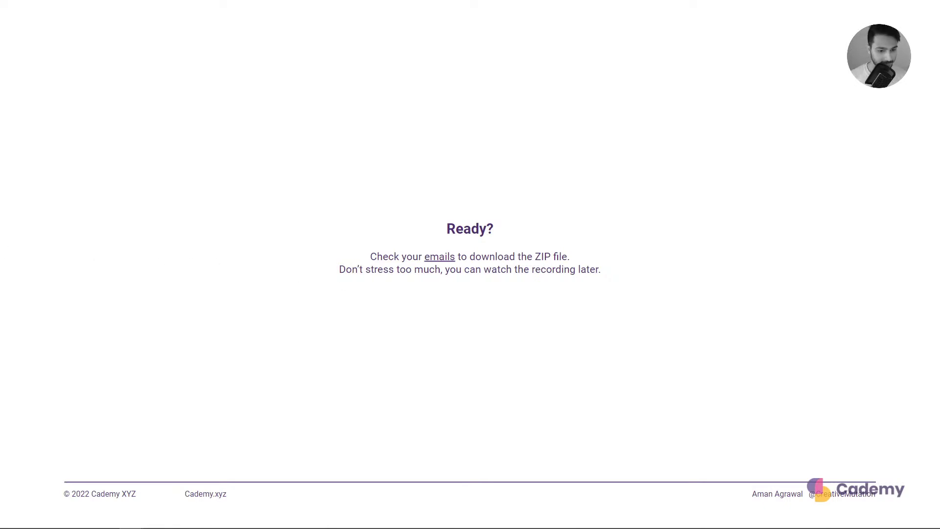
scroll(470, 264, down, 1)
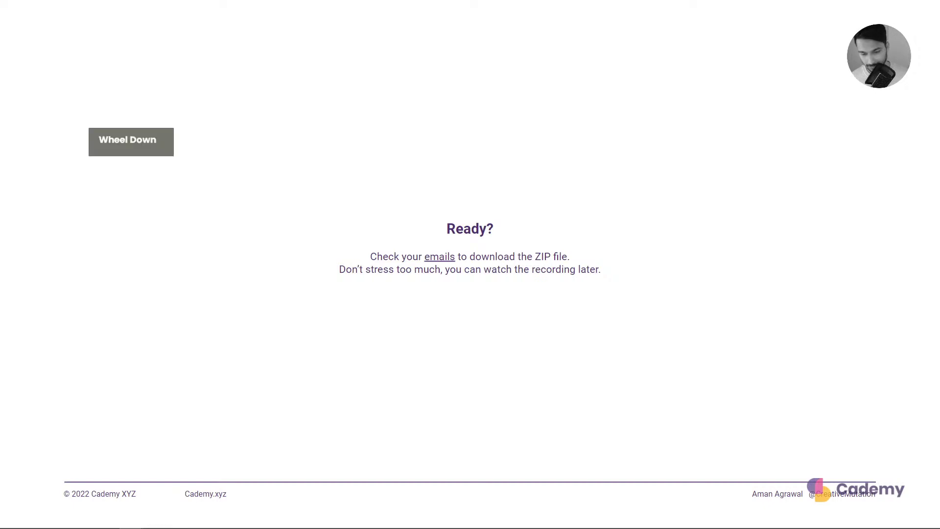
scroll(470, 265, up, 1)
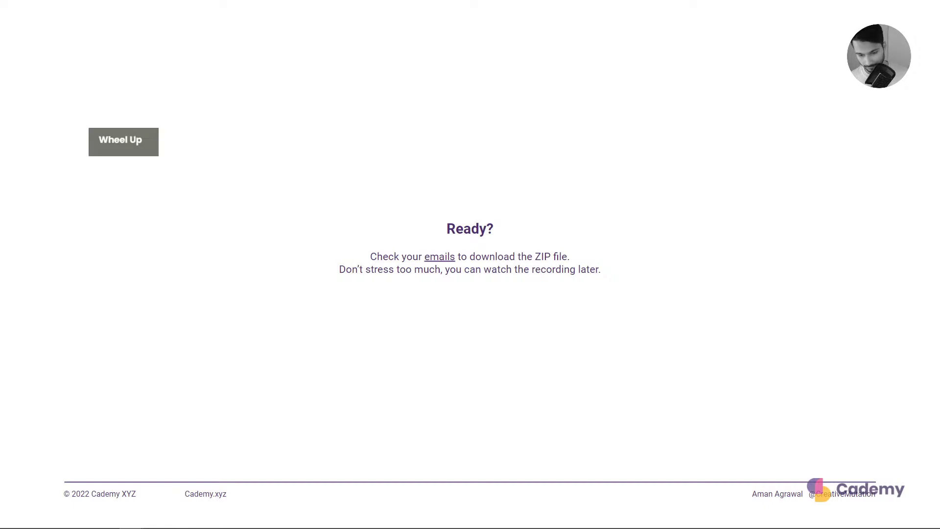
scroll(470, 264, down, 1)
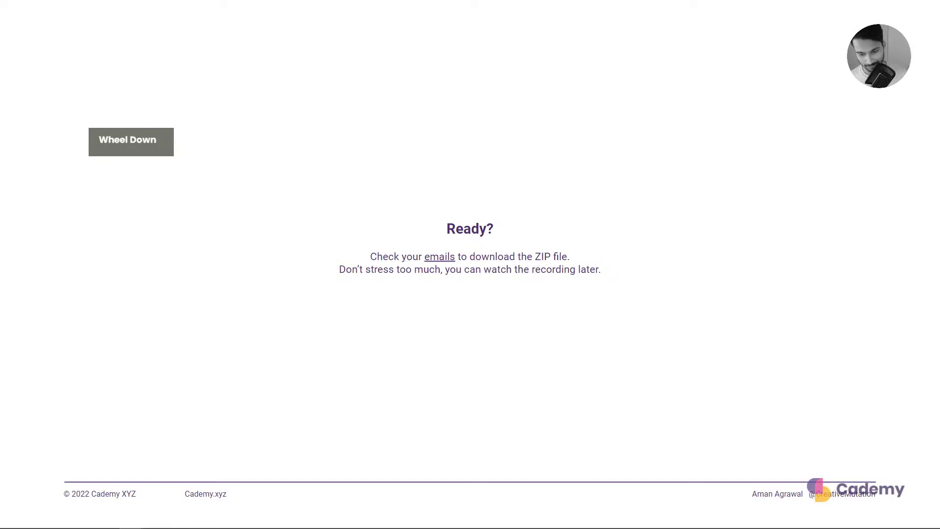
scroll(470, 264, up, 1)
scroll(470, 264, down, 1)
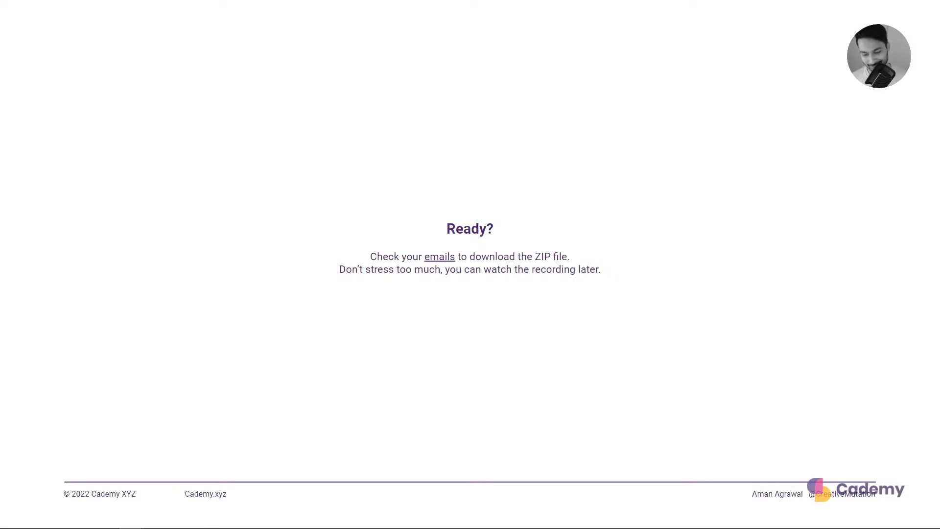
scroll(470, 264, down, 1)
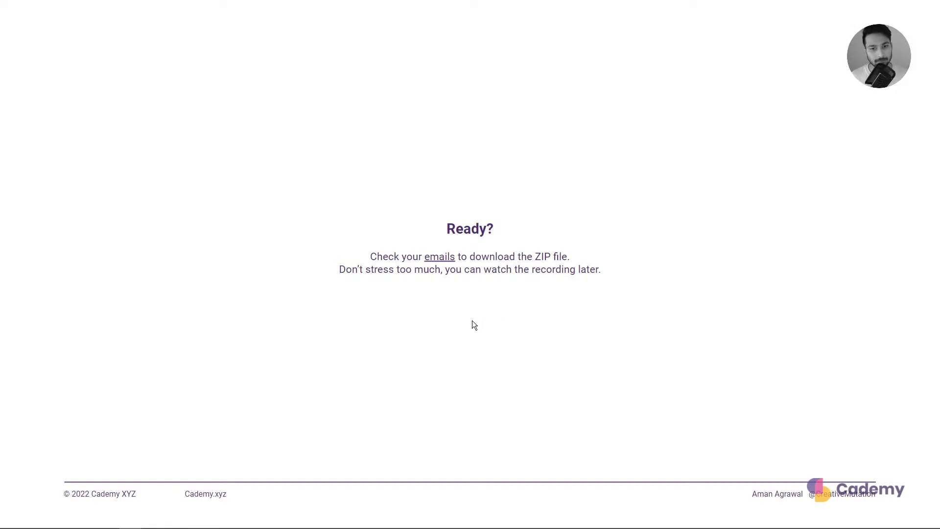
Step: Advance to the Start Rhinoceros 3D slide and switch to the untitled Rhinoceros 7 document
key(Right)
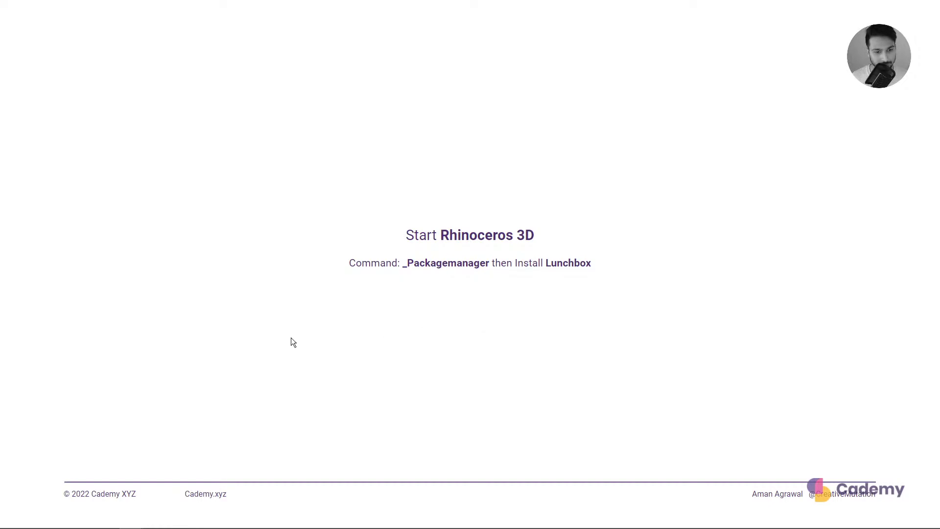
mouse_move(164, 524)
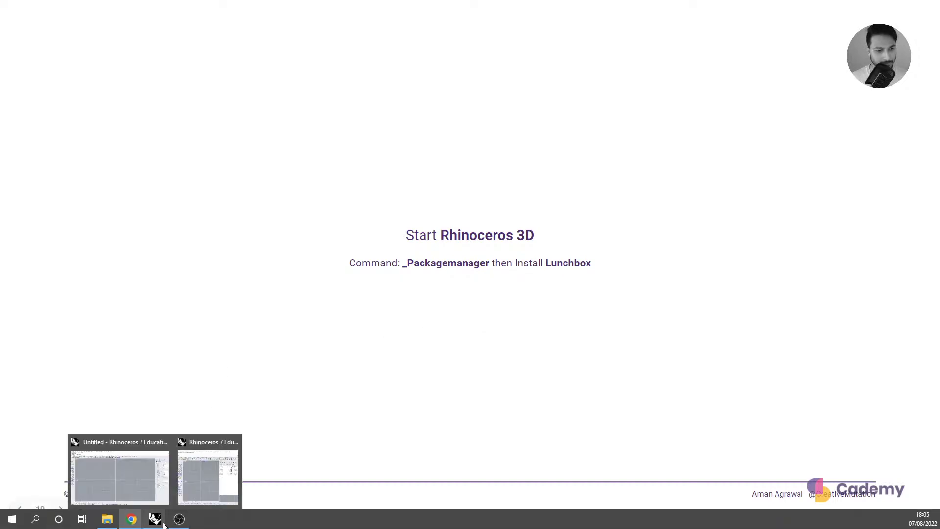
click(142, 486)
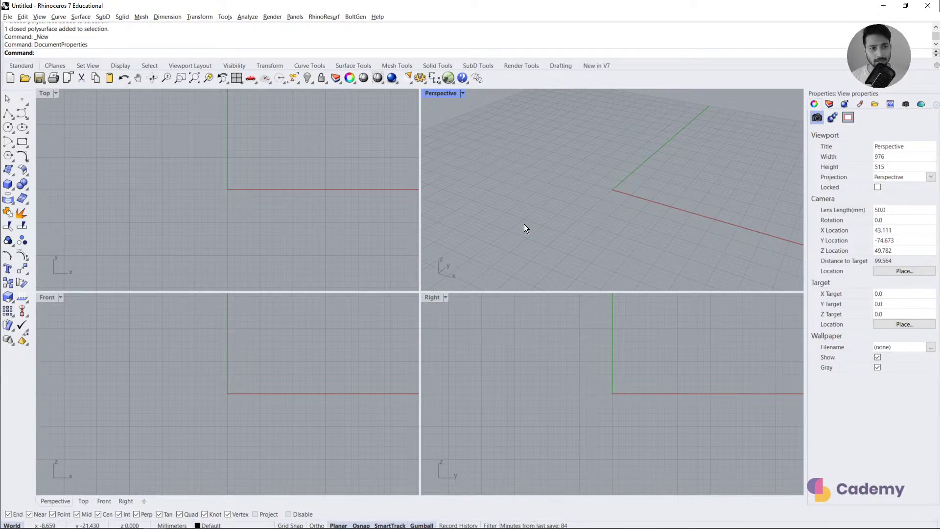
Step: Maximize the Perspective viewport
right_drag(537, 215, 535, 215)
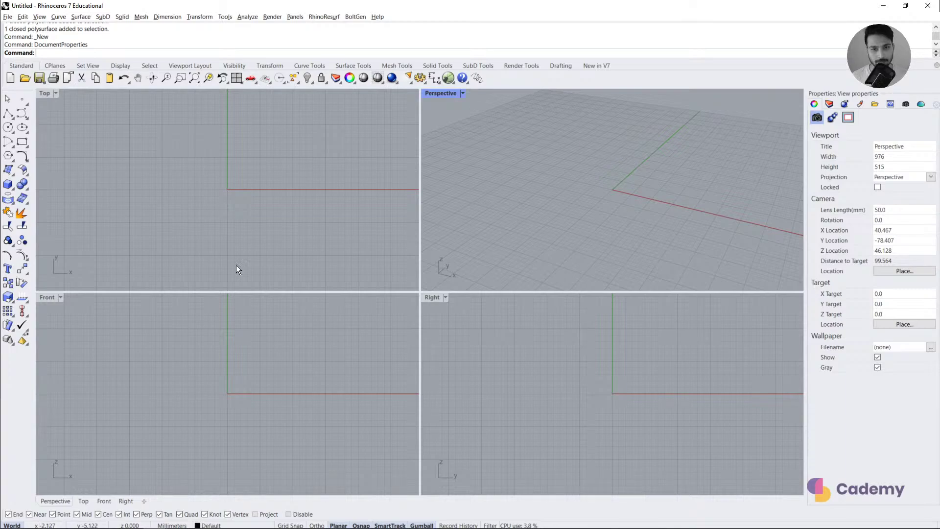
right_drag(495, 225, 518, 187)
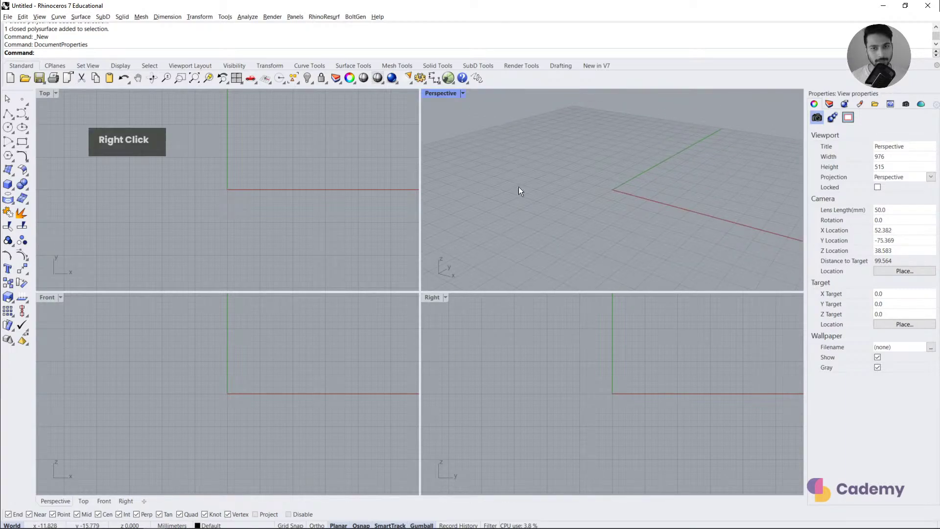
double_click(445, 93)
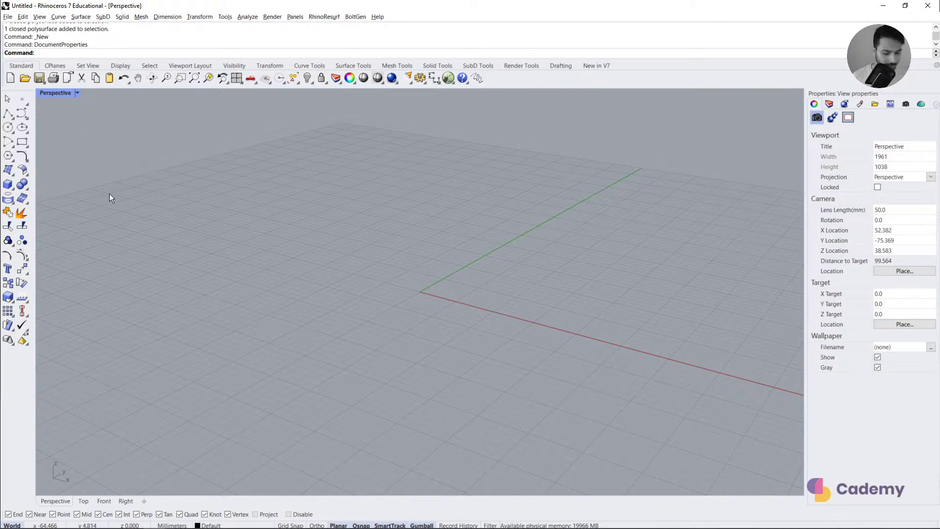
Step: Run the _PackageManager command and reposition its dialog over the viewport
text(packa)
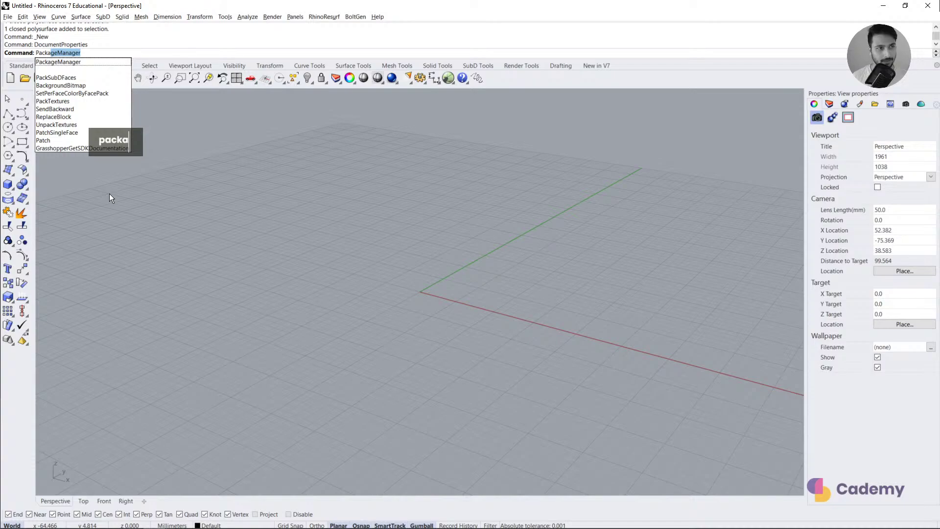
key(Escape)
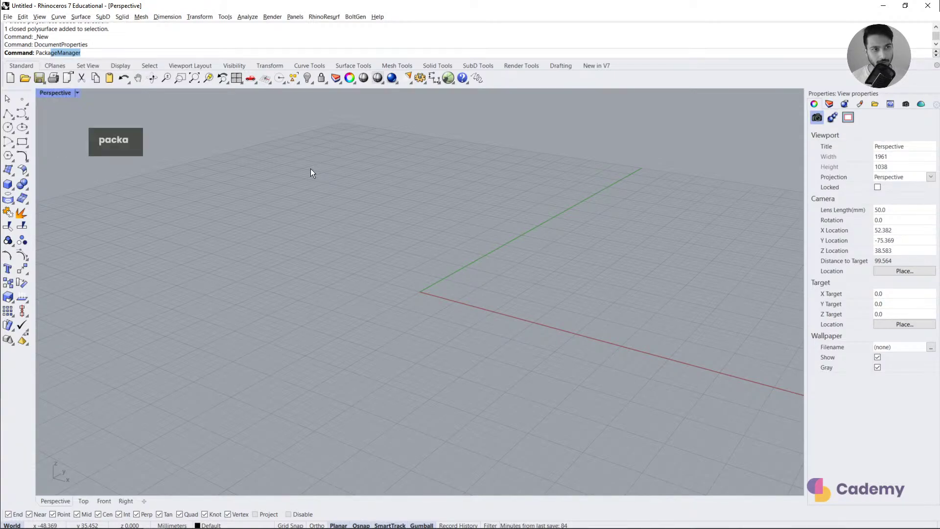
key(shift)
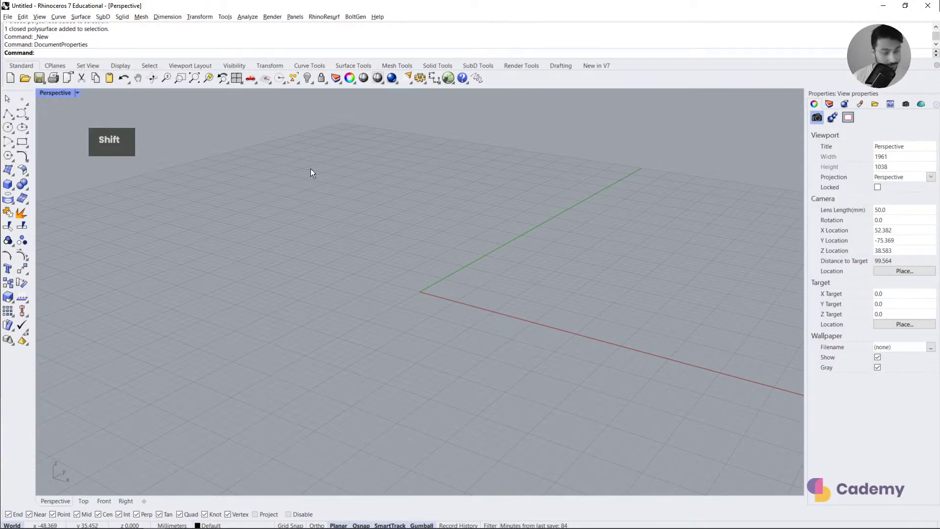
text(_pa)
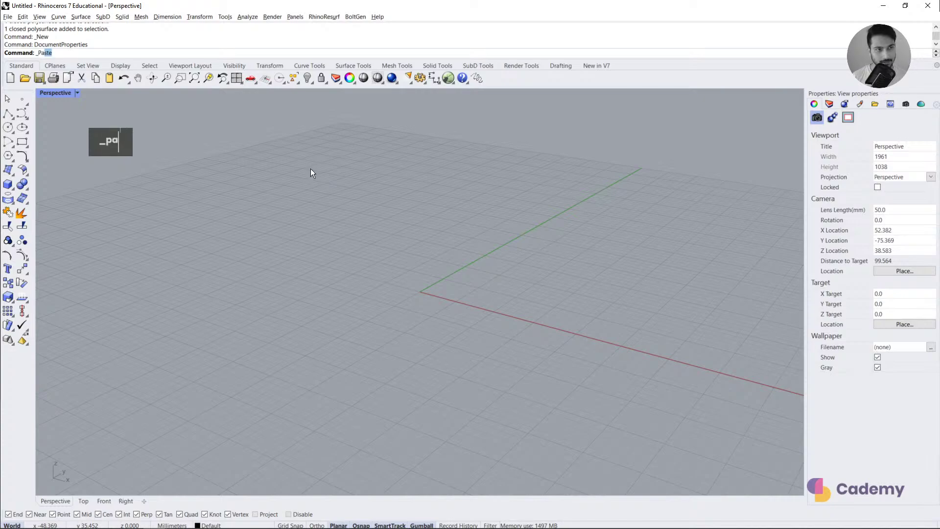
text(ckageManager)
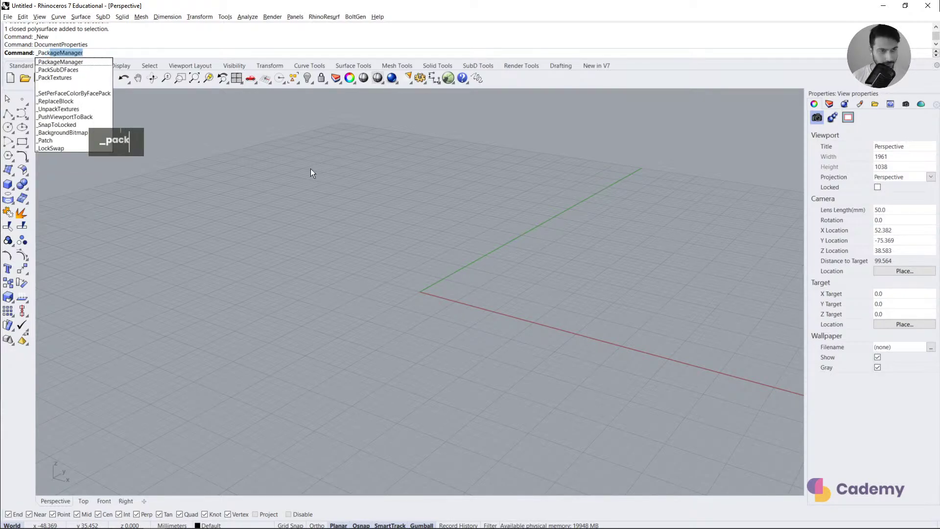
key(Return)
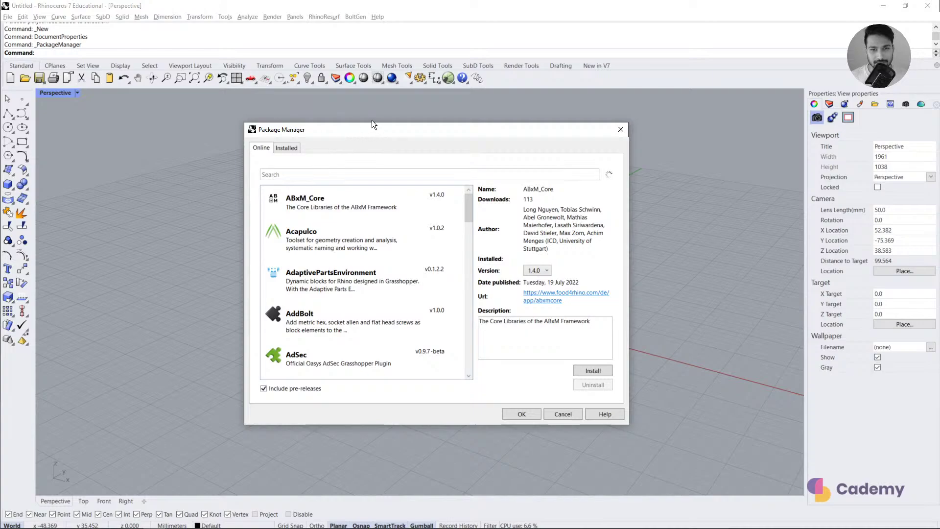
drag(359, 132, 372, 124)
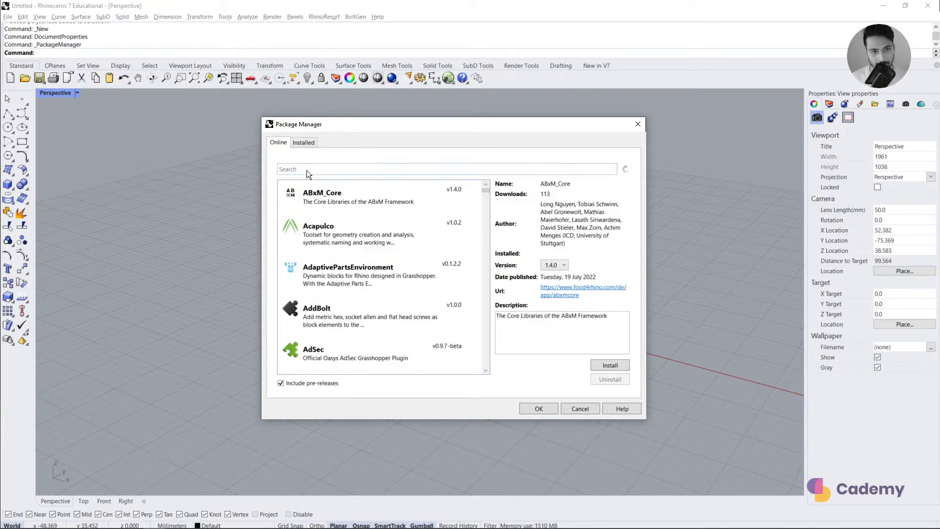
Step: Search the online packages for "lunchbox" and view the details of the LunchBox package
text(lun)
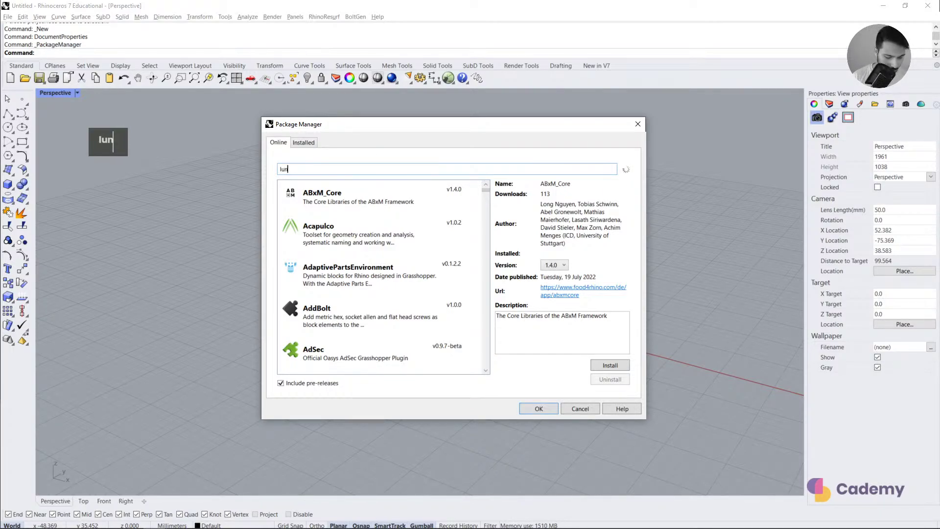
text(chbox)
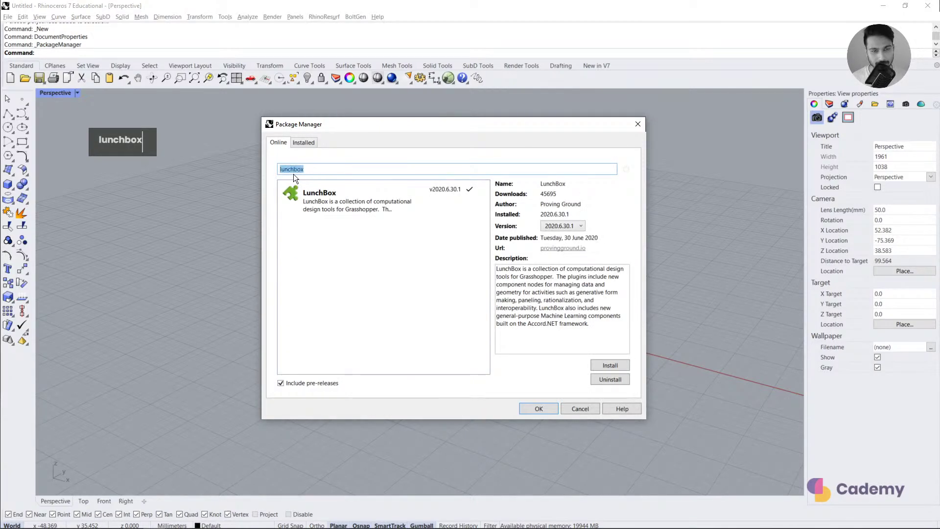
click(369, 202)
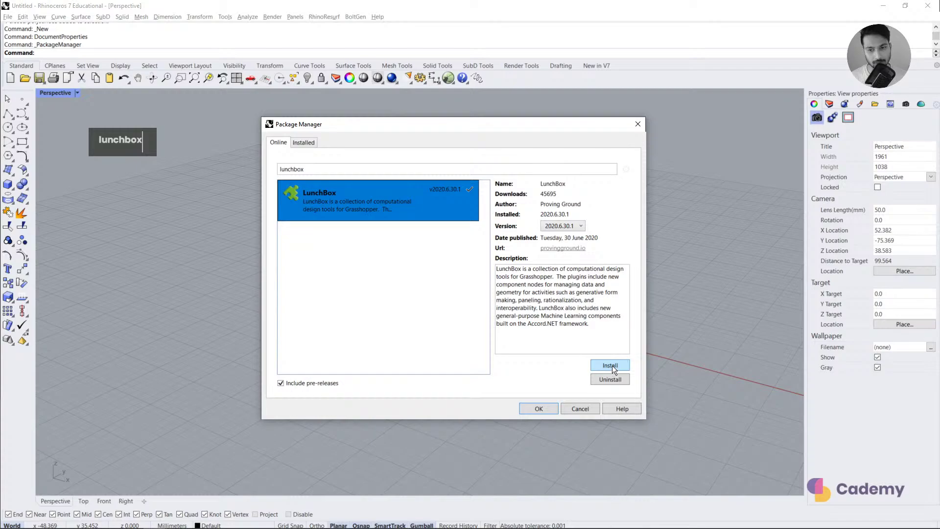
click(443, 347)
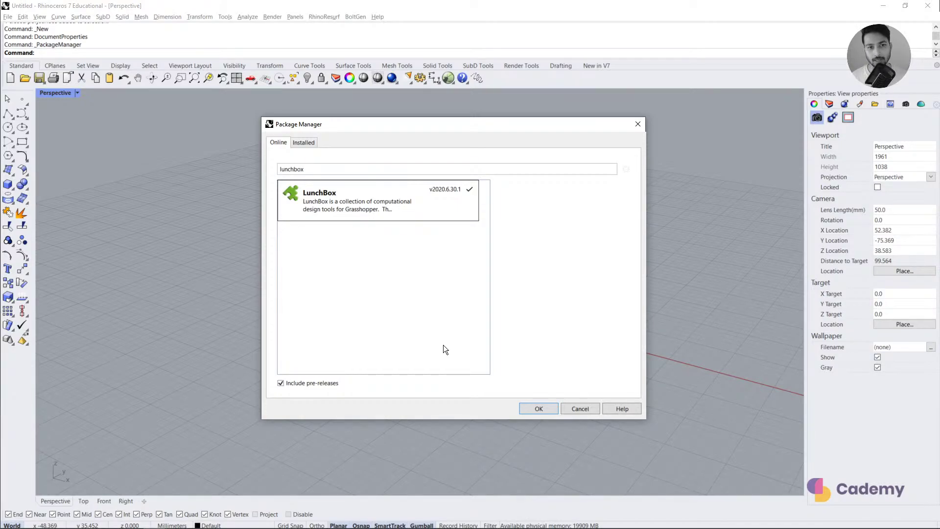
Step: Clear the package search and cancel the Package Manager
double_click(350, 171)
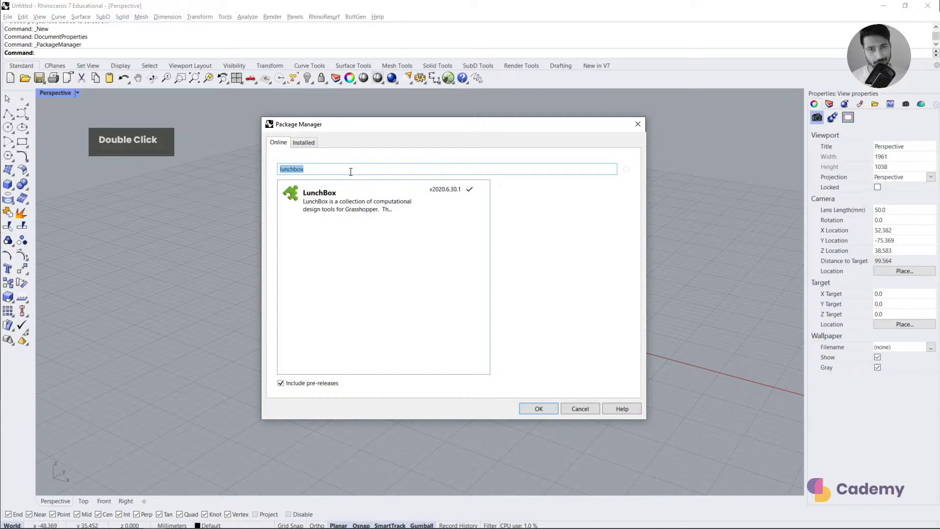
key(BackSpace)
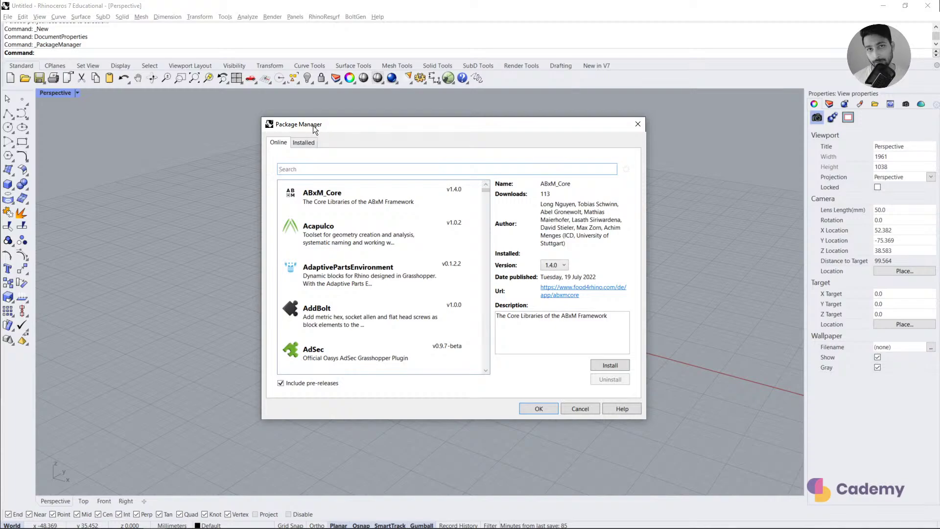
click(578, 409)
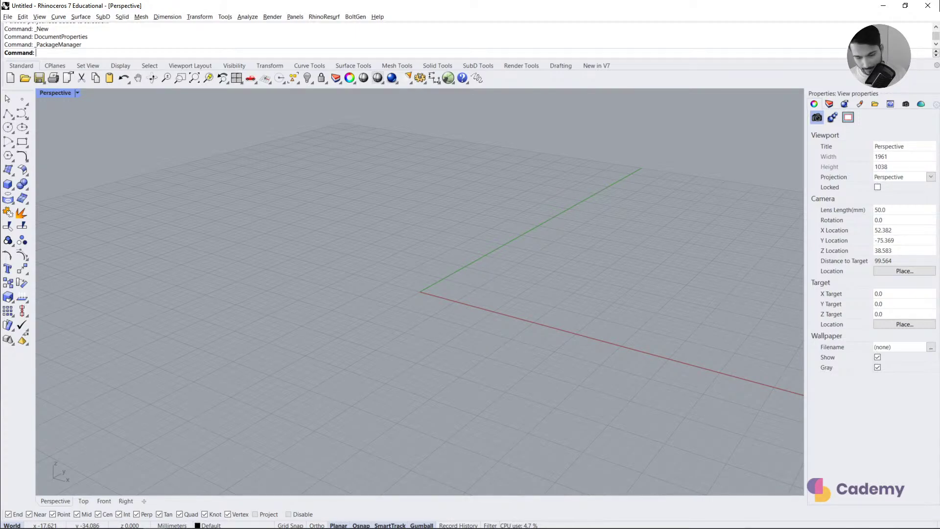
Step: Switch to Chrome, exit the slideshow and open the Webinar 4.0 page from Cademy's Learning Resources page
scroll(420, 291, down, 1)
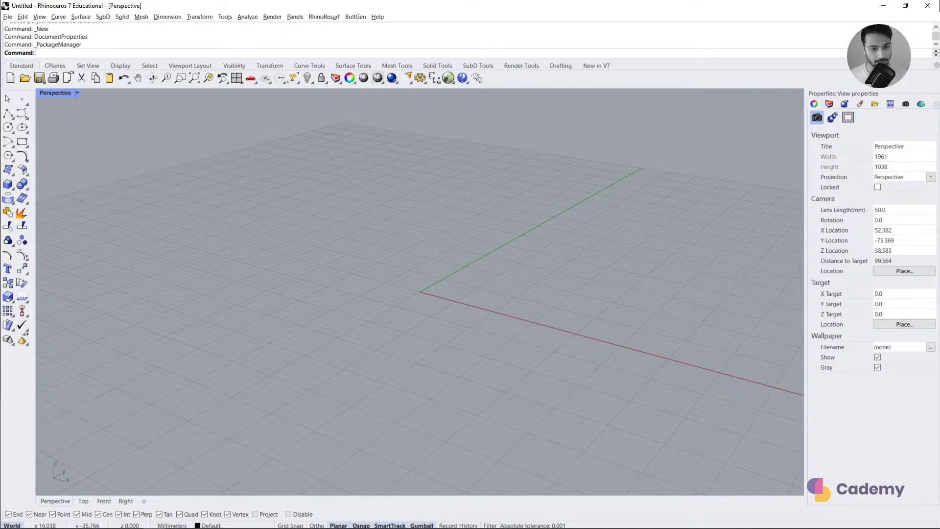
mouse_move(140, 510)
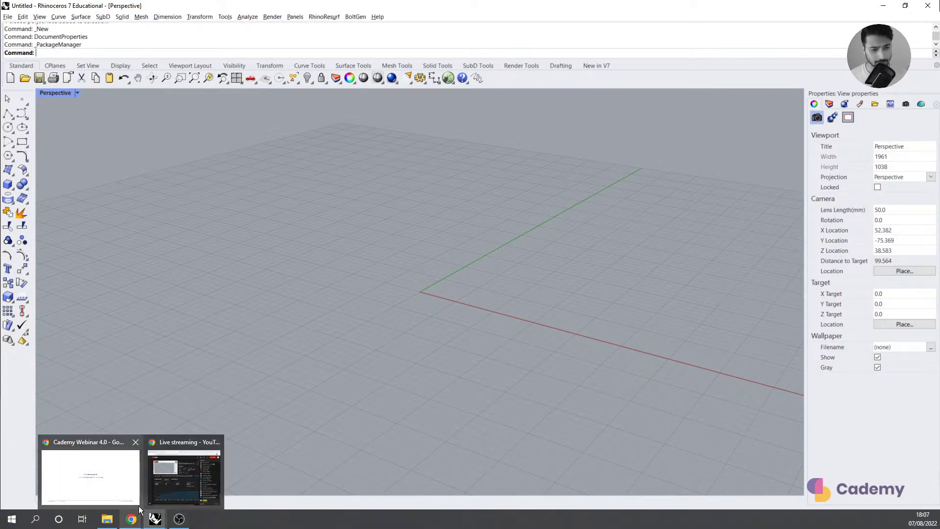
click(133, 490)
key(Escape)
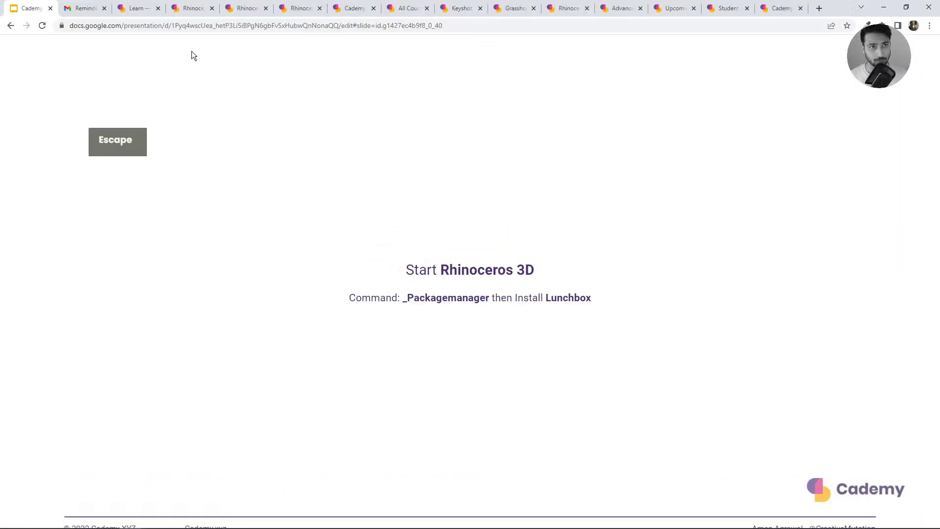
click(156, 5)
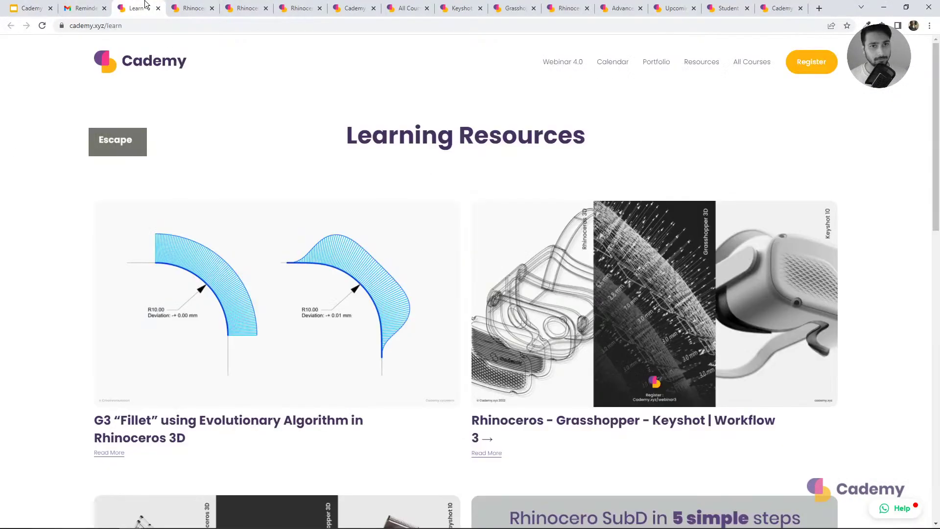
click(563, 64)
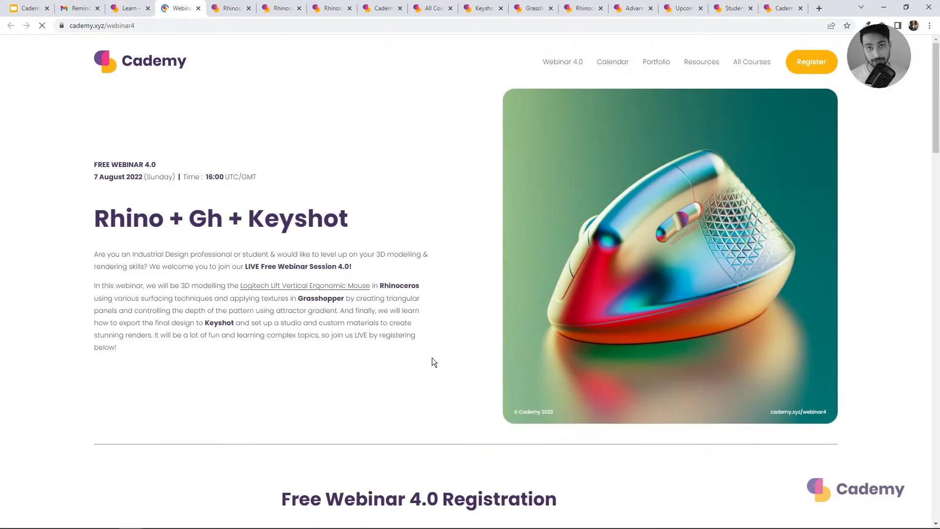
Step: Return to the Cademy Webinar 4.0 presentation, show the Start Rhinoceros 3D slide full screen and exit the slideshow
click(34, 4)
click(805, 57)
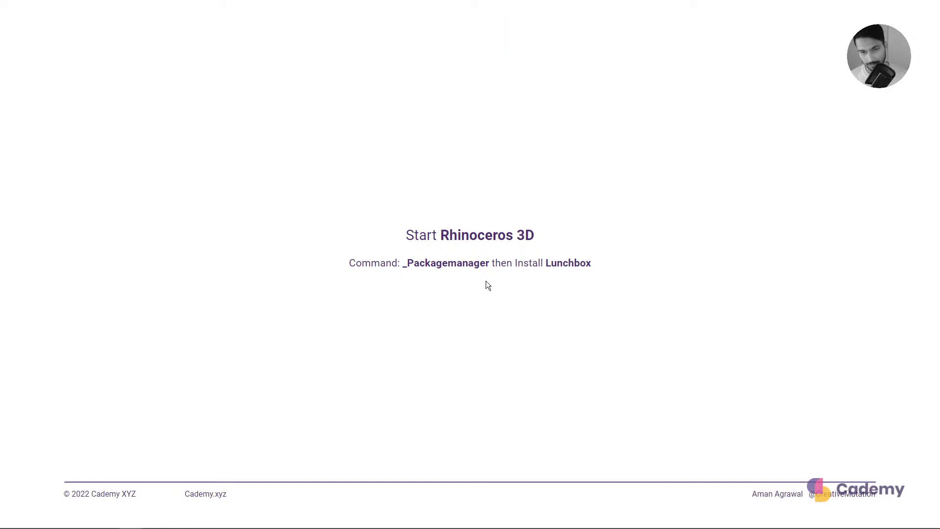
key(Escape)
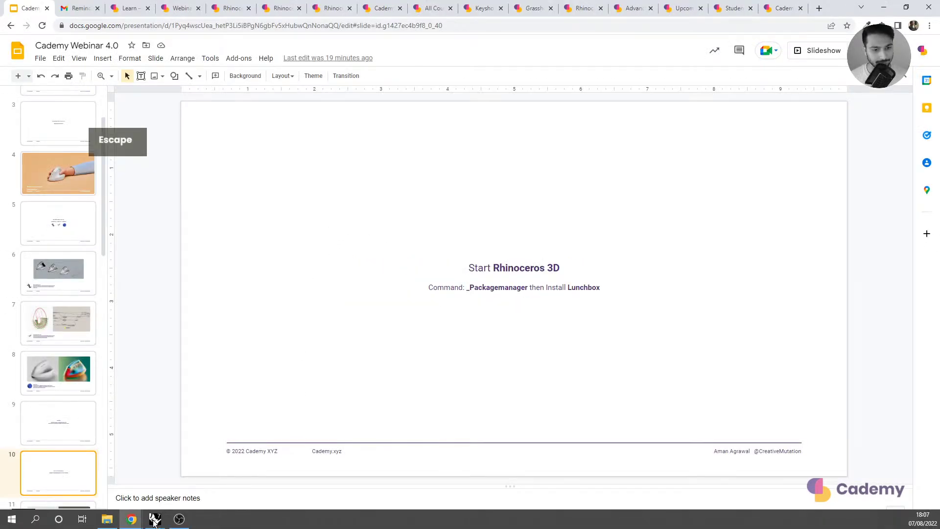
Step: Bring up the Webinar folder in File Explorer, extract the Cademy_Webinar_04_Files archive into its own folder and open that folder
mouse_move(107, 519)
click(114, 485)
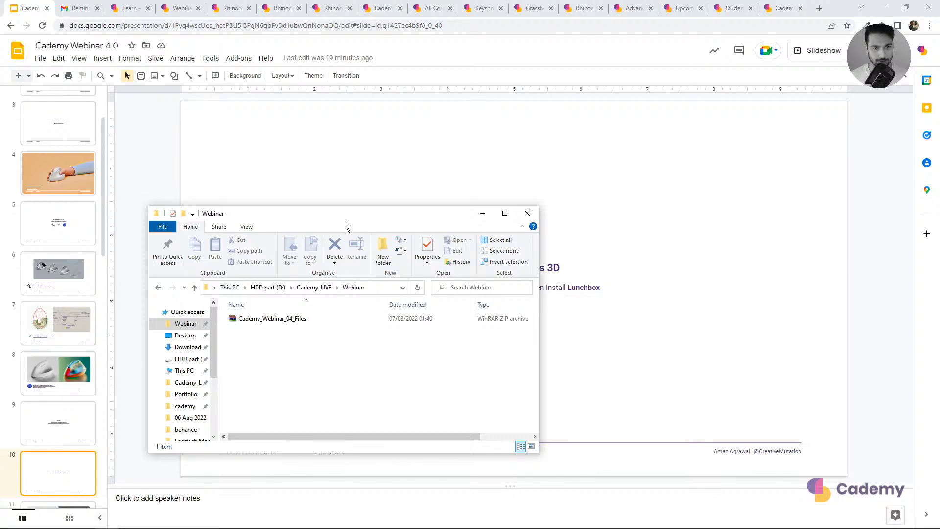
drag(344, 214, 458, 108)
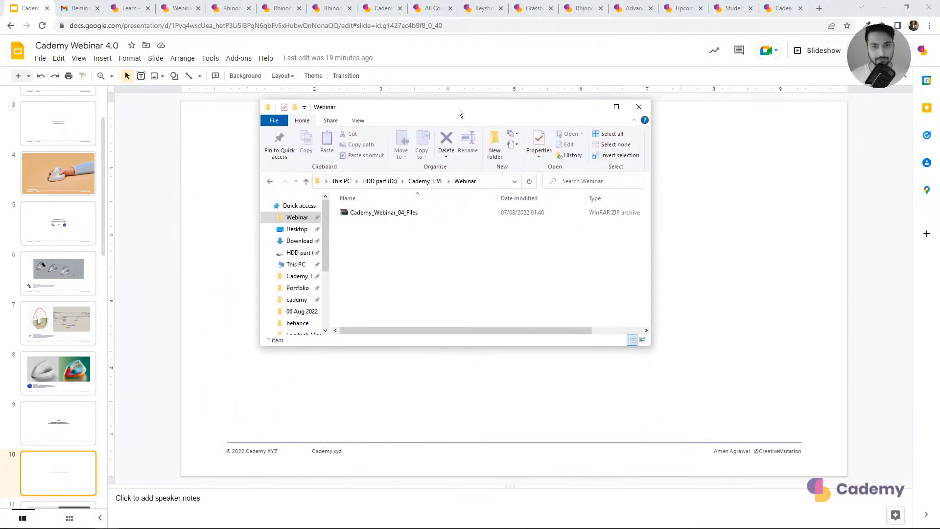
right_click(387, 216)
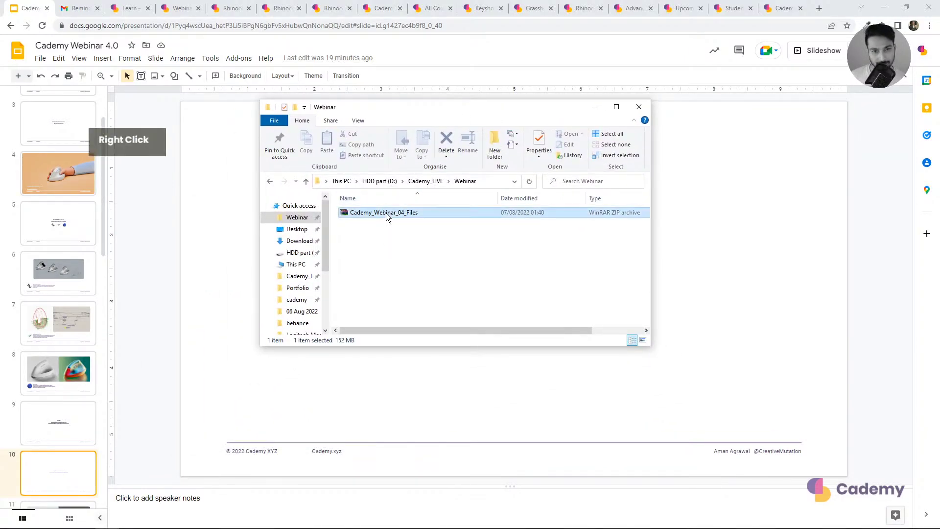
click(316, 307)
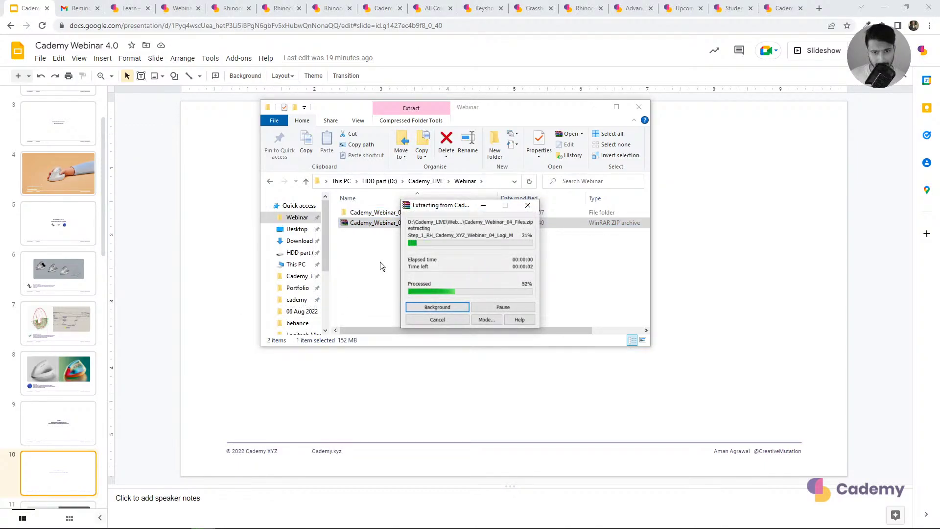
click(389, 225)
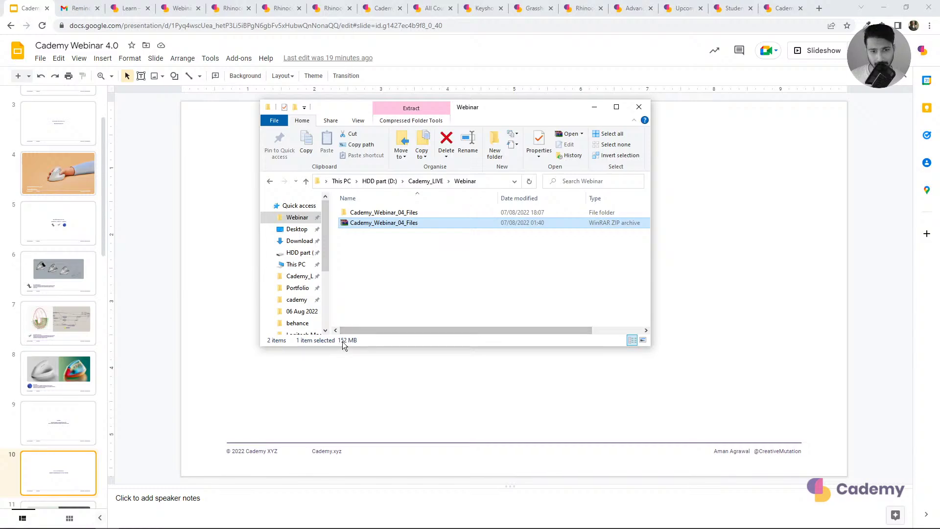
double_click(387, 213)
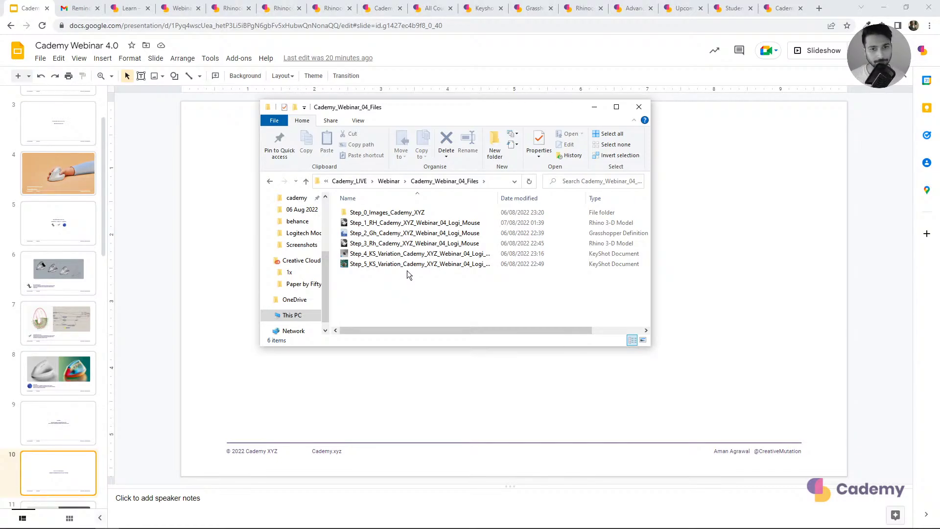
Step: Look through the Step_1 to Step_5 Rhino, Grasshopper and KeyShot files in the extracted folder one by one
click(383, 225)
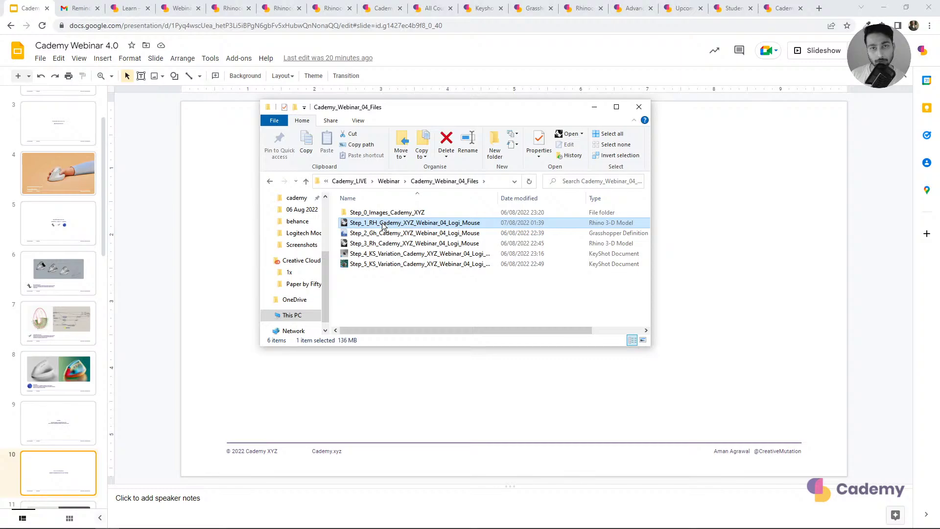
click(385, 234)
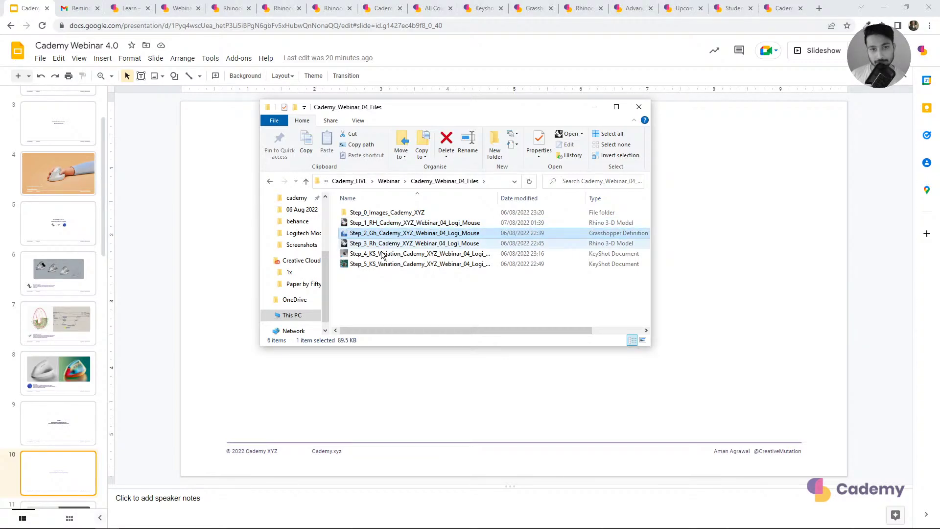
click(376, 245)
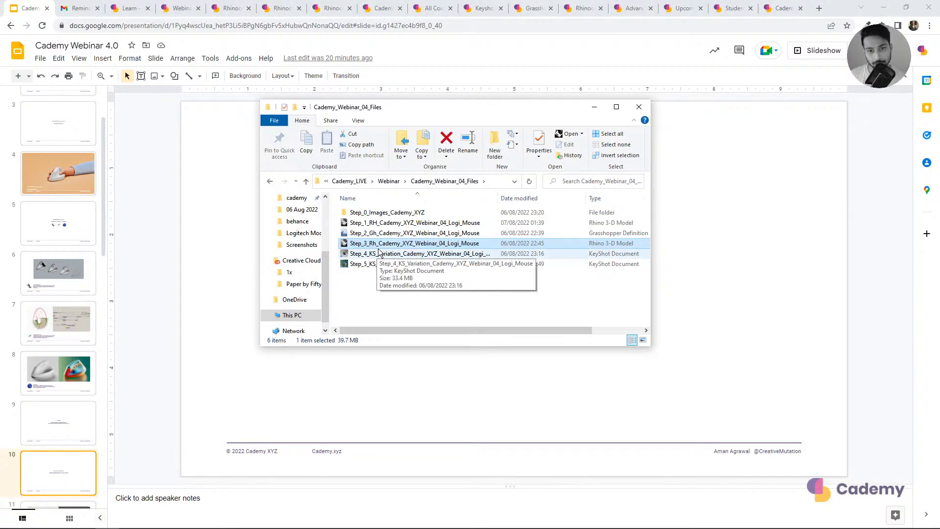
click(381, 255)
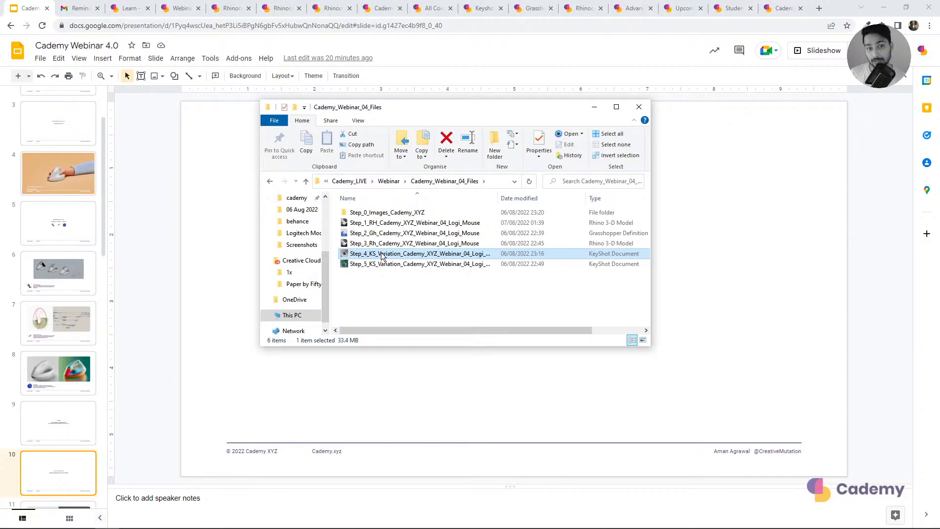
click(383, 265)
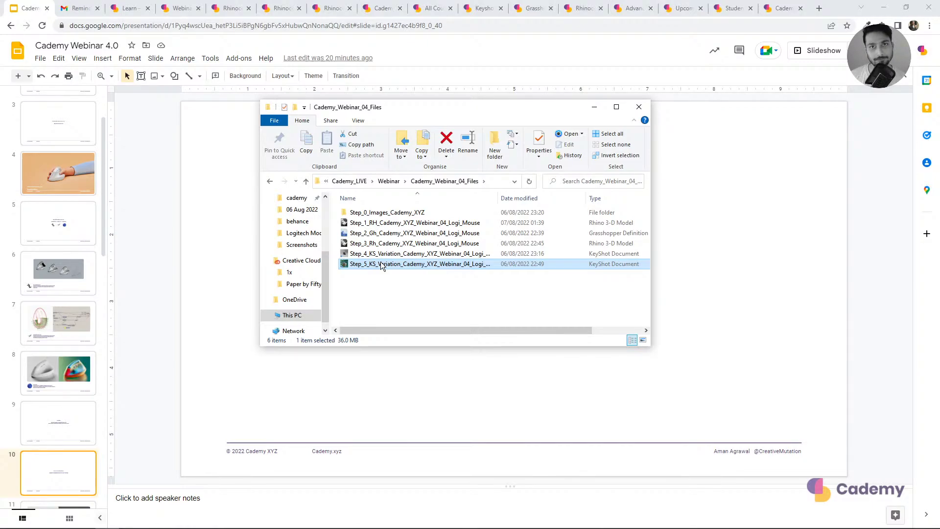
Step: View the mouse reference images in the Step_0_Images_Cademy_XYZ folder and return to the Cademy_Webinar_04_Files folder
double_click(388, 213)
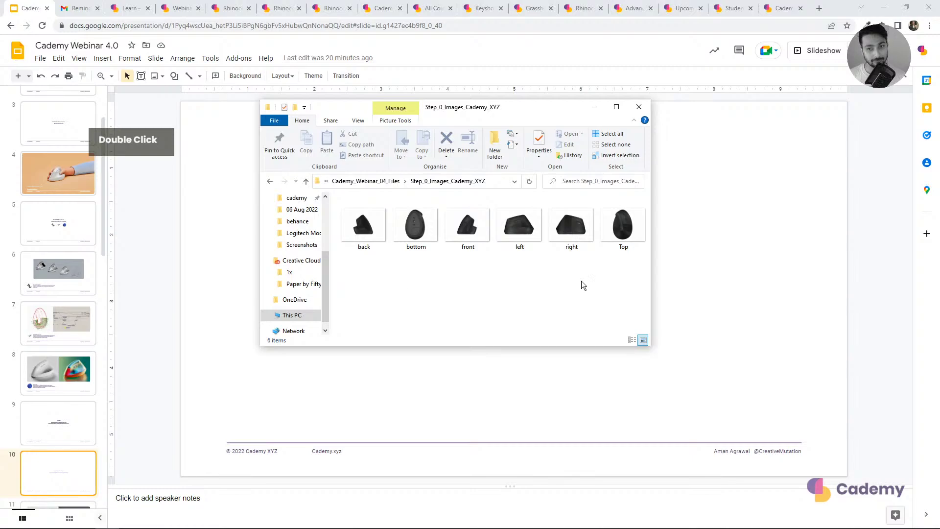
drag(580, 281, 439, 281)
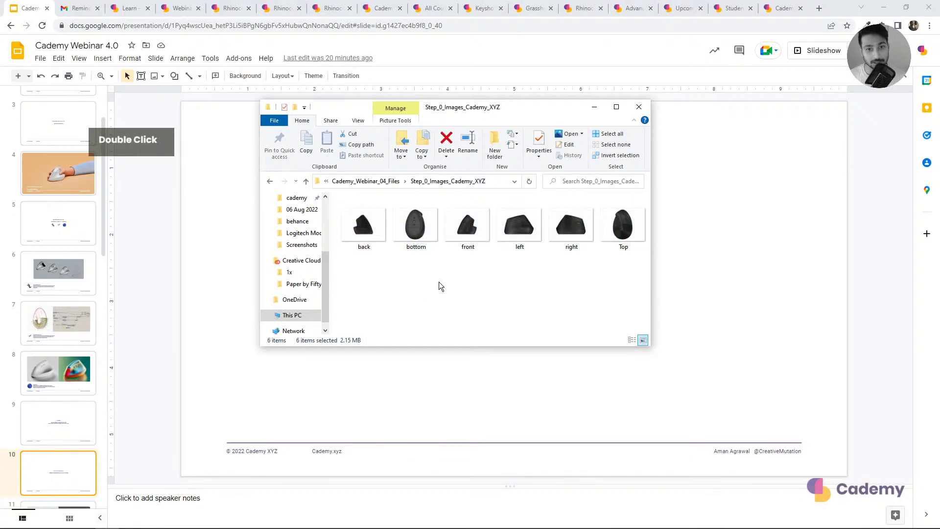
click(373, 184)
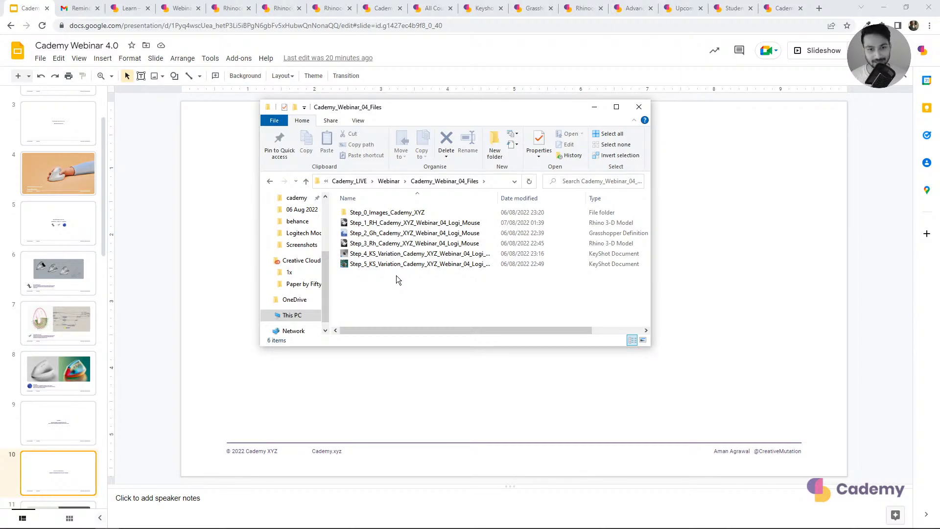
Step: Open Step_1_RH_Cademy_XYZ_Webinar_04_Logi_Mouse in the running Rhinoceros session, using the Open file option
click(387, 224)
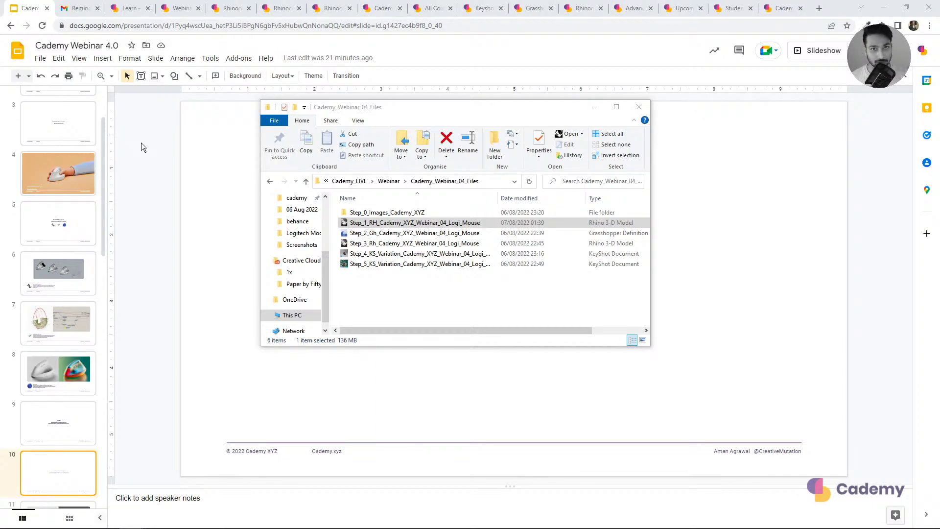
click(378, 224)
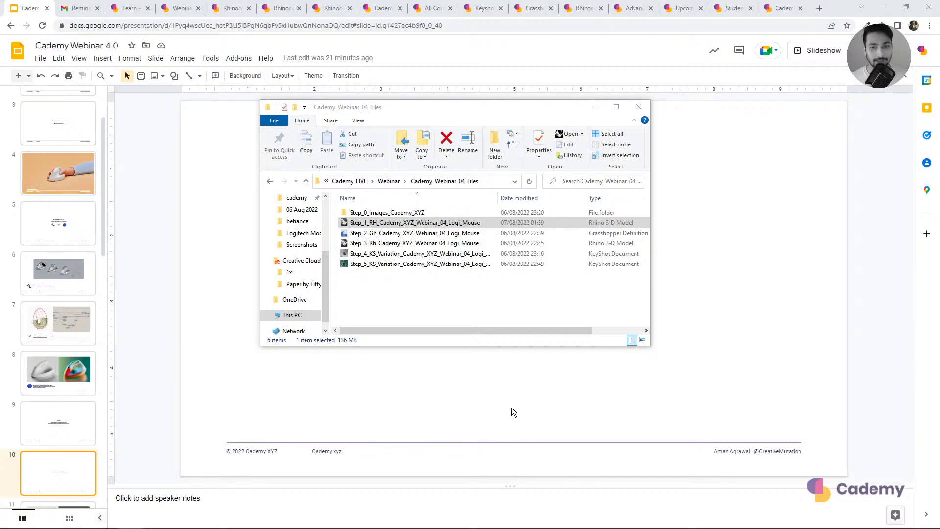
click(380, 224)
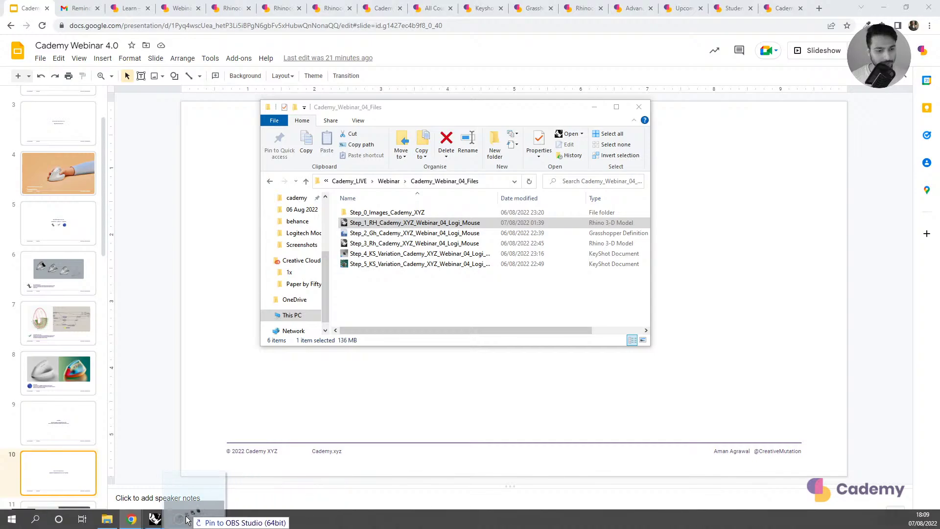
click(155, 518)
click(134, 480)
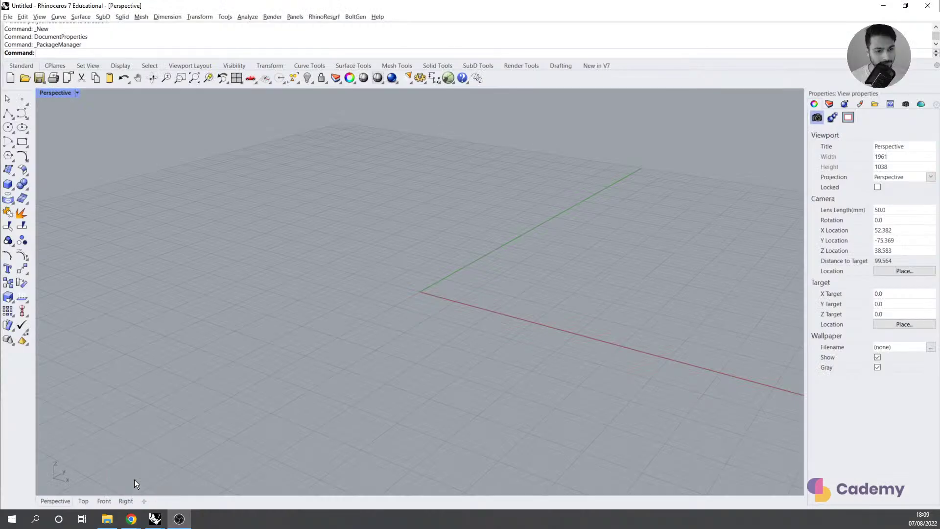
drag(282, 275, 309, 272)
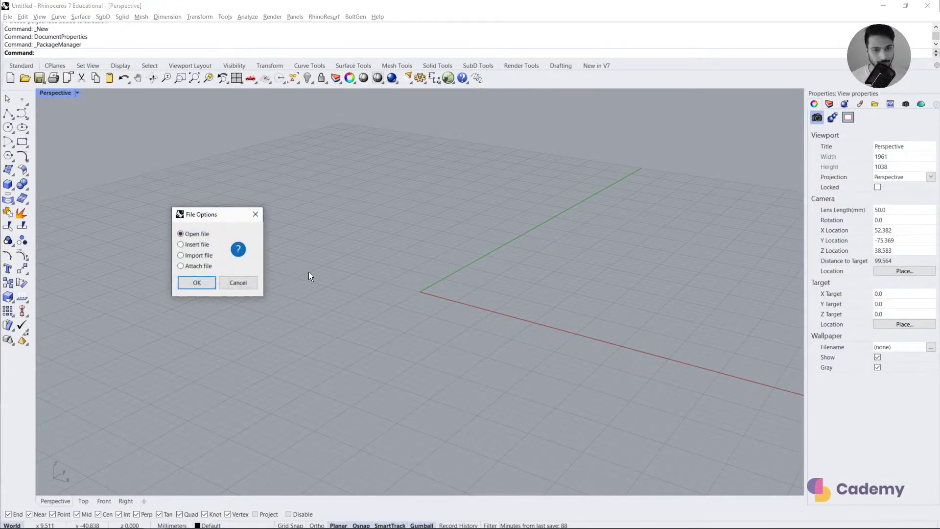
click(196, 283)
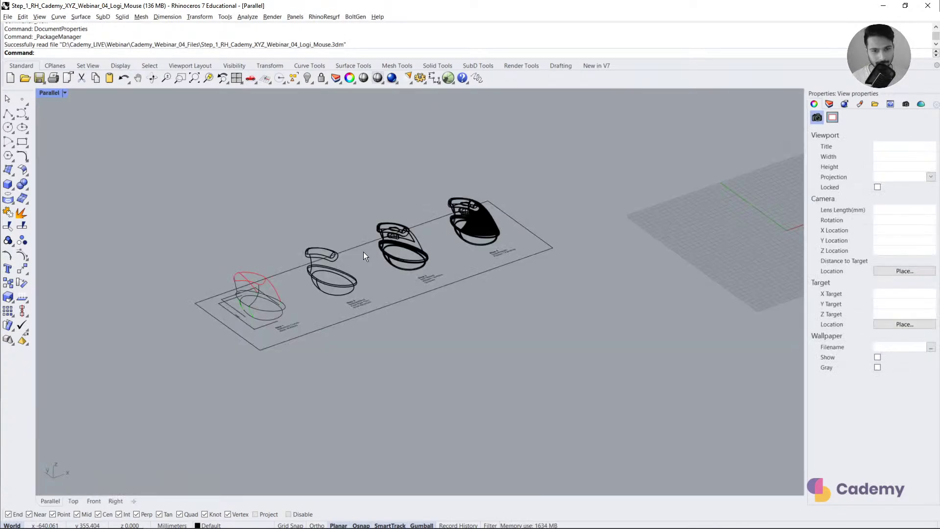
Step: Set the Parallel viewport showing the four modelling stages to the Shaded display mode
right_drag(363, 279, 439, 300)
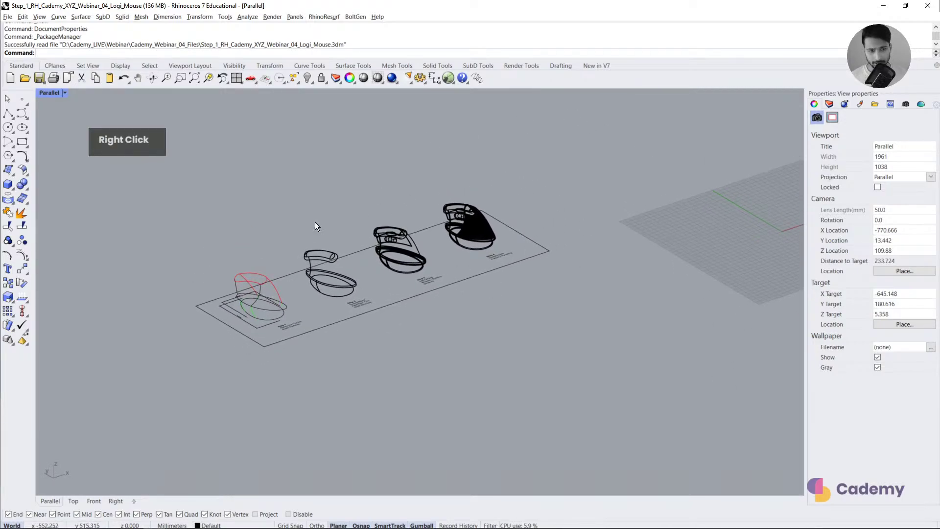
drag(199, 256, 471, 357)
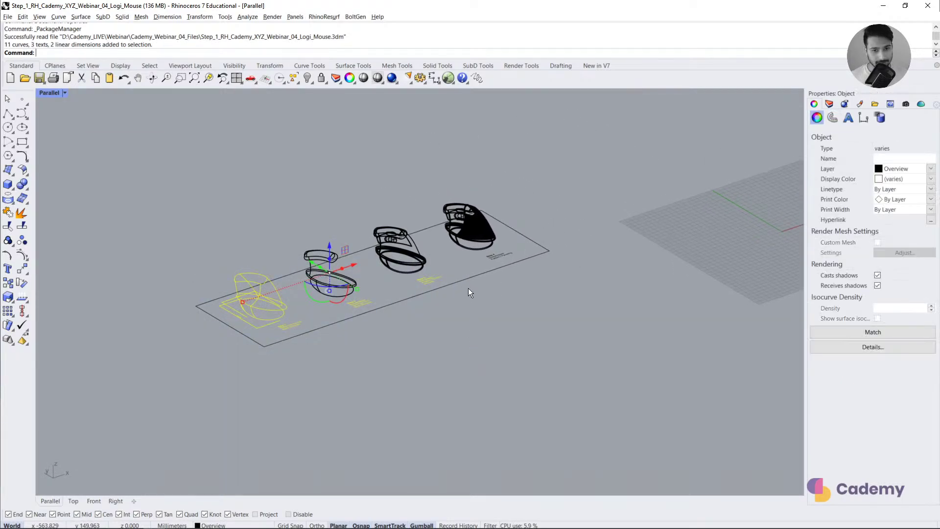
click(475, 306)
right_drag(474, 307, 434, 285)
scroll(389, 272, up, 3)
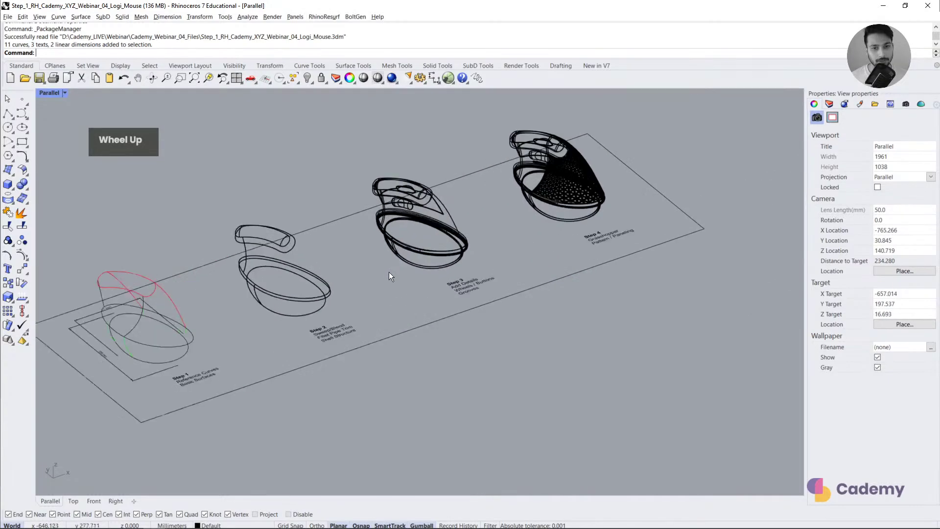
shift+right_drag(309, 289, 386, 285)
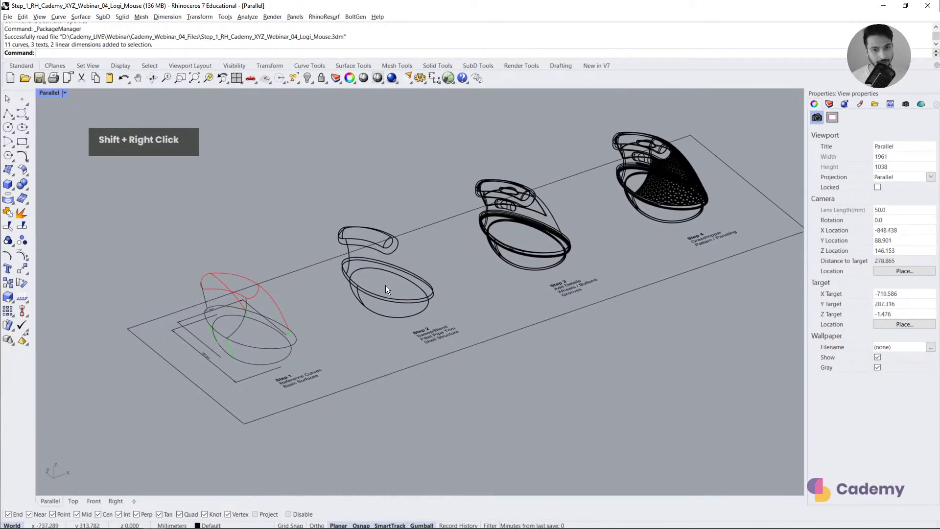
click(54, 92)
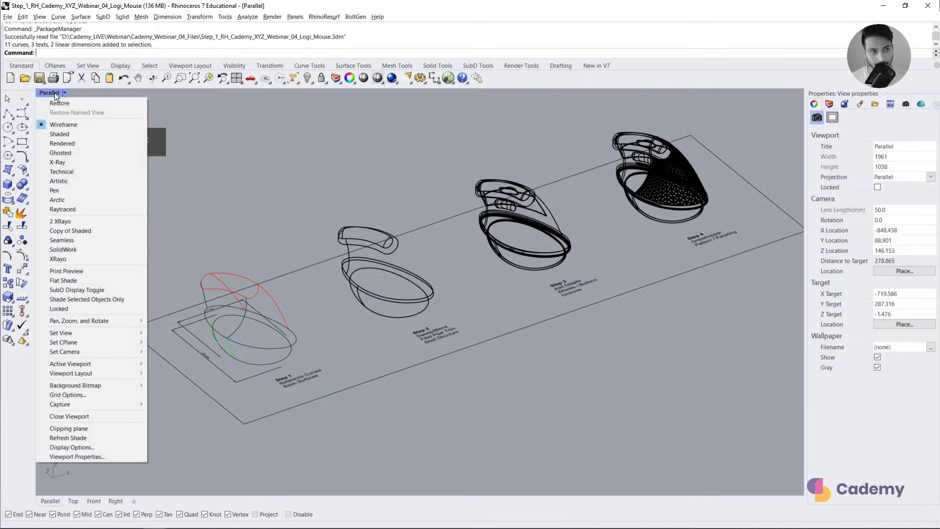
click(64, 134)
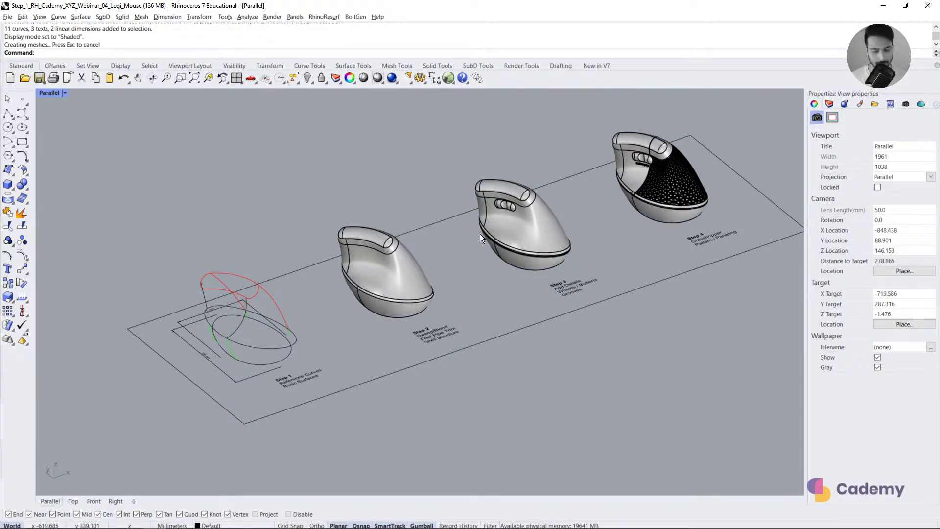
Step: Examine the shaded mouse models and their captions from Step 1 reference curves to Step 4 Grasshopper paneling
shift+right_drag(484, 232, 458, 245)
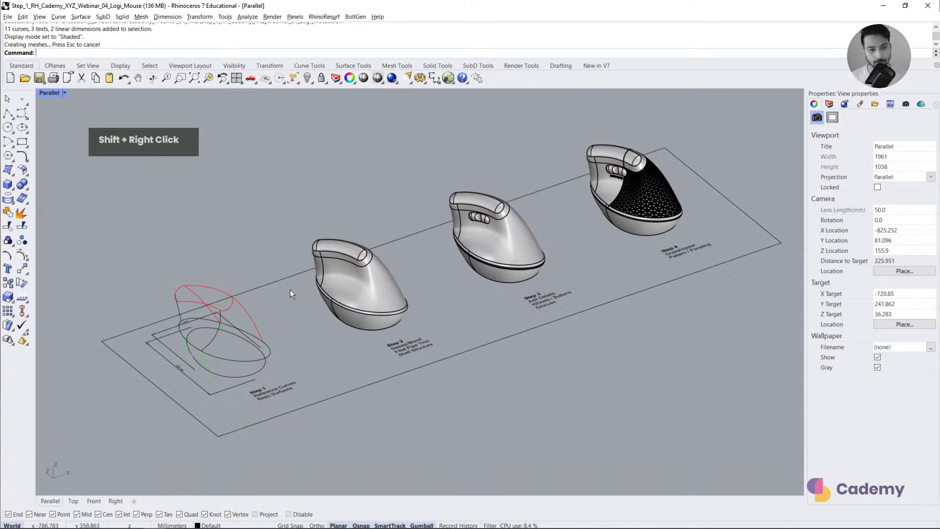
right_drag(289, 290, 265, 343)
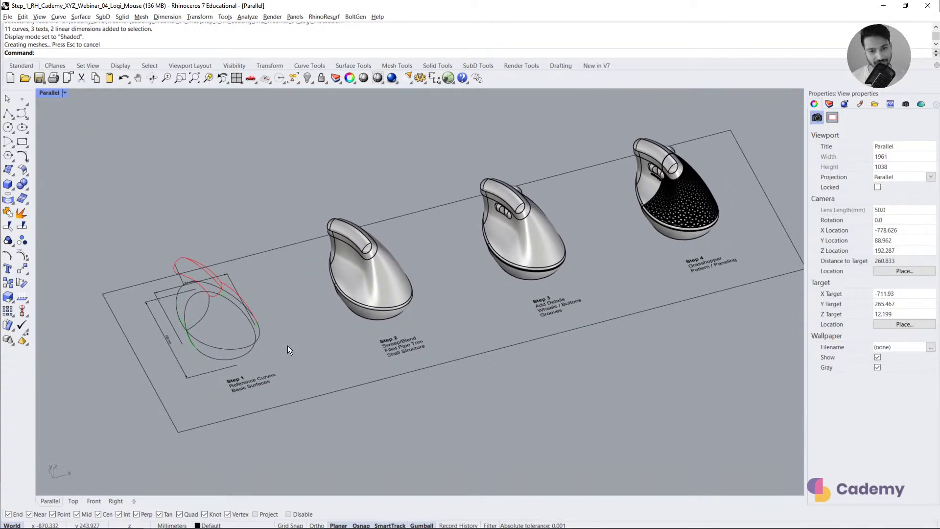
click(385, 292)
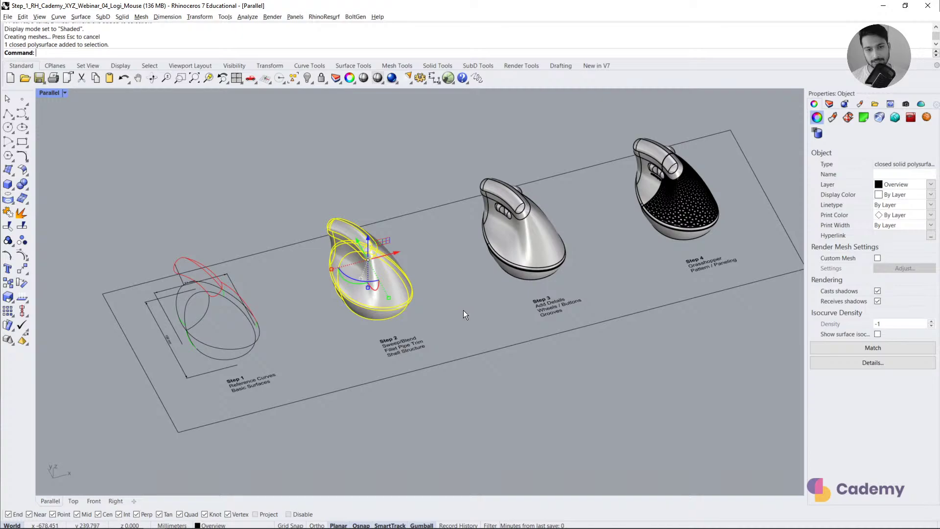
click(463, 310)
shift+right_drag(448, 312, 422, 332)
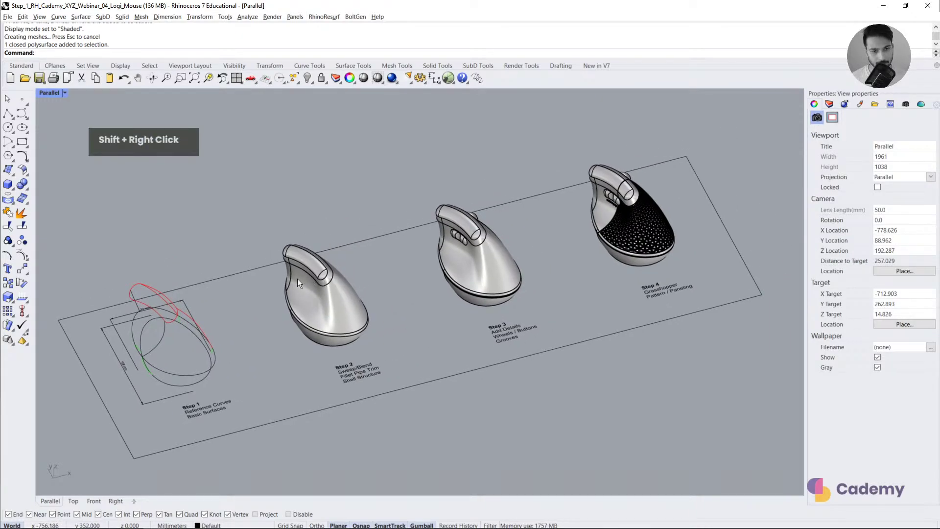
shift+right_drag(484, 251, 550, 290)
click(550, 290)
click(492, 319)
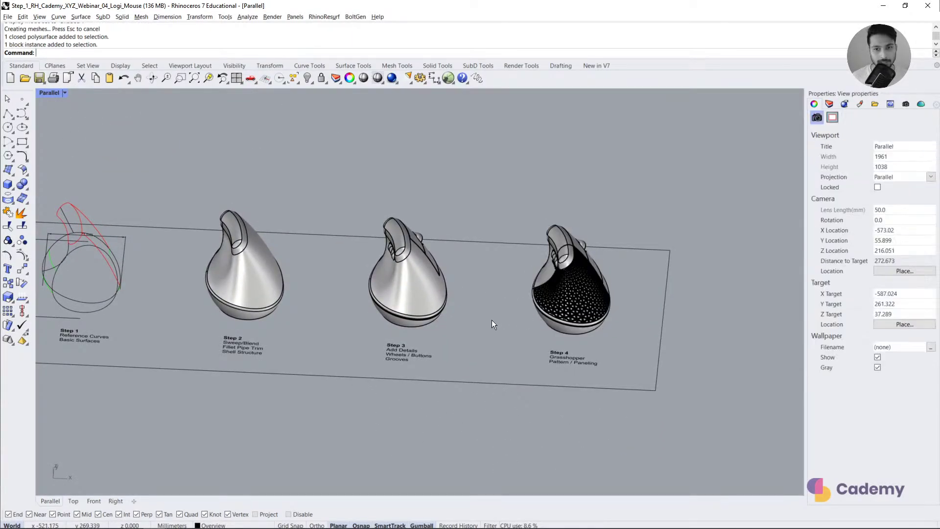
right_drag(491, 319, 495, 319)
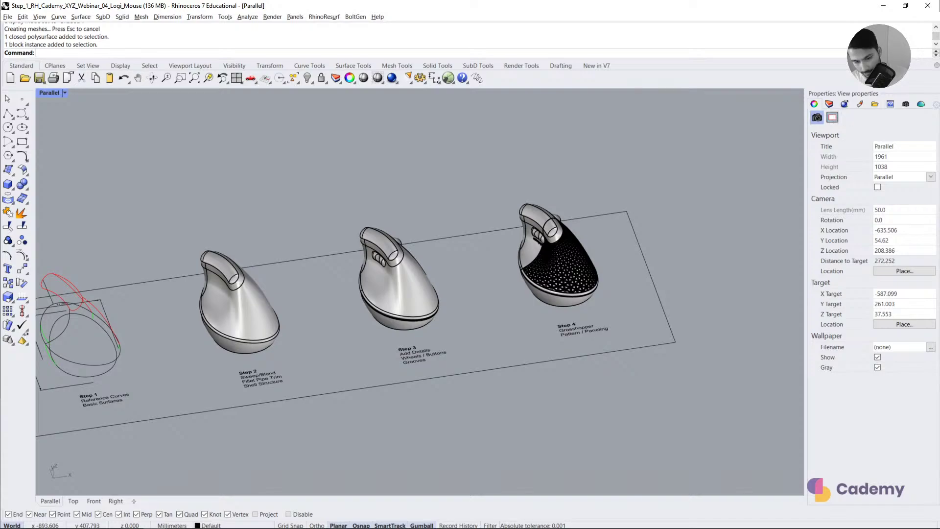
Step: Bring the whole overview into view and display the model's layer list
scroll(420, 292, down, 1)
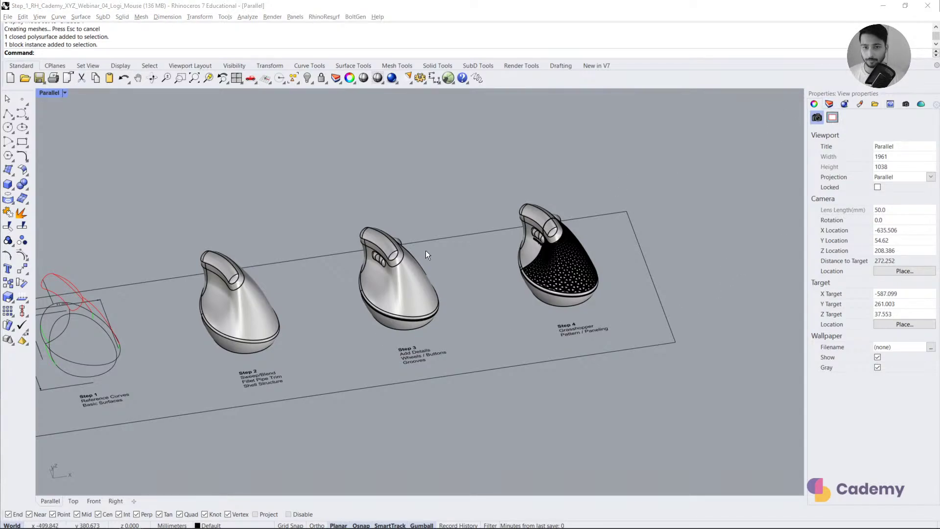
scroll(442, 254, down, 3)
scroll(544, 299, up, 1)
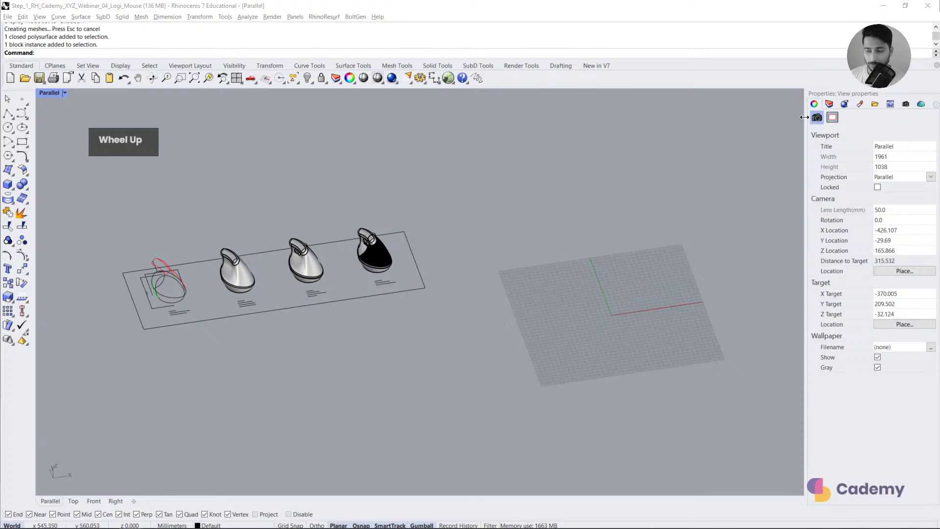
click(828, 104)
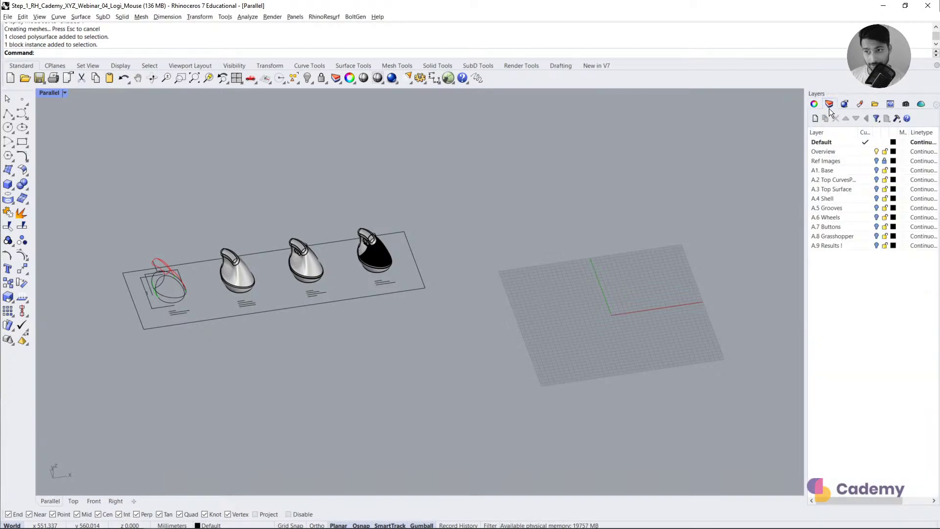
Step: Preview the Ref Images and A1. Base layers by switching each one on and off again
scroll(378, 284, down, 3)
scroll(642, 270, up, 1)
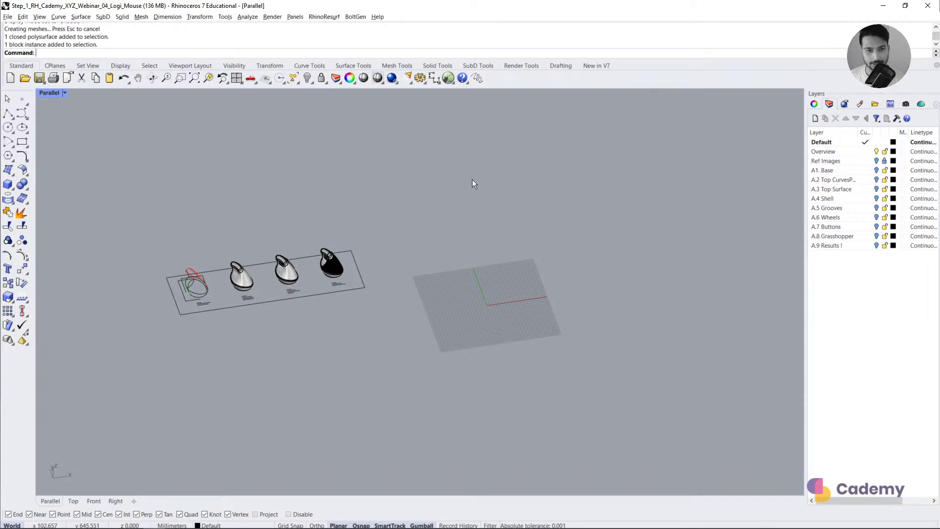
key(ctrl+a)
key(Escape)
click(876, 161)
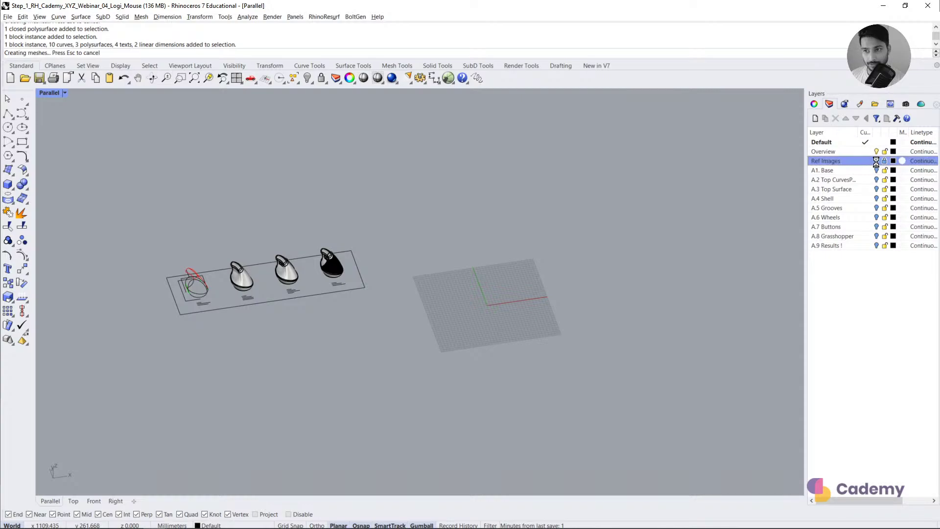
click(877, 161)
click(876, 170)
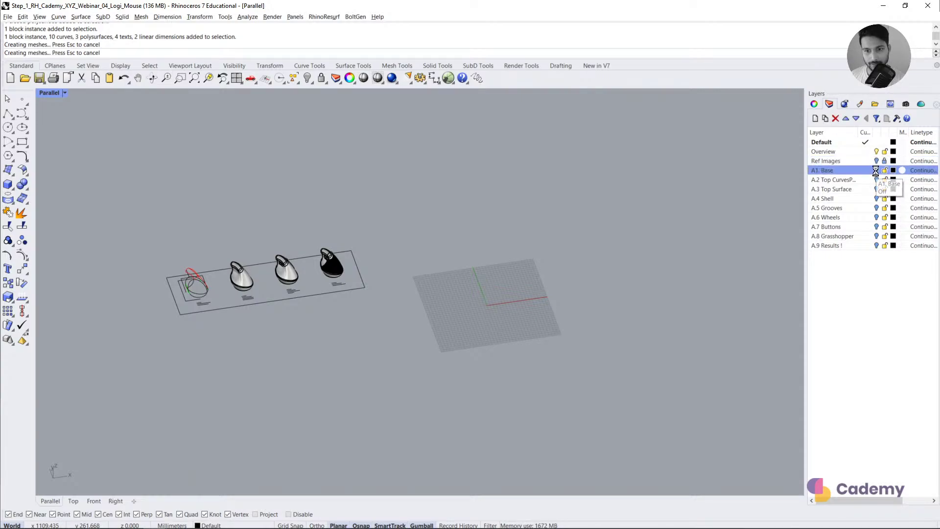
click(877, 171)
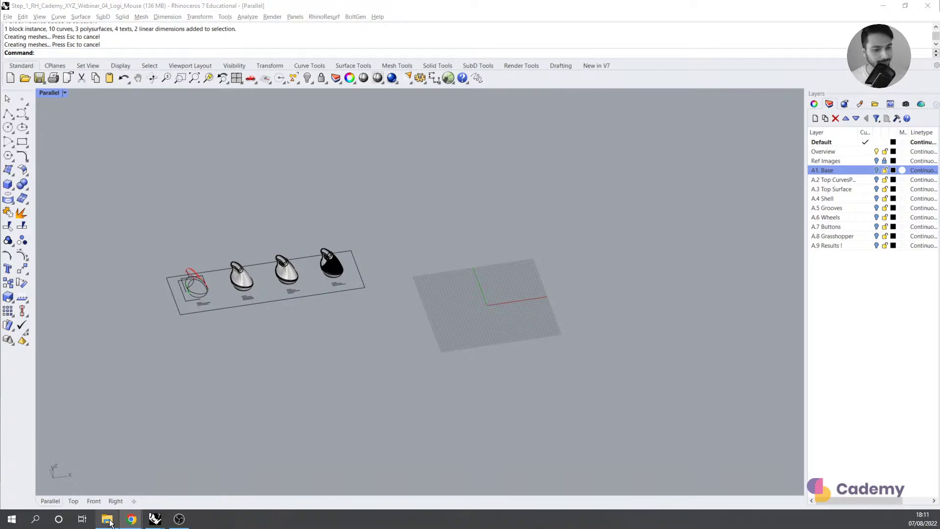
Step: Insert the bottom image from the Step_0_Images_Cademy_XYZ folder as a Picture, placing it freehand beside the construction grid
mouse_move(107, 518)
click(115, 491)
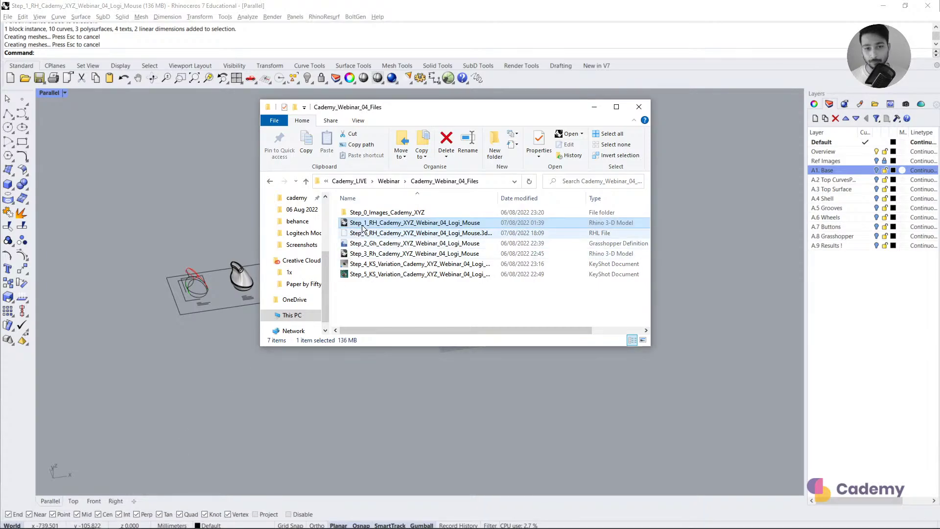
double_click(374, 214)
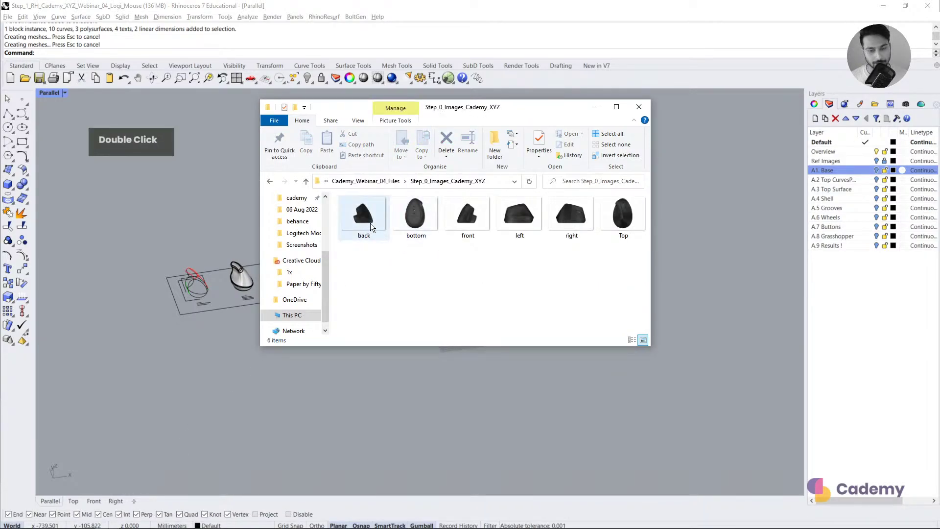
drag(413, 222, 408, 391)
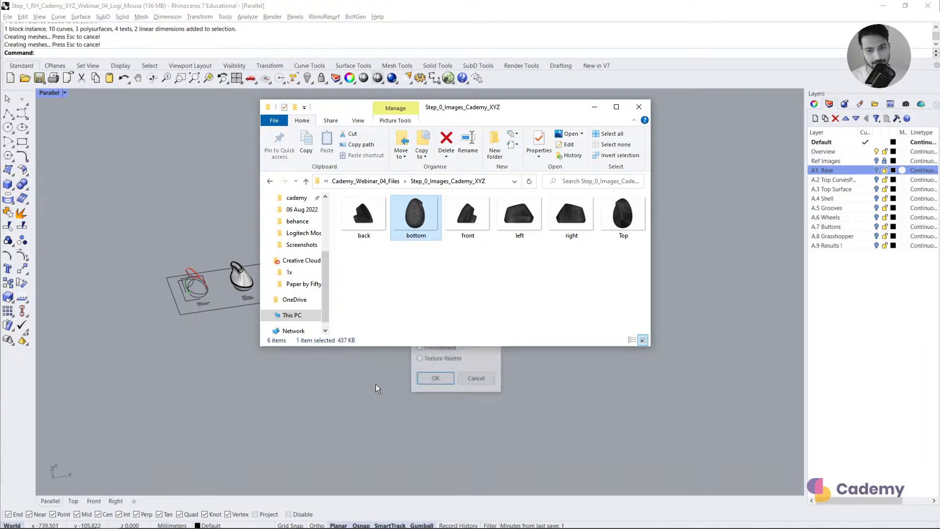
click(495, 350)
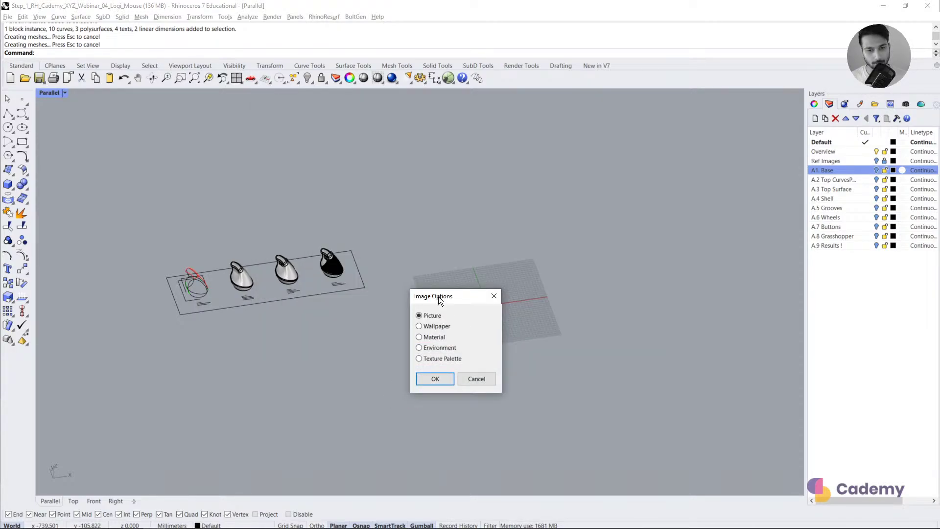
click(431, 379)
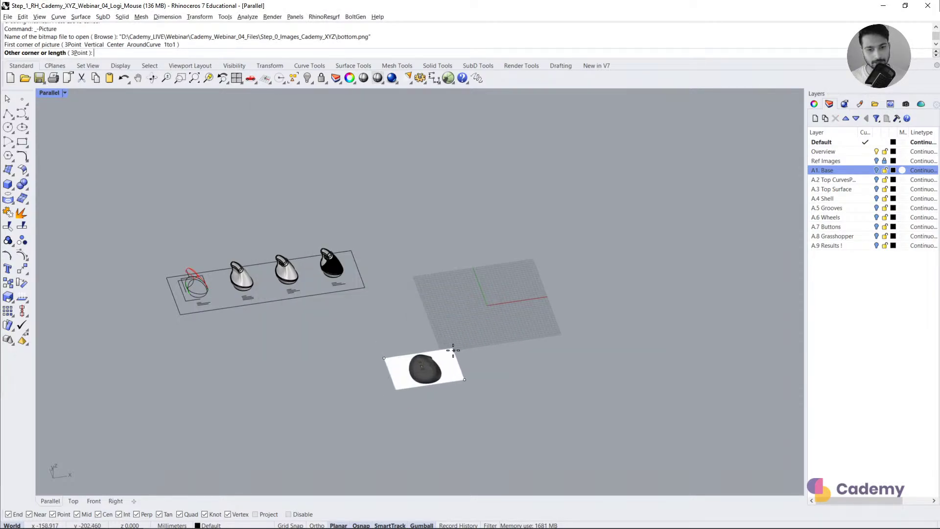
click(439, 362)
right_drag(437, 362, 431, 392)
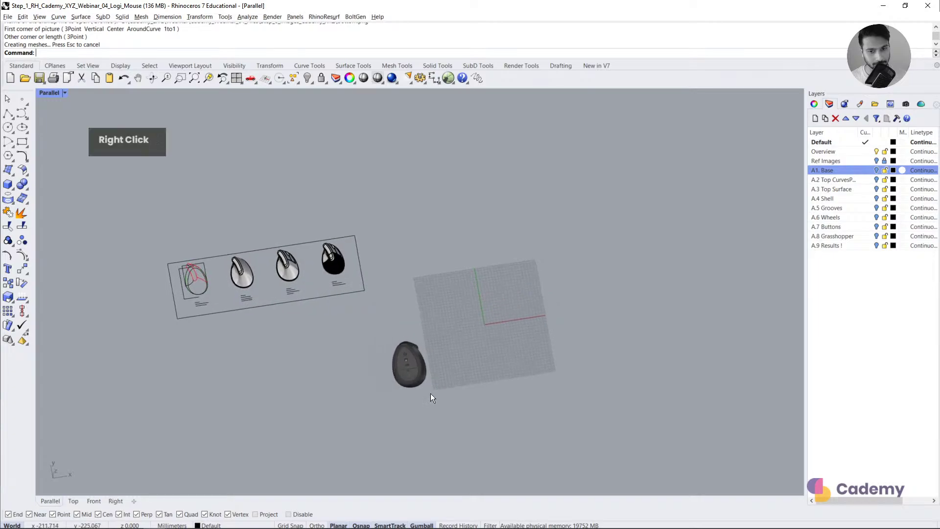
Step: Move the bottom-view picture in the Top view so it sits under the four-stage overview
click(415, 374)
click(68, 500)
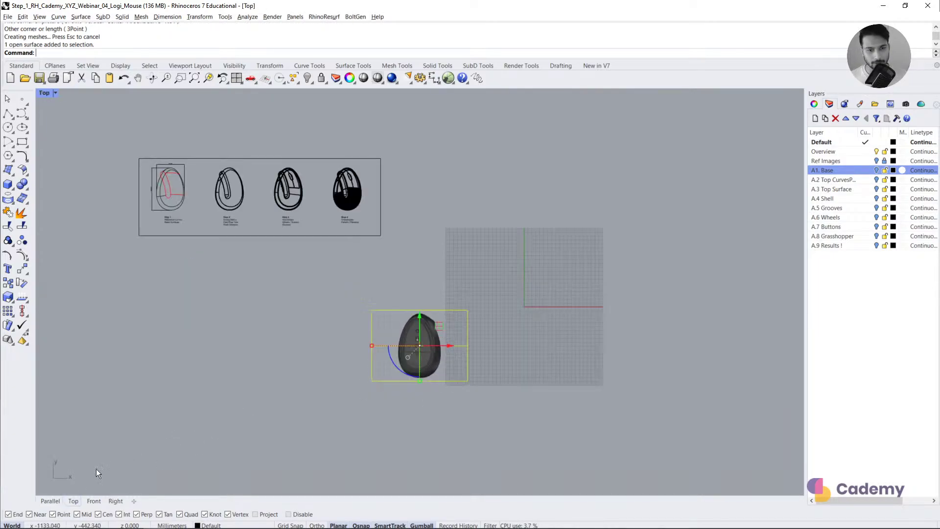
drag(437, 327, 518, 273)
scroll(515, 299, up, 3)
scroll(525, 306, down, 2)
drag(525, 306, 187, 309)
right_drag(227, 319, 494, 354)
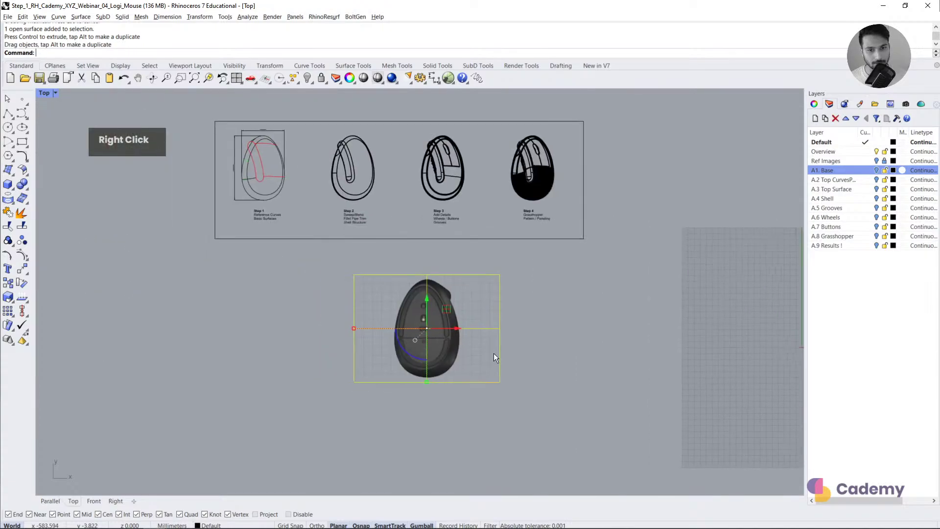
Step: Examine the width and height dimensions on the Step 1 reference curves against the inserted picture
right_drag(272, 166, 321, 227)
scroll(219, 188, up, 4)
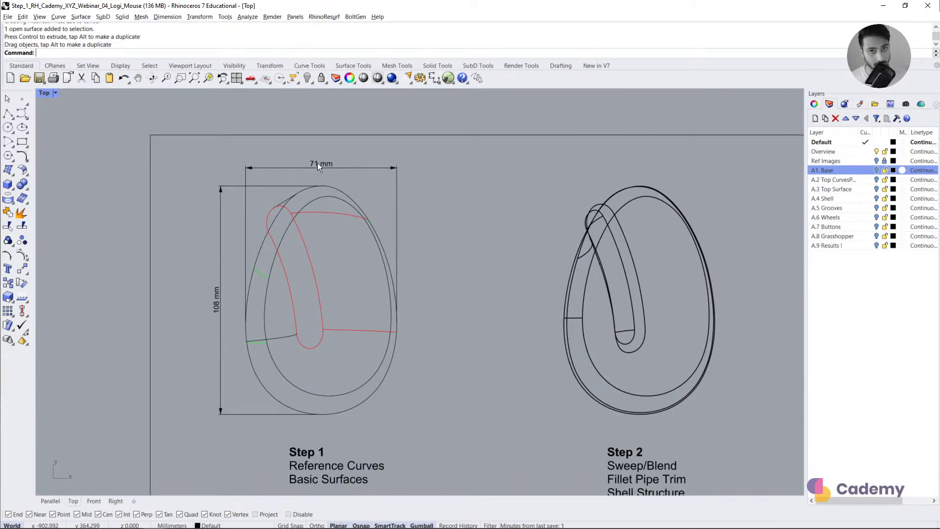
scroll(317, 166, down, 4)
scroll(333, 214, up, 3)
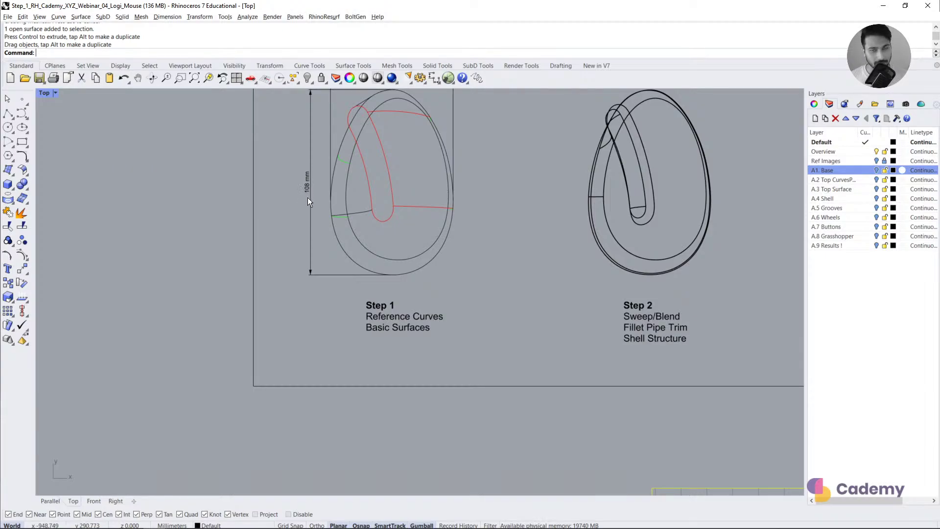
scroll(337, 169, down, 3)
right_drag(493, 322, 424, 273)
scroll(449, 309, up, 4)
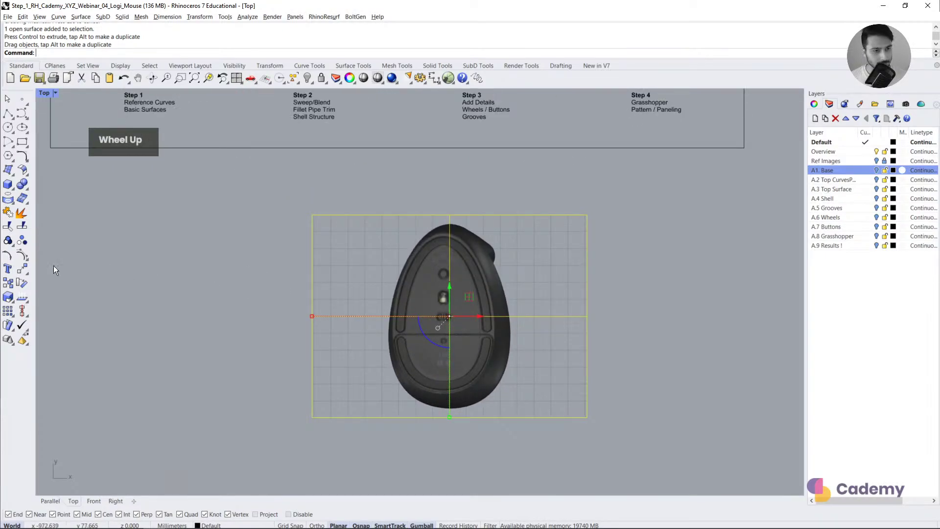
Step: Scale the picture from the mouse's lower end, using its upper end as reference, so the mouse is 108 mm long
click(9, 299)
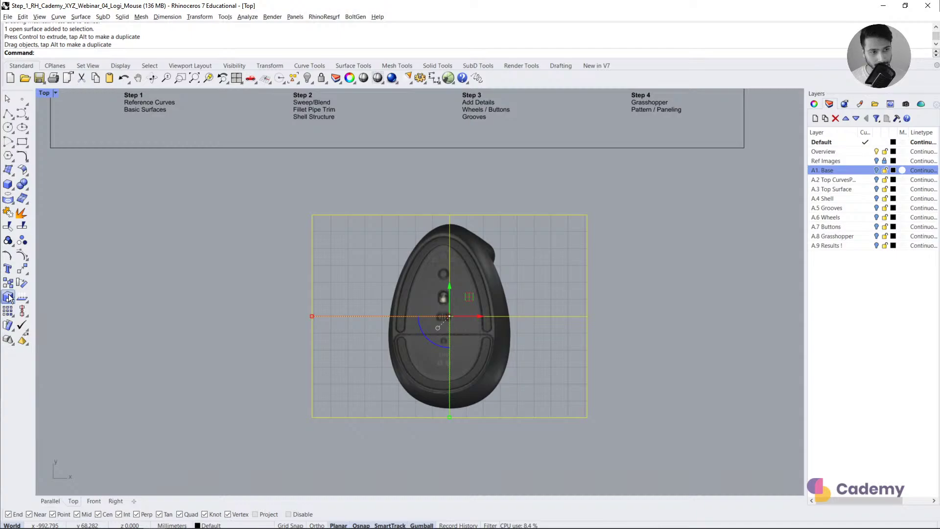
scroll(462, 402, up, 4)
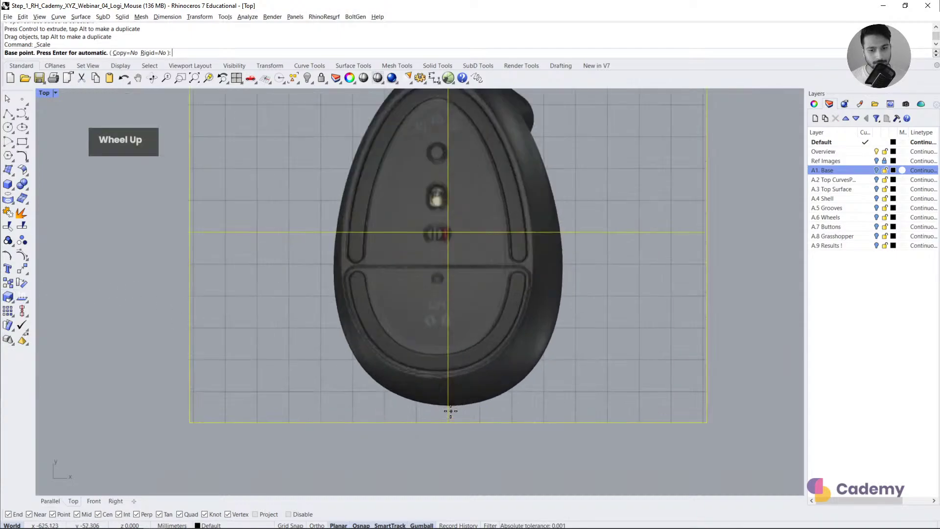
click(446, 403)
scroll(445, 403, down, 3)
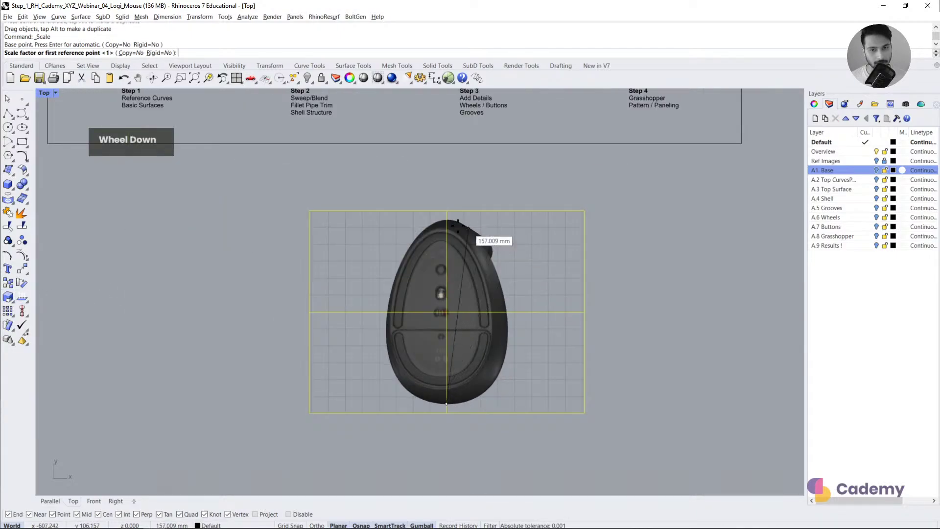
scroll(467, 235, up, 3)
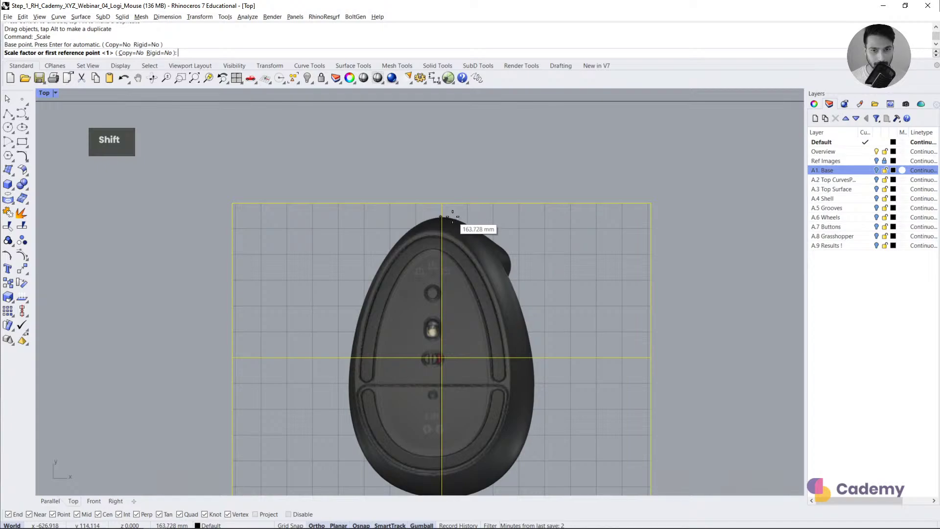
shift+click(452, 217)
scroll(478, 305, down, 4)
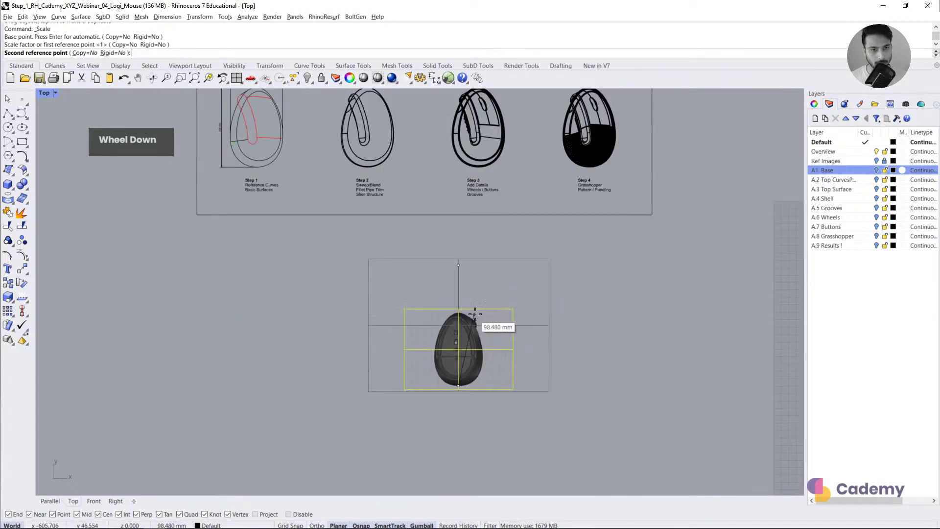
right_drag(477, 305, 475, 335)
scroll(303, 213, up, 4)
scroll(336, 237, down, 5)
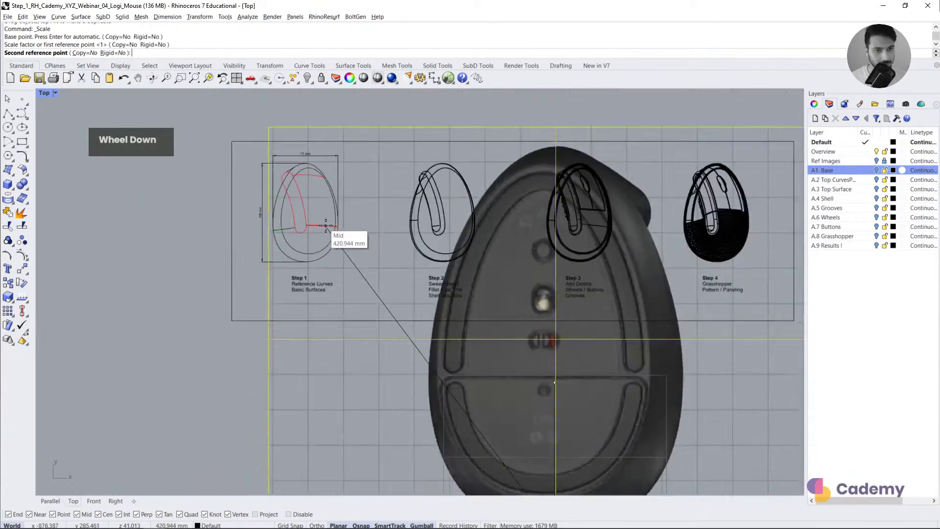
text(108)
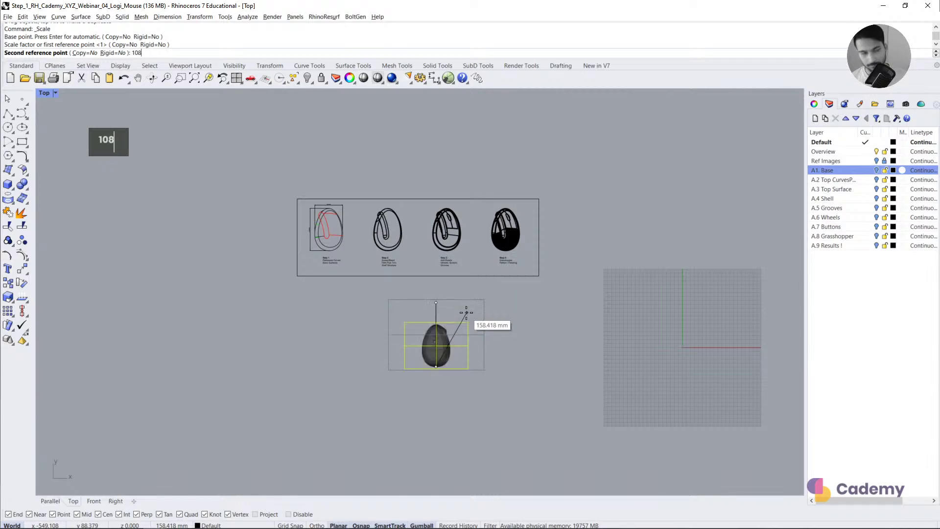
key(Return)
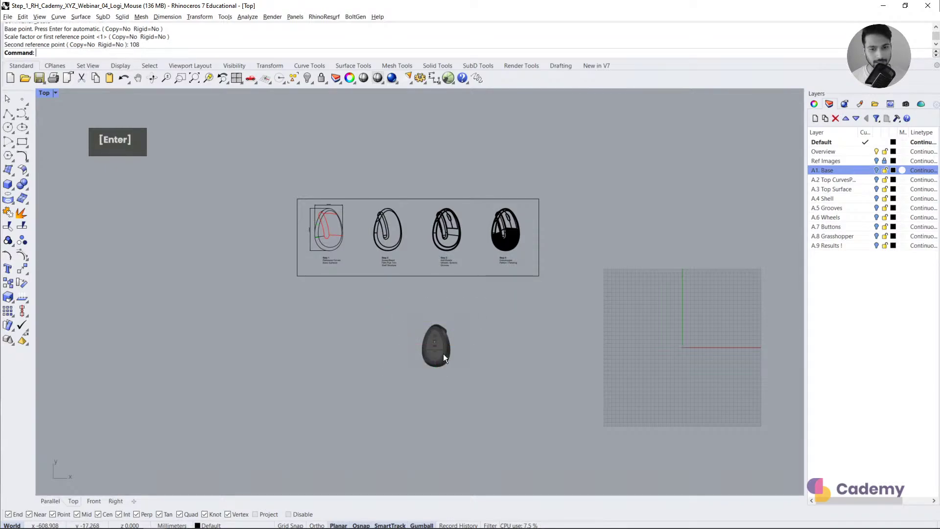
Step: Move the scaled bottom-view picture onto the construction grid, centred around the origin, and deselect it
scroll(452, 340, up, 4)
drag(452, 339, 464, 315)
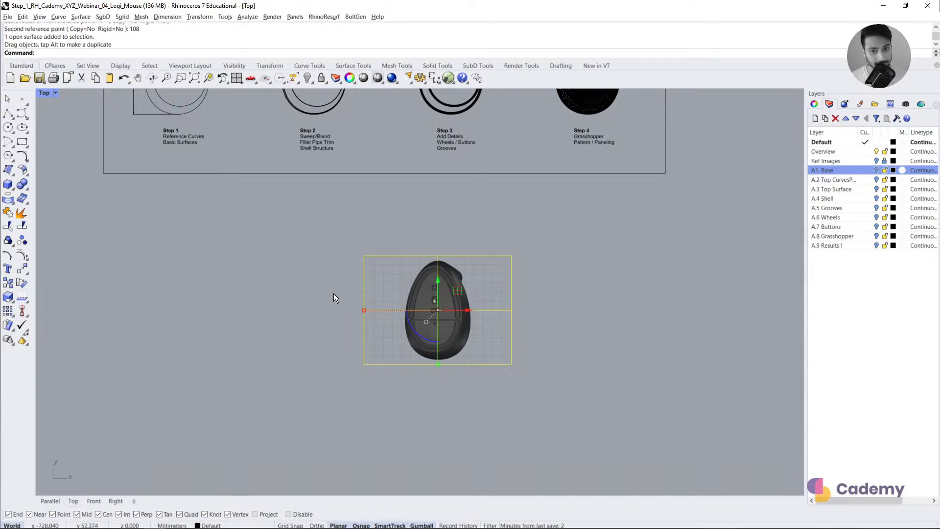
scroll(333, 293, down, 3)
drag(416, 331, 733, 346)
right_drag(733, 346, 471, 324)
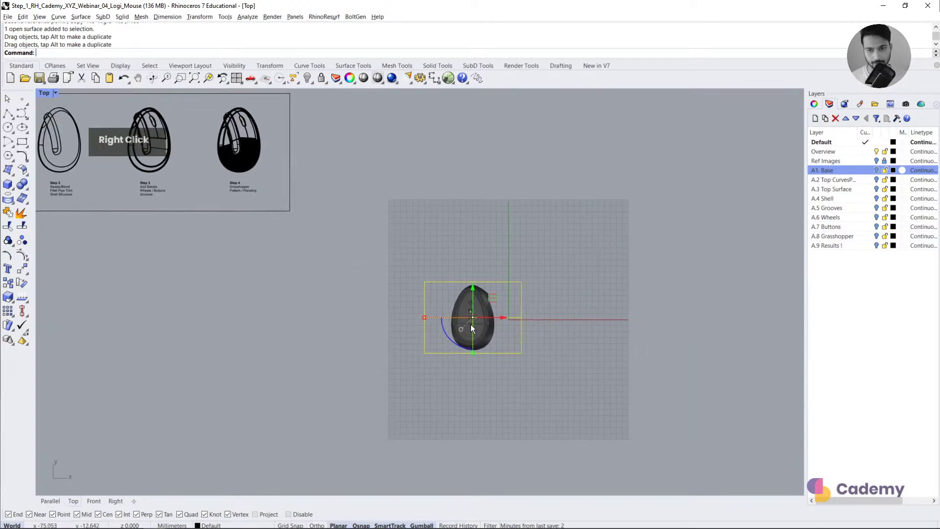
scroll(477, 327, up, 3)
drag(484, 330, 552, 334)
key(Escape)
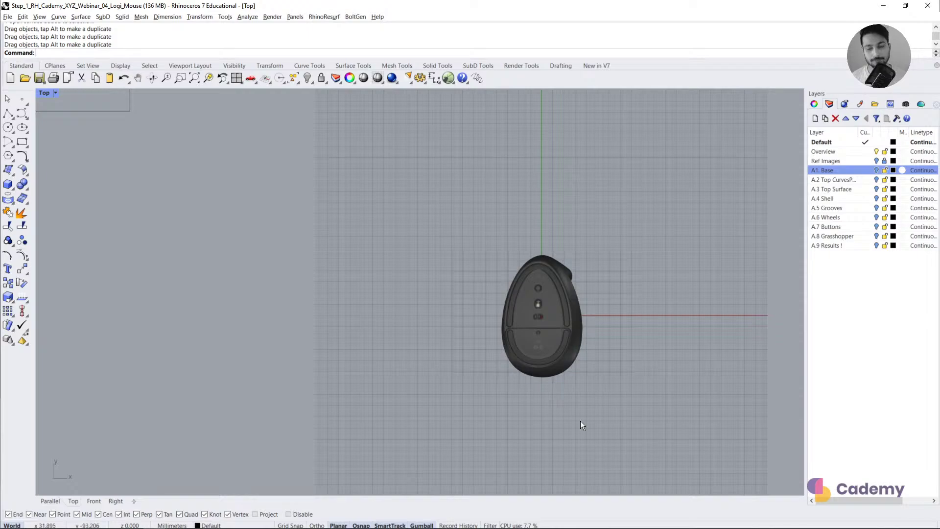
Step: Set the picture material's transparency to 77% in the Parallel view
click(515, 325)
click(49, 503)
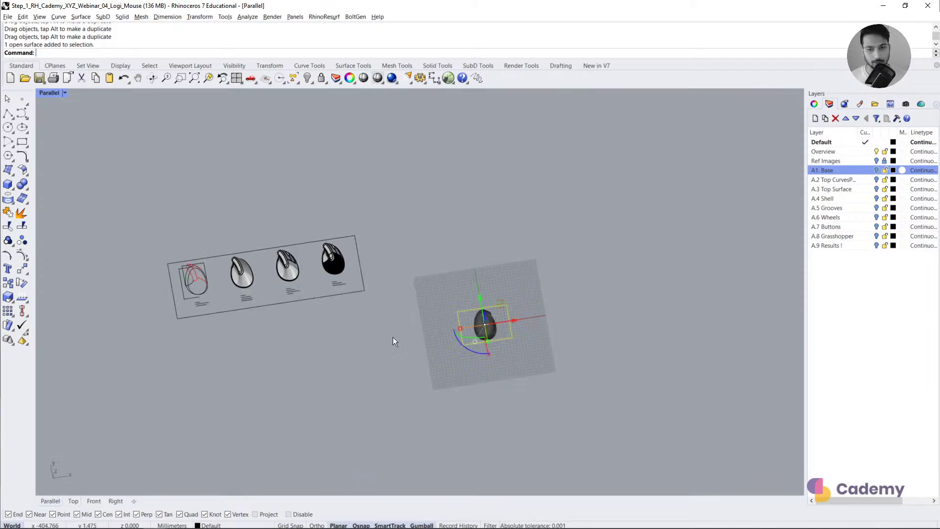
scroll(498, 345, up, 3)
right_drag(497, 346, 597, 289)
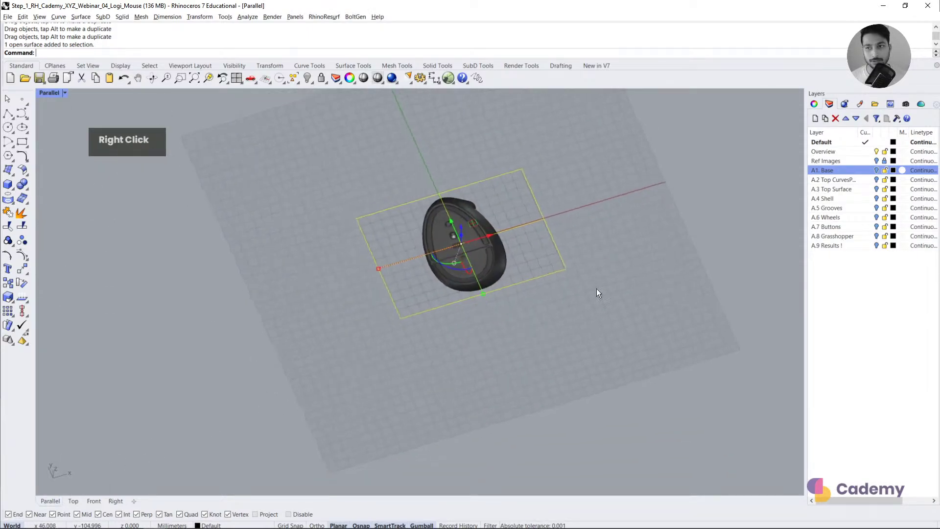
click(814, 104)
click(833, 118)
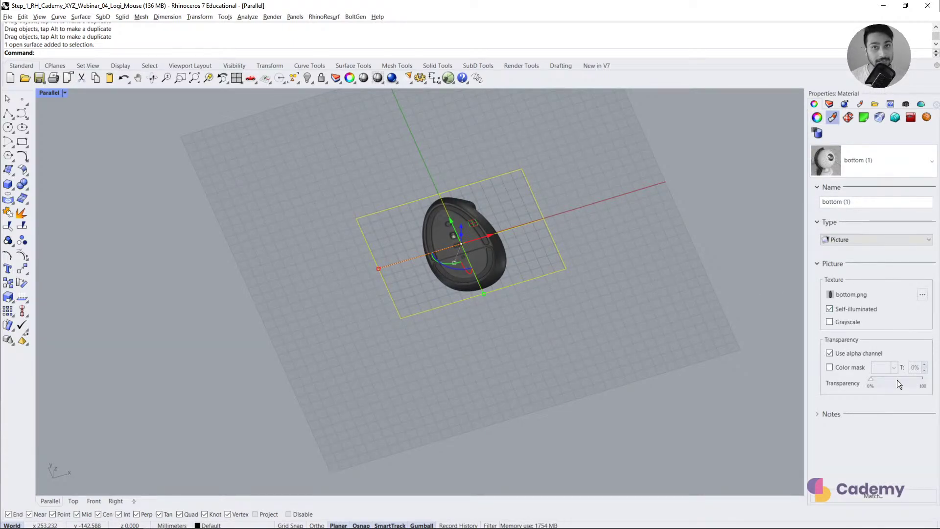
drag(898, 380, 904, 380)
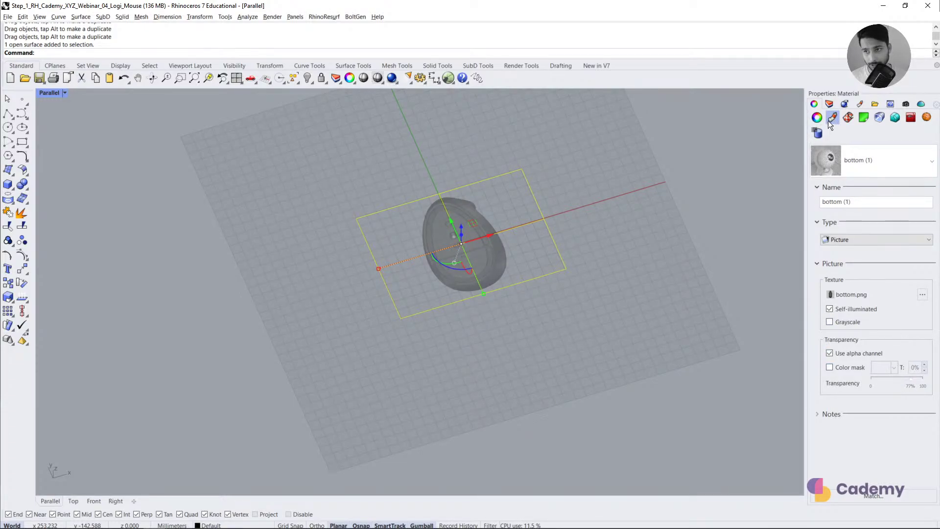
click(548, 344)
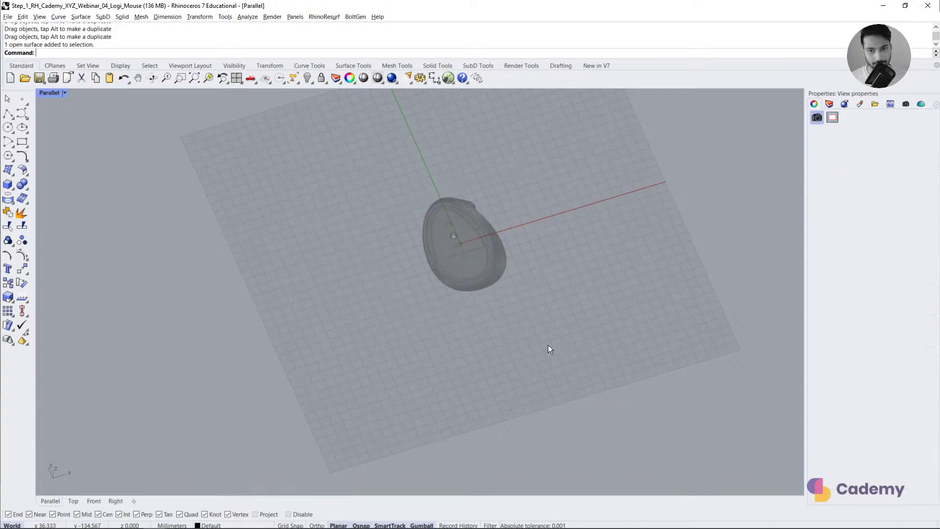
Step: Delete the inserted bottom-view picture from the origin
double_click(448, 254)
click(542, 216)
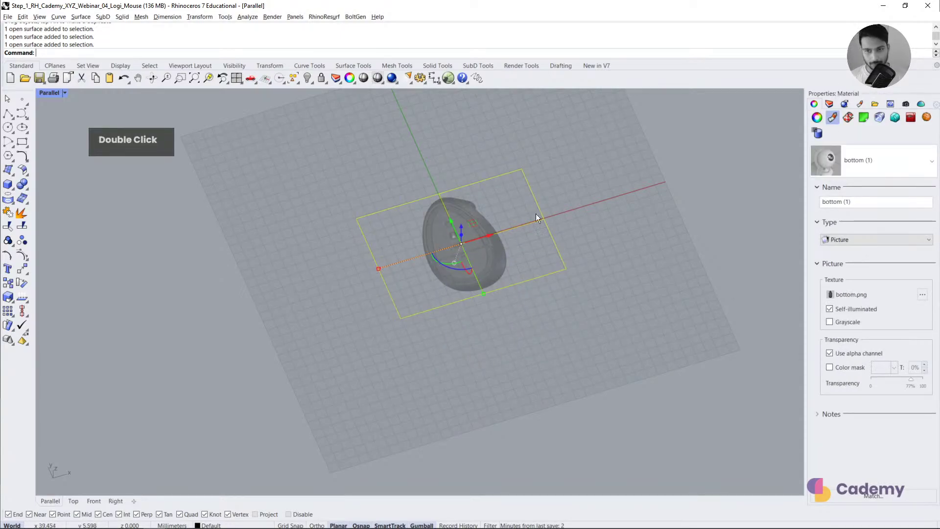
click(829, 104)
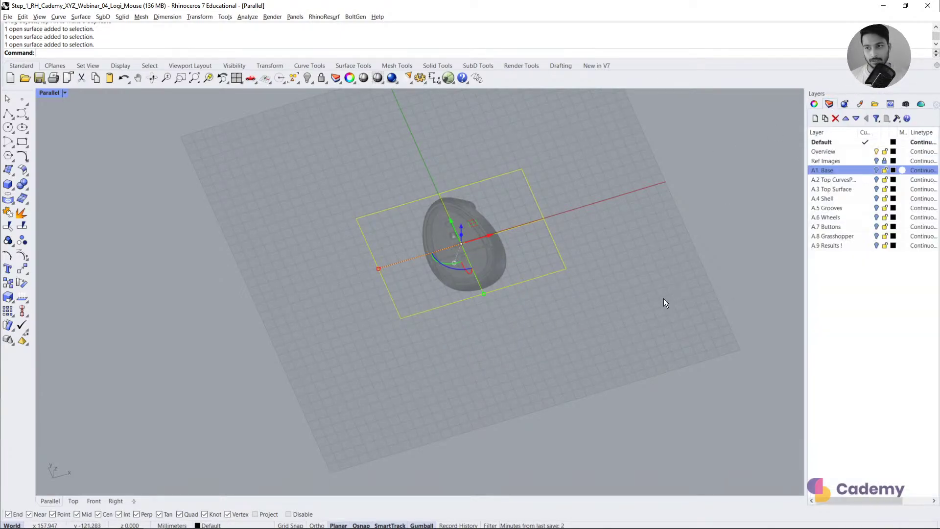
key(Delete)
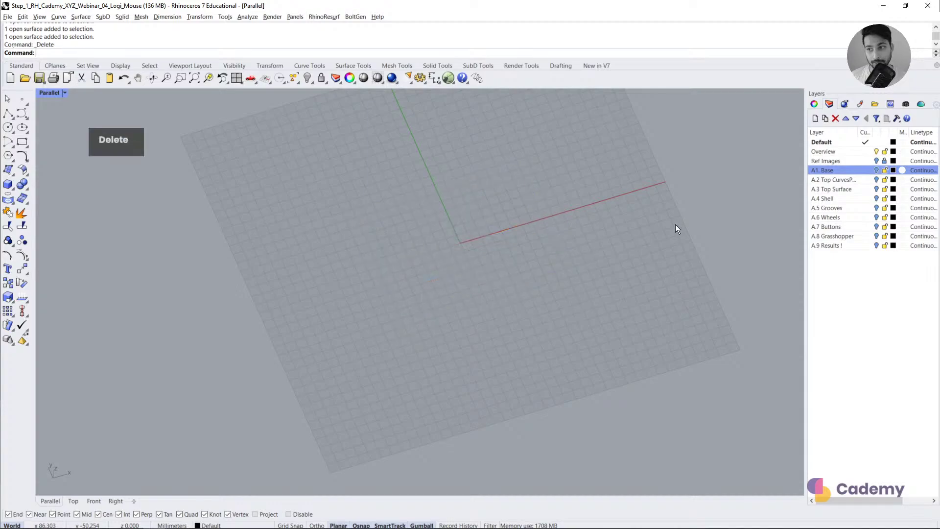
Step: Turn on the Ref Images layer and inspect the prepared reference pictures arranged around the origin
click(877, 161)
right_drag(762, 187, 565, 217)
scroll(497, 245, up, 3)
right_drag(497, 244, 482, 269)
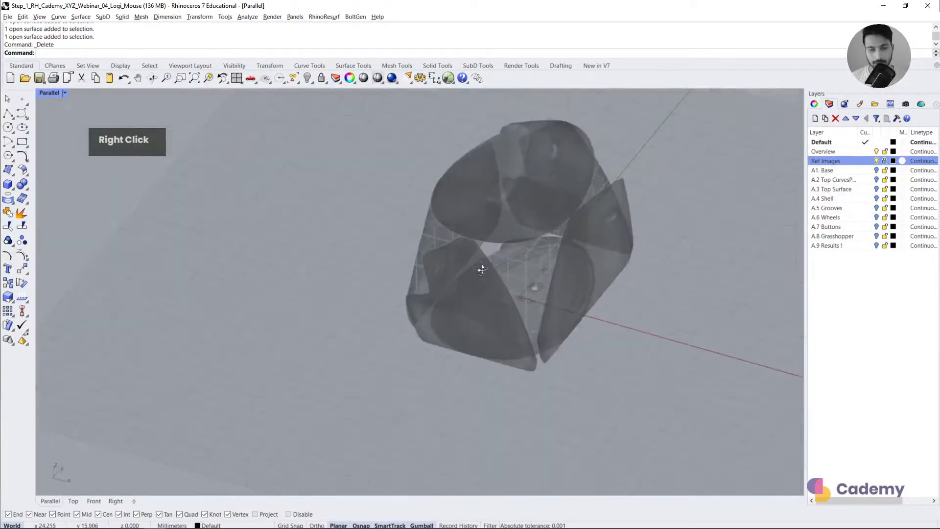
Step: Hide the Ref Images layer and show the A1. Base layer
scroll(483, 186, down, 2)
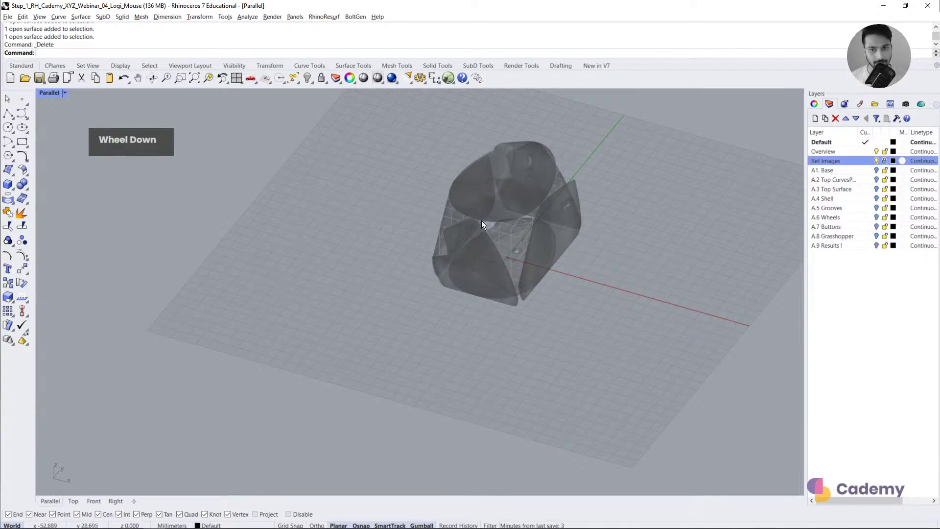
shift+right_drag(504, 211, 482, 228)
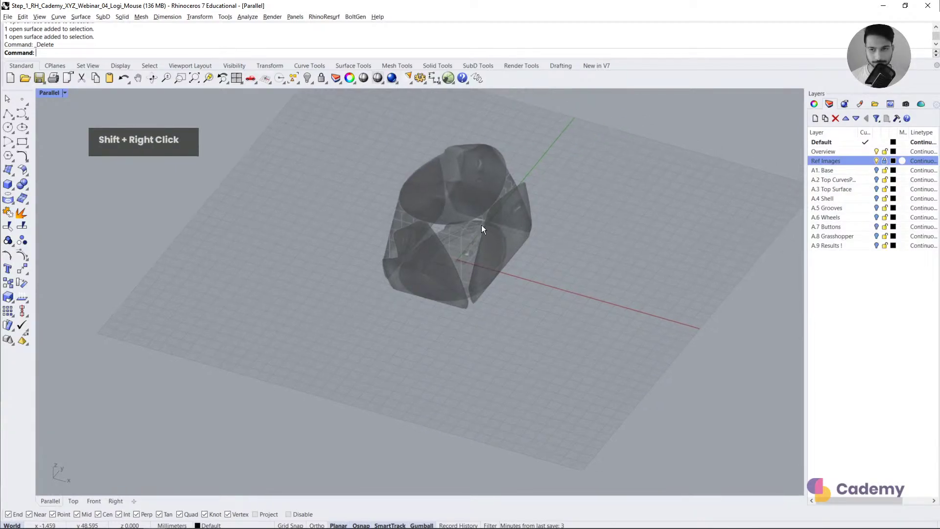
click(876, 161)
click(877, 170)
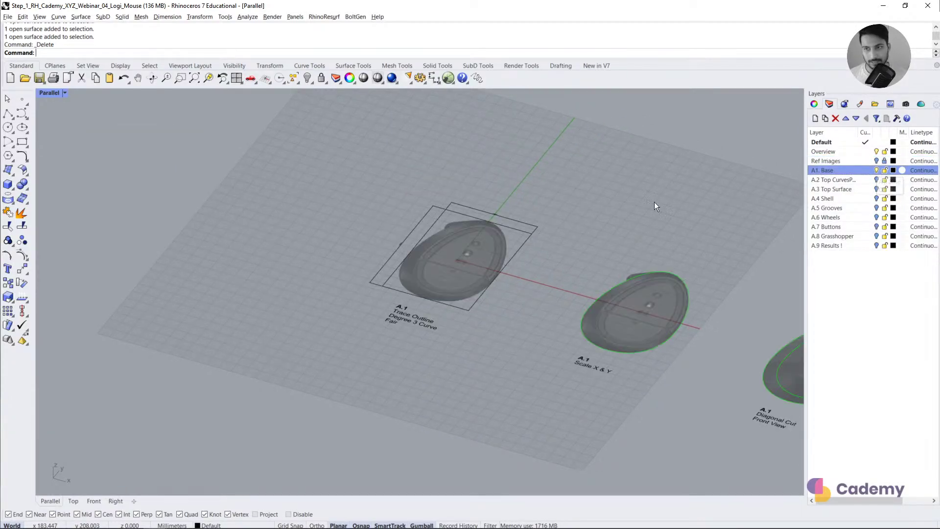
Step: Examine the two rows of base construction stages from several angles, then view the first A.1 stage in the Top view
right_drag(655, 202, 462, 222)
shift+scroll(399, 293, down, 2)
mouse_move(398, 292)
right_down()
mouse_move(441, 265)
mouse_move(512, 261)
mouse_move(313, 282)
mouse_move(403, 297)
right_up()
scroll(442, 265, down, 3)
scroll(370, 270, down, 2)
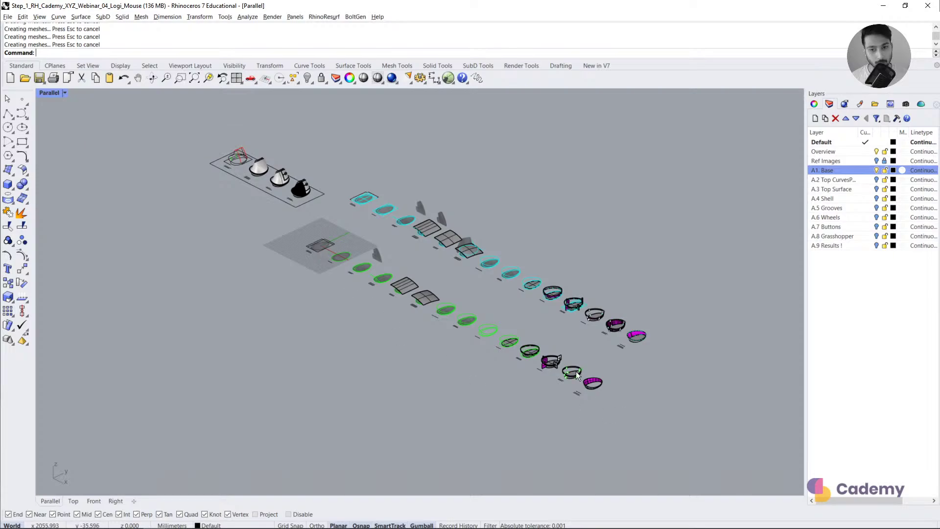
right_drag(657, 378, 316, 312)
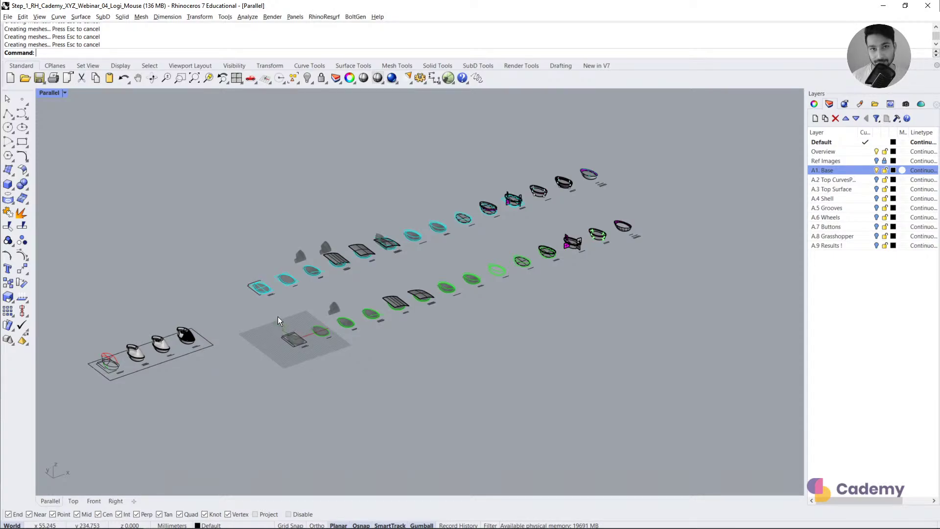
right_click(295, 343)
scroll(296, 344, up, 8)
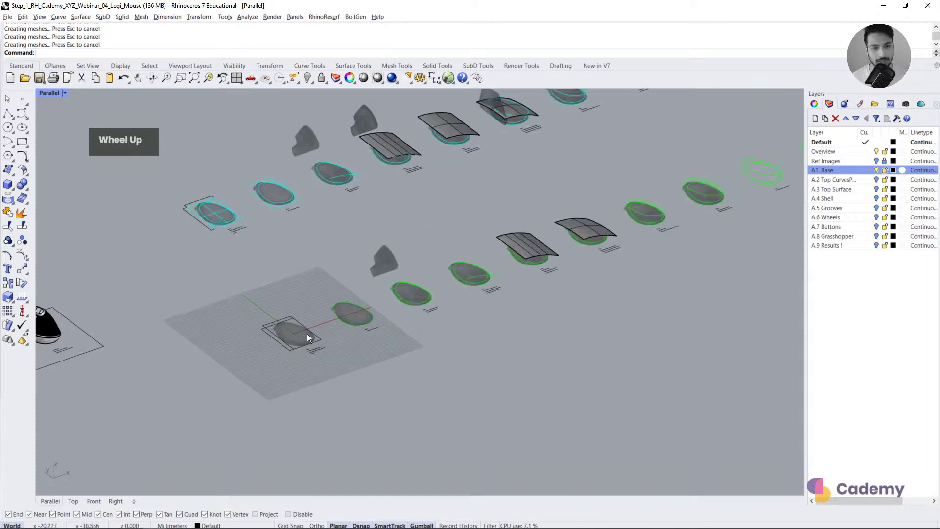
right_drag(307, 333, 293, 352)
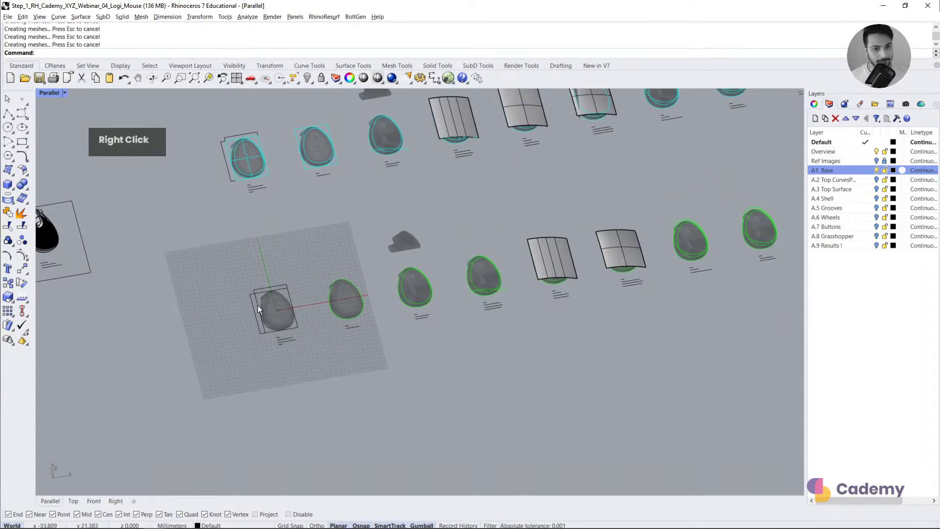
click(72, 501)
scroll(274, 374, down, 3)
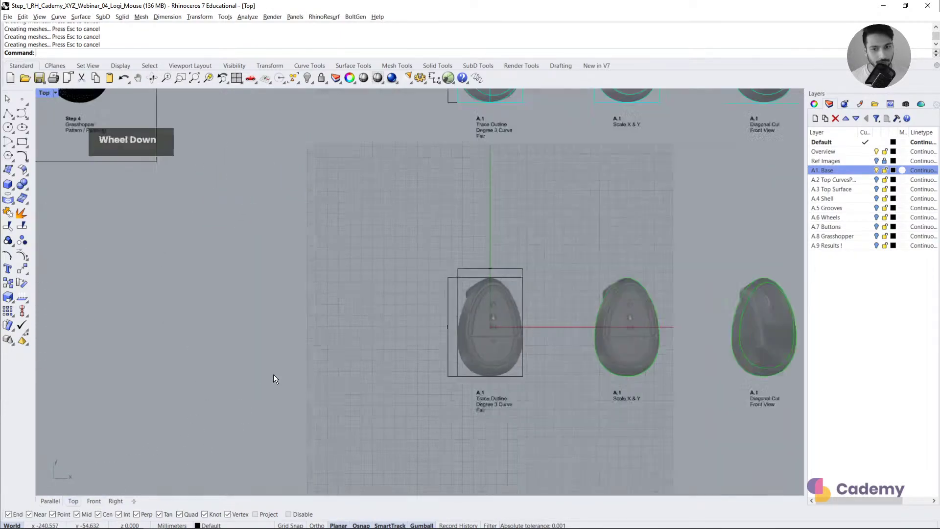
scroll(429, 327, up, 5)
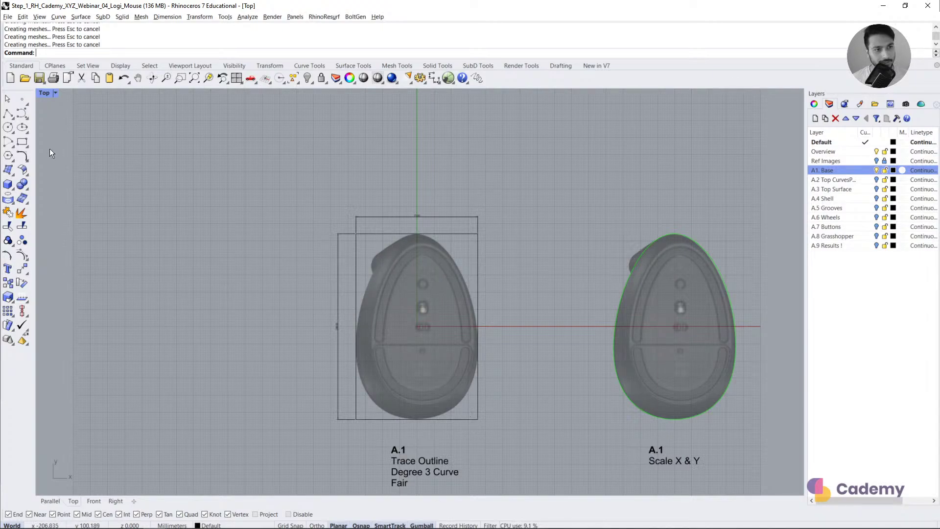
Step: Draw an open degree 3 control point curve with five points in the empty area beside the mouse picture
click(22, 116)
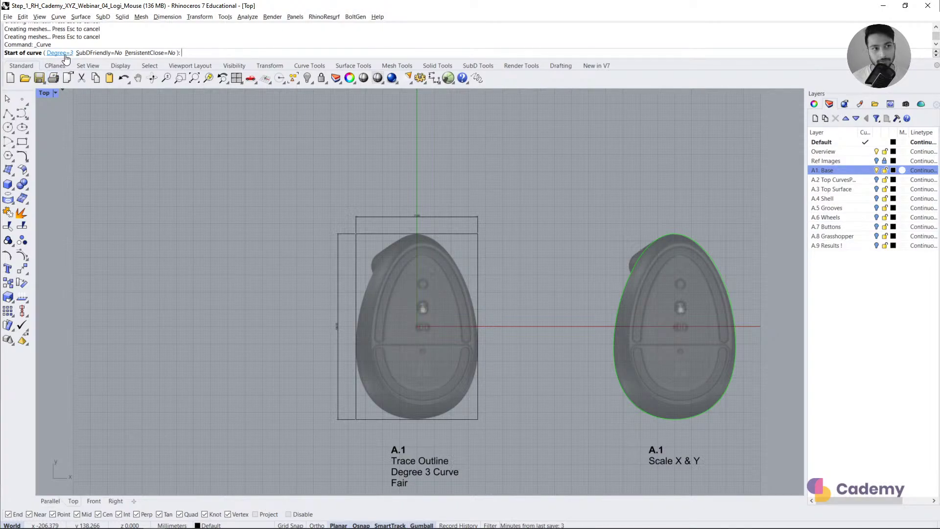
click(182, 188)
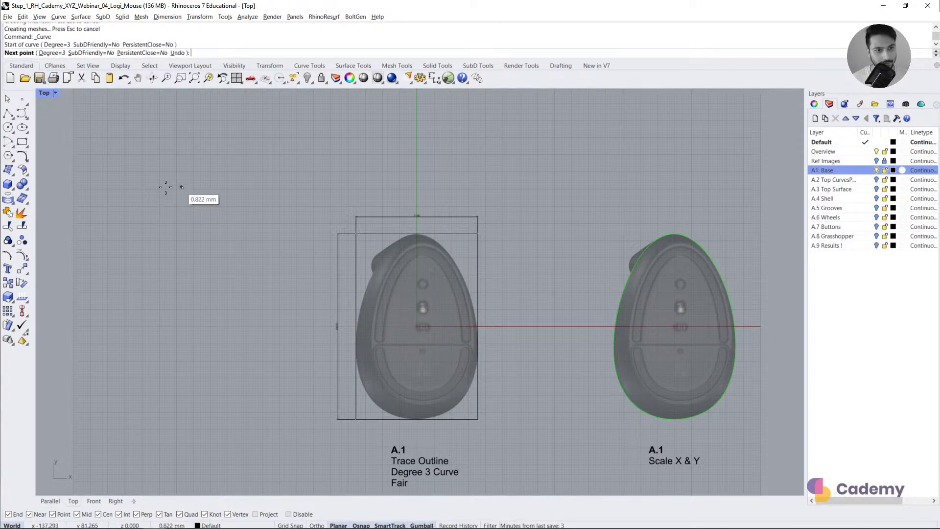
click(108, 218)
click(109, 273)
click(185, 333)
click(176, 380)
right_click(172, 387)
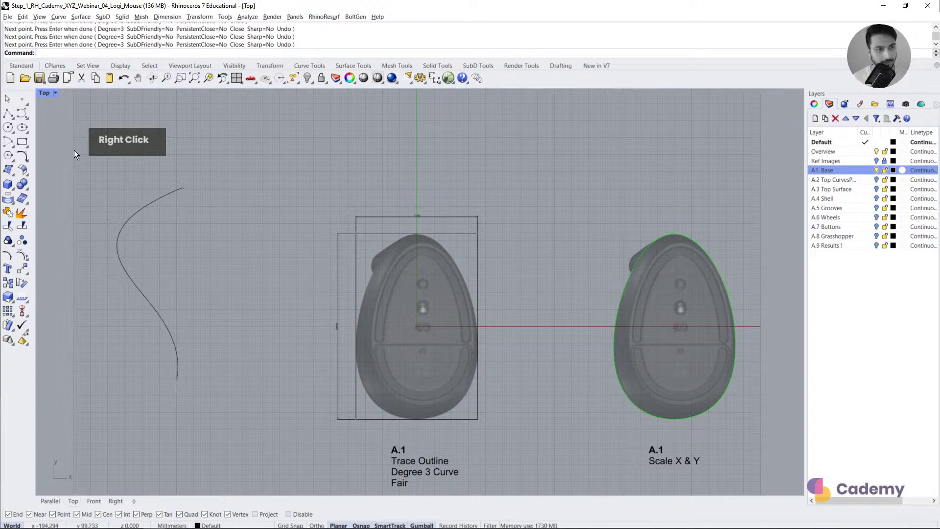
Step: Draw an open degree 2 control point curve beside the first trial curve for comparison
right_click(74, 150)
click(55, 52)
text(2)
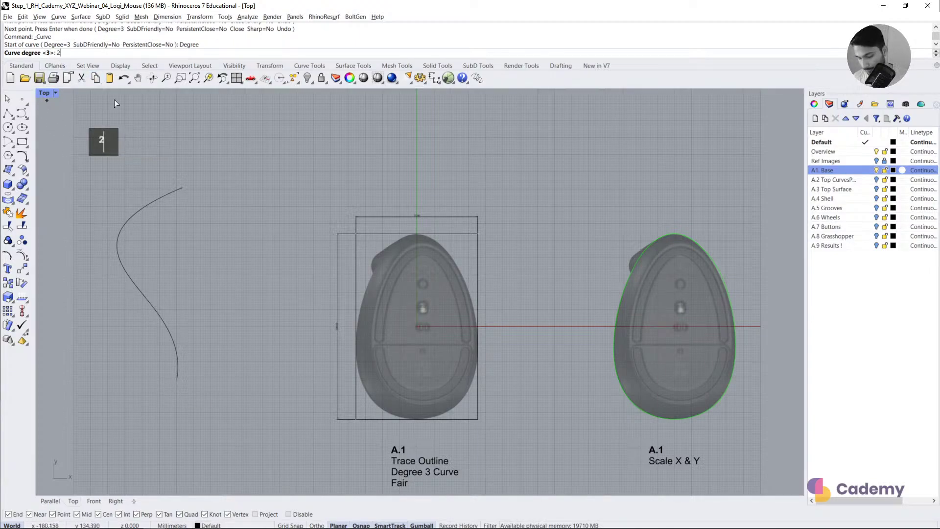
key(Return)
click(253, 185)
click(197, 208)
click(238, 325)
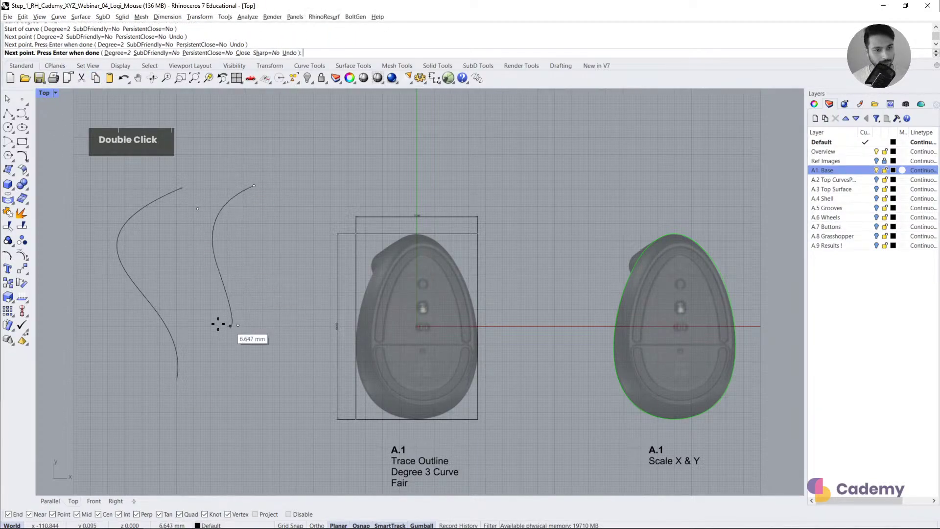
click(220, 324)
right_click(196, 319)
Step: Draw a degree 1 zigzag curve with four points beside the degree 2 curve
right_click(62, 132)
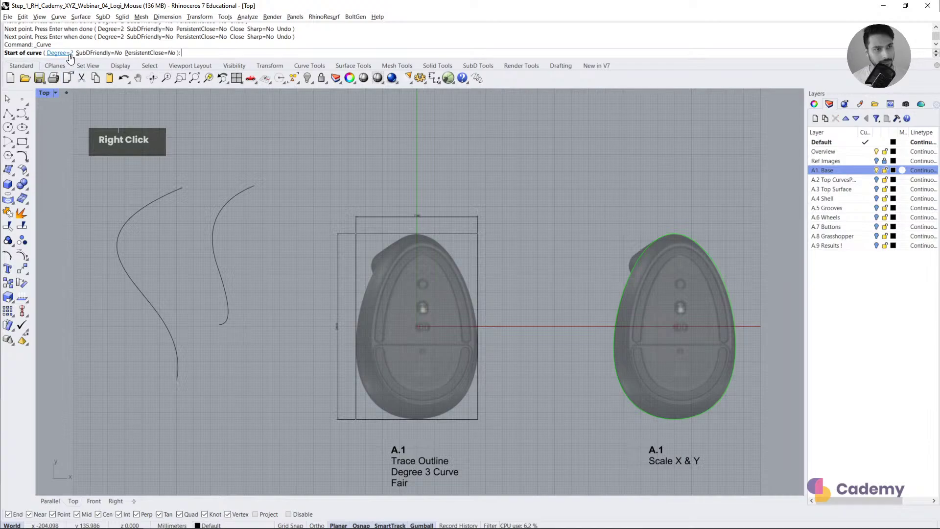
click(67, 53)
key(Return)
click(294, 201)
click(245, 231)
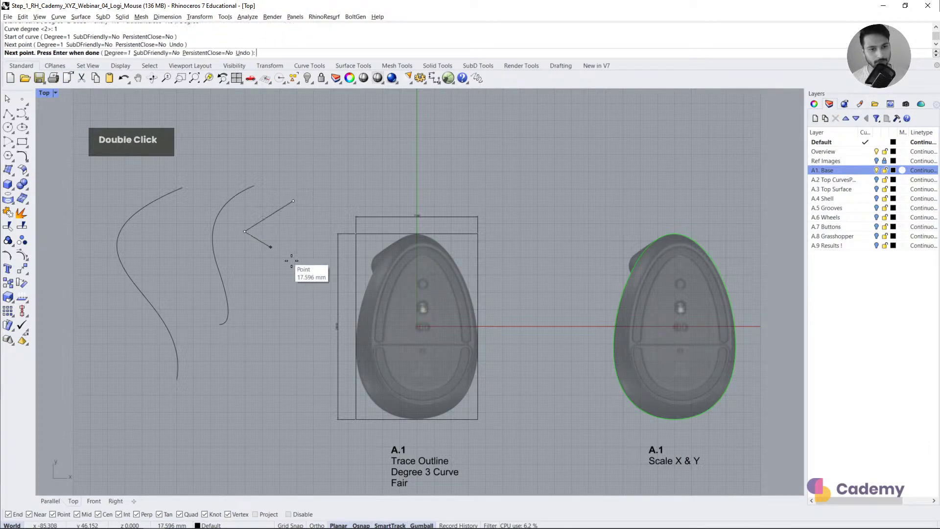
click(287, 257)
click(275, 308)
right_click(282, 329)
Step: Delete the three trial curves beside the mouse picture
drag(282, 329, 142, 309)
key(Delete)
key(Delete)
Step: Start a degree 3 control point curve at the top centre of the mouse outline and place points along its upper-left edge
scroll(408, 297, up, 4)
right_drag(410, 298, 369, 246)
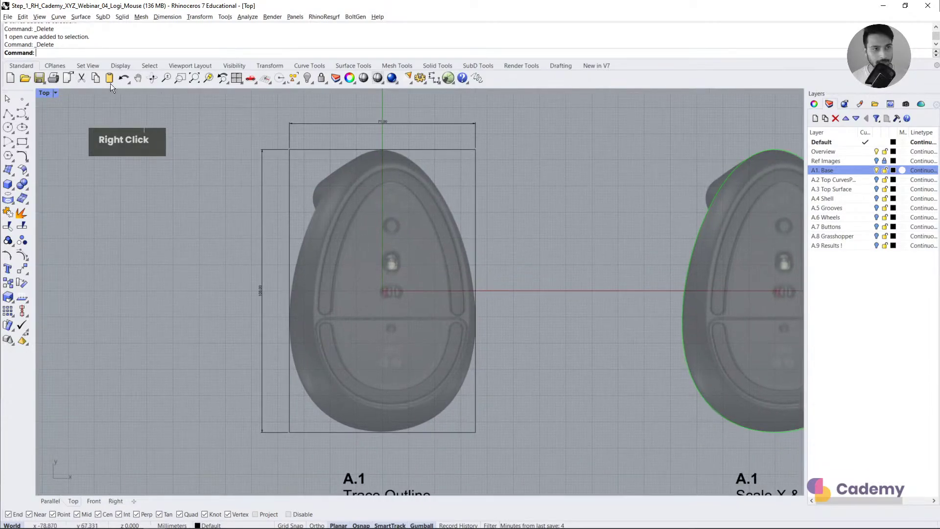
click(22, 115)
double_click(63, 54)
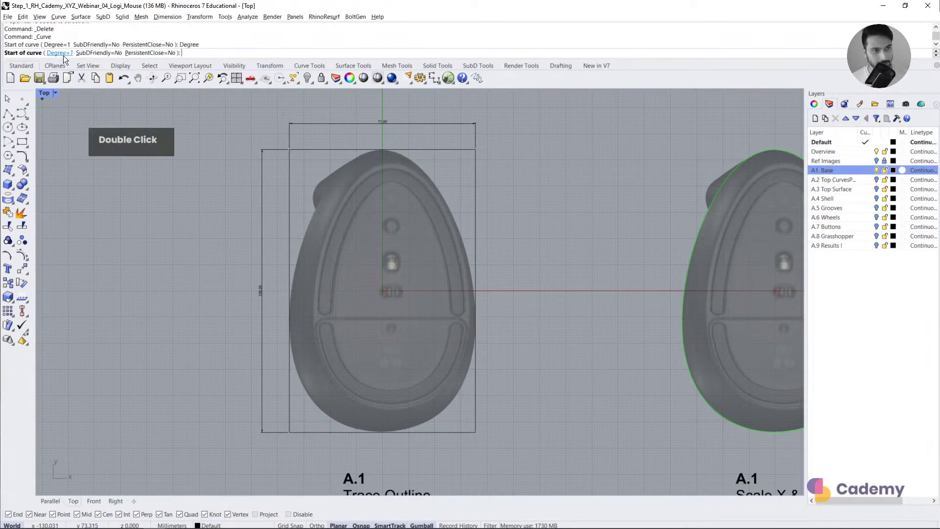
text(3)
key(Return)
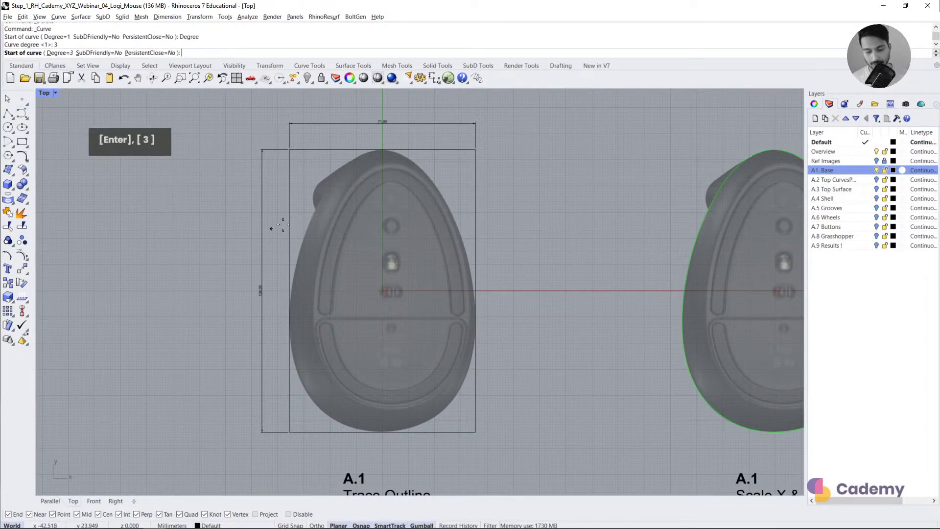
scroll(384, 151, up, 3)
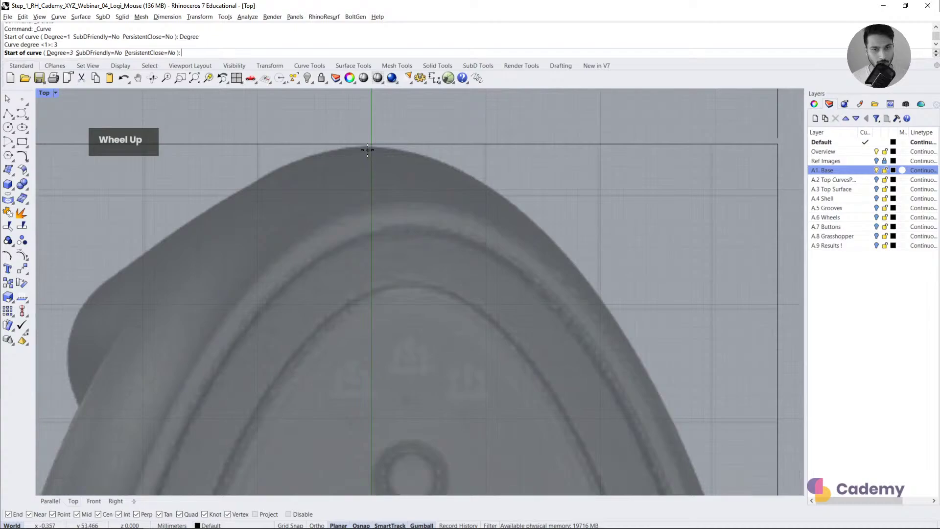
click(367, 150)
click(304, 157)
scroll(301, 160, down, 2)
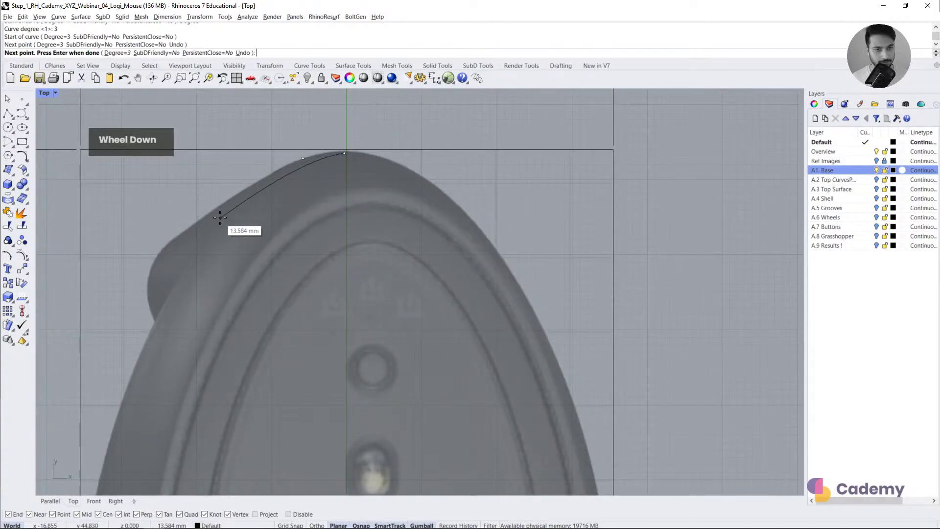
click(238, 193)
click(199, 245)
Step: Continue the outline curve down the left side of the mouse picture and around its rounded bottom edge
right_drag(198, 245, 273, 123)
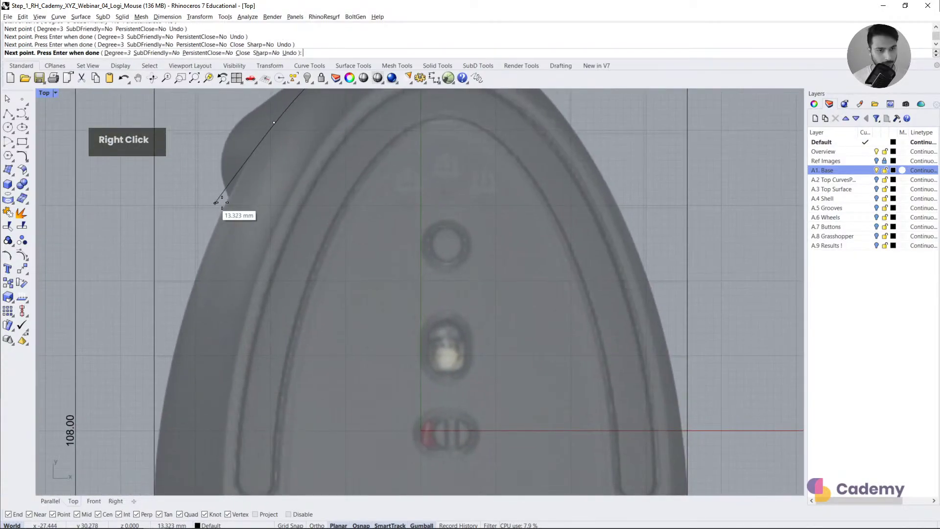
click(220, 202)
click(174, 329)
right_drag(182, 366, 210, 187)
right_drag(188, 377, 194, 274)
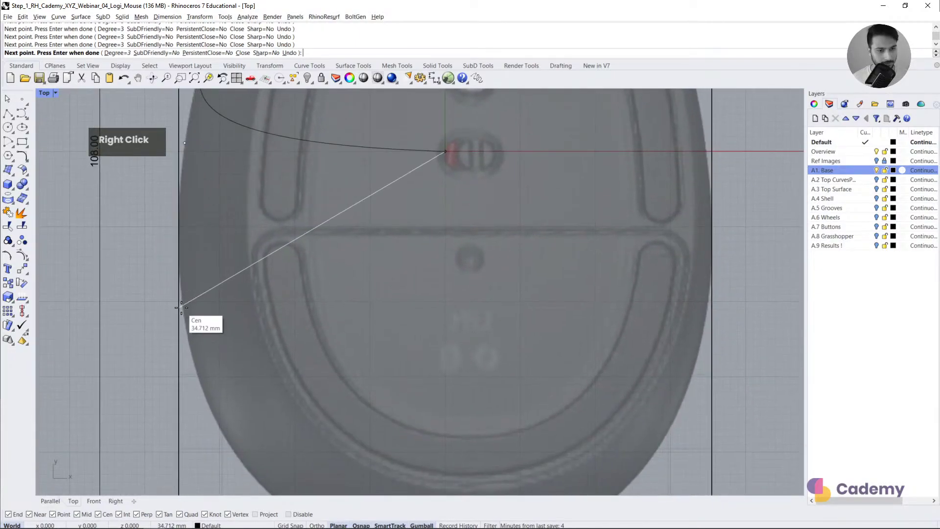
right_drag(244, 384, 237, 272)
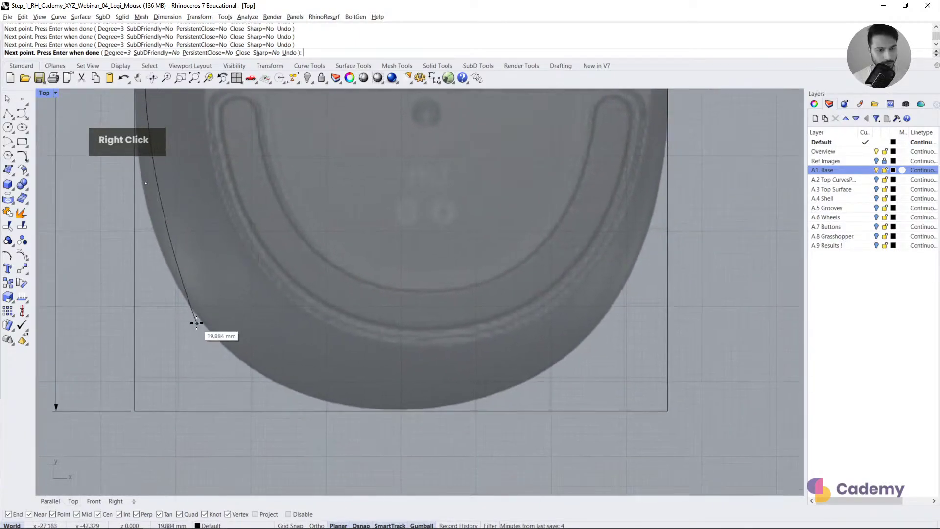
click(198, 323)
click(290, 390)
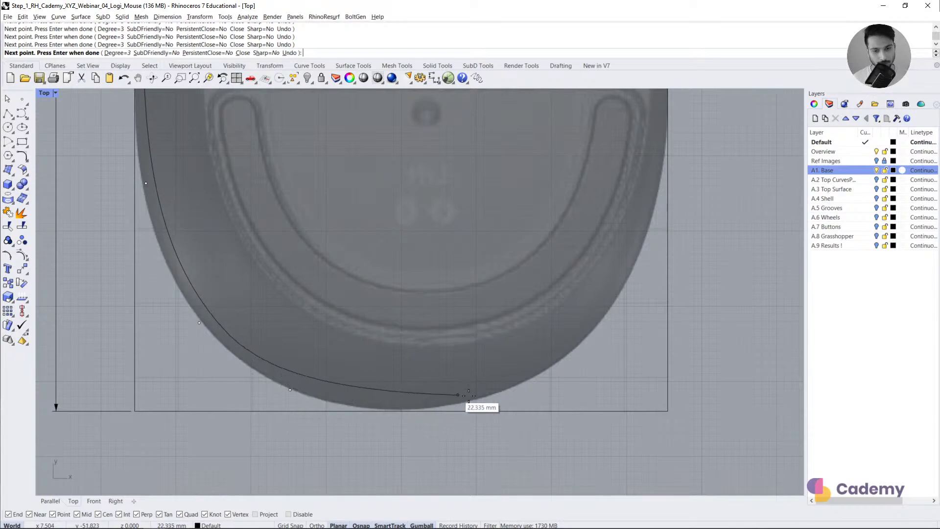
click(576, 346)
Step: Continue the outline curve up the right side of the mouse picture and close it at its start point
right_drag(630, 235, 538, 332)
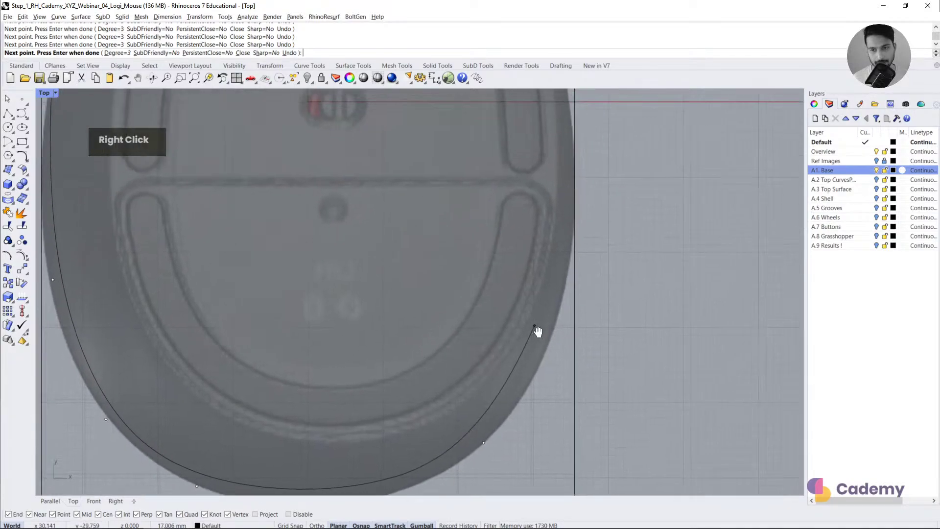
right_drag(560, 182, 518, 322)
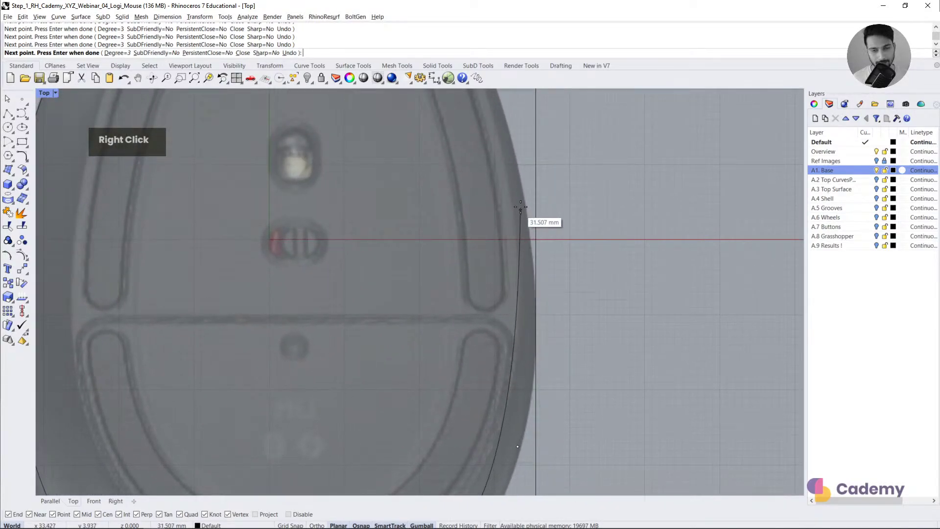
right_drag(496, 148, 504, 343)
click(533, 264)
right_drag(483, 154, 484, 272)
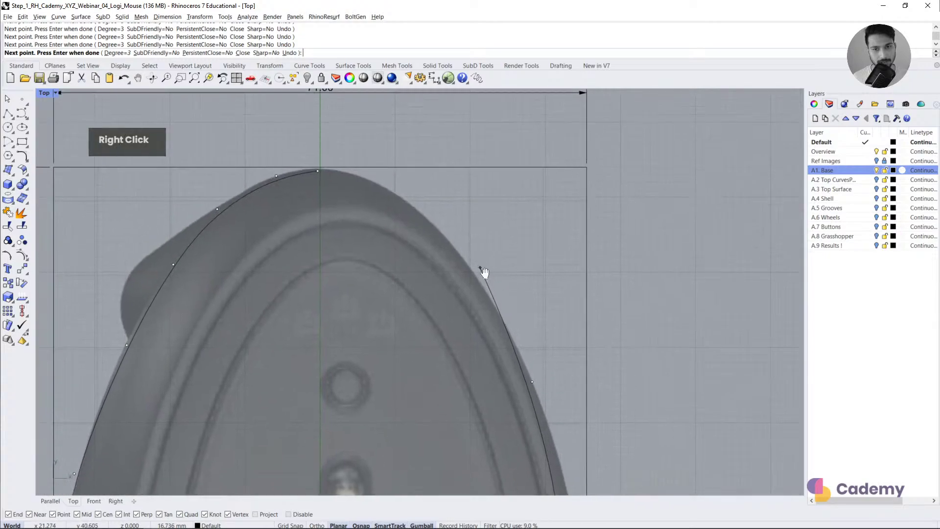
click(447, 242)
click(385, 190)
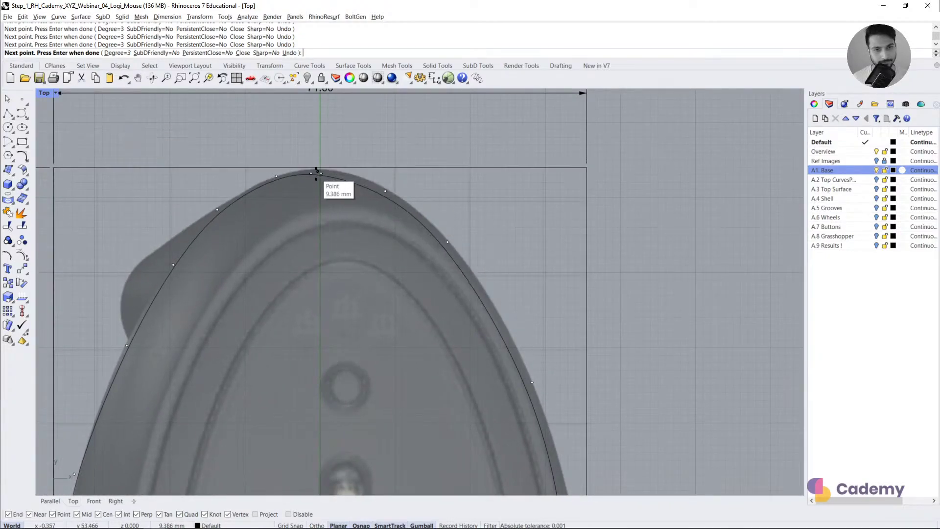
click(316, 173)
click(352, 178)
Step: Move two control points on the upper-right part of the traced curve slightly outward to follow the mouse silhouette
scroll(362, 205, down, 3)
right_drag(378, 236, 392, 244)
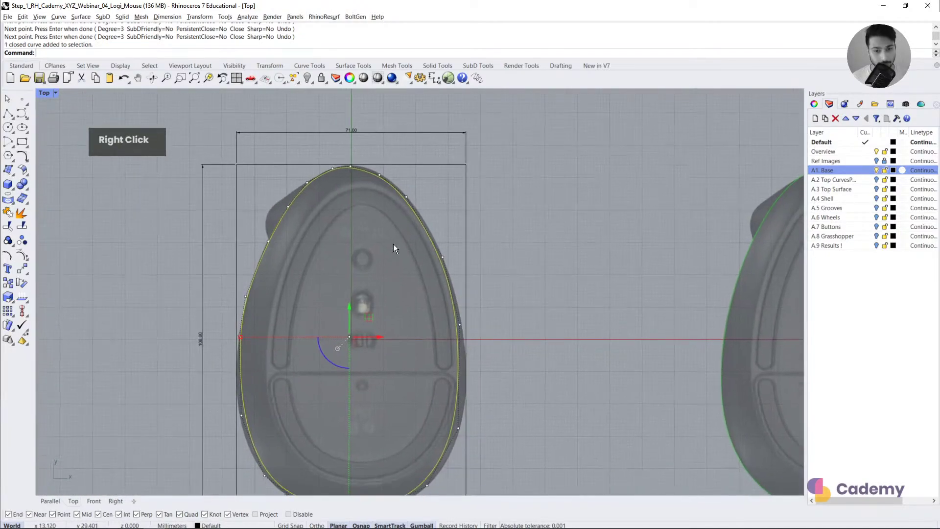
scroll(378, 202, down, 2)
scroll(380, 204, up, 3)
click(372, 168)
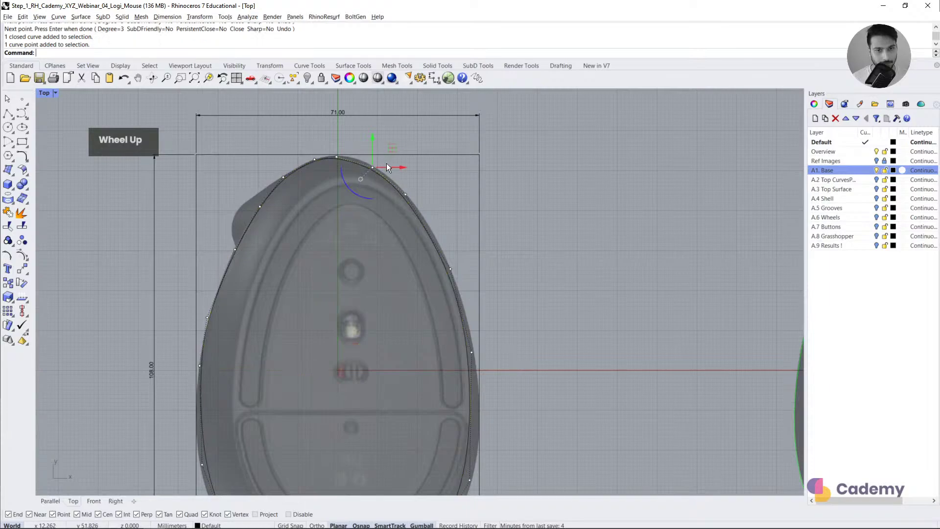
drag(392, 148, 397, 143)
click(406, 194)
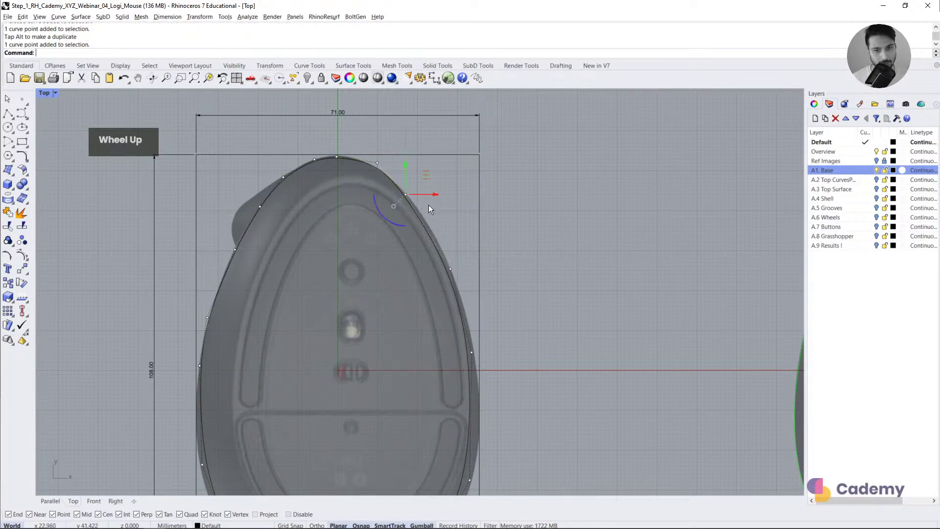
drag(431, 194, 434, 194)
Step: Show the traced outline's control points and move the point on the mouse's right edge outward to match the silhouette
click(451, 273)
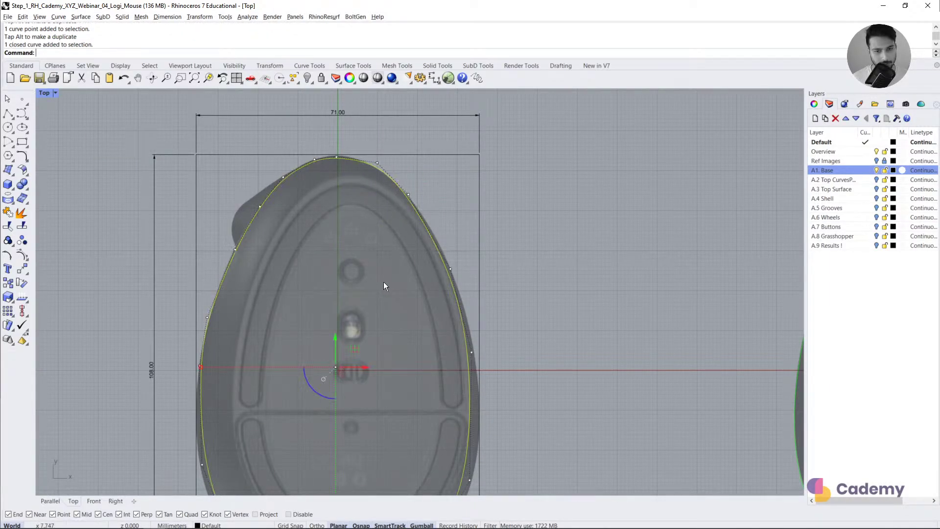
scroll(384, 174, up, 1)
scroll(339, 236, down, 1)
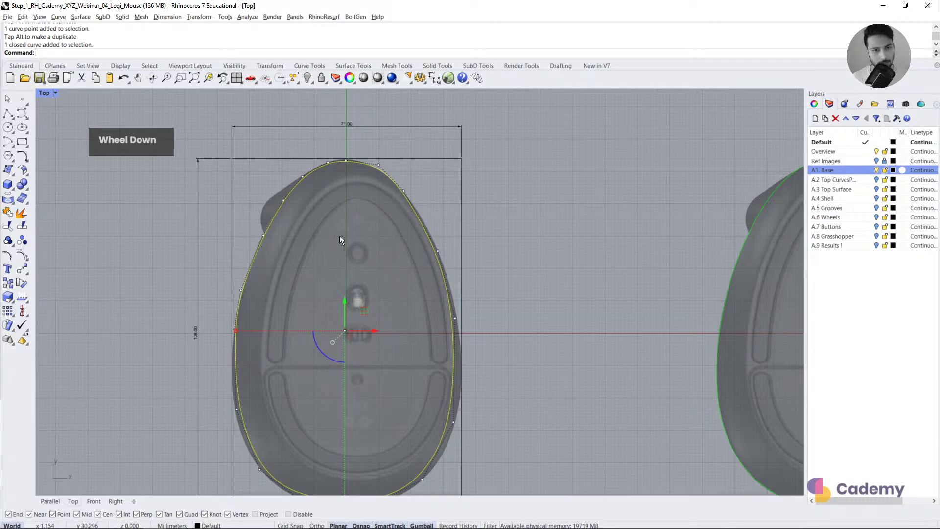
click(22, 256)
right_drag(382, 365, 397, 291)
drag(449, 225, 514, 289)
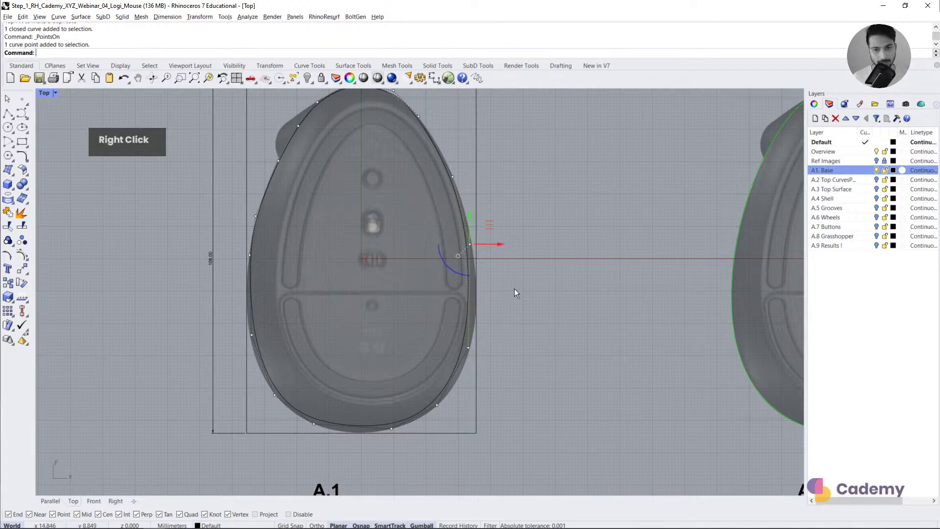
drag(501, 242, 507, 243)
Step: Move the lower-right and bottom control points of the traced outline outward to follow the mouse's rounded bottom edge
click(469, 348)
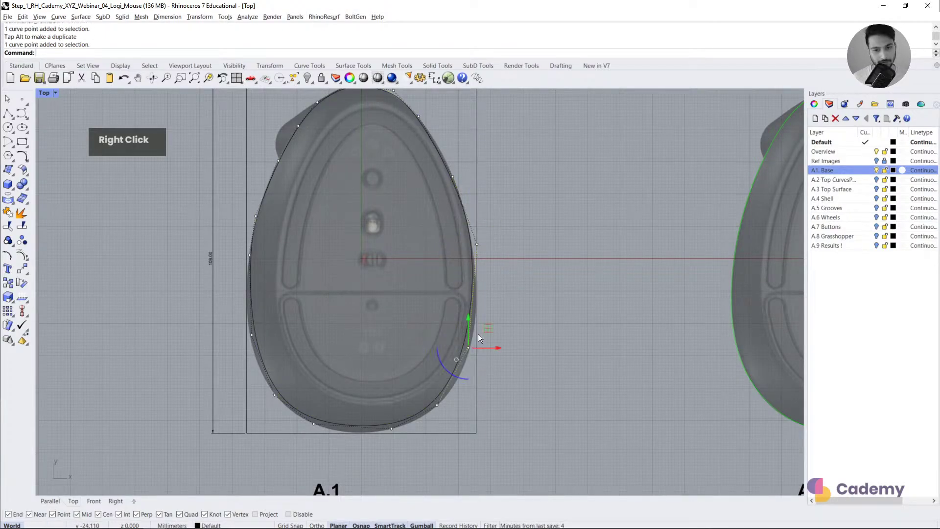
drag(489, 331, 492, 334)
click(436, 405)
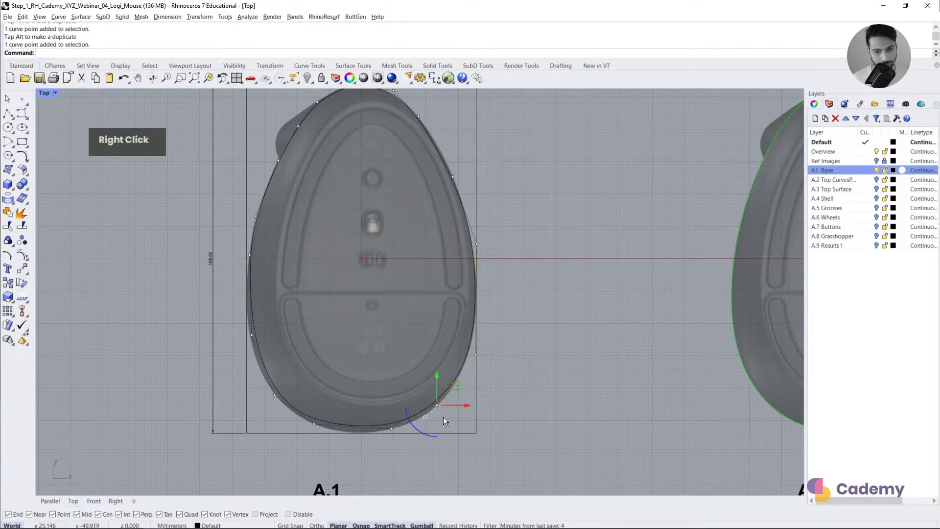
drag(454, 387, 391, 421)
click(392, 428)
click(283, 402)
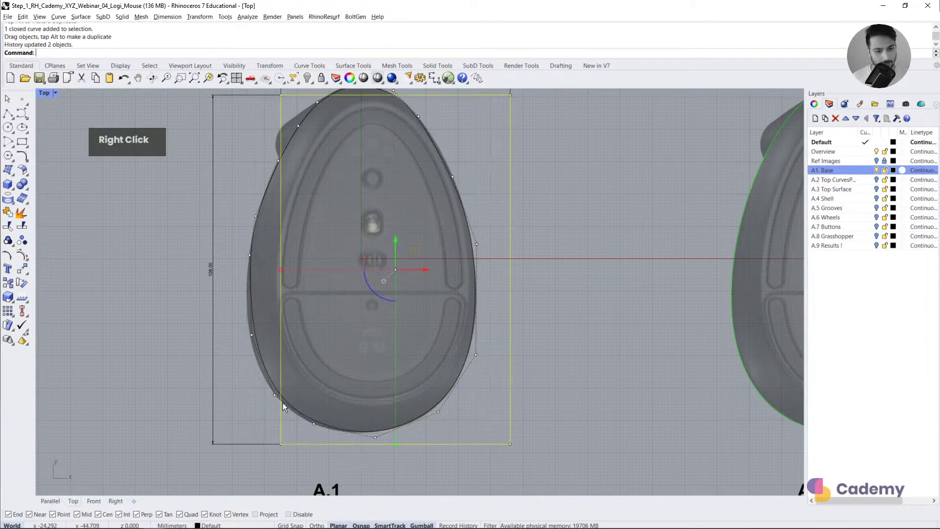
key(ctrl+z)
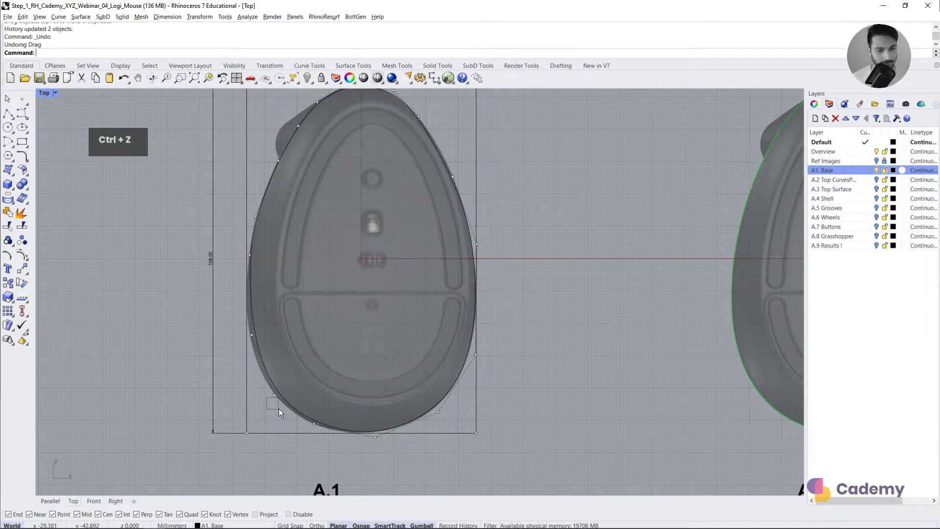
Step: Examine the A.1 Scale X & Y stage beside the traced outline and the Diagonal Cut stage
click(275, 395)
scroll(295, 393, down, 5)
right_drag(532, 330, 419, 306)
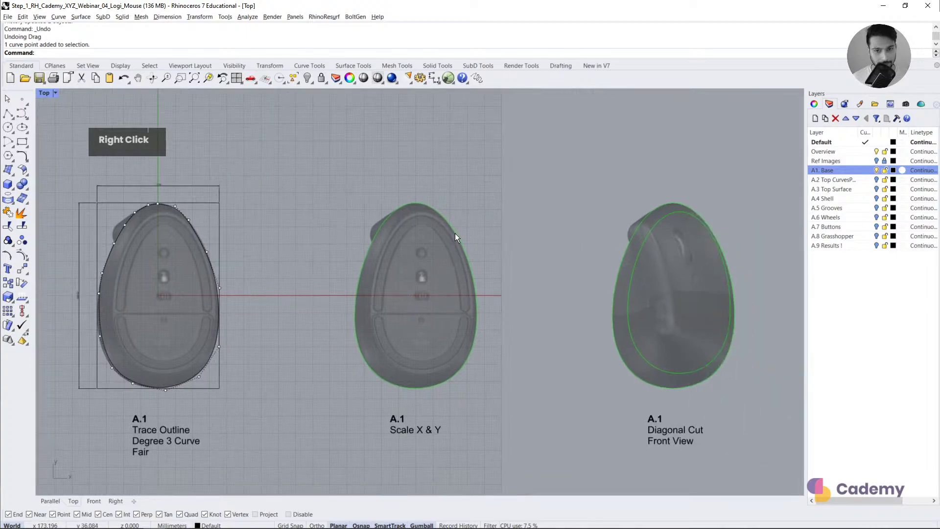
click(456, 229)
click(505, 274)
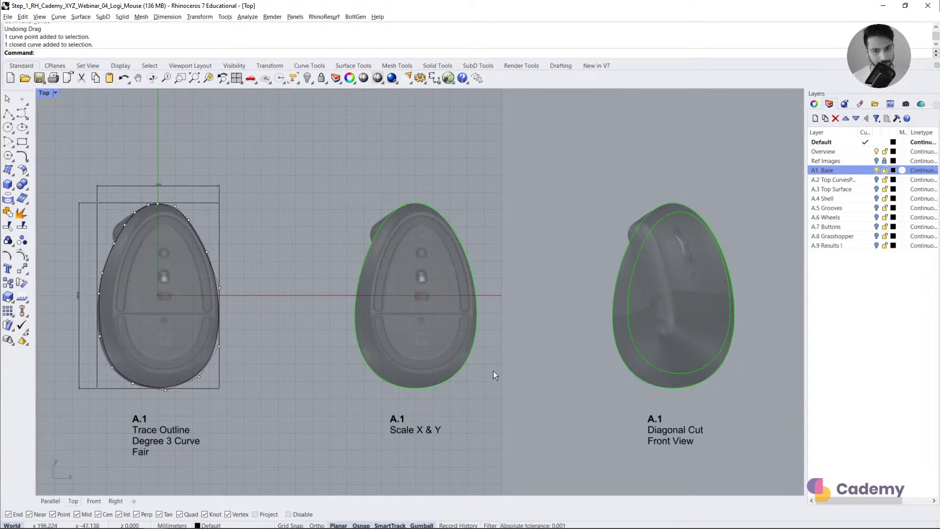
scroll(477, 321, up, 2)
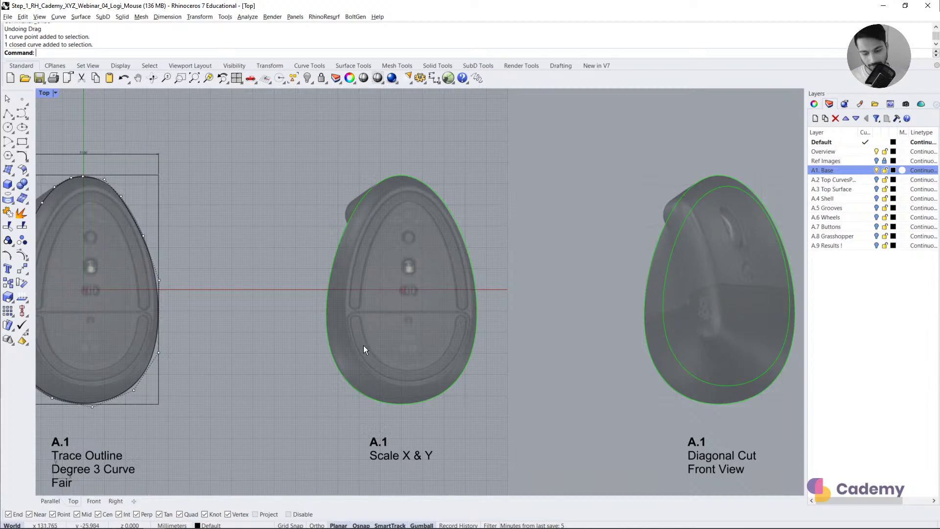
scroll(425, 338, down, 6)
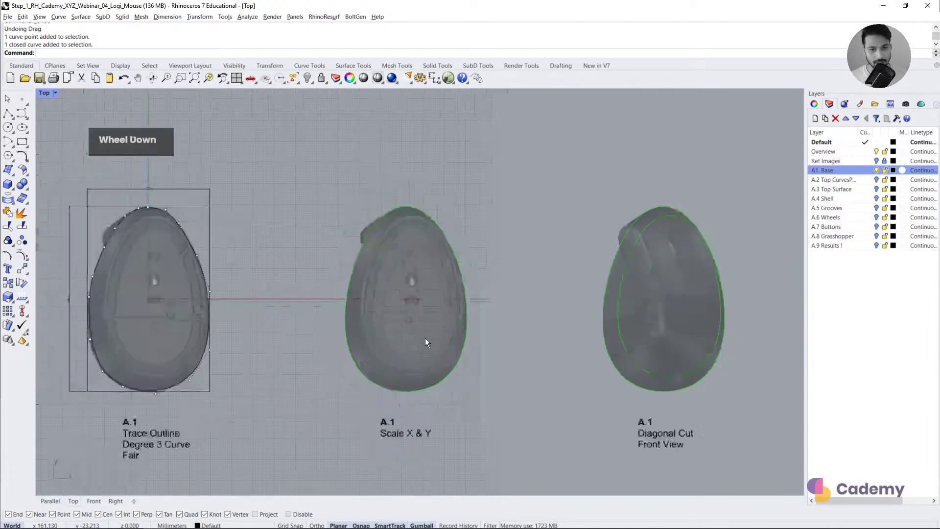
scroll(434, 323, up, 4)
Step: Duplicate the outline curve of the Scale X & Y stage in place
click(435, 314)
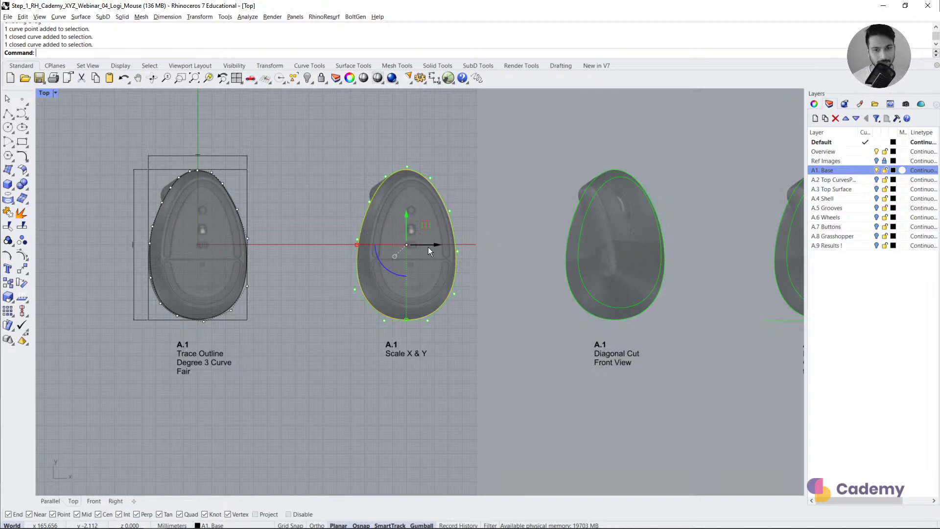
key(ctrl+c)
key(ctrl+v)
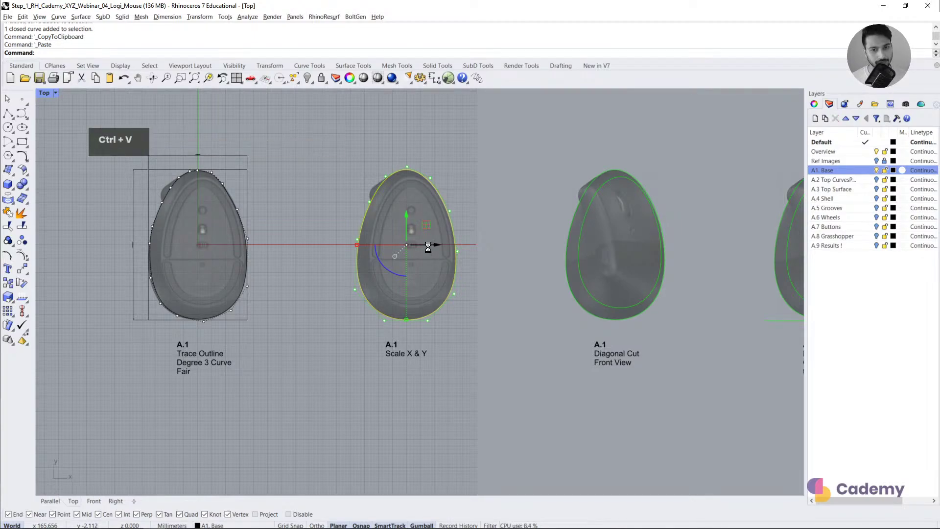
scroll(428, 246, up, 1)
scroll(410, 242, up, 1)
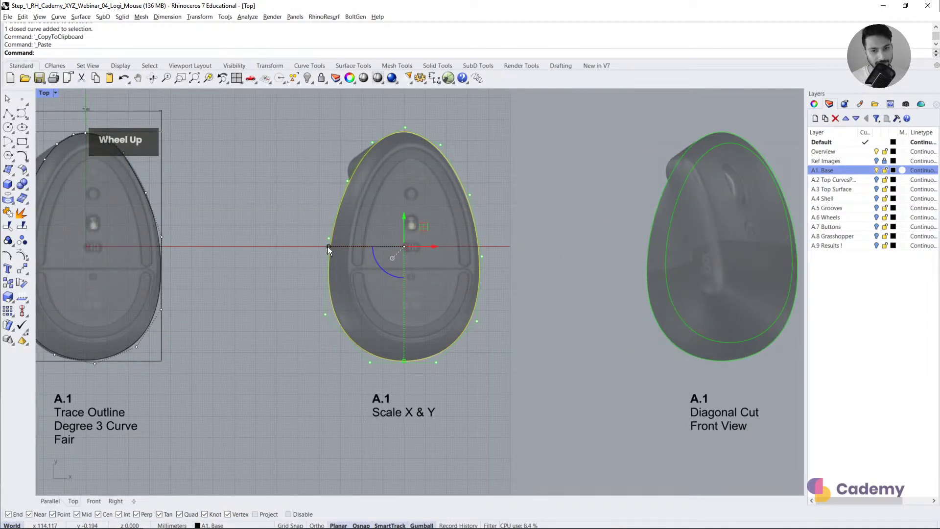
drag(399, 243, 412, 234)
key(ctrl+z)
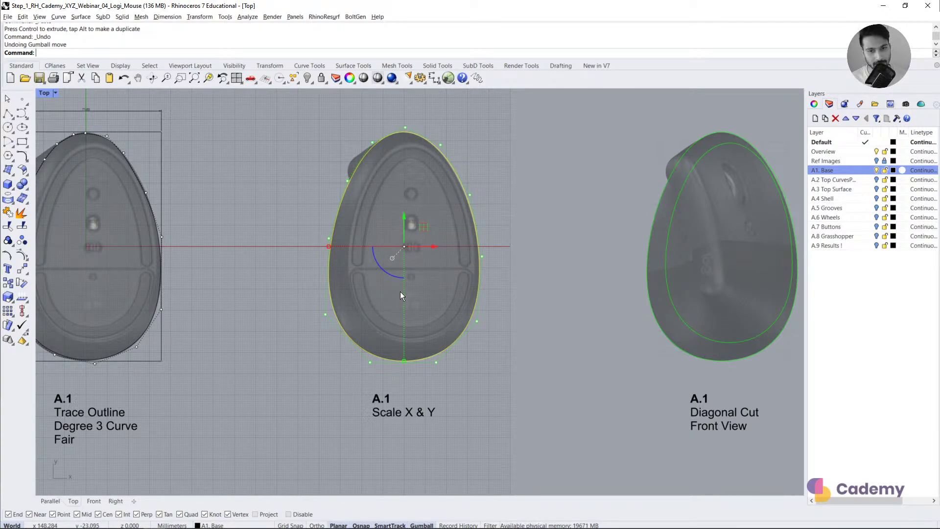
double_click(425, 525)
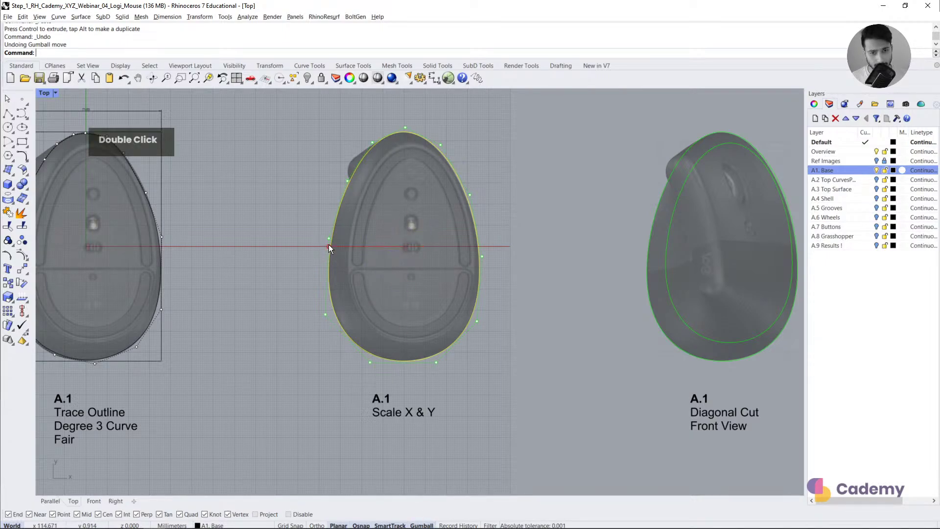
Step: Scale the duplicated outline inward in X and Y and shift it slightly right over the mouse's base plate
drag(328, 245, 346, 244)
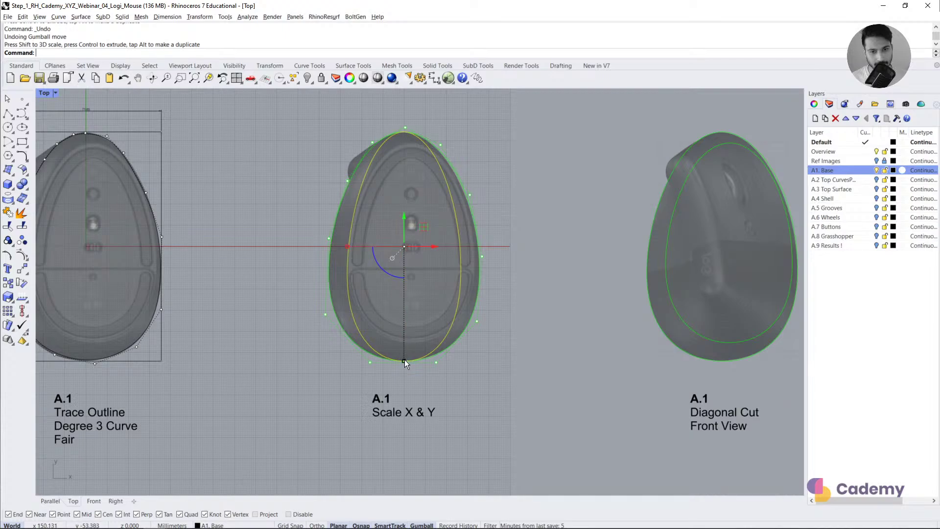
drag(404, 361, 404, 346)
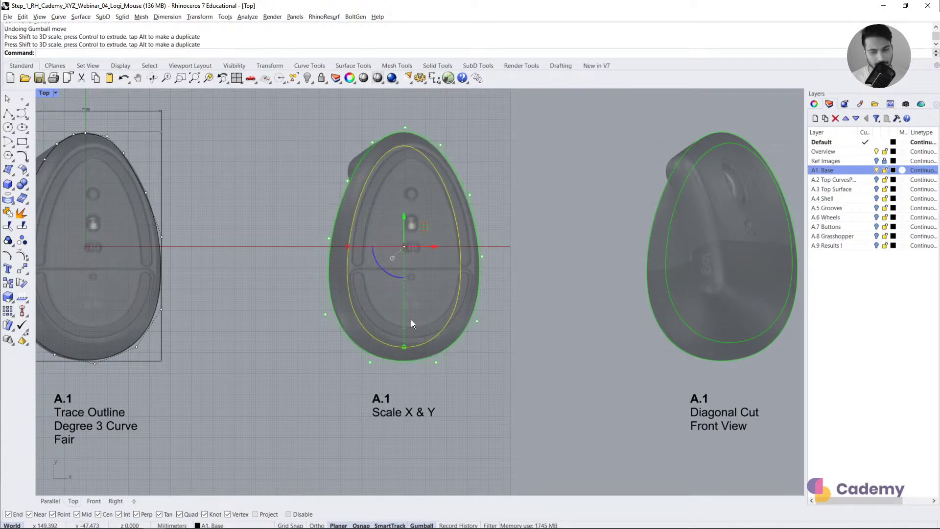
drag(431, 246, 440, 245)
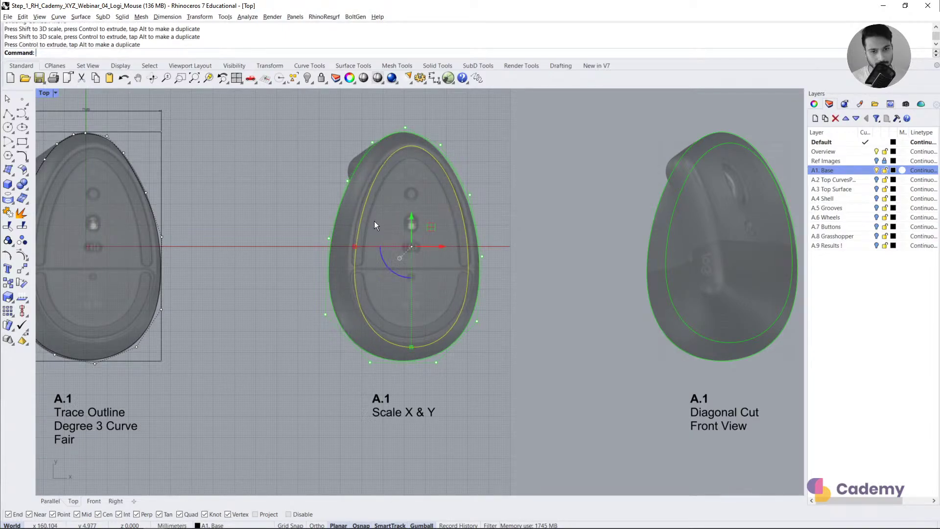
Step: Widen the inner outline in X and nudge its position to fit the edge of the base plate
scroll(357, 225, up, 5)
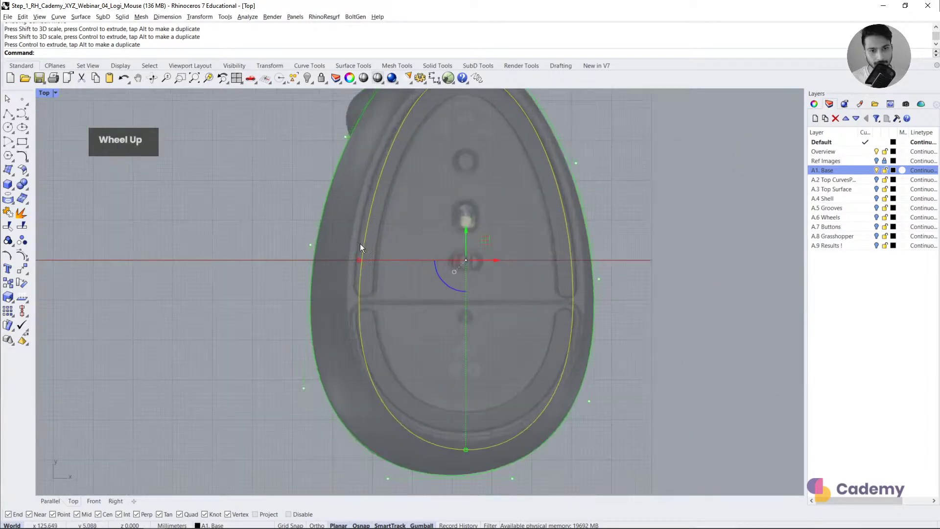
drag(359, 259, 351, 257)
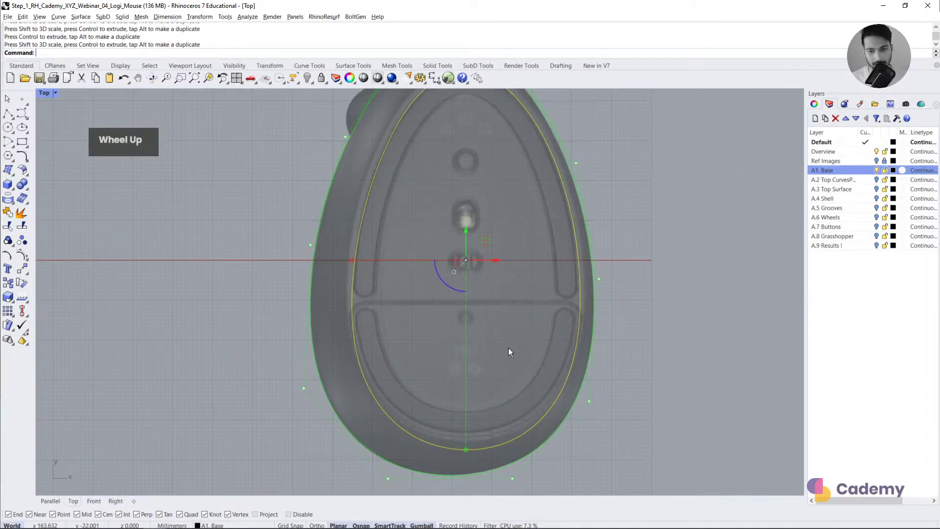
right_drag(508, 348, 451, 341)
drag(425, 257, 423, 254)
scroll(433, 327, down, 2)
scroll(348, 315, up, 2)
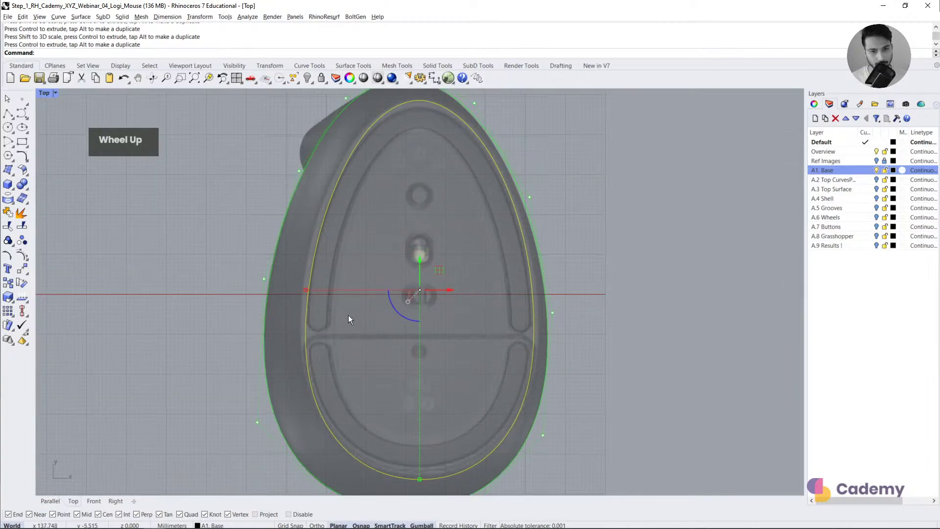
drag(305, 290, 302, 290)
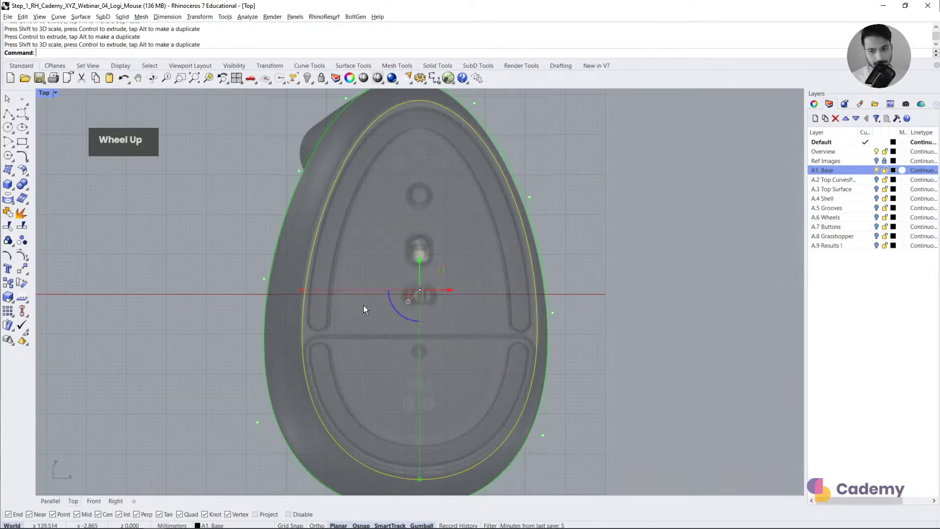
scroll(363, 305, down, 1)
click(510, 340)
scroll(479, 293, down, 1)
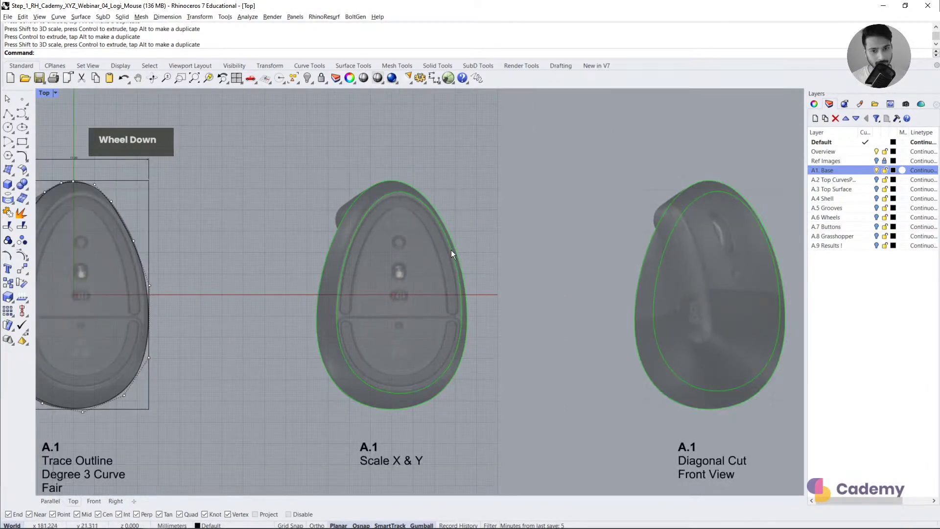
Step: Examine the curves and reference picture of the A.1 Diagonal Cut Front View stage from above and in the Parallel view
right_drag(477, 249, 441, 274)
scroll(521, 268, down, 1)
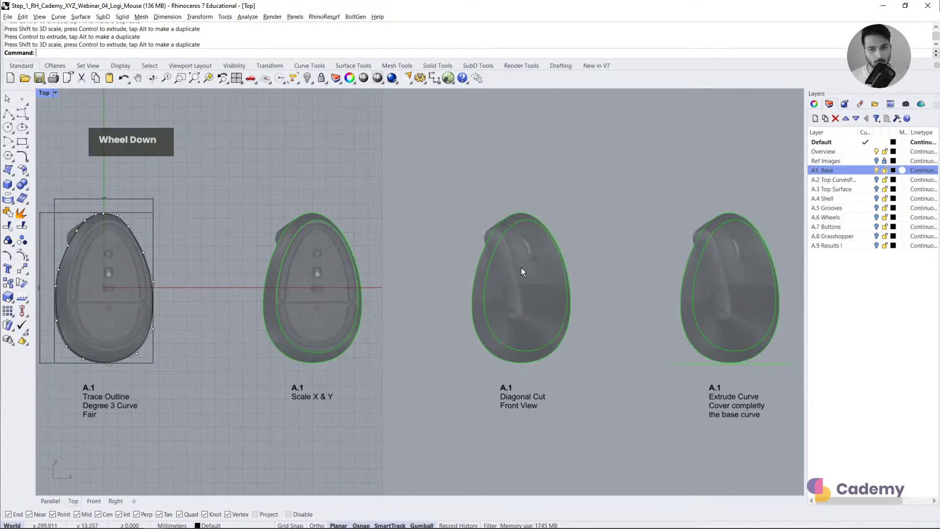
click(491, 276)
scroll(516, 245, up, 2)
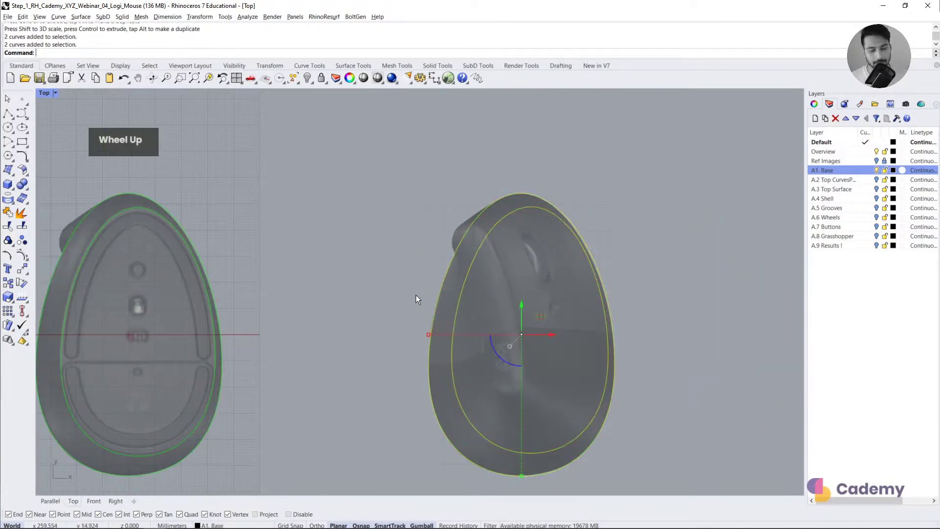
scroll(415, 294, down, 3)
key(Escape)
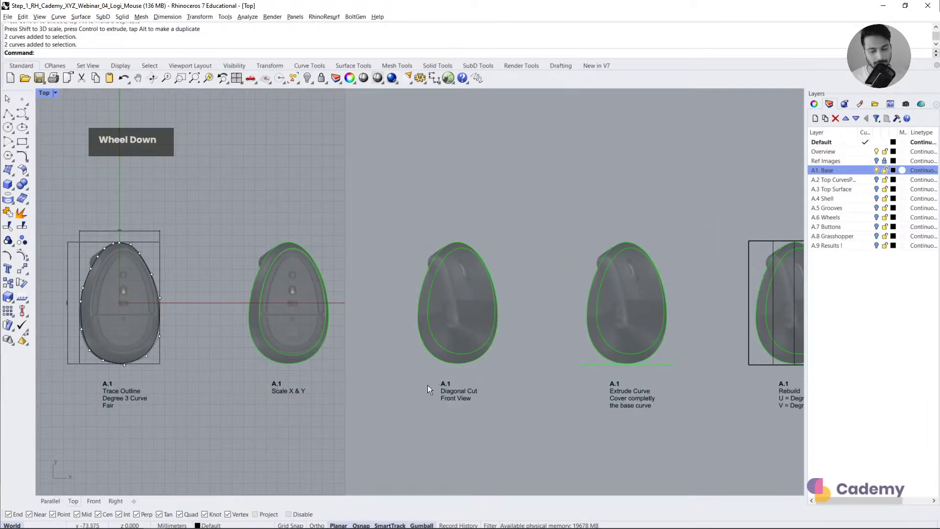
click(59, 503)
right_drag(294, 382, 419, 277)
scroll(377, 257, up, 2)
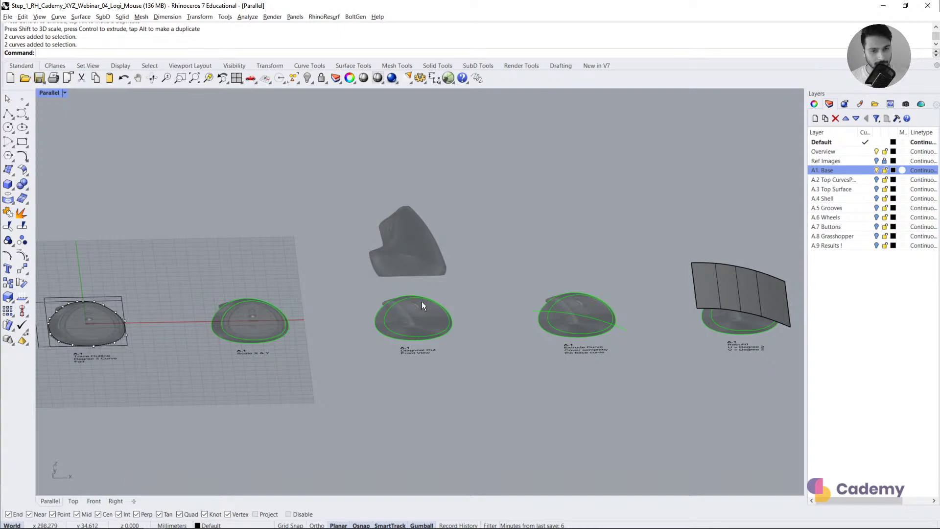
scroll(421, 301, down, 2)
click(447, 313)
Step: In the Front view, start a degree 3 curve left of the mouse picture and place its second point over the thumb ledge
click(94, 501)
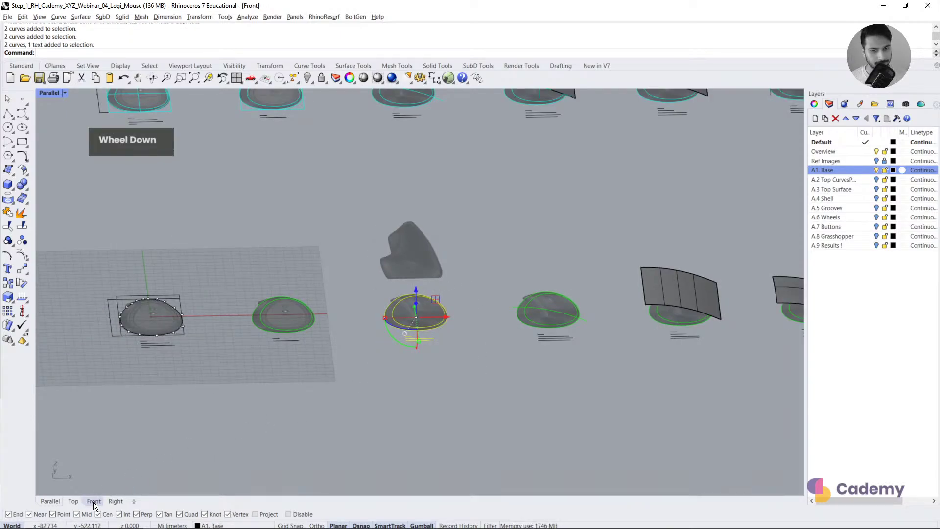
right_drag(468, 313, 425, 331)
scroll(454, 333, up, 3)
scroll(454, 334, up, 2)
key(Escape)
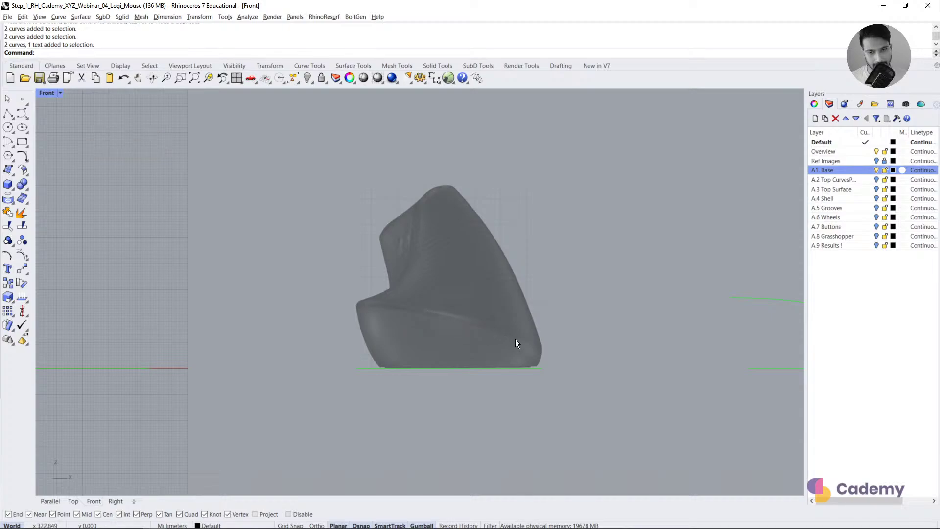
click(22, 114)
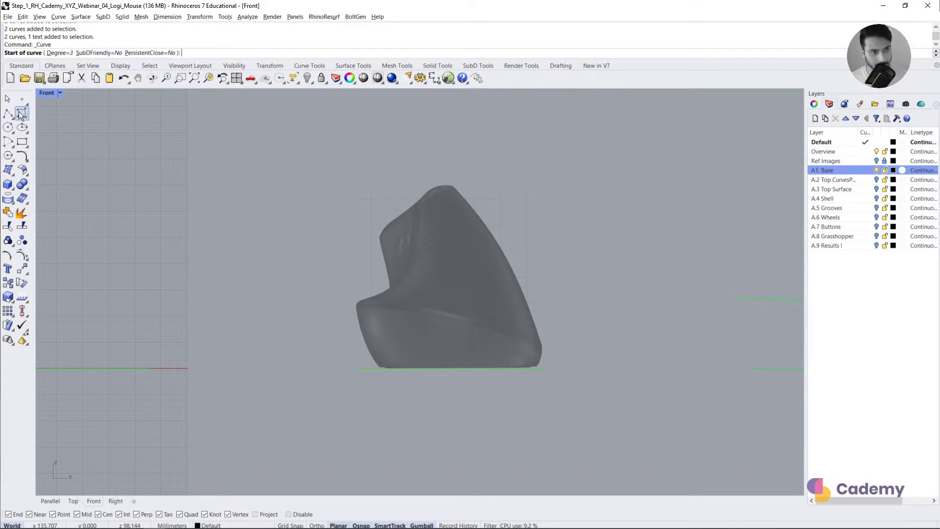
click(324, 298)
click(379, 298)
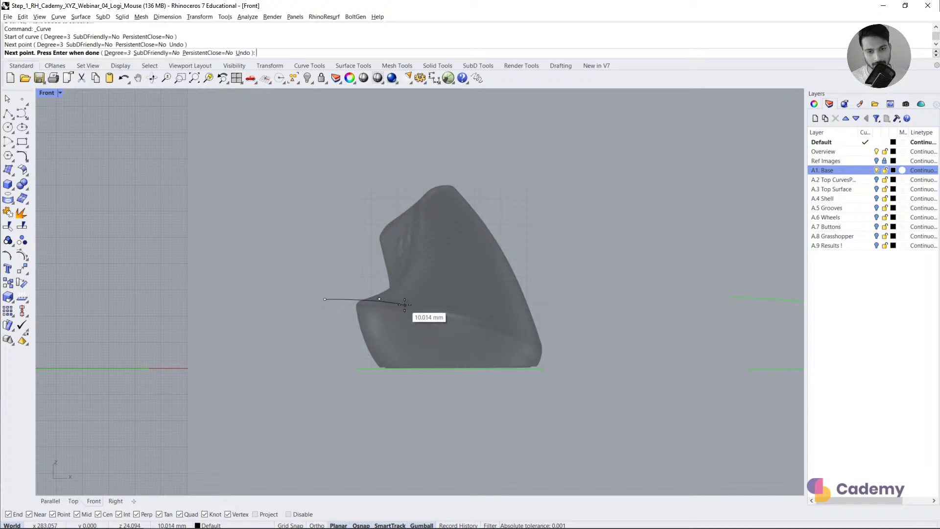
Step: Continue the diagonal cut curve down across the mouse body, finish it beyond the lower-right edge, and select it
click(423, 307)
click(468, 317)
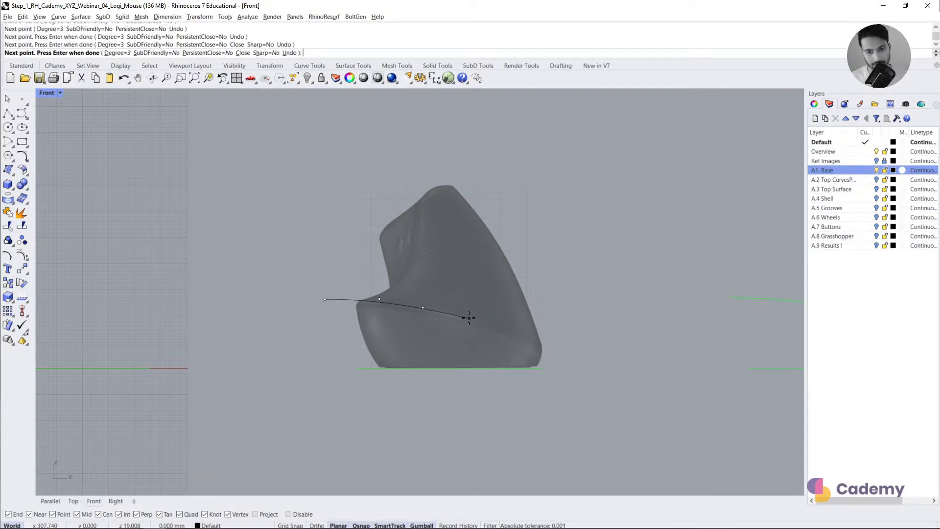
click(513, 333)
click(580, 365)
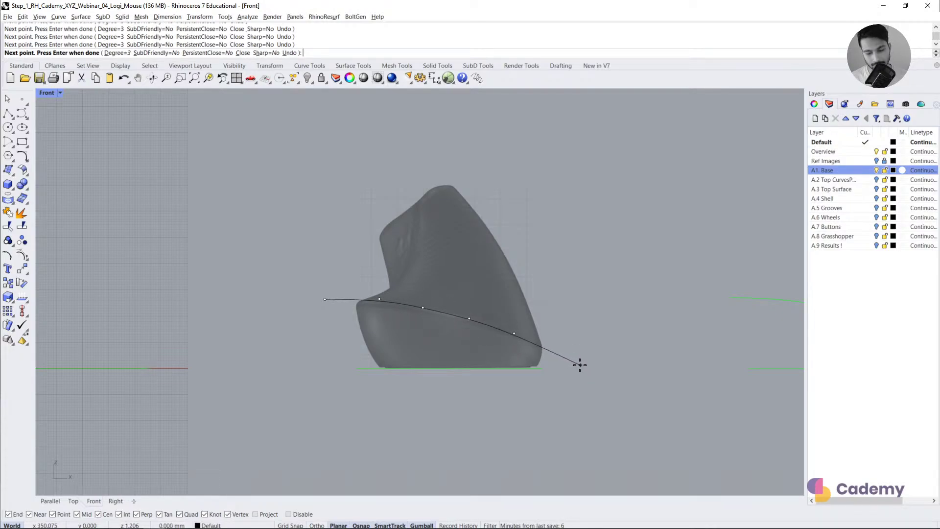
right_click(574, 363)
click(573, 364)
scroll(464, 345, up, 3)
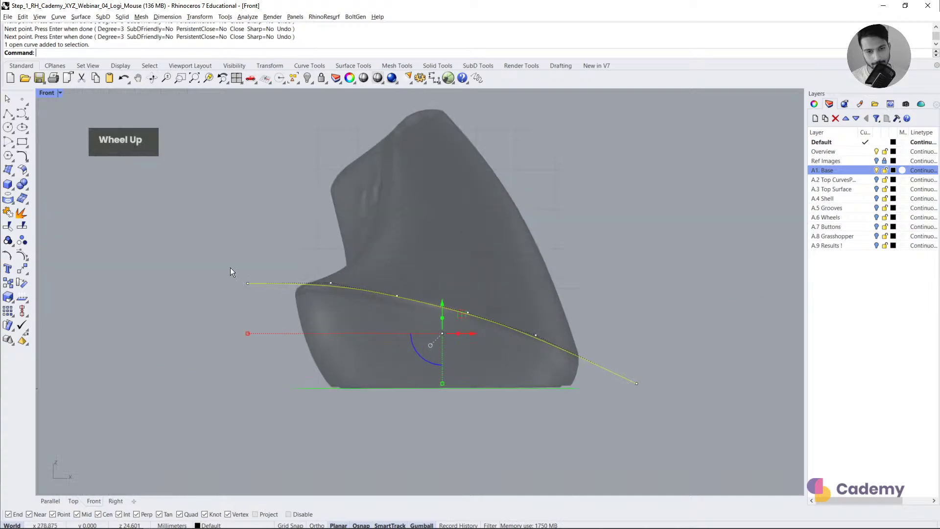
Step: Turn on the diagonal cut curve's control points and raise its two middle points slightly to follow the thumb ledge edge
click(22, 256)
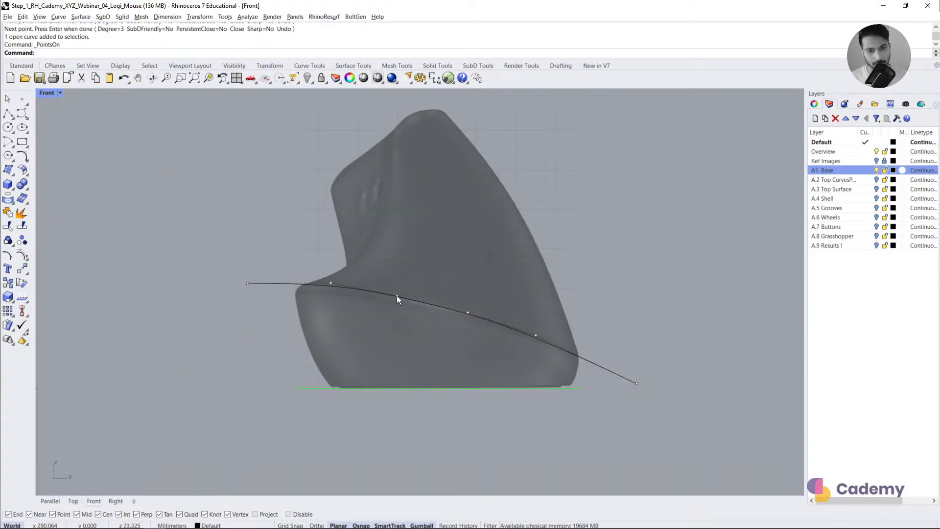
click(397, 296)
click(467, 313)
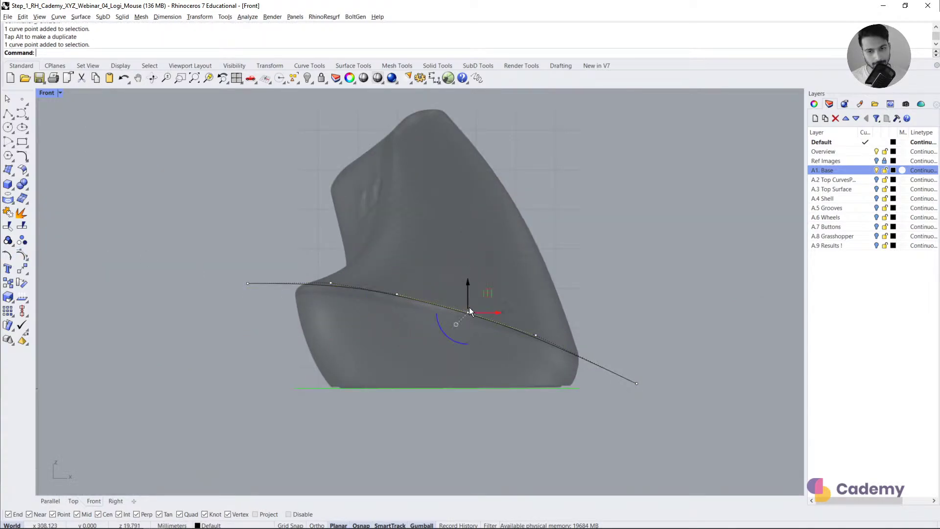
drag(469, 296, 469, 294)
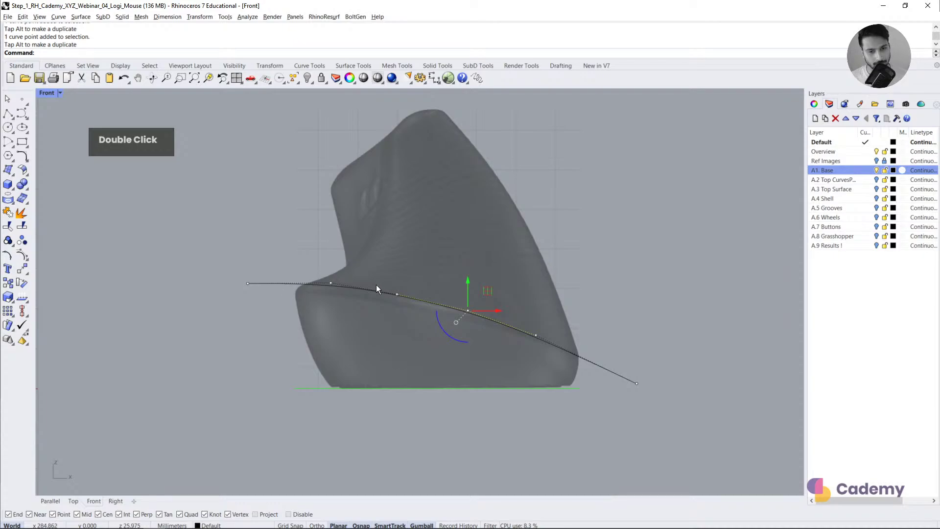
click(398, 292)
drag(397, 283, 396, 281)
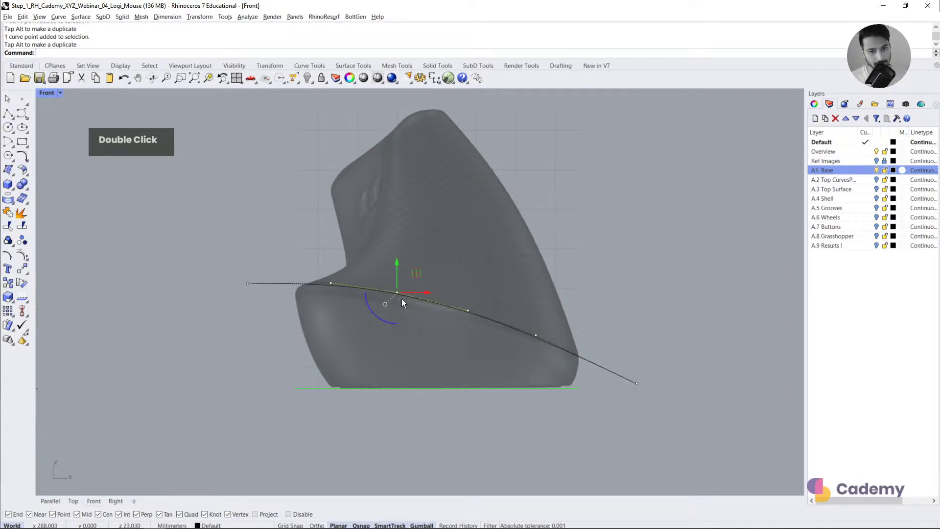
click(612, 373)
scroll(463, 333, down, 5)
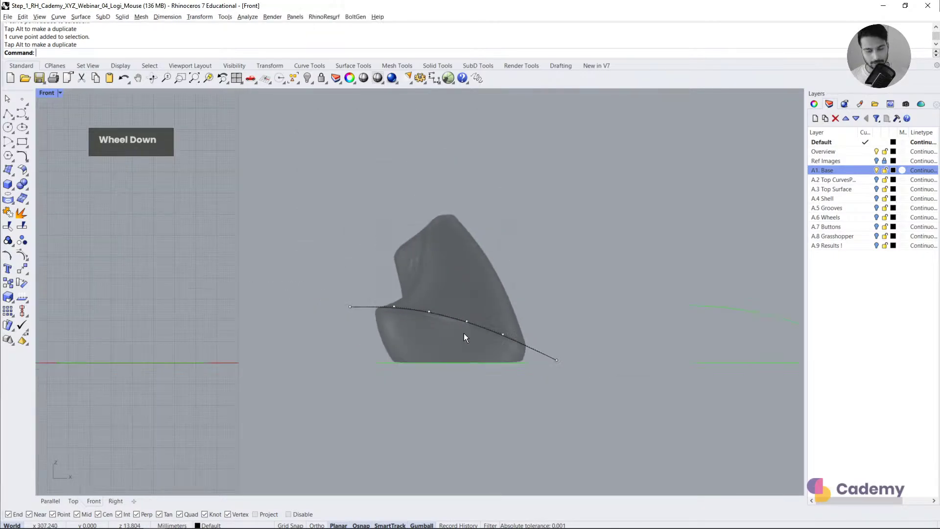
Step: Examine the diagonal cut curve and the neighbouring A.1 Extrude Curve and Rebuild stages in the Parallel view
click(50, 501)
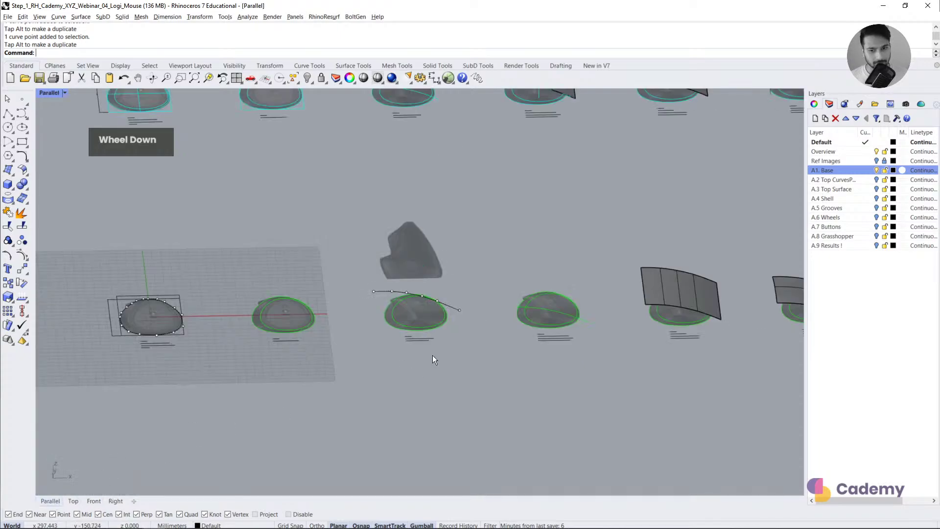
right_drag(433, 354, 469, 356)
scroll(469, 357, up, 3)
shift+right_drag(559, 303, 322, 318)
scroll(428, 330, down, 3)
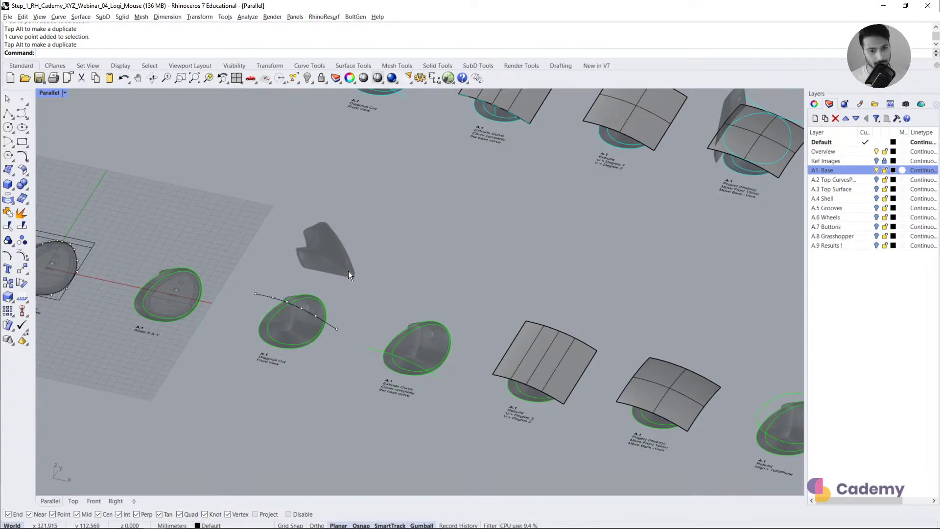
scroll(397, 367, up, 3)
right_drag(397, 367, 395, 371)
click(380, 362)
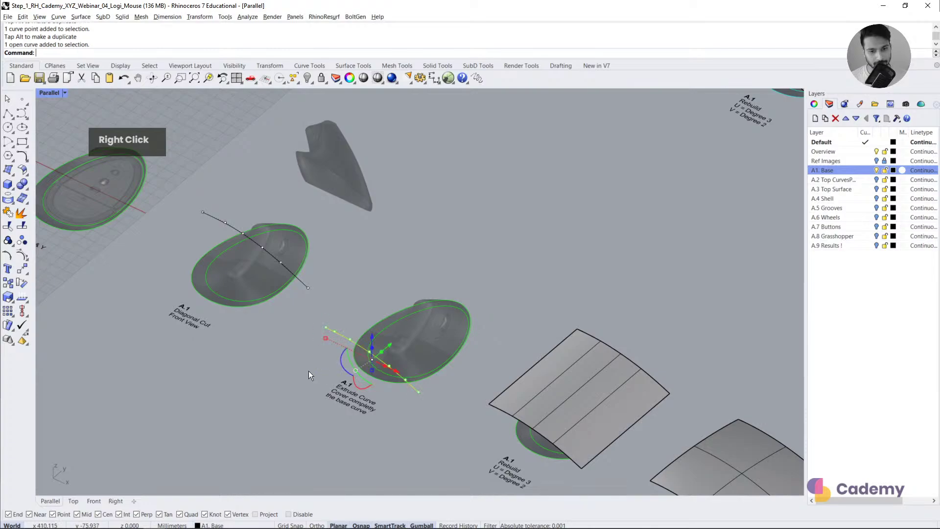
Step: Hide the control points and move the diagonal cut curve along Y until it lies just outside the near end of the mouse outline
click(289, 295)
right_drag(289, 296, 282, 257)
key(Escape)
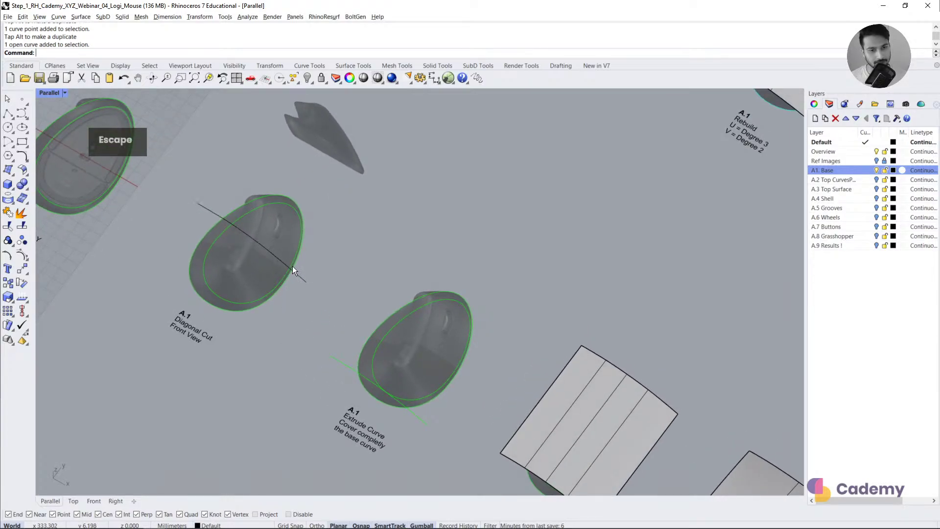
click(283, 261)
drag(267, 222, 213, 298)
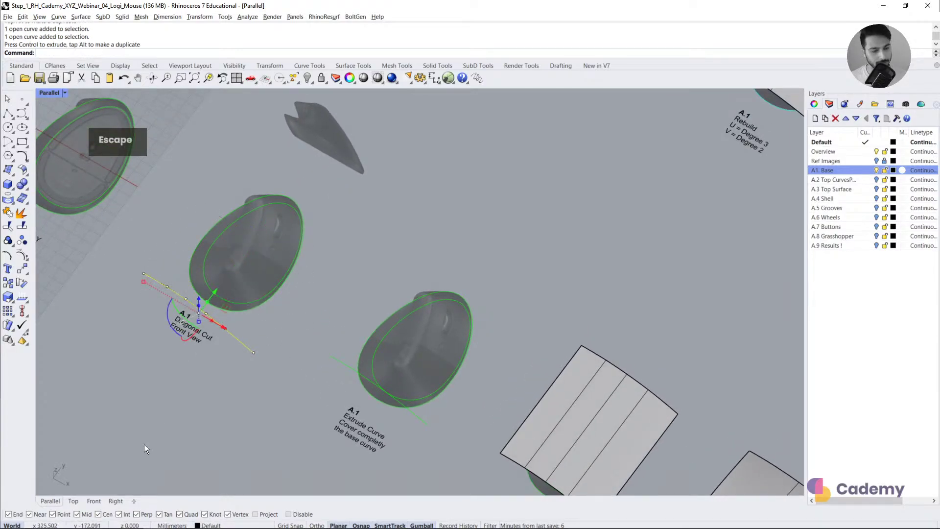
Step: In the Top view, try extruding the diagonal cut curve with the gumball along Y past the whole base outline, and undo it
click(73, 501)
scroll(468, 375, up, 3)
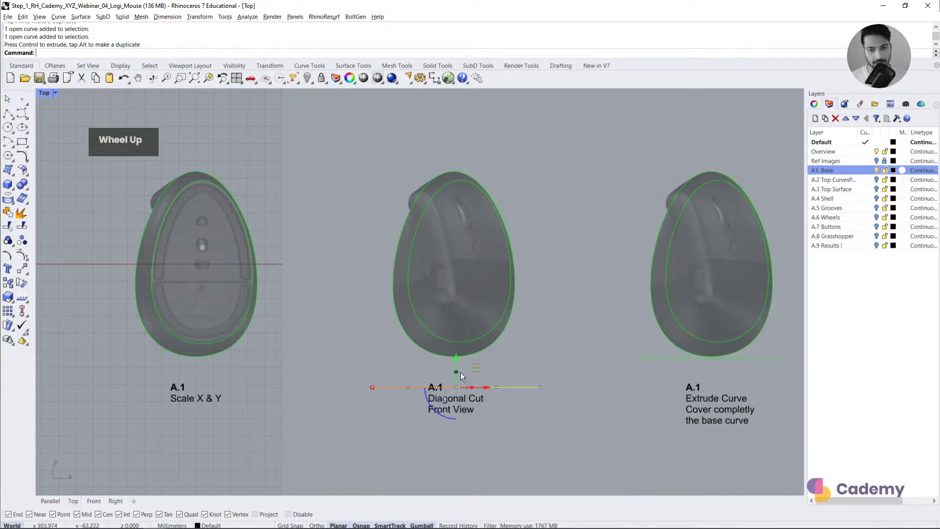
ctrl+drag(458, 370, 490, 130)
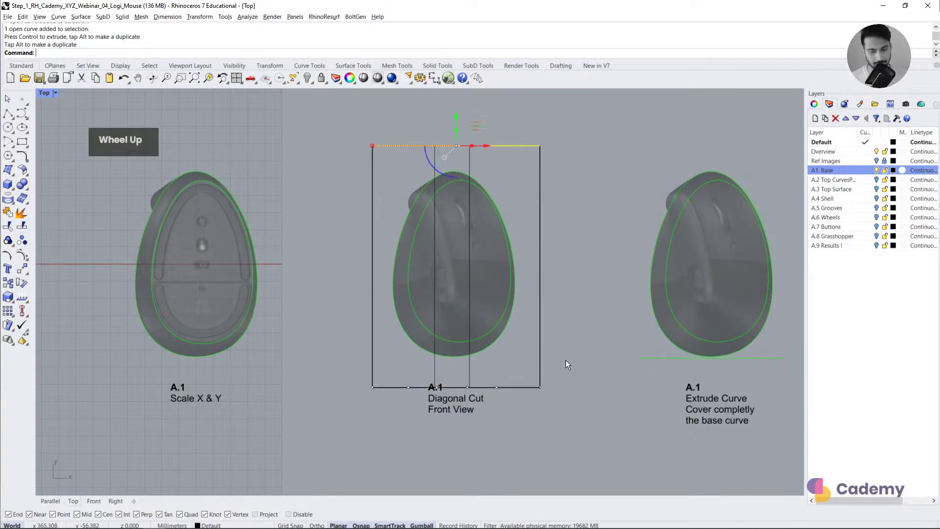
key(ctrl+z)
Step: In the Parallel view, try a gumball extrusion along Y on the curve of the A.1 Extrude Curve stage, and undo it
click(50, 501)
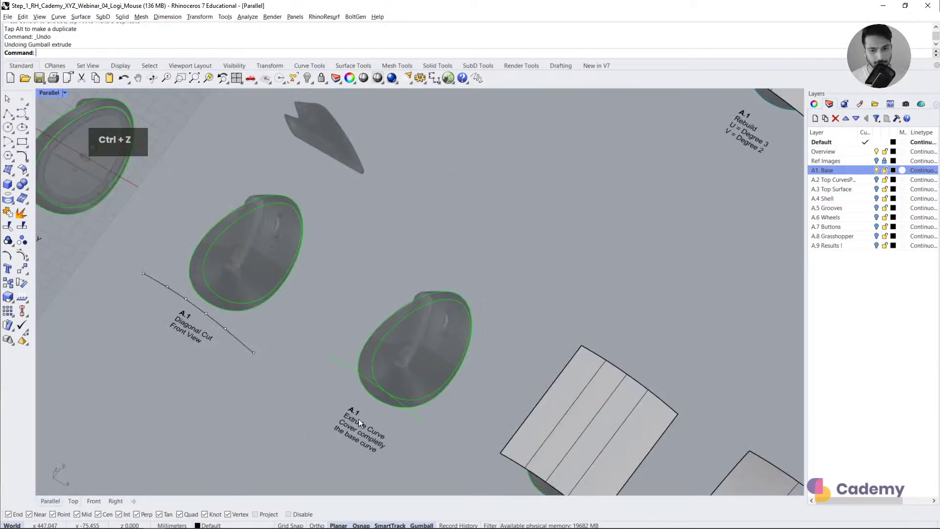
click(419, 422)
scroll(389, 375, up, 4)
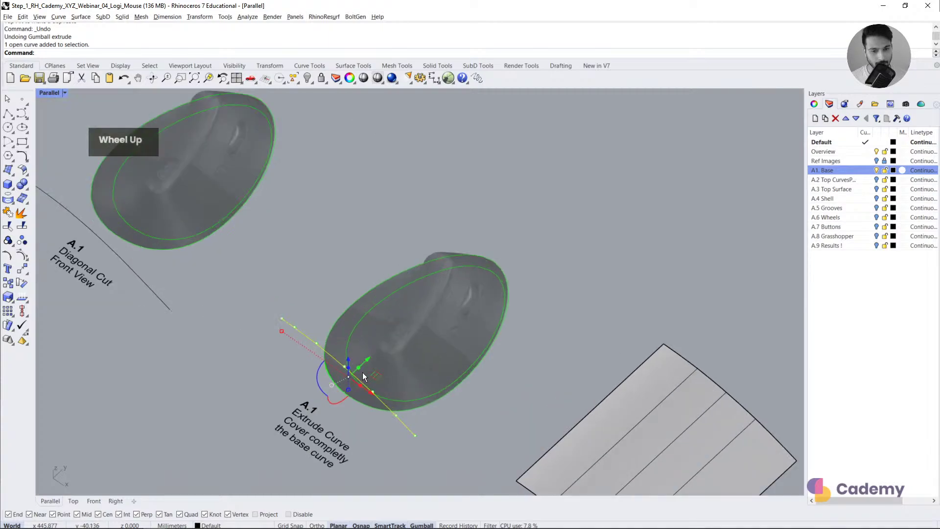
ctrl+drag(360, 373, 550, 237)
key(ctrl+z)
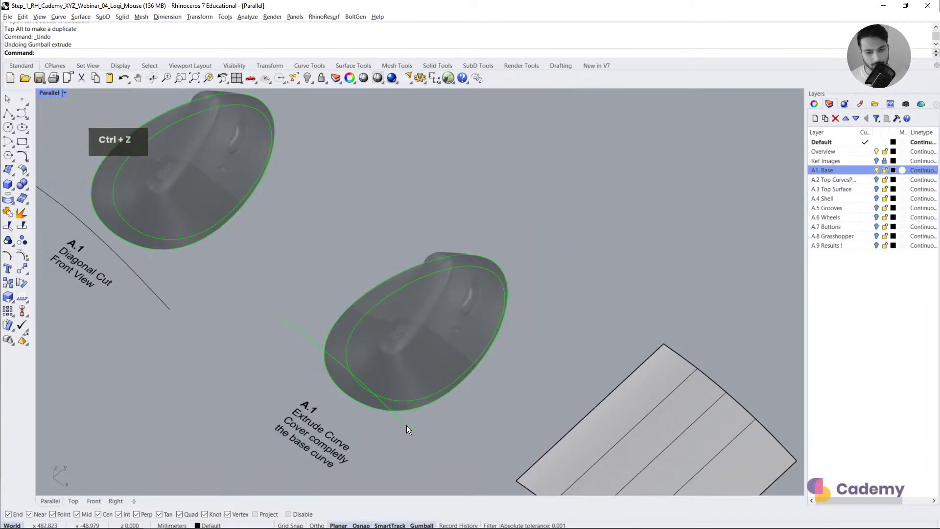
Step: Try Extrude Curve Straight on the Extrude Curve stage's curve, ending just past the base outline in the Top view, and undo it
click(406, 429)
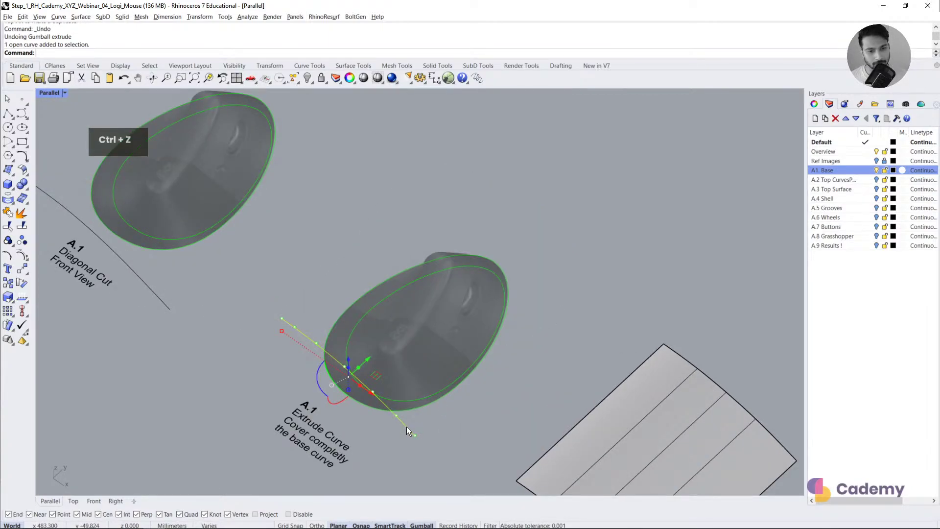
click(82, 17)
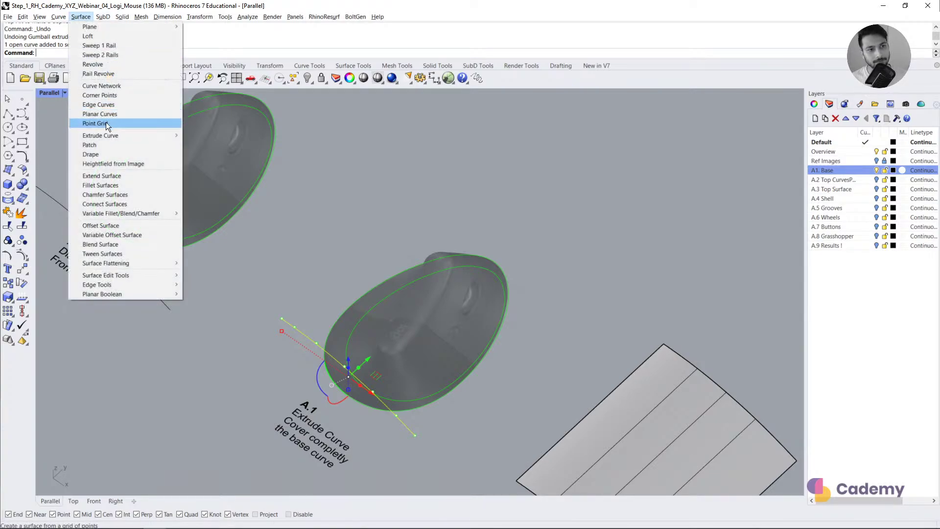
mouse_move(111, 135)
click(204, 136)
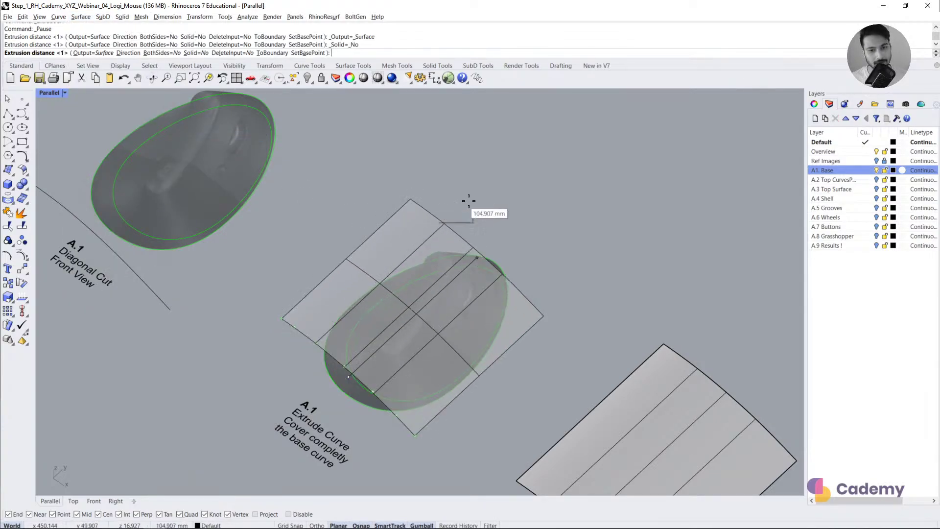
click(73, 501)
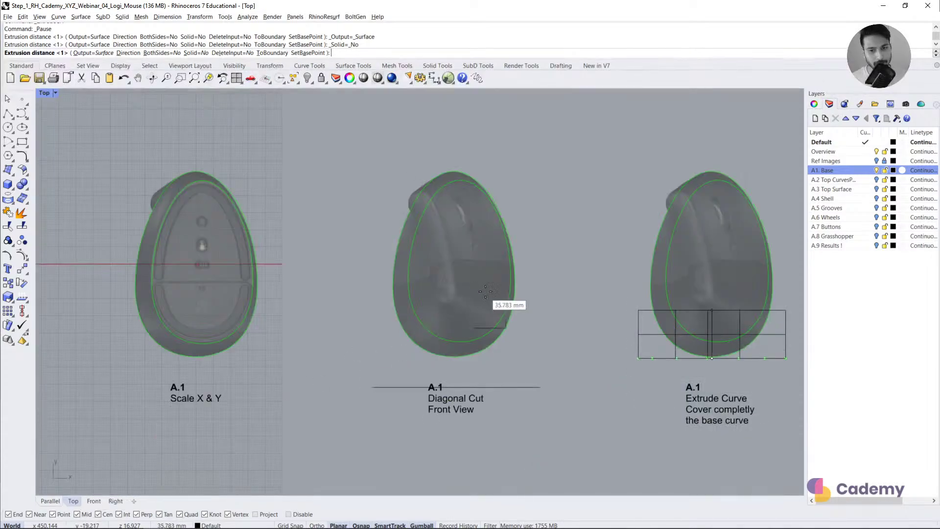
right_drag(594, 188, 409, 249)
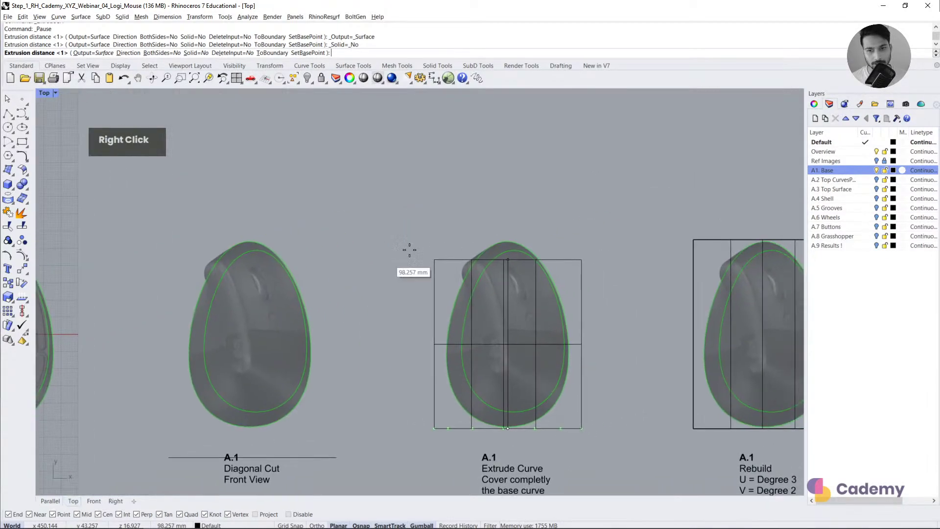
click(575, 233)
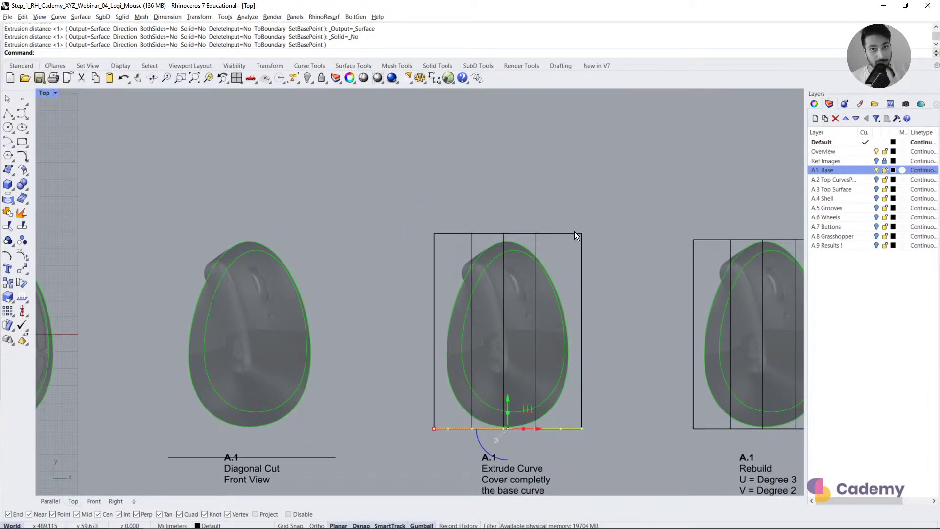
click(627, 261)
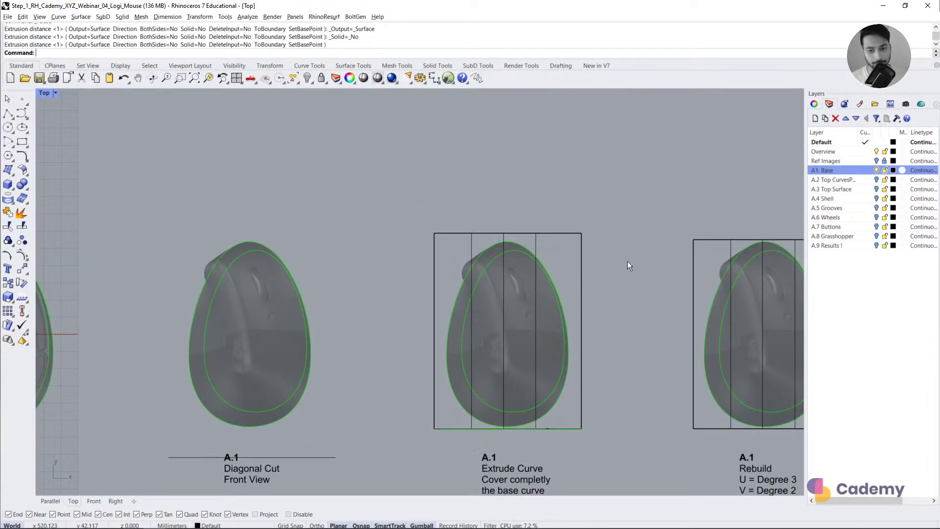
click(49, 501)
key(ctrl+z)
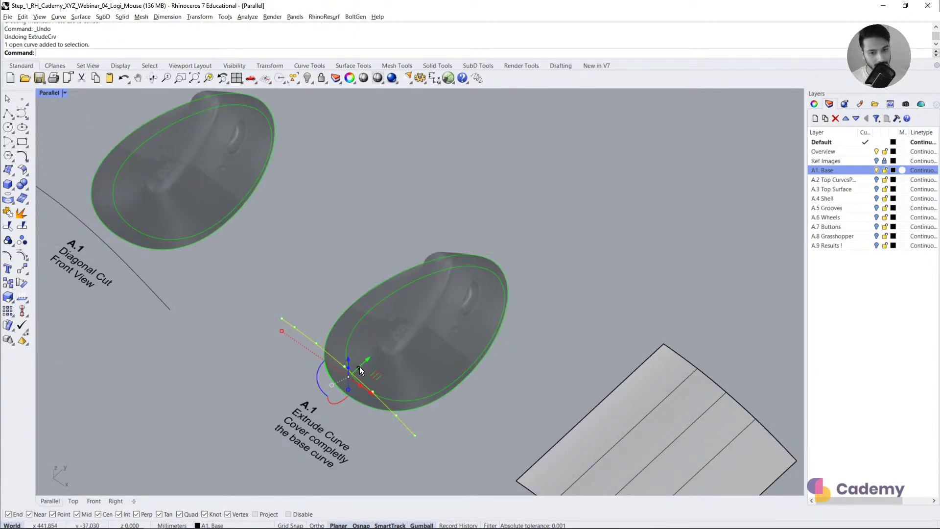
Step: Extrude the Extrude Curve stage's curve with the gumball along Y to completely cover the base curve
drag(360, 369, 568, 258)
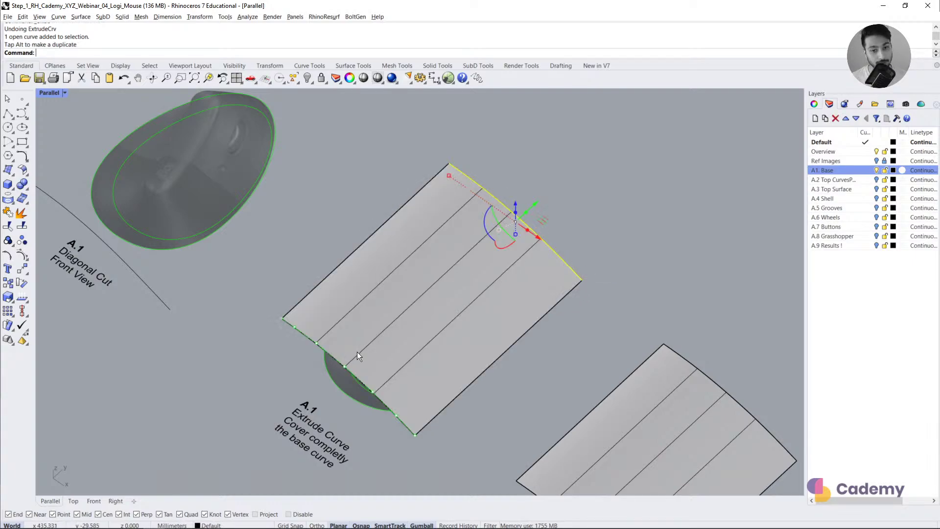
key(Escape)
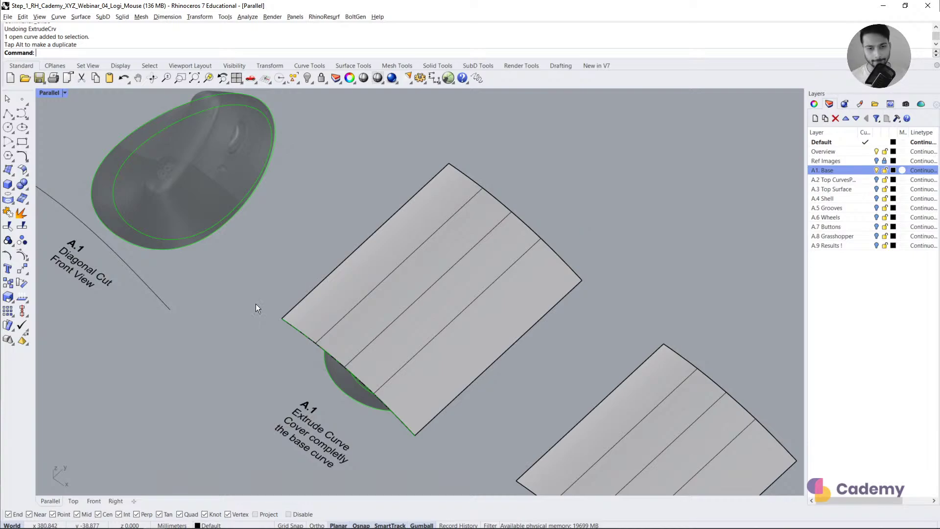
Step: Select the extruded surface of the A.1 Rebuild stage and turn on its control points
scroll(256, 308, down, 3)
right_drag(377, 342, 393, 330)
scroll(477, 360, up, 5)
right_drag(463, 368, 468, 354)
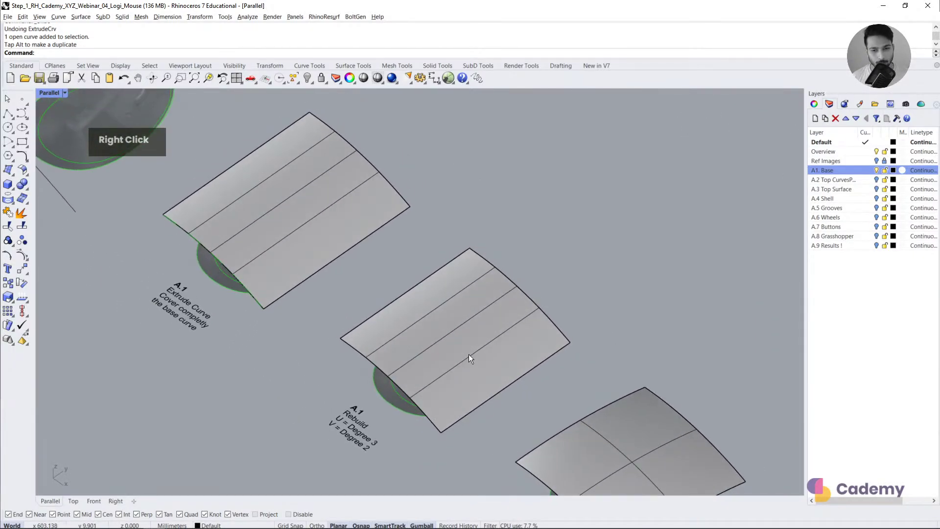
click(490, 359)
scroll(505, 360, up, 3)
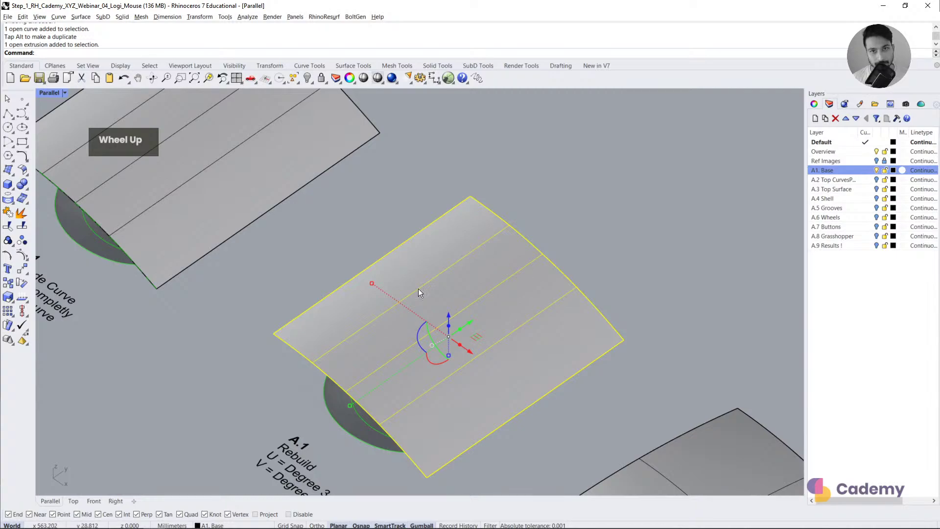
right_drag(523, 347, 548, 316)
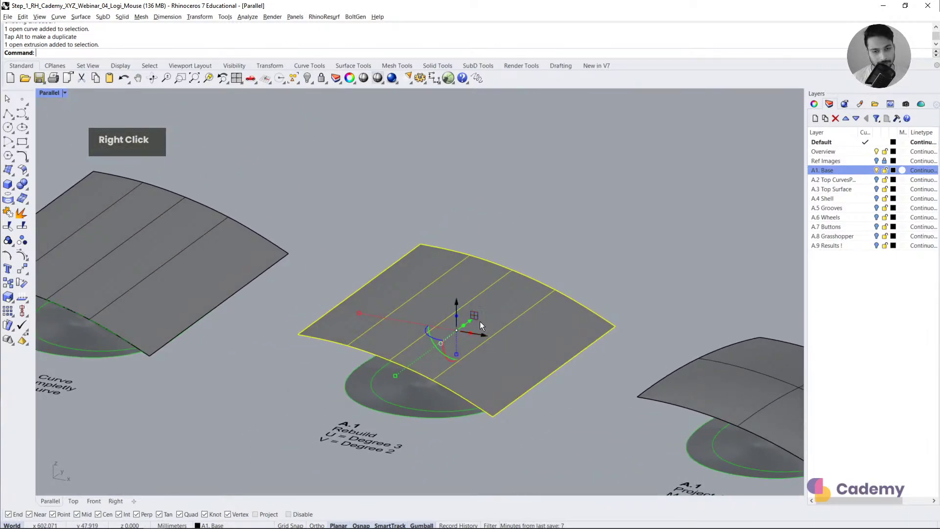
key(F10)
right_drag(401, 338, 479, 359)
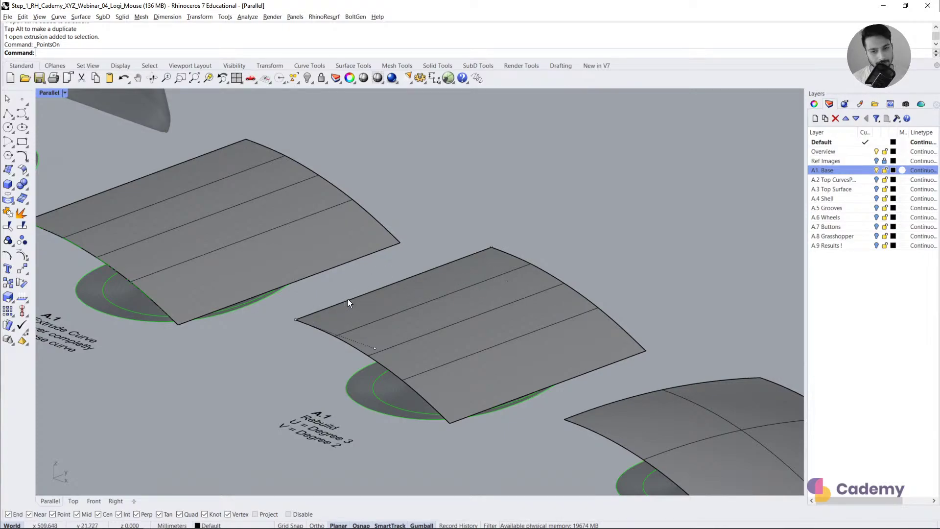
Step: Start Rebuild on the extruded surface of the A.1 Rebuild stage and set the degree to U 3 and V 2
click(463, 292)
right_drag(463, 293, 377, 348)
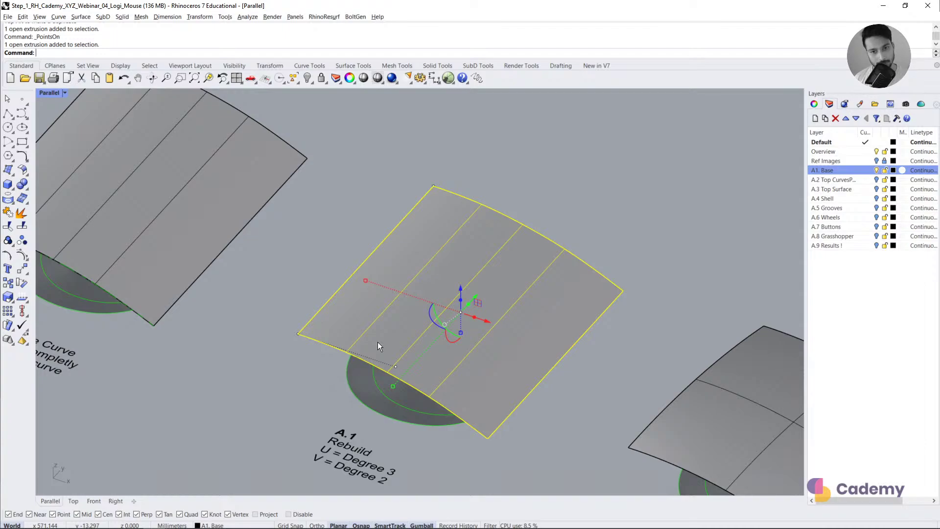
double_click(423, 300)
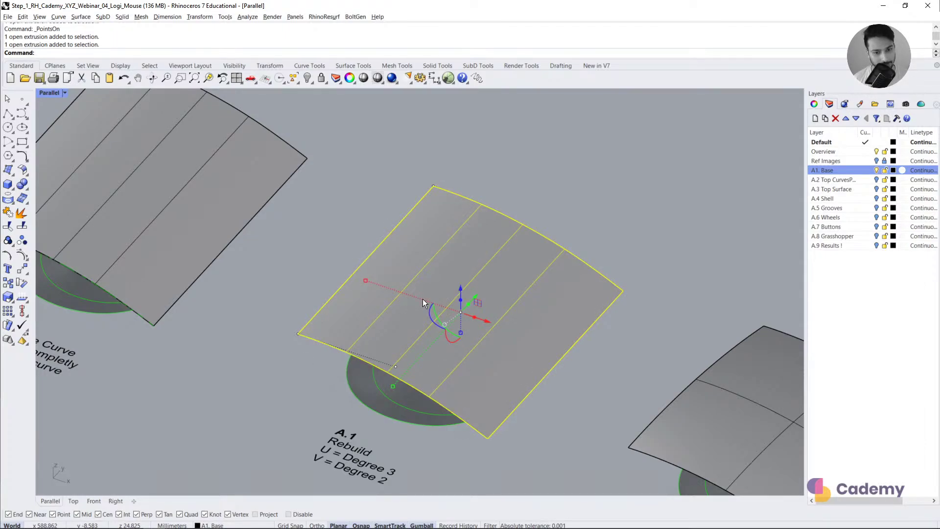
key(Escape)
double_click(472, 289)
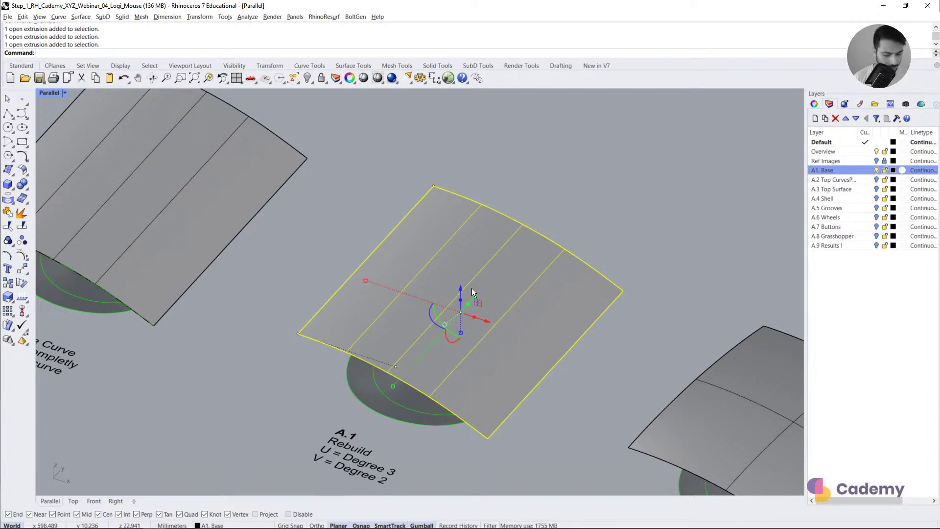
text(rebui)
key(Return)
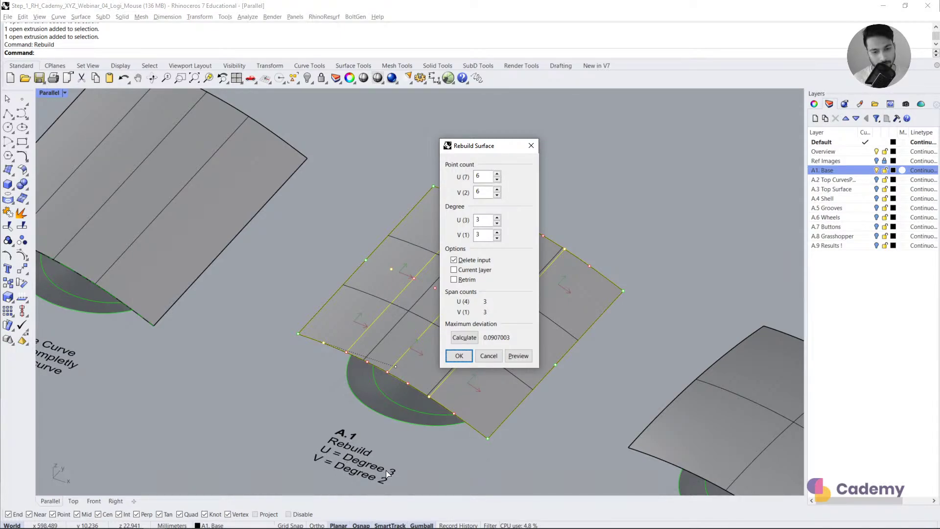
double_click(487, 223)
text(3)
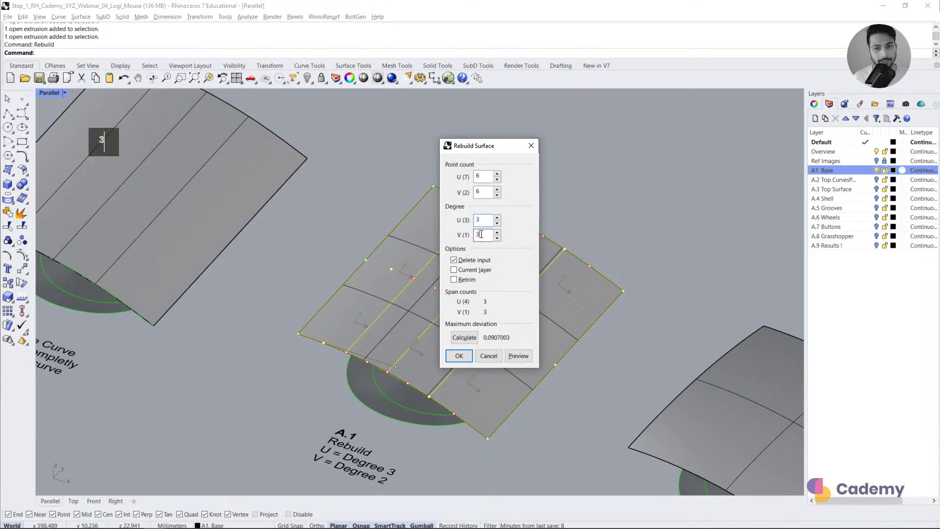
text(2)
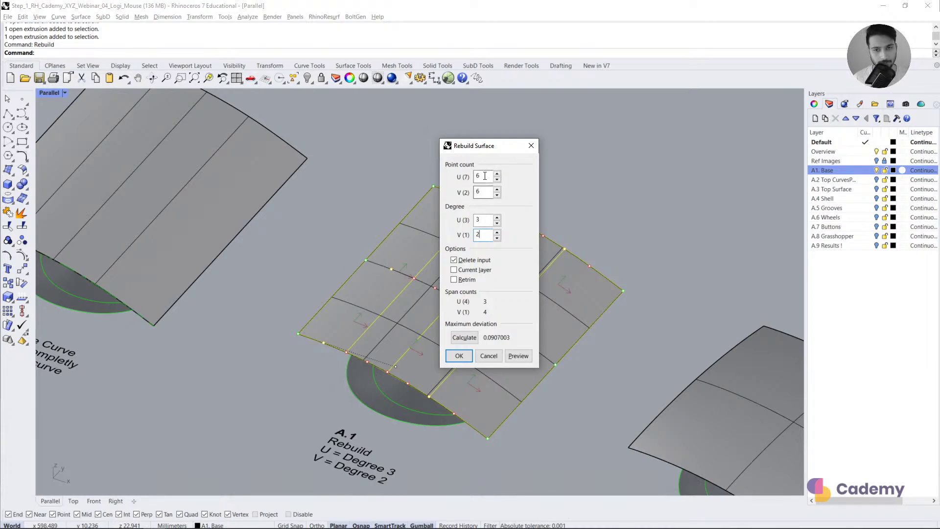
Step: Set the surface's point count to U 4 and V 3 and apply the rebuild
drag(485, 176, 460, 179)
text(4)
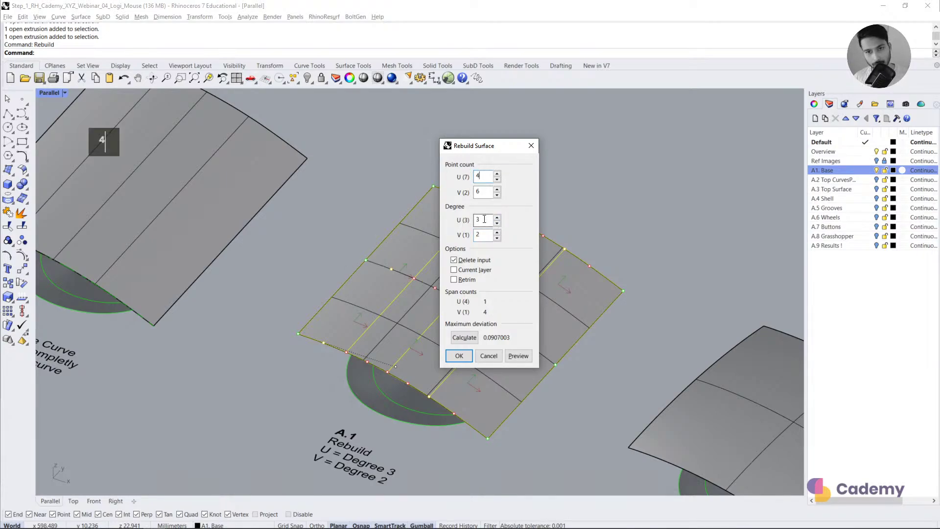
key(Tab)
text(3)
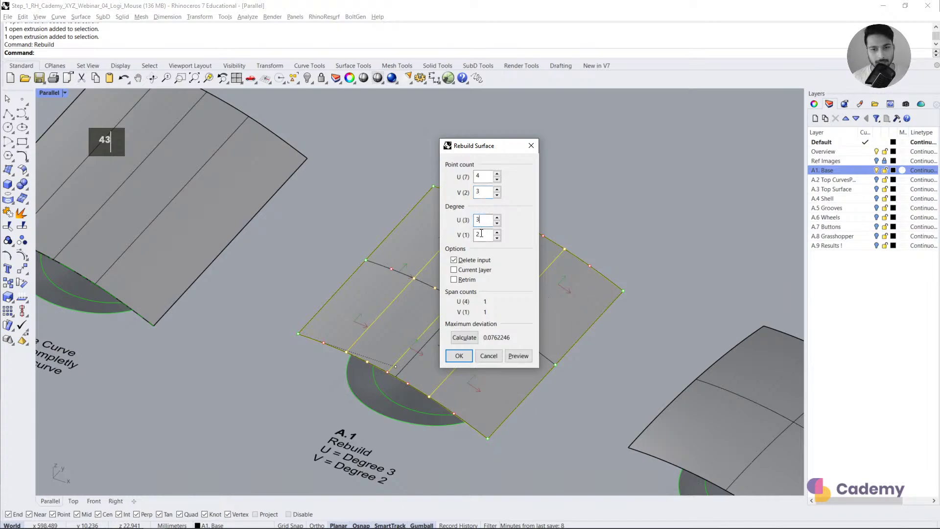
double_click(480, 234)
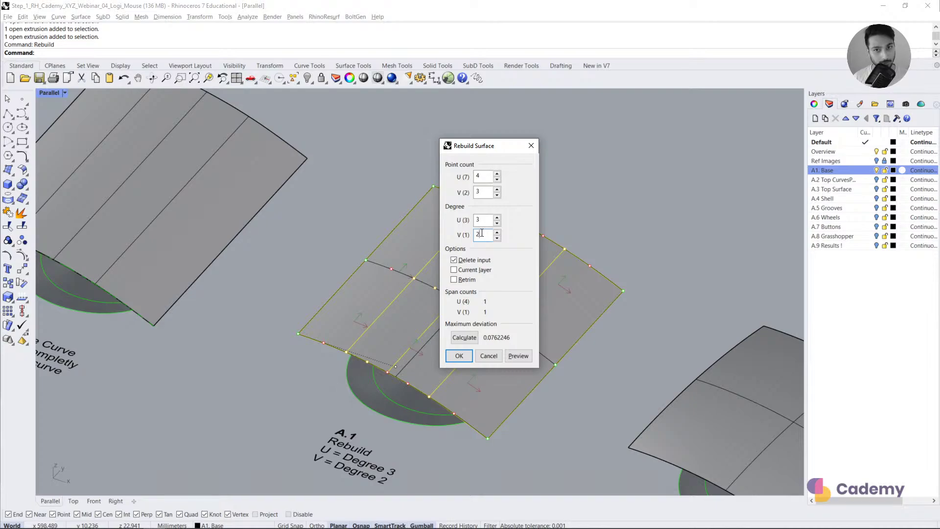
mouse_move(486, 222)
mouse_down()
mouse_move(468, 229)
mouse_move(474, 235)
mouse_move(484, 221)
mouse_move(473, 225)
mouse_up()
drag(482, 177, 464, 177)
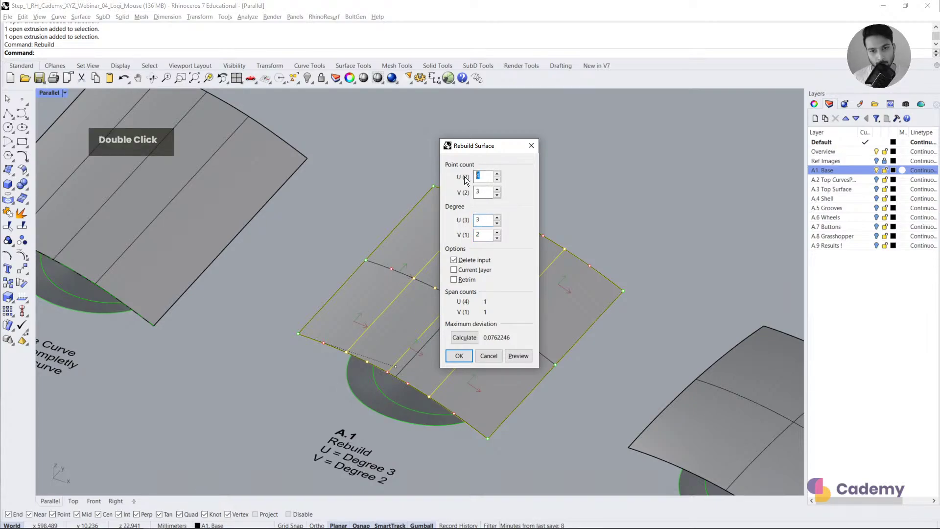
double_click(478, 219)
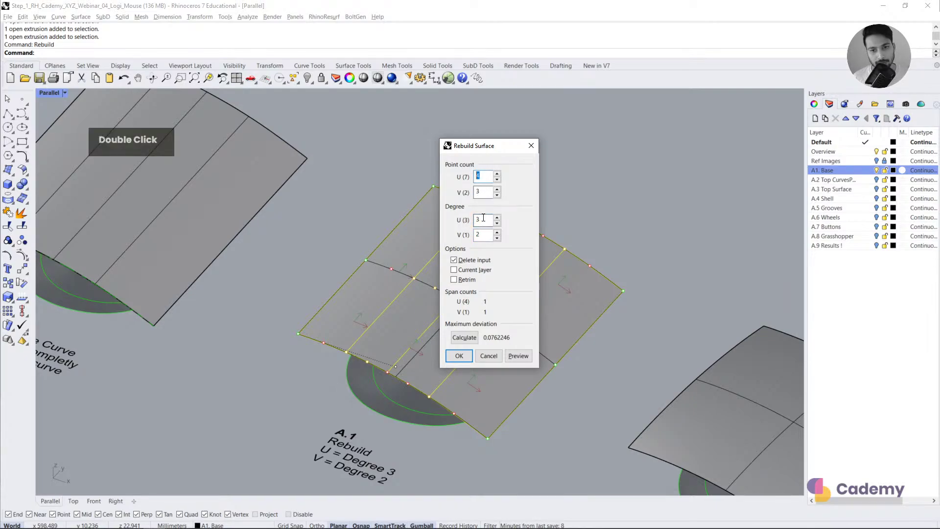
click(484, 303)
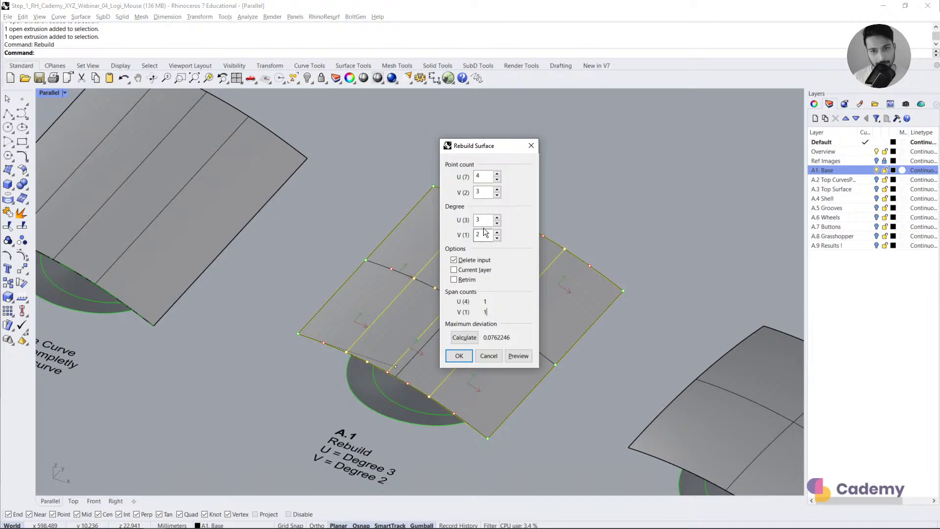
double_click(480, 191)
double_click(479, 235)
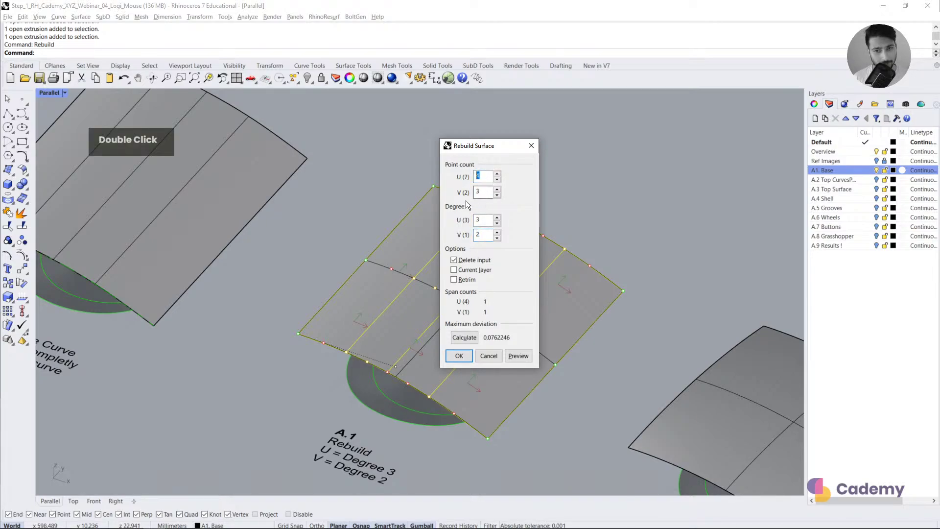
click(461, 357)
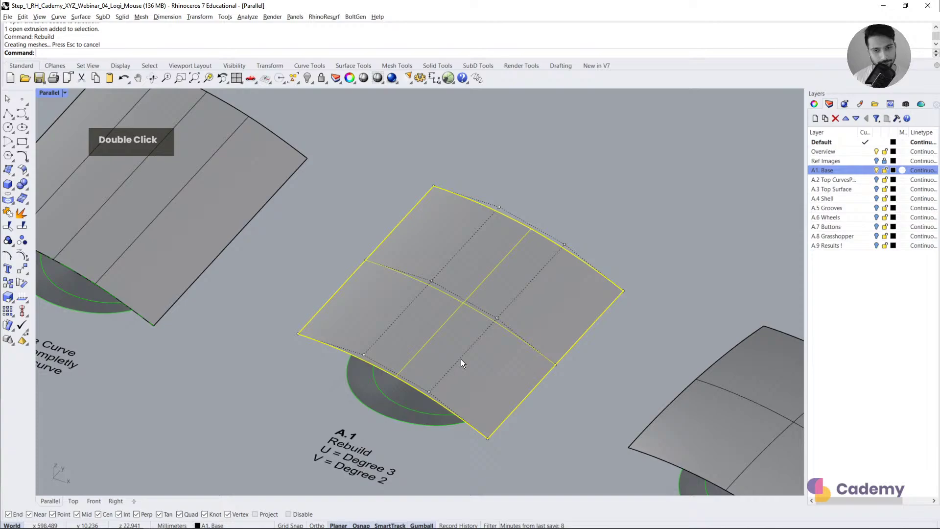
Step: Move the four control points along the rebuilt surface's +Y edge by -15 mm in Z
click(578, 230)
right_drag(612, 245, 457, 290)
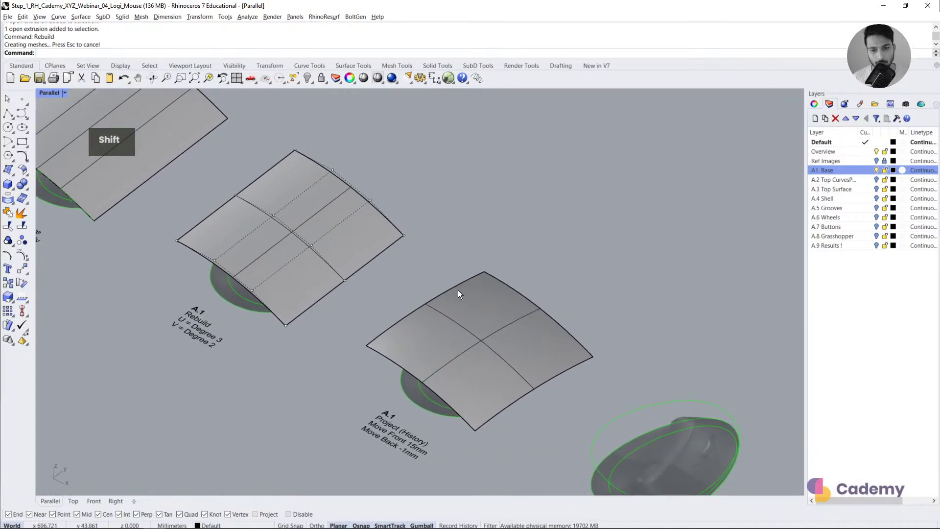
scroll(325, 206, up, 4)
shift+right_drag(324, 207, 407, 210)
drag(470, 168, 513, 316)
right_drag(513, 310, 529, 296)
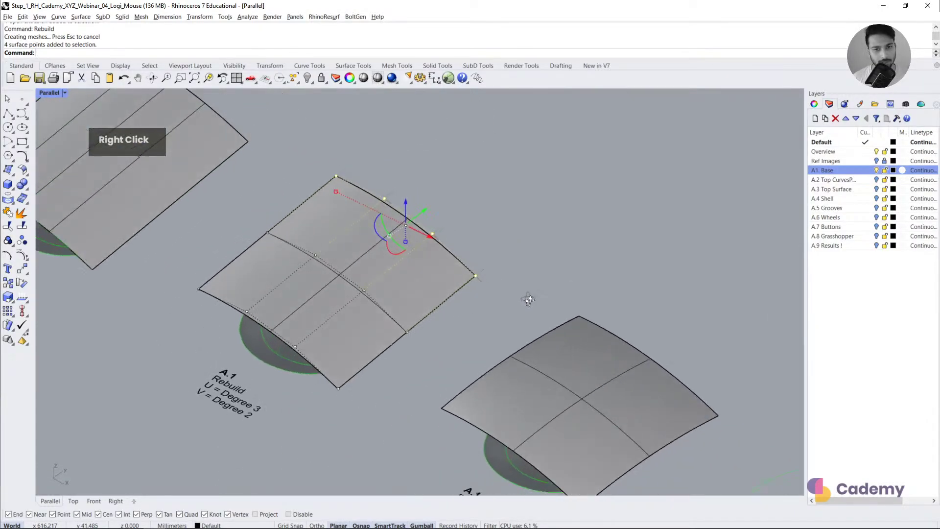
scroll(359, 133, down, 3)
shift+right_drag(401, 251, 401, 236)
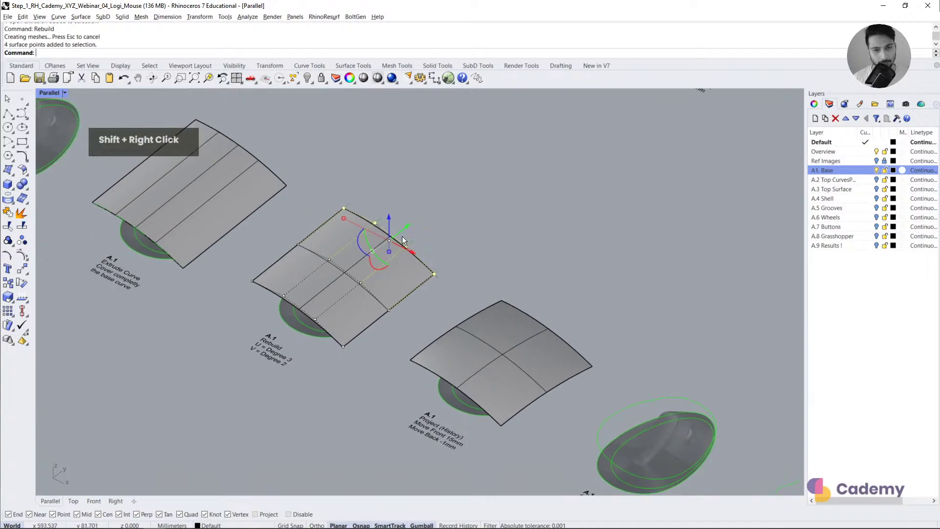
scroll(386, 222, up, 3)
drag(384, 222, 384, 240)
key(ctrl+z)
click(385, 225)
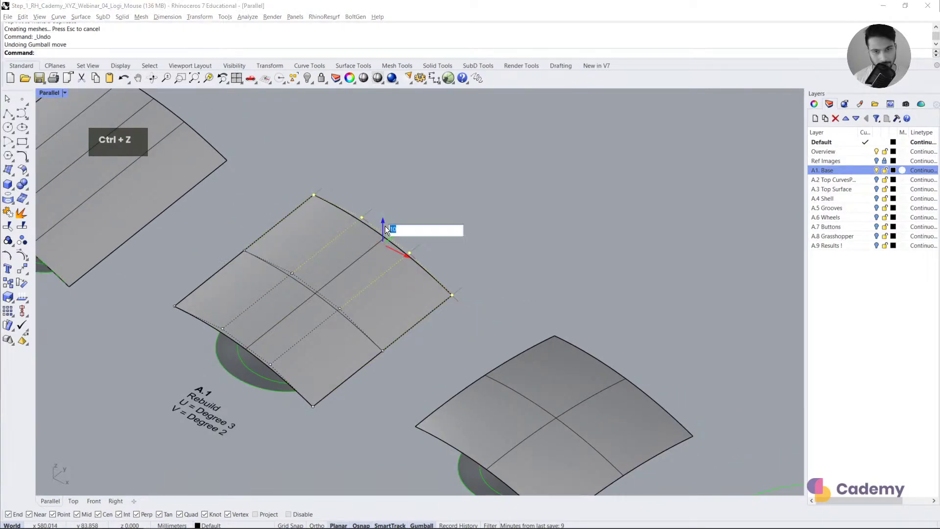
text(-15)
key(Return)
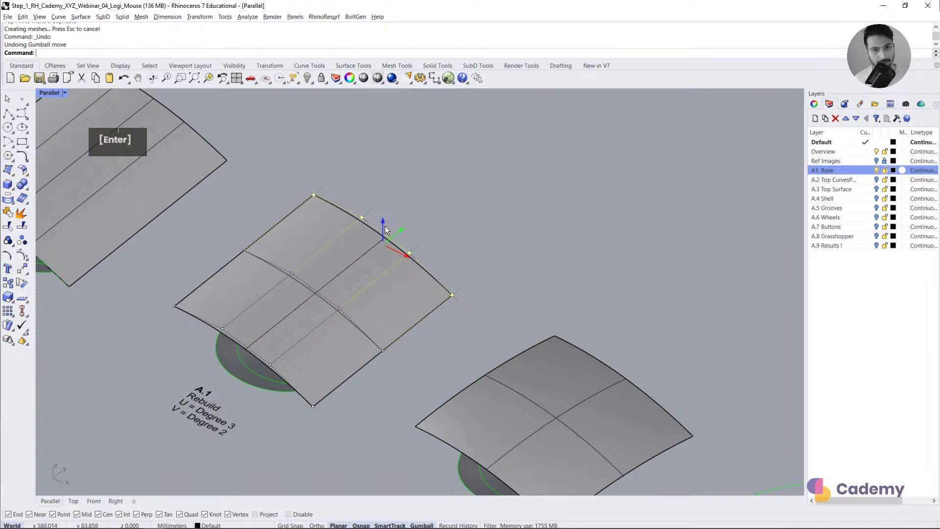
Step: Move the four control points along the rebuilt surface's -Y edge by -1 mm in Z
right_drag(384, 226, 201, 274)
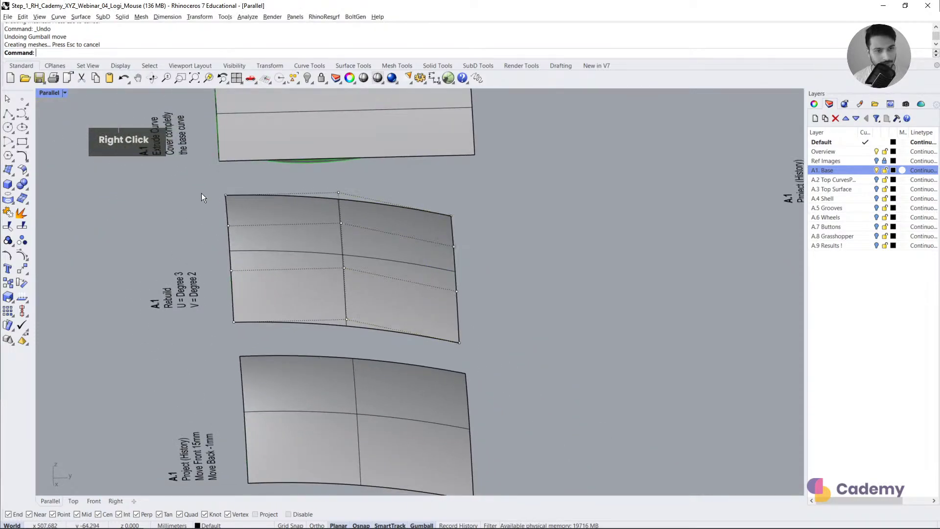
drag(202, 191, 250, 359)
right_drag(249, 360, 232, 289)
click(232, 289)
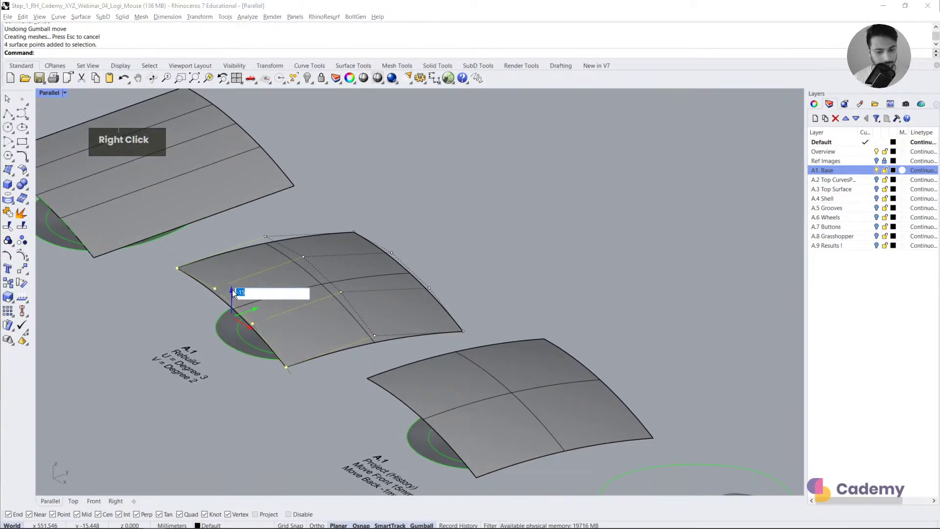
key(Return)
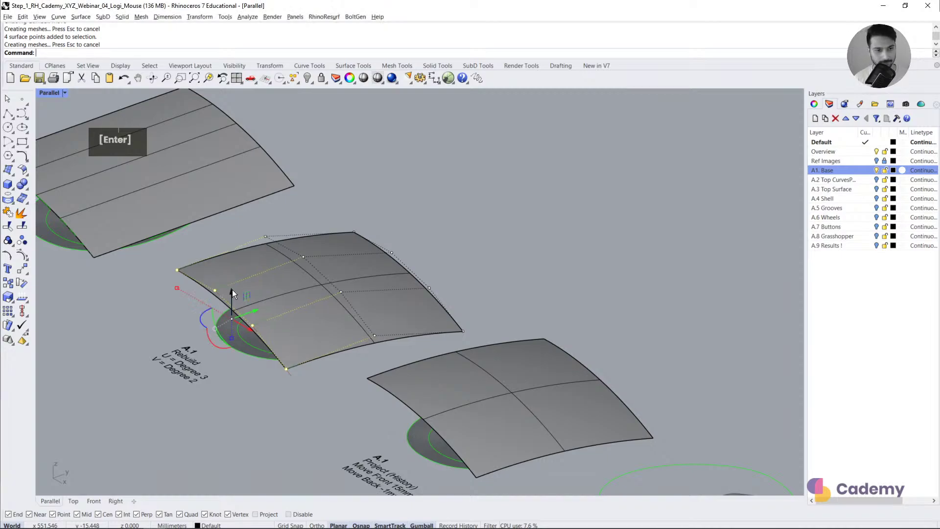
Step: Compare the cut surface's side profile with the mouse reference in the finished A.1 row
right_drag(307, 421, 437, 401)
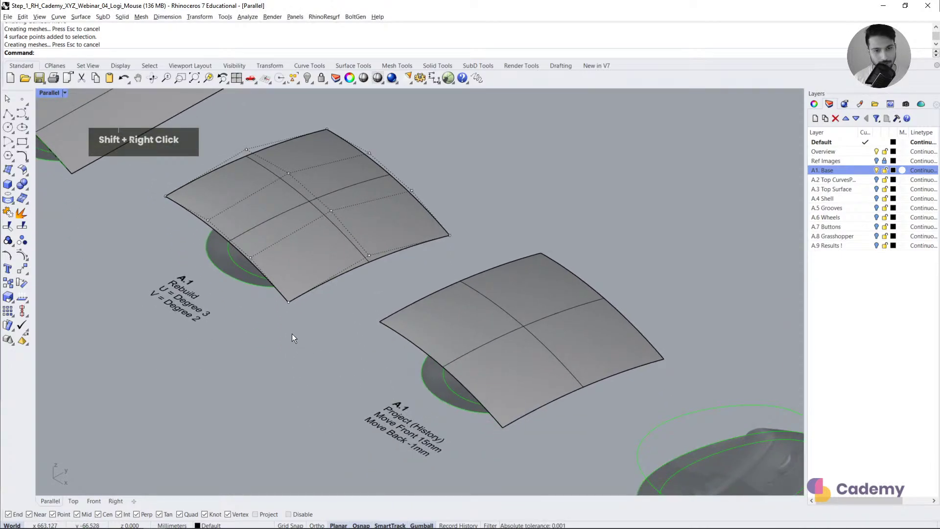
right_drag(292, 334, 355, 315)
scroll(365, 302, down, 5)
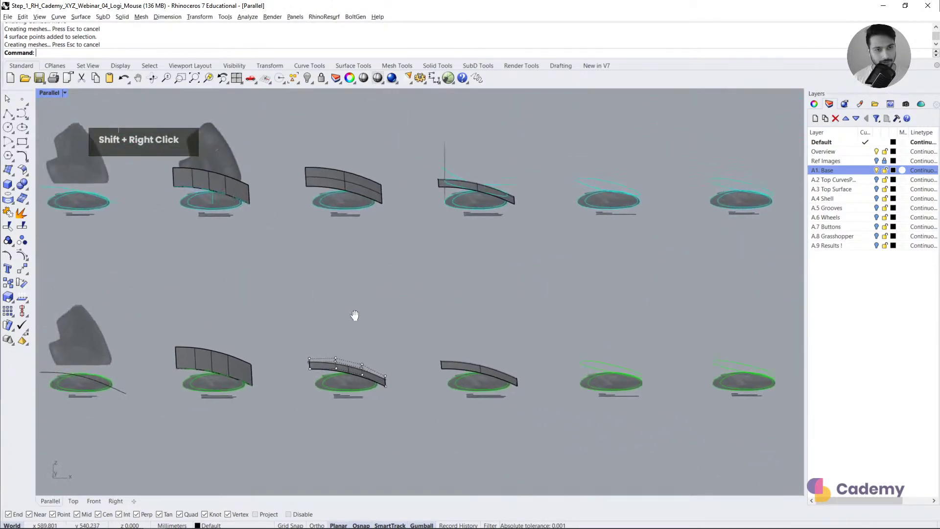
scroll(269, 238, up, 5)
right_drag(269, 239, 312, 268)
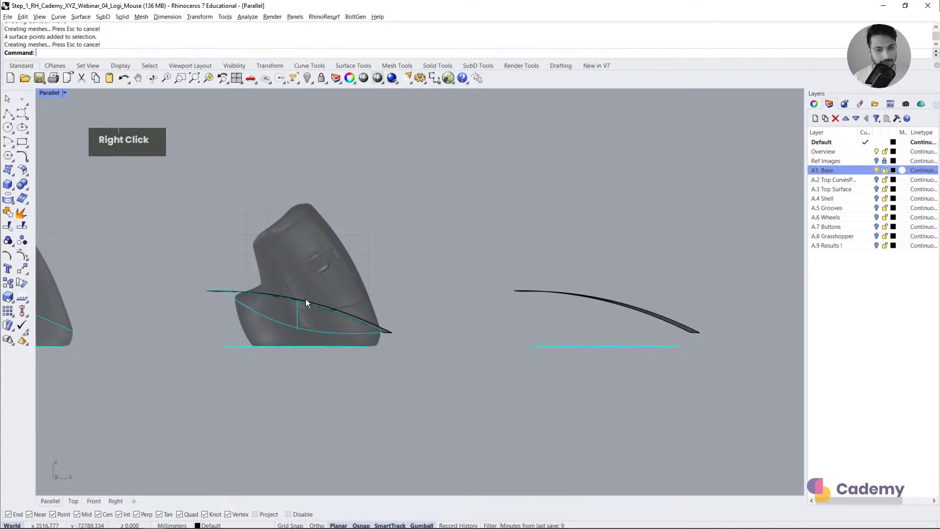
scroll(293, 308, up, 3)
scroll(292, 307, up, 2)
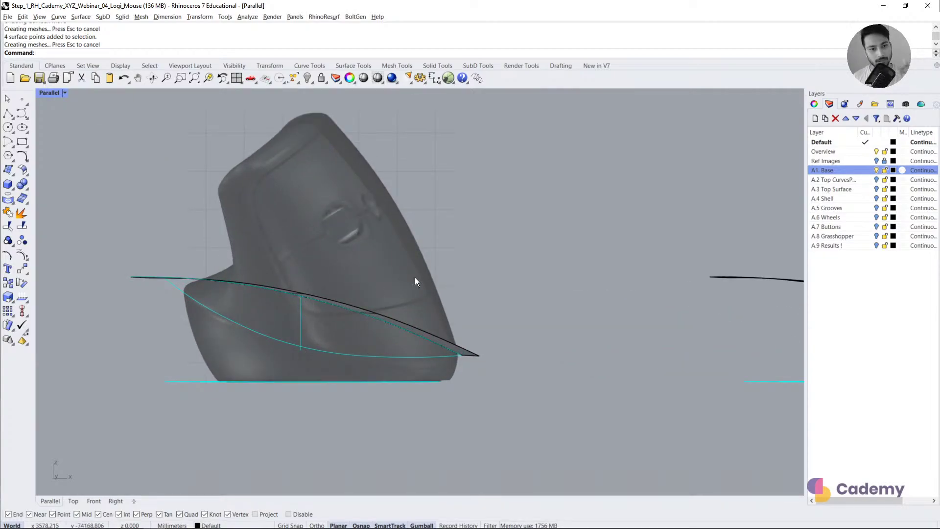
scroll(415, 277, down, 3)
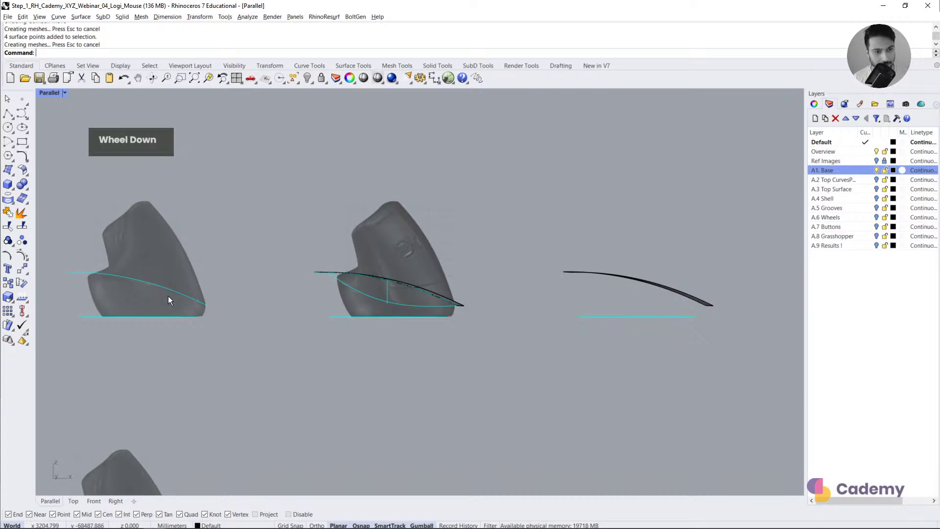
scroll(406, 304, up, 3)
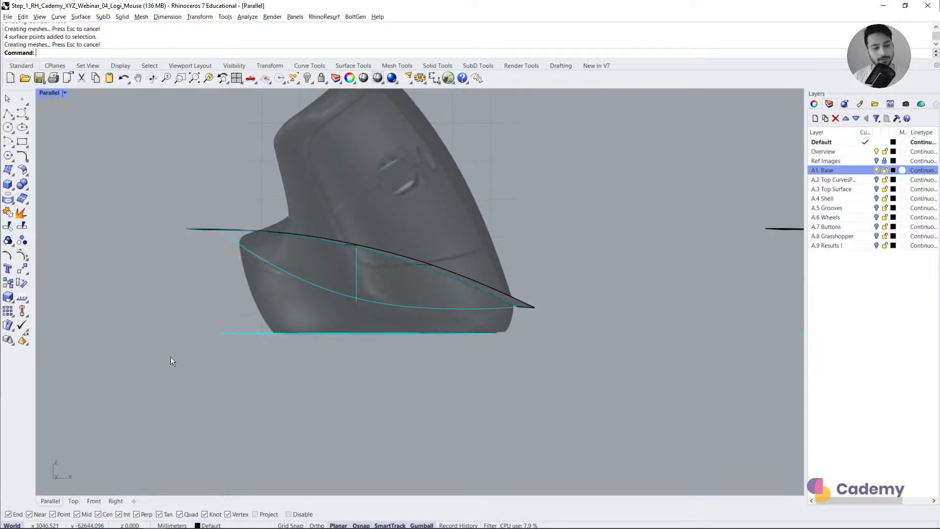
scroll(427, 365, down, 5)
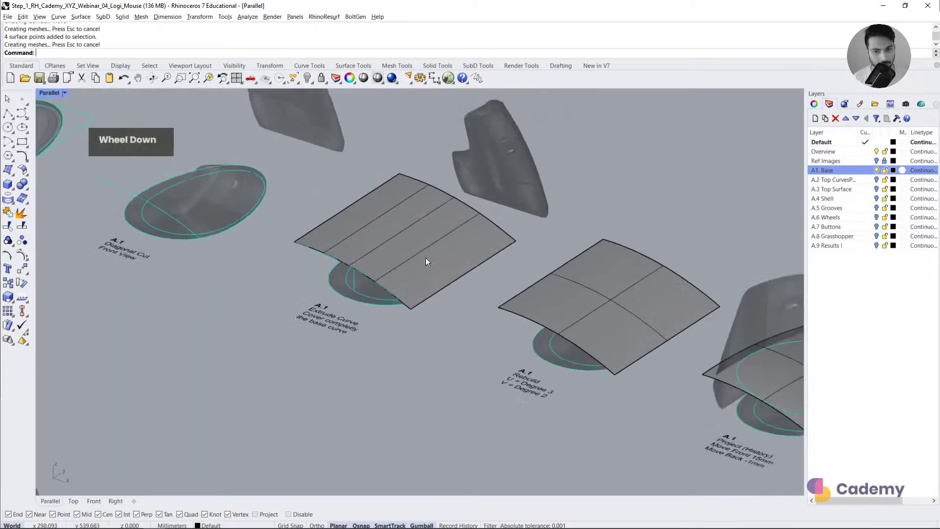
shift+right_drag(386, 345, 417, 293)
scroll(403, 391, up, 5)
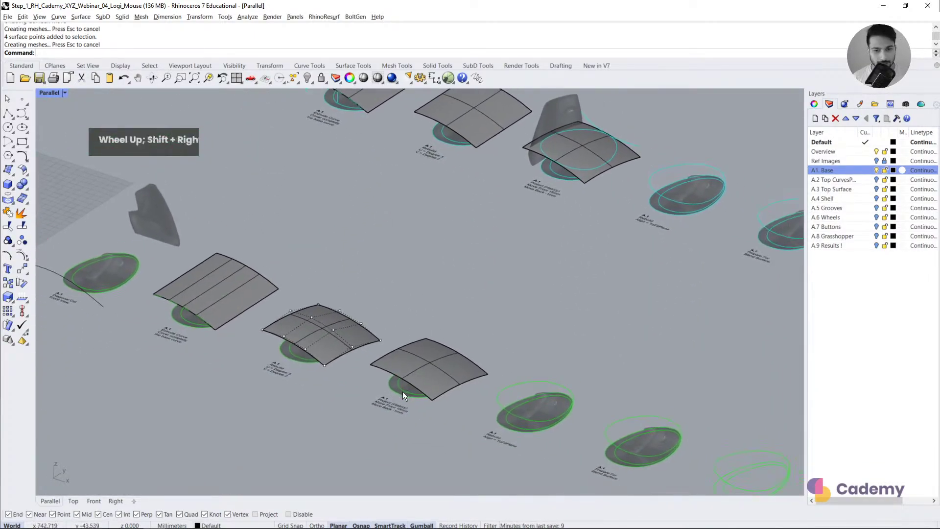
Step: Project the outer base curve onto the curved surface above the Project (History) label
mouse_move(389, 391)
right_down()
mouse_move(416, 390)
mouse_move(401, 399)
right_up()
click(391, 399)
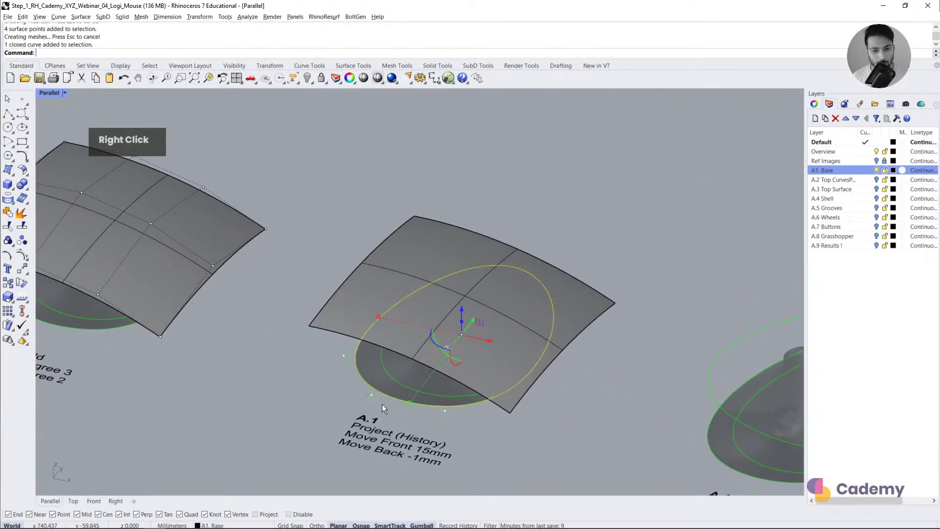
right_drag(460, 409, 385, 370)
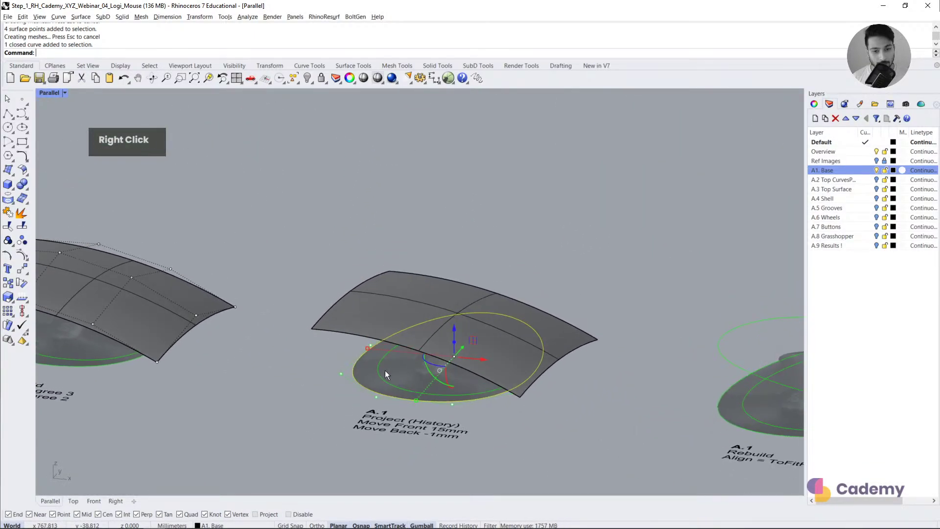
click(366, 295)
click(513, 410)
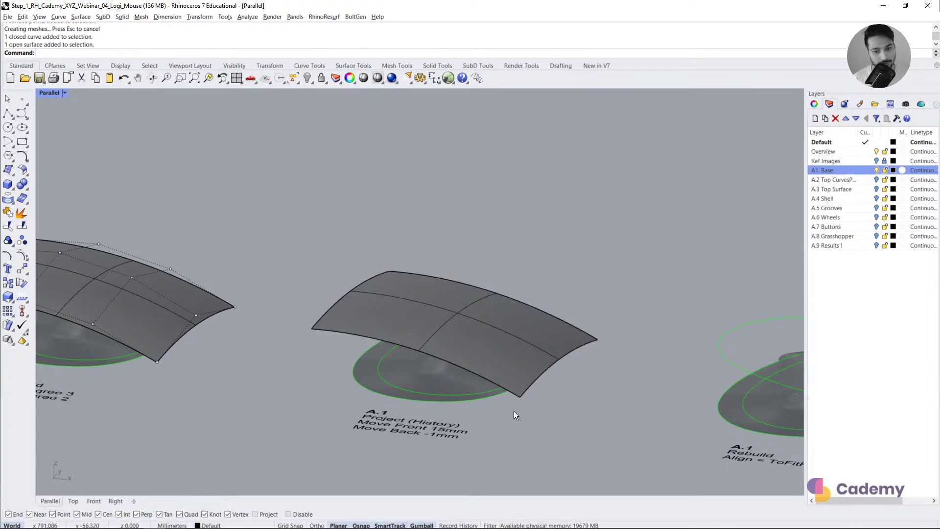
right_drag(513, 410, 483, 428)
text(P)
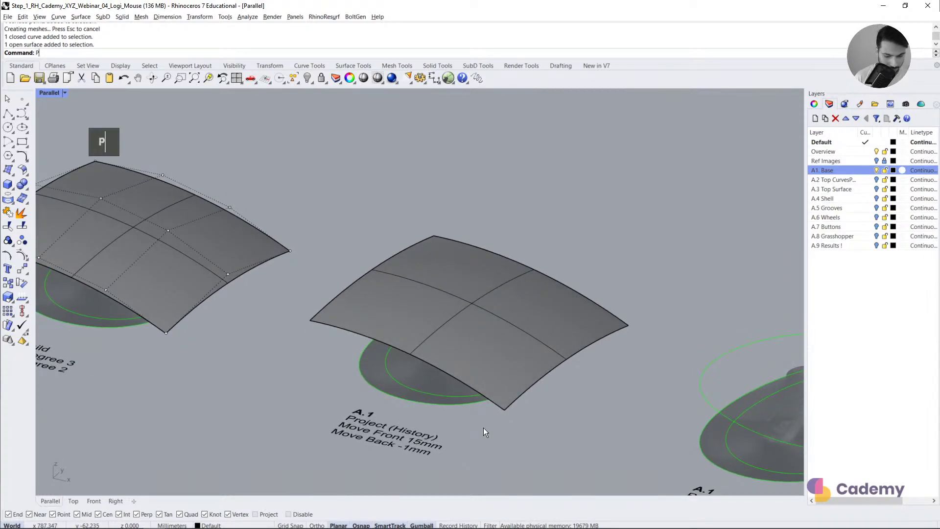
text(roje)
key(Return)
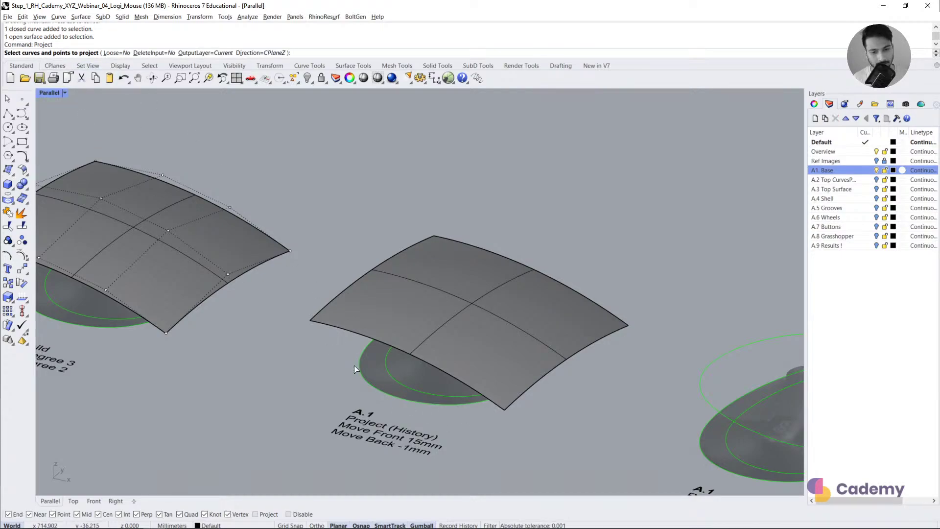
click(365, 380)
key(Return)
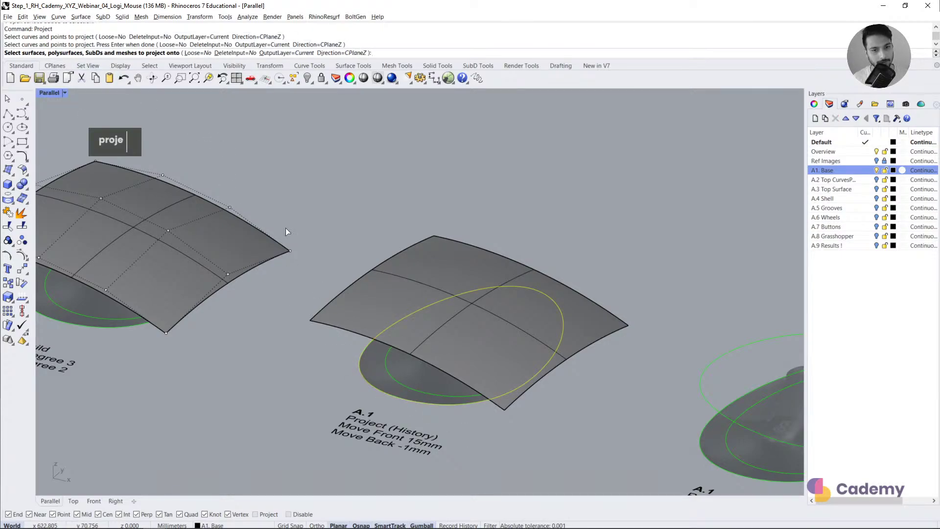
click(372, 296)
right_click(346, 320)
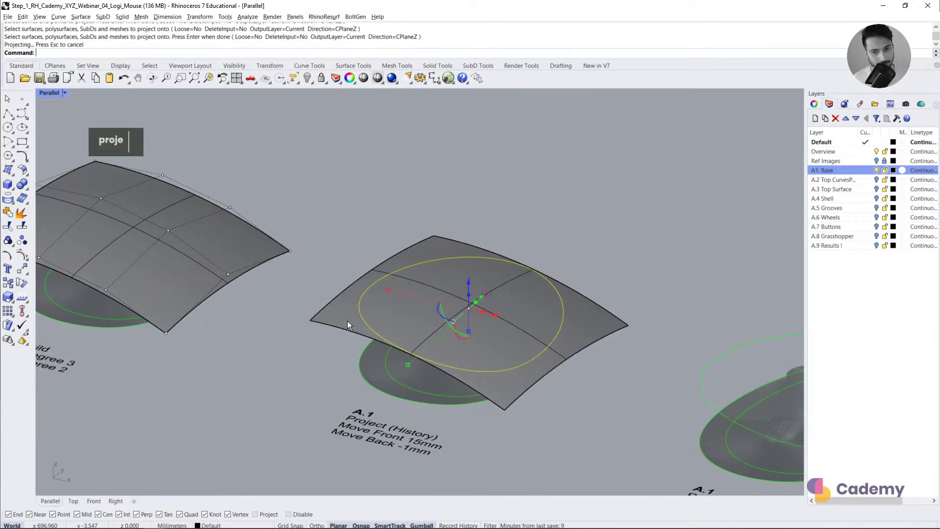
right_drag(348, 321, 481, 349)
click(551, 271)
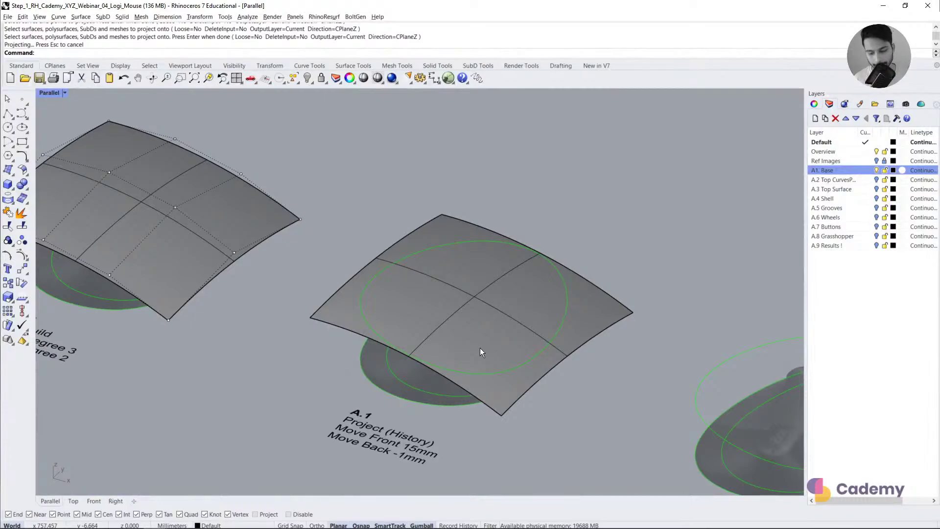
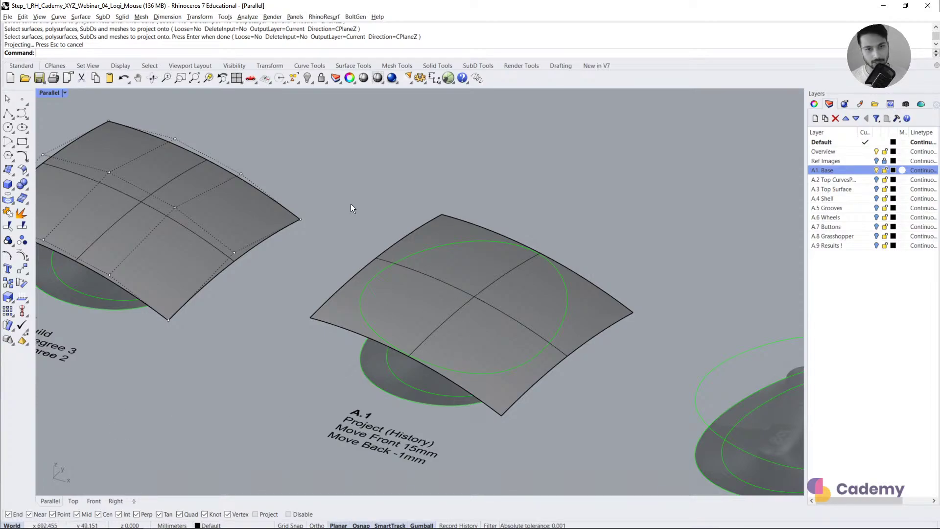
Step: Examine the Mouse, Modeling Aids and Cursor ToolTips settings in the document properties
text(docu)
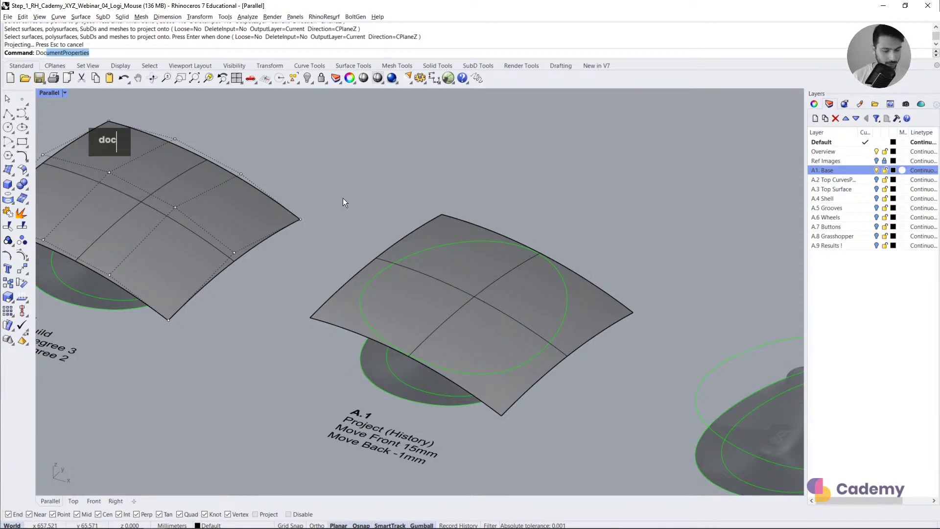
key(Return)
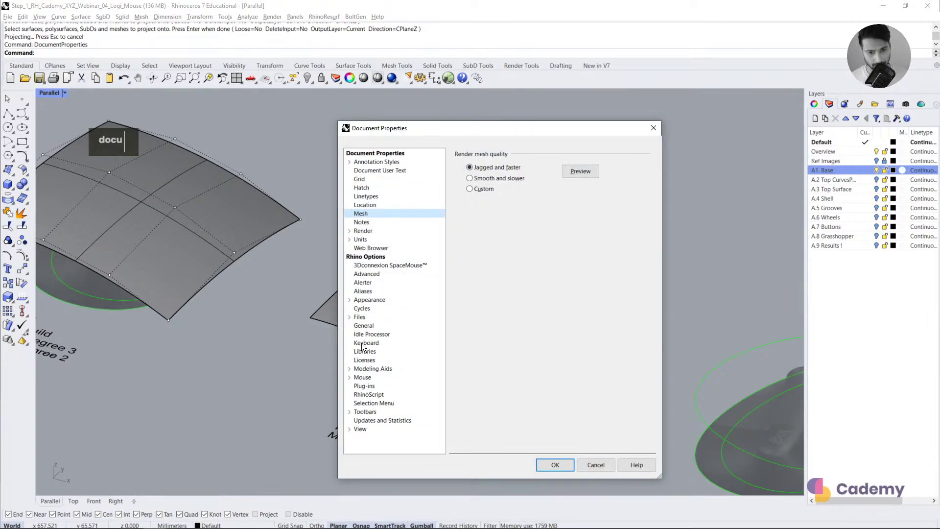
click(363, 378)
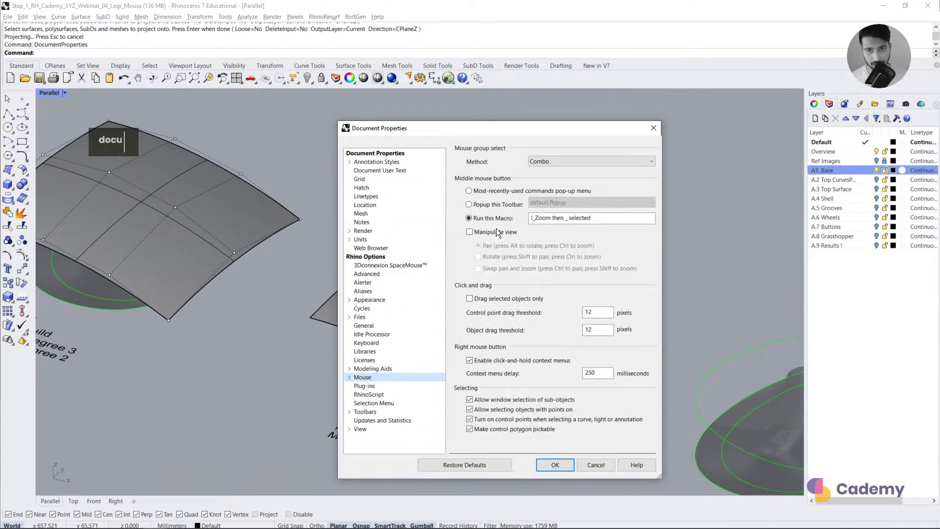
click(350, 378)
click(390, 387)
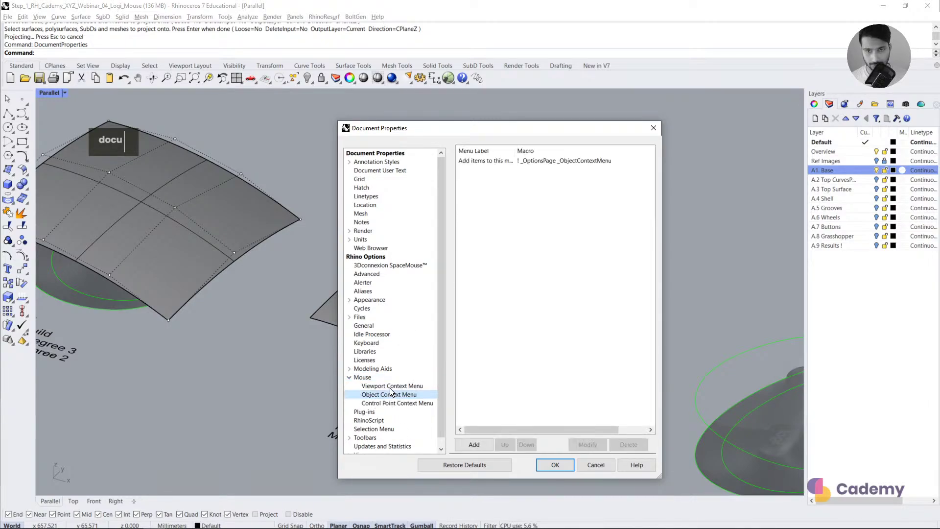
double_click(386, 404)
click(378, 378)
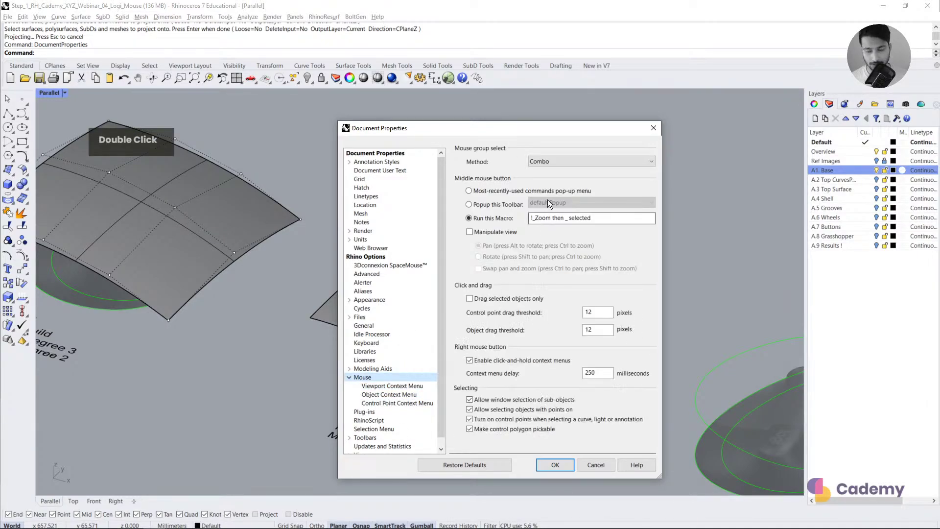
scroll(631, 323, down, 1)
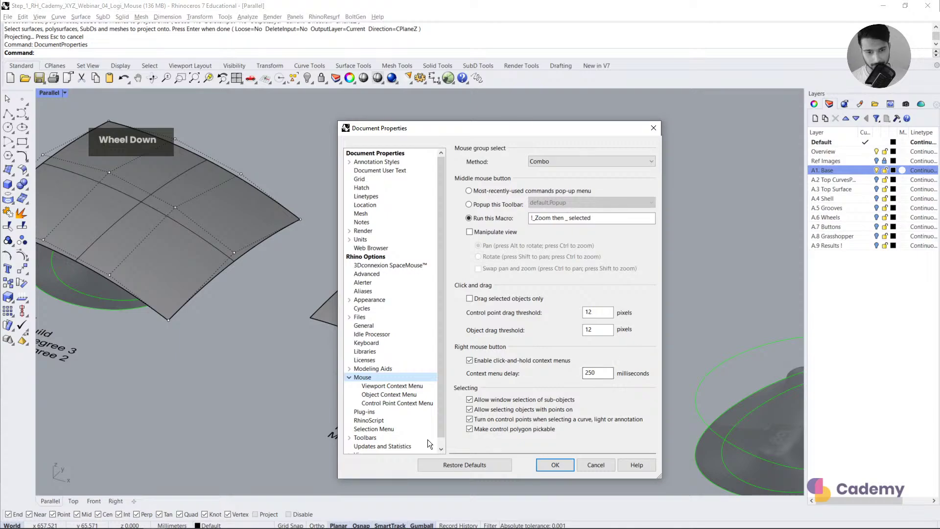
double_click(372, 370)
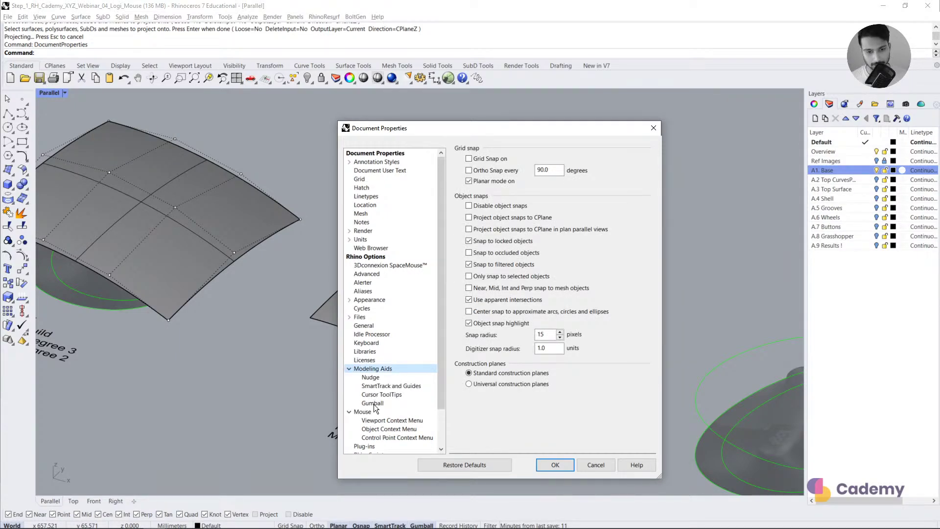
click(380, 395)
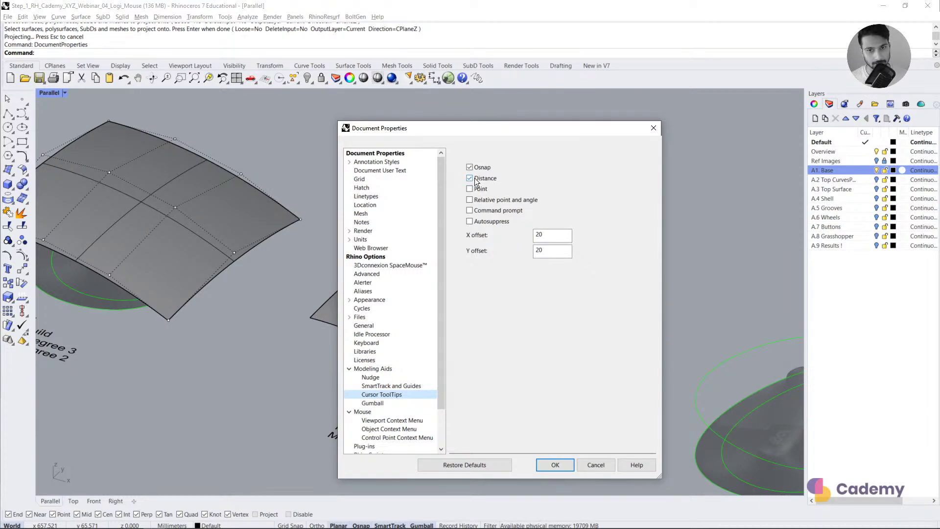
click(585, 462)
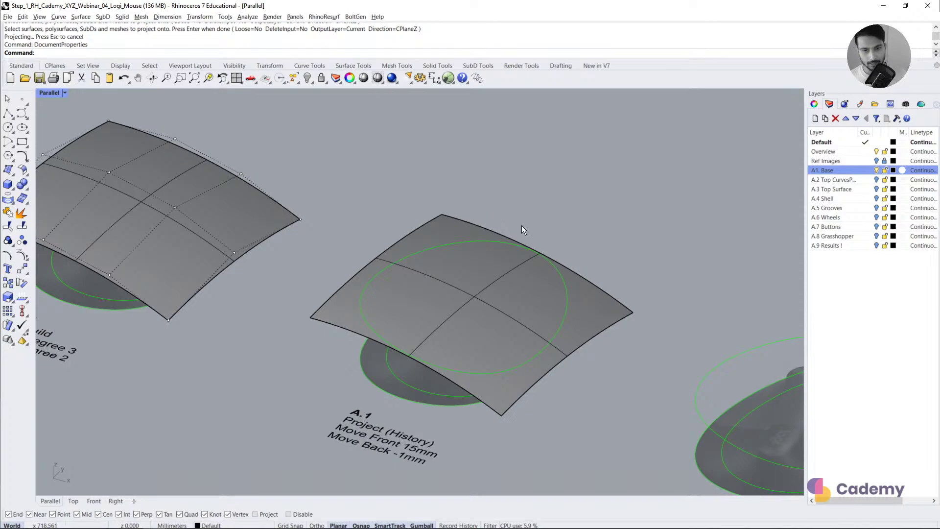
Step: Undo the curve projection, then retry projecting the outer base curve onto the surface and undo that attempt
shift+right_drag(522, 226, 376, 317)
key(ctrl+z)
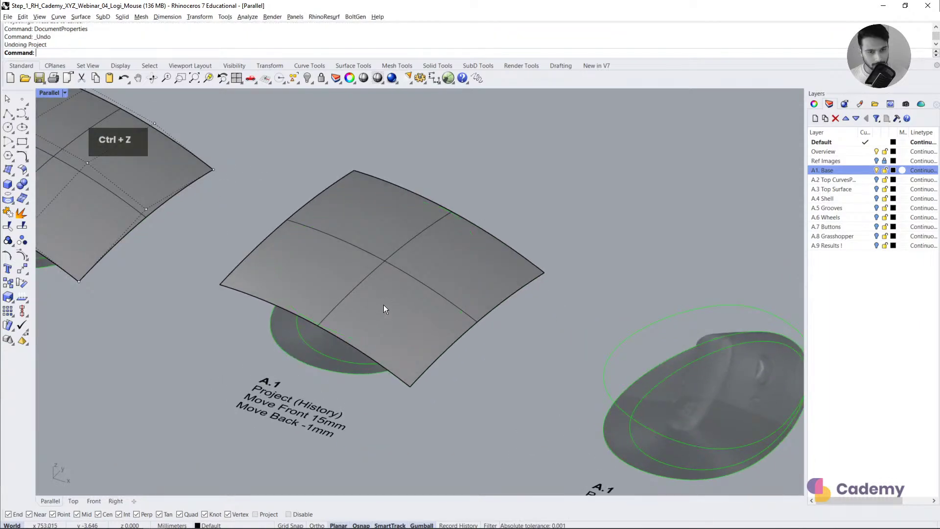
text(proj)
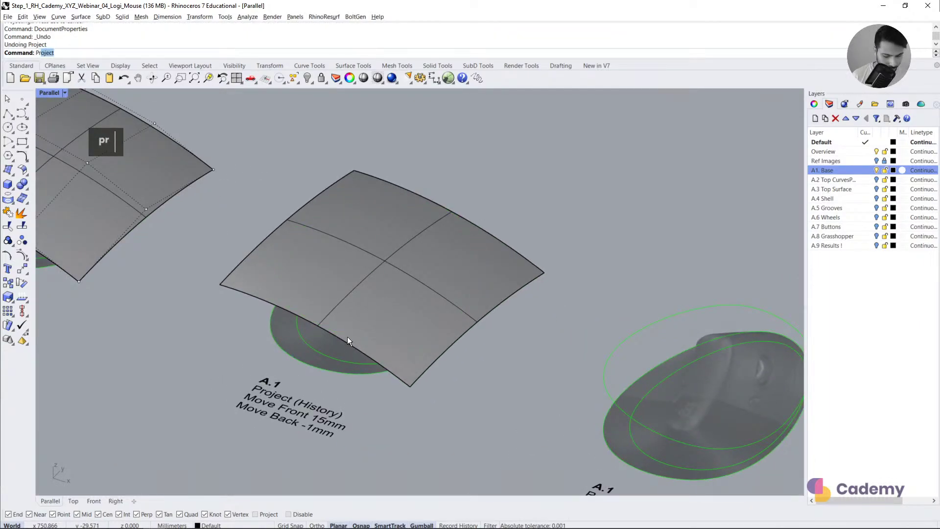
key(Return)
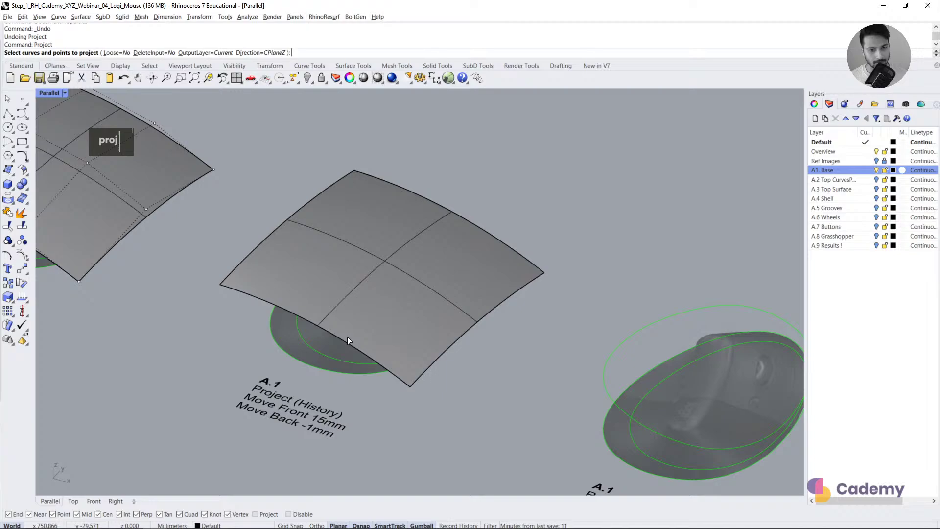
click(318, 366)
right_click(274, 357)
click(283, 290)
right_click(283, 290)
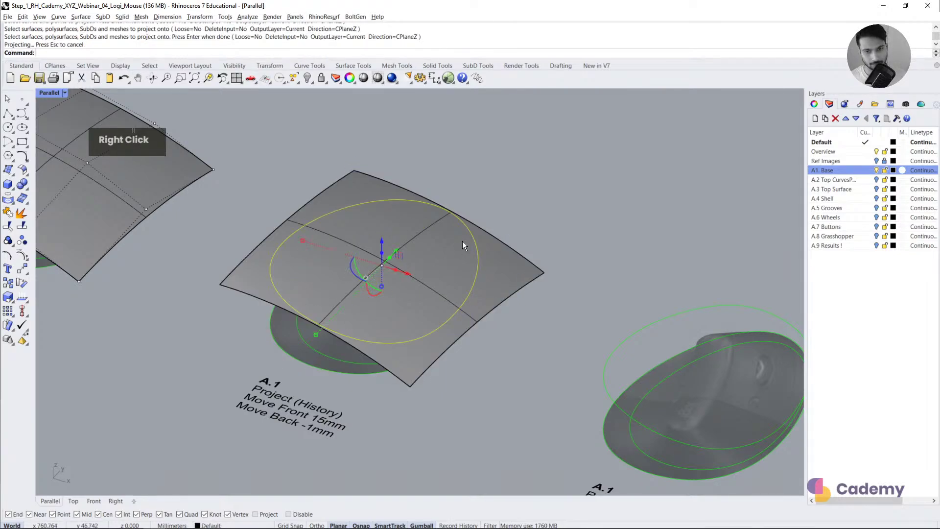
key(ctrl+z)
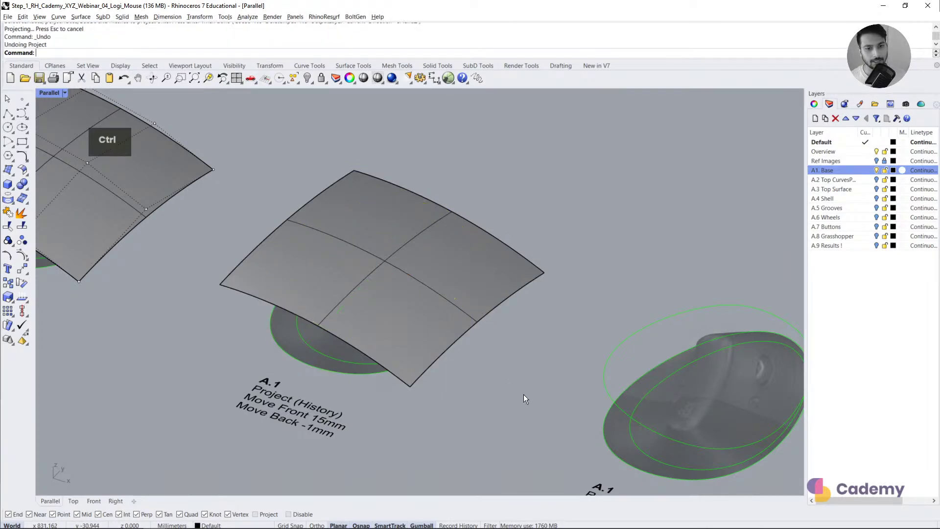
Step: Project the outer base curve onto the shaped surface with Loose=No, DeleteInput=No and Direction=CPlaneZ
right_click(524, 394)
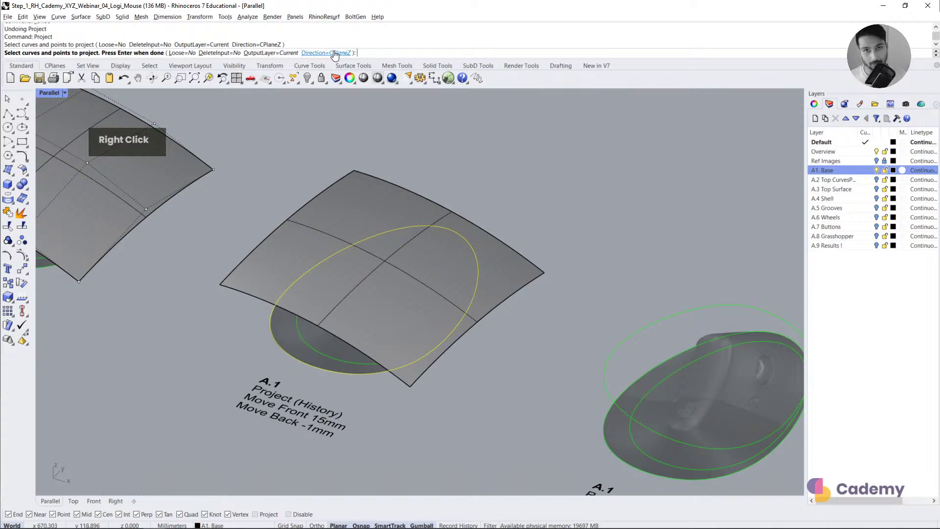
right_click(312, 250)
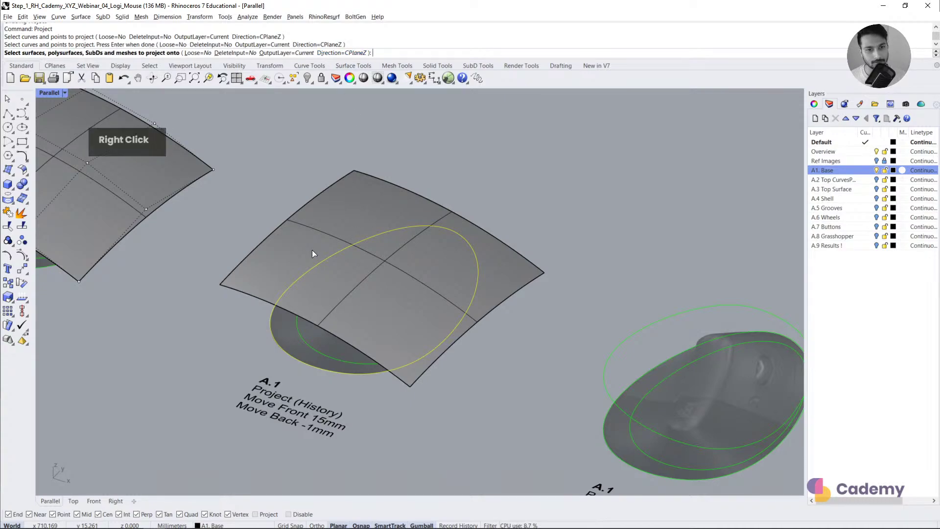
click(312, 250)
right_click(312, 249)
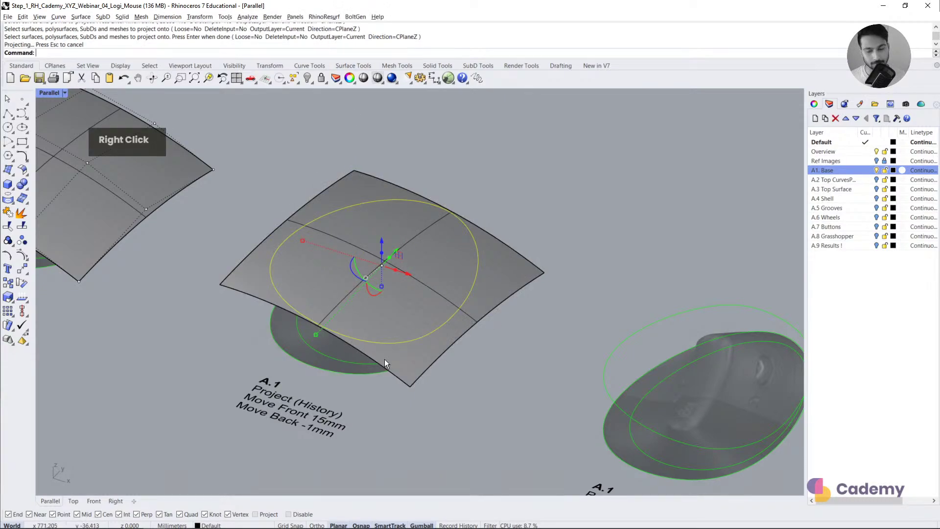
Step: Inspect the control points of the projected curve on the surface and compare them with the base curve
shift+right_drag(533, 357, 444, 316)
click(423, 335)
click(400, 339)
mouse_move(401, 339)
right_down()
mouse_move(514, 342)
mouse_move(415, 336)
right_up()
shift+right_drag(169, 272, 377, 301)
scroll(337, 307, up, 1)
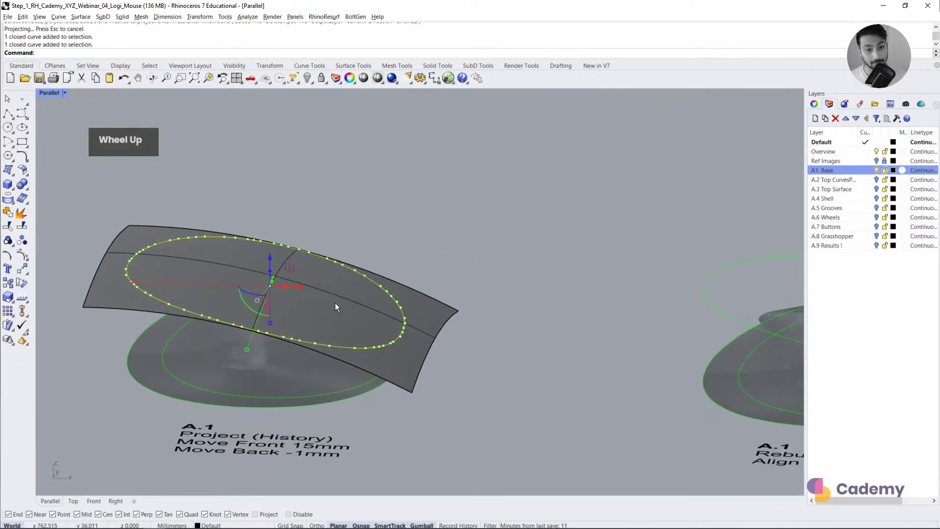
right_drag(340, 328, 387, 333)
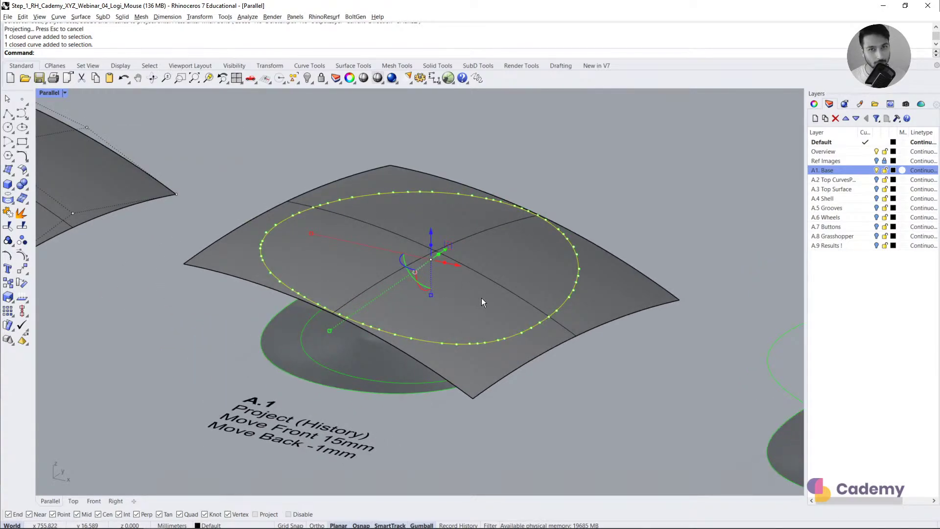
Step: Try extruding the projected curve upward in Z to check the resulting wall, then undo the extrusion
drag(433, 246, 434, 187)
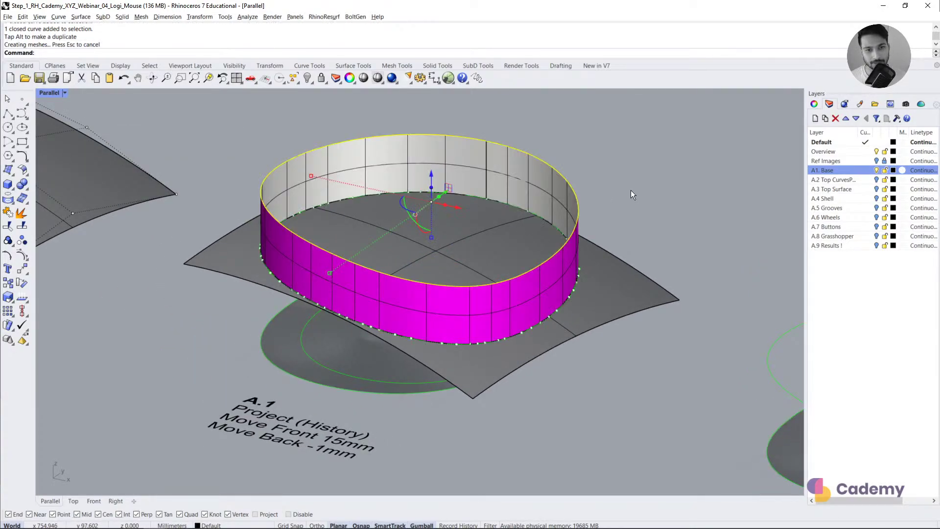
click(22, 254)
key(ctrl+z)
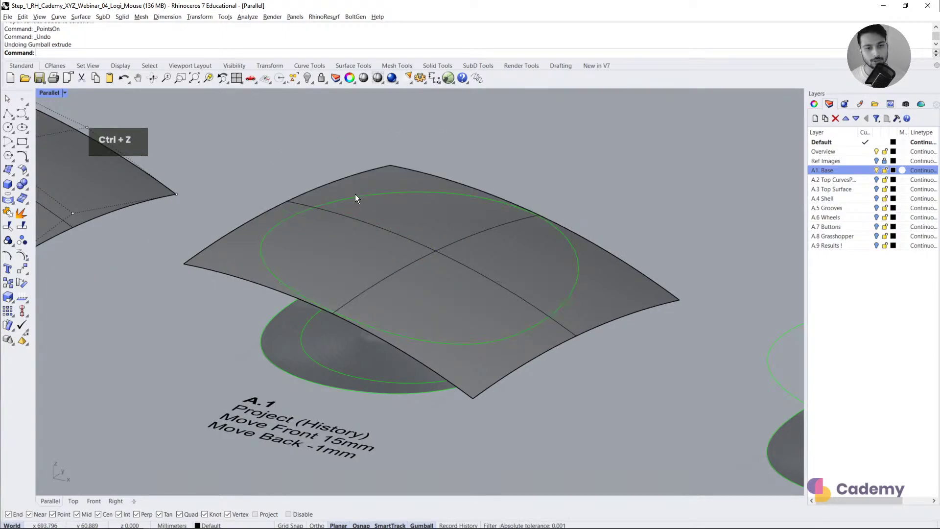
Step: Rebuild the projected curve with a point count of 11 and degree 3, deleting the input, and select it
text(rebu)
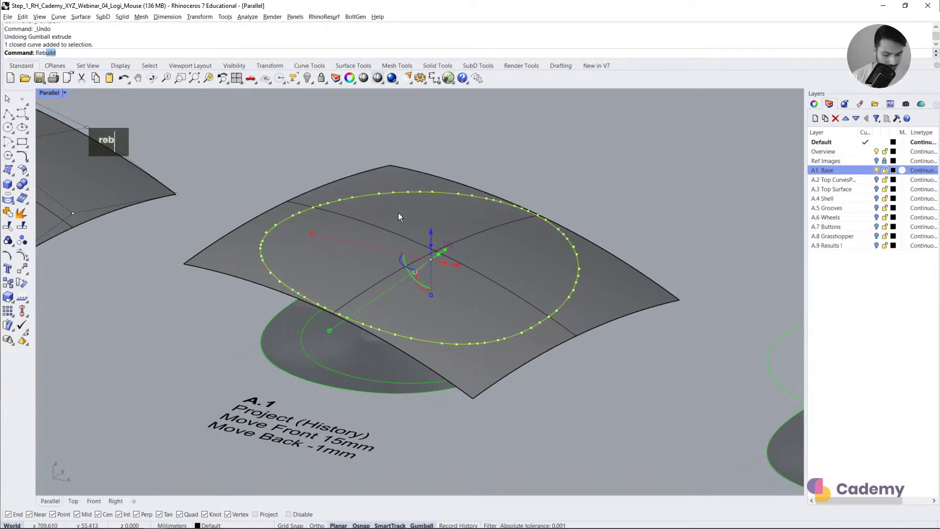
key(Return)
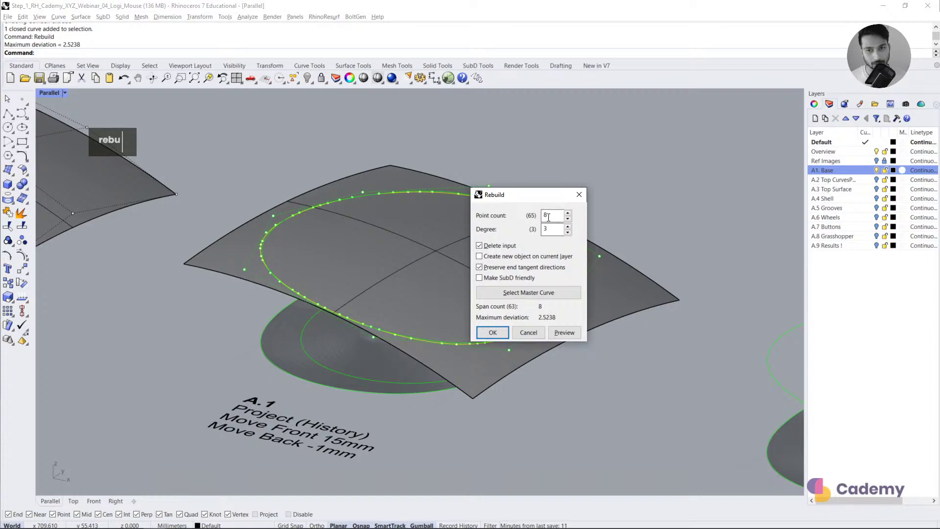
text(11)
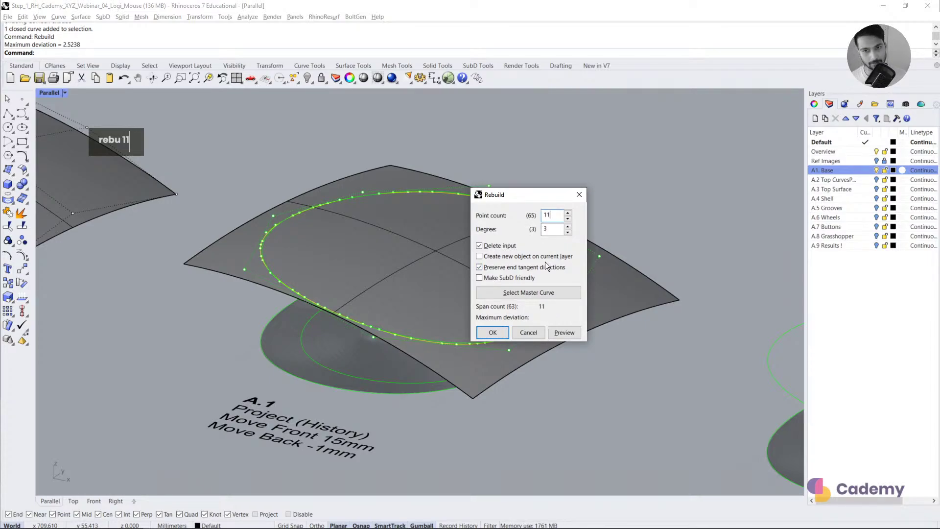
click(575, 332)
click(495, 333)
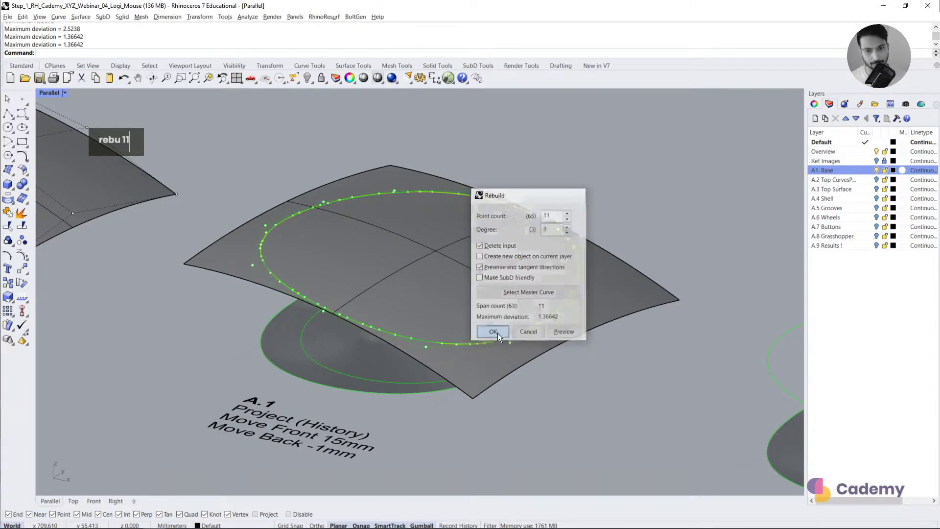
click(573, 250)
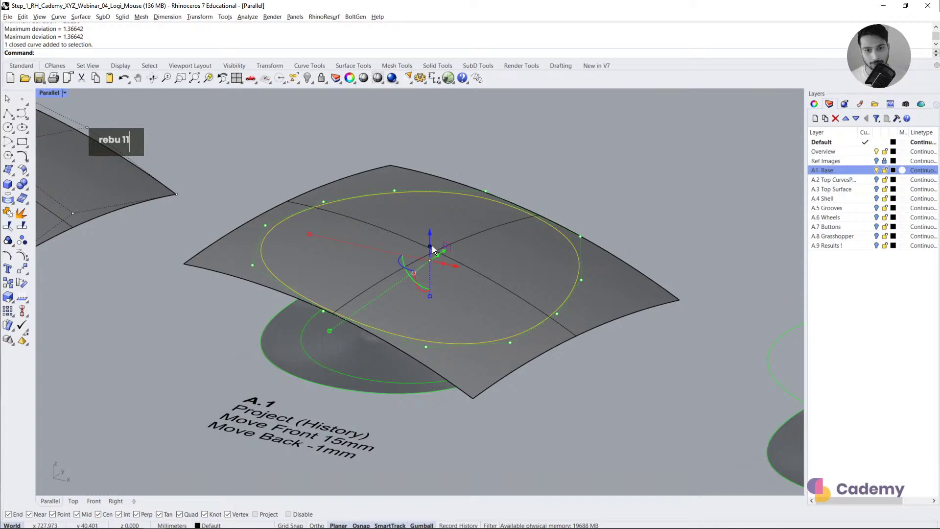
Step: Try extruding the rebuilt curve upward in Z, undo the extrusion and rebuild, then try extruding the original projected curve and undo it
drag(432, 248, 437, 196)
double_click(493, 164)
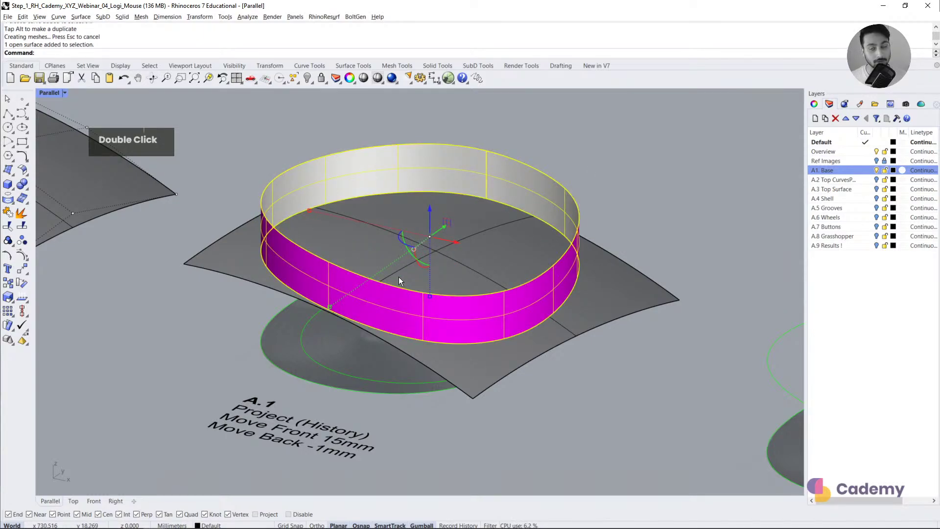
key(Escape)
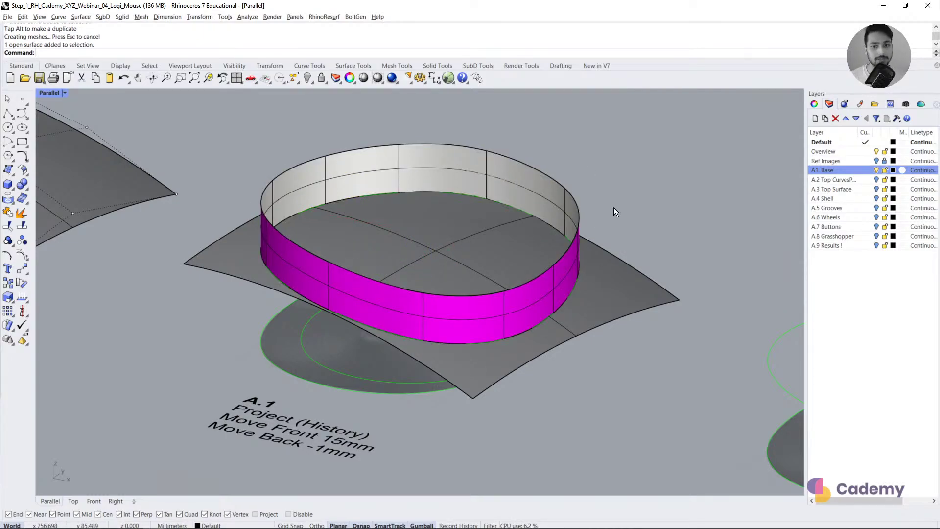
key(ctrl+z)
key(ctrl+z)
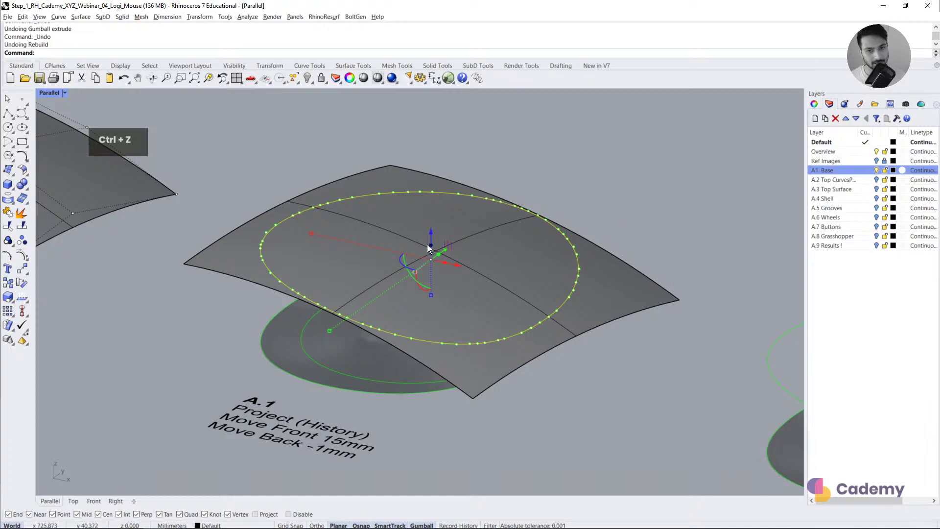
drag(429, 245, 440, 204)
key(ctrl+z)
Step: Select the raised curve in the Rebuild stage and all of its control points, using the Front view
scroll(357, 205, down, 3)
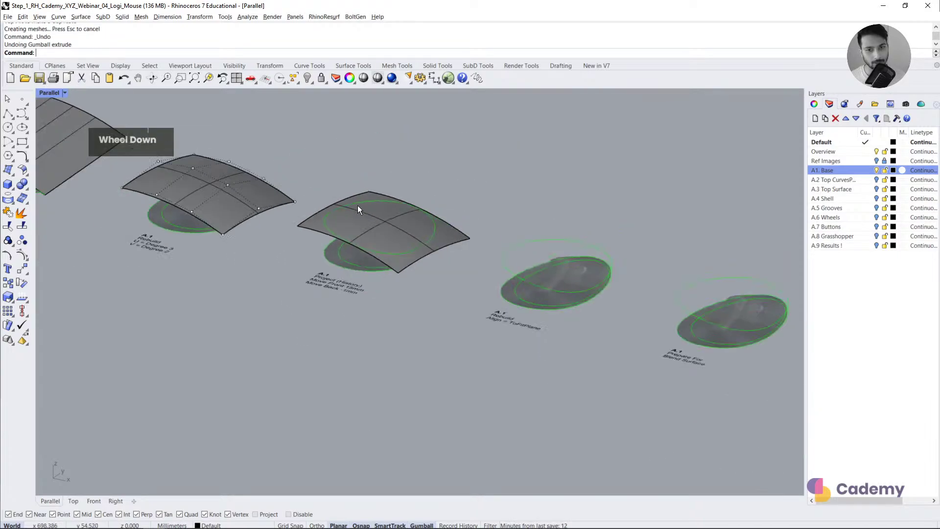
scroll(548, 248, up, 5)
click(536, 235)
right_drag(510, 273, 541, 266)
click(94, 501)
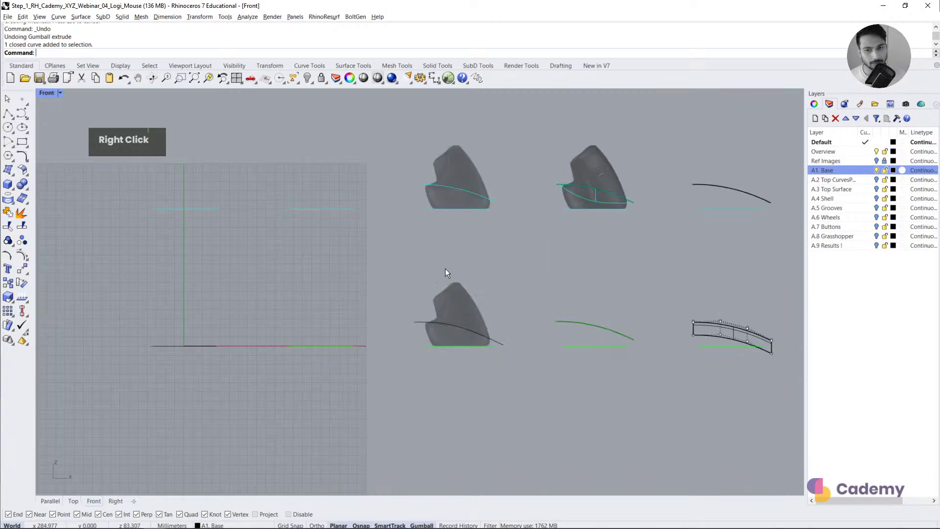
scroll(447, 268, down, 2)
scroll(556, 283, up, 6)
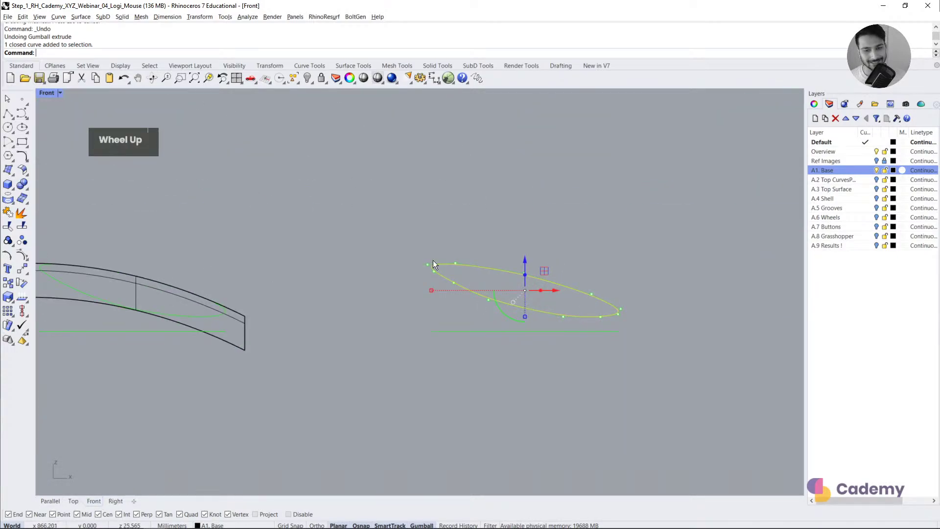
drag(403, 243, 607, 322)
shift+drag(563, 257, 651, 336)
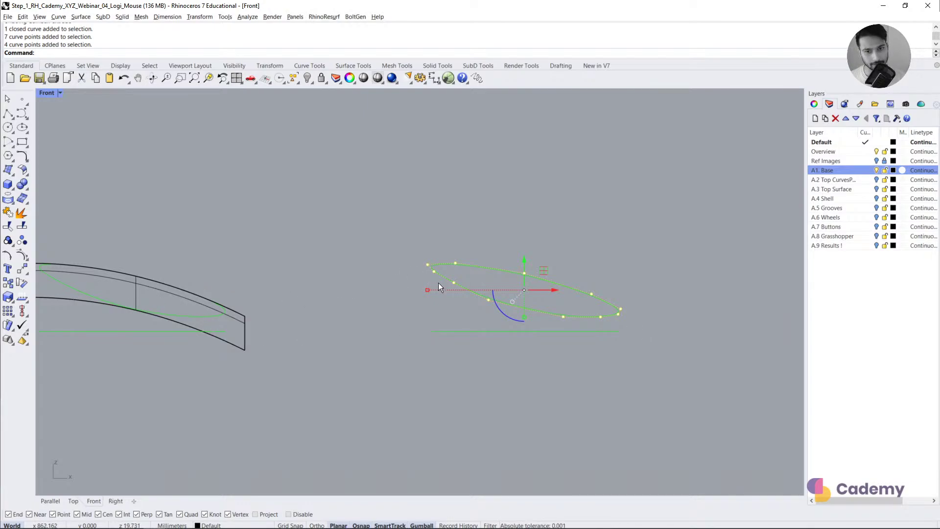
Step: Try aligning the selected control points with the ToFitPlane option in the Parallel view, then undo the alignment
click(53, 499)
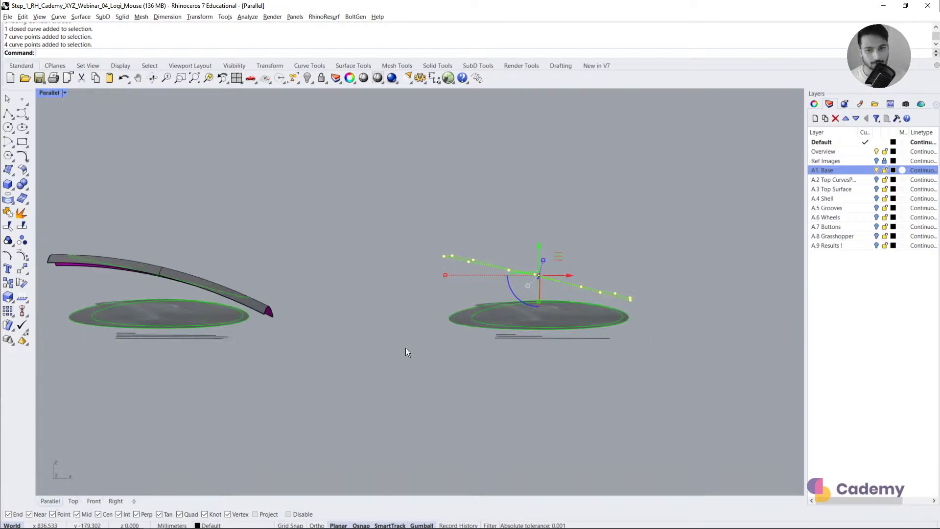
right_drag(406, 348, 560, 318)
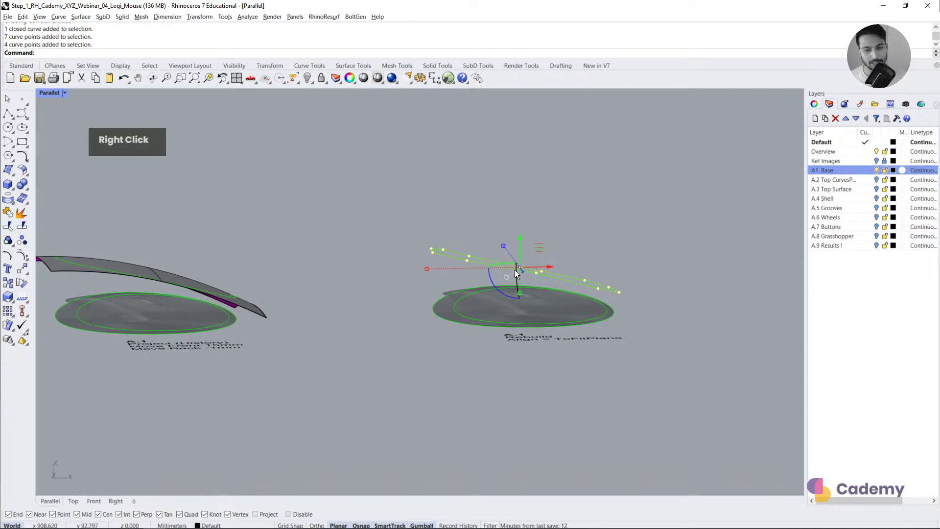
right_drag(529, 274, 483, 248)
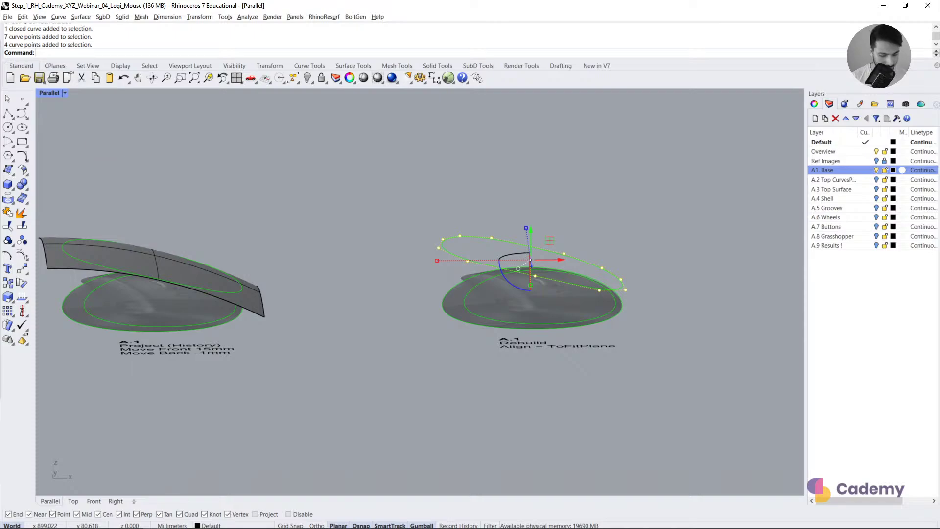
text(ali)
key(Return)
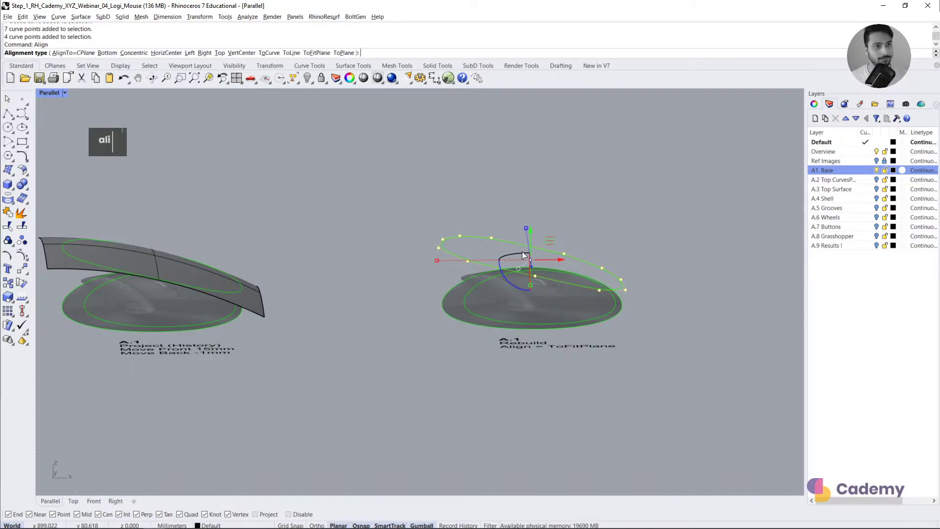
click(316, 52)
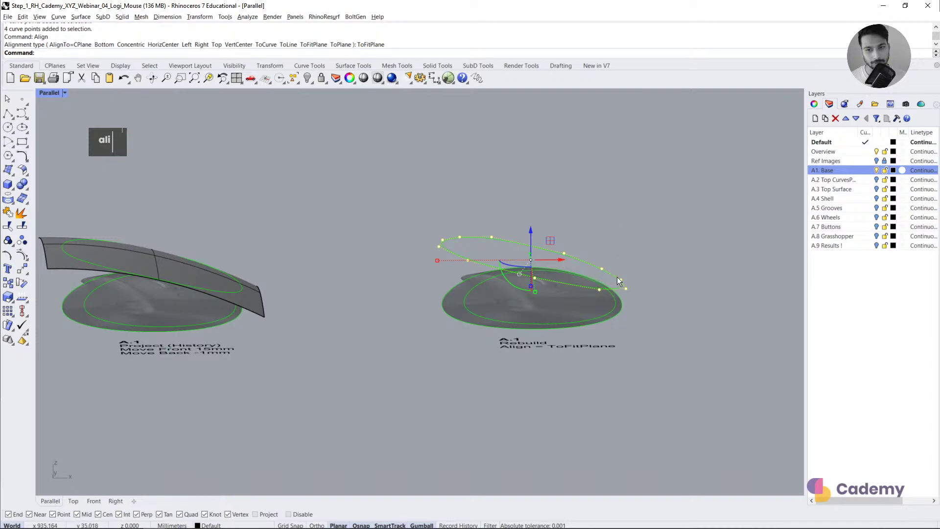
scroll(617, 277, up, 3)
key(ctrl+z)
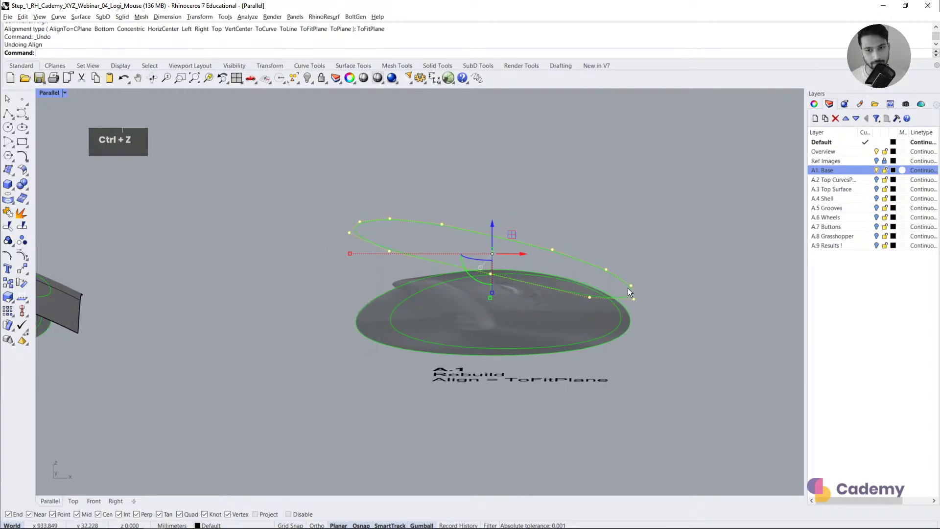
Step: Align the raised curve's control points with the ToFitPlane option and clear the selection
right_click(322, 167)
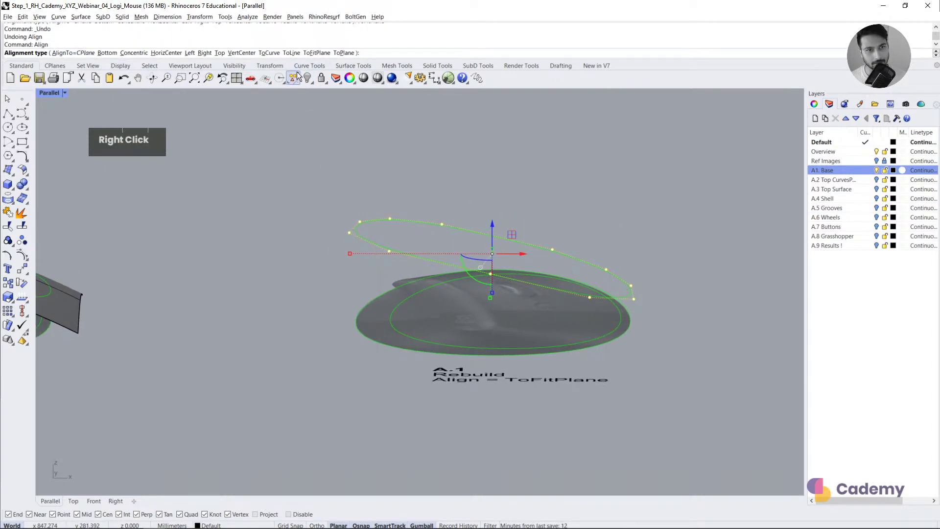
click(317, 53)
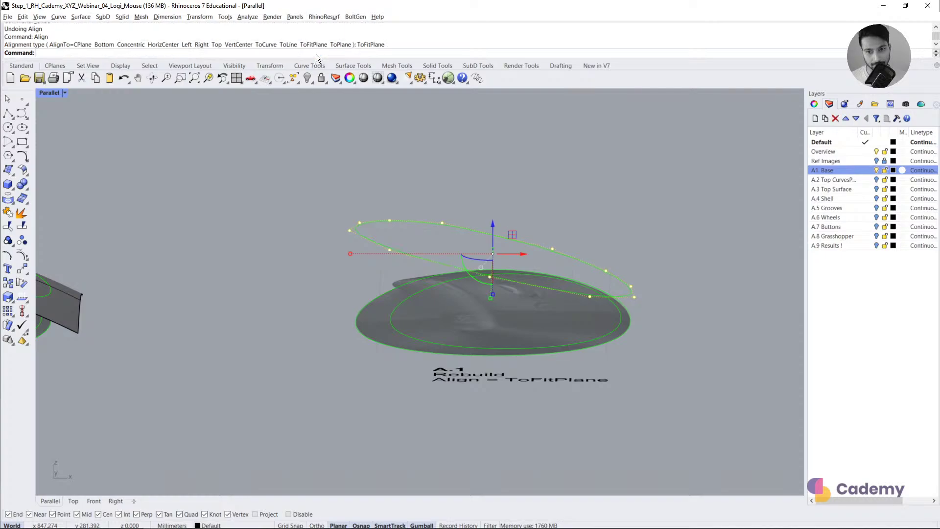
scroll(386, 304, down, 6)
click(548, 368)
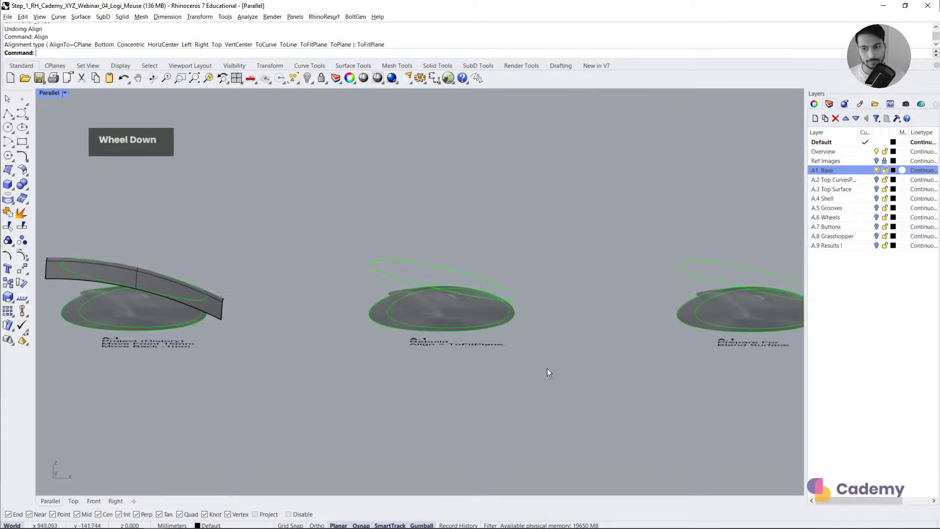
Step: Create a surface from the planar inner base curve in the Planar Surface stage and select the new surface
right_drag(548, 369, 585, 380)
shift+right_drag(585, 379, 385, 382)
right_drag(544, 313, 499, 353)
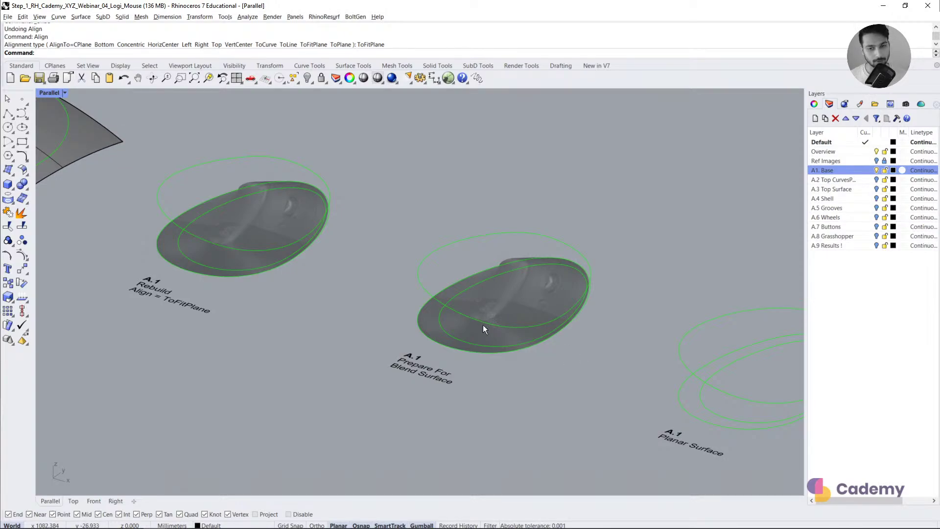
scroll(482, 325, down, 3)
scroll(490, 338, up, 3)
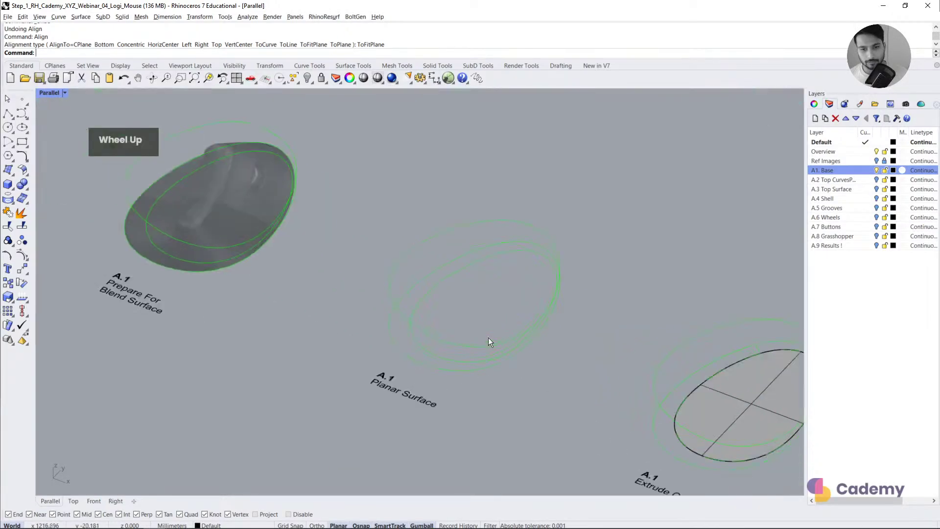
double_click(422, 323)
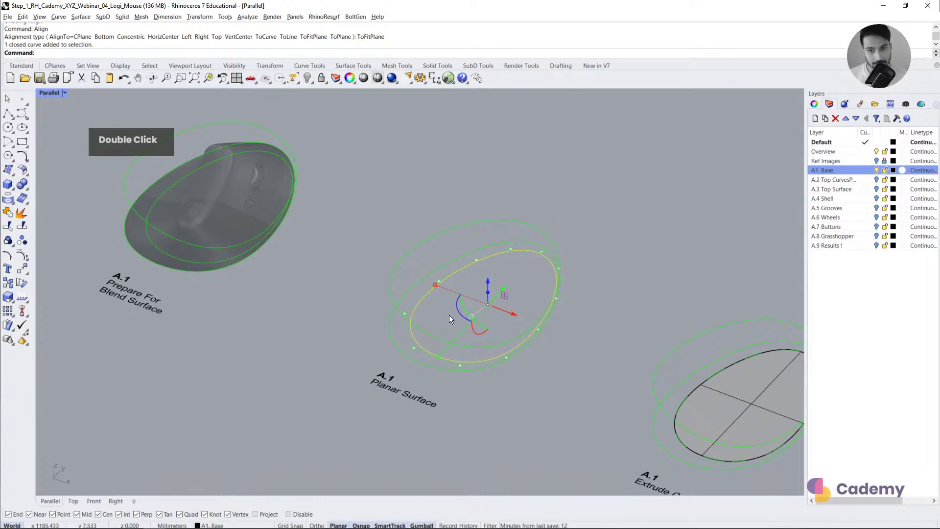
right_drag(513, 390, 458, 302)
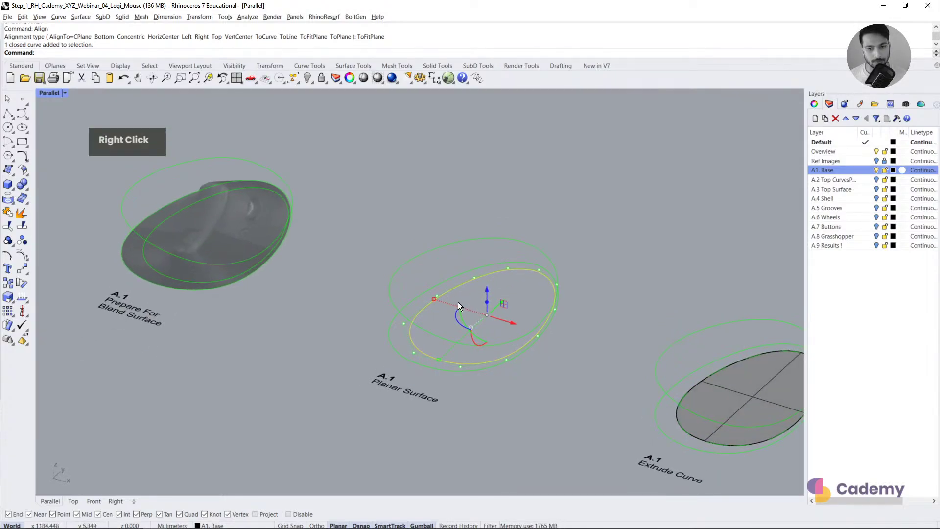
scroll(480, 272, up, 2)
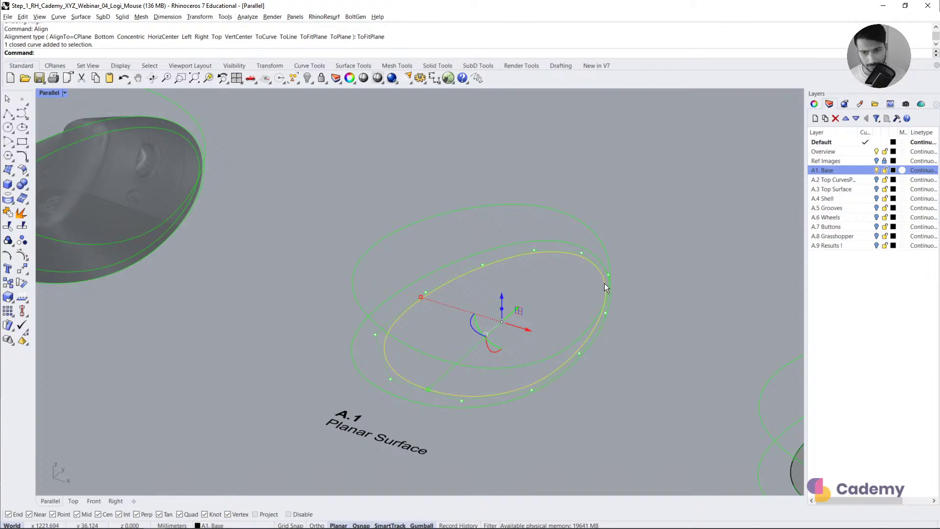
click(8, 170)
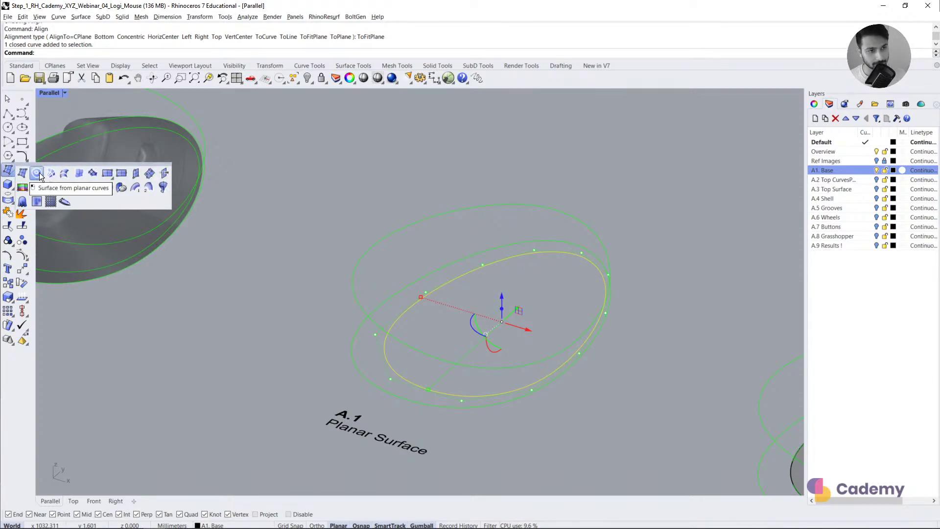
click(38, 174)
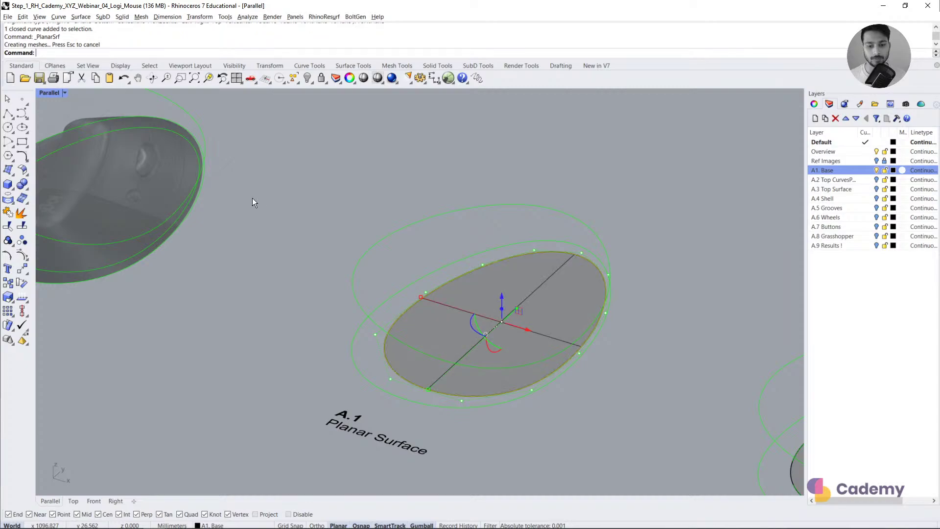
click(543, 313)
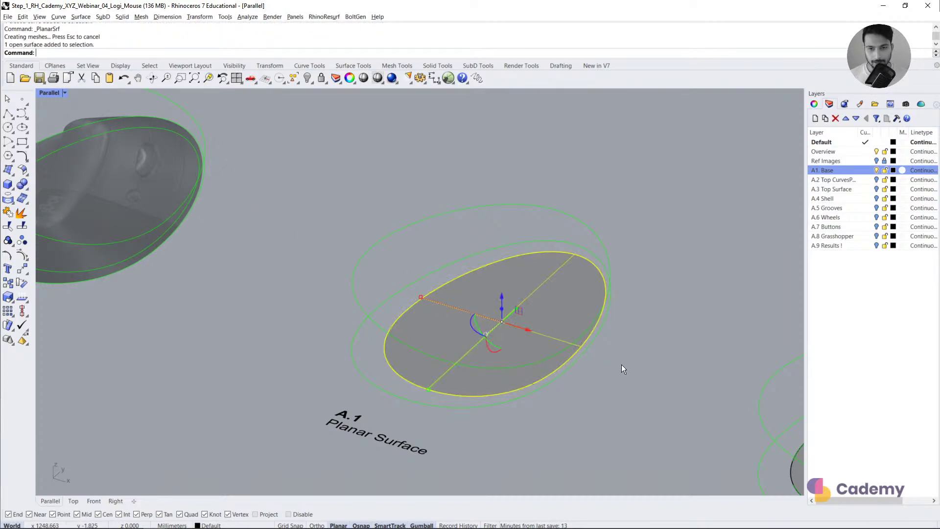
Step: Extrude the raised curve upward in Z in the Extrude Curve stage to form a wall
shift+right_drag(622, 364, 438, 294)
scroll(606, 360, down, 3)
shift+right_drag(606, 359, 562, 350)
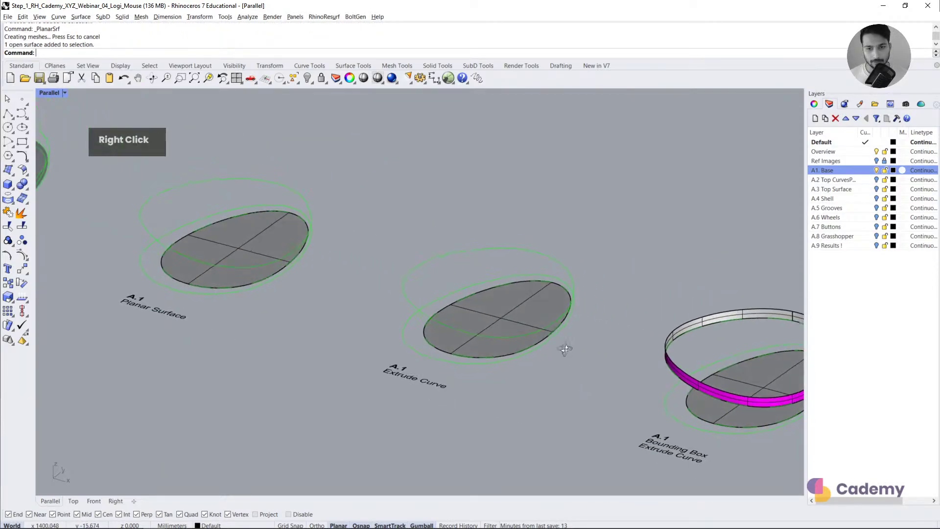
scroll(469, 254, up, 2)
click(459, 240)
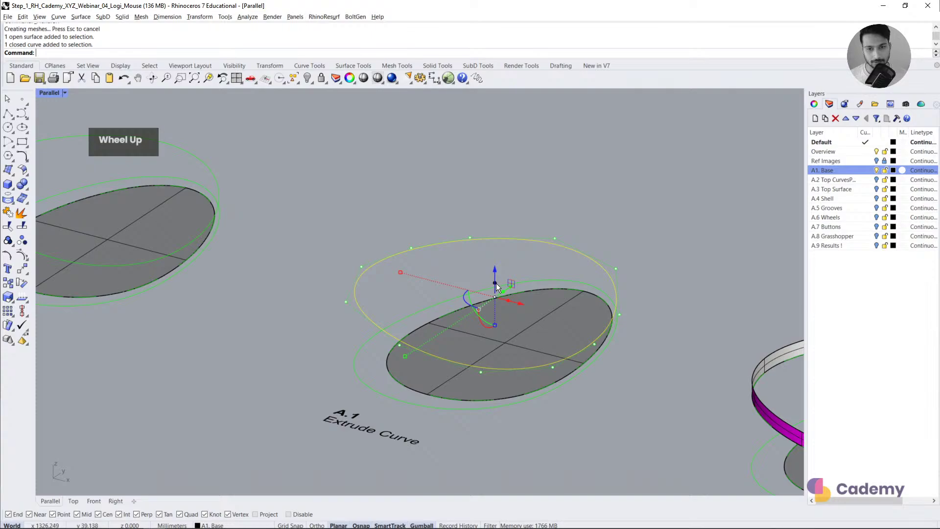
drag(495, 284, 495, 248)
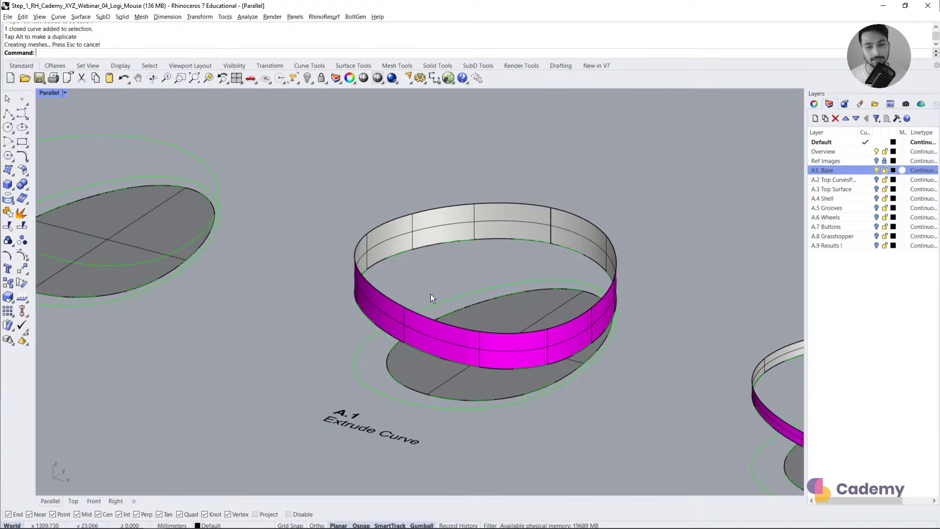
Step: Try a BlendSrf with Curvature continuity between the wall's lower edge and the planar surface's edge in the Bounding Box stage, inspect it, and cancel
scroll(323, 277, down, 4)
shift+right_drag(546, 341, 371, 274)
mouse_move(499, 329)
right_down()
mouse_move(534, 338)
mouse_move(491, 341)
right_up()
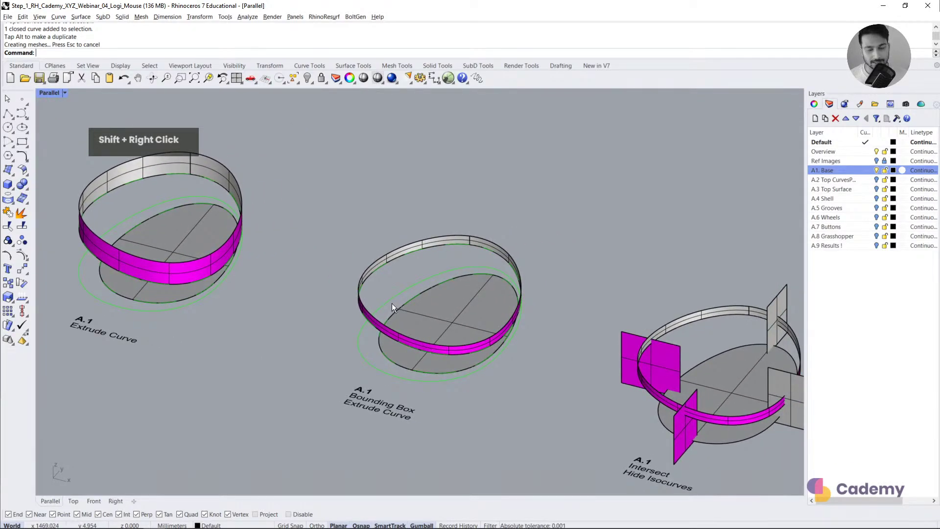
right_drag(392, 303, 395, 307)
scroll(398, 305, up, 2)
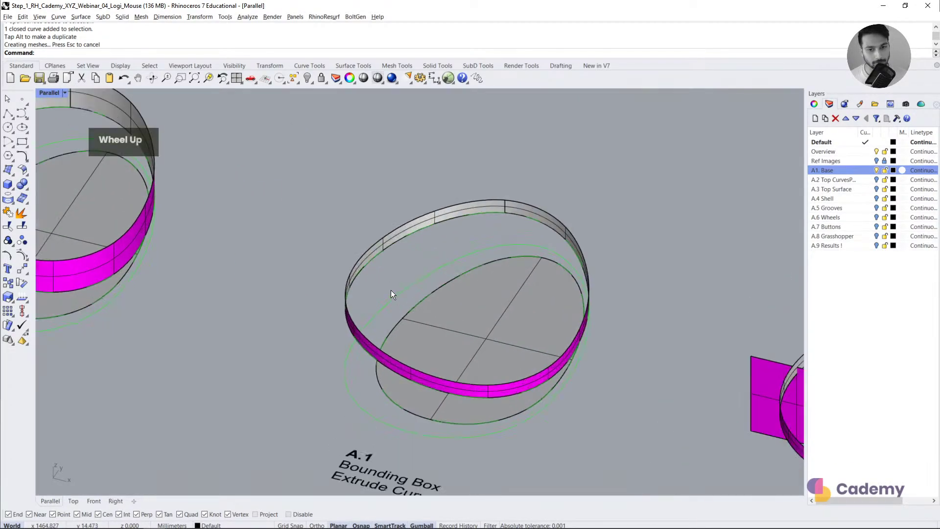
text(blends)
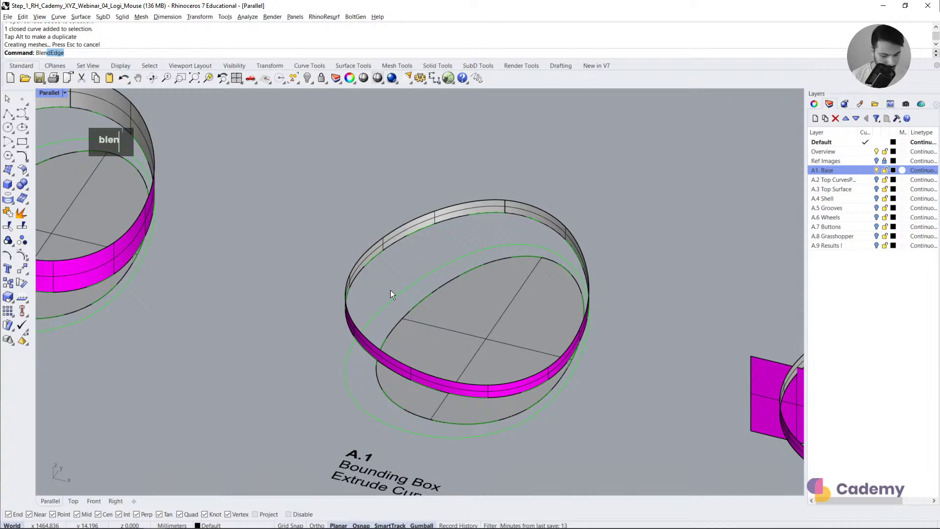
key(Return)
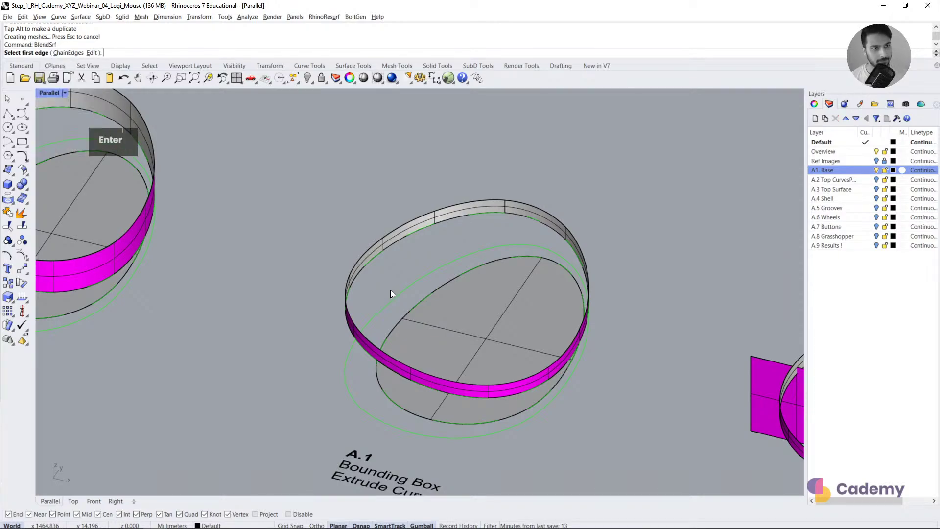
click(374, 257)
click(410, 321)
right_click(403, 331)
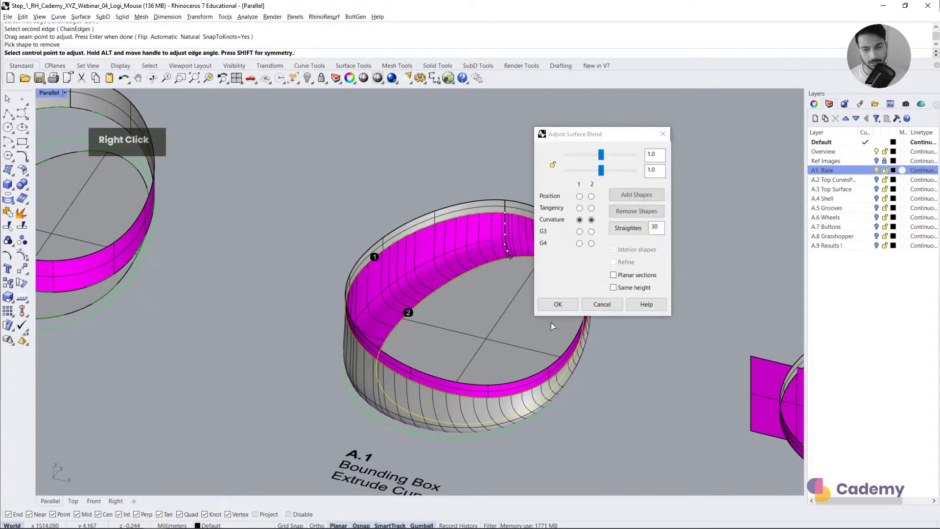
right_drag(422, 339, 338, 234)
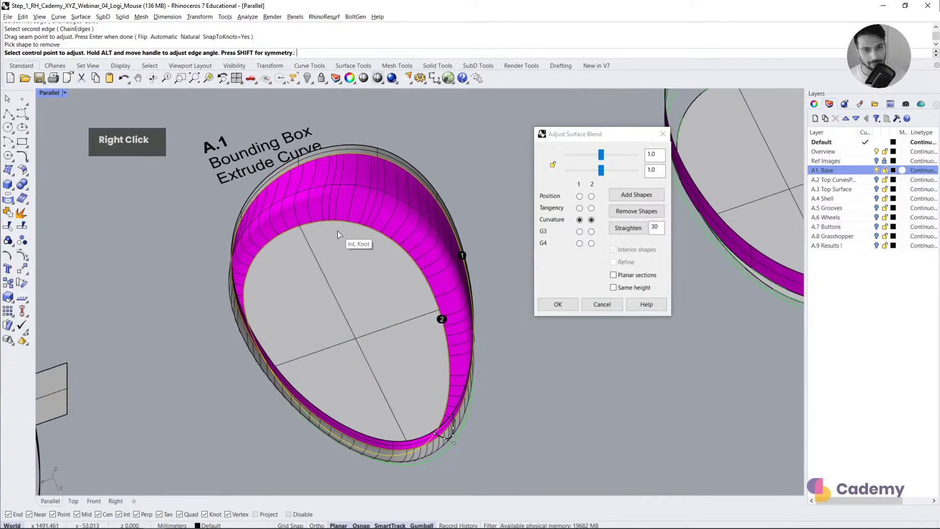
right_drag(297, 204, 392, 363)
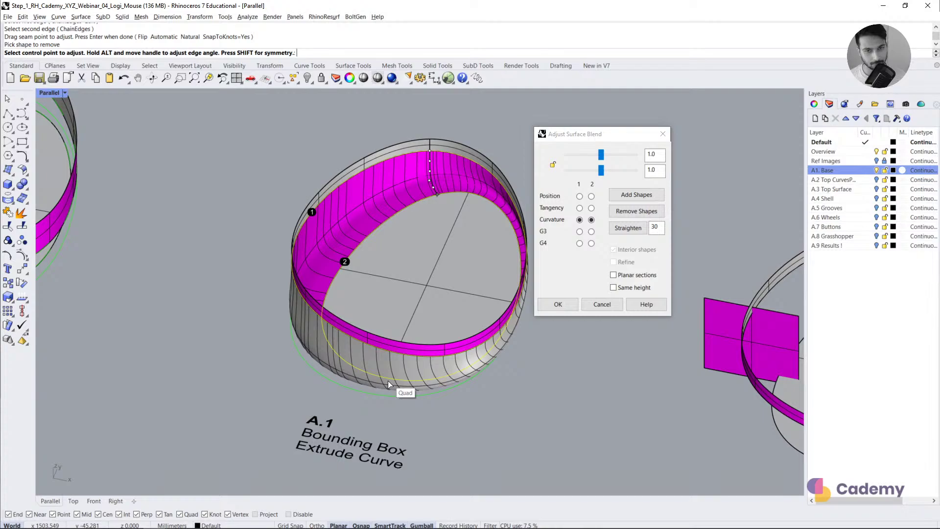
click(602, 304)
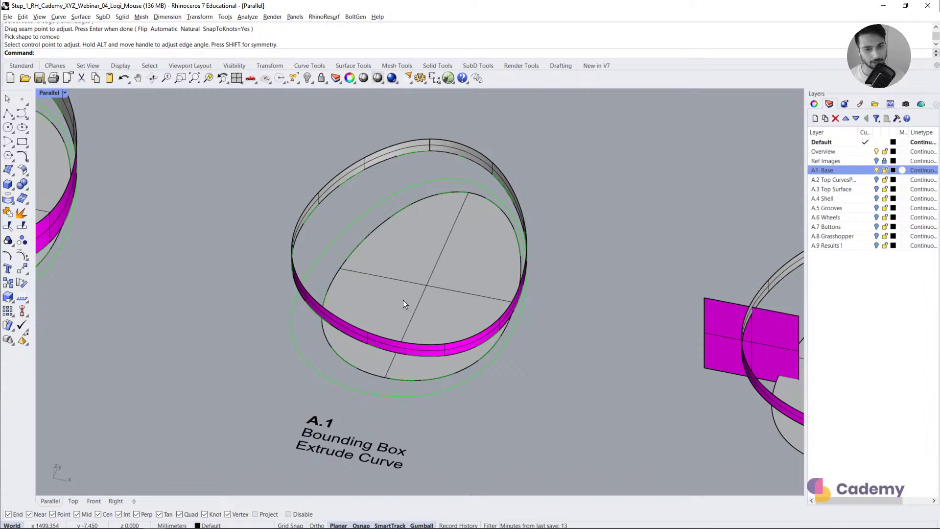
Step: Create a world-aligned bounding box around the outer curve in the Bounding Box stage, working in the Top view, and select the resulting rectangle
scroll(405, 306, down, 3)
right_drag(433, 310, 485, 353)
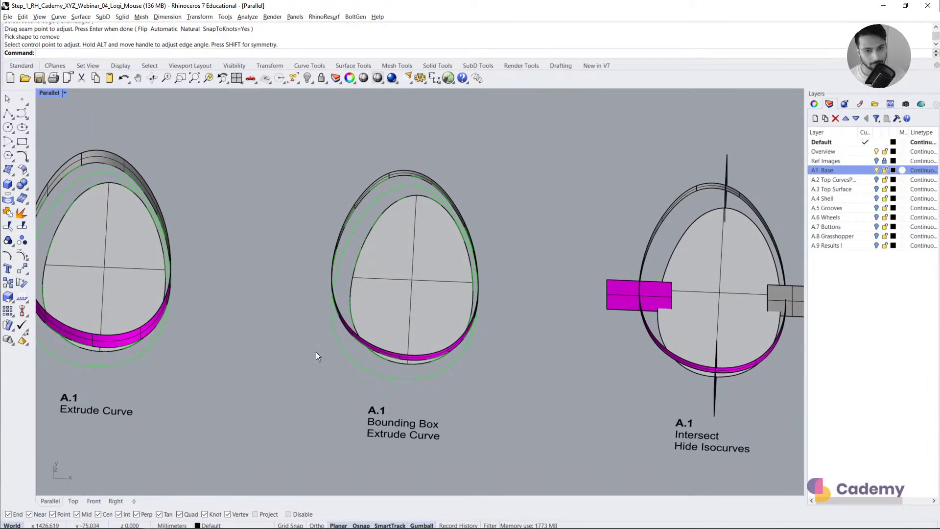
click(69, 500)
click(50, 500)
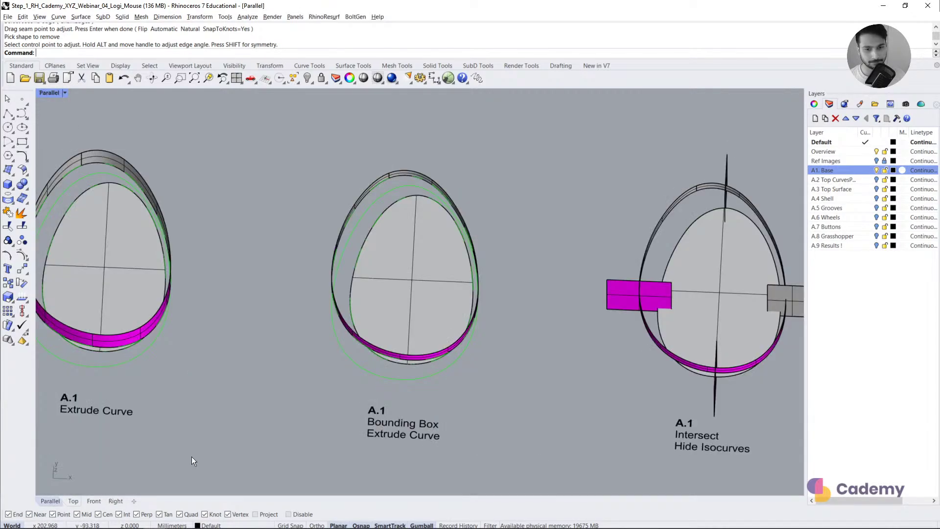
click(396, 380)
click(73, 500)
scroll(405, 237, down, 3)
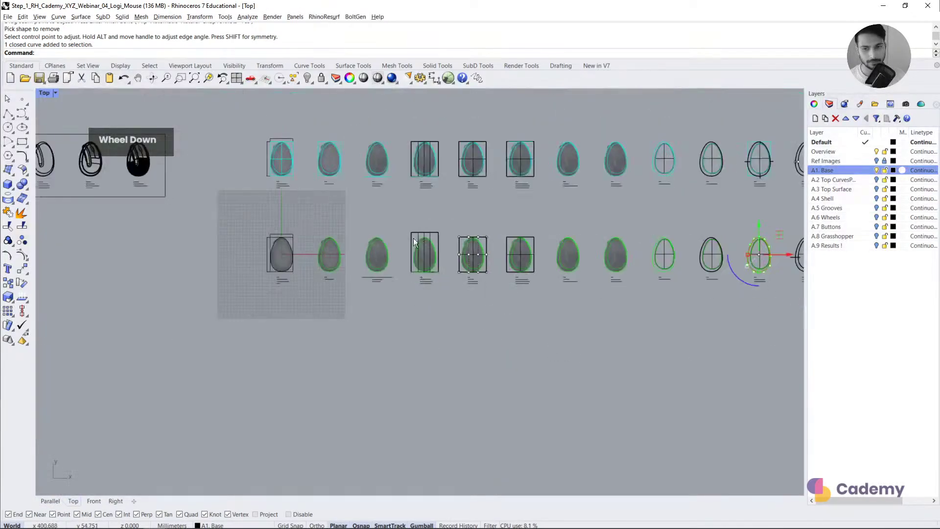
right_drag(499, 260, 522, 280)
scroll(542, 336, up, 4)
scroll(543, 335, up, 2)
scroll(459, 302, up, 3)
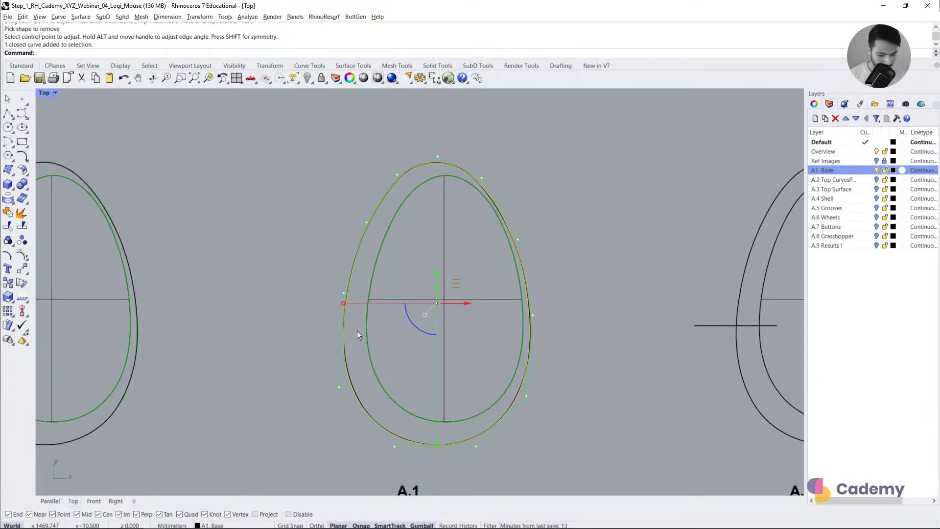
text(bound)
key(Return)
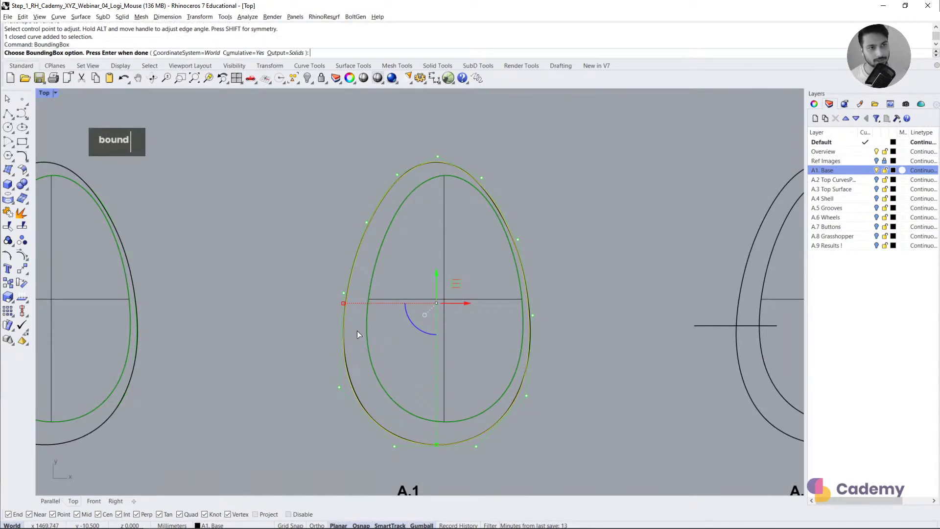
key(Return)
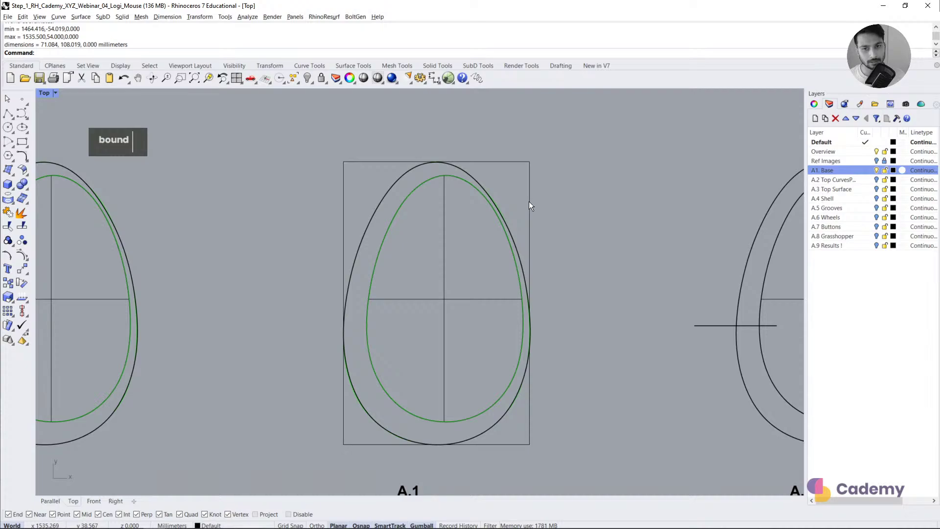
click(529, 201)
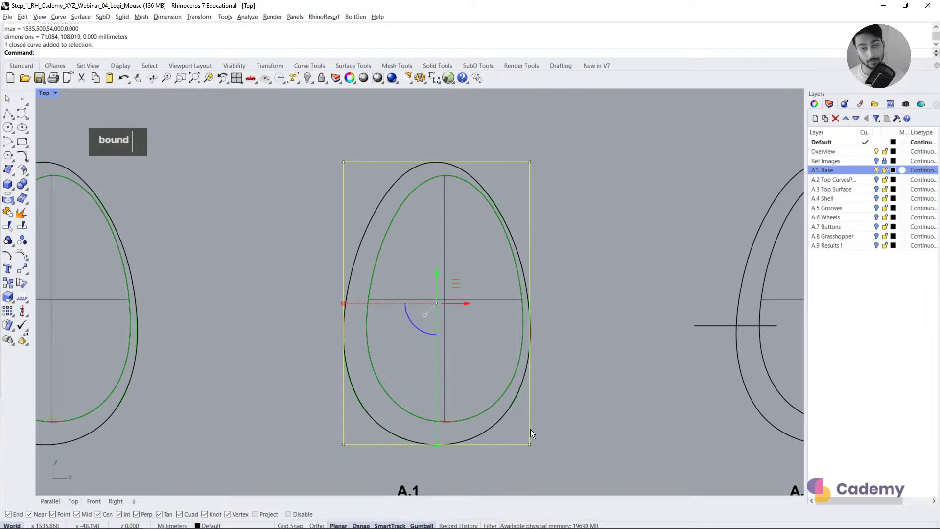
Step: Draw two short horizontal lines running inward from the outer curve's left and right quad points, crossing the inner curve
click(8, 114)
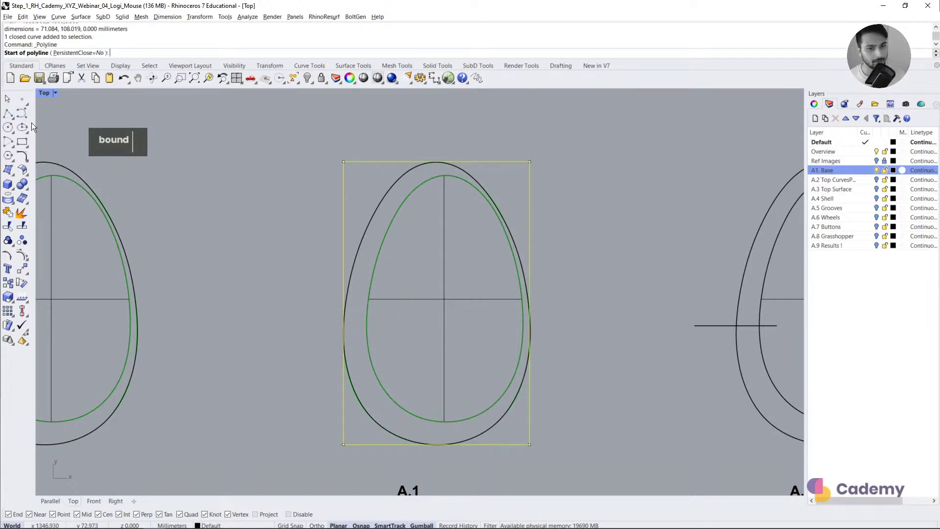
click(344, 336)
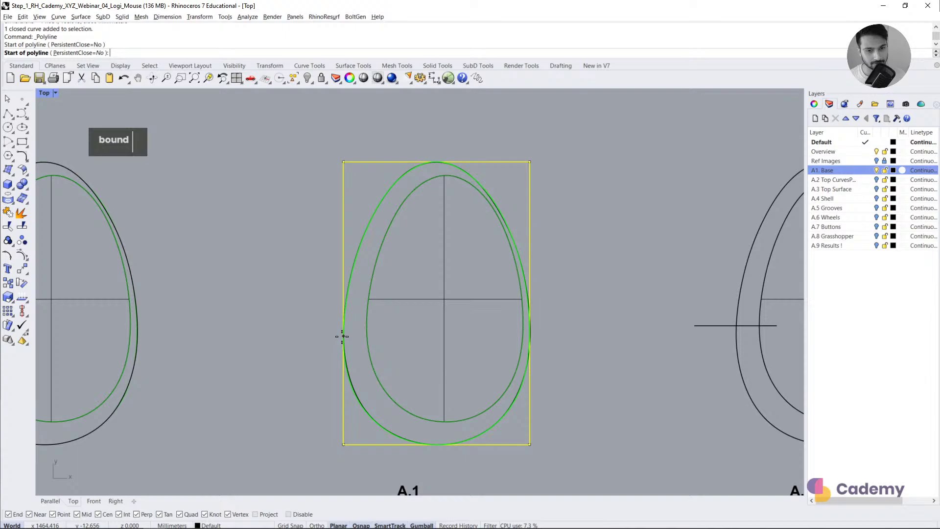
shift+right_click(395, 338)
right_click(485, 351)
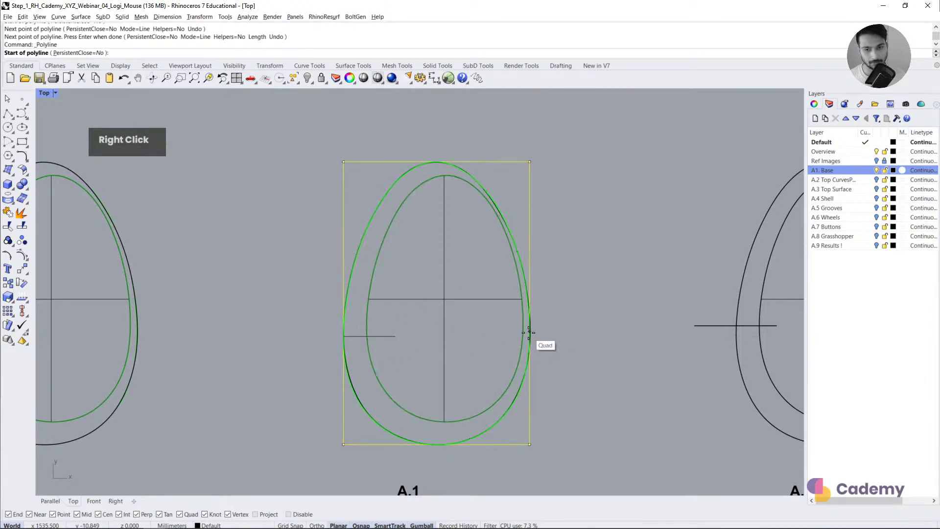
click(529, 332)
shift+click(491, 351)
right_click(491, 349)
Step: Draw two short vertical lines running inward from the outer curve's upper and lower quad points, crossing the inner curve
right_click(436, 169)
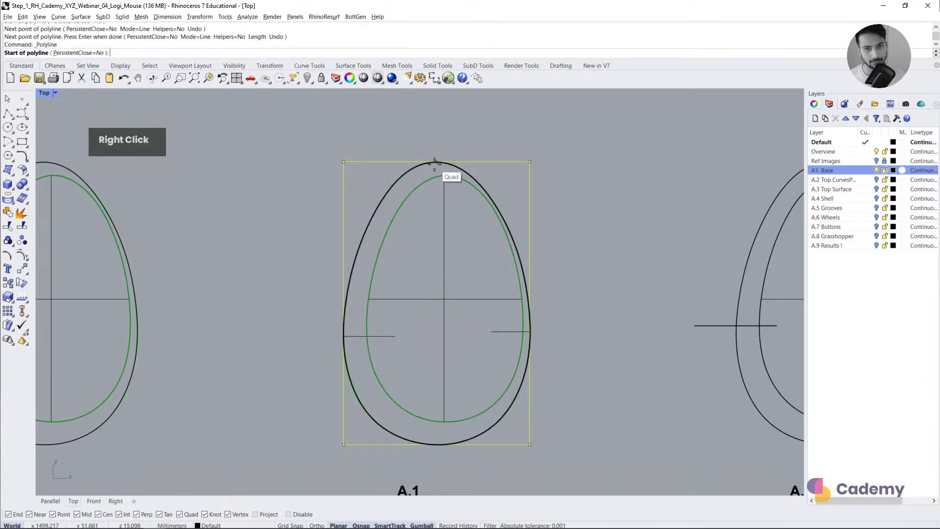
click(436, 162)
shift+click(421, 241)
right_click(421, 431)
right_click(438, 440)
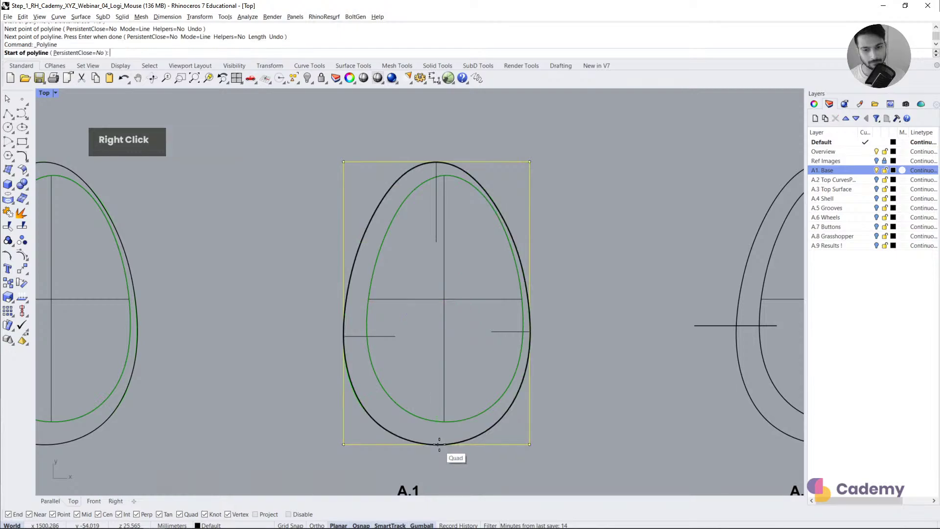
click(437, 444)
shift+click(462, 404)
right_click(463, 404)
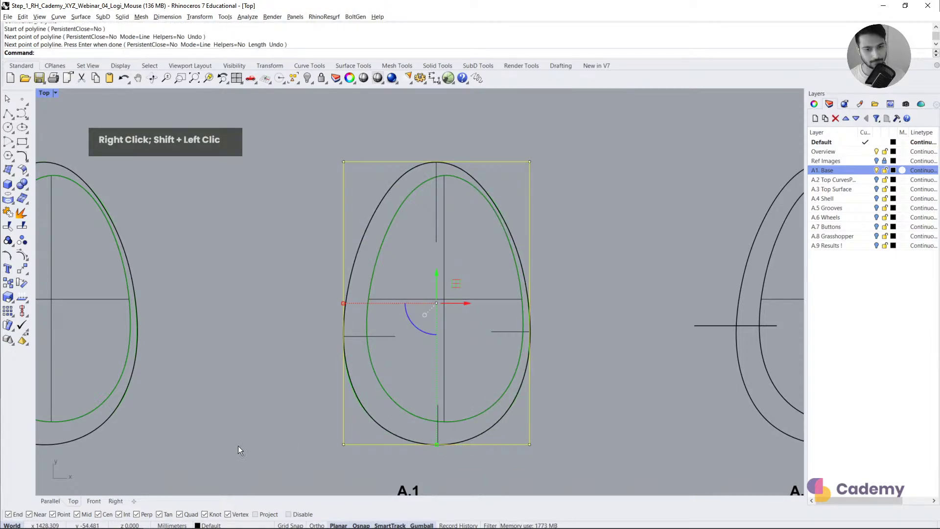
Step: Select the four short lines and extrude them upward in Z into vertical planes in the Parallel view
shift+click(368, 338)
shift+click(438, 412)
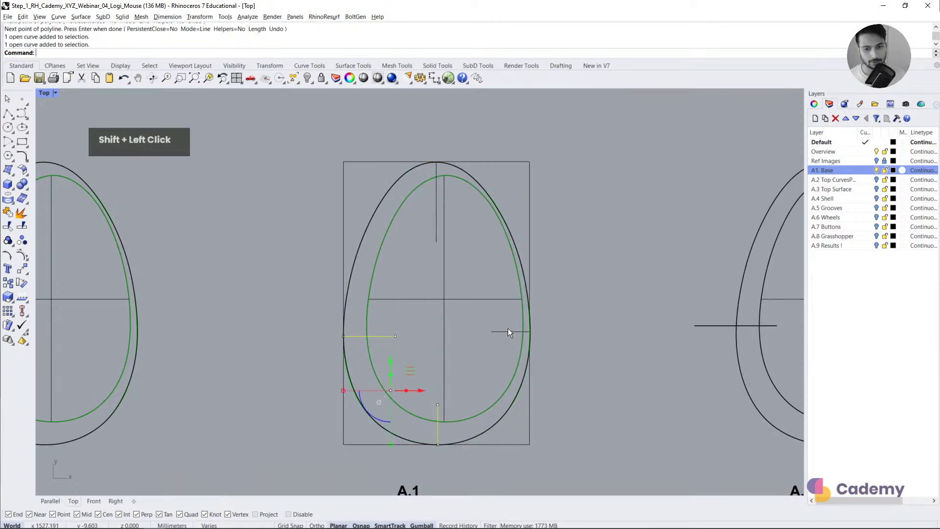
shift+click(507, 330)
shift+click(436, 221)
click(50, 500)
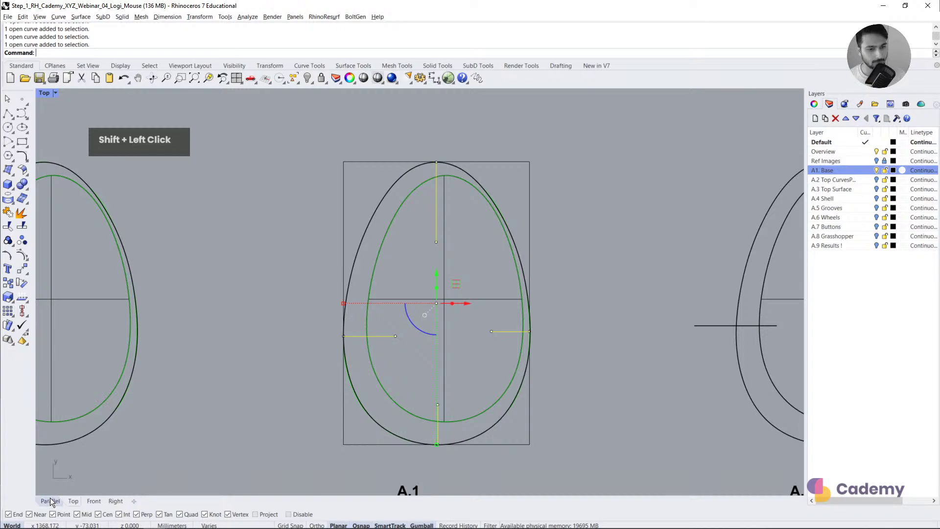
right_drag(394, 368, 362, 332)
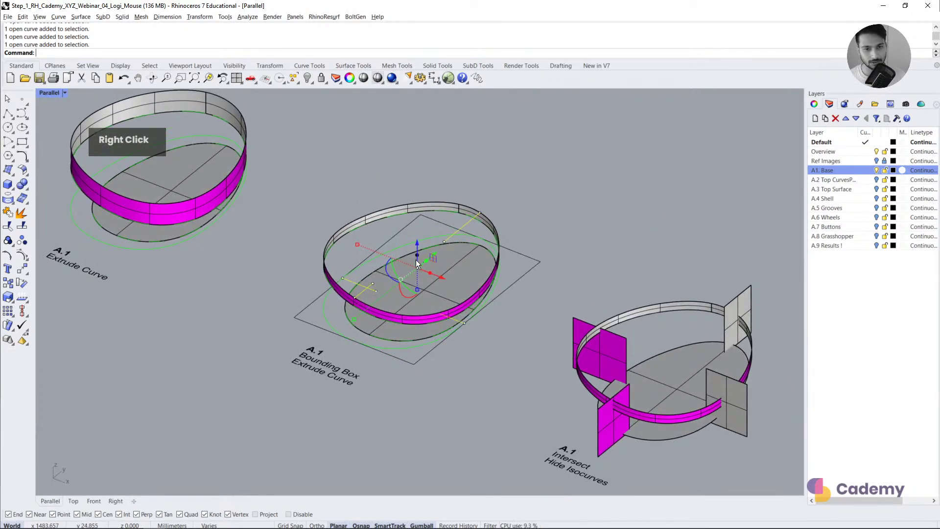
drag(417, 255, 420, 163)
Step: Lower the four vertical planes one by one in Z so that they cut through both the wall and the planar base
right_drag(539, 241, 361, 247)
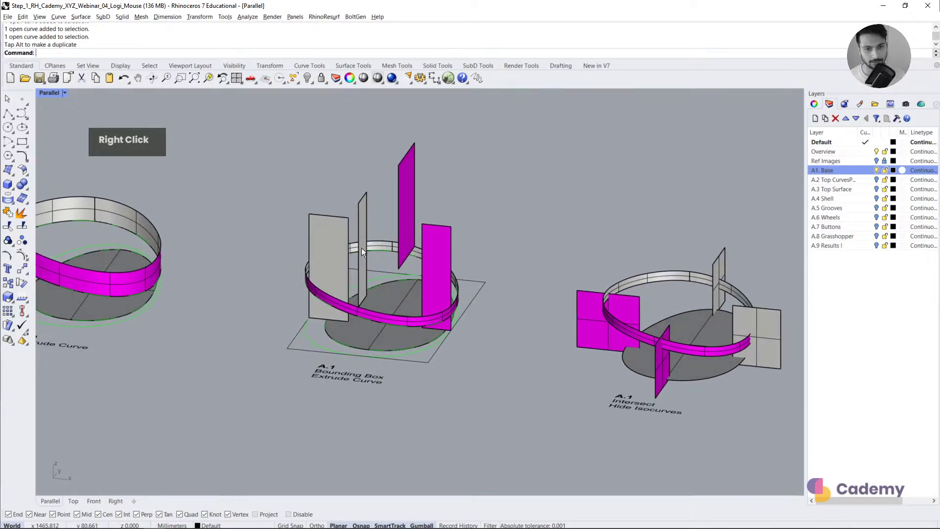
click(361, 248)
drag(362, 227, 360, 292)
click(483, 379)
right_drag(483, 379, 427, 278)
click(427, 277)
drag(411, 240, 410, 267)
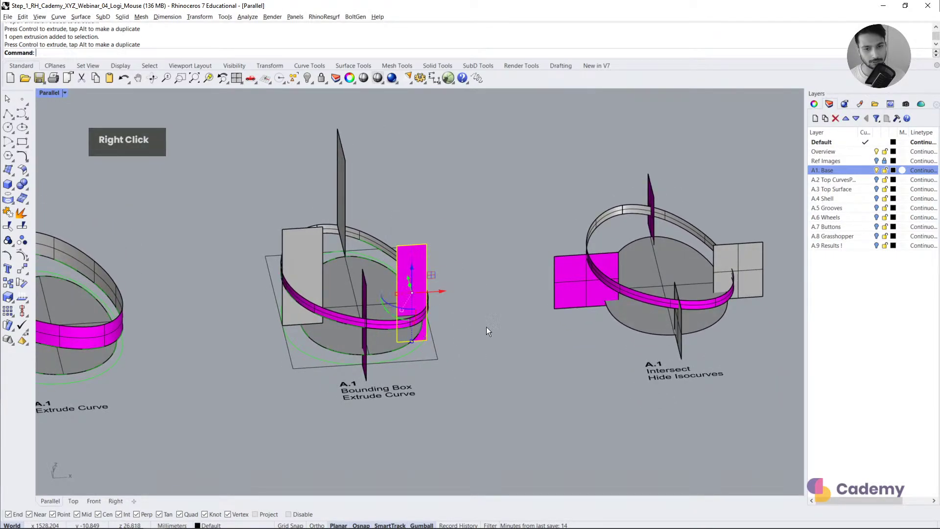
click(486, 327)
click(304, 251)
drag(303, 252, 304, 278)
click(280, 256)
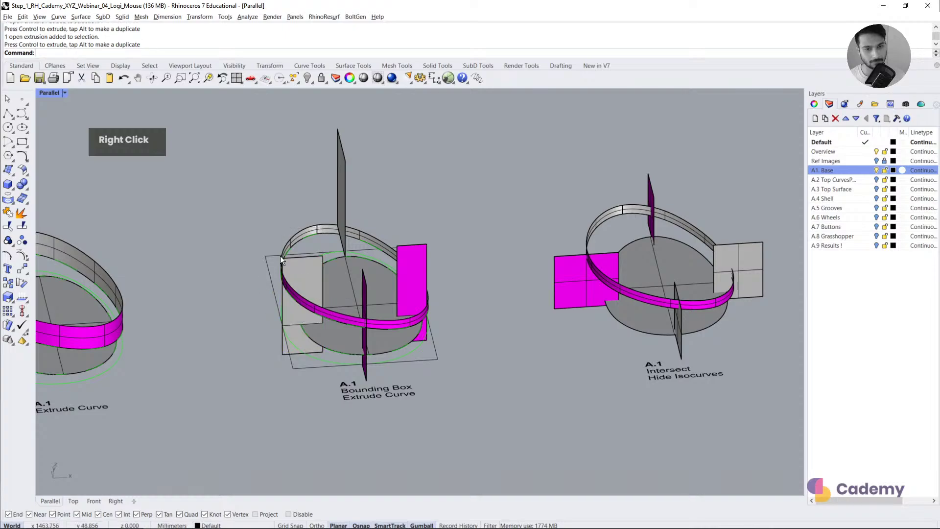
click(339, 196)
drag(339, 195, 339, 205)
click(373, 202)
Step: Shift each of the four vertical planes slightly outward in X or Y so that it extends past the wall
right_drag(373, 202, 376, 237)
right_drag(450, 245, 430, 290)
click(380, 287)
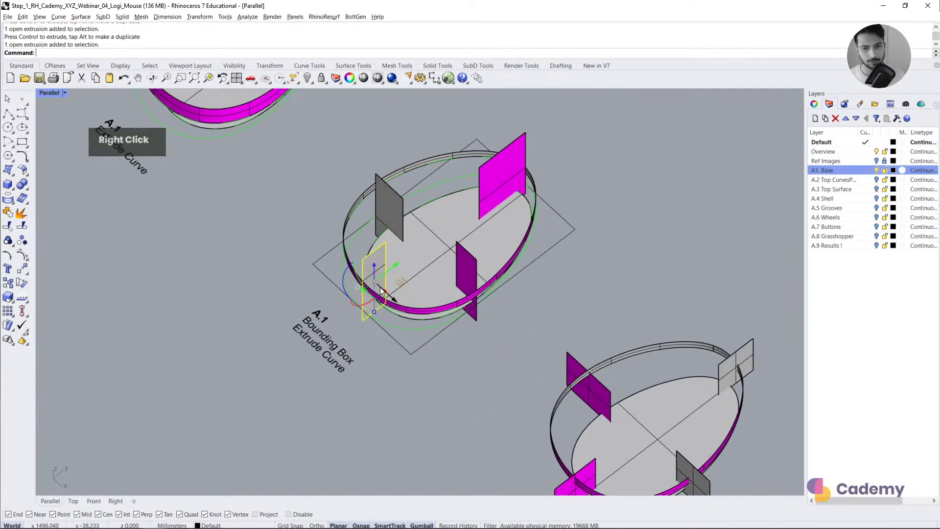
drag(394, 263, 394, 265)
click(501, 175)
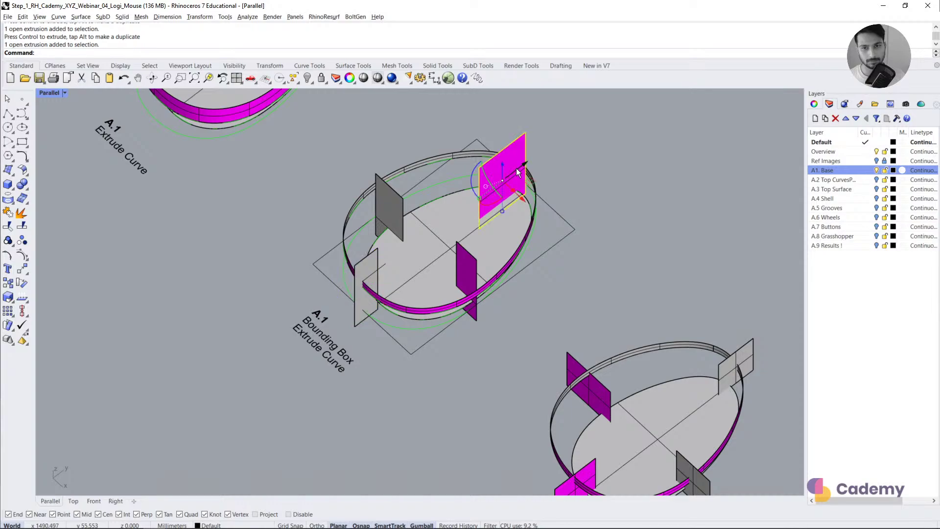
drag(516, 169, 524, 167)
click(466, 284)
drag(484, 297, 492, 304)
click(390, 220)
drag(395, 223, 392, 219)
click(290, 228)
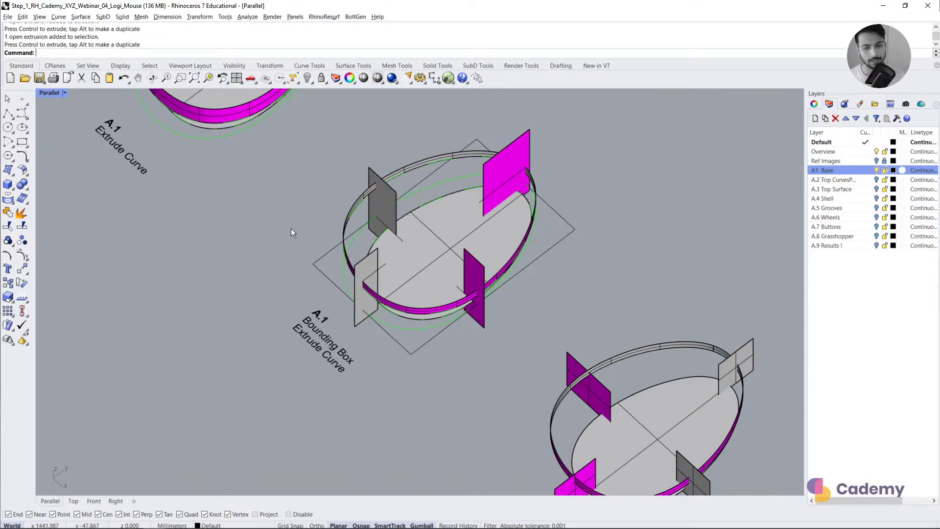
Step: Select one vertical plane together with the wall and the planar base to examine where they cross
right_drag(291, 228, 443, 258)
scroll(357, 243, up, 5)
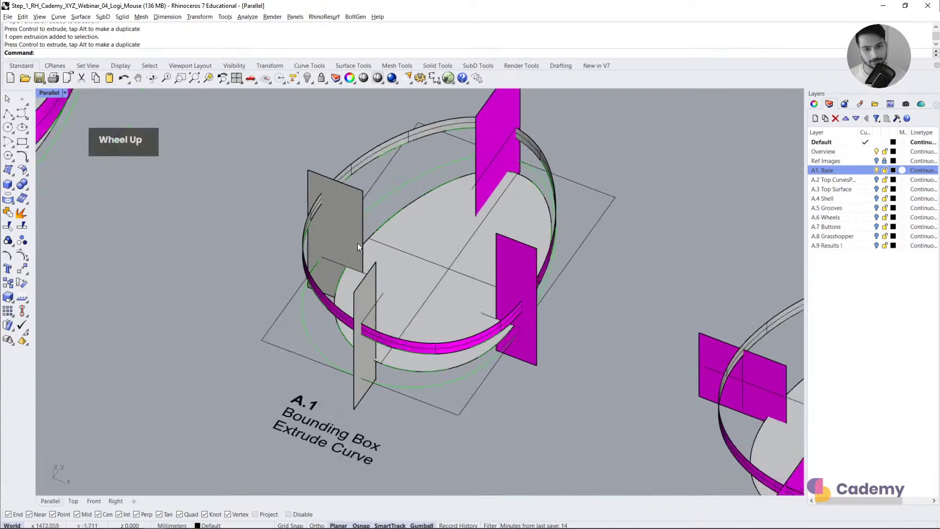
shift+click(310, 195)
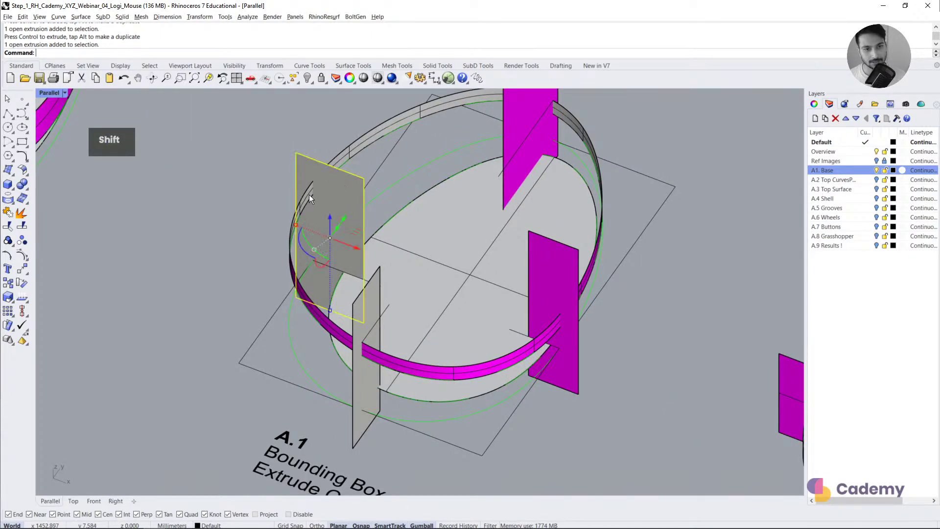
shift+click(309, 193)
shift+click(404, 273)
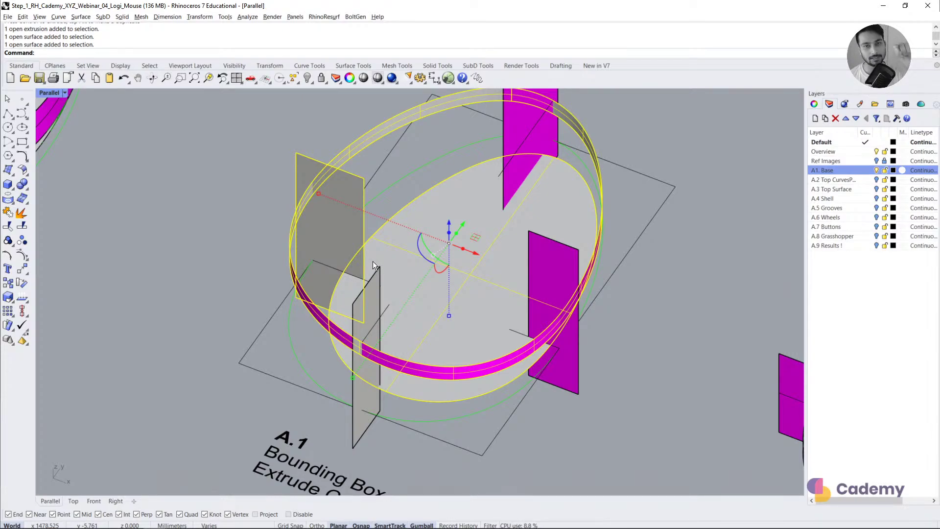
Step: Intersect the wall, the planar base and the four vertical planes in the Intersect stage to create the crossing curves
scroll(281, 193, down, 5)
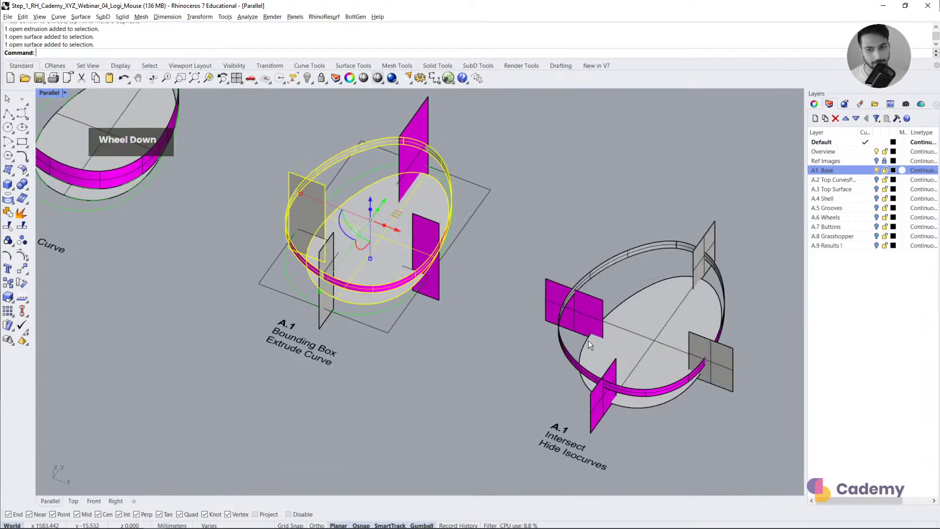
shift+right_drag(588, 340, 511, 334)
scroll(490, 303, up, 5)
mouse_move(483, 295)
right_down()
mouse_move(507, 303)
mouse_move(468, 288)
right_up()
shift+right_drag(525, 384, 489, 403)
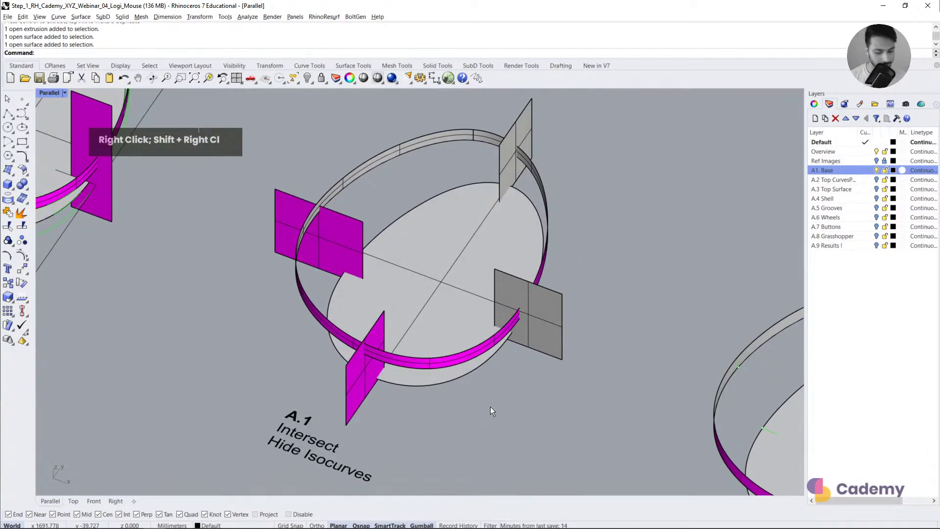
text(inter)
key(Return)
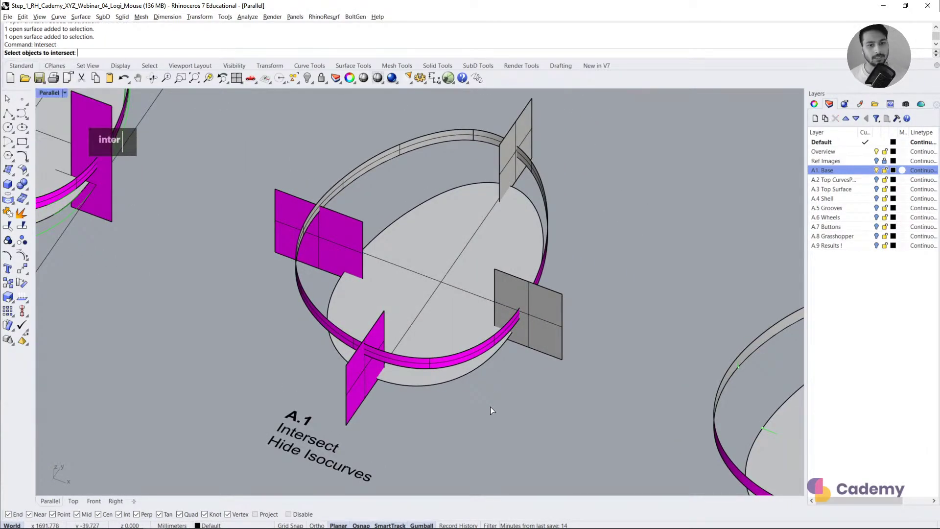
click(446, 258)
click(361, 245)
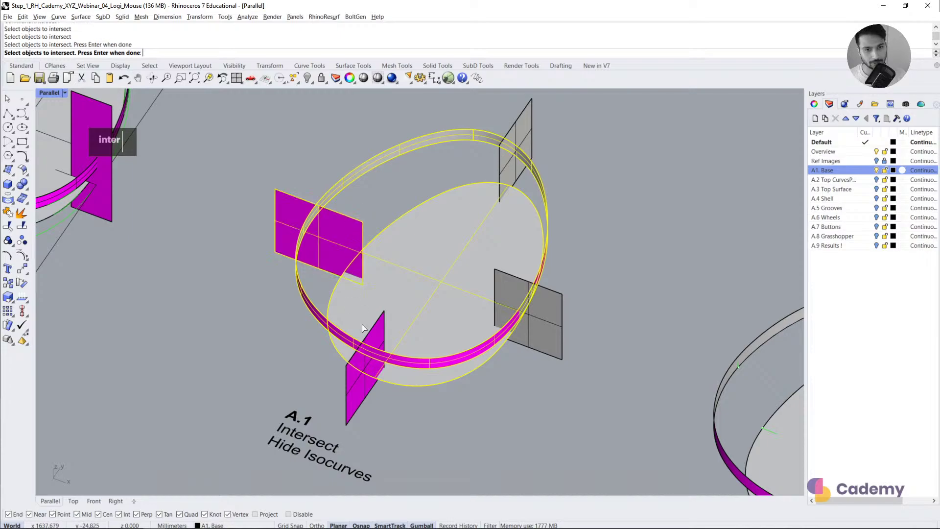
click(370, 383)
click(555, 327)
click(516, 163)
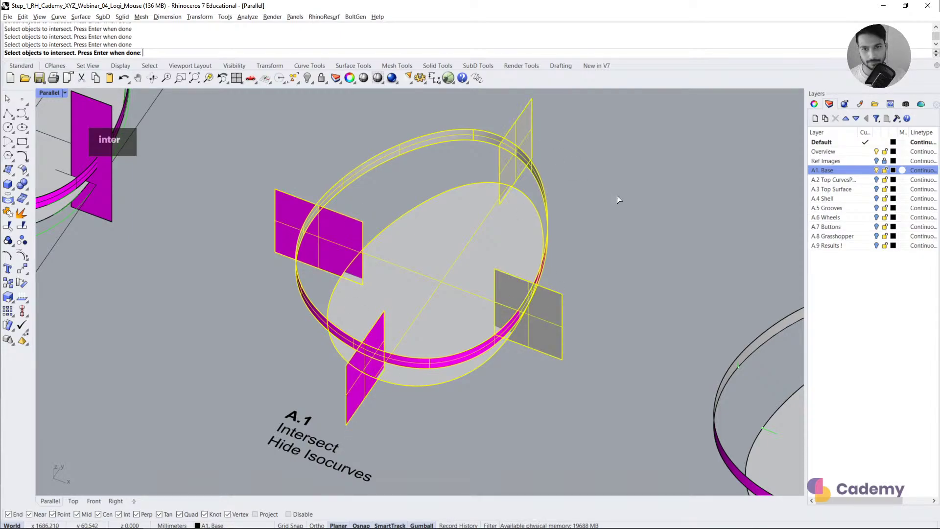
right_click(615, 204)
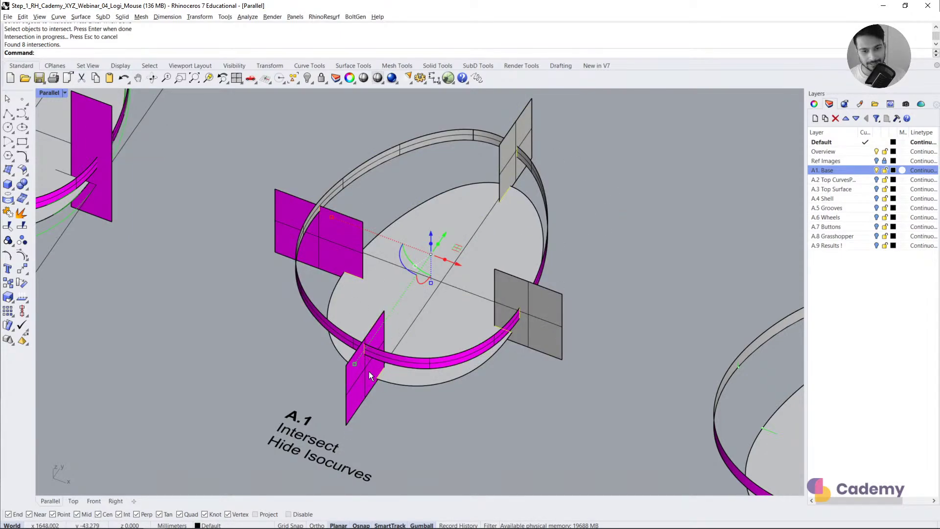
Step: Delete the four vertical planes in the Intersect stage, keeping the intersection curves on the wall and base
scroll(368, 371, up, 5)
scroll(363, 330, down, 5)
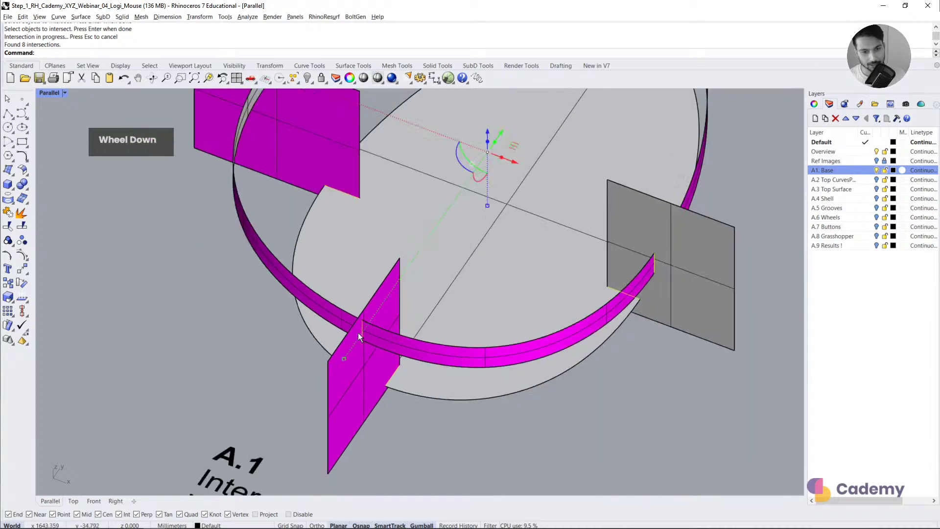
double_click(352, 384)
key(Delete)
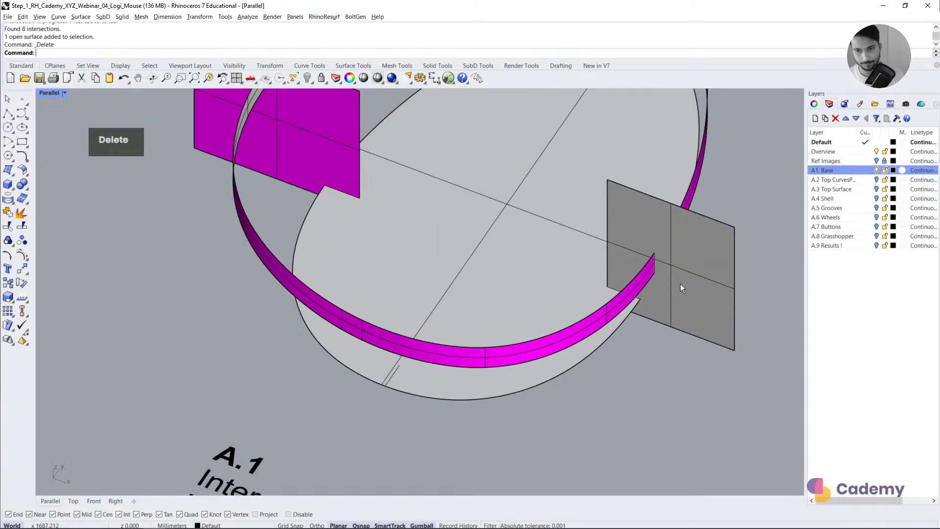
click(680, 284)
key(Delete)
scroll(627, 374, down, 3)
click(423, 210)
key(Delete)
click(622, 133)
key(Delete)
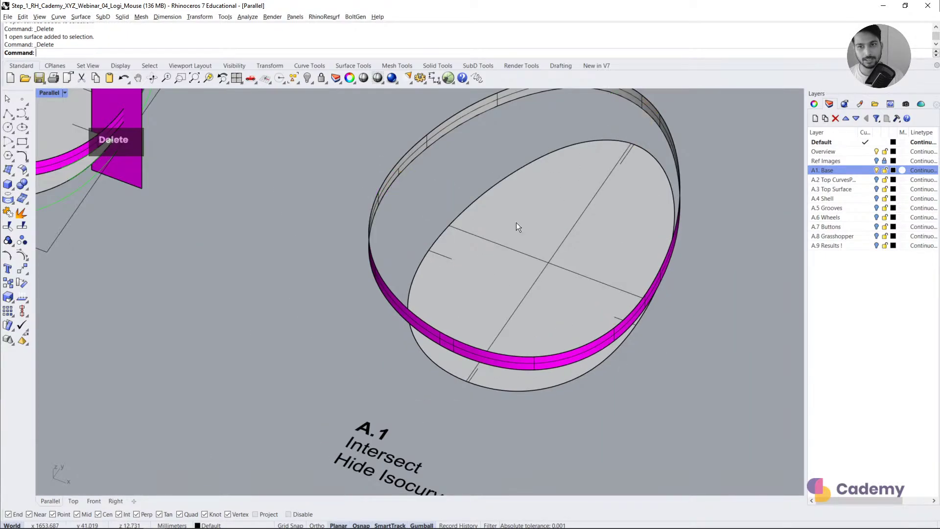
Step: Select the planar base and the wall, examine the surface isocurve setting in their object properties, and clear the selection
scroll(516, 223, down, 3)
right_drag(524, 222, 567, 217)
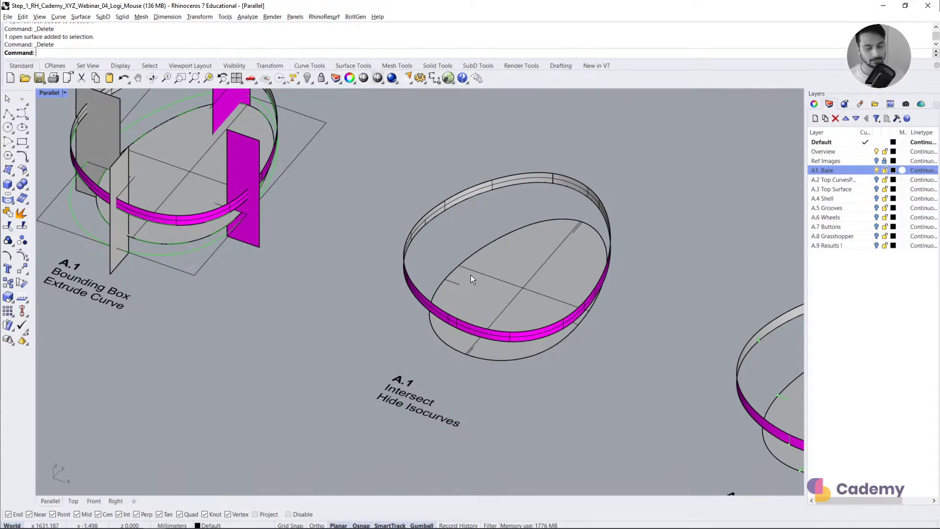
click(510, 275)
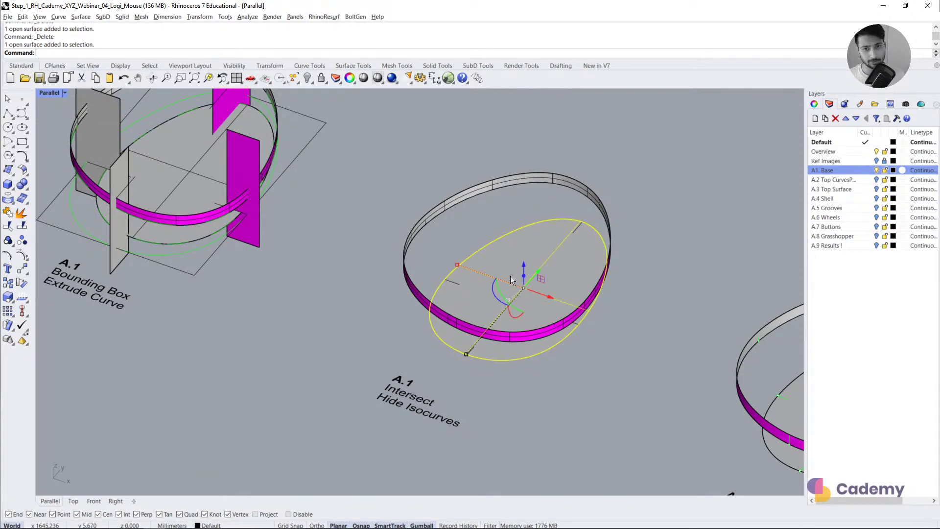
shift+click(491, 179)
click(814, 104)
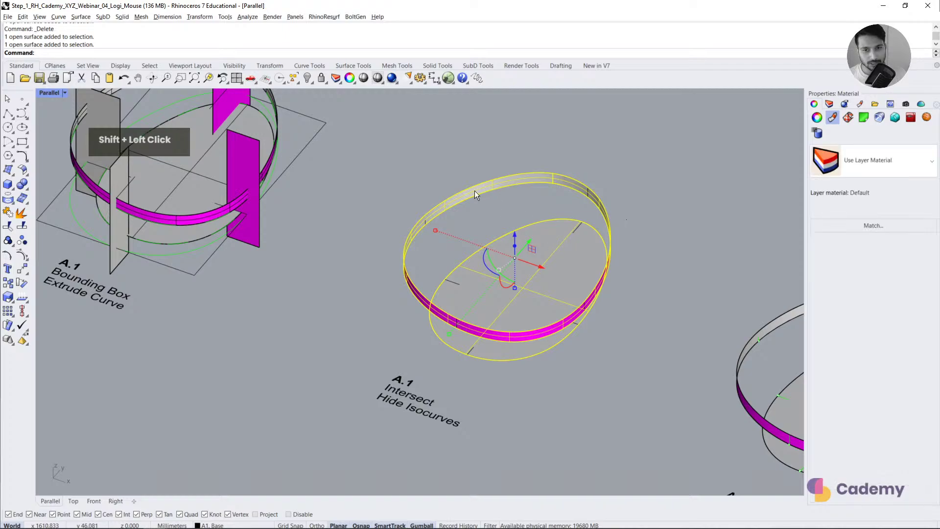
click(816, 116)
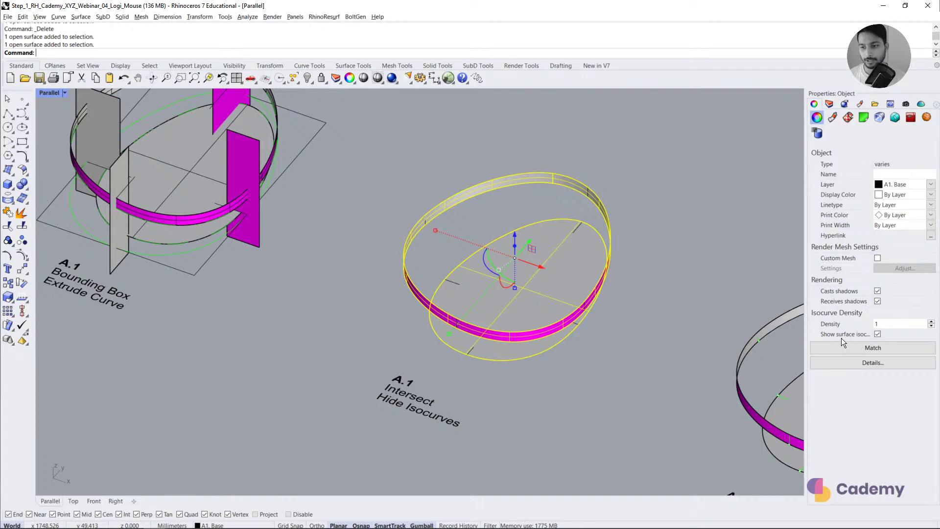
click(680, 309)
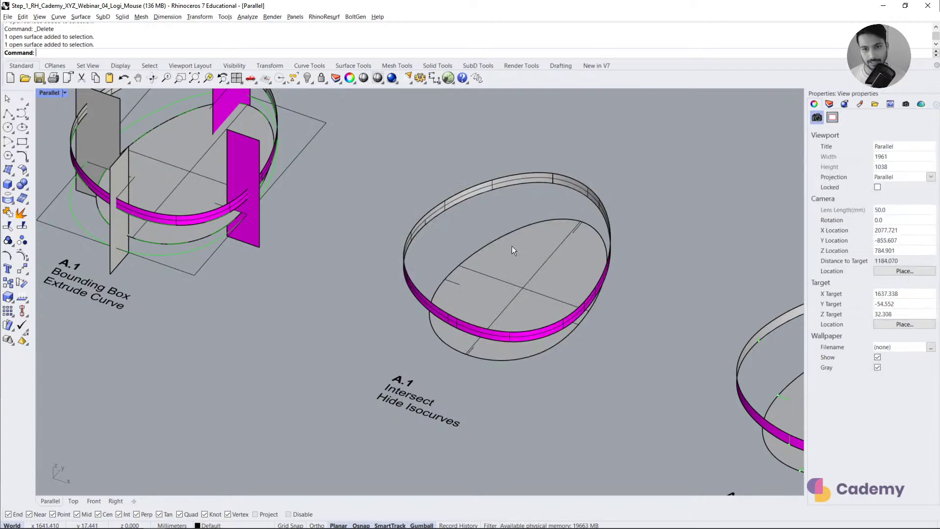
Step: Hide the surface isocurves on the ring and base surfaces of the A.1 Intersect model
drag(369, 140, 690, 410)
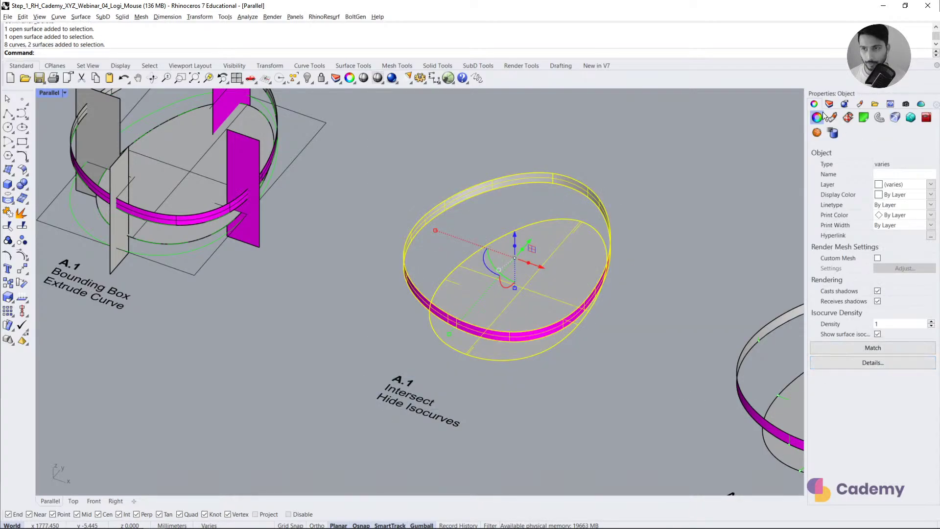
click(877, 334)
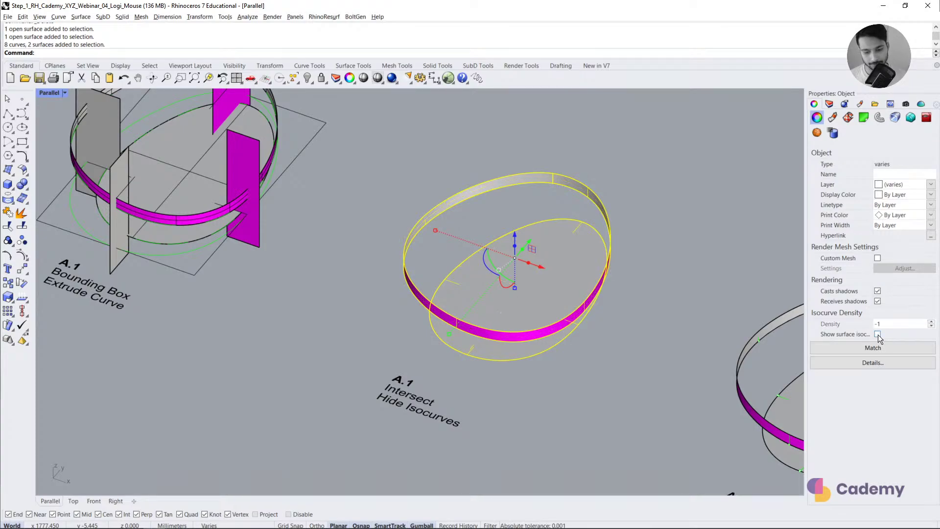
click(597, 320)
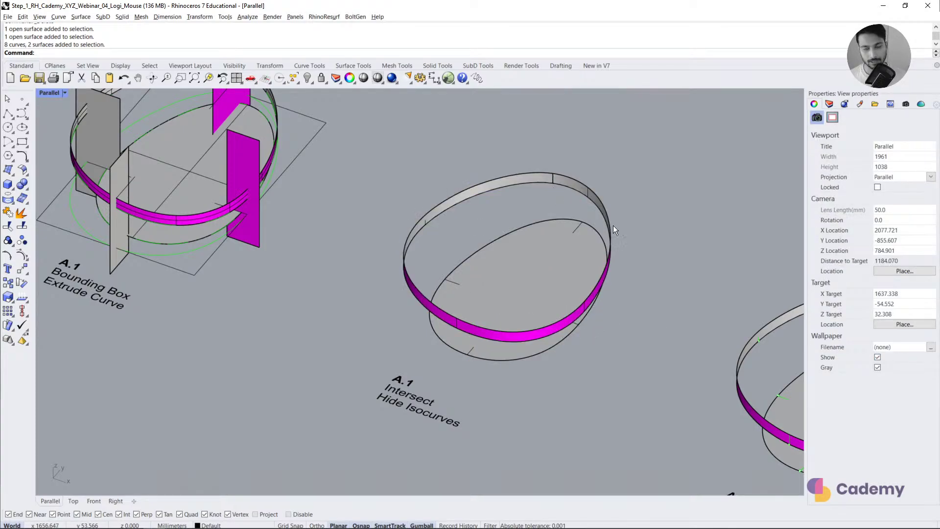
Step: Start a BlendSrf between the ring's lower edge and the base surface's outer edge on the A.1 Blend Surface model
right_drag(613, 225, 548, 242)
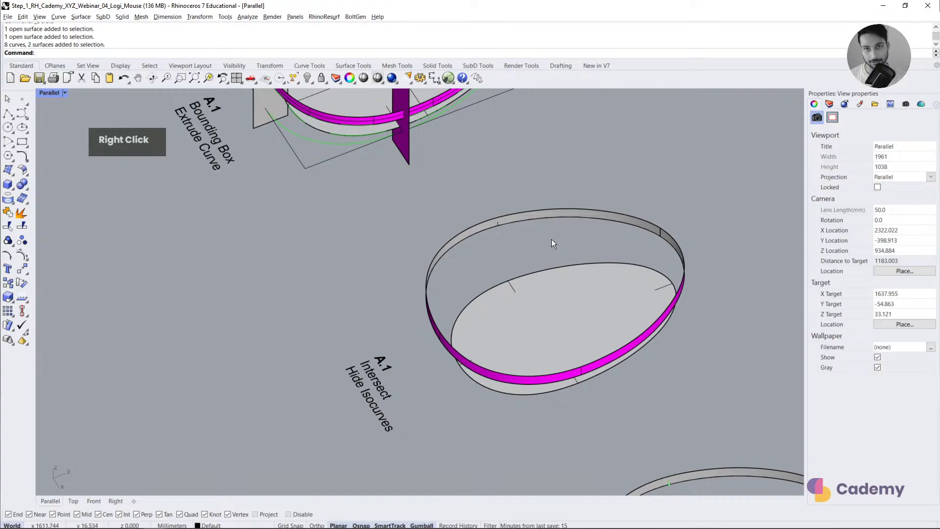
right_drag(507, 298, 437, 265)
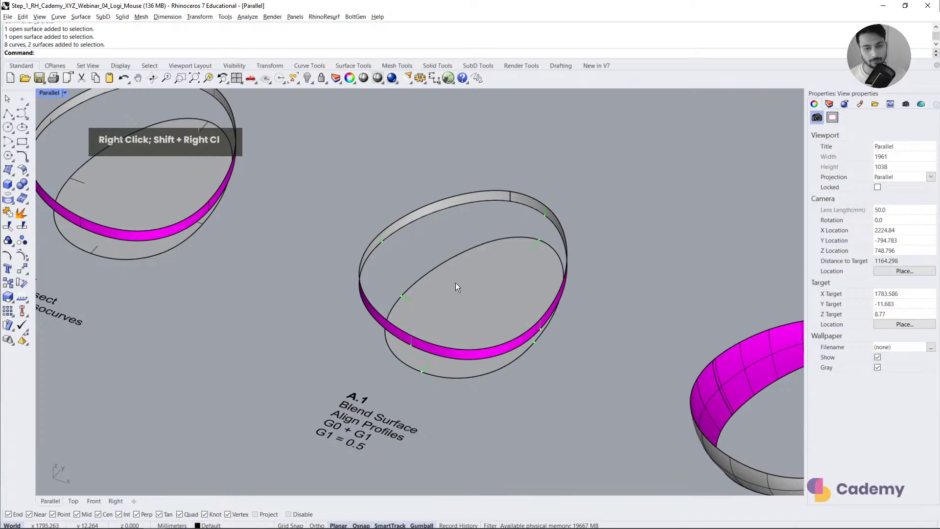
scroll(455, 287, up, 3)
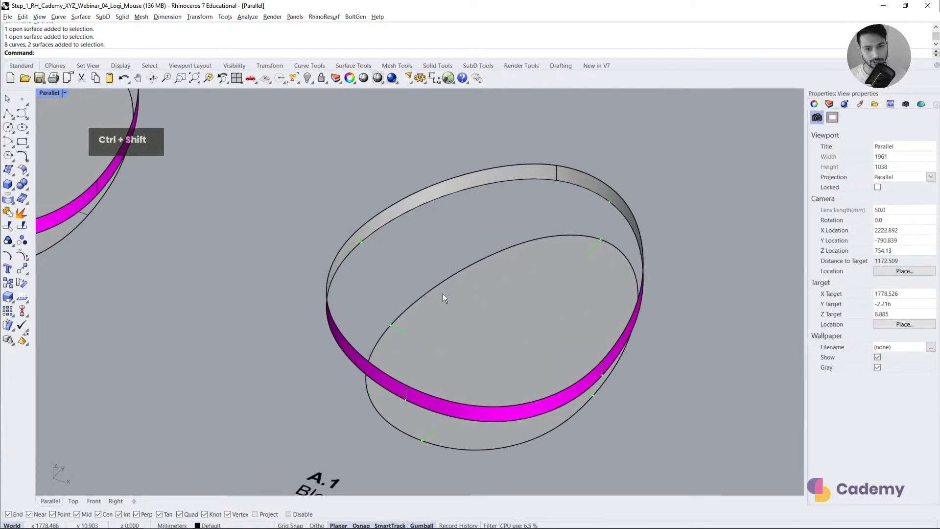
right_drag(443, 295, 460, 299)
text(blends)
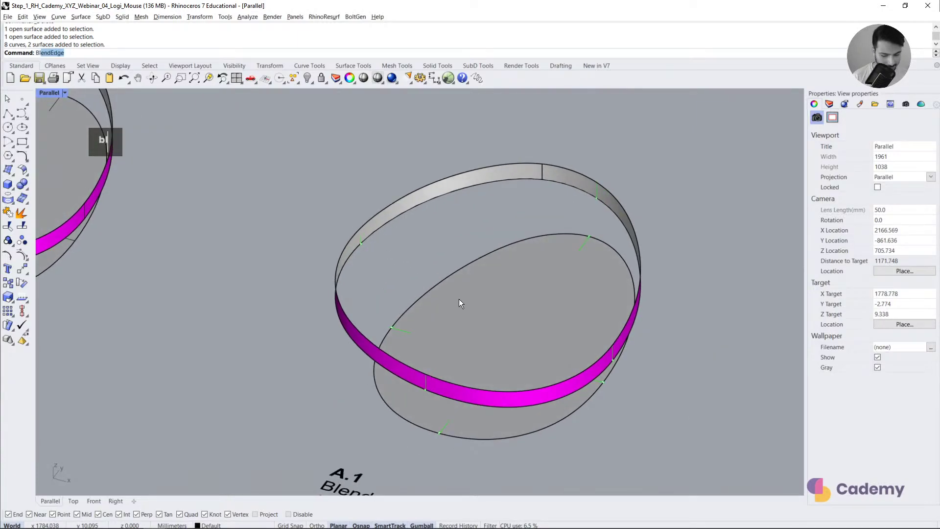
key(Return)
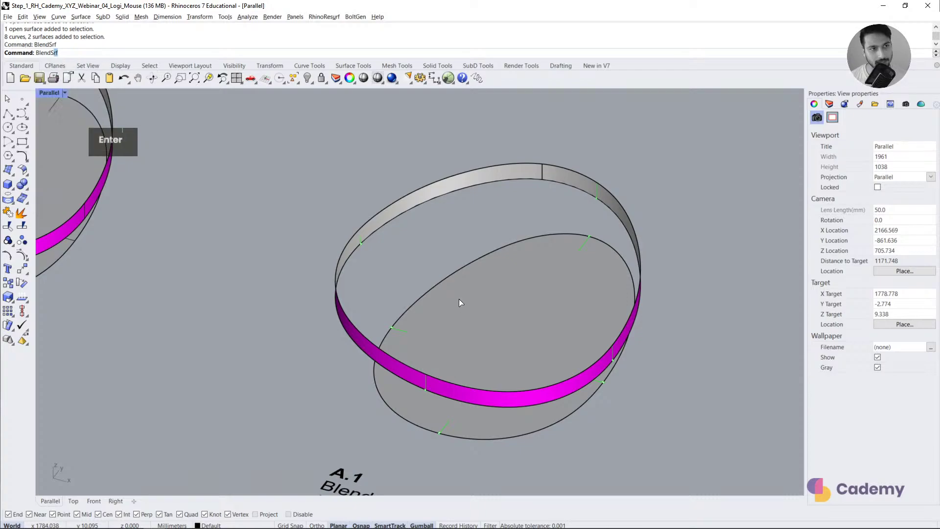
click(379, 233)
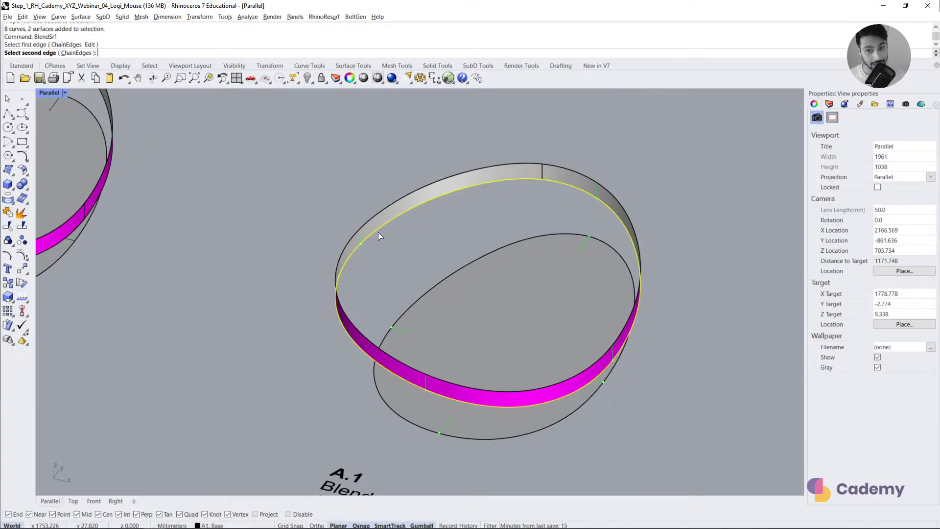
click(433, 289)
Step: Align the blend's two seam points at the matching green guide marks on the ring and base edges, and accept them
mouse_move(433, 297)
right_down()
mouse_move(558, 299)
mouse_move(432, 304)
right_up()
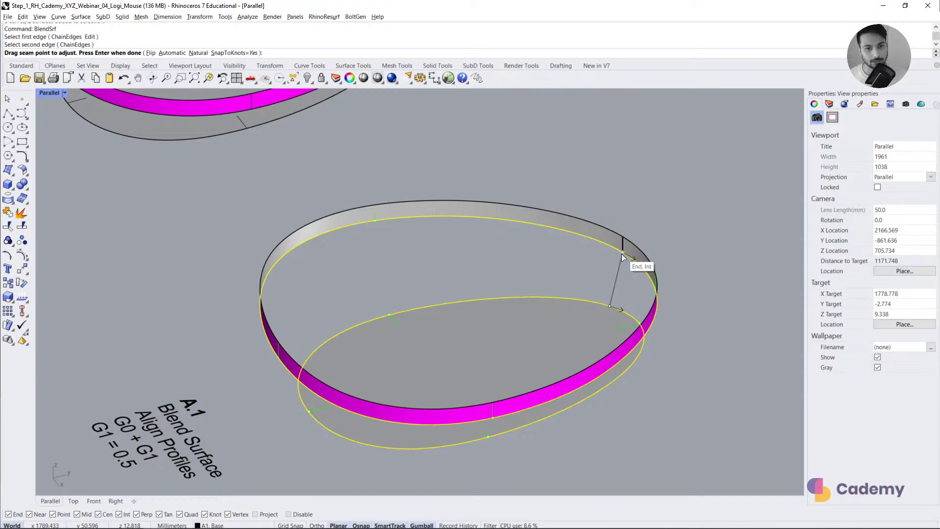
drag(622, 255, 373, 222)
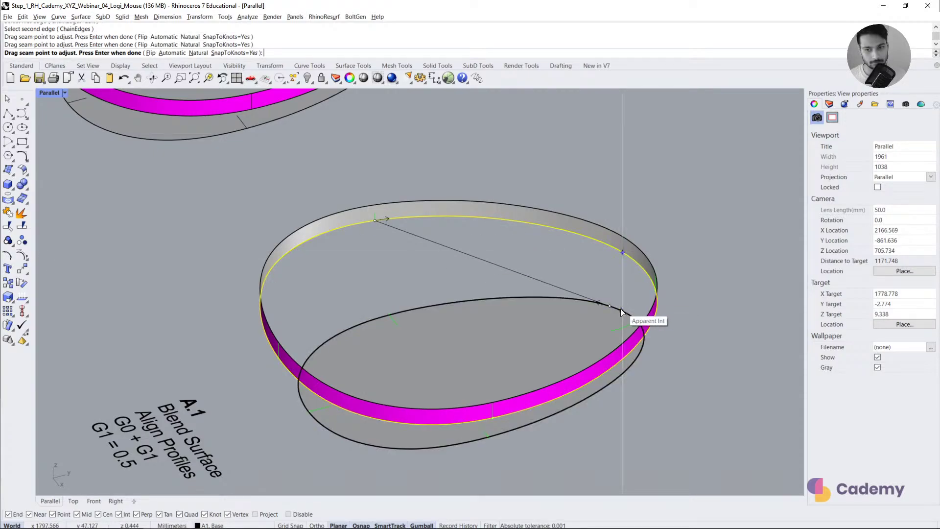
drag(609, 307, 389, 315)
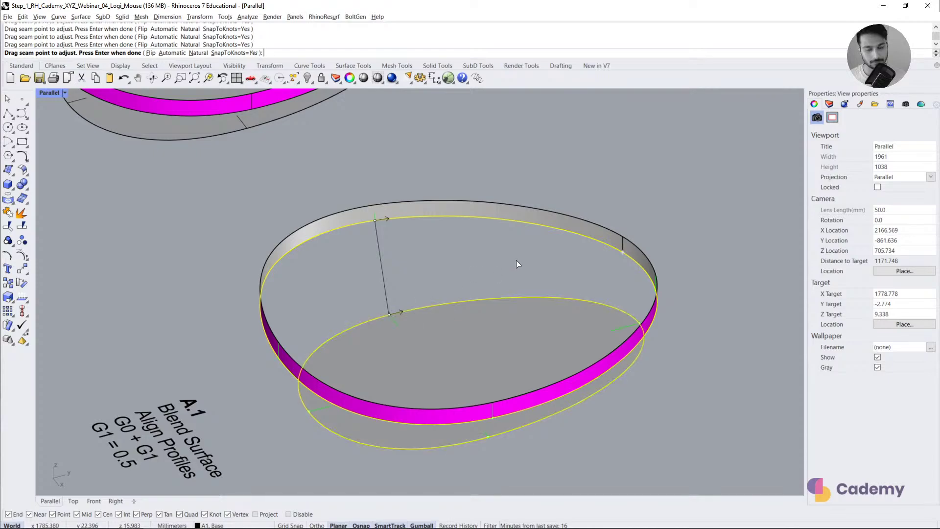
right_click(430, 265)
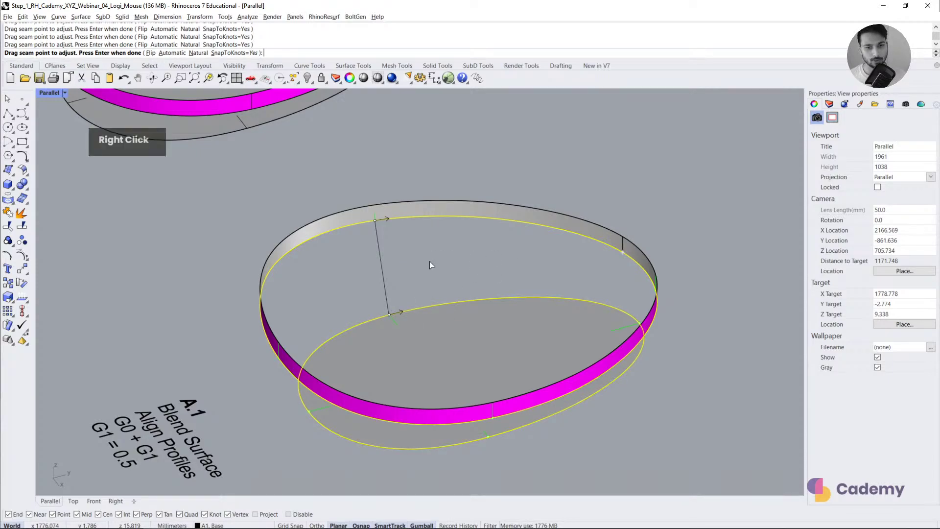
Step: Set the blend continuity to Tangency at the ring edge and Position at the base edge
right_drag(415, 287, 391, 273)
scroll(397, 293, down, 6)
right_drag(406, 314, 430, 292)
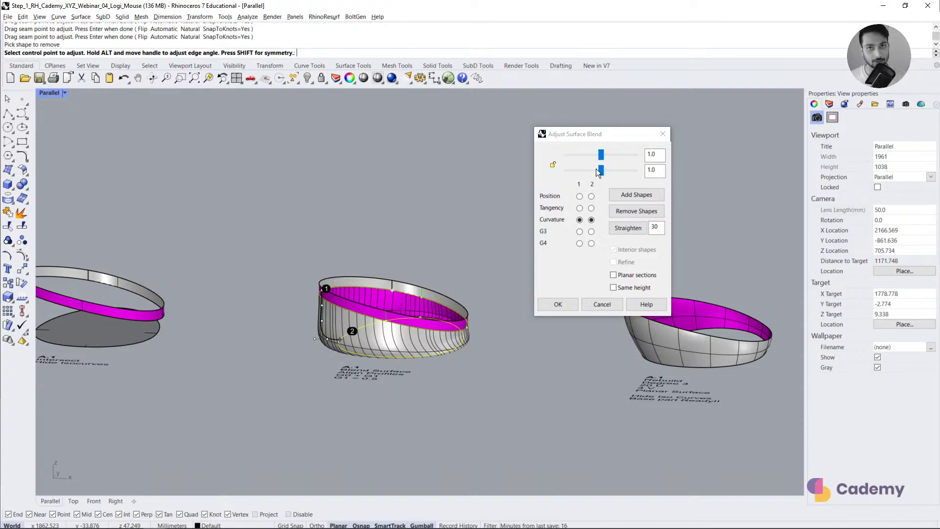
right_drag(533, 191, 449, 255)
scroll(387, 303, up, 5)
click(580, 196)
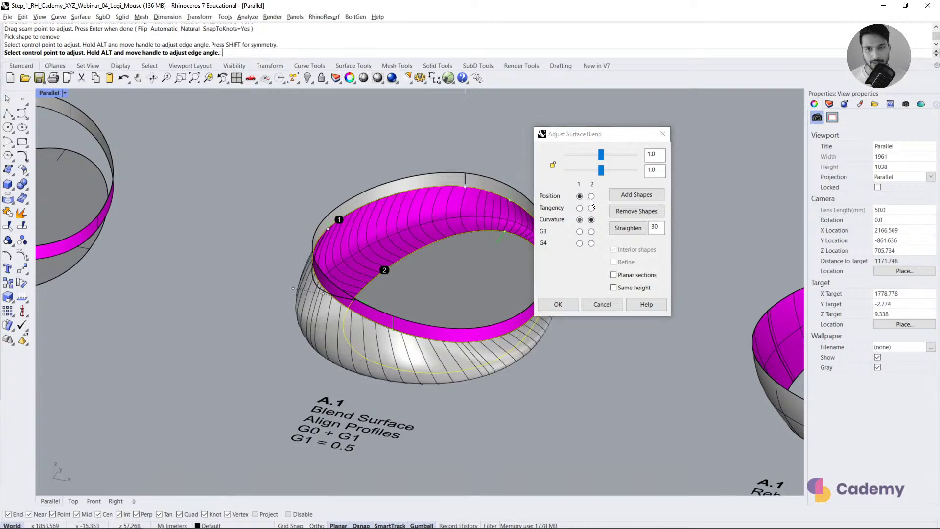
right_drag(434, 306, 494, 266)
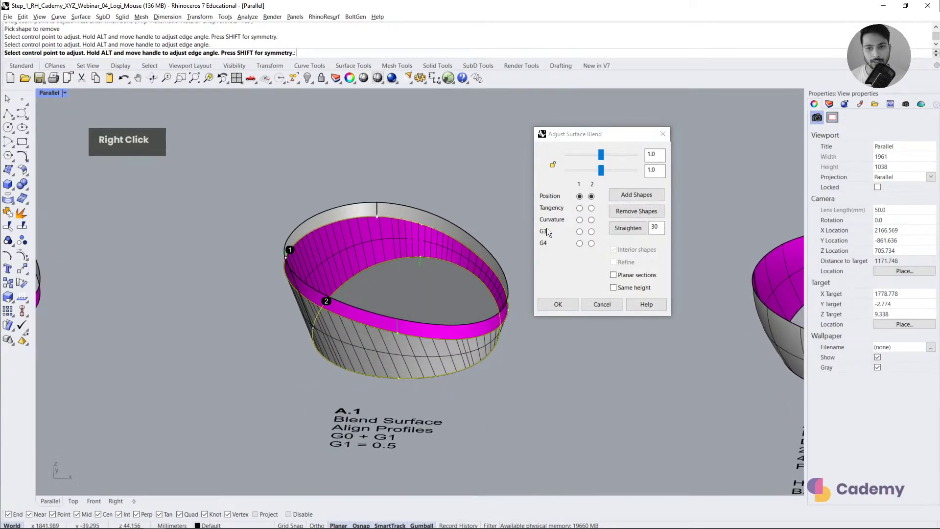
click(580, 208)
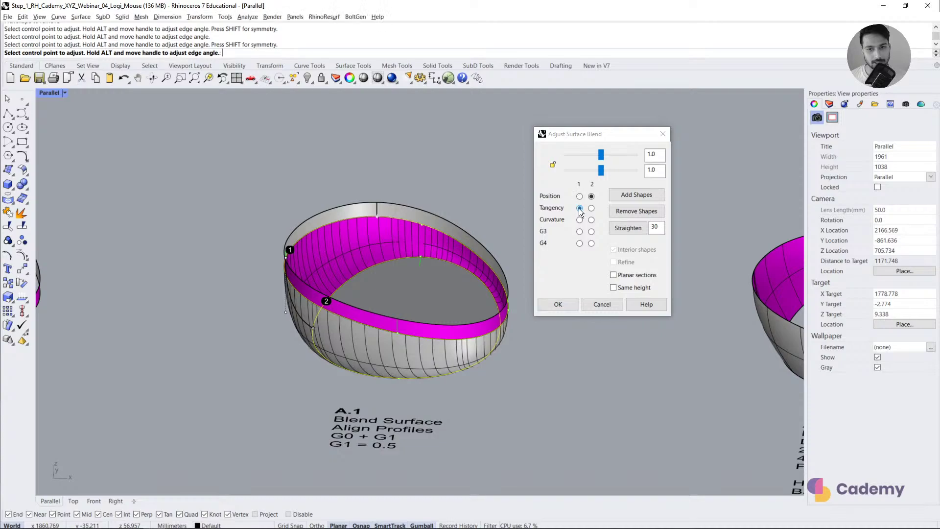
Step: Try Curvature, G3, G4 and Position continuity on the ring edge, and return it to Tangency
right_drag(306, 263, 253, 315)
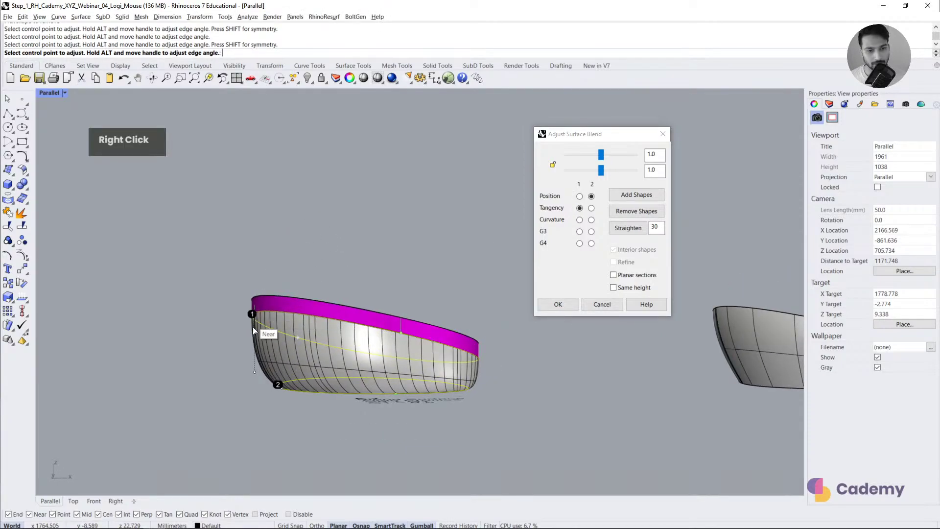
right_drag(290, 395, 377, 325)
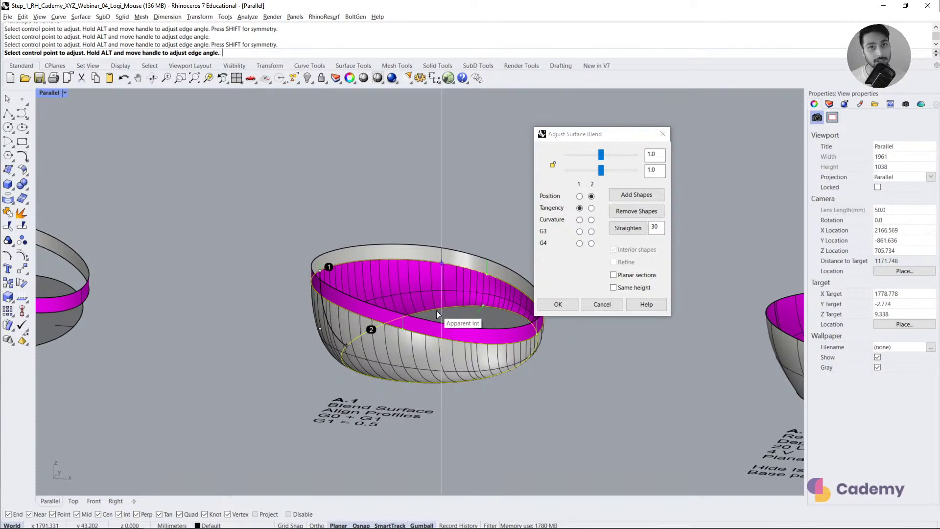
right_drag(448, 301, 419, 331)
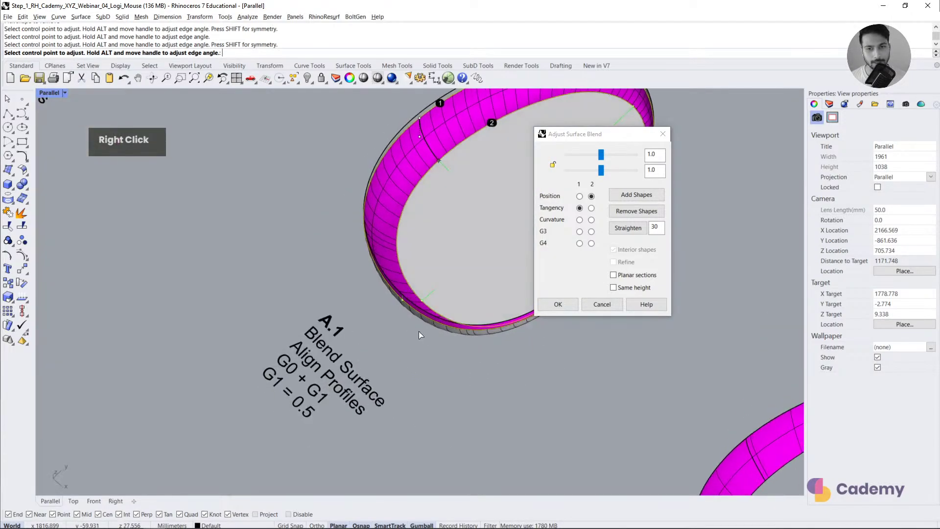
click(580, 219)
click(579, 232)
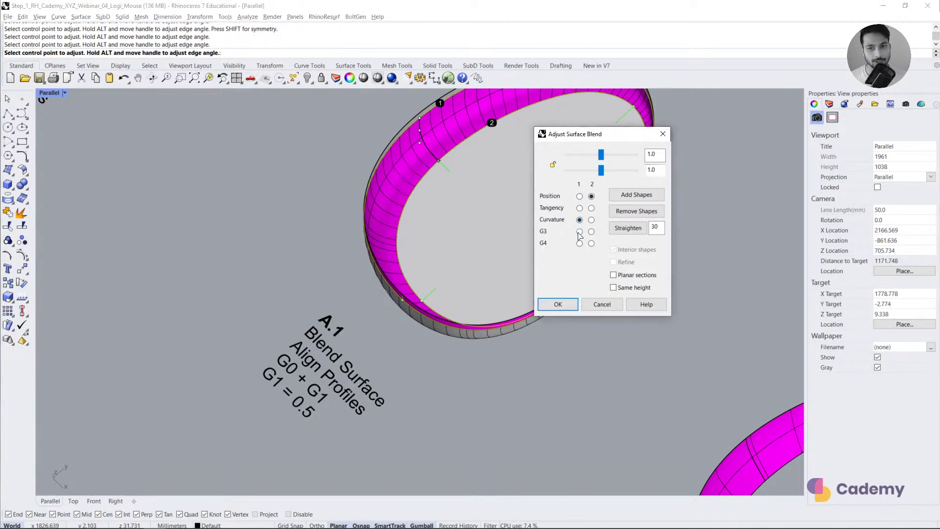
click(580, 244)
click(580, 196)
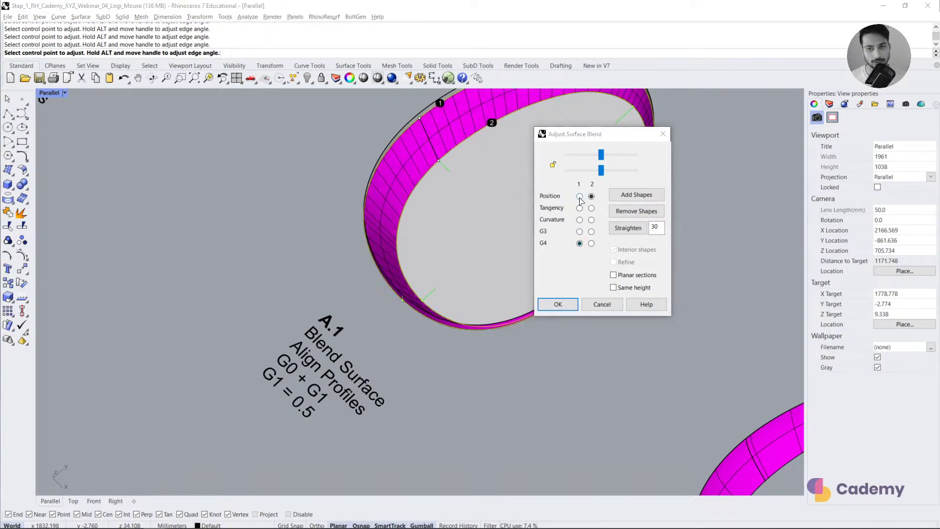
click(580, 209)
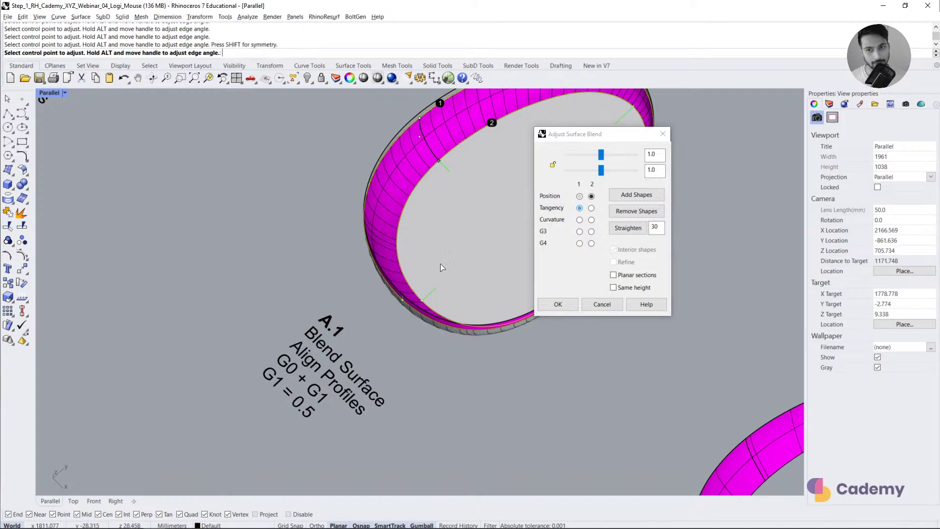
Step: Set the ring edge's blend strength to 0.5
right_drag(443, 267, 455, 240)
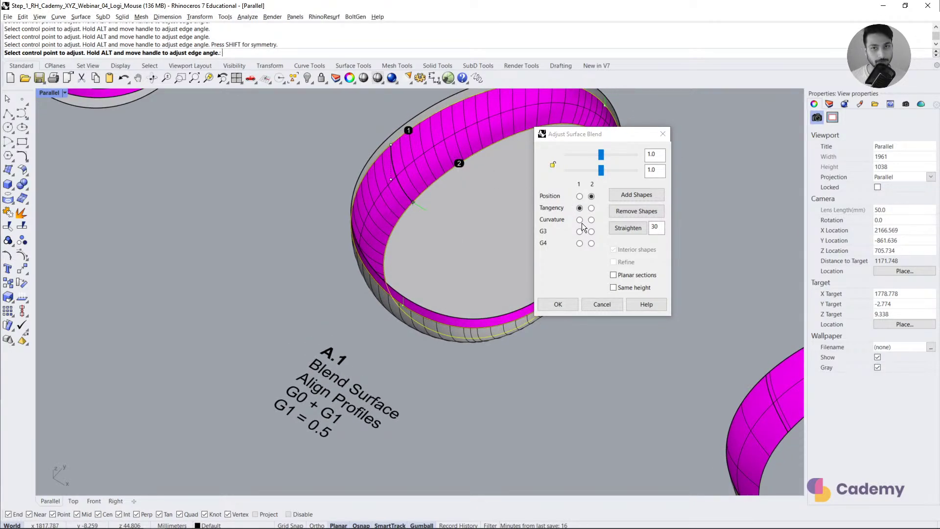
scroll(351, 325, down, 1)
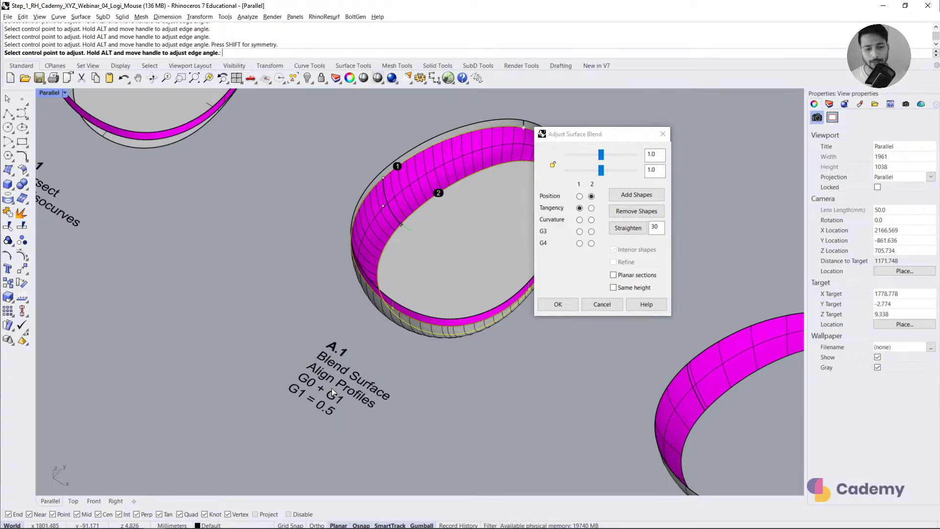
right_drag(401, 334, 405, 310)
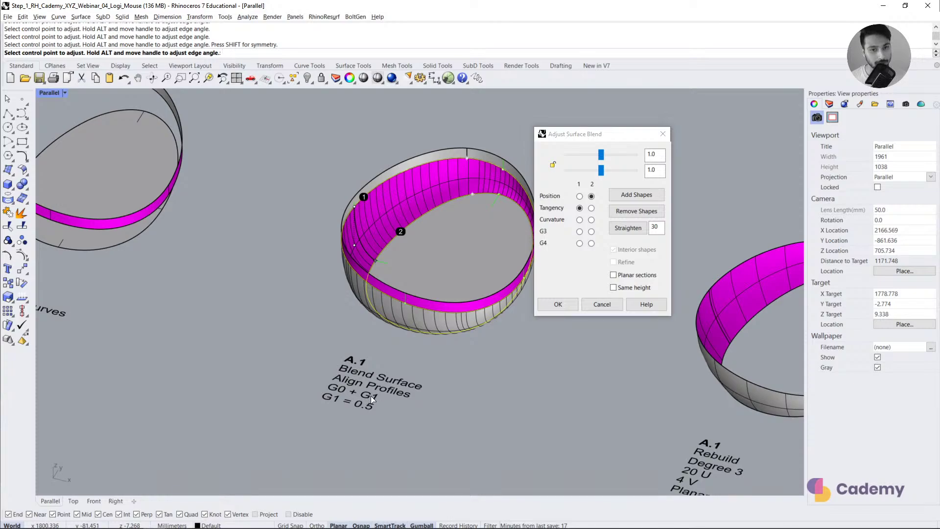
right_drag(371, 395, 319, 311)
scroll(319, 310, up, 2)
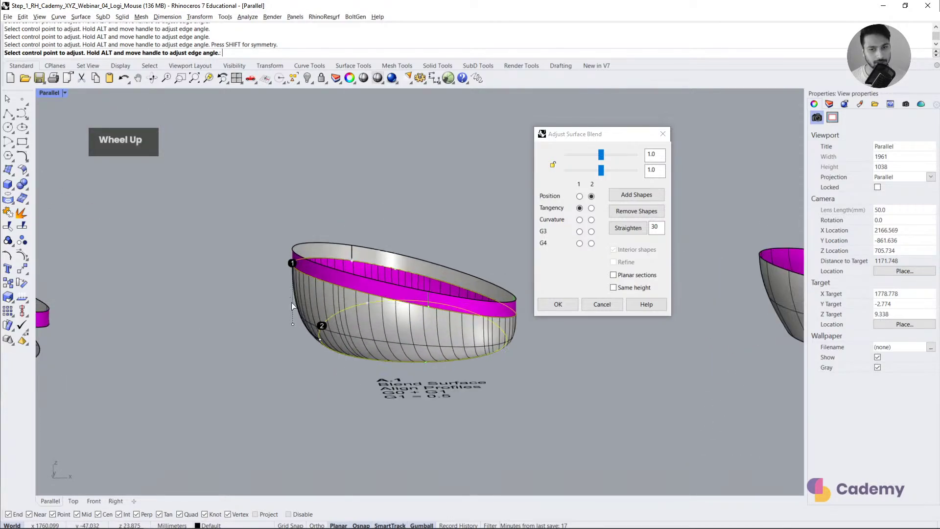
double_click(643, 172)
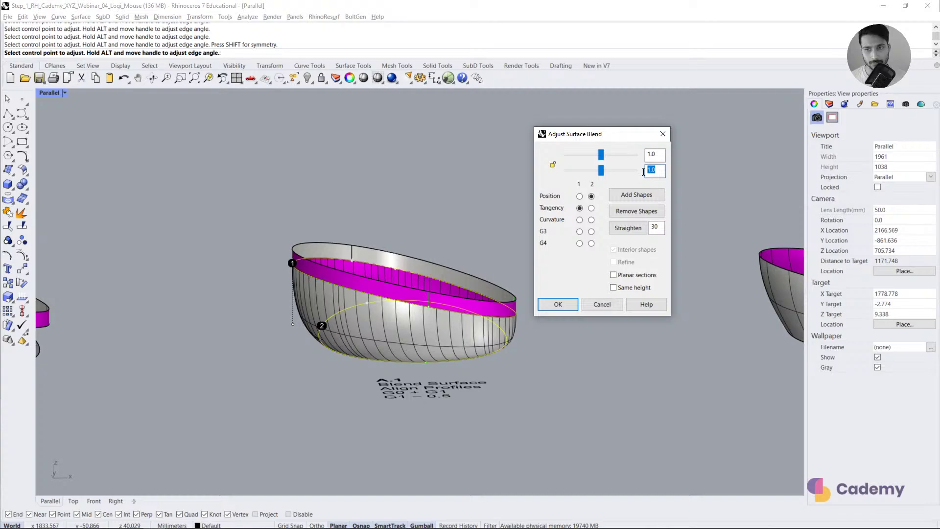
click(601, 172)
drag(603, 156, 587, 157)
drag(655, 155, 667, 159)
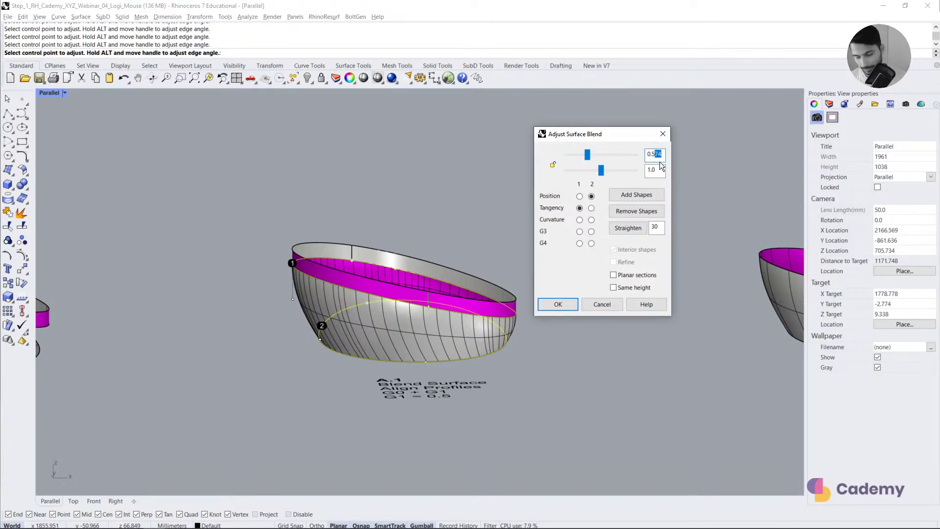
key(BackSpace)
Step: Add a blend shape from a green guide mark on the base edge to the matching point on the ring edge
right_drag(416, 323, 370, 378)
right_drag(420, 300, 462, 300)
scroll(487, 301, up, 3)
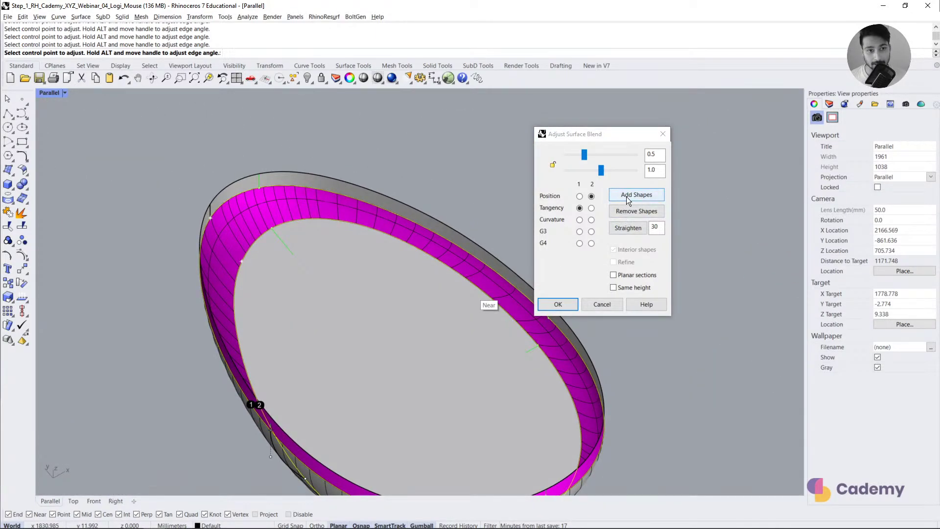
right_drag(490, 306, 450, 295)
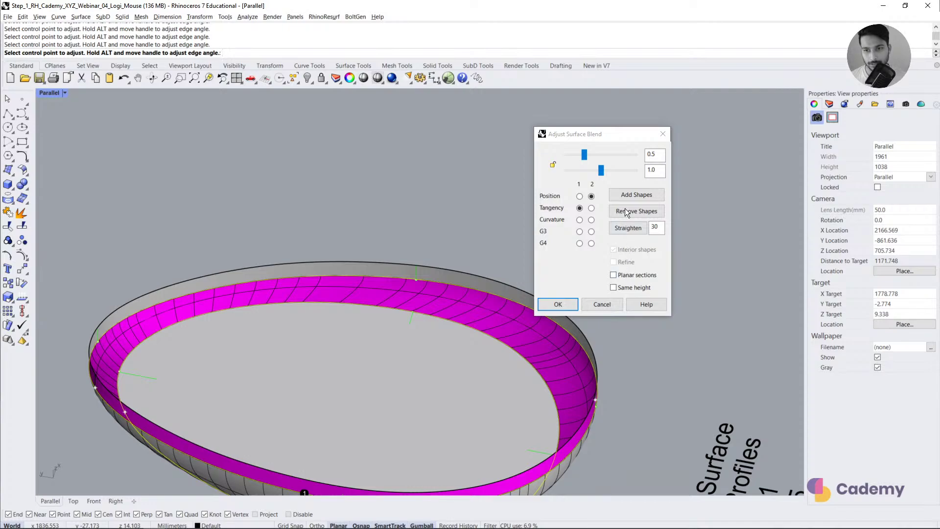
click(630, 195)
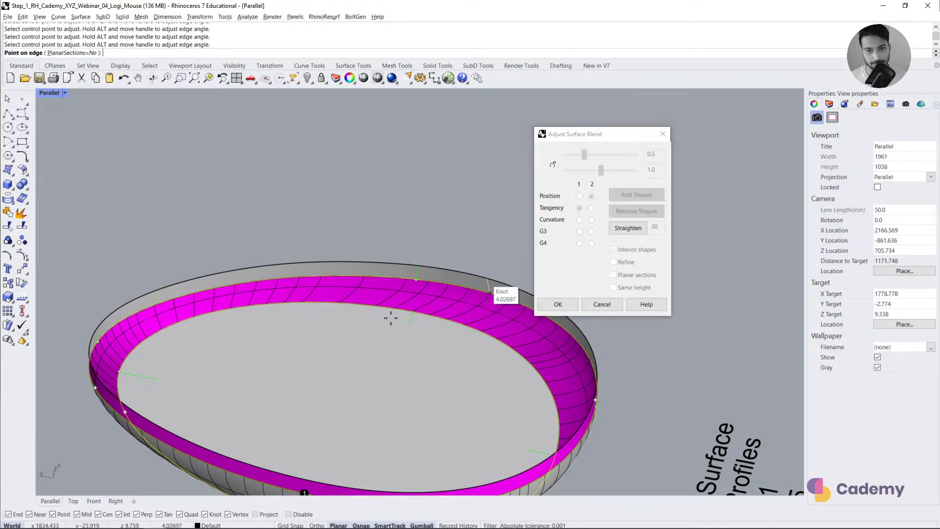
right_drag(388, 318, 289, 377)
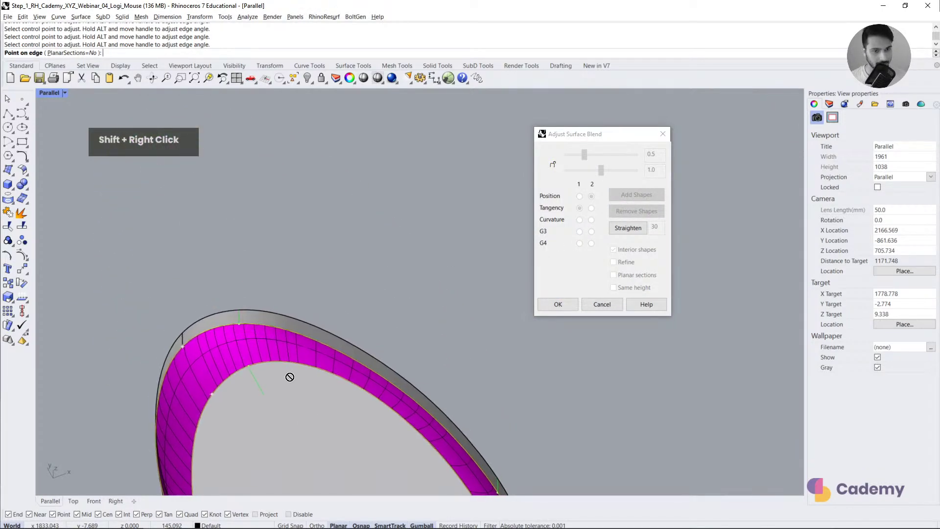
scroll(260, 384, down, 2)
scroll(246, 364, up, 2)
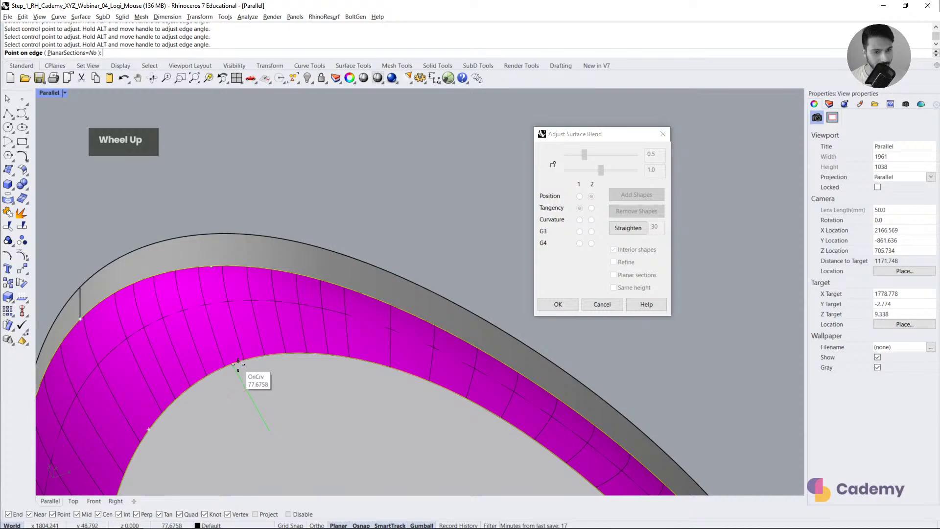
click(234, 363)
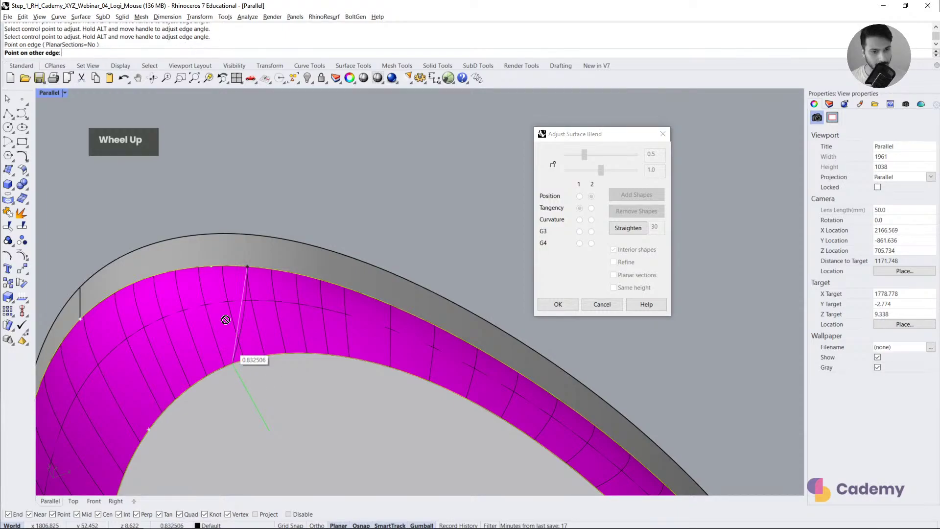
click(210, 268)
scroll(243, 374, down, 2)
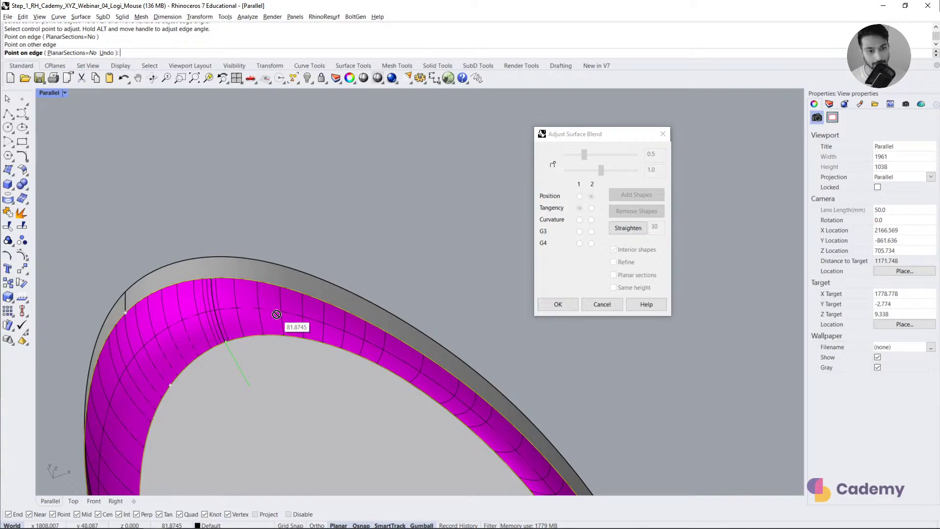
Step: Add a second blend shape from the next green guide mark on the base edge to the matching ring edge point
right_drag(240, 373, 329, 416)
scroll(504, 405, up, 2)
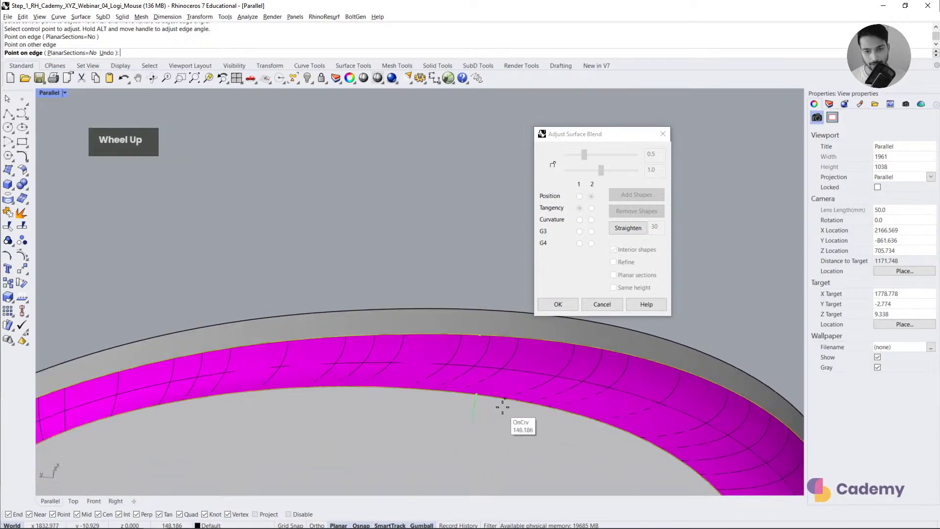
click(478, 390)
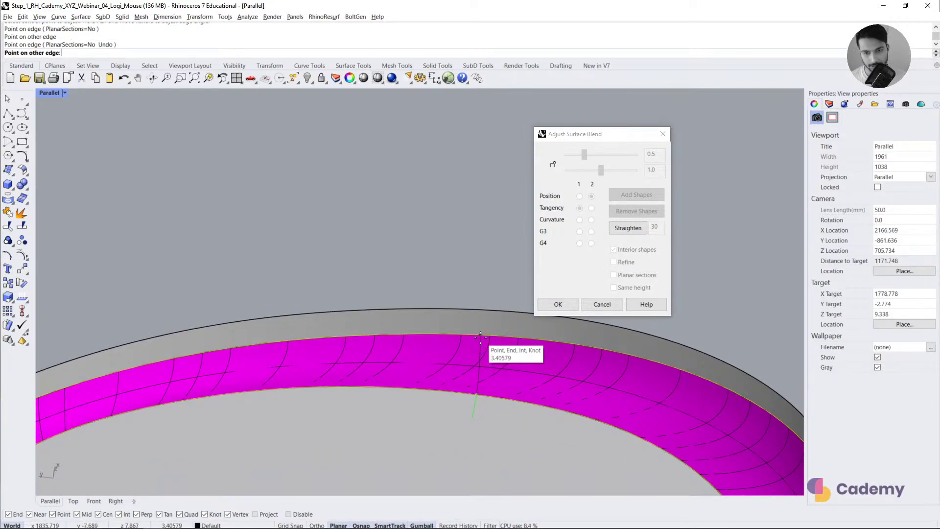
click(479, 338)
Step: Add a third blend shape at the guide mark on the end nearest the A.1 Blend Surface label, and accept the blend
scroll(370, 379, down, 2)
right_drag(369, 380, 369, 428)
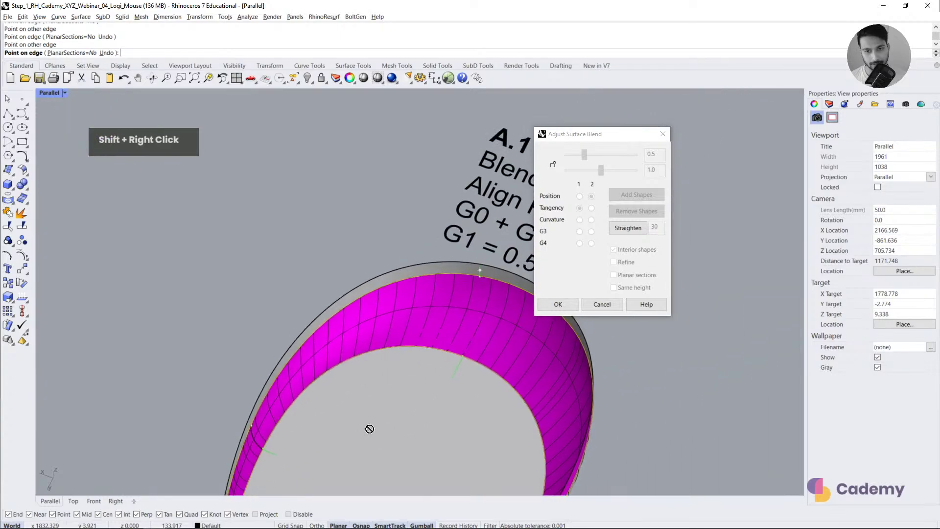
right_drag(497, 342, 480, 339)
click(468, 353)
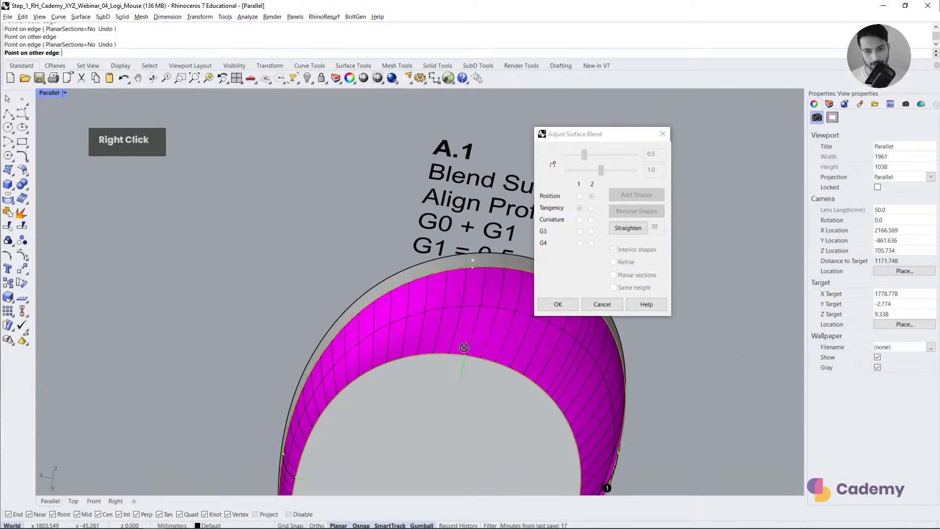
click(474, 267)
right_click(439, 382)
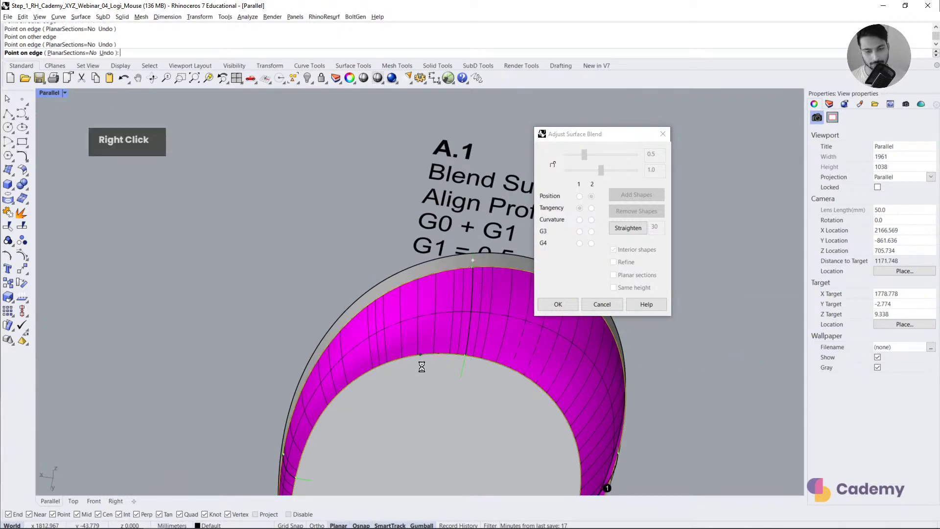
scroll(421, 383, down, 3)
right_click(404, 387)
right_drag(405, 386, 426, 342)
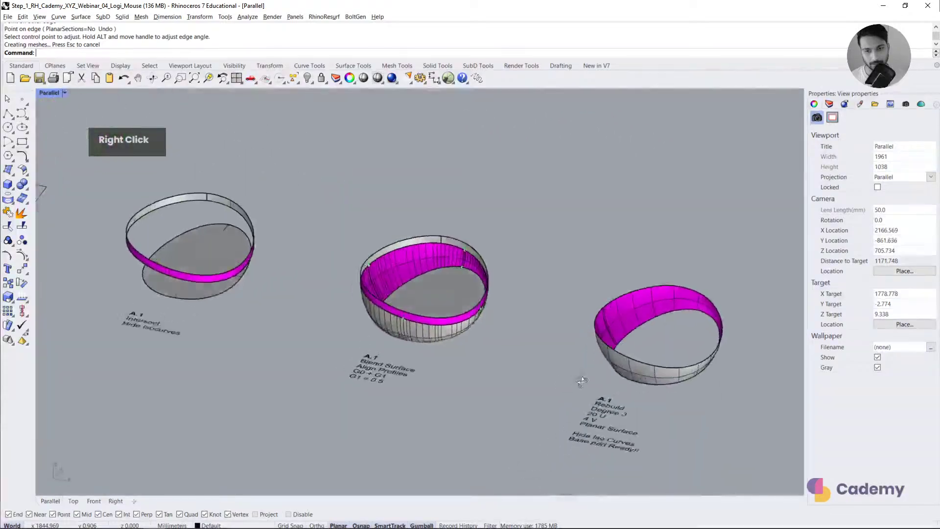
Step: Hide the blend surface's isocurves and show them again
scroll(426, 342, up, 3)
click(408, 321)
scroll(336, 334, down, 2)
scroll(336, 339, down, 2)
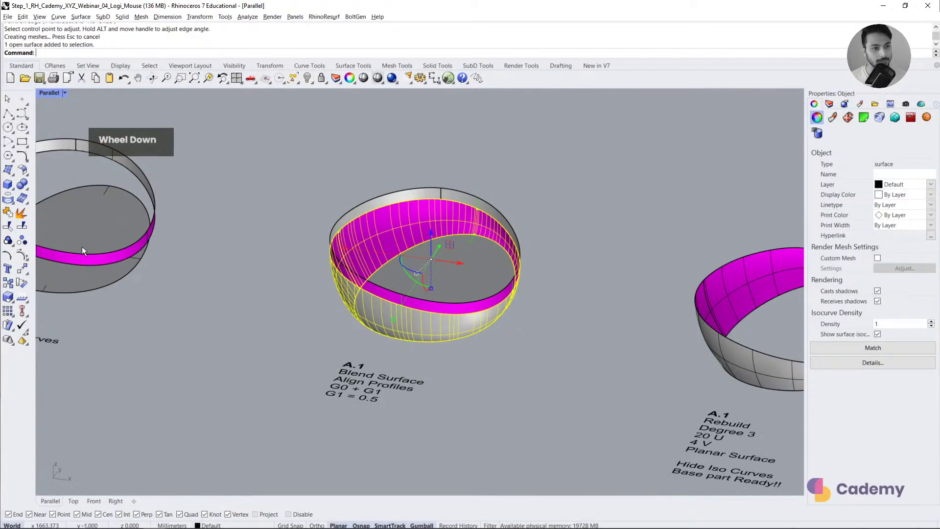
click(877, 334)
shift+right_drag(548, 360, 436, 365)
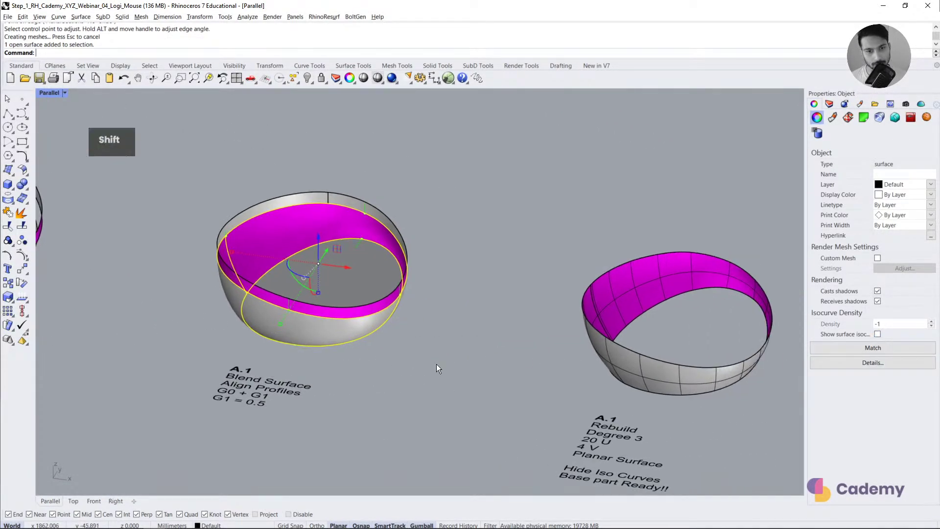
click(434, 365)
right_drag(326, 345, 304, 341)
click(324, 220)
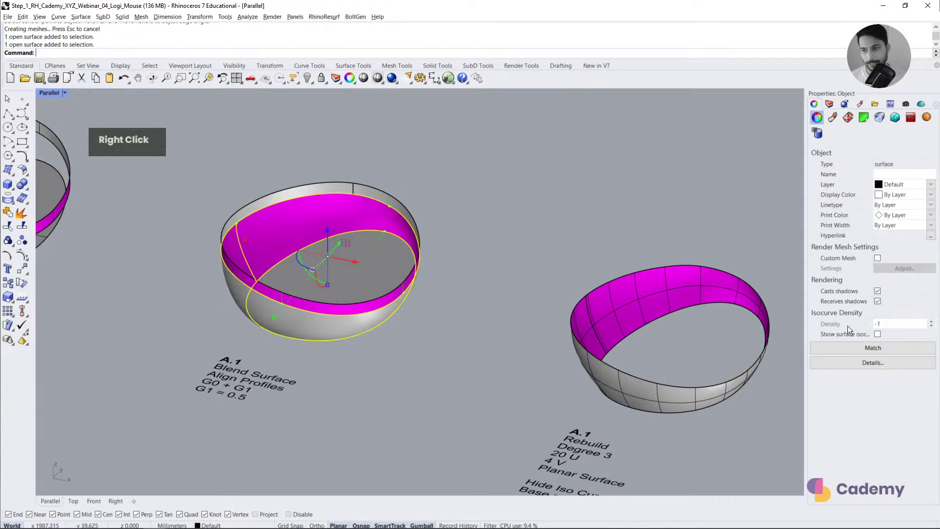
click(878, 334)
Step: Start Rebuild on the blend surface and set its V degree to 3
double_click(303, 230)
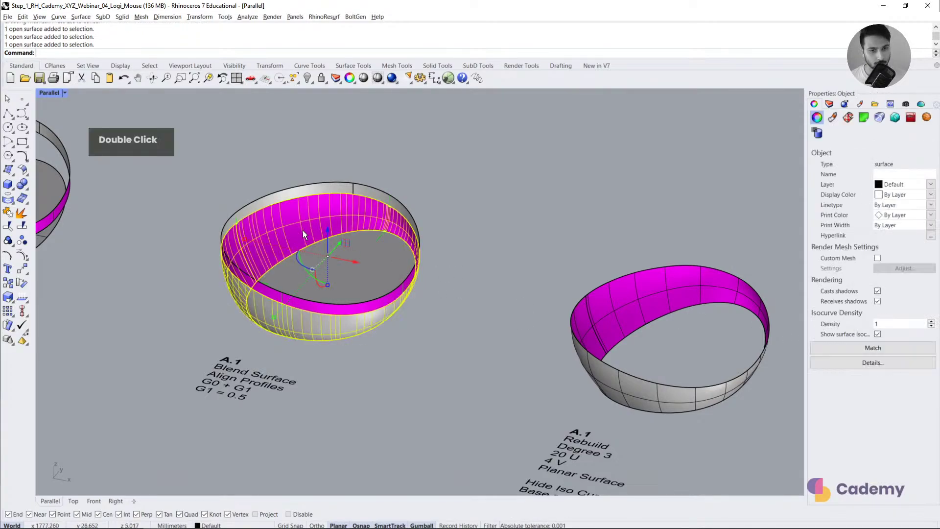
text(rebui)
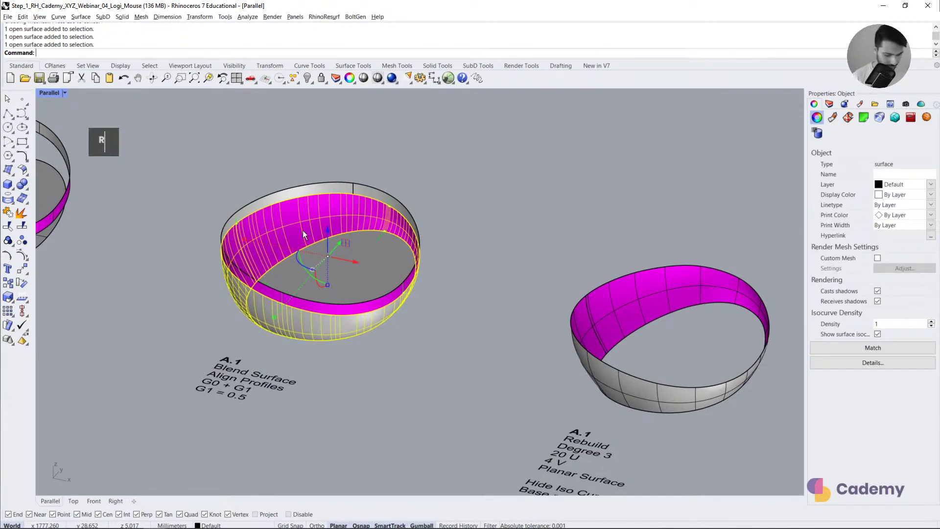
key(space)
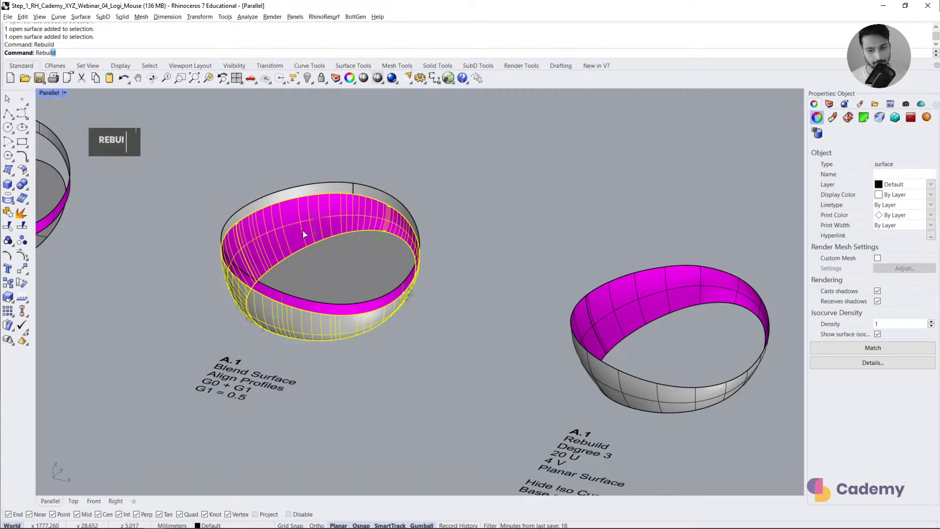
scroll(562, 354, down, 1)
drag(514, 148, 449, 142)
scroll(563, 328, down, 3)
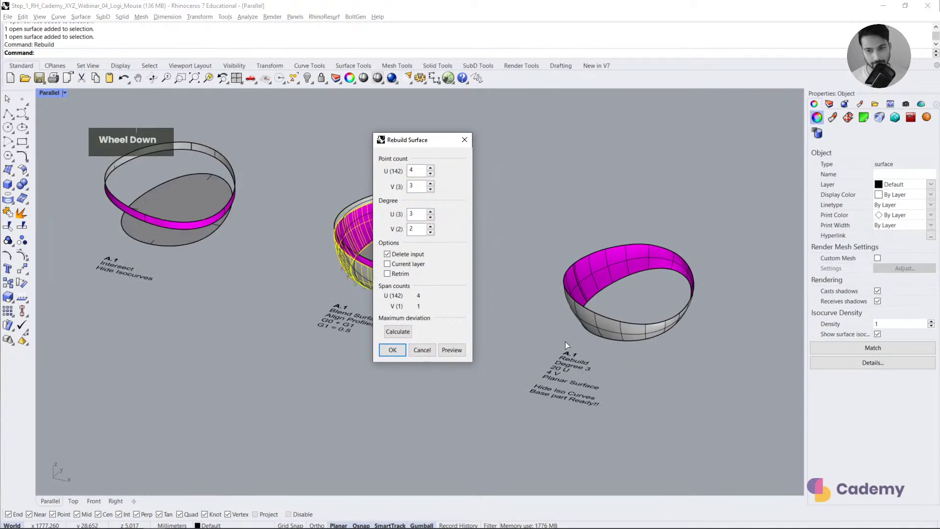
scroll(565, 342, up, 3)
right_drag(565, 341, 515, 323)
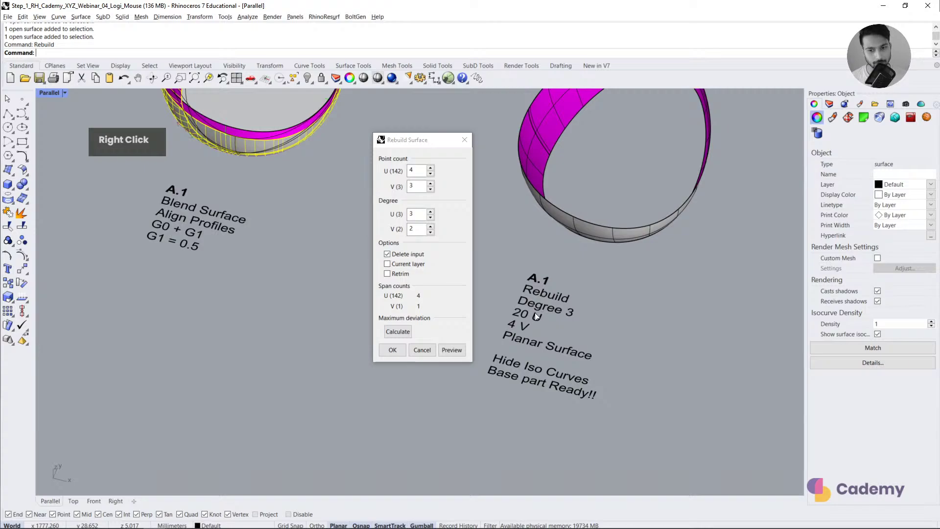
double_click(417, 229)
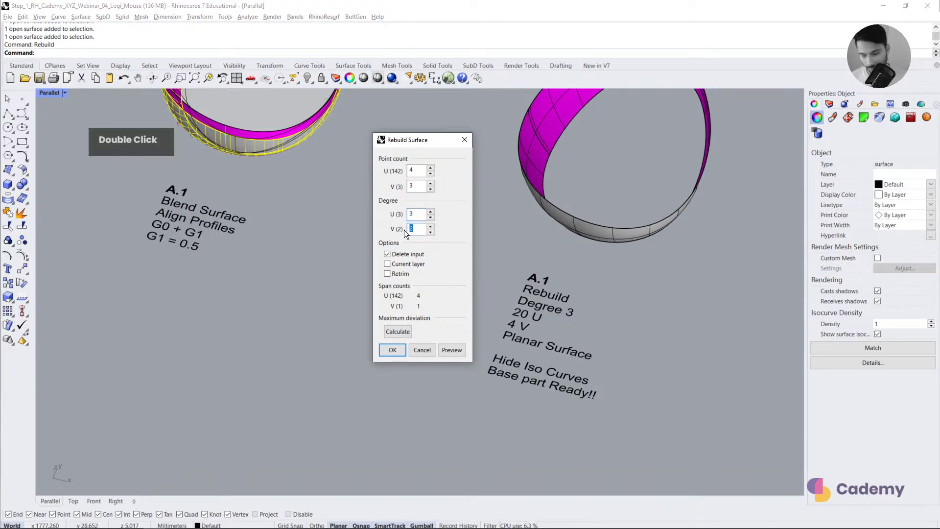
text(3)
Step: Set the rebuild point count to 20 in U and 4 in V, preview it, and apply the rebuild
double_click(411, 171)
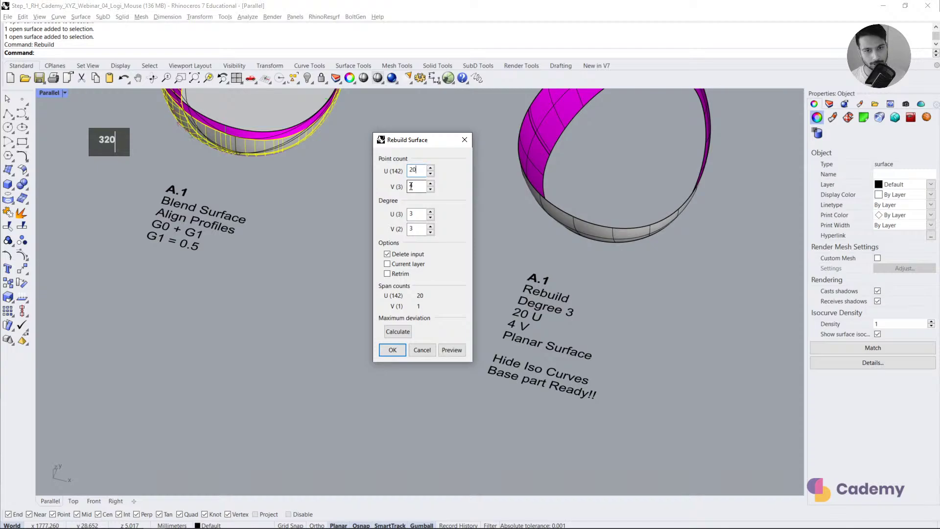
key(Tab)
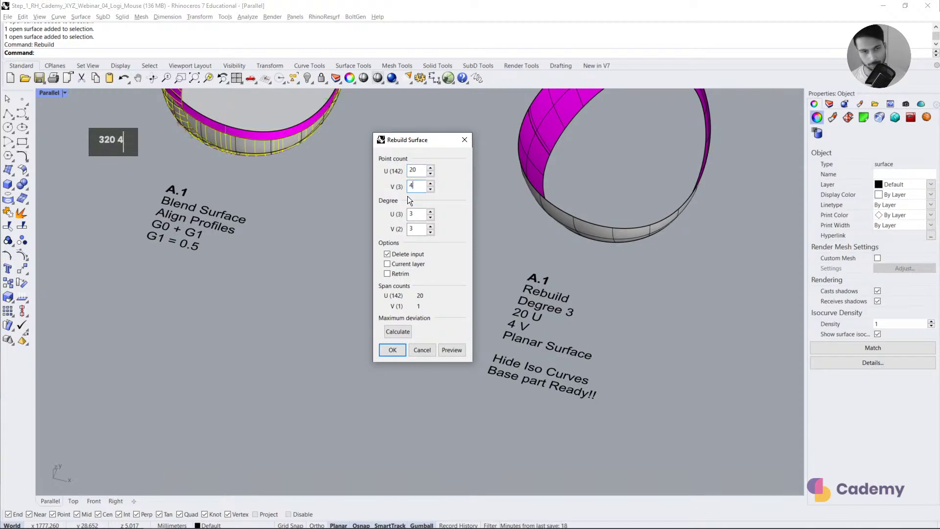
click(447, 350)
click(394, 351)
shift+right_drag(367, 201, 346, 305)
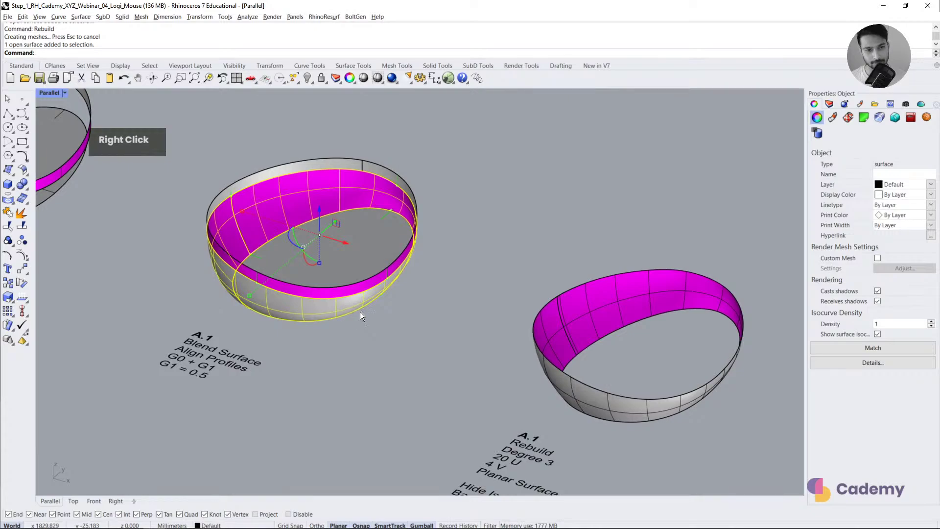
Step: Undo the rebuild, display the original blend surface's control points for comparison, and redo the rebuild
key(ctrl+z)
double_click(299, 213)
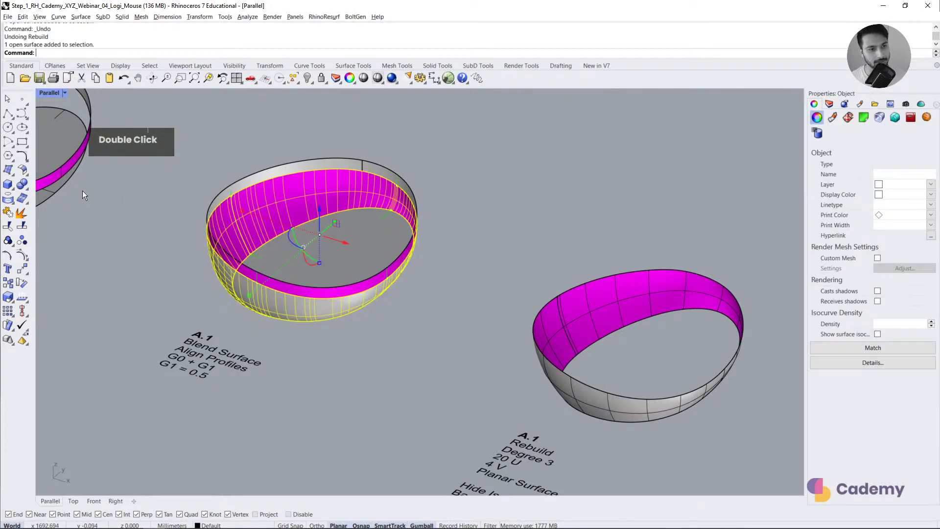
click(26, 239)
key(Escape)
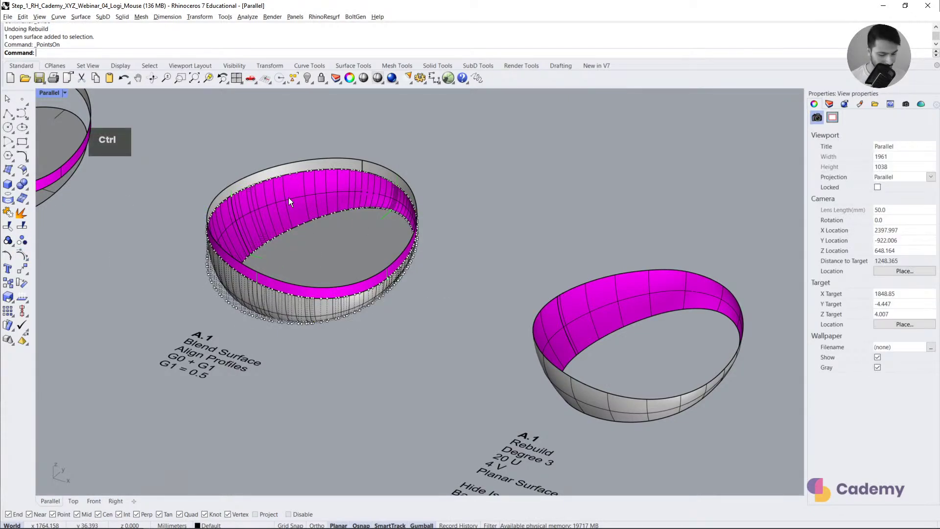
key(ctrl+y)
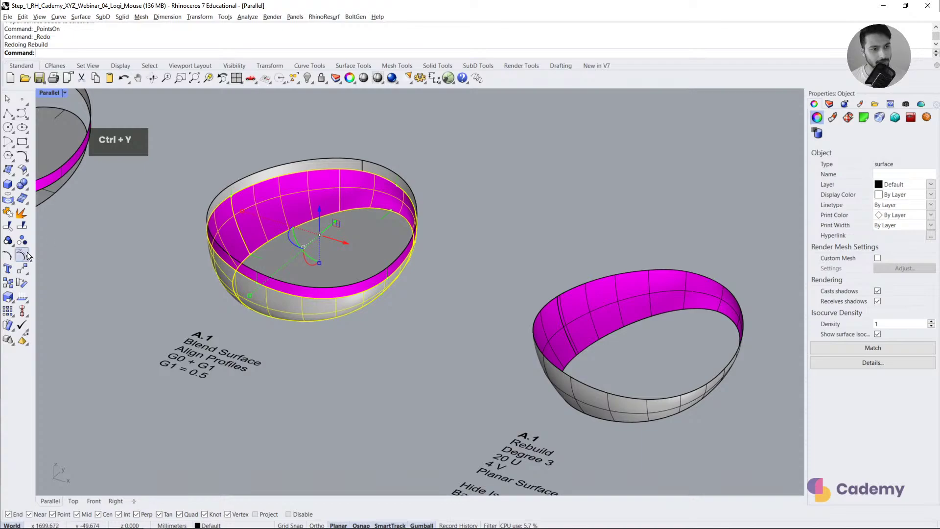
Step: Turn on the rebuilt blend surface's control points
click(27, 253)
right_drag(360, 338, 455, 338)
shift+right_drag(474, 300, 391, 314)
Step: Zoom to the finished example surface labelled A.1 Rebuild and examine it beside the rebuilt blend
scroll(371, 228, down, 15)
scroll(366, 304, up, 4)
click(364, 300)
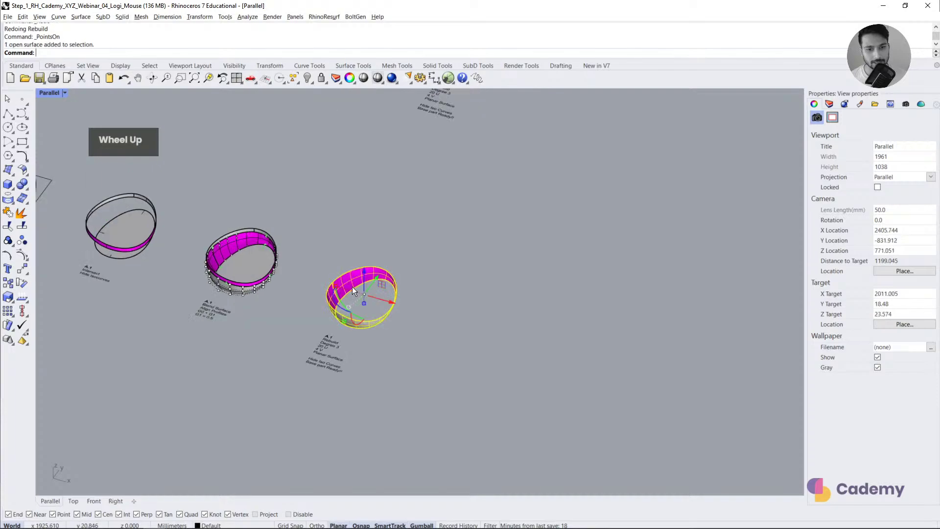
middle_click(425, 310)
right_click(425, 311)
click(338, 294)
scroll(321, 338, down, 8)
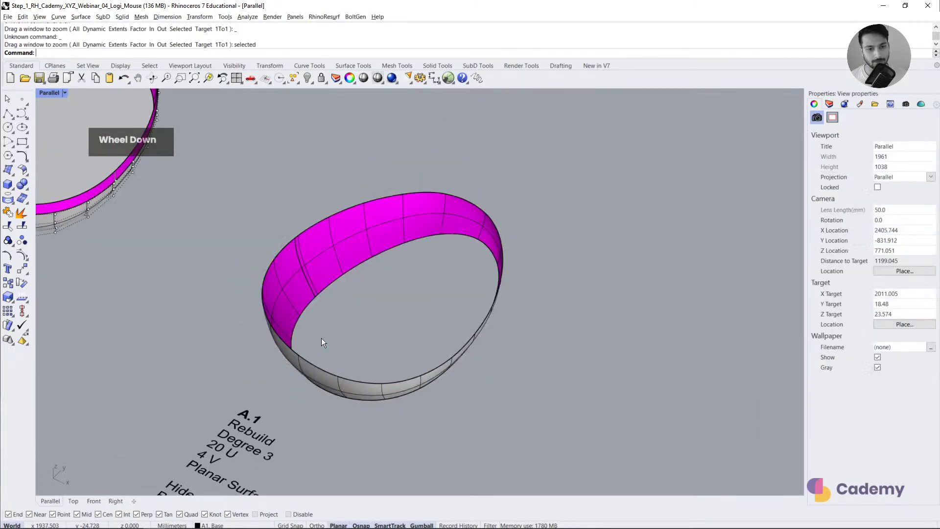
shift+right_drag(447, 300, 362, 283)
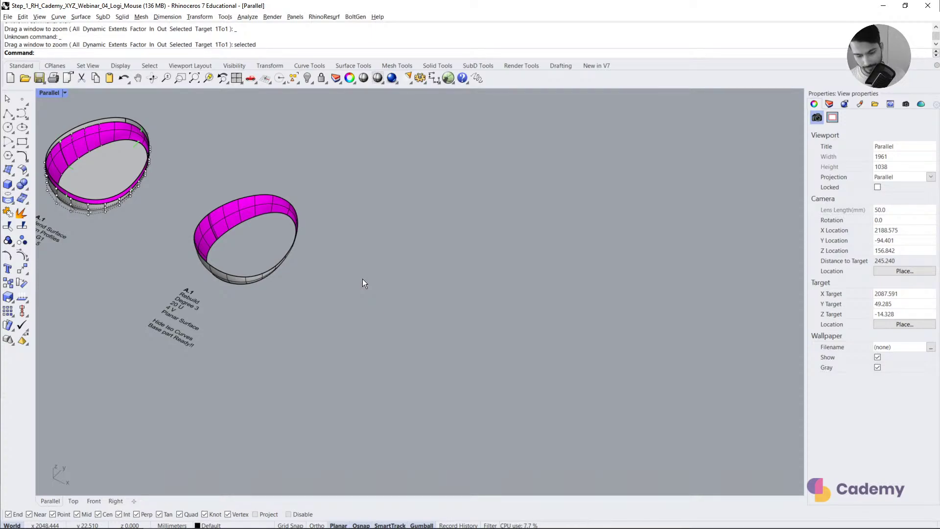
Step: Try to blend a surface between the ring's lower edge and the base's edge on the A.1 Intersect example
shift+right_drag(337, 285, 526, 363)
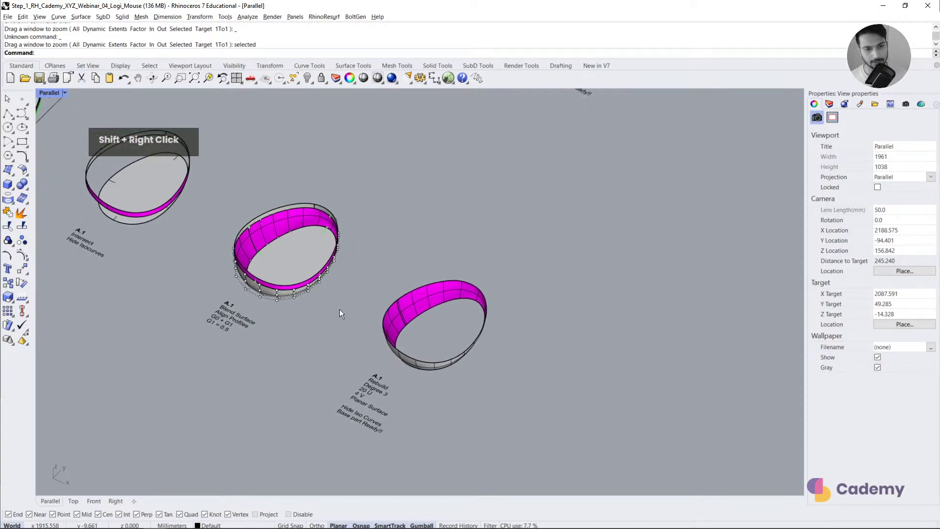
shift+right_drag(304, 279, 488, 353)
scroll(265, 219, up, 4)
text(blend)
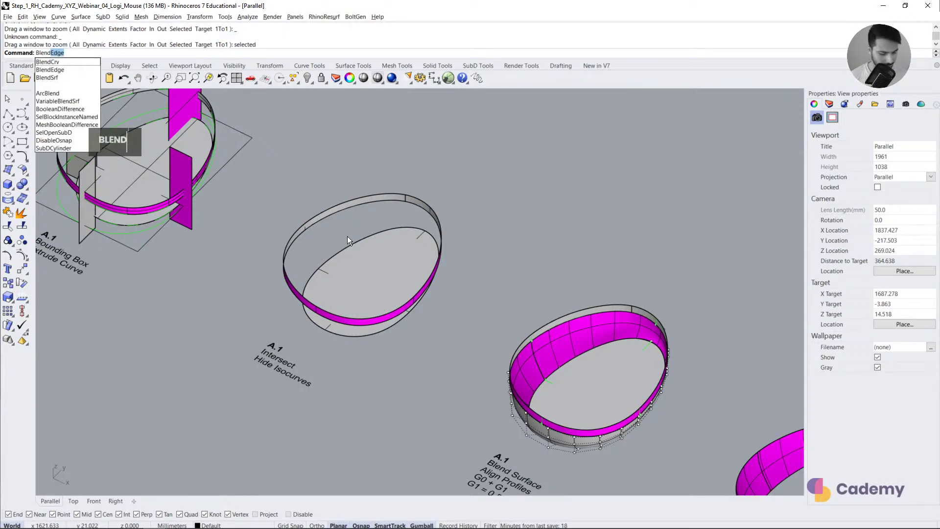
text(s)
key(Return)
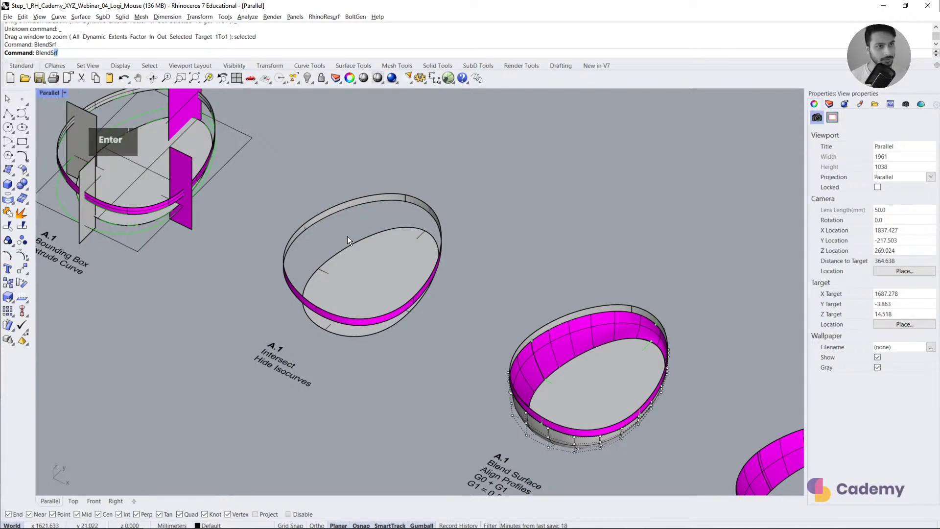
click(339, 213)
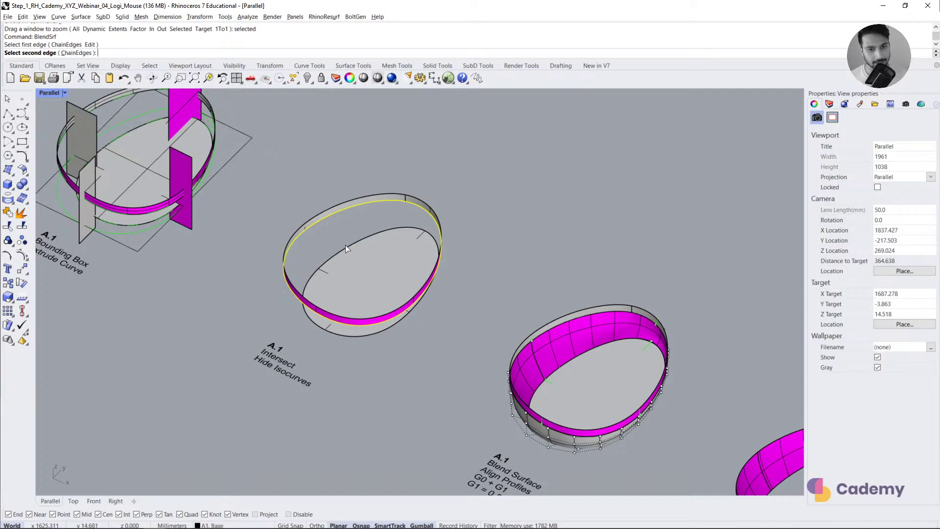
double_click(347, 248)
right_click(392, 243)
scroll(392, 243, up, 5)
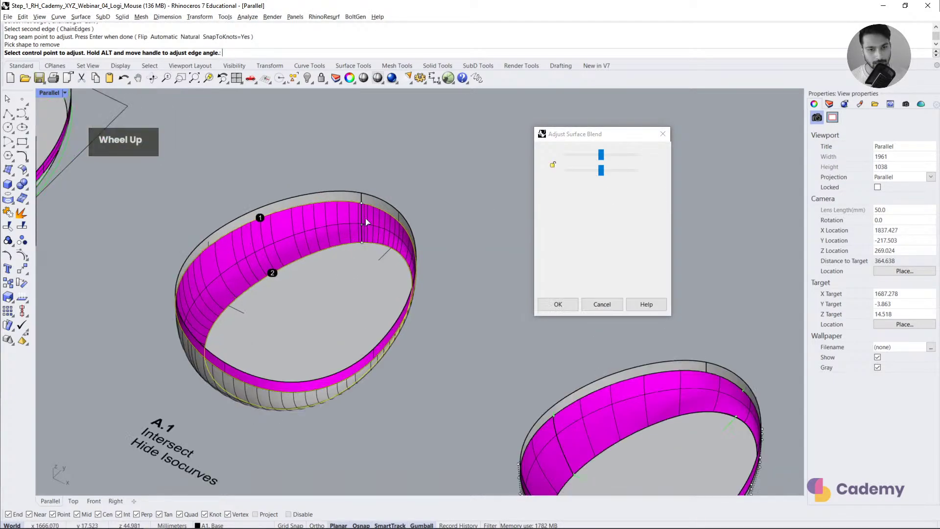
Step: Add one profile to the blend, aligned with the short guide curves on base and ring, then cancel the blend
right_drag(139, 281, 133, 195)
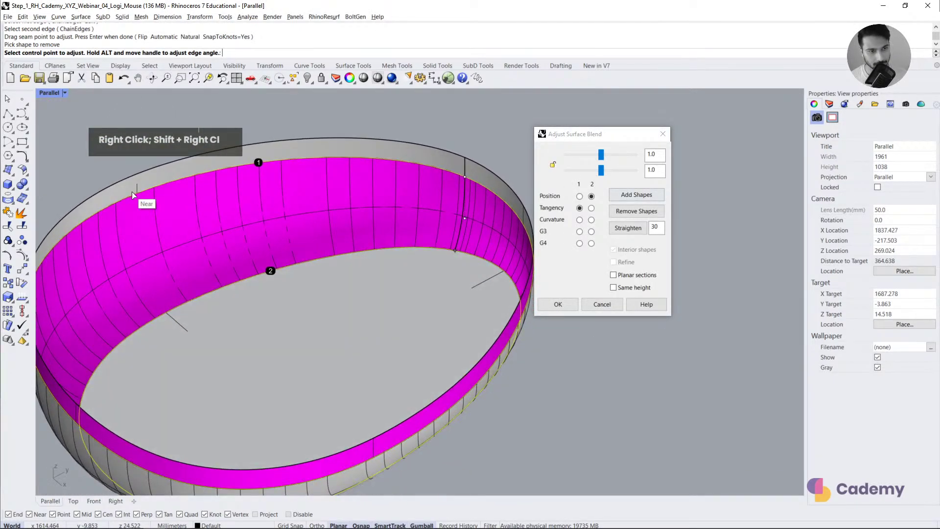
click(623, 204)
click(179, 322)
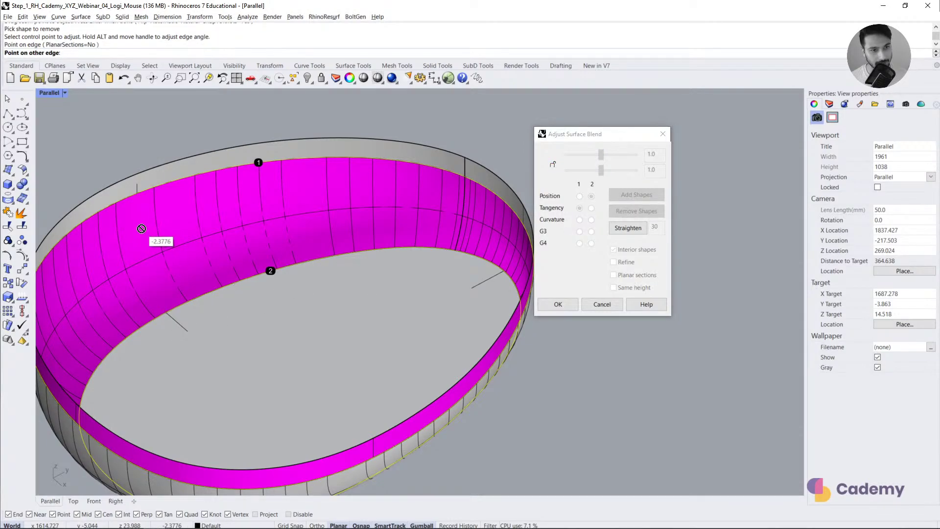
click(140, 194)
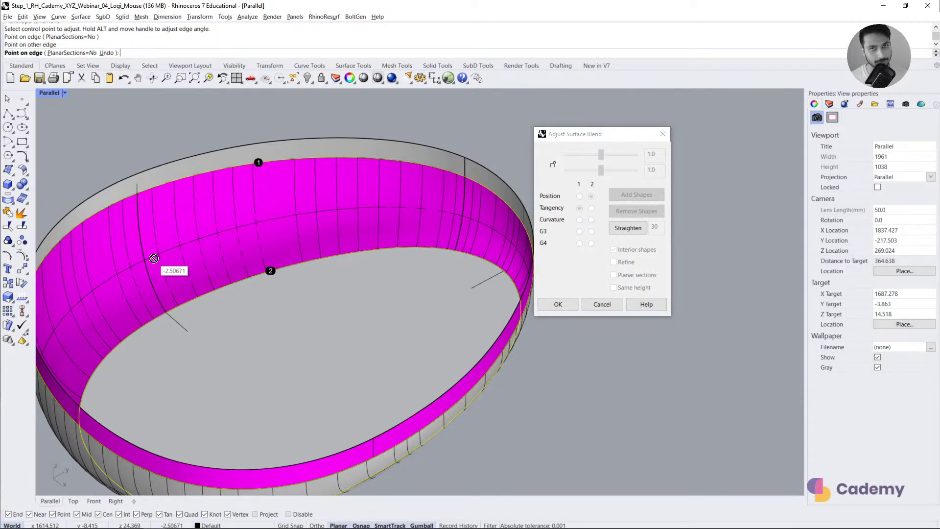
click(604, 306)
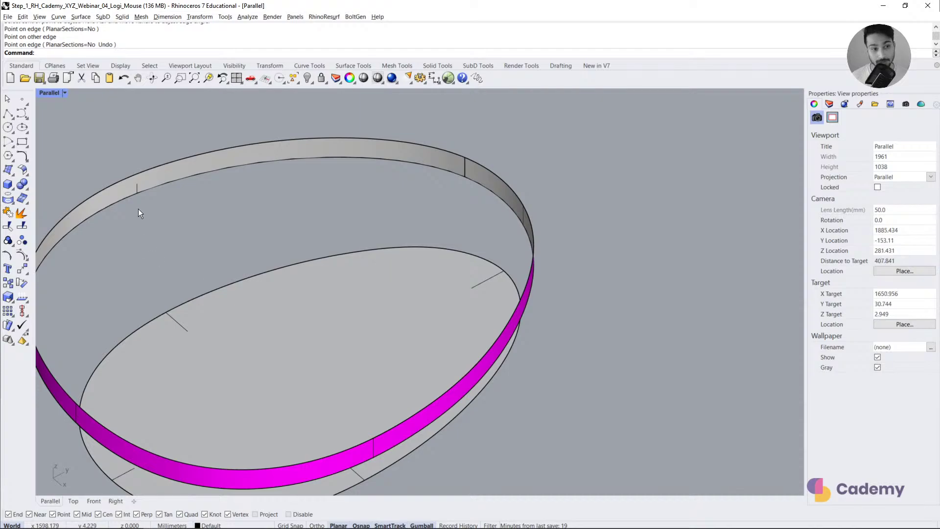
Step: Delete the short guide curves on the ring and base of the A.1 Intersect example
drag(142, 151, 596, 434)
key(Delete)
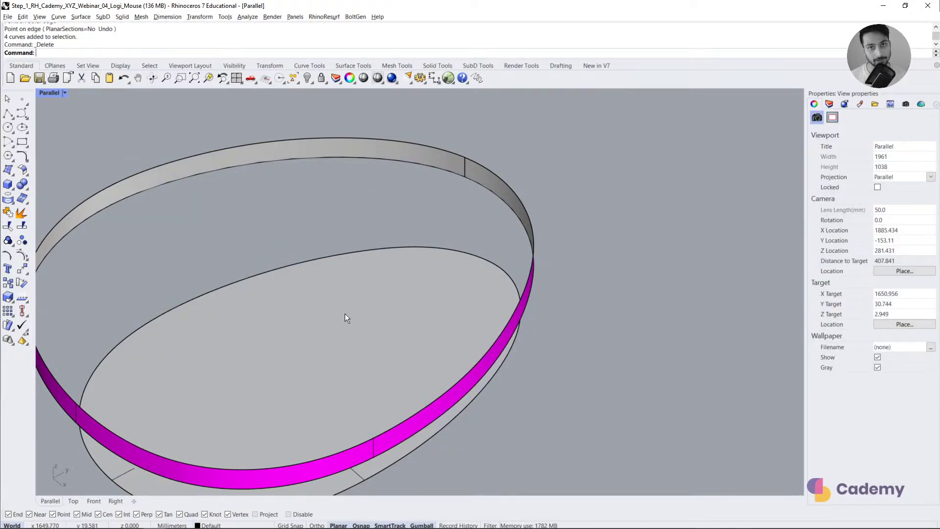
scroll(321, 307, down, 4)
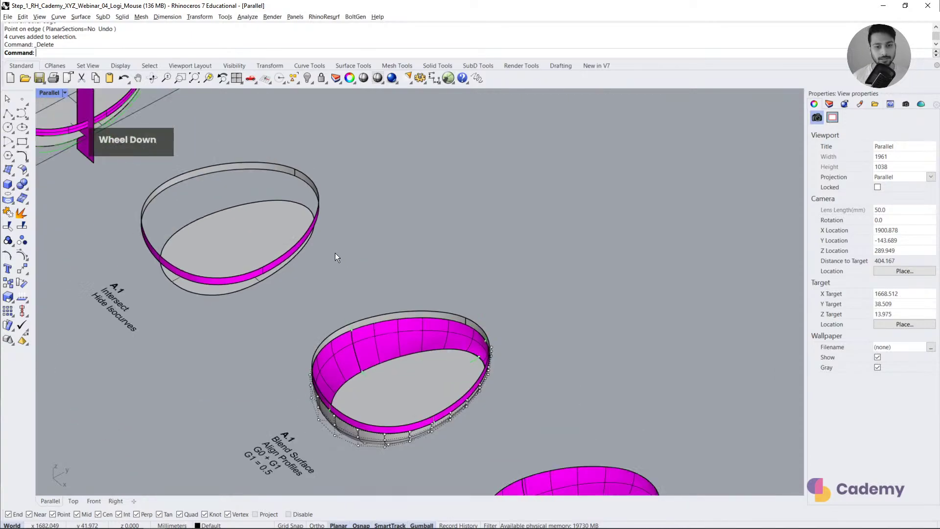
Step: Hide the A1. Base layer and show the A.2 Top CurvesPipe layer
shift+right_drag(197, 242, 284, 237)
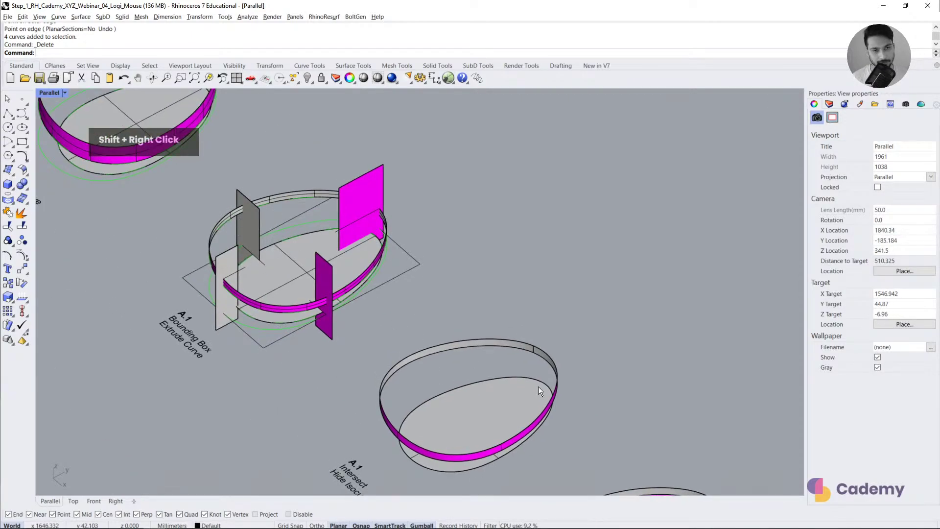
shift+right_drag(540, 390, 342, 278)
scroll(307, 268, down, 5)
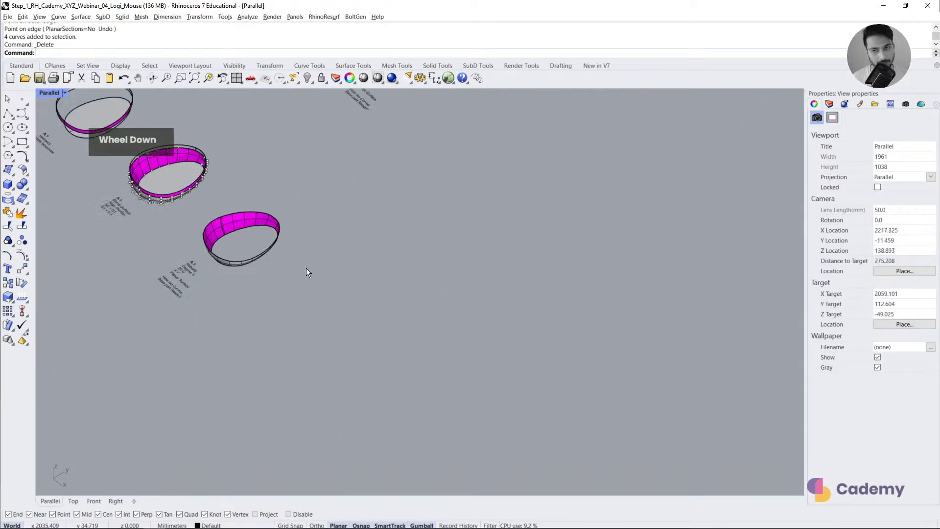
click(829, 104)
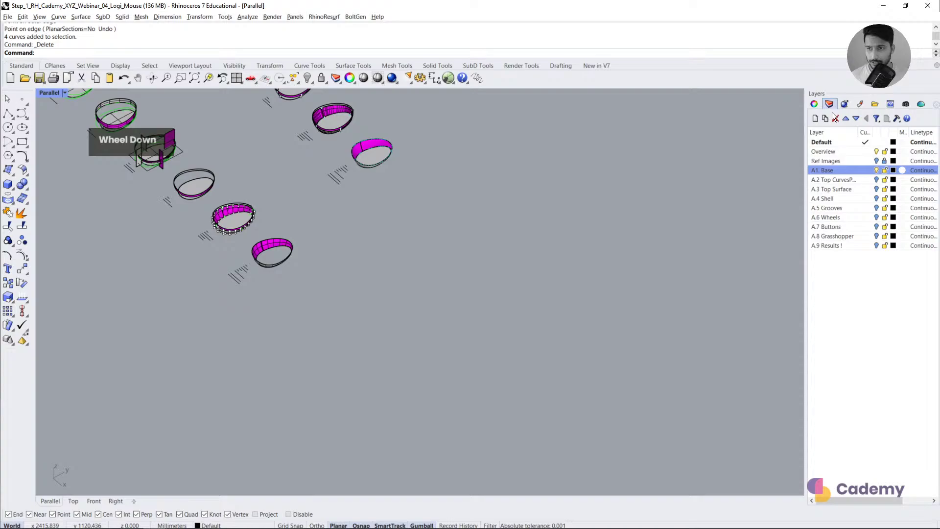
click(876, 171)
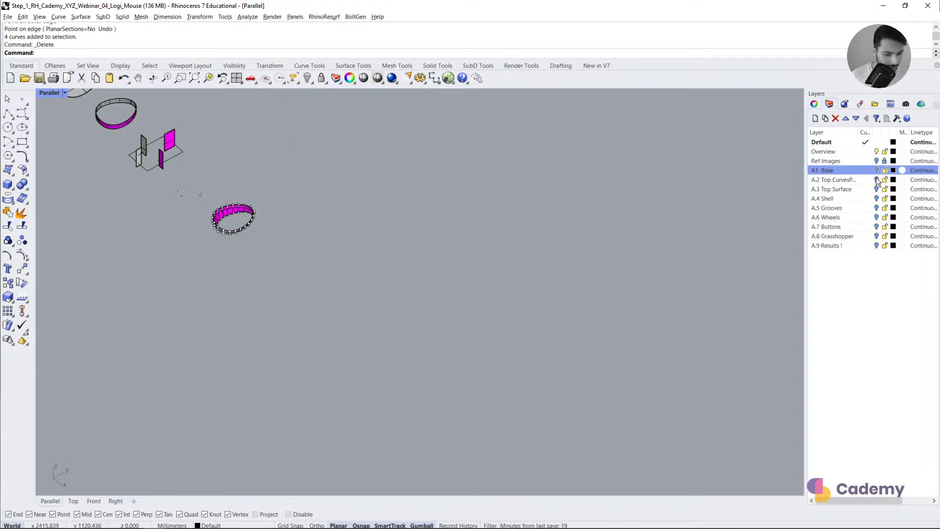
click(876, 179)
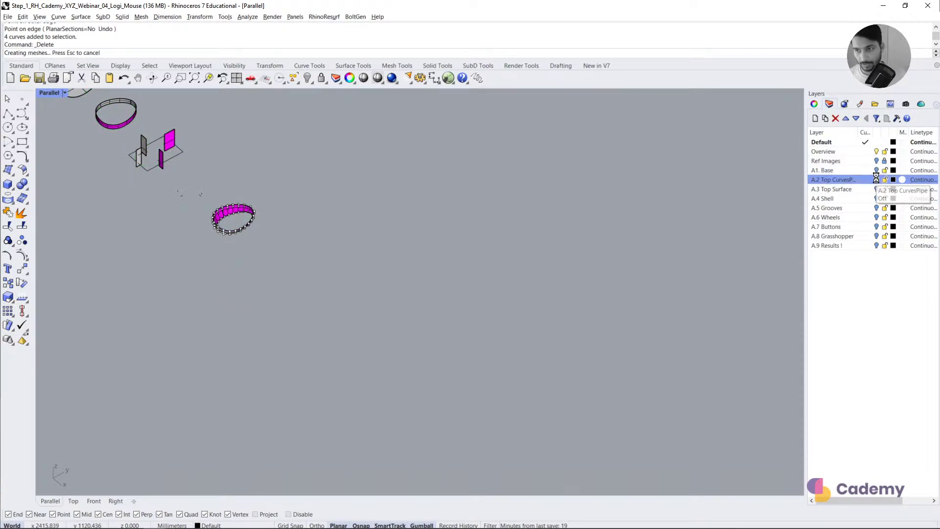
Step: Examine the A.2 example stages, from Top Part and Cut Pipe to the intersection planes
scroll(482, 281, down, 3)
scroll(482, 281, up, 3)
right_drag(571, 302, 445, 291)
scroll(327, 230, up, 1)
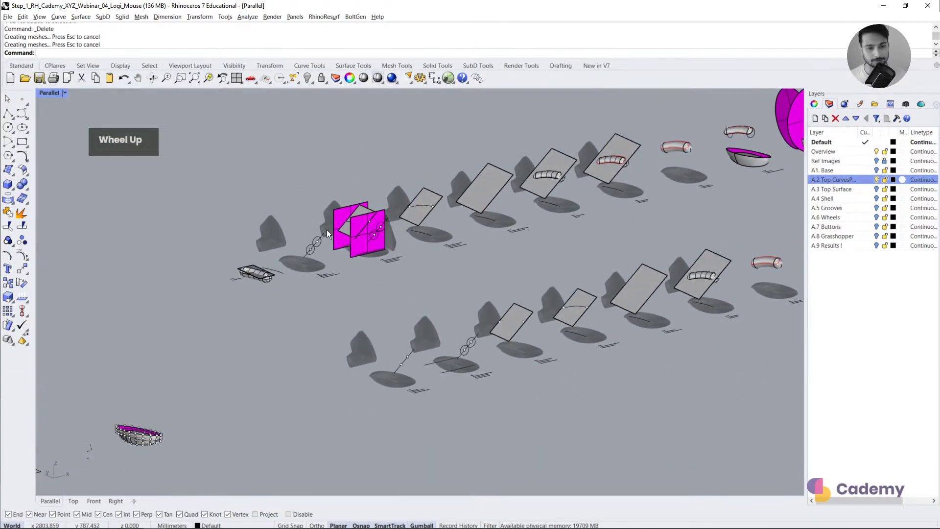
scroll(327, 230, up, 2)
right_drag(327, 230, 378, 263)
scroll(378, 262, up, 2)
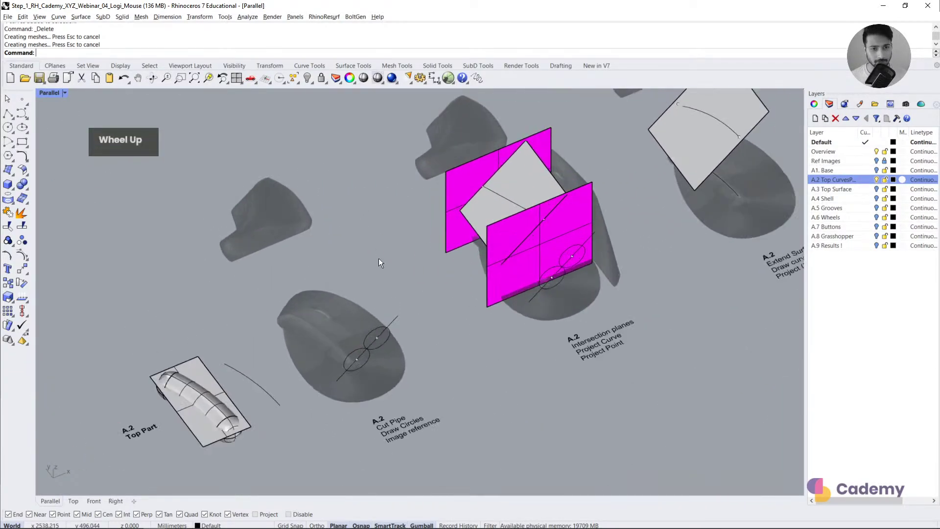
scroll(357, 289, up, 2)
shift+right_drag(353, 294, 485, 229)
mouse_move(319, 368)
right_down()
mouse_move(324, 318)
mouse_move(333, 352)
mouse_move(321, 361)
right_up()
scroll(345, 343, up, 4)
Step: Create a round-capped pipe with a 10 mm radius along the open arc beside the A.2 Top Part example
click(322, 360)
click(392, 340)
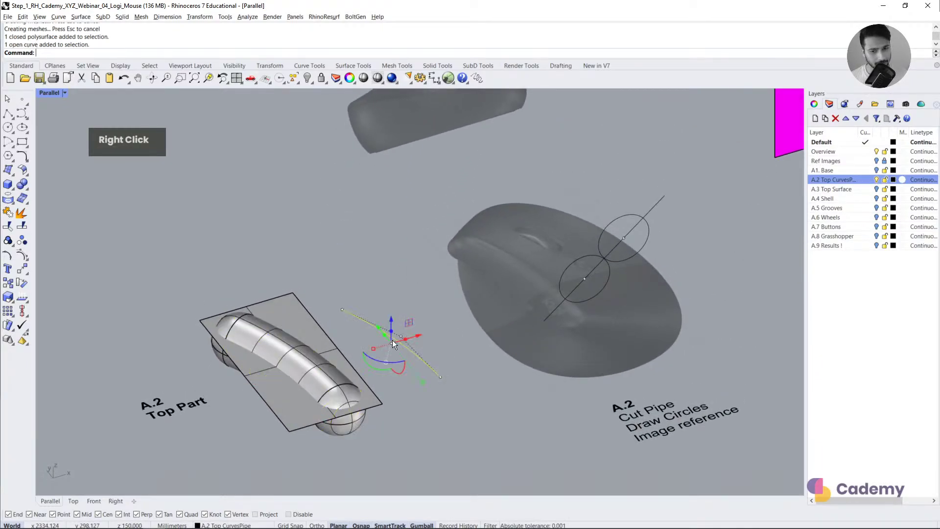
text(pip)
key(Return)
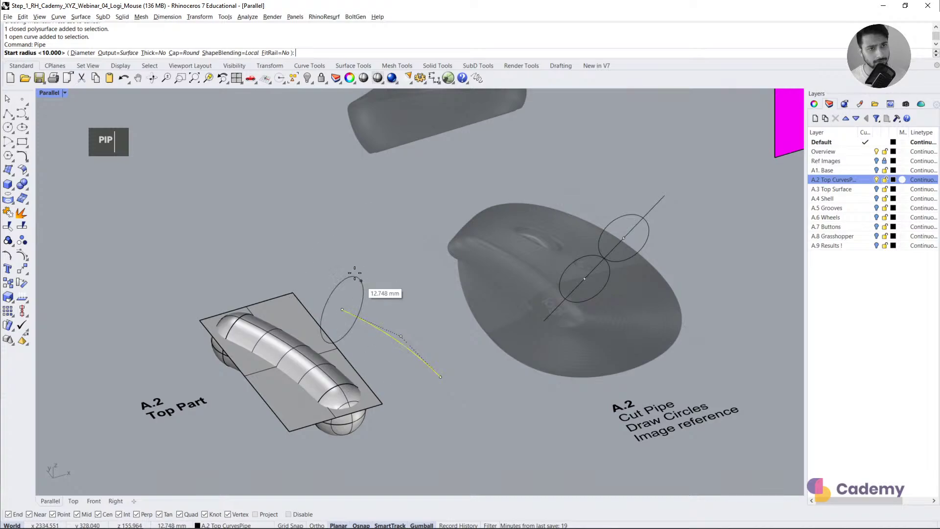
click(392, 334)
click(384, 330)
key(Return)
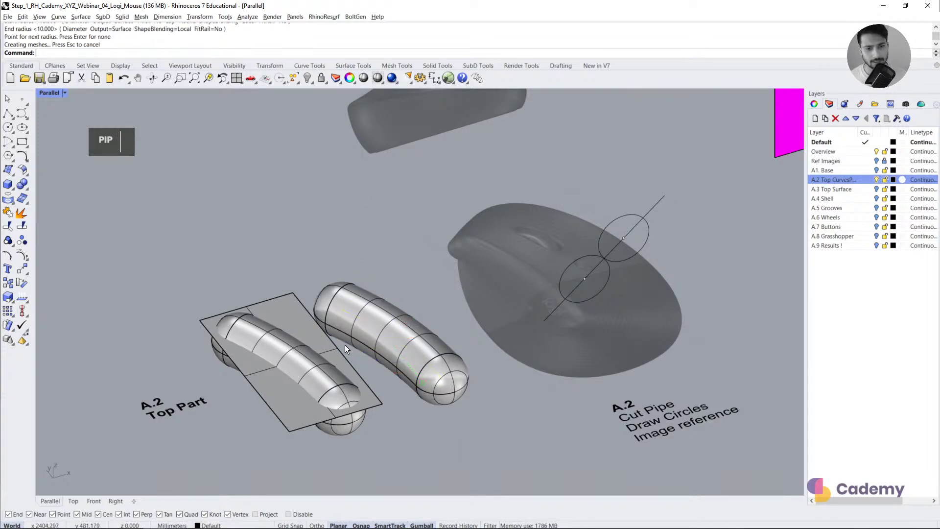
Step: Move the rectangular plane from the Top Part pipe onto the new pipe and scale it up slightly
drag(345, 344, 440, 326)
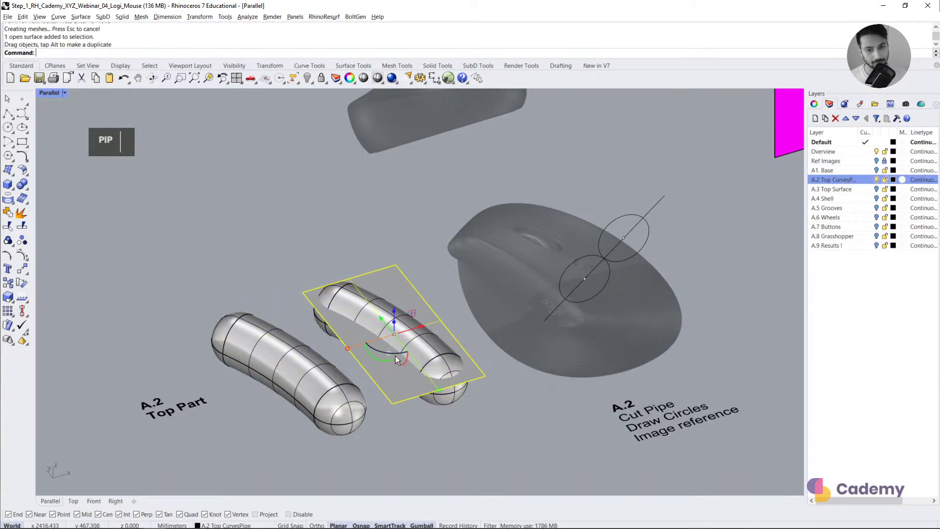
shift+drag(437, 392, 443, 399)
click(444, 436)
Step: Intersect the new pipe with the rectangular plane and raise the resulting curve above them
text(i)
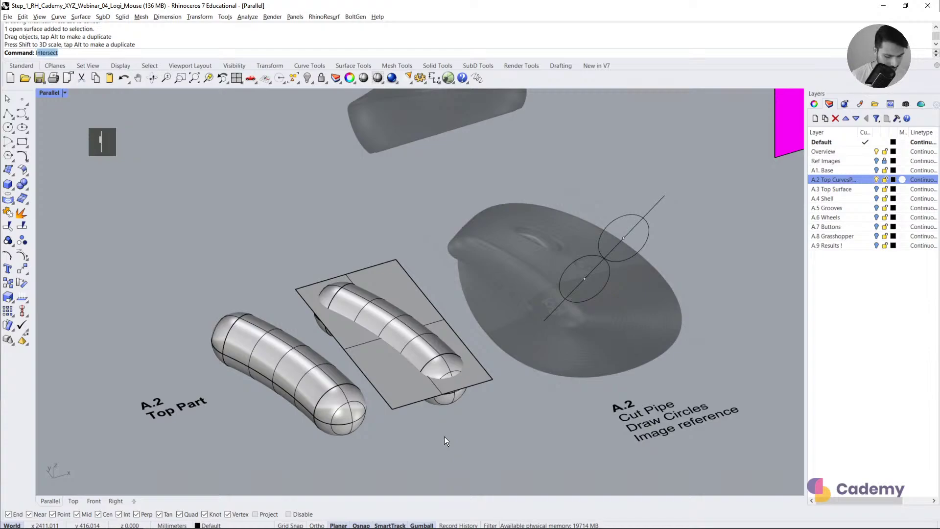
text(nterse)
key(Return)
click(427, 346)
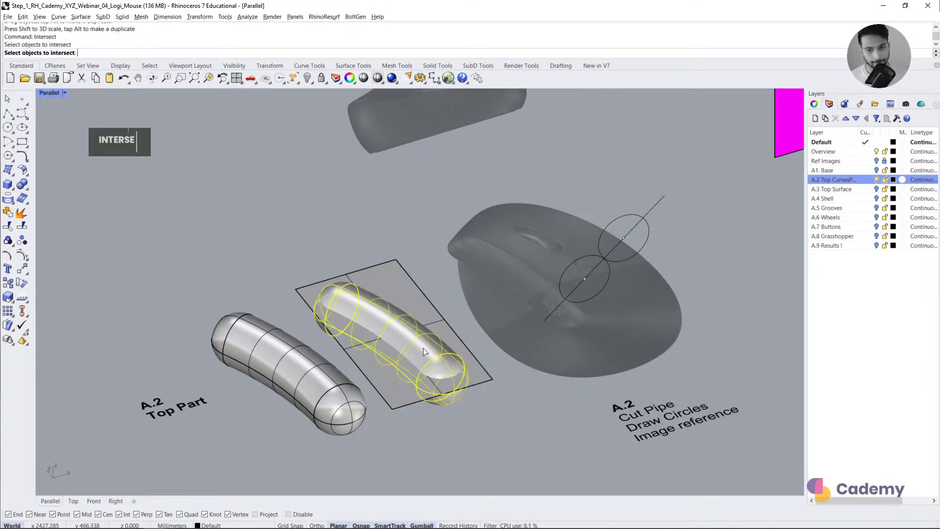
click(411, 377)
right_click(411, 377)
drag(391, 307, 395, 251)
click(316, 254)
Step: Undo the curve's move and the intersection
scroll(316, 255, down, 2)
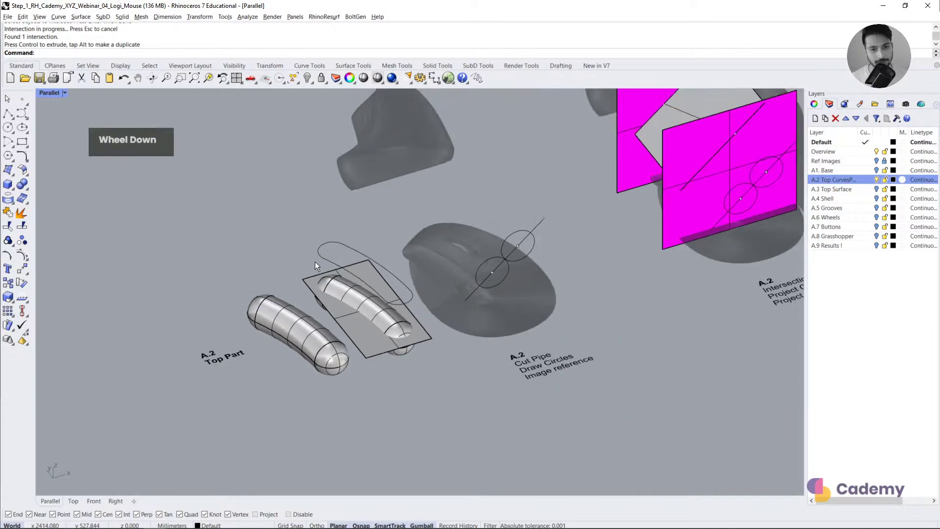
key(ctrl+z)
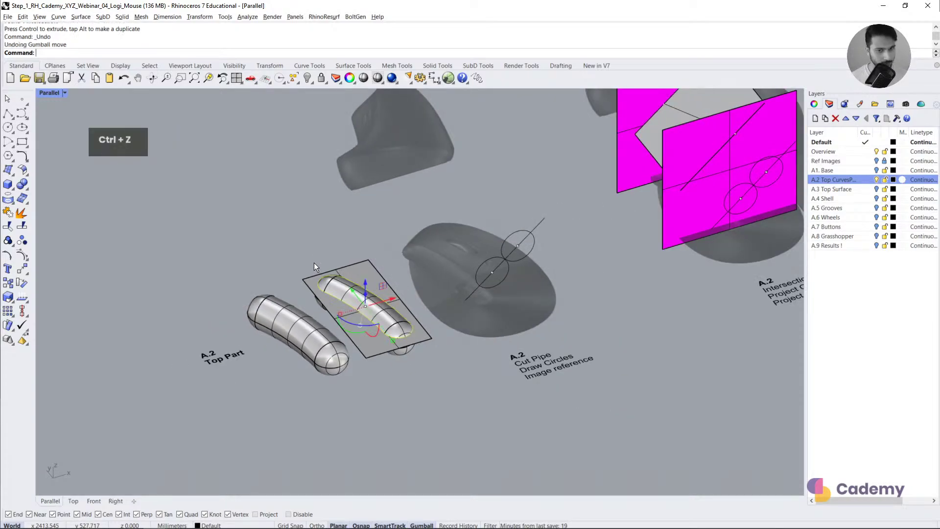
key(ctrl+z)
Step: Switch to the Front view and frame the mouse reference of the A.2 Cut Pipe, Draw Circles example
scroll(314, 267, down, 1)
right_drag(320, 283, 450, 210)
scroll(436, 268, up, 2)
click(94, 502)
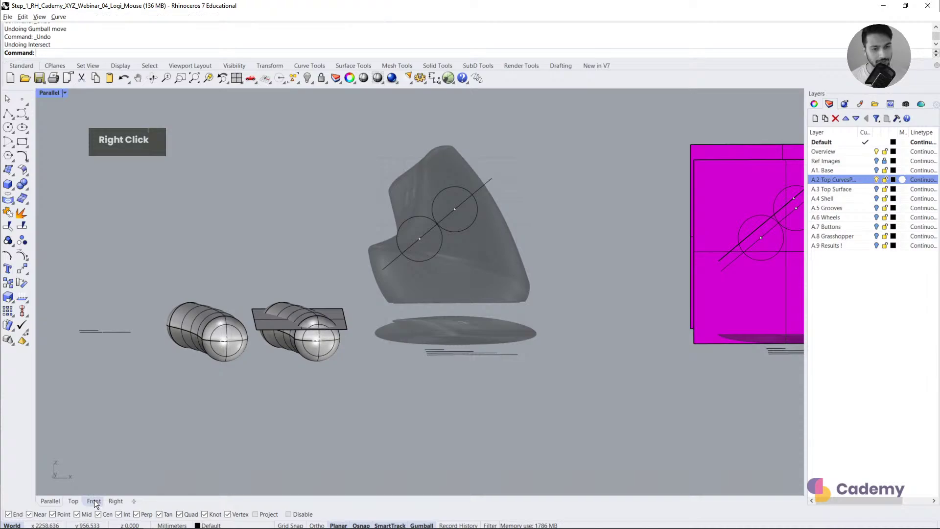
scroll(325, 346, down, 10)
right_drag(583, 333, 360, 321)
scroll(580, 263, up, 2)
scroll(580, 263, up, 10)
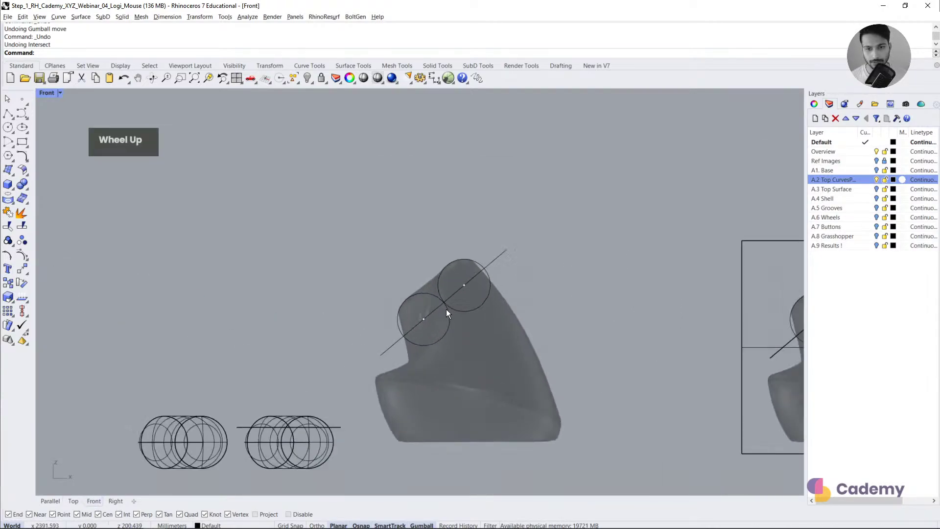
Step: Select both circles, then only the upper one, to check their fit against the mouse reference's upper outline
shift+click(465, 309)
shift+click(451, 324)
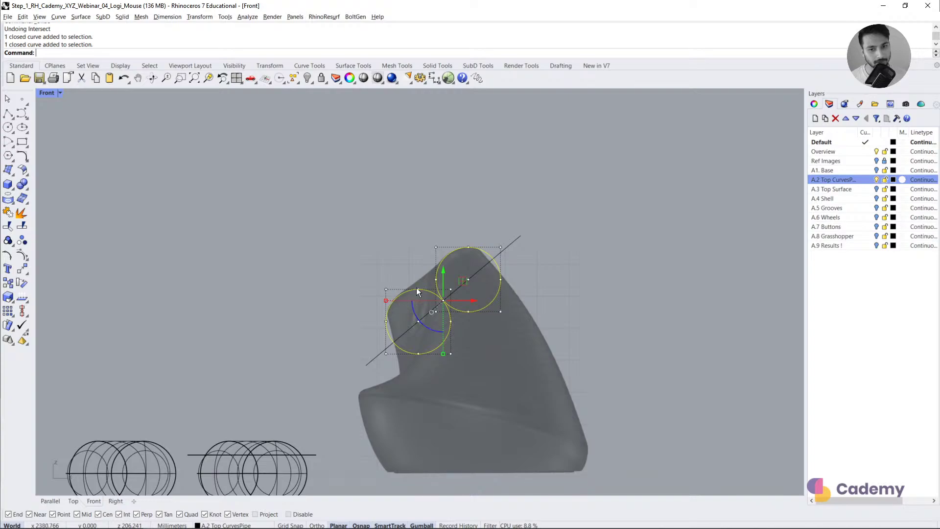
scroll(477, 255, up, 3)
click(480, 242)
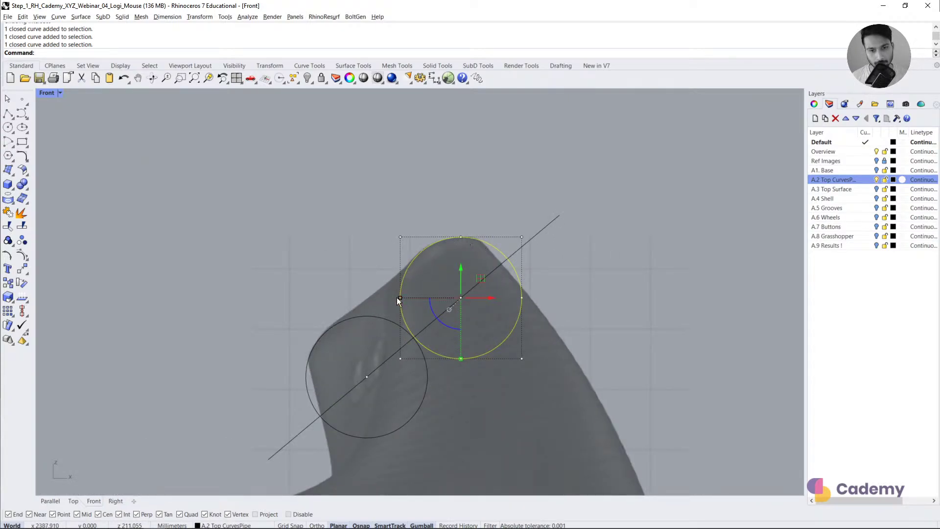
click(499, 342)
right_drag(501, 344, 512, 292)
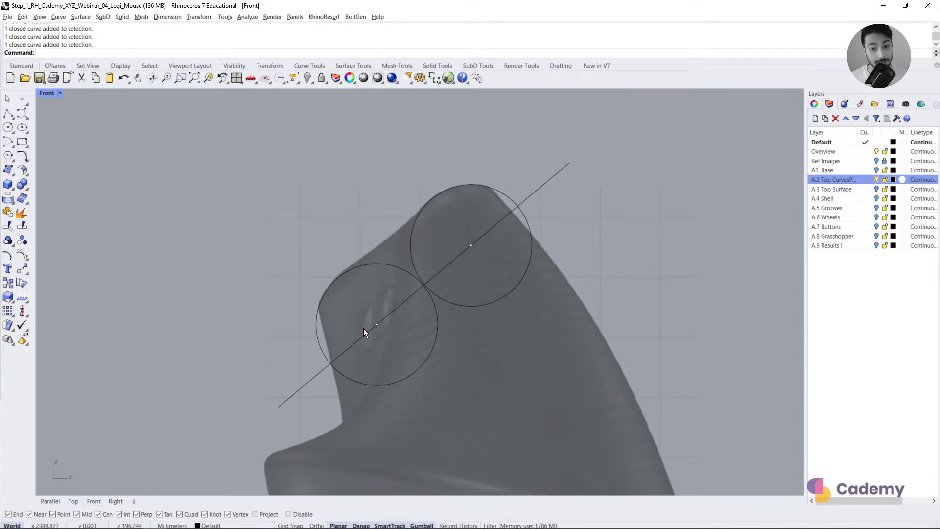
Step: Draw two circles of 10 mm radius centred on the two points of the slanted line over the mouse reference
scroll(436, 198, down, 5)
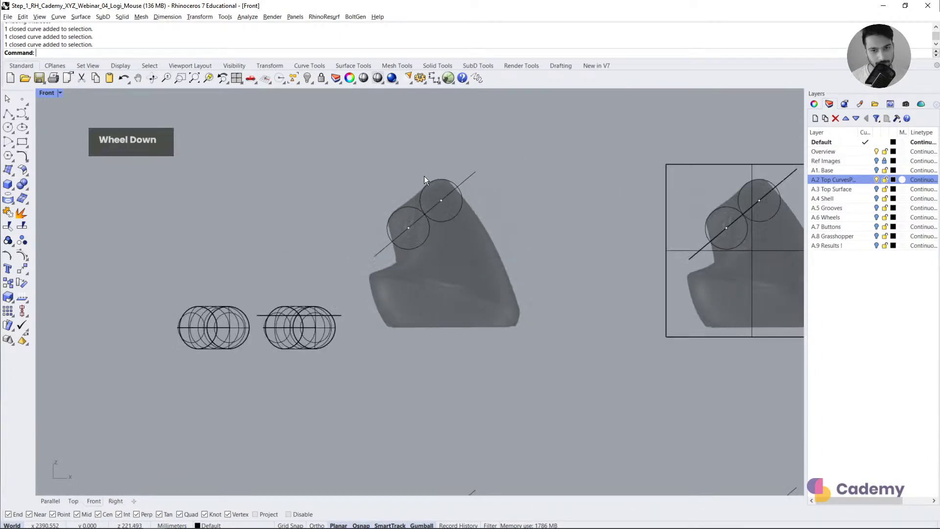
right_drag(424, 175, 422, 208)
scroll(392, 391, up, 5)
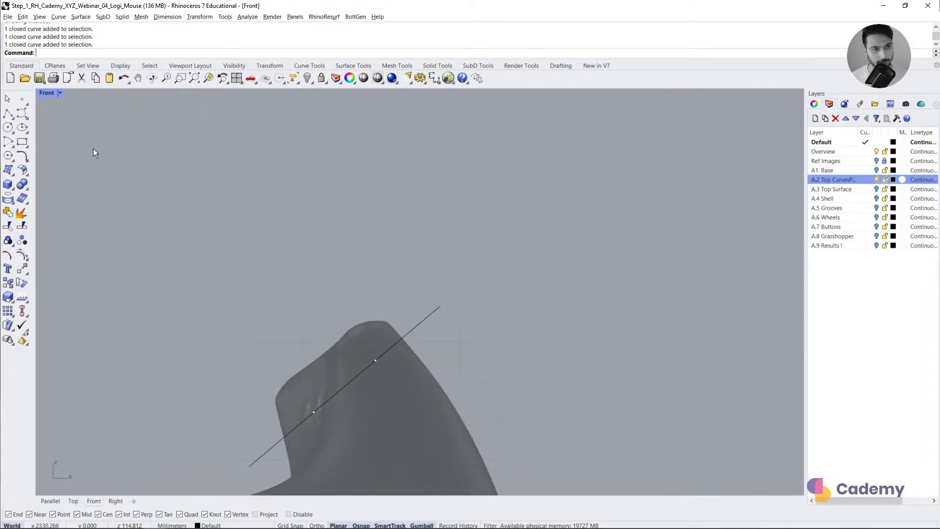
click(9, 130)
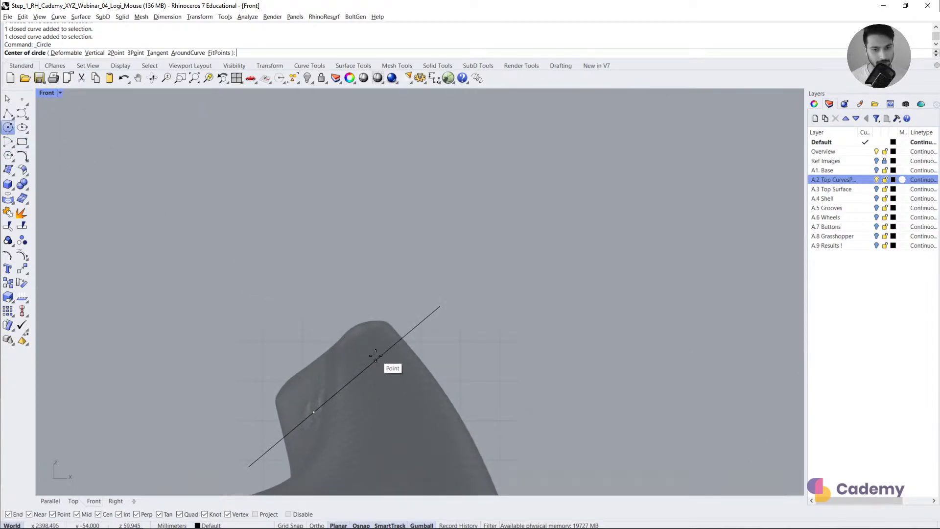
click(376, 360)
text(10)
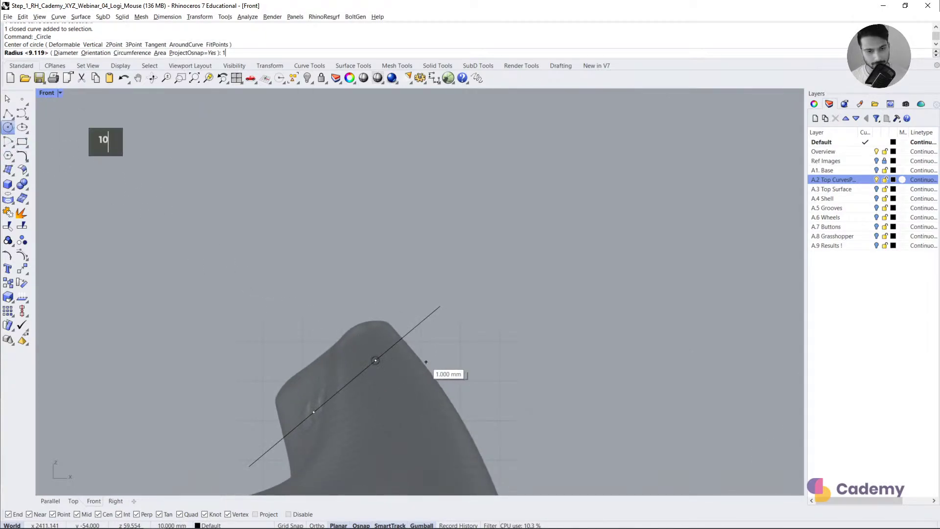
key(Return)
right_click(312, 415)
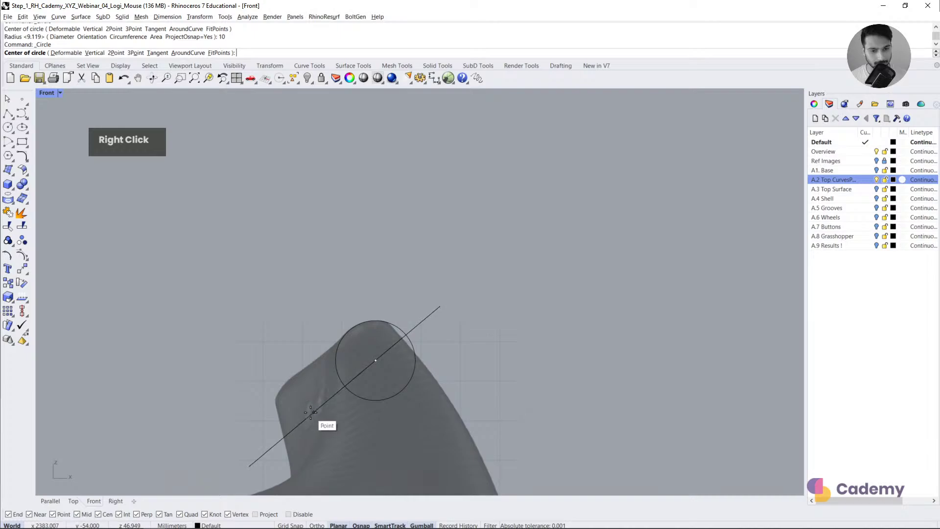
click(310, 412)
key(Return)
Step: Examine the two parallel lines of the Intersection planes example against the mouse reference in the Parallel and Top views
scroll(351, 289, down, 3)
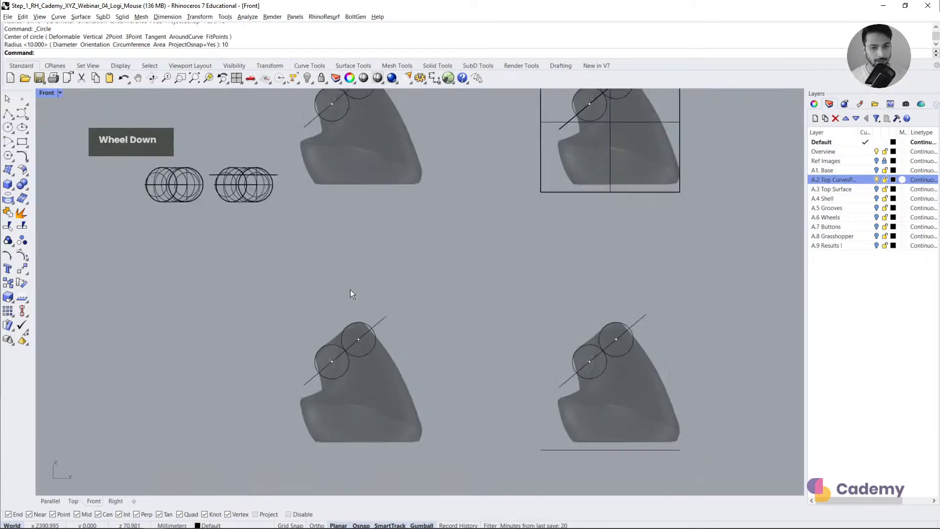
scroll(535, 307, up, 2)
scroll(441, 353, down, 4)
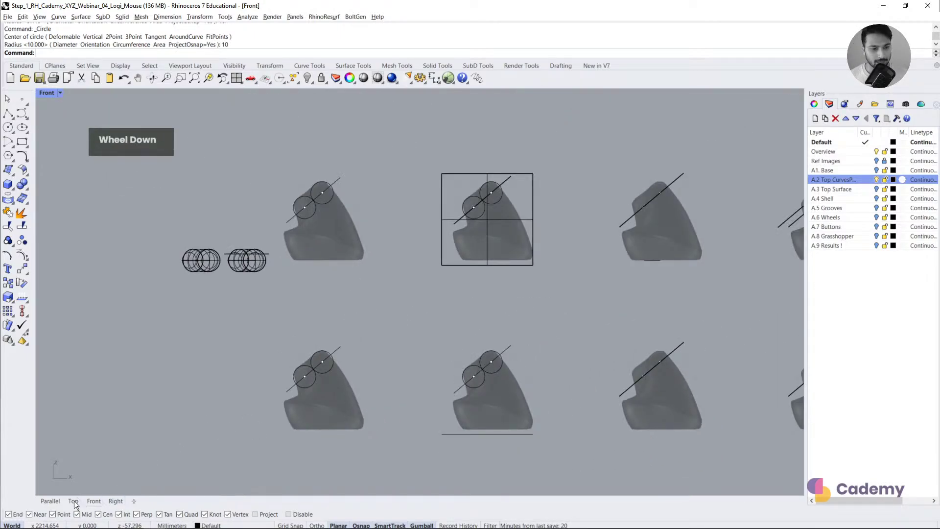
click(54, 501)
right_drag(422, 289, 437, 357)
scroll(438, 357, down, 5)
shift+right_drag(621, 348, 484, 355)
right_drag(484, 355, 578, 319)
right_drag(533, 343, 553, 330)
scroll(550, 329, up, 4)
click(542, 326)
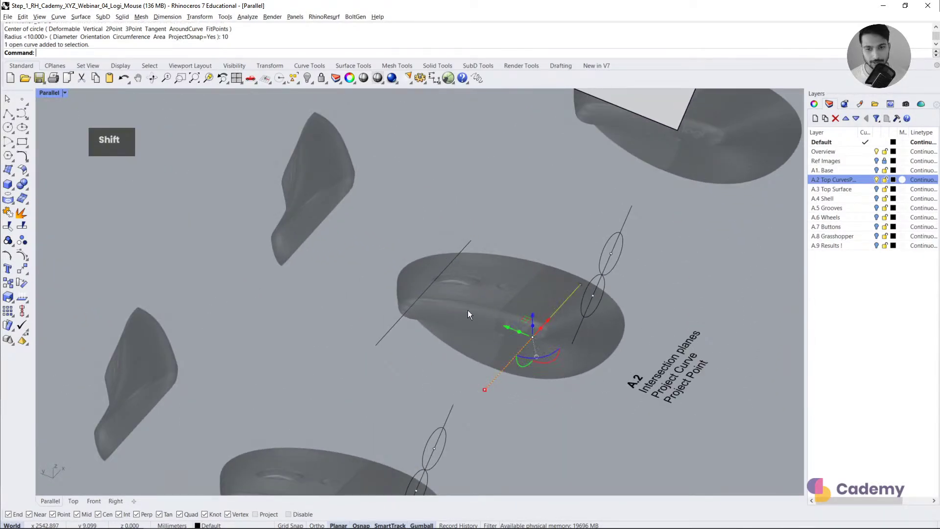
shift+click(420, 295)
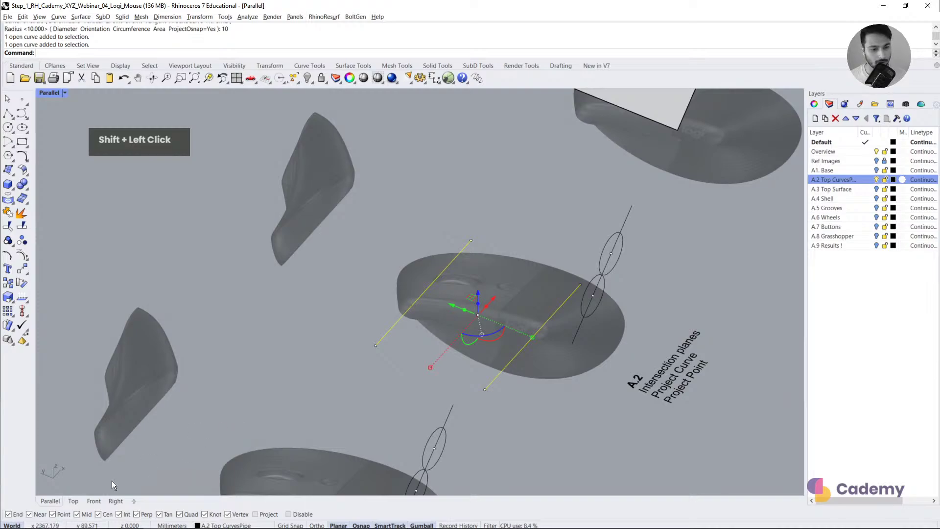
click(74, 500)
scroll(437, 300, down, 6)
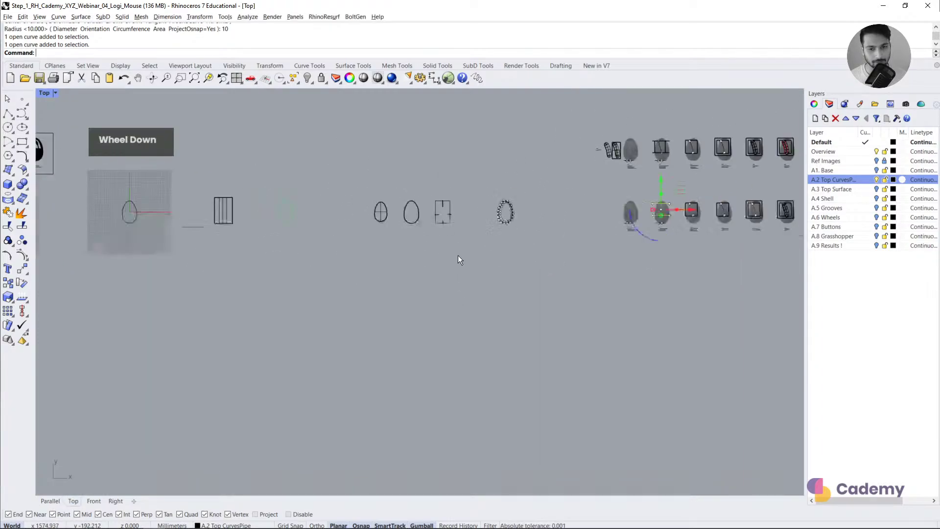
right_drag(459, 259, 447, 293)
scroll(465, 290, up, 8)
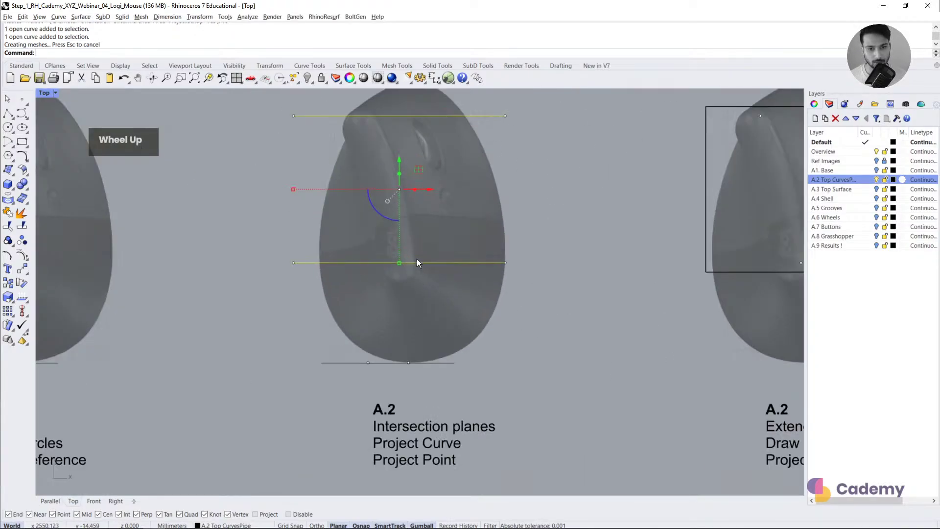
right_drag(409, 259, 410, 313)
key(Escape)
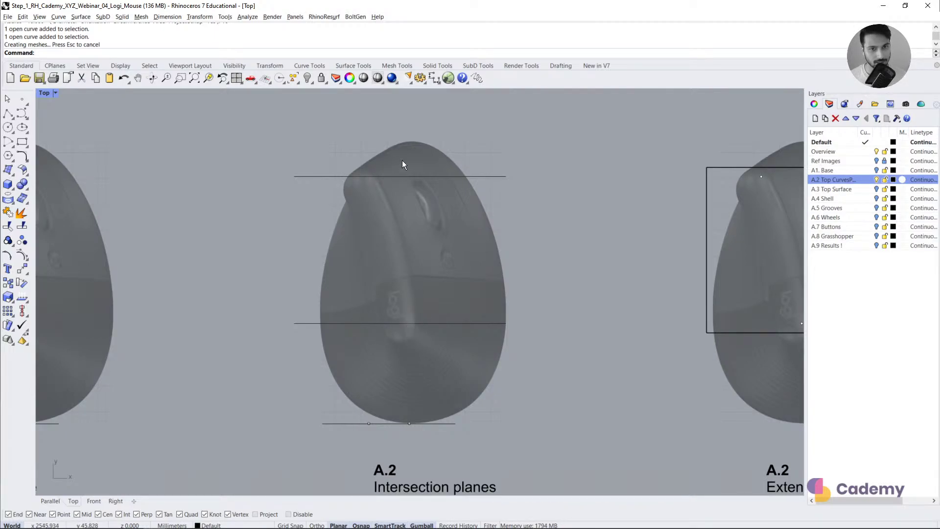
Step: Extrude the two parallel lines of the Intersection planes example upward into vertical planes
drag(401, 160, 278, 381)
right_drag(62, 490, 349, 305)
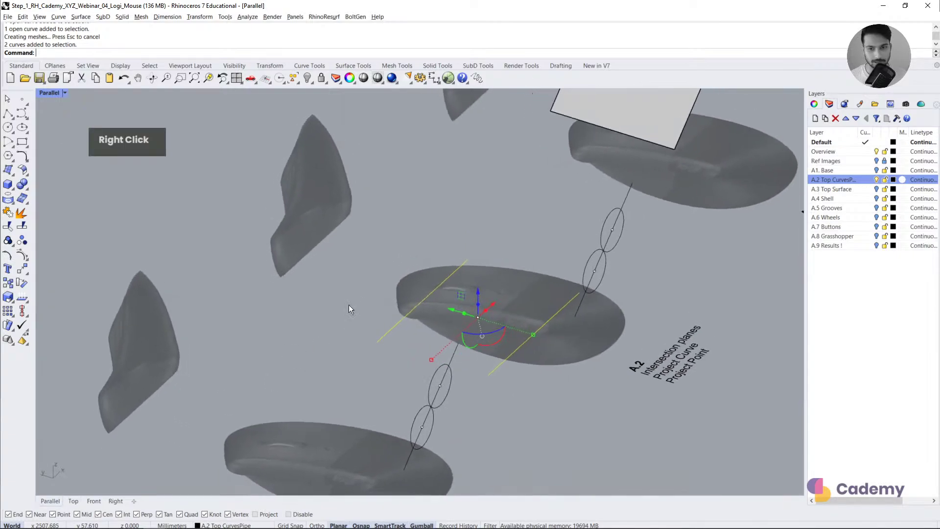
drag(482, 308, 433, 121)
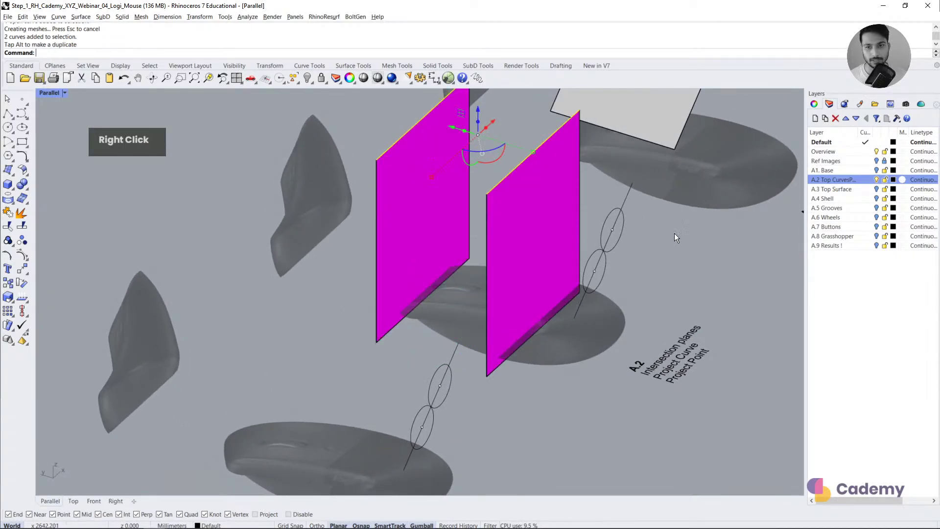
Step: Project the slanted line, both circles and their centre points onto both vertical planes from the Front view
right_drag(674, 233, 628, 275)
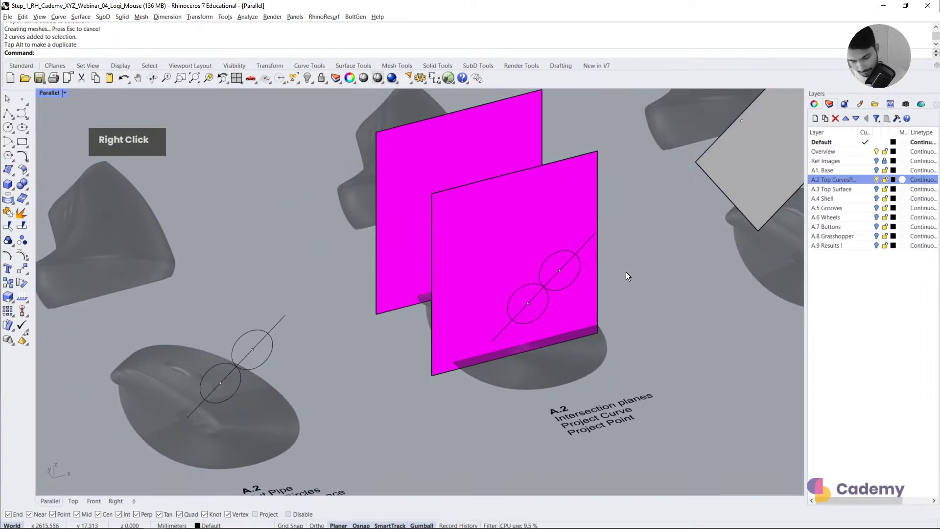
text(proj)
key(Return)
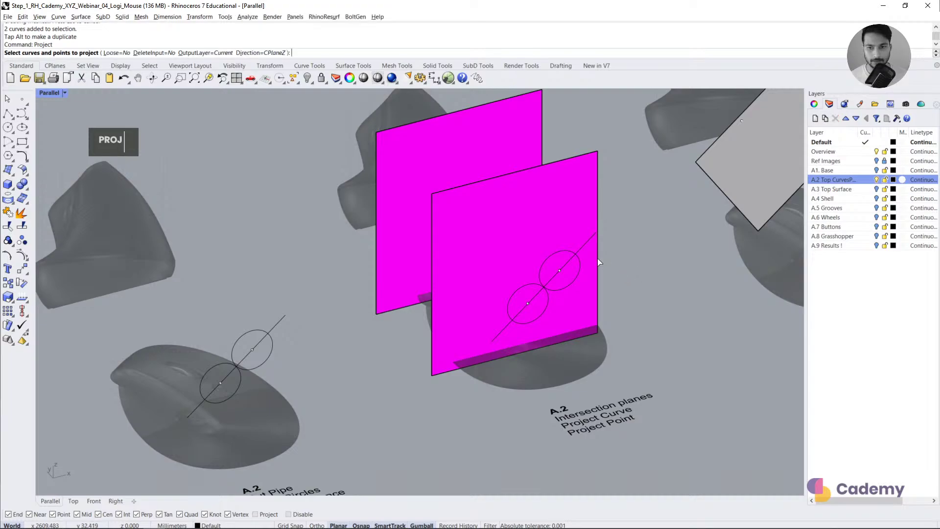
click(585, 246)
click(577, 260)
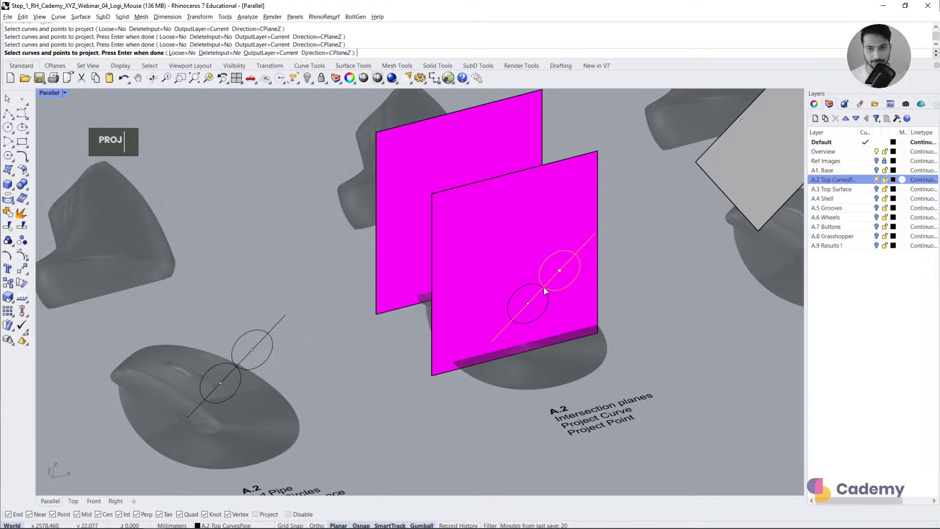
click(541, 287)
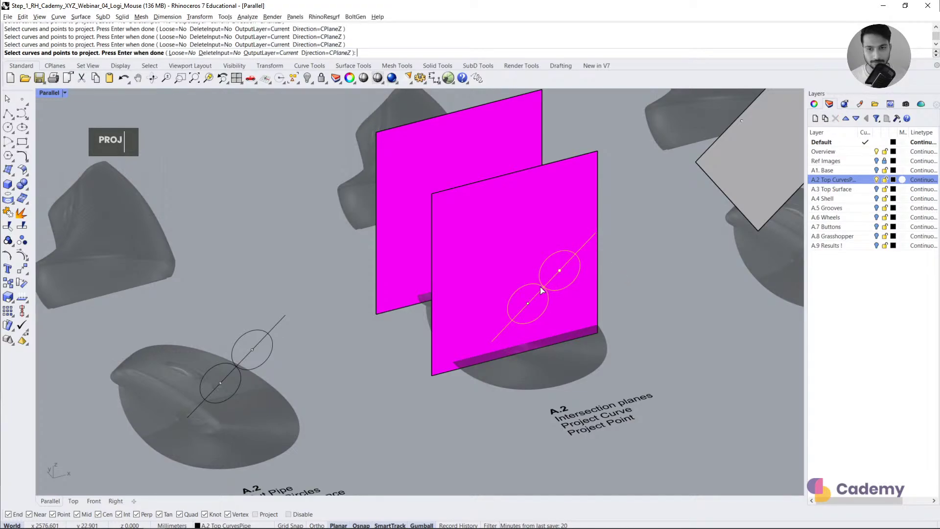
click(93, 501)
right_drag(495, 387, 418, 330)
scroll(418, 325, up, 3)
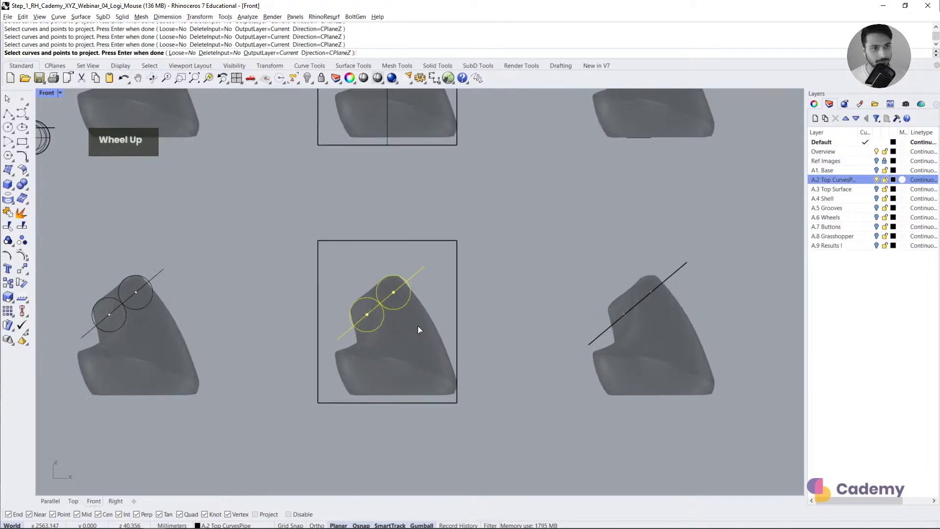
right_click(418, 325)
click(454, 301)
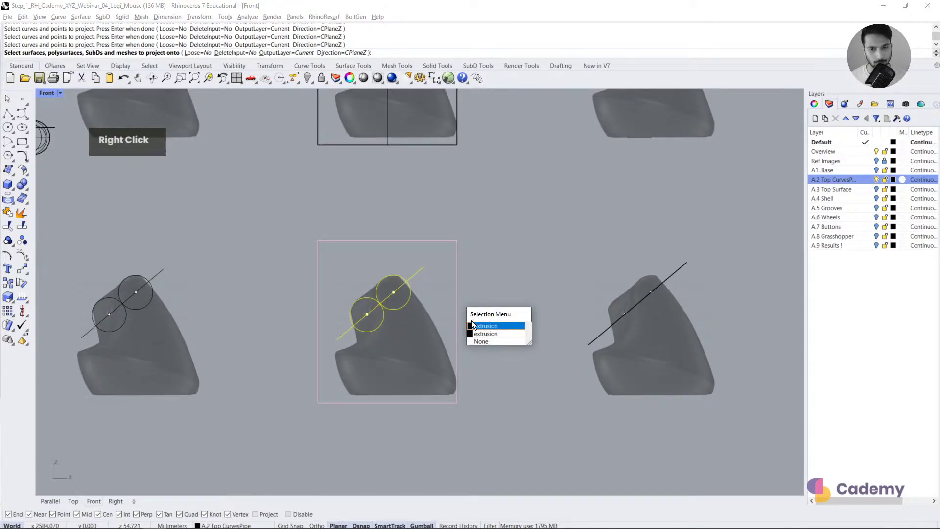
right_click(457, 278)
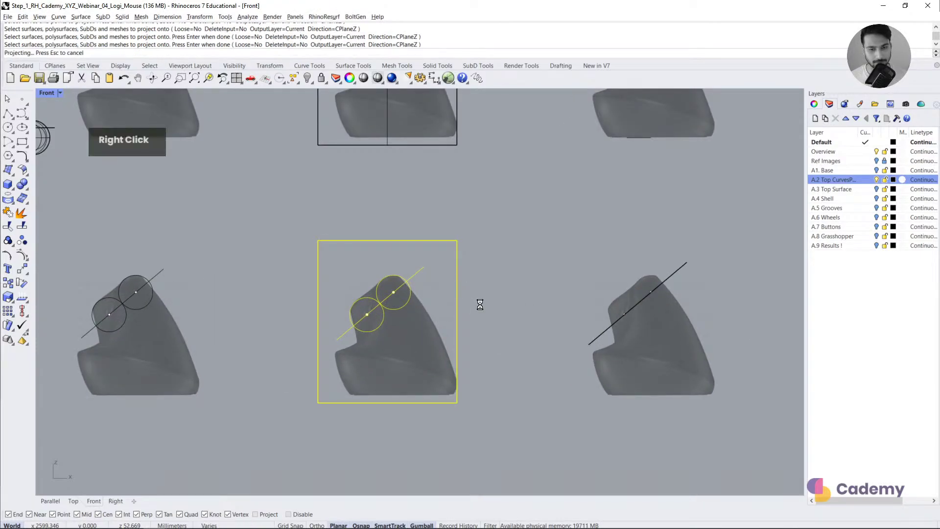
click(50, 501)
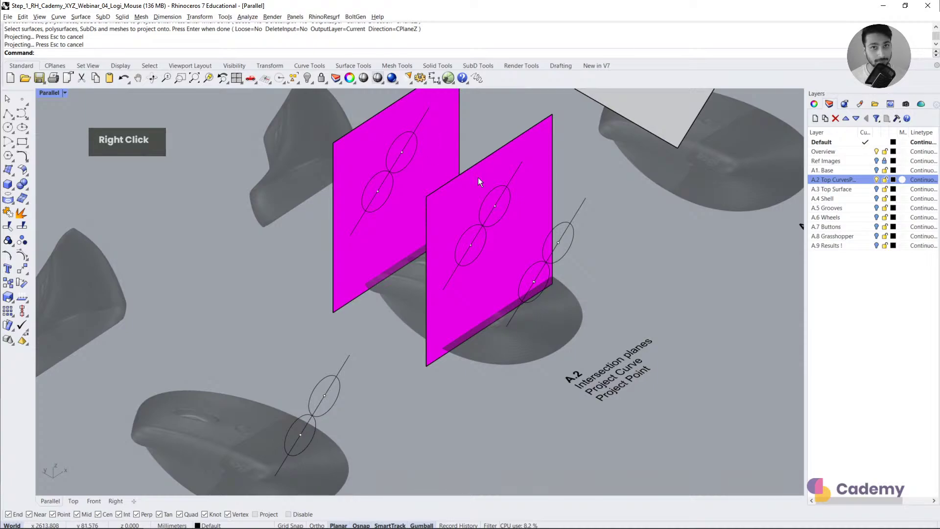
Step: Loft between the projected slanted lines on the two vertical planes, using the Loose style without simplifying
shift+right_drag(478, 182, 512, 279)
scroll(374, 344, down, 4)
shift+right_drag(374, 344, 462, 310)
scroll(433, 371, up, 5)
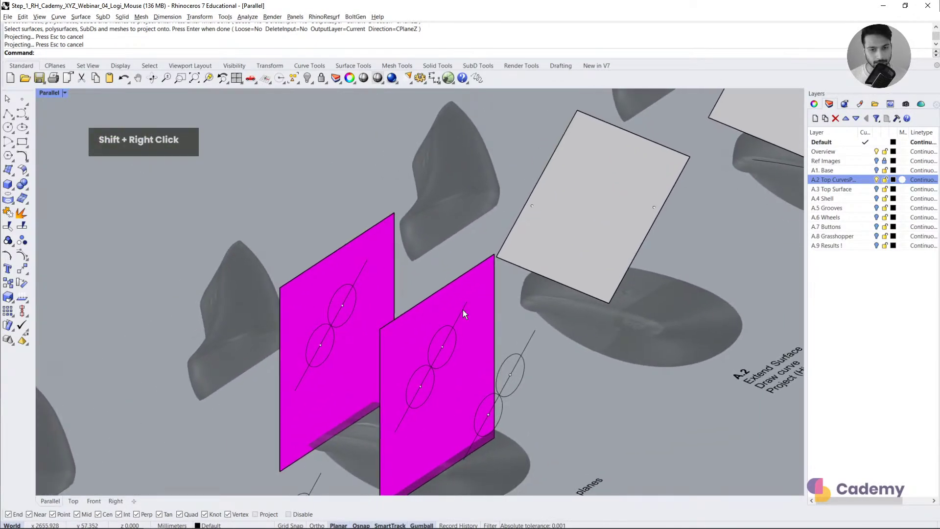
click(463, 309)
shift+click(360, 263)
shift+click(362, 267)
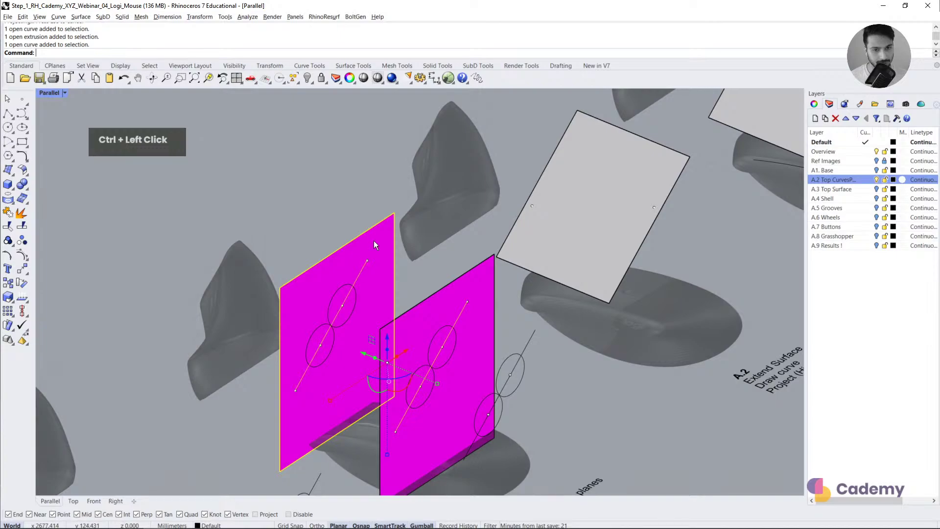
ctrl+click(374, 242)
text(loft)
key(Return)
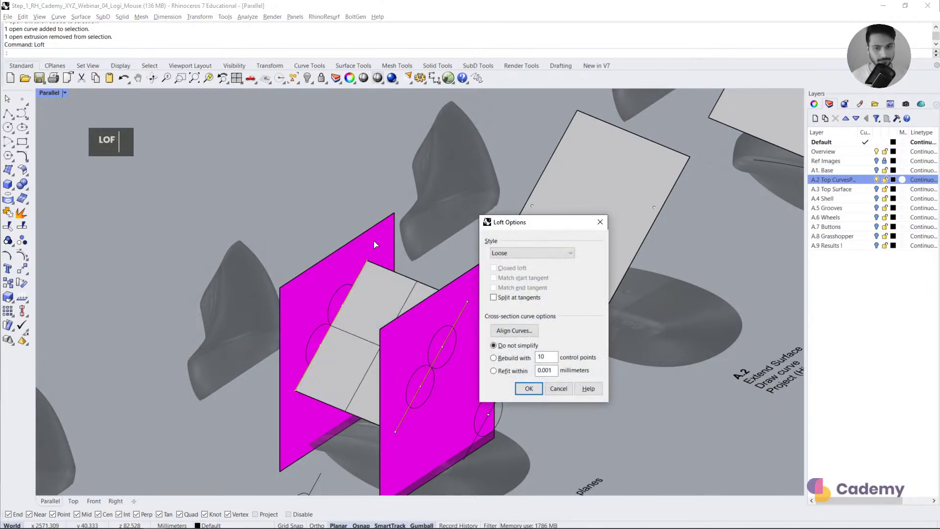
key(Return)
Step: Draw a straight polyline from the lower projected point on the far plane to the upper projected point on the near plane
right_drag(392, 310, 419, 340)
double_click(417, 340)
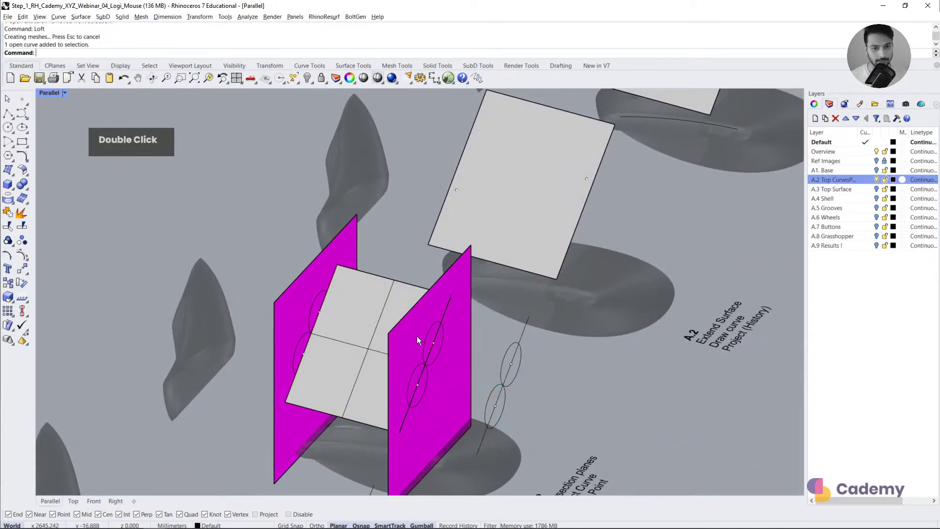
click(7, 113)
scroll(321, 364, up, 2)
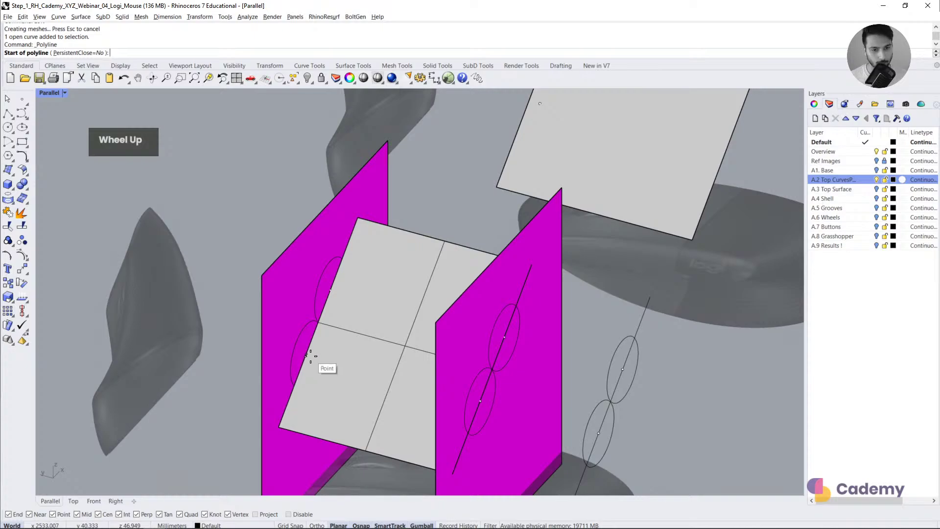
click(311, 356)
click(505, 337)
right_click(506, 337)
Step: Select the sloped plane of the Extend Surface example and frame it over the mouse reference in the Top view
right_drag(506, 338, 486, 327)
right_drag(603, 337, 483, 365)
scroll(599, 399, down, 12)
scroll(306, 303, up, 8)
scroll(304, 299, up, 2)
shift+right_drag(256, 314, 422, 318)
click(300, 244)
middle_click(300, 246)
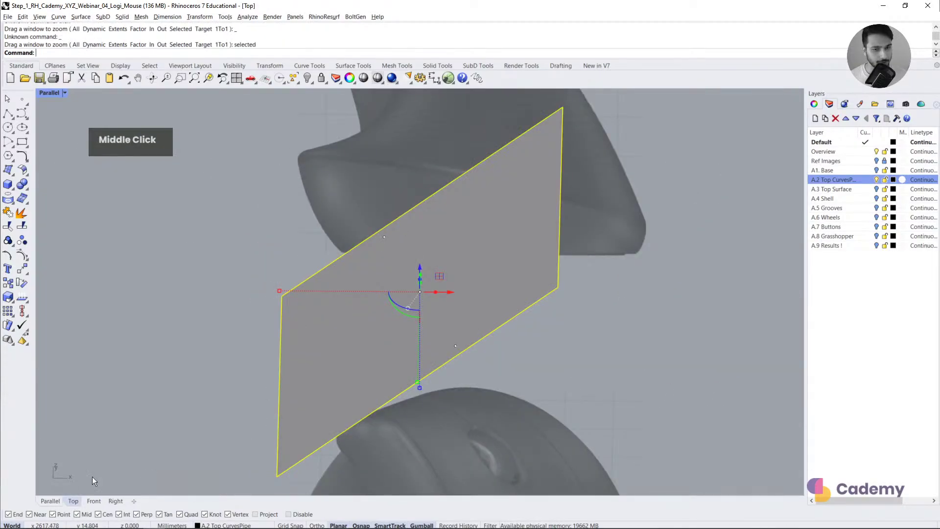
middle_click(327, 316)
scroll(338, 310, down, 4)
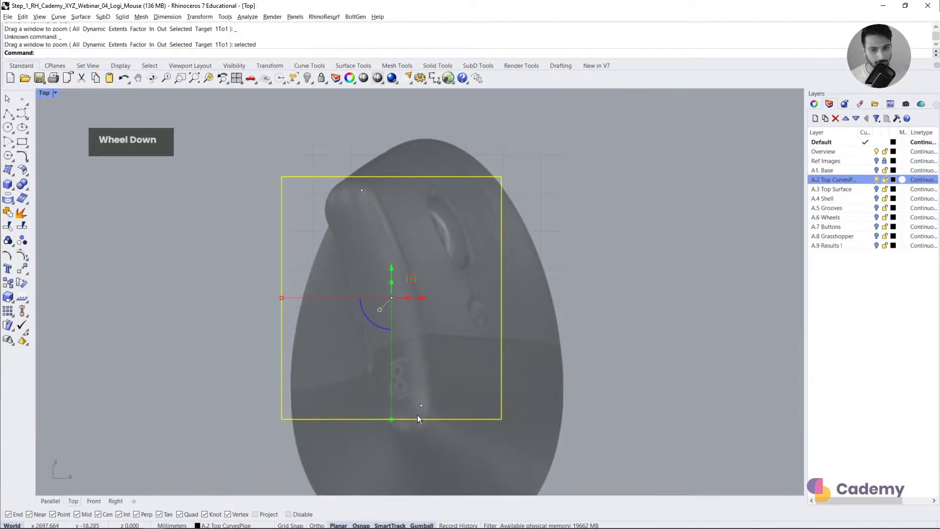
Step: Draw a degree 3 curve between the sloped plane's two points, following the mouse's ridge in the Top view
click(22, 114)
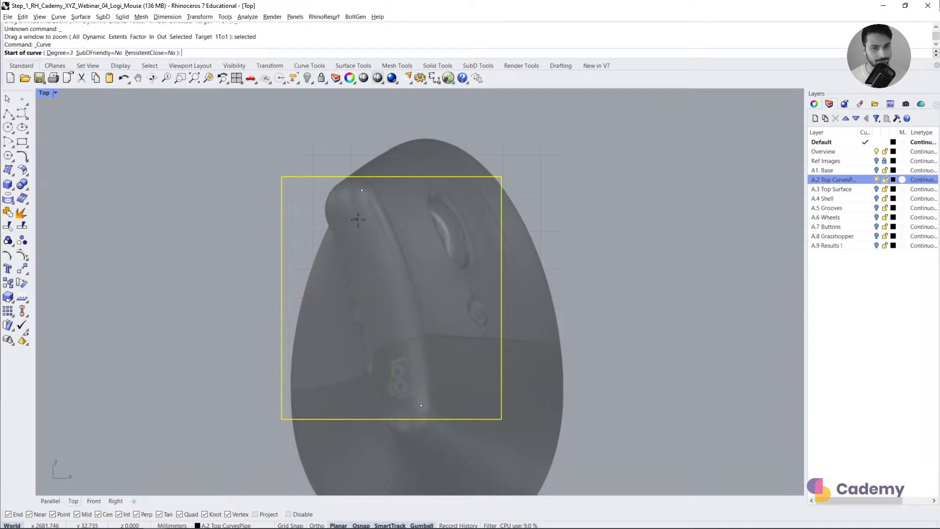
click(362, 190)
click(383, 235)
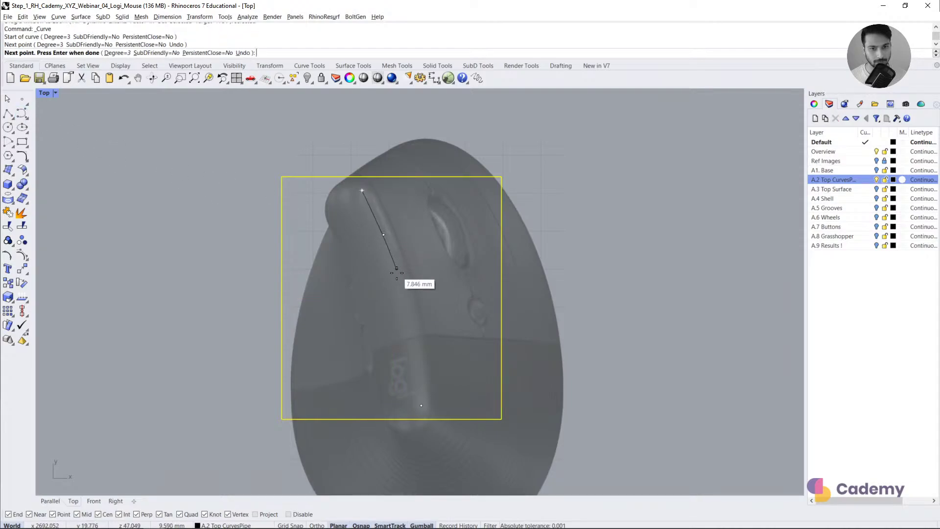
click(400, 281)
click(421, 405)
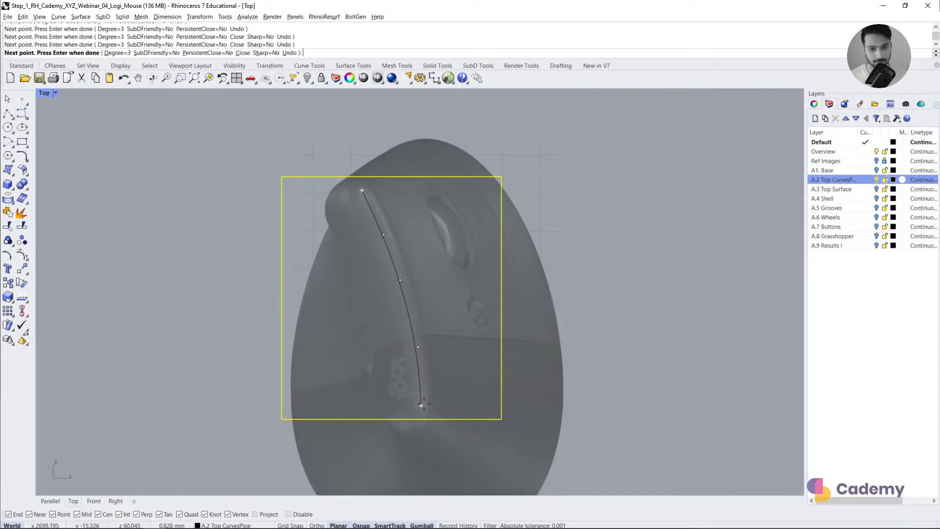
right_click(419, 350)
double_click(418, 351)
Step: Return to the Parallel view and undo the curve drawn between the sloped plane's points
click(54, 500)
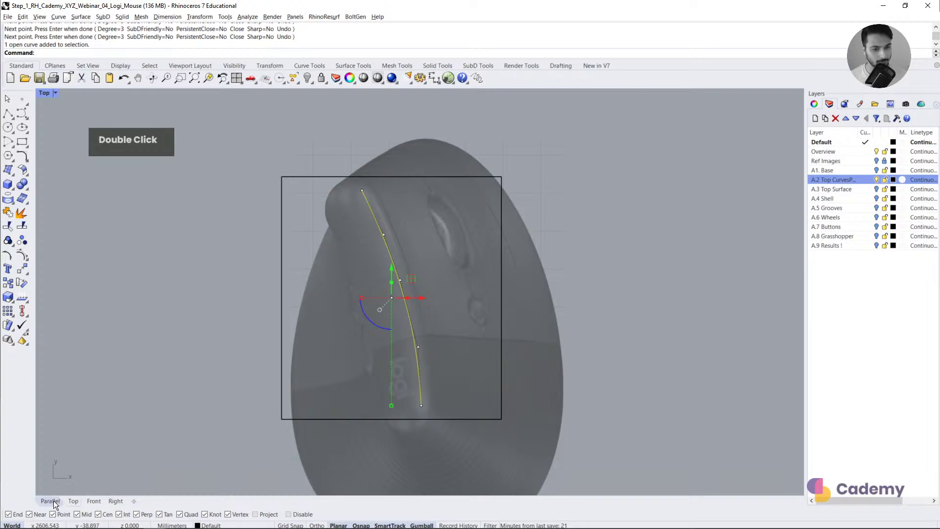
scroll(307, 314, down, 3)
right_drag(307, 314, 407, 343)
key(ctrl)
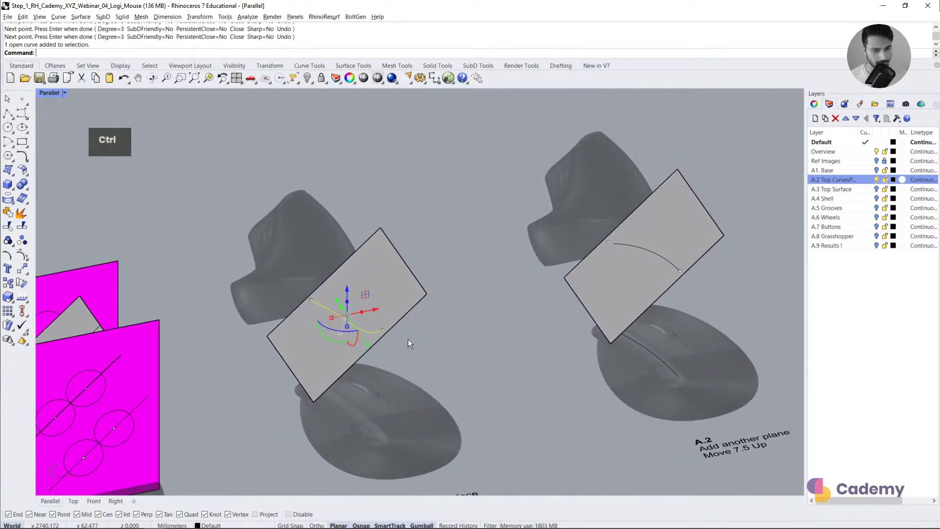
key(ctrl+z)
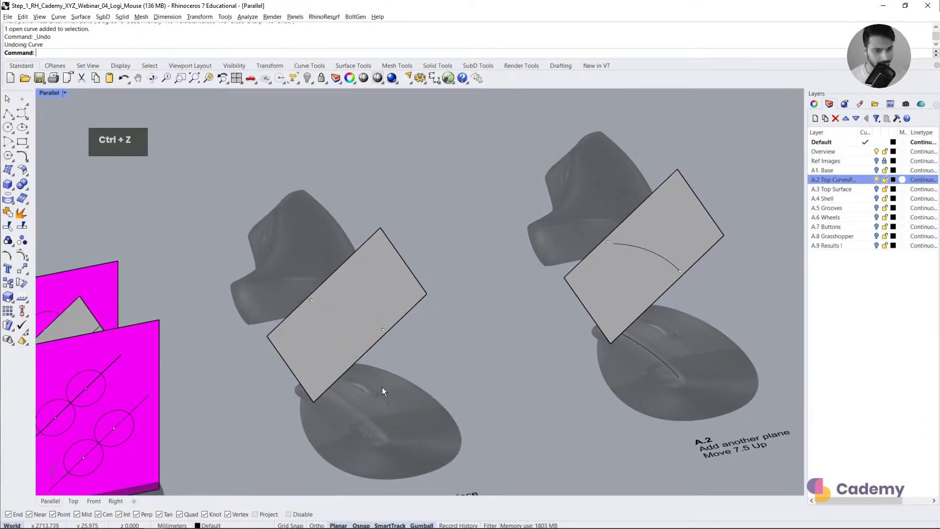
Step: Draw a degree 3 curve with four control points along the mouse's ridge in the Top view
click(73, 501)
right_click(438, 293)
click(371, 202)
click(392, 244)
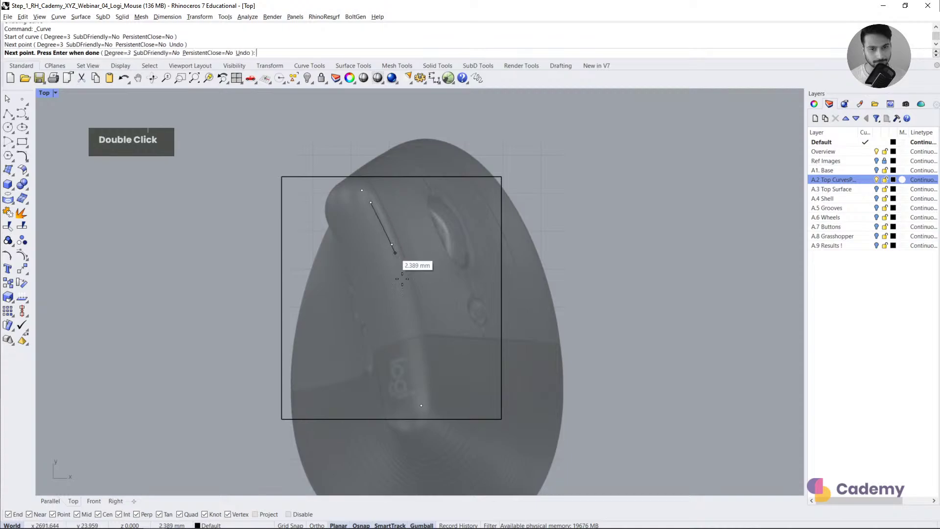
click(413, 312)
click(421, 386)
right_click(420, 387)
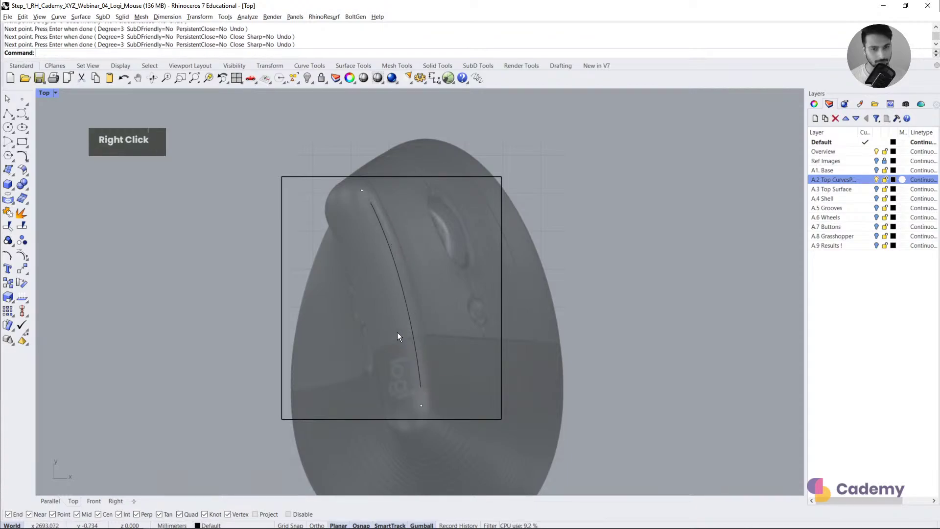
Step: Move the ridge curve's two end control points onto the reference points on the sloped plane
click(371, 203)
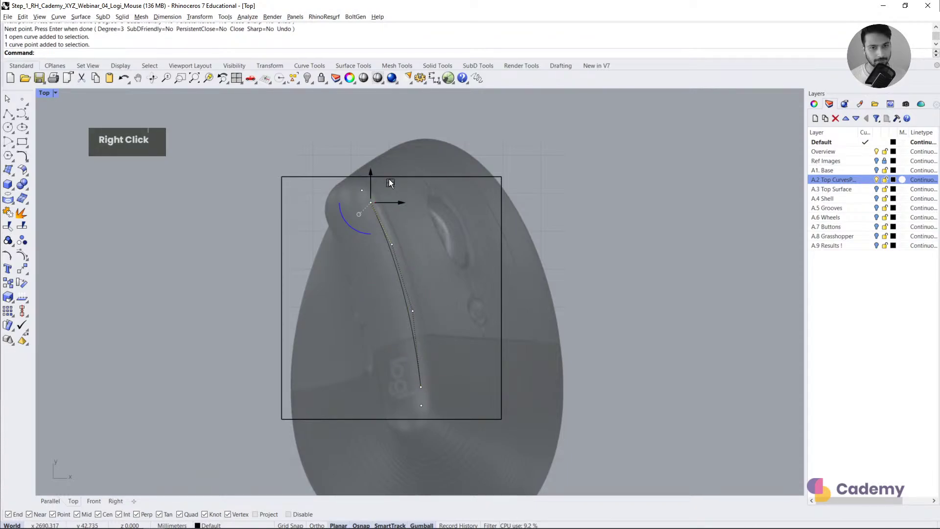
drag(371, 203, 361, 190)
click(420, 387)
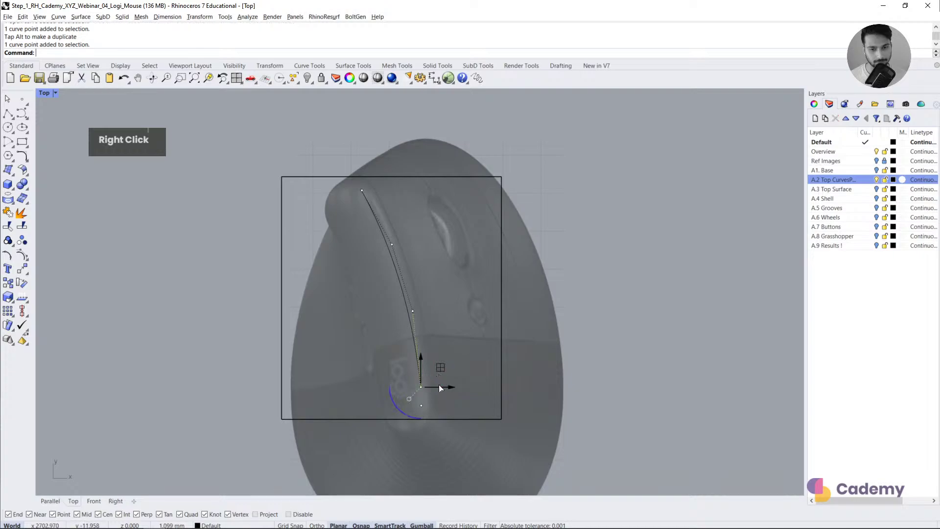
drag(439, 384, 438, 388)
click(50, 501)
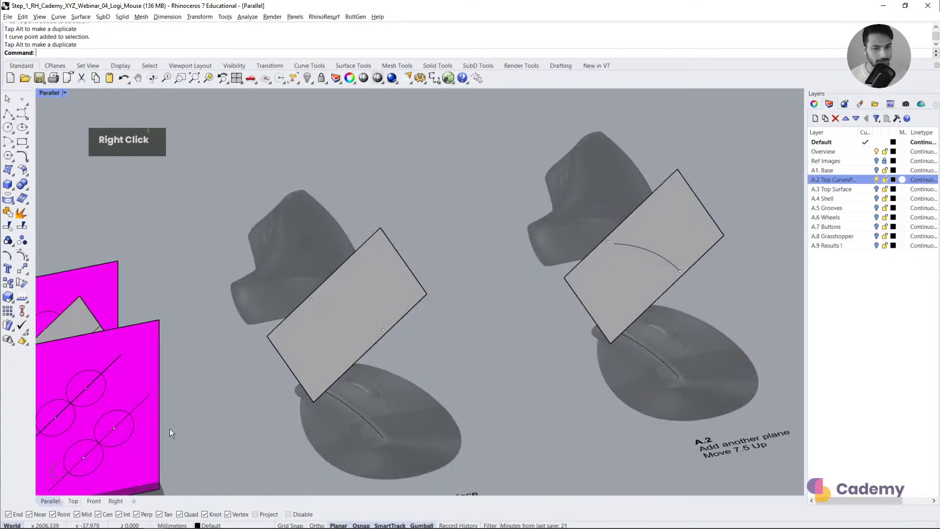
Step: Delete the curve lying on the sloped plane in the "Add another plane" example
scroll(274, 350, down, 3)
shift+right_drag(459, 334, 357, 358)
right_drag(357, 358, 441, 364)
scroll(441, 363, up, 5)
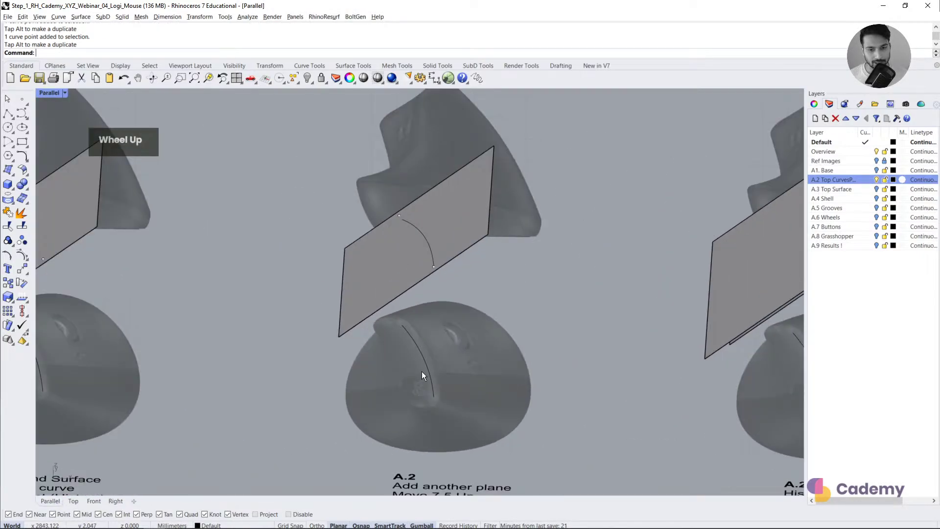
double_click(422, 371)
click(418, 206)
click(463, 324)
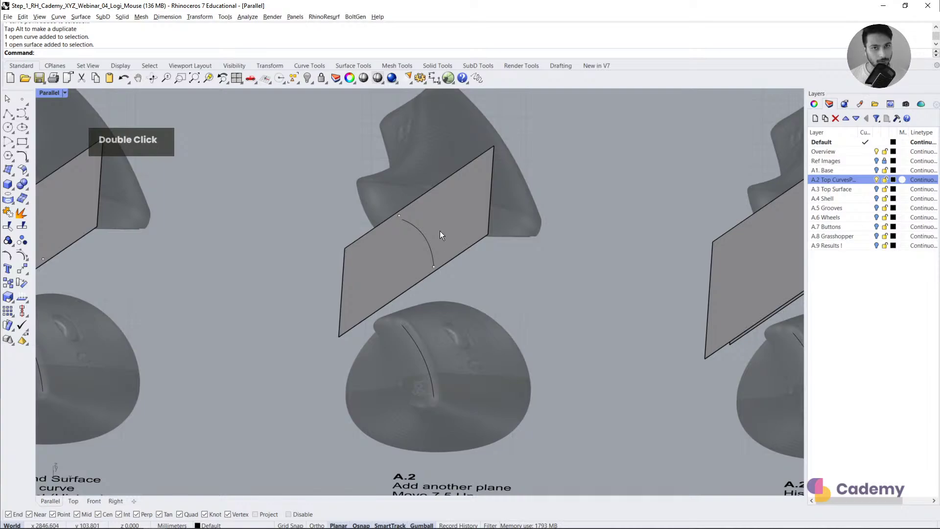
click(425, 231)
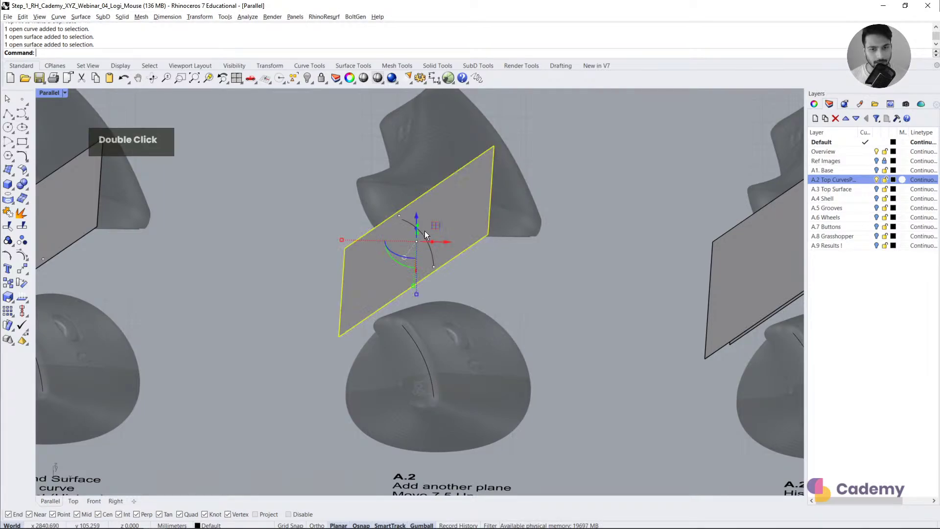
key(Escape)
click(425, 234)
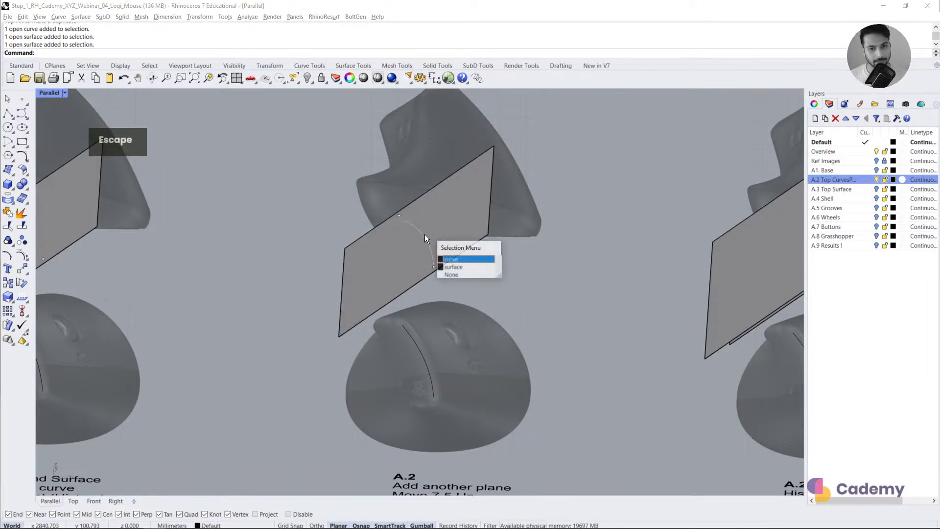
click(443, 256)
key(Delete)
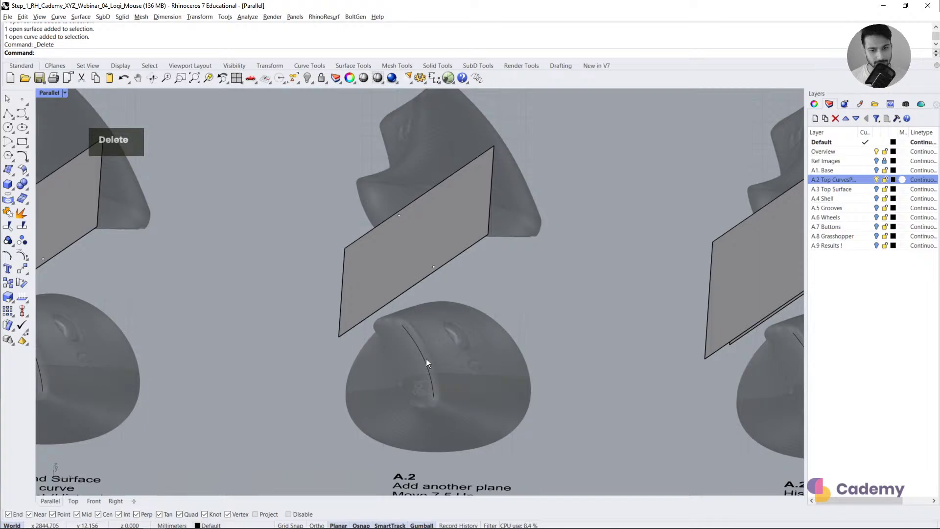
Step: Turn on Record History and project the ridge curve along CPlaneZ onto the sloped plane in the "Add another plane" example
click(427, 360)
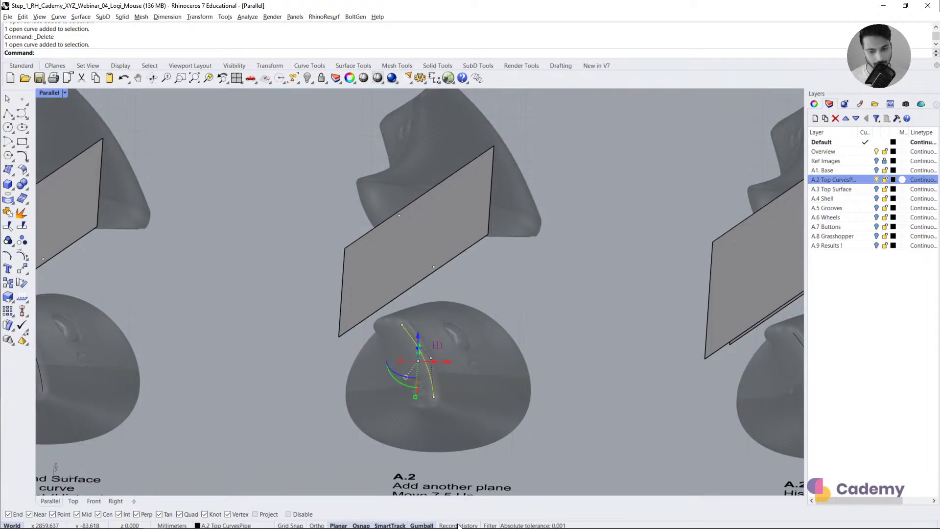
key(Escape)
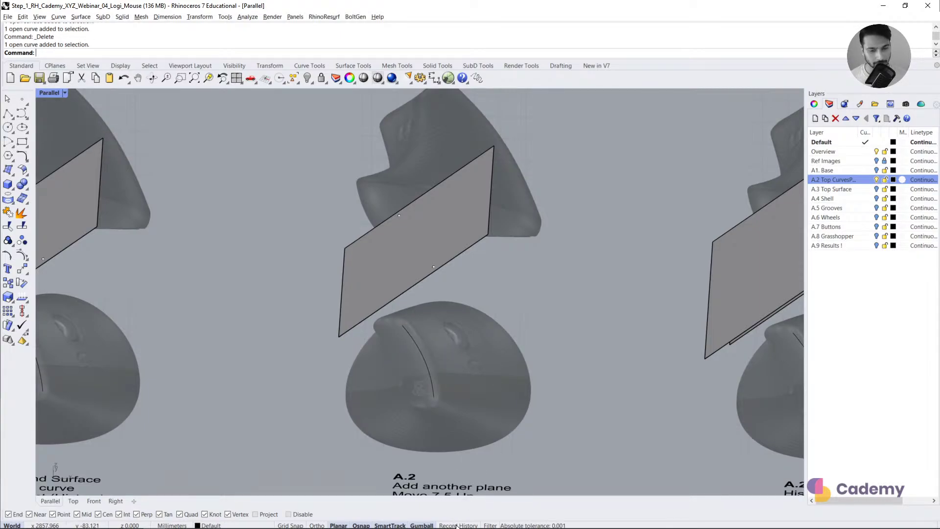
text(pro)
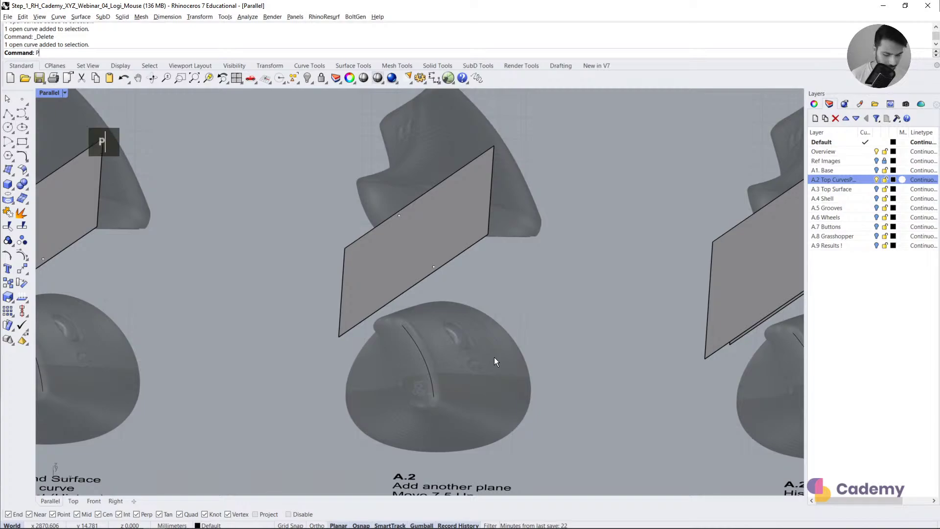
text(ject)
key(Return)
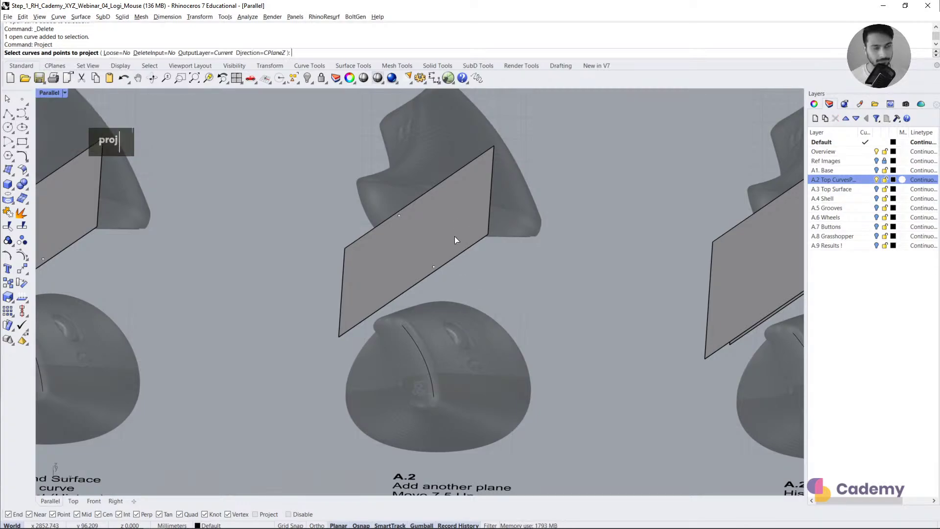
click(426, 372)
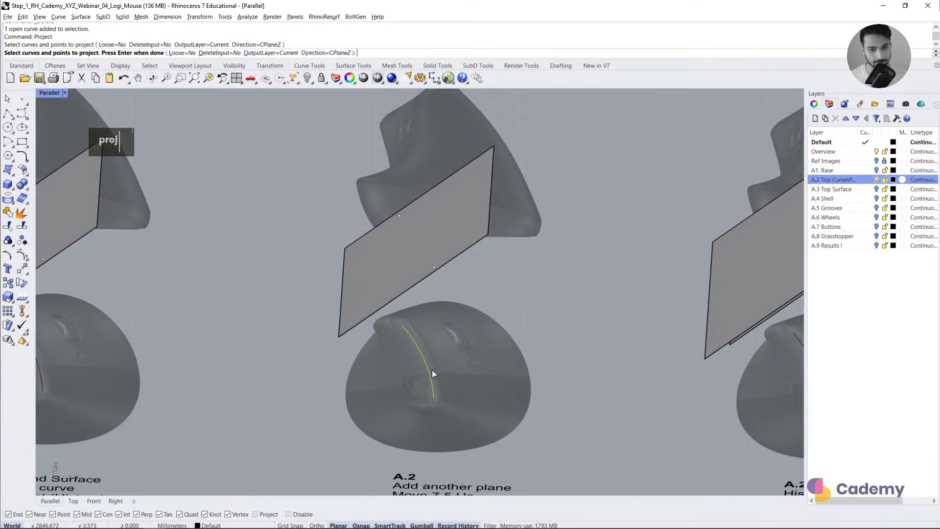
right_click(421, 272)
click(419, 268)
right_click(415, 260)
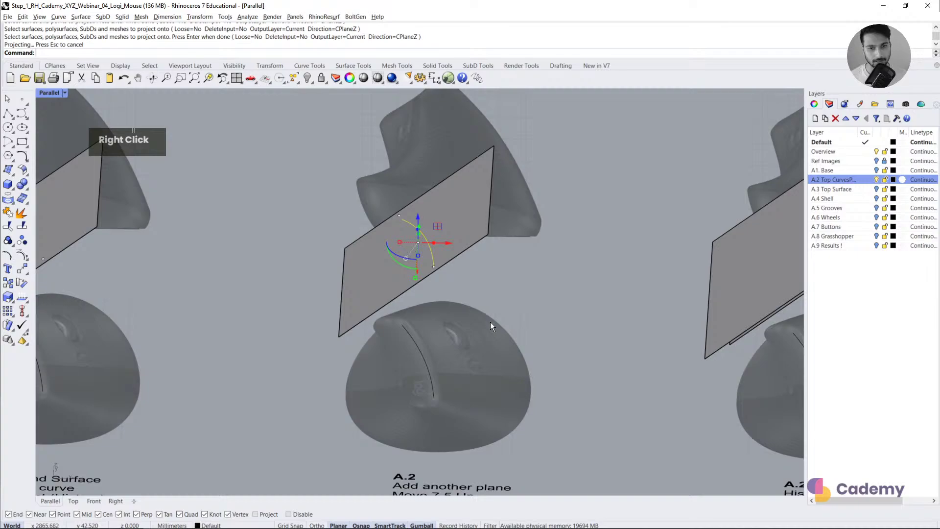
Step: Try moving the lower end control point of the ridge curve to test the history link, and undo the move
click(430, 369)
click(434, 397)
drag(462, 397, 516, 383)
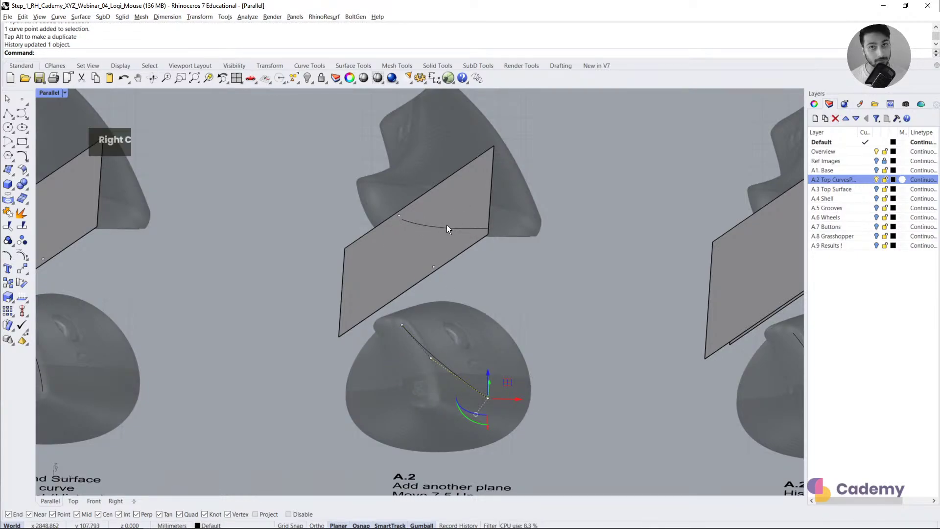
key(ctrl+z)
key(Escape)
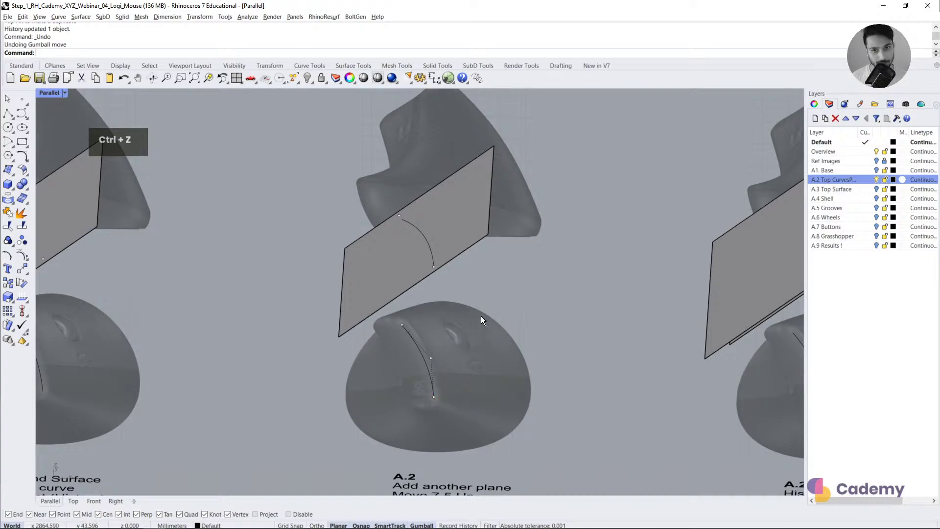
click(428, 367)
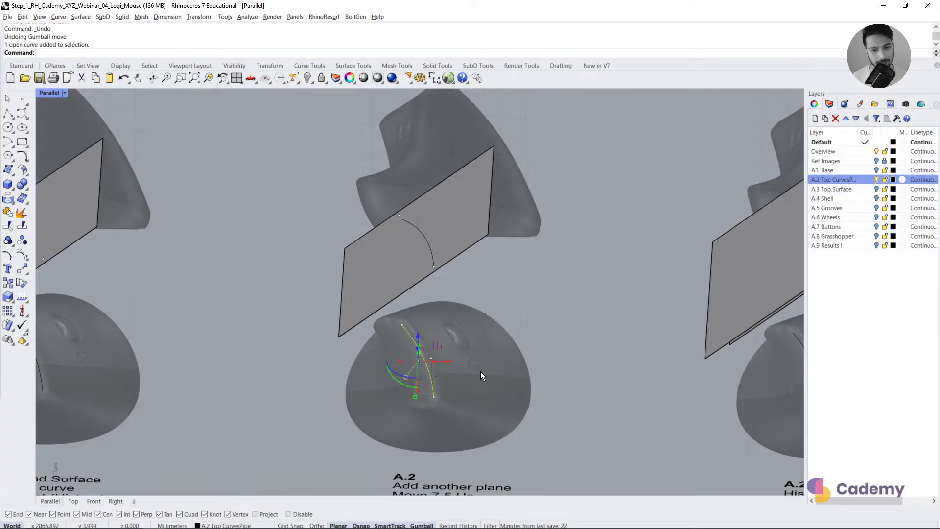
double_click(479, 368)
click(425, 361)
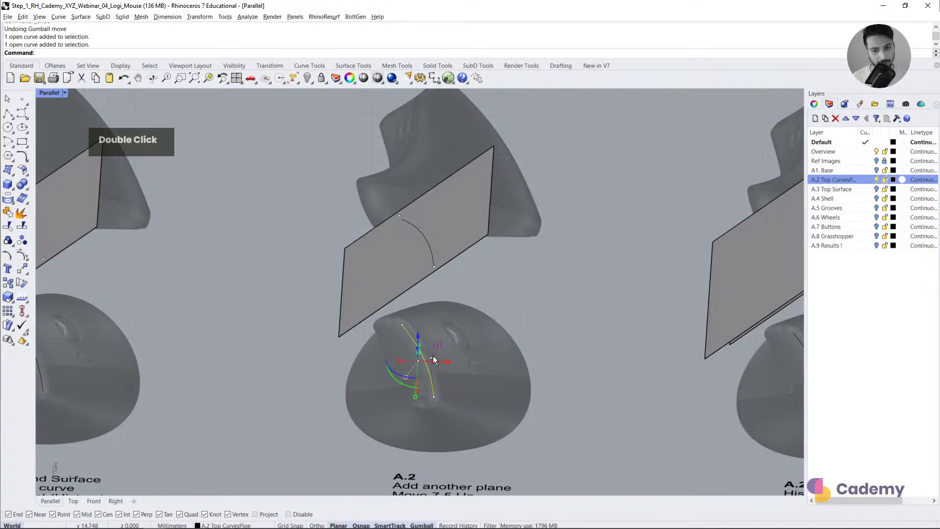
shift+right_drag(558, 395, 499, 367)
shift+right_drag(632, 364, 562, 318)
click(526, 266)
shift+right_drag(214, 300, 336, 251)
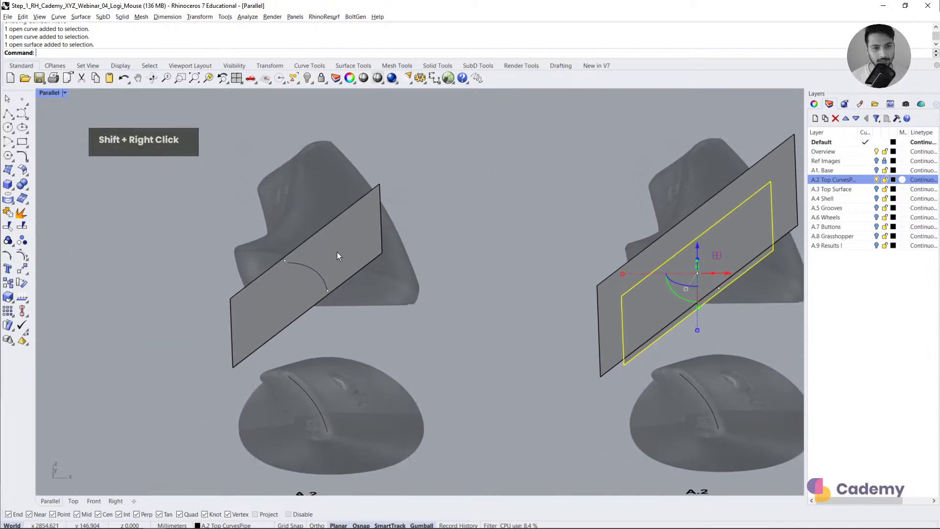
Step: Copy the sloped plane in place in the "Add another plane" example and move the copy 7.5 mm up
click(337, 251)
key(ctrl+c)
key(ctrl+v)
scroll(336, 244, down, 2)
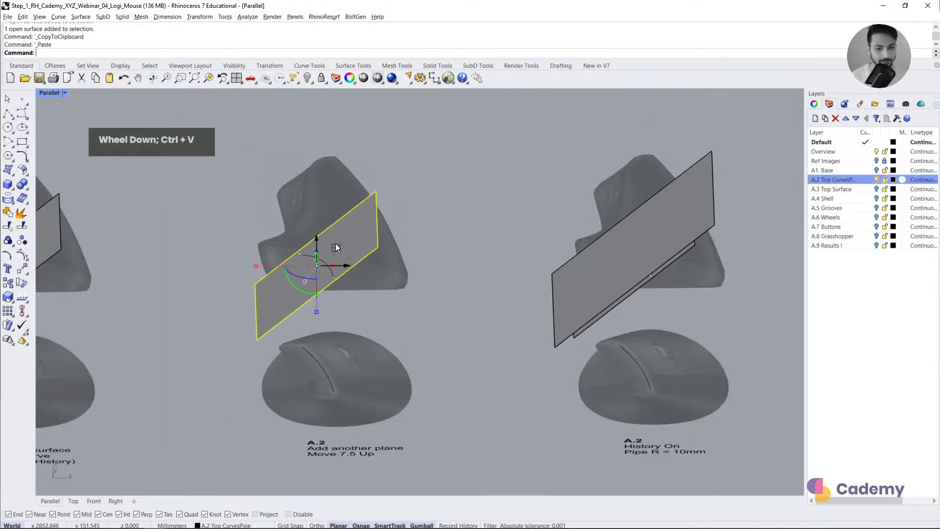
click(317, 237)
text(7.5)
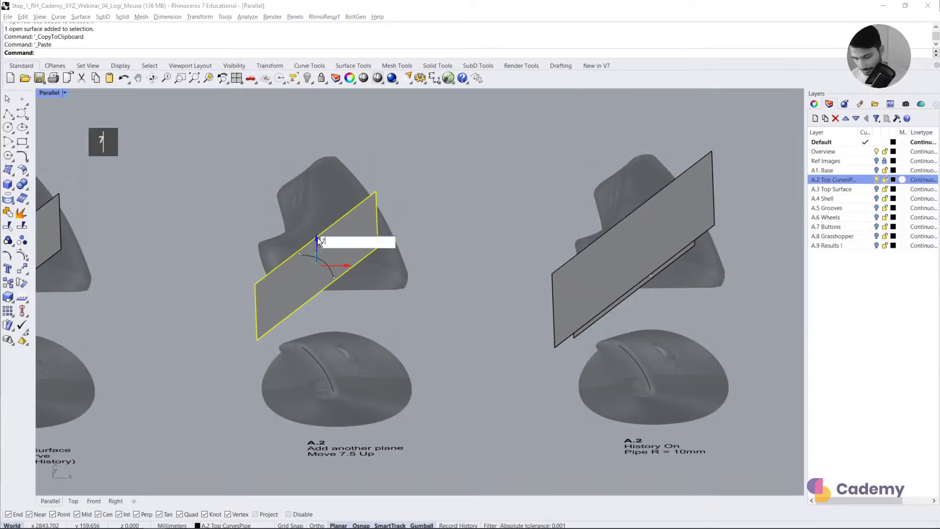
key(Return)
Step: Scale the raised plane copy up uniformly so it extends past the original plane
scroll(294, 245, up, 3)
shift+drag(236, 257, 199, 265)
key(Escape)
Step: Try piping the projected curve of the "History On Pipe R = 10mm" example with a 10 mm radius, and undo it
right_drag(459, 321, 439, 327)
right_drag(409, 282, 377, 283)
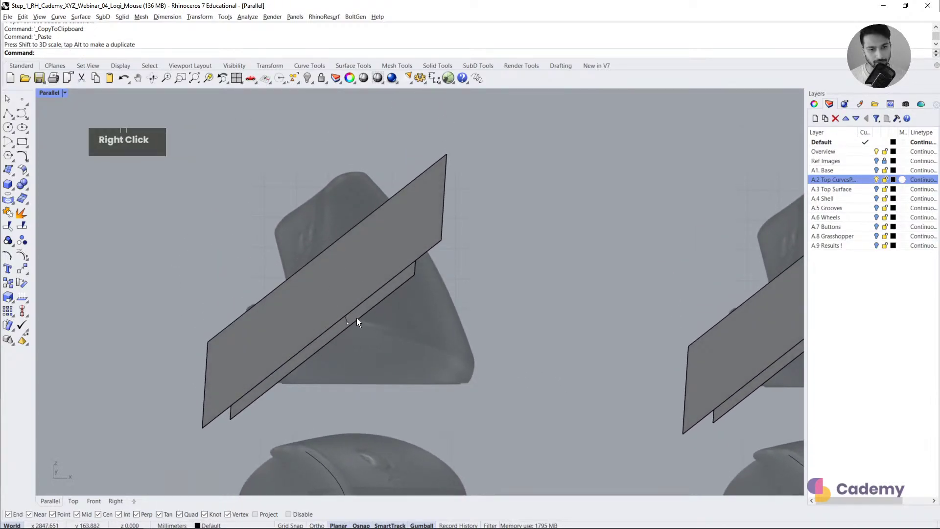
scroll(350, 323, up, 3)
right_drag(345, 324, 340, 323)
click(340, 324)
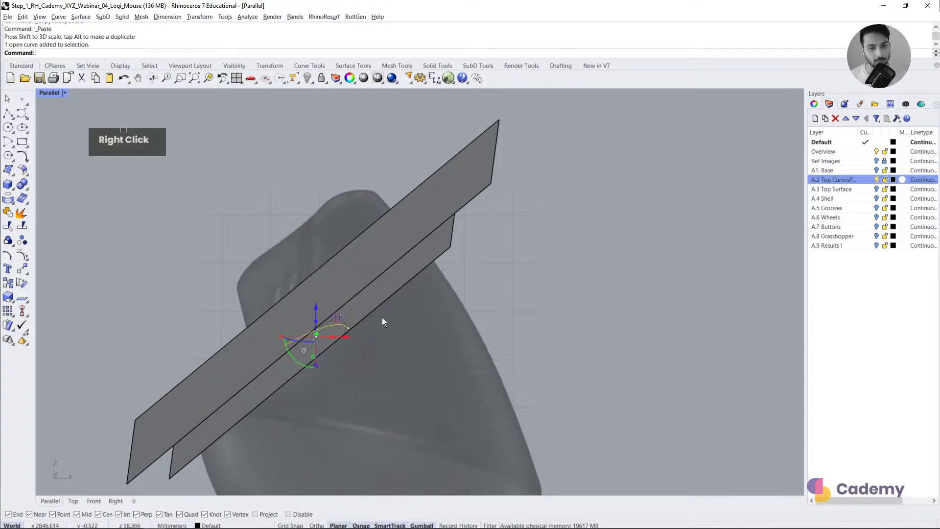
scroll(362, 331, down, 3)
scroll(563, 306, up, 5)
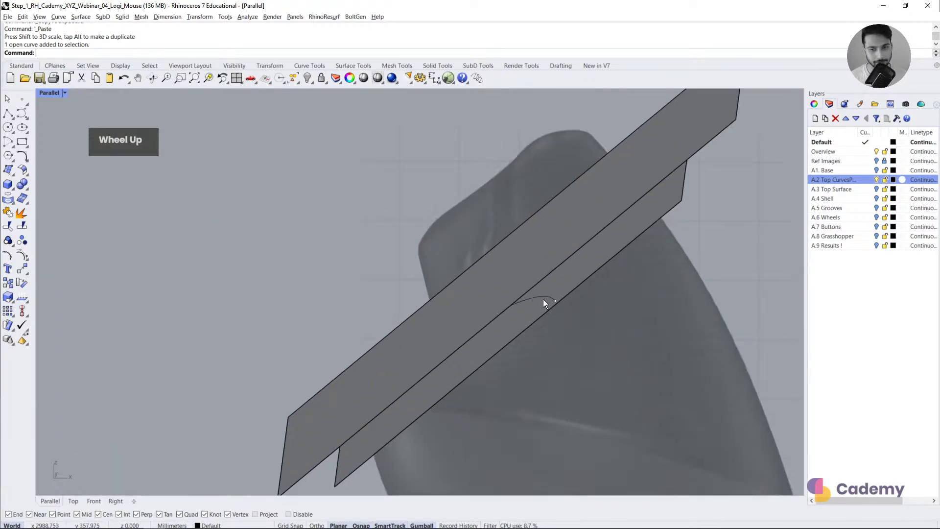
click(544, 299)
click(544, 297)
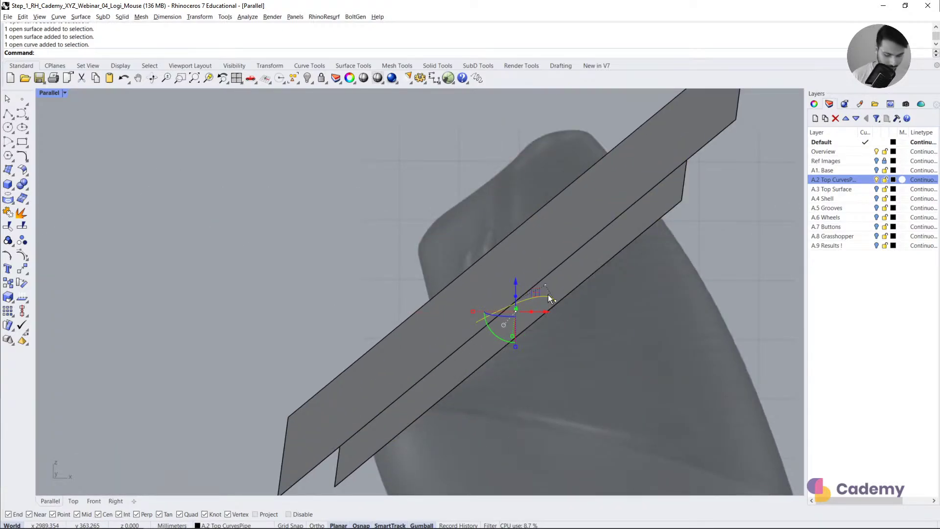
text(Pipe)
key(Return)
click(549, 297)
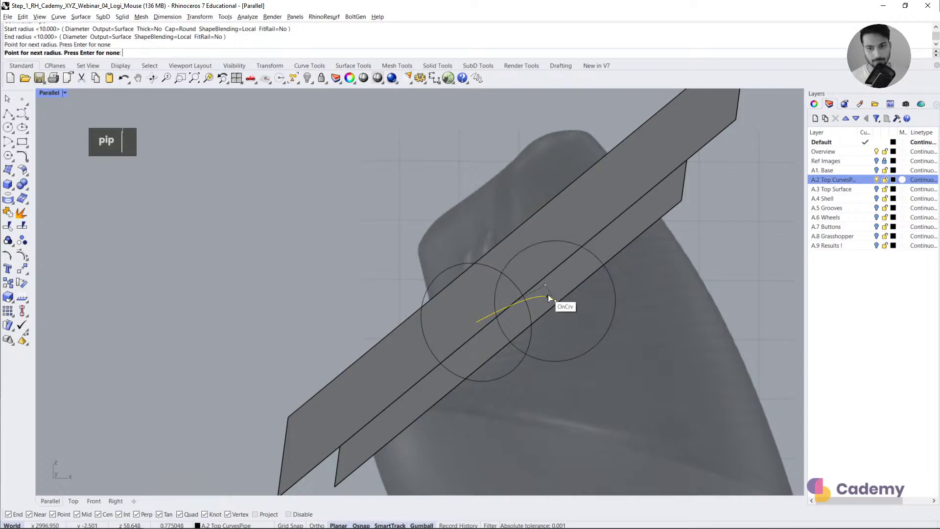
click(548, 295)
key(Return)
right_drag(548, 294, 539, 252)
key(ctrl+z)
Step: Pipe the projected curve of the "History On Pipe R = 10mm" example with 10 mm start and end radii and round caps
scroll(539, 253, up, 3)
right_click(507, 254)
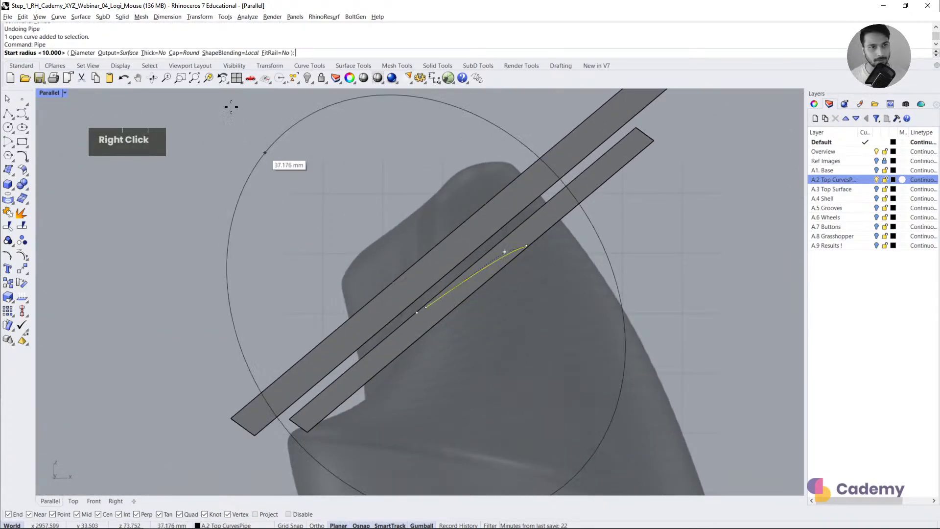
right_click(281, 225)
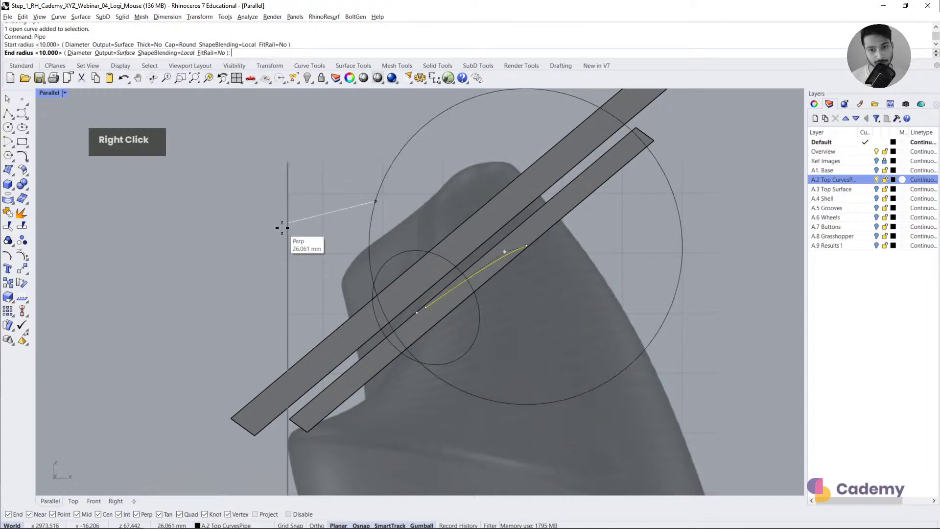
right_click(282, 227)
right_click(282, 229)
right_drag(281, 227, 399, 263)
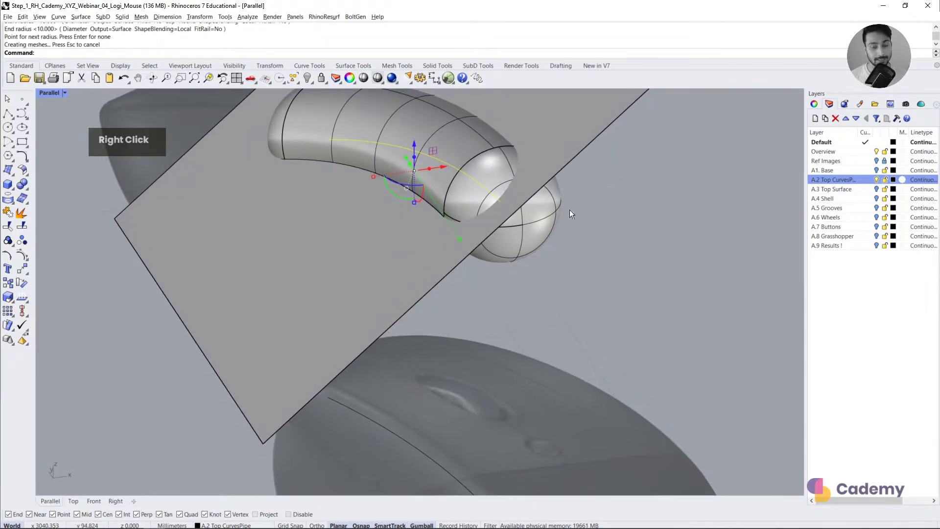
Step: Inspect the rounded caps at both ends of the pipe and the neighbouring Intersect and Split Pipe examples
scroll(539, 245, down, 2)
ctrl+shift+click(499, 222)
ctrl+shift+right_drag(498, 221, 242, 206)
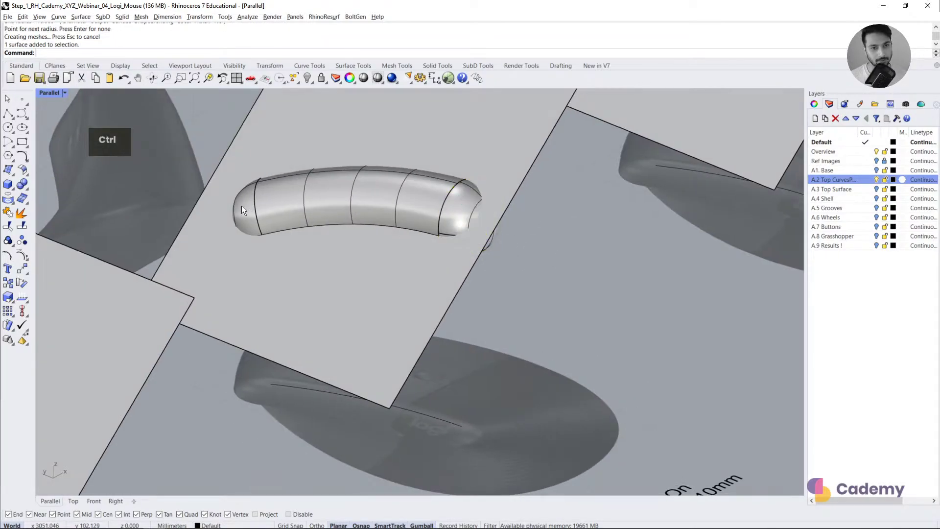
ctrl+shift+click(241, 206)
scroll(221, 307, down, 3)
right_drag(392, 310, 366, 313)
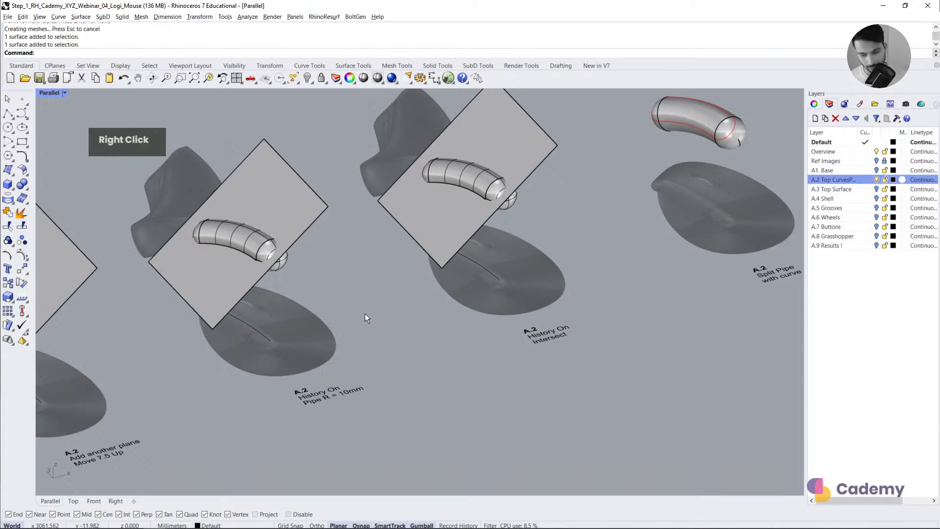
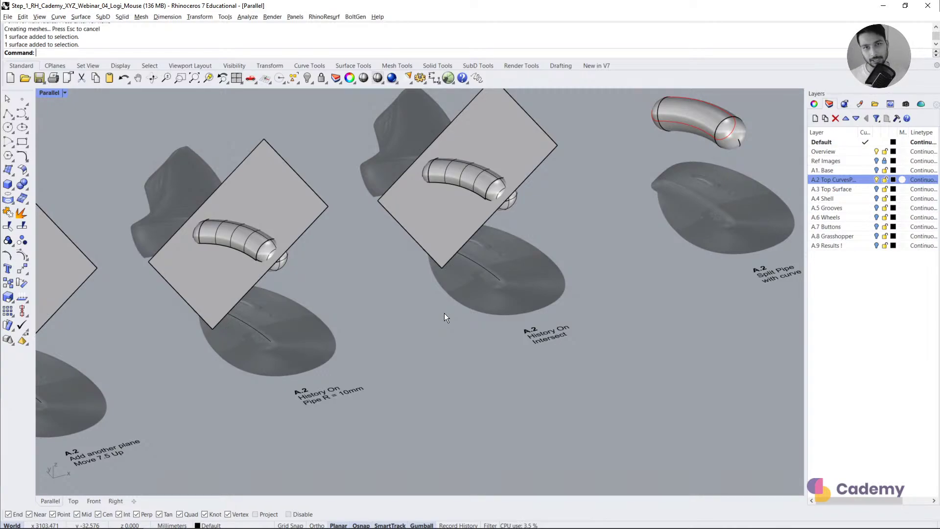
shift+right_drag(445, 313, 454, 273)
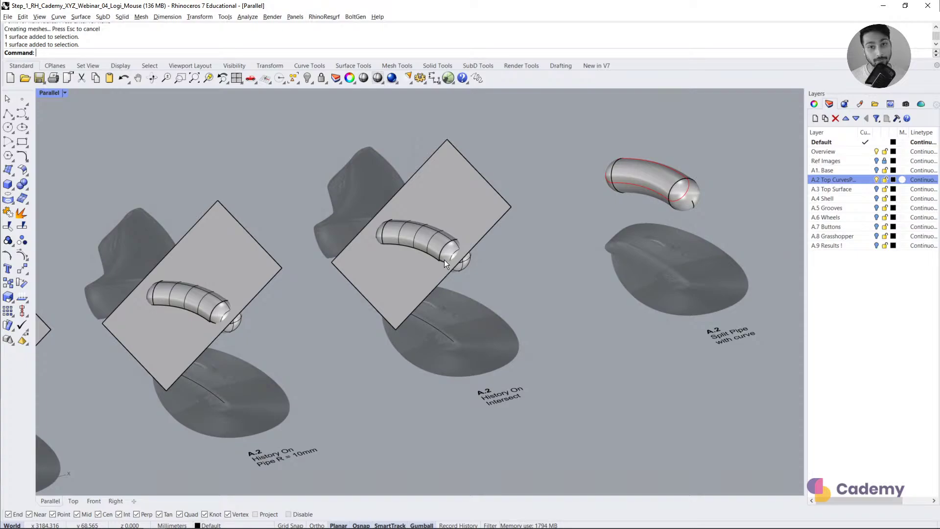
Step: Intersect the capped pipe with the raised plane in the "History On Intersect" example
scroll(444, 259, up, 2)
right_drag(450, 289, 463, 313)
scroll(466, 271, up, 4)
click(449, 265)
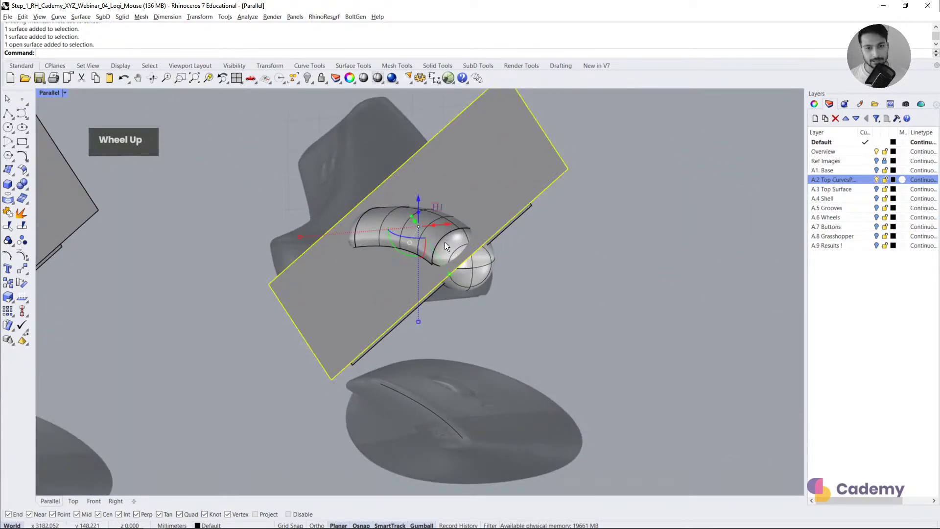
click(444, 242)
click(563, 307)
text(interse)
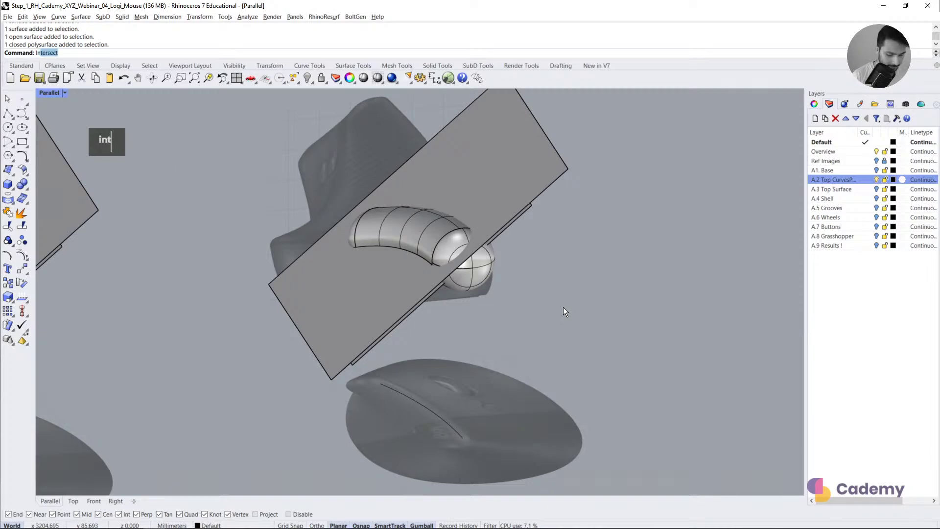
key(Return)
click(486, 241)
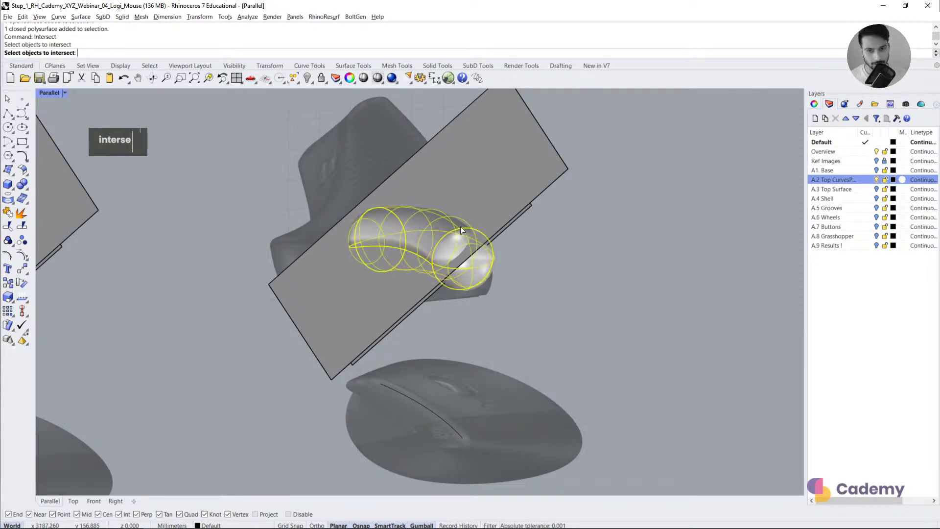
click(476, 215)
right_click(475, 212)
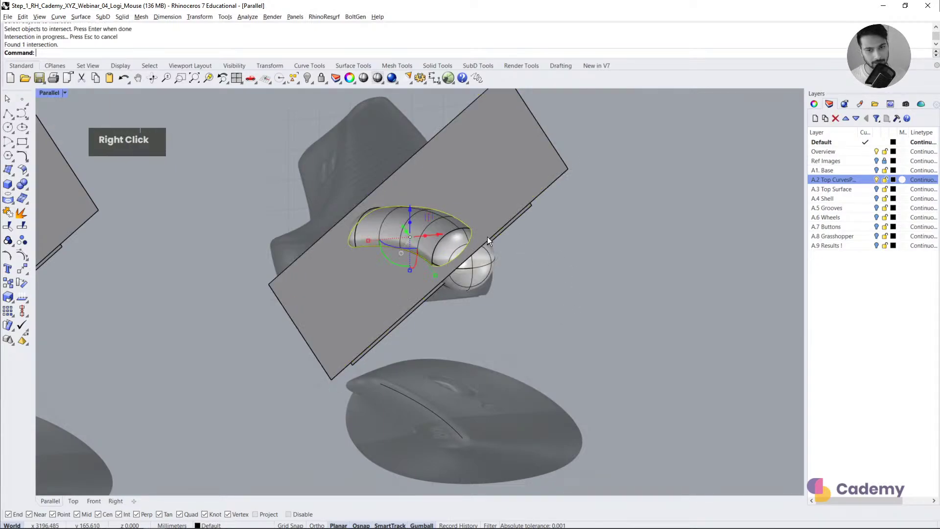
Step: Move the new intersection curve straight up so it sits clear above the pipe
drag(399, 221, 397, 158)
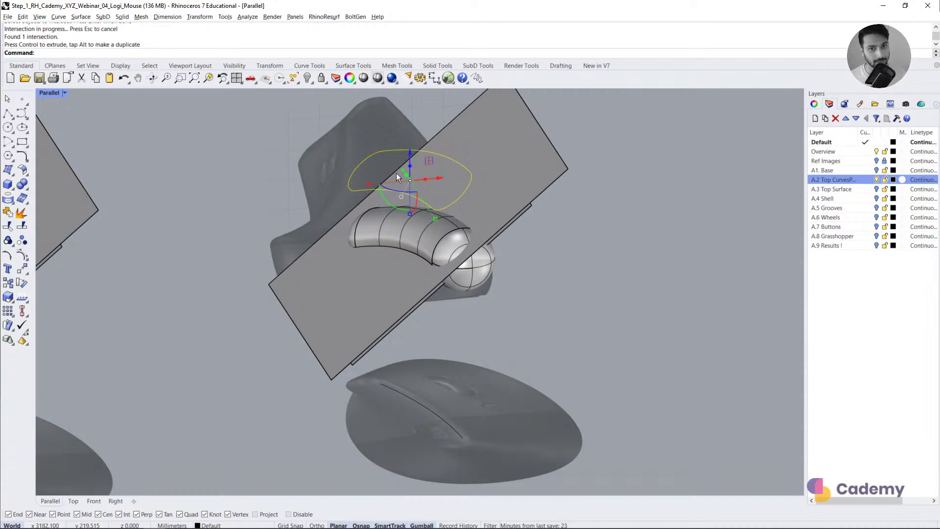
key(Escape)
click(461, 165)
Step: Split the pipe of the "Split Pipe with curve" example using the closed intersection curve as the cutting object
scroll(413, 216, down, 3)
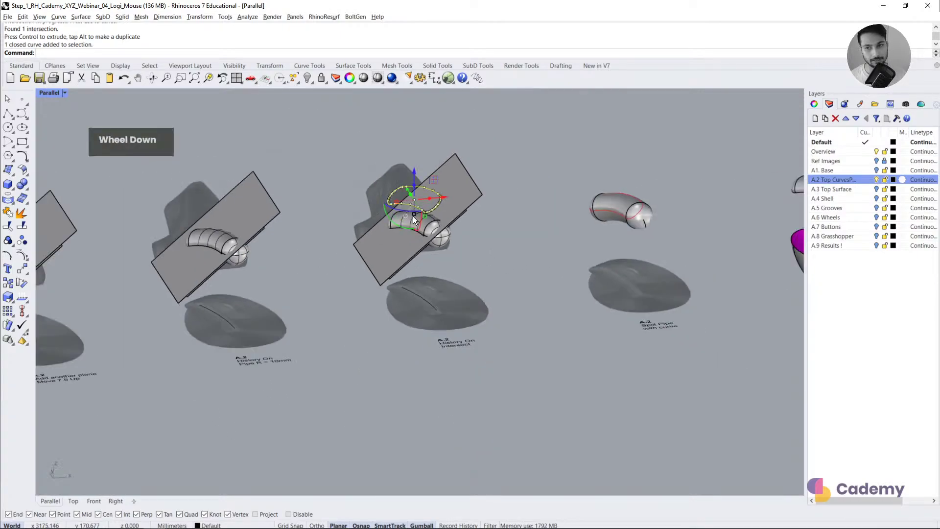
scroll(634, 204, up, 5)
click(635, 204)
shift+right_drag(661, 249, 567, 251)
scroll(591, 225, up, 3)
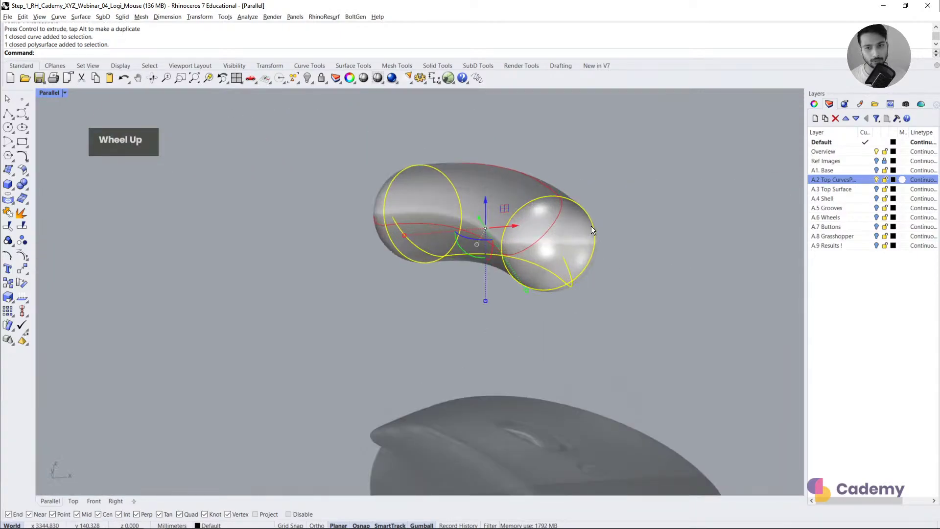
double_click(544, 232)
right_click(535, 234)
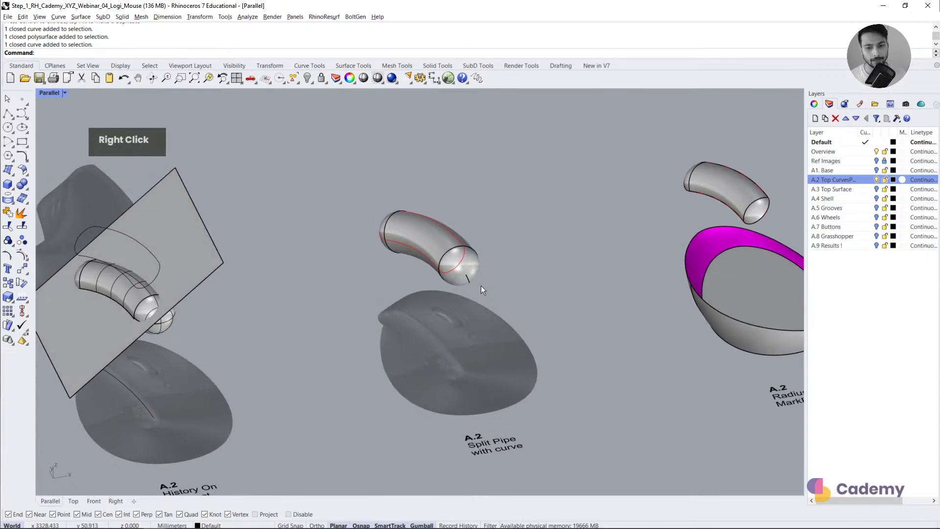
scroll(481, 287, up, 3)
click(455, 244)
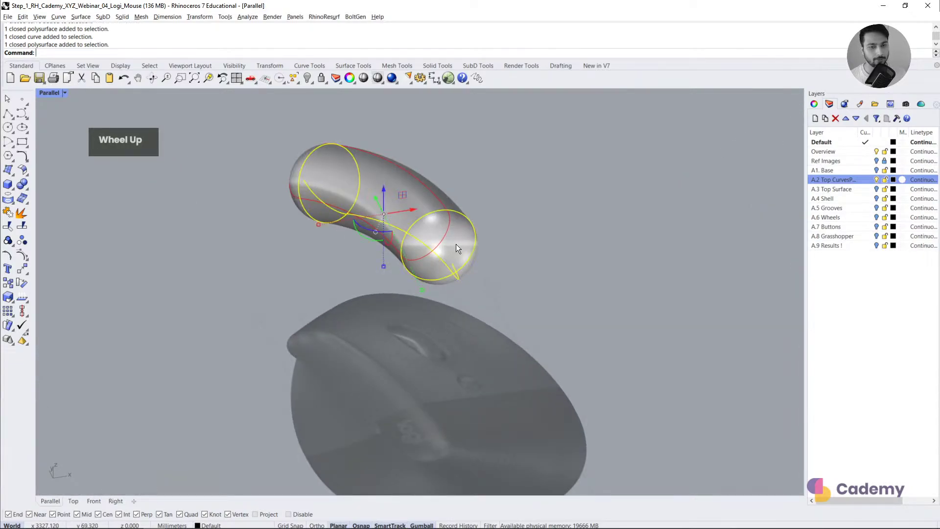
click(24, 230)
click(410, 174)
right_click(566, 222)
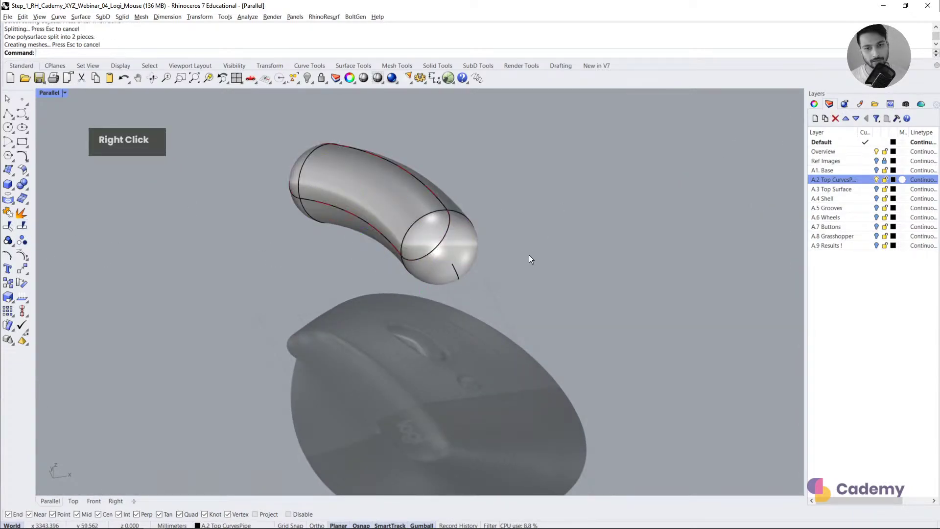
Step: Pull the lower piece of the split pipe aside and delete it, keeping the upper piece
drag(441, 247, 559, 194)
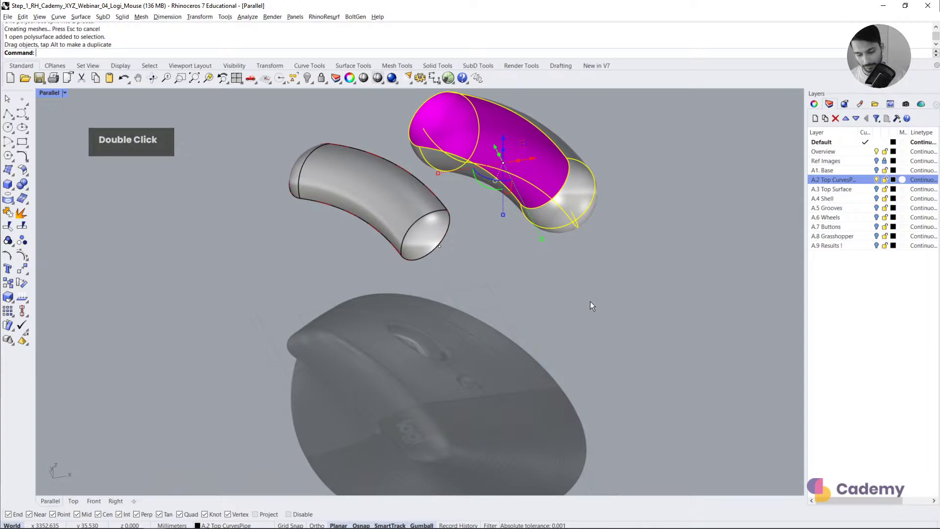
key(Delete)
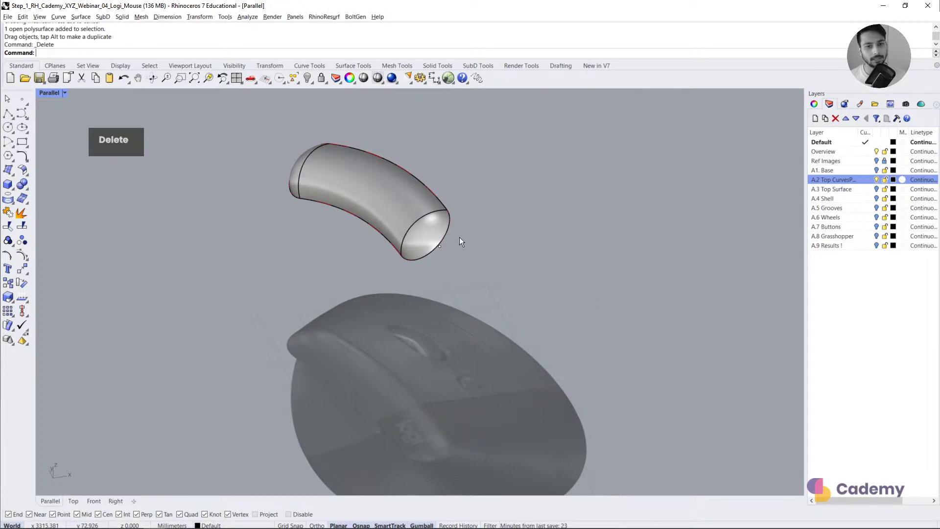
right_drag(459, 237, 293, 146)
scroll(324, 169, down, 3)
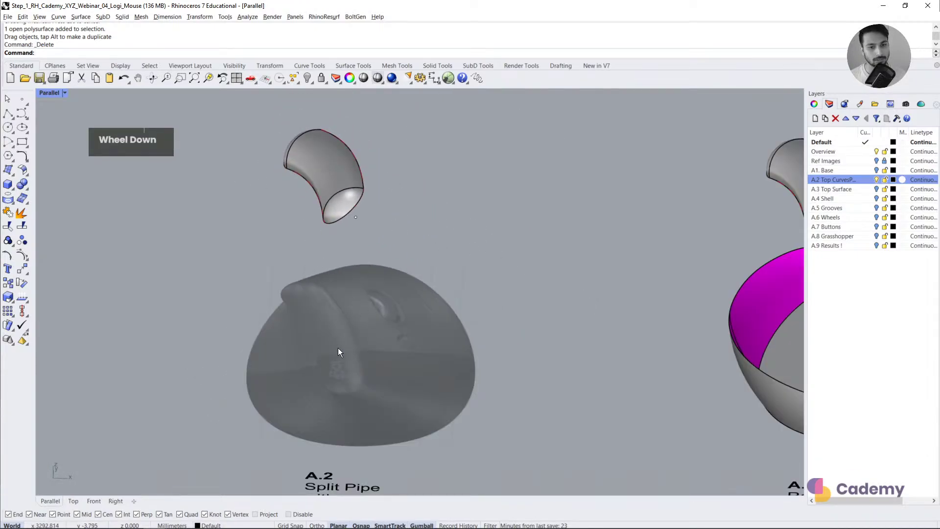
Step: Examine the trimmed pipe together with the base surfaces in the "Radius MarkRadius_ON" example
right_drag(377, 328, 536, 319)
scroll(413, 312, down, 3)
scroll(390, 354, down, 4)
shift+right_drag(431, 308, 427, 357)
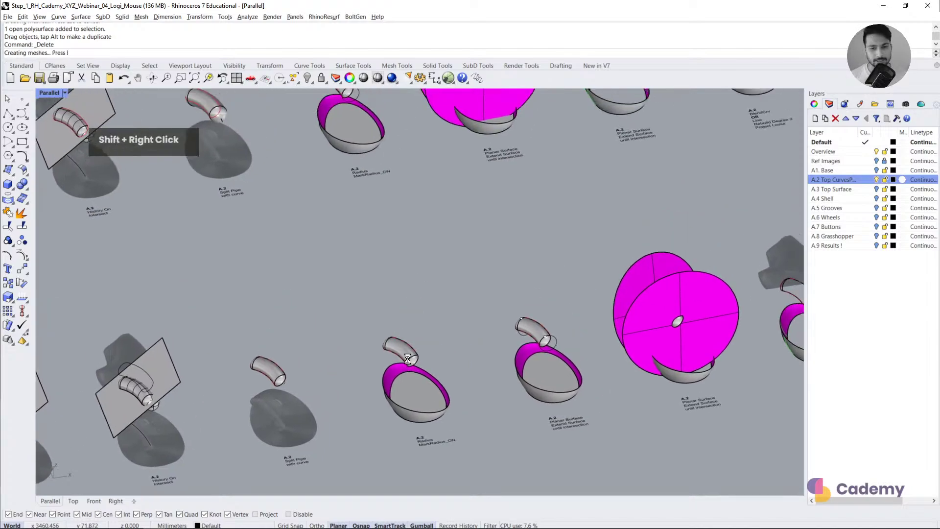
scroll(424, 357, up, 5)
scroll(391, 375, down, 3)
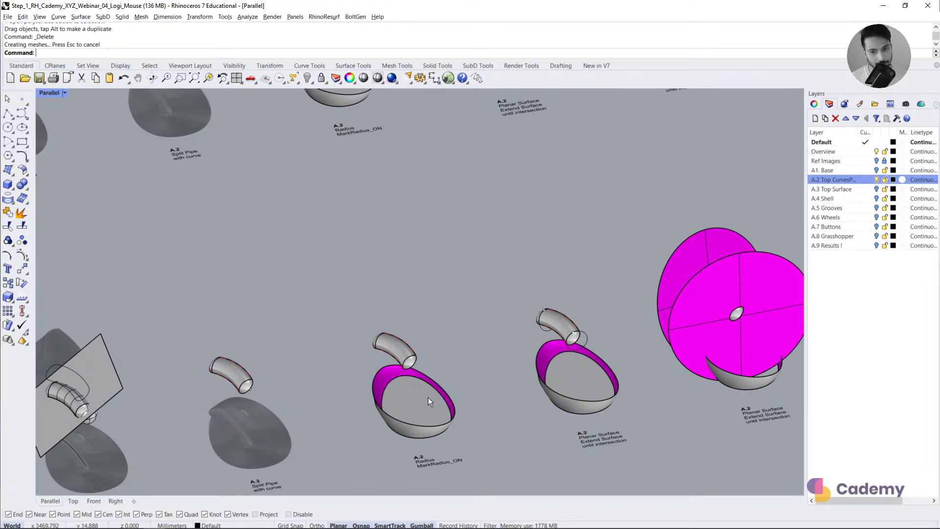
scroll(421, 407, up, 4)
shift+right_drag(433, 396, 386, 251)
scroll(373, 260, up, 3)
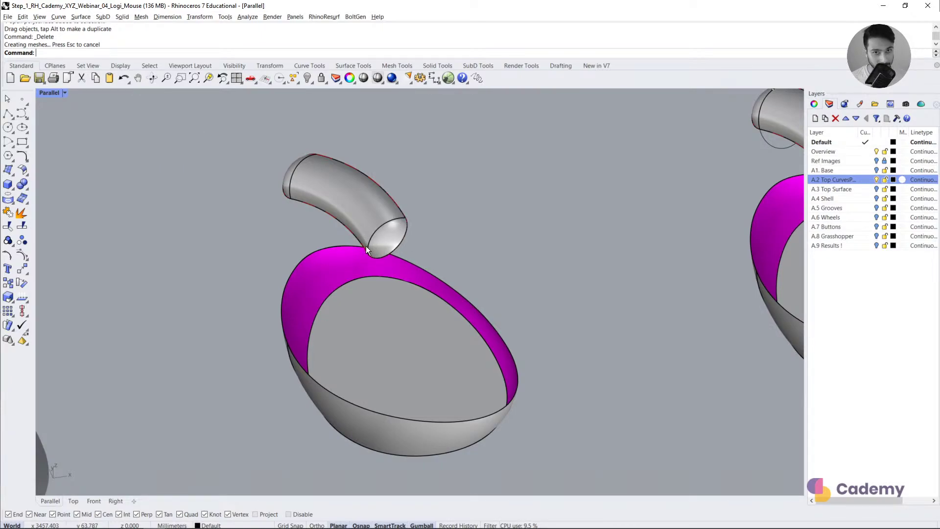
click(397, 333)
click(492, 316)
click(545, 316)
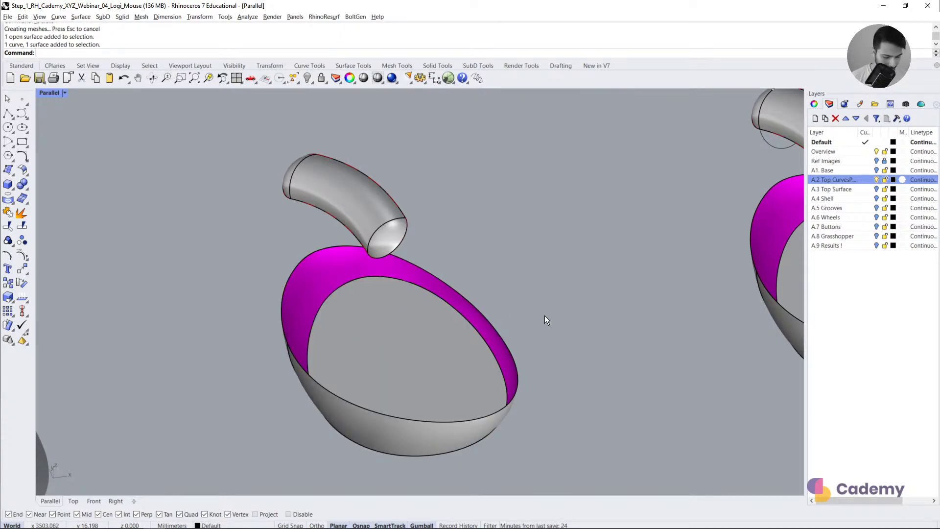
Step: Mark radius circles on the arc edges at both ends of the trimmed pipe using Radius with MarkRadius=Yes
text(radi)
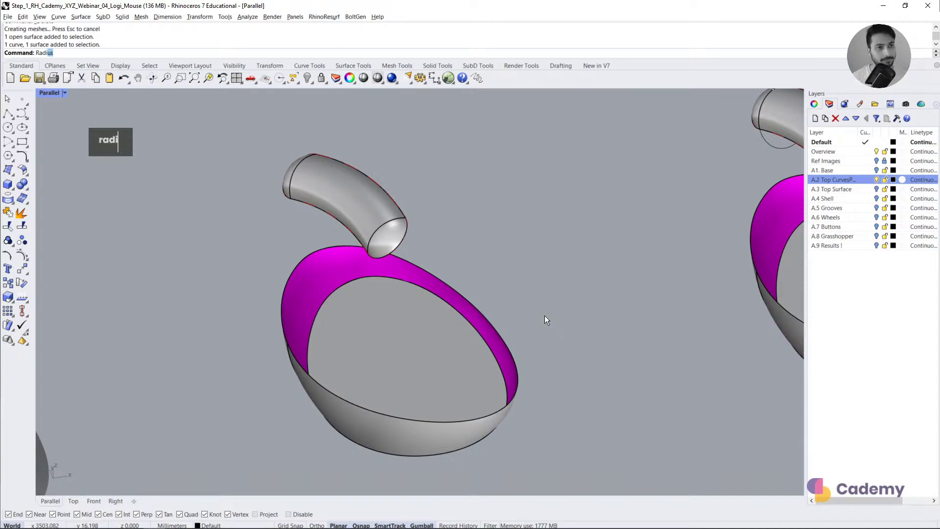
click(53, 85)
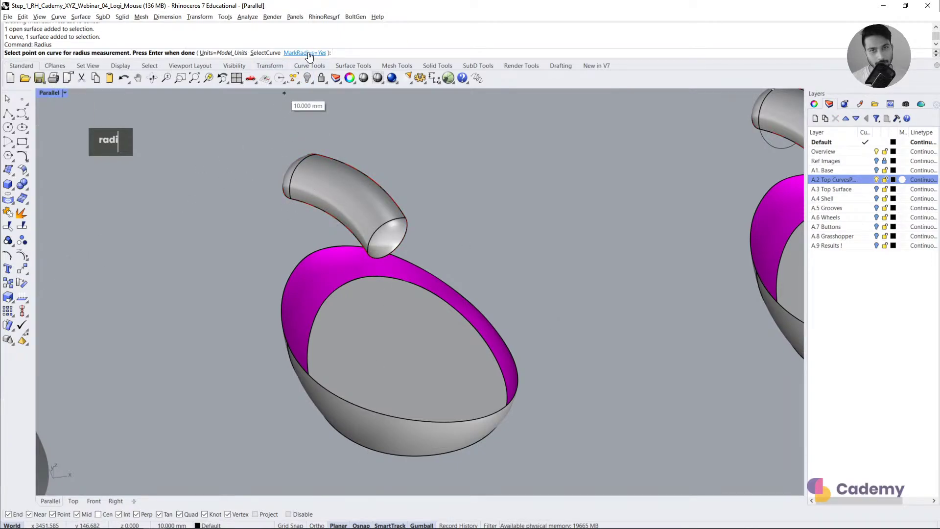
click(396, 225)
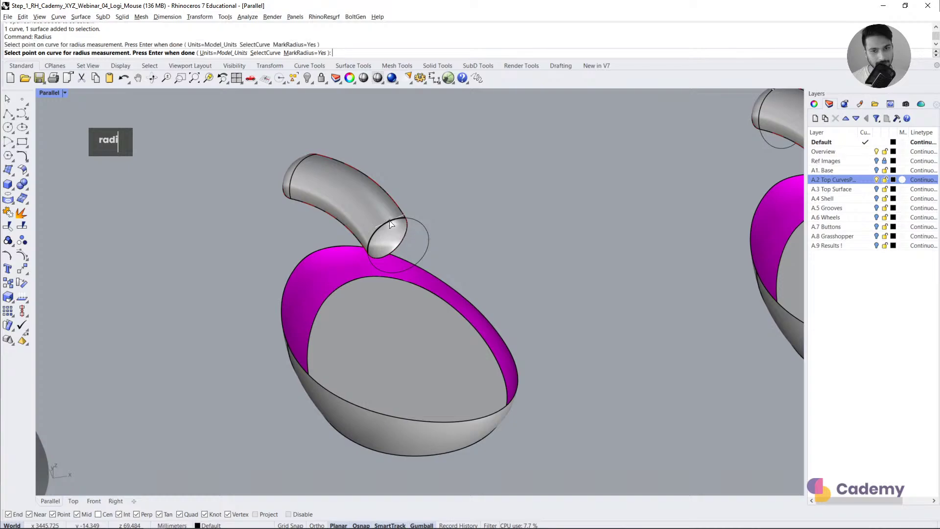
right_click(395, 223)
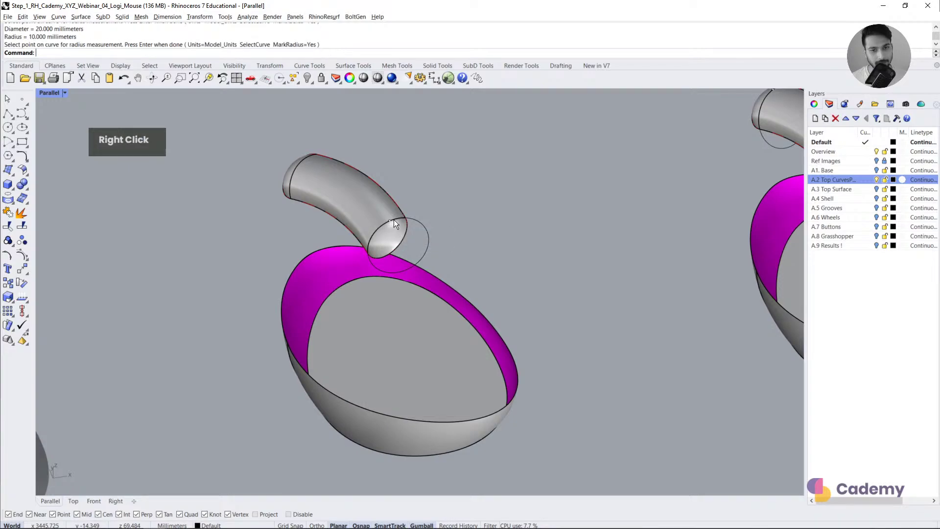
right_click(309, 172)
click(299, 167)
right_click(299, 168)
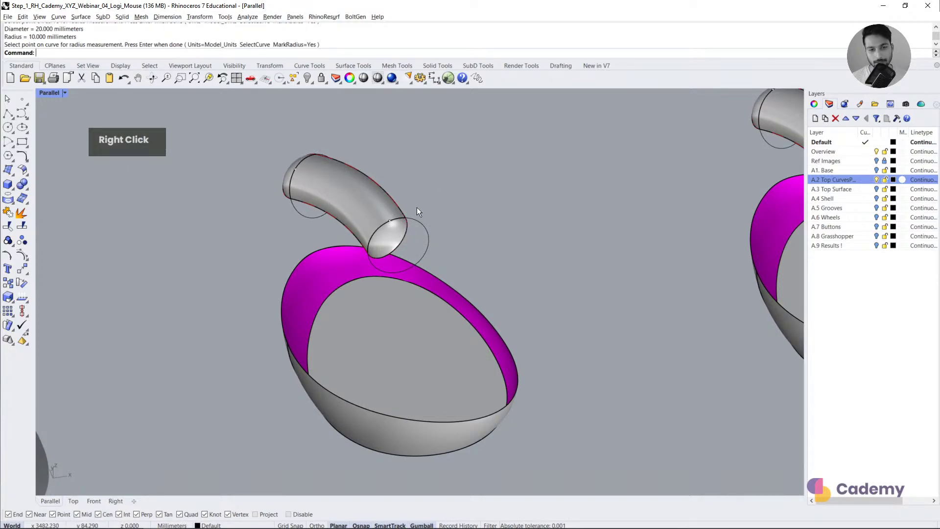
Step: Create a planar surface from the marked circle at the pipe's open front end in the "Planar Surface" example
right_drag(417, 209, 371, 146)
scroll(373, 167, down, 5)
mouse_move(470, 230)
right_down()
mouse_move(529, 263)
mouse_move(588, 218)
mouse_move(476, 215)
right_up()
scroll(590, 214, up, 3)
click(590, 210)
click(13, 175)
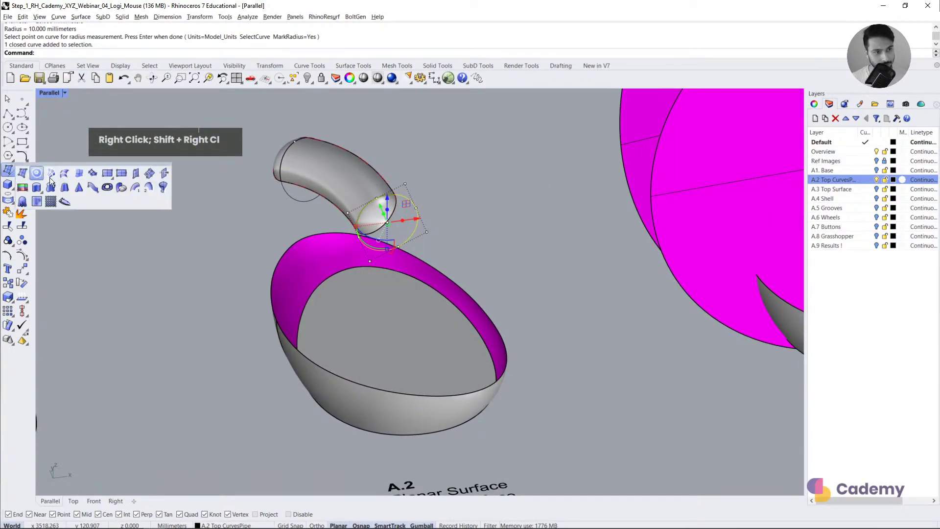
click(37, 166)
Step: Scale the circular planar surface up uniformly until it cuts fully through the base surface, and check the crossing from several angles
click(395, 224)
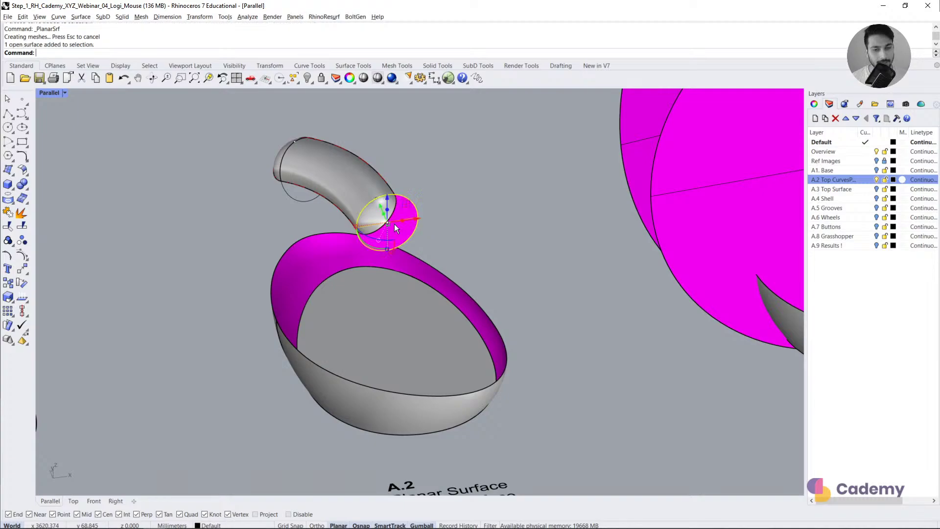
shift+drag(366, 228, 163, 247)
key(Escape)
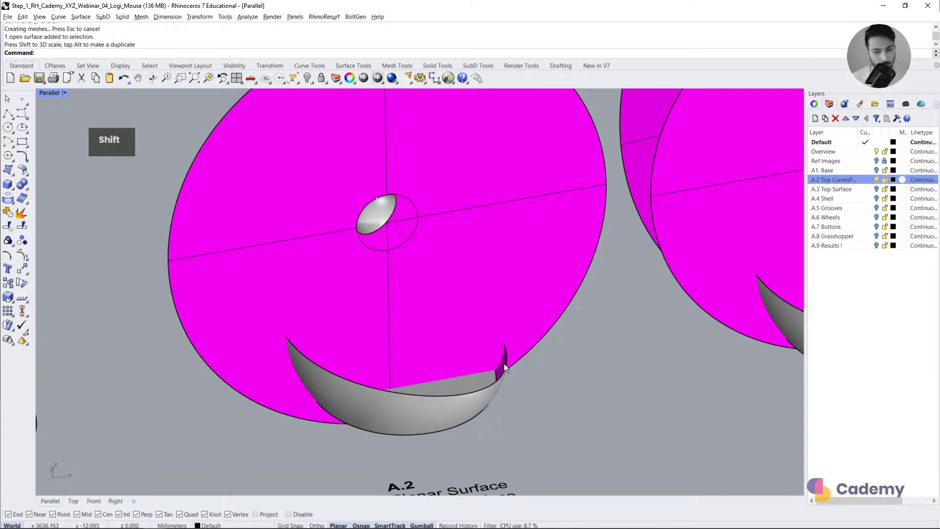
click(504, 363)
click(535, 392)
scroll(439, 312, down, 4)
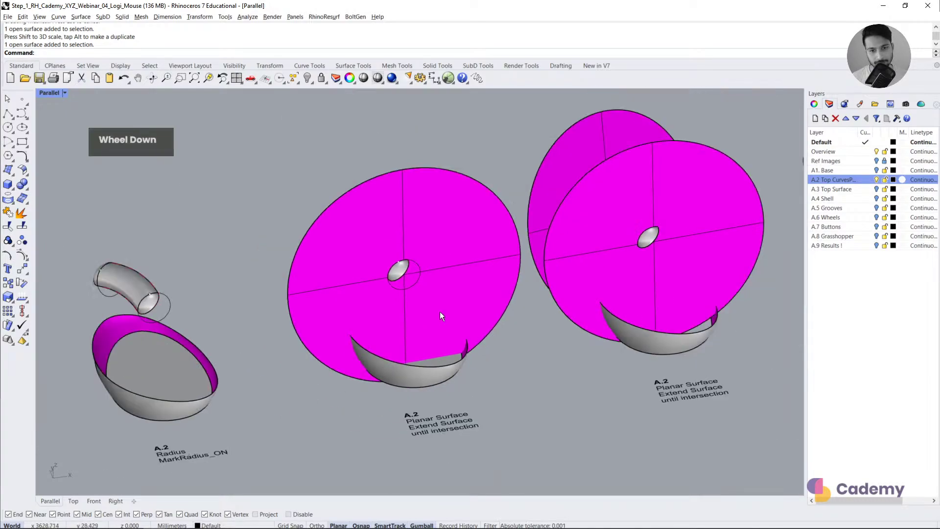
right_drag(440, 311, 437, 350)
scroll(411, 284, up, 4)
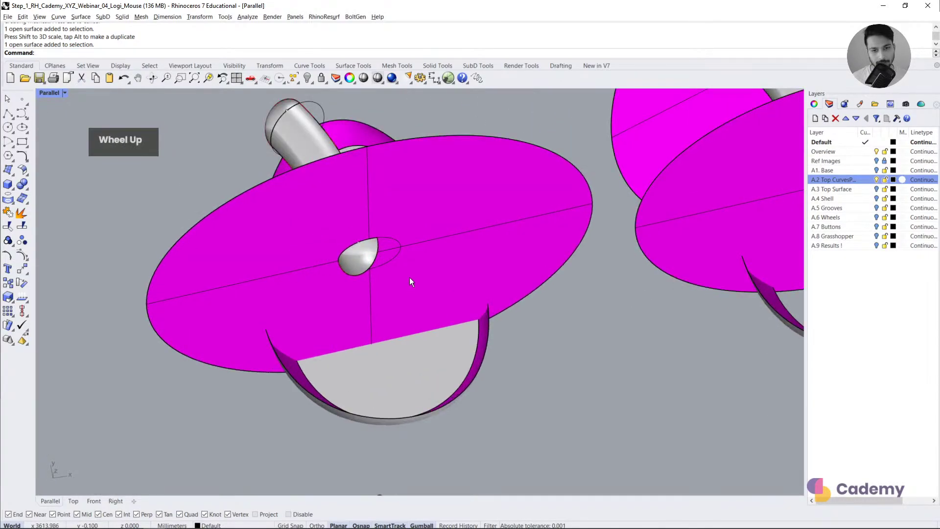
right_drag(409, 277, 422, 271)
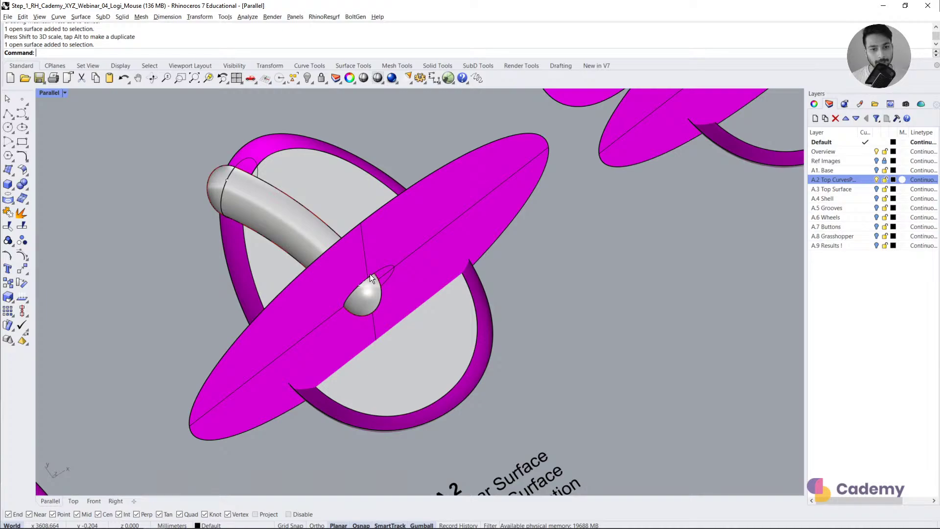
scroll(446, 267, down, 5)
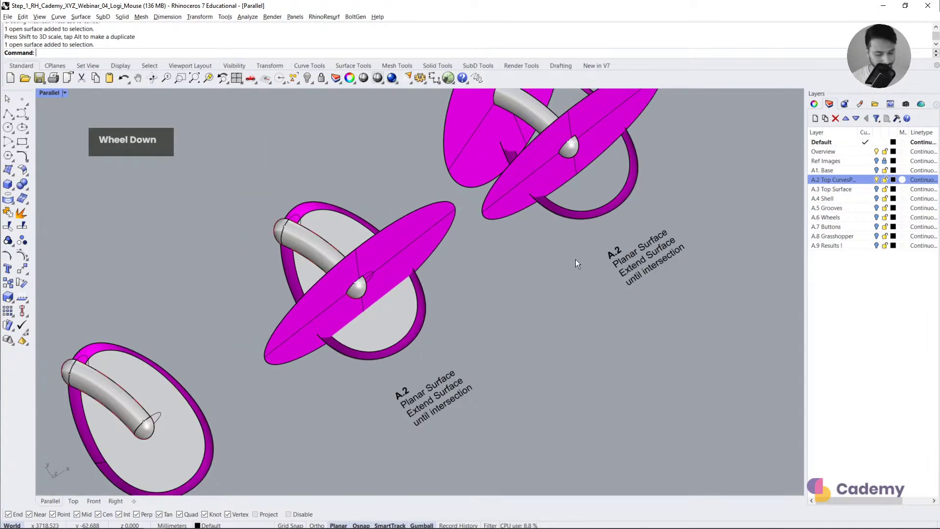
Step: Intersect both enlarged circular planes with the base surface in the second "Planar Surface" example
shift+right_drag(575, 259, 540, 407)
click(480, 225)
double_click(508, 193)
drag(544, 399, 402, 239)
click(544, 387)
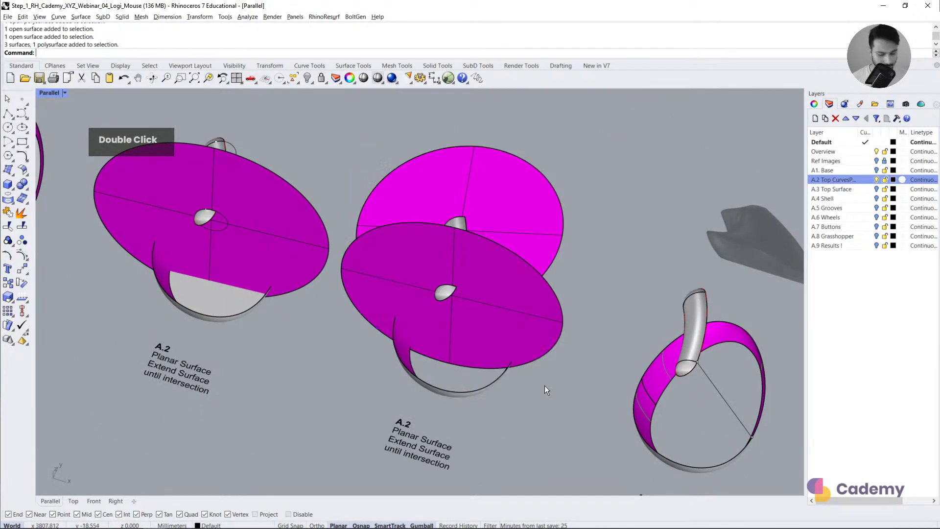
text(Intersect)
key(Return)
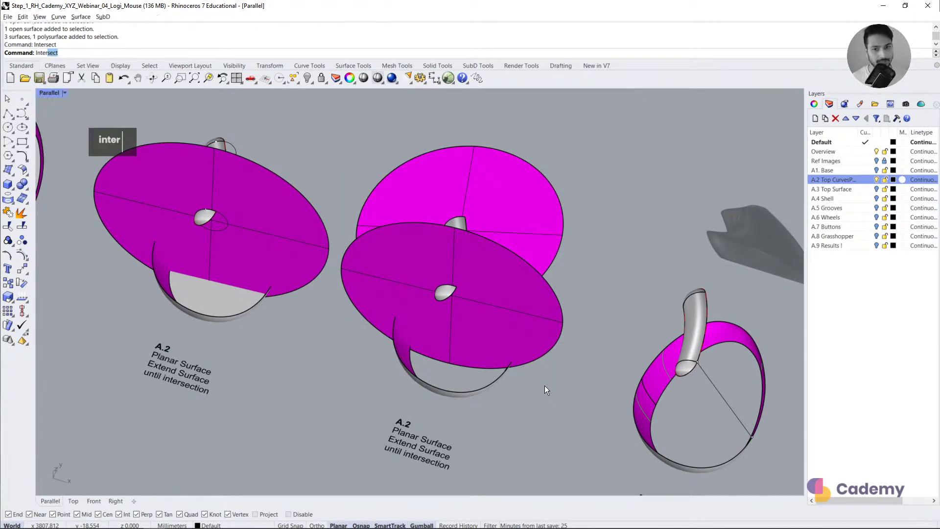
click(517, 323)
click(501, 328)
right_click(509, 388)
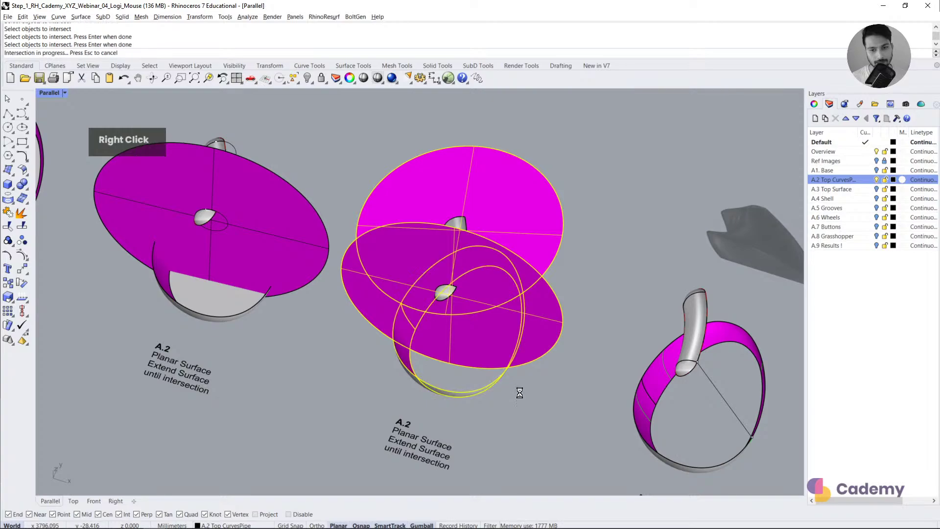
Step: Delete both enlarged circular planes from the second "Planar Surface" example
click(535, 332)
key(Delete)
click(490, 293)
key(Delete)
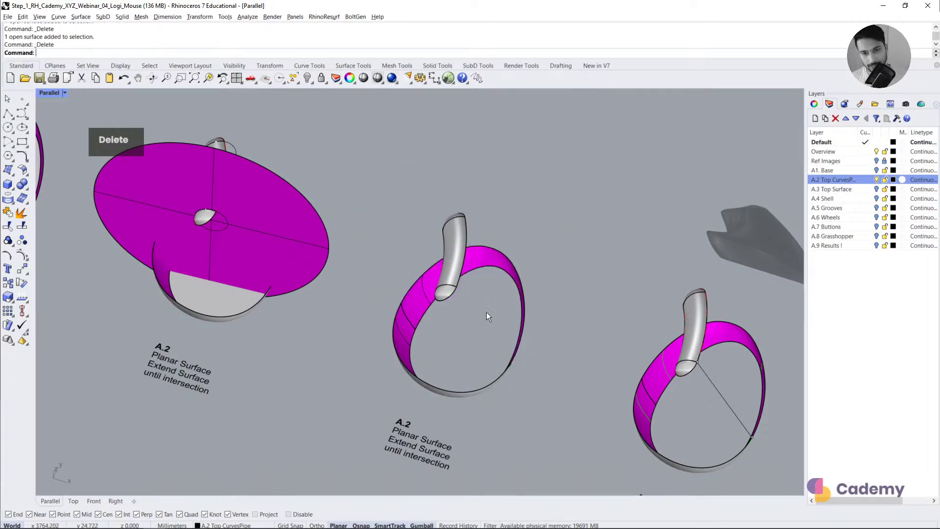
Step: Temporarily delete the base surface to isolate and select the intersection curves, and undo that deletion
scroll(386, 304, up, 3)
click(386, 304)
key(Delete)
right_drag(402, 326, 315, 304)
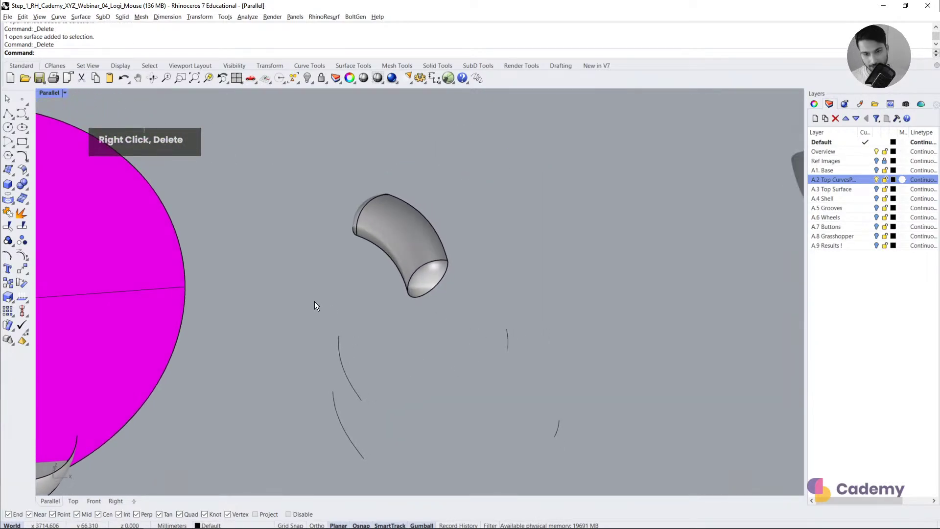
drag(314, 301, 621, 478)
key(ctrl+z)
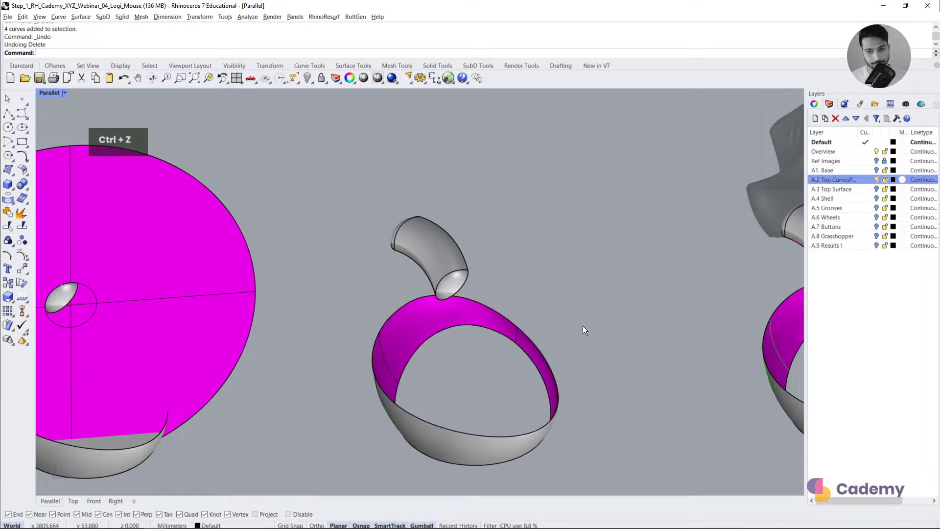
Step: Set the Front view to Shaded display, framed on the A.2 "BlendCrv OR Line" example
right_drag(582, 325, 587, 383)
scroll(393, 294, down, 4)
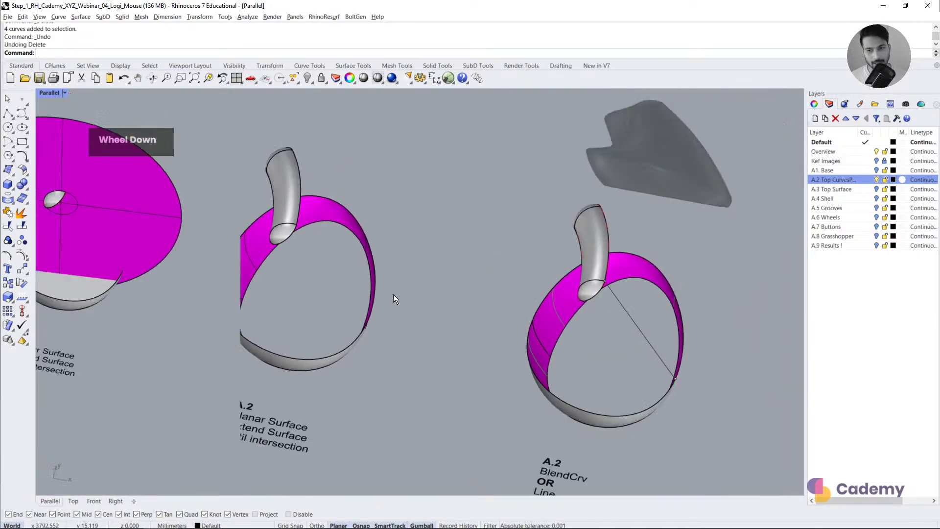
right_drag(392, 294, 567, 341)
scroll(470, 288, up, 2)
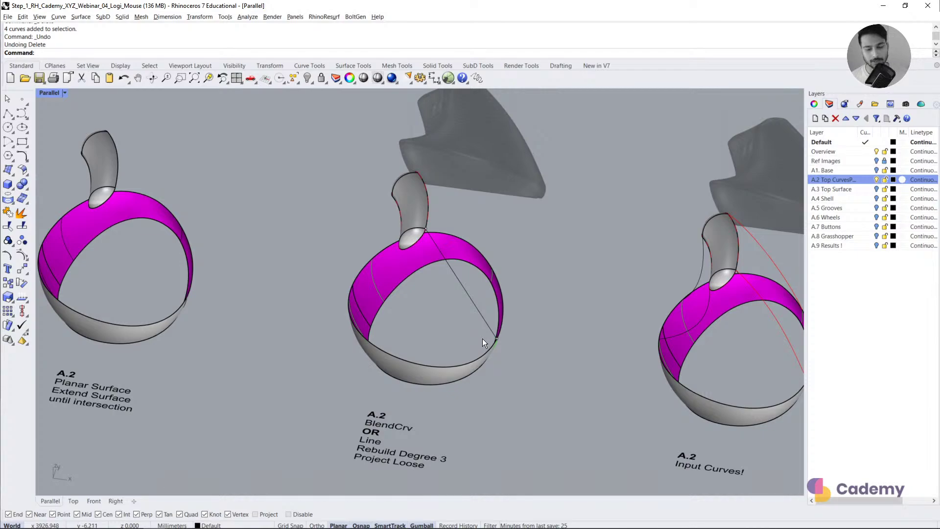
click(479, 312)
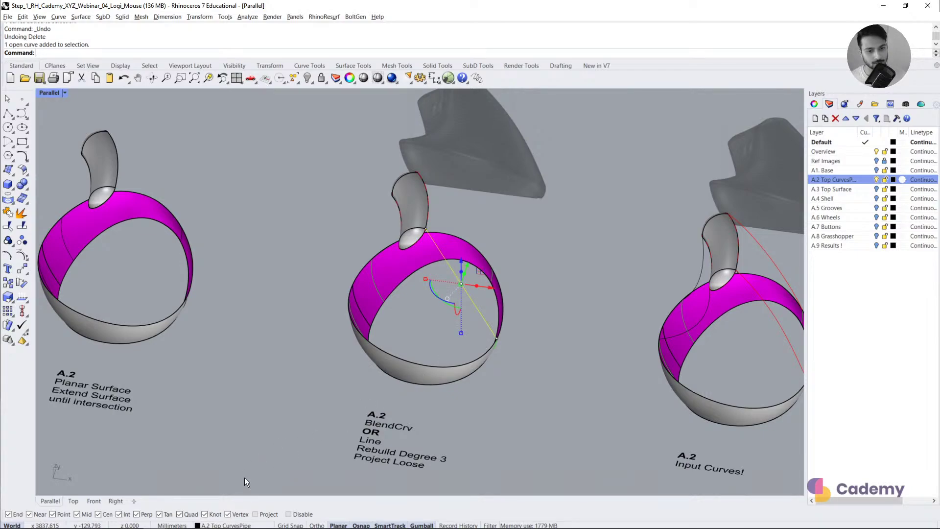
click(100, 499)
key(ctrl+shift+e)
scroll(378, 322, down, 3)
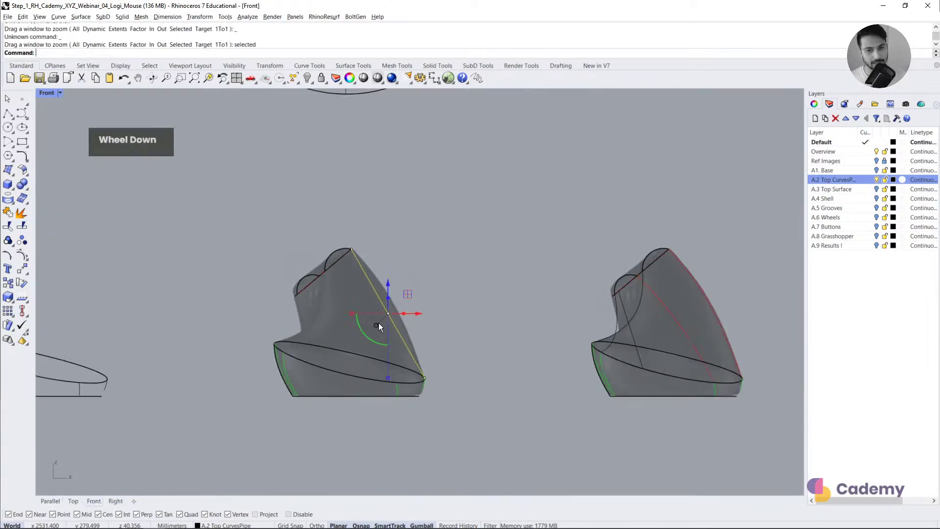
key(Escape)
scroll(336, 322, up, 5)
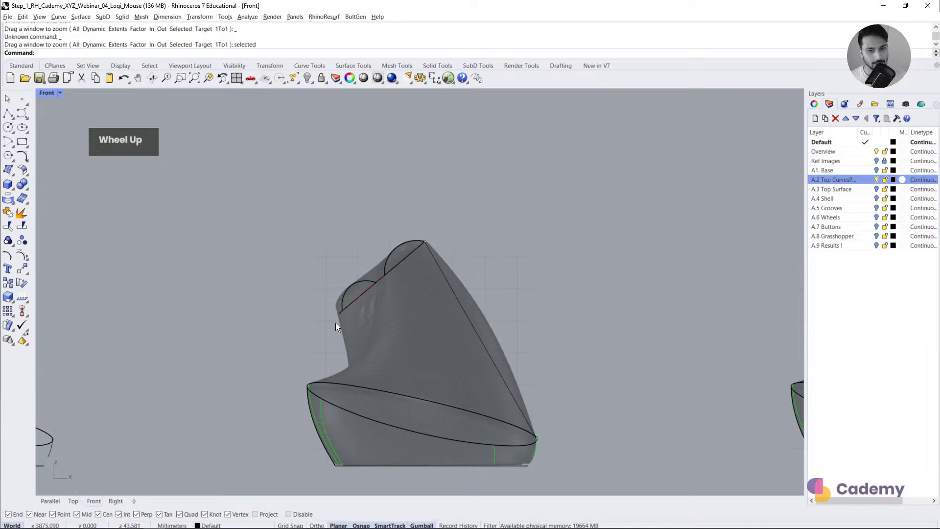
click(48, 93)
click(55, 134)
right_drag(332, 346, 380, 286)
scroll(426, 251, up, 2)
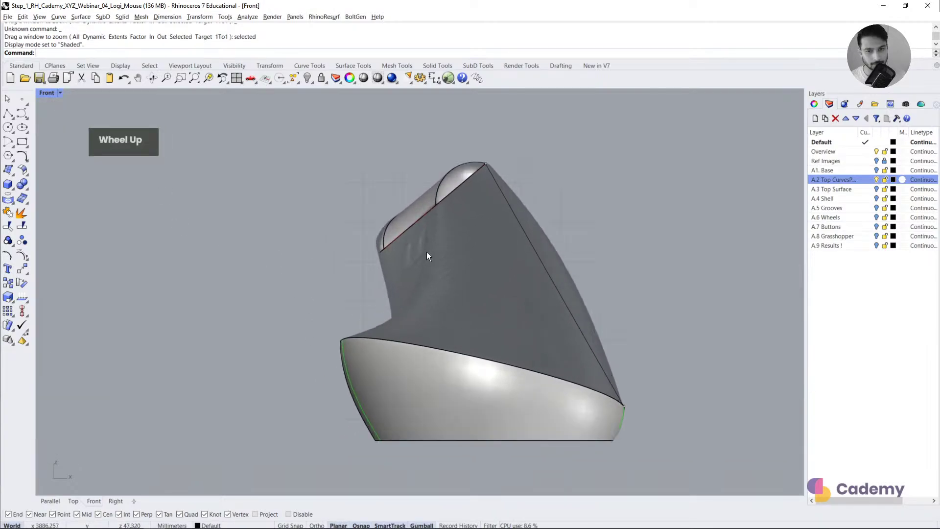
Step: Start a BlendCrv between the upper end of the base's green side curve and the lower end of the ridge pipe's end arc
text(blend)
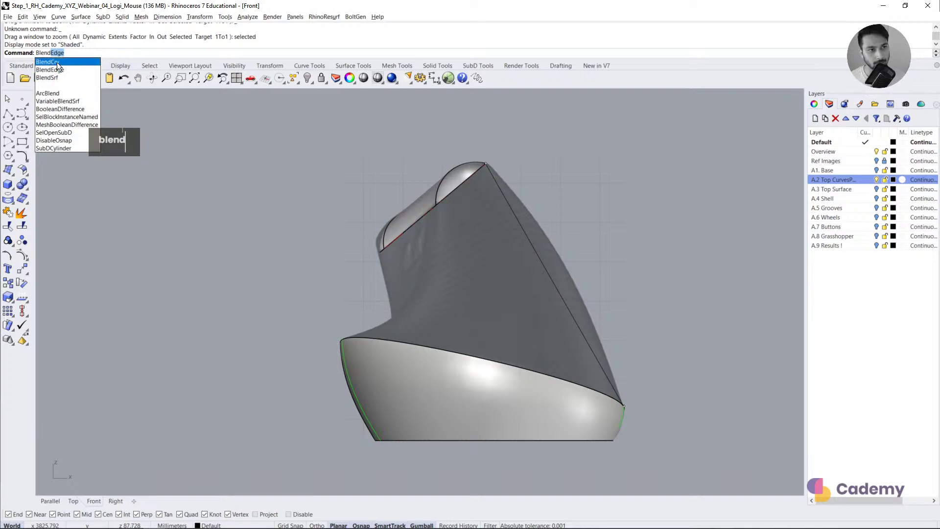
click(54, 62)
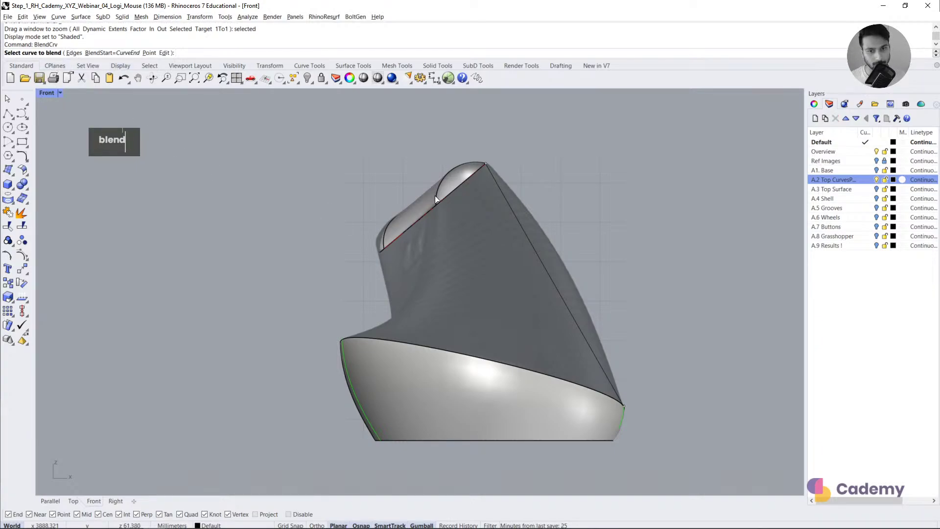
click(344, 349)
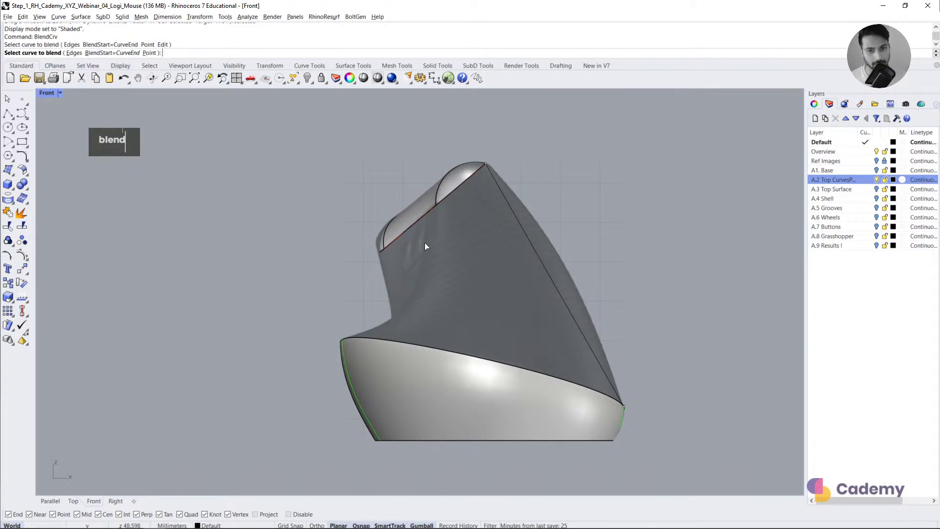
click(435, 201)
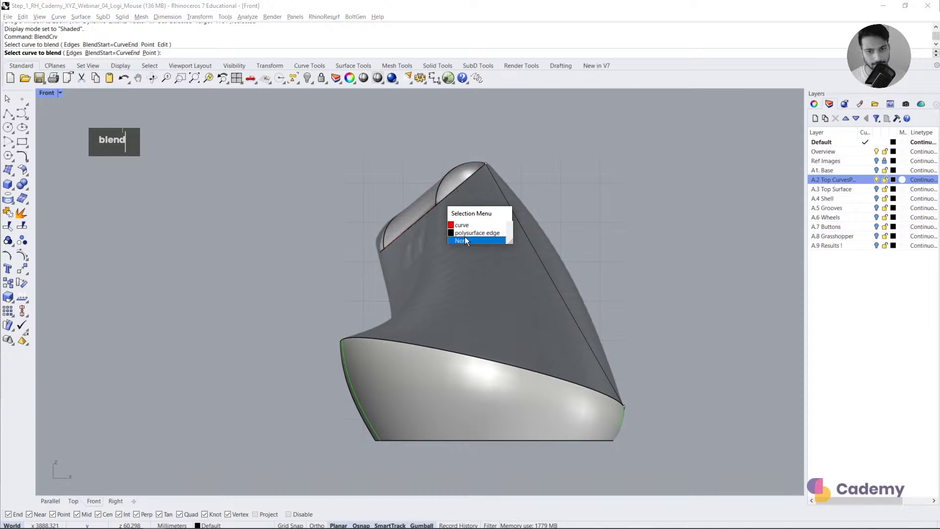
key(Return)
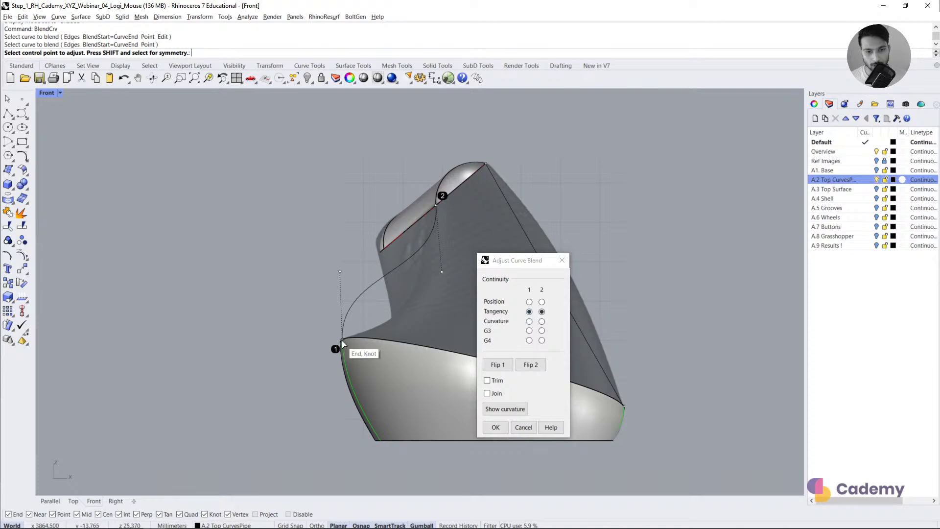
Step: Set the blend's continuity at the base end to Position, and lengthen its pipe-end handle so the curve follows the mouse's concave front
click(529, 302)
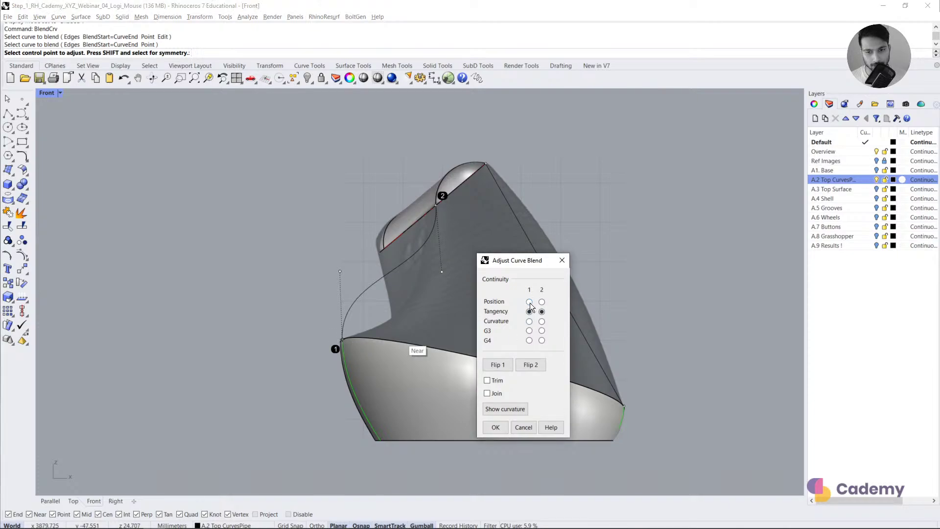
click(441, 271)
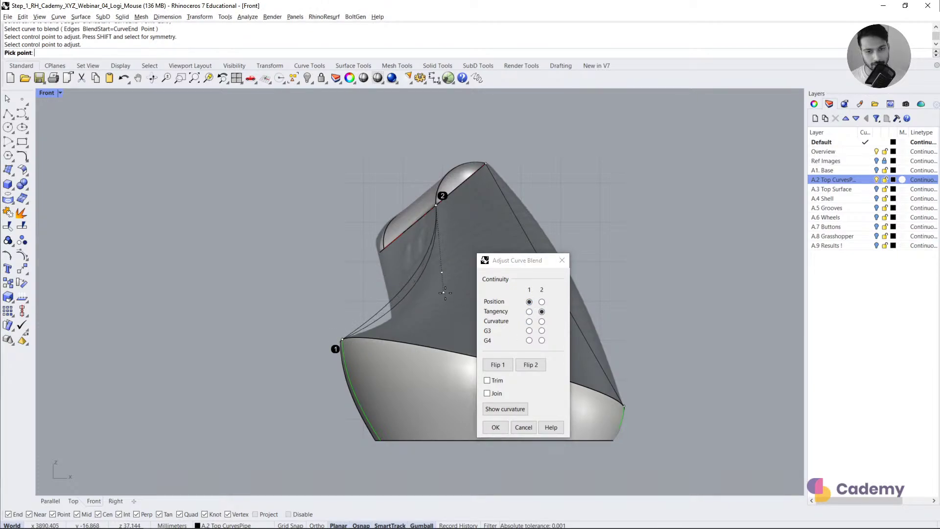
click(444, 311)
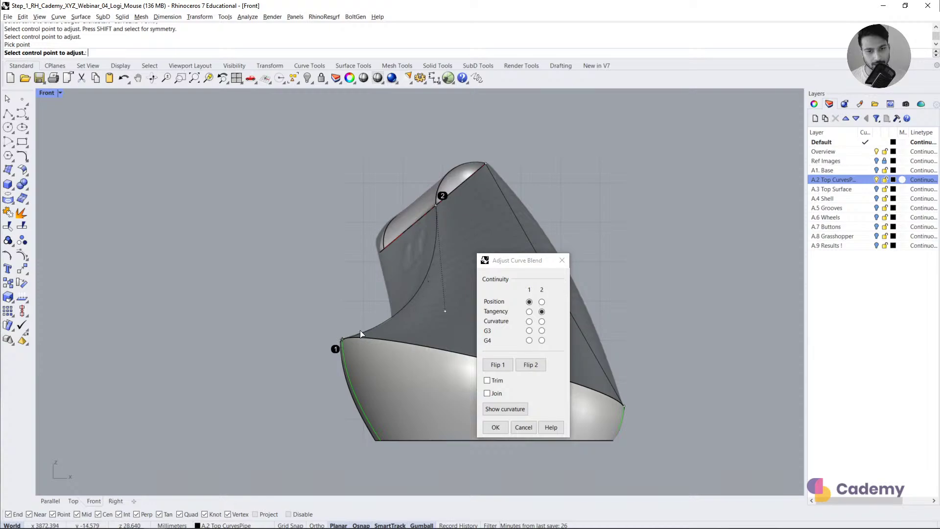
click(444, 309)
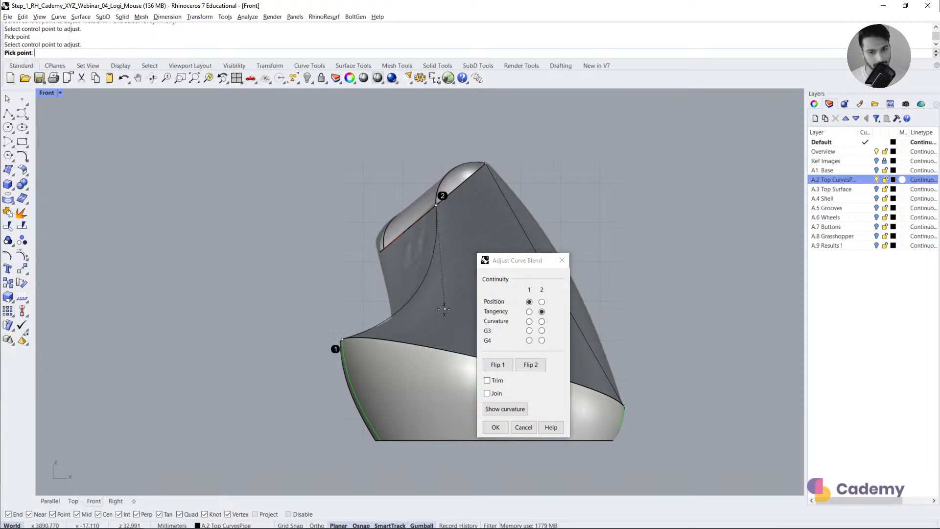
click(444, 314)
click(496, 428)
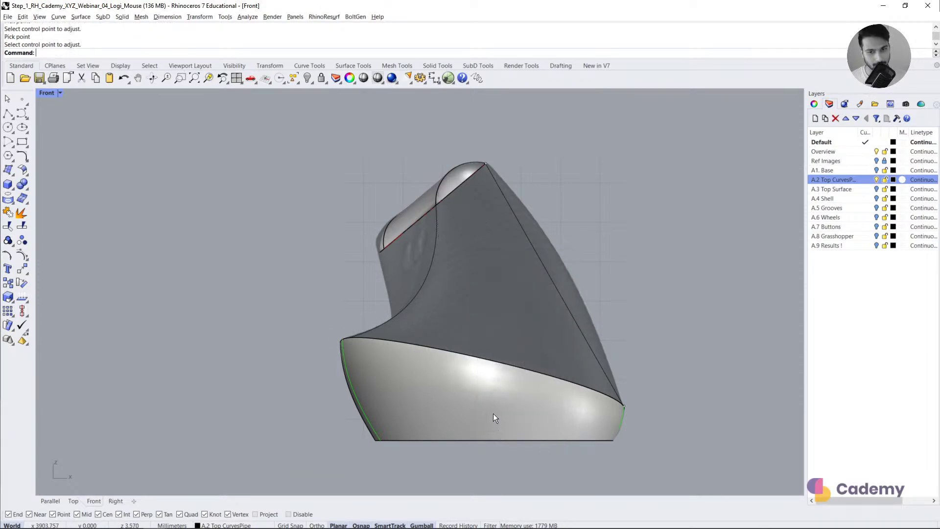
Step: Delete the existing straight line and redraw it as a single-segment polyline from the ridge pipe's end to the back of the base
click(538, 254)
key(Delete)
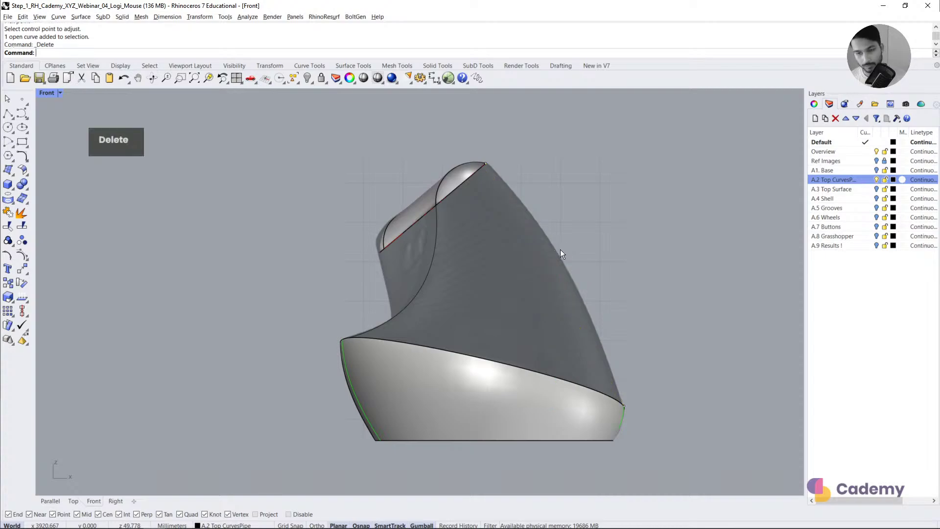
click(10, 113)
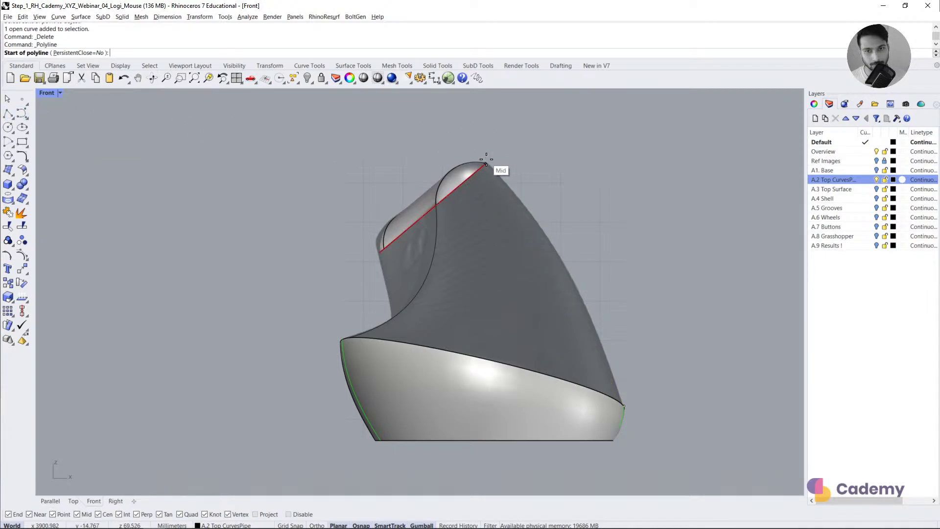
scroll(491, 164, up, 3)
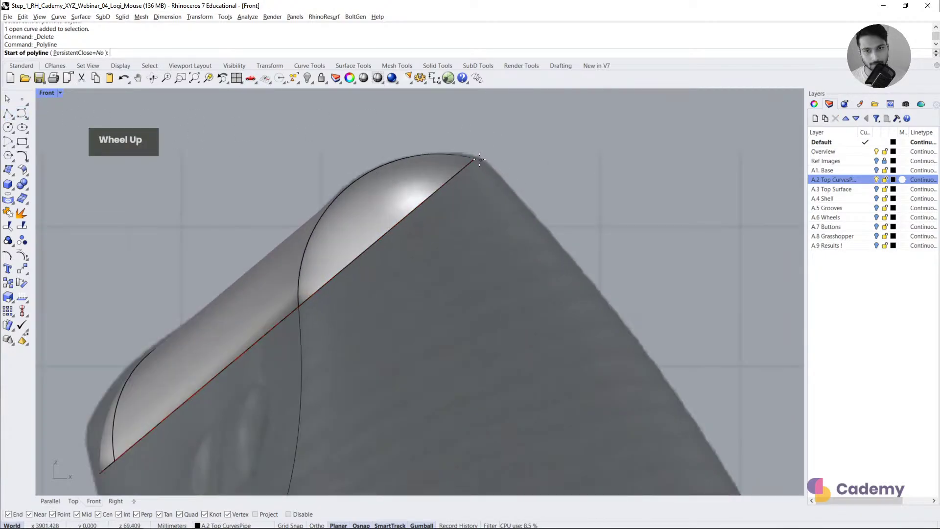
click(50, 501)
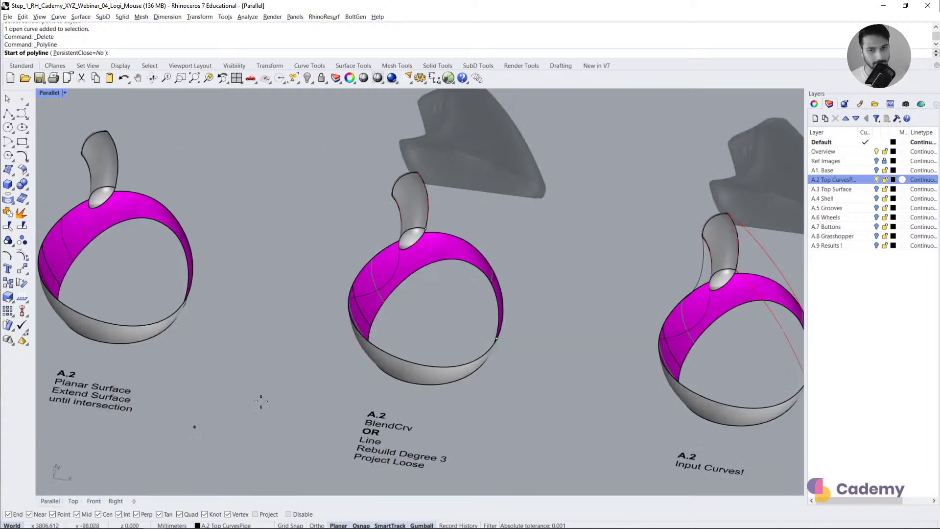
scroll(423, 228, up, 5)
click(421, 229)
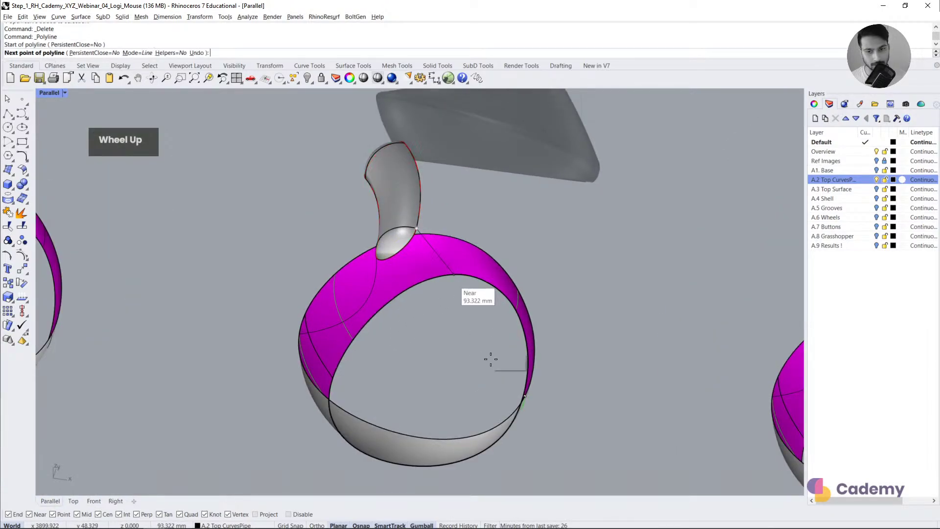
click(523, 393)
right_click(522, 393)
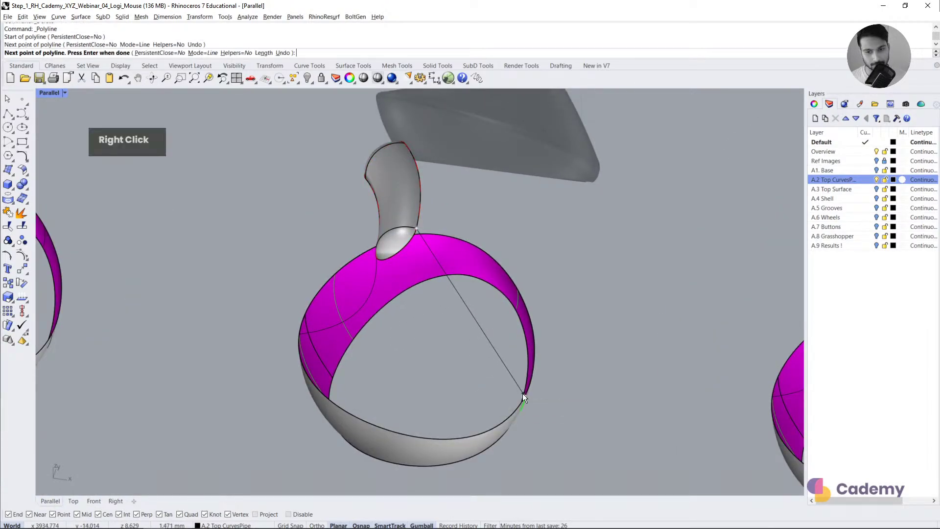
Step: Rebuild the new straight line as a degree 3 curve with four control points, deleting the input
click(94, 501)
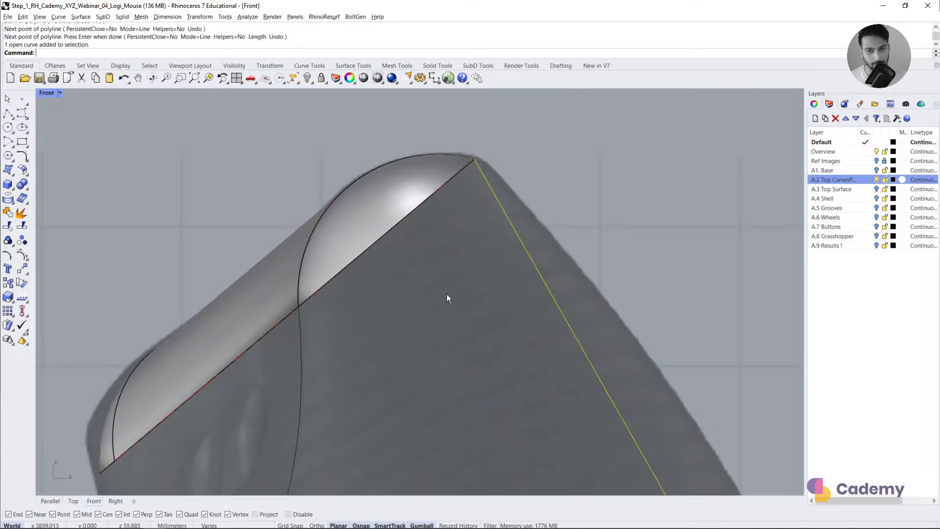
text(reb)
key(Return)
scroll(446, 290, down, 2)
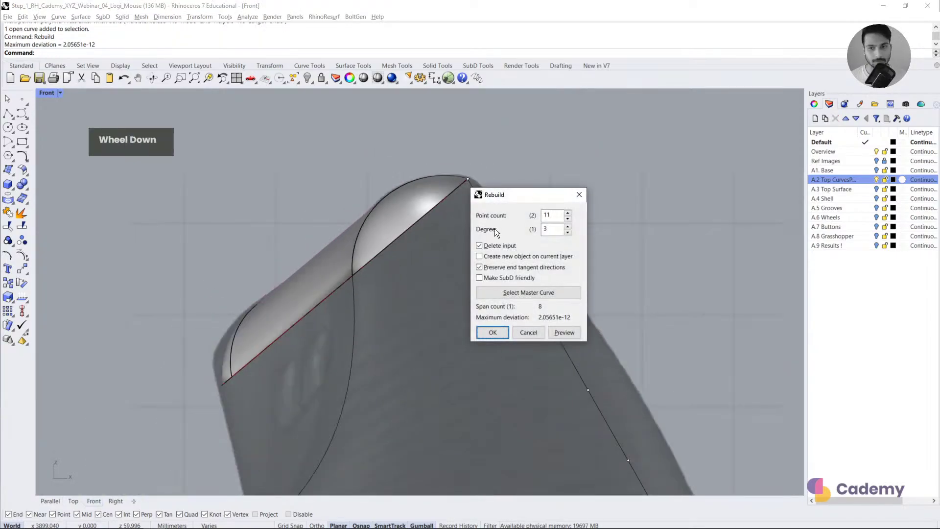
drag(533, 195, 645, 162)
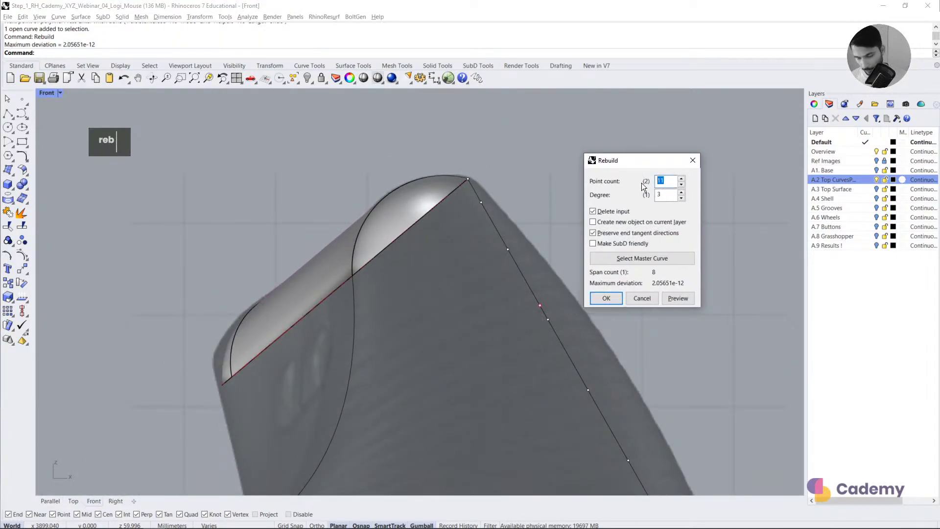
key(Return)
right_drag(643, 185, 498, 263)
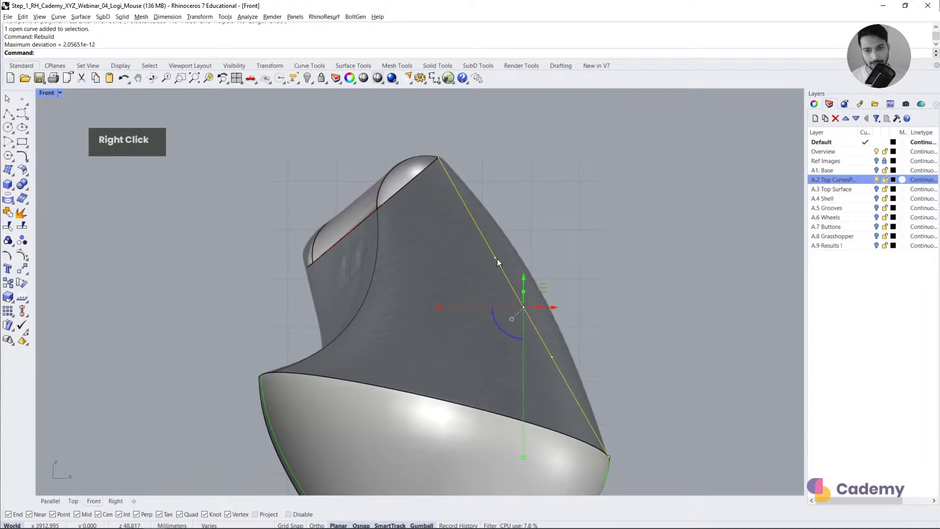
Step: Move the rebuilt line's two inner control points horizontally outward so the curve follows the back outline of the mouse
click(495, 258)
drag(495, 258, 531, 258)
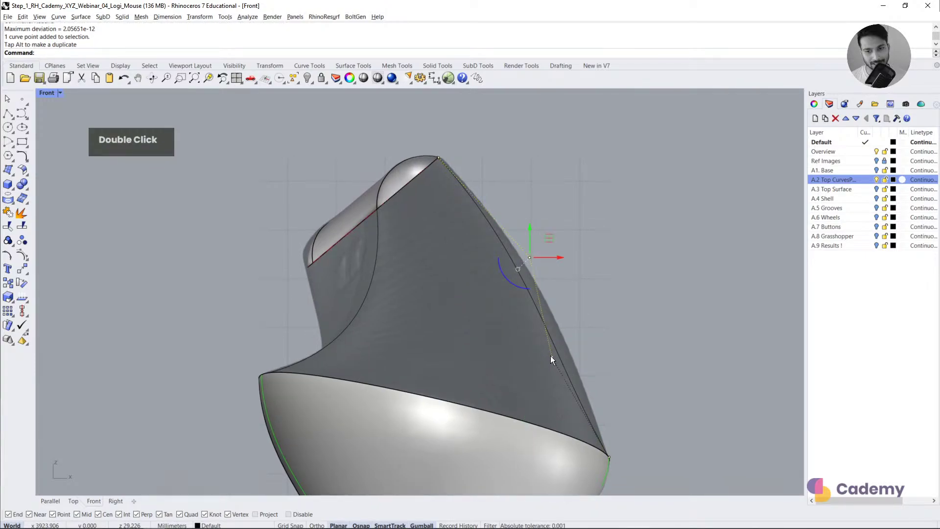
click(551, 357)
drag(576, 355, 597, 355)
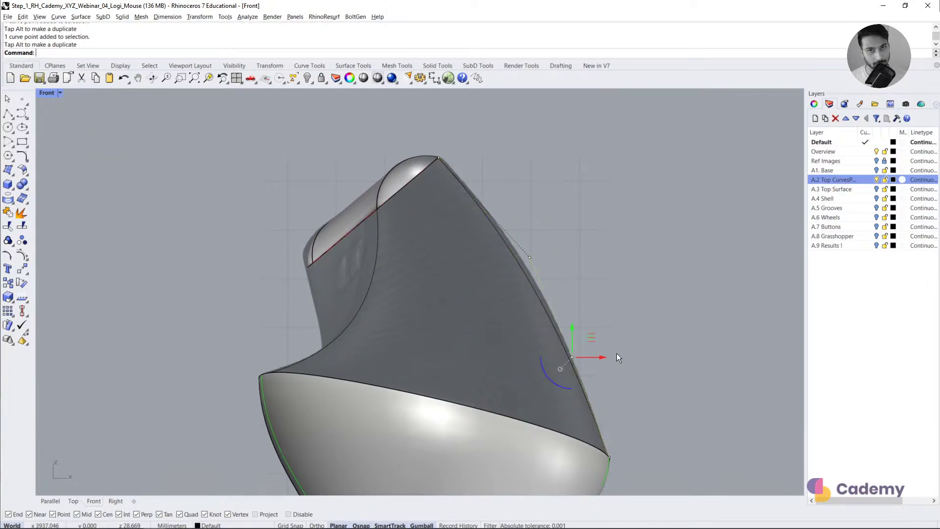
double_click(616, 356)
Step: Review the A.2 input curves in the Parallel view, turn on layer "A.3 Top Surface" and turn off layer "A.2 Top CurvesPipe"
scroll(434, 297, down, 3)
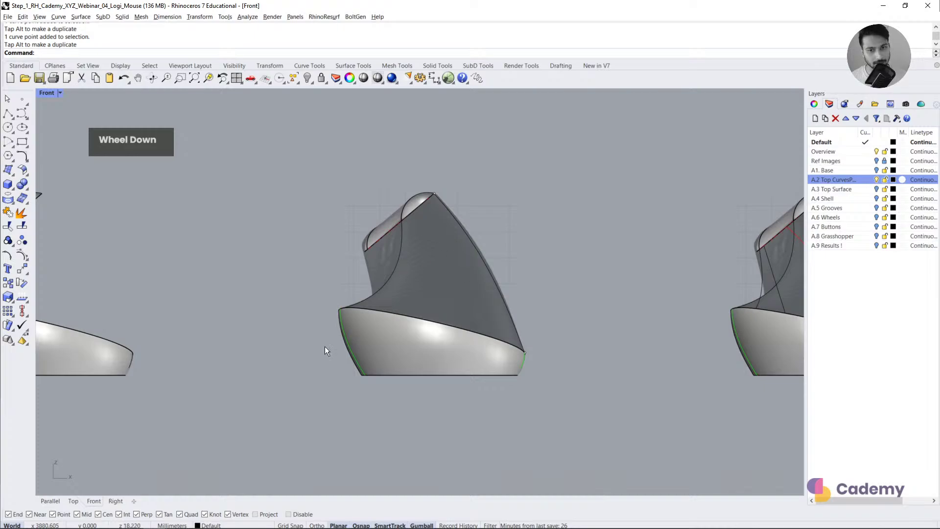
click(53, 500)
right_drag(541, 275, 306, 292)
scroll(306, 295, down, 4)
right_drag(512, 308, 529, 353)
scroll(610, 238, up, 4)
right_drag(609, 240, 375, 361)
scroll(416, 355, down, 3)
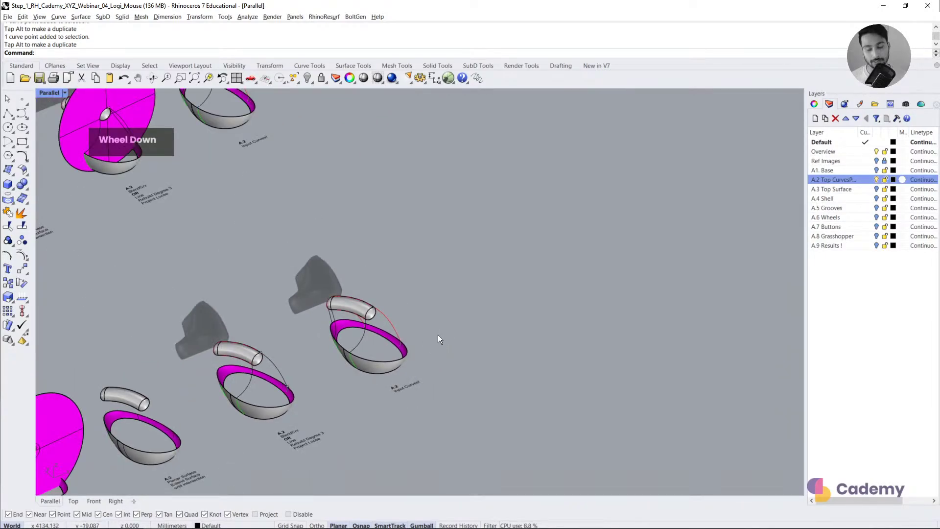
click(877, 190)
click(876, 181)
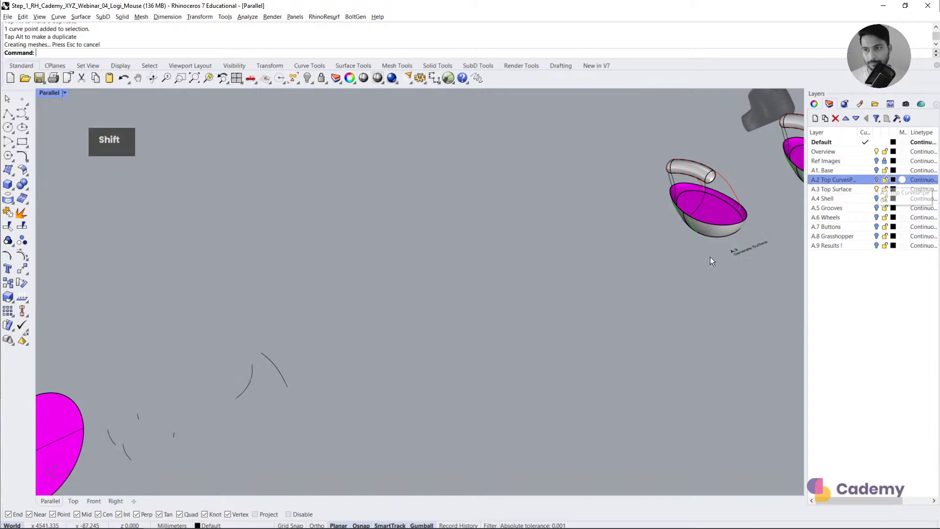
Step: Examine the ridge pipe, base and connecting curves of the A.3 "Generate Surface" example up close and beside the neighbouring examples
shift+right_drag(710, 257, 422, 360)
scroll(422, 360, down, 2)
scroll(524, 311, up, 2)
drag(410, 221, 565, 351)
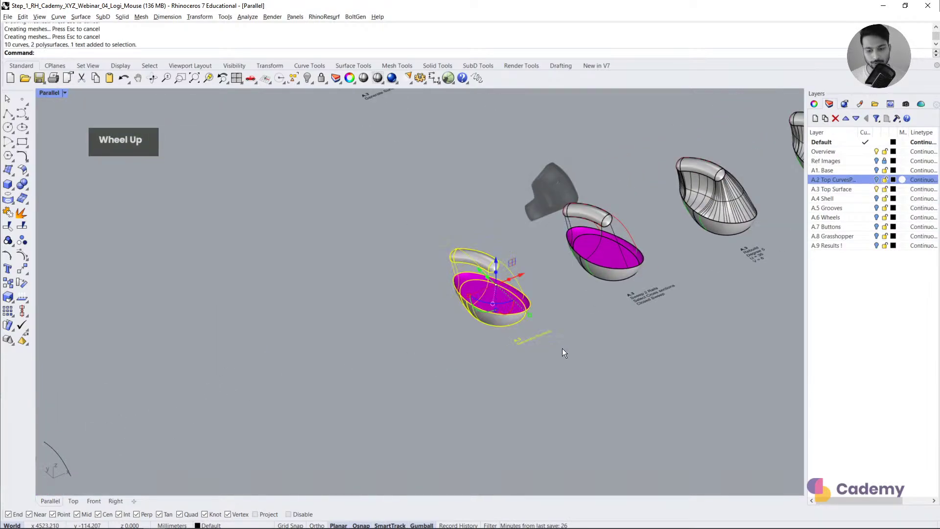
middle_click(556, 351)
key(Escape)
scroll(504, 360, down, 4)
scroll(539, 293, up, 4)
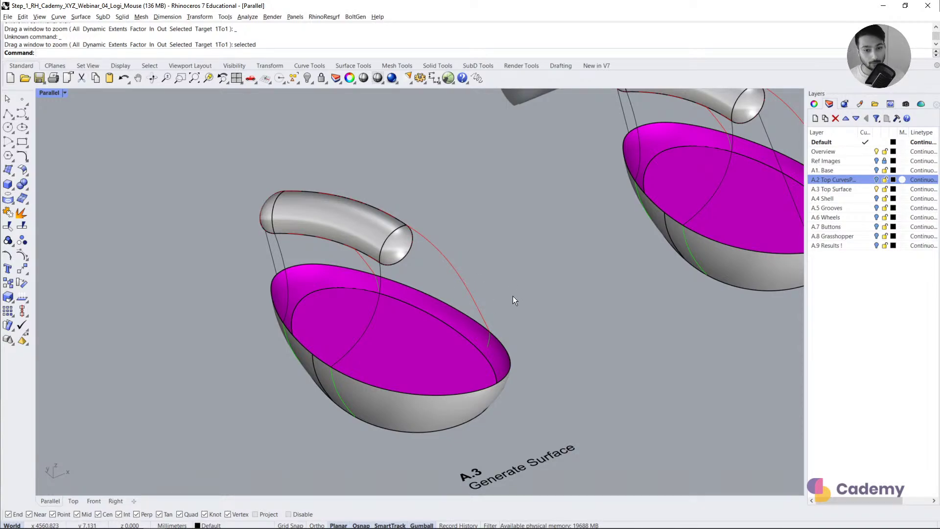
click(453, 322)
scroll(515, 309, down, 3)
click(527, 313)
scroll(607, 251, down, 12)
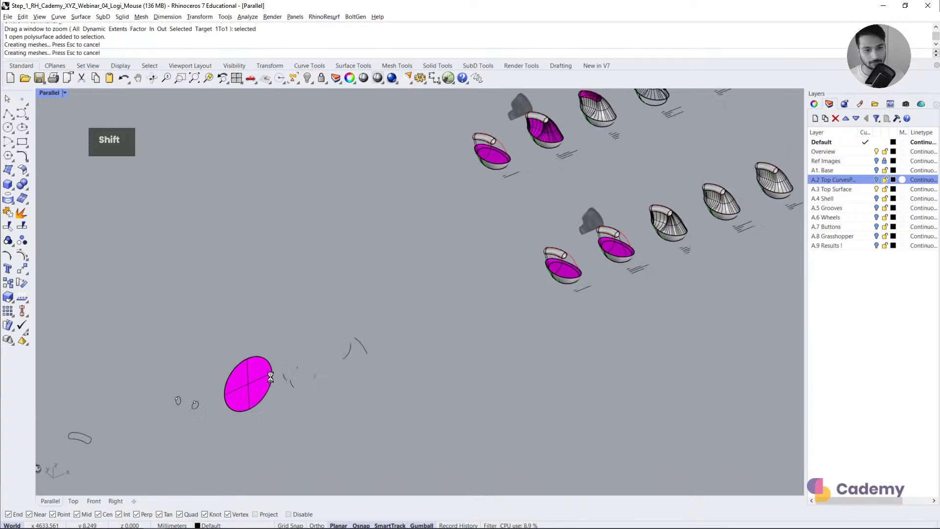
shift+right_drag(271, 377, 294, 370)
scroll(605, 261, up, 8)
shift+right_drag(570, 263, 500, 289)
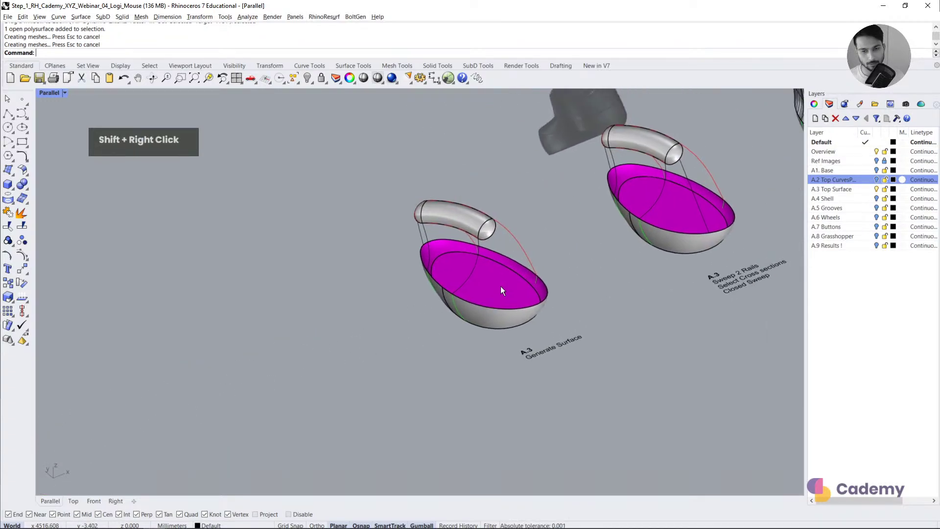
Step: Duplicate the base polysurface of the "Generate Surface" example and place the copy in the empty area in front of the examples
click(516, 266)
key(ctrl+c)
key(ctrl+v)
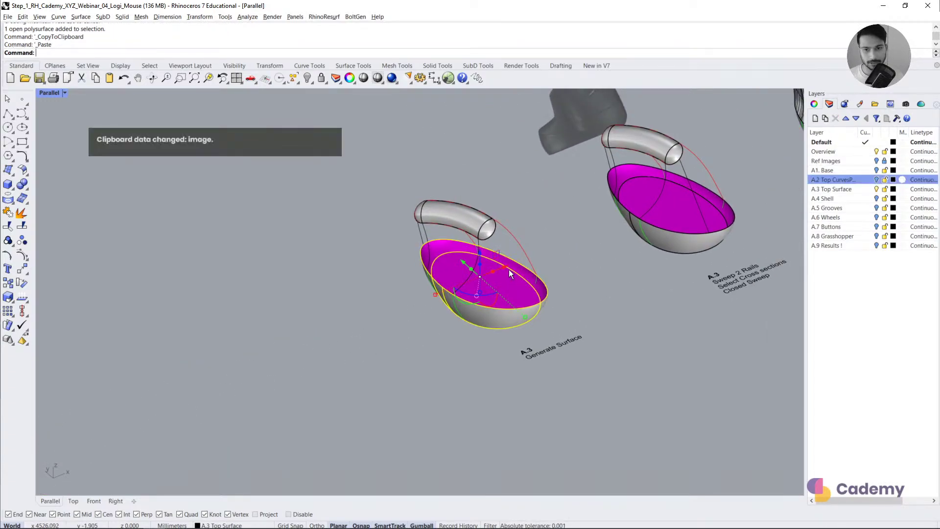
drag(509, 270, 254, 380)
scroll(254, 380, up, 5)
click(323, 349)
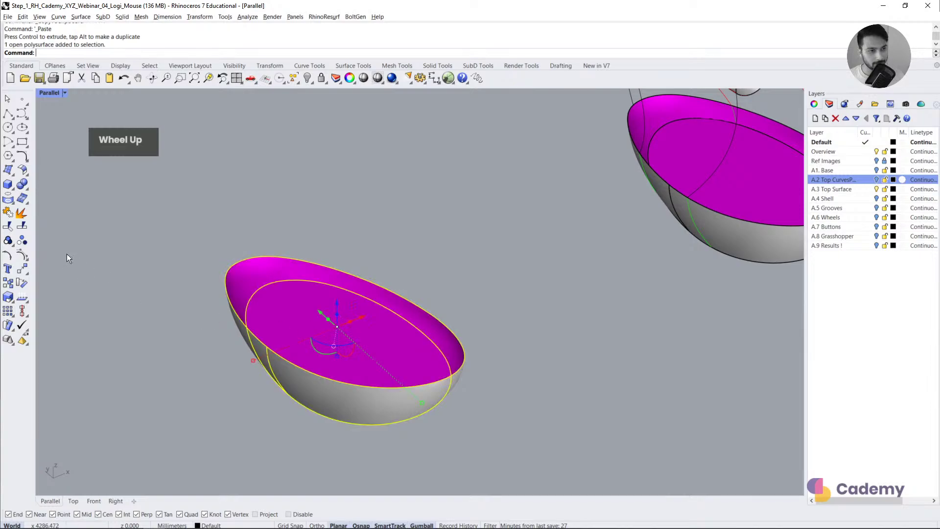
Step: Explode the copied base into separate surfaces, try moving its side surface away and undo that move
double_click(19, 217)
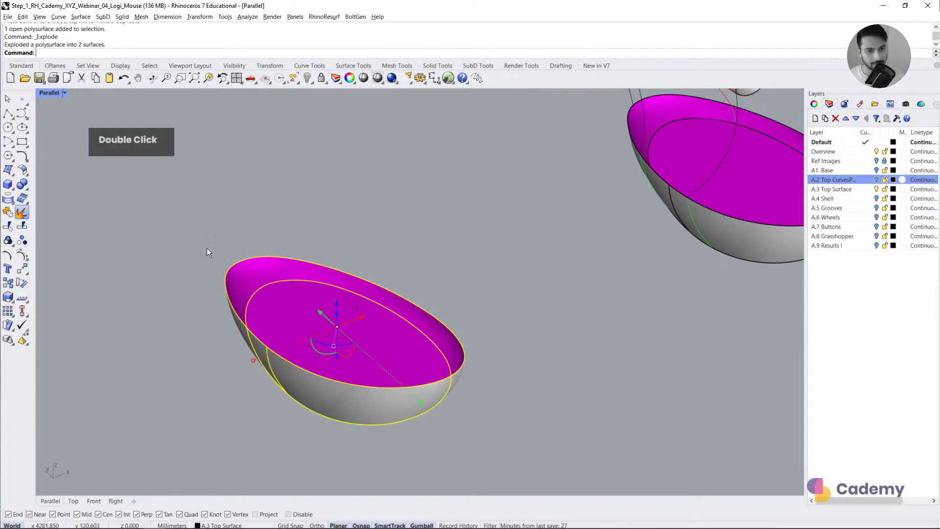
click(368, 252)
click(418, 314)
click(8, 217)
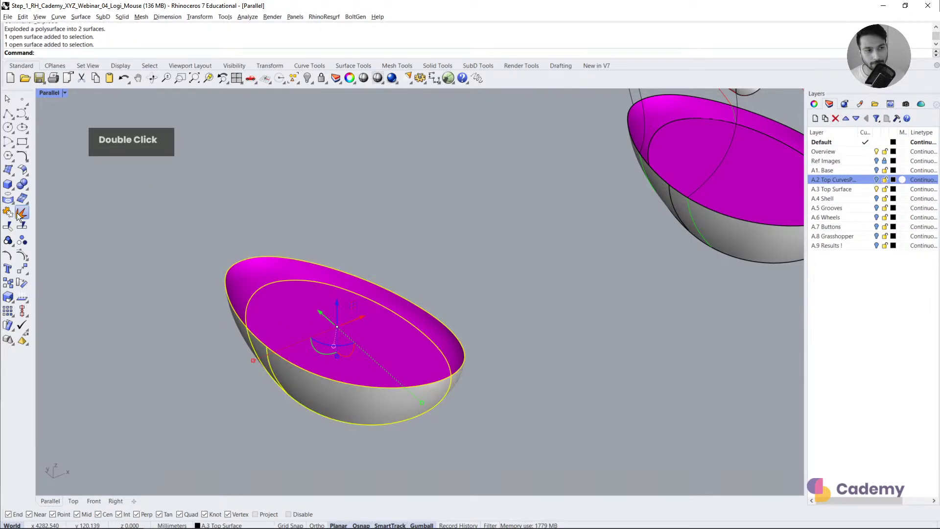
click(252, 273)
right_drag(293, 278, 512, 340)
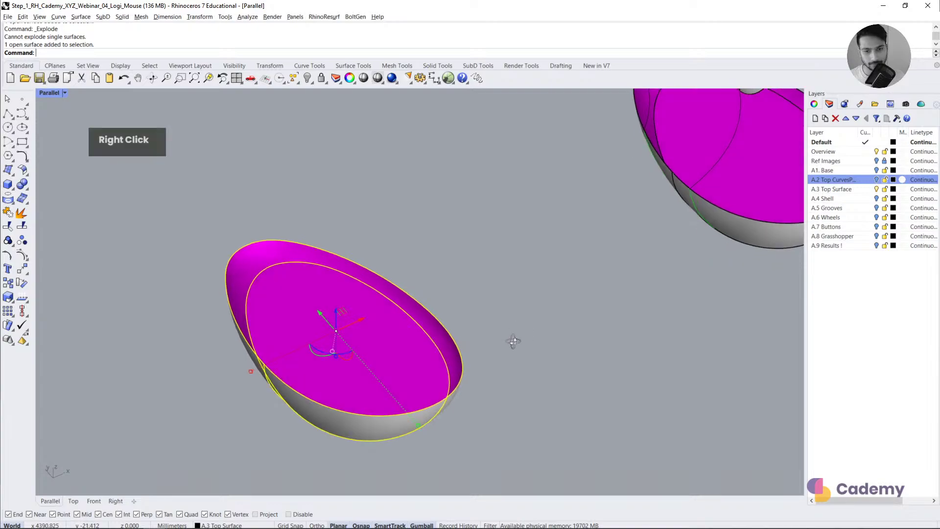
drag(455, 349, 571, 339)
key(ctrl+z)
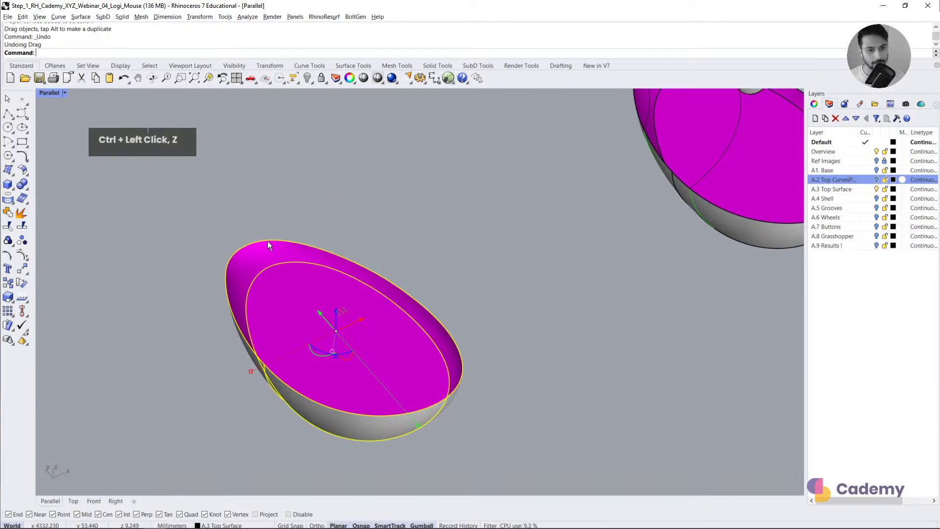
Step: Rebuild the copied base's side surface with 16 U and 4 V points, degree 3 in both directions, deleting the input
text(rebu)
key(Return)
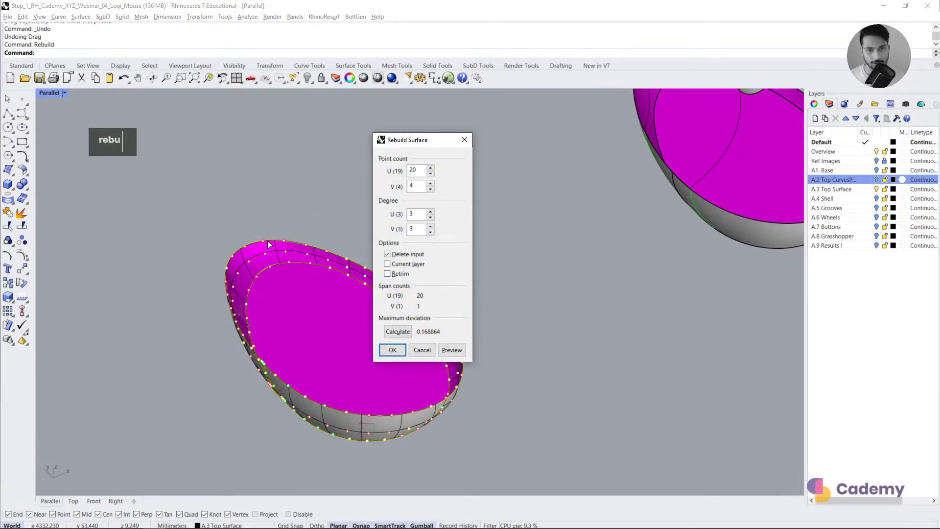
text(16)
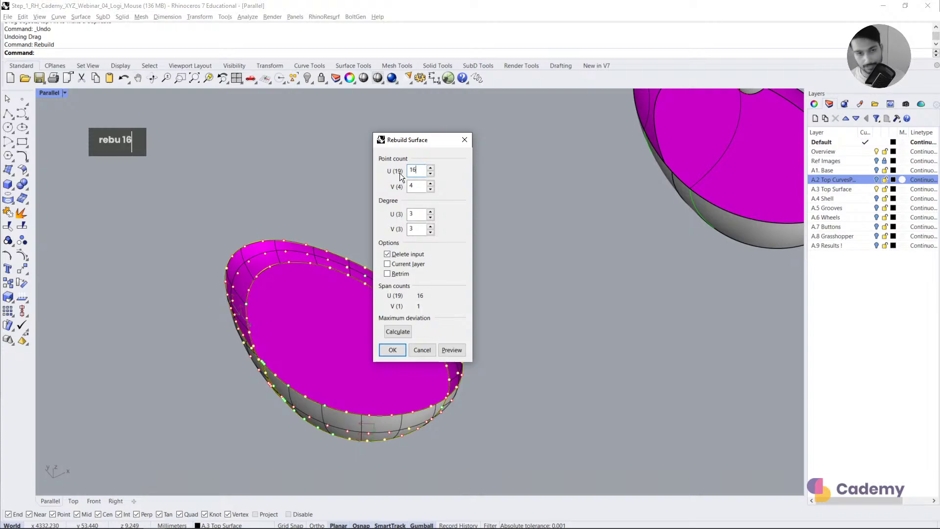
double_click(412, 353)
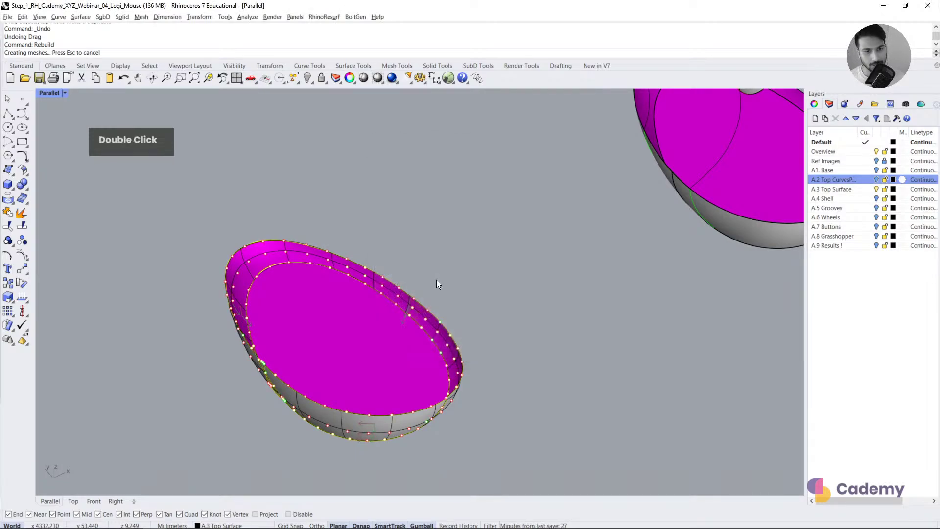
Step: Examine the seam between the rebuilt side surface and the bottom face up close, undoing any accidental move
scroll(312, 269, up, 10)
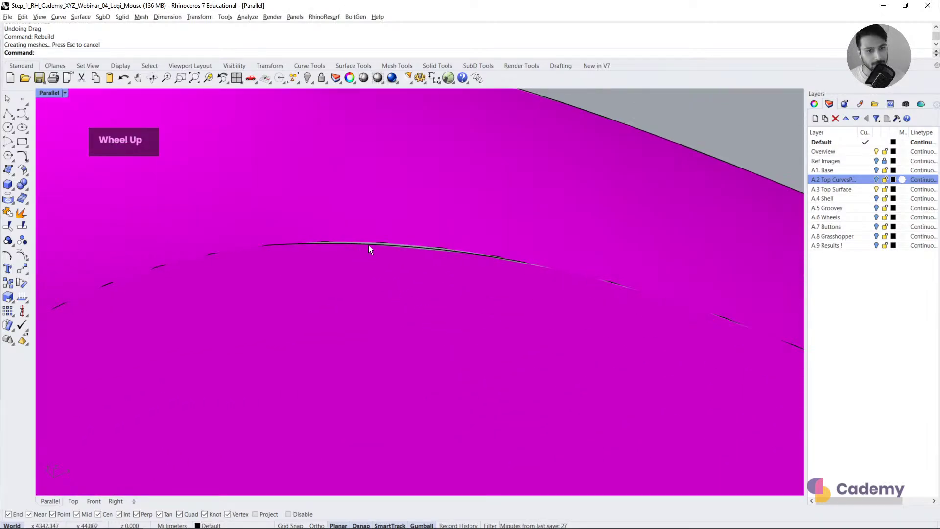
drag(364, 244, 361, 264)
key(ctrl+z)
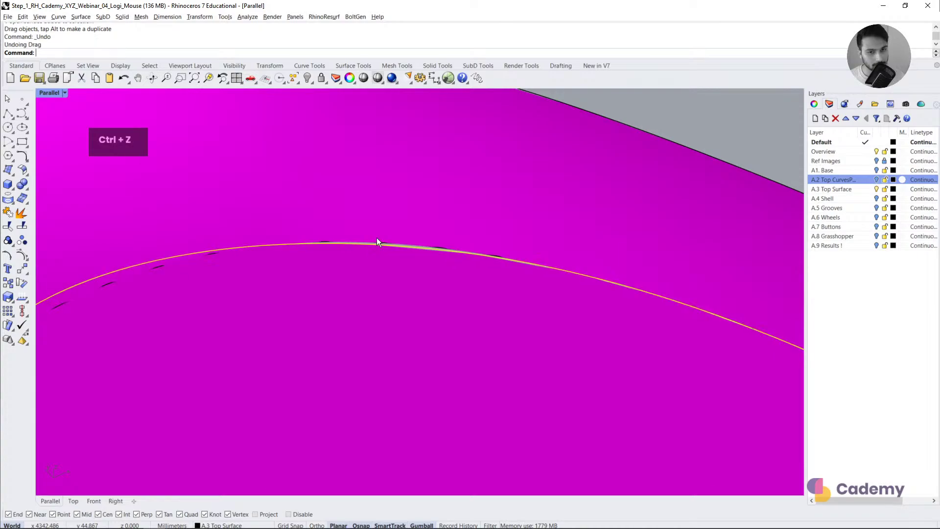
double_click(383, 252)
scroll(393, 219, down, 5)
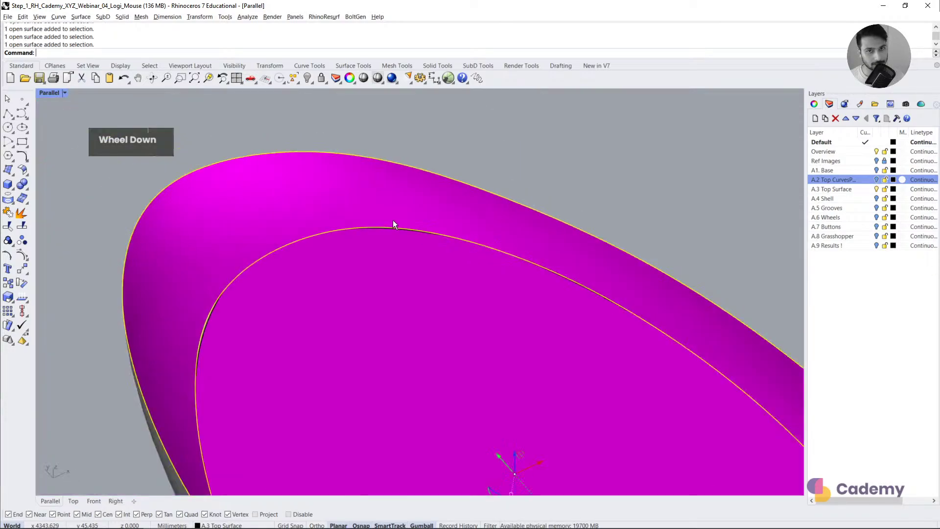
key(Escape)
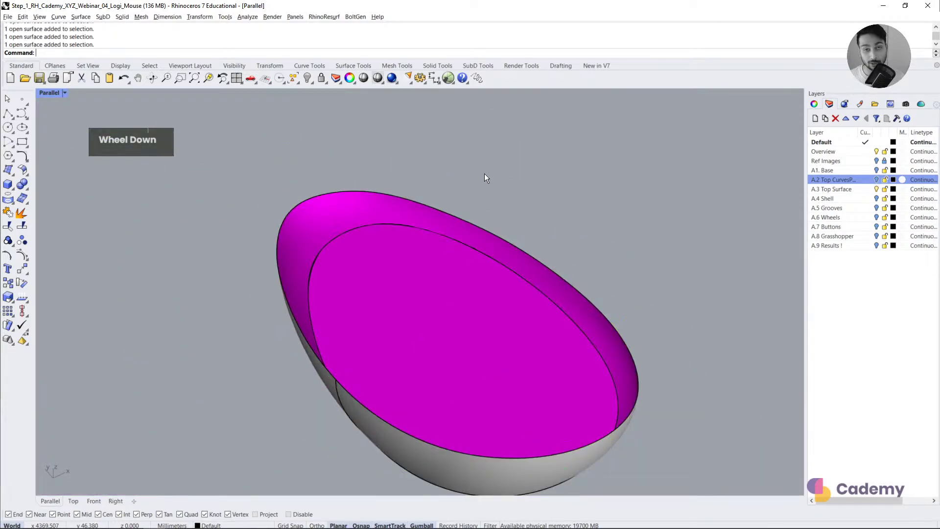
Step: Replace the copied base's bottom face with a PlanarSrf built from the lower edge of the side surface
click(418, 257)
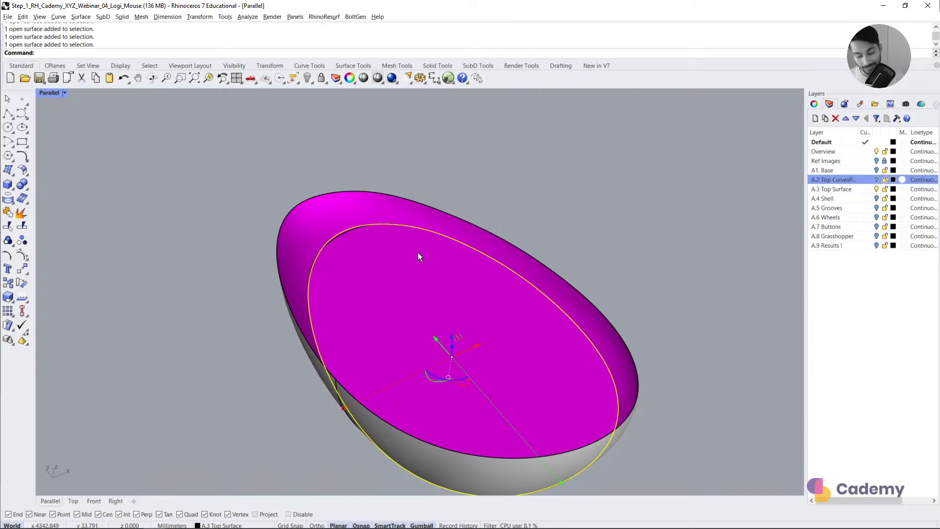
key(Delete)
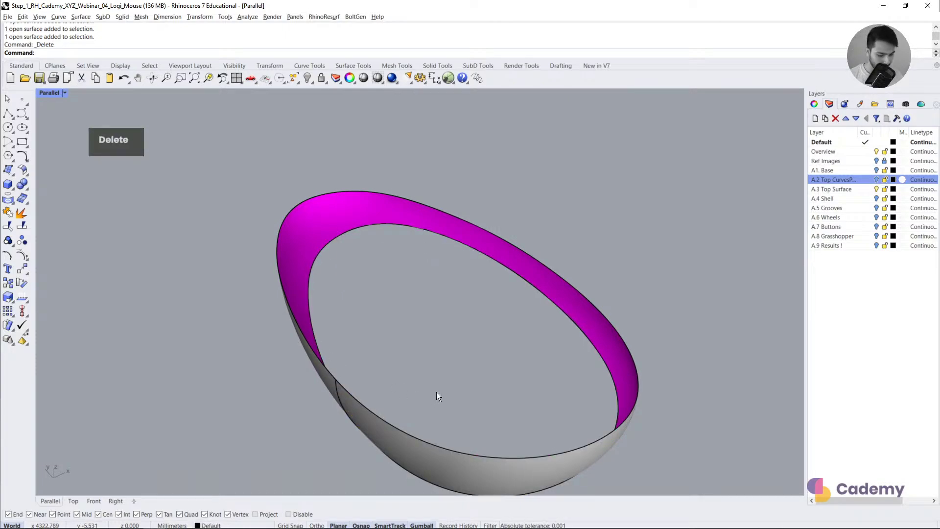
text(Planars)
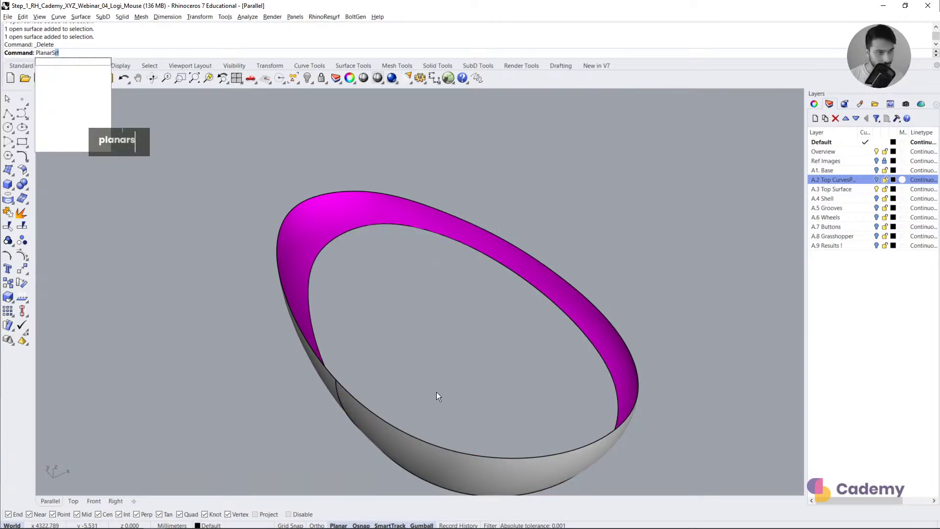
key(Return)
click(473, 247)
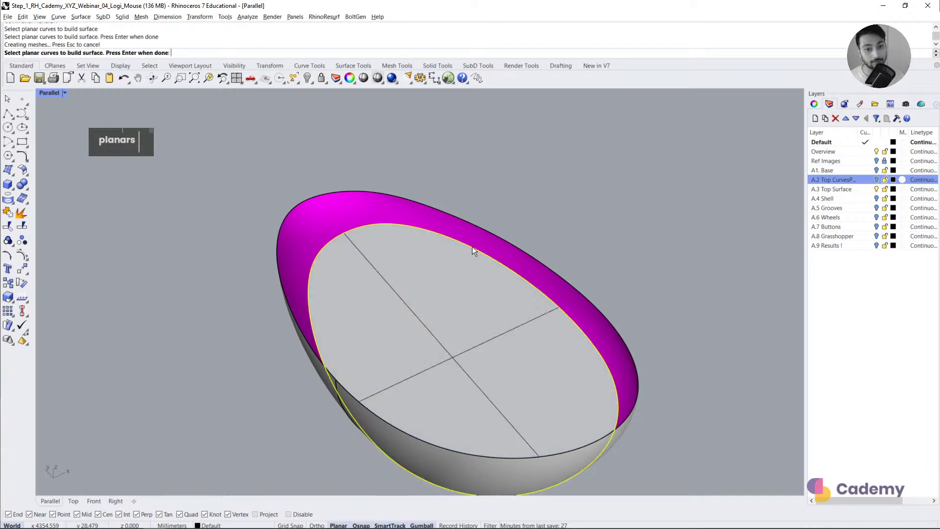
key(Return)
Step: Join the new planar bottom face with the side surface into one polysurface
click(463, 288)
shift+click(479, 238)
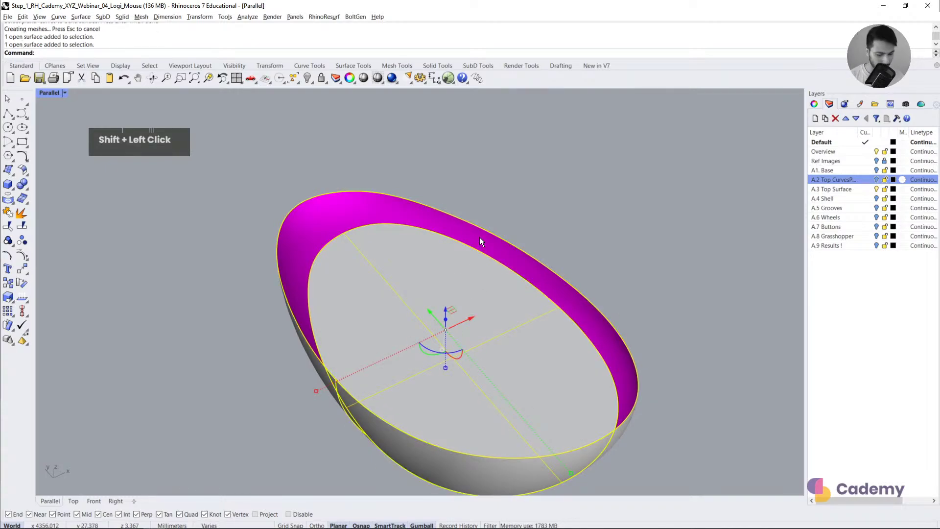
key(ctrl+j)
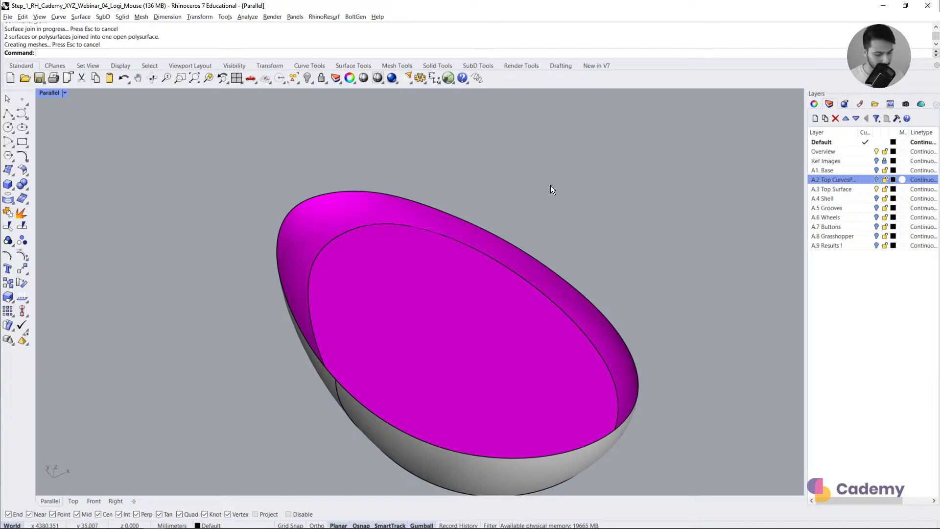
Step: Undo the join, the new planar surface and the deletion of the original bottom face
key(ctrl+z)
key(ctrl+z)
ctrl+click(498, 228)
key(ctrl+z)
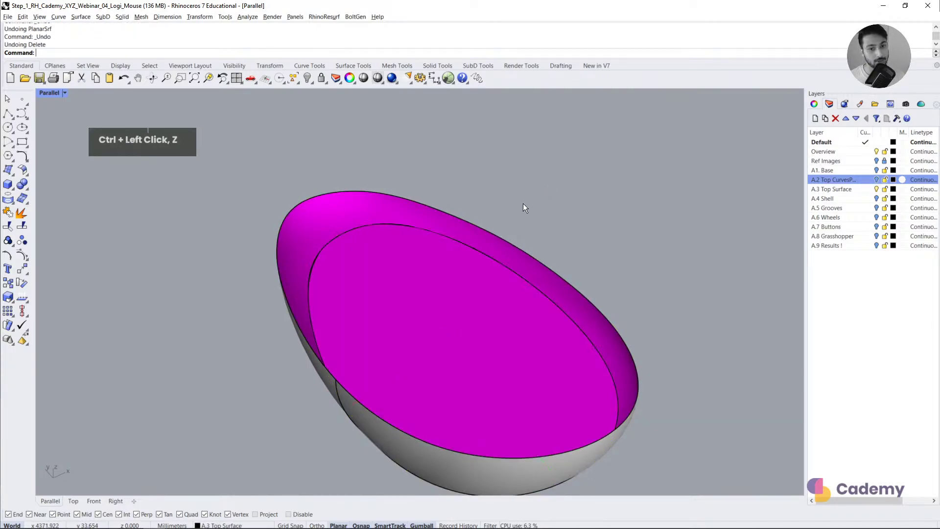
Step: Match the side surface's lower edge to the bottom face's edge with MatchSrf, using Position continuity and Refine match at distance 0.001
scroll(310, 243, up, 5)
text(mat)
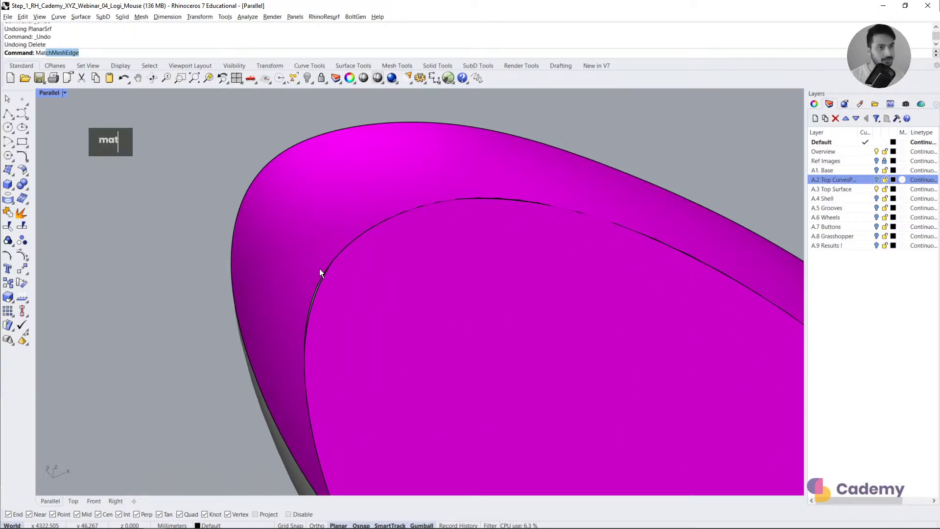
click(70, 117)
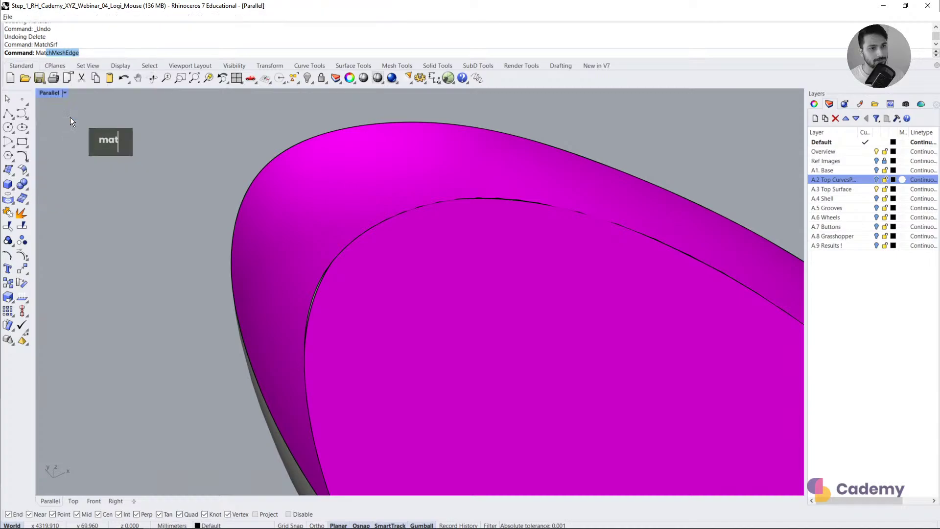
click(313, 294)
click(316, 291)
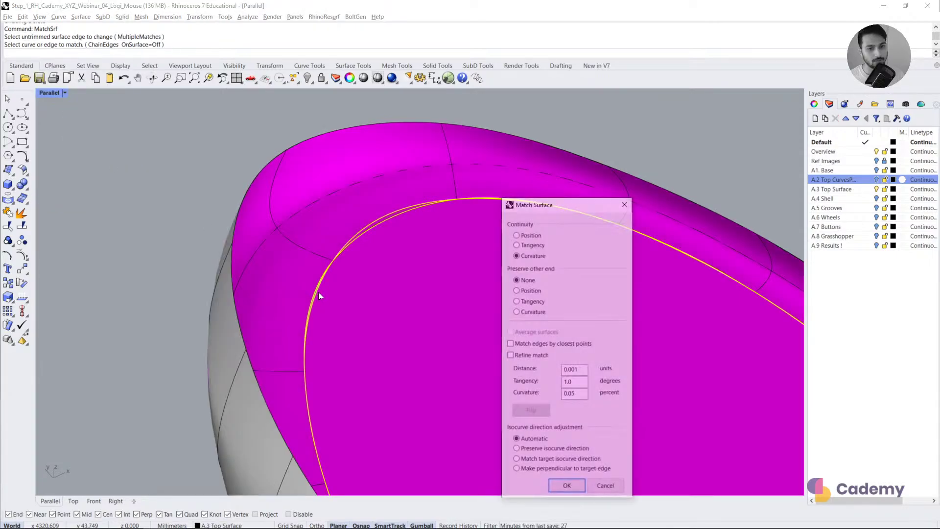
click(520, 234)
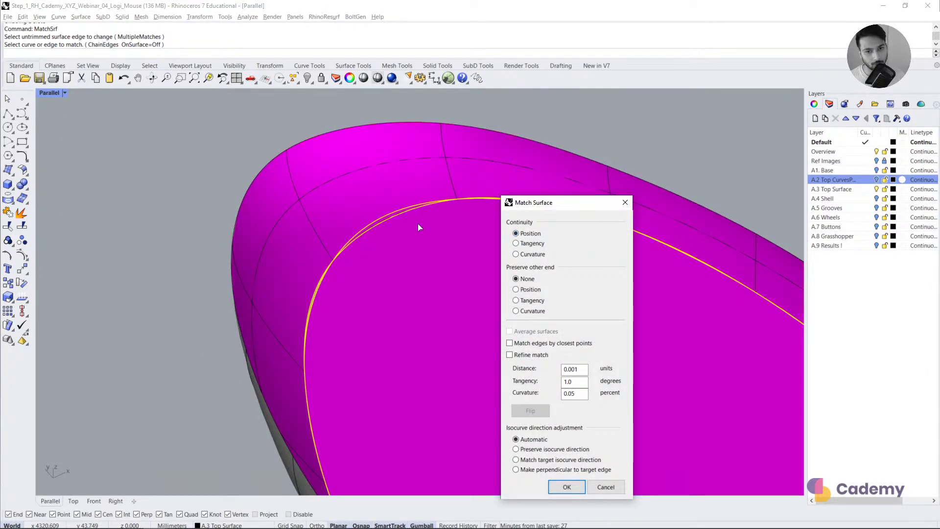
click(527, 243)
click(525, 254)
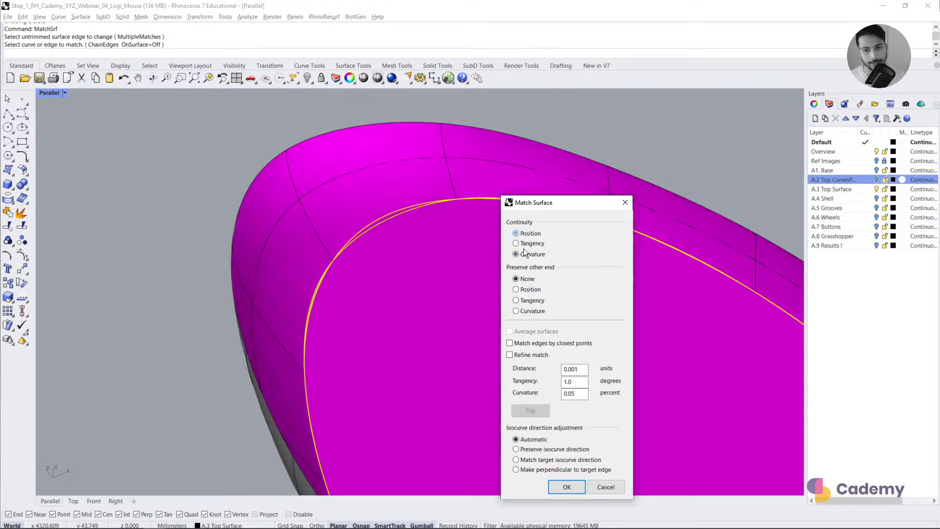
click(521, 355)
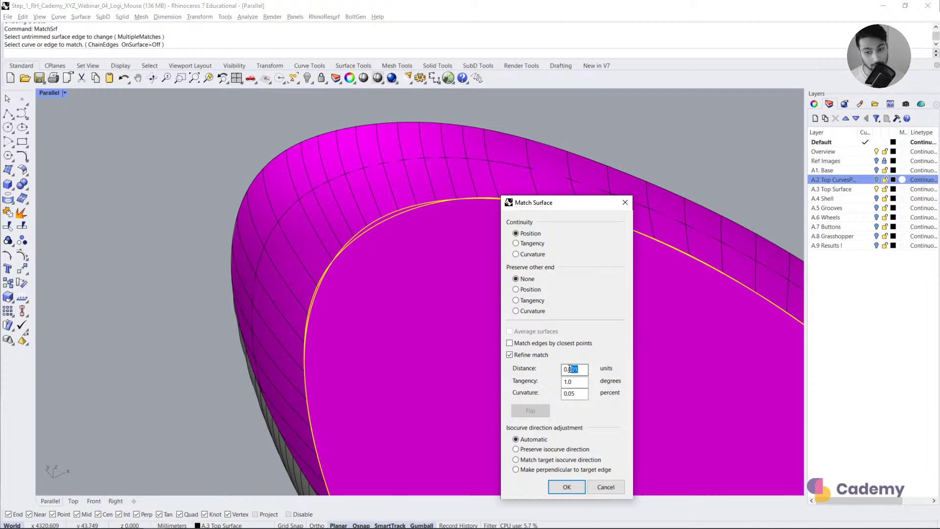
drag(570, 369, 536, 369)
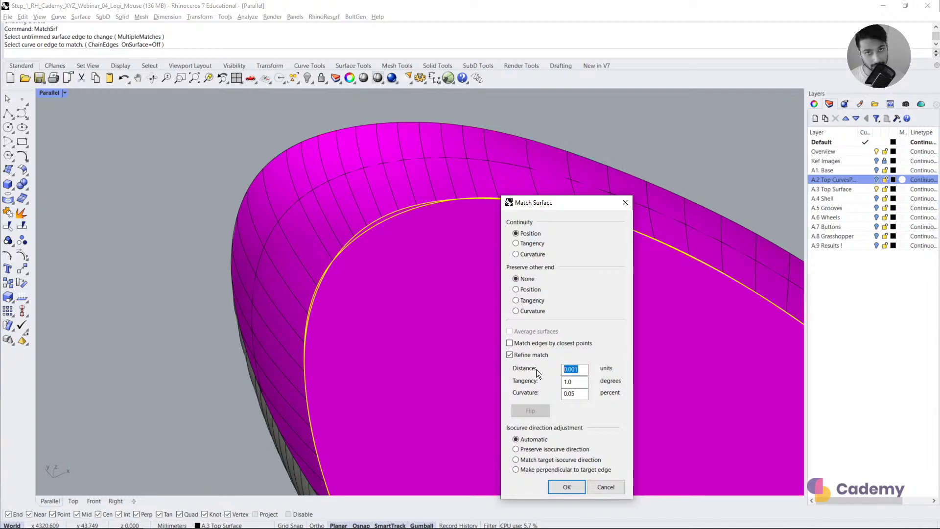
click(553, 486)
Step: Delete both surfaces of the copied base
scroll(329, 239, down, 5)
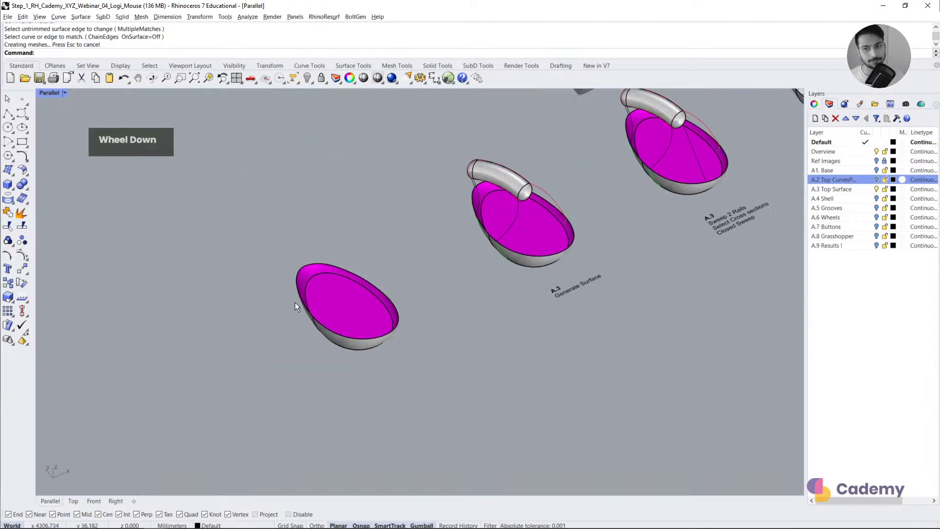
scroll(295, 304, down, 1)
drag(296, 304, 239, 371)
key(Delete)
Step: Examine the A.3 "Generate Surface" example up close and compare it with the neighbouring "Sweep 2 Rails" example
scroll(506, 229, up, 3)
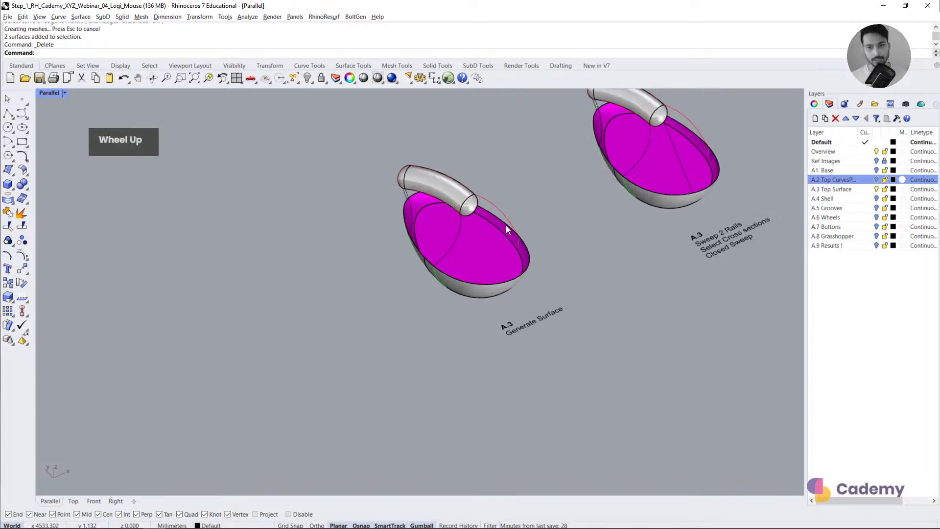
scroll(506, 228, up, 8)
right_drag(507, 286, 510, 328)
scroll(475, 323, down, 2)
shift+right_drag(637, 308, 328, 342)
scroll(328, 342, down, 4)
mouse_move(419, 313)
right_down()
mouse_move(441, 360)
mouse_move(399, 325)
mouse_move(430, 325)
mouse_move(331, 338)
mouse_move(372, 318)
mouse_move(458, 325)
mouse_move(500, 314)
mouse_move(415, 308)
mouse_move(425, 307)
right_up()
scroll(445, 321, down, 3)
scroll(446, 321, up, 1)
scroll(448, 314, up, 3)
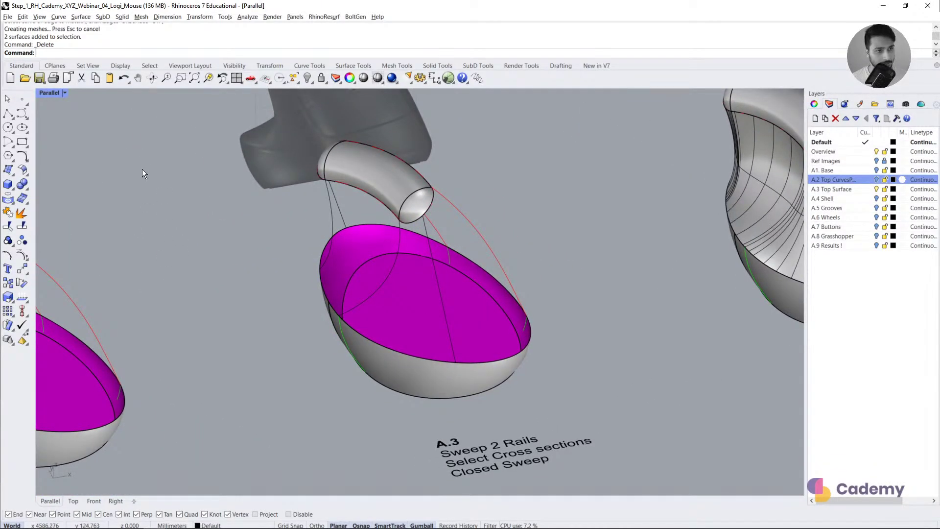
Step: Start a Sweep2 in the "Sweep 2 Rails" example with the base's upper edge and the ridge pipe's edge as rails
text(swe)
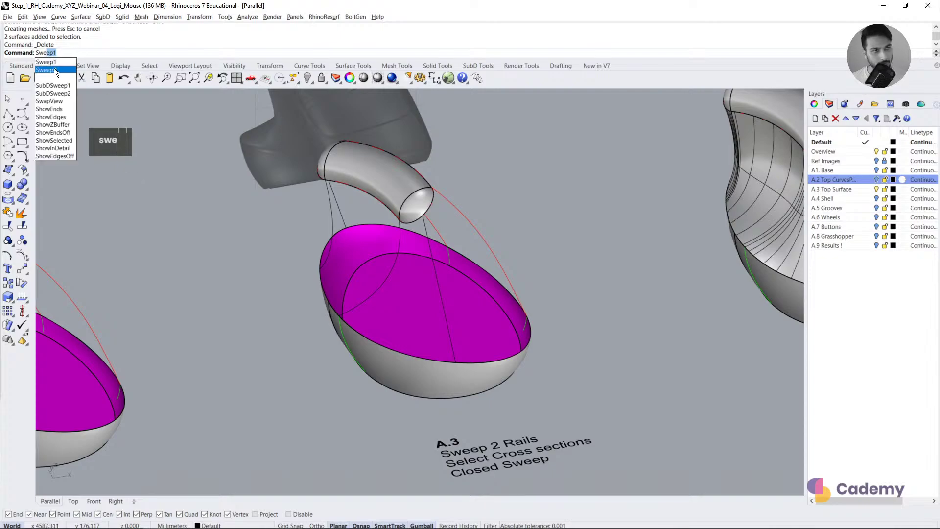
click(52, 70)
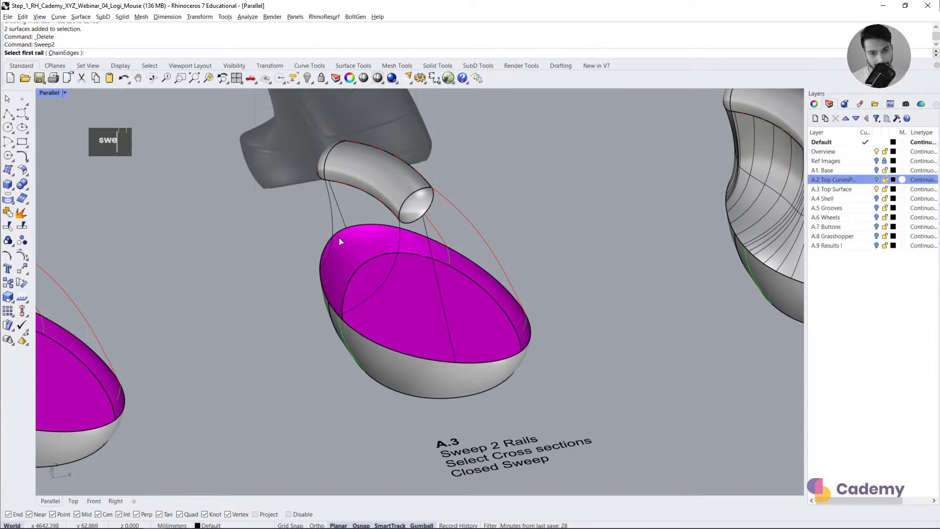
click(501, 361)
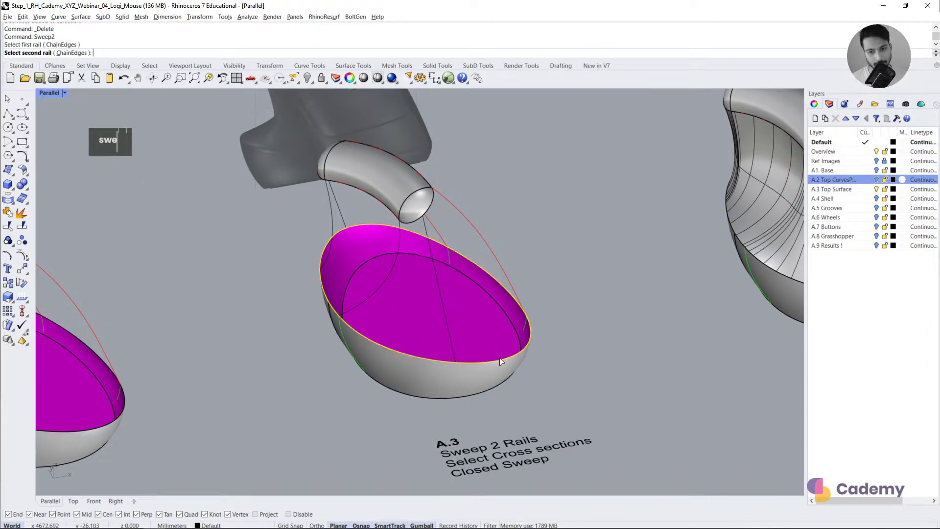
click(432, 207)
click(458, 233)
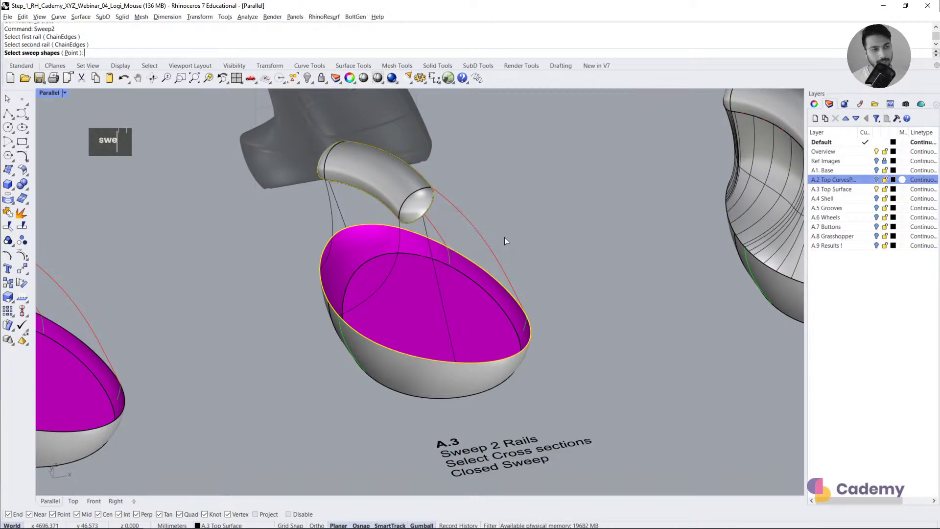
Step: Select all the profile curves running between the two rails as the sweep's cross sections
right_drag(504, 237, 467, 231)
click(418, 203)
right_drag(418, 203, 392, 169)
click(460, 163)
click(432, 150)
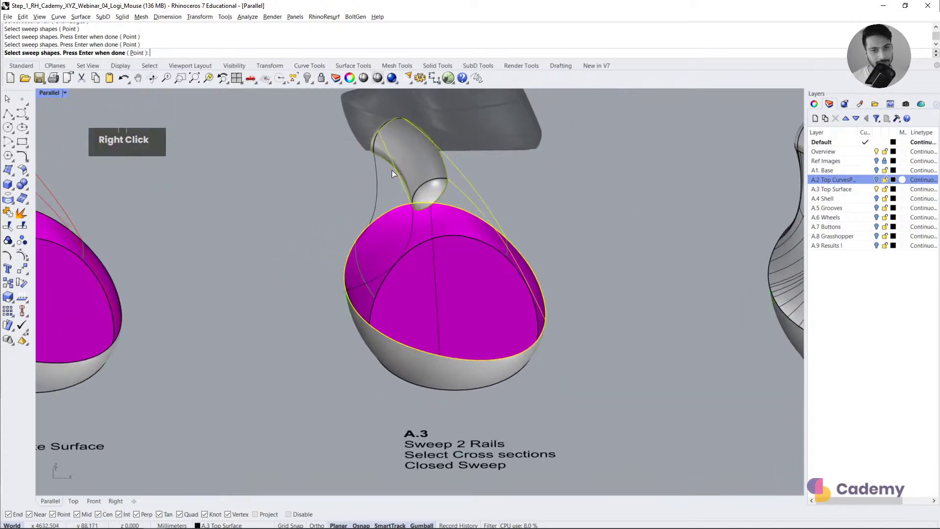
click(378, 169)
click(414, 215)
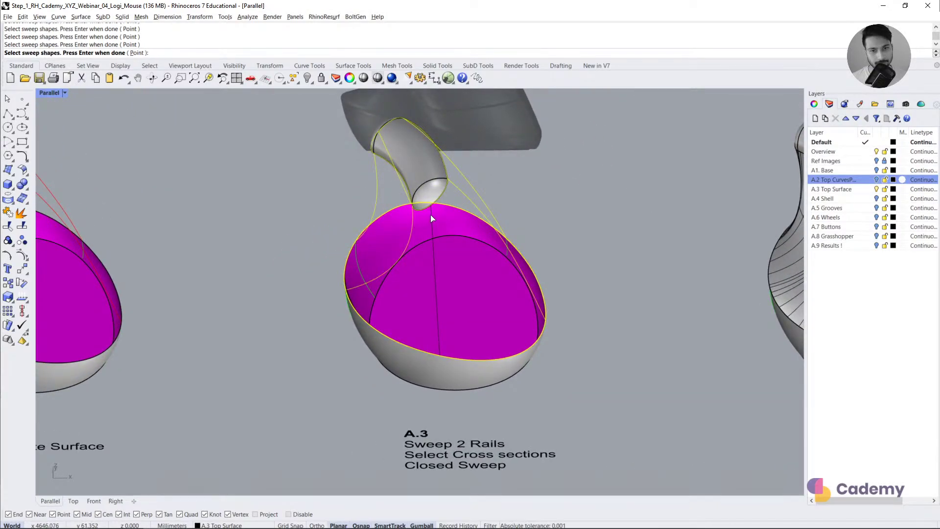
click(431, 216)
right_click(495, 236)
Step: Make the two-rail sweep a closed sweep with unchanged cross sections and create the surface
drag(480, 247, 673, 205)
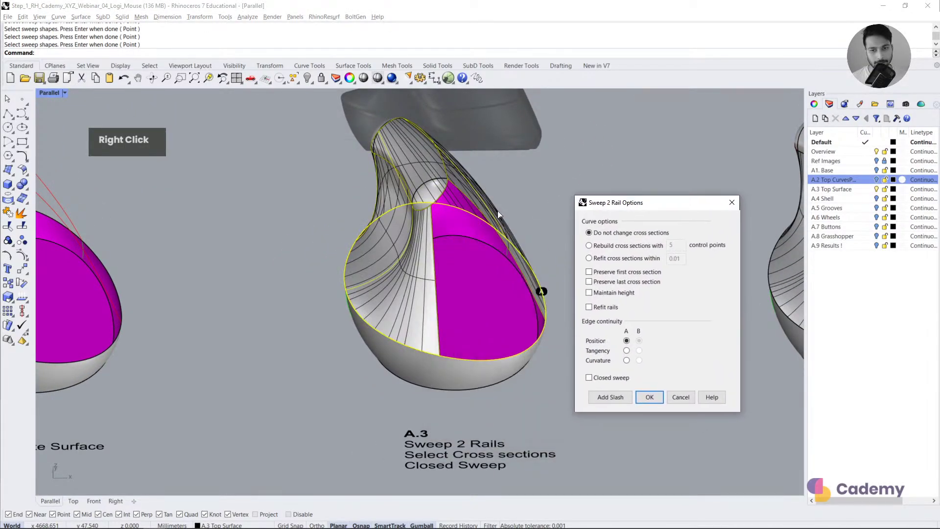
mouse_move(416, 254)
right_down()
mouse_move(394, 262)
mouse_move(528, 225)
mouse_move(407, 245)
mouse_move(420, 252)
right_up()
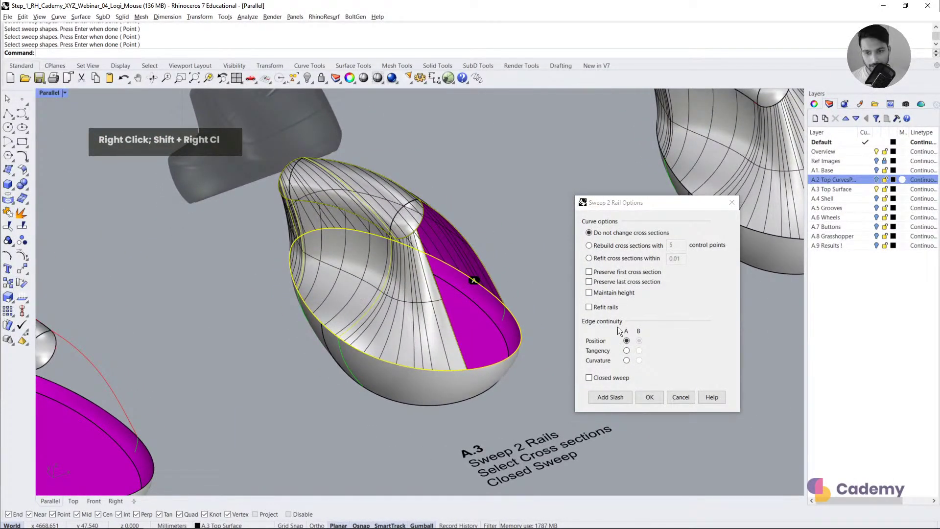
click(589, 377)
right_drag(421, 304, 509, 285)
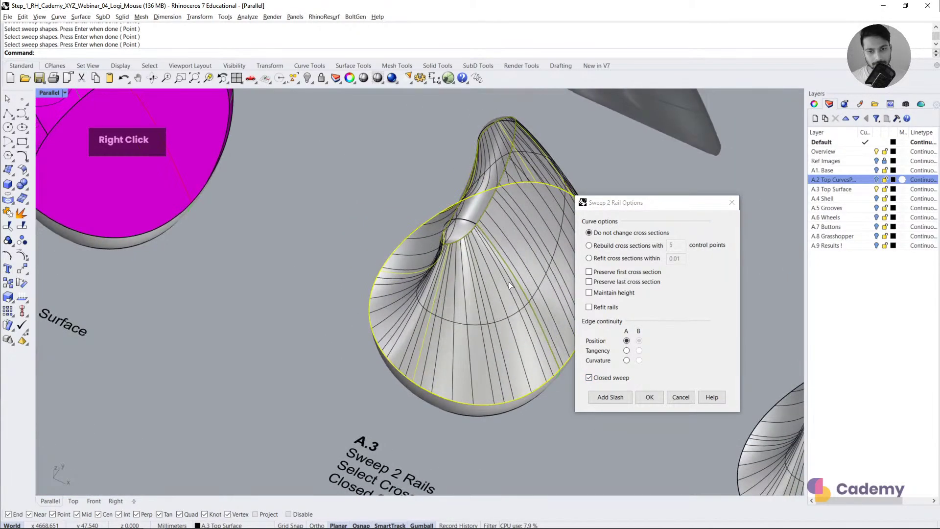
click(649, 397)
Step: Check the new swept surface in the Rendered display mode and return the viewport to Shaded
scroll(421, 291, down, 5)
click(432, 301)
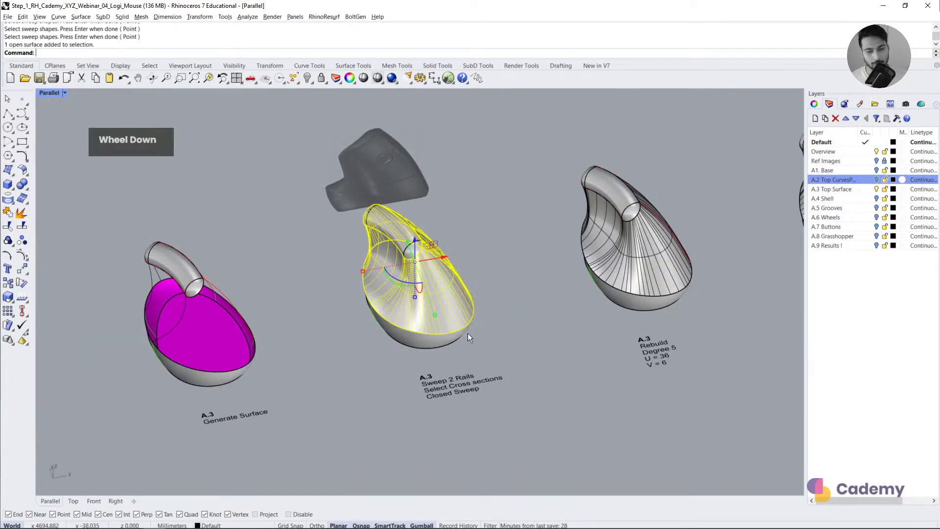
right_drag(468, 333, 478, 323)
key(Escape)
scroll(424, 286, up, 3)
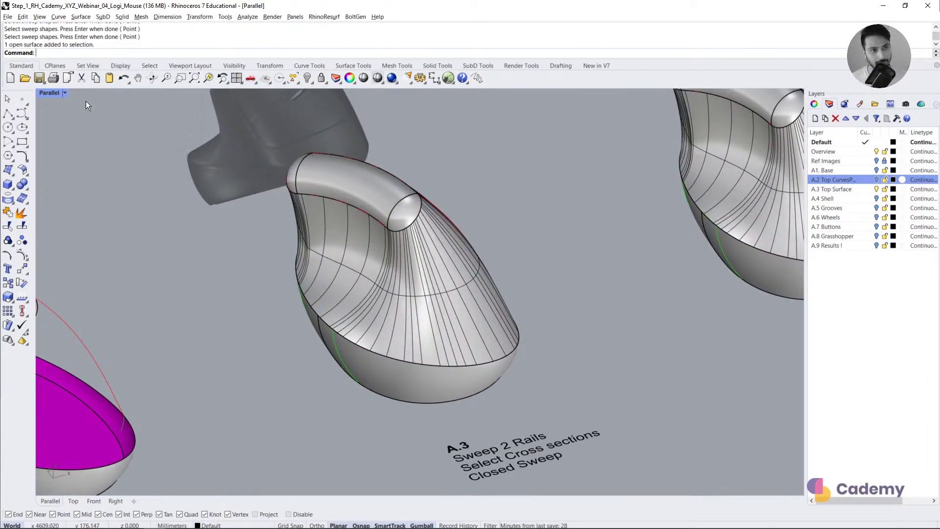
click(57, 92)
click(59, 139)
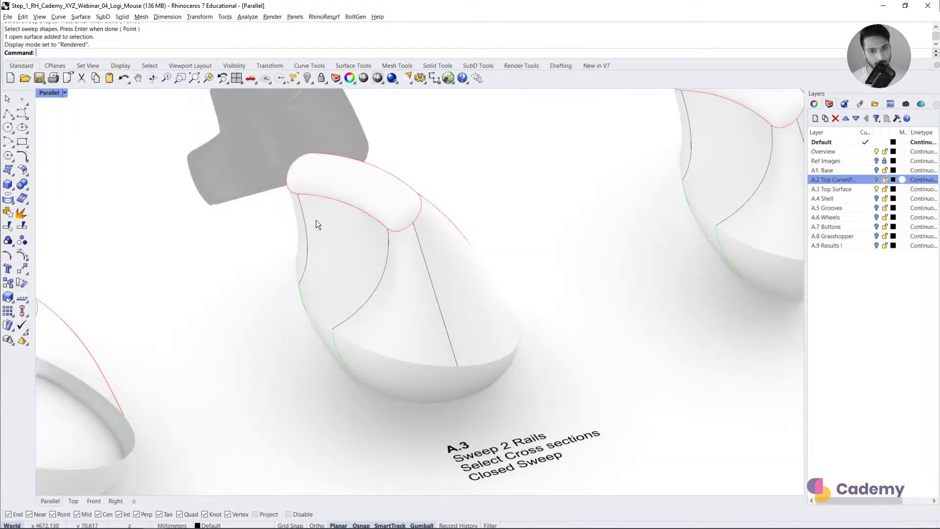
right_click(49, 92)
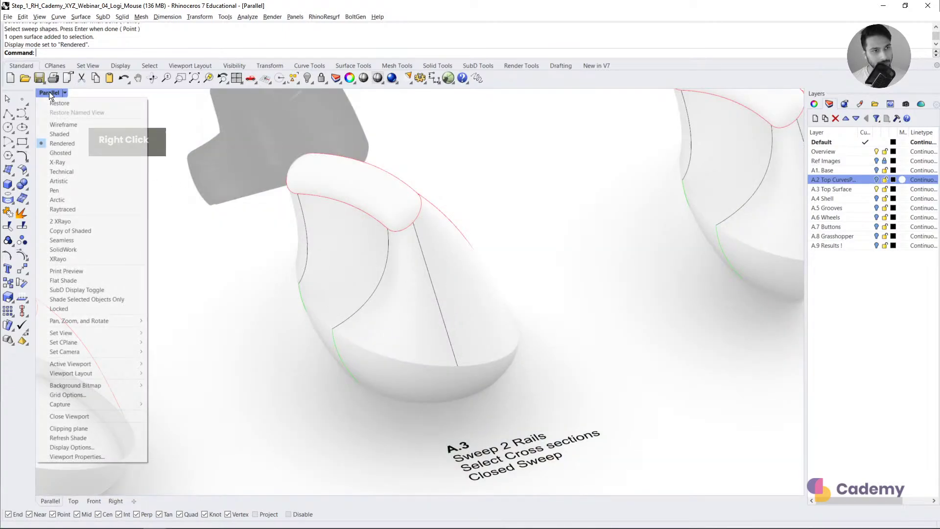
click(57, 135)
Step: Turn the swept surface's isocurves off and back on in its object properties
click(382, 289)
click(515, 278)
right_drag(515, 277, 444, 277)
click(468, 283)
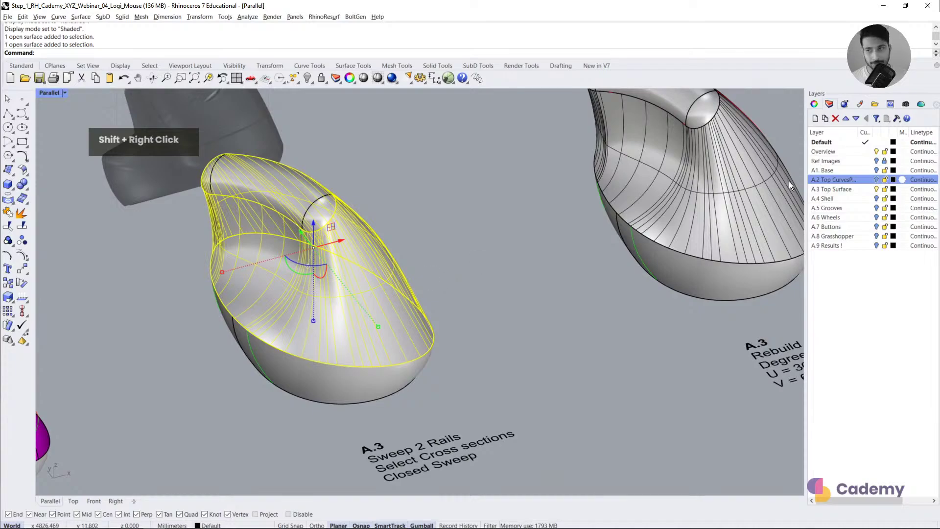
click(814, 104)
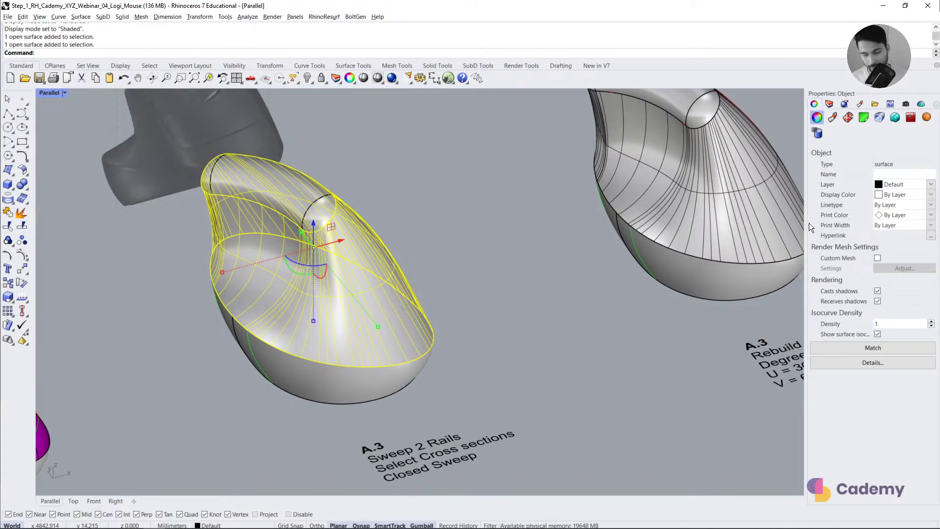
click(877, 334)
click(877, 334)
click(565, 308)
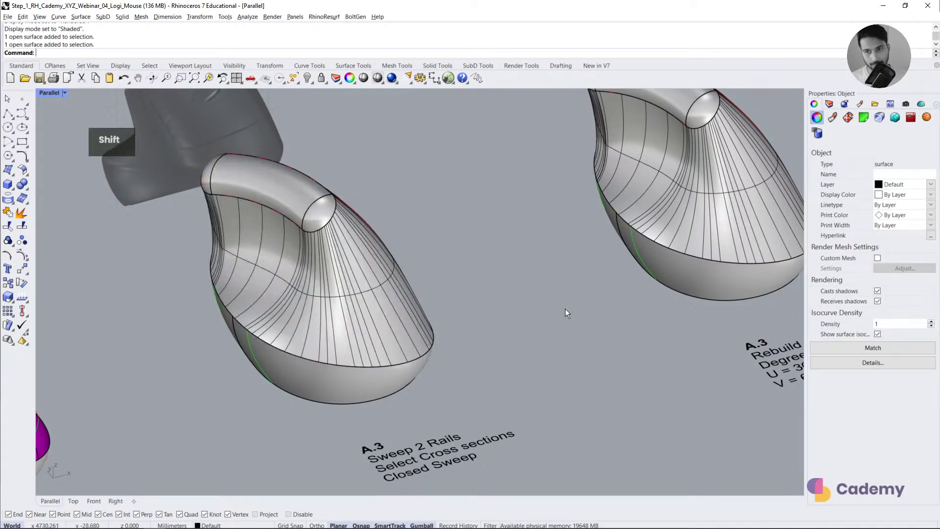
Step: Zoom in on the top surface of the A.3 "Rebuild" example
shift+right_drag(565, 309, 376, 307)
scroll(376, 307, down, 2)
shift+right_drag(515, 214, 440, 234)
click(447, 268)
middle_click(465, 238)
scroll(434, 252, down, 2)
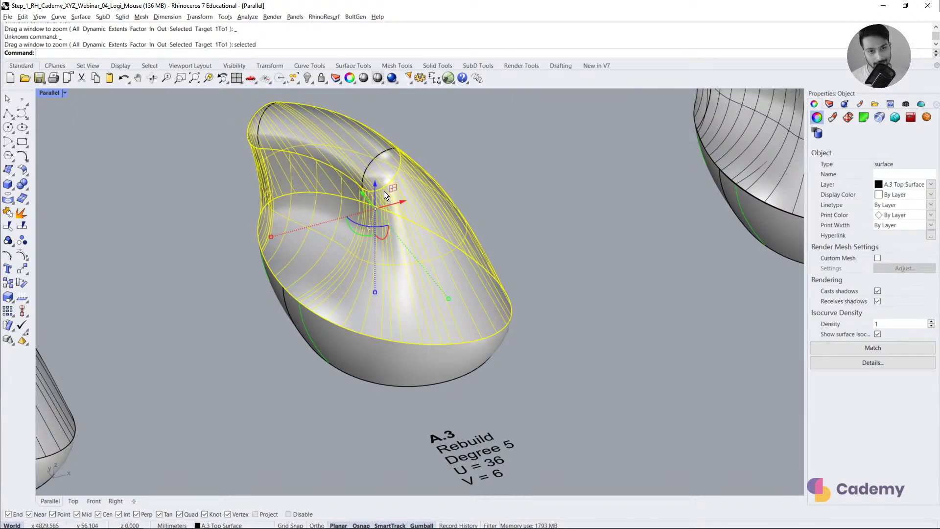
click(548, 202)
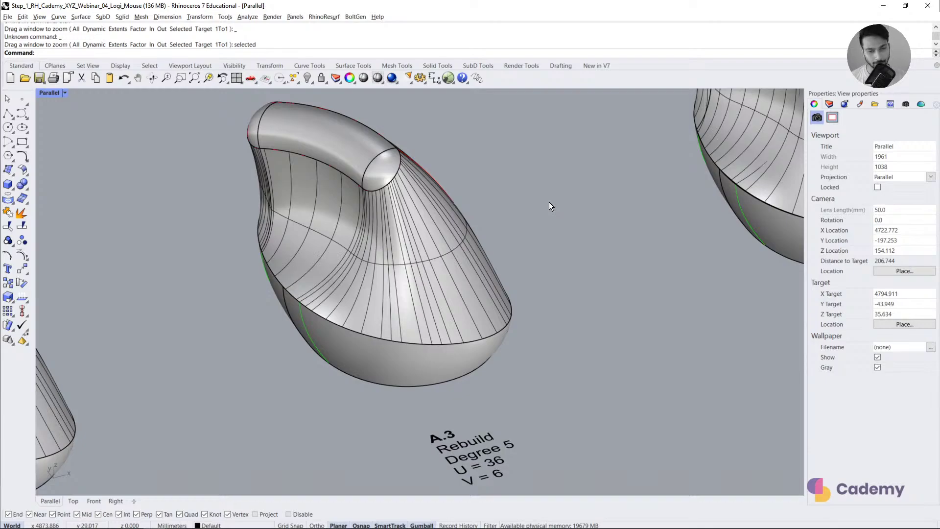
Step: Show the "Rebuild" example's top surface control points, examine their distribution from several sides, and hide them
click(423, 251)
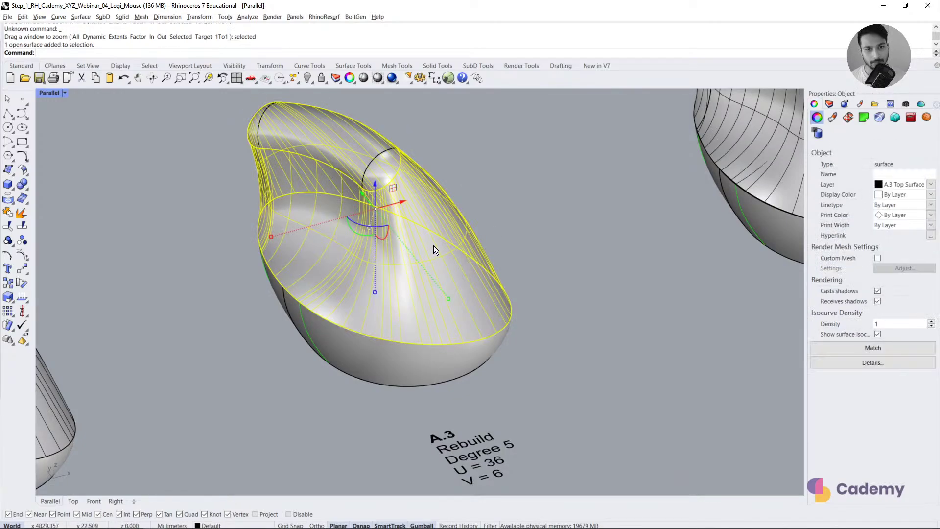
click(22, 255)
right_drag(310, 170, 455, 243)
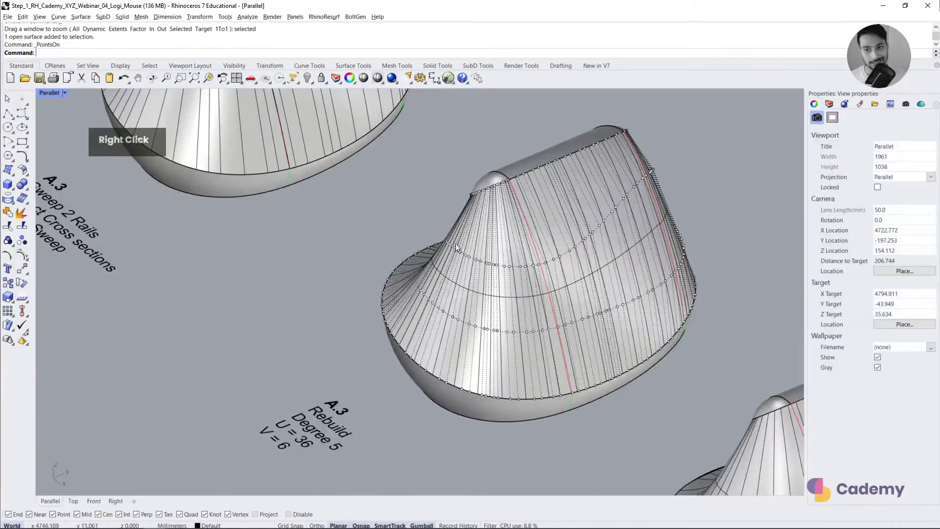
right_drag(640, 186, 471, 229)
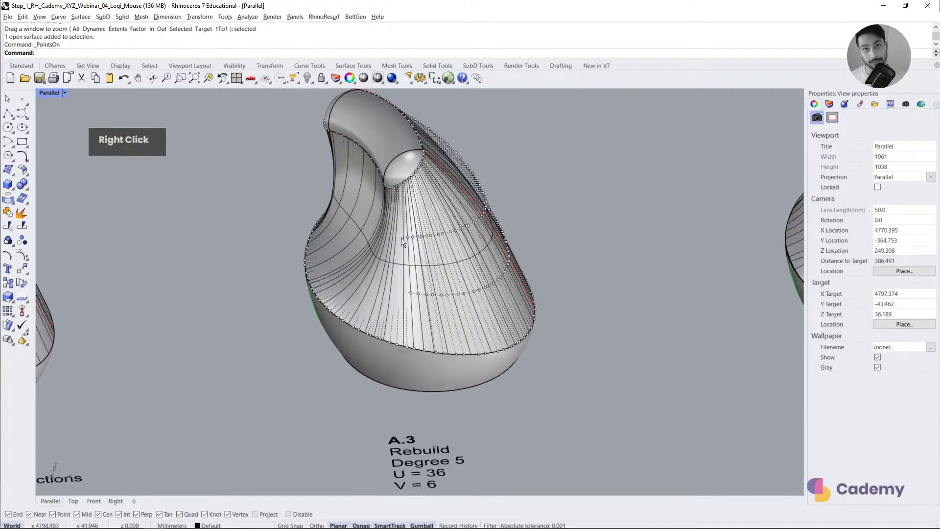
right_drag(401, 237, 405, 238)
click(323, 229)
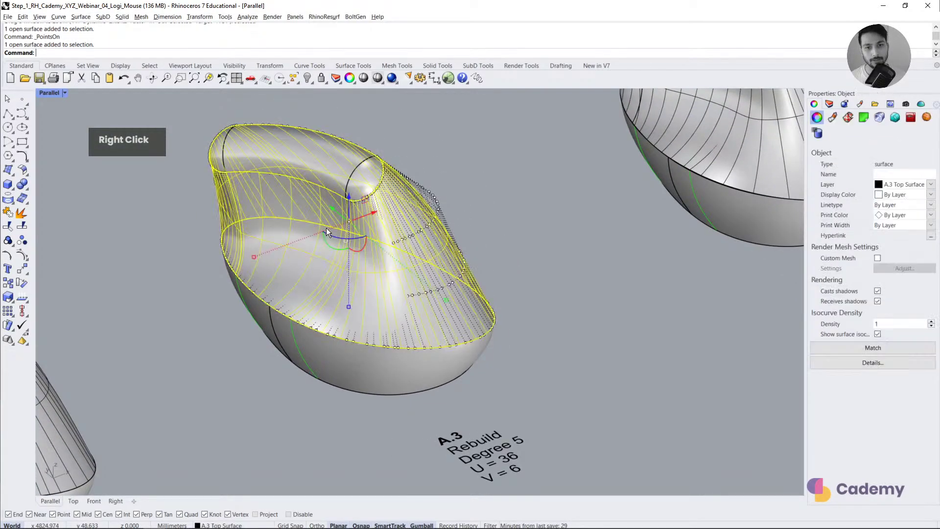
key(Escape)
Step: Run a Min radius curvature analysis with automatic range on the "Rebuild" example's top surface and close it
click(325, 226)
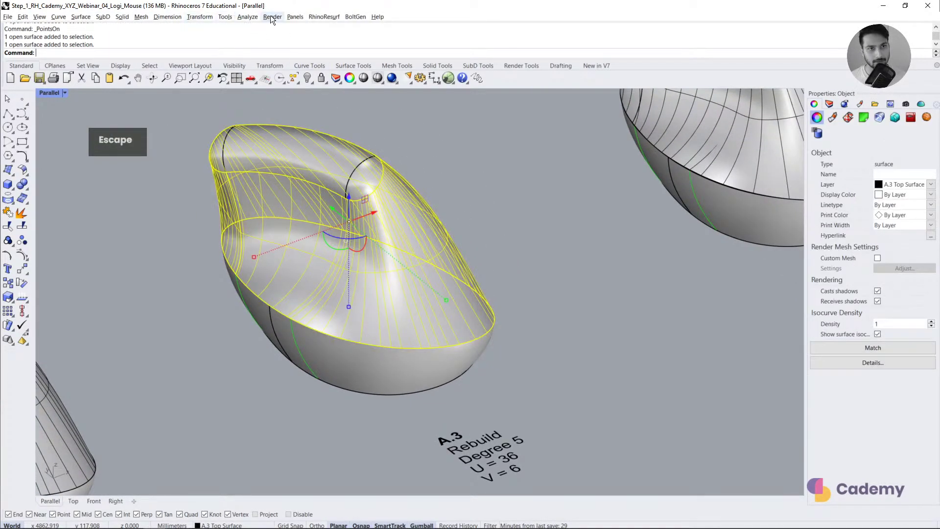
click(242, 16)
mouse_move(257, 44)
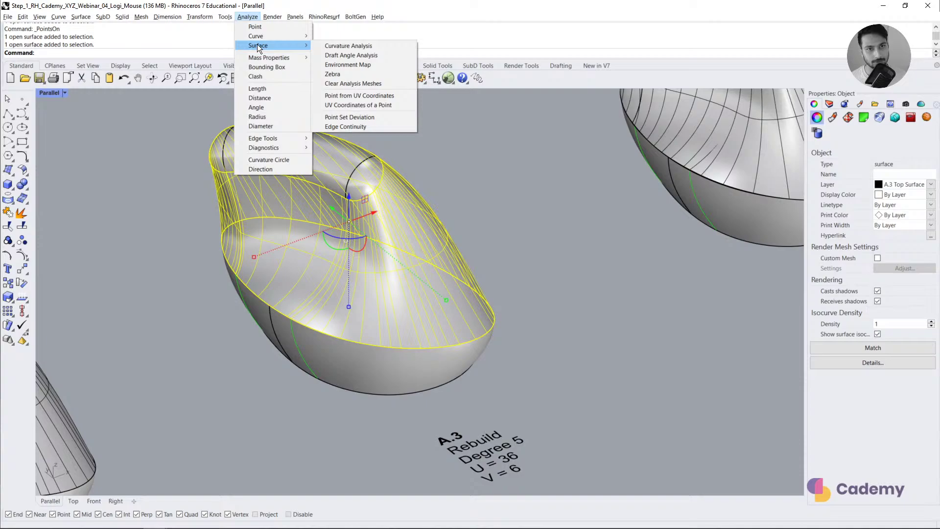
click(338, 44)
drag(309, 147, 534, 144)
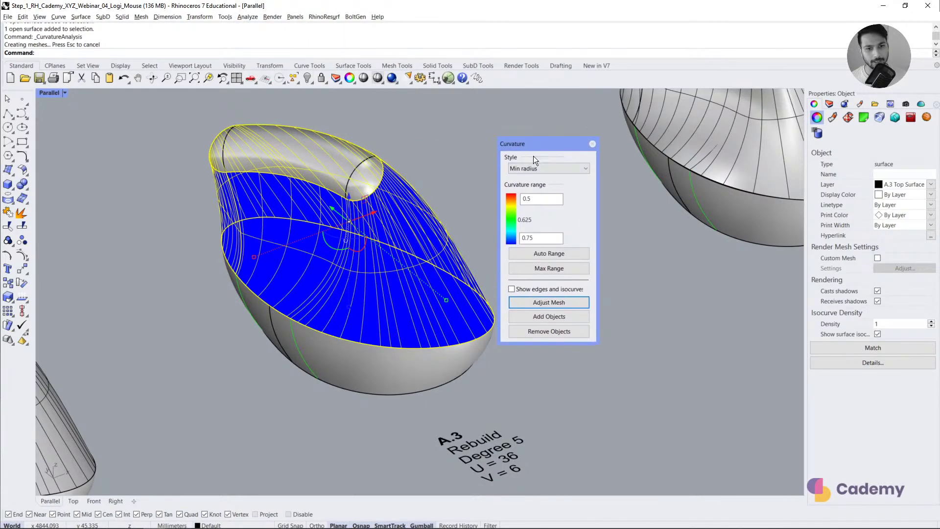
click(548, 252)
right_drag(460, 250, 343, 255)
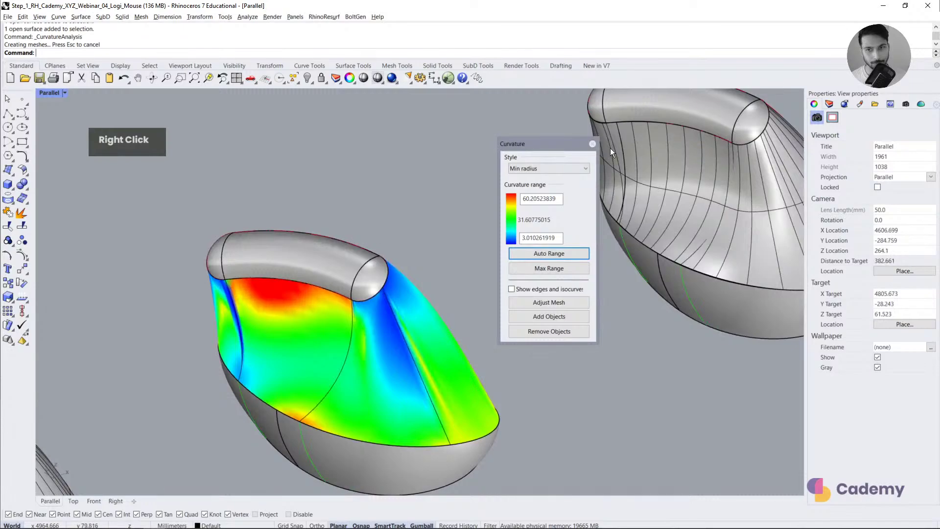
click(592, 144)
Step: Rebuild the "Rebuild" example's top surface with point counts U 36 and V 6 and degree 5 in both directions
shift+right_drag(454, 243, 458, 143)
click(404, 219)
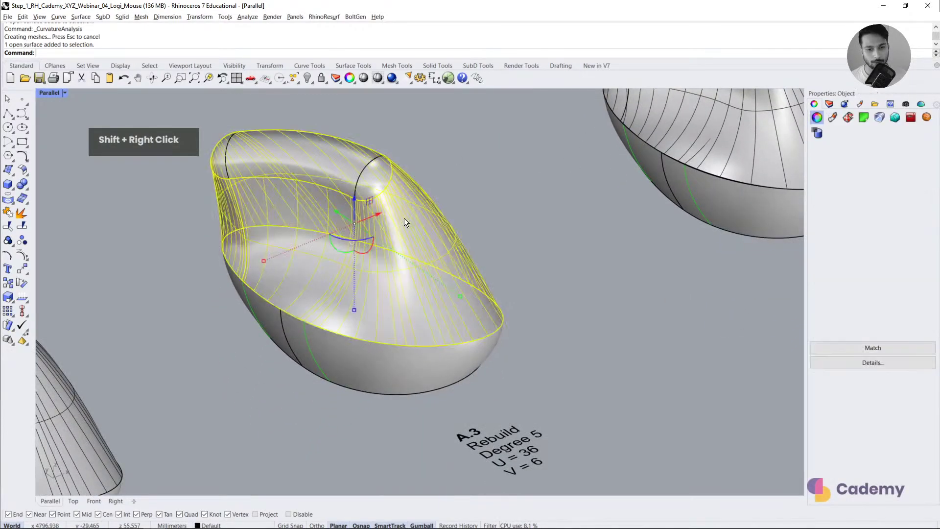
right_drag(483, 222, 478, 228)
text(rebu)
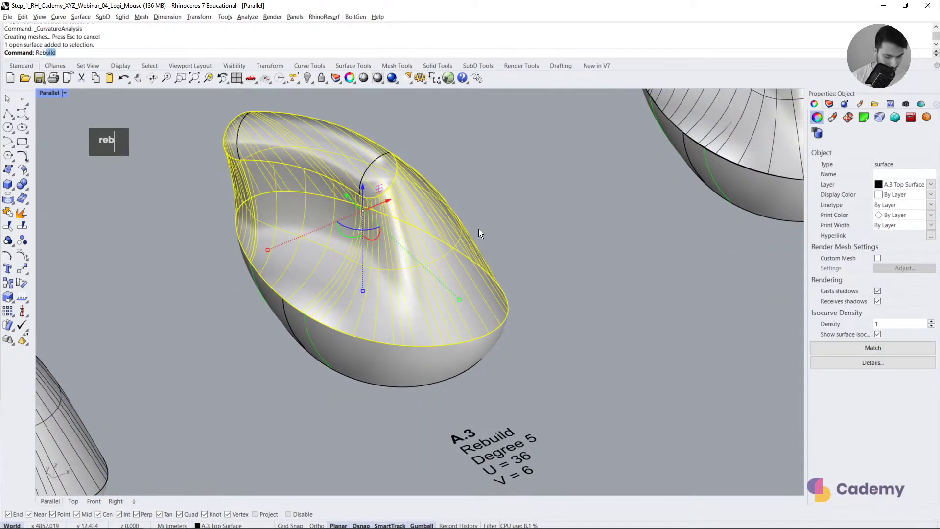
key(Return)
drag(486, 136, 603, 134)
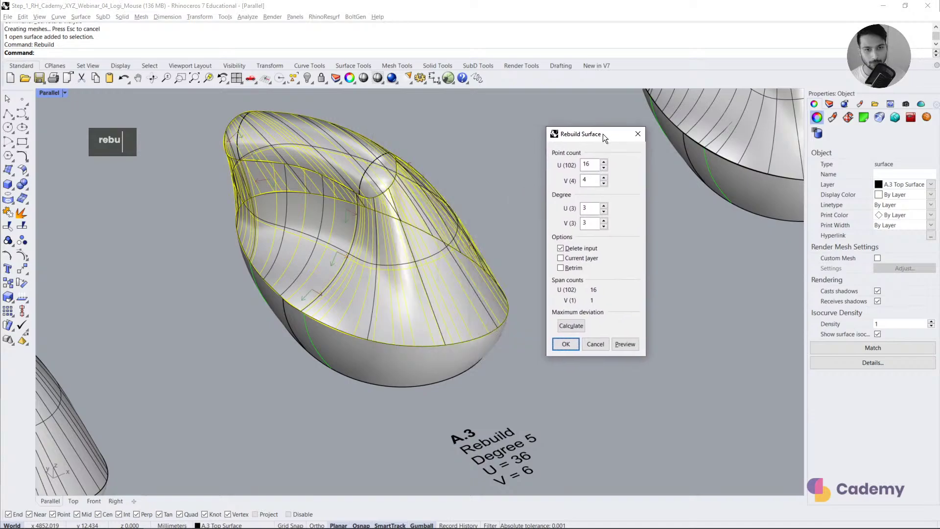
shift+right_drag(462, 275, 406, 221)
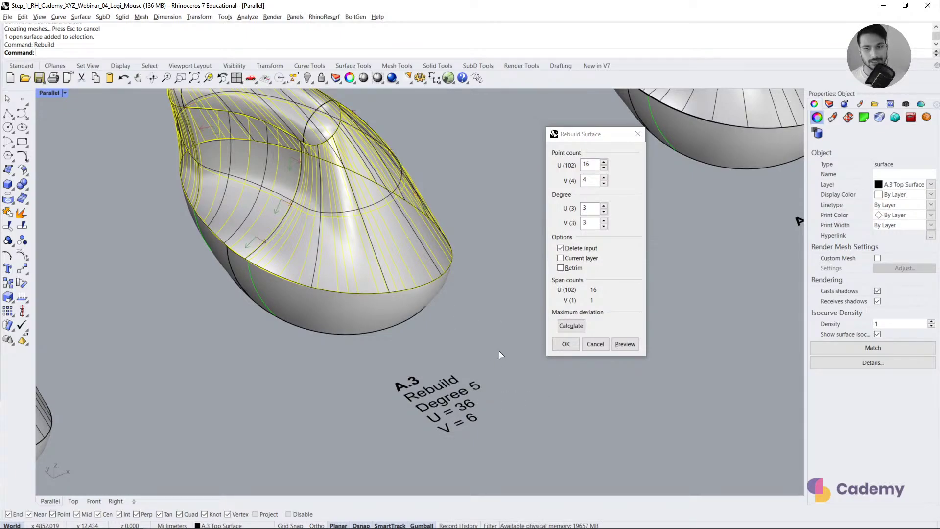
click(589, 163)
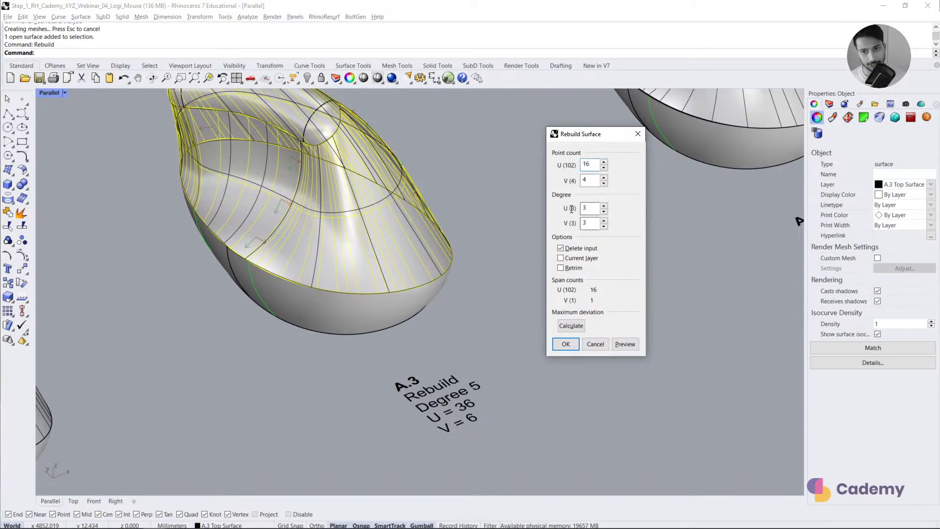
text(55)
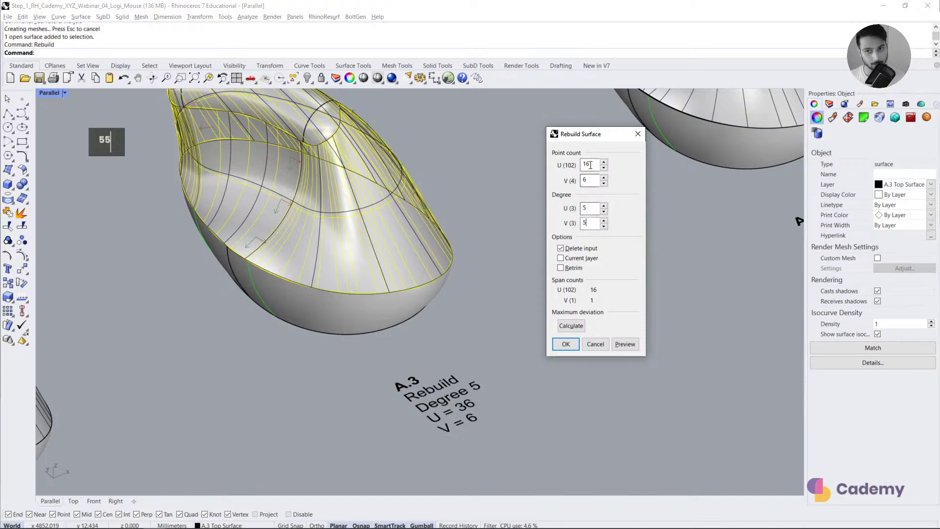
text(36)
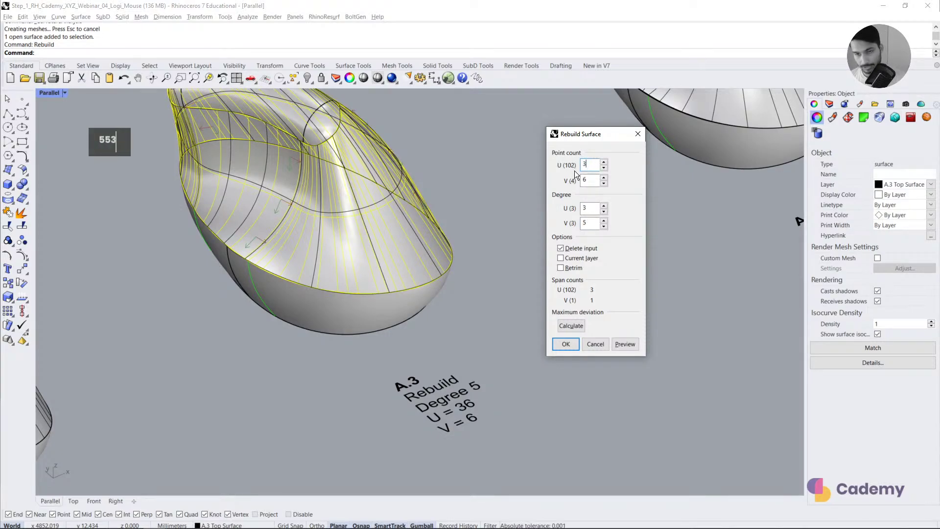
click(628, 345)
click(574, 342)
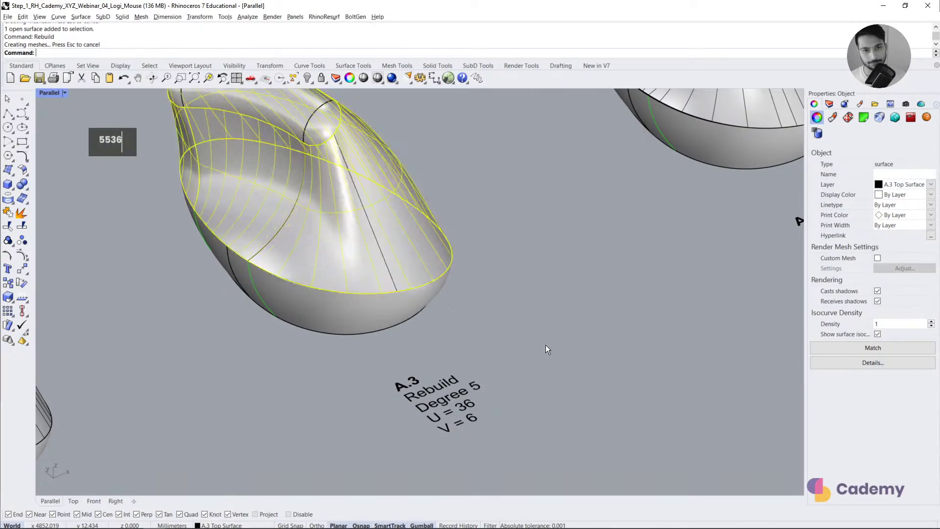
Step: Select the top surface of the A.3 "Surface Crv Analysis" example and zoom in on it
click(545, 345)
scroll(396, 318, down, 6)
right_drag(394, 313, 360, 268)
click(571, 208)
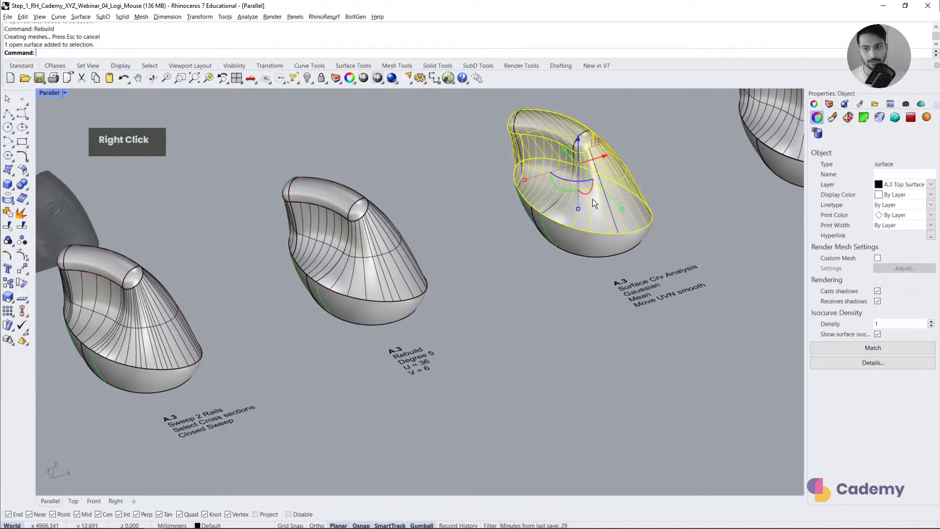
shift+right_drag(593, 199, 458, 258)
middle_click(487, 247)
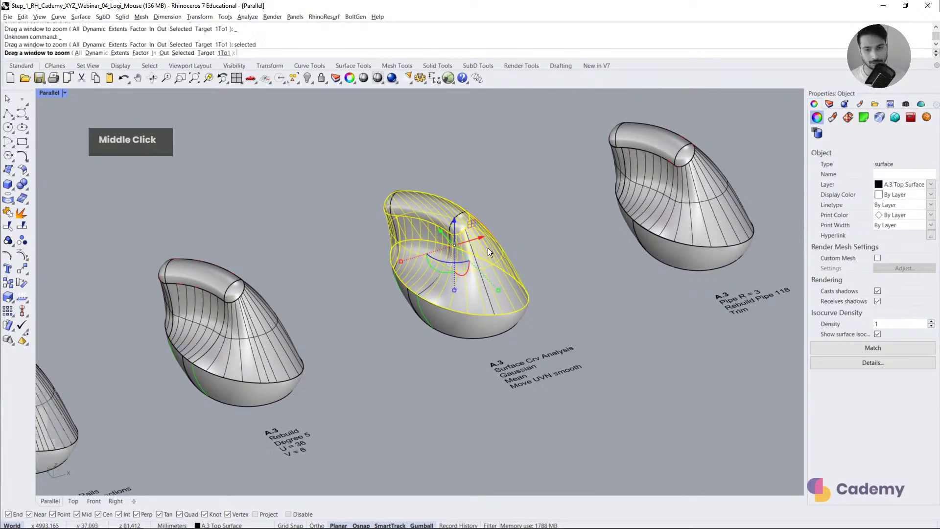
scroll(456, 269, down, 5)
shift+right_drag(466, 254, 475, 248)
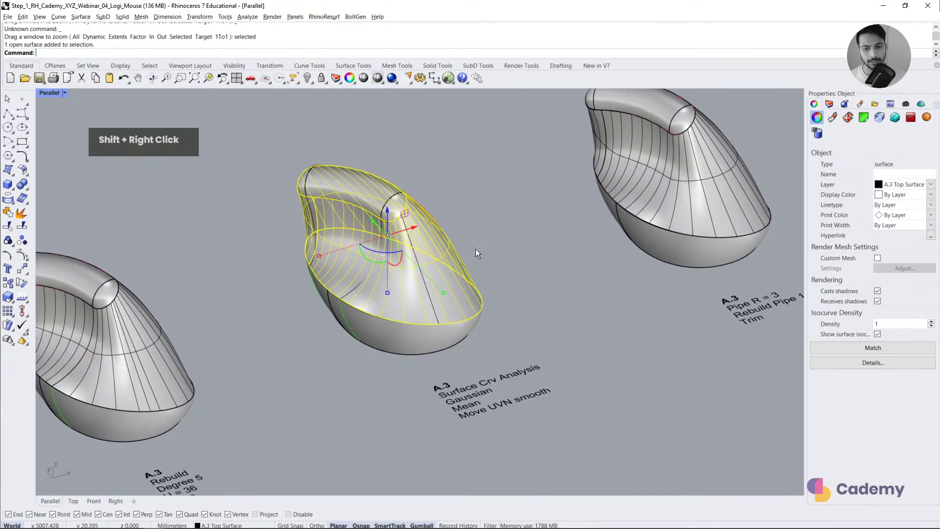
scroll(404, 237, up, 5)
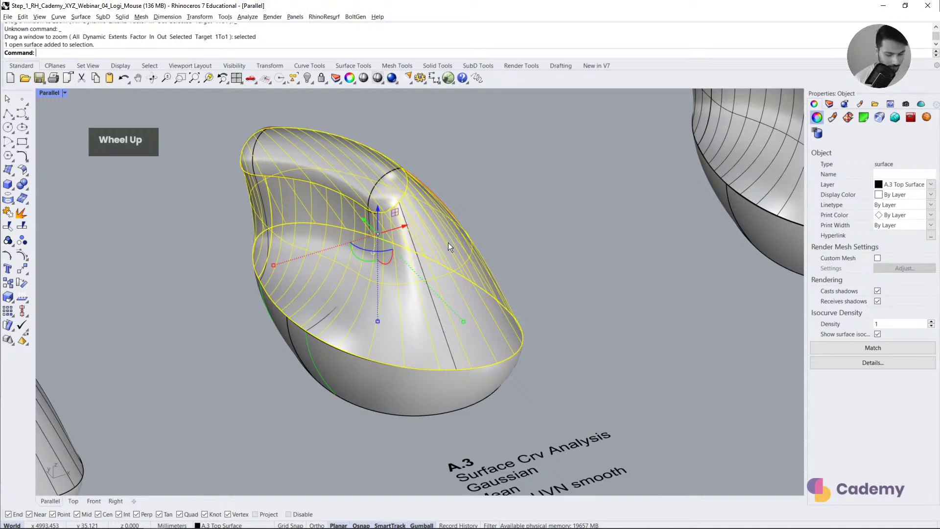
Step: Run a Gaussian curvature analysis on the "Surface Crv Analysis" example's top surface, keeping the analysis window clear of the model
click(251, 19)
mouse_move(255, 46)
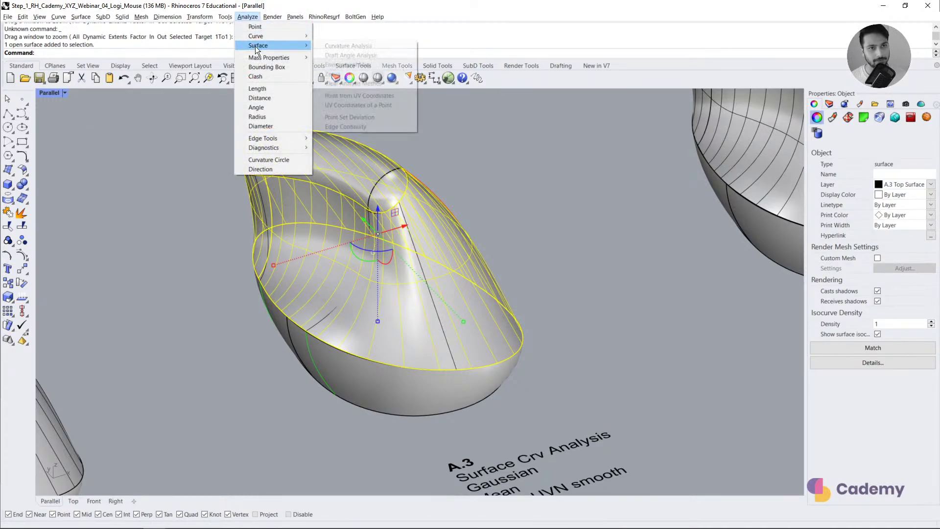
click(384, 45)
click(529, 168)
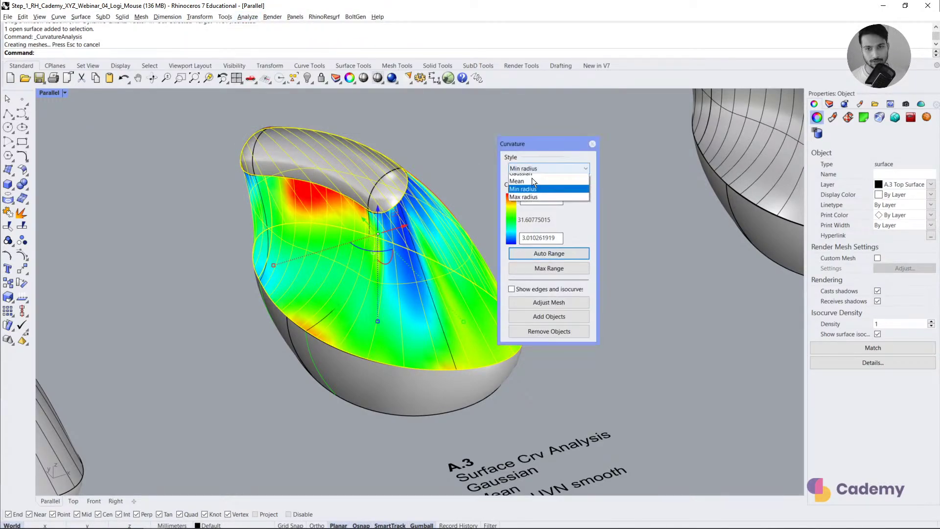
click(532, 179)
drag(532, 147, 606, 157)
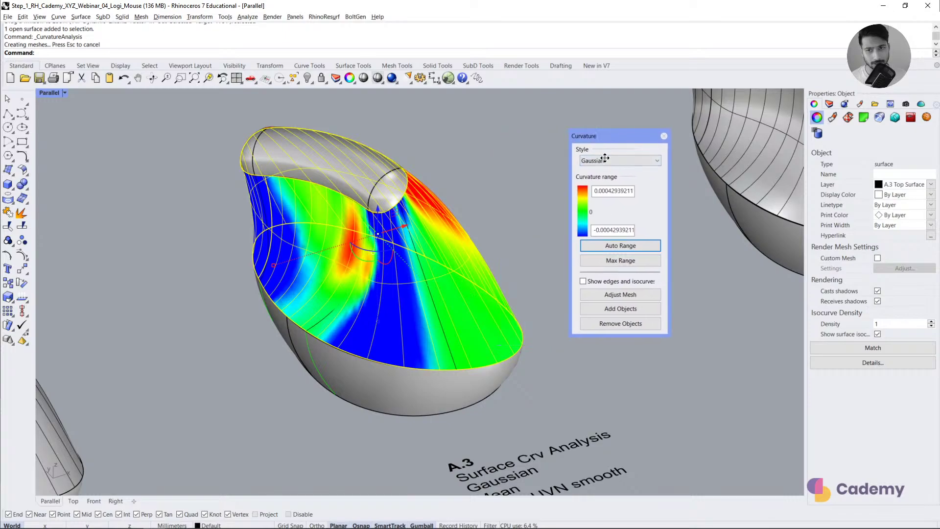
click(521, 225)
Step: Inspect the Gaussian colours on the top surface from another angle and show the surface's control points
right_drag(504, 248, 391, 270)
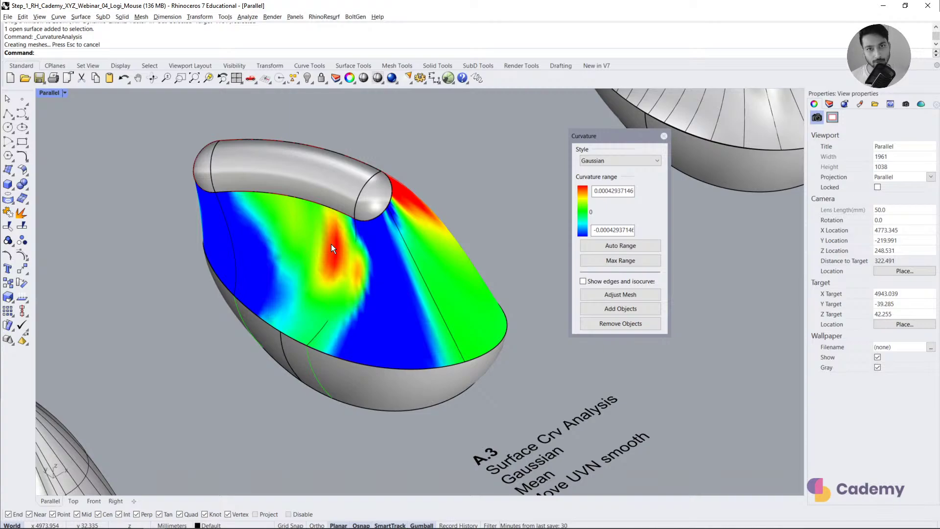
right_drag(348, 243, 379, 247)
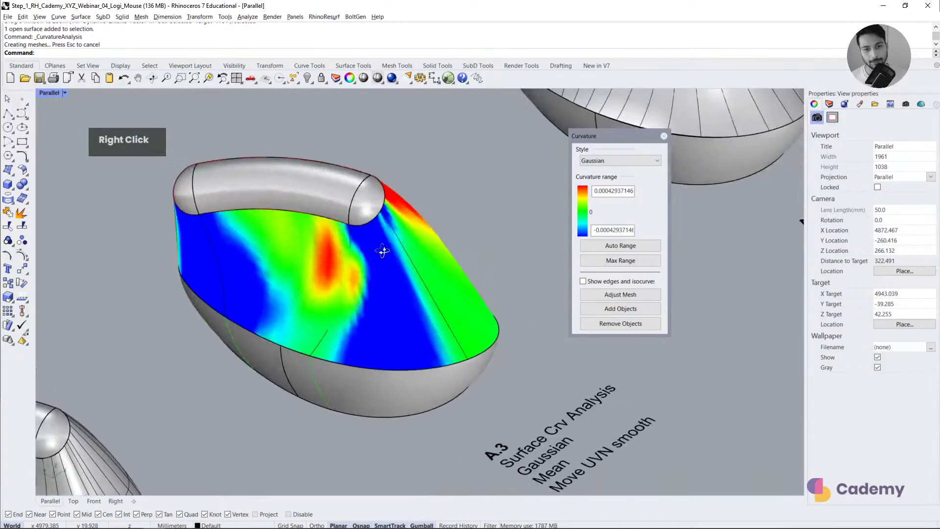
scroll(319, 236, up, 3)
click(342, 253)
scroll(341, 253, down, 3)
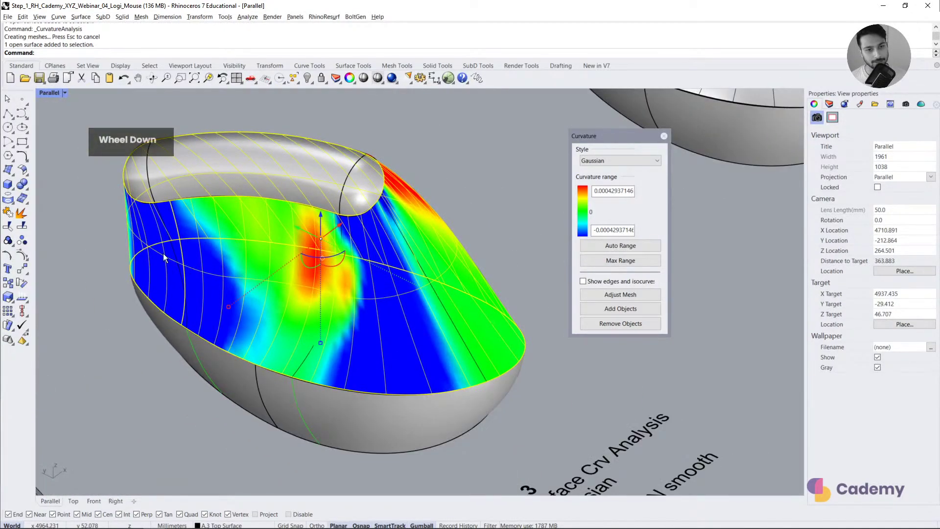
click(23, 259)
right_drag(328, 264, 314, 274)
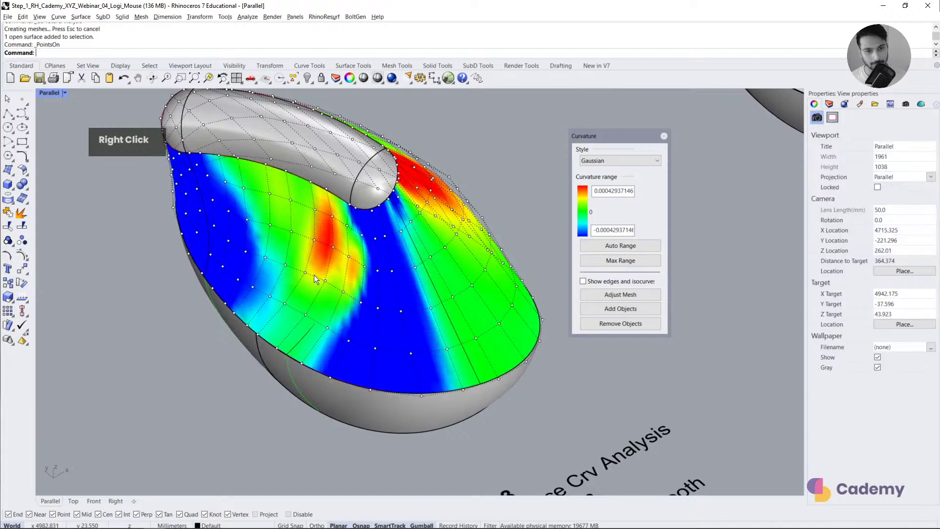
Step: Try moving control points in the red curvature zone by hand and undo the moves
drag(333, 246, 359, 245)
key(ctrl+z)
shift+click(343, 253)
key(ctrl+z)
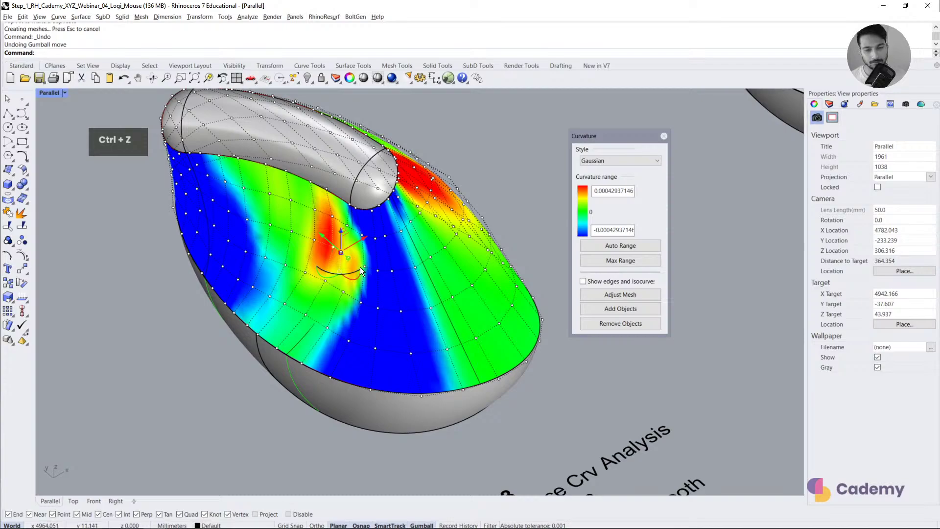
Step: Open MoveUVN and apply maximum U smoothing to the control point inside the red curvature zone
mouse_move(368, 216)
right_down()
mouse_move(343, 231)
mouse_move(362, 216)
mouse_move(353, 223)
right_up()
scroll(327, 261, up, 3)
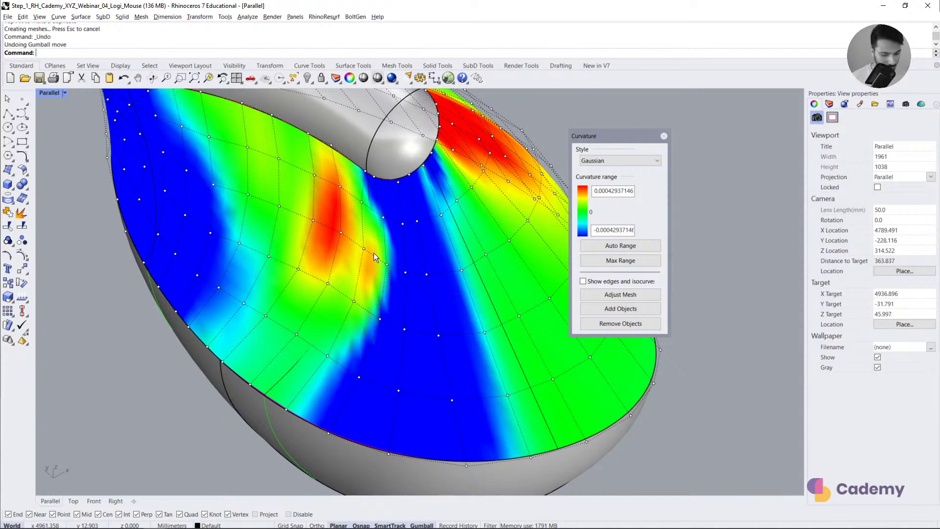
text(move)
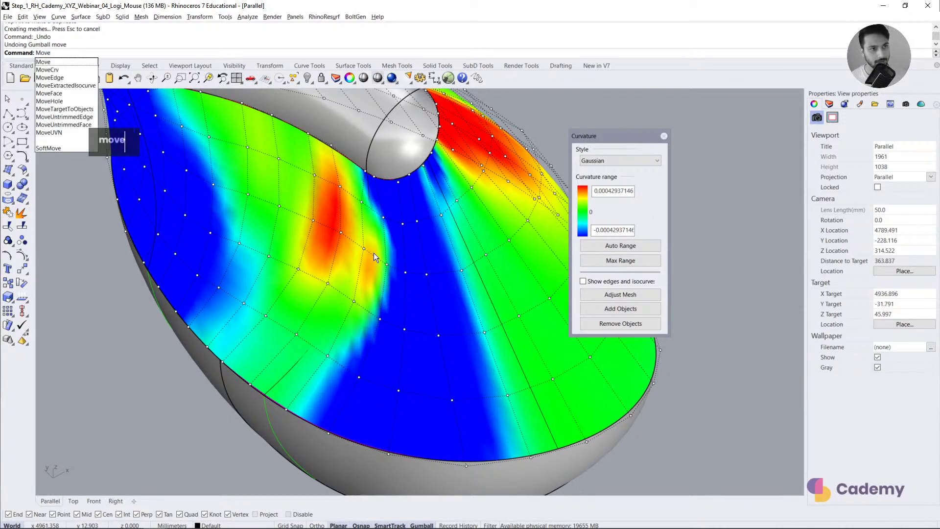
click(57, 134)
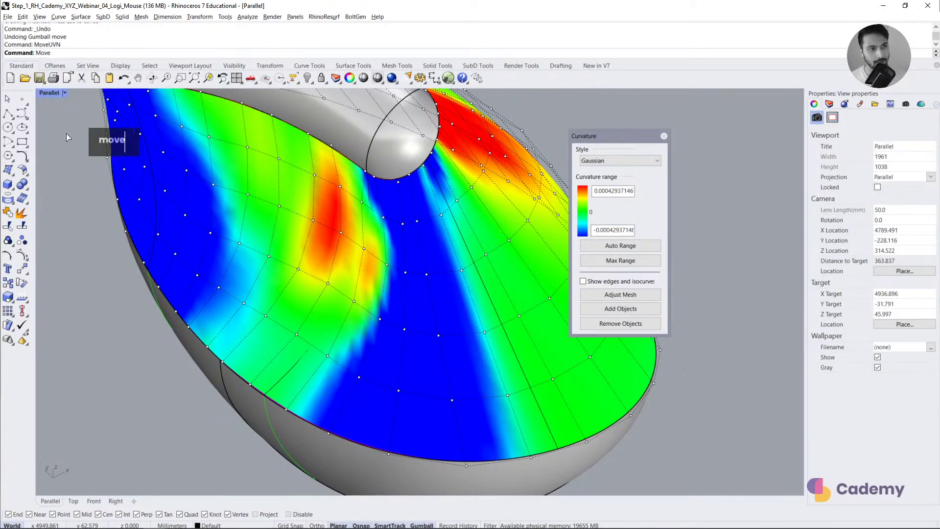
click(340, 233)
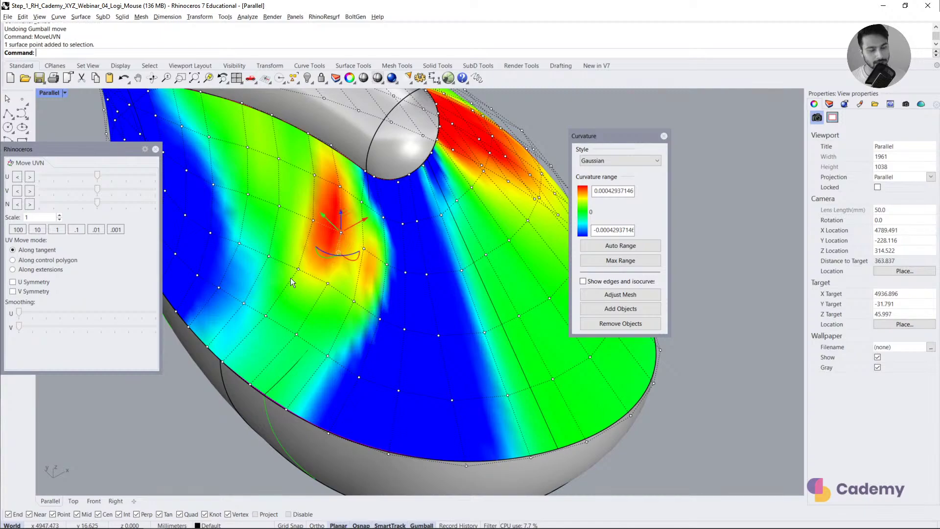
drag(85, 146, 491, 128)
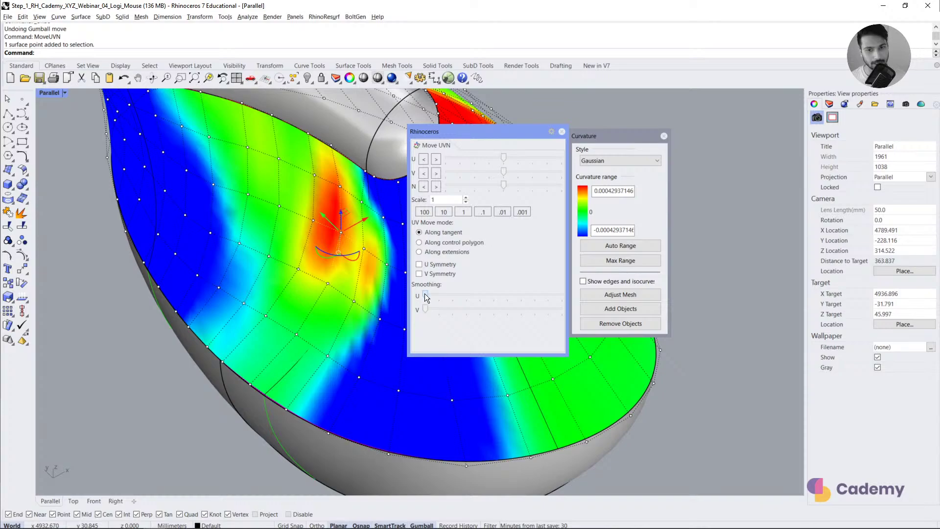
drag(425, 292, 566, 295)
Step: Smooth the adjacent control point in the remaining orange spot repeatedly in the U direction
click(364, 248)
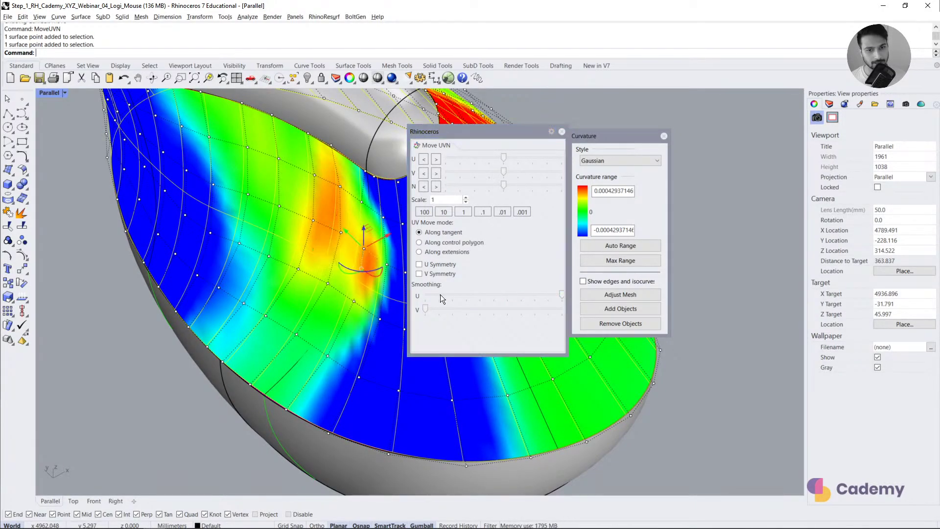
drag(470, 296, 502, 296)
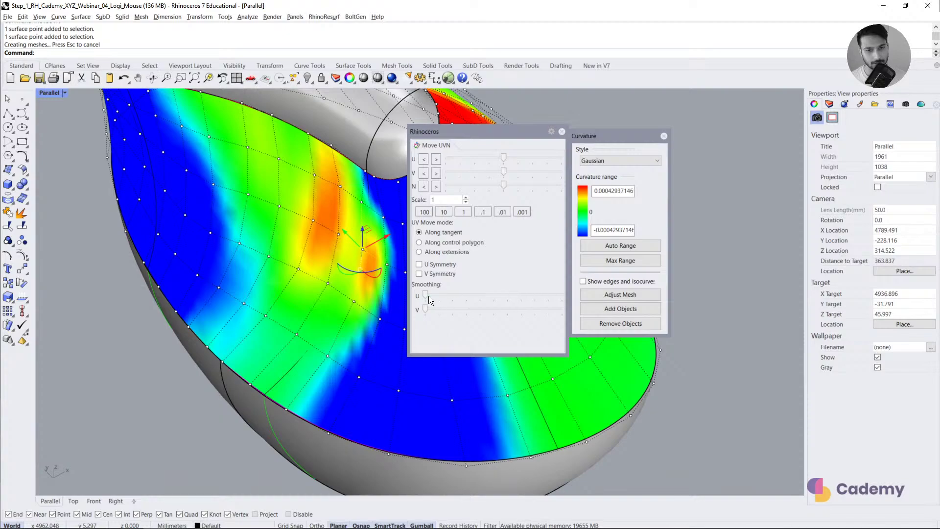
drag(425, 294, 465, 294)
drag(568, 295, 568, 295)
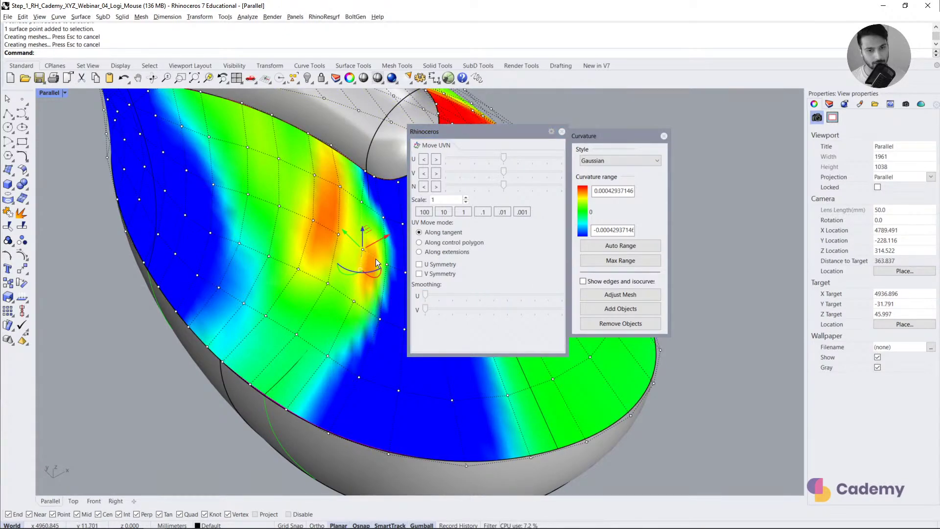
Step: Apply U smoothing to the control point bordering the blue zone and again to its orange-spot neighbour
click(387, 264)
drag(426, 293, 554, 292)
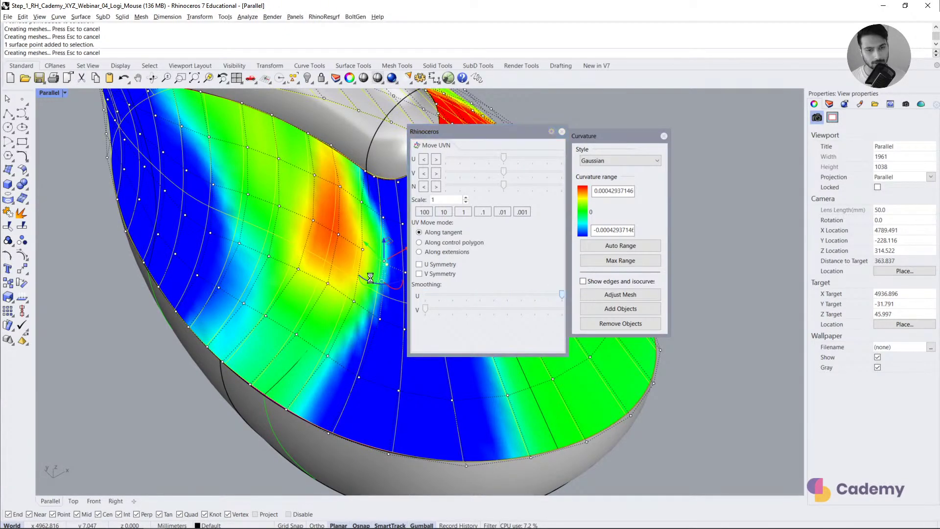
click(363, 252)
drag(444, 295, 526, 292)
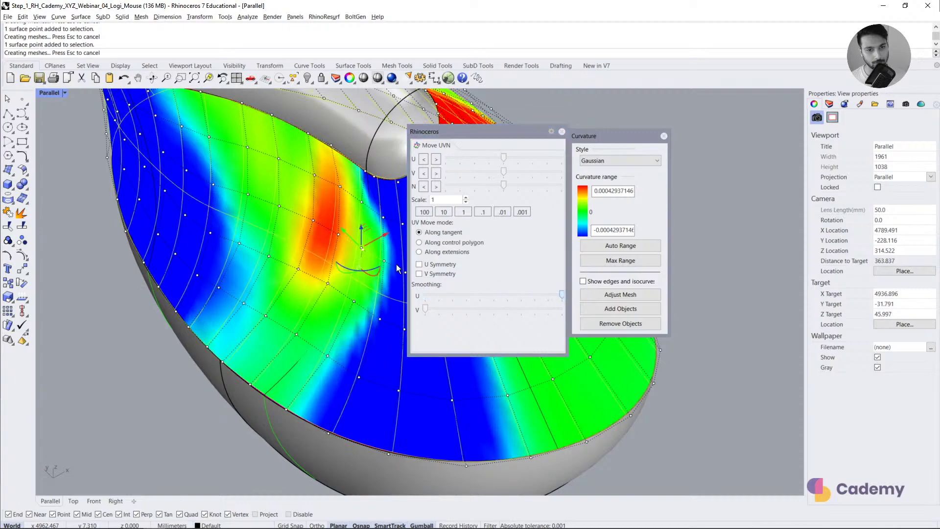
Step: Smooth the remaining control points around the red zone in the U direction and close MoveUVN
click(335, 234)
shift+click(315, 225)
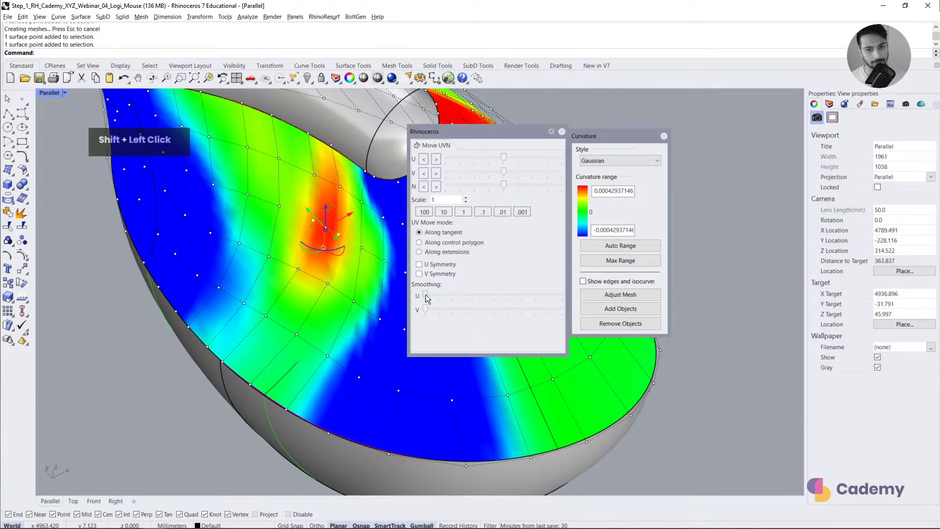
drag(425, 295, 505, 295)
shift+click(359, 248)
shift+click(337, 187)
shift+click(334, 234)
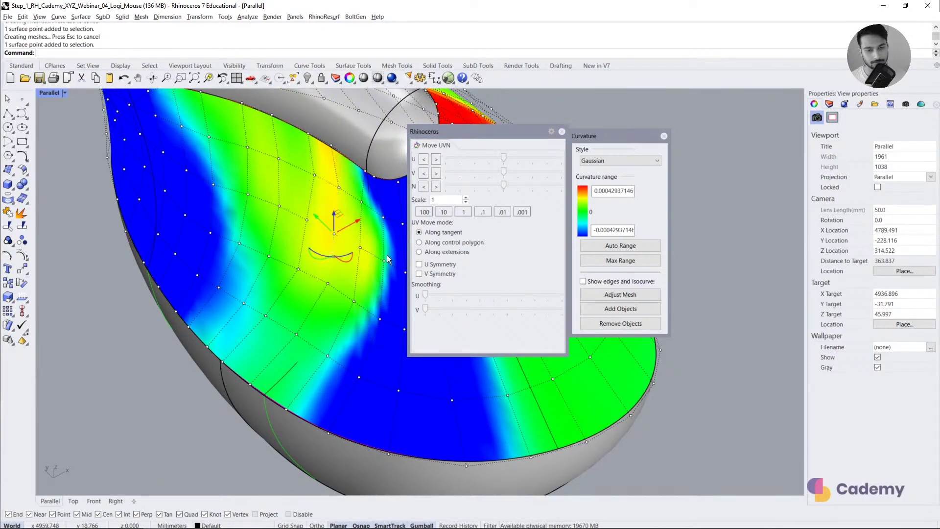
key(Return)
Step: Zoom in on the top surface of the A.3 "Pipe R = 3" example
scroll(294, 313, down, 5)
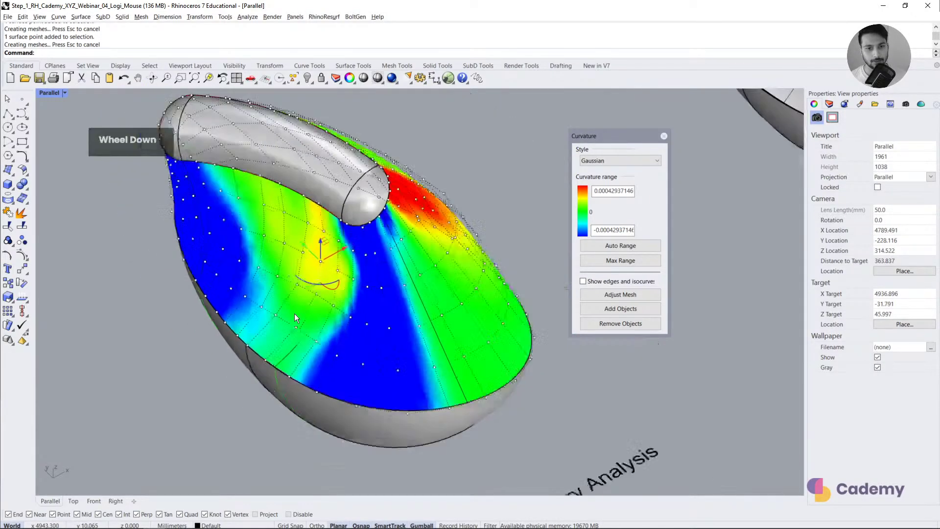
right_drag(295, 313, 502, 222)
scroll(503, 222, down, 3)
shift+right_drag(504, 274, 464, 277)
shift+click(463, 277)
middle_click(463, 277)
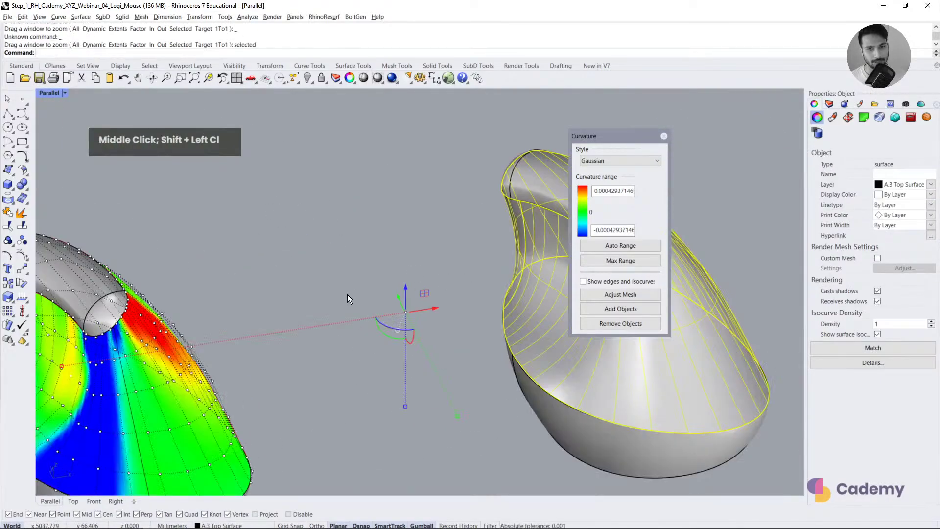
shift+right_drag(518, 263, 312, 239)
scroll(448, 190, up, 3)
key(Escape)
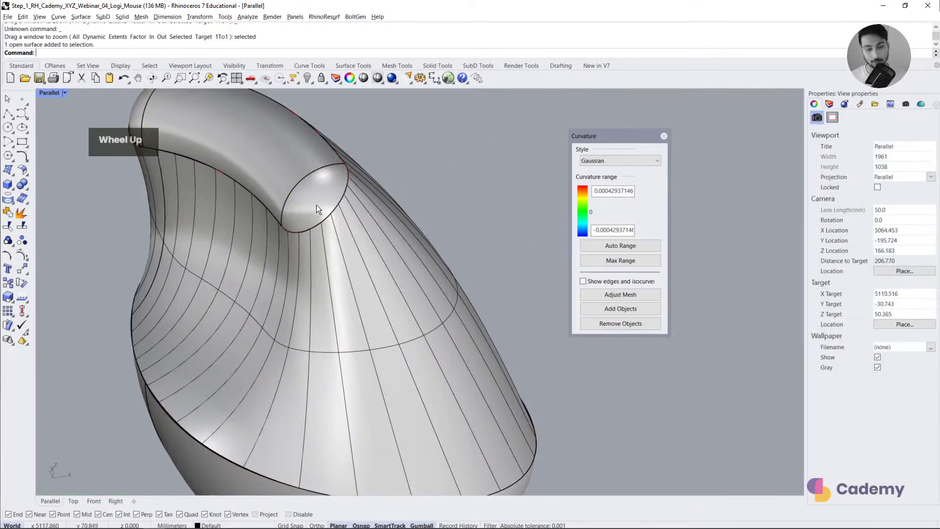
Step: Select the "Pipe R = 3" example's top surface and upper polysurface to examine the edge where they meet
scroll(343, 245, up, 3)
scroll(287, 270, up, 2)
shift+click(313, 222)
shift+click(316, 262)
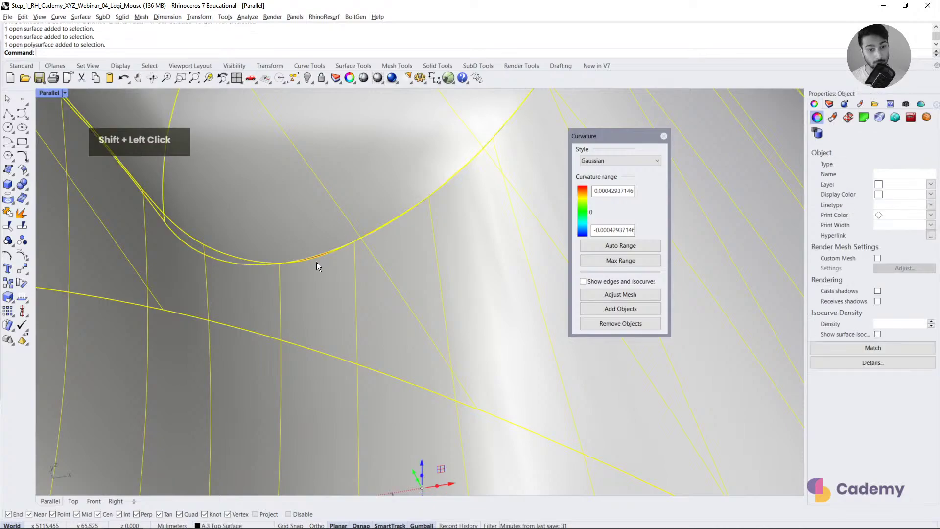
scroll(317, 262, down, 3)
scroll(317, 262, down, 3)
click(479, 154)
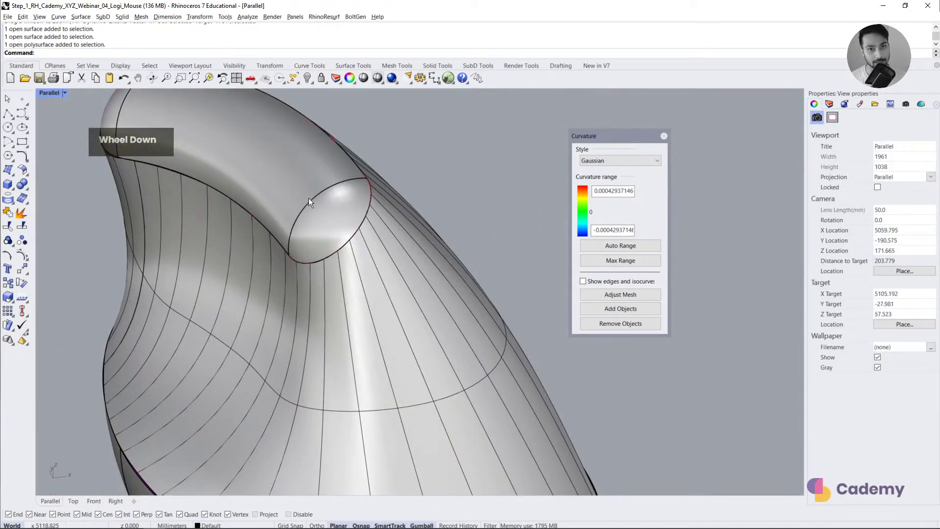
Step: Try moving the upper polysurface away from the top surface and undo the move
drag(308, 193, 336, 171)
key(ctrl+z)
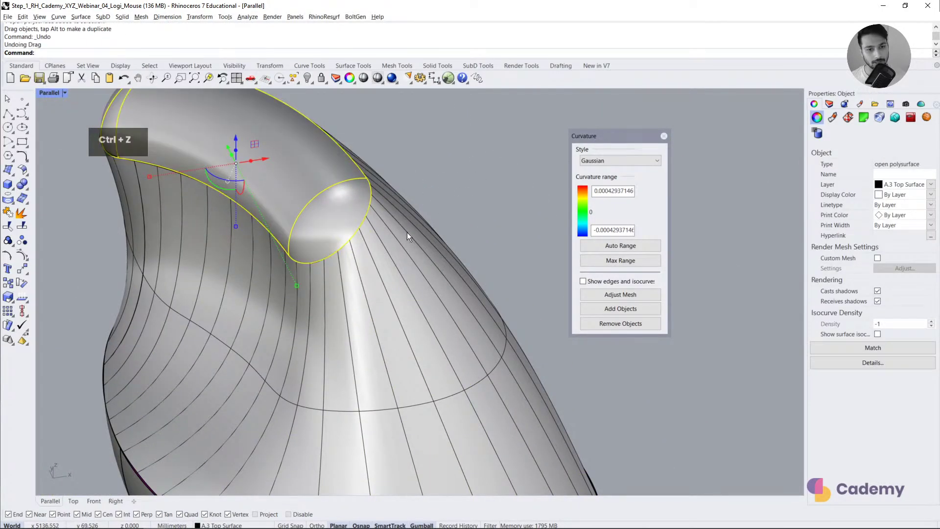
key(shift)
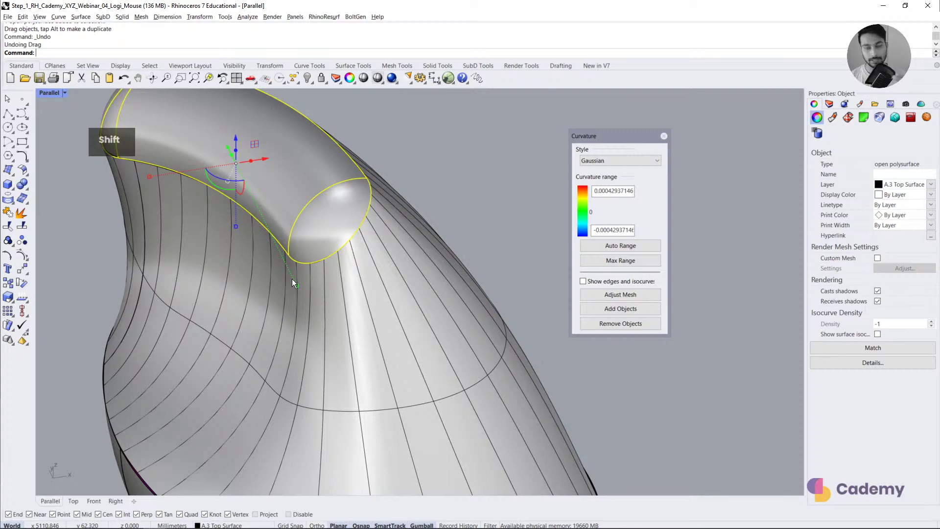
scroll(292, 279, down, 3)
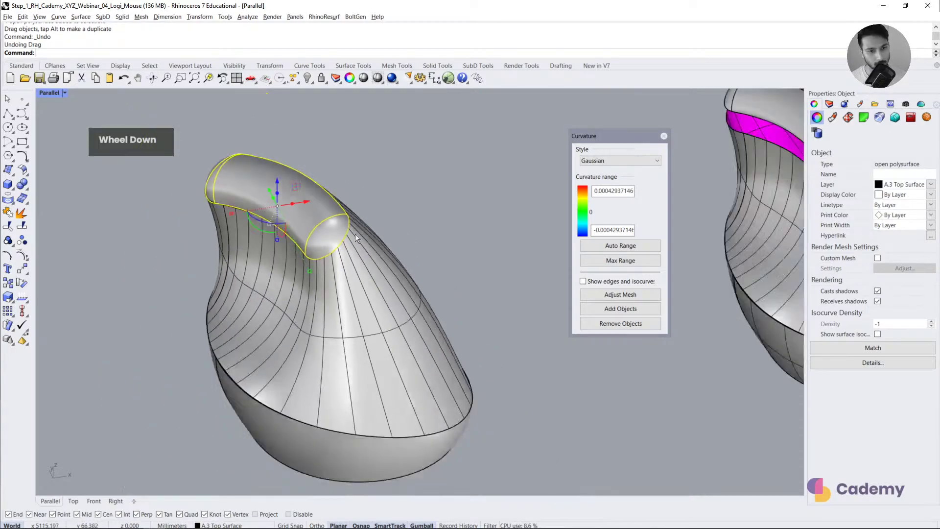
Step: Select the "Pipe R = 3" example's upper polysurface and top surface in turn to inspect the area where they join
shift+right_drag(355, 234, 322, 261)
scroll(309, 249, down, 4)
scroll(288, 289, up, 6)
key(Escape)
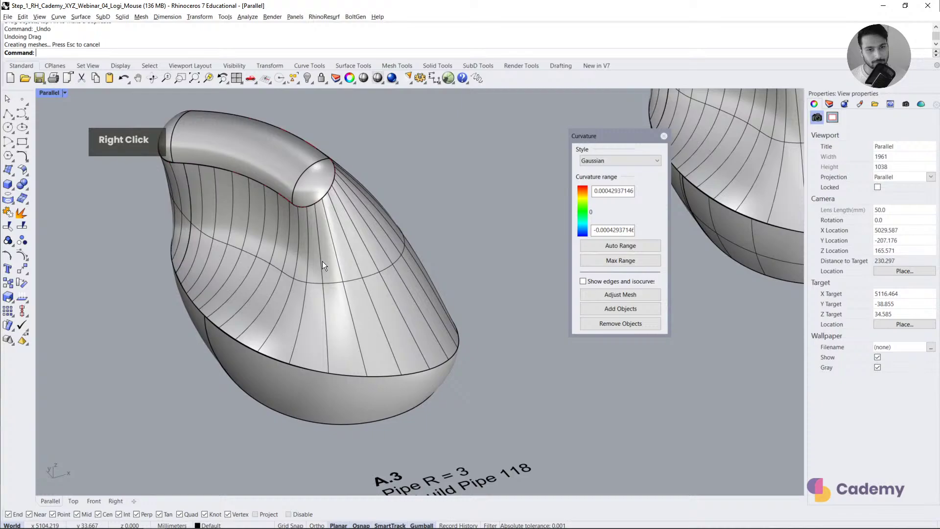
click(324, 184)
double_click(367, 215)
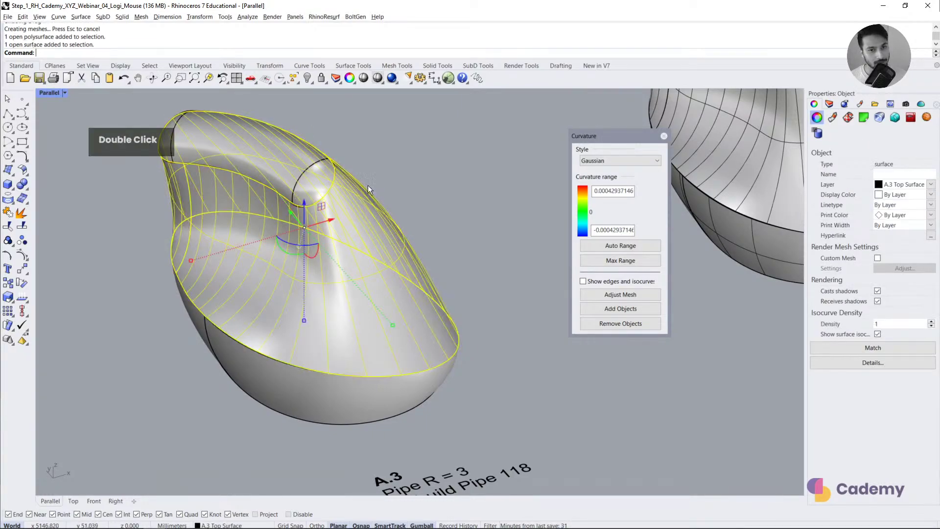
Step: Select the red closed curve around the upper edge of the "Pipe R = 3" example to examine it, and clear the selection
scroll(271, 189, up, 3)
click(299, 213)
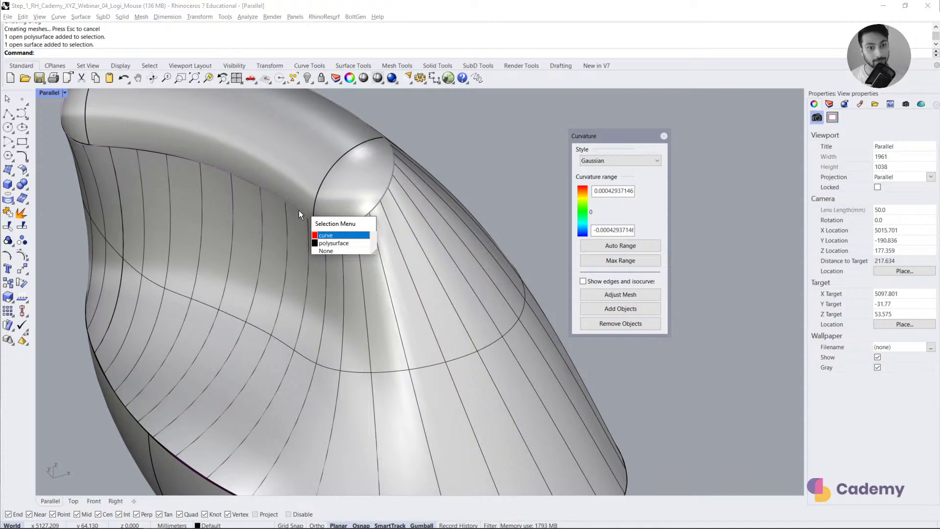
click(323, 235)
shift+right_drag(324, 240, 319, 304)
scroll(261, 272, down, 6)
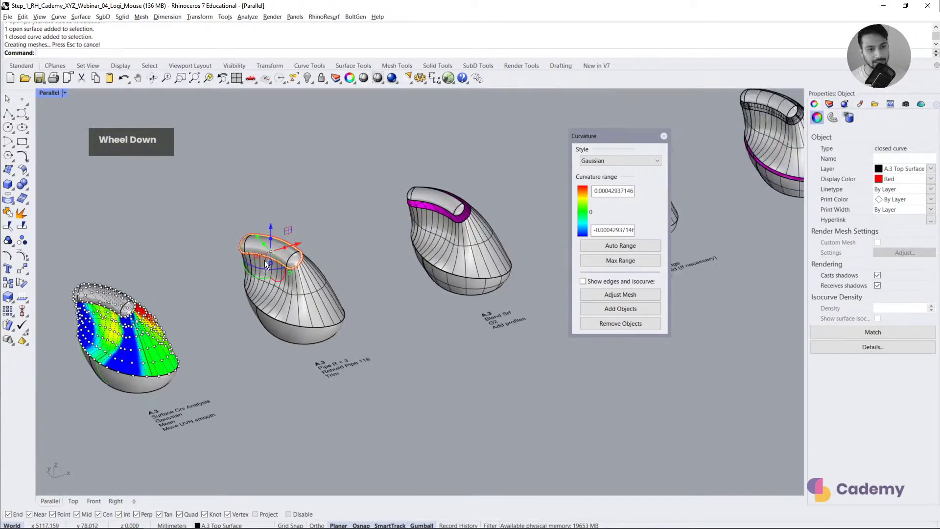
key(Escape)
scroll(285, 263, up, 5)
click(269, 260)
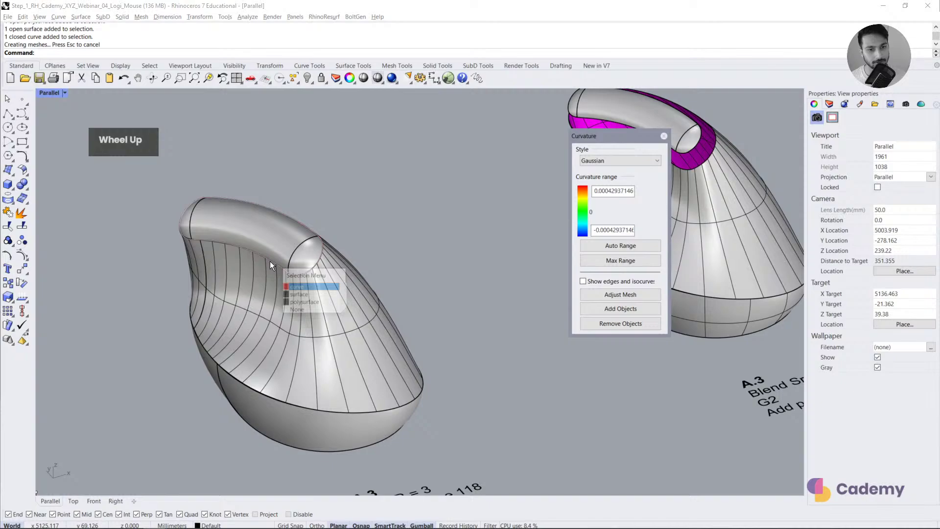
click(300, 284)
scroll(372, 313, down, 9)
shift+right_drag(408, 307, 399, 322)
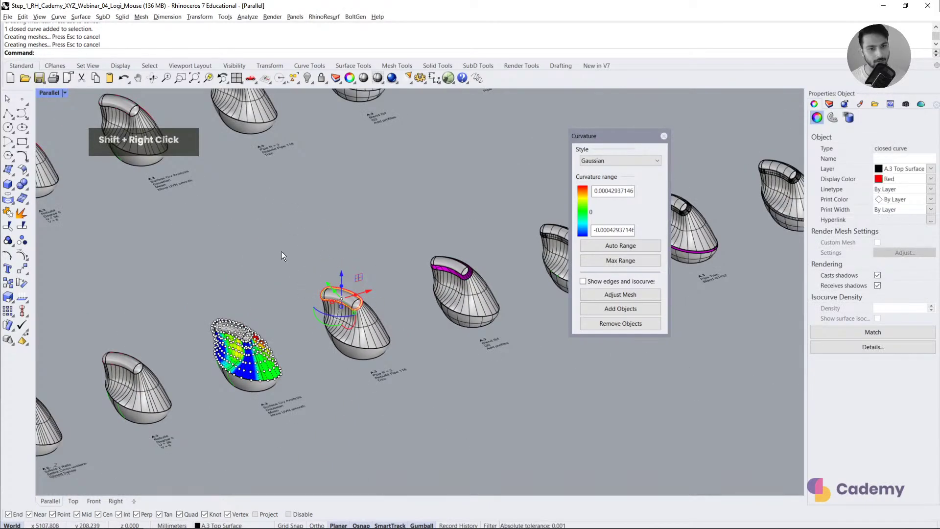
click(236, 206)
Step: Move the red closed curve of the other row's "Surface Crv Analysis" mouse straight up, clear of the body
shift+right_drag(237, 207, 323, 282)
scroll(395, 221, up, 5)
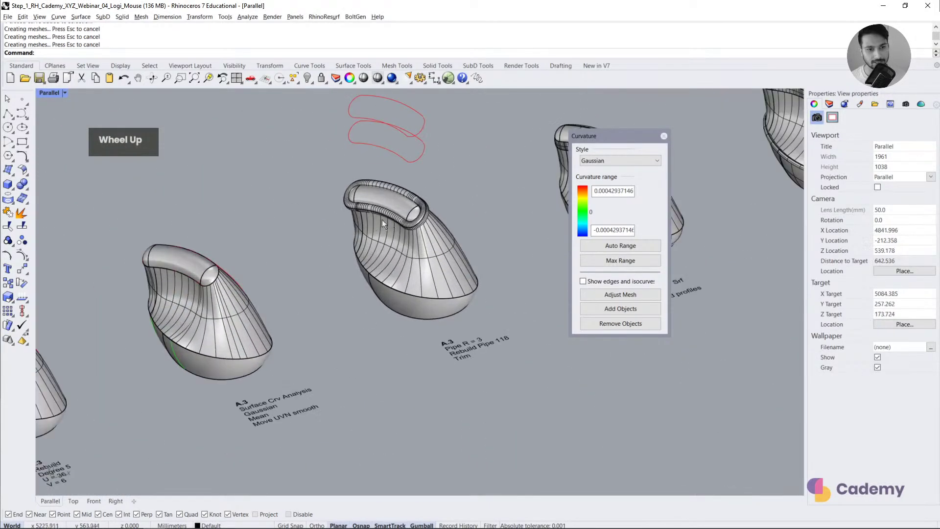
click(186, 317)
click(199, 324)
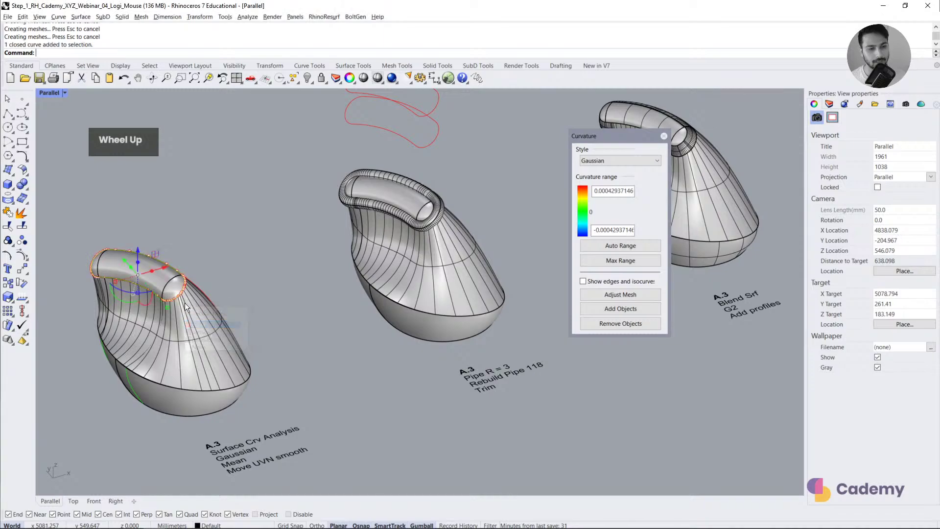
shift+right_click(146, 257)
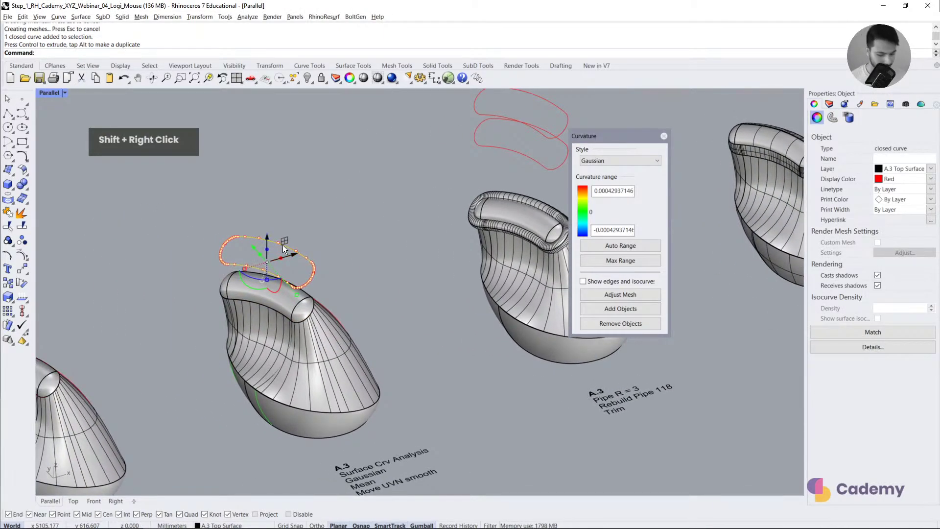
Step: Open the Rebuild settings for the raised closed curve
text(rebui)
key(Return)
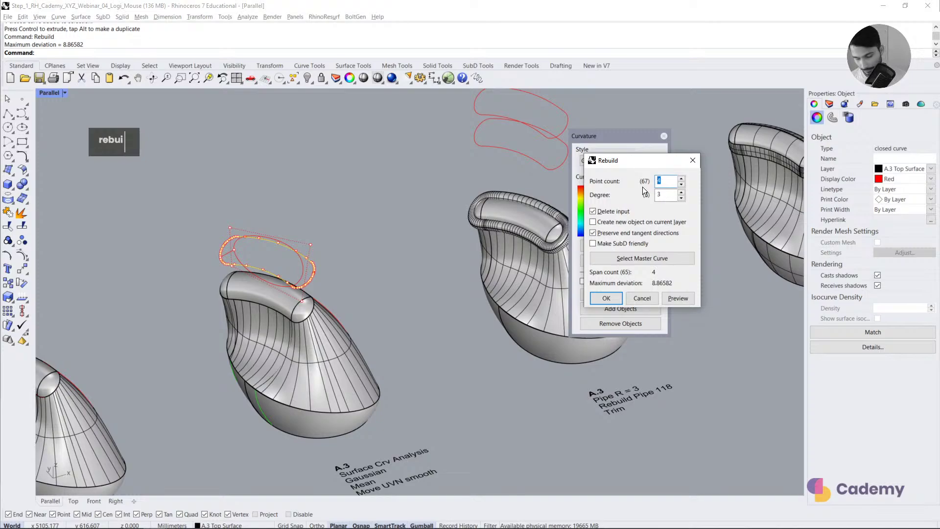
Step: Rebuild the closed curve above the mouse body with a point count of 68 and degree 3
text(68)
click(678, 298)
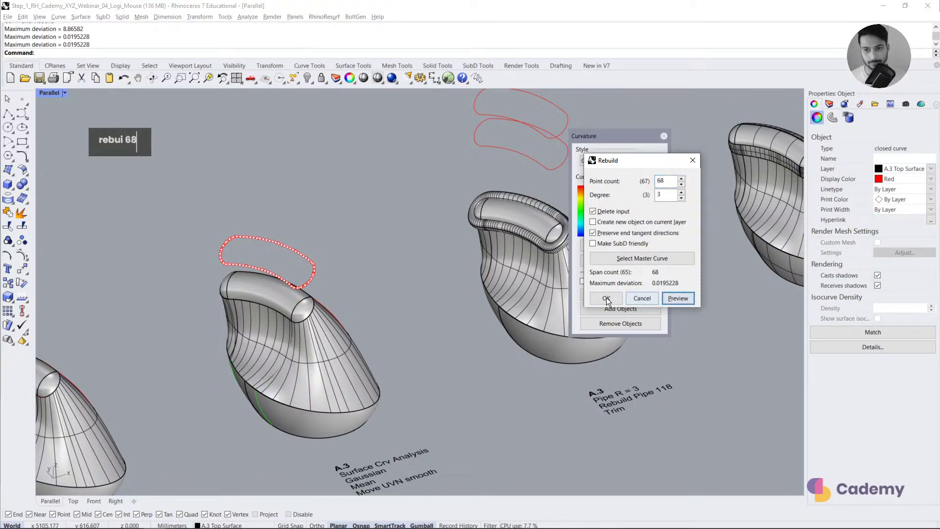
click(606, 298)
Step: Create a closed pipe with a 2 mm radius along the rebuilt curve
double_click(300, 254)
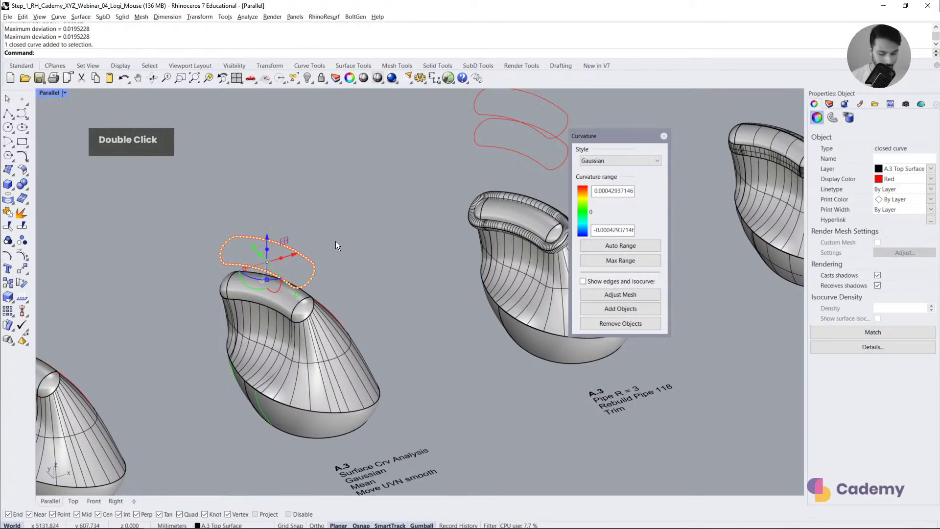
text(pipe)
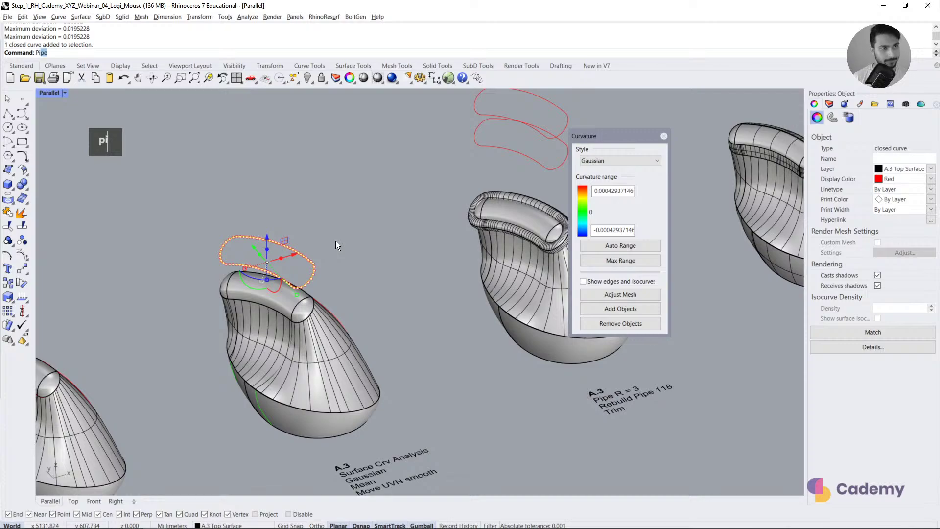
key(Return)
text(2)
key(Return)
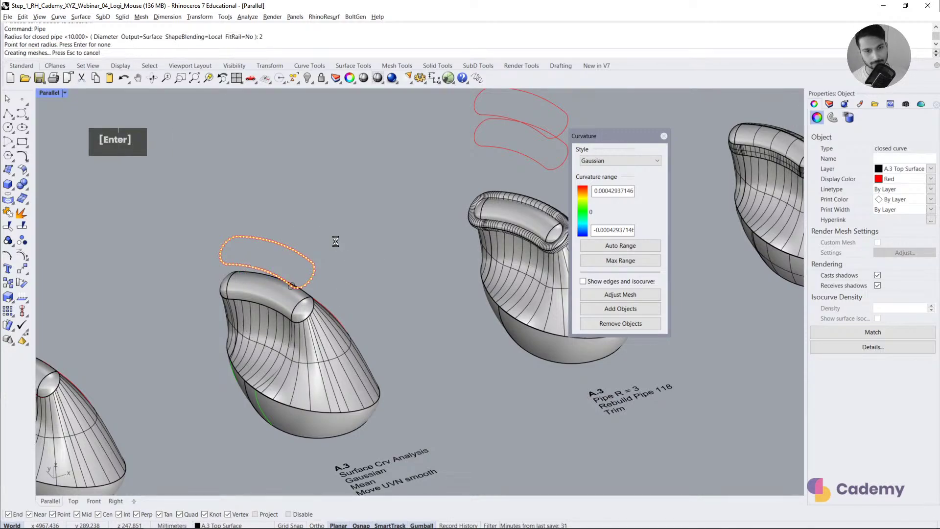
key(Return)
key(Escape)
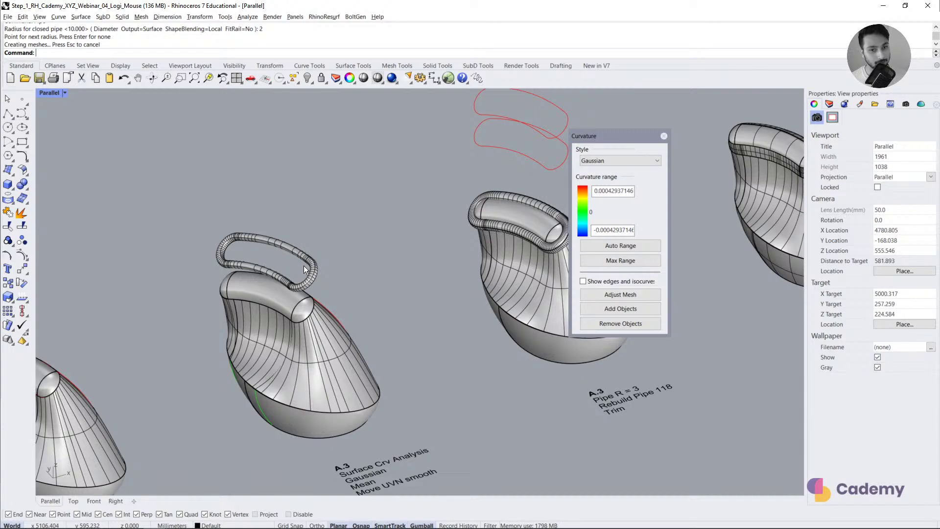
Step: Create a closed pipe with a 2 mm radius along the top surface's border curve on the neighbouring mouse model
scroll(284, 149, down, 5)
scroll(339, 277, up, 10)
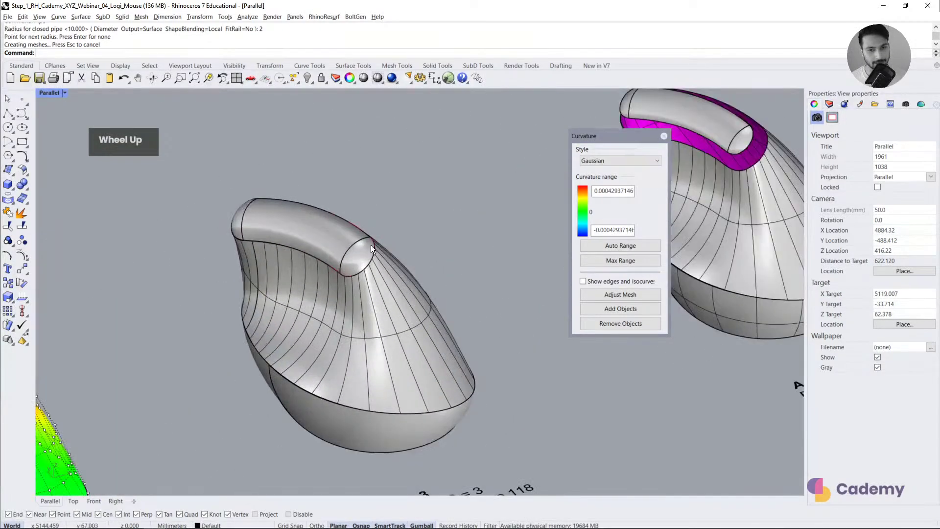
click(365, 231)
click(387, 252)
scroll(369, 240, up, 2)
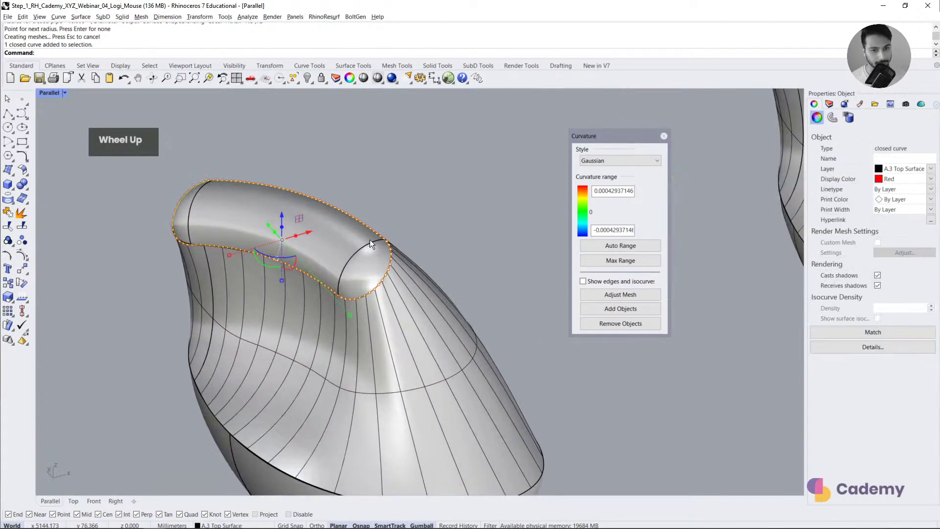
text(pip)
key(Return)
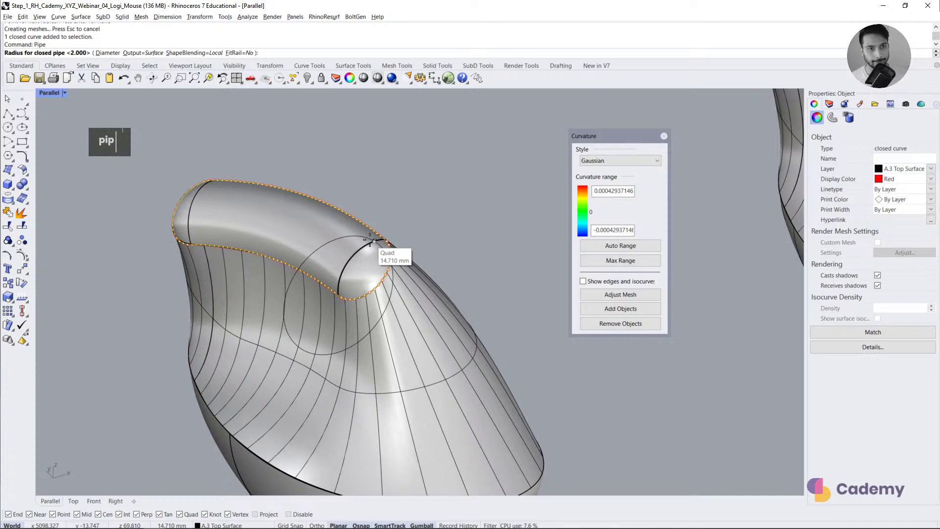
key(Return)
key(Return)
key(Escape)
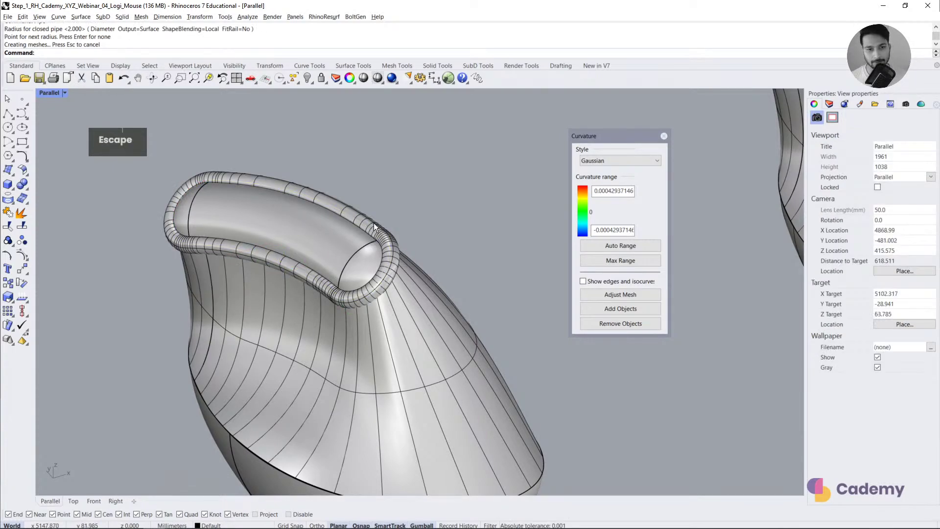
Step: Rebuild the new pipe surface with 80 points in U and 6 in V, at degree 5 in both directions
click(374, 223)
text(reb)
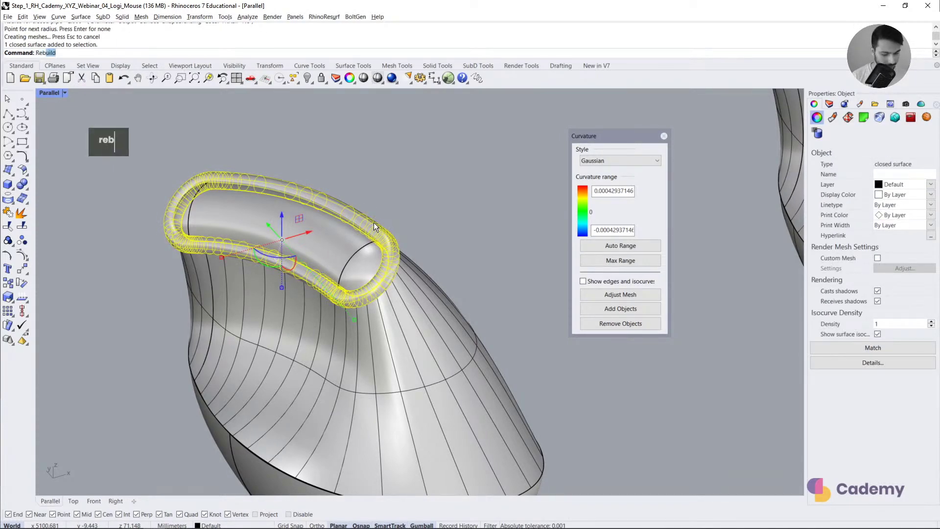
key(Return)
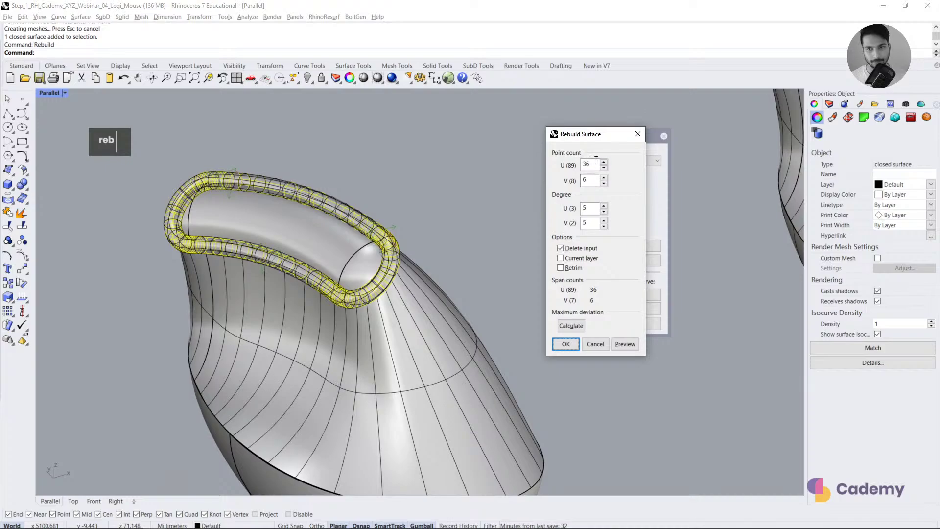
text(80)
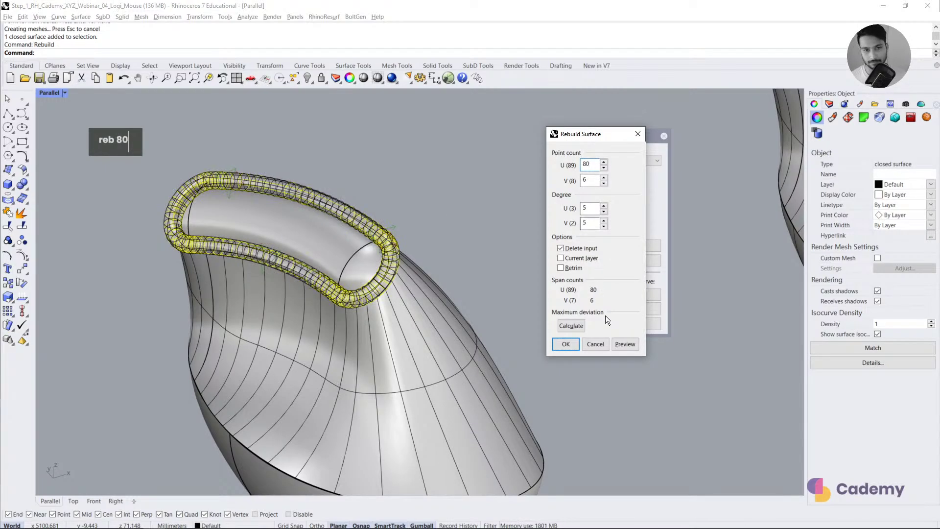
double_click(566, 344)
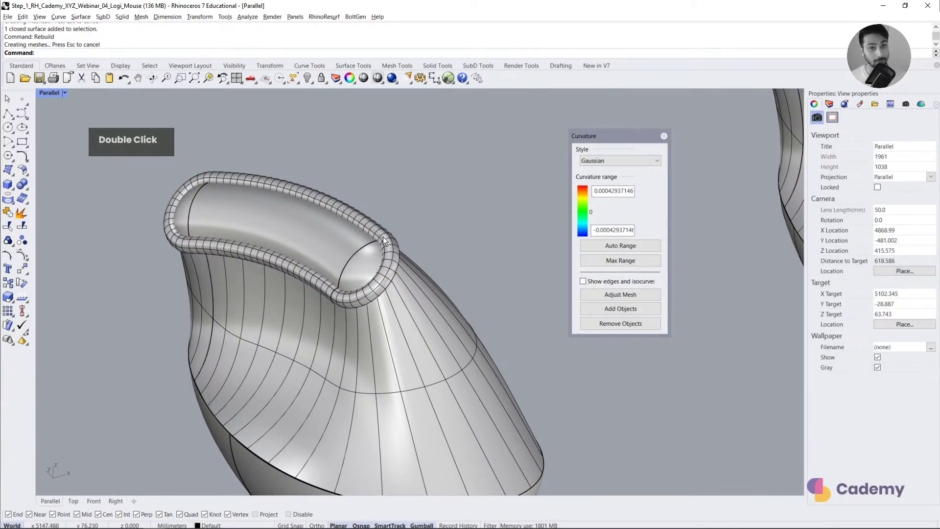
Step: Split the mouse's top cap and side surface, using the rebuilt pipe as the cutting object
scroll(300, 266, down, 3)
scroll(233, 296, up, 3)
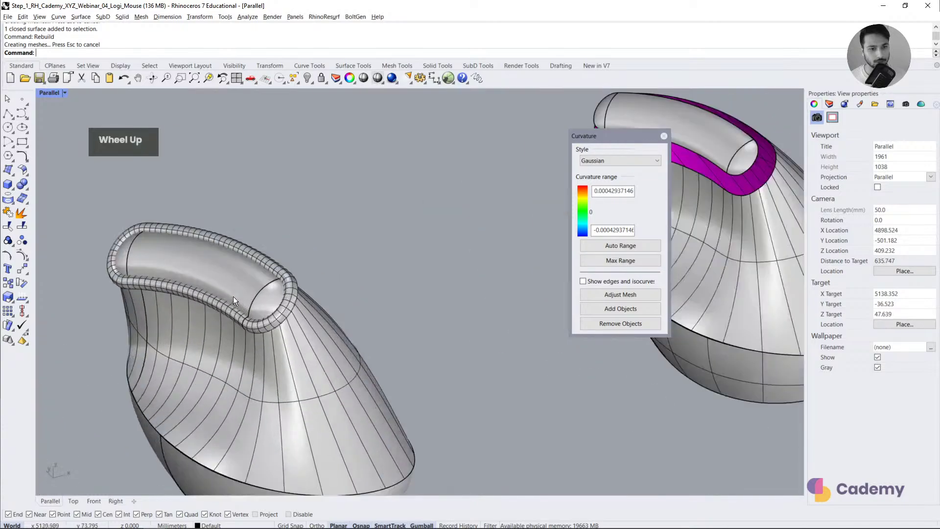
right_drag(233, 295, 241, 299)
click(299, 275)
shift+right_drag(298, 274, 408, 237)
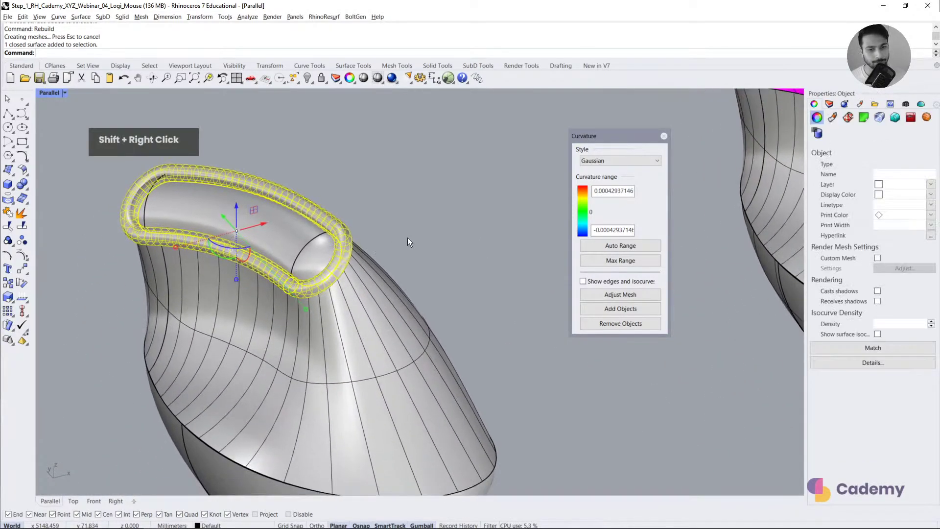
click(407, 237)
click(313, 252)
click(360, 287)
click(421, 236)
click(21, 227)
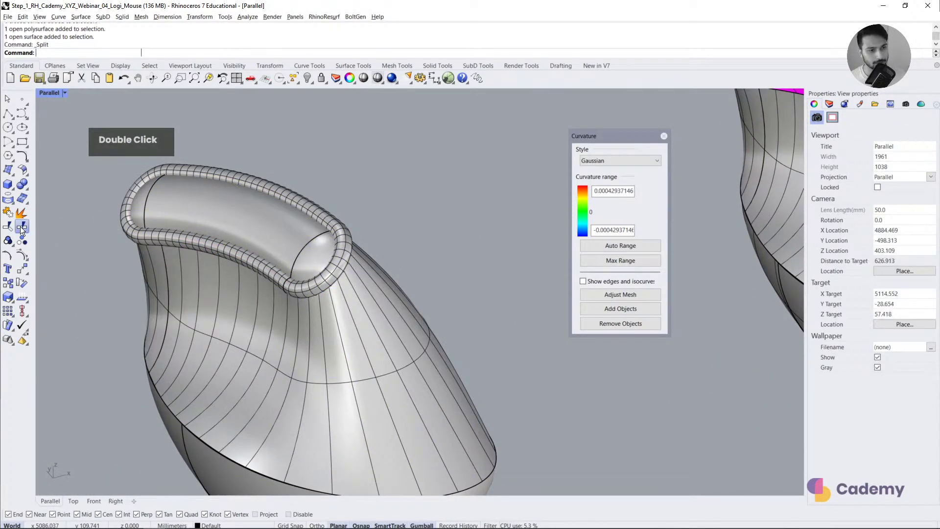
click(241, 233)
right_click(340, 282)
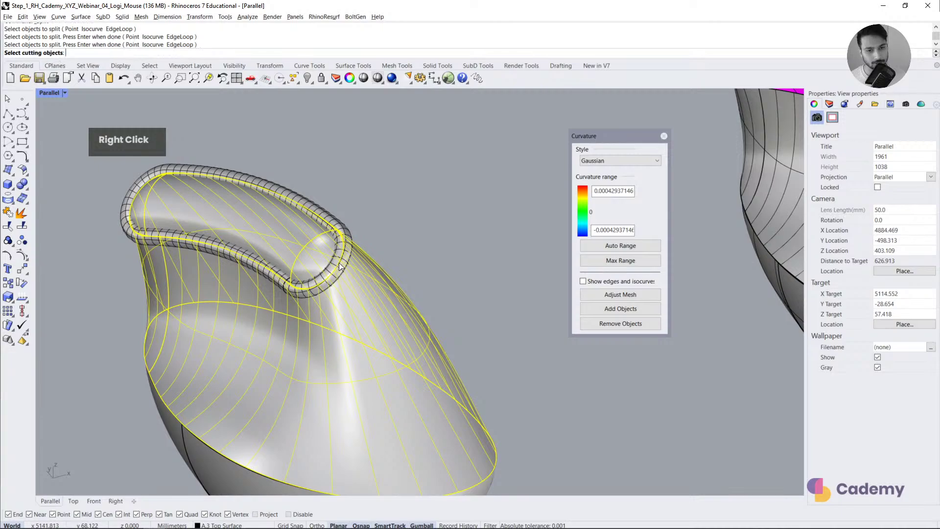
click(340, 267)
right_click(341, 266)
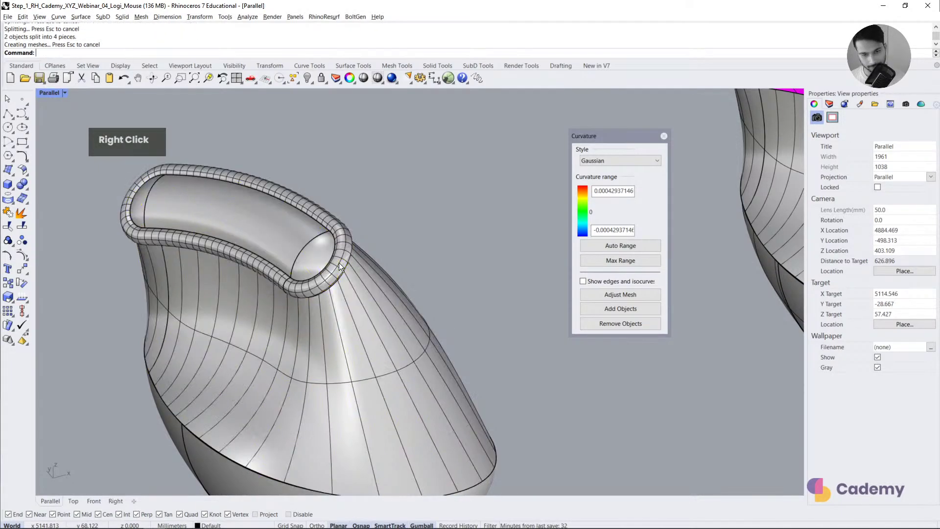
Step: Delete the pipe, the two narrow strips it cut off and the border curve, leaving an open gap around the cap
click(339, 262)
key(Delete)
scroll(333, 263, up, 3)
click(339, 270)
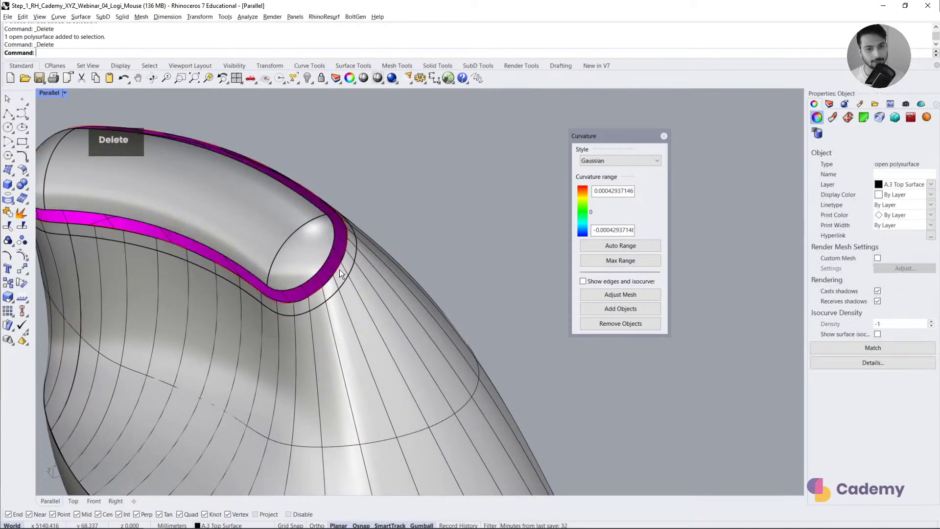
click(333, 275)
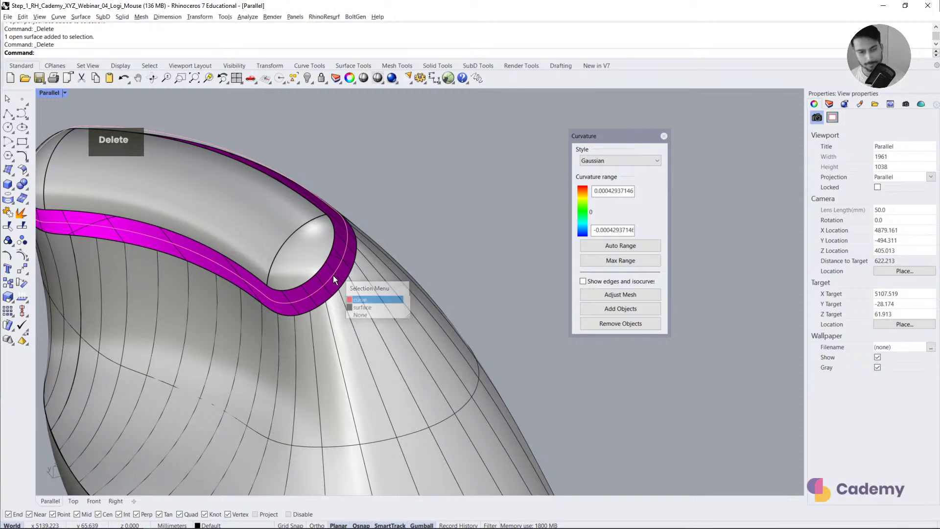
key(Return)
key(Delete)
click(300, 256)
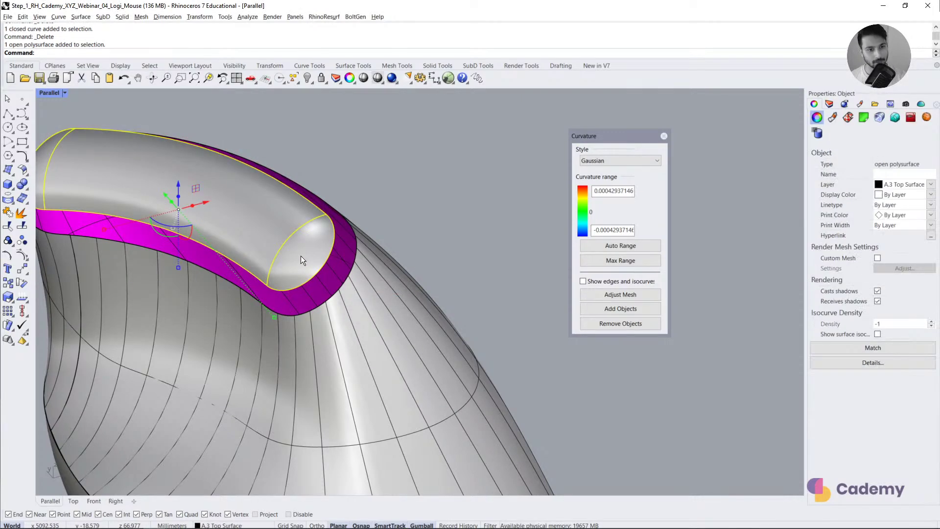
click(306, 310)
key(Escape)
Step: On the next mouse model, start a BlendSrf between the chained side-surface and top-cap edges, keeping the default seam and using Curvature continuity on both
right_drag(306, 310, 206, 251)
scroll(372, 264, down, 3)
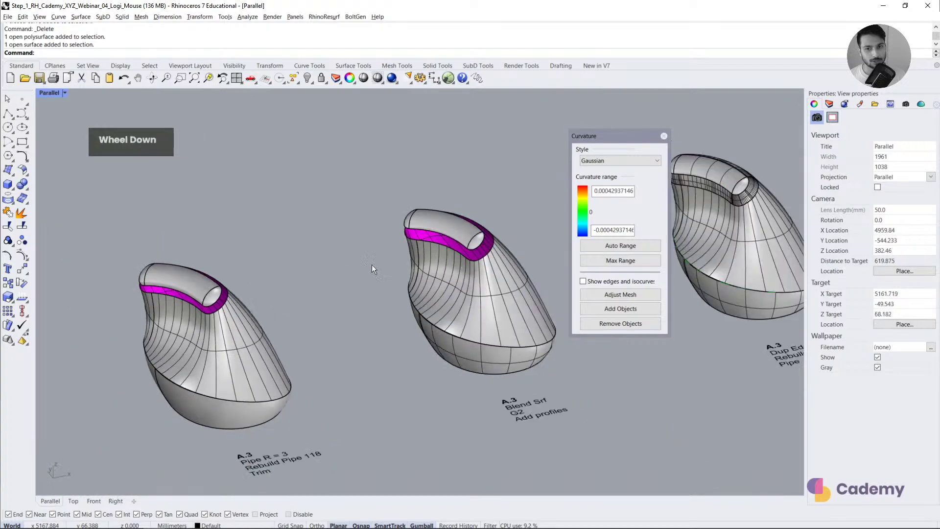
scroll(471, 265, up, 5)
mouse_move(471, 266)
right_down()
mouse_move(459, 229)
mouse_move(459, 272)
right_up()
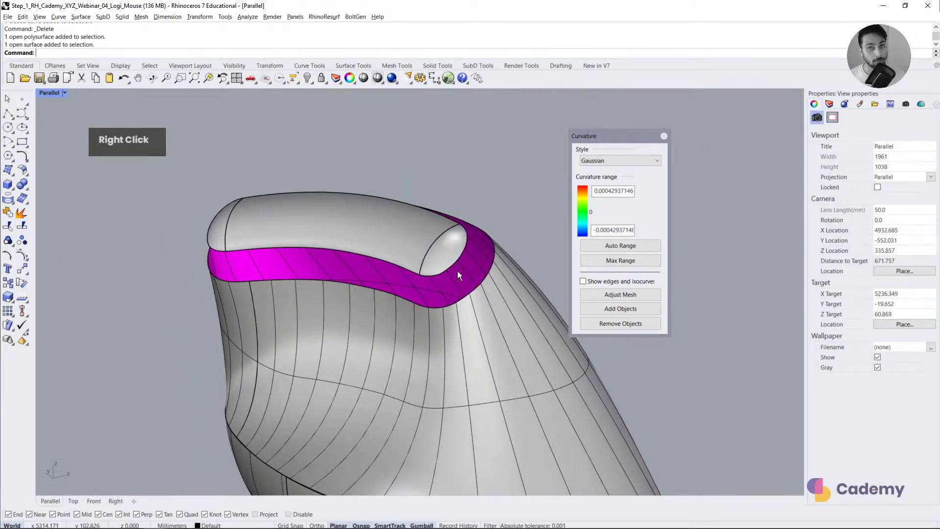
text(b)
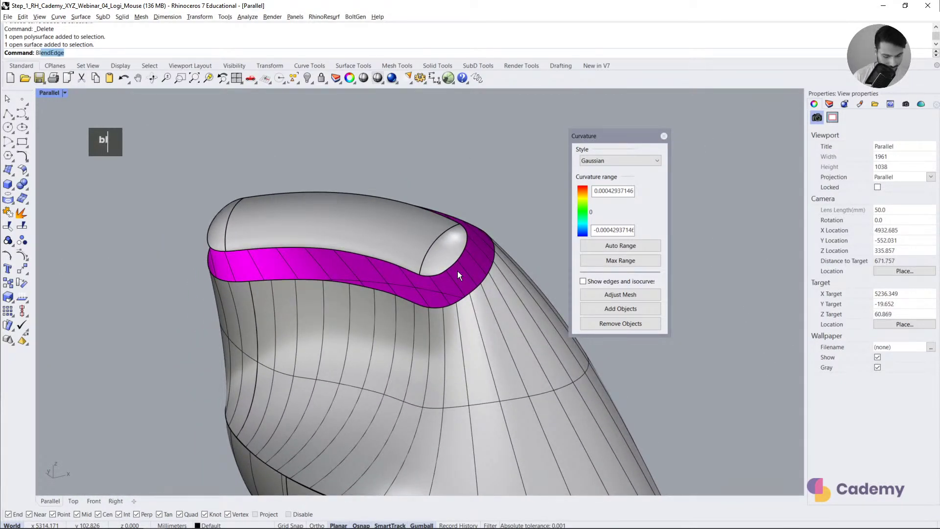
text(lendsrf)
key(Return)
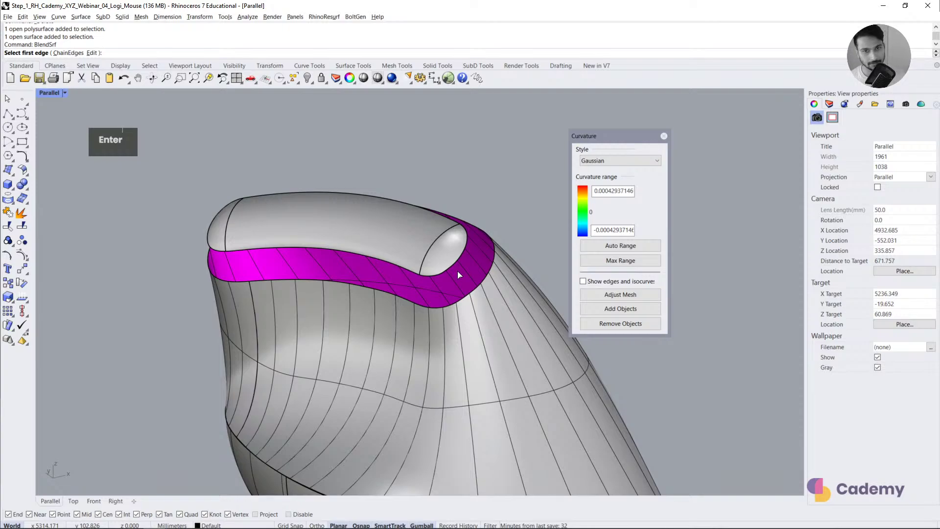
click(70, 53)
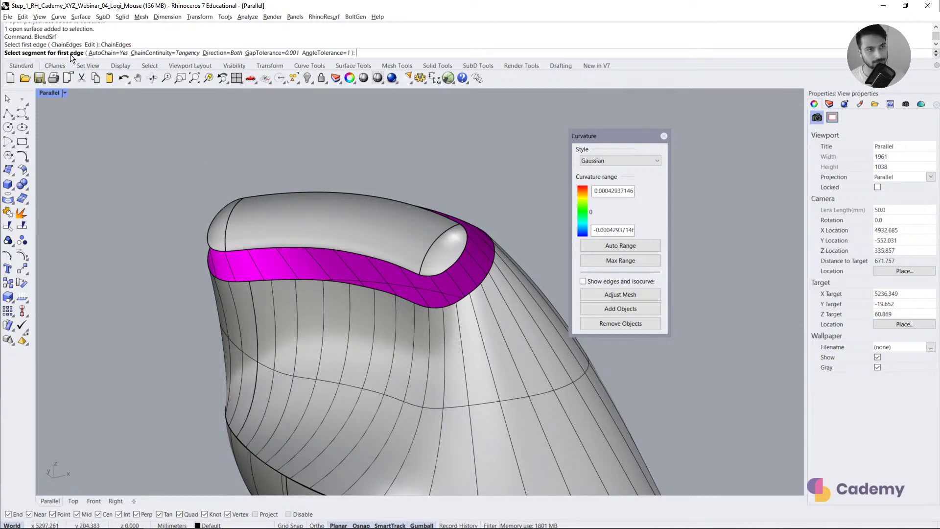
click(352, 284)
click(363, 286)
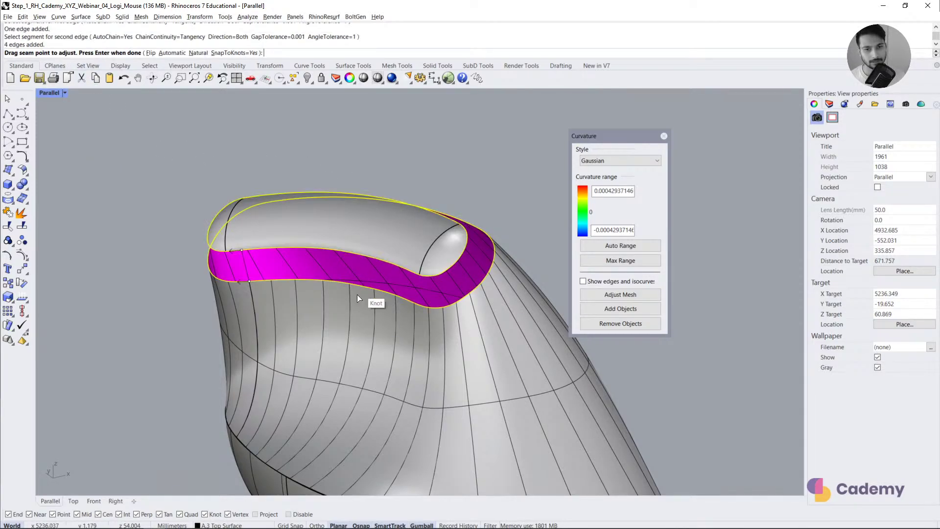
right_click(225, 279)
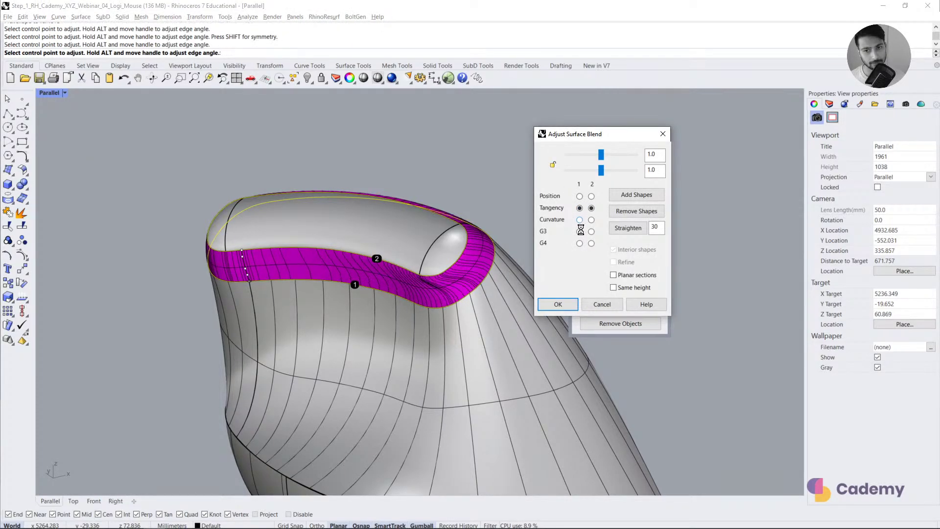
right_drag(480, 253, 463, 260)
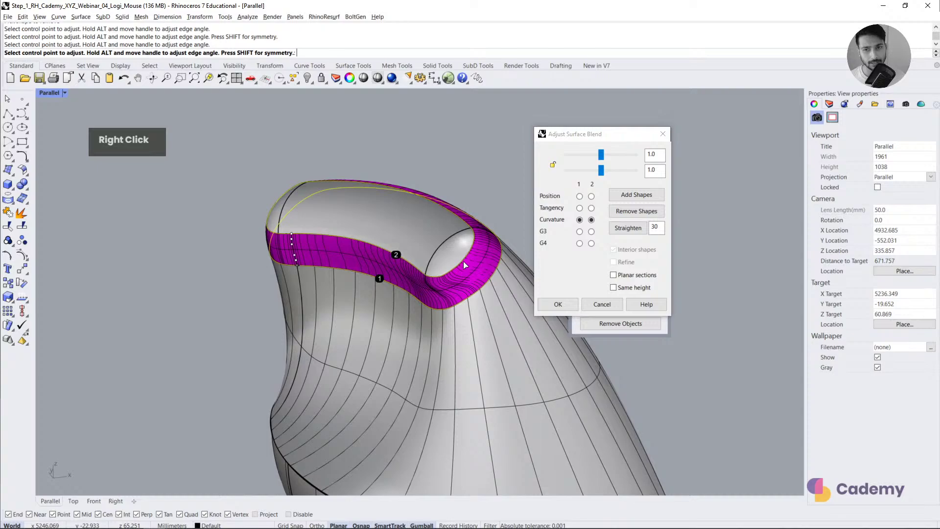
Step: Add two section shapes across the blend, one at its rounded end and one along the side at the cap's seam line
click(643, 197)
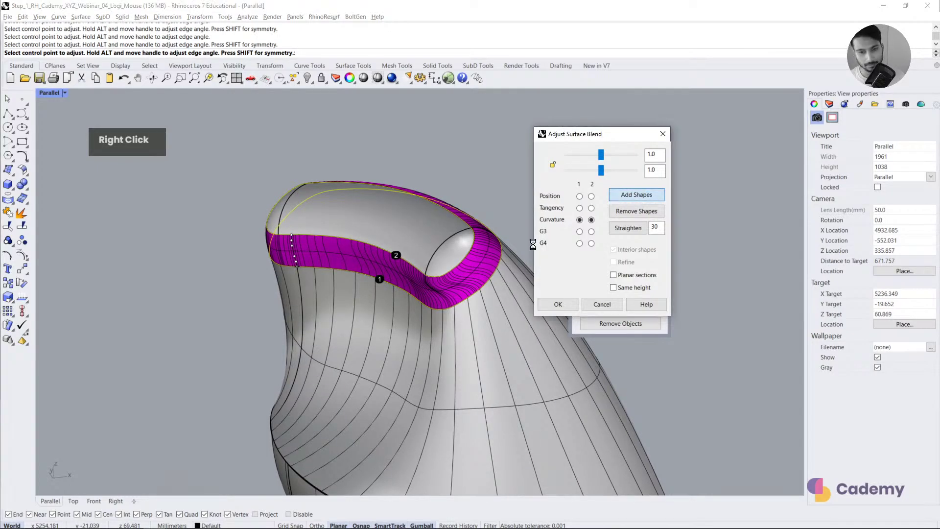
click(476, 277)
click(462, 265)
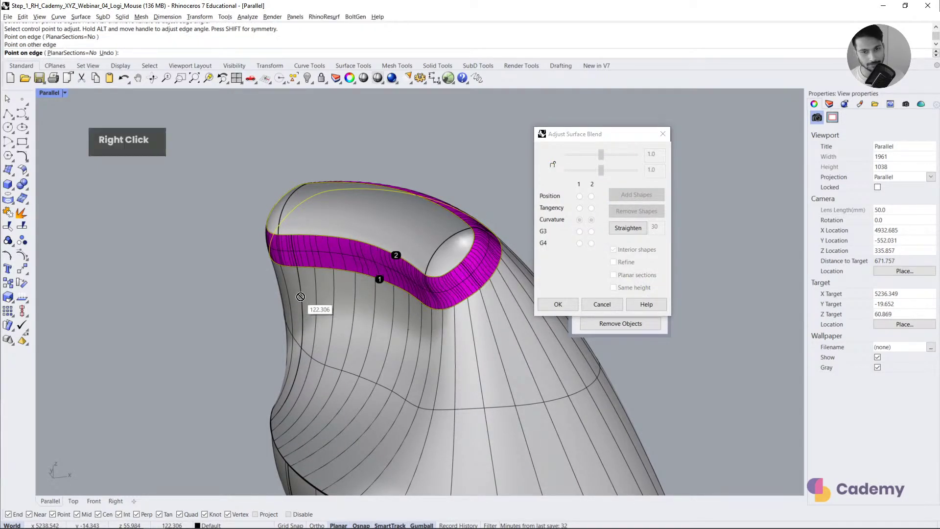
right_drag(313, 309, 394, 316)
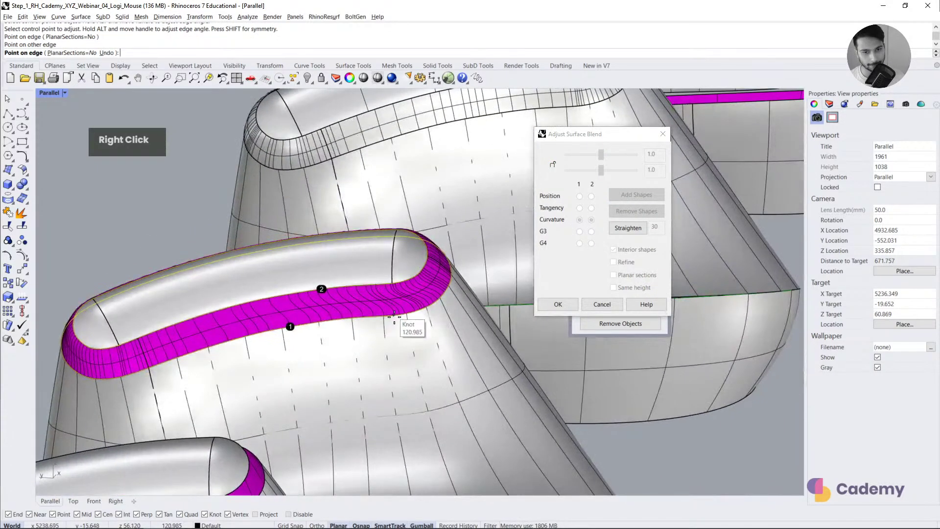
click(392, 287)
click(393, 312)
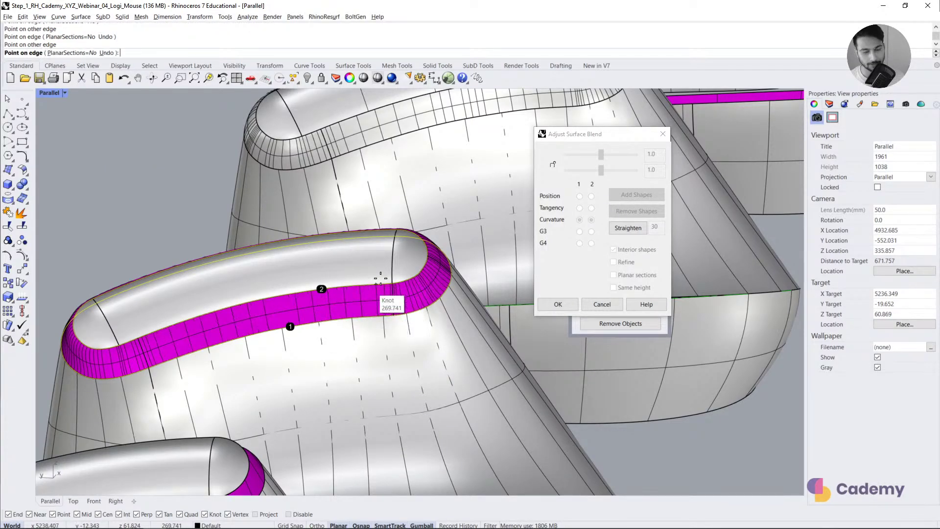
Step: Add two more section shapes across the blend, at the other rounded end's tip and that end's cap seam line, and create the blend
right_drag(220, 333, 315, 322)
shift+right_drag(245, 362, 344, 279)
right_drag(267, 329, 427, 289)
scroll(325, 327, down, 5)
scroll(427, 289, up, 5)
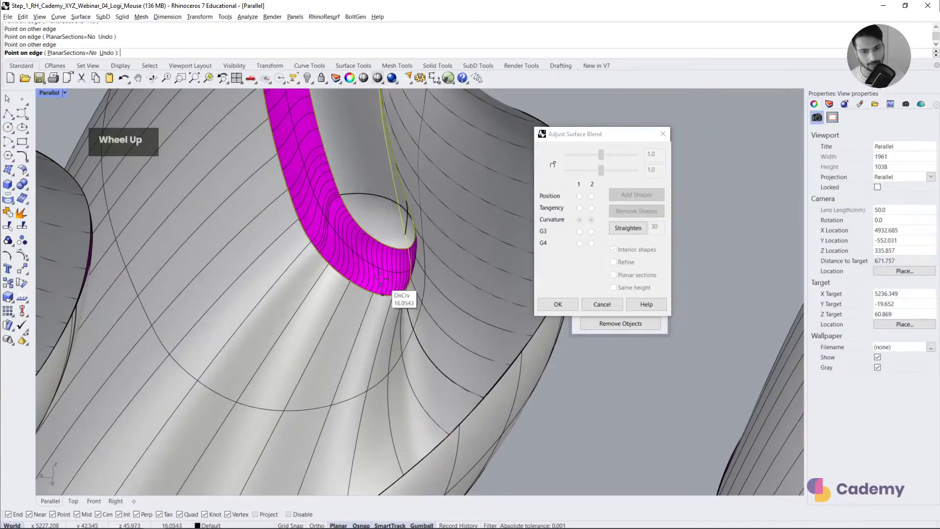
click(393, 250)
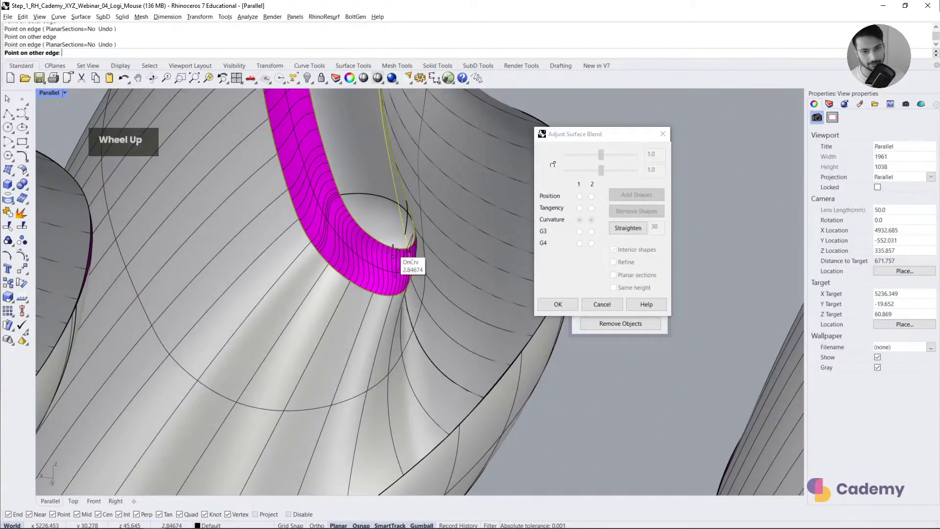
click(386, 294)
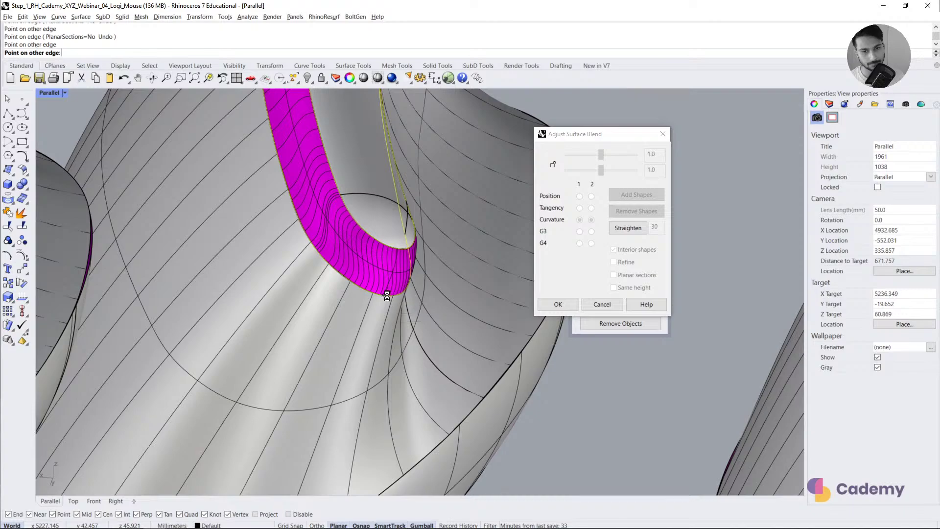
right_drag(318, 265, 322, 258)
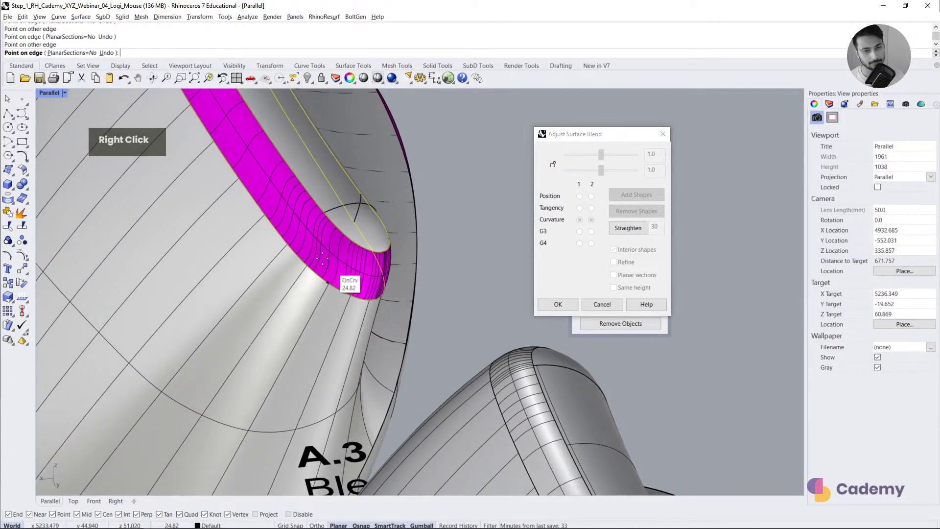
click(319, 214)
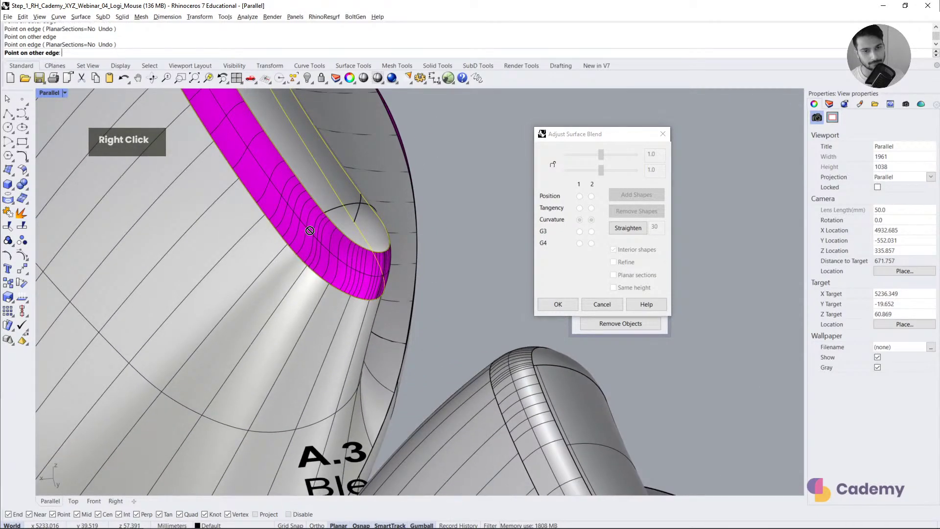
click(287, 241)
right_click(304, 250)
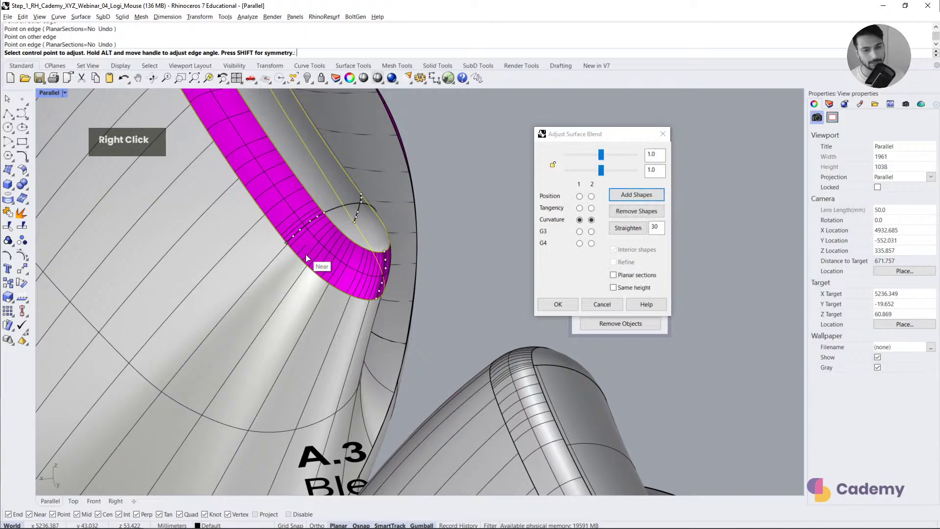
right_click(306, 258)
Step: Join the new blend, top cap and side surface into one polysurface and hide its surface isocurves
scroll(318, 249, down, 6)
scroll(380, 252, up, 2)
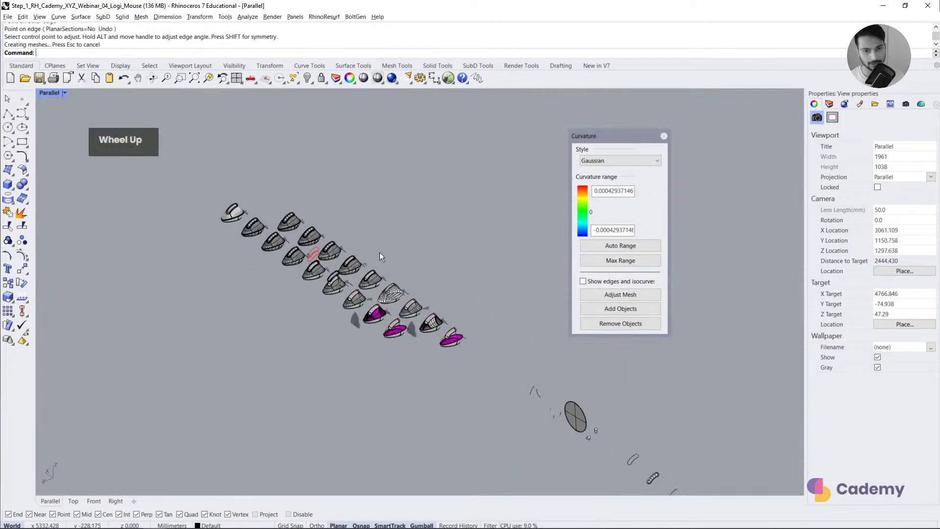
scroll(380, 252, up, 6)
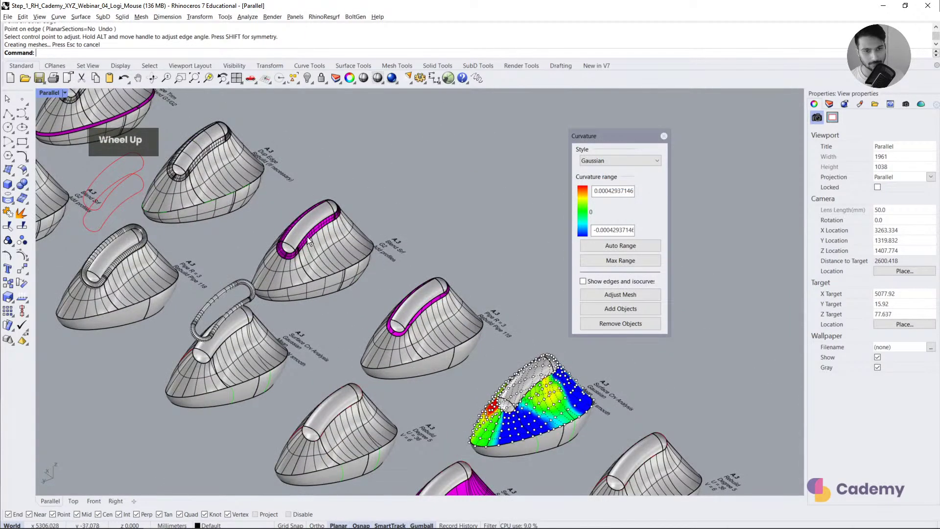
middle_click(307, 236)
click(337, 260)
scroll(337, 260, down, 3)
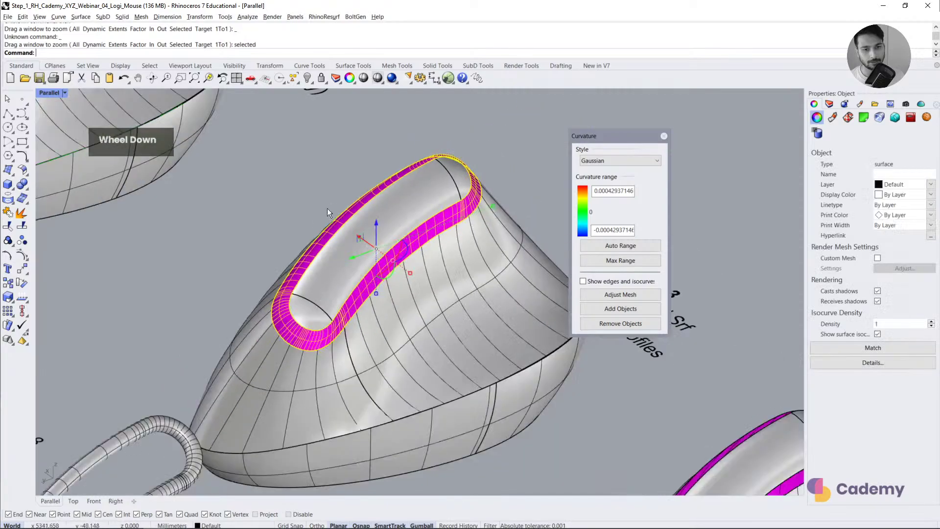
shift+click(392, 327)
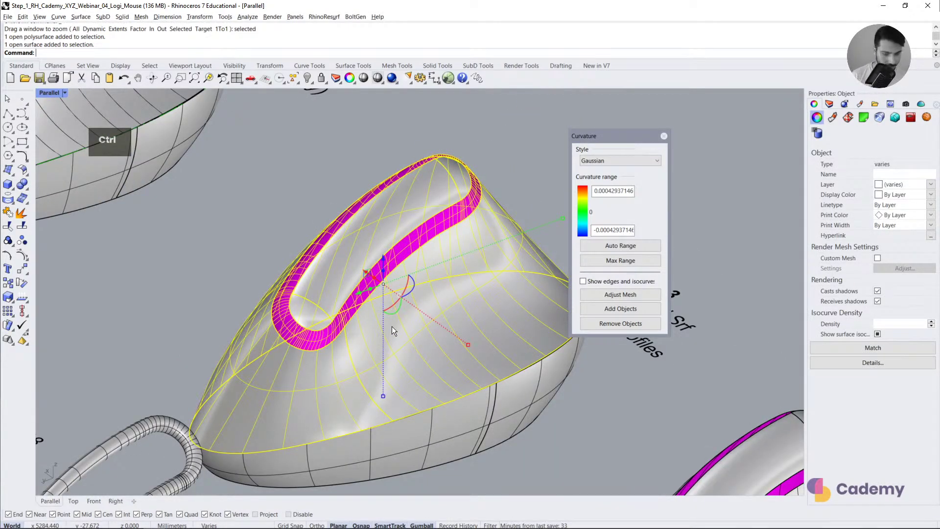
key(ctrl+j)
key(Escape)
double_click(331, 267)
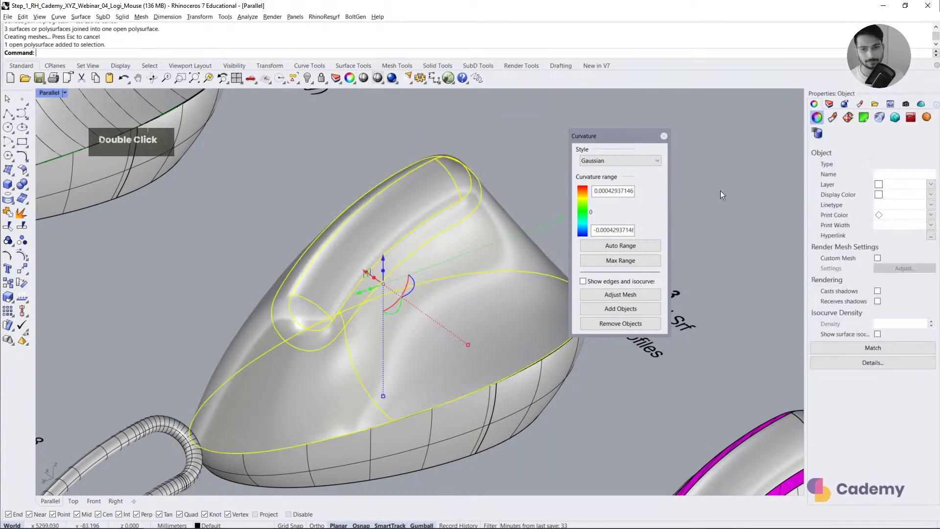
click(525, 153)
click(447, 200)
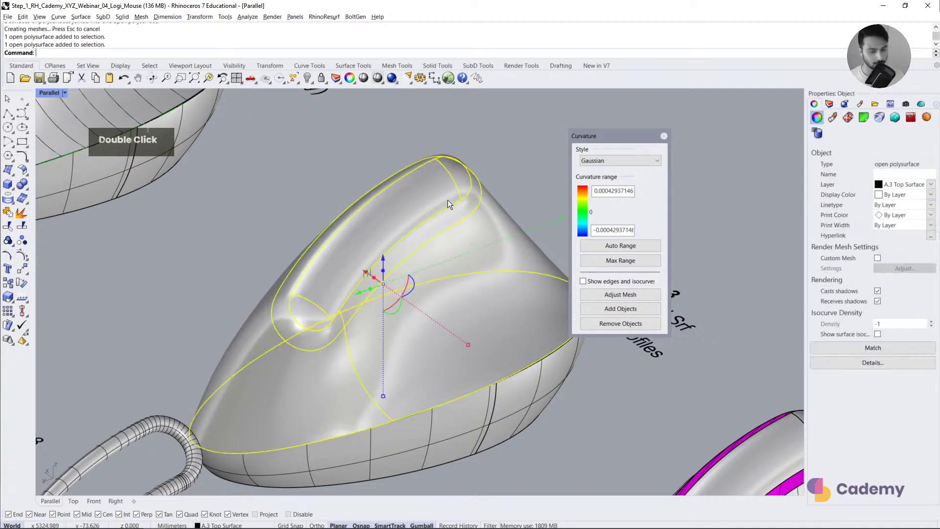
Step: Check the joined polysurface for naked edges with ShowEdges from several angles, and close the edge and curvature analyses
text(showe)
key(Return)
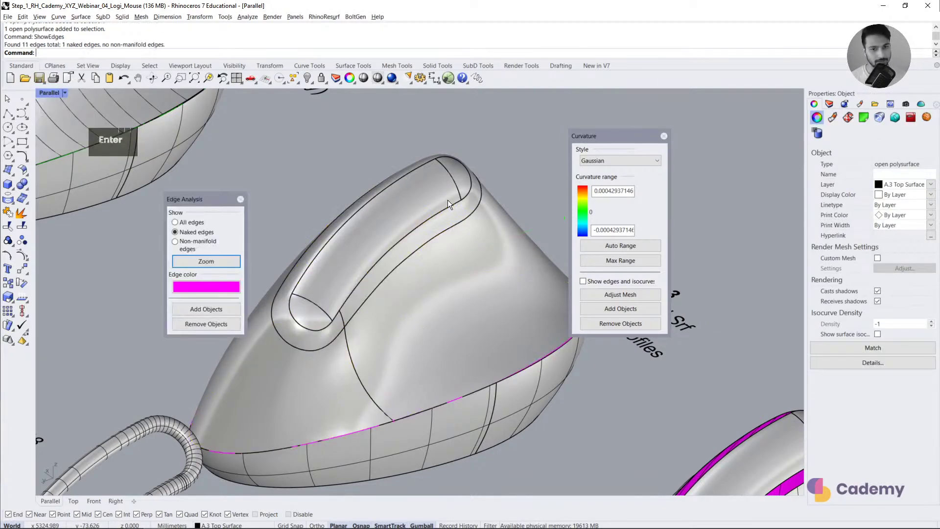
right_drag(441, 275, 365, 311)
scroll(365, 313, up, 5)
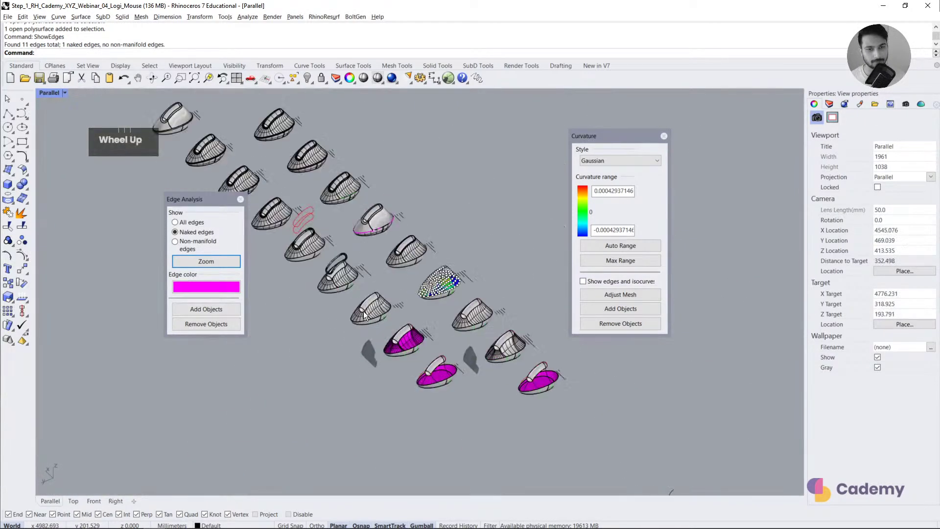
middle_click(383, 219)
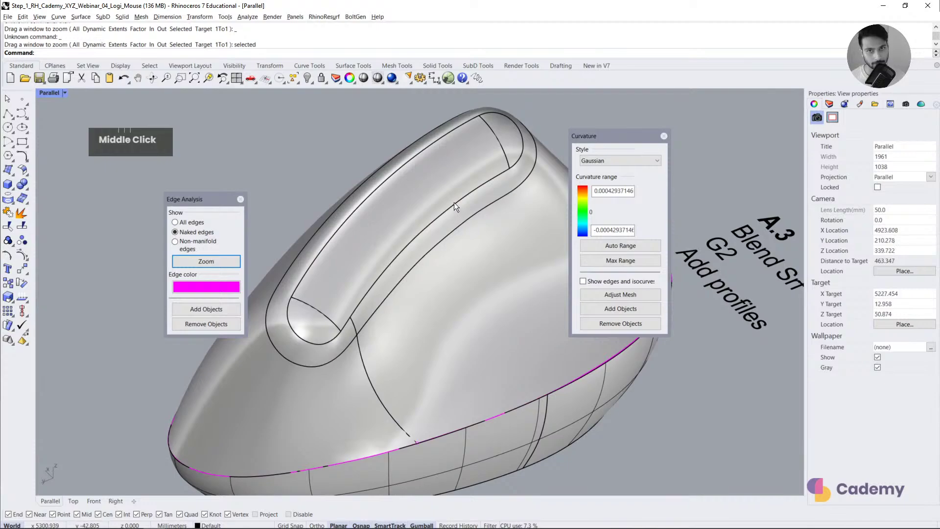
scroll(351, 283, down, 2)
right_drag(351, 283, 338, 266)
scroll(333, 261, down, 3)
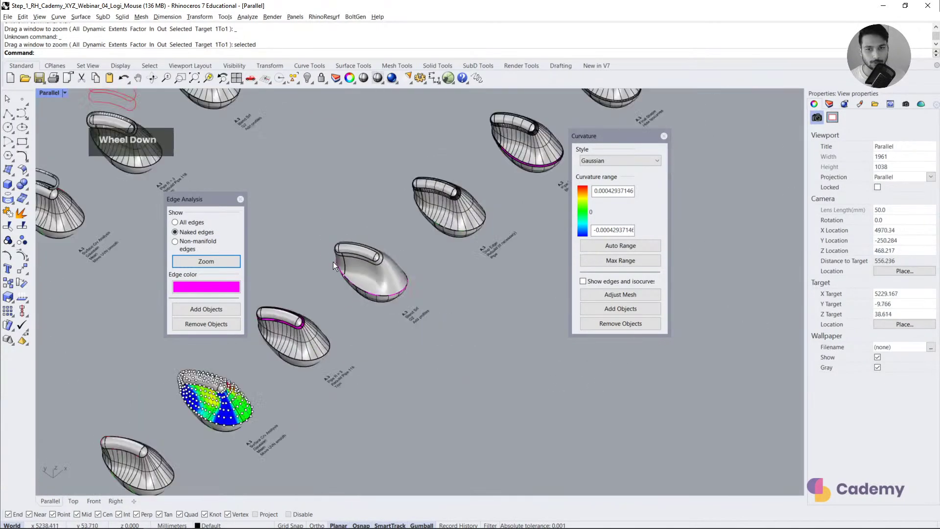
scroll(471, 202, up, 4)
right_drag(471, 201, 461, 310)
scroll(460, 323, up, 3)
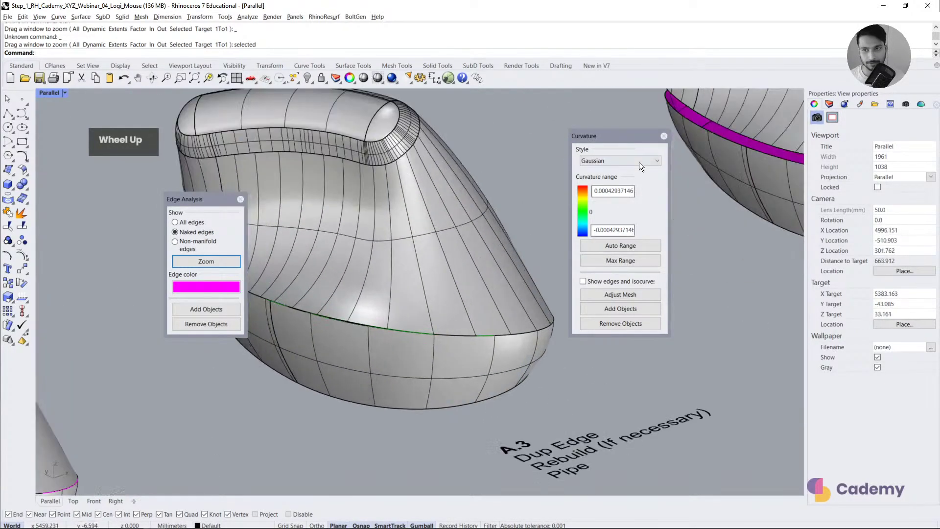
click(664, 135)
click(240, 199)
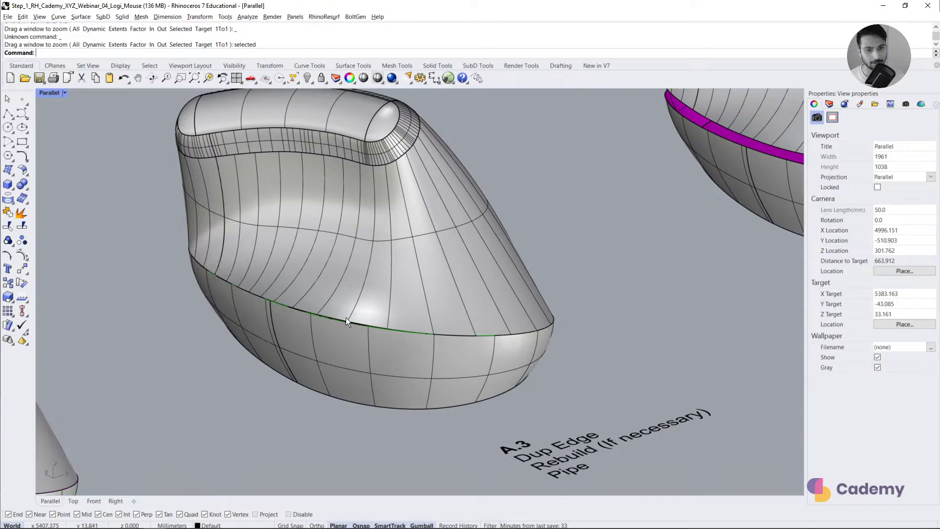
Step: On the Dup Edge mouse model, create a closed pipe of radius 2 along the border curve between the top and the base
click(345, 318)
click(368, 348)
right_drag(322, 342, 322, 337)
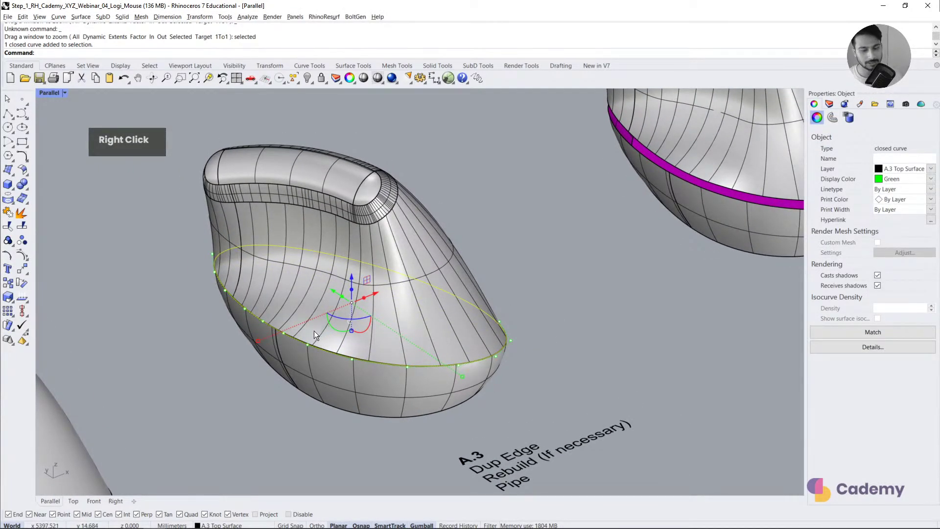
text(pi)
key(Return)
key(Return)
key(Return)
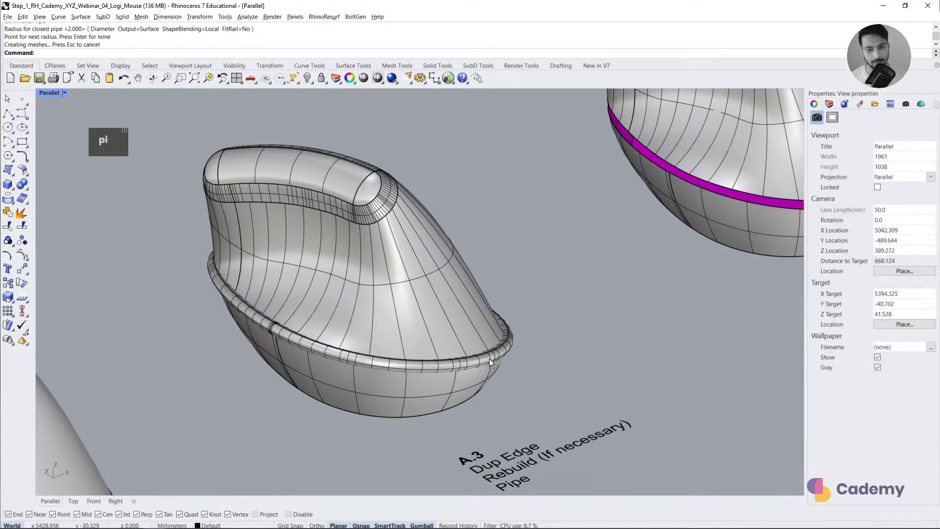
Step: Rebuild the pipe surface with 80 U and 6 V points, degree 5 in both directions, deleting the input
double_click(489, 359)
text(rebu)
key(Return)
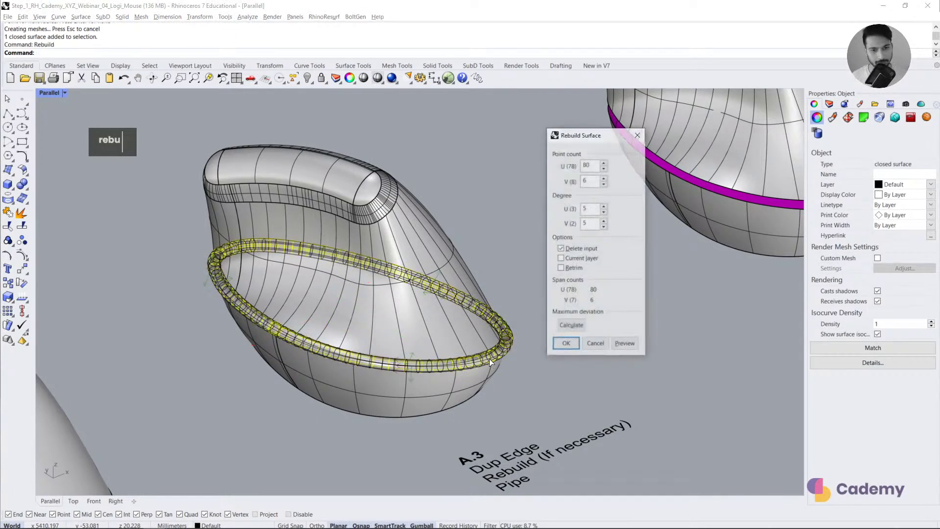
double_click(566, 348)
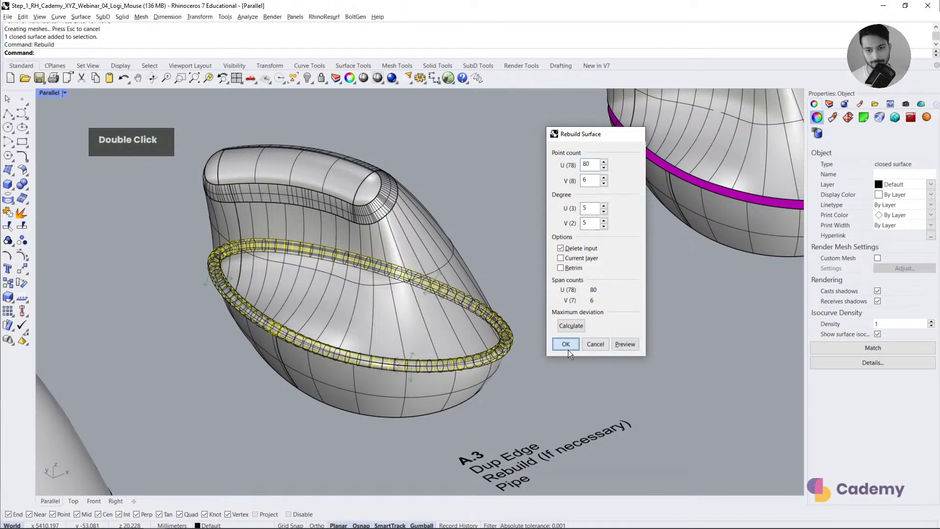
Step: Split the mouse's top polysurface and base, using the rebuilt pipe as the cutting object
click(21, 213)
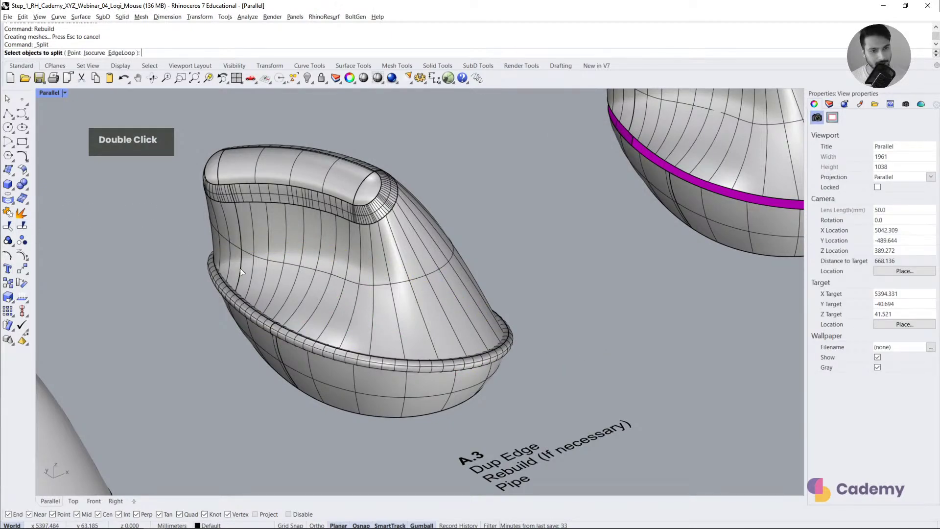
click(305, 351)
click(316, 357)
right_click(320, 348)
click(321, 347)
right_click(321, 348)
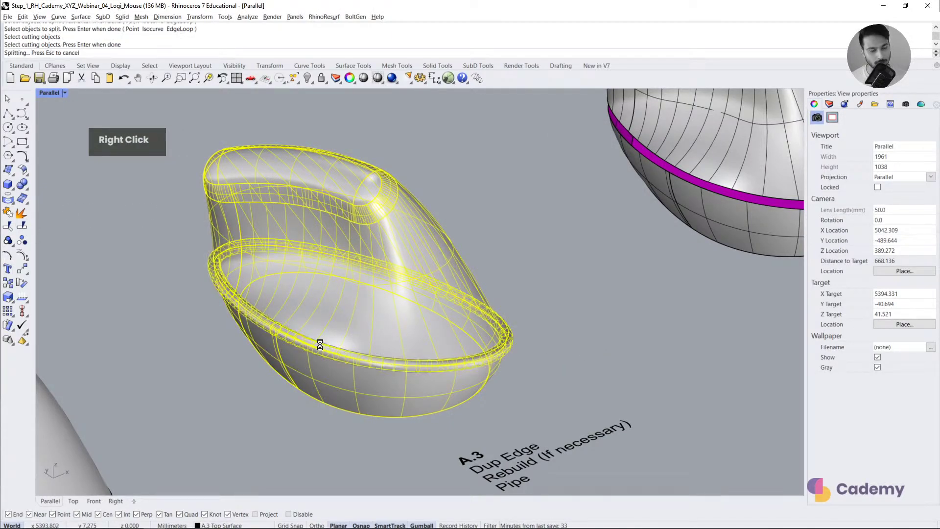
Step: Delete the pipe, the border curve and the two narrow strips cut off the top and base, leaving an open gap
click(321, 348)
key(Delete)
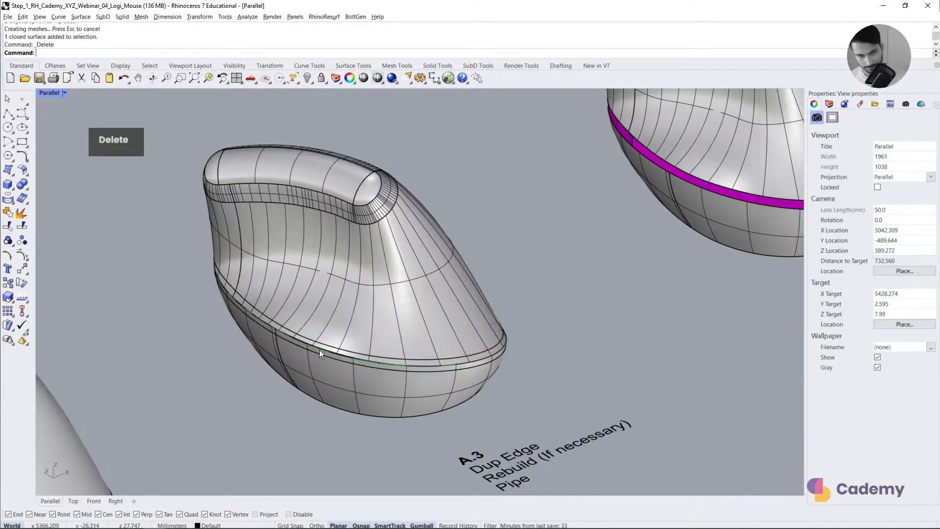
scroll(320, 350, up, 3)
click(323, 346)
key(Delete)
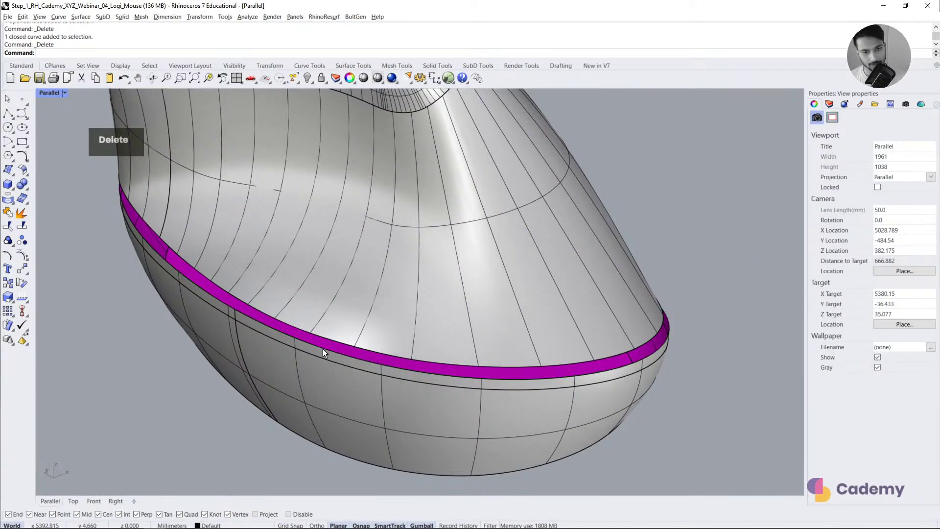
scroll(321, 348, down, 4)
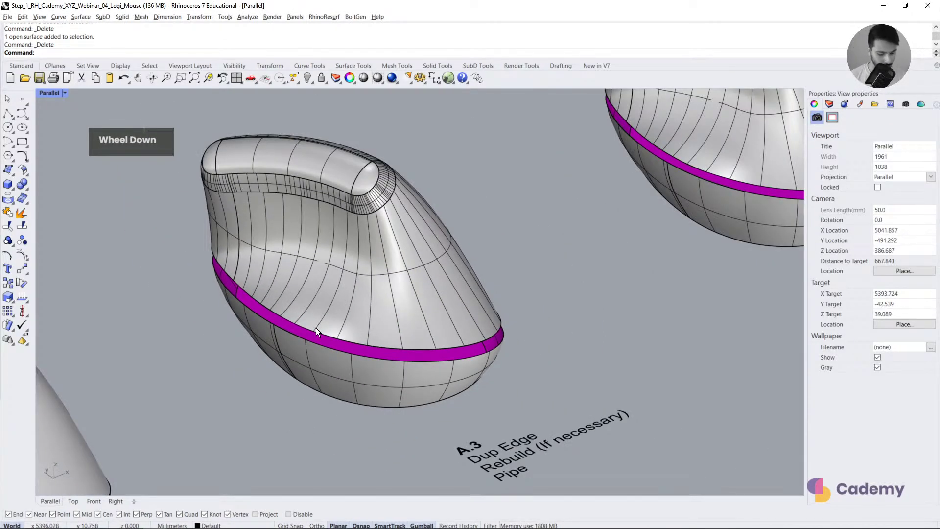
Step: Start a BlendSrf between the chained top and base edges, keeping the default seam and setting Tangency continuity on both
text(blend)
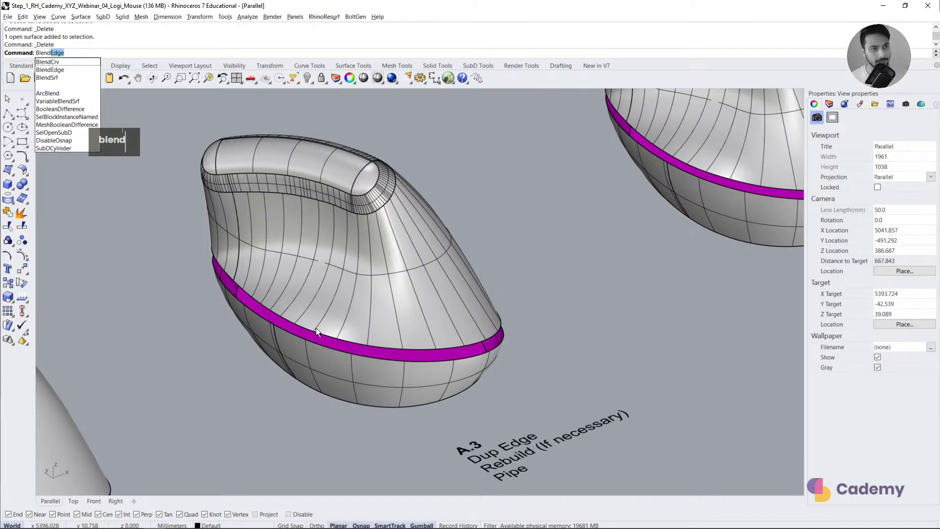
text(s)
click(78, 77)
click(71, 53)
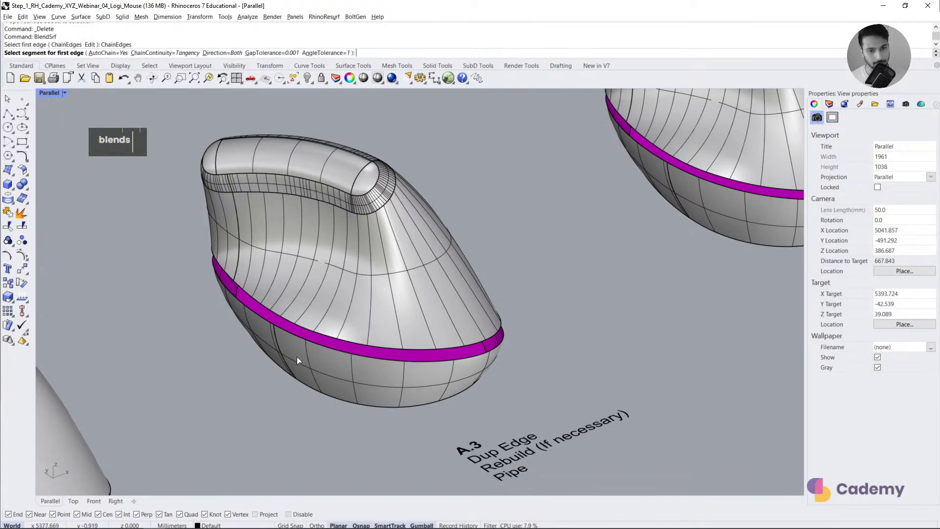
click(286, 320)
click(290, 333)
right_click(308, 362)
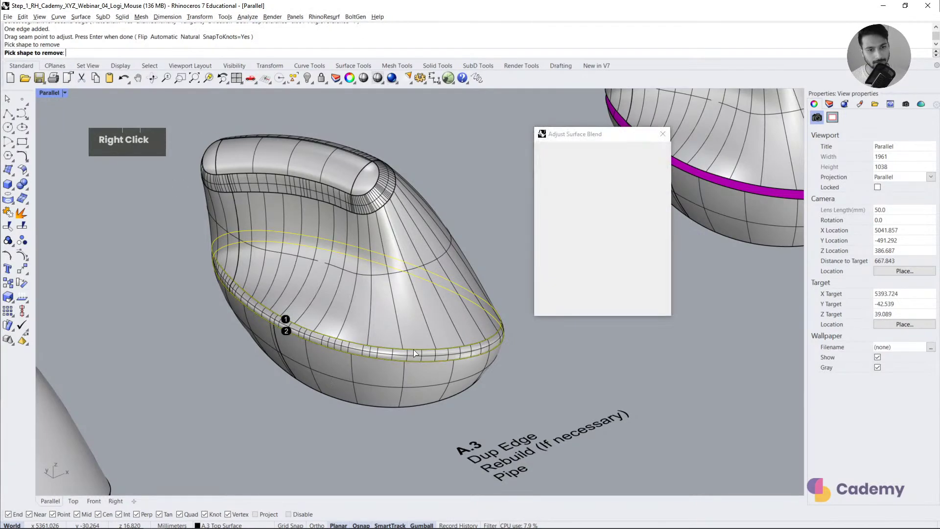
click(579, 207)
click(591, 207)
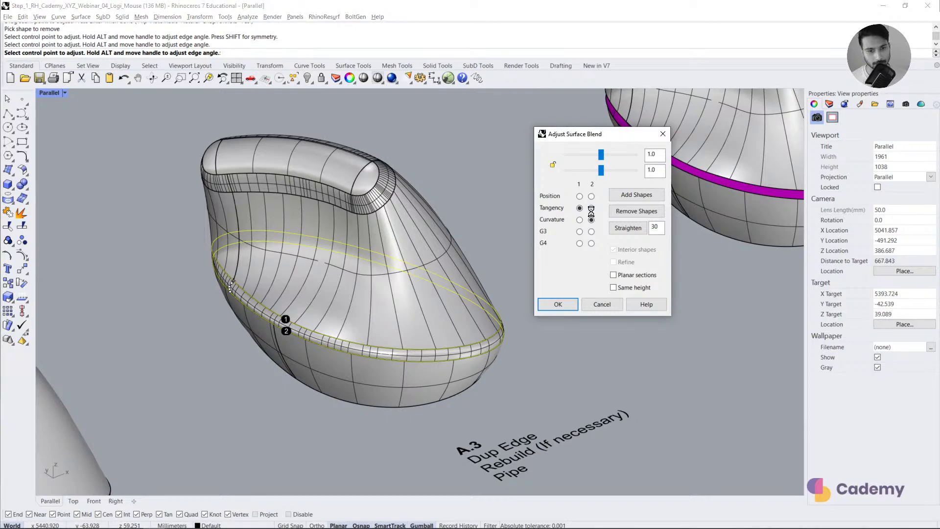
Step: Add one cross-section shape between the two edges along the blend's front stretch and create the blend surface
right_drag(504, 370, 424, 348)
shift+right_drag(499, 365, 359, 390)
right_drag(451, 392, 364, 397)
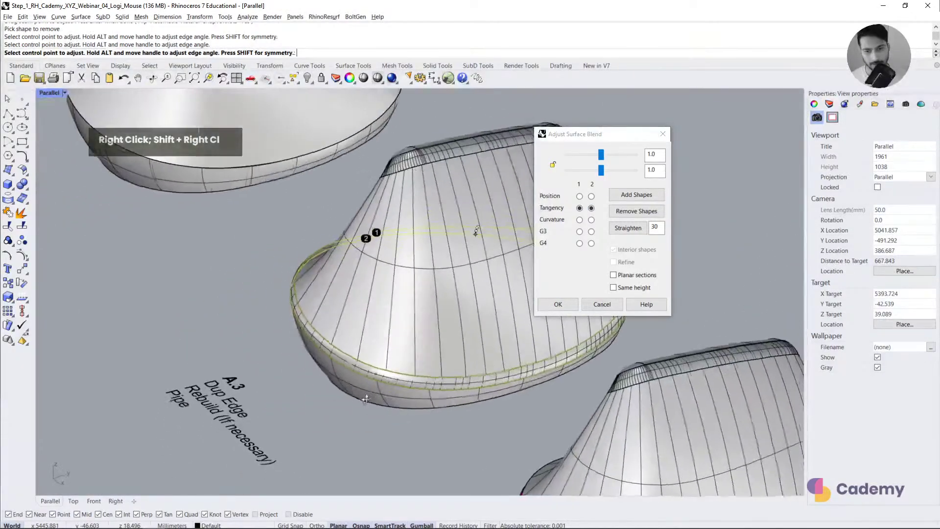
shift+right_drag(511, 377, 413, 398)
right_drag(509, 394, 445, 397)
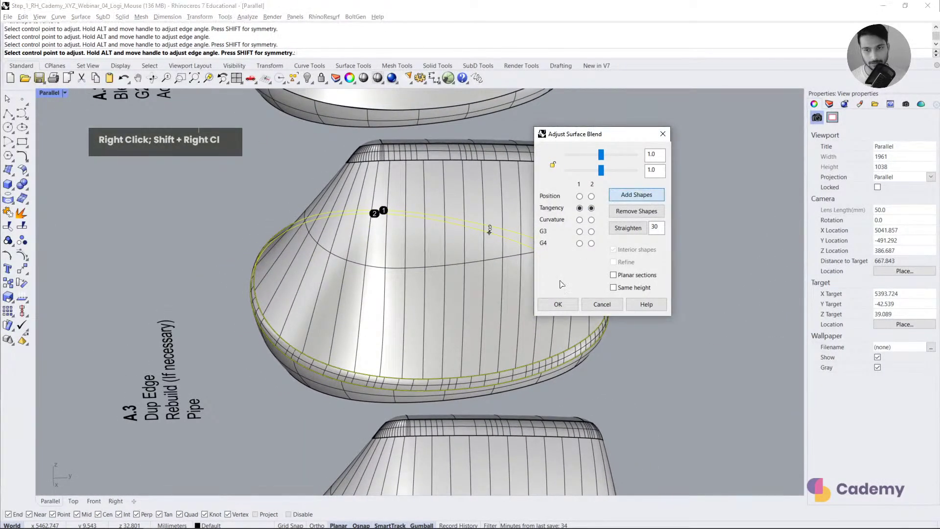
click(636, 195)
click(481, 389)
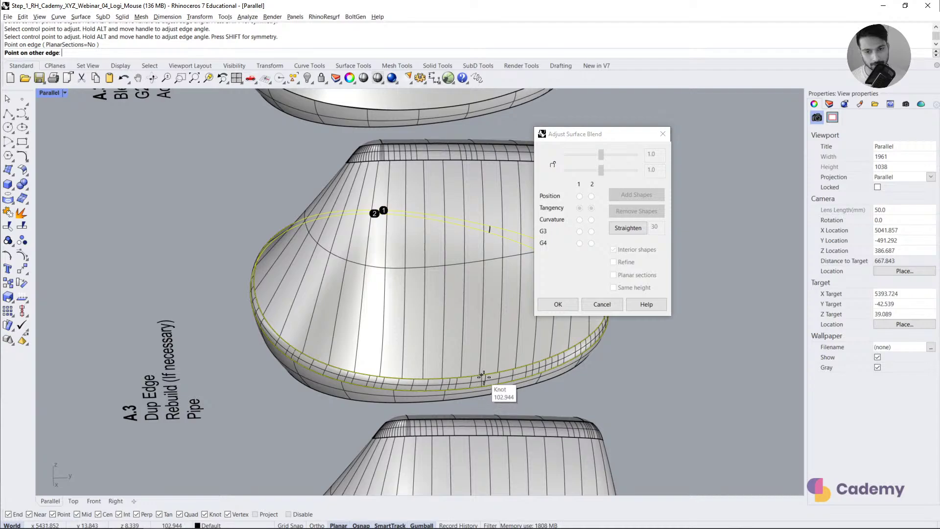
click(484, 376)
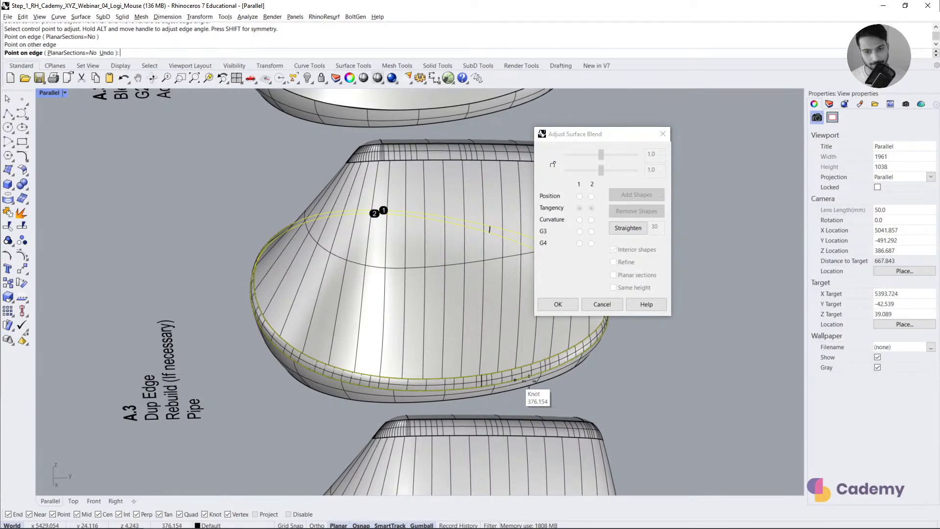
click(558, 305)
right_drag(313, 337, 413, 281)
scroll(391, 324, down, 3)
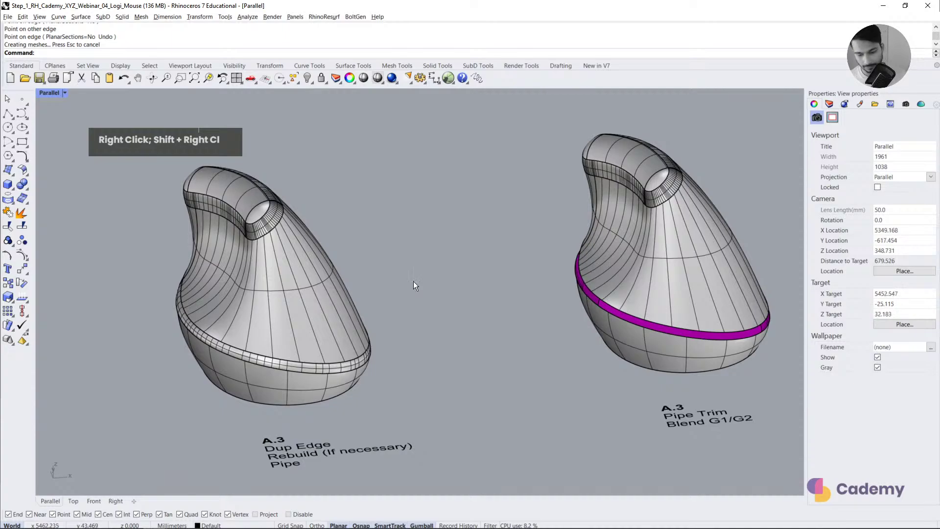
scroll(411, 288, down, 2)
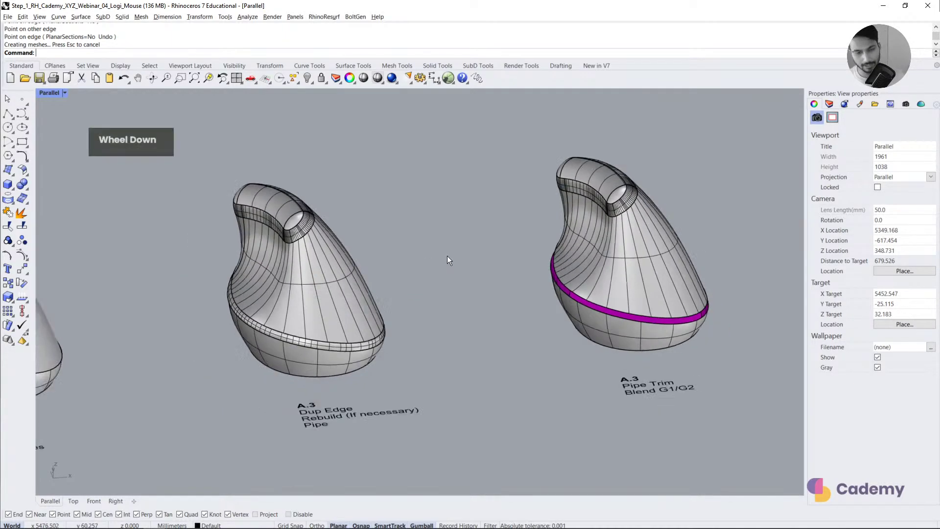
shift+right_drag(447, 256, 656, 264)
scroll(238, 338, up, 2)
click(238, 336)
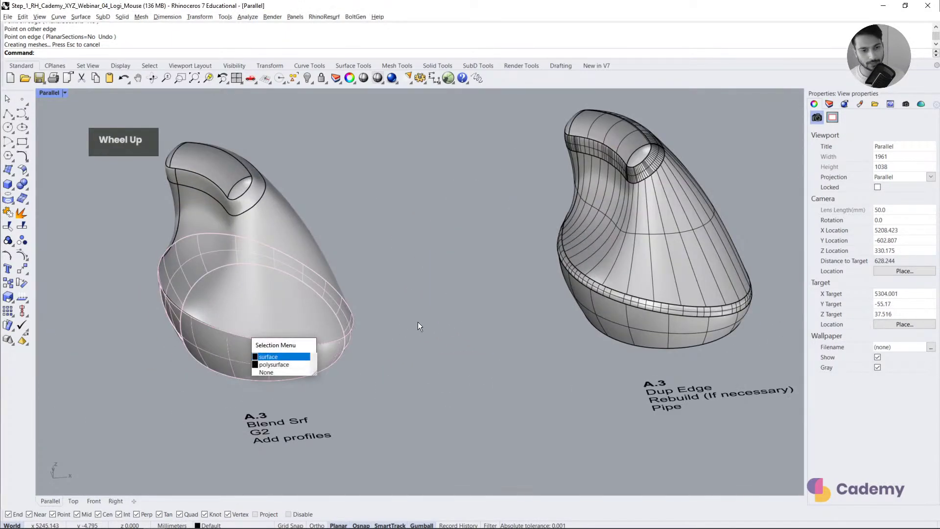
key(Escape)
click(211, 327)
key(Escape)
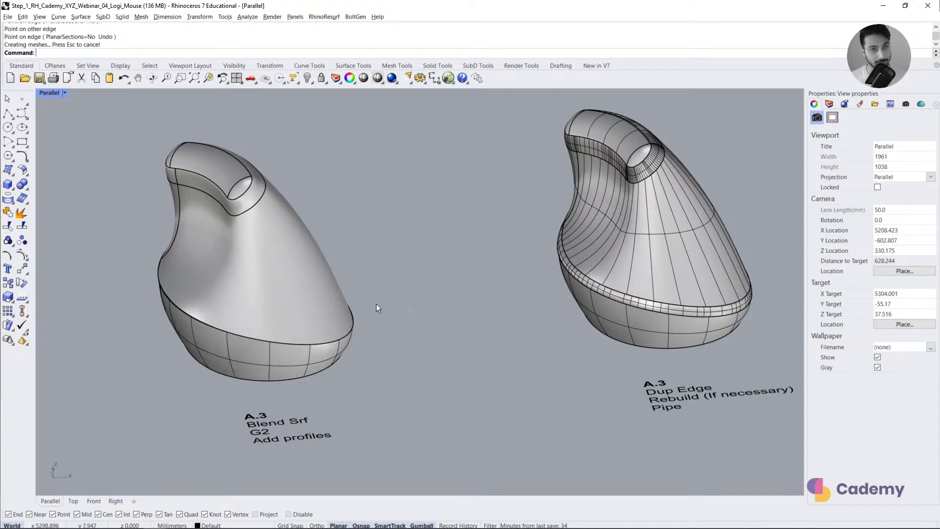
Step: Duplicate the border edge between top and base on the mouse labelled "Pipe R = 3"
shift+right_drag(376, 304, 485, 304)
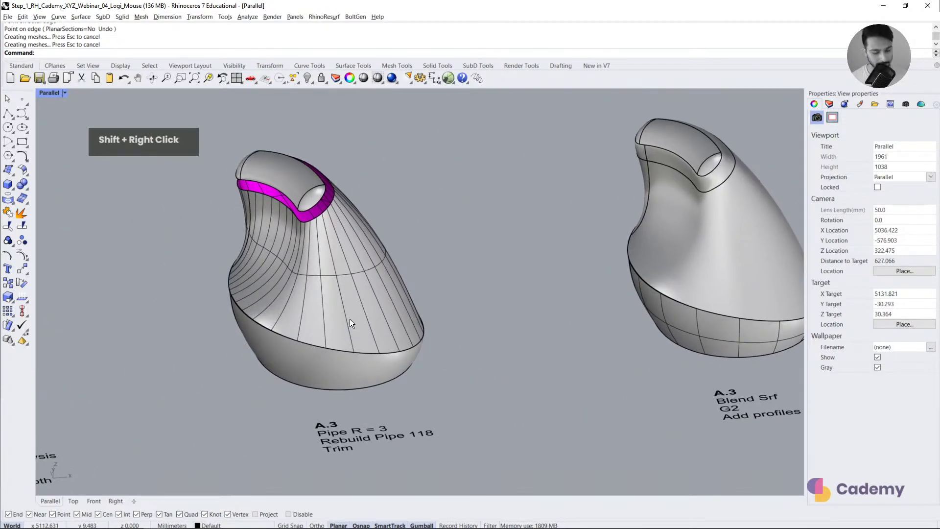
text(dupe)
key(Return)
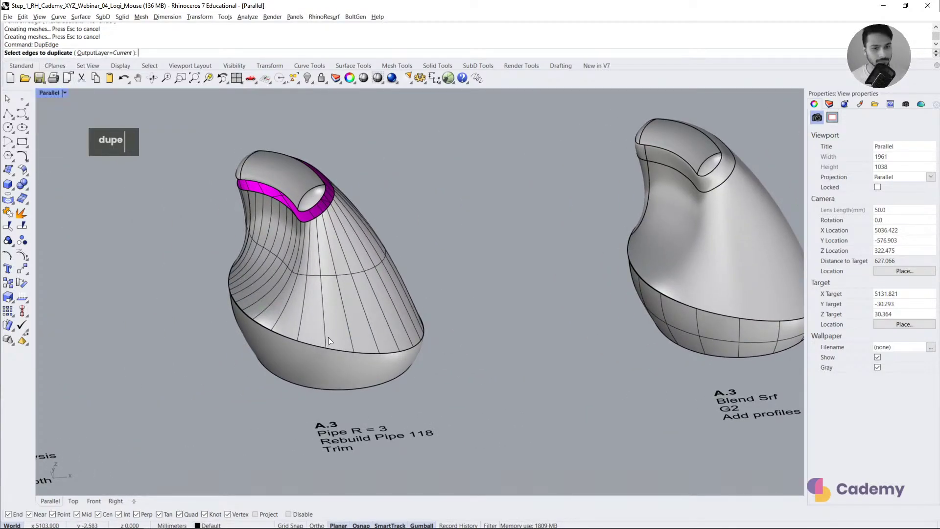
click(319, 346)
key(Return)
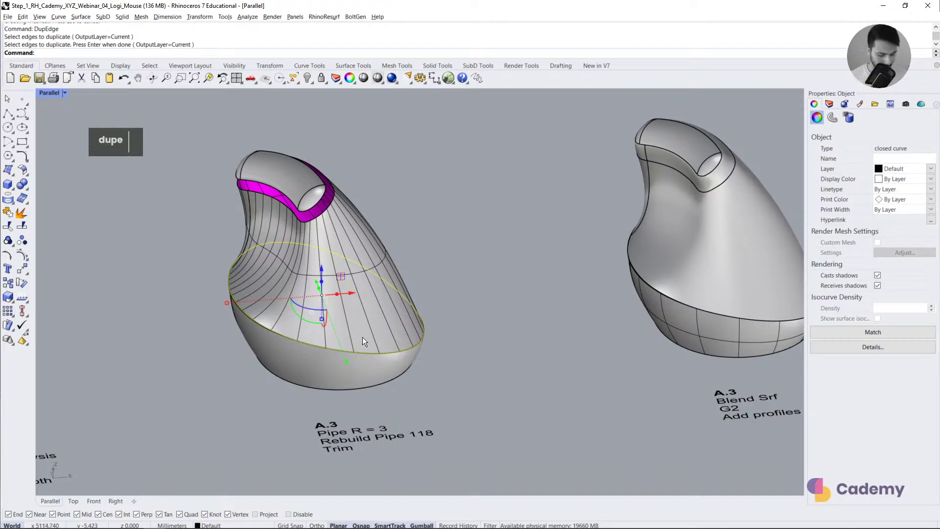
text(pri)
key(Return)
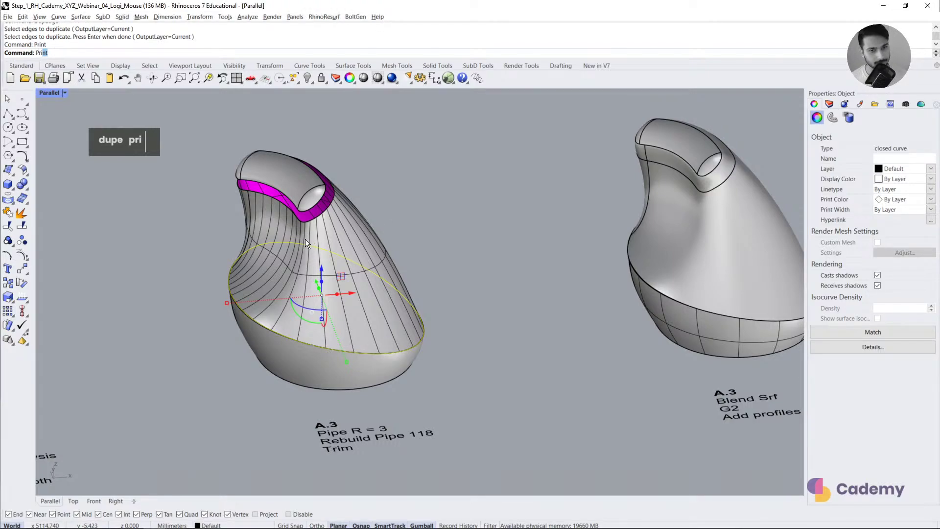
key(Escape)
key(Escape)
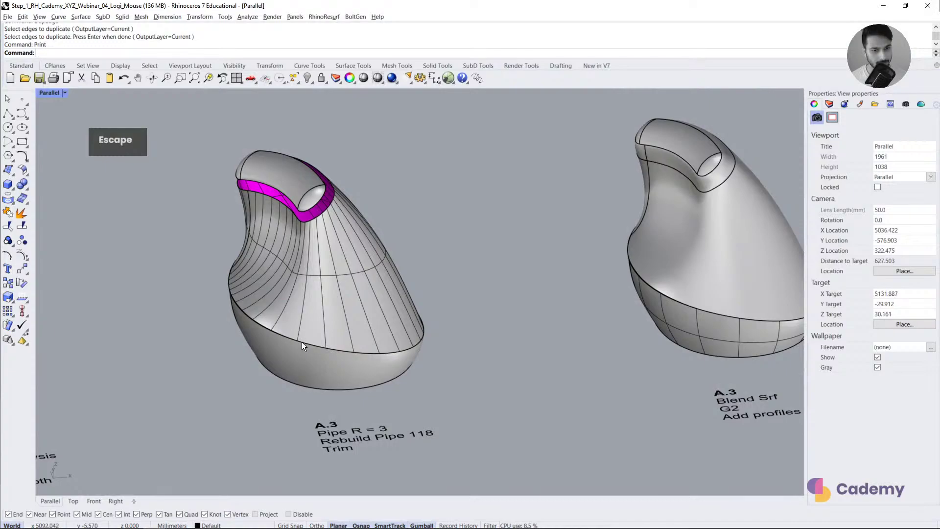
Step: Create a closed pipe with a 2 mm radius along the duplicated border curve
click(316, 349)
text(pip)
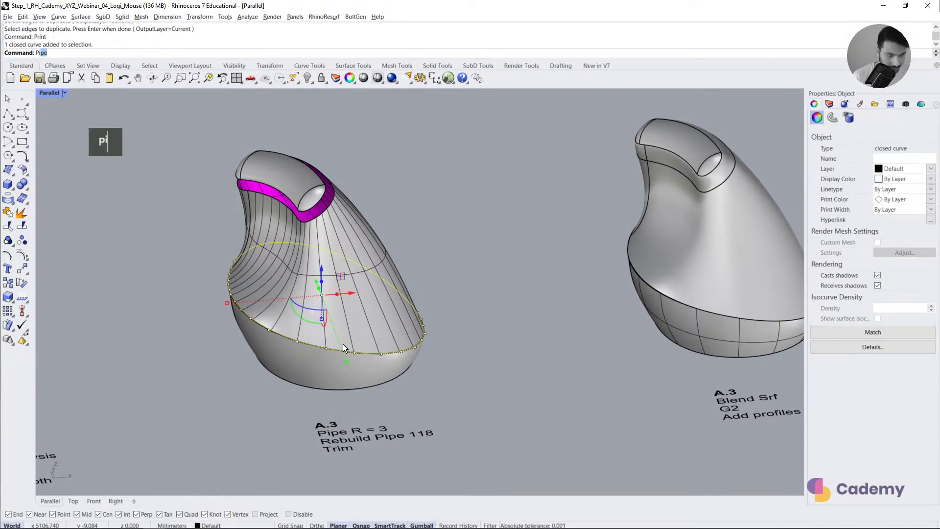
key(Return)
key(Return)
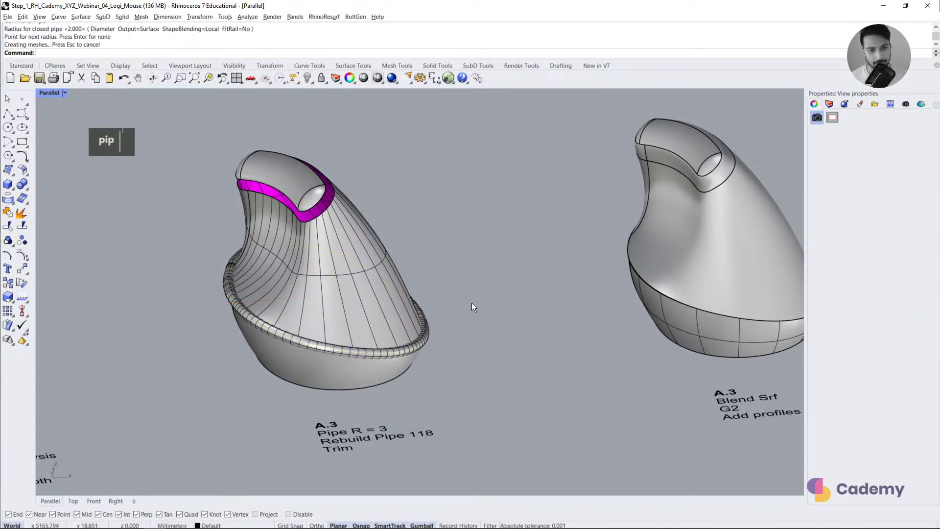
Step: Move the pipe aside between the two mouse models and display its control points to examine their distribution
drag(392, 350, 578, 351)
click(443, 274)
right_drag(443, 274, 443, 325)
click(422, 228)
click(22, 255)
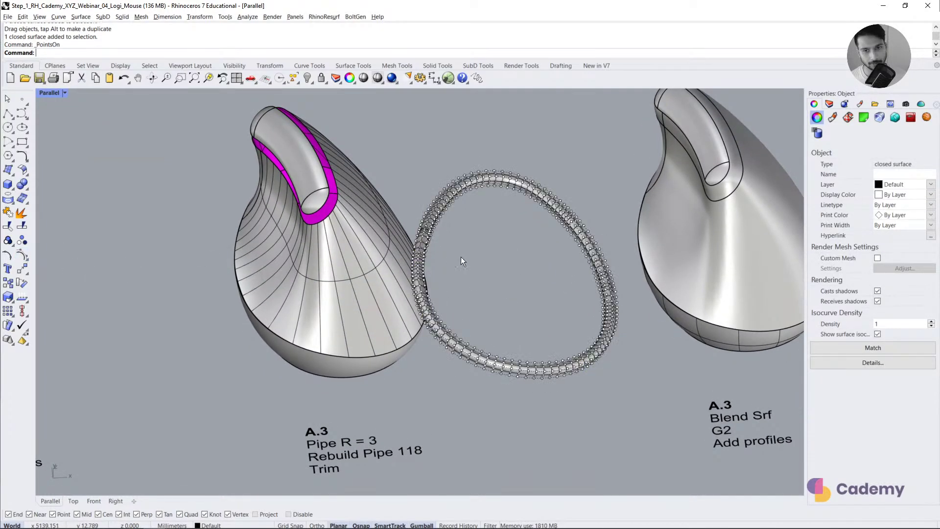
scroll(425, 231, up, 5)
scroll(433, 227, down, 5)
key(Escape)
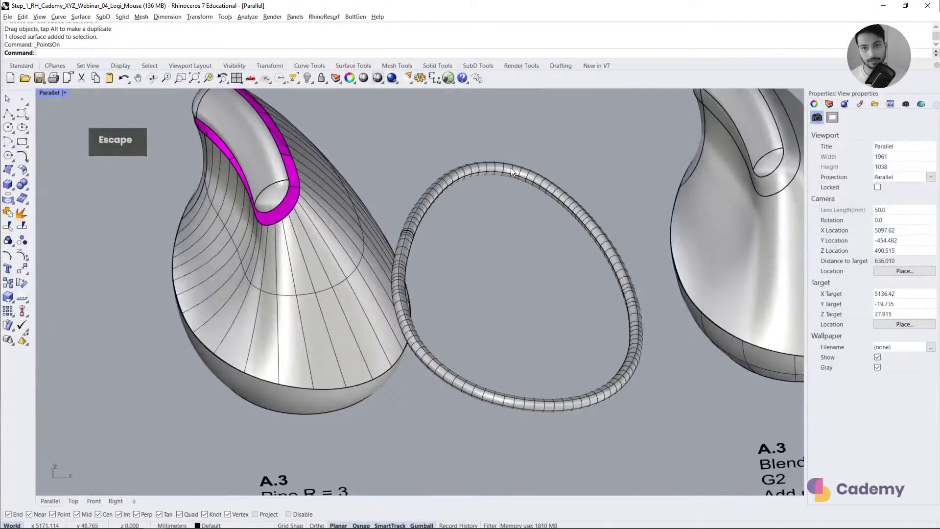
Step: Rebuild the moved pipe with 80 U and 6 V points, degree 5 in both directions, deleting the input, and check its control points
click(510, 167)
text(rebu)
key(Return)
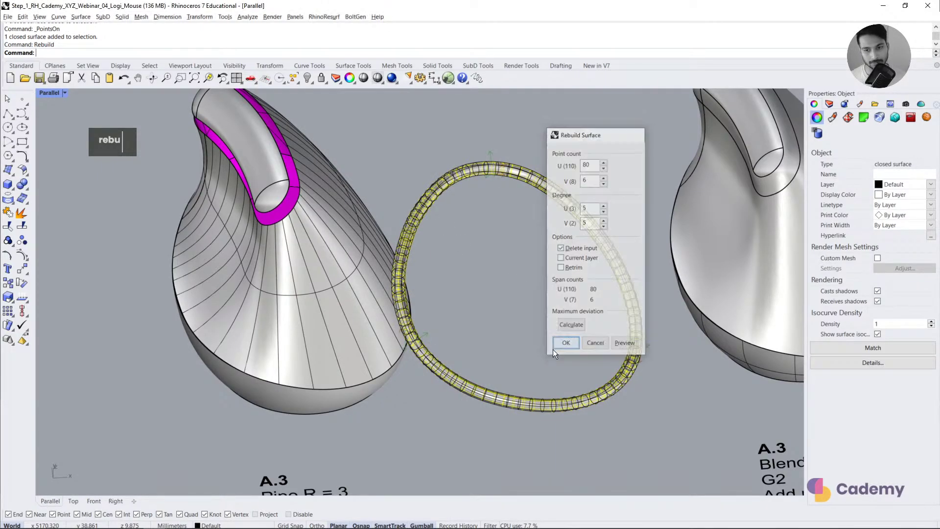
click(565, 344)
click(428, 225)
click(20, 213)
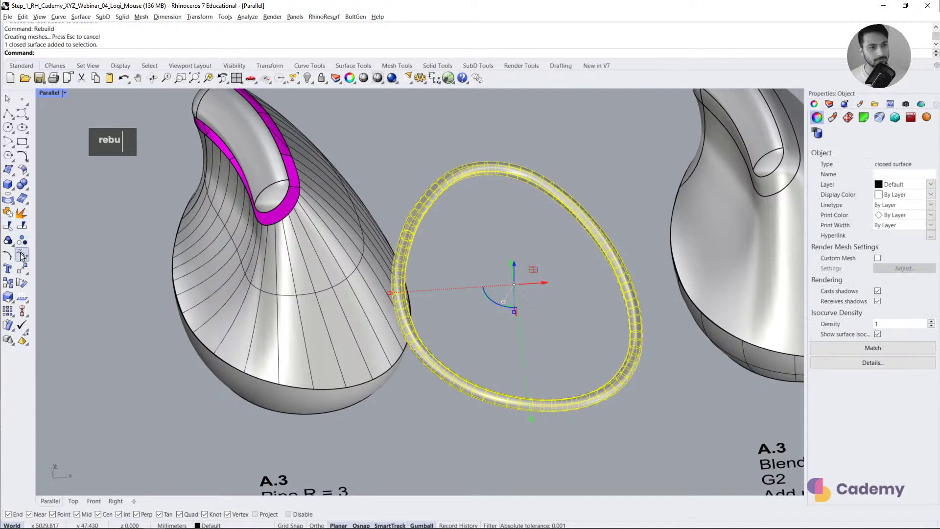
key(Escape)
key(Escape)
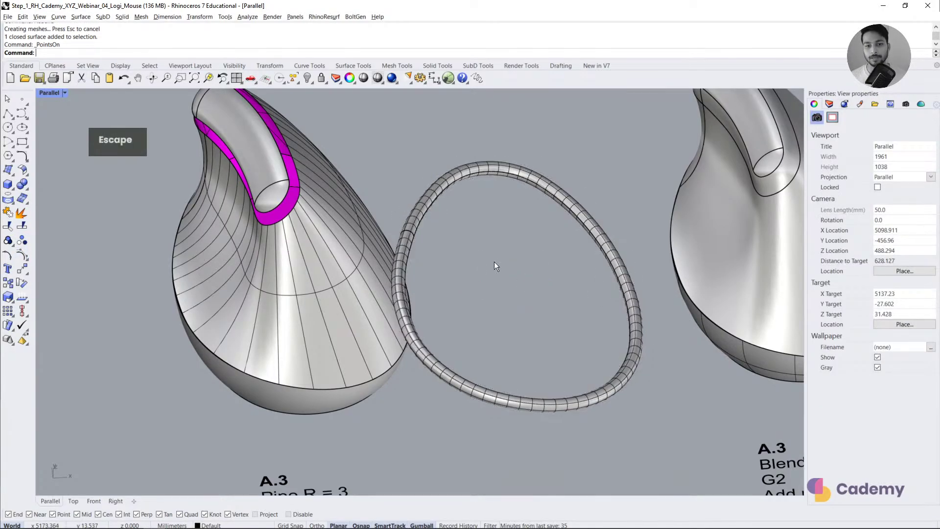
Step: Hide the surface isocurves of the mouse labelled "Final Shape" and inspect its clean form
scroll(495, 262, down, 5)
shift+right_drag(415, 271, 547, 288)
scroll(578, 303, up, 8)
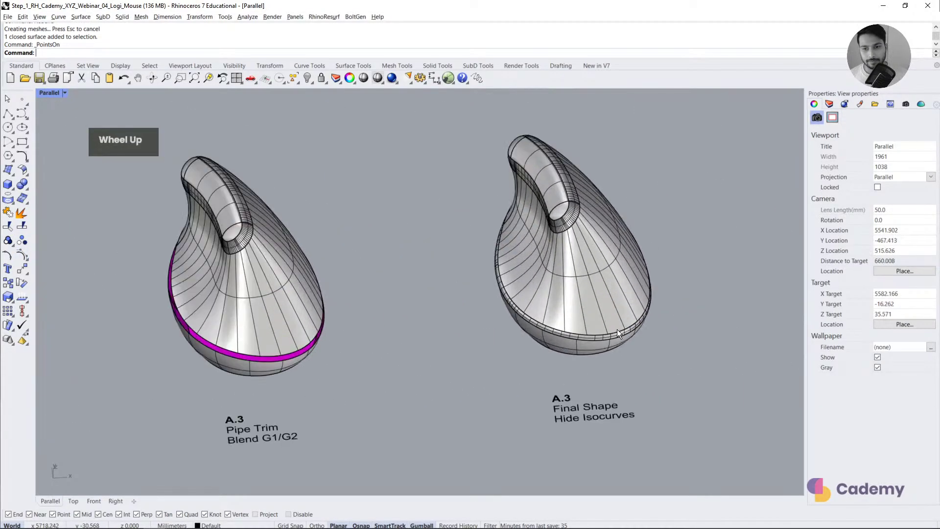
right_drag(617, 329, 573, 323)
click(573, 323)
right_drag(668, 337, 459, 239)
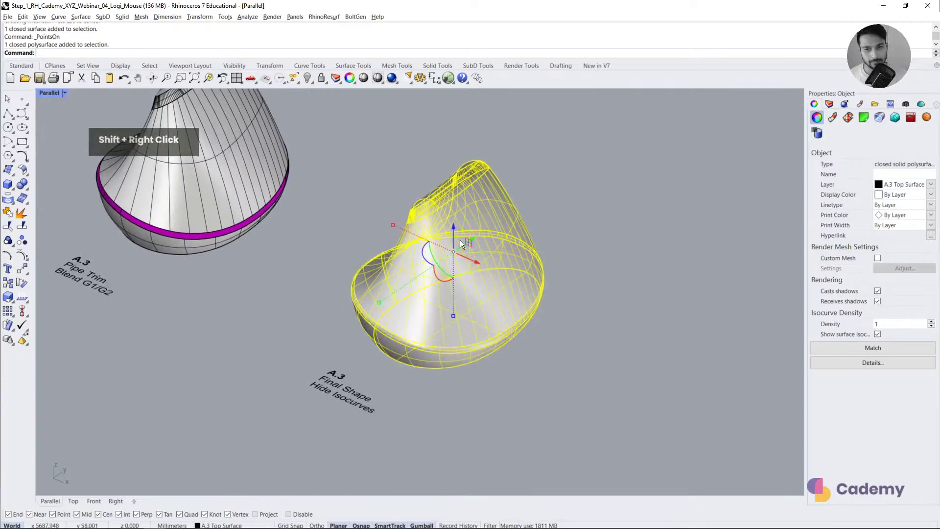
click(878, 334)
scroll(490, 307, down, 3)
key(Escape)
mouse_move(491, 306)
right_down()
mouse_move(509, 301)
mouse_move(482, 304)
right_up()
click(426, 331)
right_drag(426, 331, 399, 286)
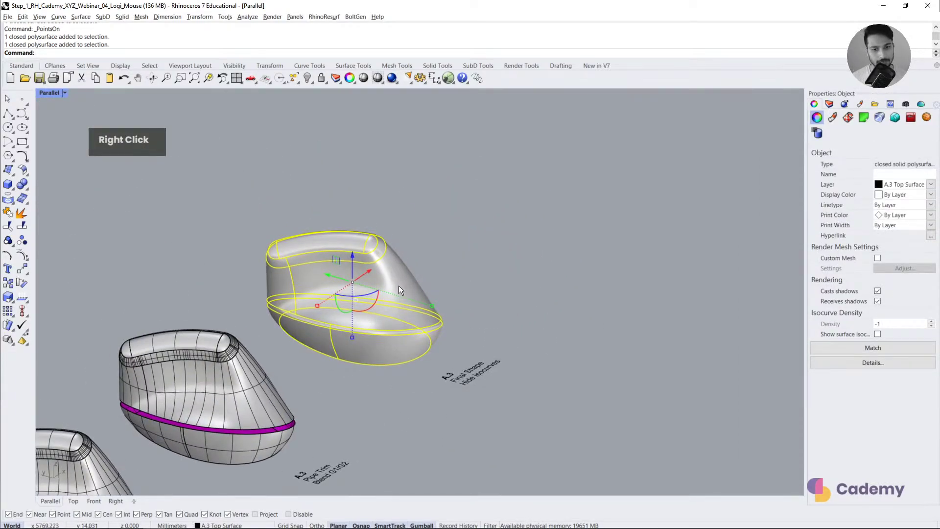
Step: Hide the A.3 Top Surface layer and show the A.4 Shell layer
scroll(416, 294, down, 5)
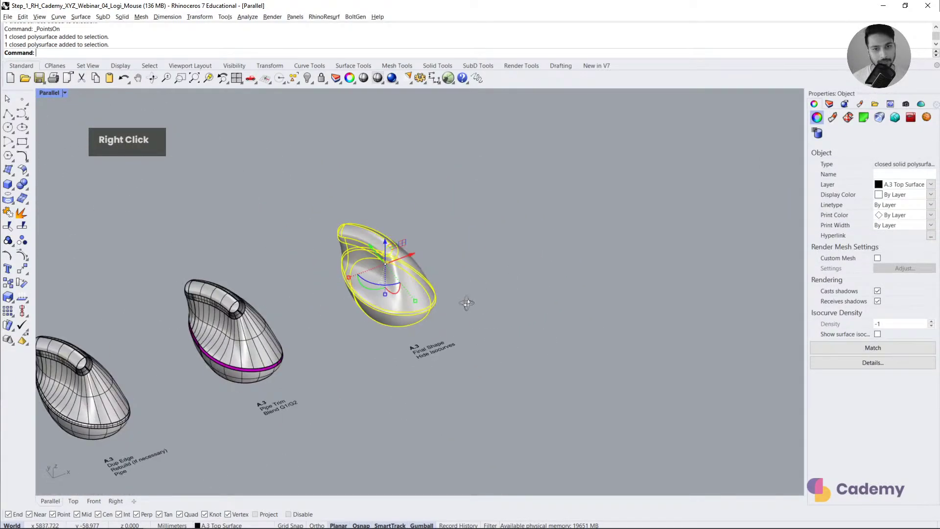
click(829, 105)
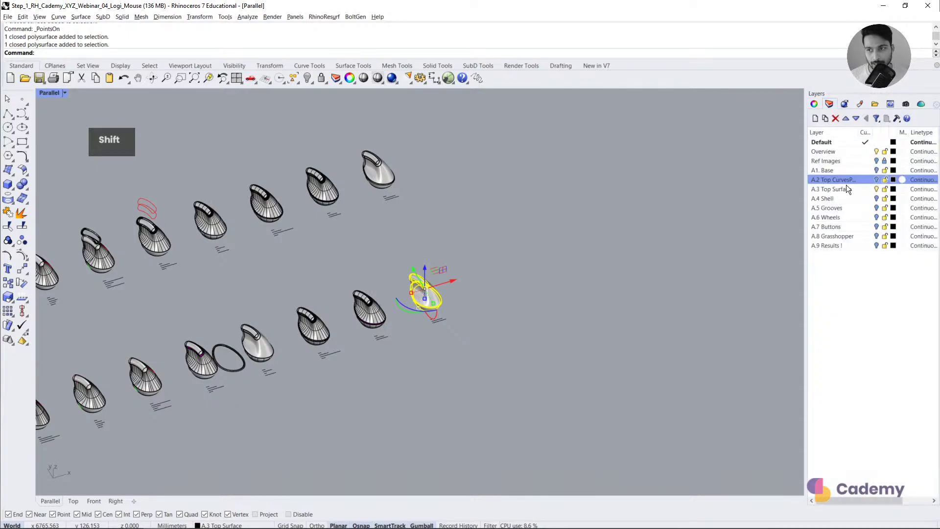
click(877, 189)
shift+right_click(877, 198)
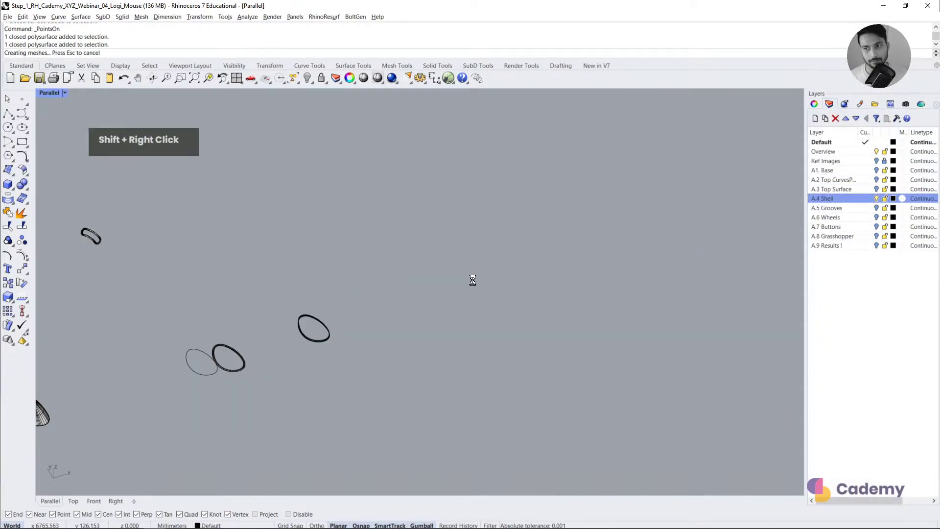
scroll(478, 275, down, 1)
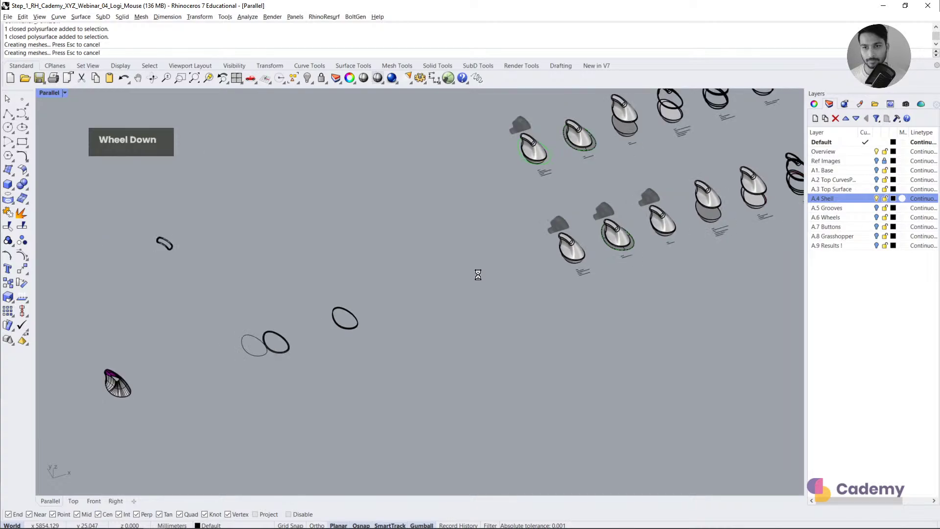
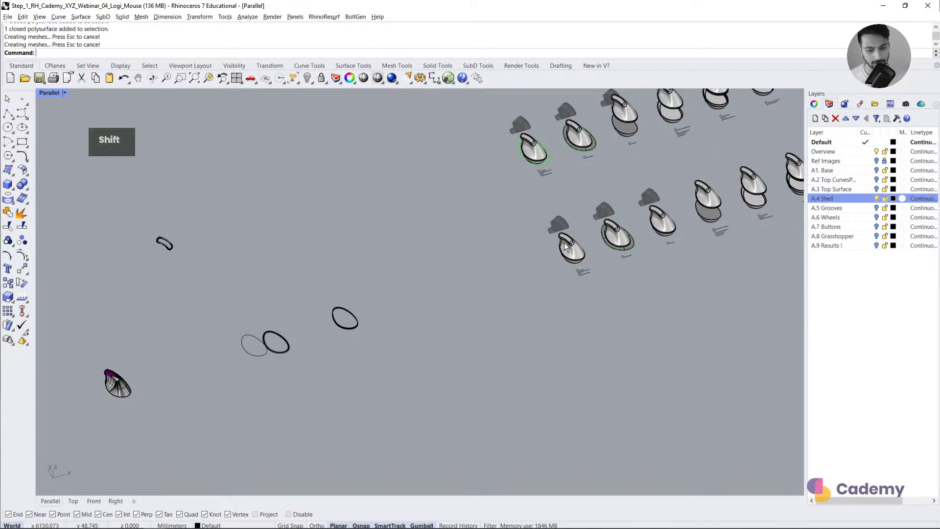
Step: Look over the rows of A.4 shell-stage mouse models, ending at the first model of the nearer row
shift+right_drag(563, 248, 481, 311)
scroll(481, 311, up, 1)
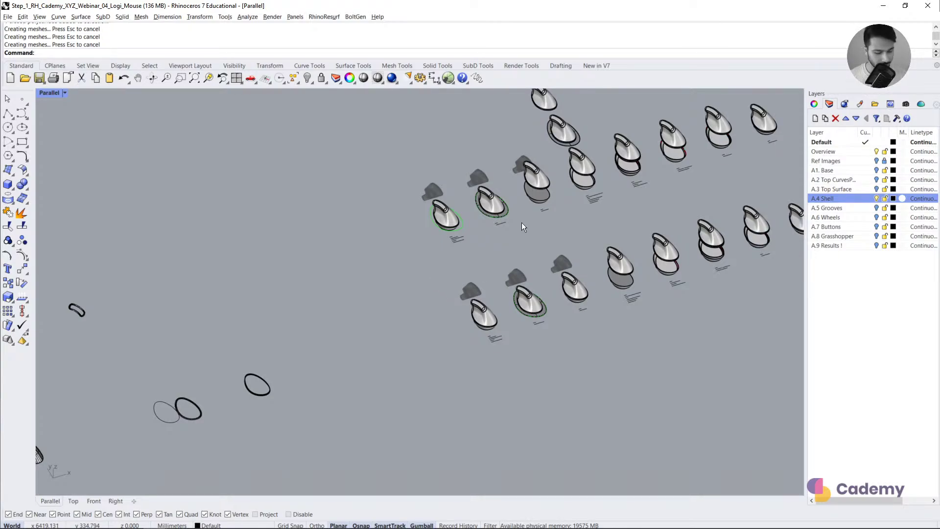
shift+right_drag(521, 222, 474, 267)
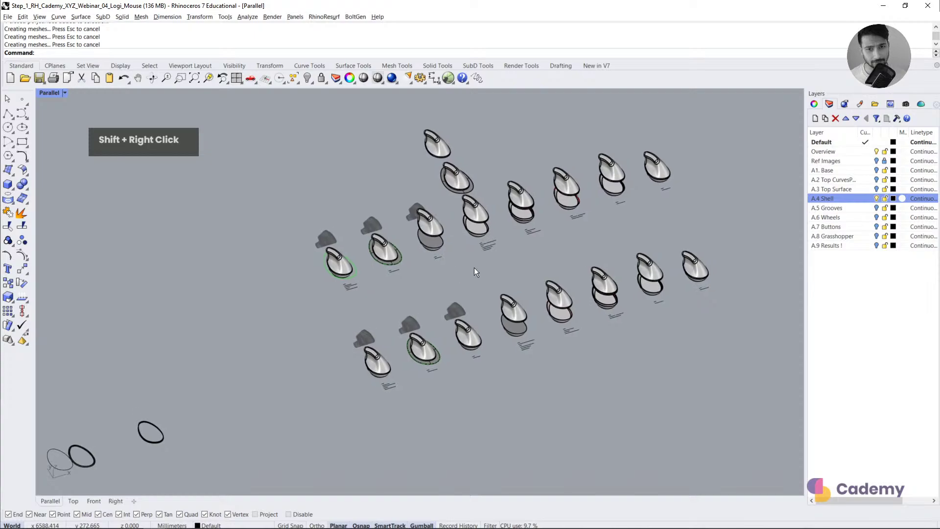
scroll(474, 267, down, 5)
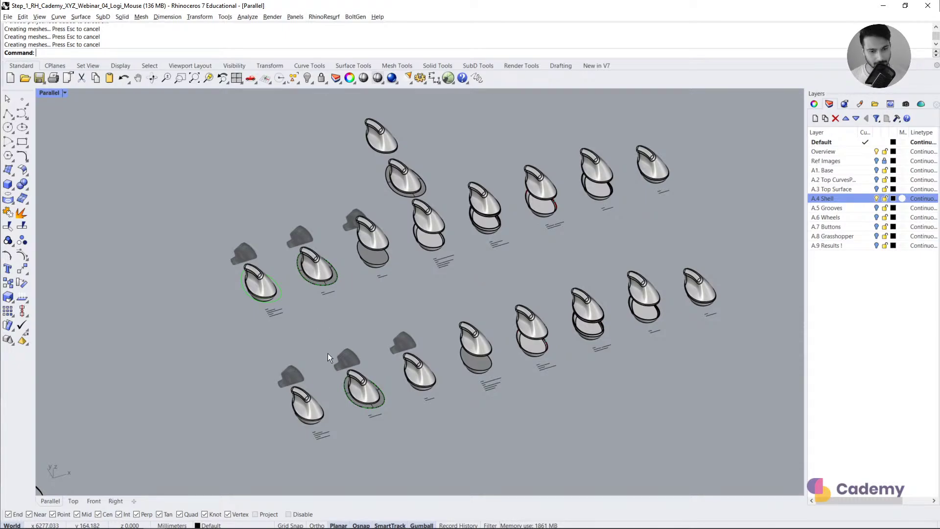
scroll(313, 401, up, 3)
right_click(309, 376)
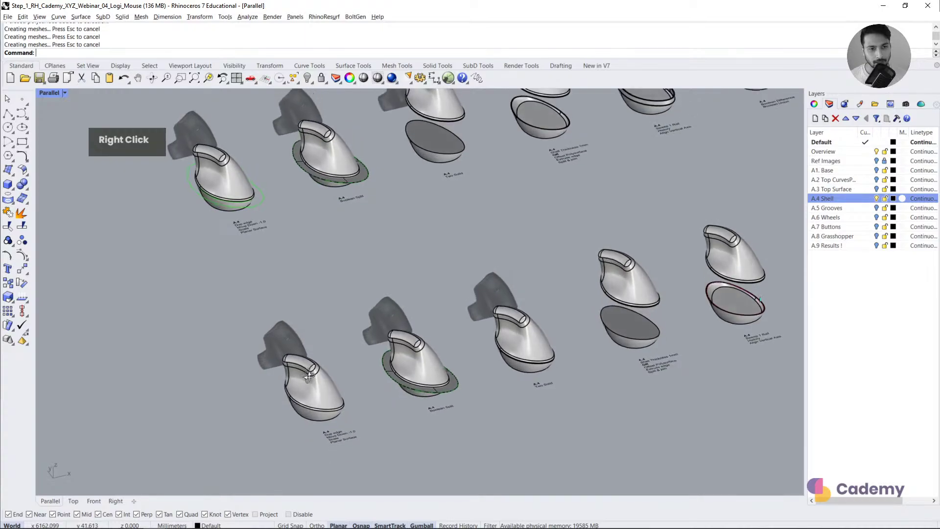
right_drag(309, 377, 377, 340)
scroll(377, 339, up, 3)
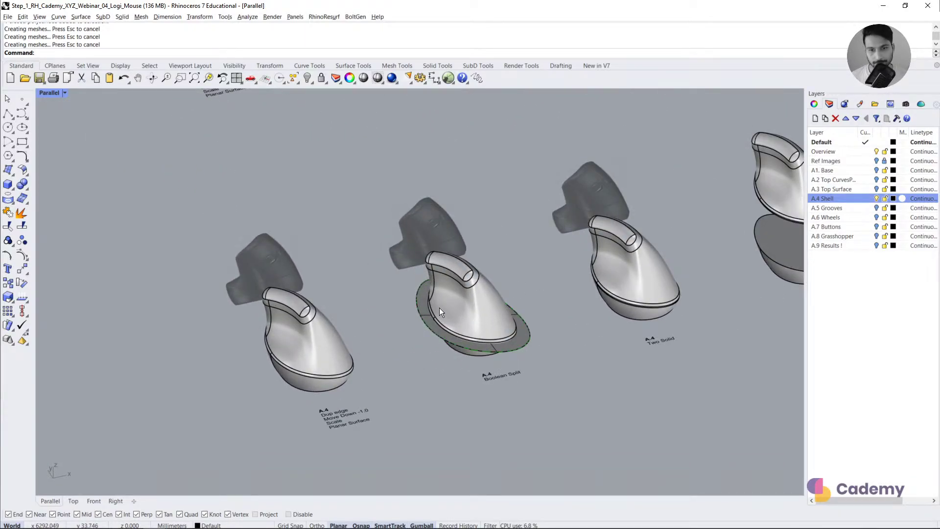
Step: Duplicate the lower edge of the rim band on the first A.4 mouse as a closed curve
scroll(309, 371, up, 3)
shift+right_drag(309, 371, 318, 342)
scroll(321, 334, up, 3)
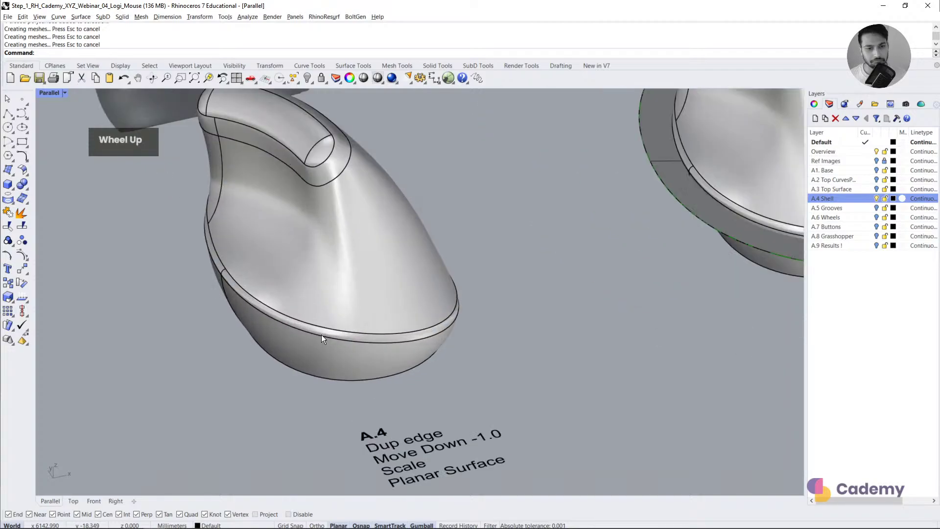
text(dupe)
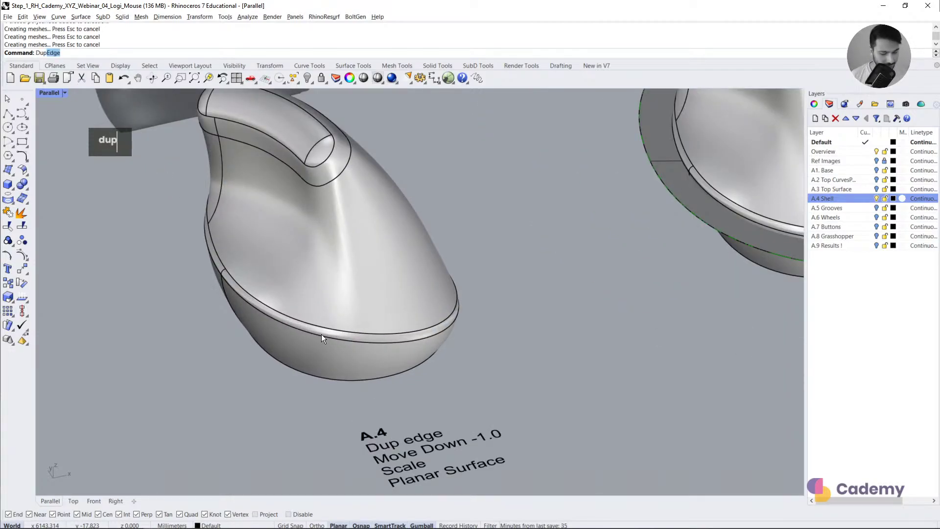
key(Return)
click(318, 333)
key(Return)
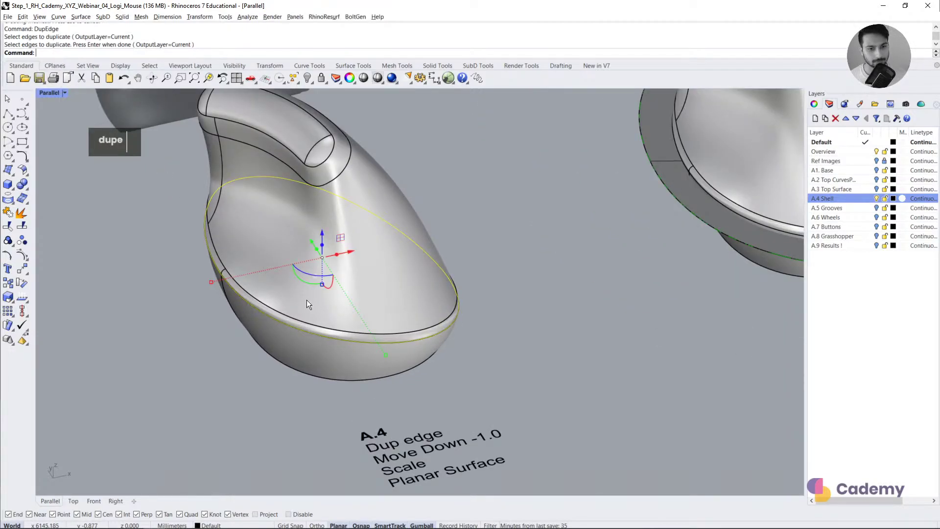
Step: Copy the duplicated edge curve in place, scale it up uniformly beyond the mouse body, and move it down 1 mm
key(ctrl+c)
key(ctrl+v)
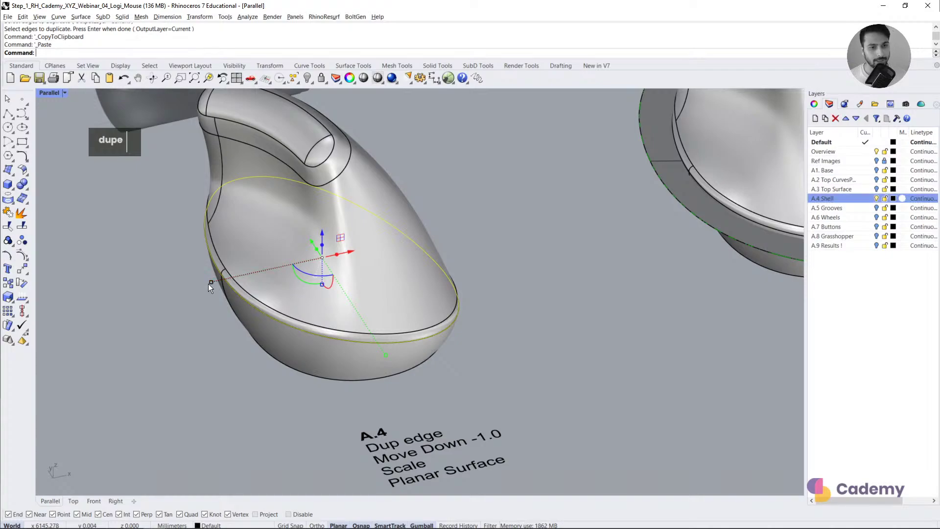
shift+drag(210, 283, 192, 285)
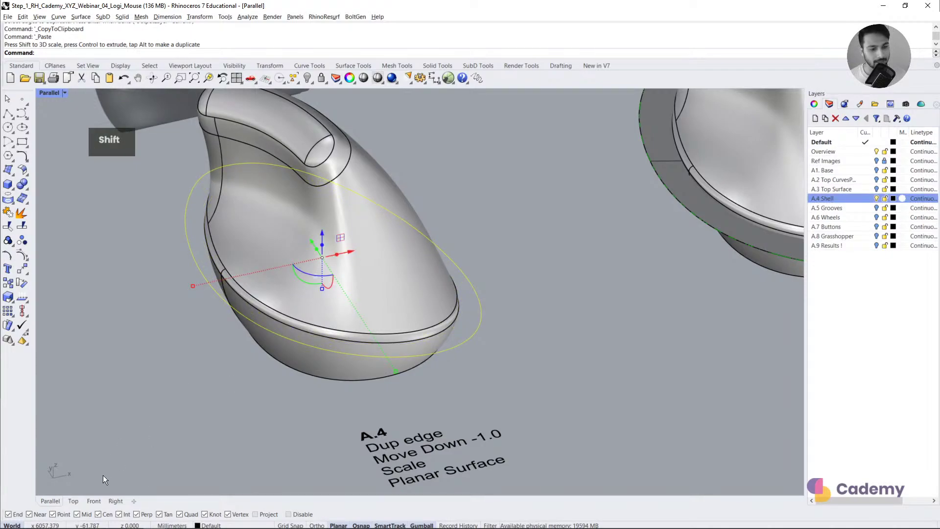
middle_click(293, 319)
scroll(341, 285, down, 2)
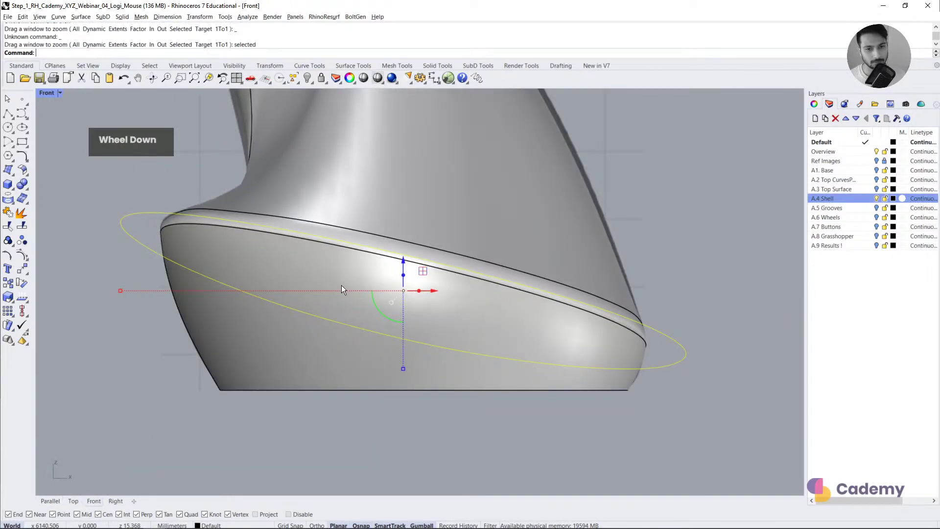
click(403, 261)
text(-1)
key(Return)
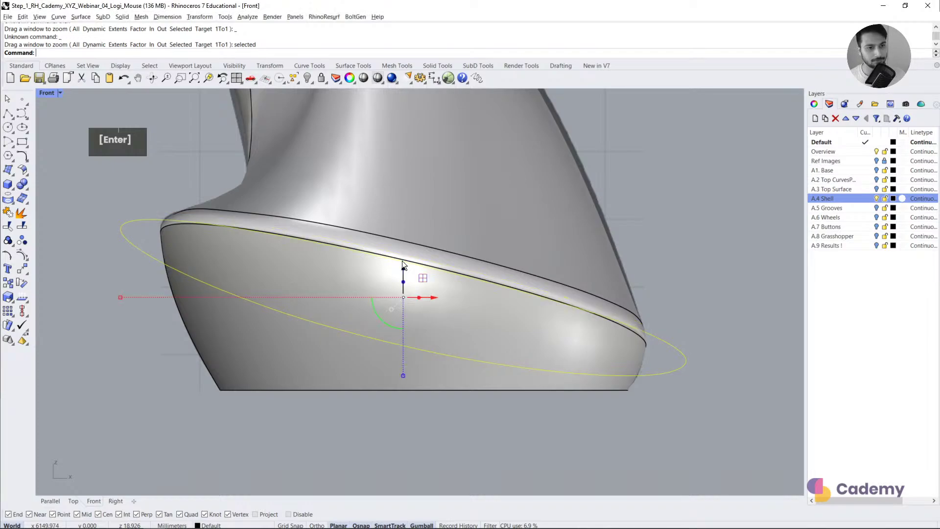
Step: Try to create a planar surface from the enlarged edge curve
click(50, 500)
right_drag(400, 396, 465, 346)
click(465, 346)
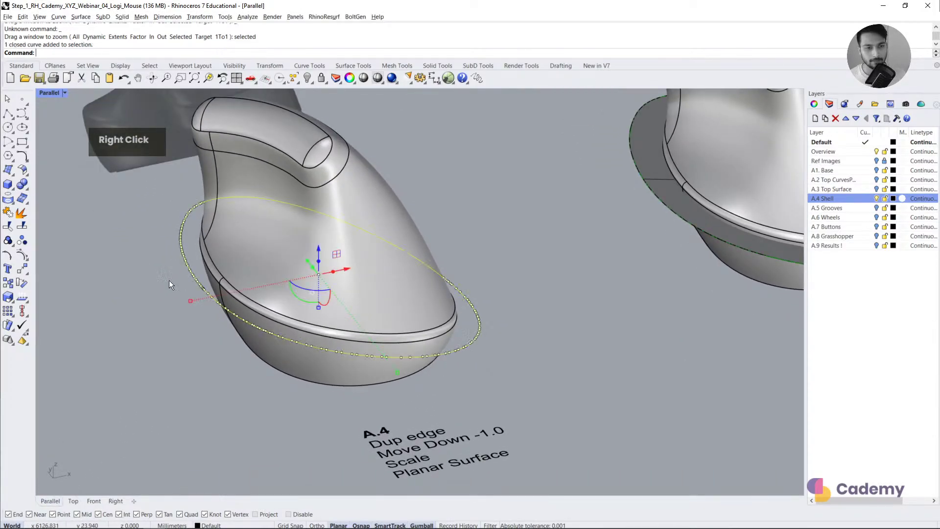
click(10, 170)
click(37, 175)
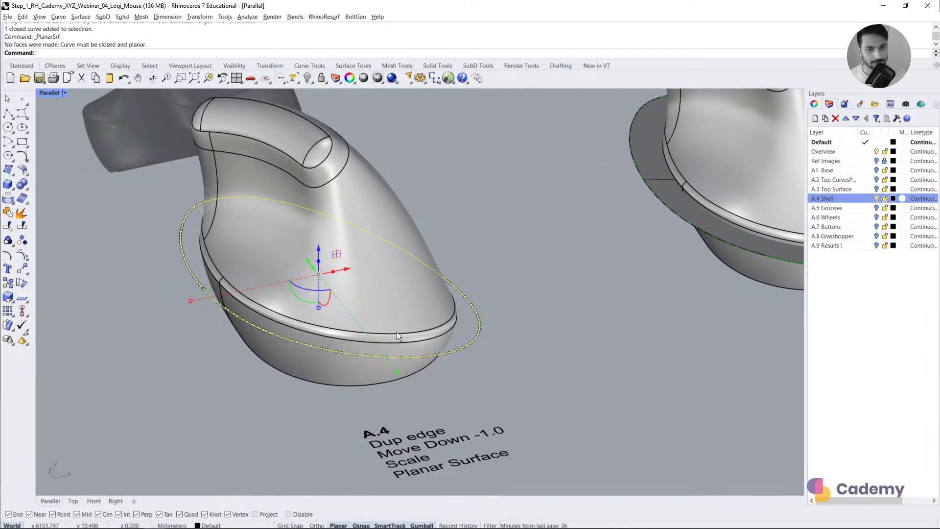
Step: Align all control points of the enlarged edge curve to their best-fit plane with the ToFitPlane option
click(489, 371)
click(428, 353)
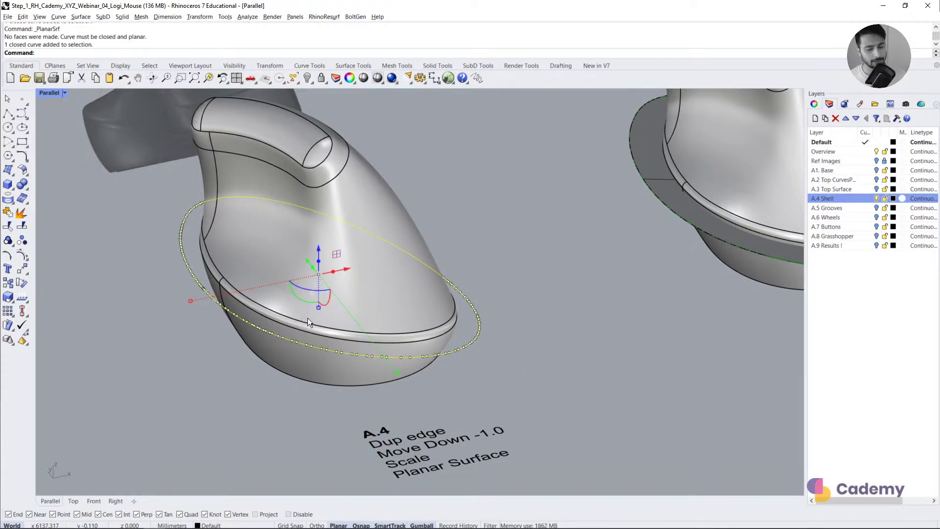
click(93, 501)
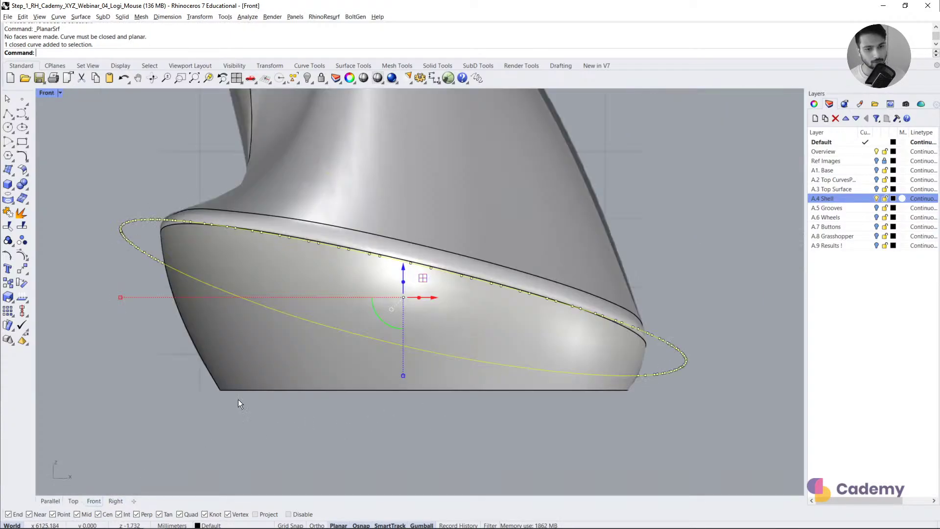
scroll(251, 360, down, 2)
shift+drag(125, 198, 668, 219)
text(ali)
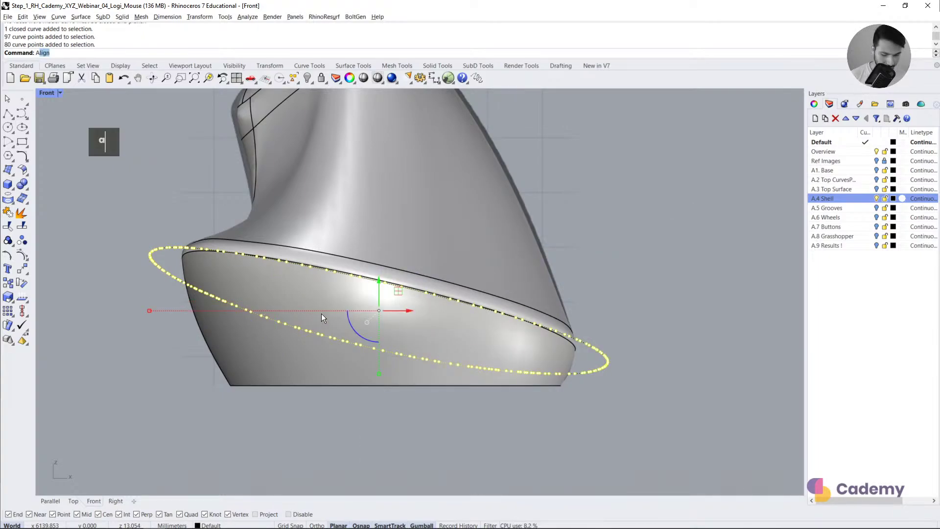
key(Return)
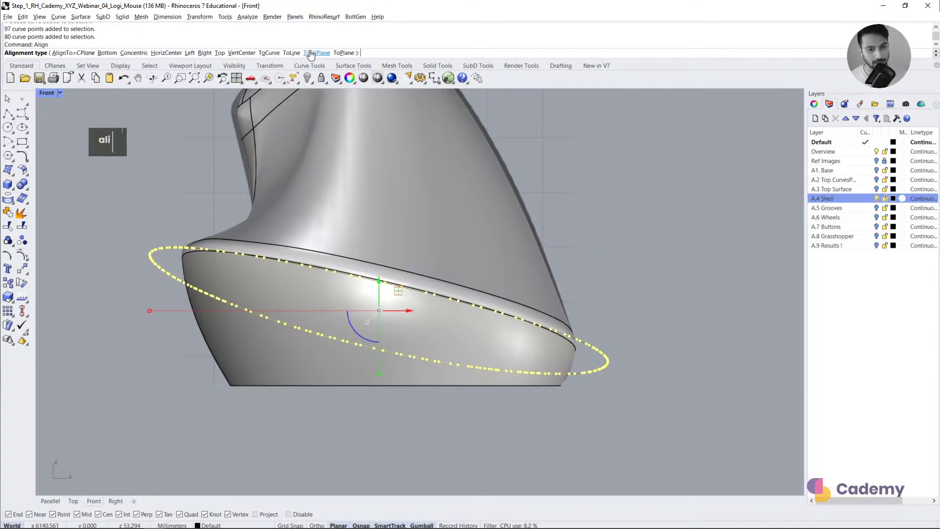
click(315, 53)
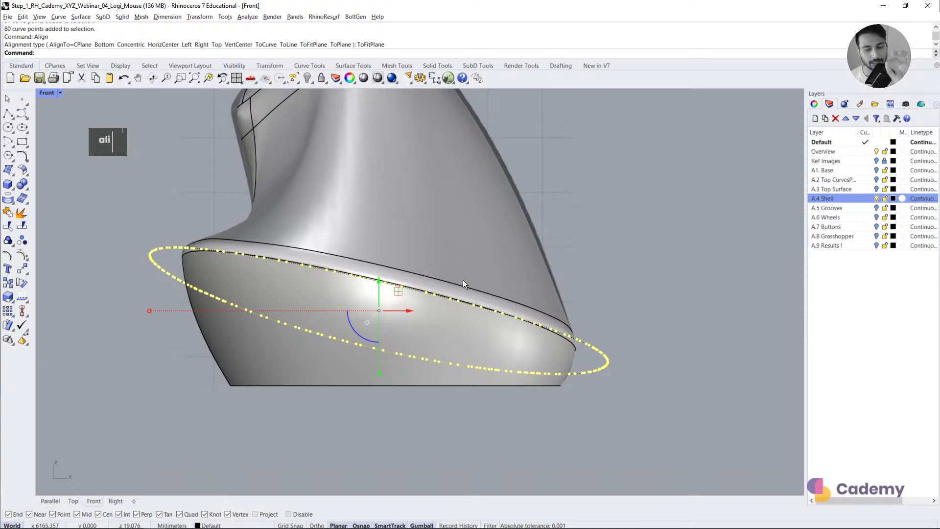
key(Escape)
Step: Create a planar surface from the flattened edge curve, cutting across the mouse body
click(594, 350)
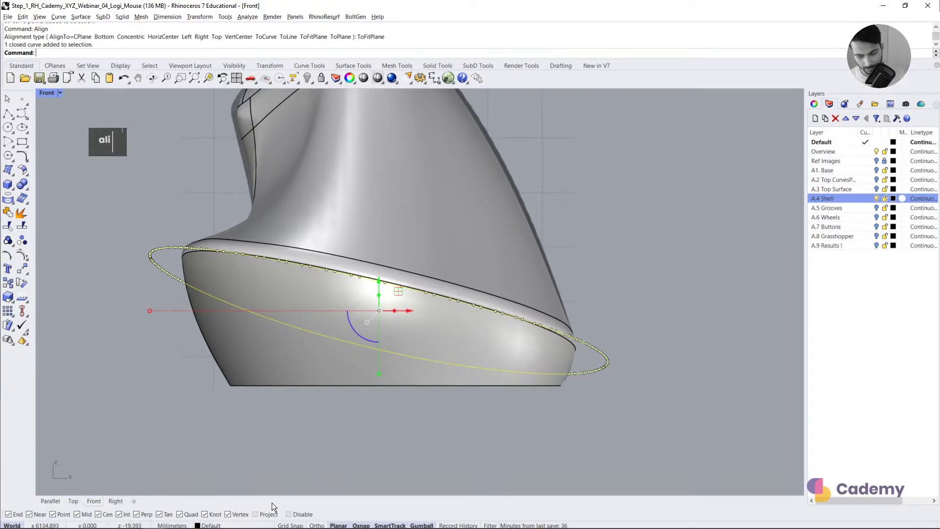
click(50, 501)
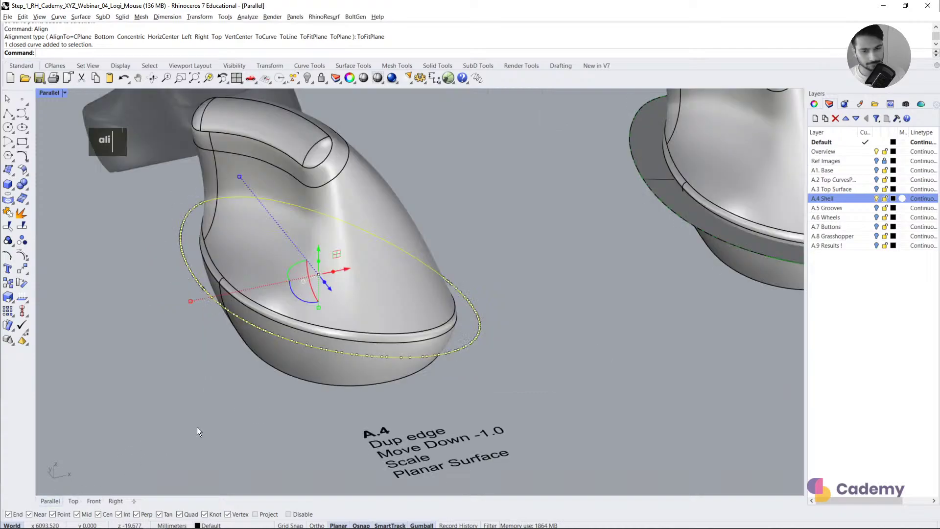
right_drag(197, 427, 305, 382)
click(22, 171)
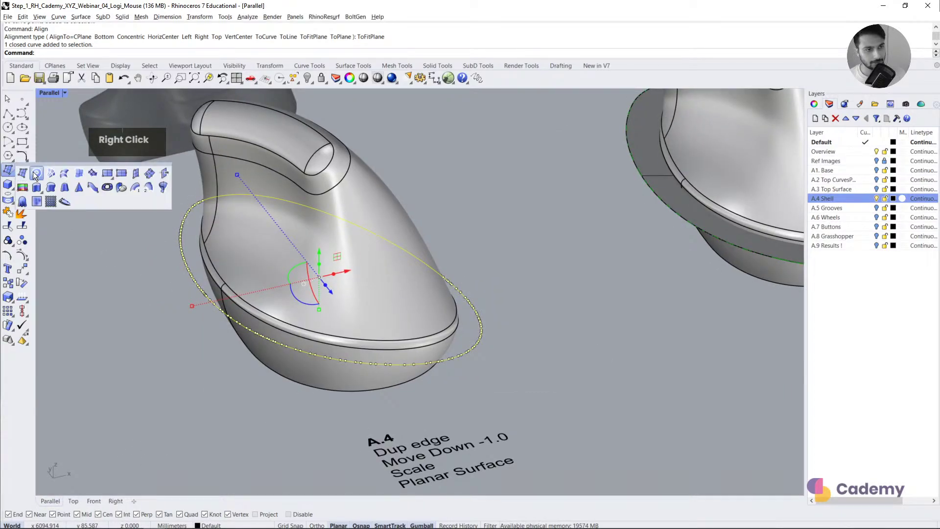
click(33, 172)
double_click(442, 345)
scroll(450, 362, down, 3)
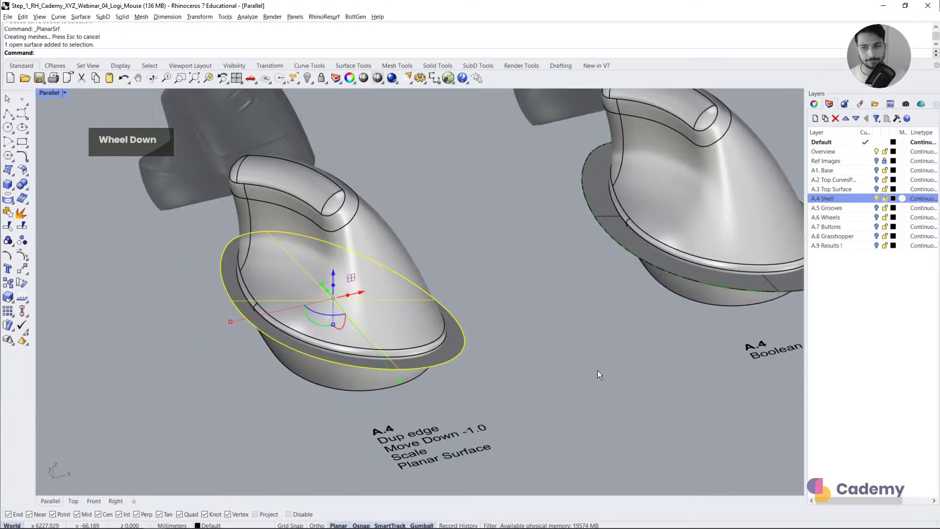
Step: Boolean-split the mouse labelled "Boolean Split" with the planar surface that crosses its body
shift+right_drag(597, 370, 442, 354)
click(442, 350)
scroll(527, 364, up, 3)
right_drag(527, 364, 267, 307)
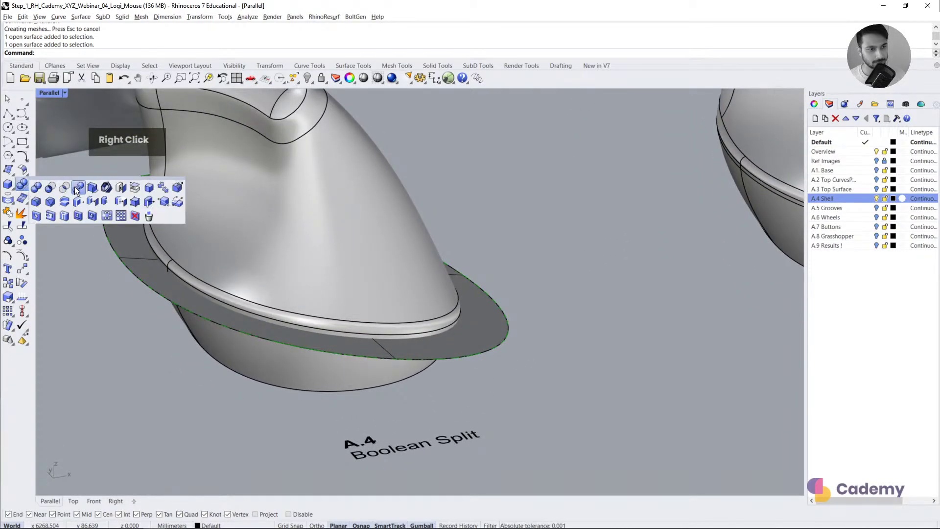
click(74, 187)
click(339, 192)
right_click(339, 192)
click(471, 327)
right_click(471, 327)
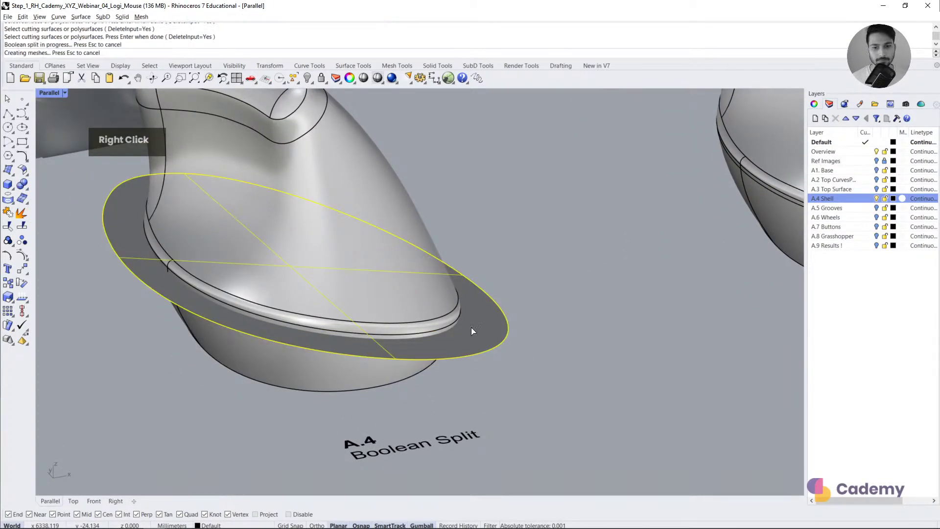
Step: Pull the upper and lower halves of the split mouse apart and delete the cutting surface between them
scroll(471, 328, down, 3)
drag(416, 313, 440, 236)
click(456, 349)
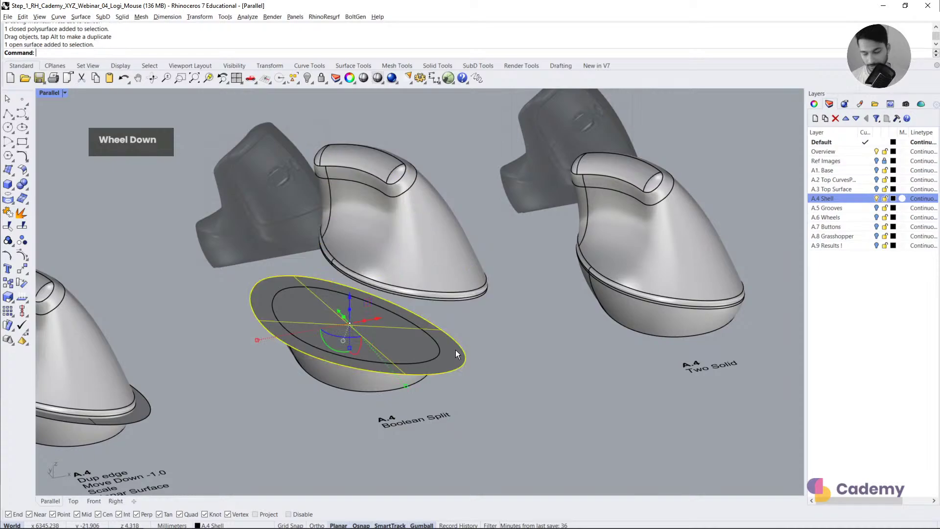
key(Delete)
drag(394, 343, 419, 340)
mouse_move(441, 248)
mouse_down()
mouse_move(411, 253)
mouse_move(425, 246)
mouse_up()
click(518, 336)
Step: Undo the deletions and part moves on the split mouse
key(ctrl+z)
key(ctrl+z)
key(ctrl+z)
key(ctrl+z)
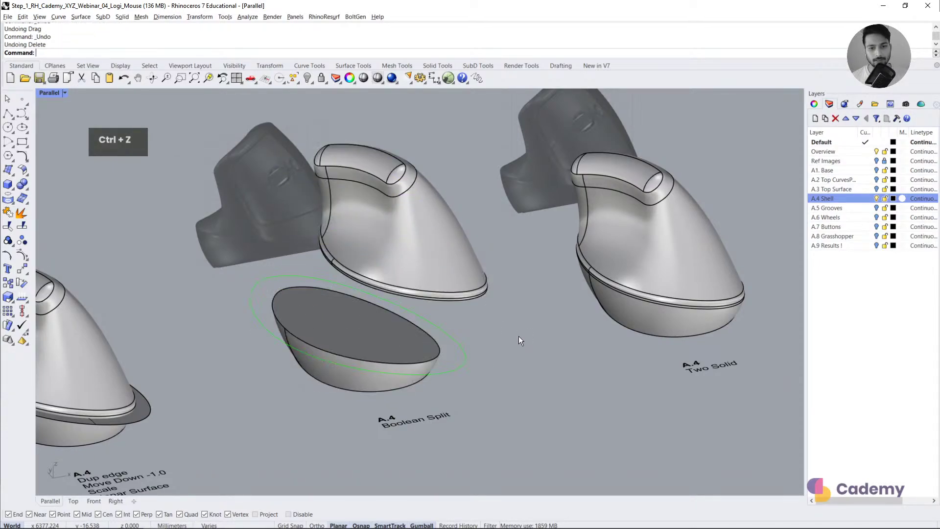
shift+right_drag(518, 336, 443, 363)
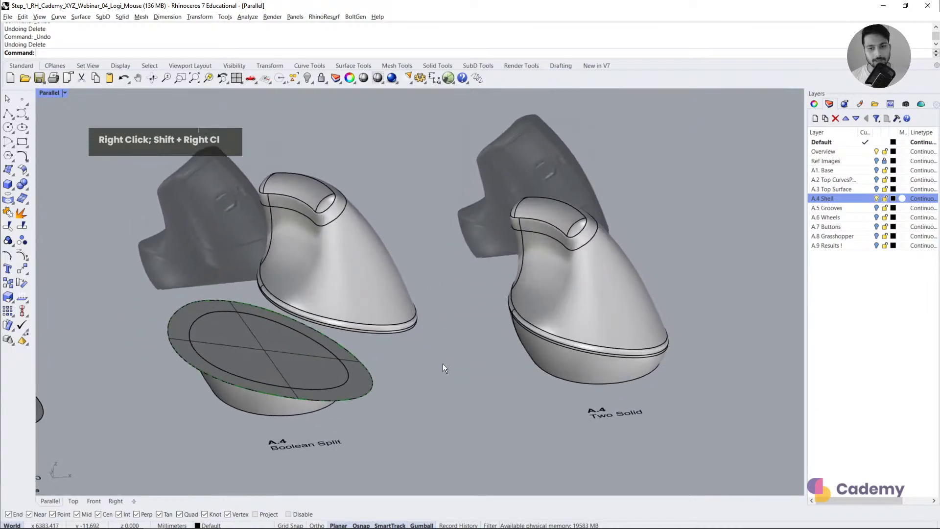
key(ctrl+z)
Step: Examine the separate halves of the "Two Solid" and "Shell Thickness 1mm" examples and check the upper half's object properties
shift+right_drag(323, 372, 186, 363)
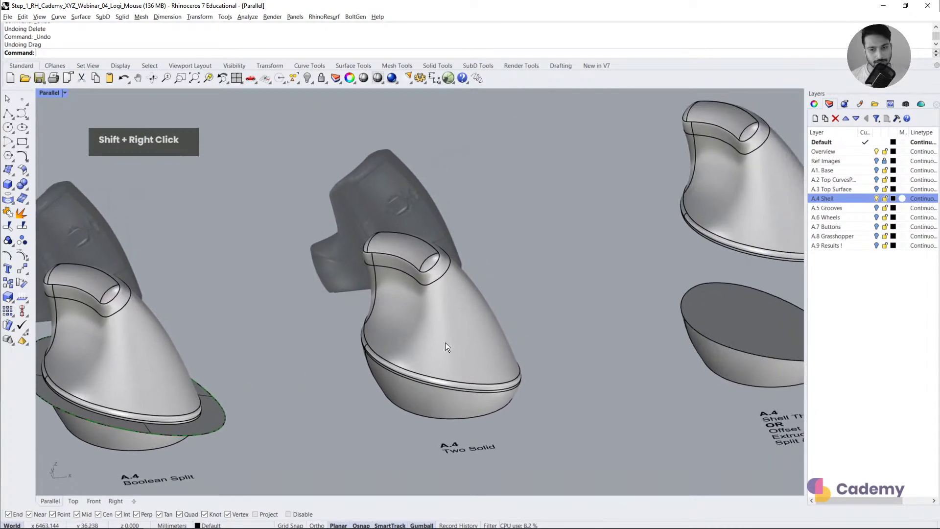
click(445, 342)
click(436, 280)
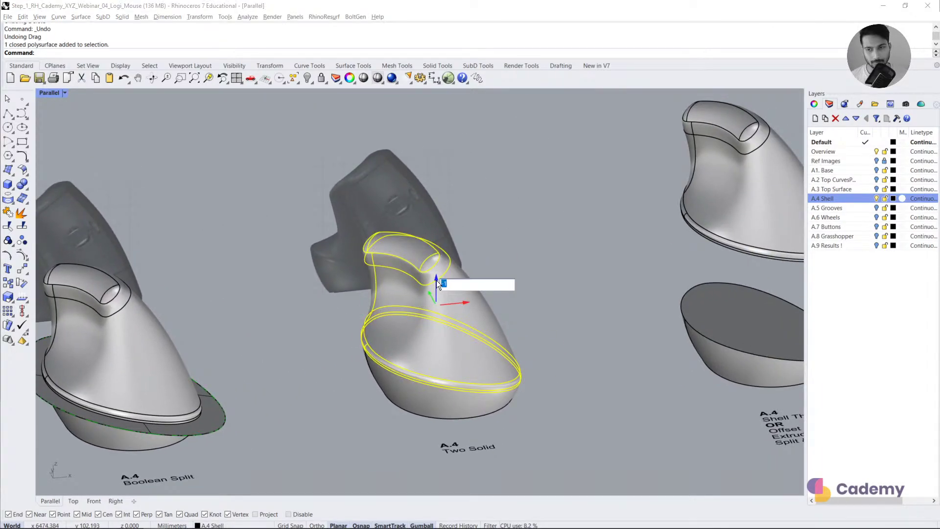
shift+right_drag(732, 296, 511, 351)
click(511, 351)
click(534, 288)
shift+right_drag(603, 371, 496, 336)
scroll(489, 320, up, 5)
scroll(500, 375, down, 4)
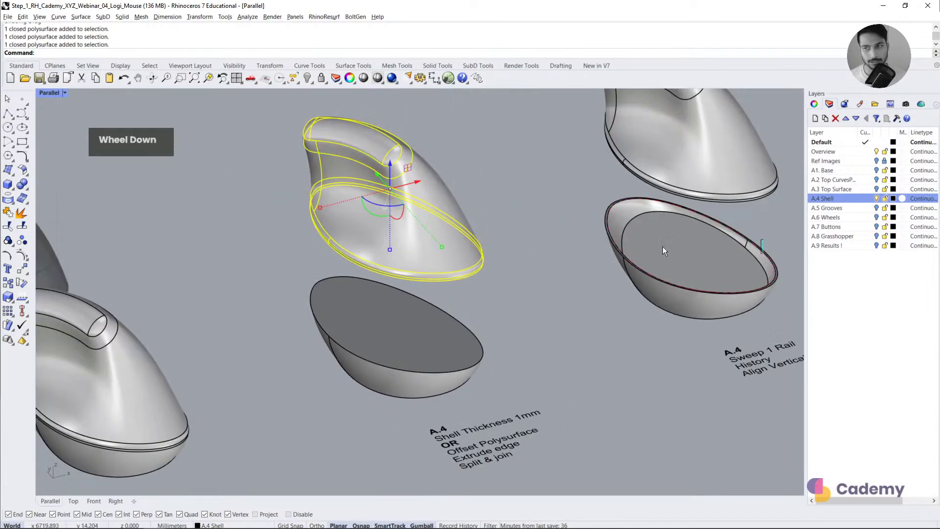
click(815, 104)
click(506, 310)
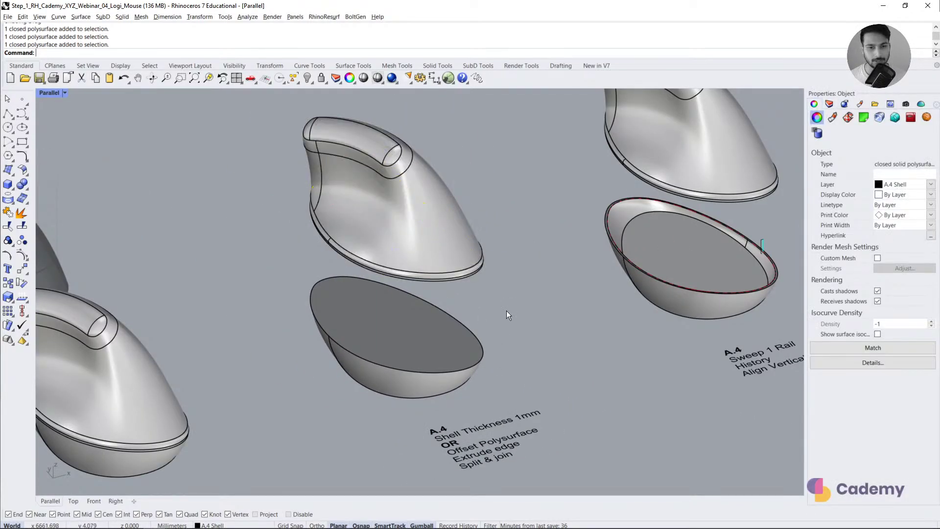
Step: Shell the lower half of the "Shell Thickness 1mm" example with thickness 2, removing its flat top face
click(26, 188)
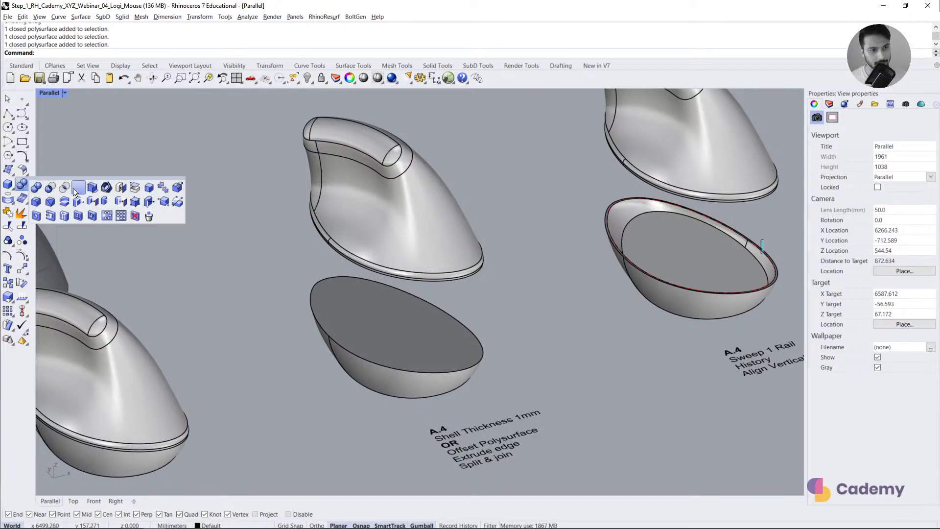
click(106, 187)
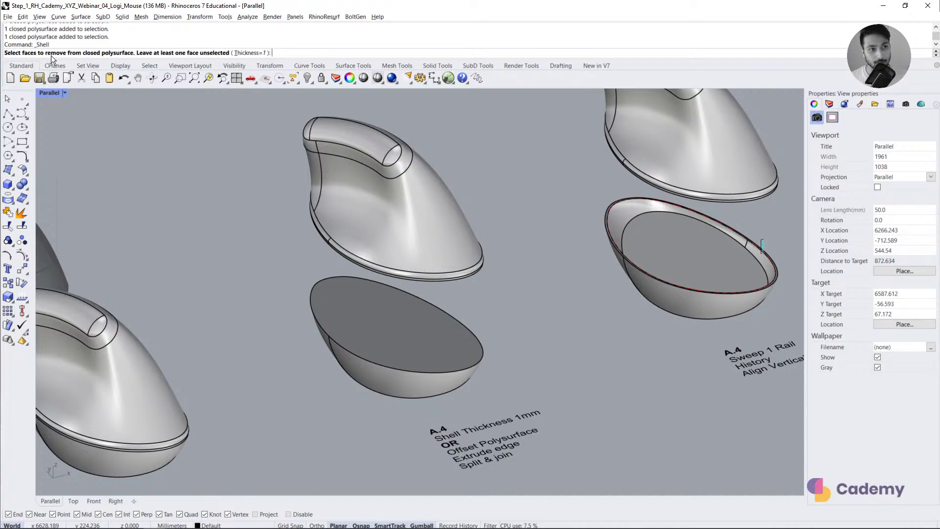
click(393, 325)
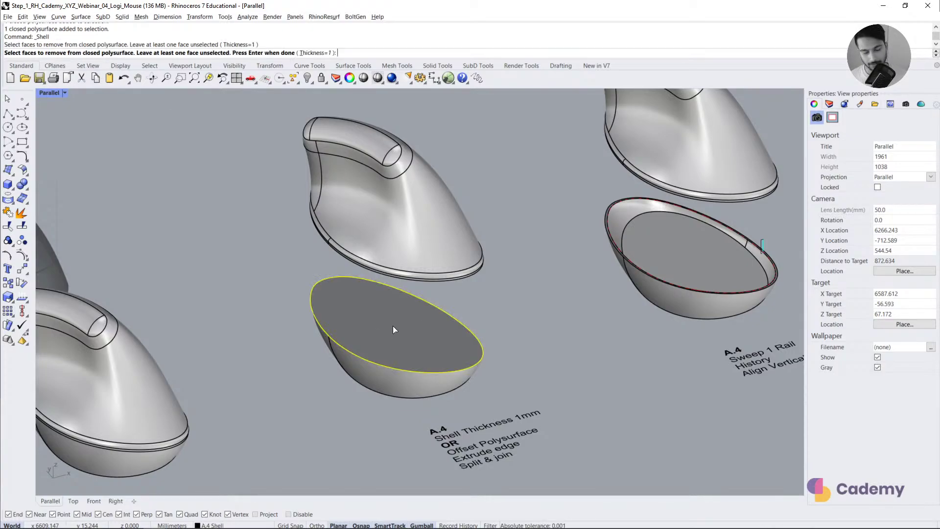
click(319, 53)
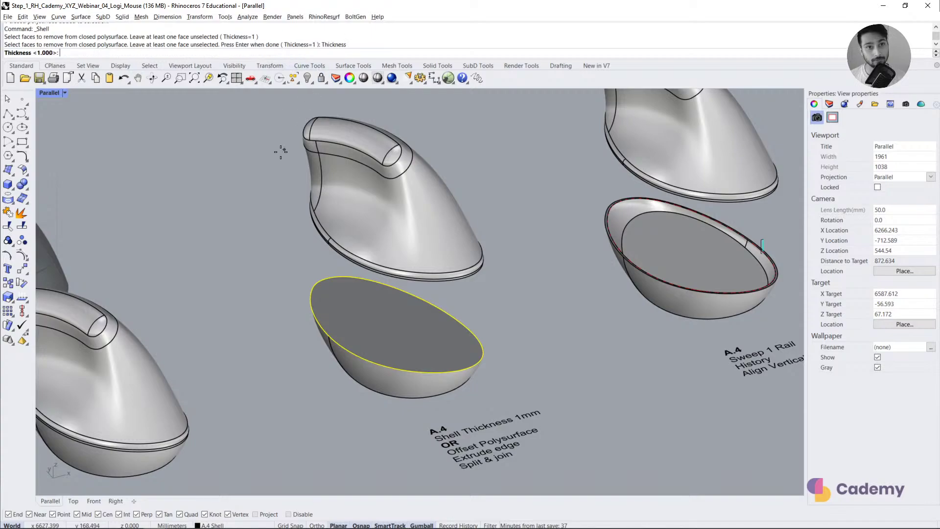
text(2)
key(Return)
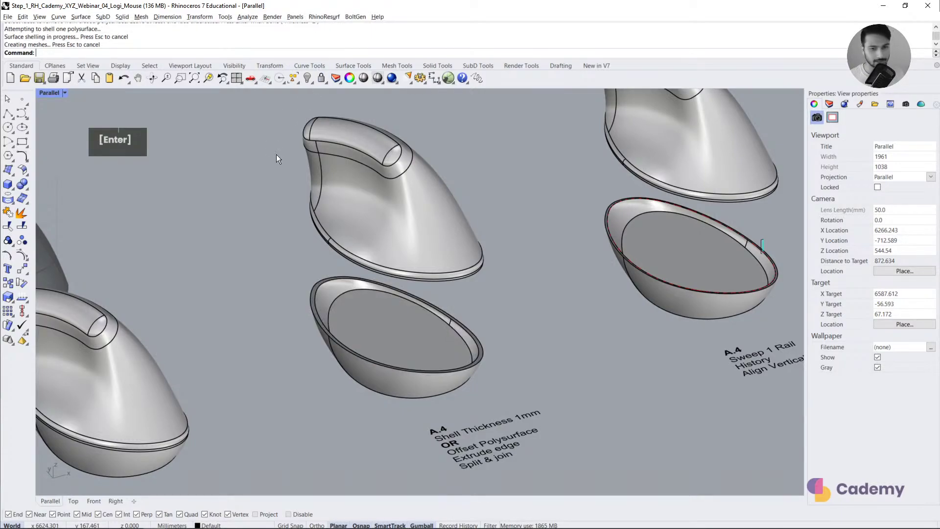
Step: Inspect the wall and rim of the shelled lower half and undo the shell
scroll(466, 345, up, 3)
right_drag(465, 342, 389, 333)
click(389, 333)
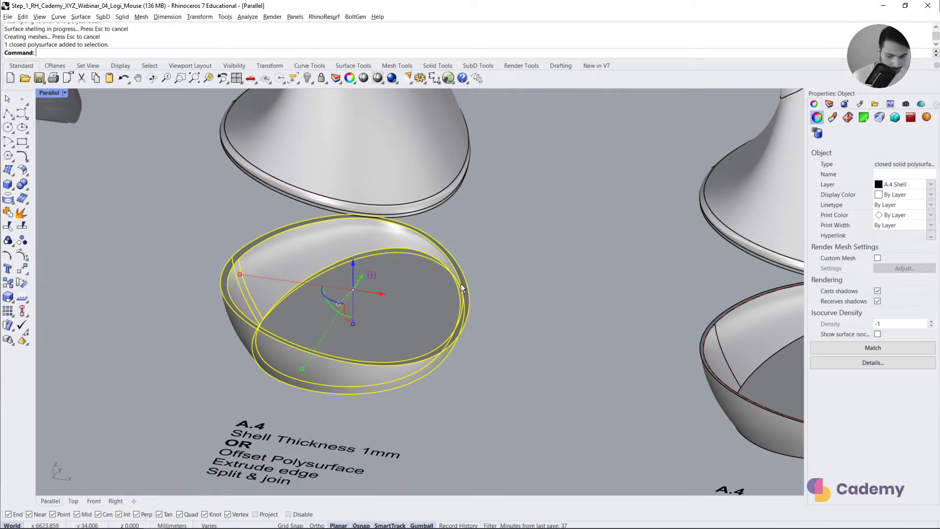
key(ctrl+z)
right_drag(502, 292, 439, 310)
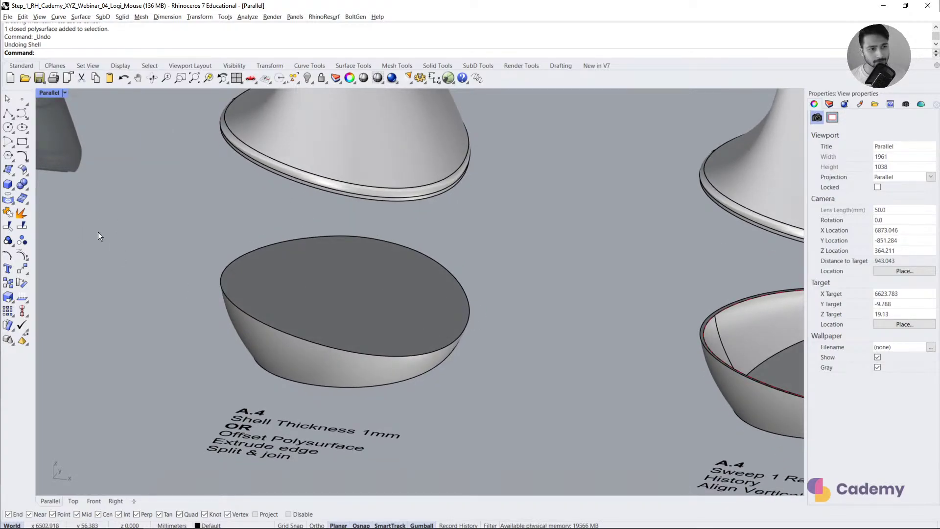
shift+right_drag(98, 231, 117, 256)
key(Escape)
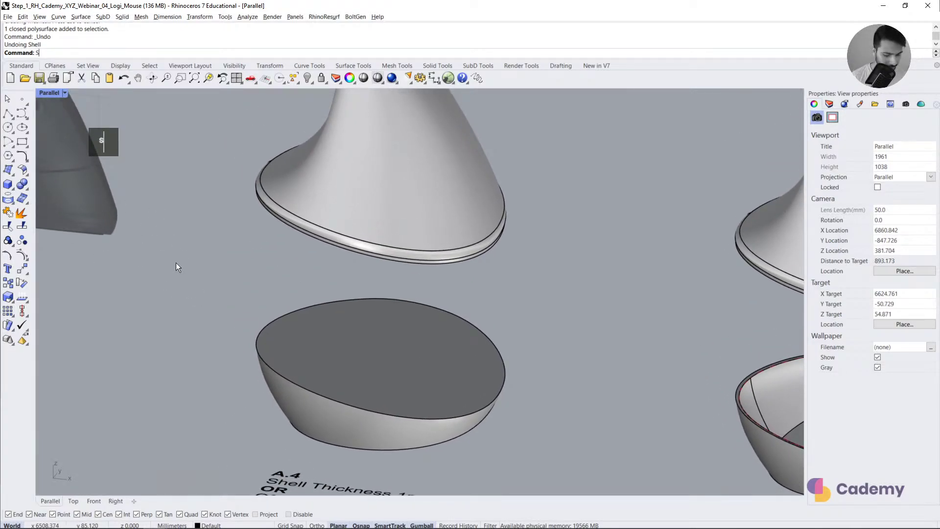
Step: Shell the lower half of the "Shell Thickness 1mm" example with thickness 1, removing its flat top face
text(sh)
key(Escape)
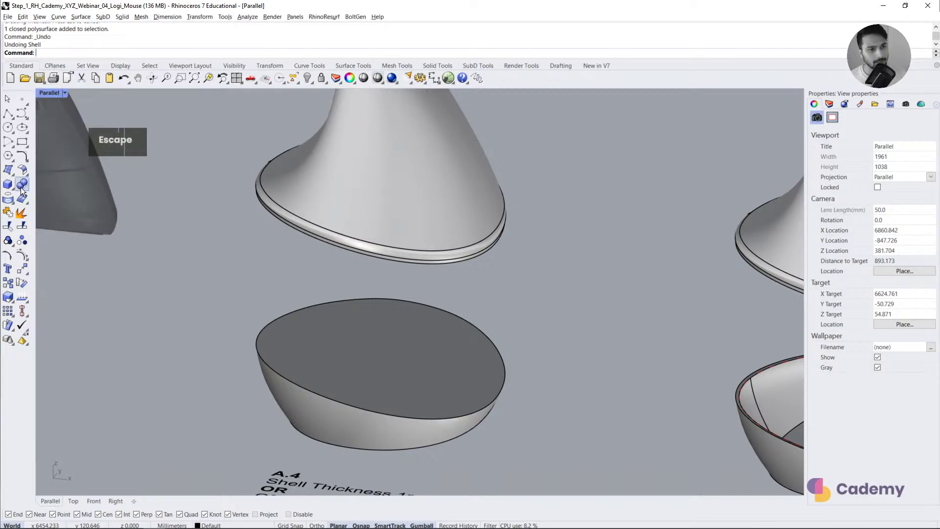
double_click(26, 190)
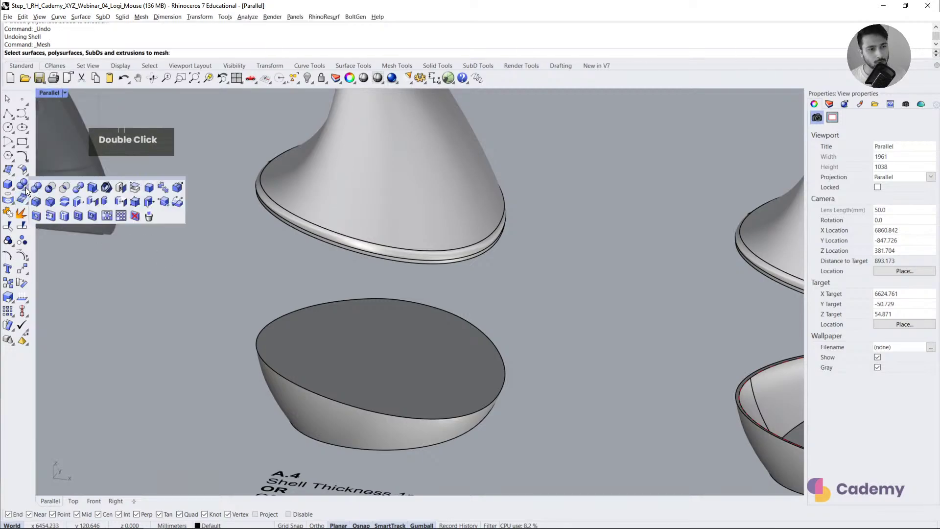
click(107, 188)
text(1)
key(Return)
click(366, 331)
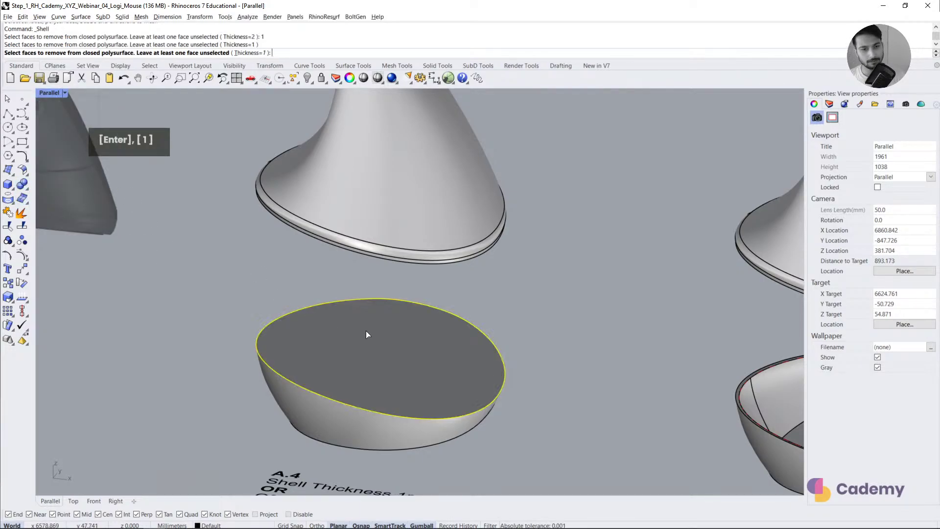
right_click(367, 329)
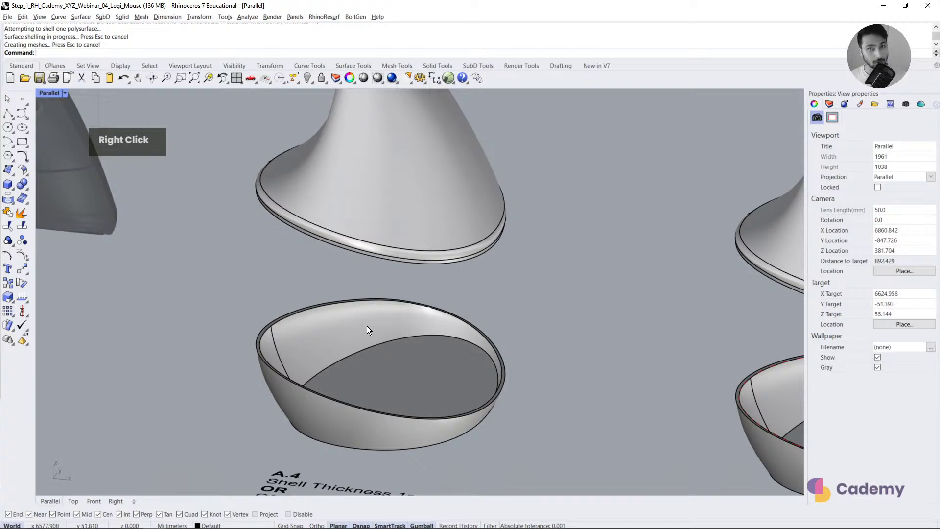
Step: Shell the upper half of the same example with thickness 1, removing its flat bottom face
right_drag(366, 326, 376, 280)
right_click(376, 281)
click(376, 283)
right_click(377, 285)
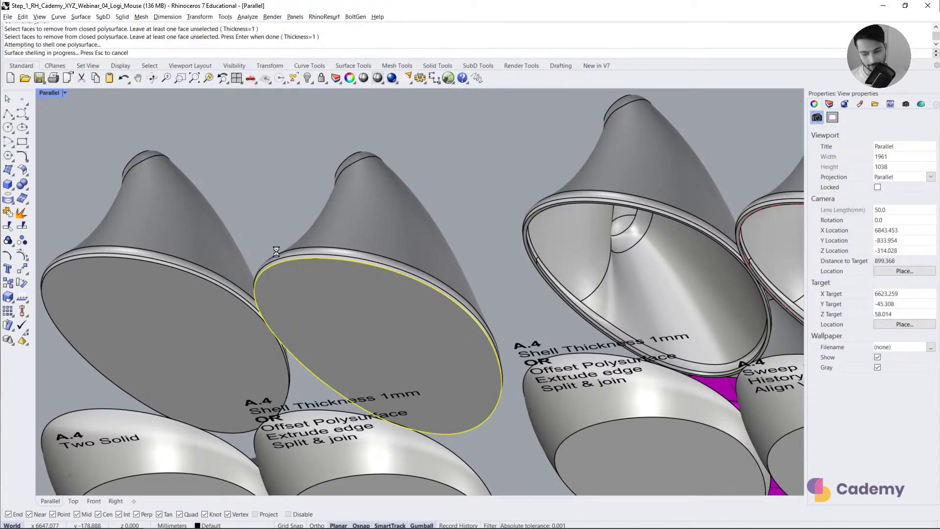
scroll(419, 291, up, 1)
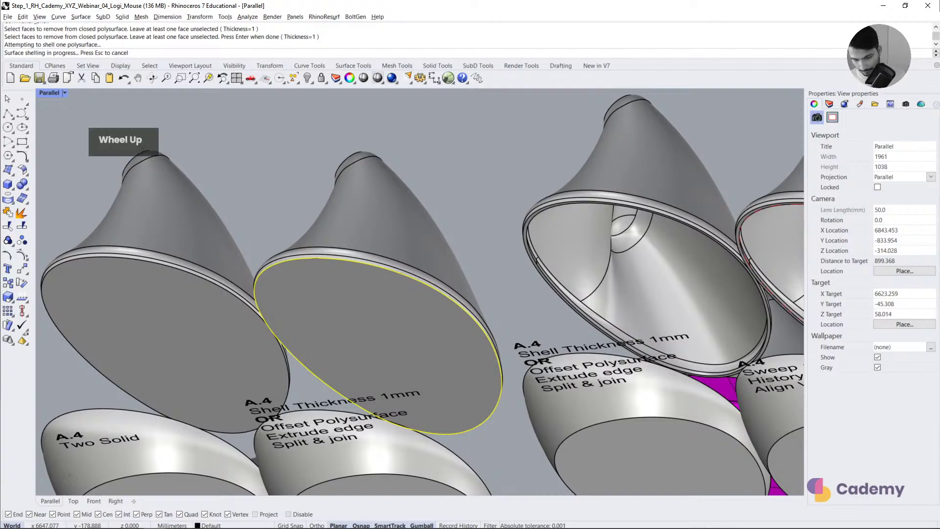
scroll(419, 291, down, 1)
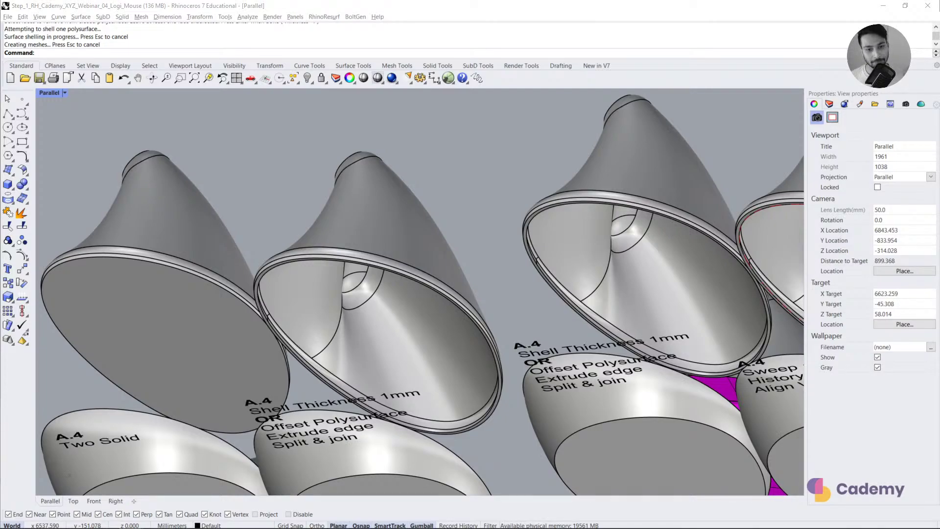
Step: Select both shelled halves together and check their object type in the properties
scroll(386, 245, down, 2)
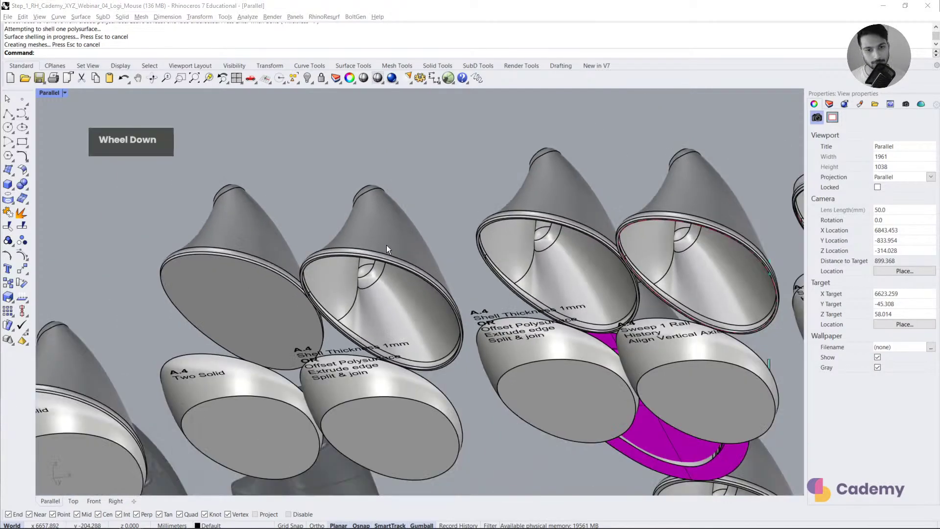
right_drag(387, 245, 378, 289)
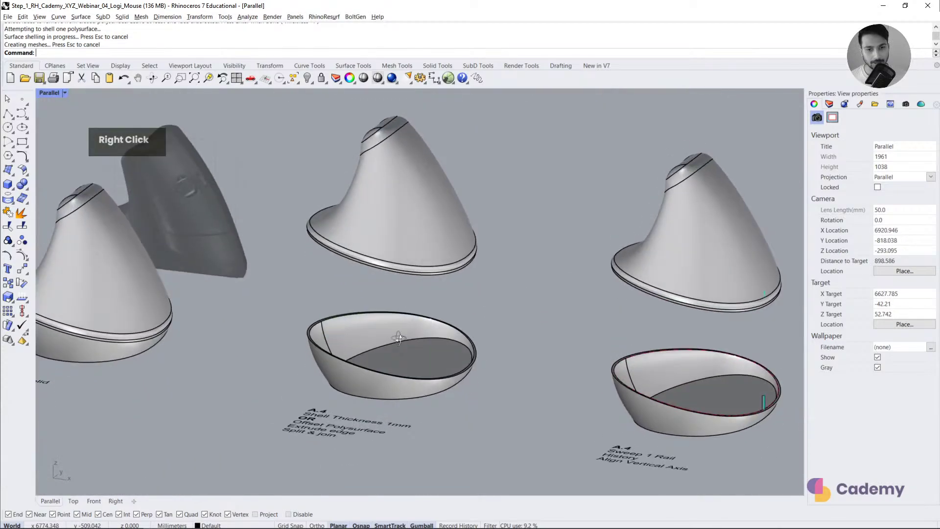
click(419, 277)
shift+click(426, 358)
click(504, 316)
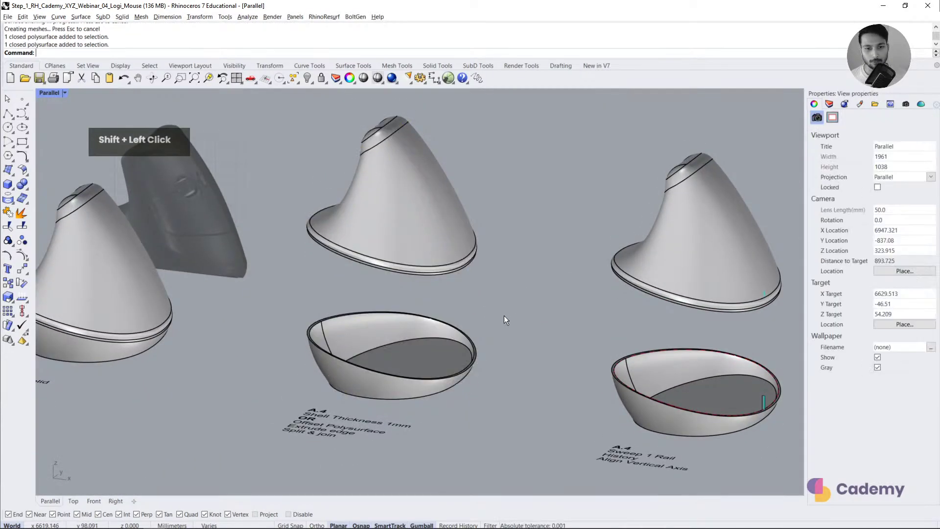
click(434, 351)
shift+click(427, 241)
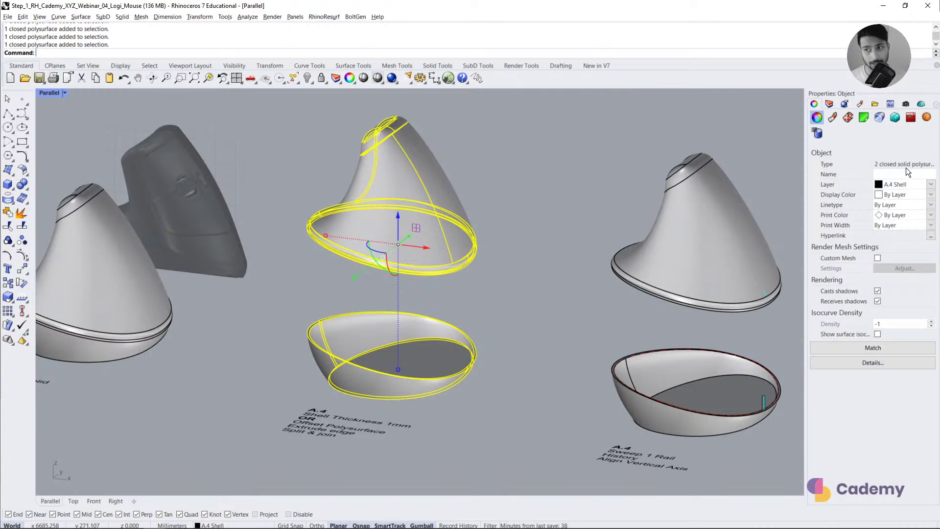
click(520, 257)
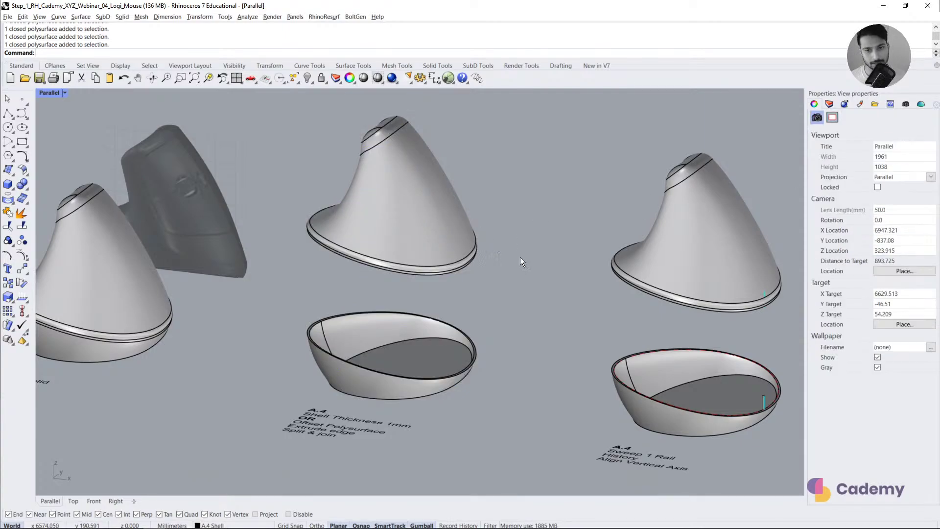
Step: Examine the remaining mouse examples and the spare upper-half copies behind the row
shift+right_drag(661, 299, 439, 297)
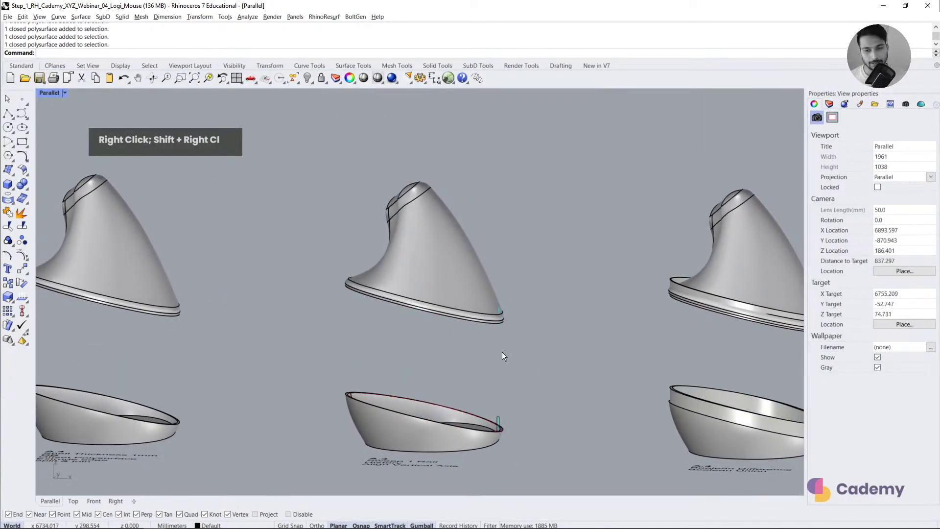
scroll(400, 404, down, 10)
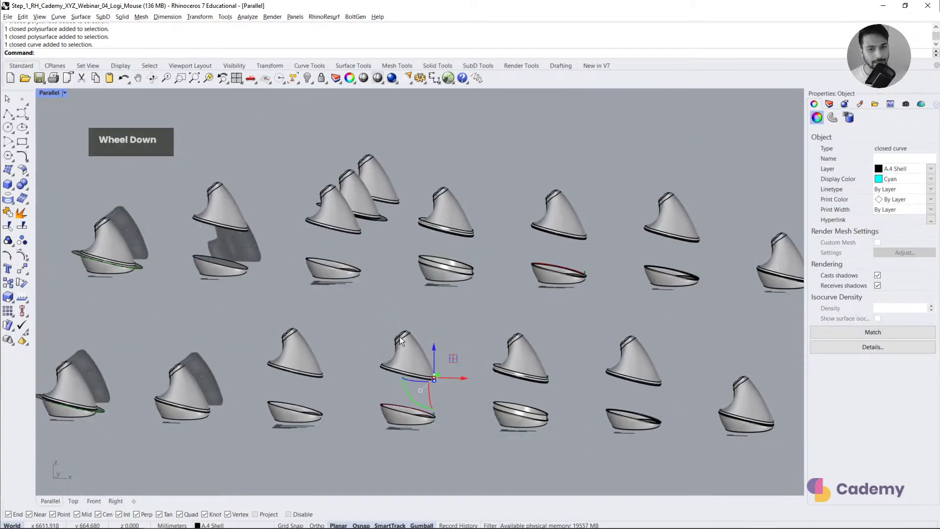
right_drag(524, 211, 386, 248)
scroll(386, 248, up, 3)
middle_click(386, 247)
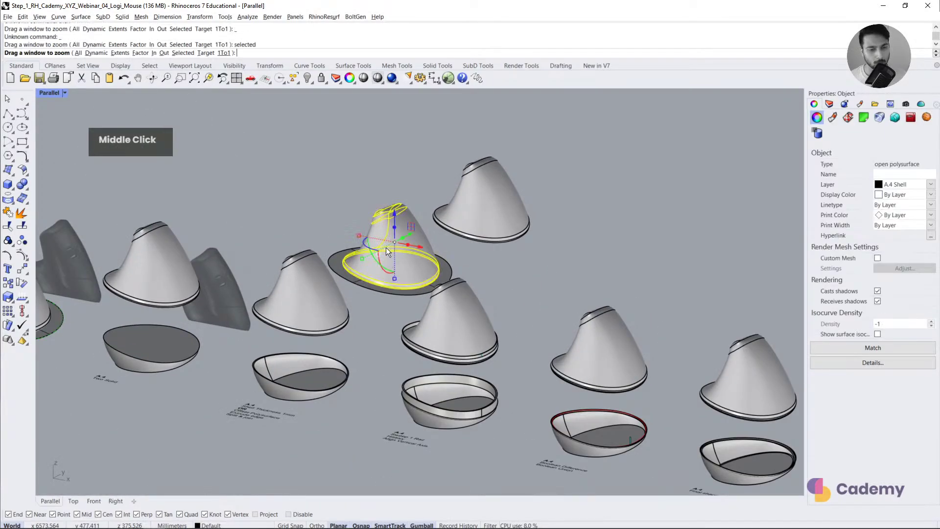
right_click(368, 313)
right_drag(368, 314, 392, 299)
scroll(393, 300, down, 6)
Step: Move the spare closed upper half straight up, clear of the other models, and zoom to it
click(336, 389)
right_drag(338, 411, 331, 390)
click(239, 400)
scroll(293, 369, down, 5)
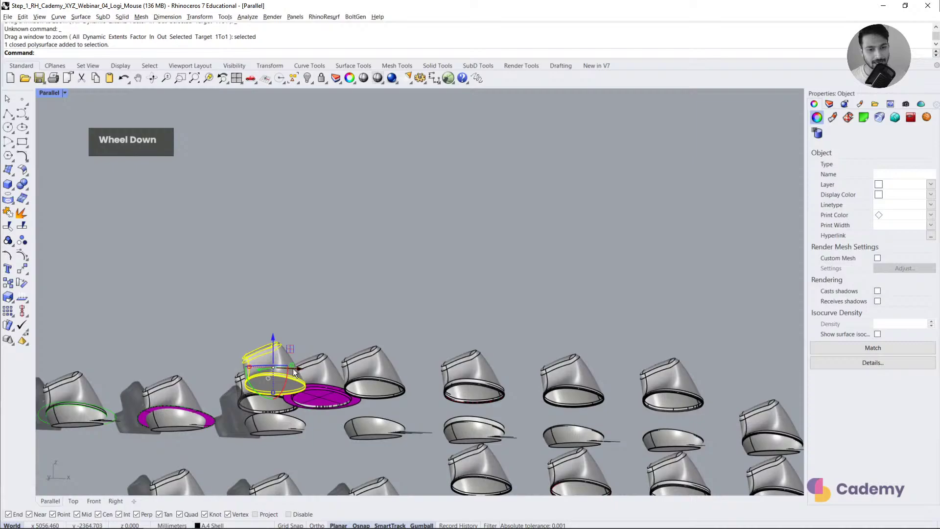
click(275, 342)
text(400)
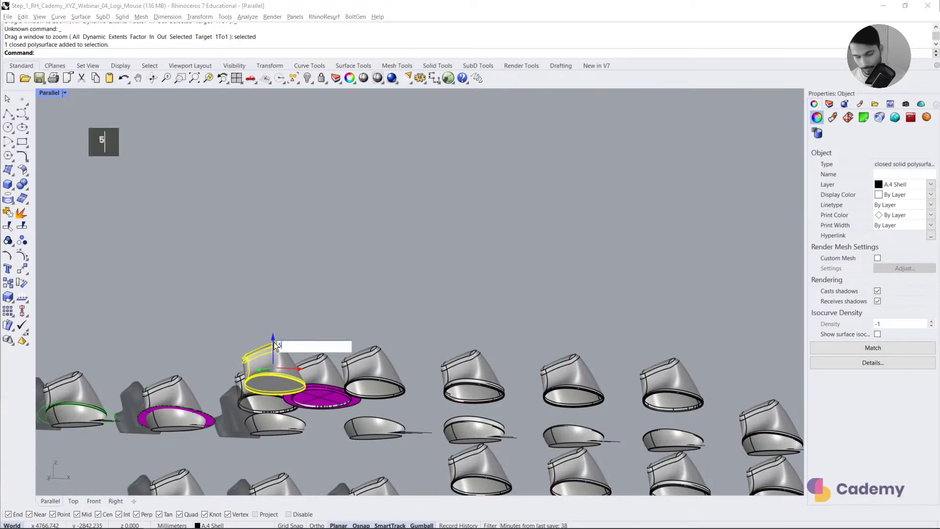
key(Return)
middle_click(274, 343)
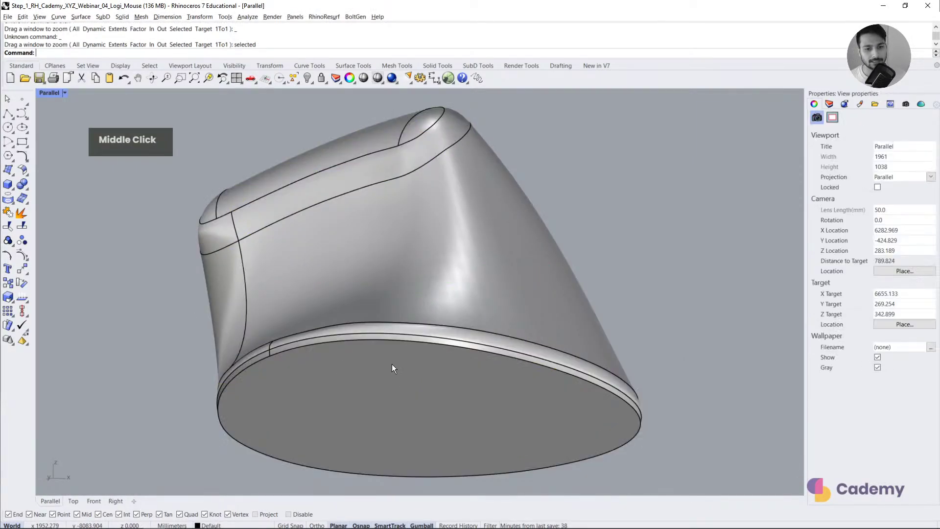
Step: Explode the isolated closed upper half into separate surfaces
right_drag(392, 364, 381, 299)
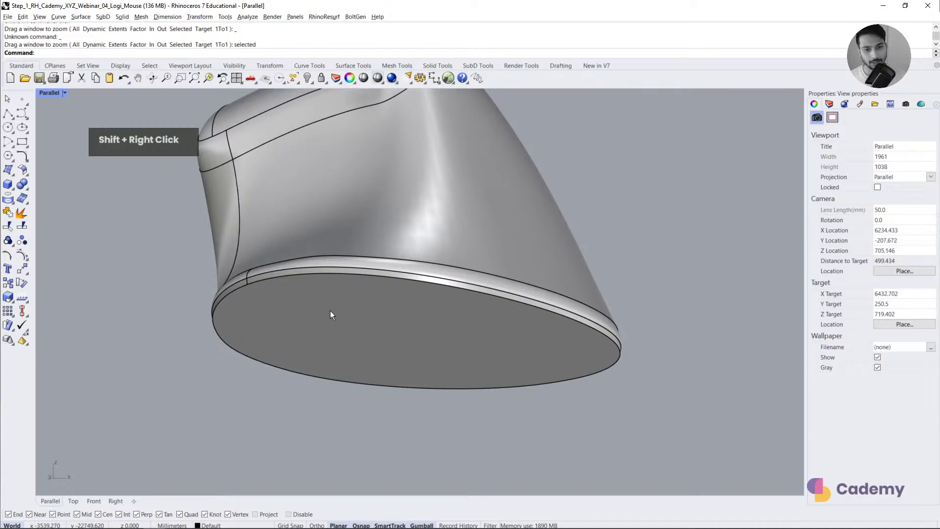
click(366, 304)
click(214, 389)
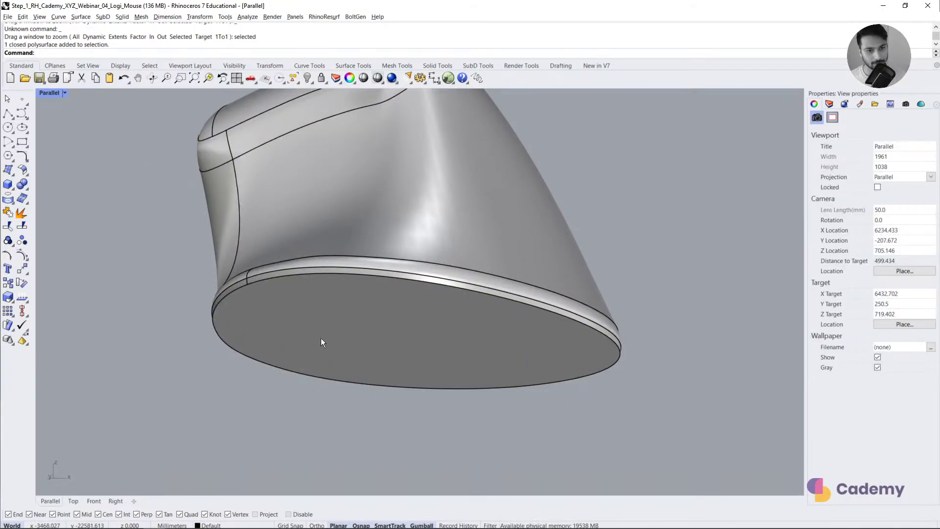
ctrl+shift+click(289, 358)
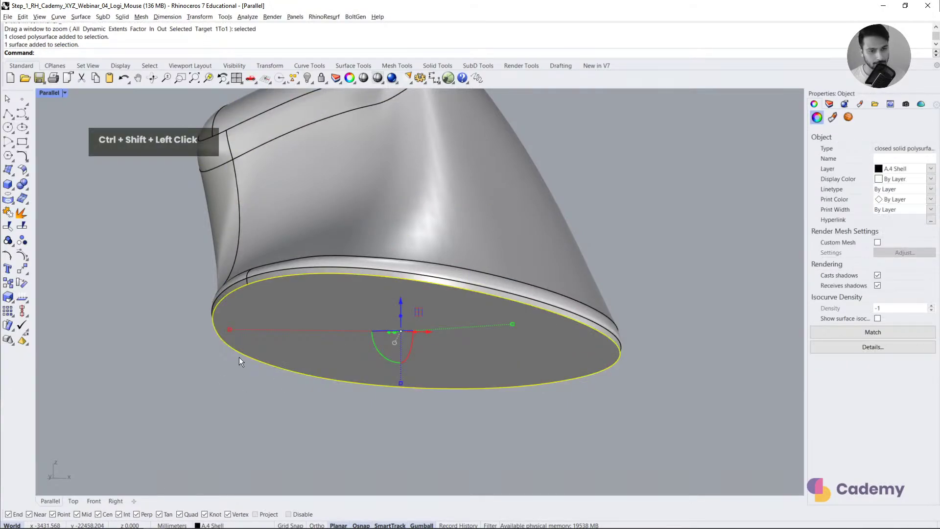
key(Escape)
double_click(411, 185)
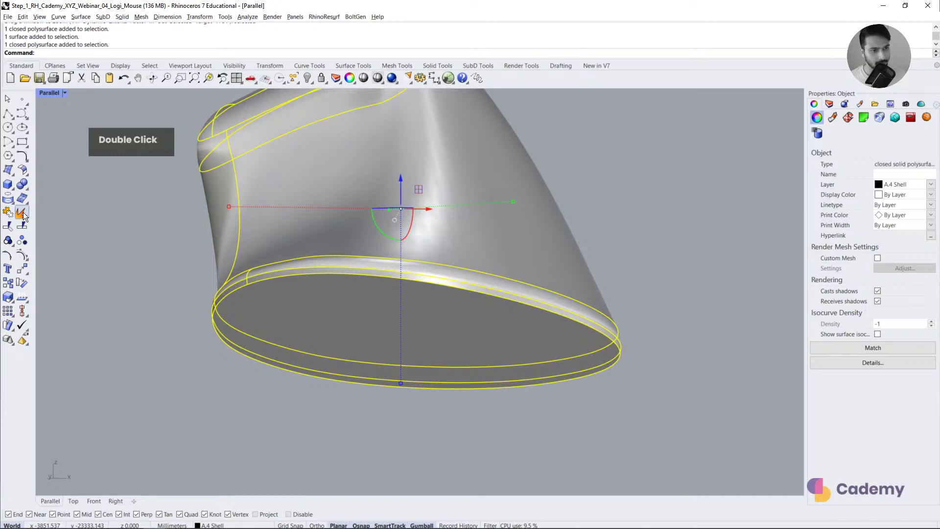
click(21, 212)
click(194, 357)
Step: Move the flat base surface straight down off the exploded body
click(280, 337)
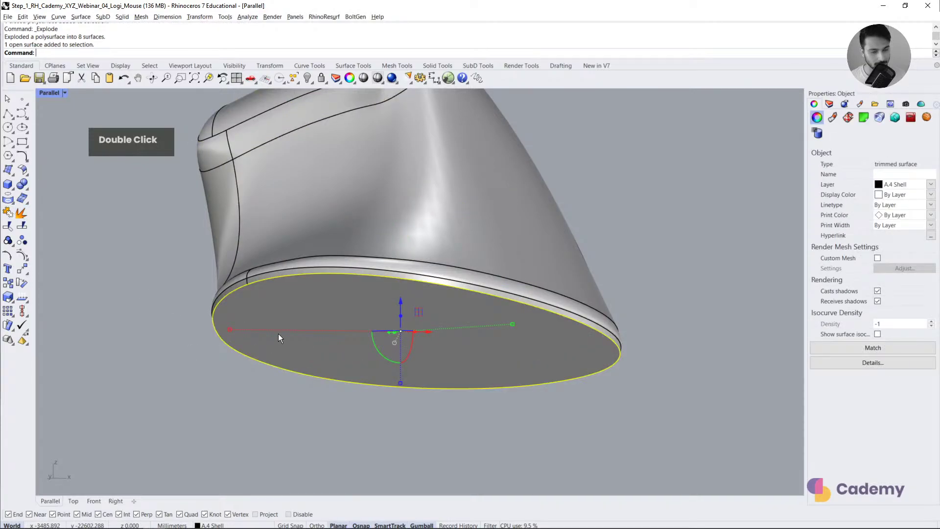
click(399, 299)
key(Return)
Step: Join the exploded surfaces of the upper half, selecting all of them together
scroll(388, 321, down, 3)
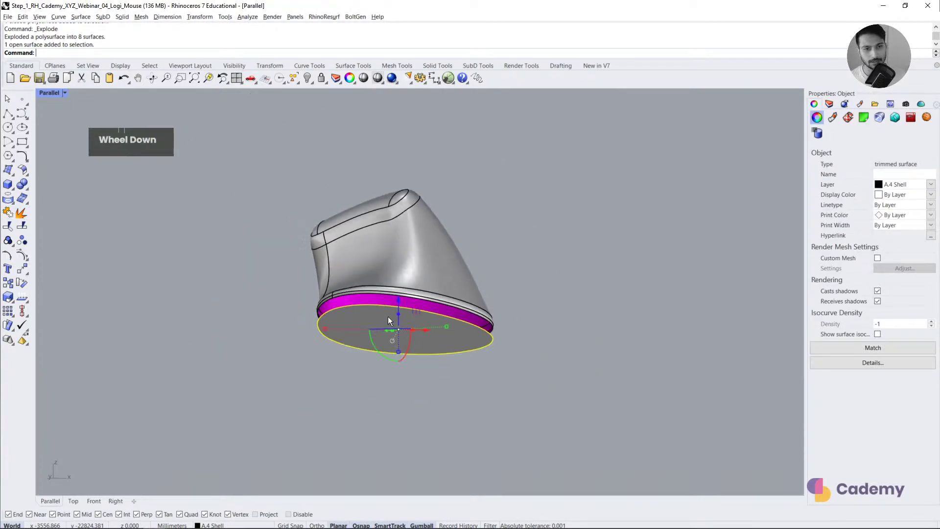
drag(260, 169, 494, 361)
click(8, 212)
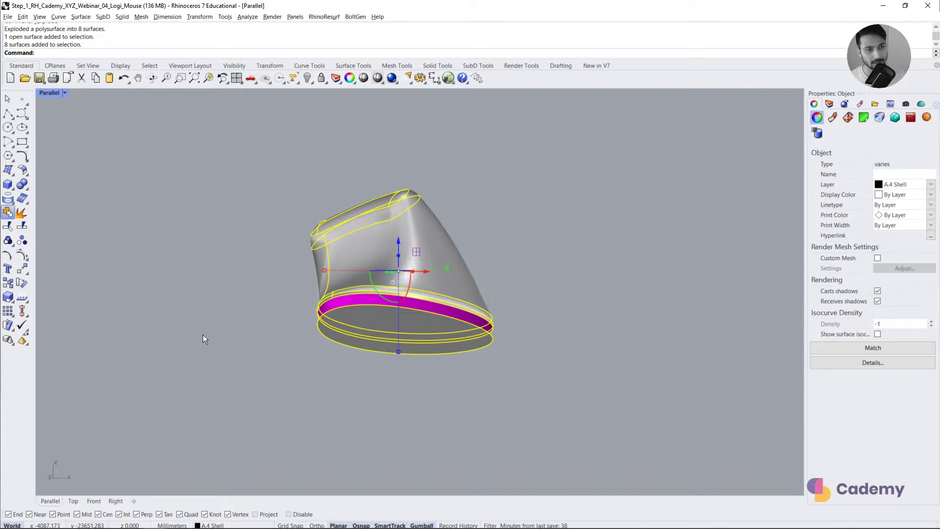
double_click(298, 342)
Step: Move the detached base surface farther down, clear of the body's opening
click(431, 313)
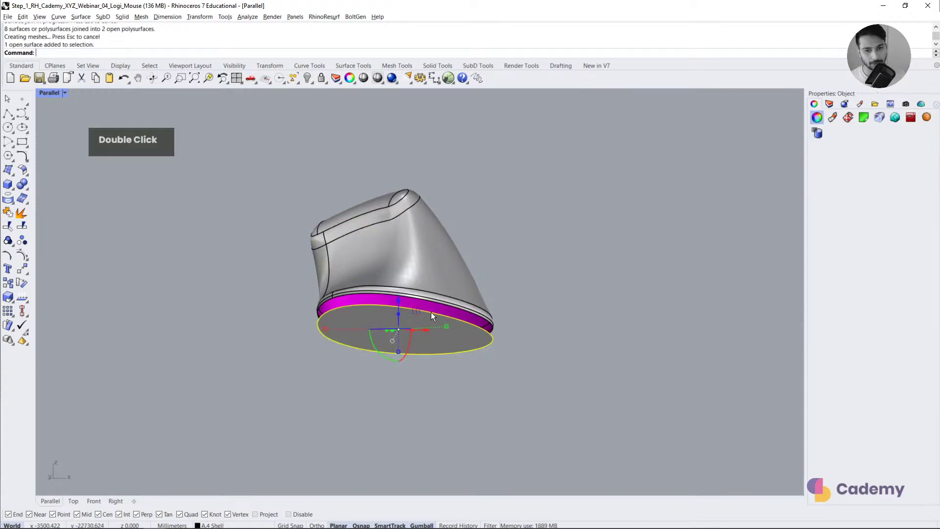
scroll(431, 315, up, 3)
click(368, 312)
key(BackSpace)
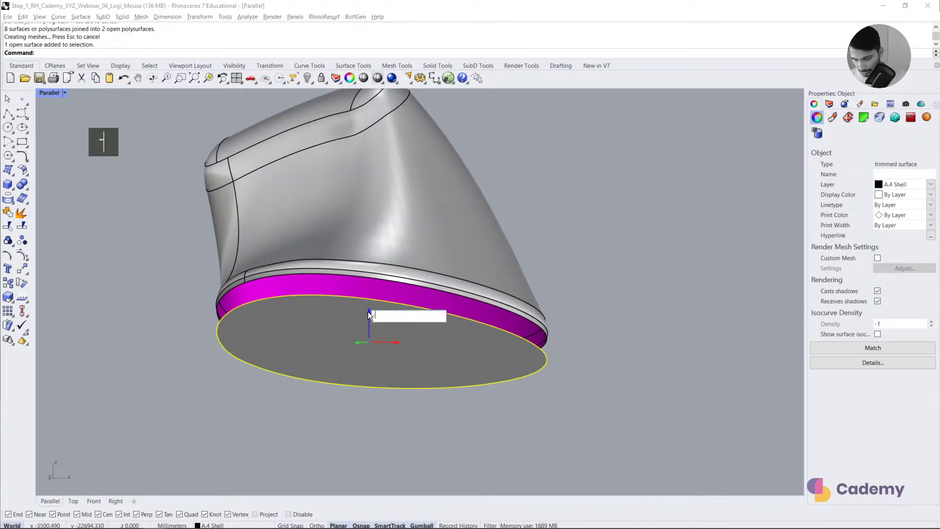
text(-2)
key(Return)
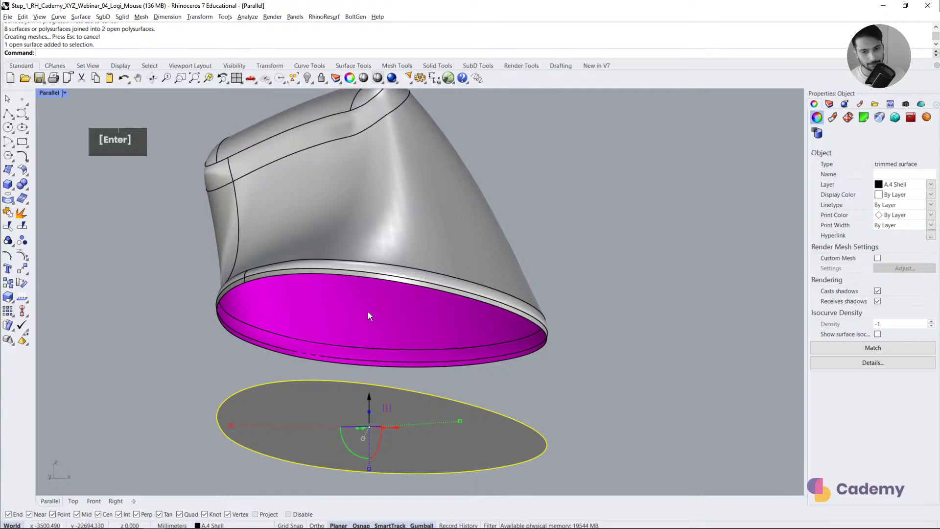
Step: Offset the open upper body inward by a distance of 2 with all directions flipped, as a non-solid surface offset
right_drag(368, 311, 577, 315)
click(486, 317)
click(101, 17)
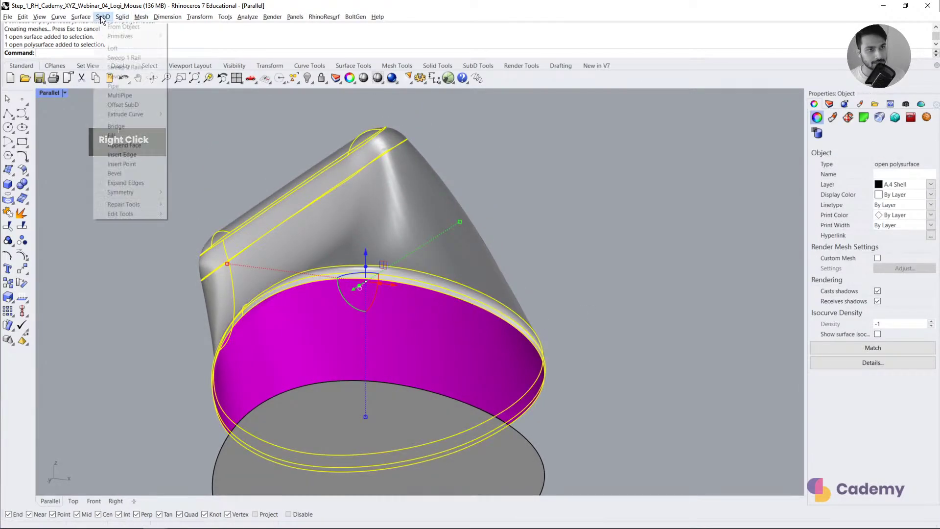
click(109, 226)
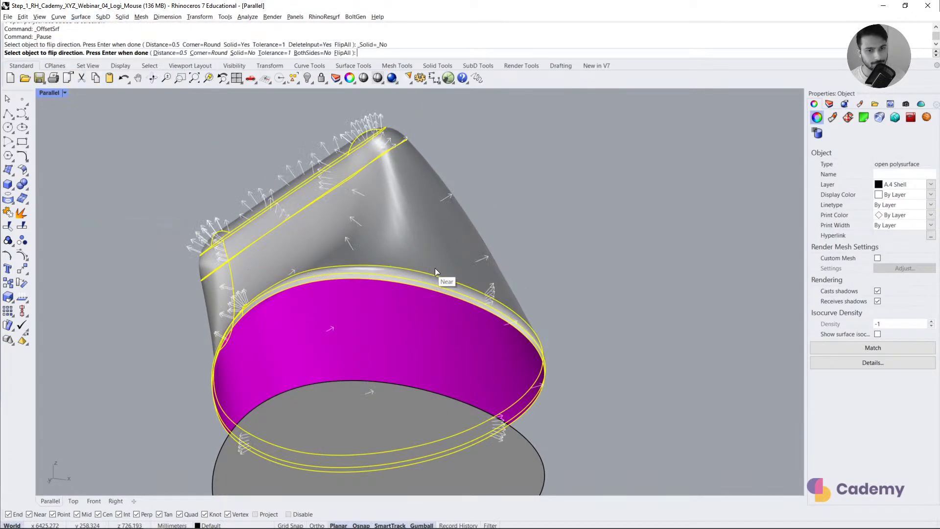
click(342, 53)
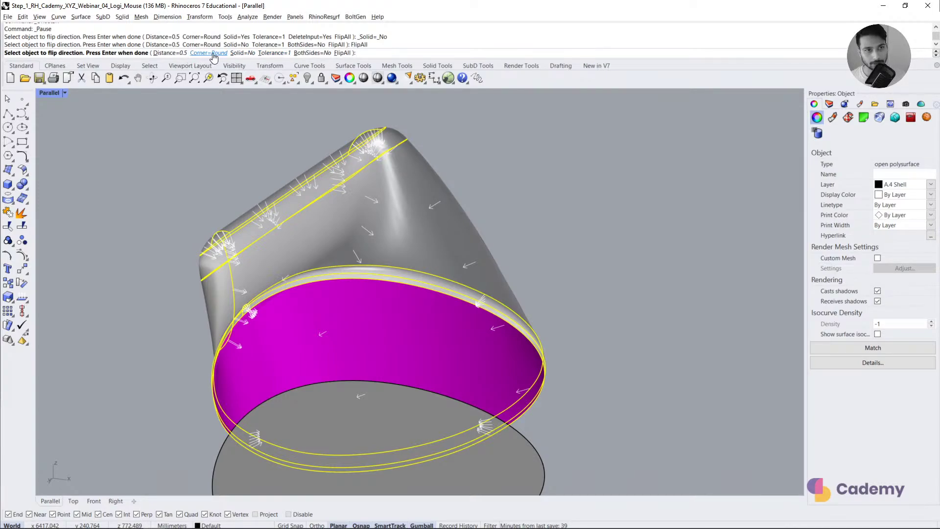
click(179, 53)
text(2)
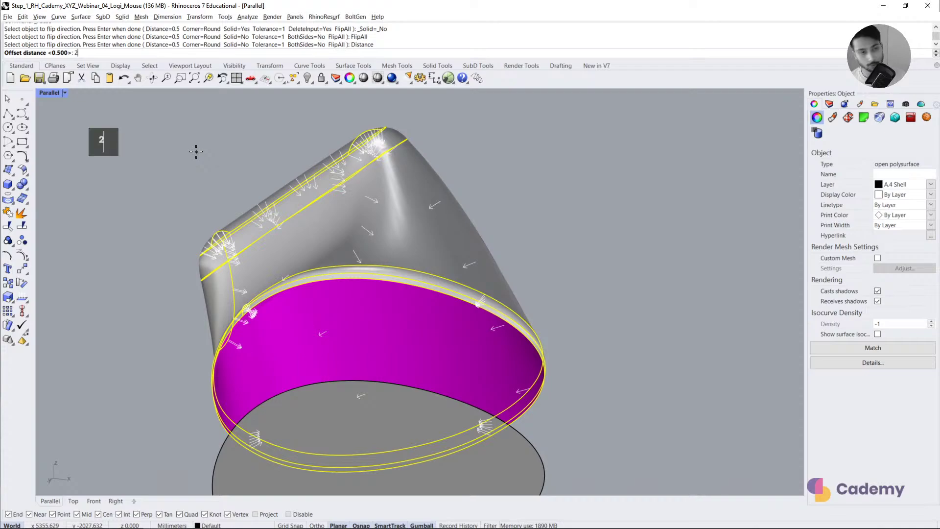
key(Return)
key(Return)
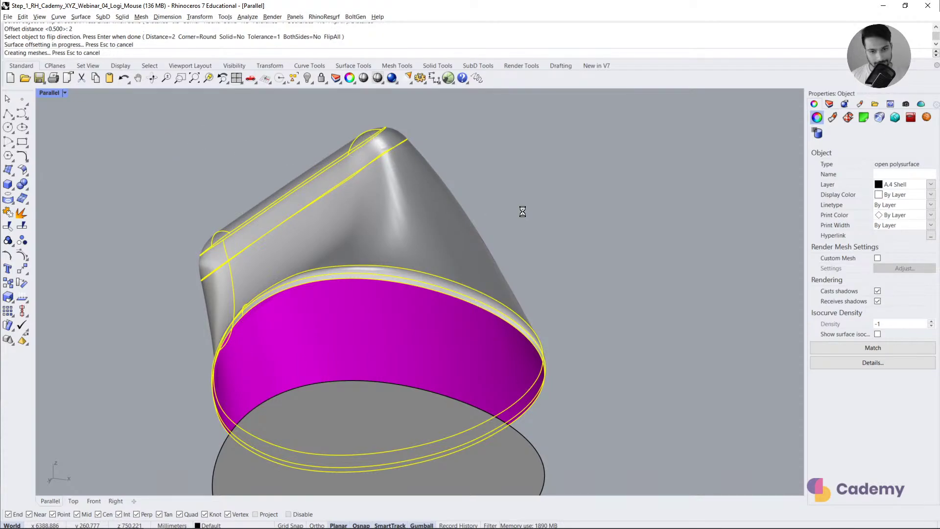
Step: Select the inner offset polysurface and the outer body one at a time to inspect them
click(601, 244)
double_click(468, 330)
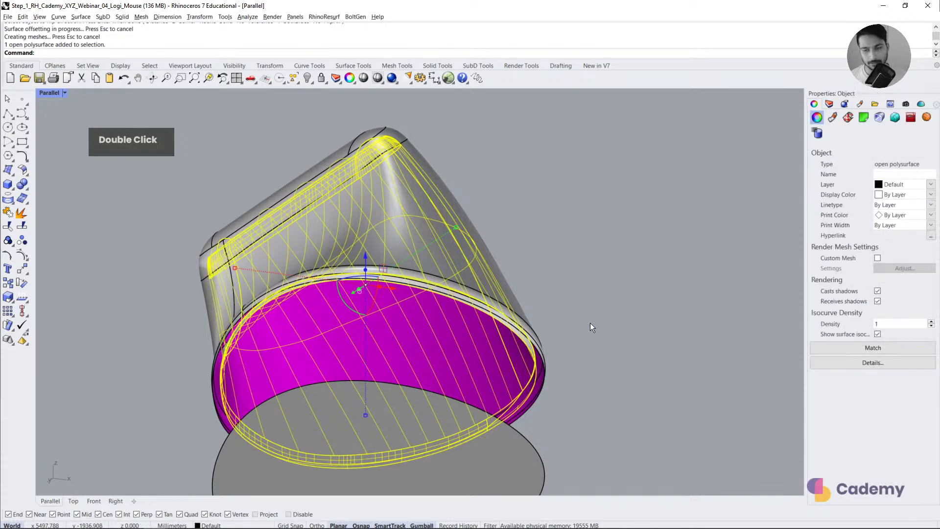
click(579, 304)
double_click(507, 318)
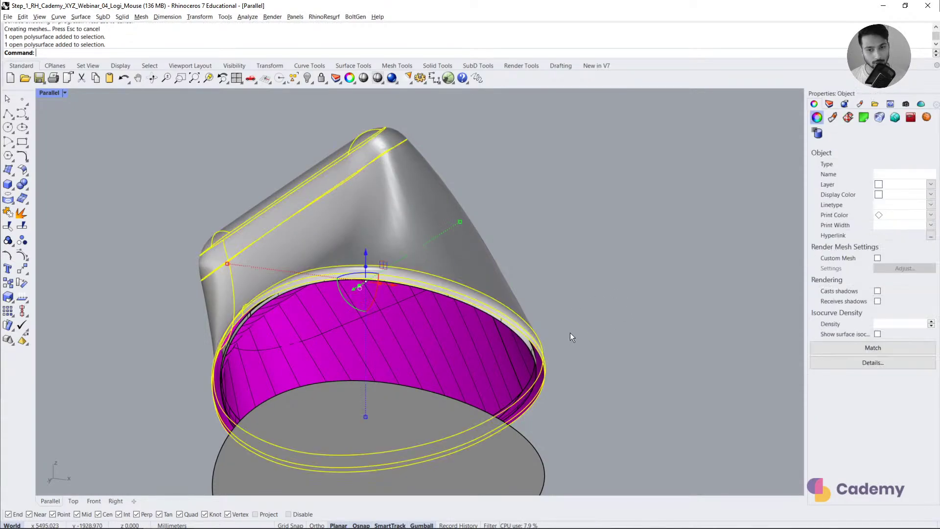
Step: Flip the surface direction of the inner offset polysurface
right_drag(509, 345, 537, 355)
scroll(485, 353, up, 4)
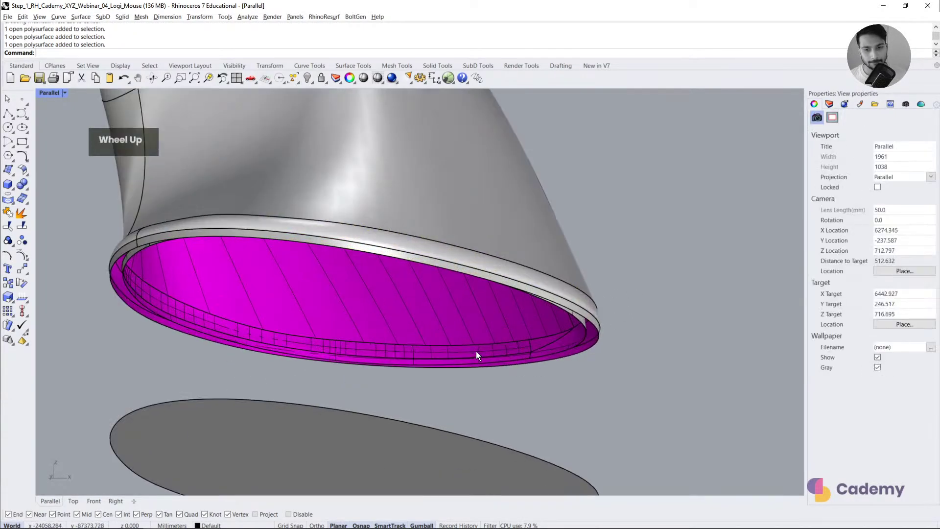
text(dli)
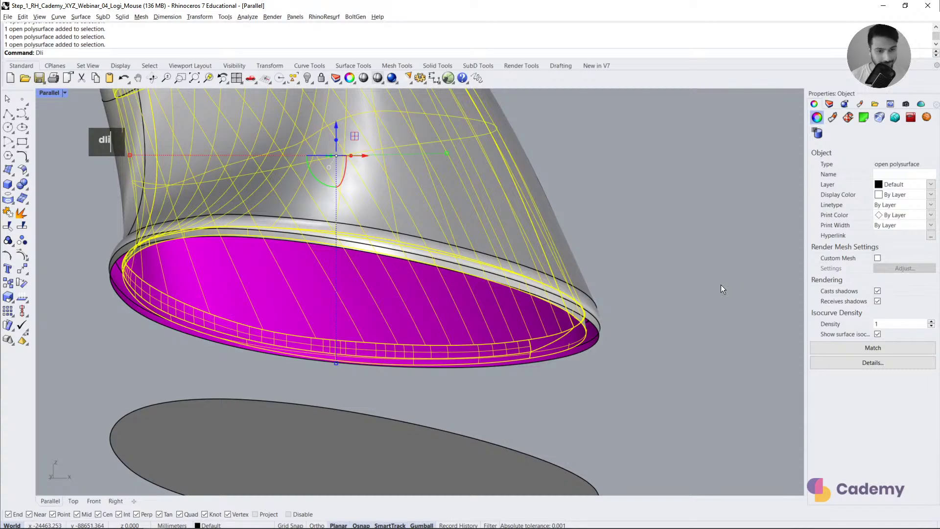
key(Return)
text(fli)
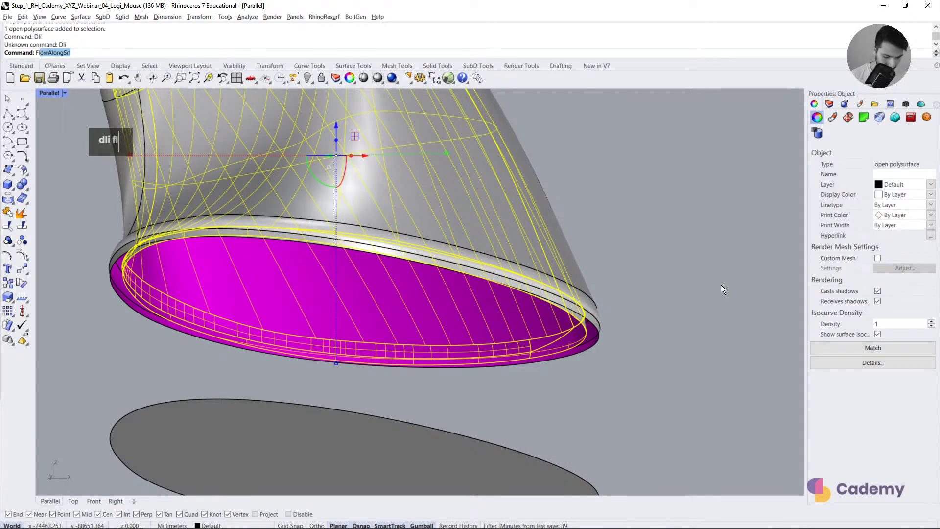
key(Return)
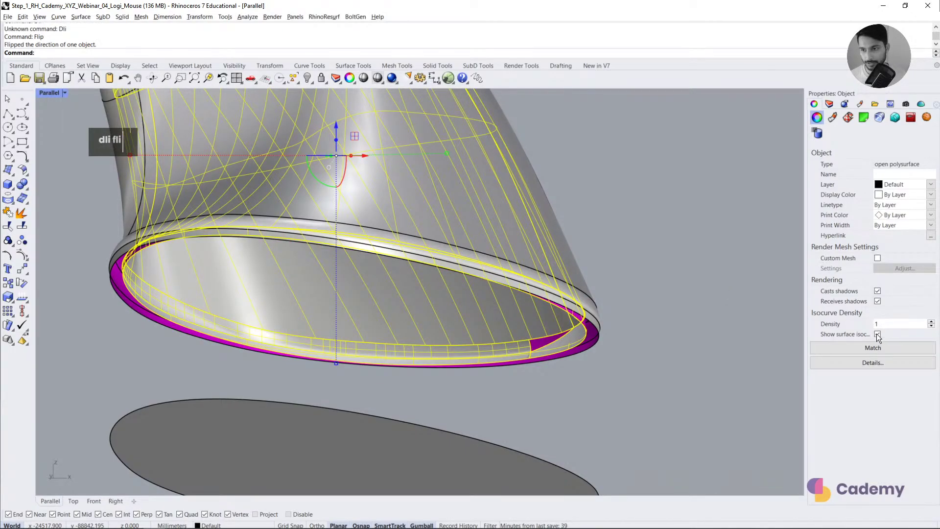
click(628, 380)
Step: Delete the narrow lip faces around the lower opening of the inner offset polysurface
right_drag(627, 380, 541, 353)
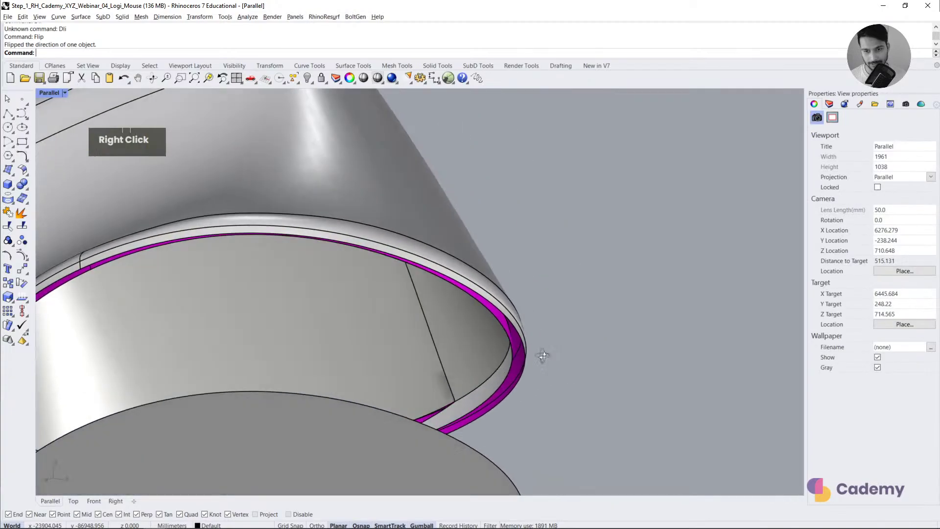
scroll(478, 388, up, 3)
right_drag(478, 388, 472, 396)
ctrl+shift+click(508, 355)
right_drag(508, 356, 485, 322)
scroll(486, 321, up, 3)
ctrl+shift+click(483, 336)
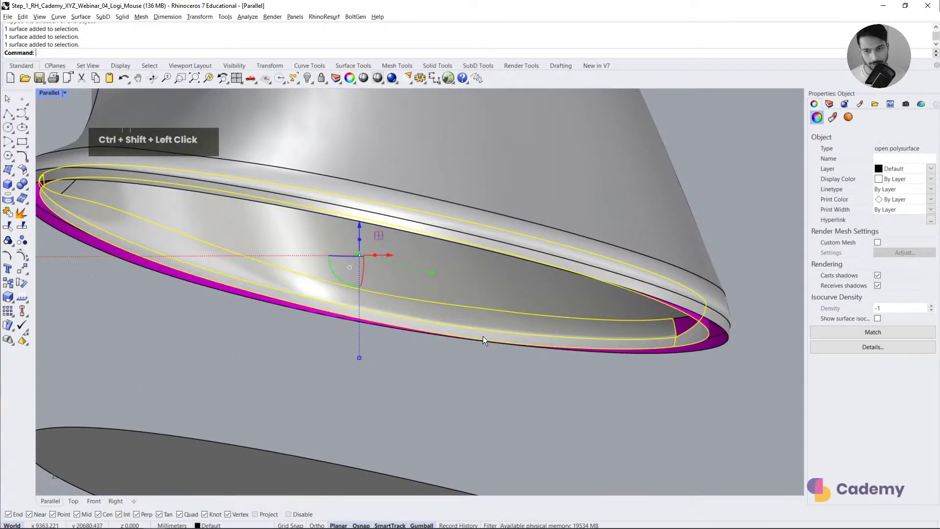
key(Delete)
scroll(460, 338, down, 3)
right_drag(439, 340, 355, 303)
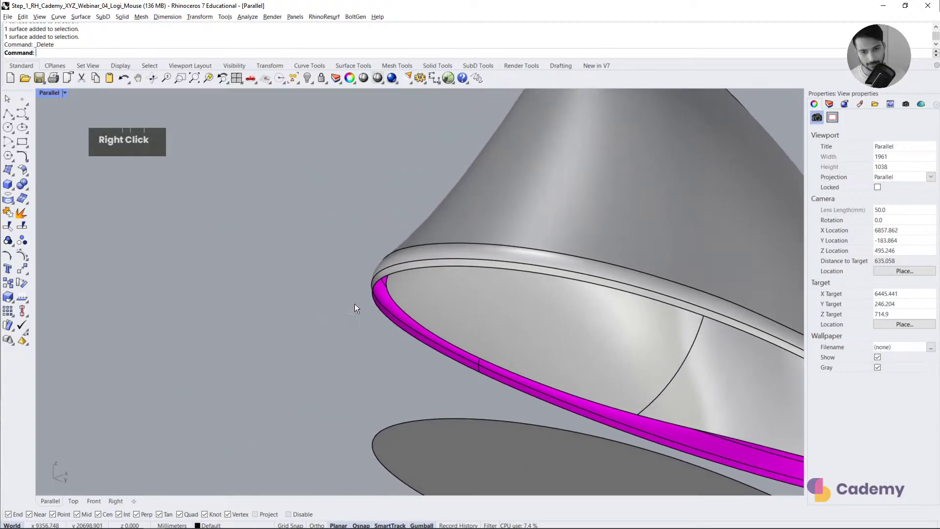
scroll(522, 380, up, 3)
mouse_move(522, 380)
right_down()
mouse_move(535, 401)
mouse_move(479, 378)
mouse_move(498, 346)
mouse_move(535, 380)
right_up()
scroll(462, 367, down, 3)
scroll(490, 354, down, 3)
right_drag(489, 355, 424, 306)
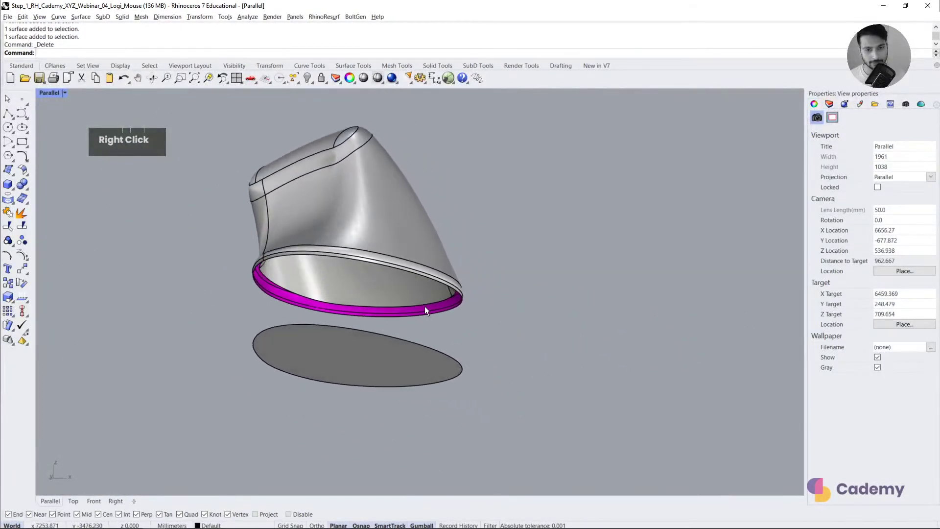
Step: Select the inner polysurface's lower boundary edges all around the opening and extrude them straight down past the rim
click(404, 294)
middle_click(404, 294)
right_click(404, 294)
click(652, 412)
shift+right_drag(652, 412, 649, 366)
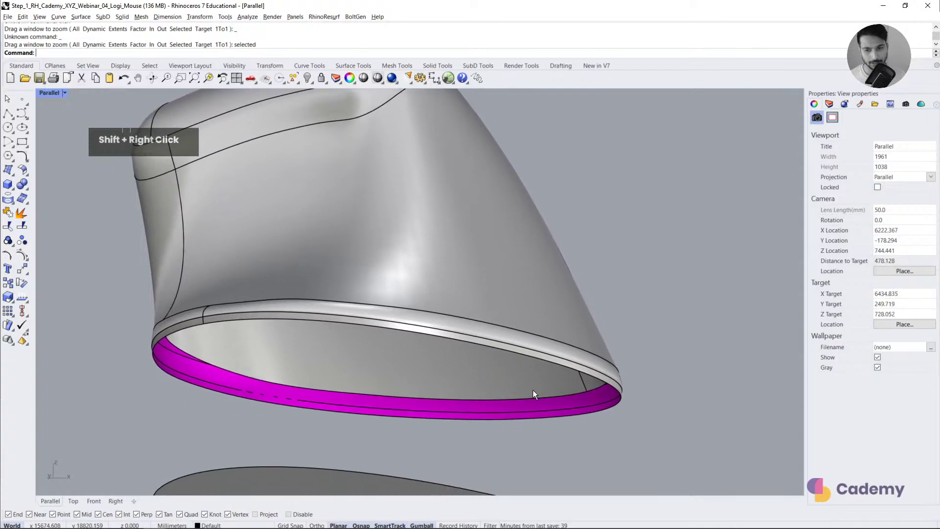
ctrl+shift+click(533, 398)
click(563, 392)
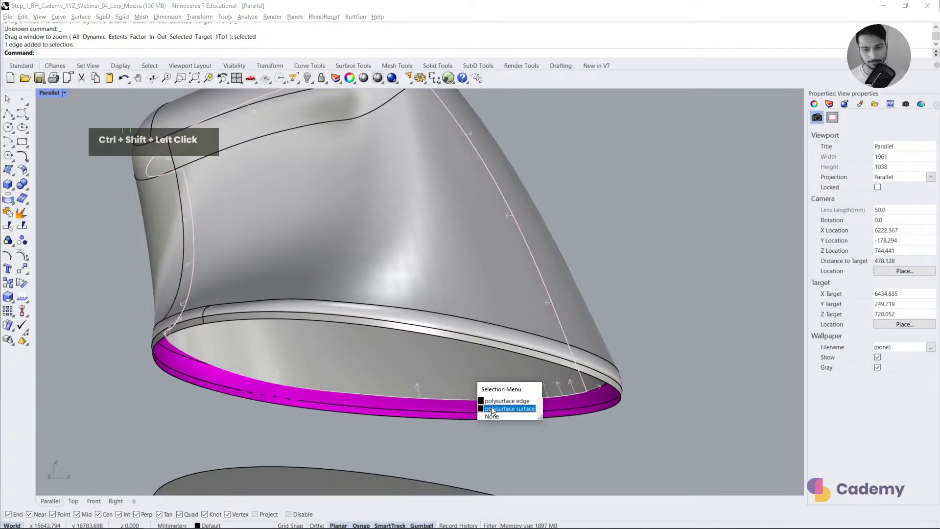
click(492, 400)
right_drag(553, 400, 507, 401)
ctrl+shift+click(501, 400)
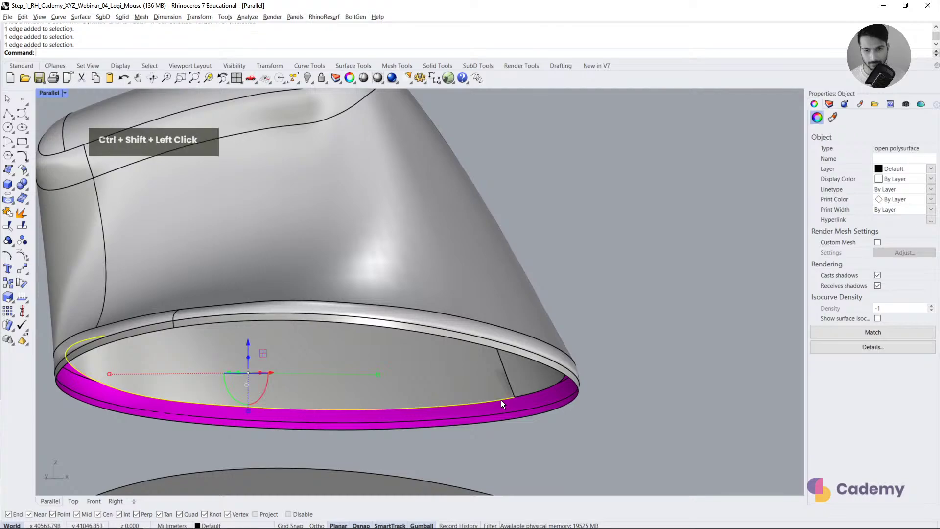
ctrl+shift+click(529, 397)
scroll(528, 395, down, 3)
right_drag(376, 376, 415, 380)
ctrl+shift+click(415, 380)
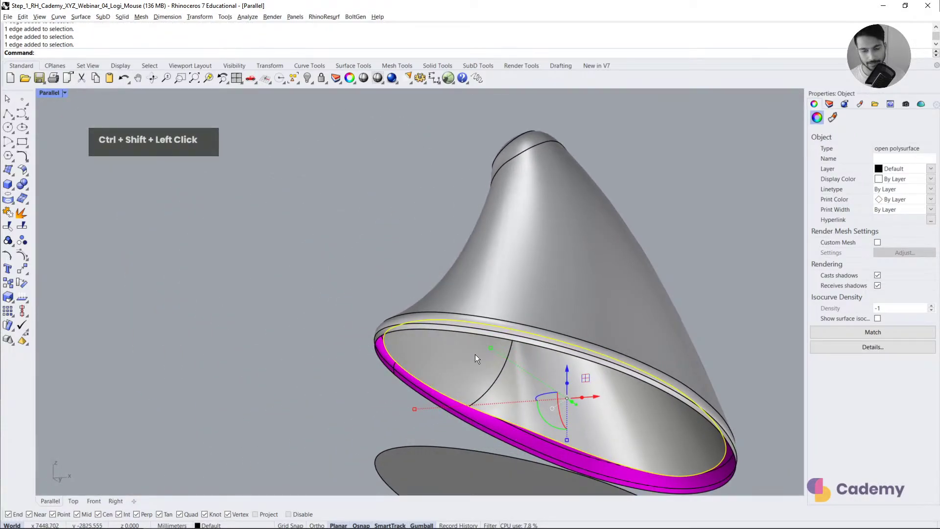
right_drag(475, 354, 456, 332)
ctrl+drag(492, 318, 522, 412)
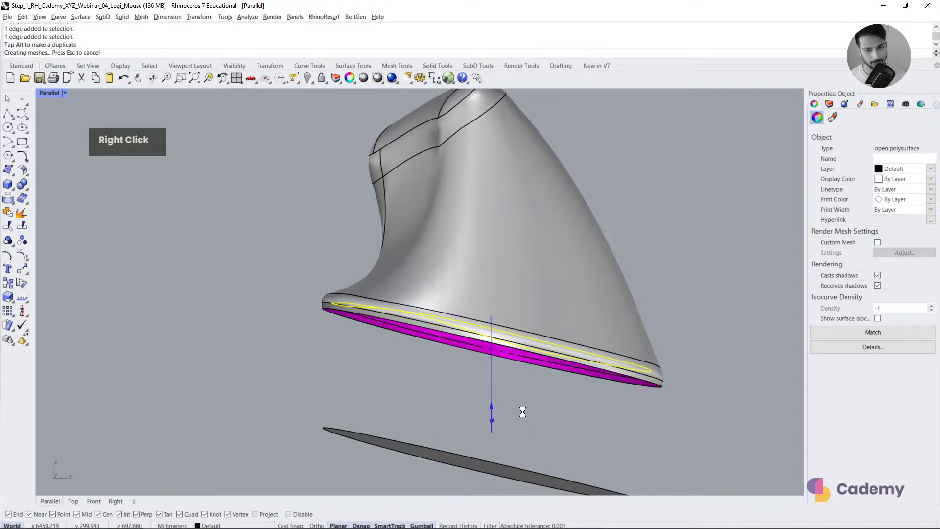
scroll(427, 318, down, 4)
right_drag(427, 321, 462, 365)
Step: Join the extruded walls to the inner polysurface, selecting all the surfaces together
key(ctrl+a)
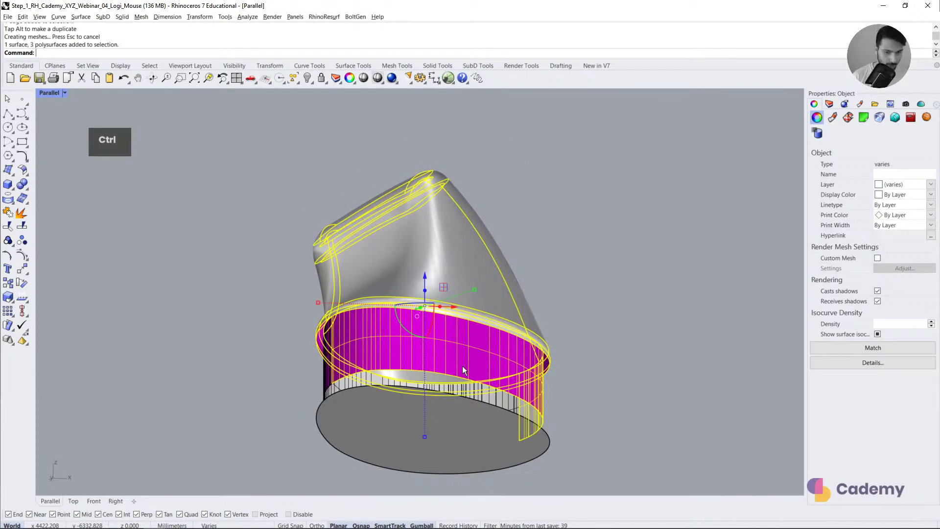
key(ctrl+j)
click(548, 316)
drag(547, 316, 271, 410)
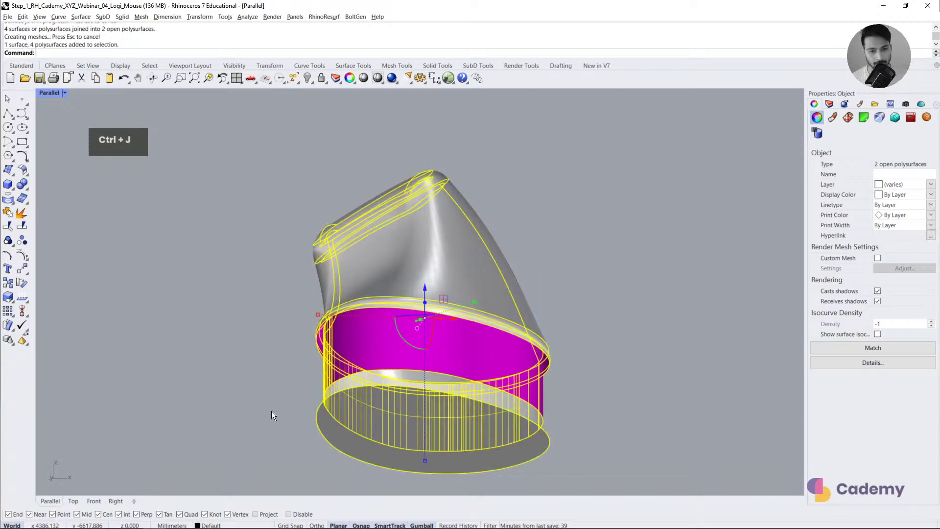
key(ctrl+j)
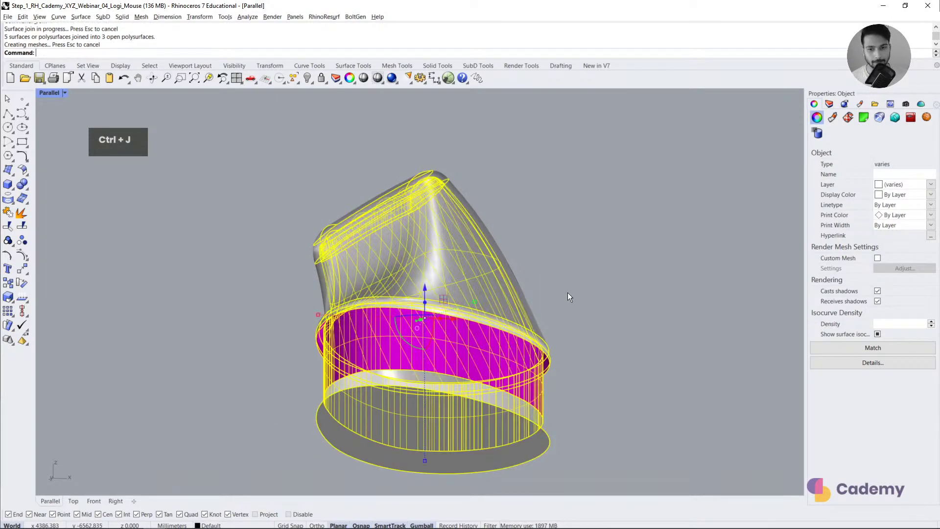
Step: Move the detached base surface back up to the body's opening
double_click(405, 441)
click(427, 401)
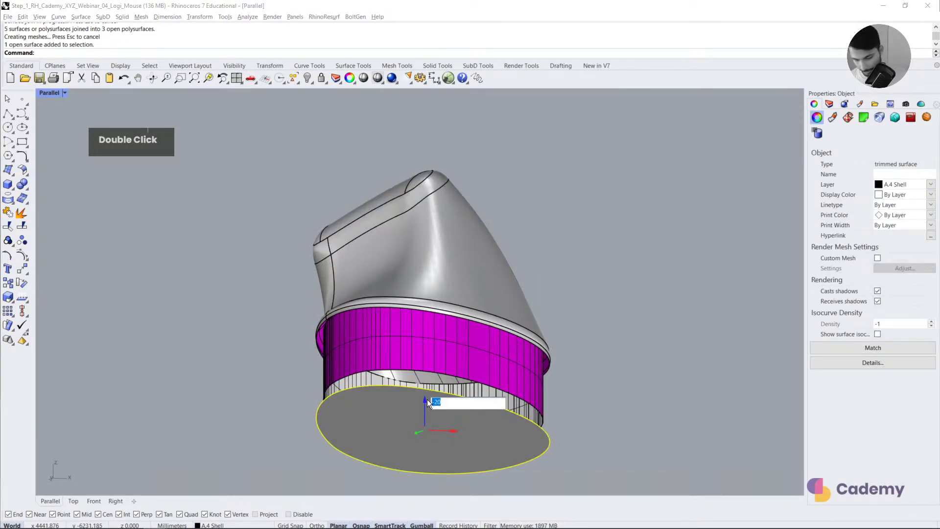
key(Return)
key(Escape)
mouse_move(427, 330)
right_down()
mouse_move(430, 304)
mouse_move(426, 322)
right_up()
Step: Split the flat base surface using the extended inner polysurface as the cutting object
click(399, 430)
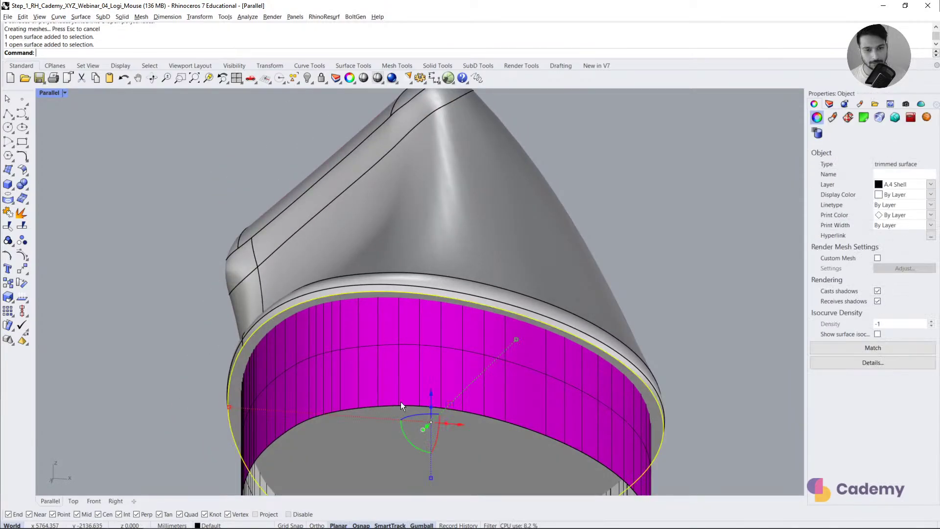
click(401, 401)
click(199, 314)
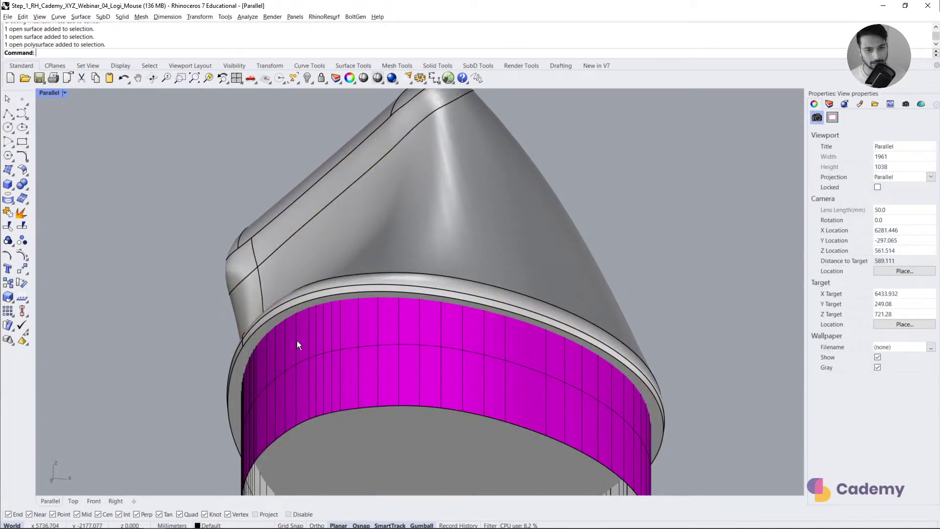
double_click(271, 325)
click(180, 329)
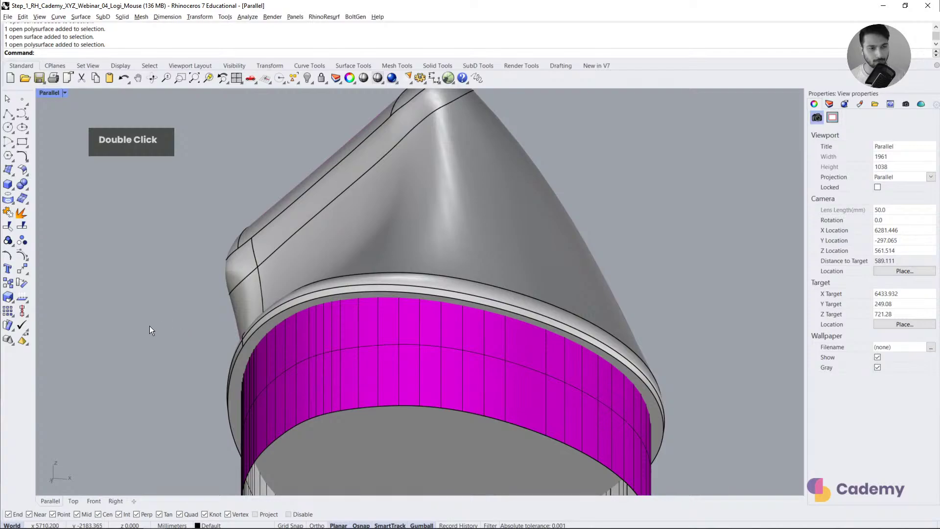
click(21, 228)
click(260, 333)
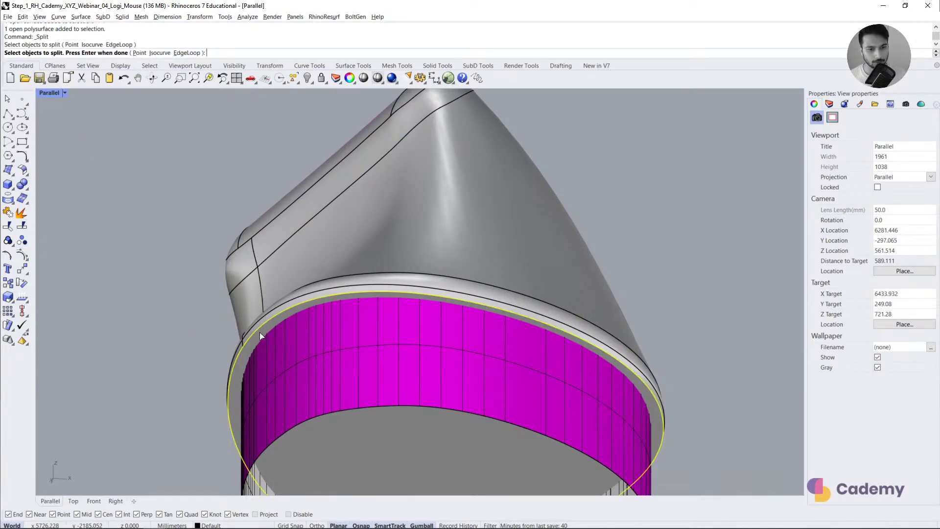
right_click(316, 361)
right_click(315, 361)
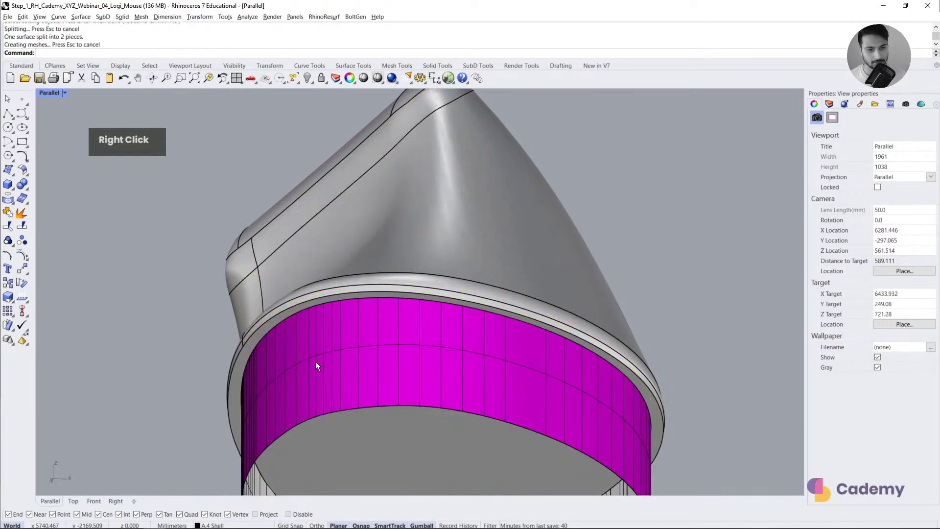
Step: Move the inner polysurface and the cut base piece aside to check the split, and undo both moves
drag(296, 362, 482, 386)
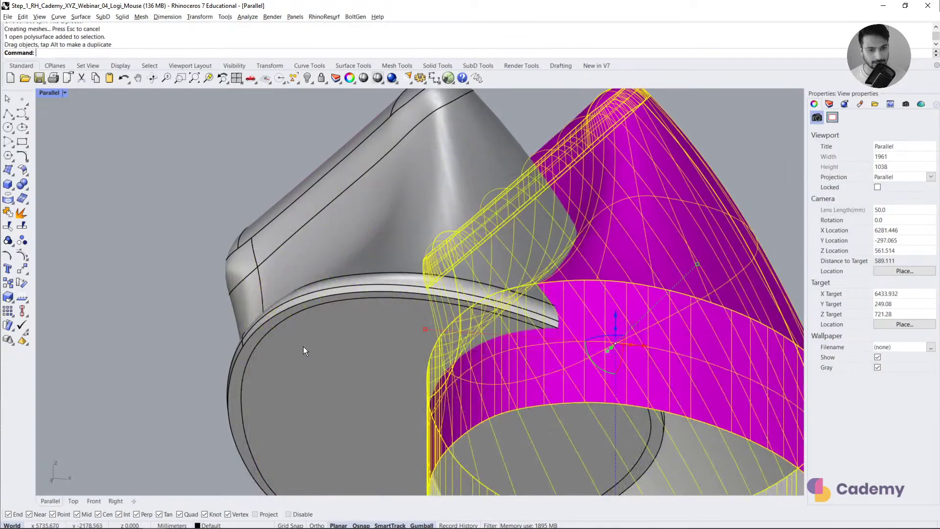
drag(306, 346, 395, 360)
key(ctrl+z)
key(ctrl+z)
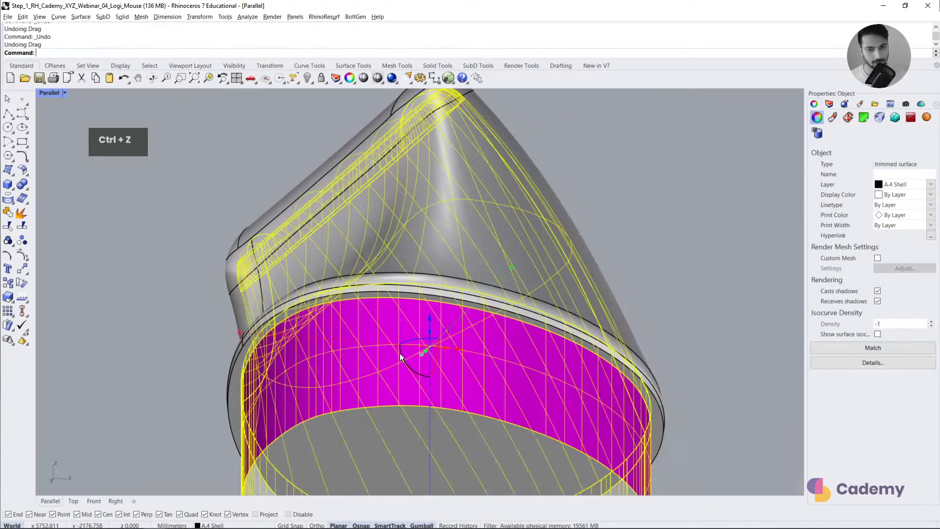
Step: Split the inner polysurface with the flat base and delete the excess wall portion below it
click(622, 267)
click(342, 368)
right_click(342, 367)
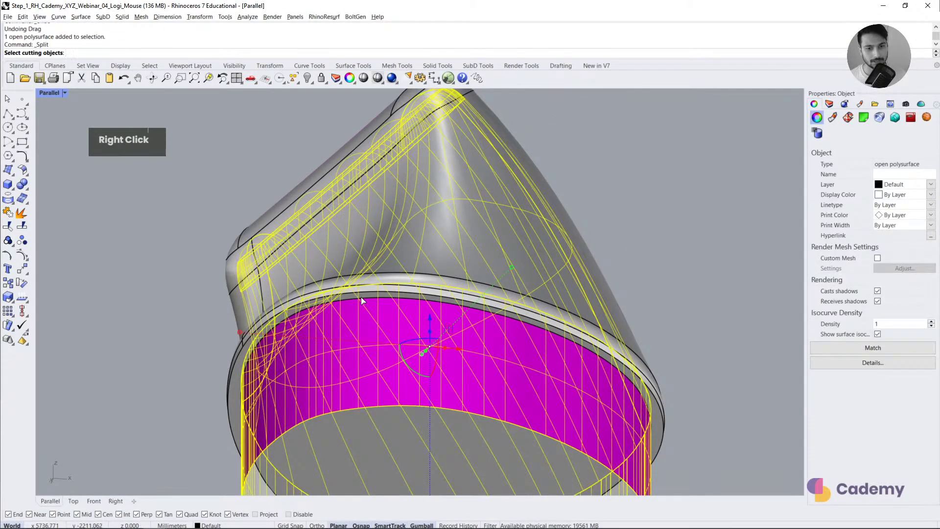
click(347, 339)
key(Return)
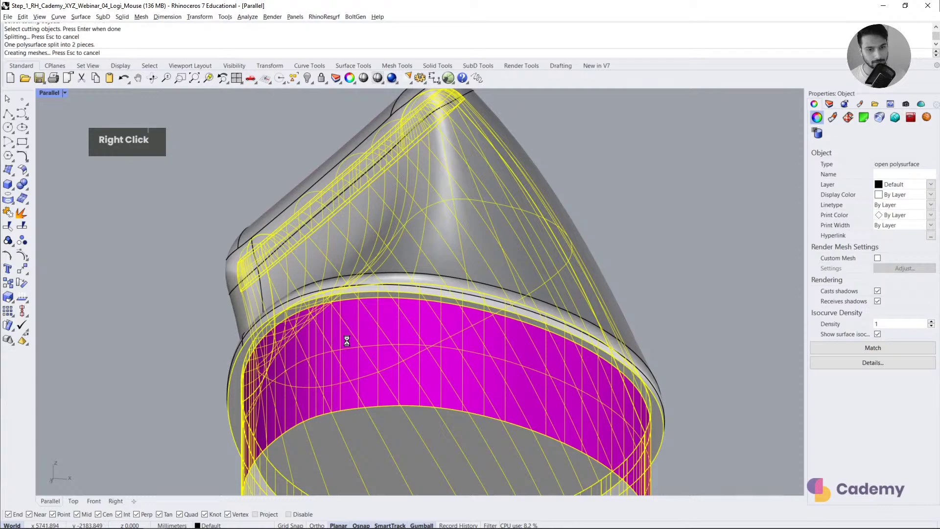
right_click(346, 342)
key(Delete)
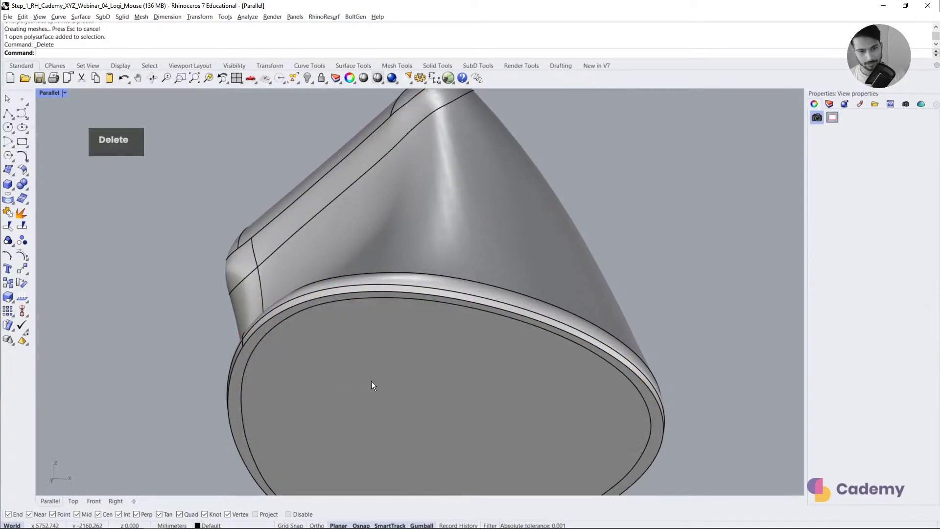
Step: Delete the base's central piece and join the outer body, rim ring and inner polysurface into one shell
click(371, 381)
right_click(377, 335)
scroll(378, 335, down, 10)
key(ctrl+a)
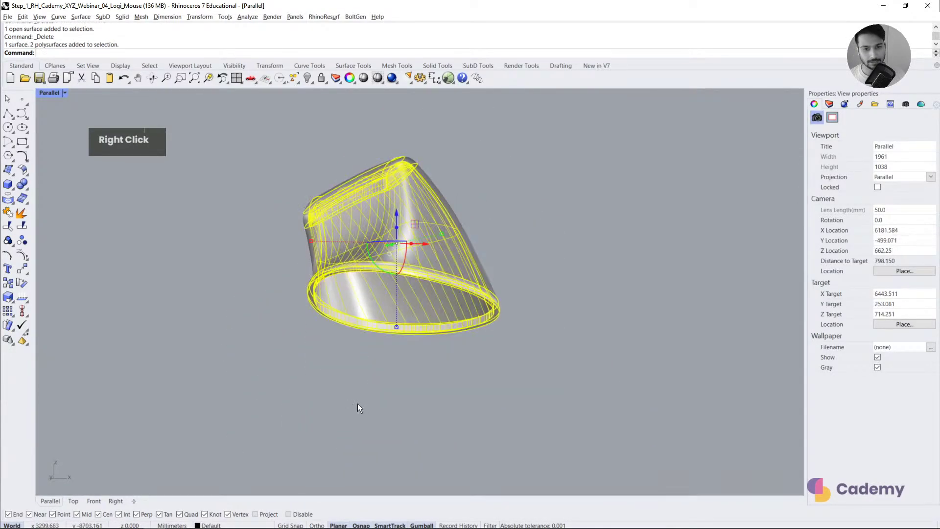
click(8, 212)
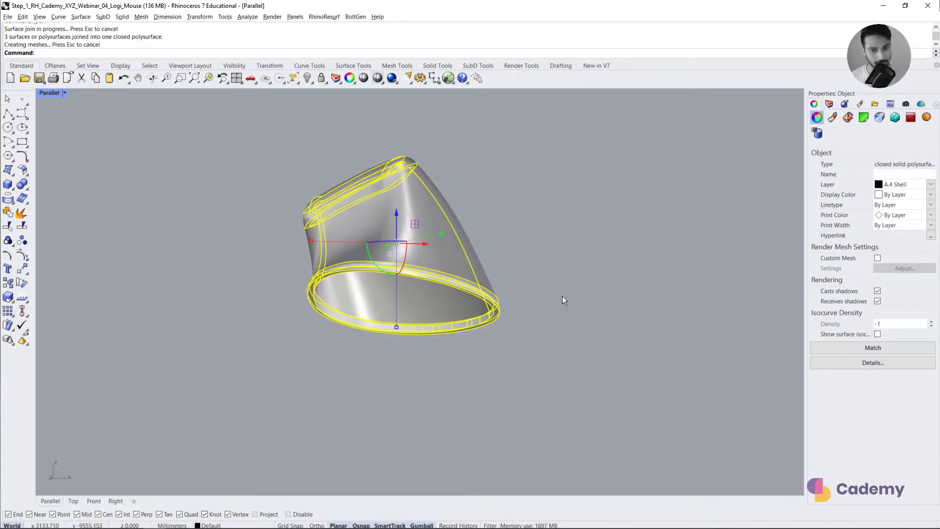
Step: Find the A.4 Sweep 1 Rail example and select the cyan closed profile curve at the upper half's rim
scroll(274, 307, down, 3)
right_drag(275, 306, 405, 369)
scroll(400, 342, down, 5)
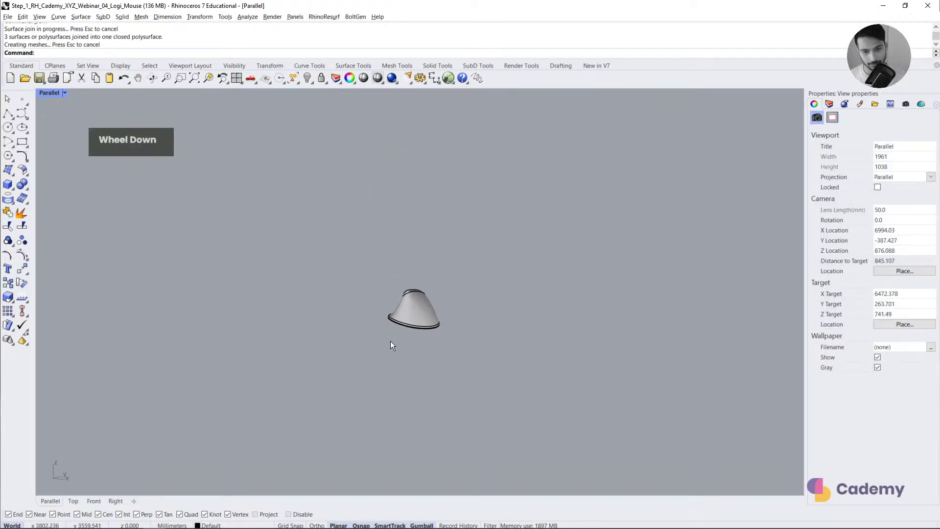
scroll(408, 254, down, 8)
right_drag(410, 233, 436, 401)
scroll(435, 402, up, 4)
shift+right_drag(421, 432, 406, 328)
scroll(393, 365, up, 10)
right_drag(393, 365, 416, 323)
scroll(420, 321, up, 6)
click(436, 280)
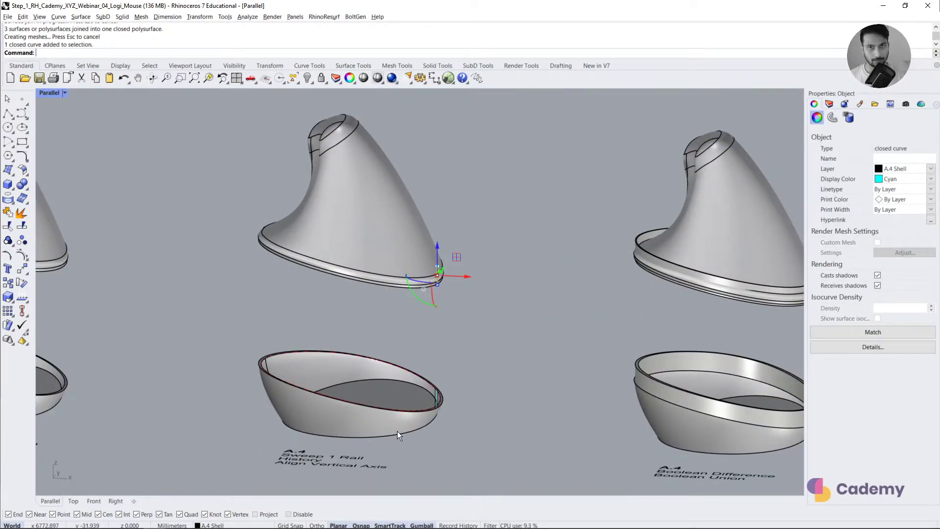
right_drag(398, 430, 416, 351)
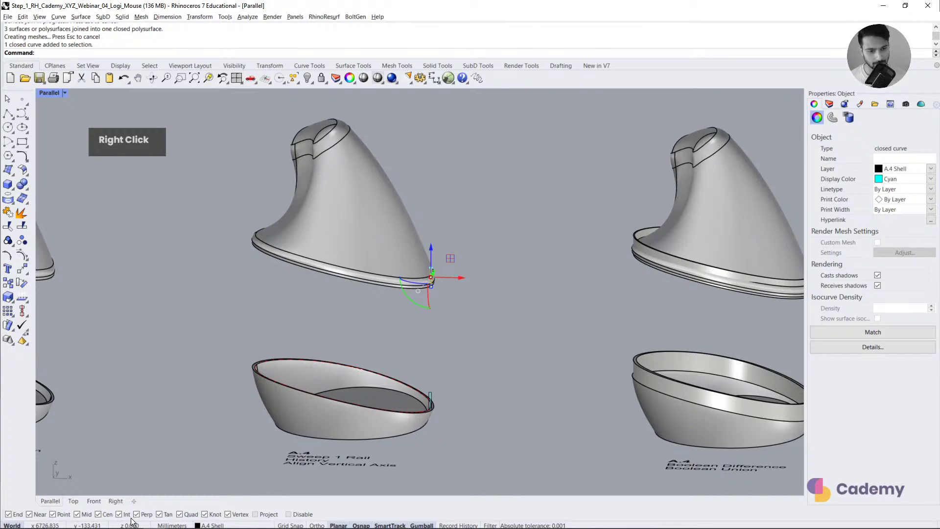
Step: Show the rim profile curve close up in the Front view and set the display mode to Wireframe
click(94, 502)
scroll(432, 297, down, 7)
middle_click(433, 297)
scroll(433, 297, down, 5)
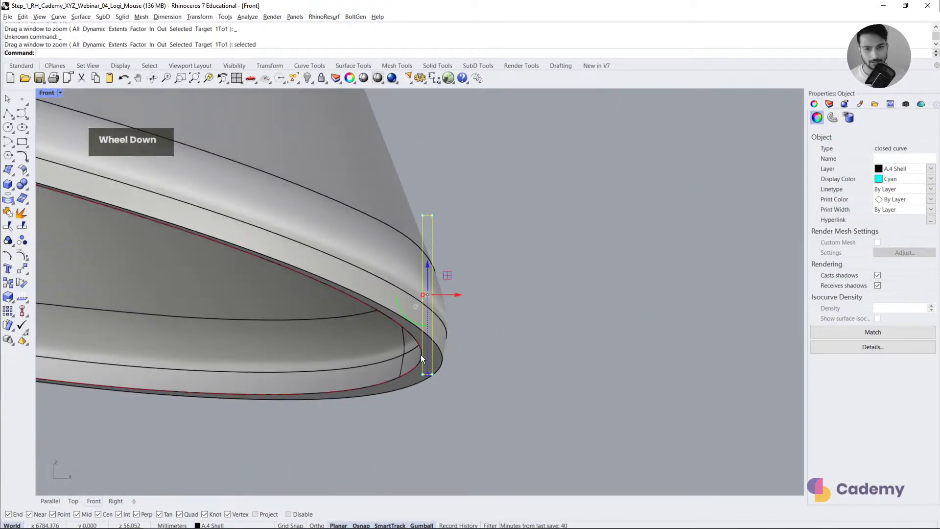
scroll(421, 358, up, 3)
key(Escape)
right_click(48, 92)
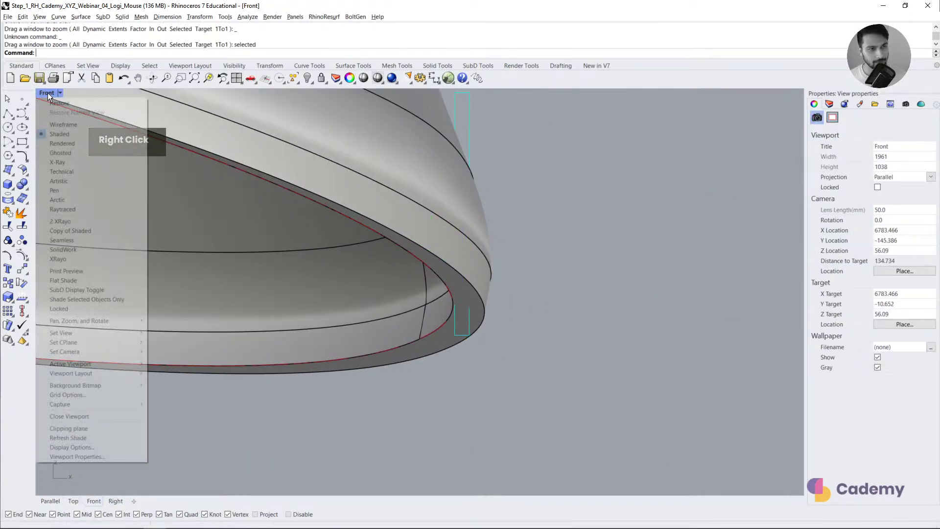
click(63, 130)
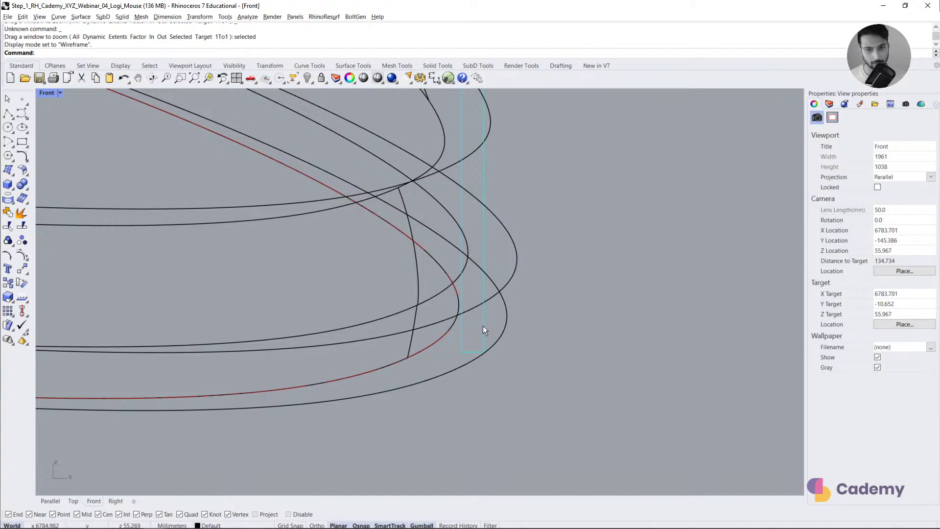
Step: Delete the cyan closed profile curve at the rim of the upper half
double_click(483, 326)
click(530, 370)
click(480, 313)
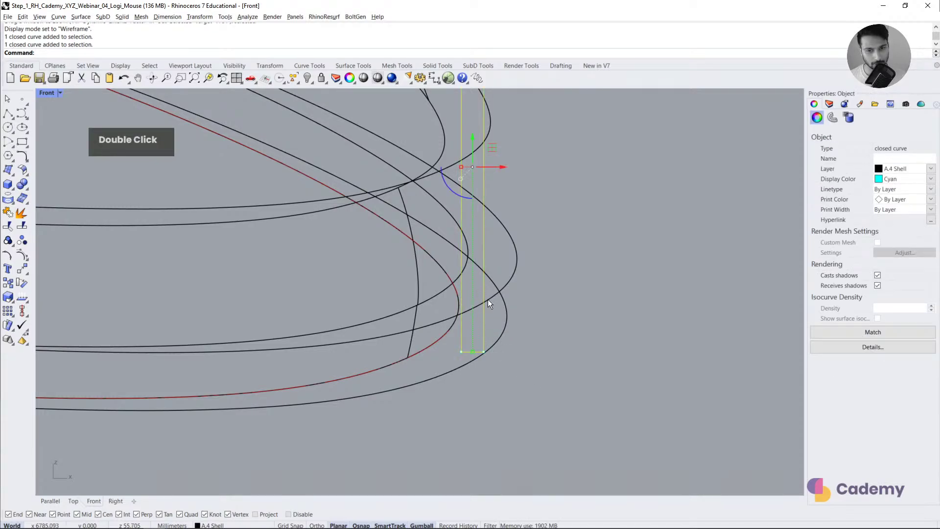
key(Delete)
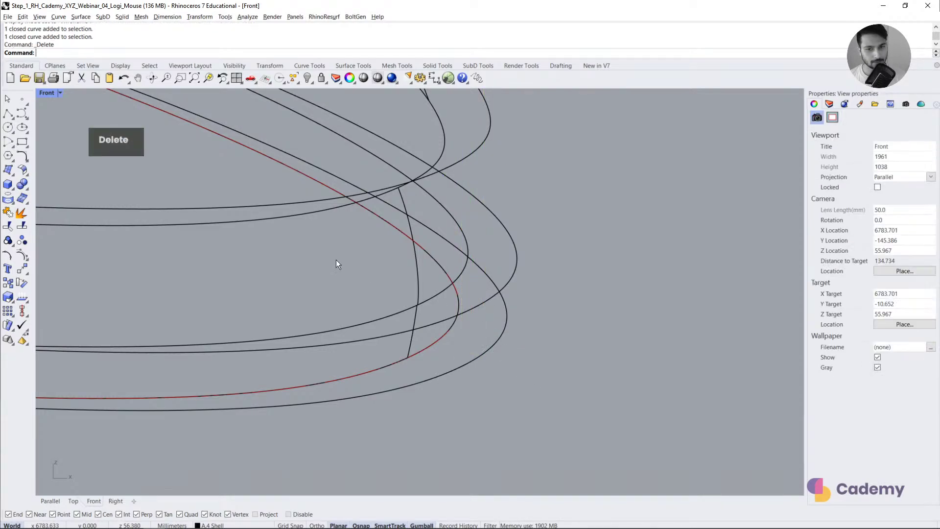
click(25, 145)
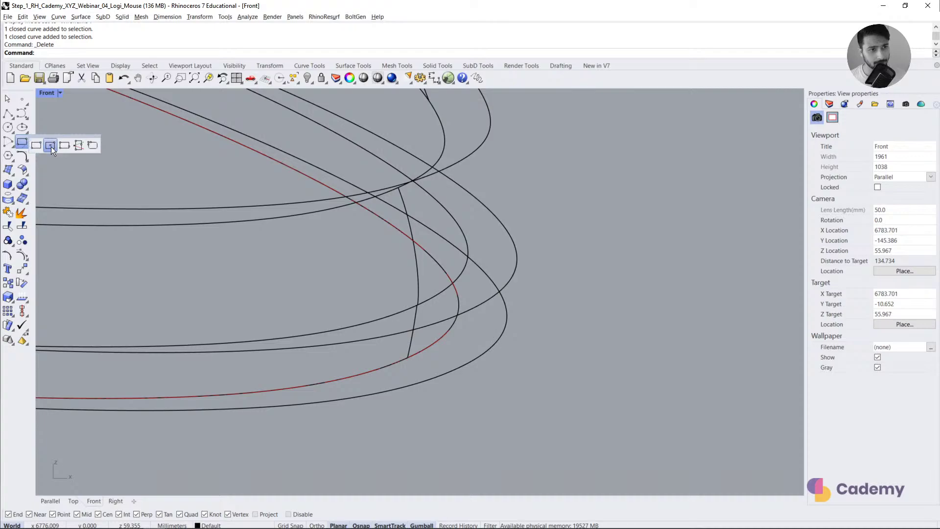
click(51, 146)
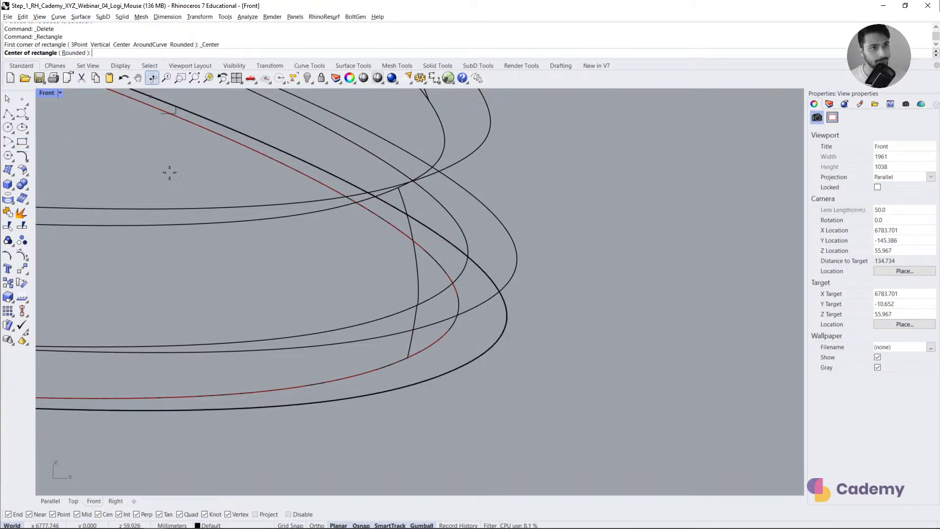
key(Escape)
right_click(119, 103)
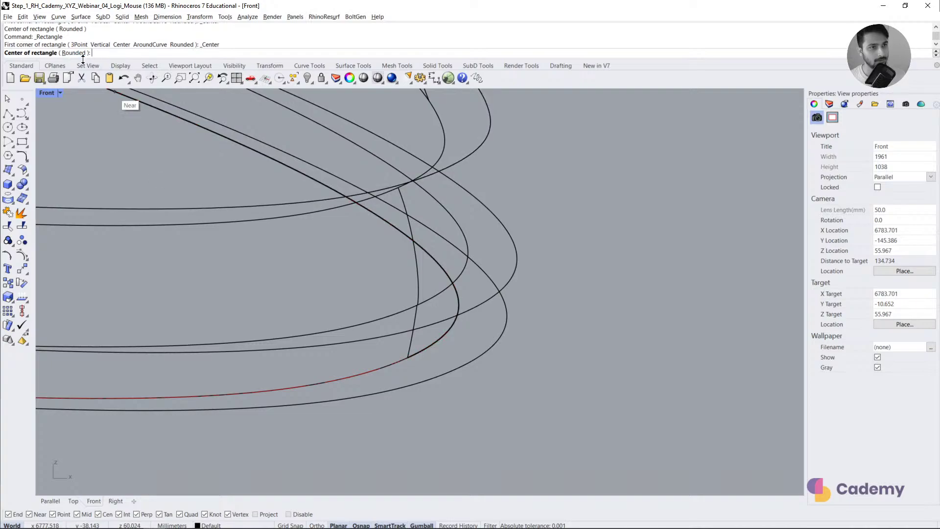
key(Escape)
Step: Draw a tall, narrow rectangle with the AroundCurve option, centred on the quadrant point of the red rim curve
click(22, 145)
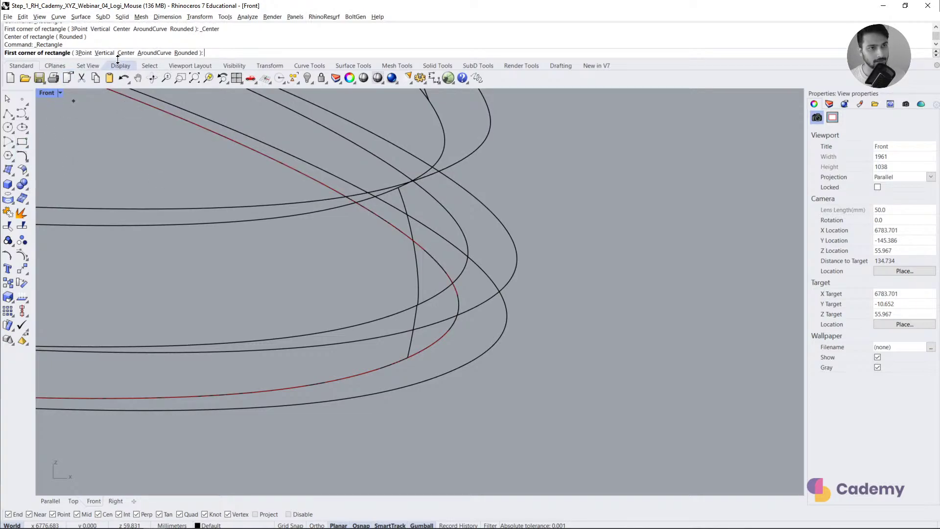
click(154, 52)
click(449, 329)
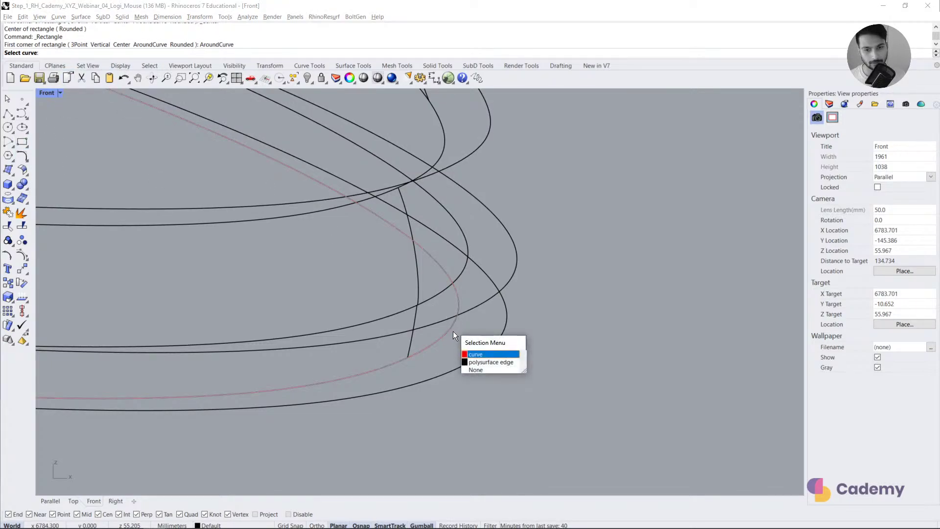
right_click(454, 331)
click(462, 302)
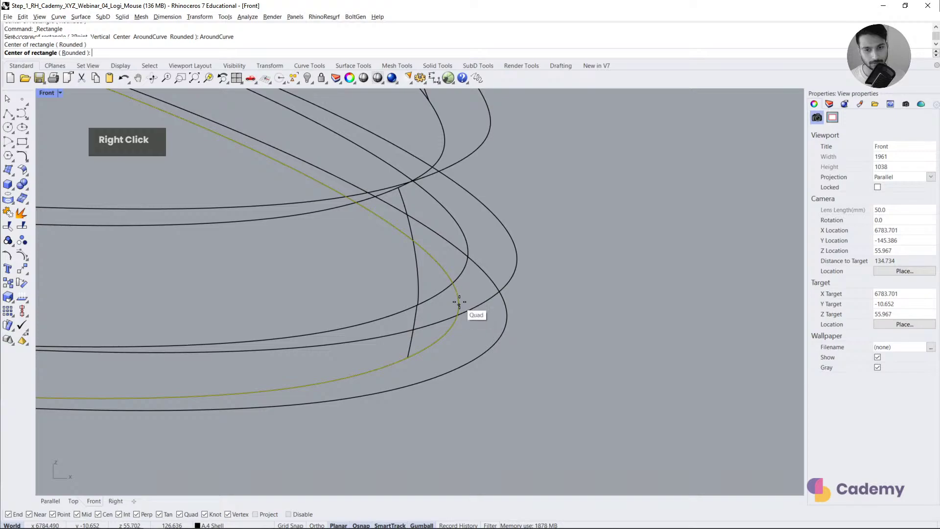
click(477, 394)
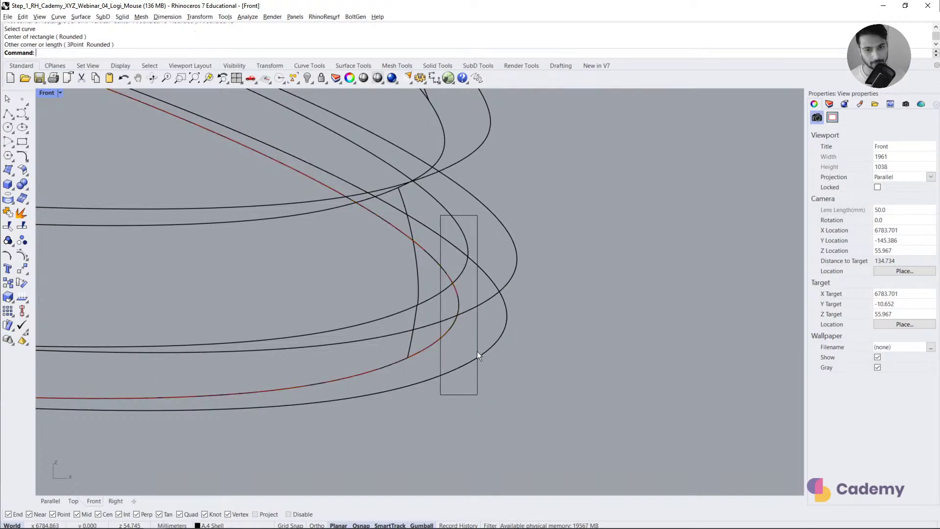
Step: Move the rectangle outward until its inner edge meets the red rim curve, and scale it slightly narrower
drag(496, 307, 519, 289)
scroll(478, 304, up, 3)
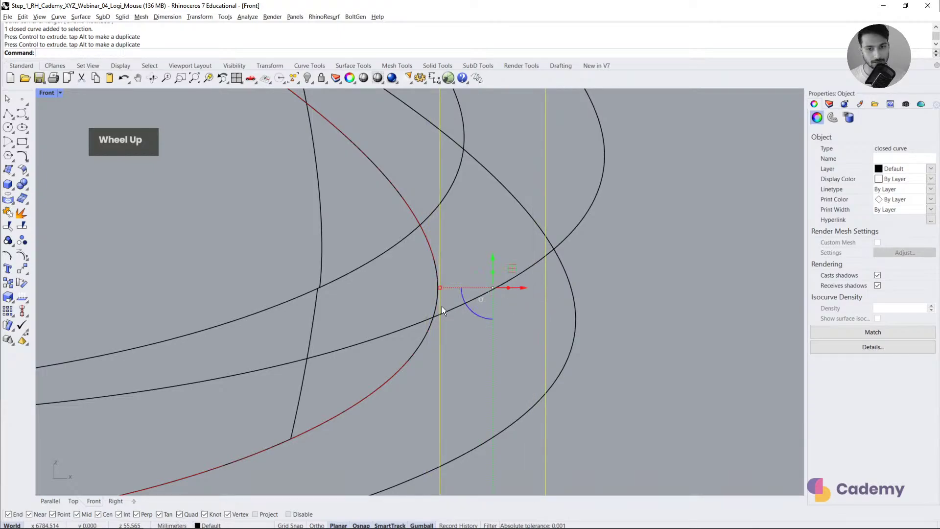
scroll(440, 290, down, 6)
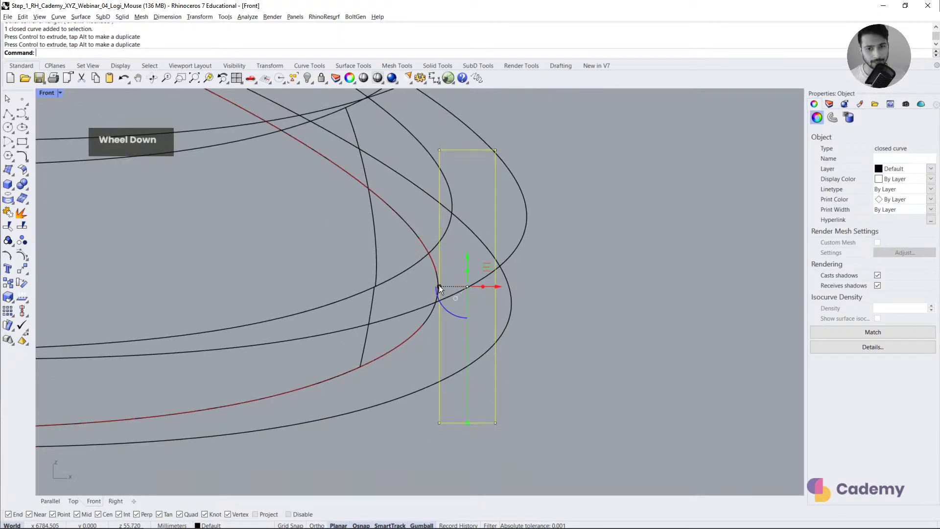
drag(440, 286, 442, 287)
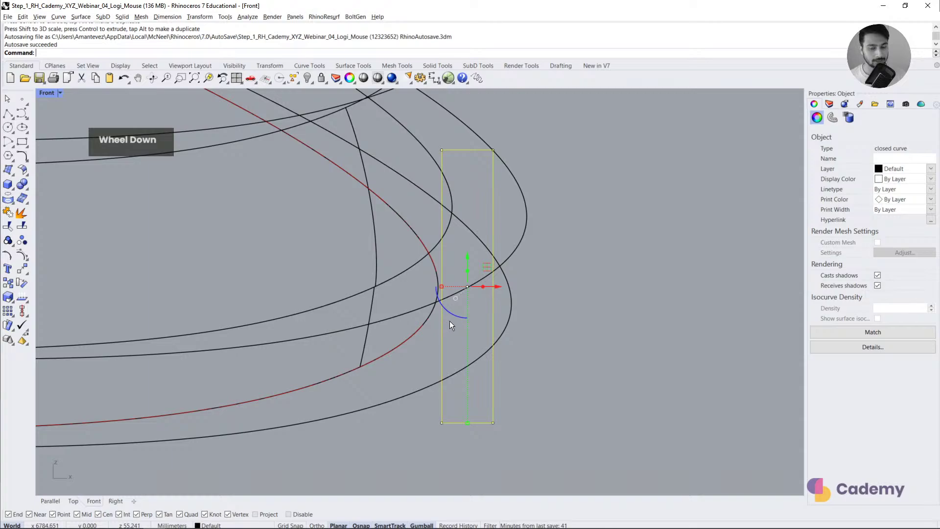
scroll(519, 319, down, 2)
key(Escape)
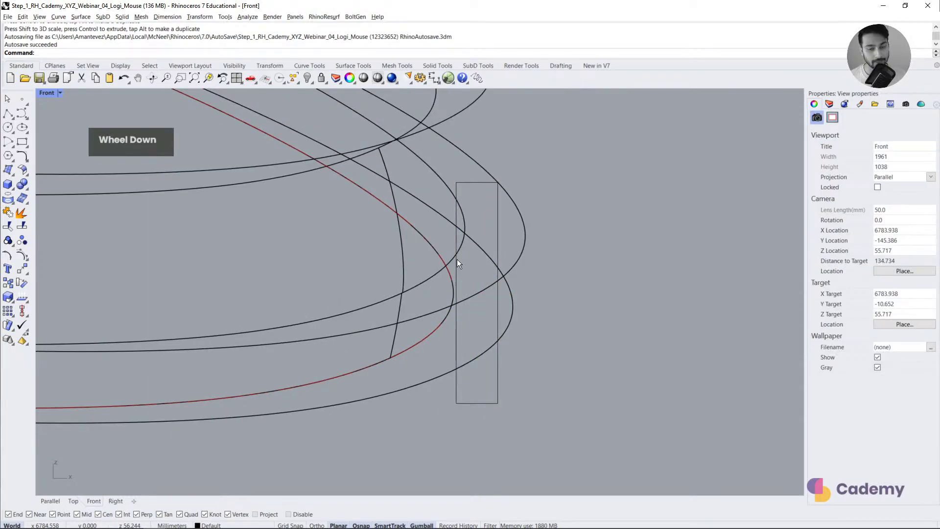
Step: Undo the rectangle edits and the deletion of the cyan profile, keeping the upper half's shell joined
scroll(483, 284, down, 6)
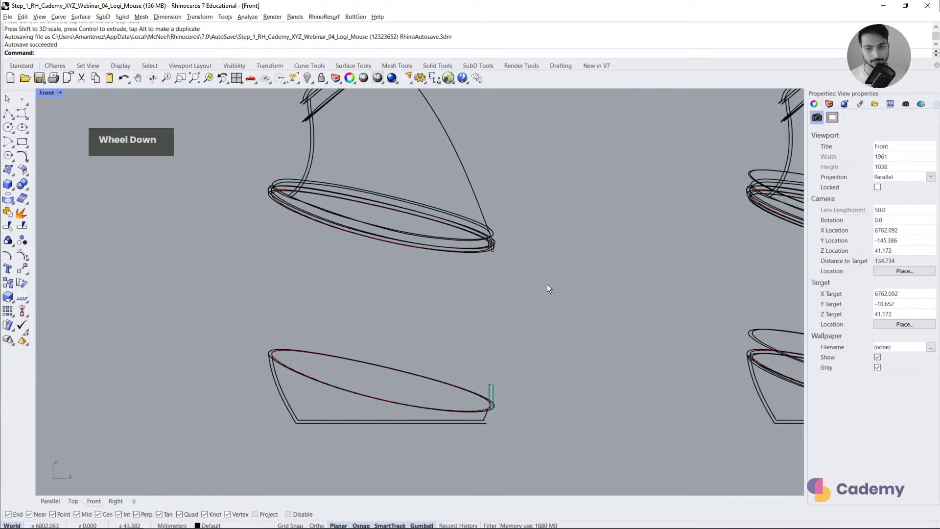
right_drag(547, 288, 438, 313)
key(ctrl+z)
key(ctrl+z)
key(ctrl+z)
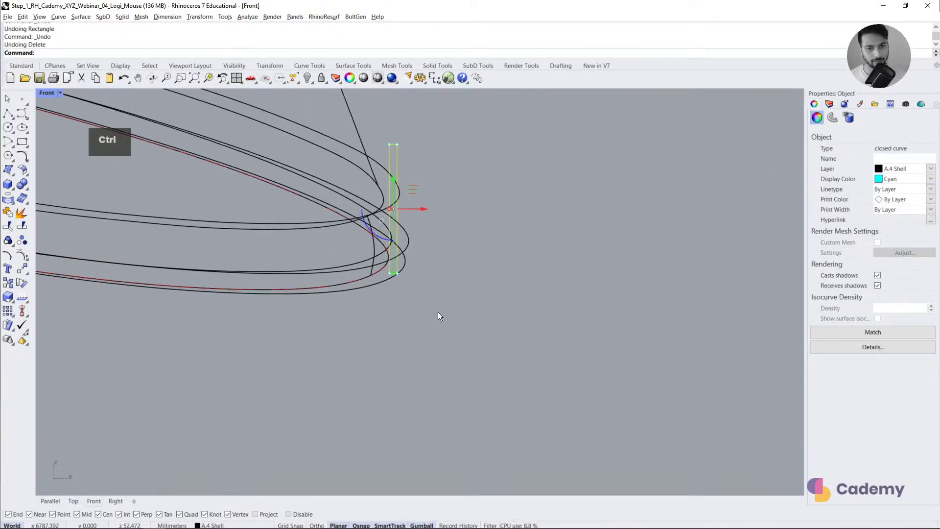
key(ctrl+z)
key(ctrl+z)
key(ctrl+y)
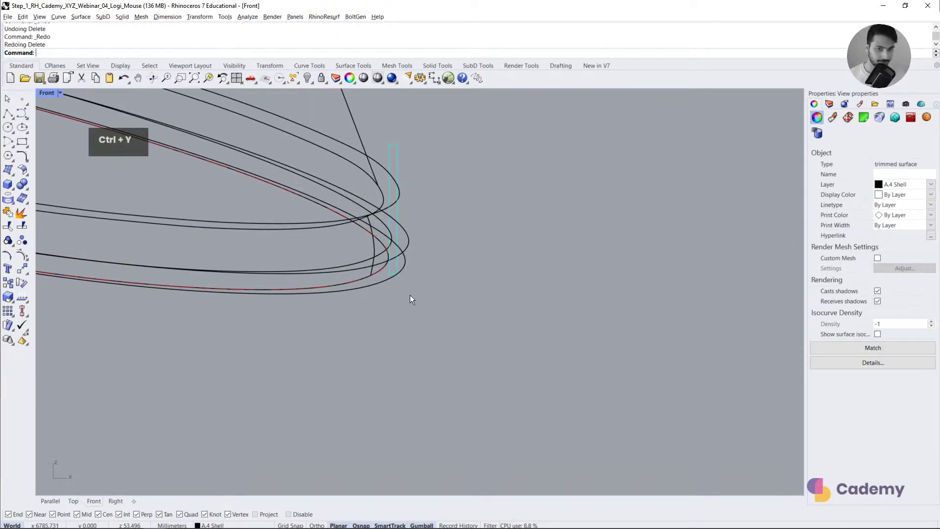
key(ctrl+y)
Step: Run Sweep1 in the Parallel view with the red rim curve as rail and the cyan closed curve as cross section
click(51, 500)
mouse_move(314, 313)
right_down()
mouse_move(339, 354)
mouse_move(362, 363)
right_up()
scroll(431, 274, up, 7)
right_drag(455, 325, 486, 306)
text(swe)
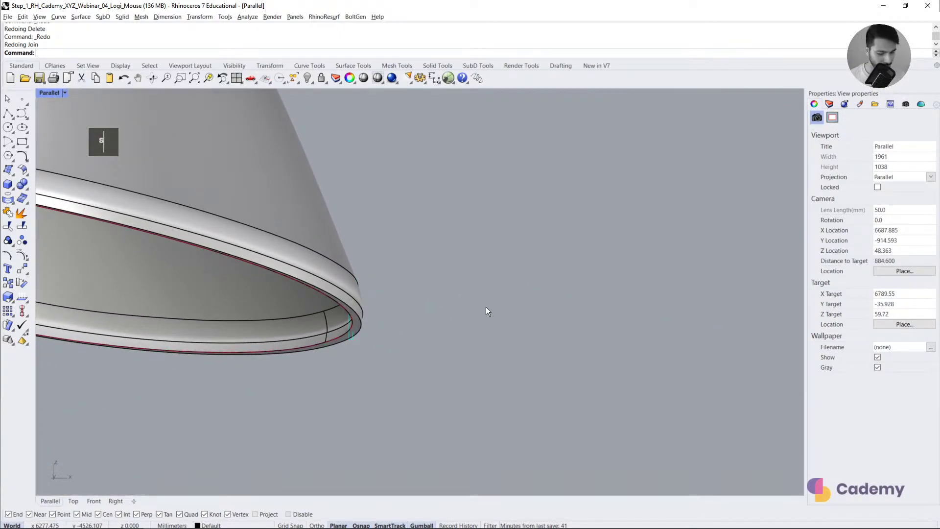
click(53, 63)
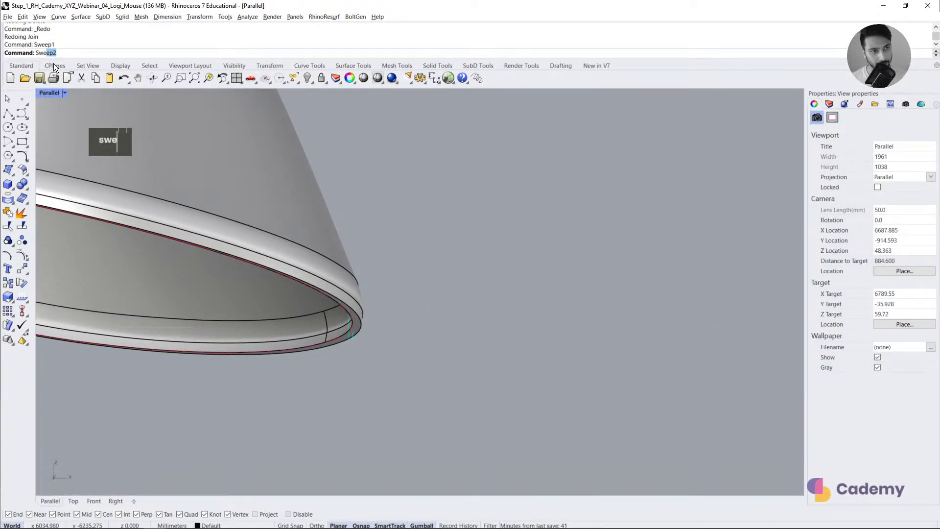
click(304, 344)
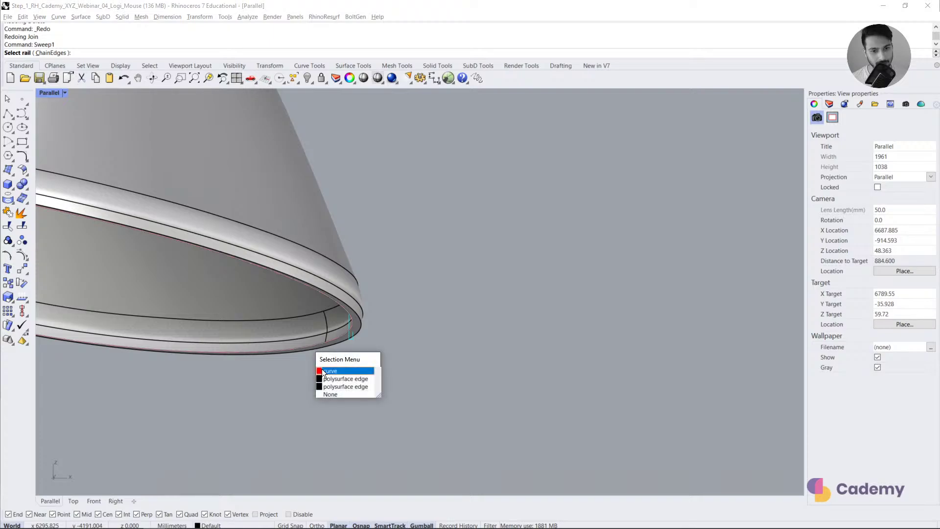
click(337, 373)
click(350, 339)
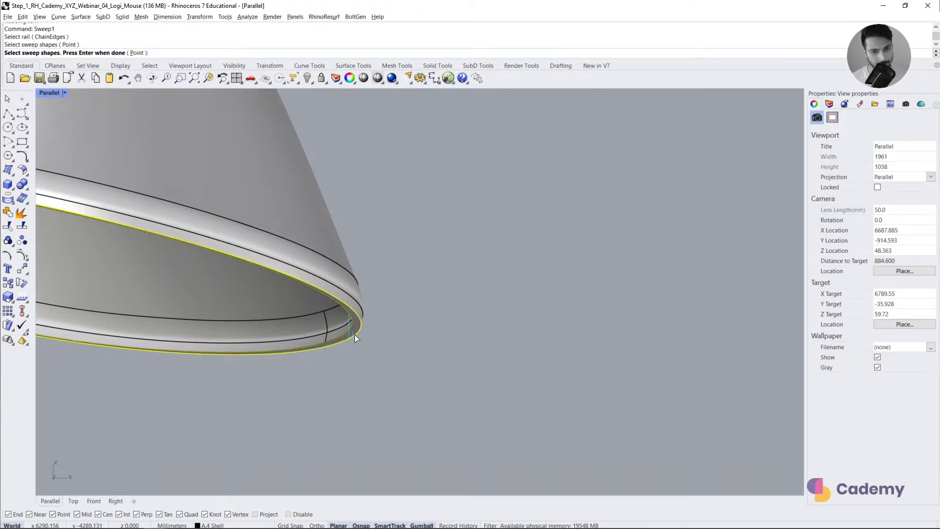
ctrl+click(352, 336)
right_click(365, 355)
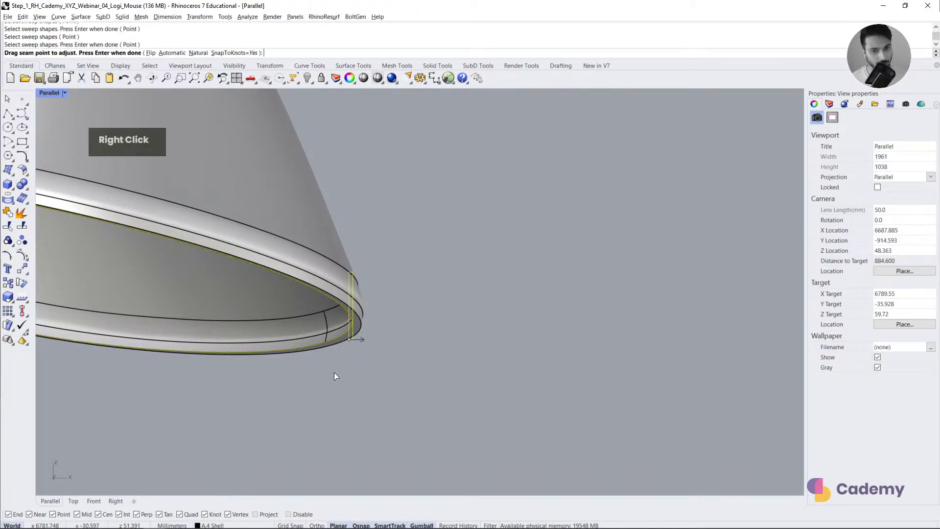
right_click(324, 383)
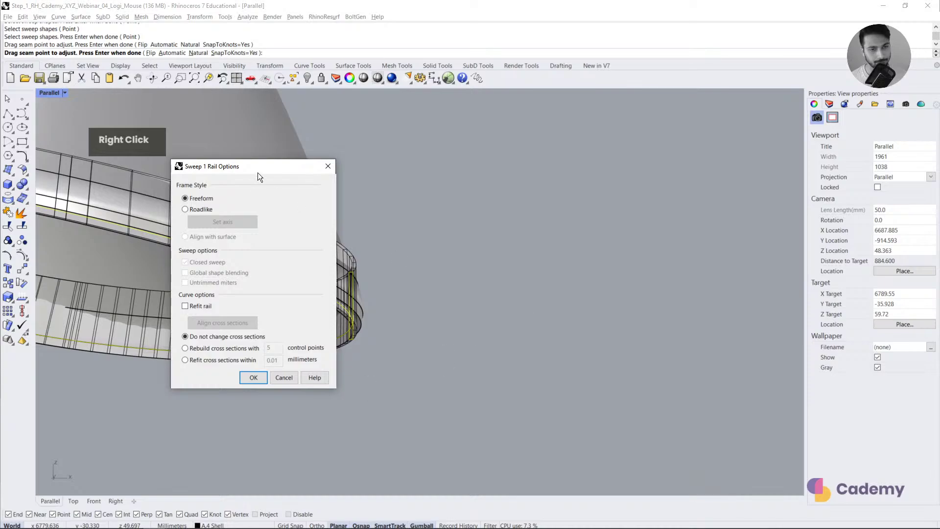
Step: Set the sweep's frame style to Roadlike with a vertical axis picked in the Front view
drag(273, 164, 535, 160)
right_drag(244, 287, 344, 295)
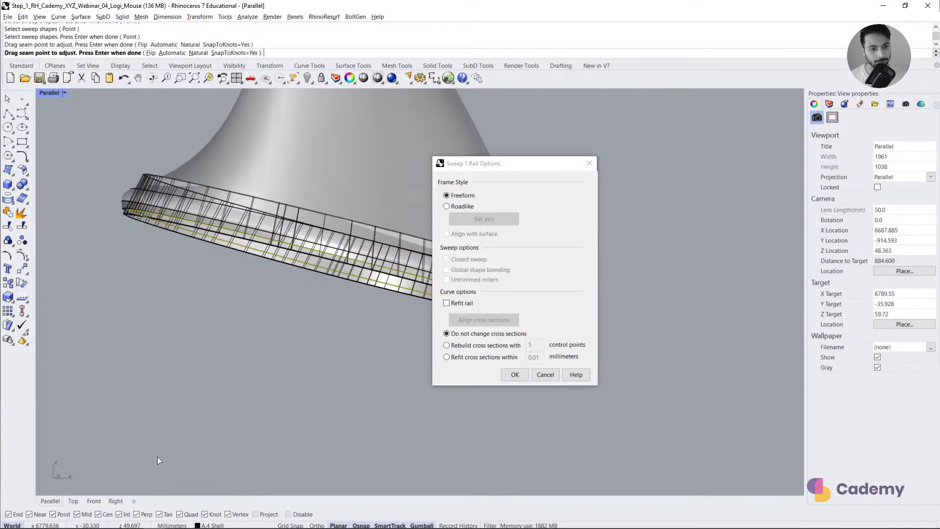
click(91, 504)
shift+right_drag(201, 313, 391, 353)
scroll(226, 342, down, 5)
scroll(200, 279, down, 4)
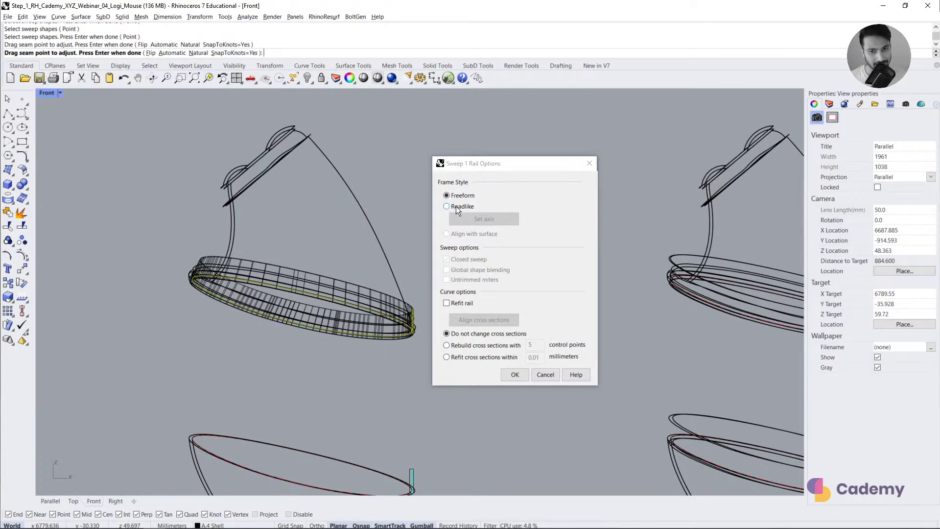
drag(483, 165, 581, 155)
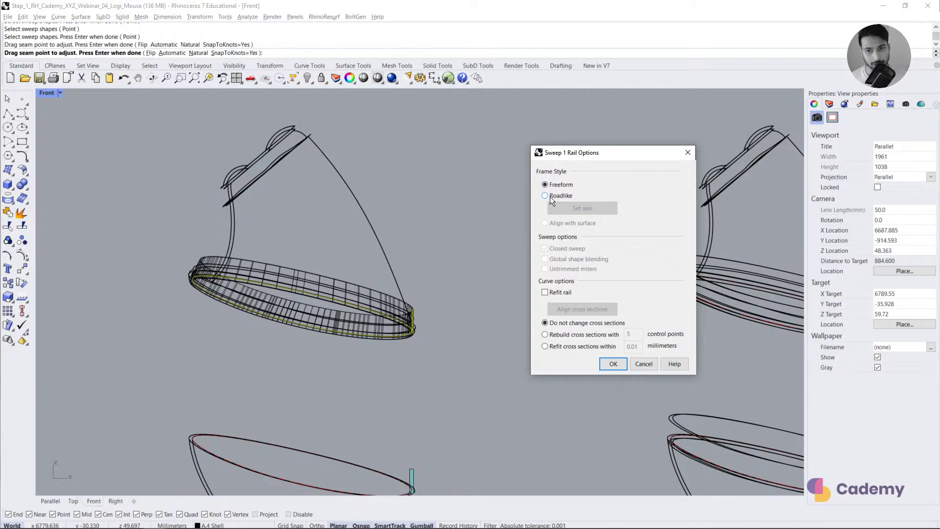
click(550, 196)
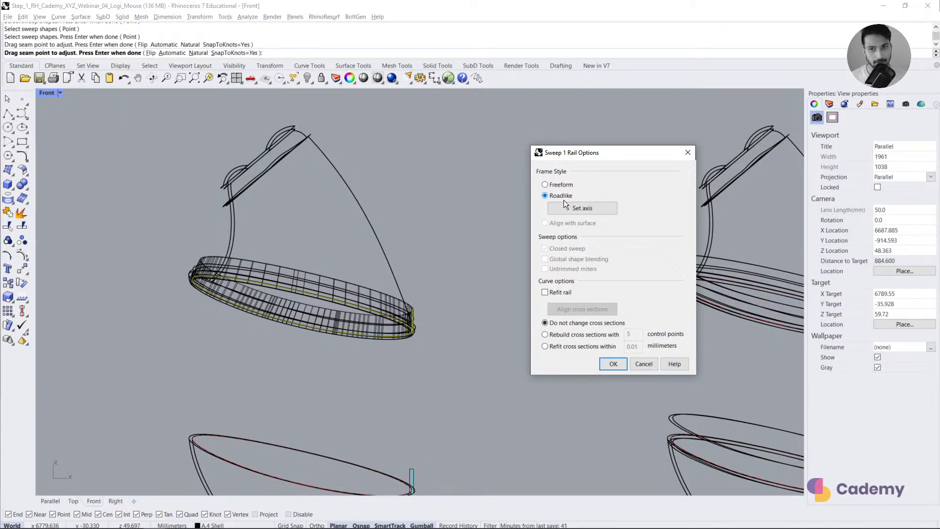
click(574, 210)
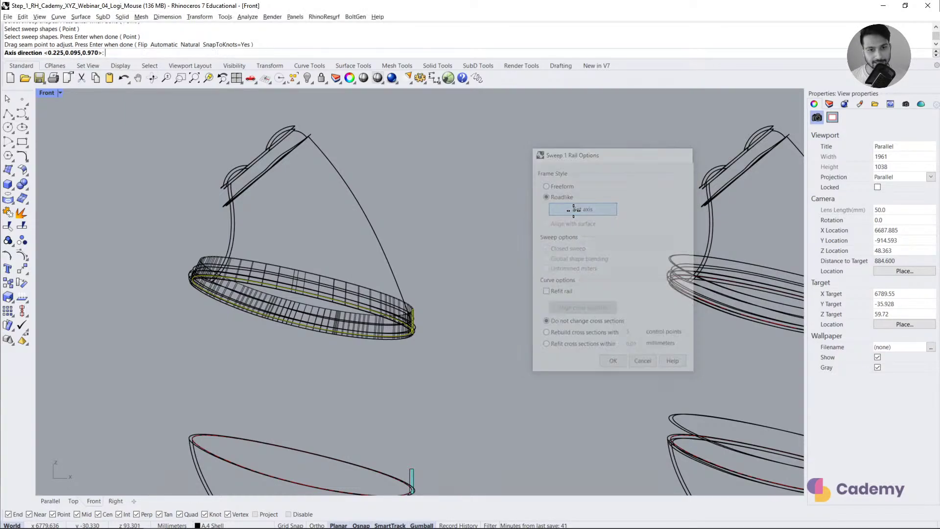
click(474, 230)
shift+click(474, 315)
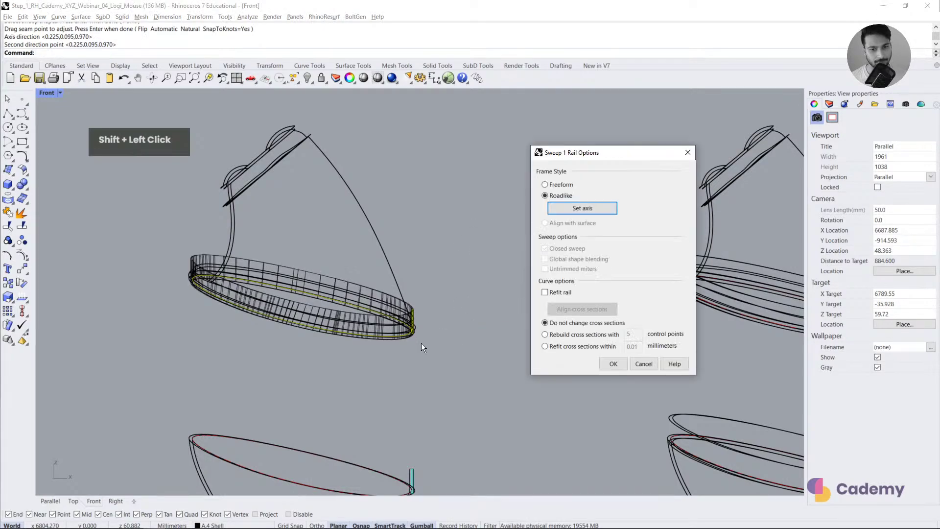
Step: Compare the Freeform and Roadlike previews, set the vertical Roadlike axis again, and create the sweep
scroll(197, 279, up, 3)
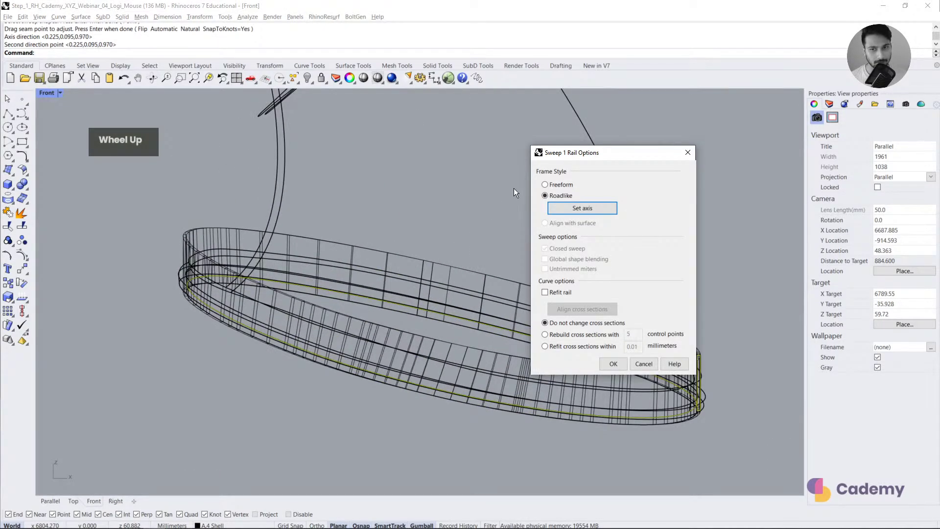
click(554, 184)
click(551, 196)
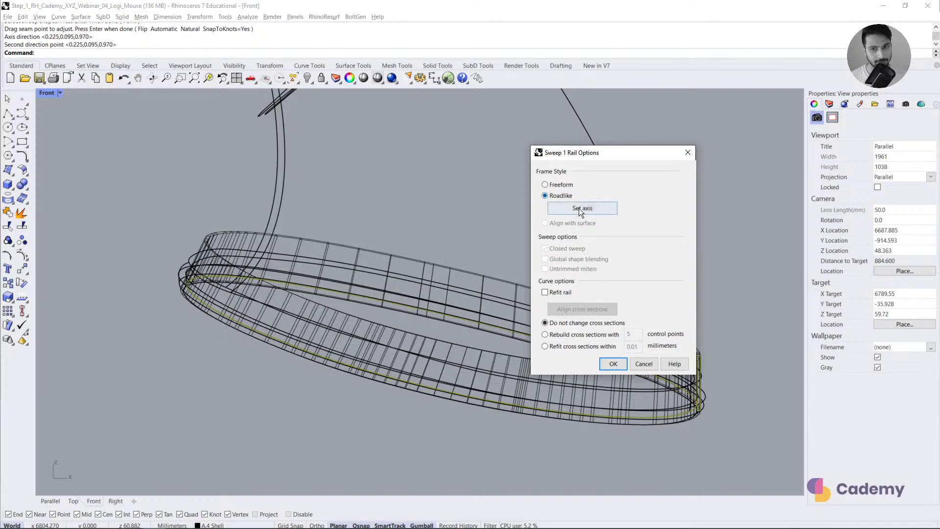
click(579, 207)
shift+double_click(147, 252)
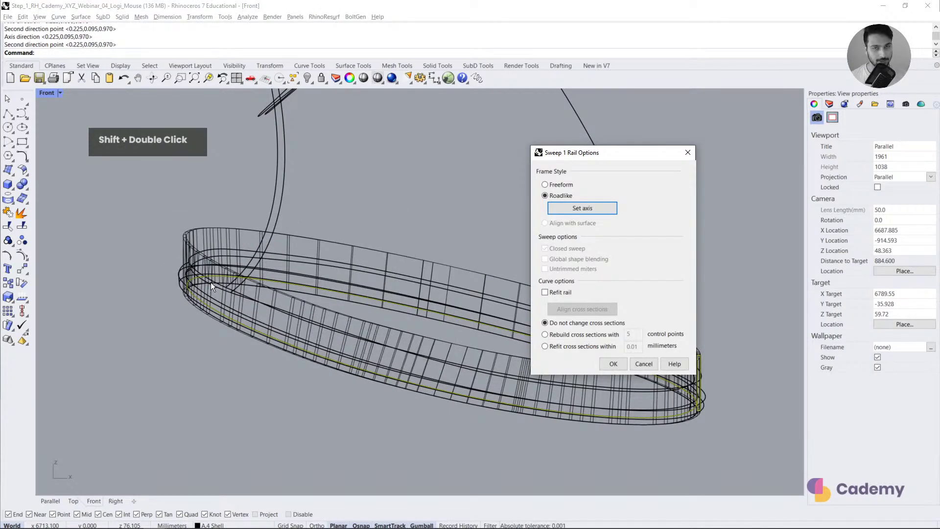
click(613, 365)
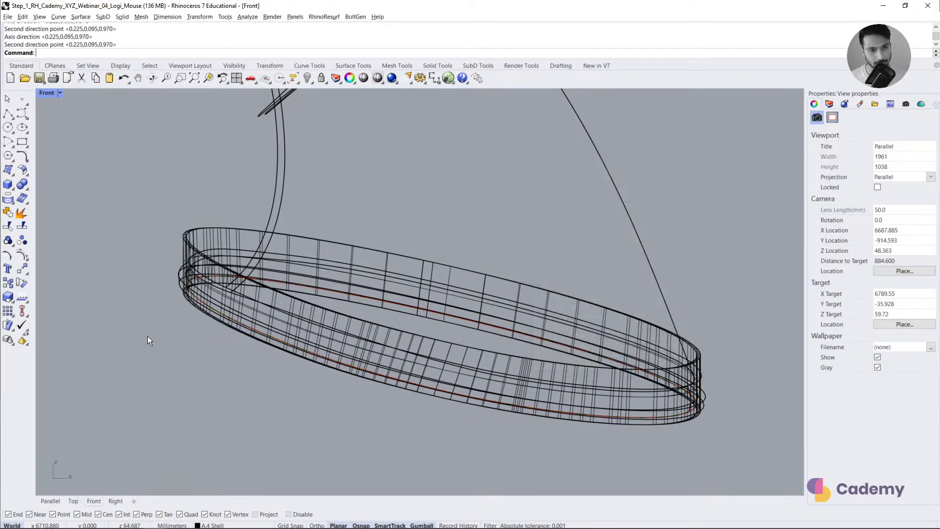
Step: Examine the lower half's cyan rim profile and the neighbouring A.4 Boolean Difference and Boolean Union example in the Parallel view
click(49, 500)
right_drag(319, 279, 399, 311)
scroll(399, 311, down, 5)
shift+right_drag(340, 243, 400, 308)
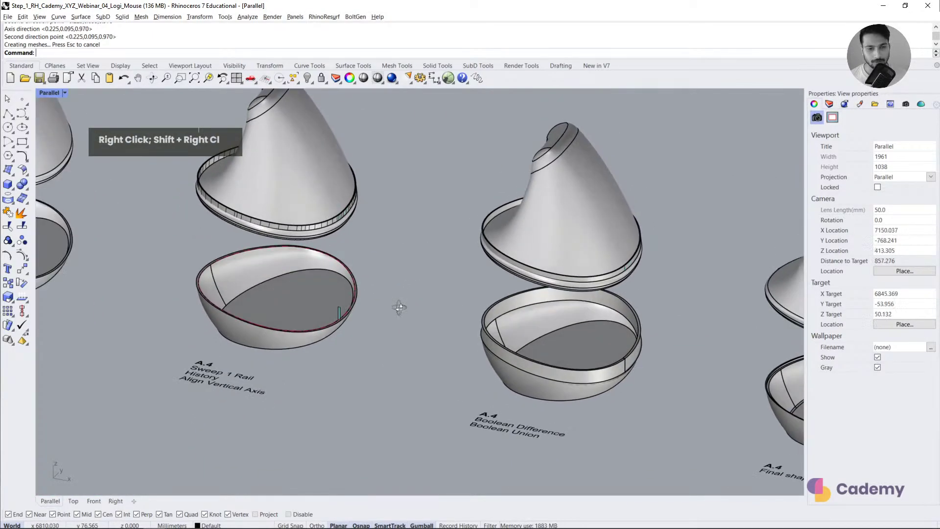
scroll(316, 301, up, 5)
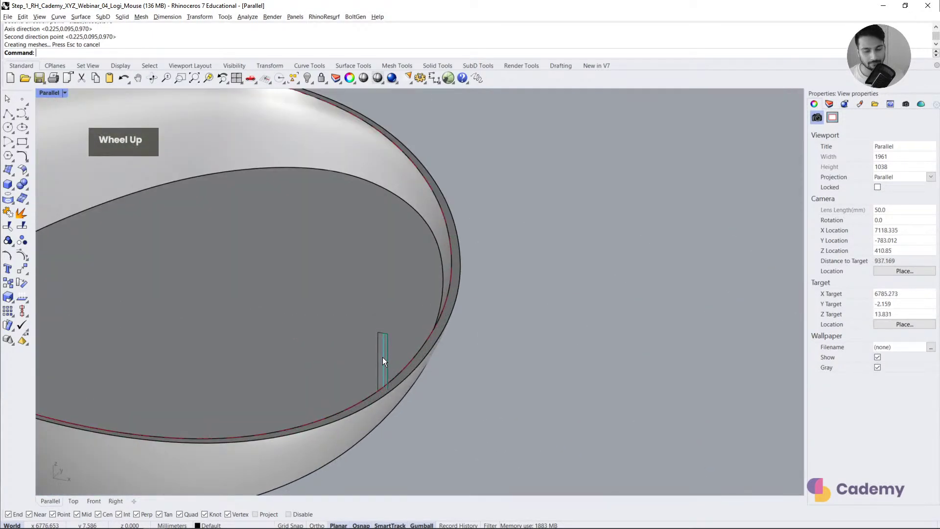
click(383, 361)
scroll(335, 278, down, 5)
shift+right_drag(335, 278, 520, 370)
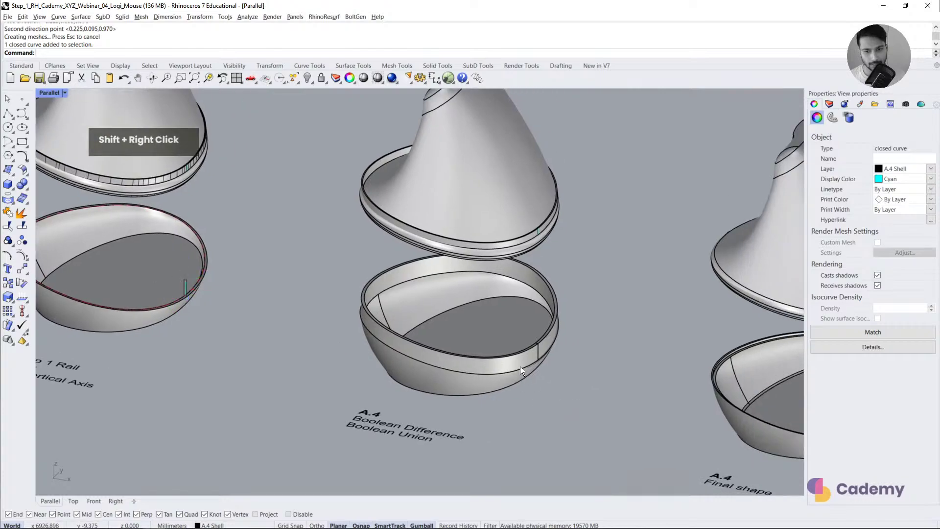
Step: Examine the swept rim solids on the upper and lower shells of the A.4 Boolean example from above and below
scroll(520, 368, up, 8)
click(531, 337)
shift+click(507, 124)
click(593, 337)
scroll(593, 342, down, 6)
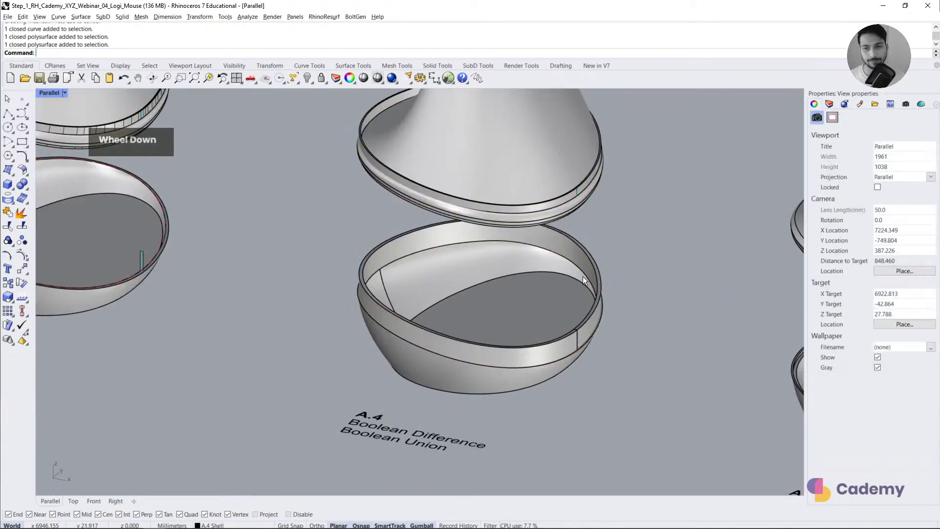
right_drag(583, 276, 544, 222)
scroll(538, 220, up, 5)
double_click(535, 219)
click(562, 281)
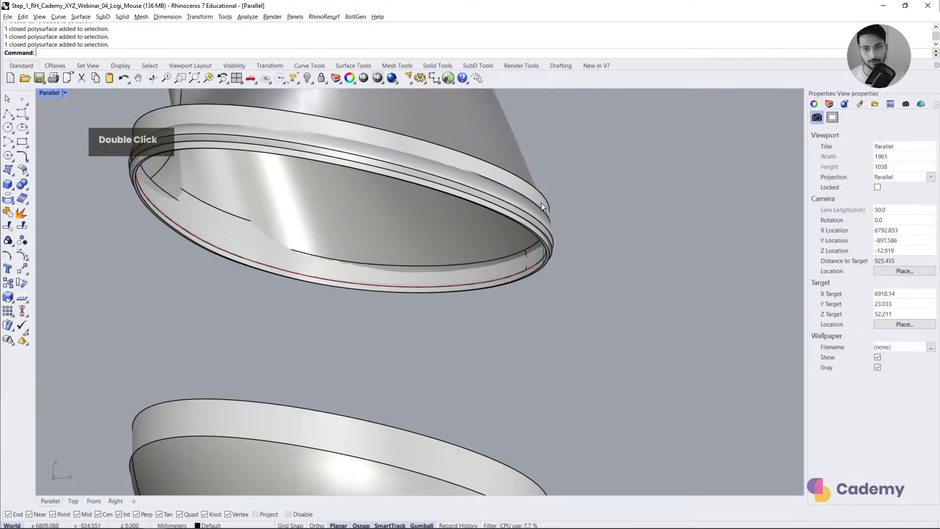
Step: Set the display color of the swept rim solid around the upper shell to Red
click(541, 202)
click(896, 194)
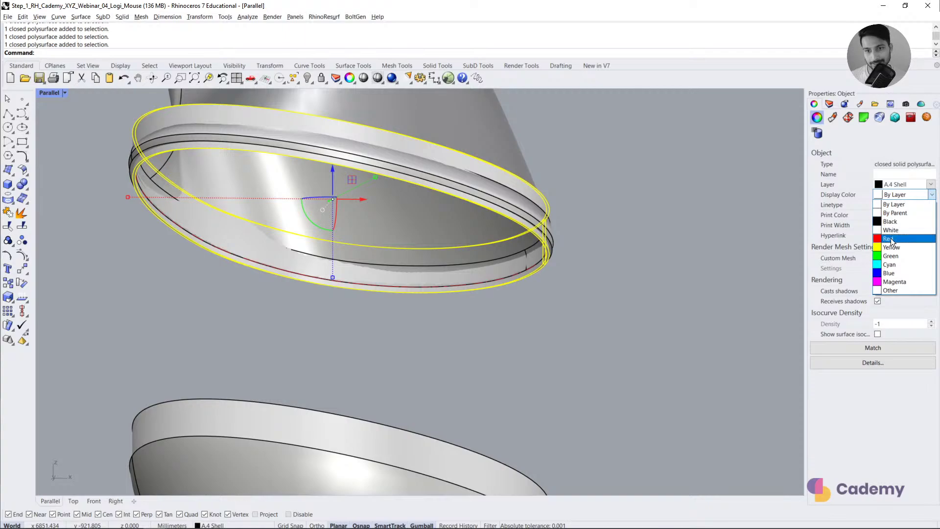
click(891, 239)
double_click(584, 260)
right_drag(583, 260, 554, 268)
click(25, 193)
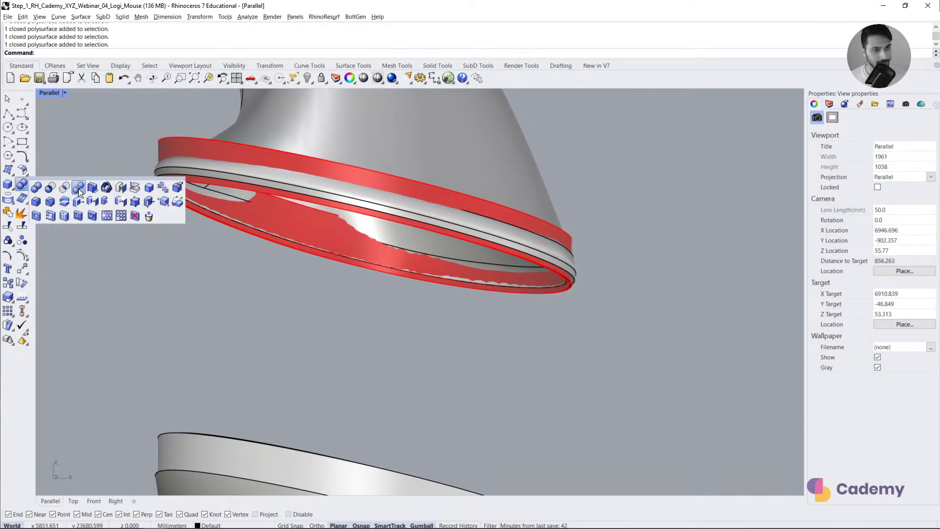
click(78, 189)
click(304, 157)
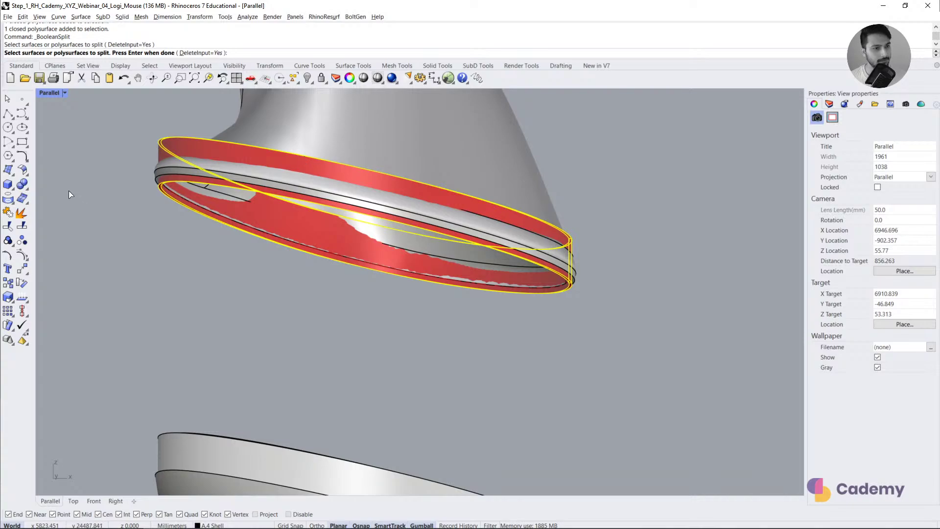
key(Escape)
Step: Subtract the upper shell from the red swept solid with Boolean Difference, setting DeleteInput to No
click(25, 188)
click(46, 188)
click(245, 144)
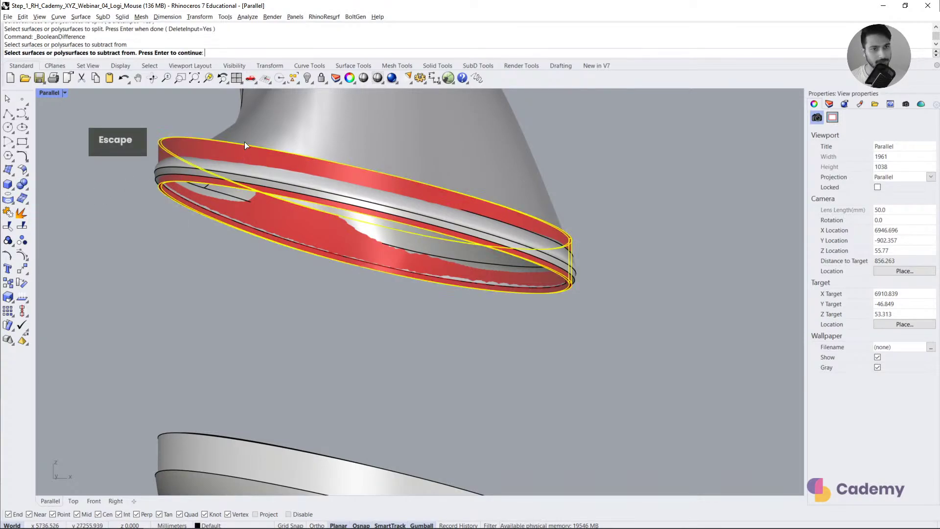
right_click(245, 143)
click(153, 52)
double_click(342, 130)
right_click(342, 130)
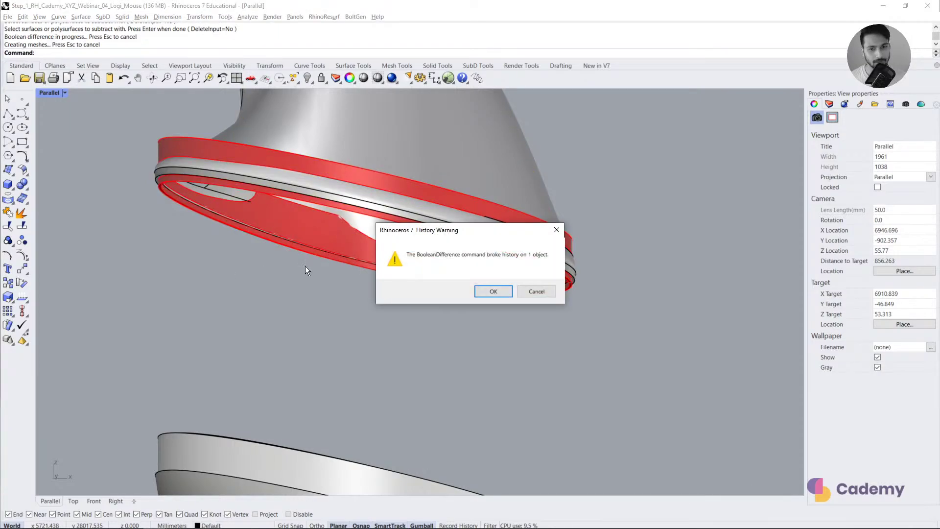
click(494, 291)
Step: Delete the leftover outer and inner pieces of the red solid, keeping only the lip beneath the upper shell's rim
double_click(312, 160)
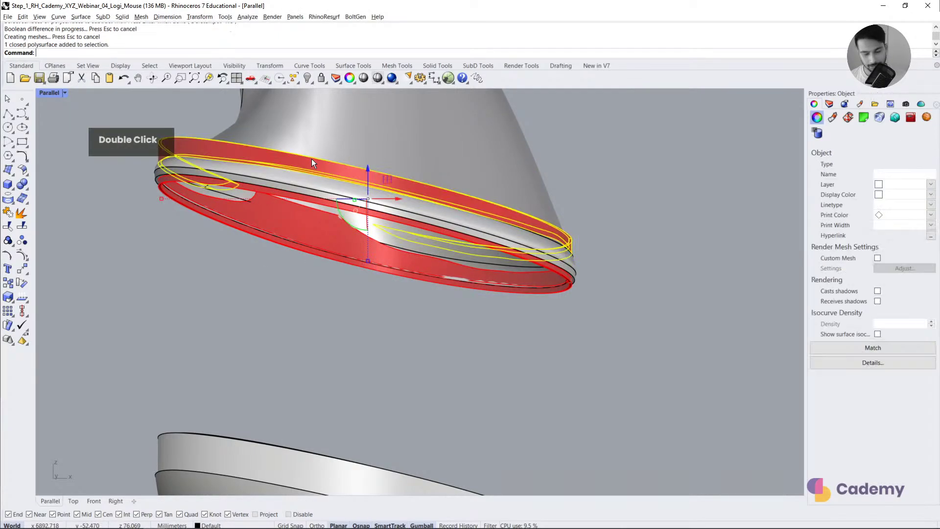
key(Delete)
click(290, 216)
click(303, 238)
key(Delete)
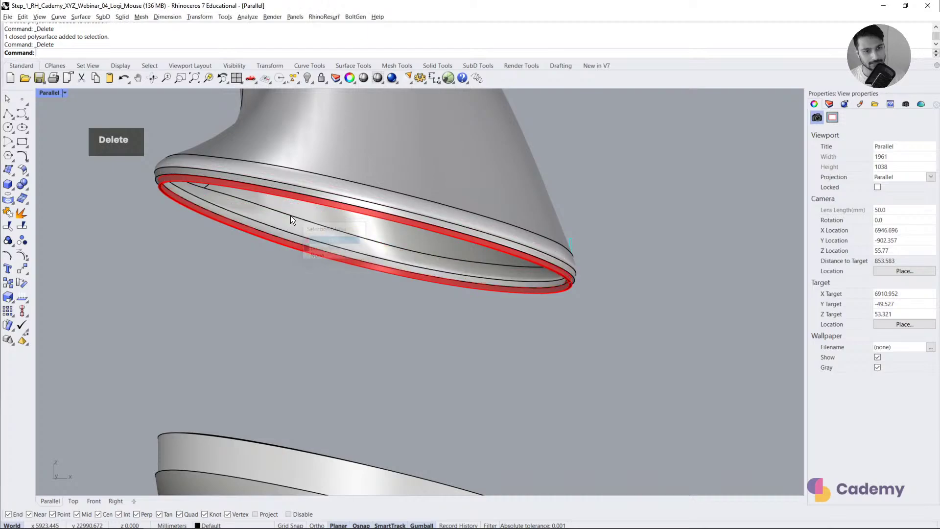
Step: Merge the red lip with the upper shell using Boolean Union
scroll(609, 305, up, 5)
ctrl+click(524, 270)
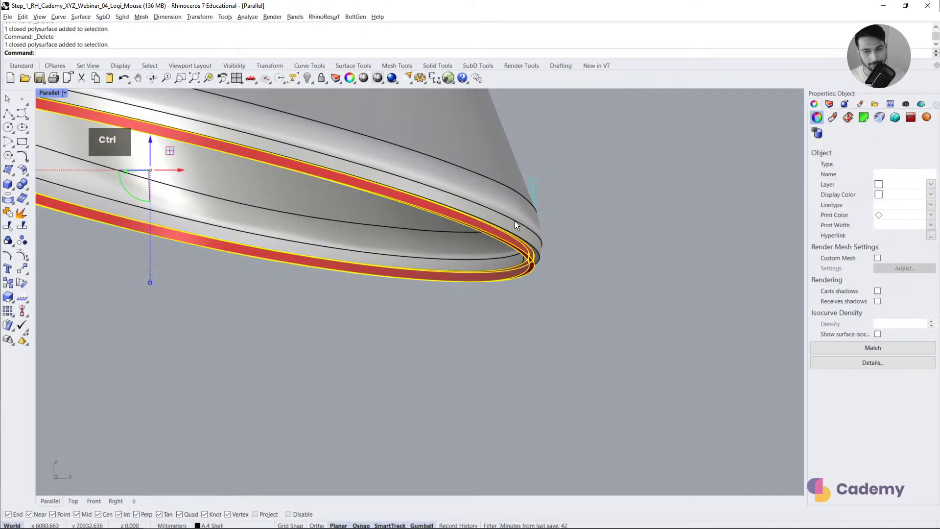
shift+click(487, 195)
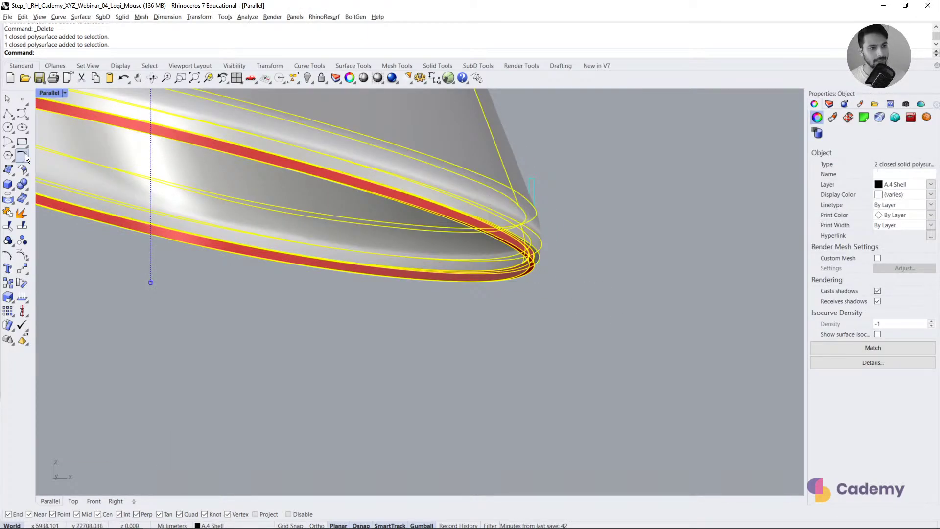
click(19, 185)
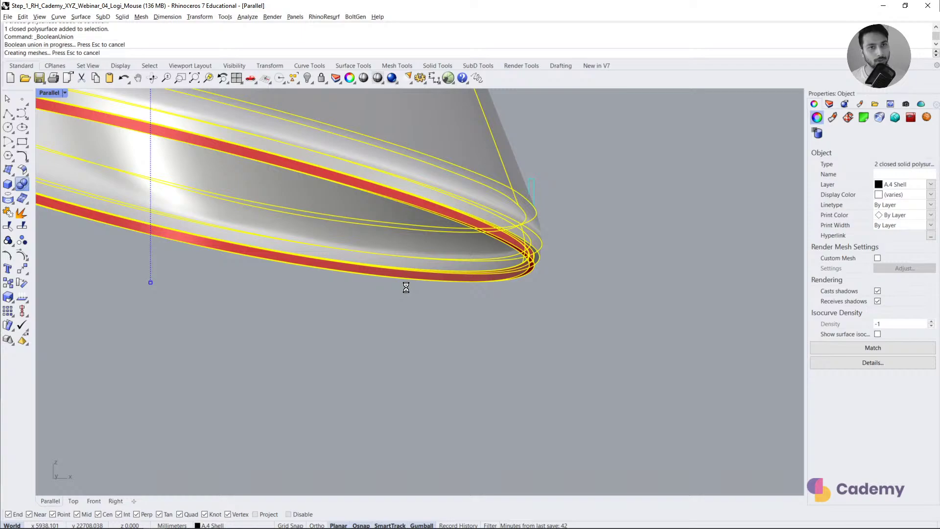
scroll(406, 287, down, 5)
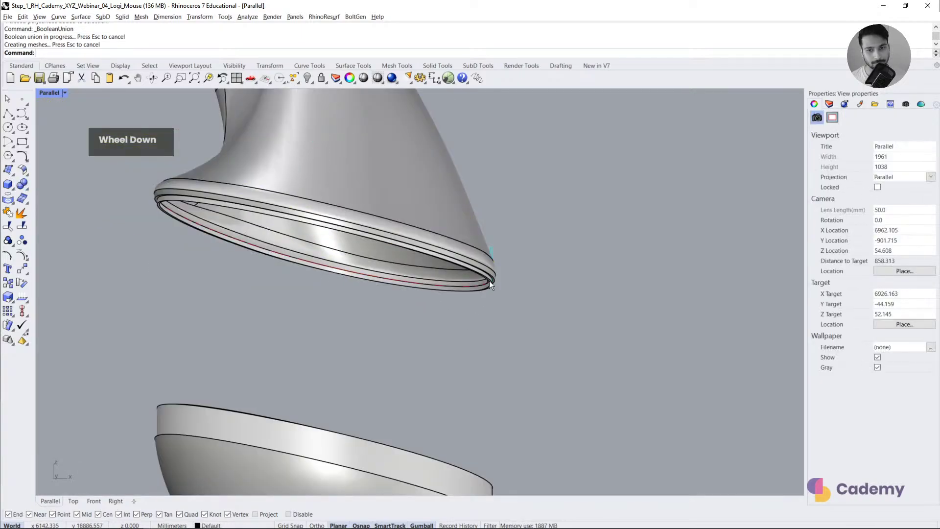
Step: Examine the merged upper shell and the swept solid sitting on the lower shell's rim
double_click(786, 222)
scroll(461, 321, down, 3)
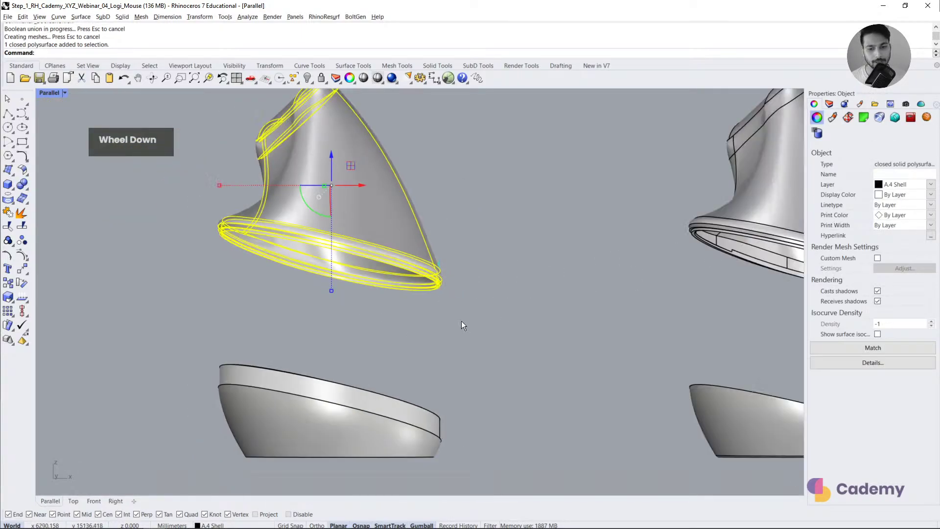
right_drag(461, 322, 438, 295)
scroll(483, 351, up, 6)
right_drag(439, 295, 445, 377)
double_click(328, 322)
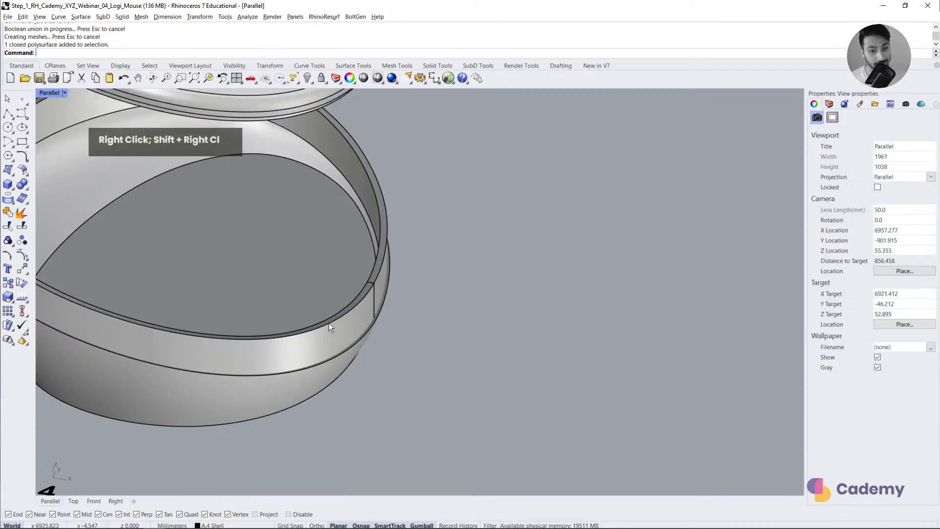
click(425, 321)
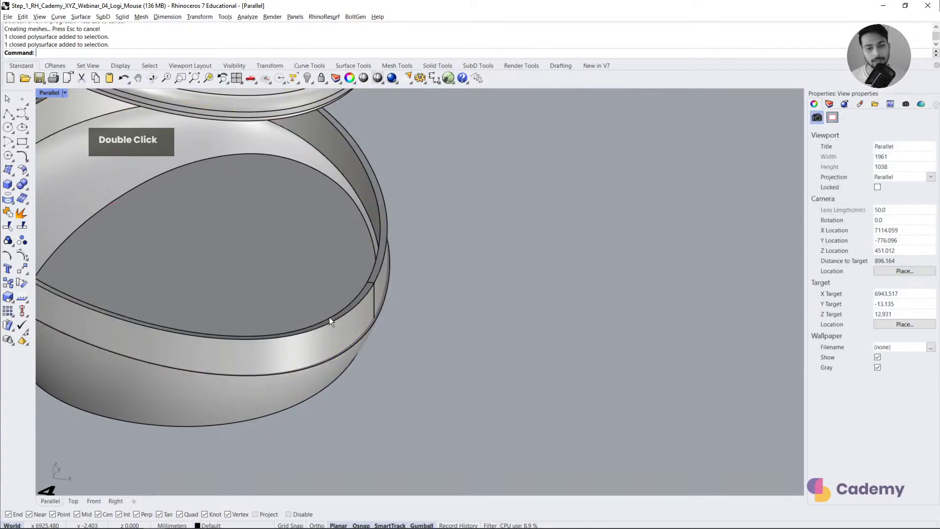
double_click(329, 317)
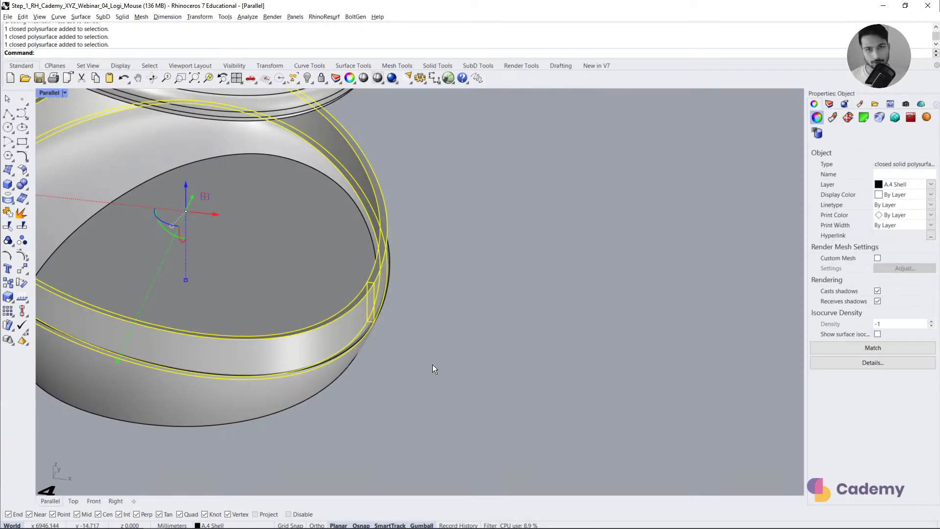
Step: Compare the cyan joint profile with the swept solid's cross section at the lower shell's rim in the Front view
double_click(96, 500)
scroll(342, 304, down, 5)
scroll(580, 348, up, 8)
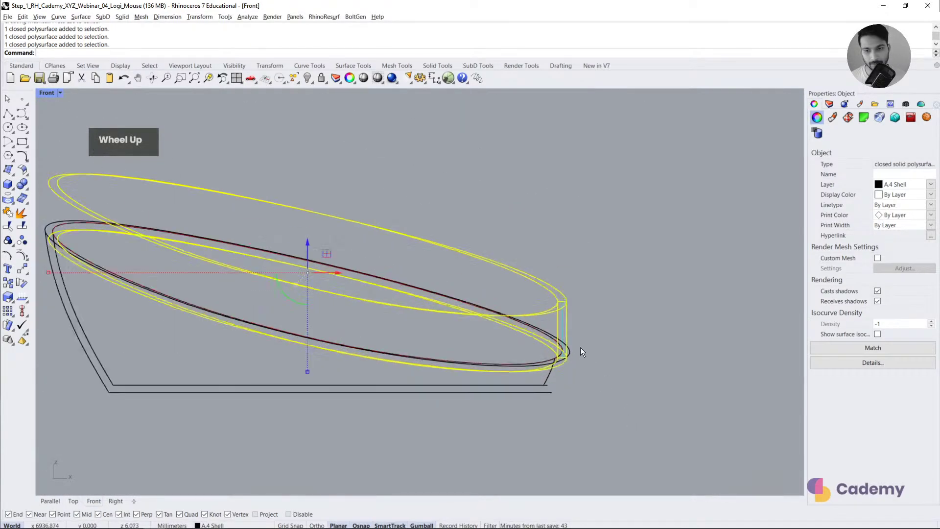
scroll(581, 348, up, 10)
click(530, 281)
click(524, 227)
click(517, 243)
scroll(536, 360, up, 4)
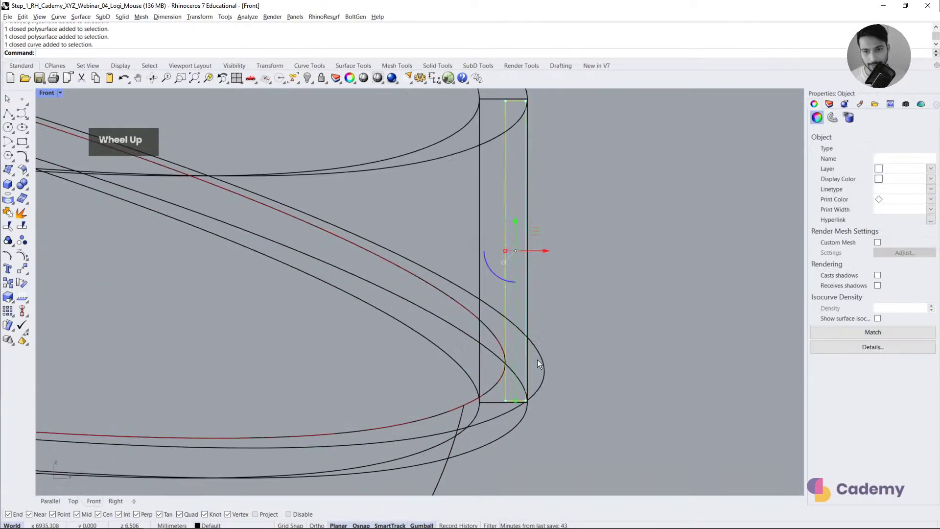
scroll(537, 364, up, 8)
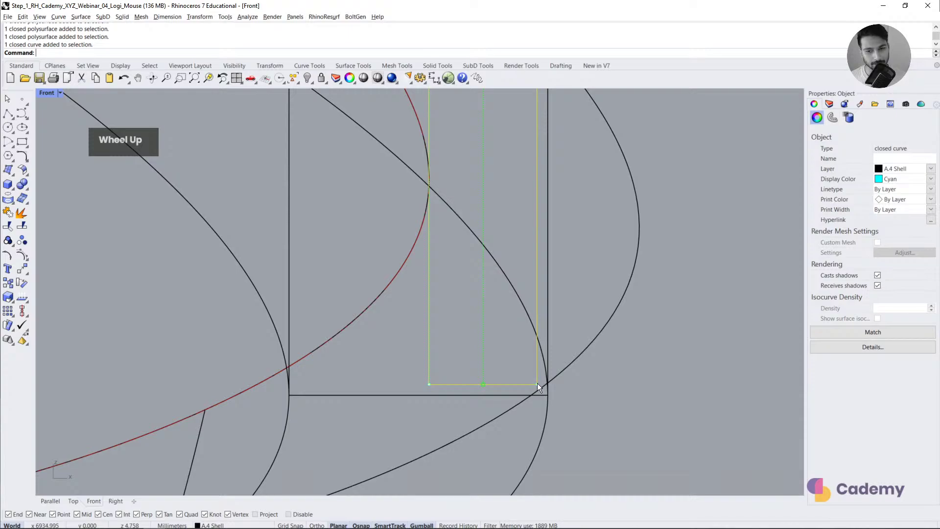
scroll(510, 380, down, 5)
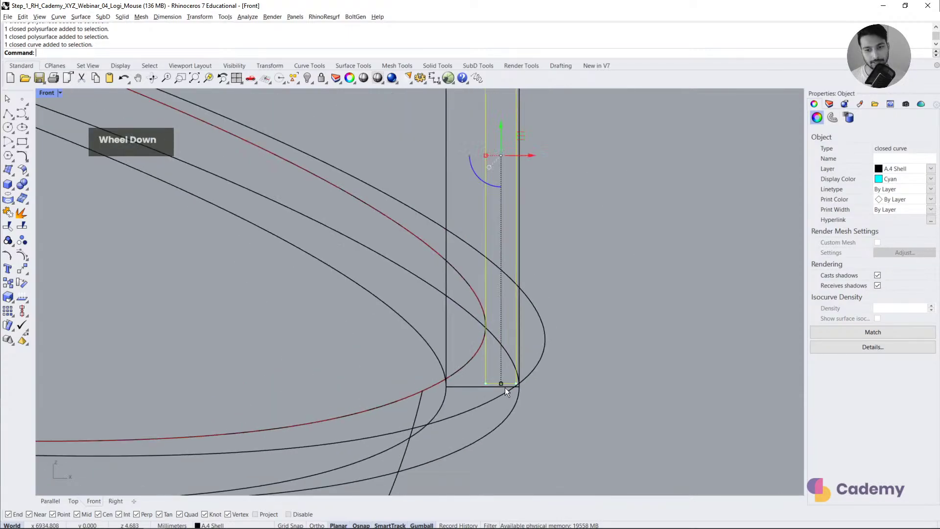
click(51, 501)
right_drag(300, 379, 410, 372)
key(Escape)
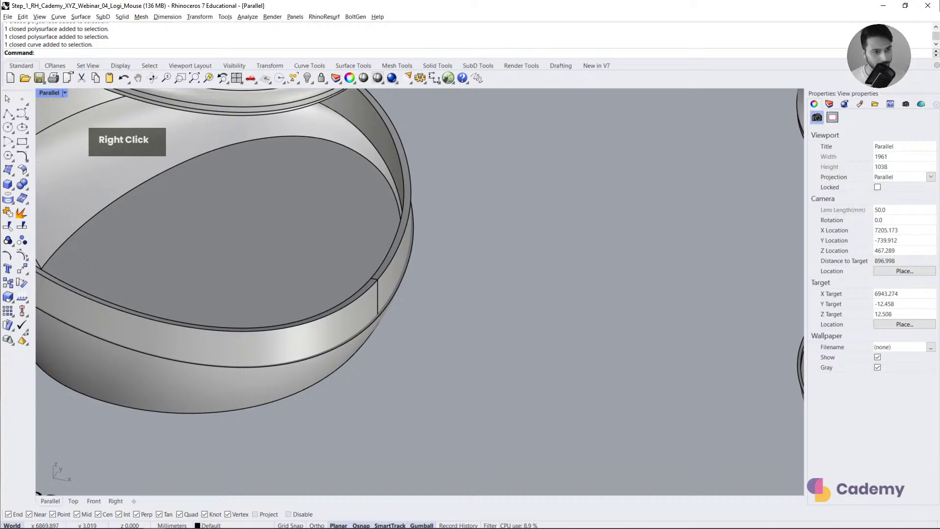
Step: Subtract the swept rim solid from the lower shell with Boolean Difference, keeping DeleteInput at No
click(22, 186)
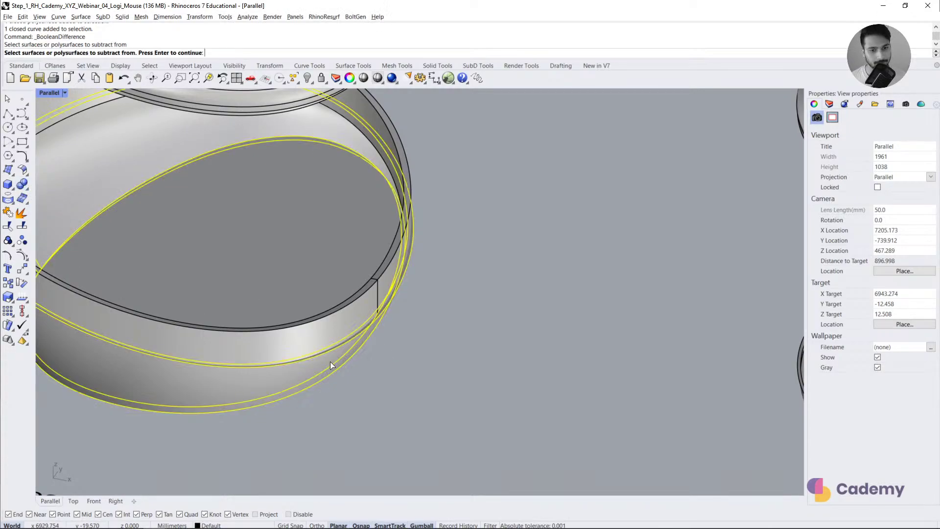
right_click(327, 333)
right_click(328, 333)
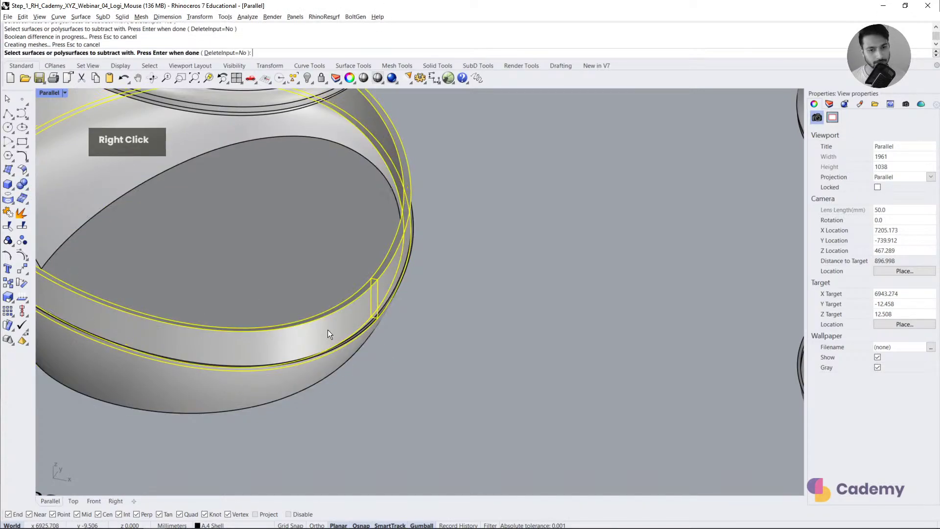
Step: Delete the swept cutting solid and the red rail curve from the lower shell's rim
click(328, 330)
key(Delete)
right_drag(401, 289, 323, 304)
click(323, 305)
key(Delete)
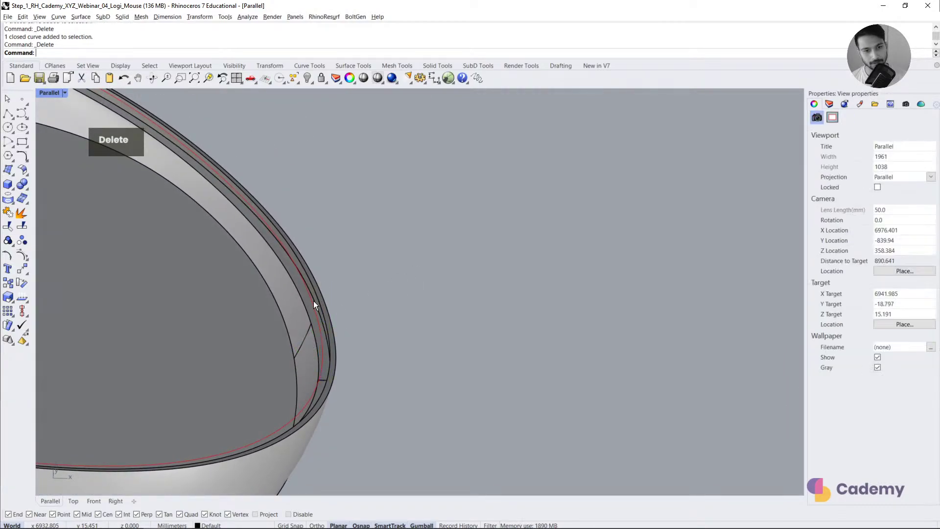
Step: Inspect the stepped rim of the lower shell in Rendered display mode and return the view to Shaded
click(52, 93)
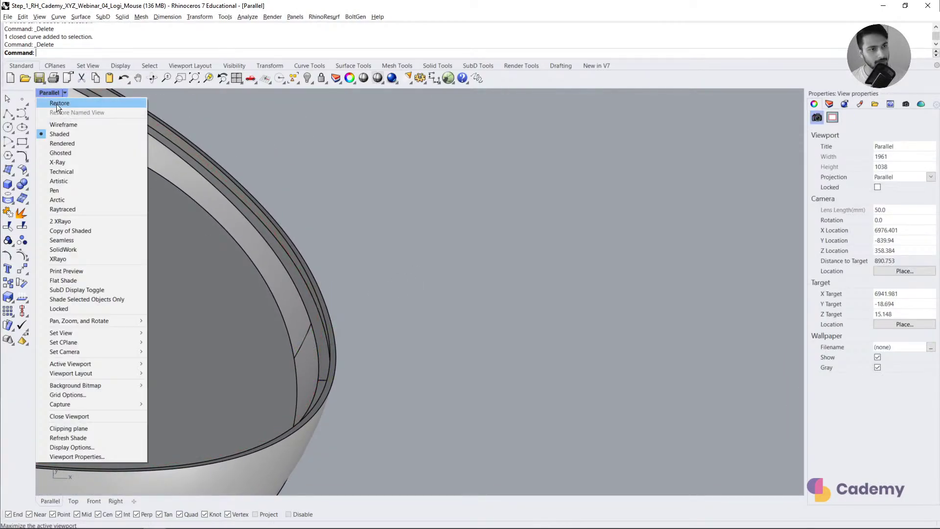
click(65, 139)
mouse_move(315, 311)
right_down()
mouse_move(273, 317)
mouse_move(394, 325)
right_up()
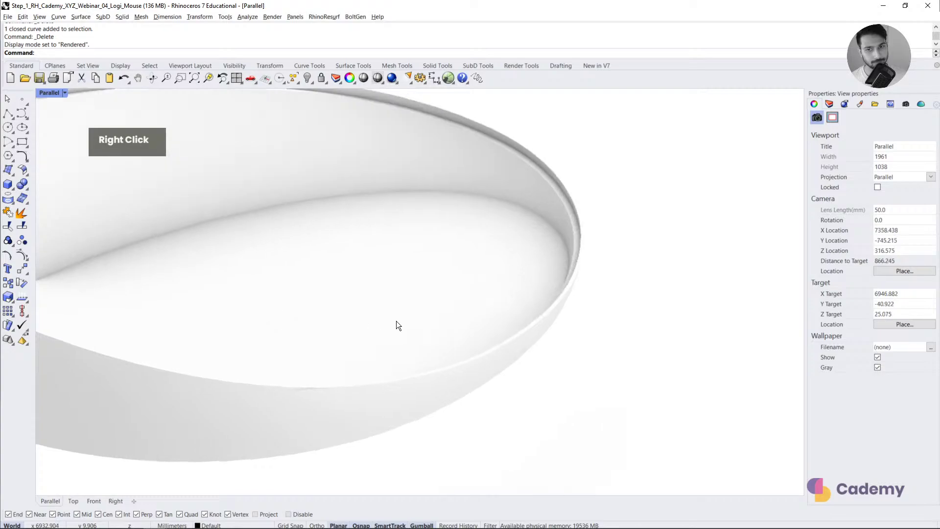
scroll(398, 323, down, 2)
scroll(121, 107, down, 3)
click(52, 93)
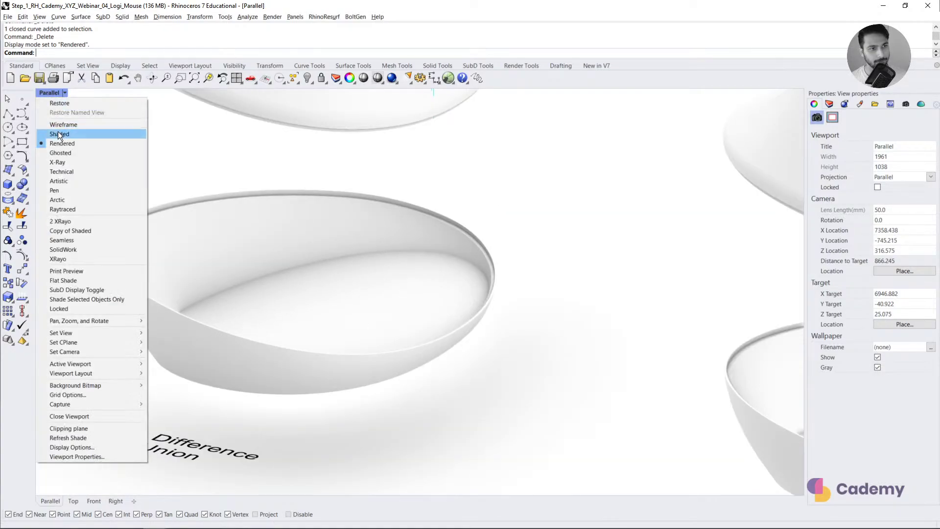
click(58, 131)
Step: Turn on the A.5 Grooves layer to show its row of mouse models beside the A.4 Shell stages
scroll(240, 269, down, 2)
right_drag(330, 296, 297, 265)
scroll(460, 273, up, 4)
click(460, 273)
scroll(315, 305, down, 10)
click(465, 256)
click(829, 104)
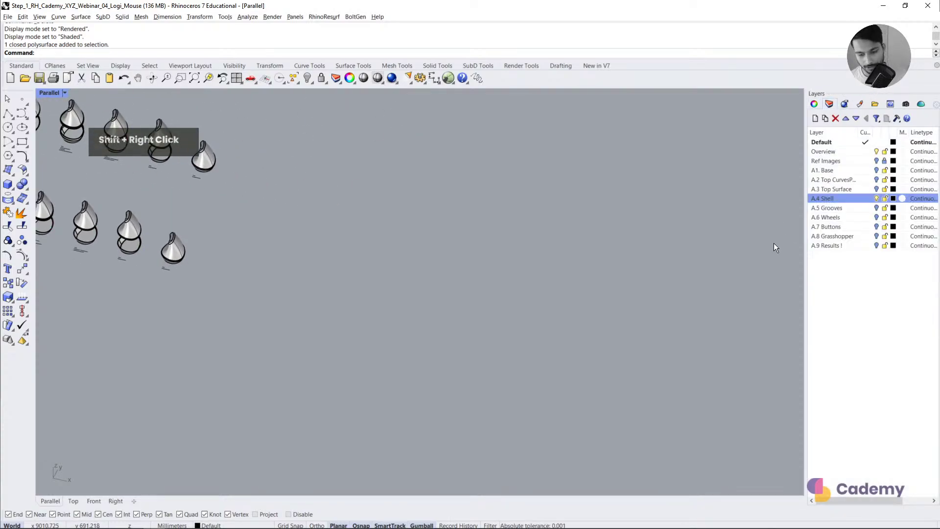
click(876, 208)
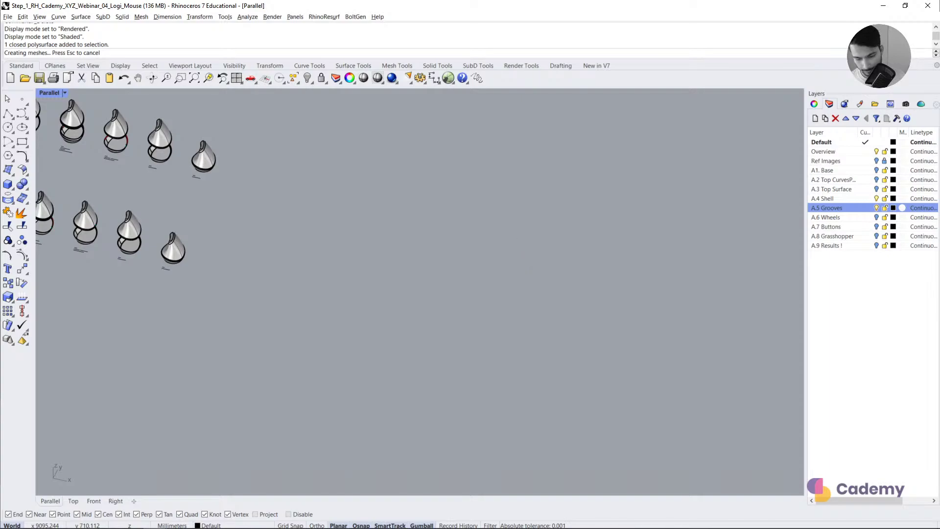
scroll(130, 142, up, 1)
scroll(130, 142, down, 1)
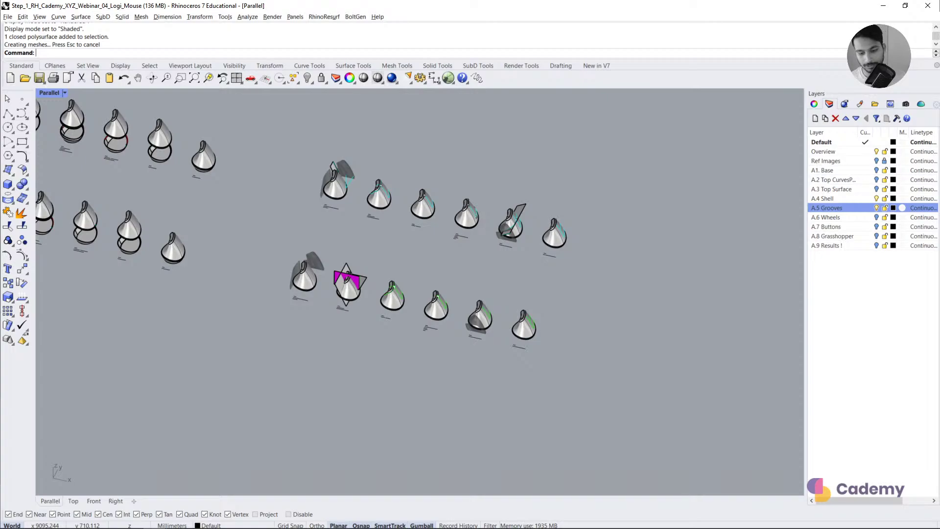
Step: Examine the first A.5 groove stages, including the Front Diagonal Lines projection, and select that stage's upper shell
right_drag(323, 340, 316, 339)
scroll(307, 293, up, 4)
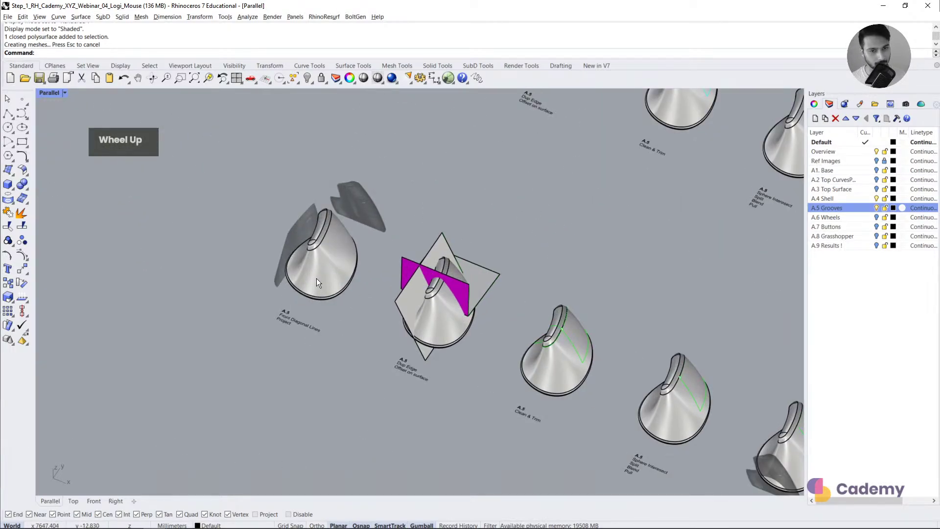
right_drag(316, 278, 357, 266)
scroll(300, 319, up, 5)
scroll(319, 272, down, 4)
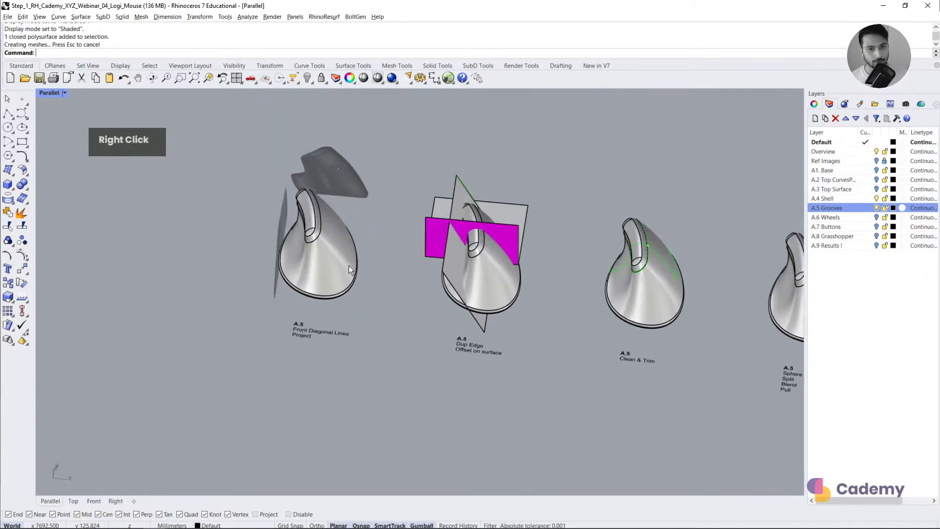
scroll(309, 211, up, 5)
click(74, 501)
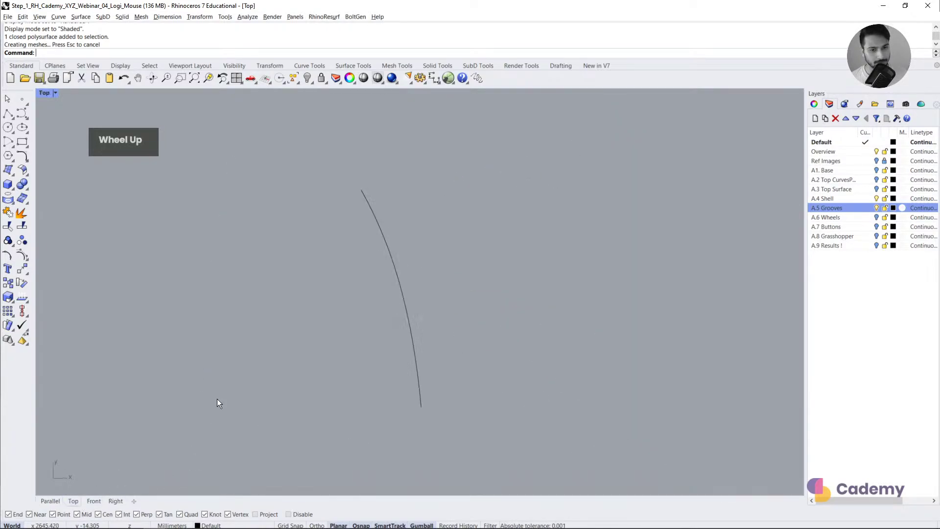
click(50, 501)
click(323, 357)
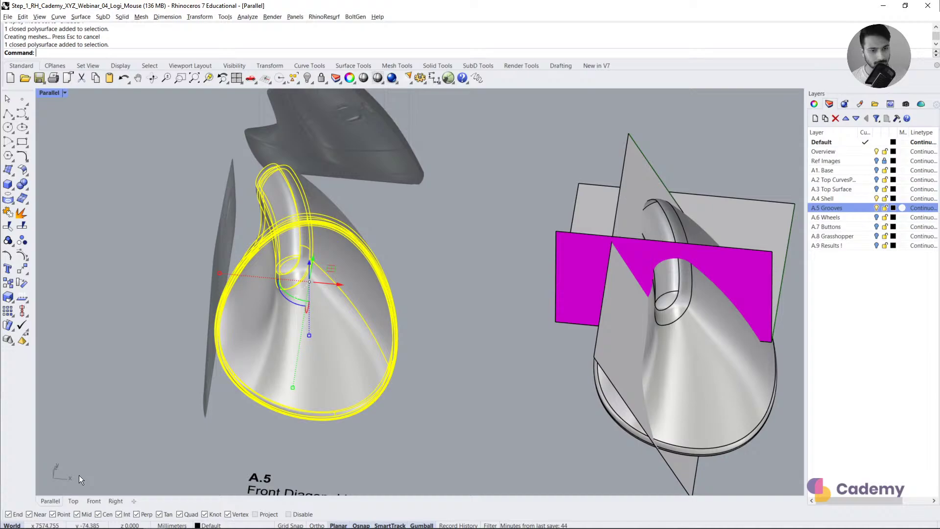
Step: Frame the selected upper shell in the Front view and hide the A.4 Shell layer
click(94, 501)
click(190, 66)
click(21, 66)
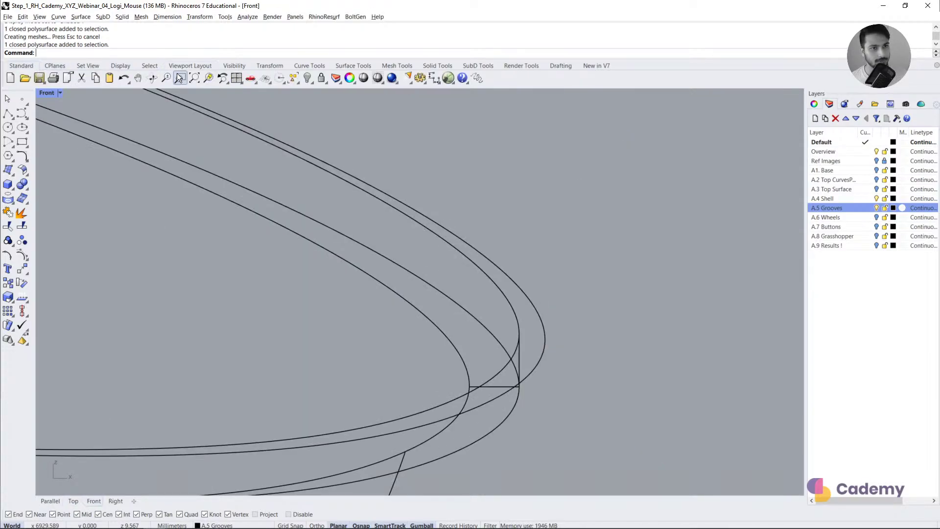
click(208, 77)
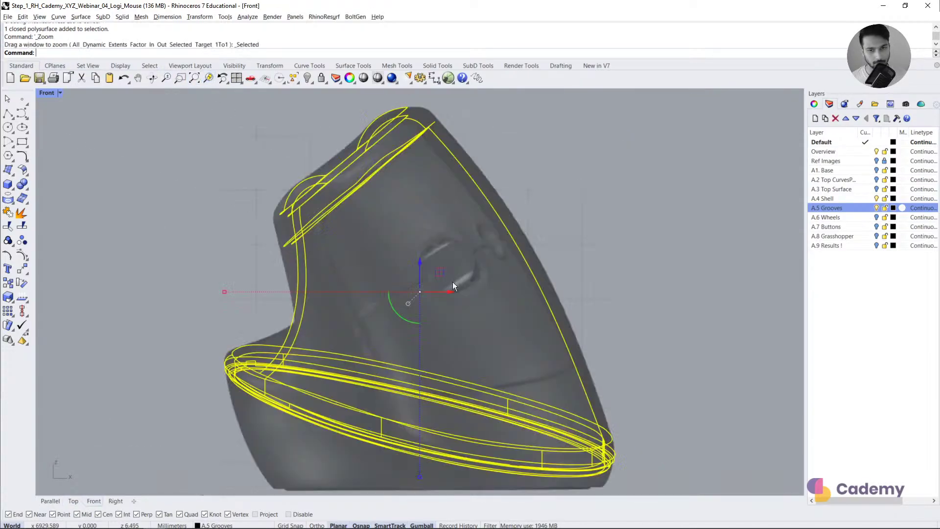
click(877, 198)
scroll(556, 259, down, 6)
click(556, 260)
scroll(380, 257, up, 4)
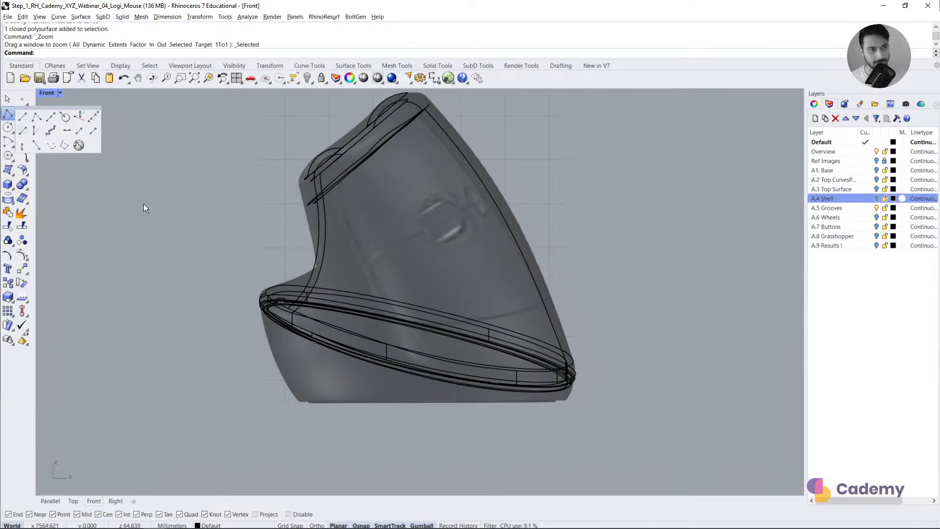
Step: Draw a vertical line across the shell in the Front view, from near the mouse's base to well above its top
right_click(426, 381)
scroll(428, 386, up, 2)
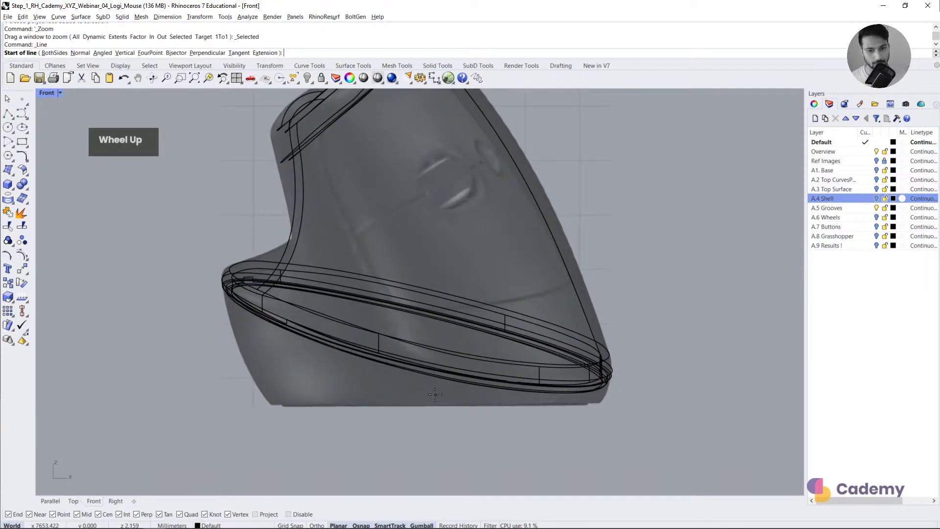
scroll(434, 394, down, 2)
click(434, 395)
shift+click(472, 182)
right_click(435, 211)
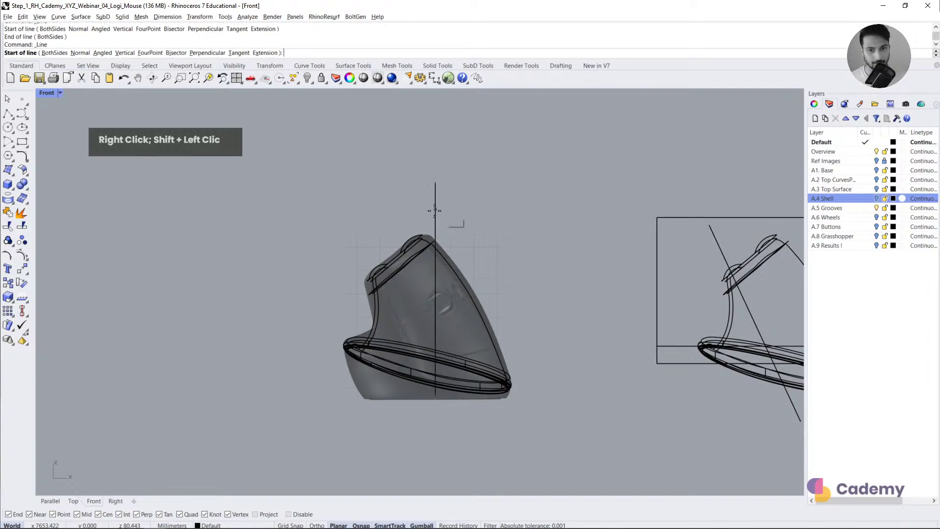
key(Escape)
Step: Try to tilt the vertical line by rotating it about its centre, and undo the rotation
click(435, 204)
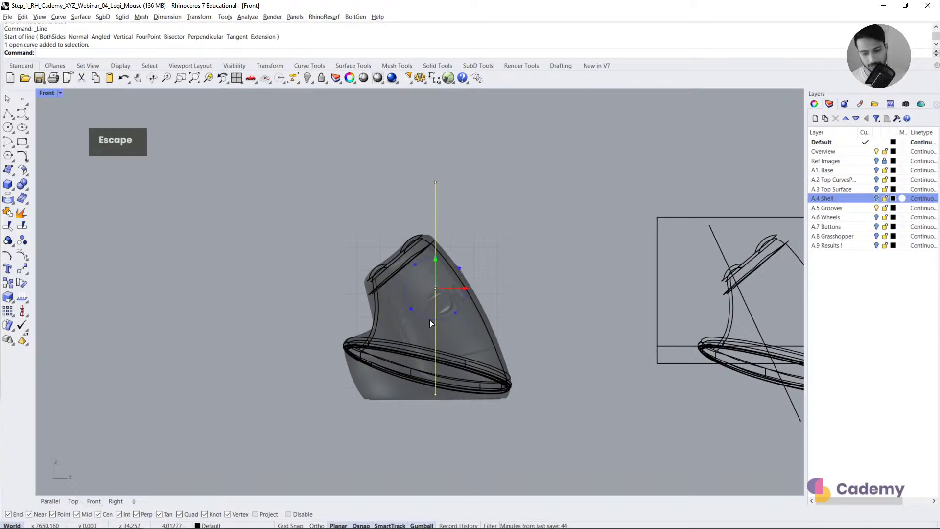
drag(429, 319, 438, 319)
key(ctrl+z)
click(528, 251)
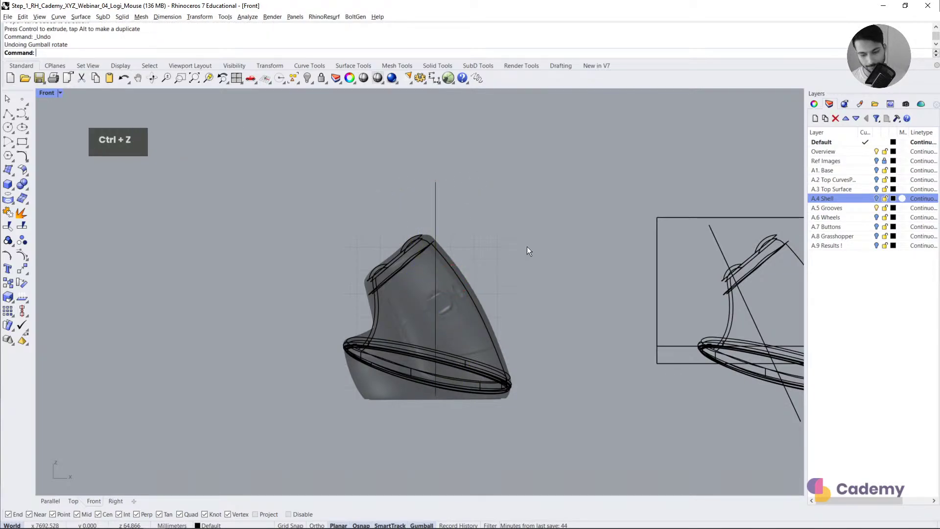
Step: Draw a diagonal polyline about 79 mm long across the shell's front in the Front view and shift it slightly to align with the reference groove
click(8, 113)
scroll(393, 312, up, 3)
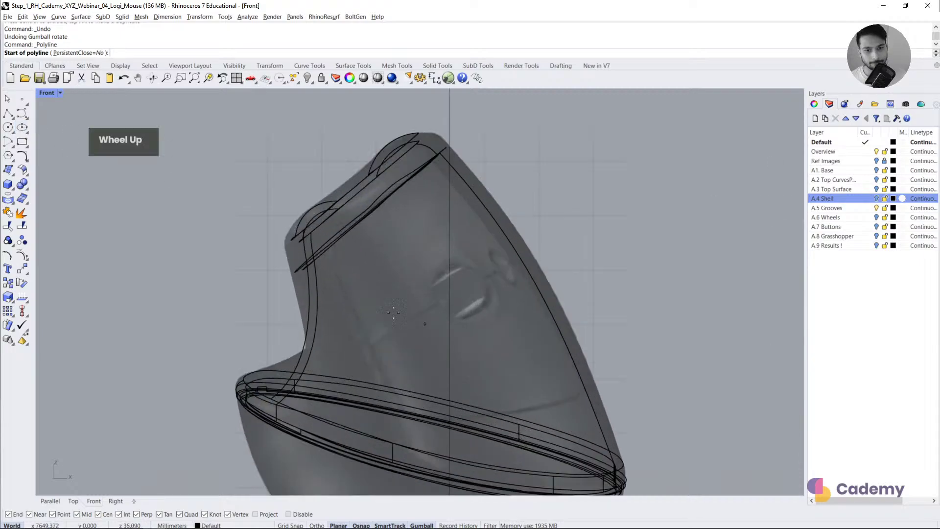
click(275, 174)
scroll(273, 175, down, 3)
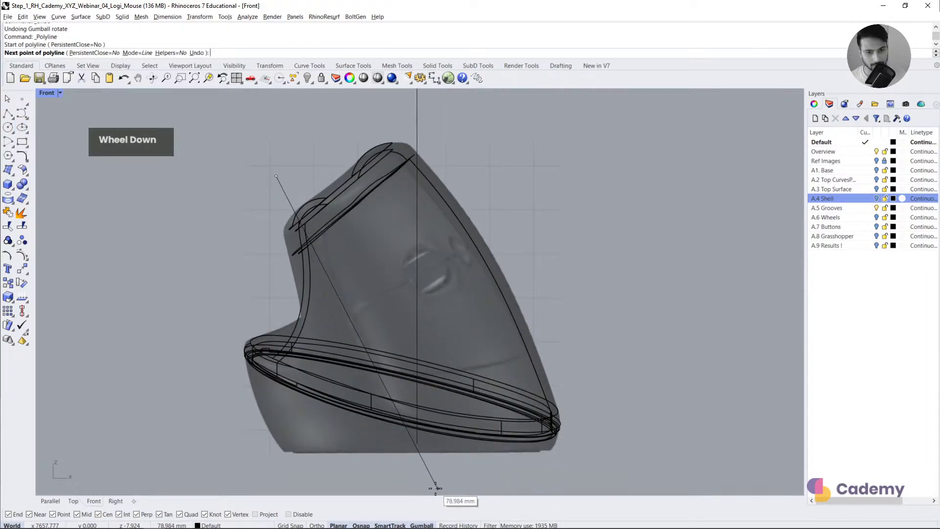
click(427, 487)
right_click(427, 487)
drag(422, 475, 427, 466)
scroll(547, 246, down, 3)
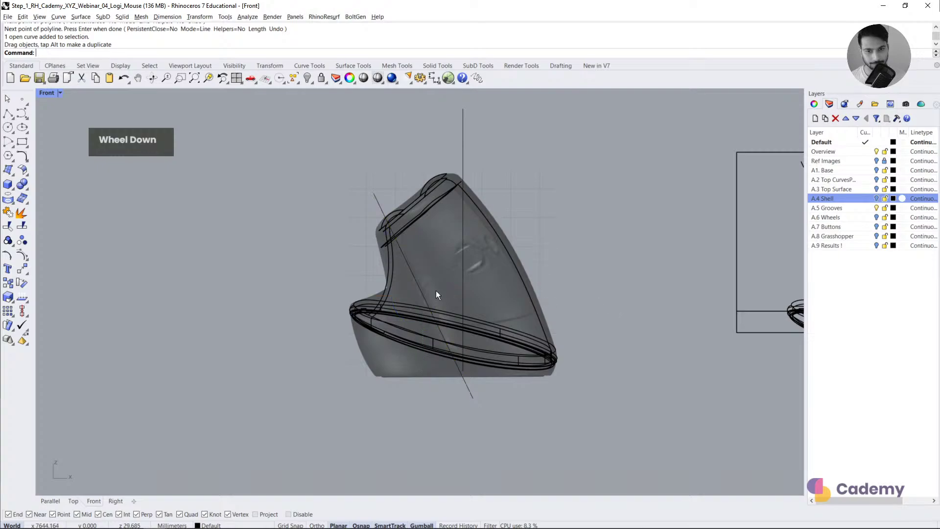
Step: Extrude the diagonal line into a flat plane that cuts right through the upper shell
double_click(416, 287)
click(51, 496)
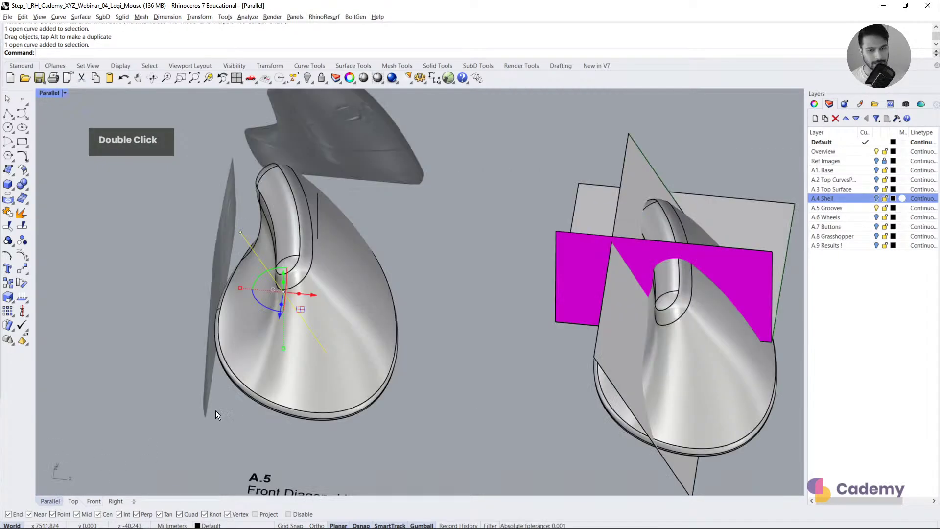
scroll(431, 301, down, 3)
right_drag(431, 301, 401, 306)
drag(366, 308, 404, 228)
Step: Unlock the reference pictures and ungroup them so they can be selected individually
right_drag(404, 228, 438, 279)
click(438, 279)
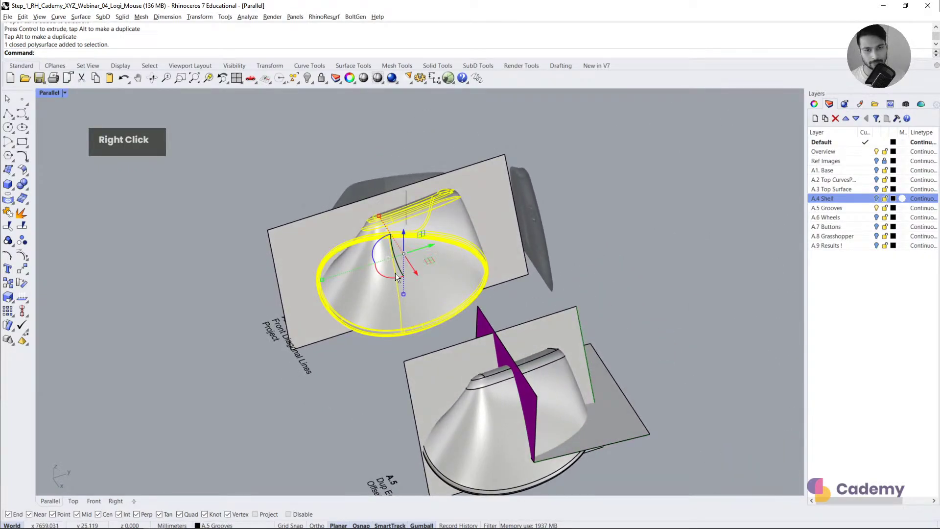
shift+click(382, 180)
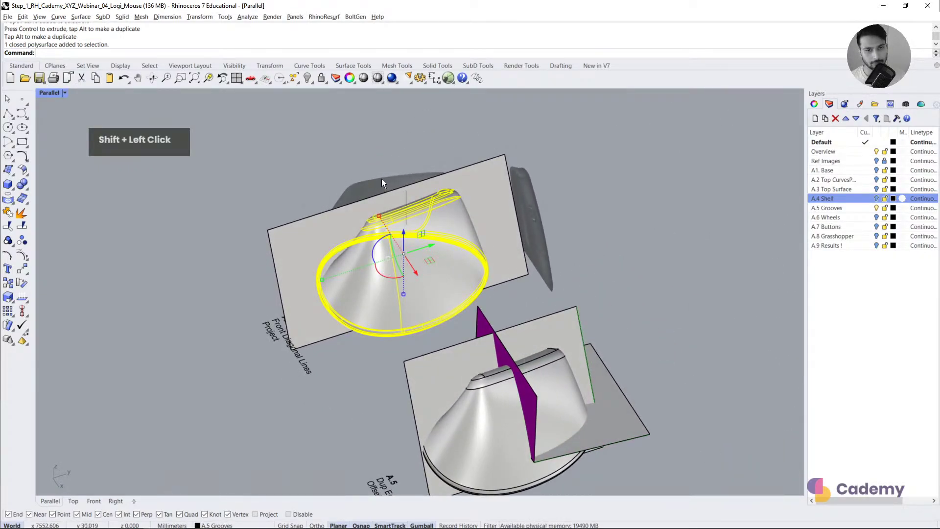
right_click(318, 78)
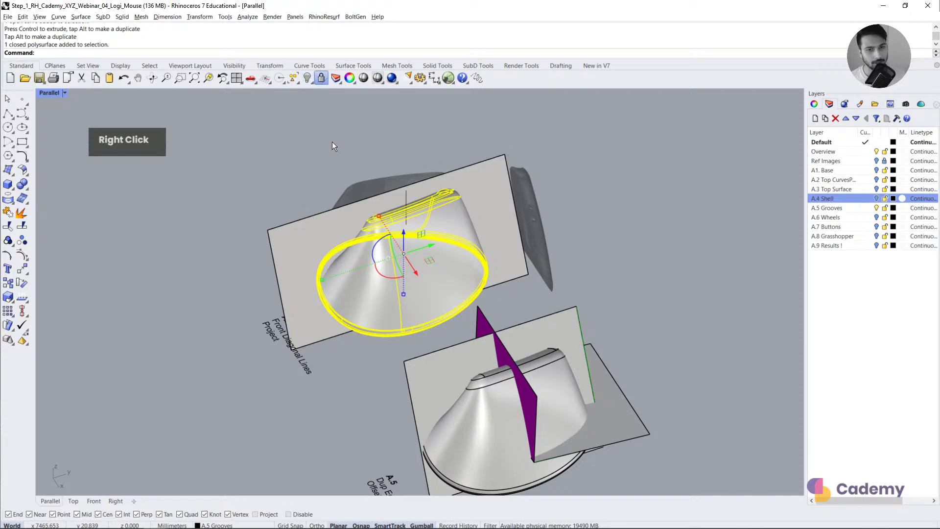
shift+click(383, 277)
scroll(443, 218, down, 3)
scroll(135, 178, up, 2)
double_click(136, 178)
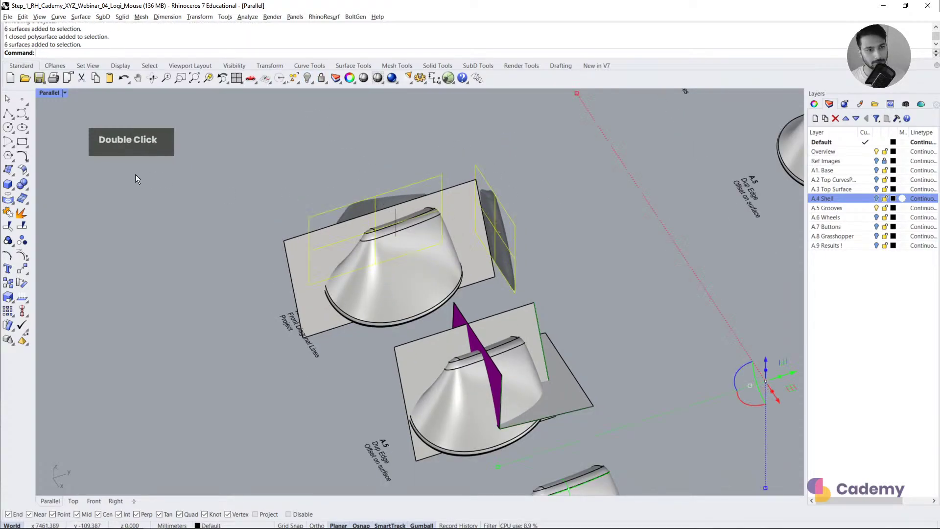
click(24, 226)
Step: Move the upper shell together with its side reference picture straight up, clear of the other models, and frame them
shift+click(377, 198)
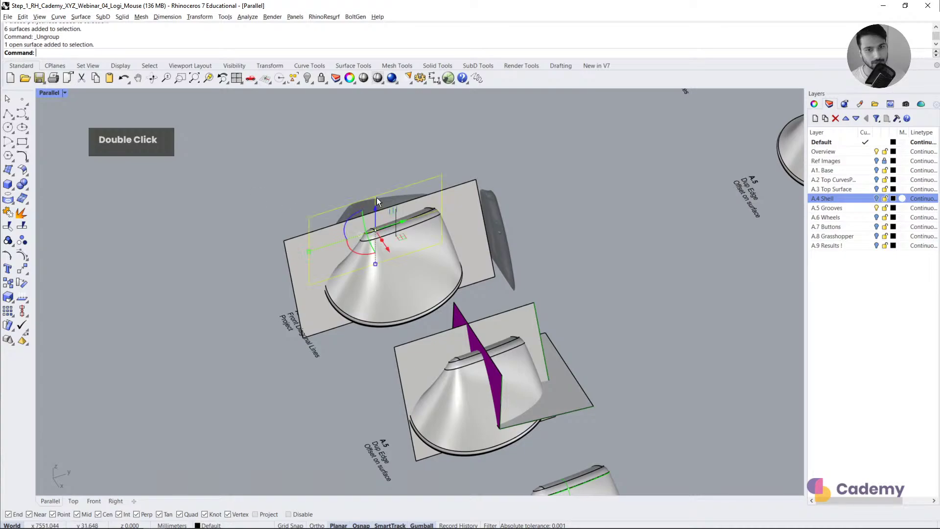
shift+click(397, 271)
click(394, 239)
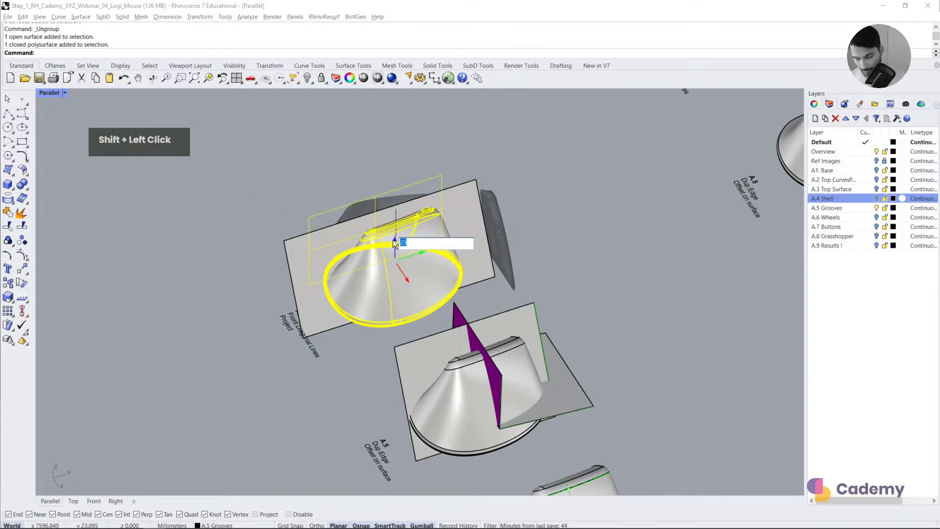
text(50)
key(Return)
middle_click(343, 275)
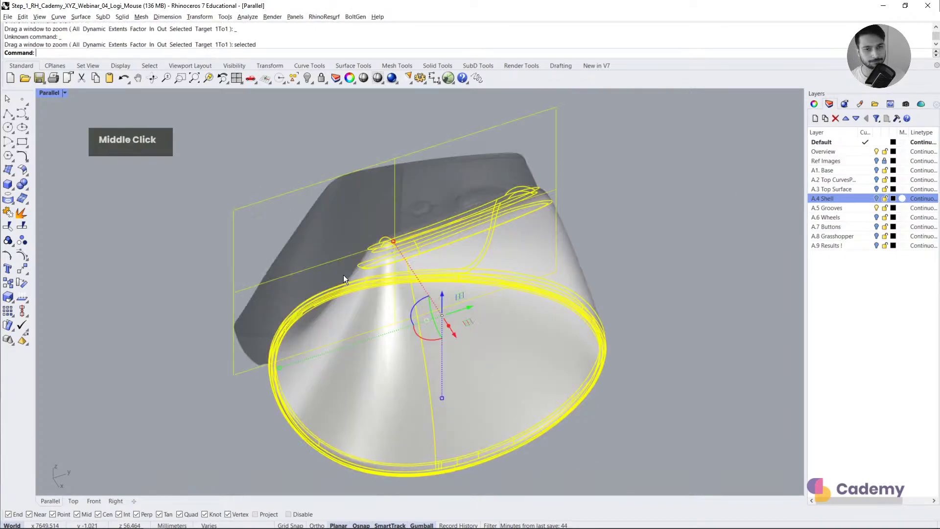
Step: Draw a straight vertical polyline through the raised shell in the Right view, extending past its top and base
click(116, 501)
middle_click(274, 322)
scroll(369, 246, down, 4)
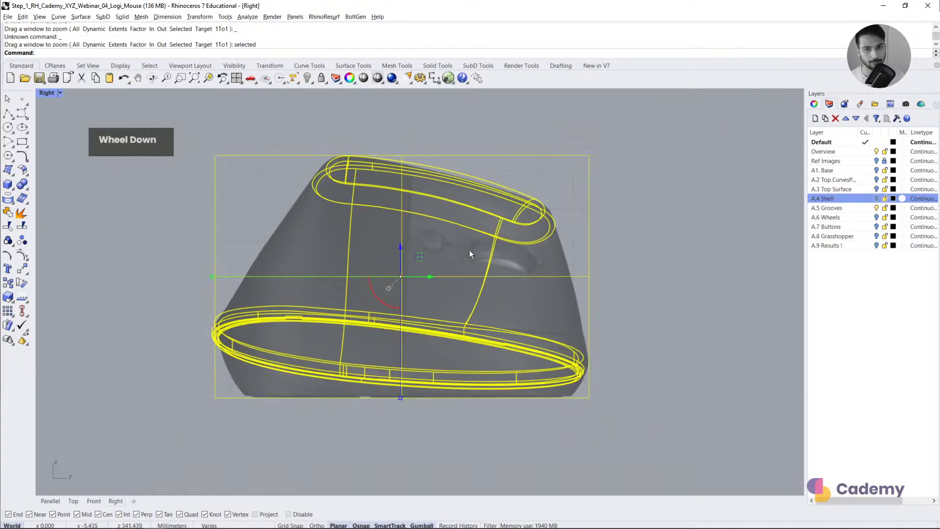
click(402, 227)
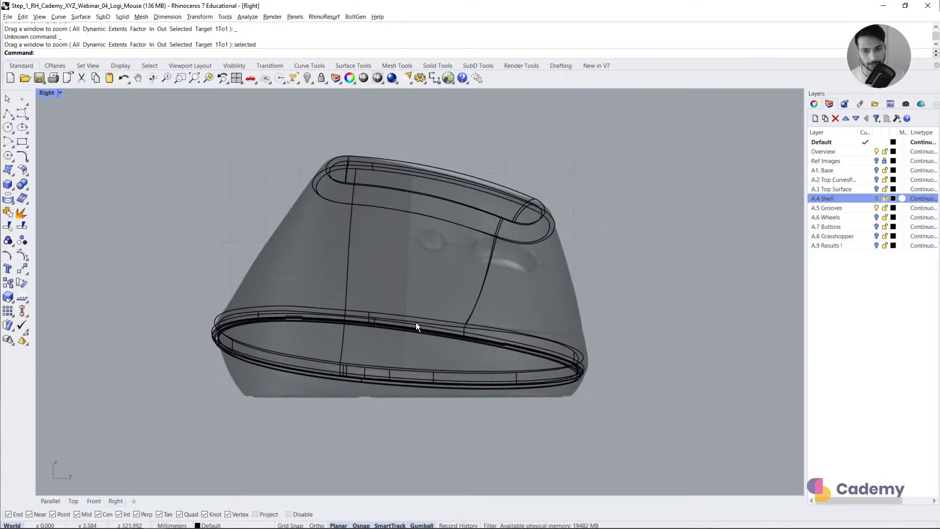
scroll(560, 334, up, 3)
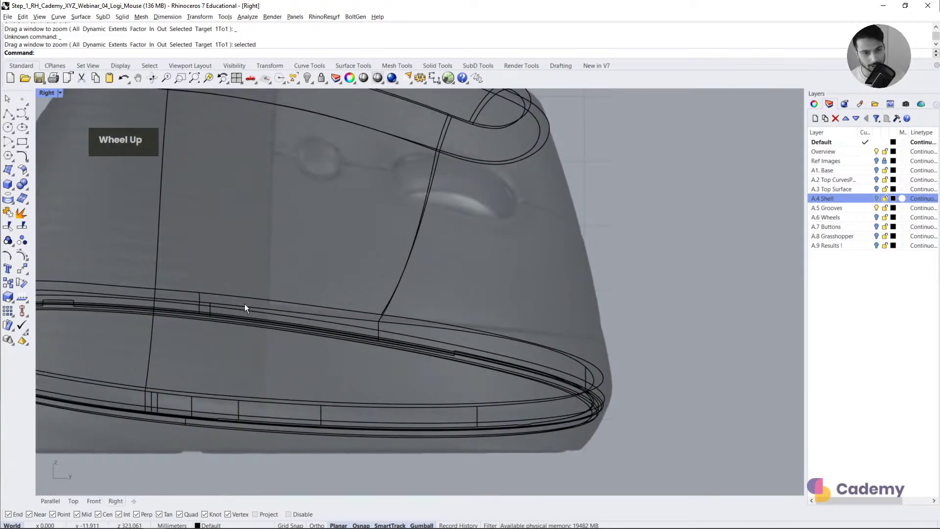
key(Home)
click(8, 113)
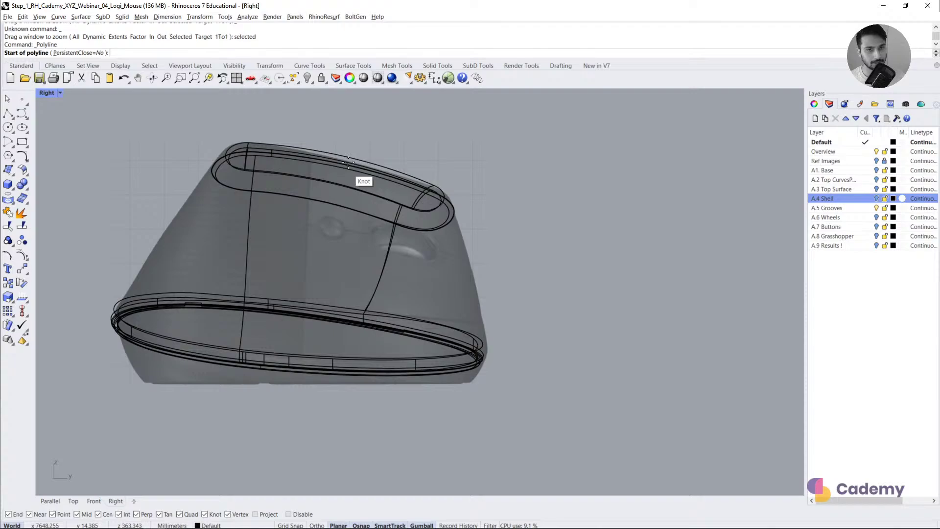
click(310, 122)
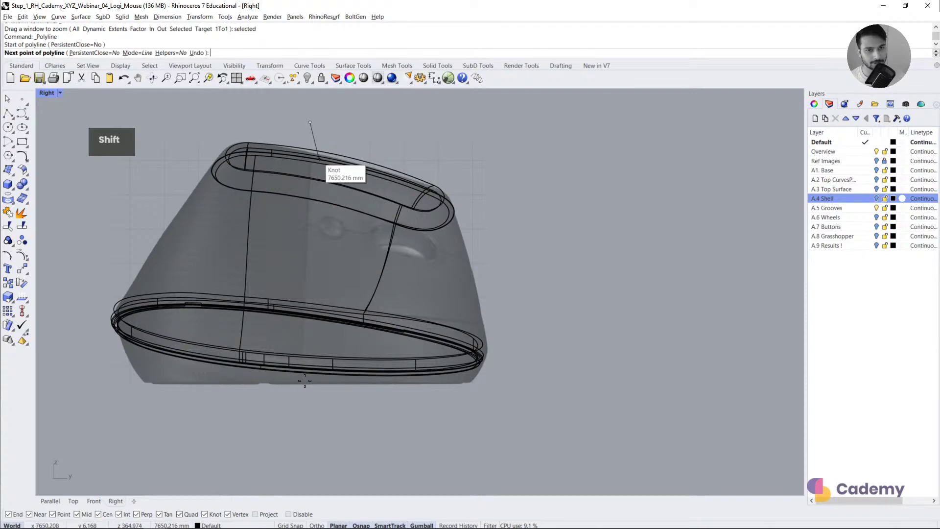
shift+click(365, 444)
right_click(363, 442)
Step: Shift the lower end point of the vertical polyline sideways to give the line a slight tilt
double_click(311, 438)
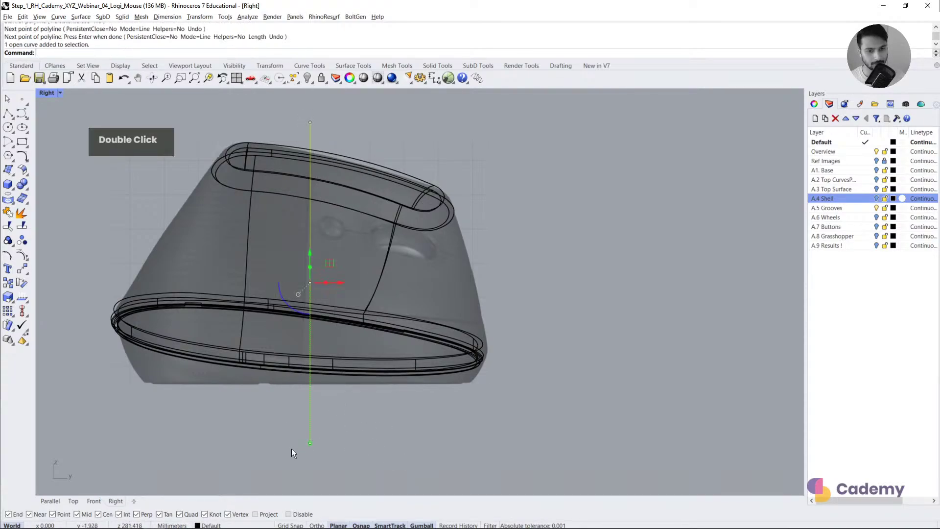
click(310, 443)
drag(332, 443, 324, 446)
drag(324, 443, 324, 444)
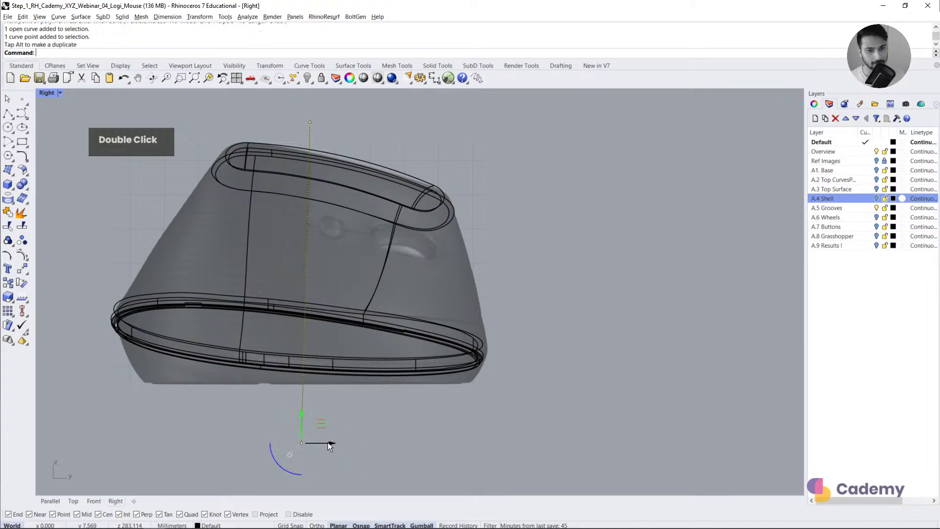
Step: Draw a gently sloping polyline about 105 mm long just above the shell's rim and lower it slightly to follow the reference groove
click(573, 350)
right_click(572, 350)
click(558, 328)
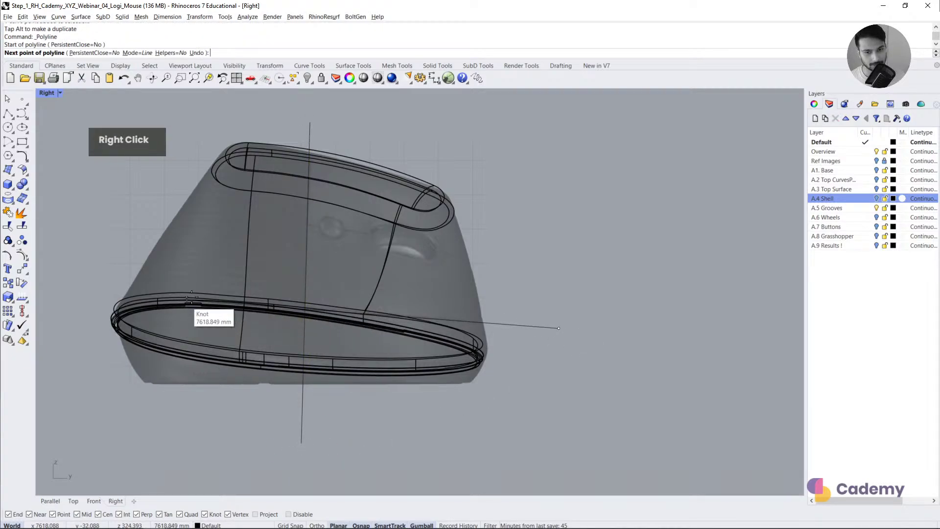
scroll(206, 309, up, 5)
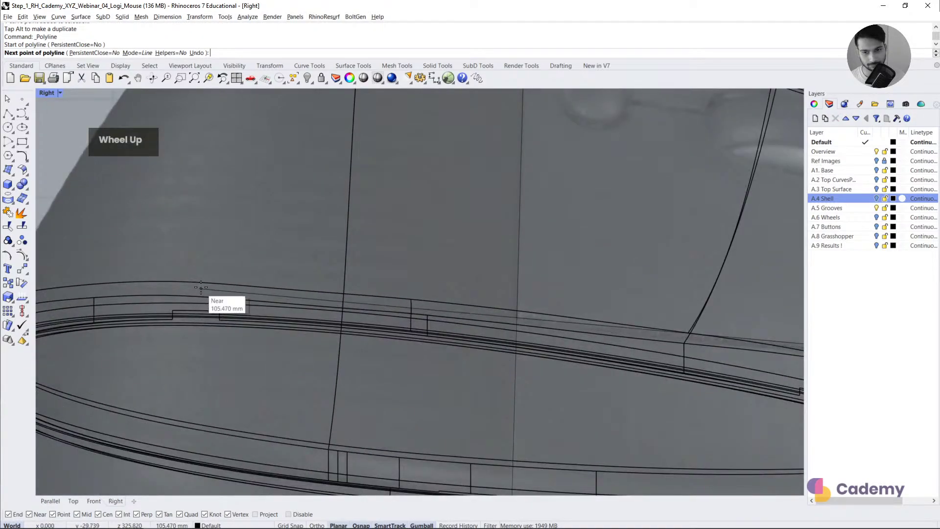
click(209, 245)
right_click(210, 246)
scroll(210, 245, down, 8)
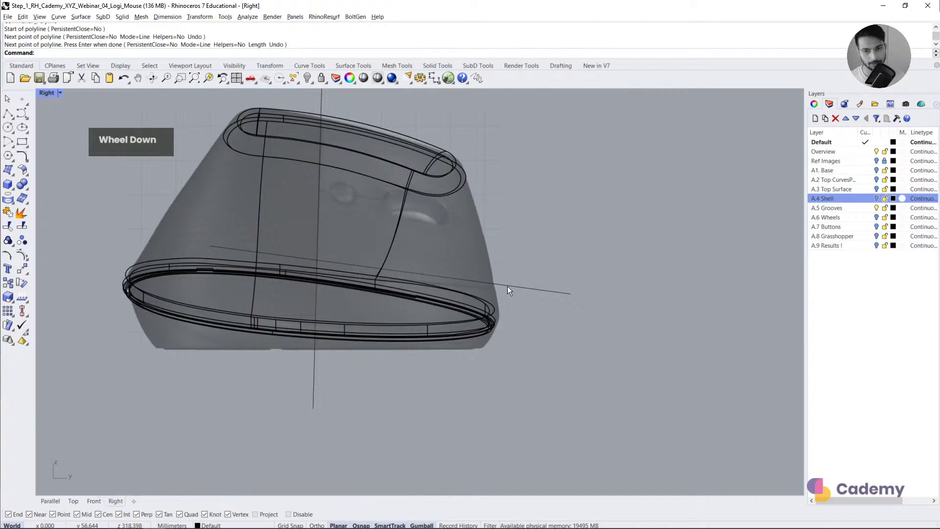
click(531, 288)
drag(533, 294, 535, 305)
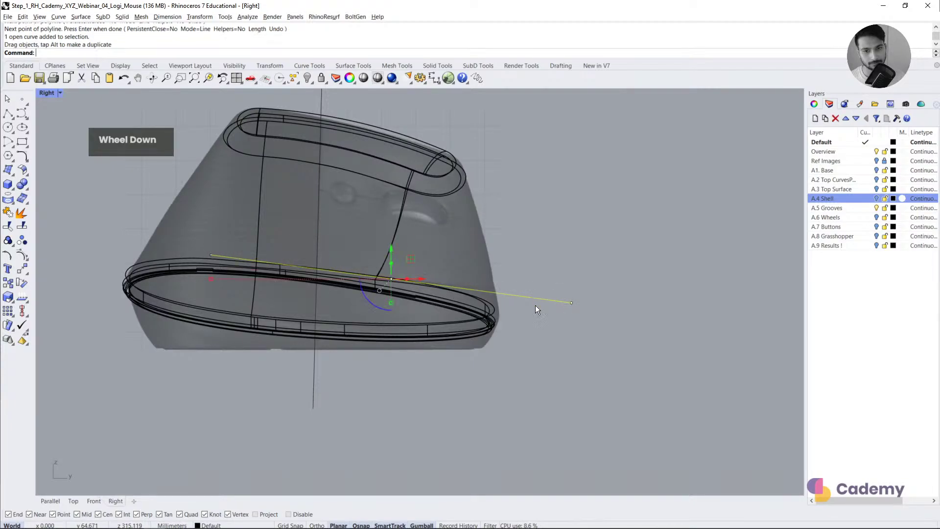
Step: Select the tilted and sloping lines and move them along the row to the raised shell's location
click(537, 299)
shift+click(320, 100)
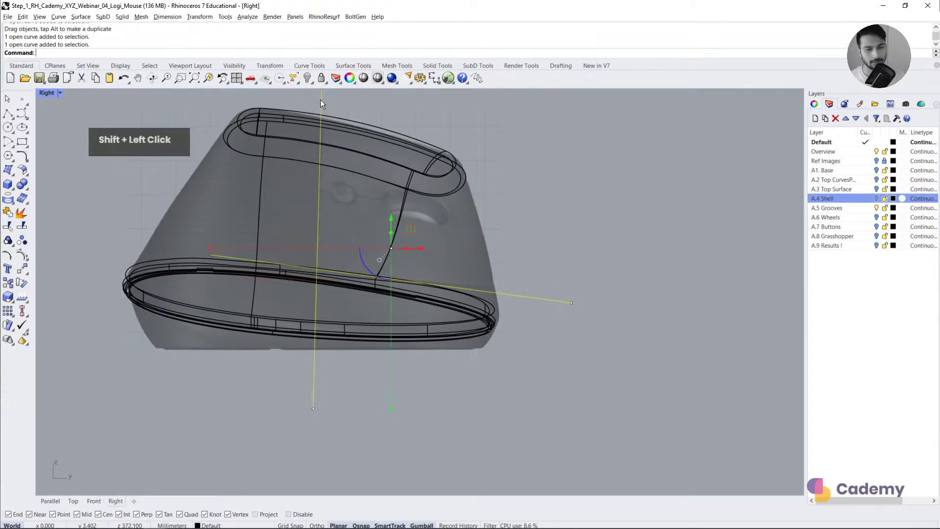
click(51, 501)
scroll(437, 294, down, 6)
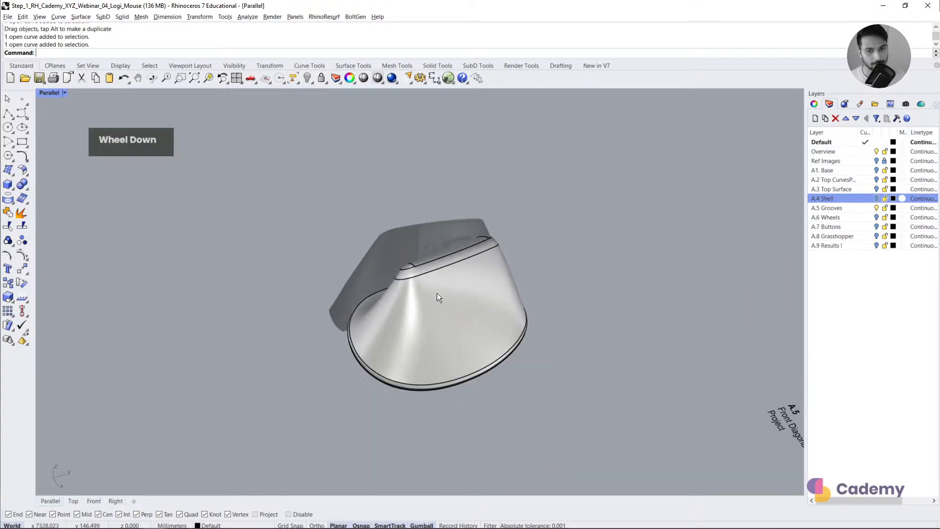
scroll(436, 294, down, 4)
scroll(427, 294, down, 2)
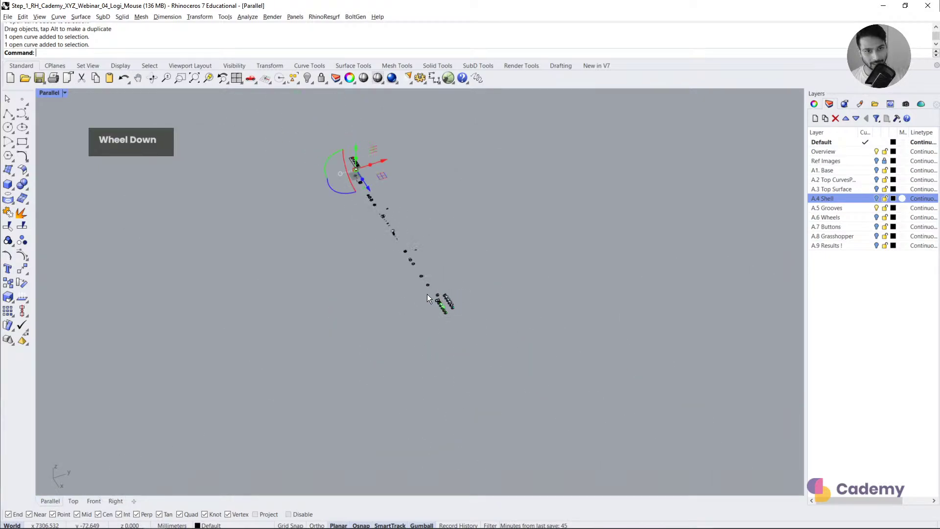
scroll(368, 193, up, 3)
drag(353, 165, 495, 409)
scroll(516, 398, up, 2)
middle_click(486, 385)
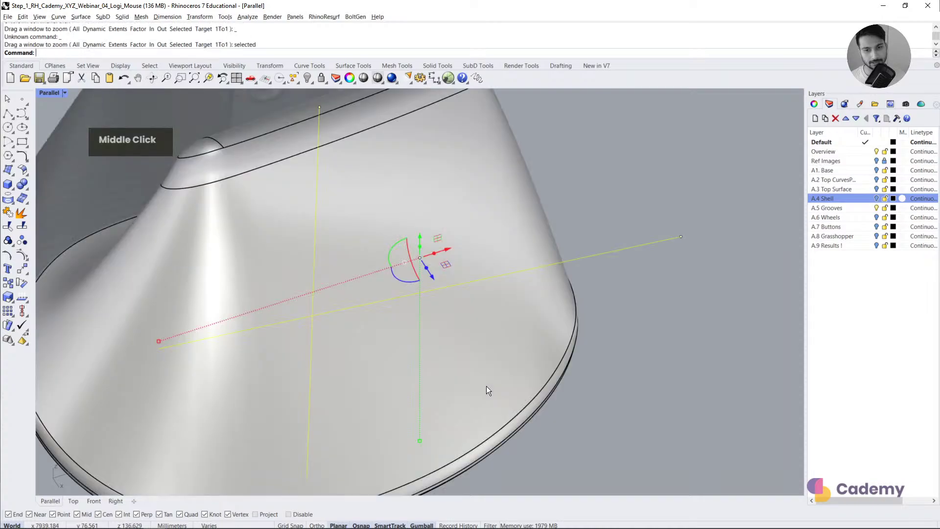
Step: Extrude both lines into intersecting planes through the raised shell and select the two planes
scroll(484, 382, down, 4)
scroll(483, 380, up, 4)
drag(467, 331, 344, 234)
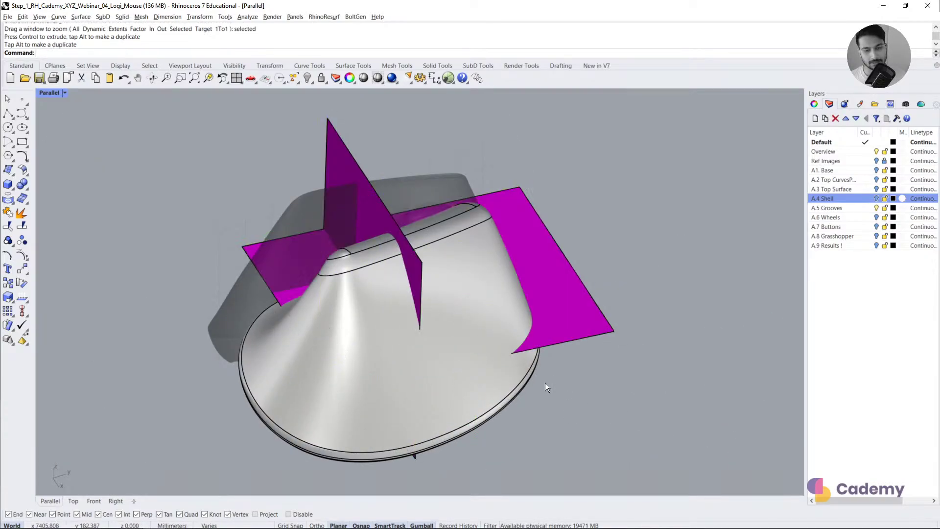
right_drag(545, 383, 490, 338)
shift+click(460, 289)
shift+click(369, 205)
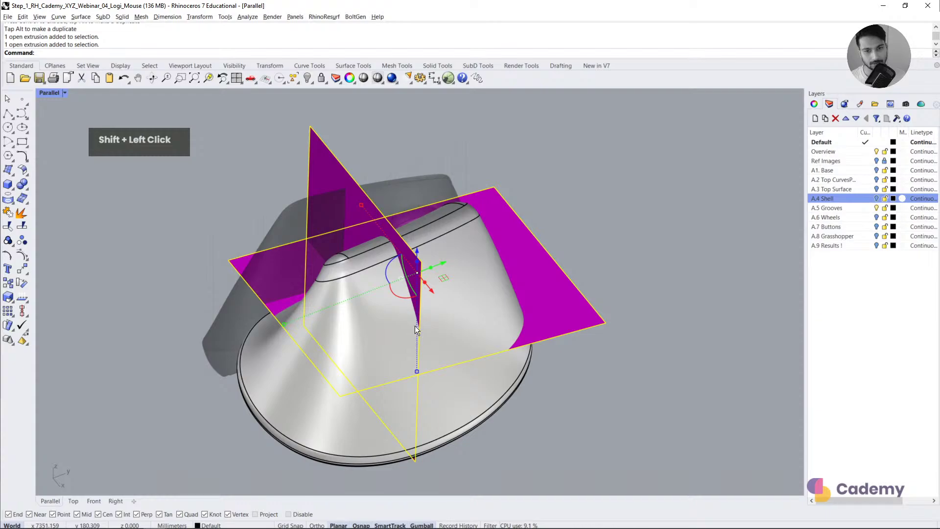
Step: Shift the two selected planes along the x direction so they pass through the raised shell
drag(432, 292, 463, 329)
click(624, 258)
right_drag(590, 272, 570, 259)
scroll(416, 213, down, 12)
right_drag(392, 358, 463, 343)
scroll(427, 366, up, 7)
scroll(428, 367, up, 2)
right_drag(343, 340, 452, 303)
click(515, 242)
right_drag(519, 250, 610, 300)
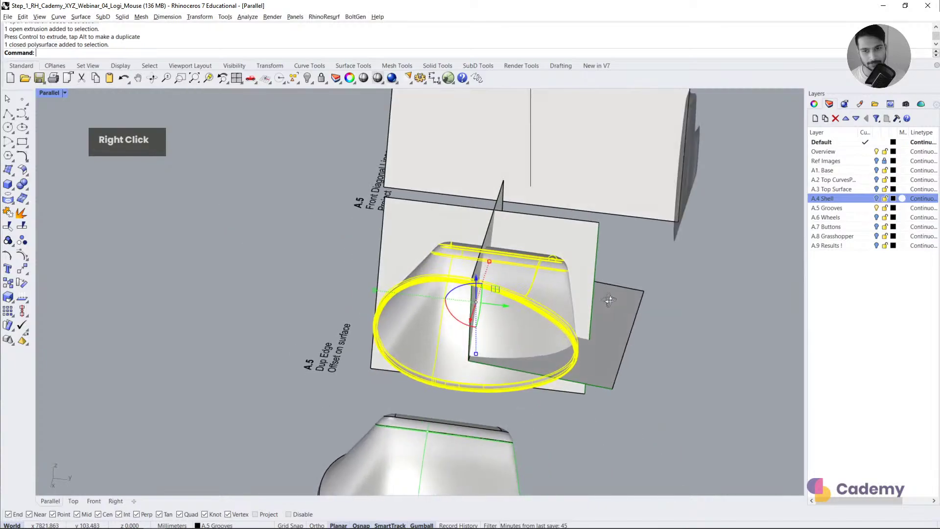
click(658, 313)
right_drag(568, 343, 607, 401)
scroll(415, 240, up, 5)
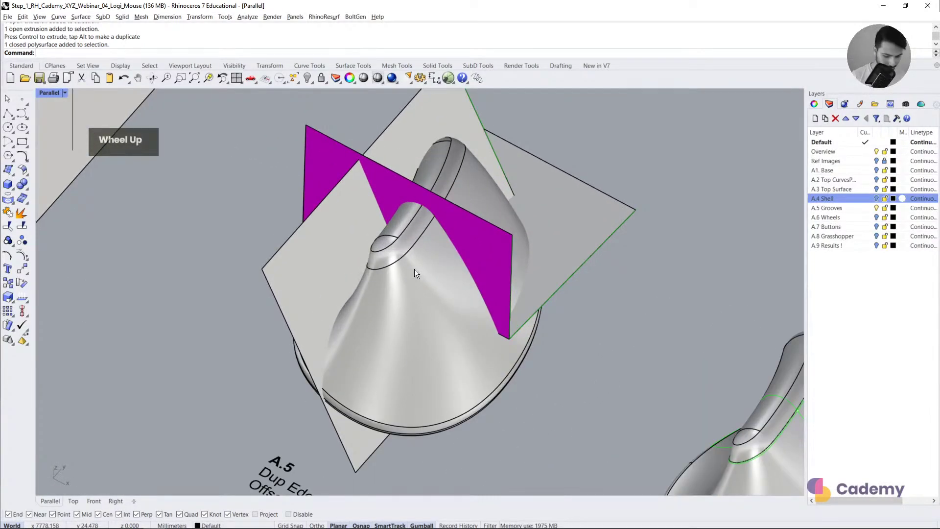
Step: Intersect the raised shell with the two planes to generate the groove curves
text(inter)
key(Return)
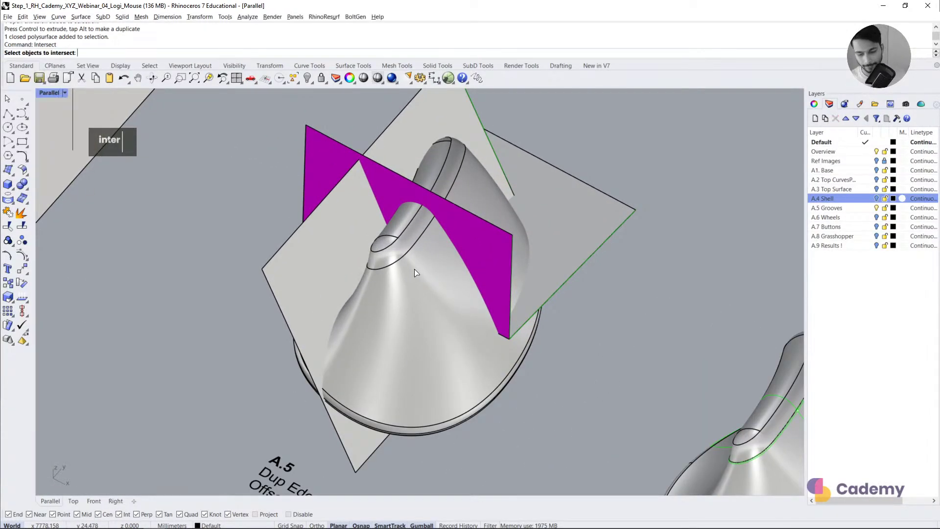
click(407, 295)
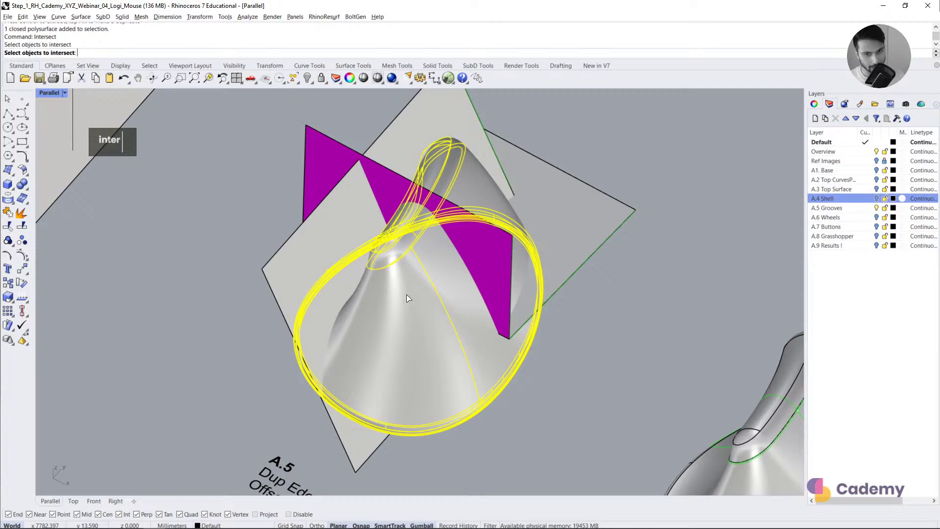
click(341, 222)
right_click(597, 288)
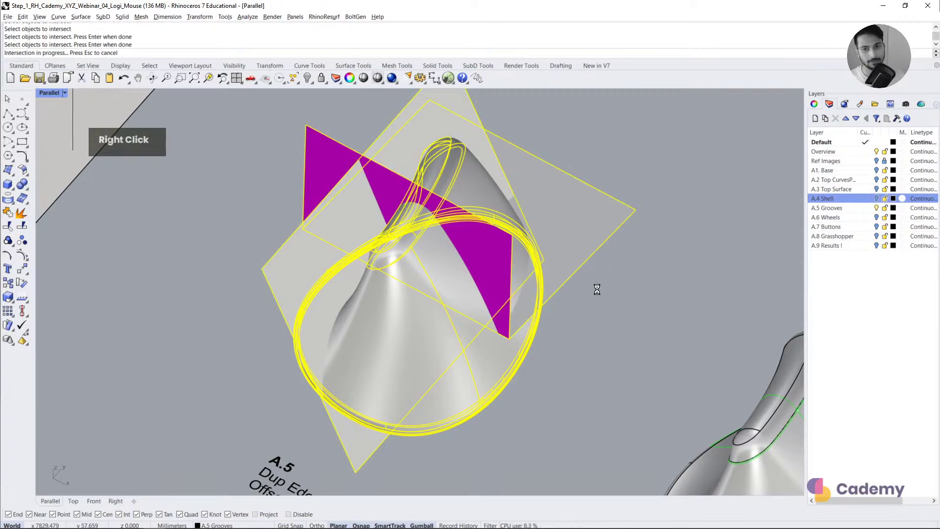
Step: Examine the closed intersection curve on the shell from several sides
scroll(597, 288, down, 3)
right_drag(465, 308, 307, 304)
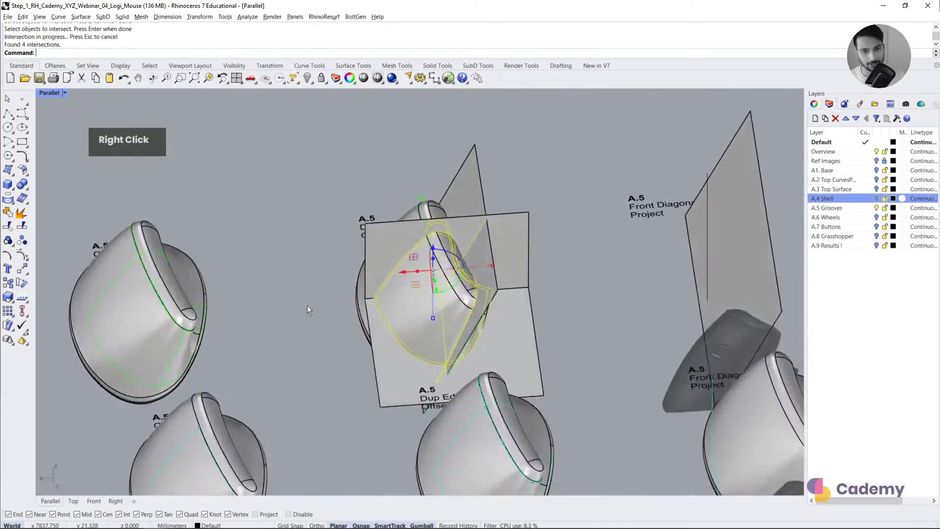
scroll(430, 290, up, 3)
click(392, 234)
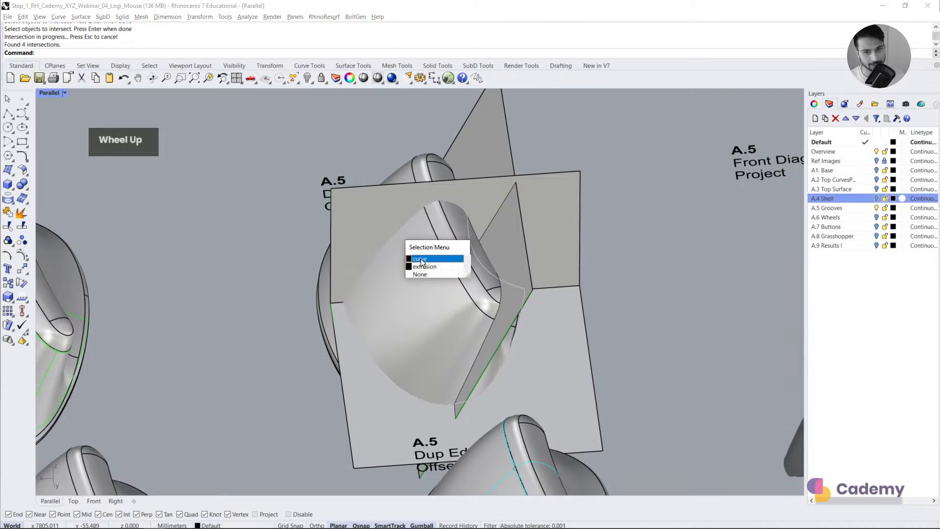
click(421, 258)
right_drag(405, 302, 490, 311)
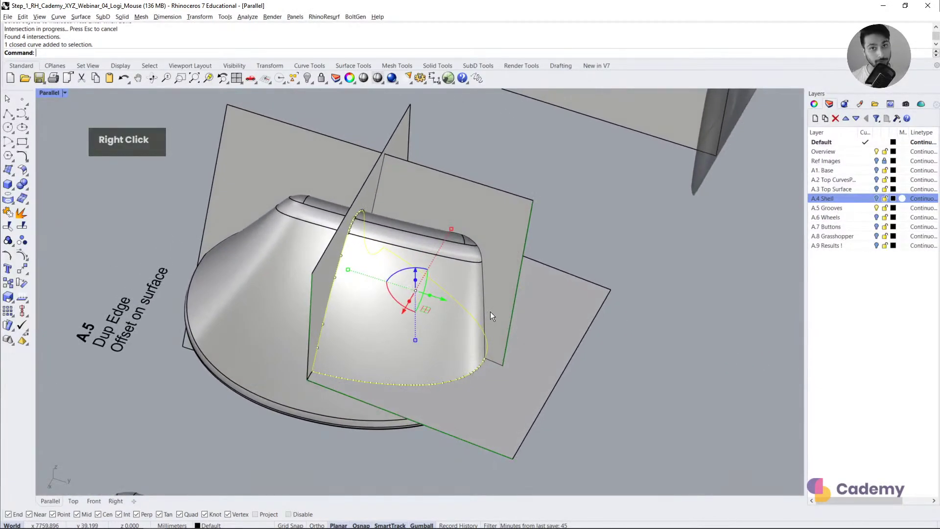
scroll(490, 310, down, 2)
scroll(507, 257, down, 2)
right_drag(357, 305, 404, 333)
scroll(405, 333, up, 3)
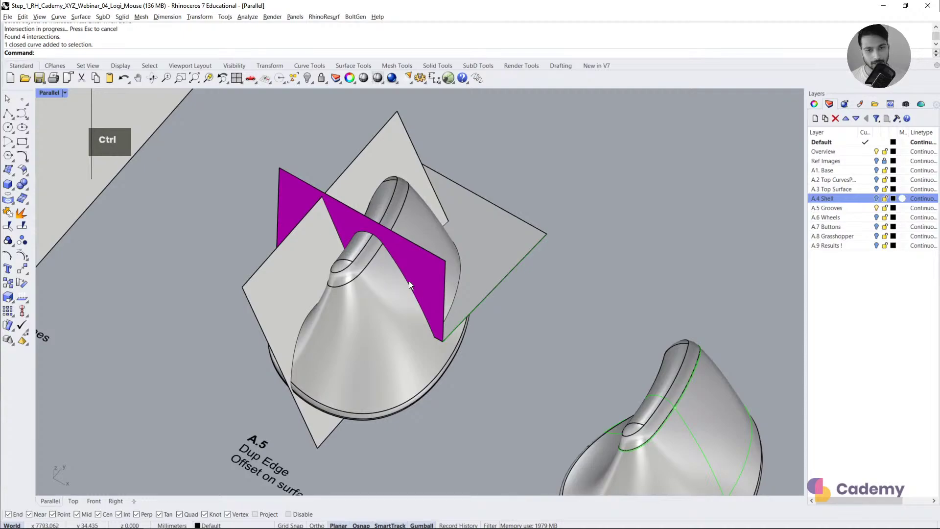
Step: Delete both cutting planes and the straight line where they cross, keeping the intersection curves on the shell
key(ctrl+z)
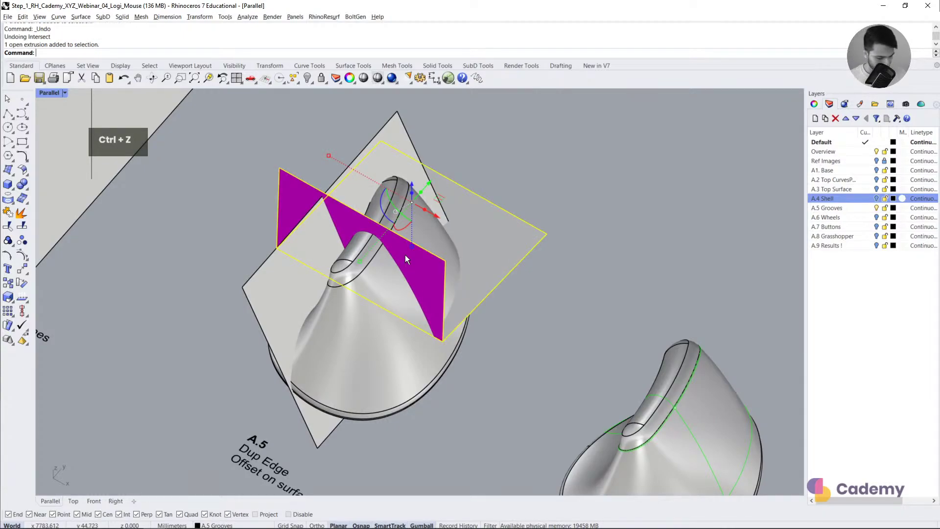
key(ctrl+y)
double_click(514, 240)
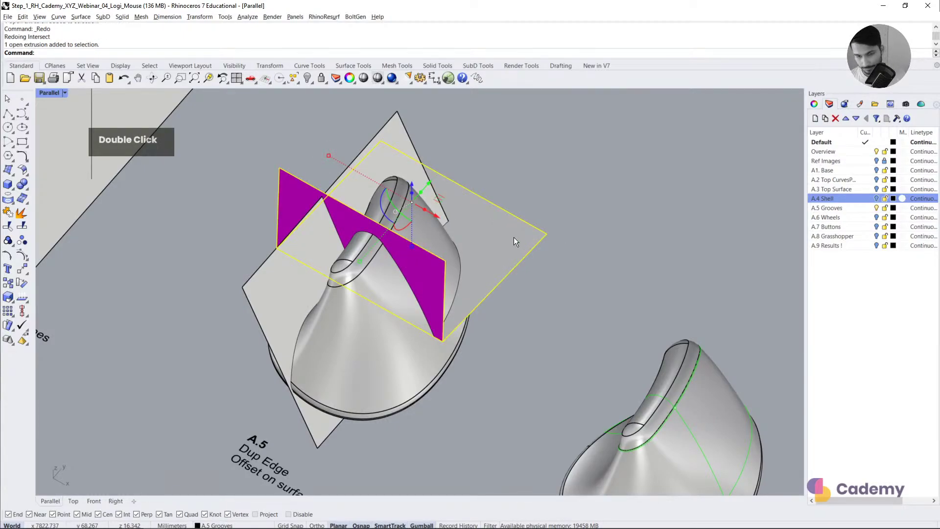
key(Delete)
click(499, 253)
key(Delete)
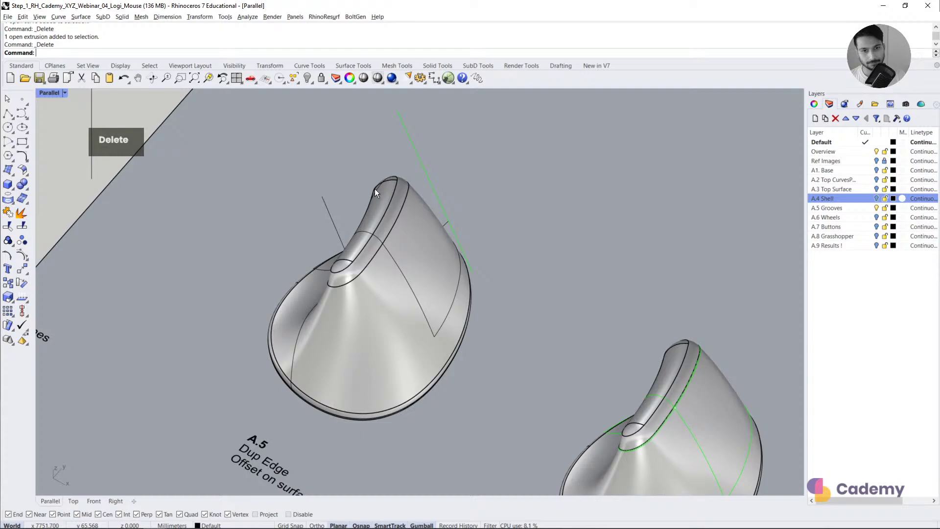
click(331, 216)
key(Delete)
Step: Duplicate the shell's upper seam edge, where the rounded top meets the side surface, as a separate curve
right_drag(421, 211, 443, 306)
scroll(370, 260, up, 5)
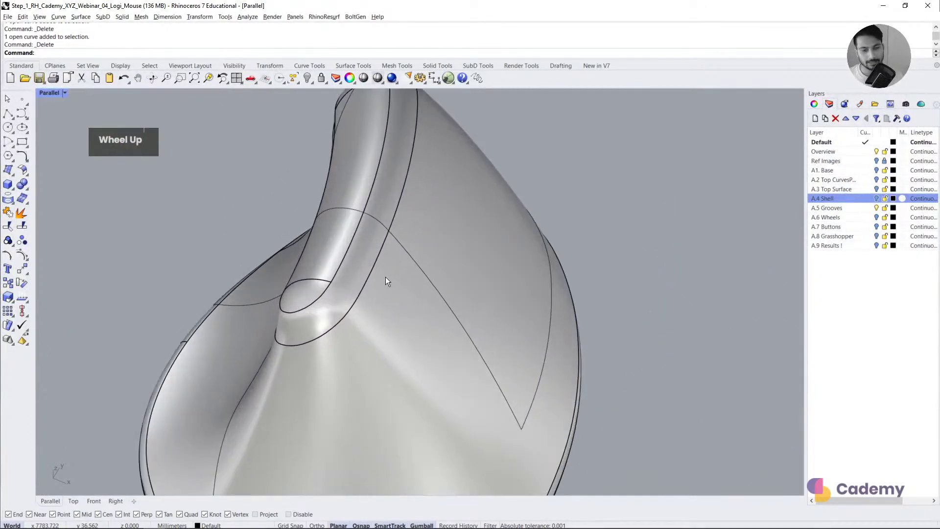
mouse_move(386, 277)
right_down()
mouse_move(373, 242)
mouse_move(372, 277)
right_up()
scroll(391, 250, up, 4)
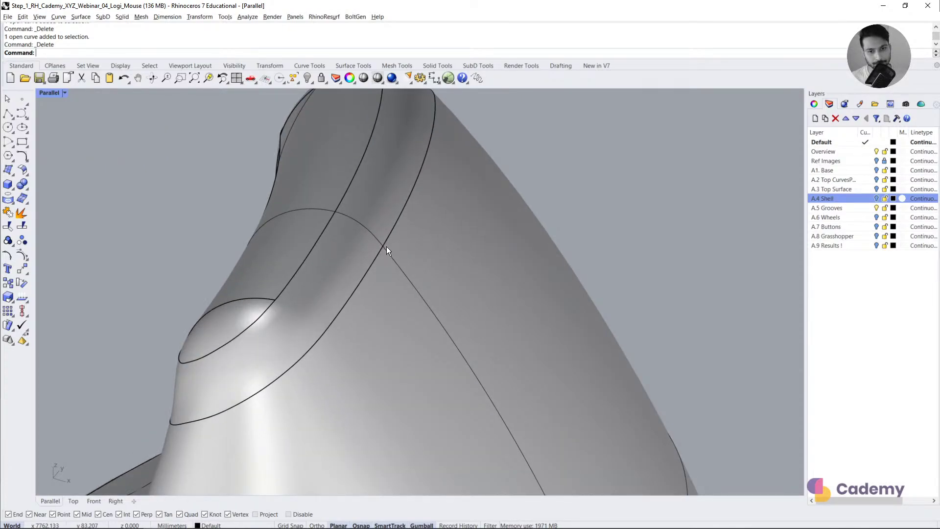
ctrl+shift+click(387, 246)
key(Escape)
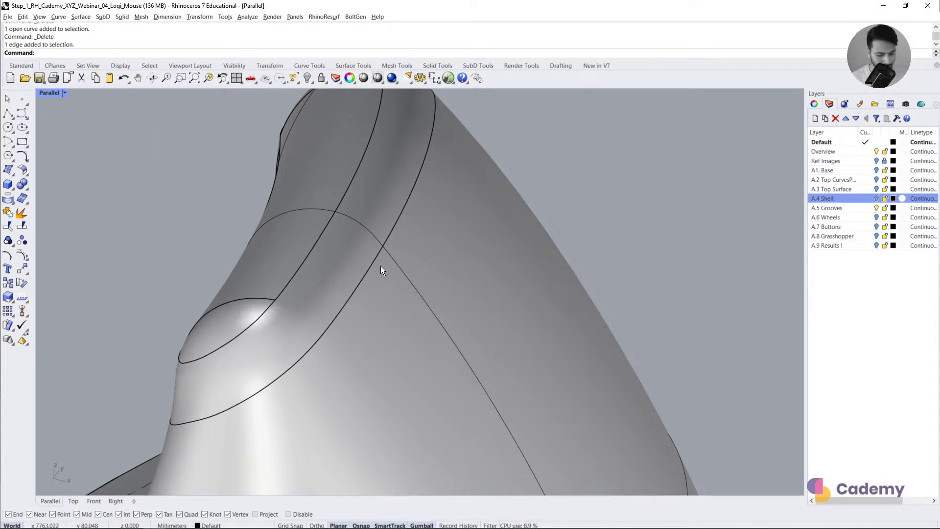
text(dup)
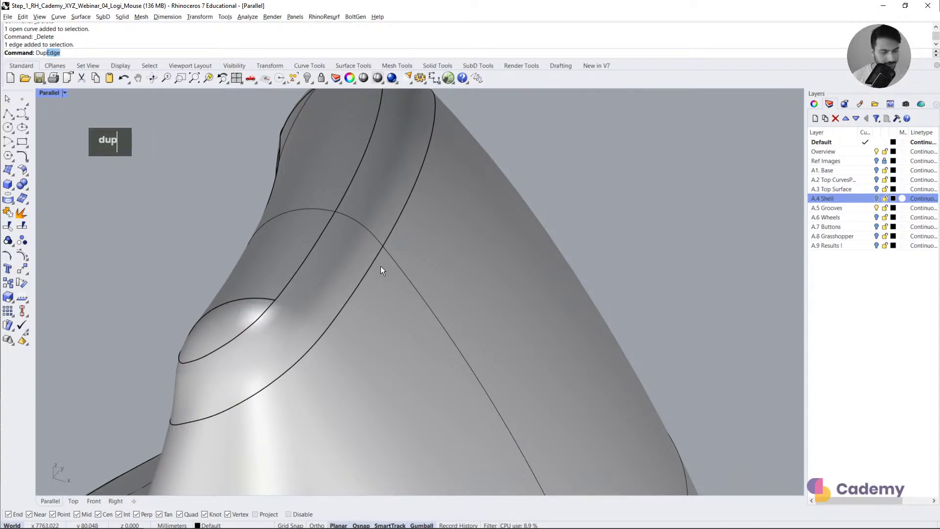
key(Return)
click(366, 274)
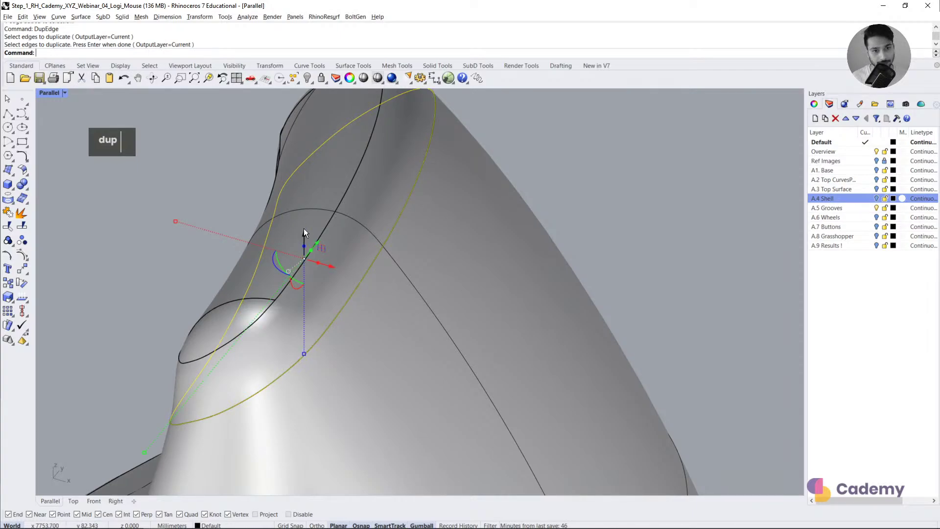
drag(303, 230, 318, 213)
key(ctrl+z)
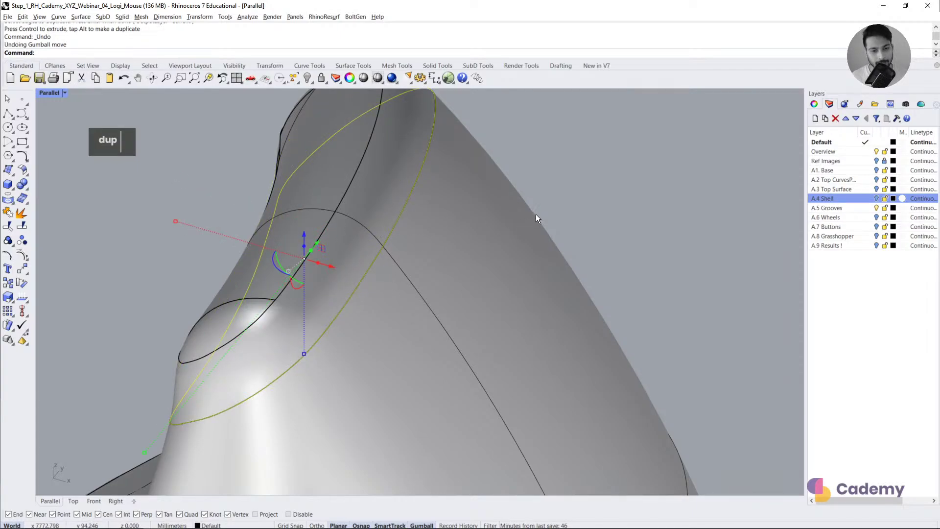
key(Escape)
click(395, 229)
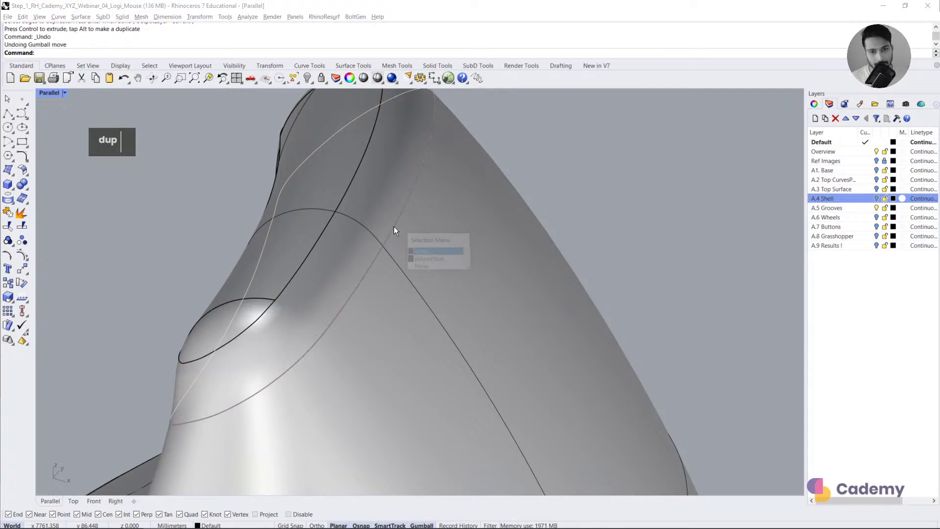
click(414, 251)
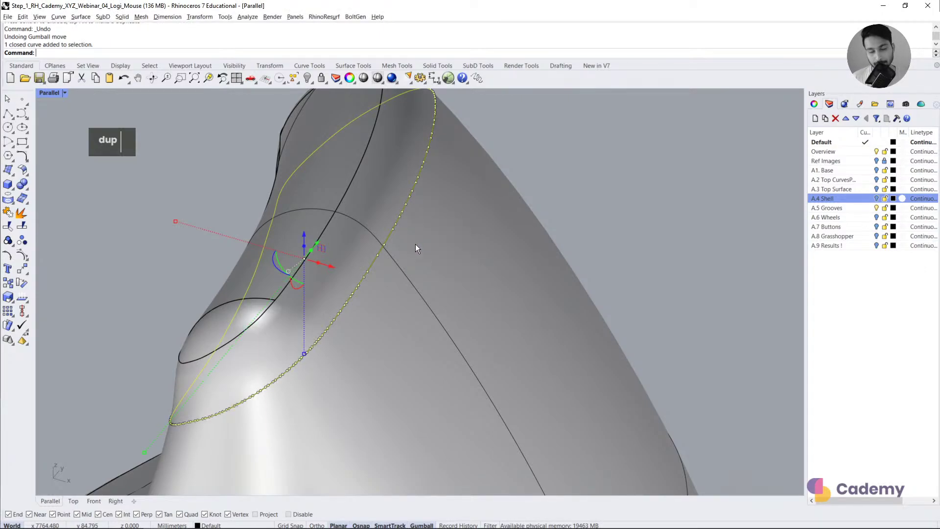
click(599, 171)
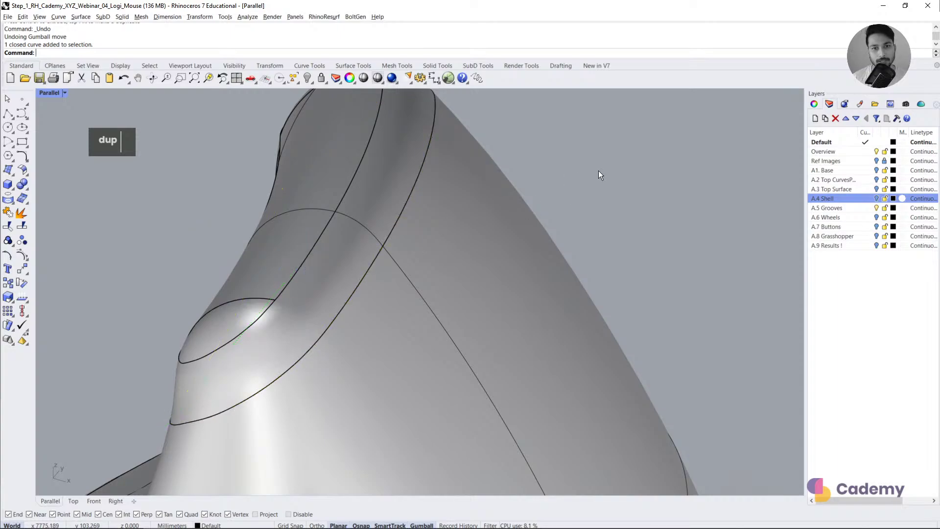
Step: Offset the duplicated edge curve on the shell's side surface by 1 mm, downward from the seam
click(400, 222)
click(431, 251)
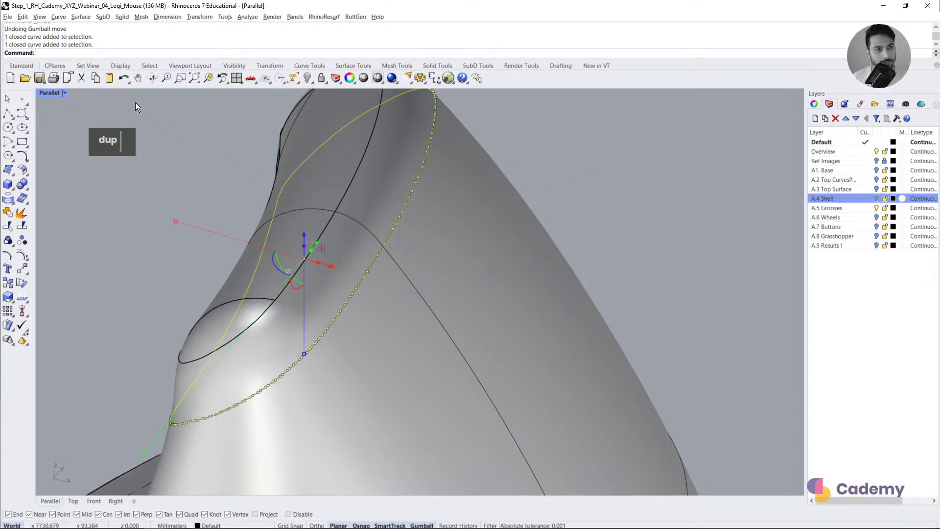
click(59, 18)
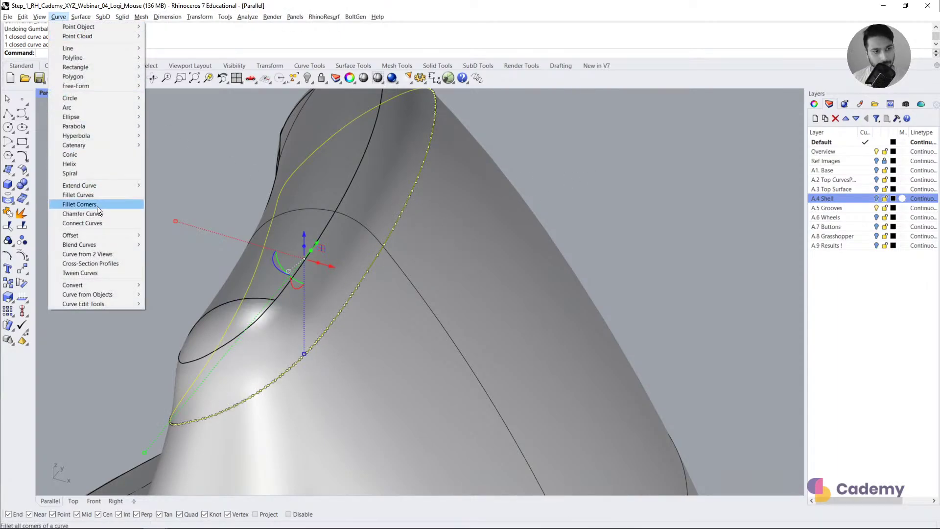
mouse_move(98, 236)
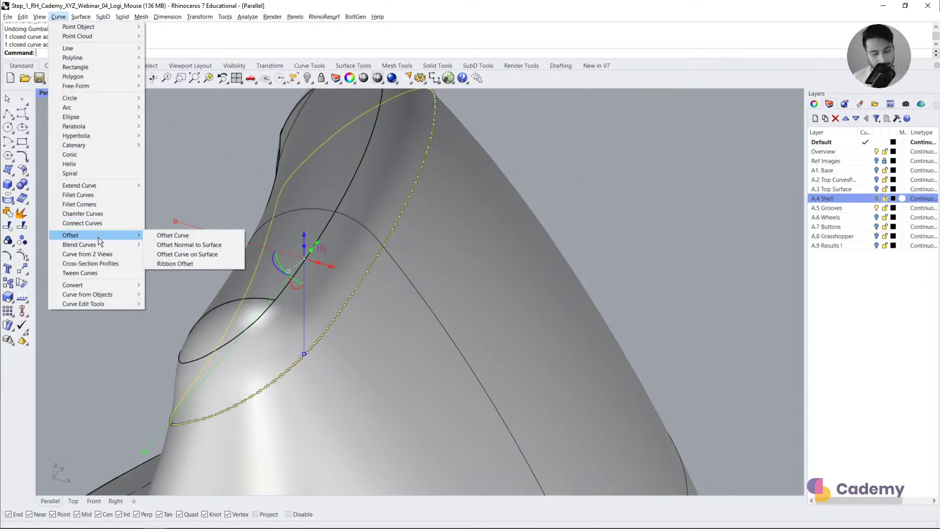
click(187, 256)
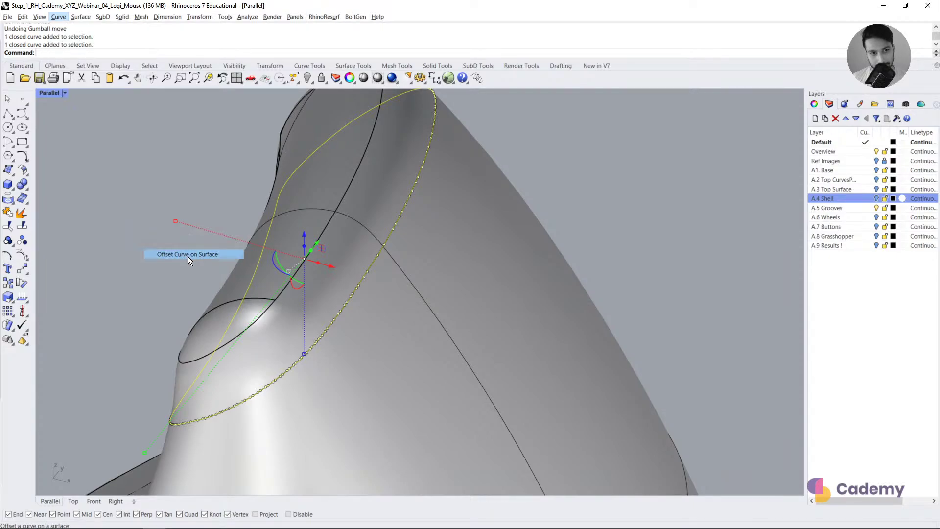
click(400, 336)
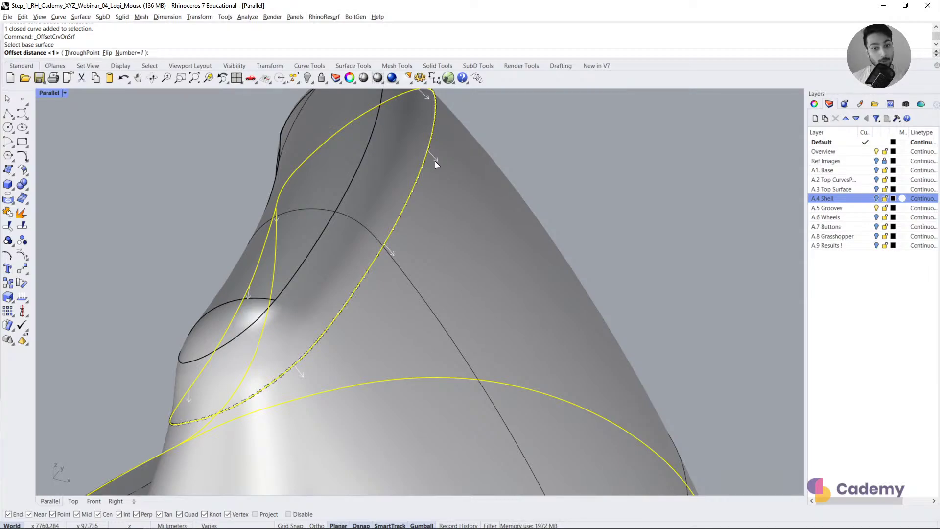
right_click(451, 208)
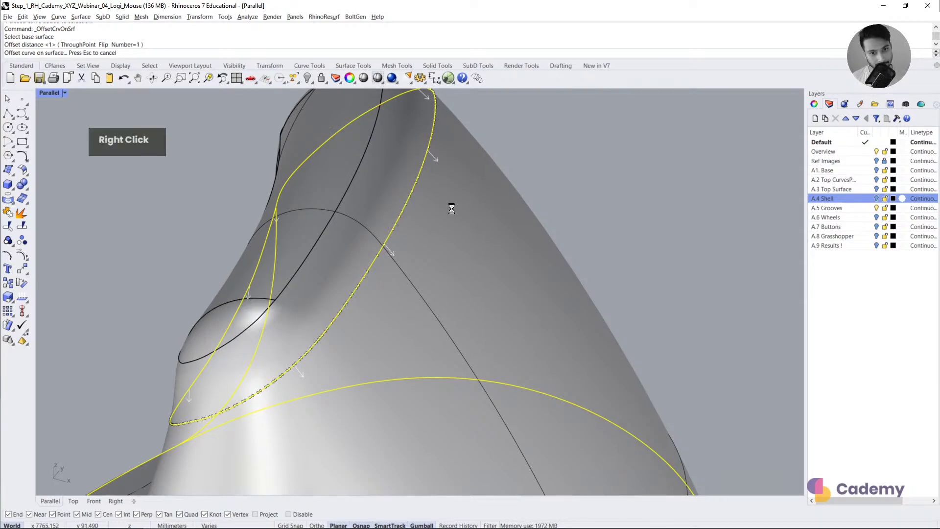
Step: Examine the offset curve's course around the shell, alongside the finished reference shell
right_drag(452, 207, 483, 186)
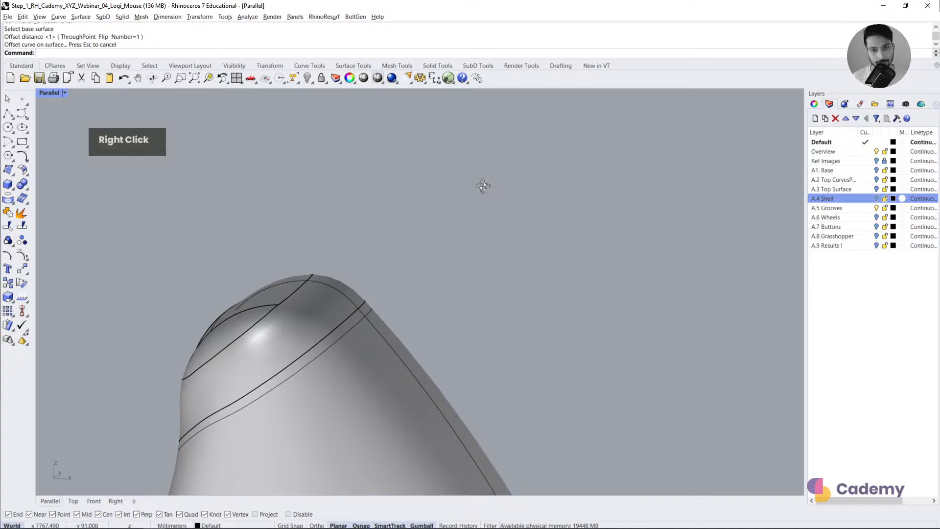
click(362, 321)
right_drag(374, 315, 348, 333)
scroll(326, 227, down, 2)
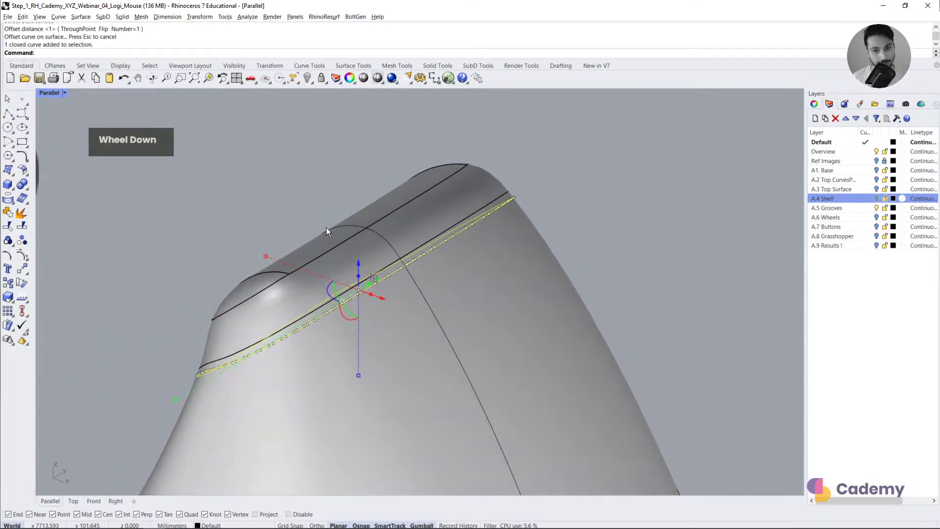
scroll(327, 228, down, 5)
click(427, 293)
click(500, 270)
scroll(249, 210, down, 5)
right_drag(313, 285, 316, 302)
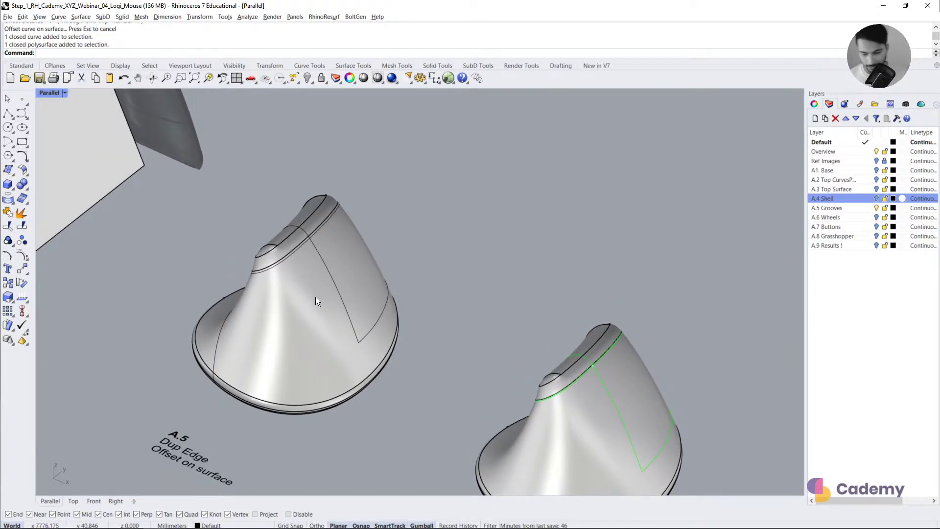
Step: Extrude the vertical line in front of the tilted plane sideways into a surface, and undo the extrusion
scroll(429, 316, down, 2)
shift+right_drag(269, 312, 406, 336)
click(241, 218)
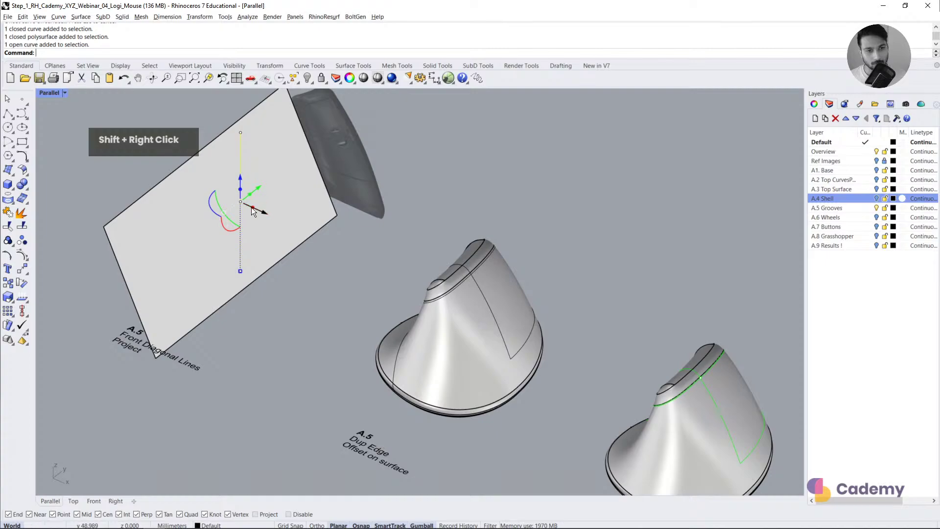
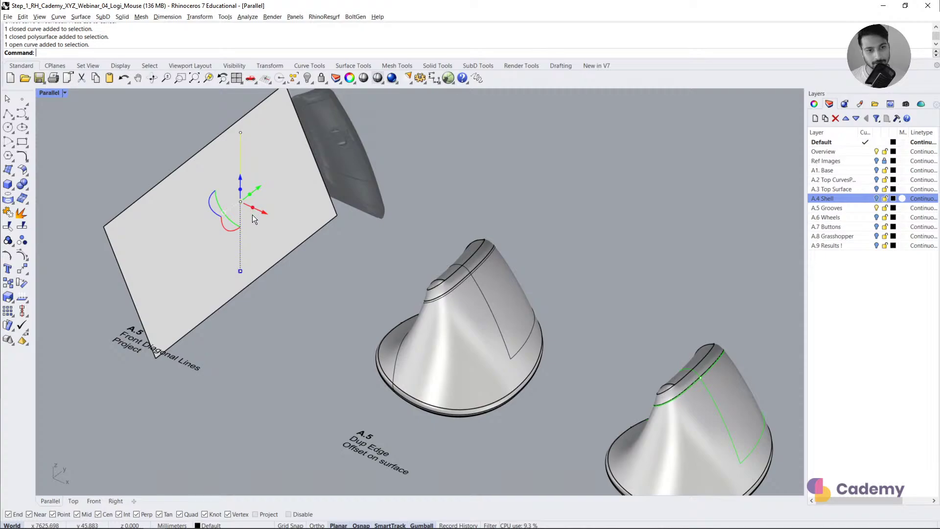
drag(251, 211, 345, 280)
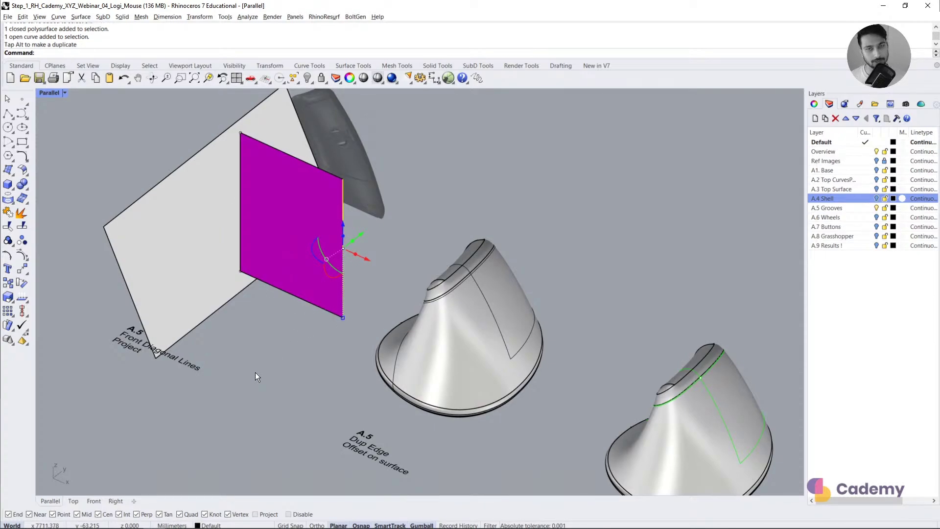
key(ctrl)
key(ctrl+z)
Step: Place a point below the tilted plane and extrude it with the gumball into a line, a vertical surface and a thin box
click(22, 99)
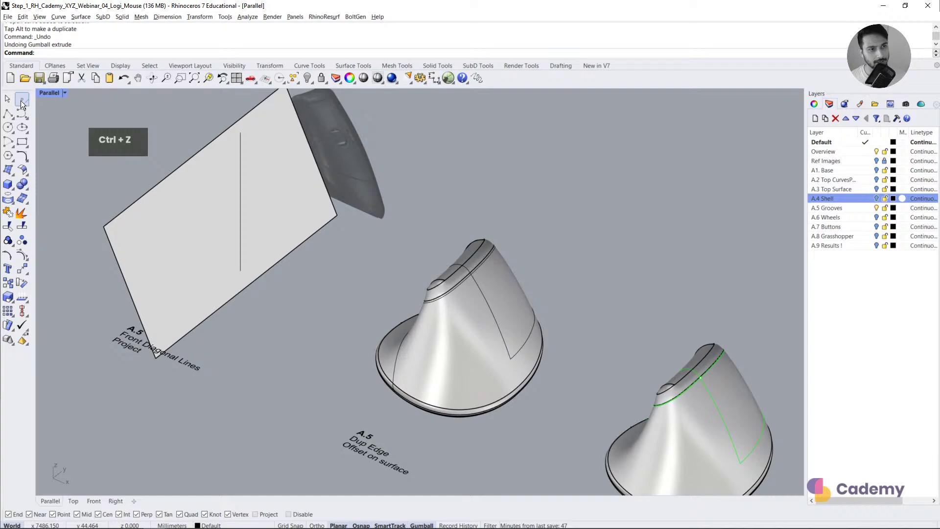
click(258, 378)
double_click(258, 378)
drag(257, 367, 337, 270)
click(259, 324)
double_click(280, 292)
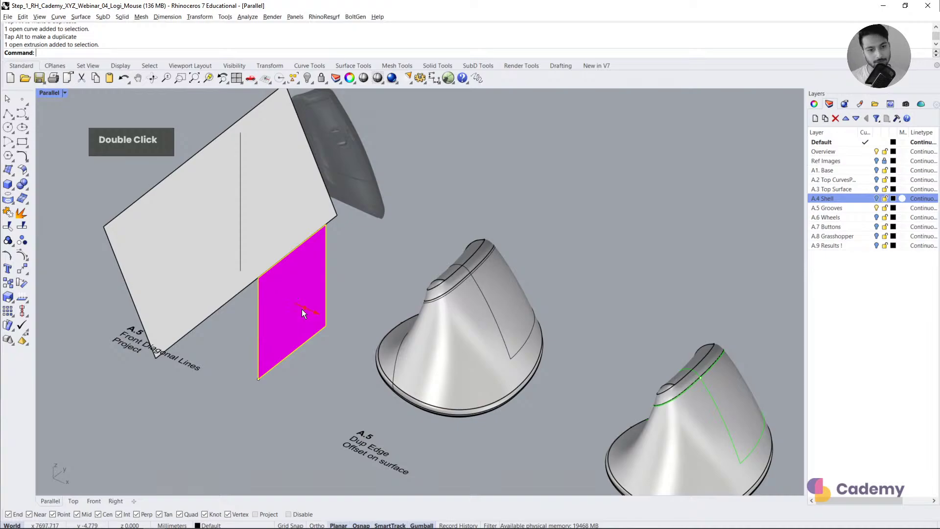
drag(301, 310, 309, 325)
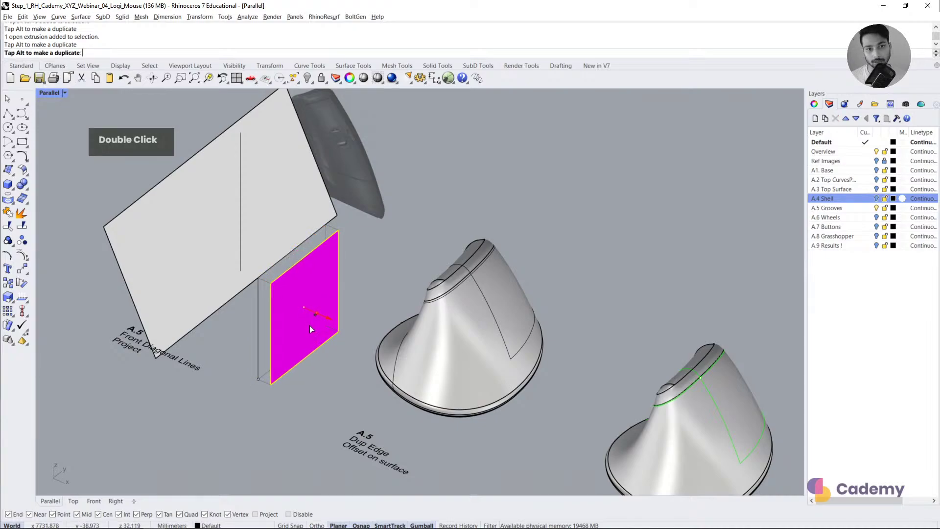
click(301, 410)
Step: Trim the overhanging ends of the groove curves against each other at the first upper corner of the Clean & Trim model
shift+right_drag(454, 384, 340, 266)
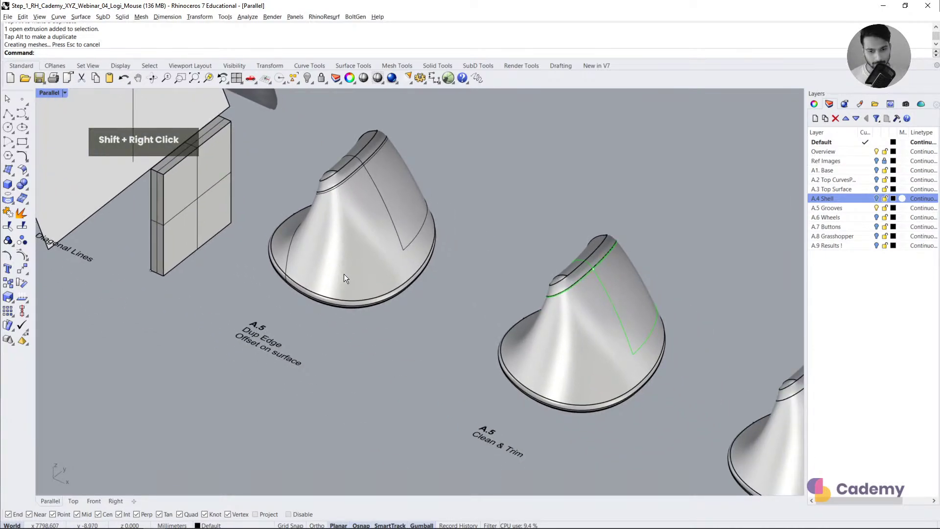
scroll(372, 276, down, 2)
scroll(567, 290, up, 3)
right_drag(567, 290, 585, 299)
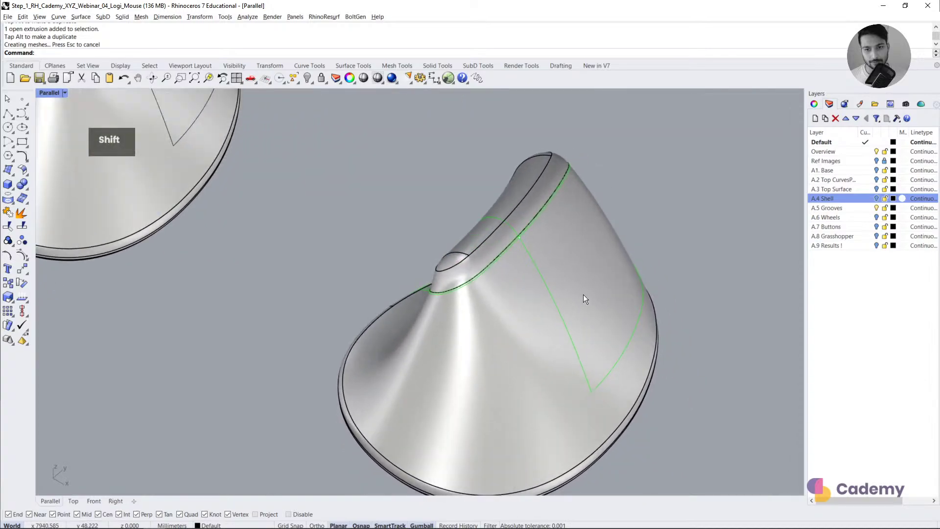
scroll(478, 277, up, 2)
shift+right_drag(479, 277, 369, 225)
scroll(254, 161, down, 2)
drag(242, 142, 514, 362)
click(8, 226)
scroll(392, 197, up, 2)
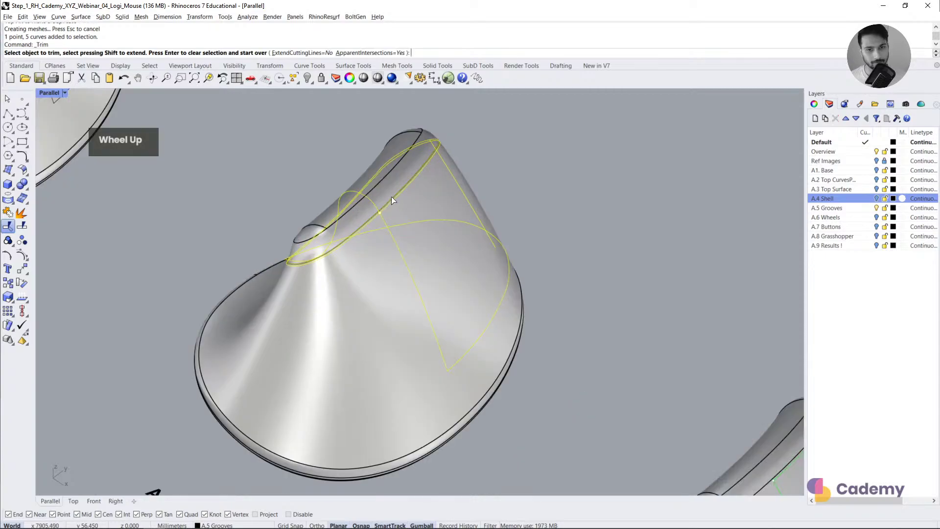
scroll(392, 199, up, 2)
click(374, 199)
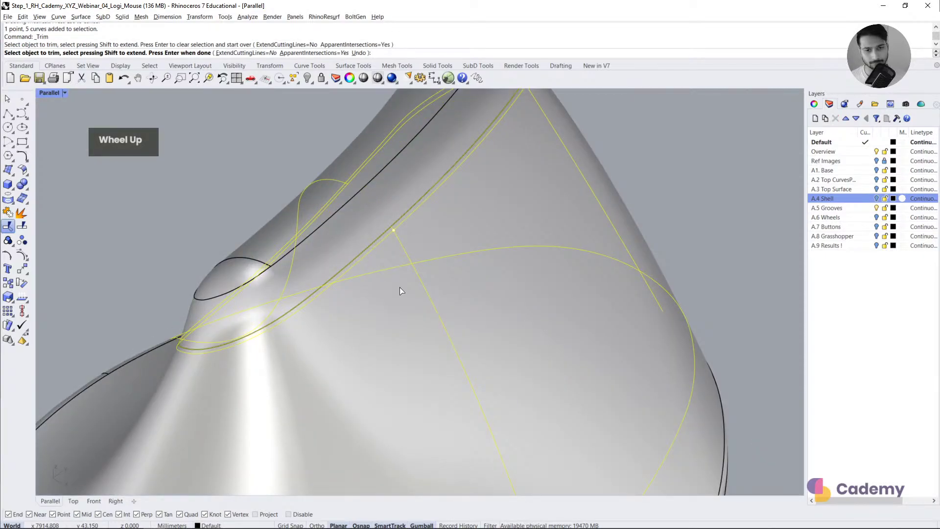
scroll(395, 232, up, 4)
click(393, 229)
click(386, 240)
scroll(358, 229, down, 2)
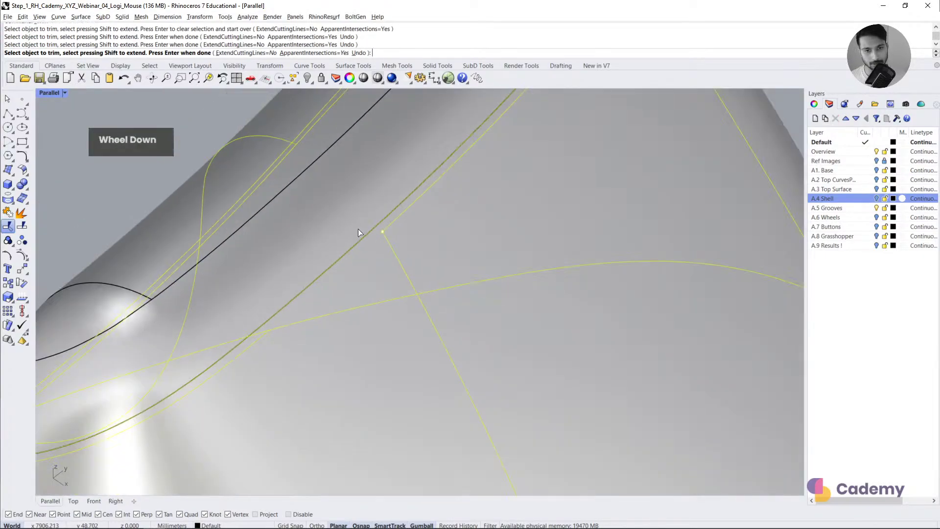
Step: Trim the groove line's overhang beyond the offset curve at the opposite upper corner
scroll(358, 232, down, 2)
right_drag(393, 280, 346, 231)
scroll(360, 249, down, 3)
right_drag(490, 394, 434, 350)
scroll(483, 266, up, 5)
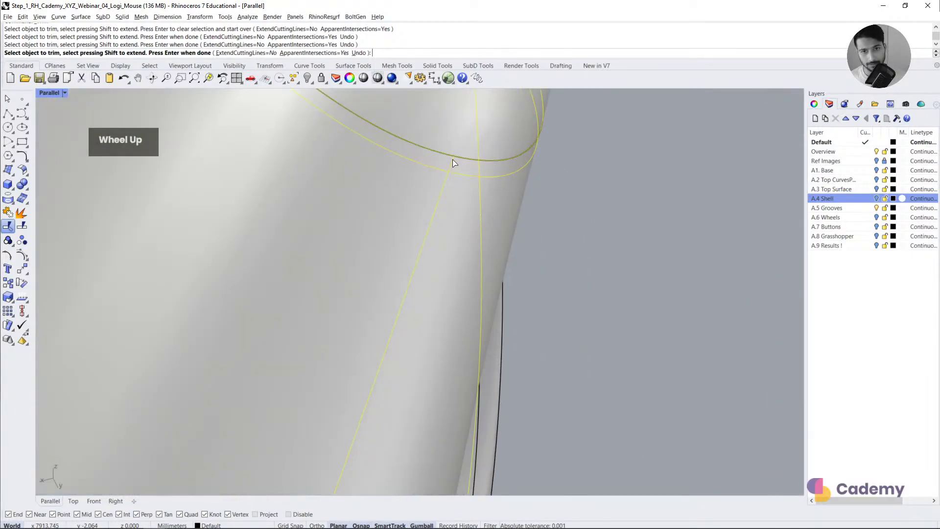
click(453, 163)
Step: Trim the overhanging ends of the lower curve and the groove line where they cross at the lower corner
scroll(459, 178, down, 3)
shift+right_drag(412, 430, 455, 200)
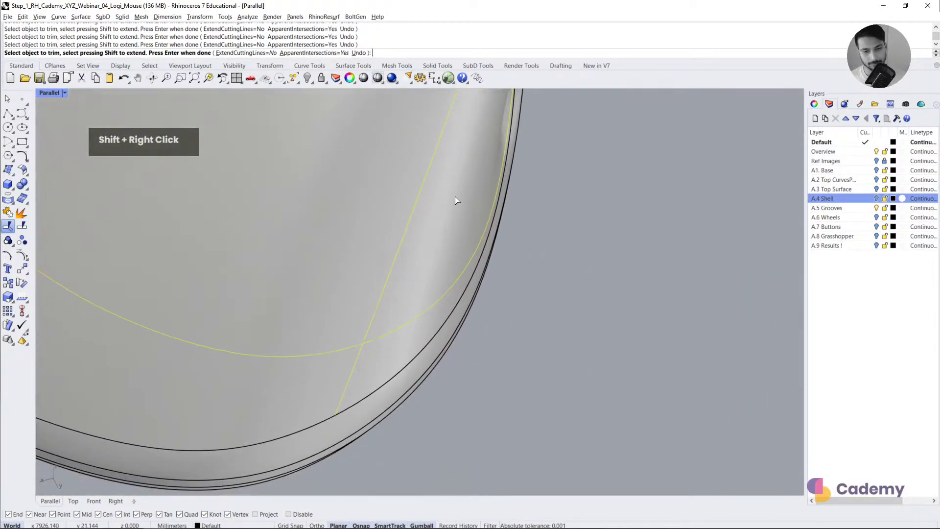
click(375, 347)
click(363, 376)
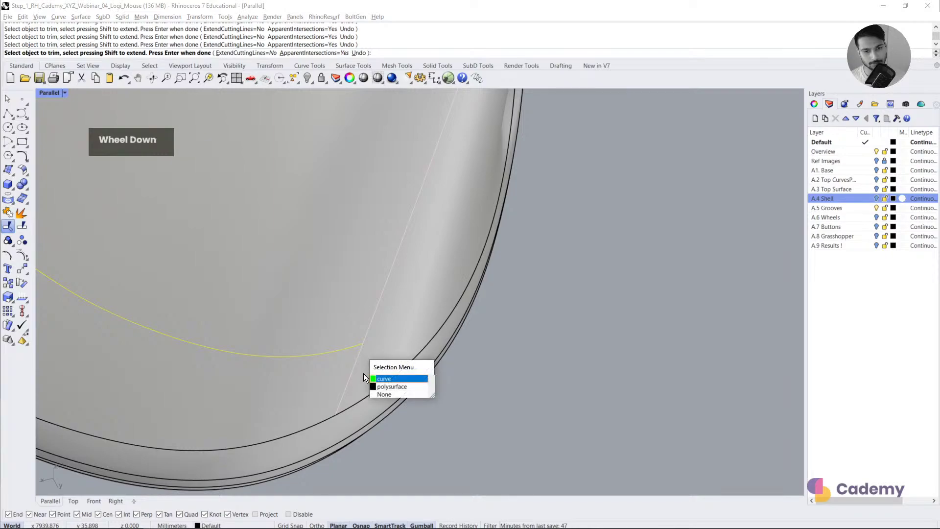
click(378, 380)
scroll(349, 362, down, 6)
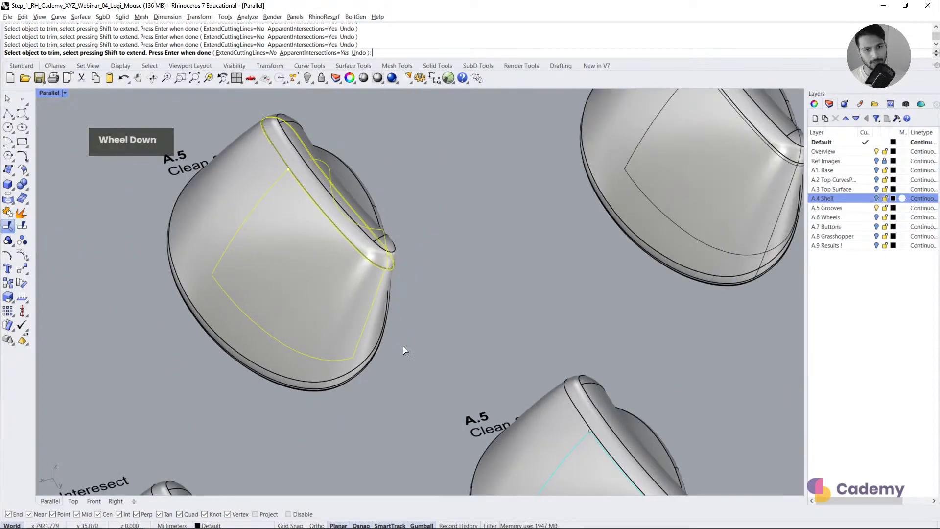
right_click(401, 345)
Step: Join the trimmed curves and delete the leftover curves and point, keeping only the closed groove outline
key(ctrl+j)
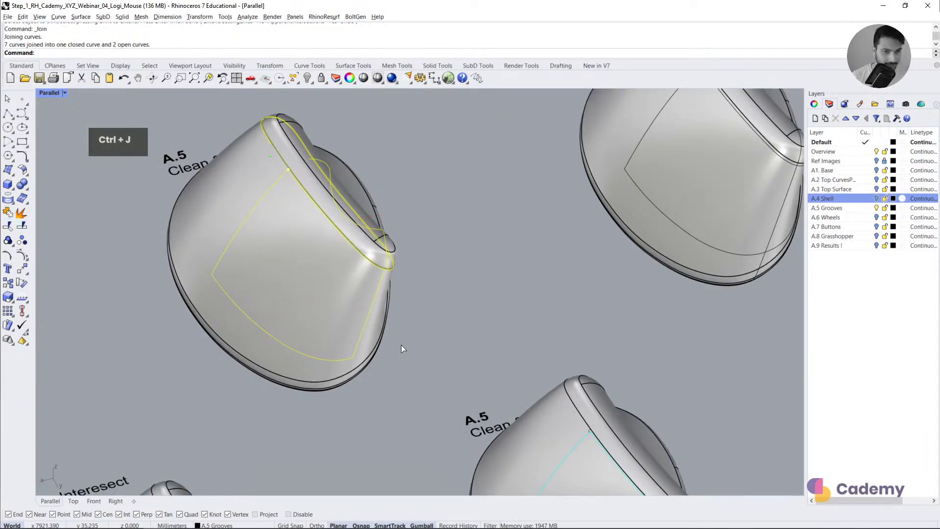
key(Escape)
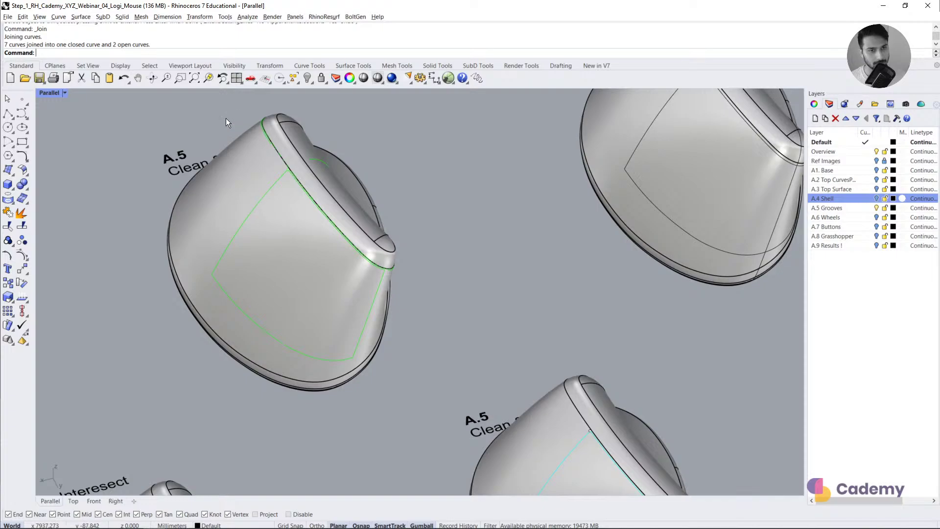
drag(204, 105, 463, 398)
ctrl+click(267, 203)
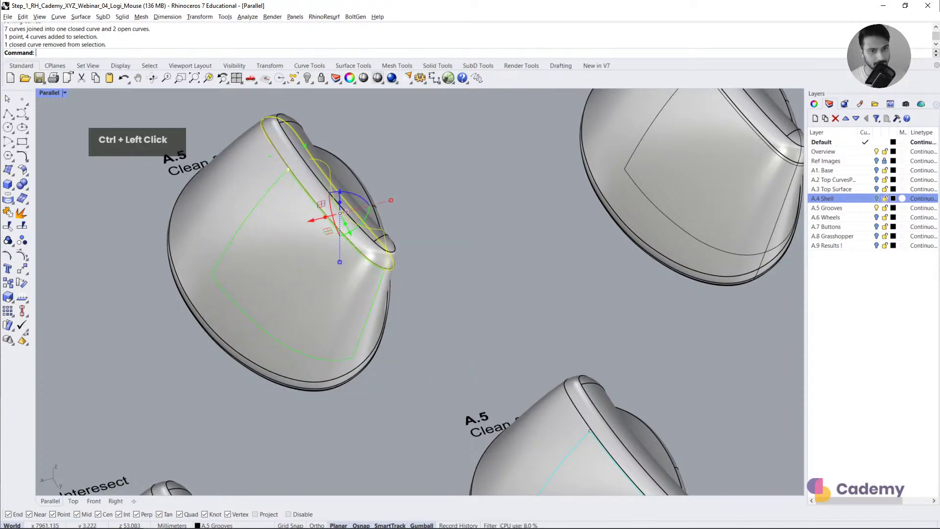
key(Delete)
right_drag(260, 201, 334, 246)
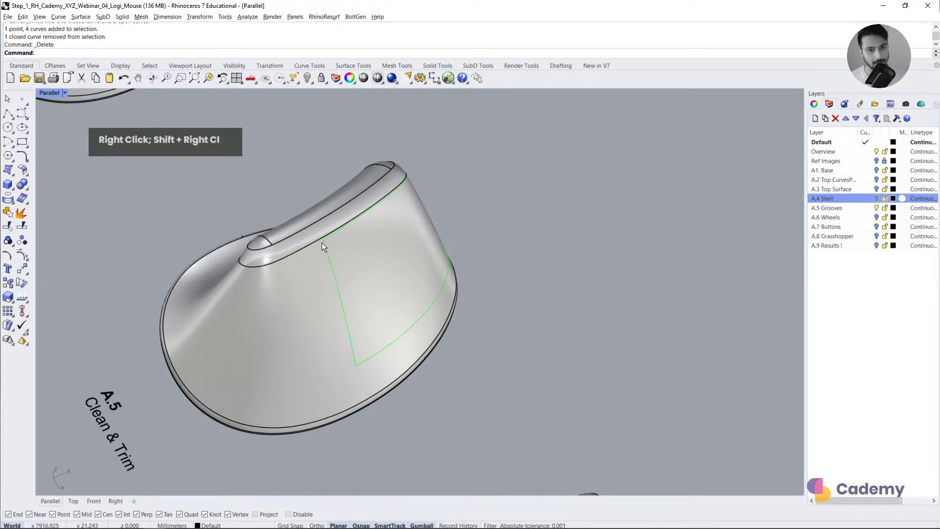
click(322, 242)
click(348, 267)
Step: Try to fillet the upper corner of the groove outline on the Sphere Intersect model with radius 40
scroll(308, 211, down, 3)
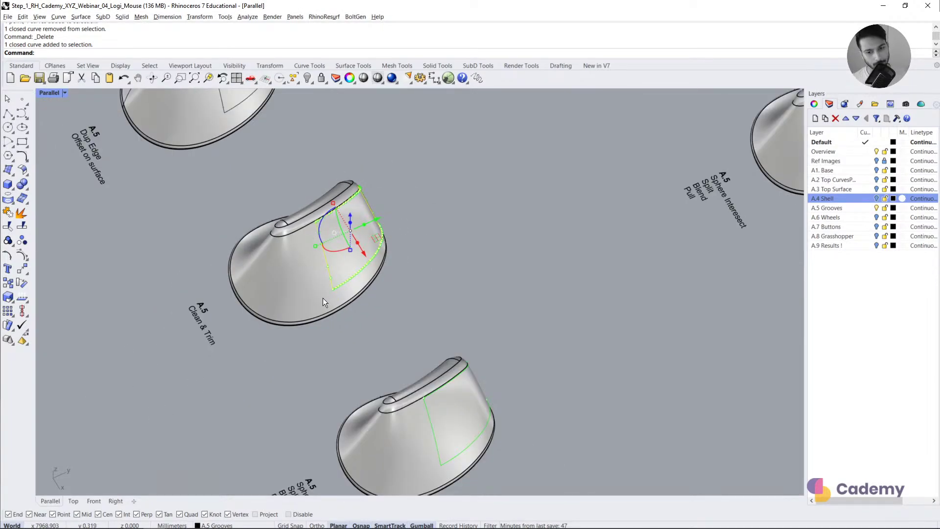
scroll(338, 315, down, 2)
mouse_move(348, 326)
shift+right_down()
mouse_move(394, 313)
mouse_move(361, 328)
mouse_move(367, 279)
mouse_move(497, 270)
mouse_move(338, 312)
shift+right_up()
scroll(442, 324, up, 4)
scroll(482, 140, up, 3)
shift+right_drag(481, 140, 431, 198)
scroll(456, 160, up, 5)
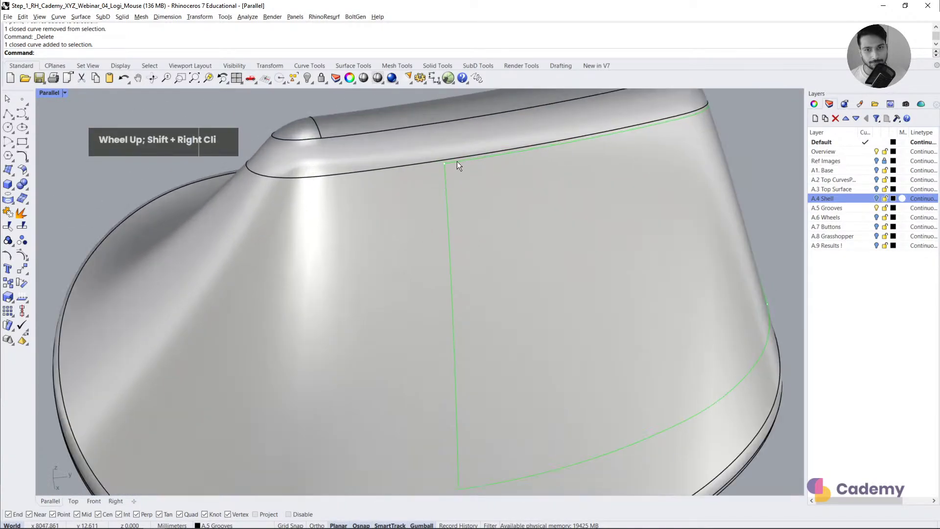
click(22, 156)
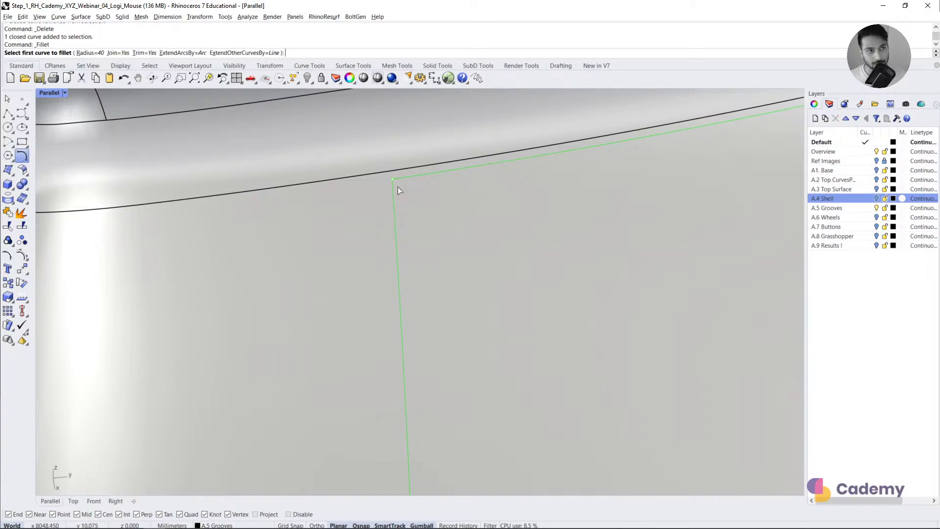
click(393, 185)
click(400, 178)
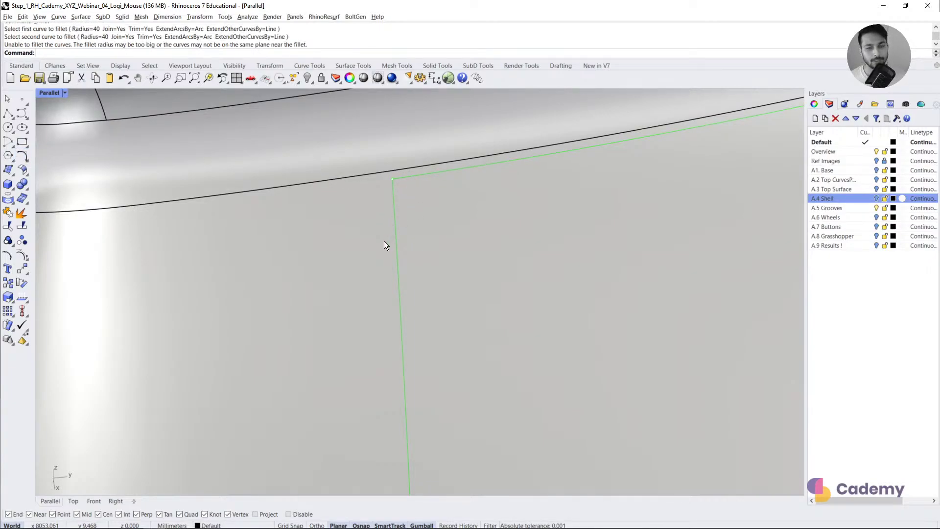
Step: Create a sphere with a 2 mm radius centred on the upper corner of the groove outline
click(13, 189)
click(49, 190)
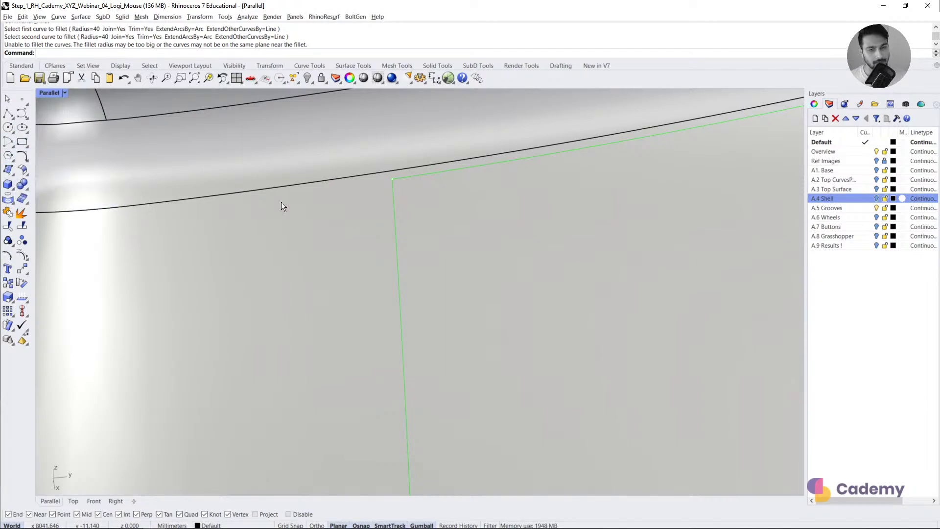
click(392, 180)
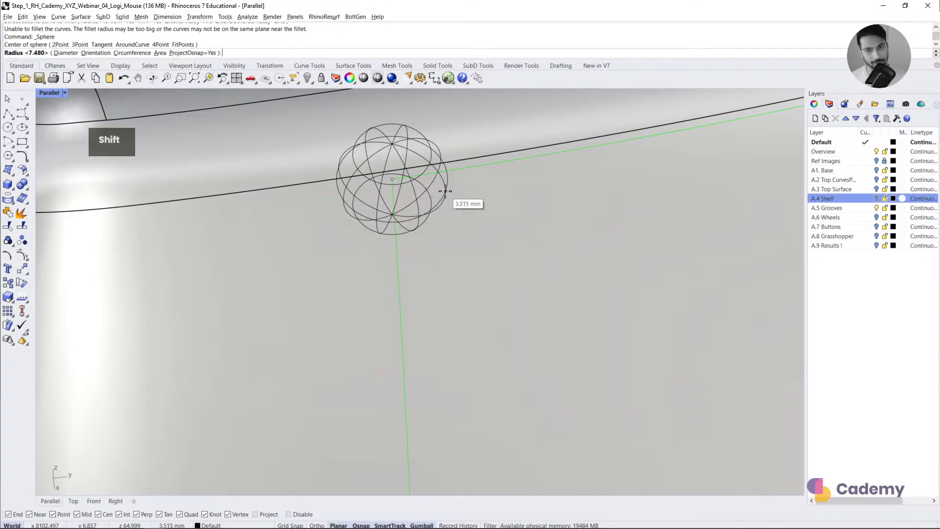
text(2)
key(Return)
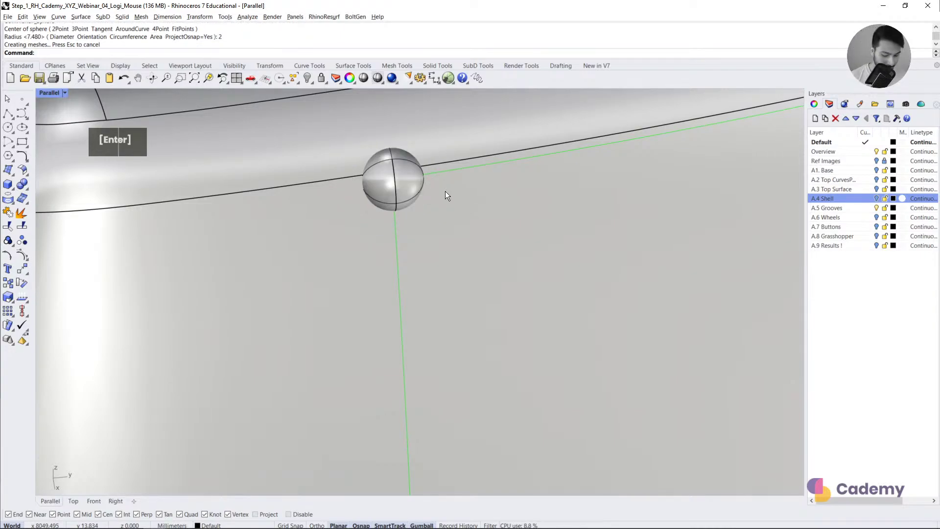
Step: Intersect the sphere with the two groove curves meeting at the corner, and delete the sphere
text(inter)
key(Return)
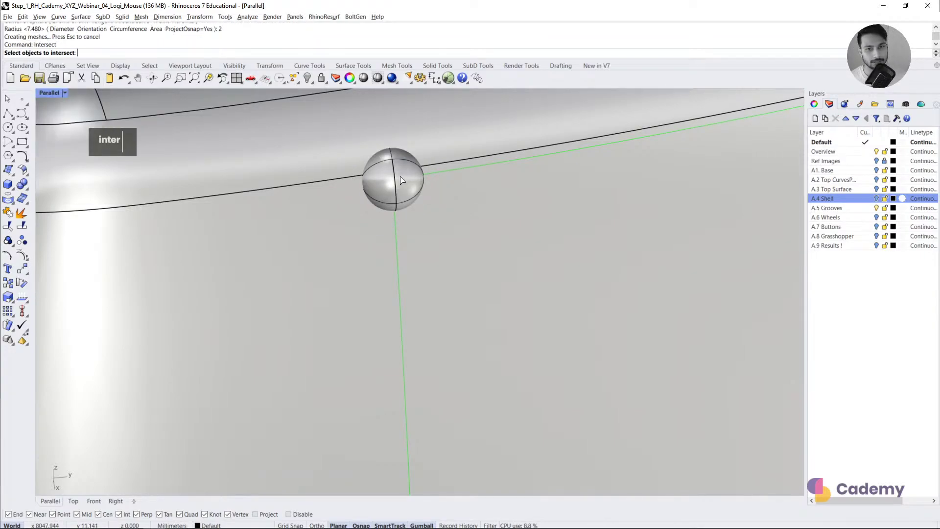
click(404, 176)
click(428, 174)
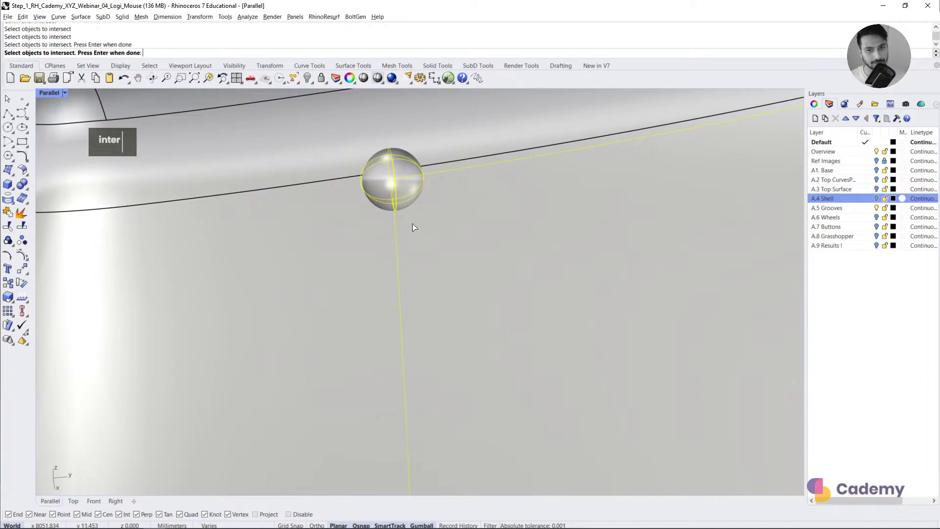
right_click(410, 201)
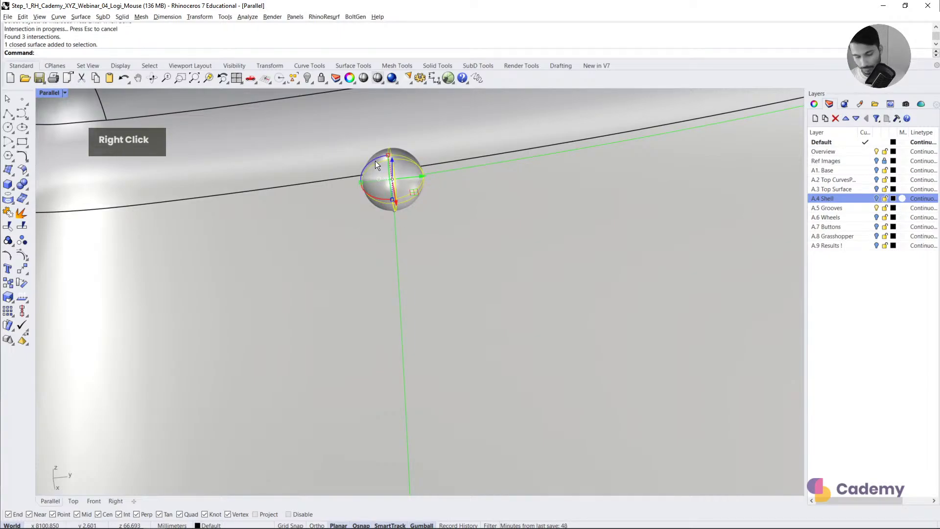
key(Delete)
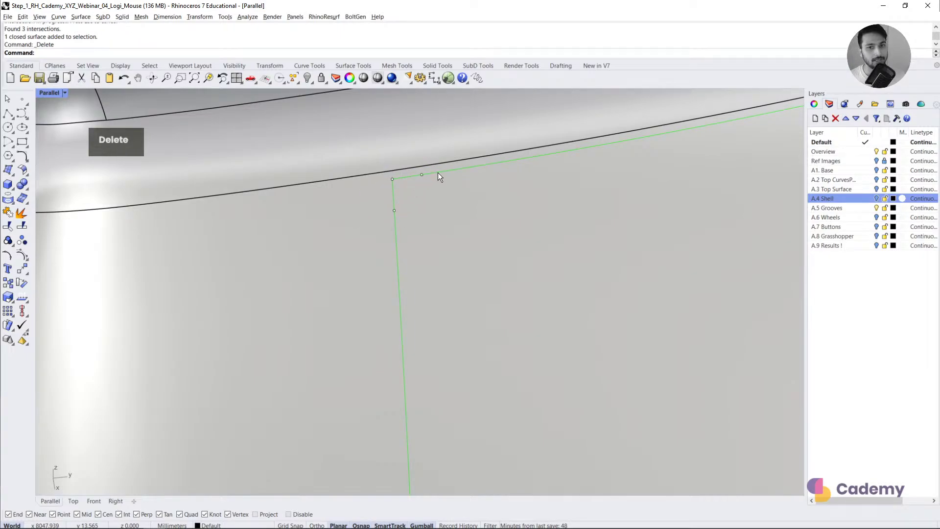
Step: Split the two groove curves at the intersection points beside the corner
click(23, 226)
click(406, 177)
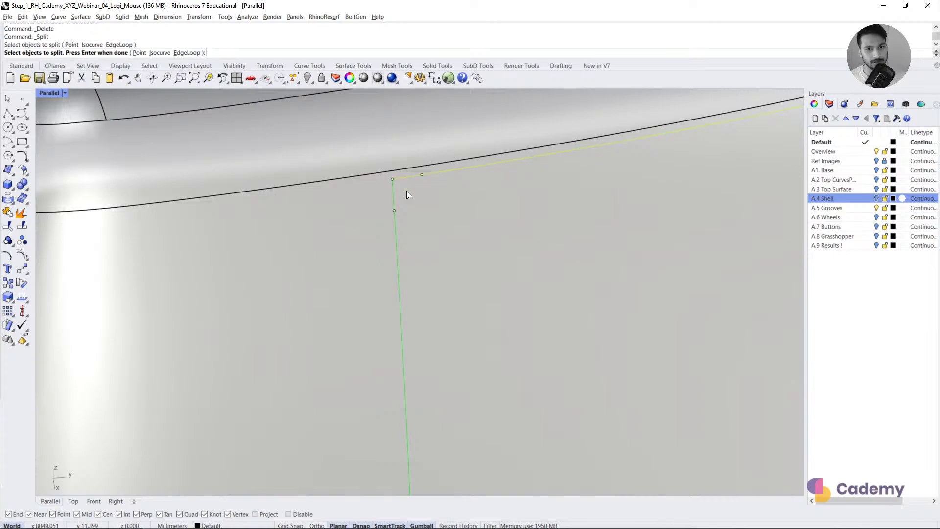
click(393, 193)
click(410, 200)
right_click(397, 208)
click(396, 210)
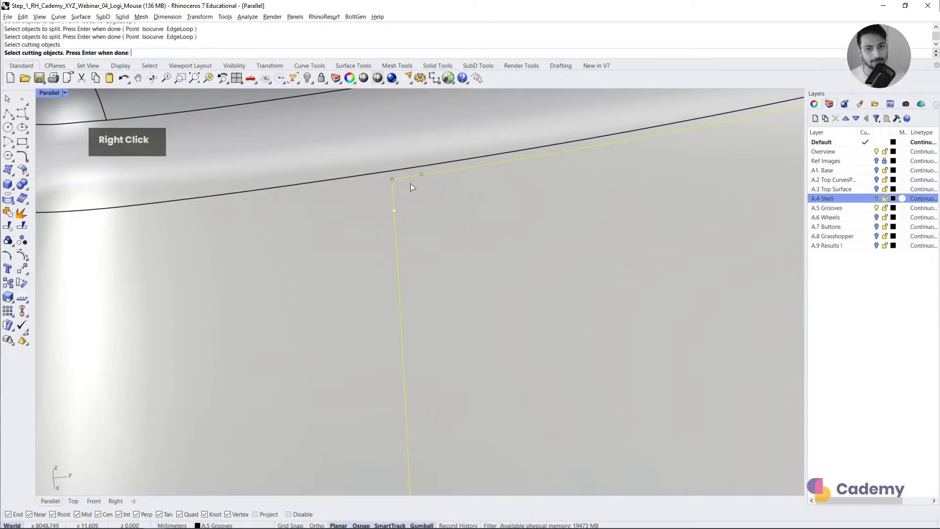
click(422, 175)
click(440, 184)
right_click(408, 205)
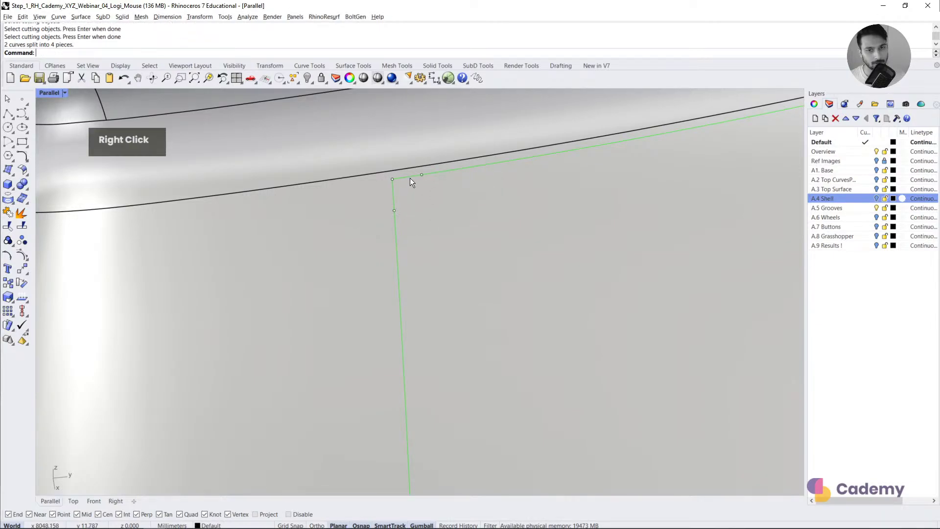
Step: Delete the two short curve pieces at the corner and the intersection points used for splitting
click(410, 178)
key(Delete)
click(393, 193)
key(Delete)
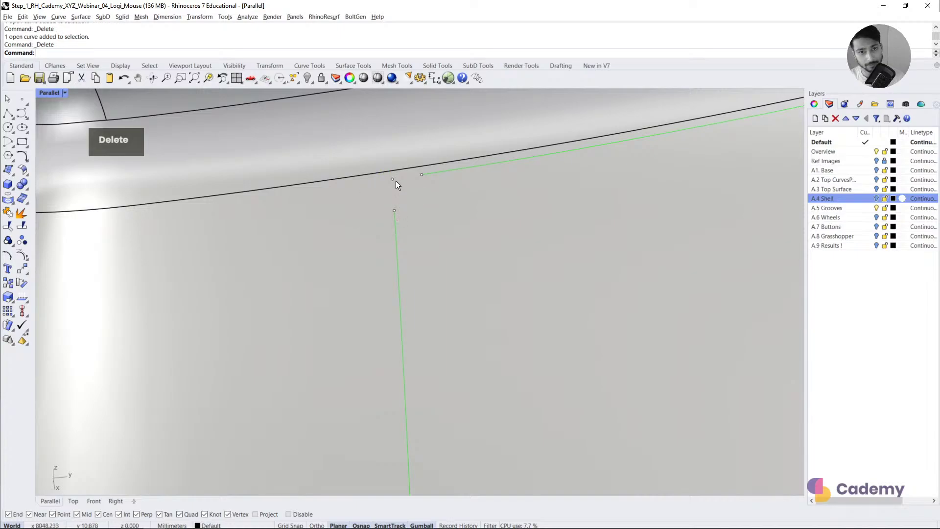
click(395, 210)
key(Delete)
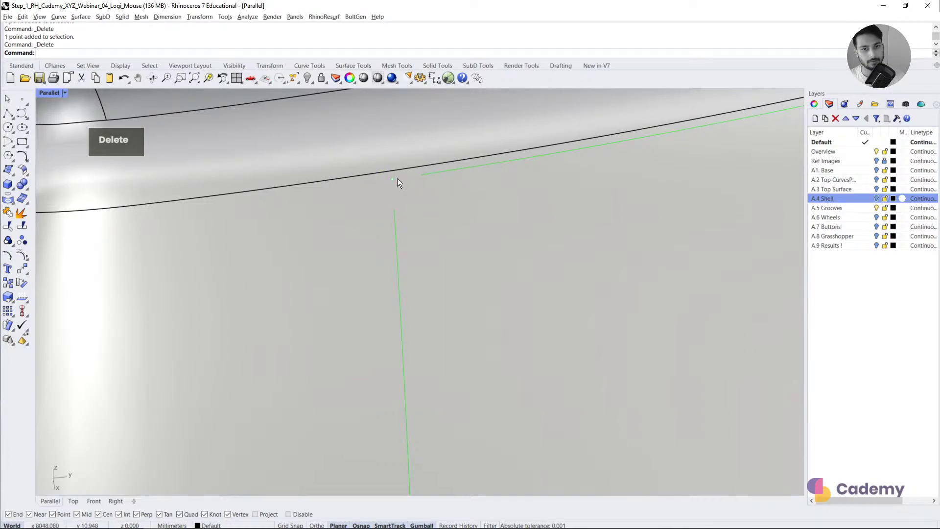
Step: Delete the leftover corner point and bridge the two open groove curve ends with a curve blend, using tangency continuity at both ends
click(393, 180)
key(Delete)
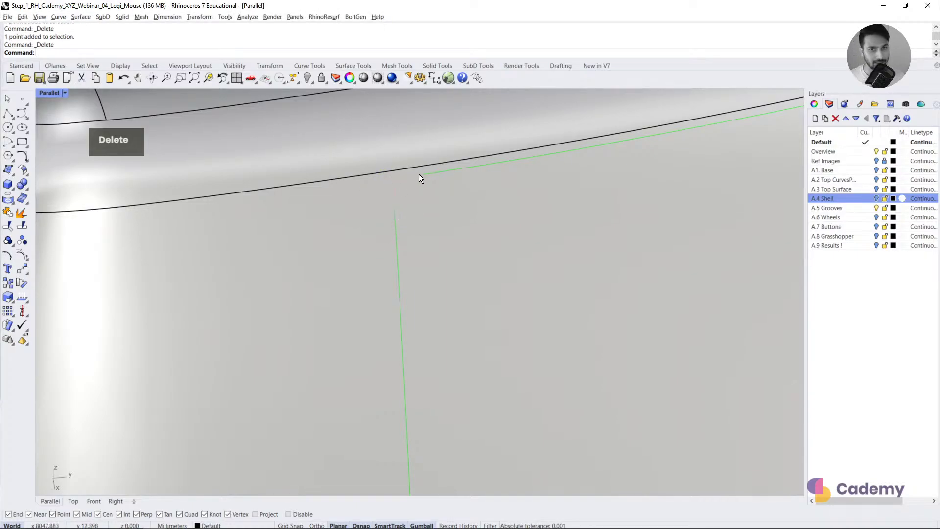
text(blend)
key(Return)
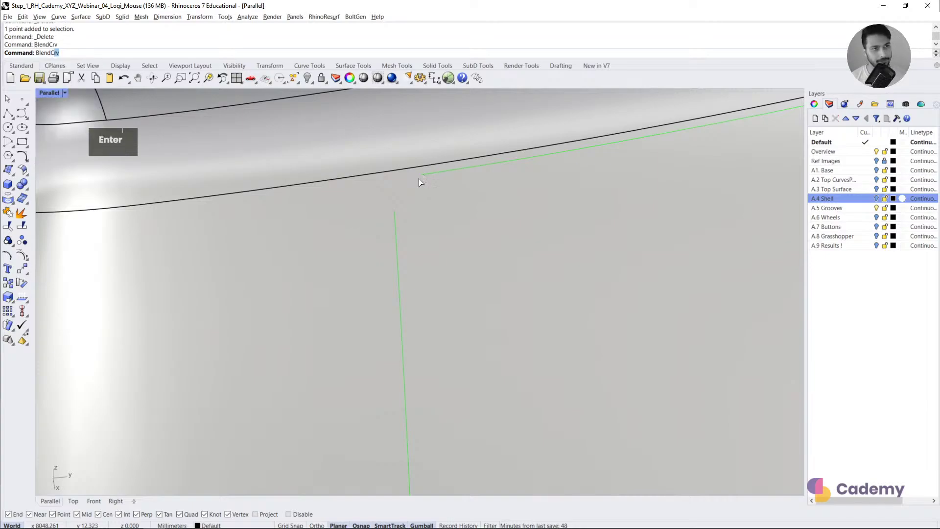
double_click(395, 214)
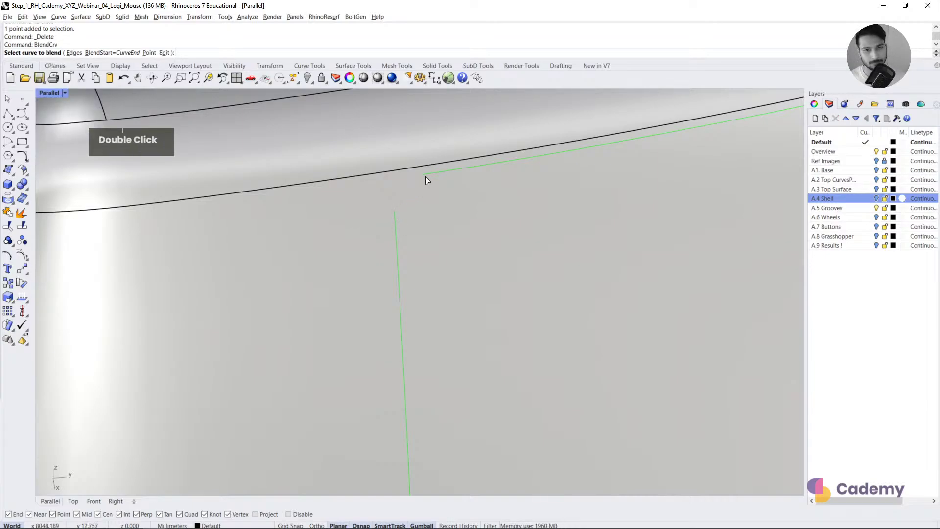
click(427, 179)
click(394, 211)
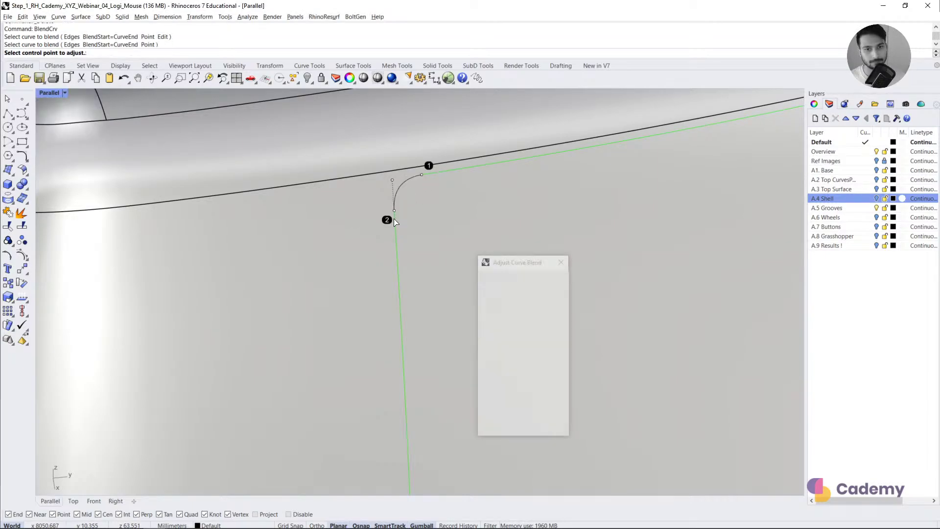
click(529, 313)
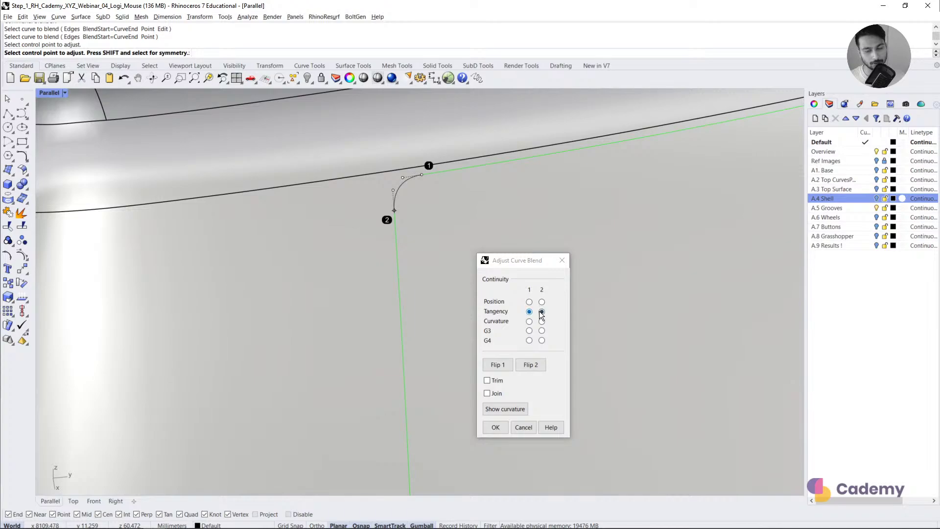
click(495, 427)
scroll(391, 205, down, 5)
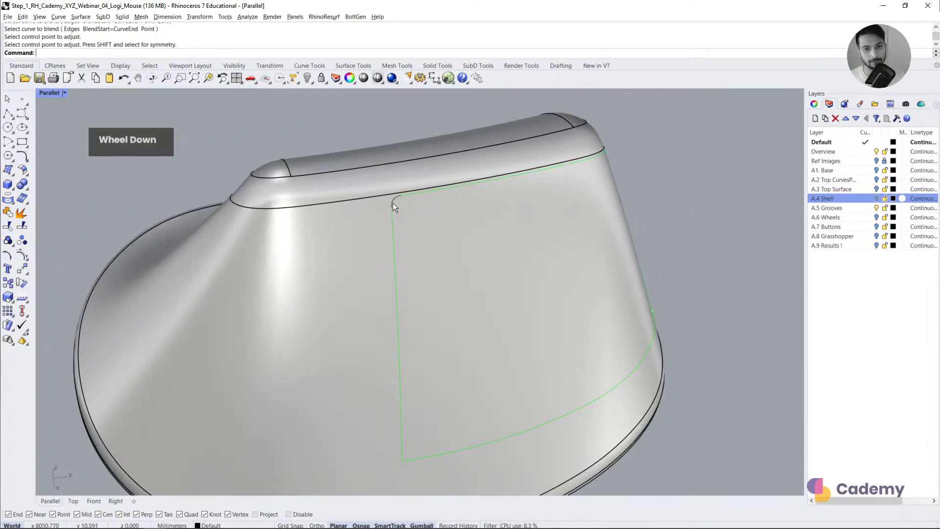
scroll(396, 200, up, 5)
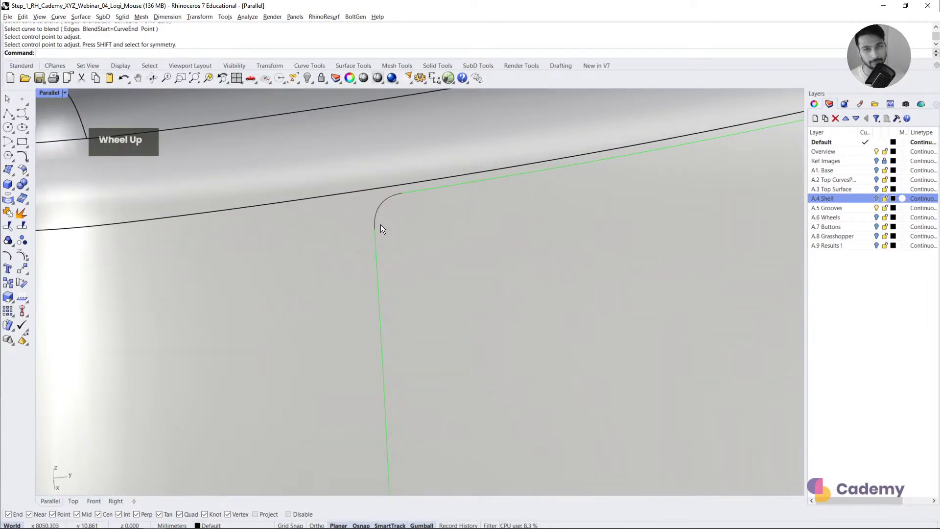
click(381, 222)
key(Caps_Lock)
click(413, 193)
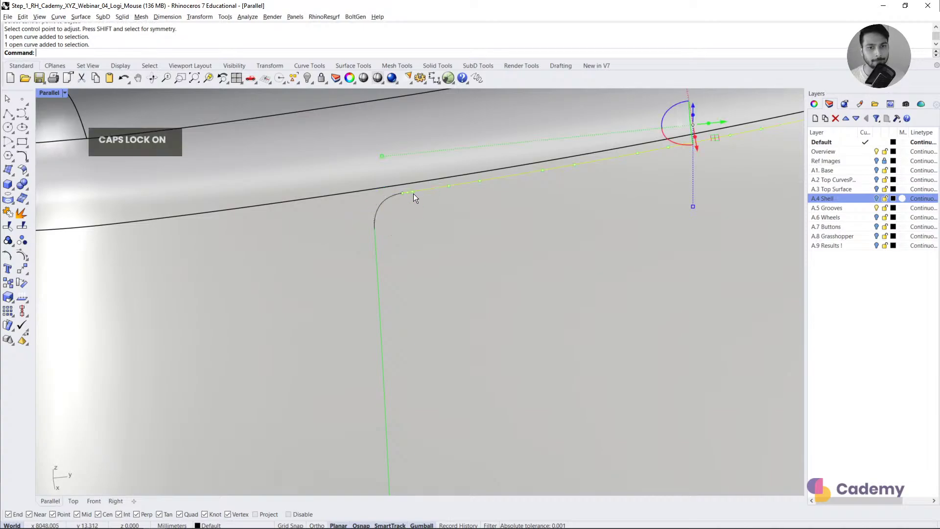
click(377, 242)
click(378, 213)
shift+click(374, 243)
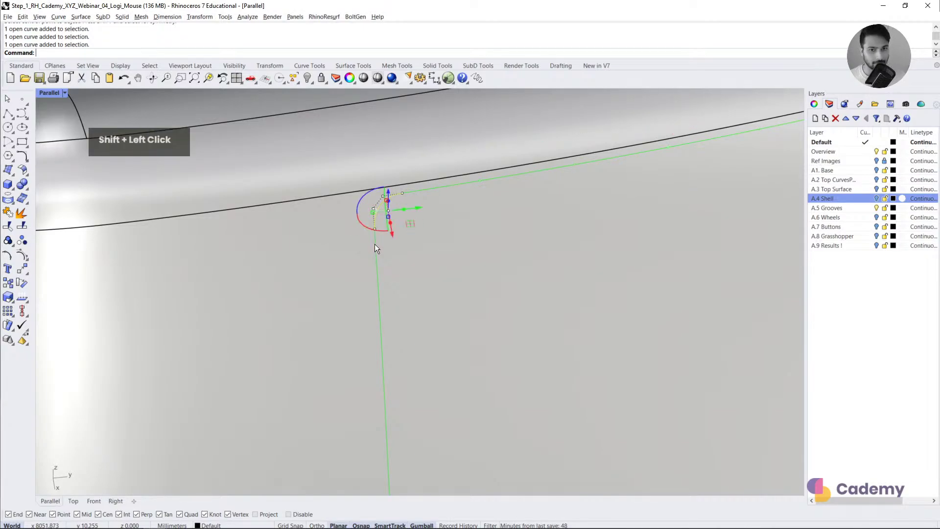
Step: Pull the closed groove outline on the Intersect Diagonal shell copy onto the shell's side surface
scroll(321, 194, down, 5)
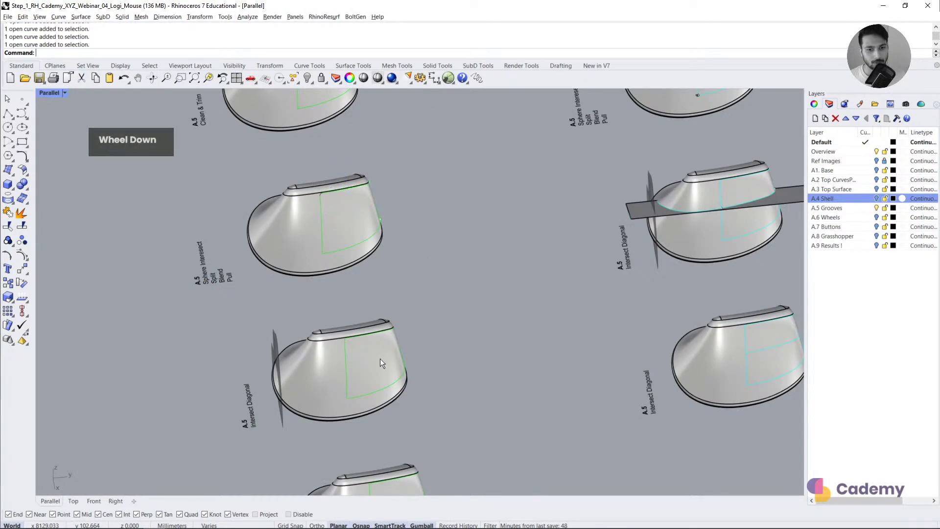
scroll(363, 343, up, 6)
click(339, 310)
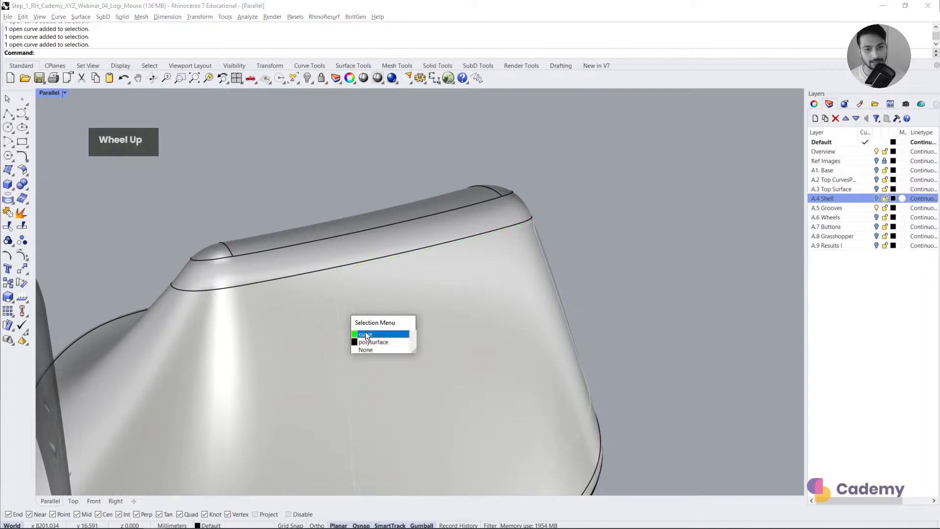
click(365, 334)
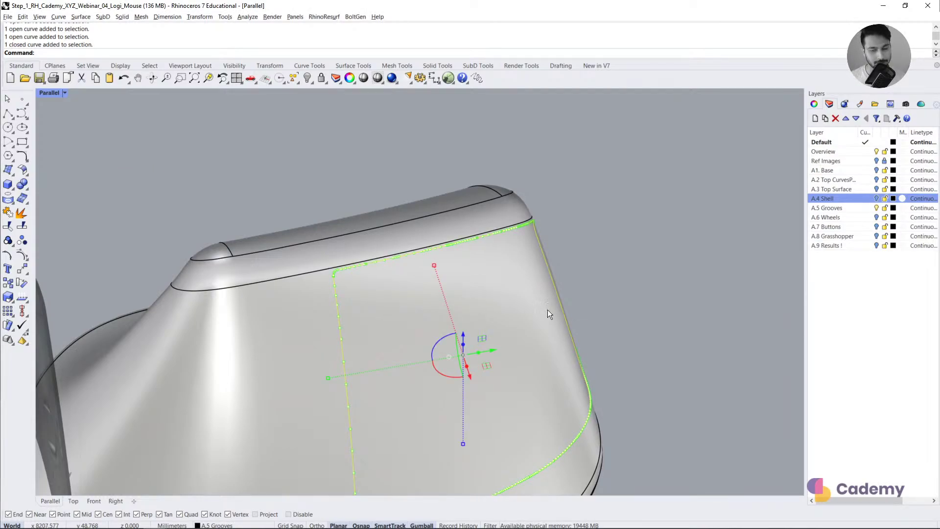
scroll(547, 309, down, 3)
key(Escape)
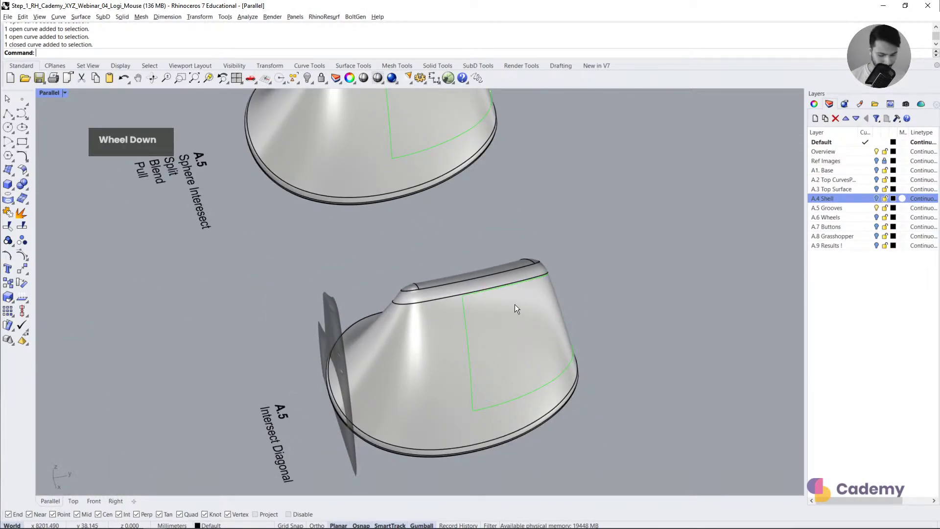
text(Pull)
key(Return)
scroll(474, 307, up, 3)
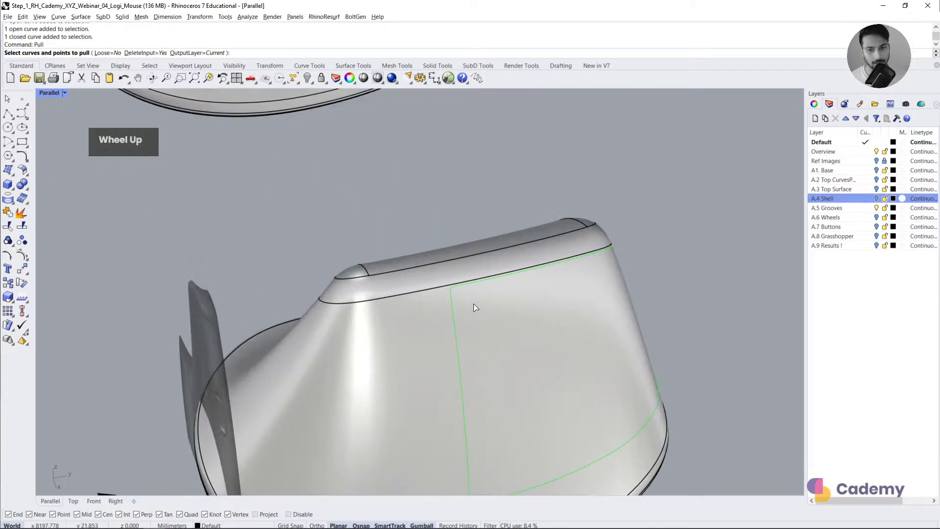
click(452, 310)
right_click(422, 318)
click(424, 320)
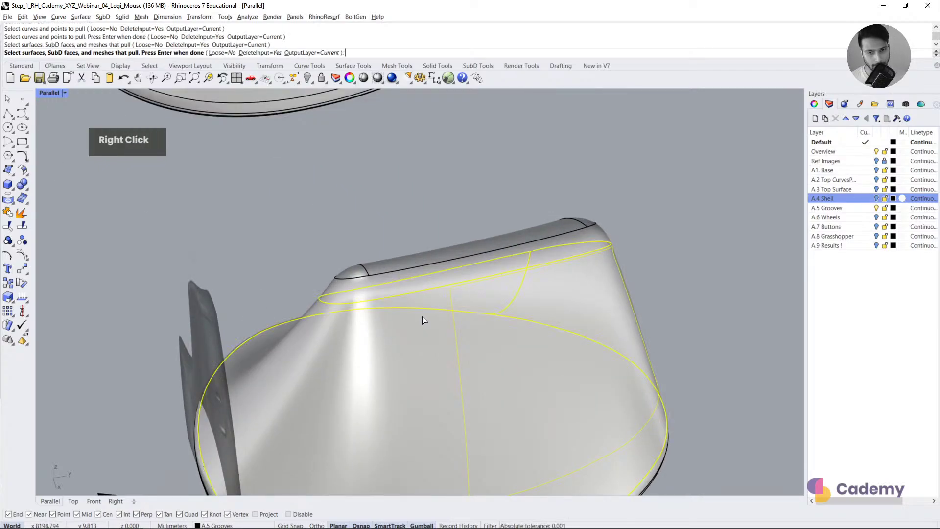
right_click(424, 320)
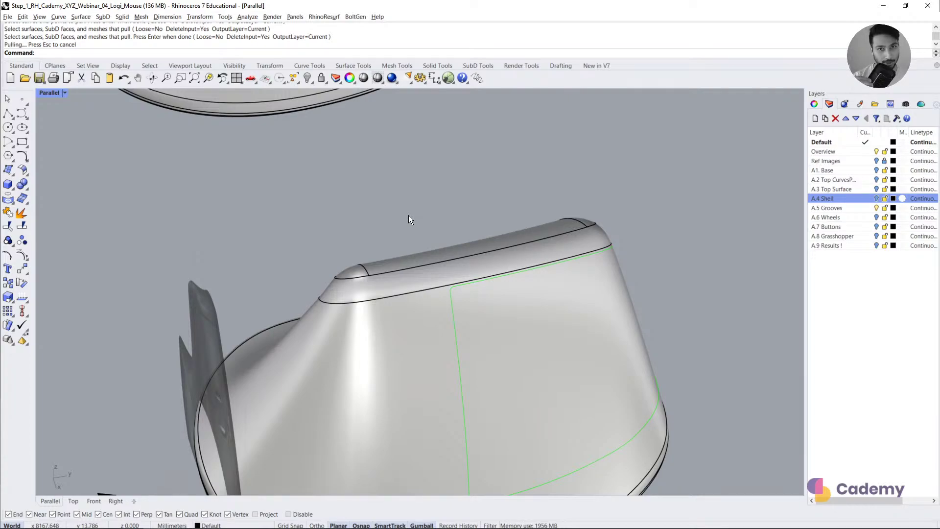
Step: In the front view, draw a straight diagonal line about 51 mm long across the reference image, rising through the groove area
scroll(408, 215, down, 3)
shift+right_drag(470, 326, 345, 348)
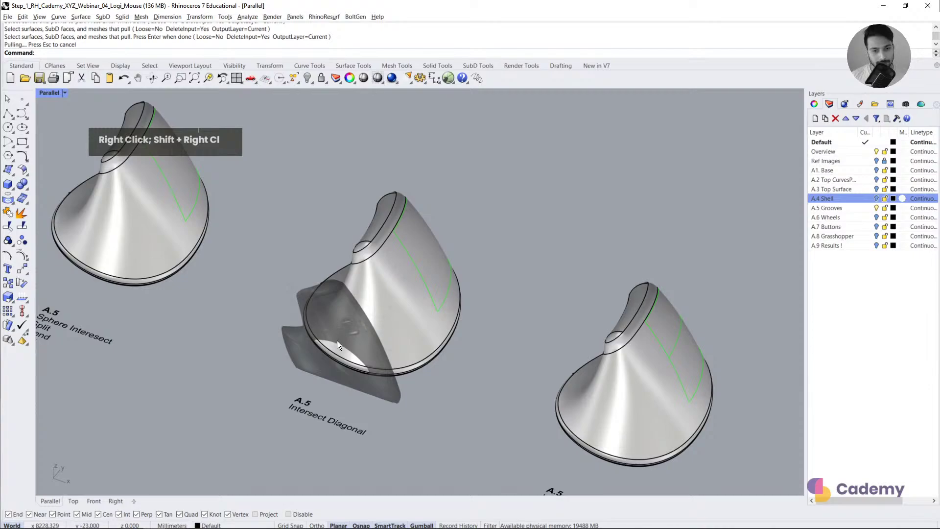
click(337, 340)
click(93, 500)
middle_click(363, 319)
scroll(369, 283, down, 2)
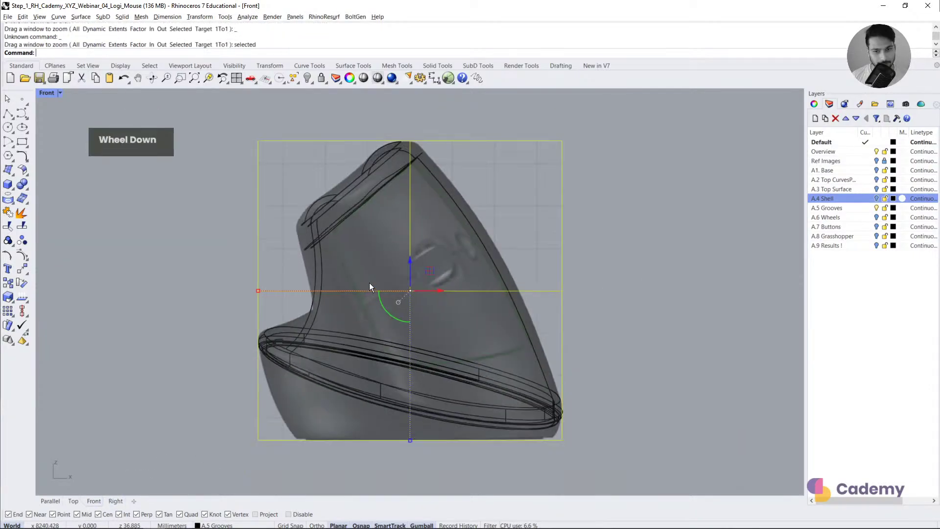
click(7, 113)
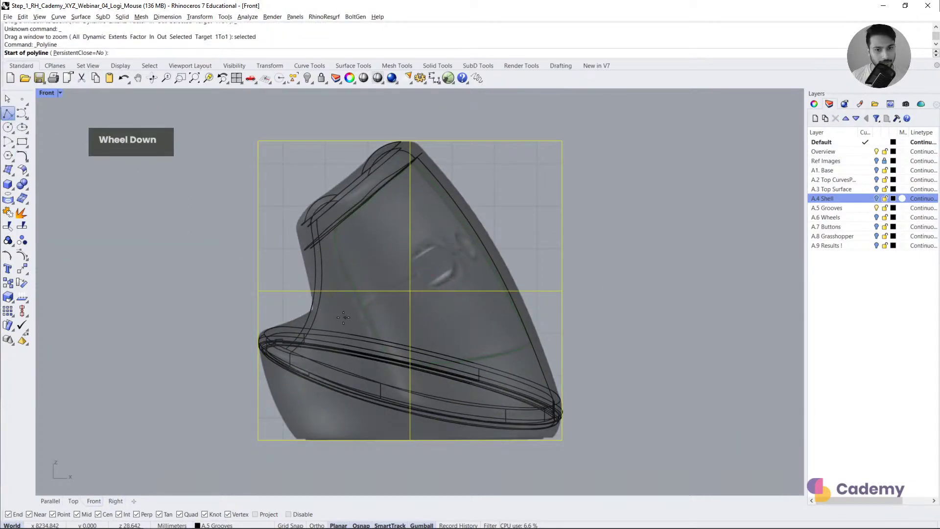
click(337, 316)
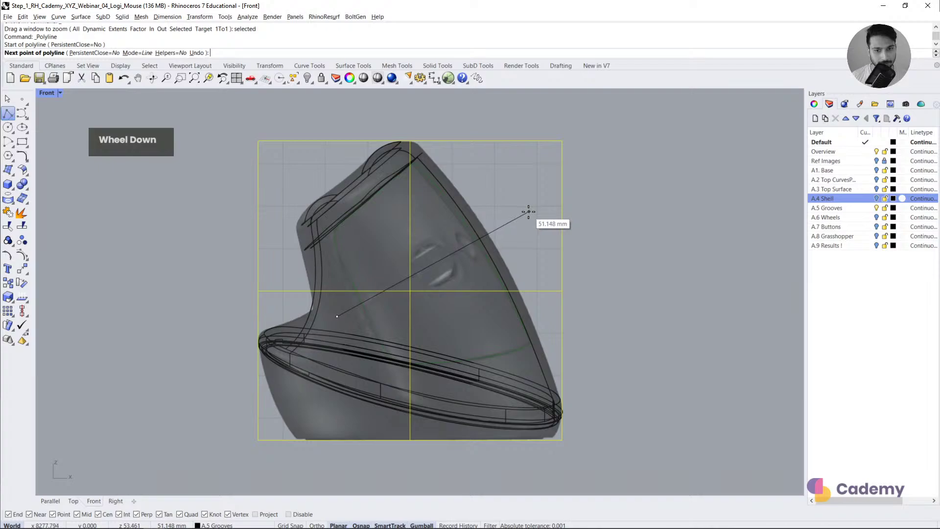
click(528, 211)
right_click(528, 212)
Step: Extrude the diagonal line into a flat surface that passes through the whole shell of the Intersect Diagonal copy
click(521, 218)
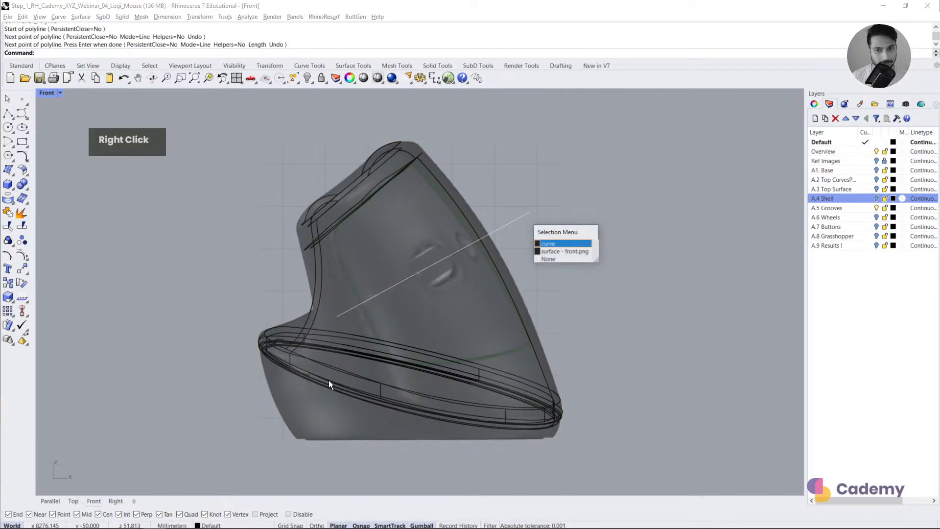
click(549, 246)
click(47, 501)
right_drag(340, 319, 364, 342)
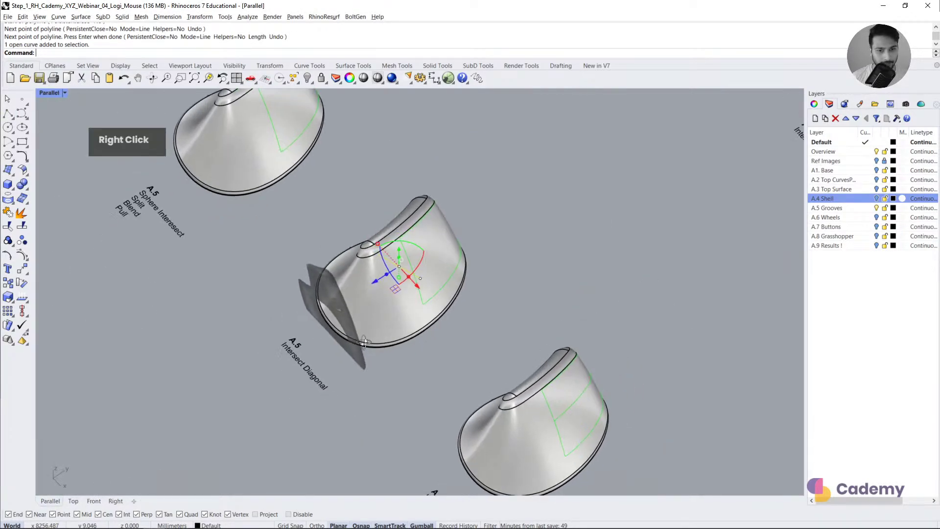
drag(374, 280, 221, 409)
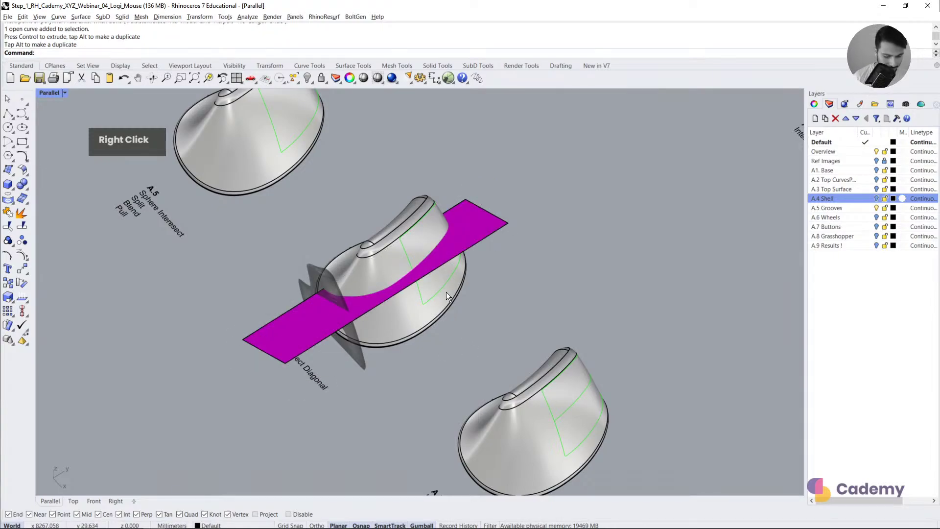
Step: Intersect the shell with the extruded diagonal surface, and delete that surface
text(in)
key(Return)
click(423, 264)
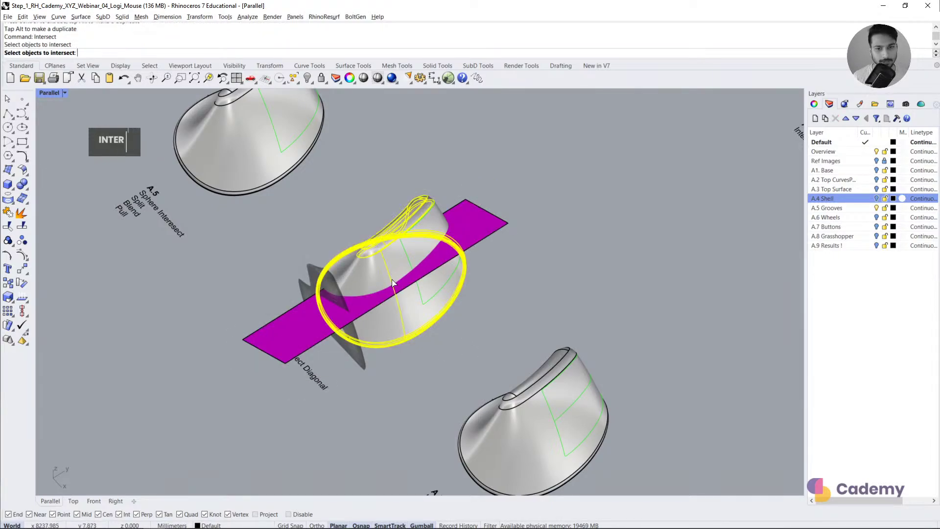
right_click(425, 266)
click(475, 216)
right_click(475, 215)
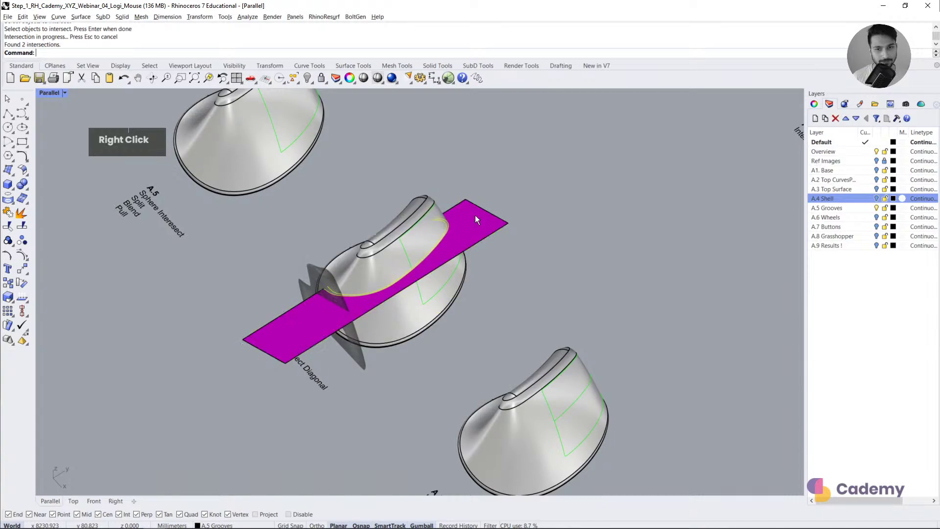
click(484, 222)
key(Delete)
Step: Split the diagonal intersection curve on the shell, using the closed groove outline as the cutting object
scroll(490, 249, up, 6)
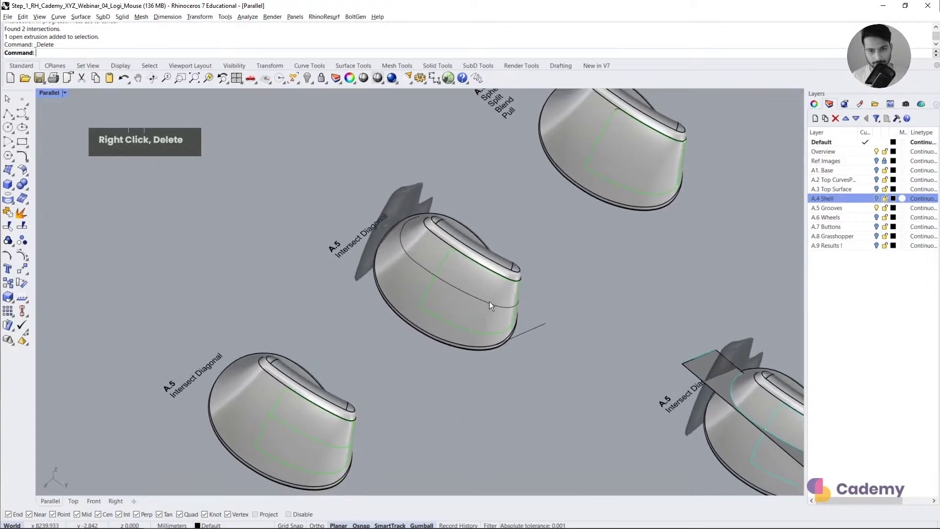
click(467, 288)
click(588, 248)
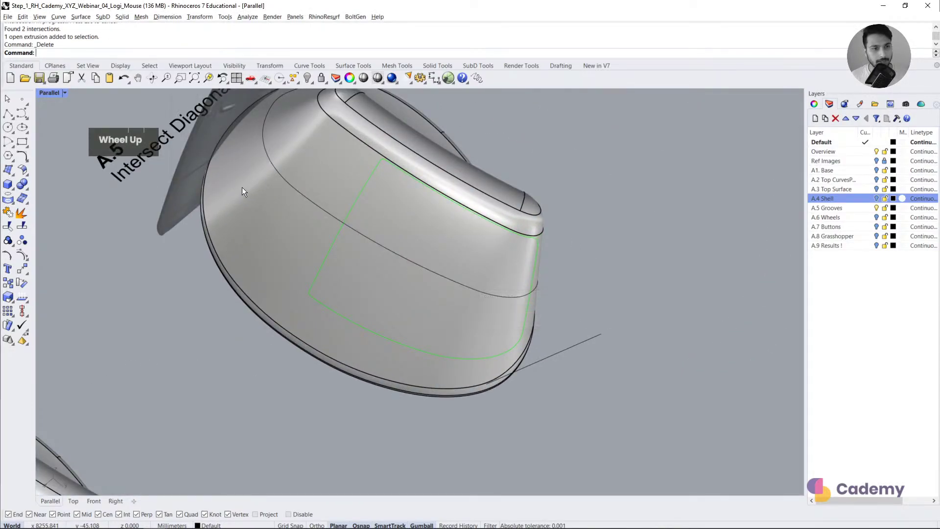
click(361, 238)
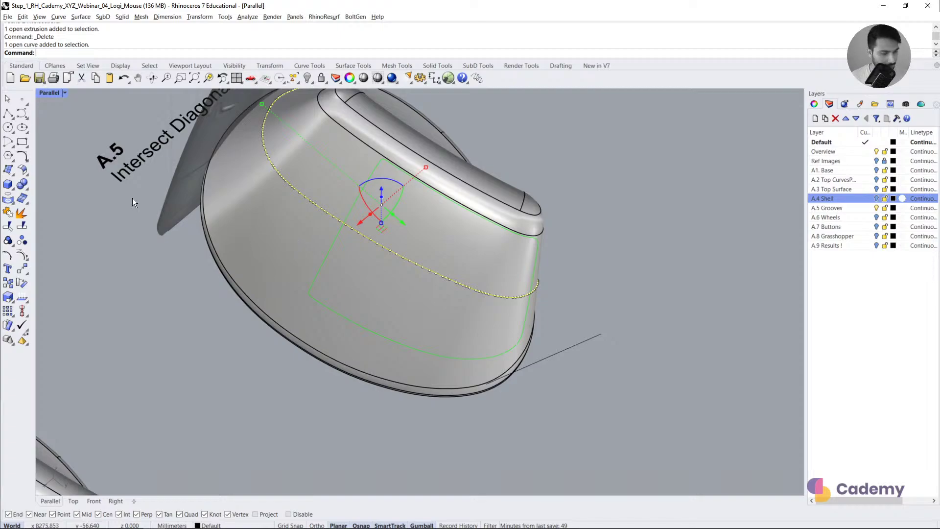
click(27, 228)
click(336, 242)
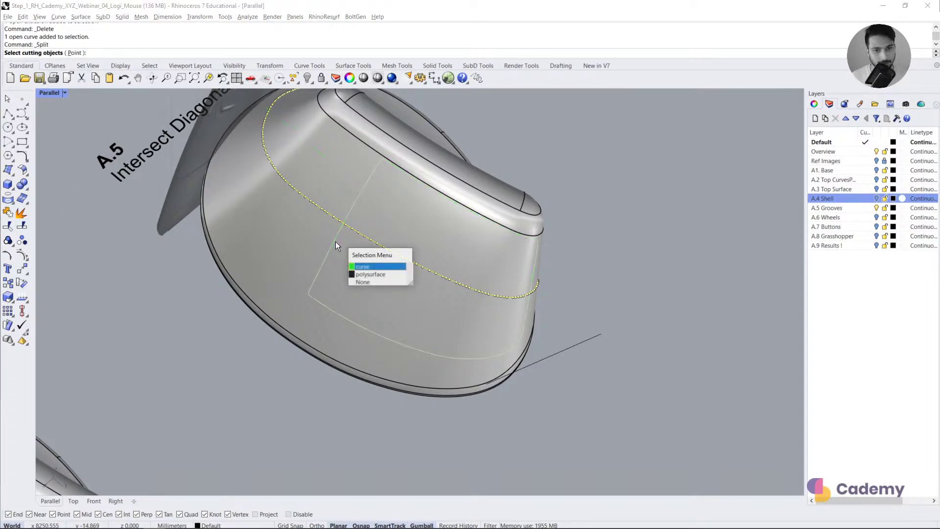
click(367, 264)
right_click(606, 286)
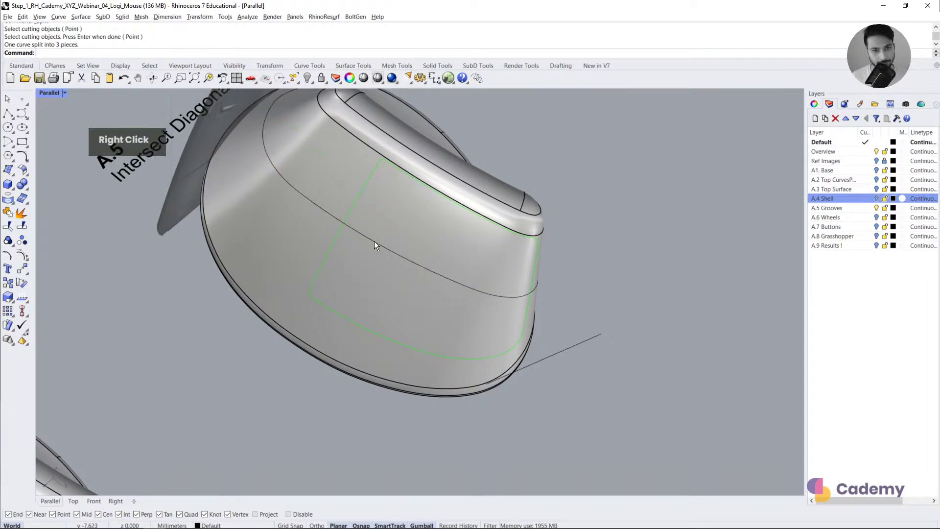
Step: Delete the pieces of the diagonal curve that lie outside the groove outline
click(374, 241)
click(324, 209)
key(Delete)
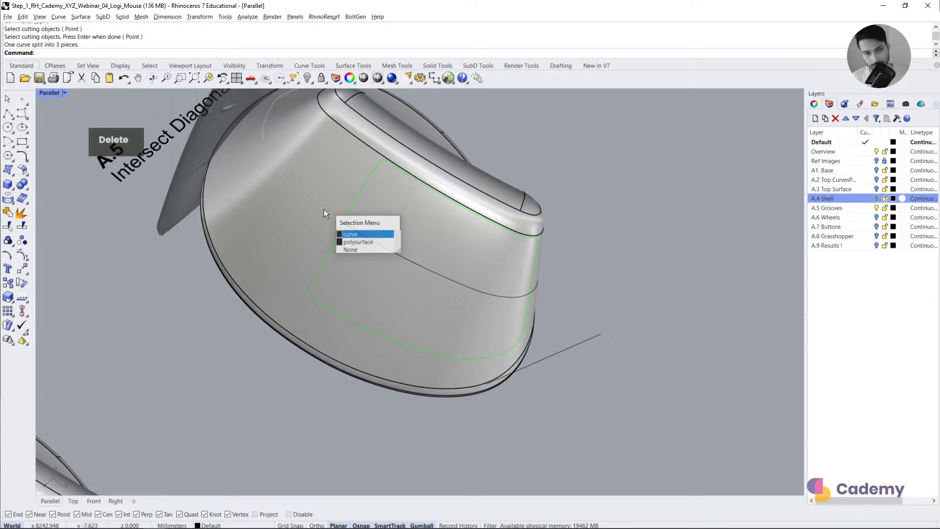
scroll(547, 304, up, 3)
click(524, 277)
key(Delete)
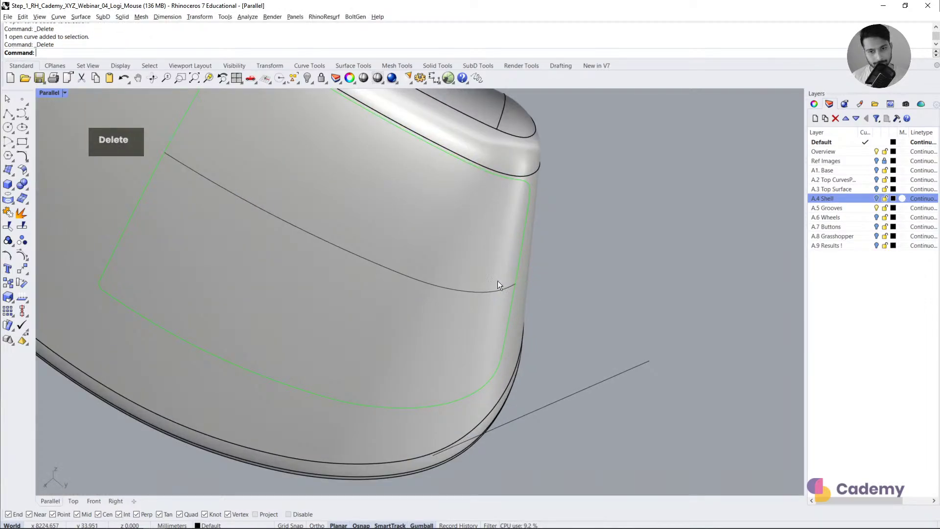
Step: Hide the A.5 Grooves layer
right_drag(497, 280, 422, 271)
scroll(446, 267, down, 2)
scroll(408, 340, down, 5)
right_drag(407, 339, 442, 384)
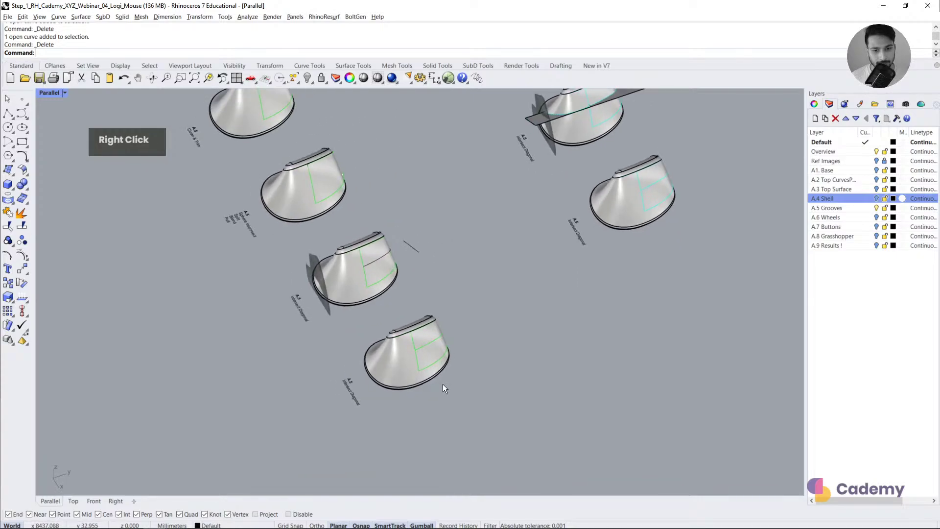
scroll(442, 384, up, 5)
right_drag(372, 372, 380, 279)
scroll(405, 225, down, 5)
right_drag(405, 225, 435, 269)
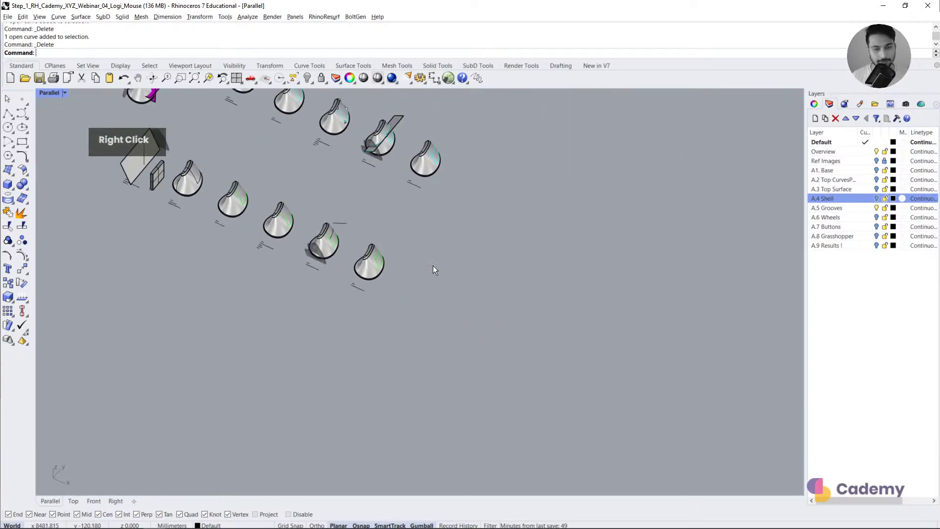
click(877, 208)
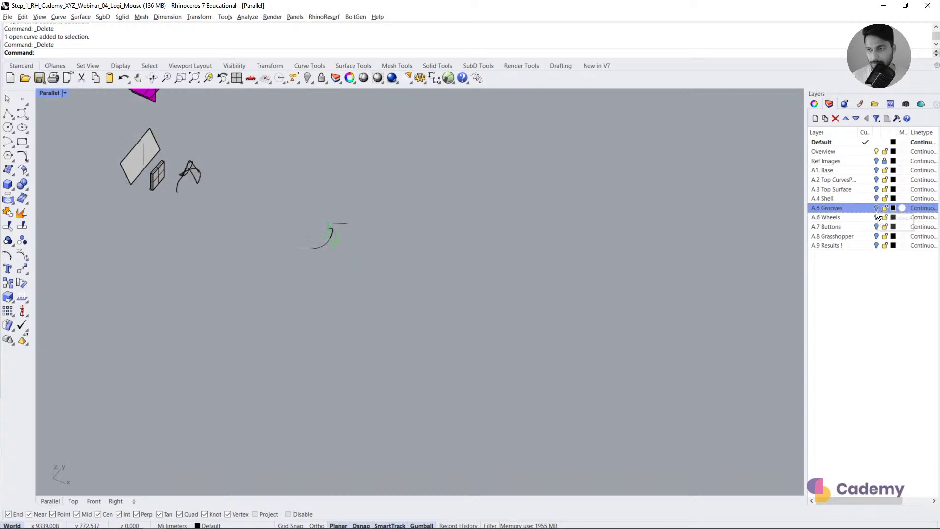
Step: Show the A.6 Wheels layer and bring its first wheel stages into view
click(877, 217)
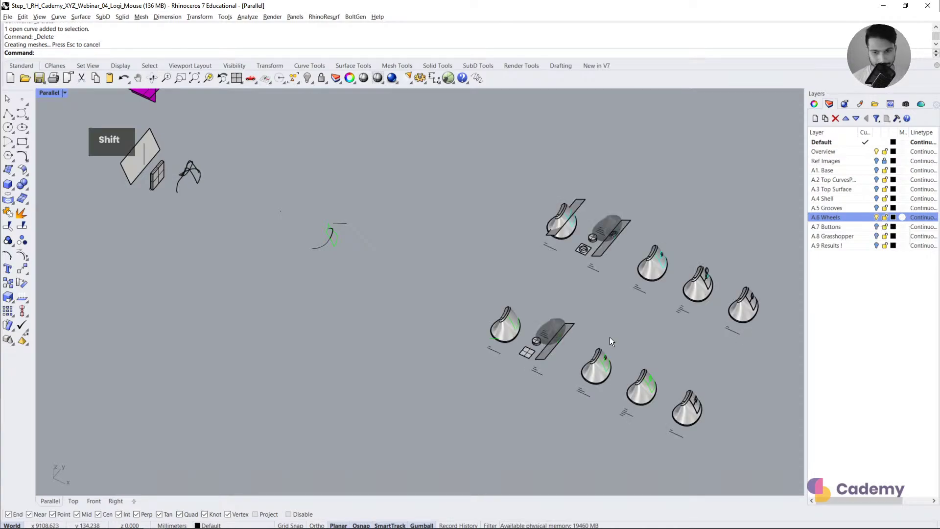
shift+right_drag(610, 337, 328, 290)
scroll(352, 326, up, 3)
right_drag(351, 325, 363, 364)
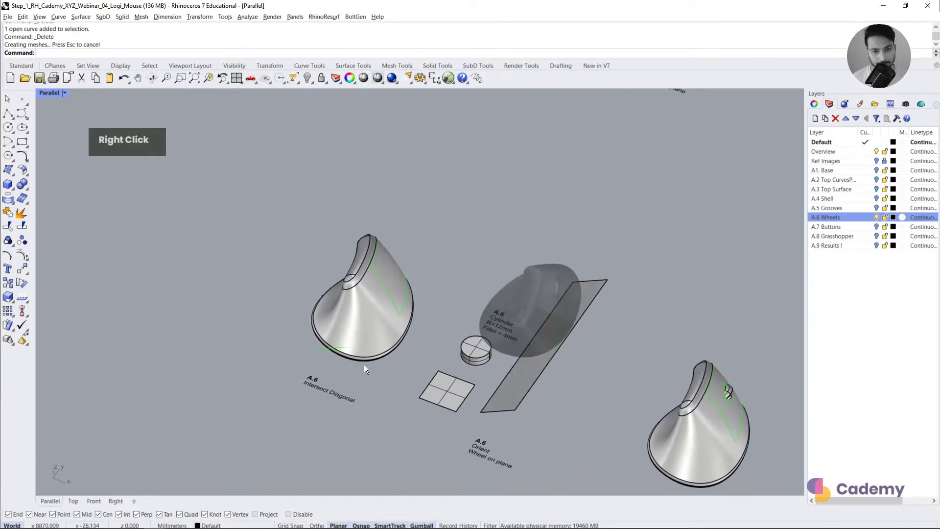
Step: Extrude the diagonal line at the base of the Intersect Diagonal shell into a surface passing through the shell
scroll(320, 352, up, 4)
click(305, 339)
right_drag(305, 337, 312, 301)
drag(570, 204, 582, 208)
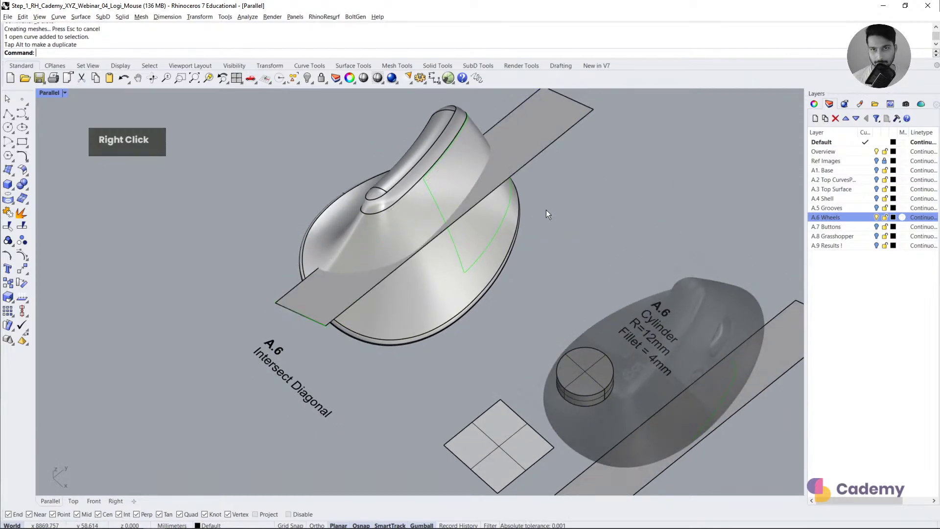
right_drag(545, 210, 364, 181)
shift+click(363, 180)
shift+right_drag(667, 231, 544, 265)
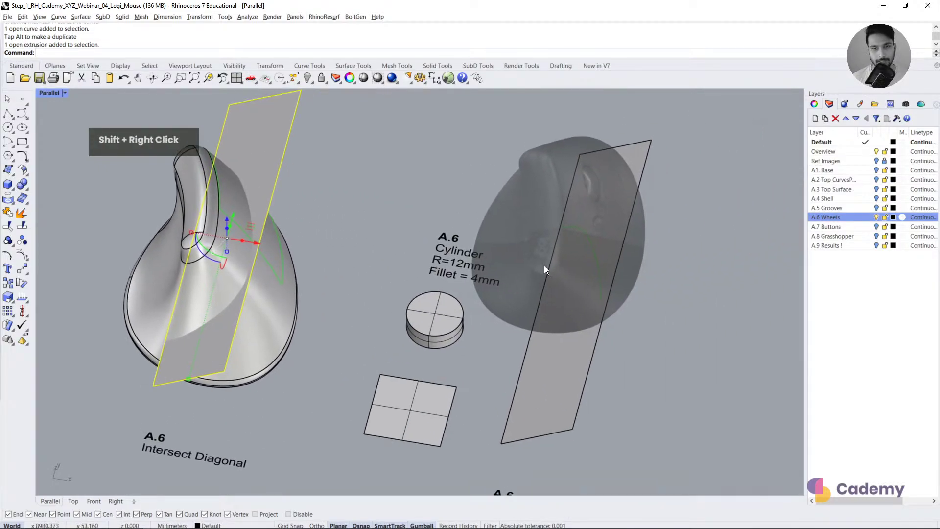
Step: Fillet the top and bottom edges of the wheel cylinder with a 4 mm radius
click(512, 345)
click(448, 314)
right_drag(448, 313, 480, 327)
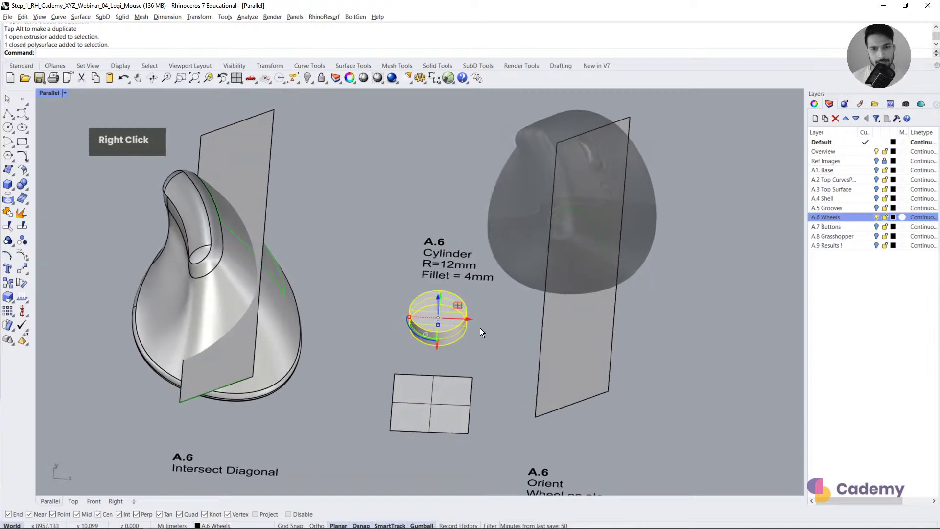
key(Escape)
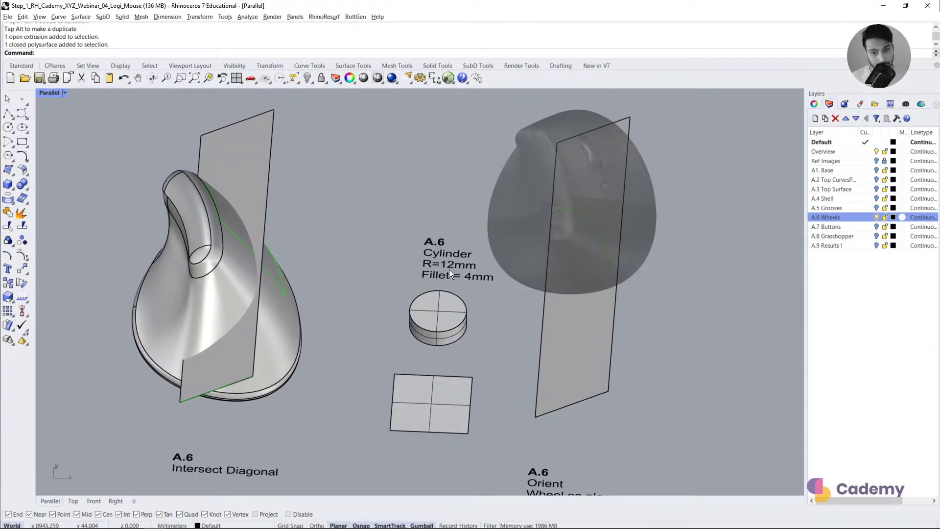
click(122, 17)
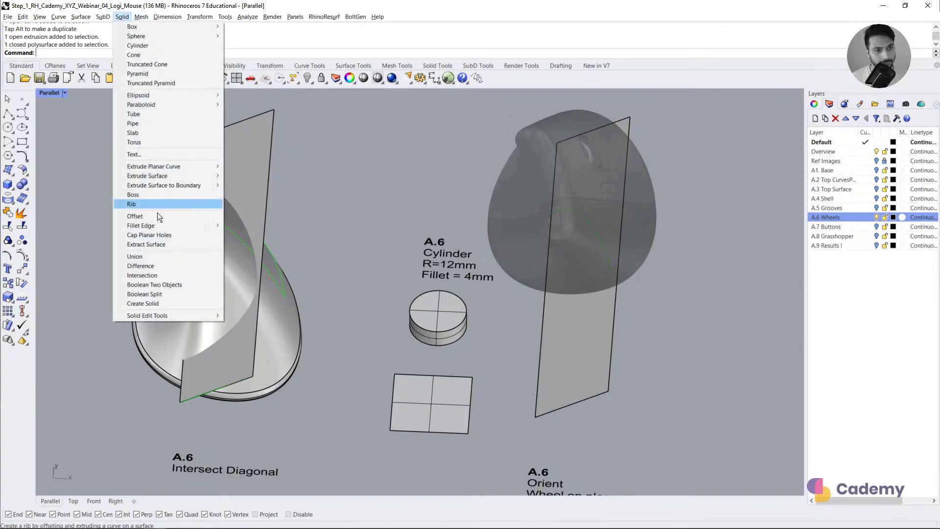
mouse_move(181, 223)
click(248, 223)
text(4)
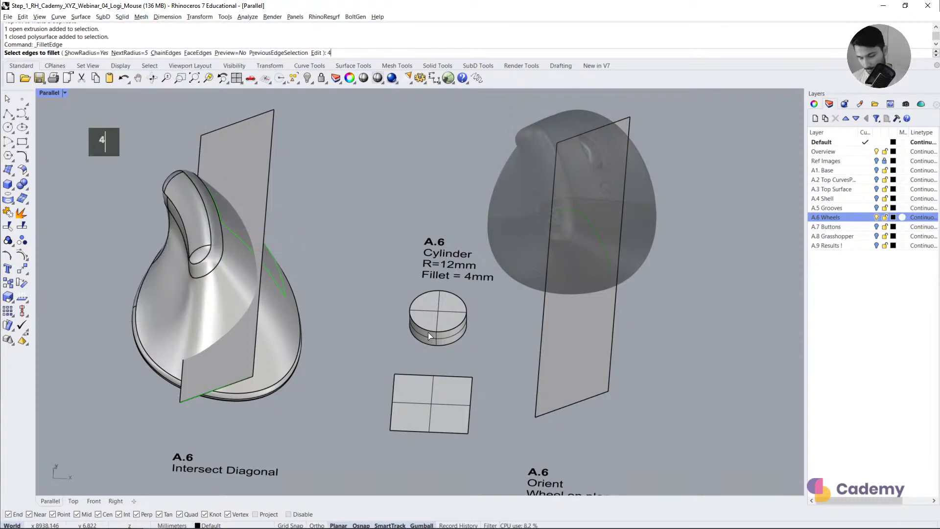
key(Return)
click(449, 338)
right_click(456, 354)
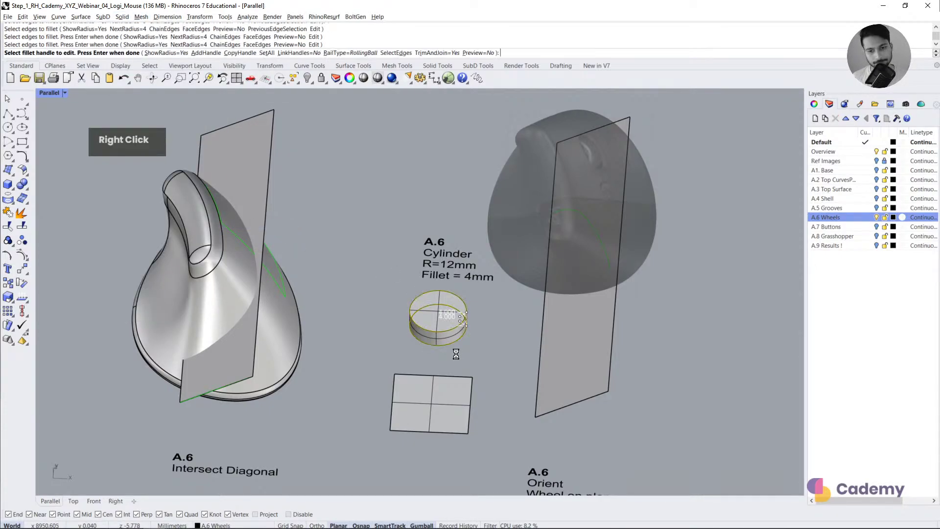
Step: Move the filleted cylinder -50 mm along the Y axis onto the square plane
click(434, 328)
right_drag(433, 328, 432, 316)
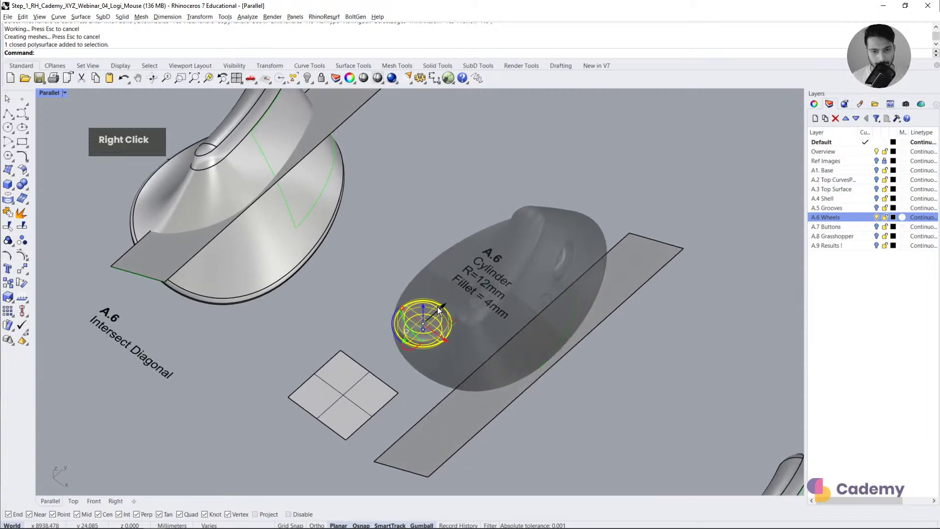
click(436, 306)
text(-50)
key(Return)
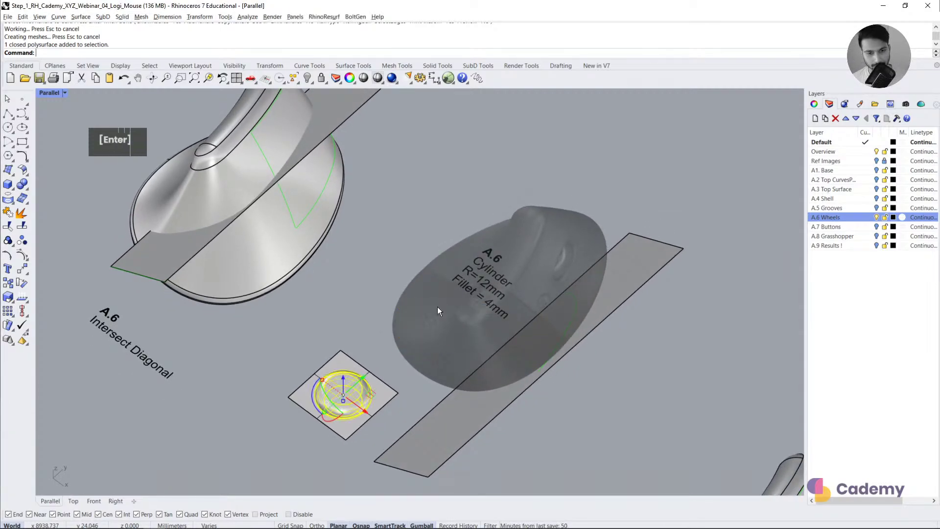
Step: Inspect the filleted wheel on its square plane and the neighbouring diagonal surface
click(353, 300)
right_drag(353, 301, 408, 395)
scroll(370, 435, up, 2)
shift+right_drag(408, 395, 413, 279)
click(304, 371)
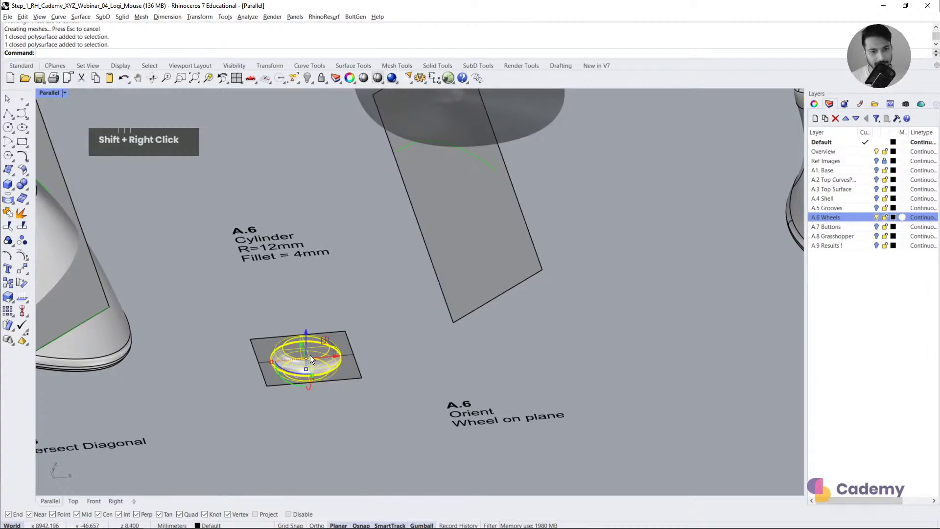
click(480, 229)
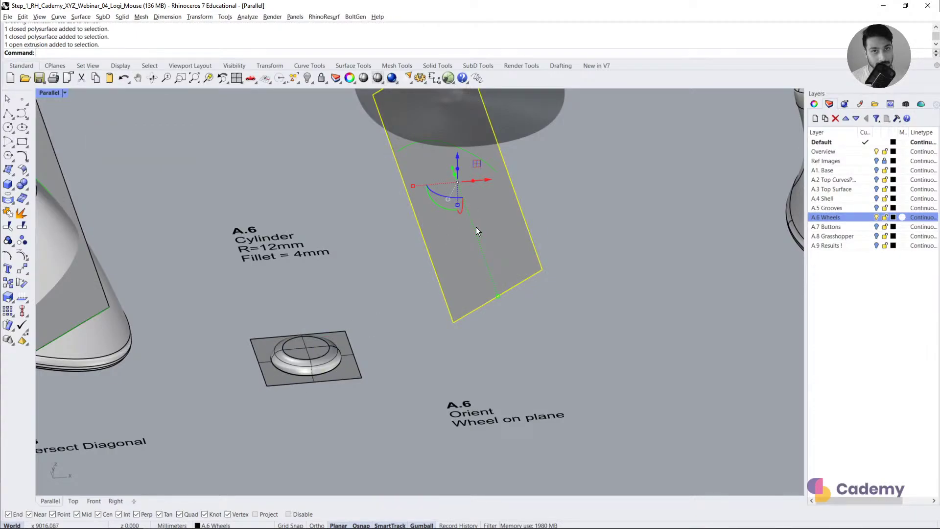
click(402, 353)
Step: Orient the wheel from the square plane's front edge onto the lower edge of the diagonal surface, without copying or scaling
text(Orient)
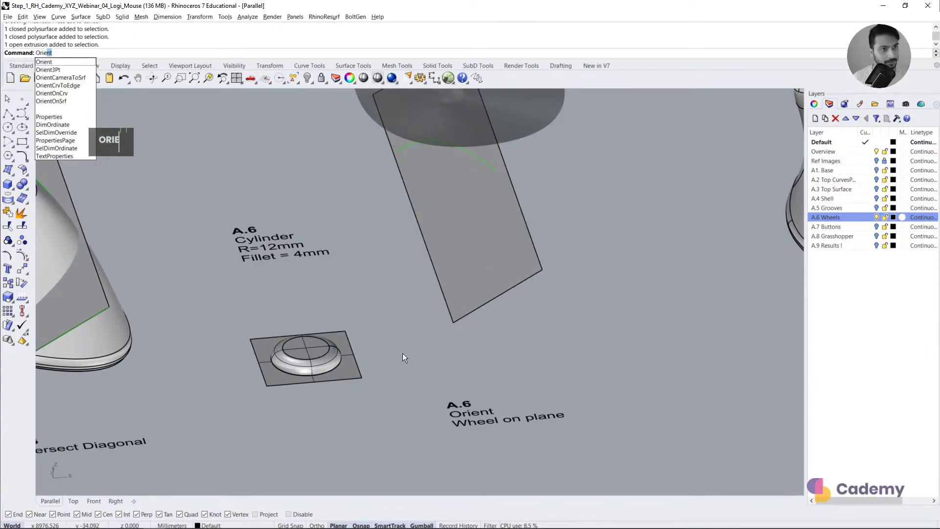
key(Return)
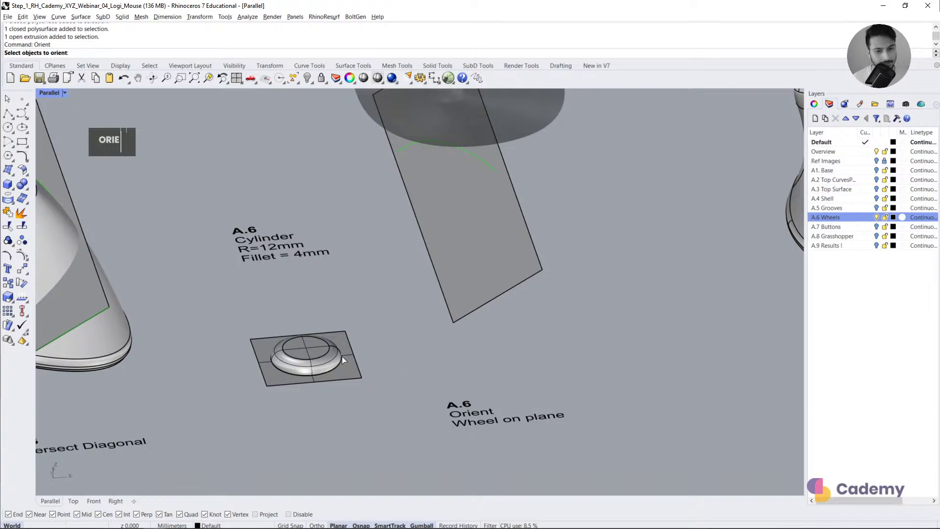
right_click(442, 354)
right_click(313, 363)
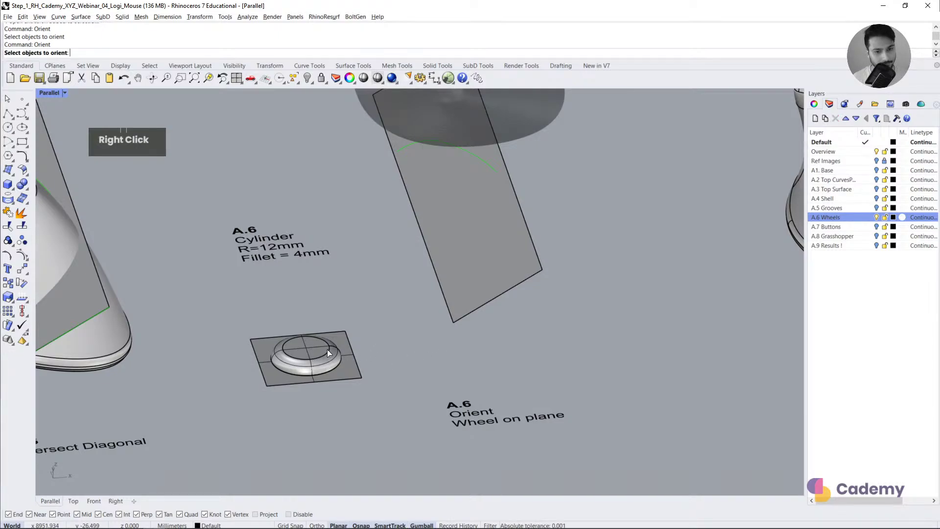
click(327, 352)
right_click(303, 377)
click(267, 386)
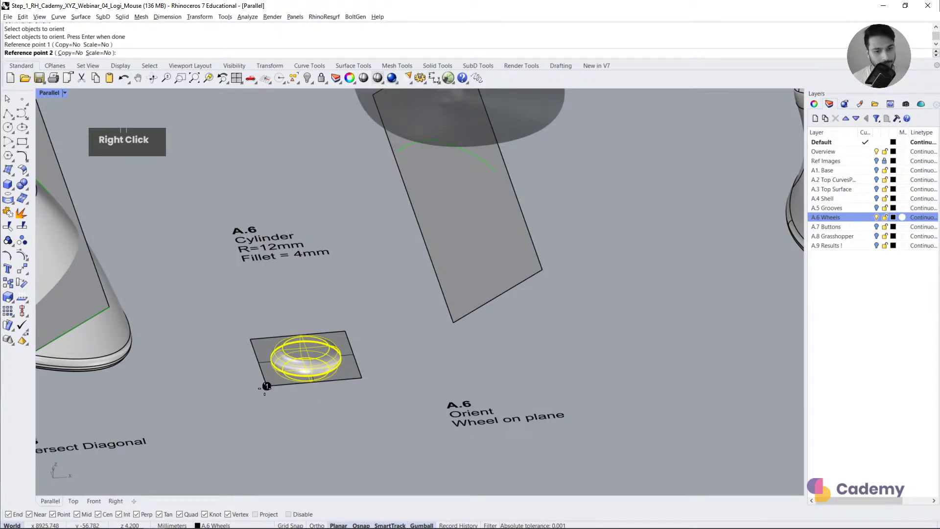
click(362, 379)
click(453, 323)
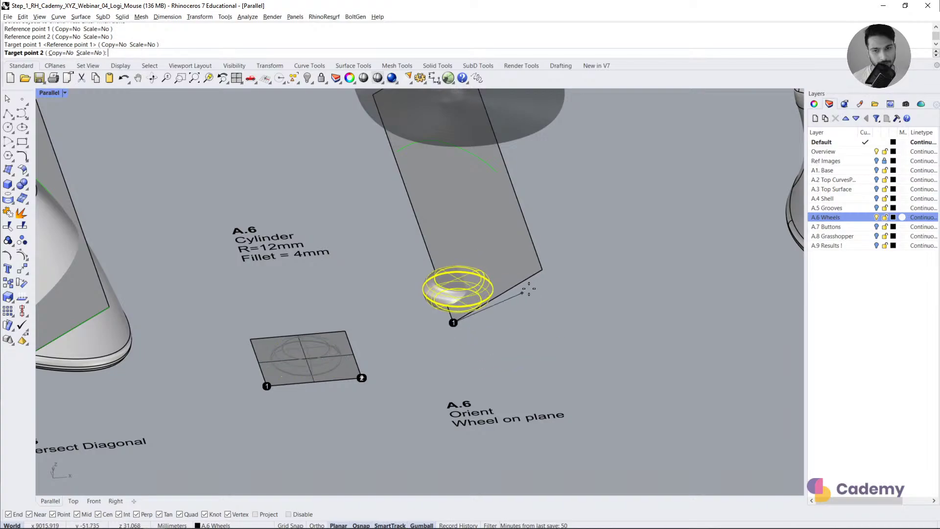
click(541, 269)
Step: In the Top view, move the oriented wheel over the scroll wheel in the reference image, and return to the Parallel view
double_click(478, 256)
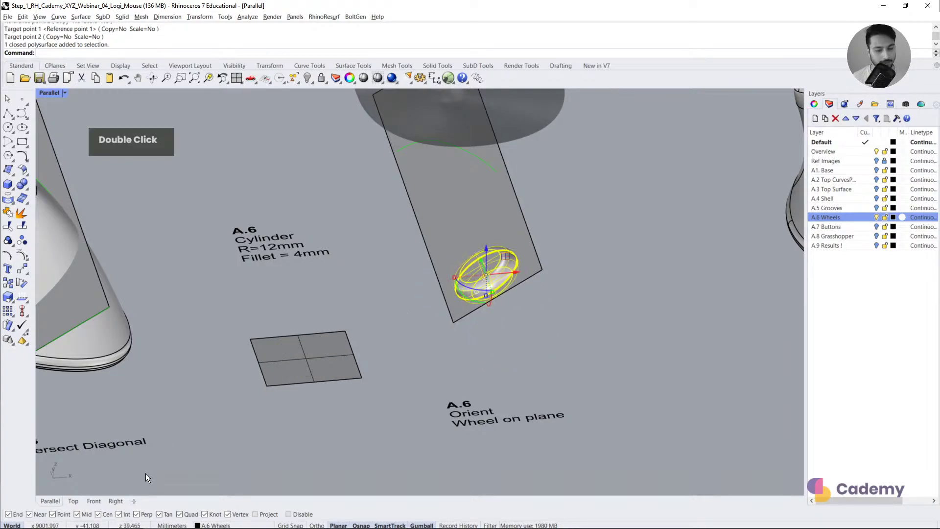
click(73, 501)
scroll(354, 348, down, 5)
middle_click(410, 295)
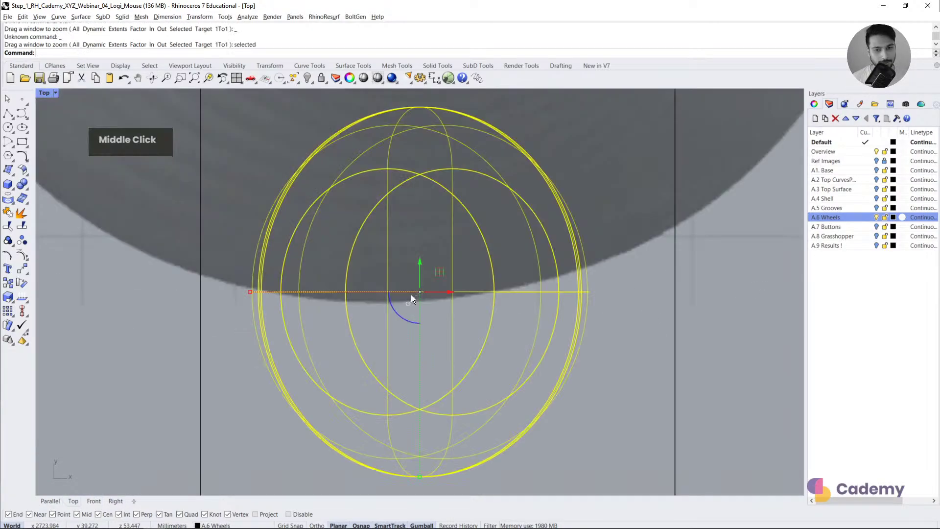
scroll(416, 305, down, 5)
right_drag(416, 305, 405, 351)
drag(403, 319, 419, 198)
scroll(415, 211, up, 10)
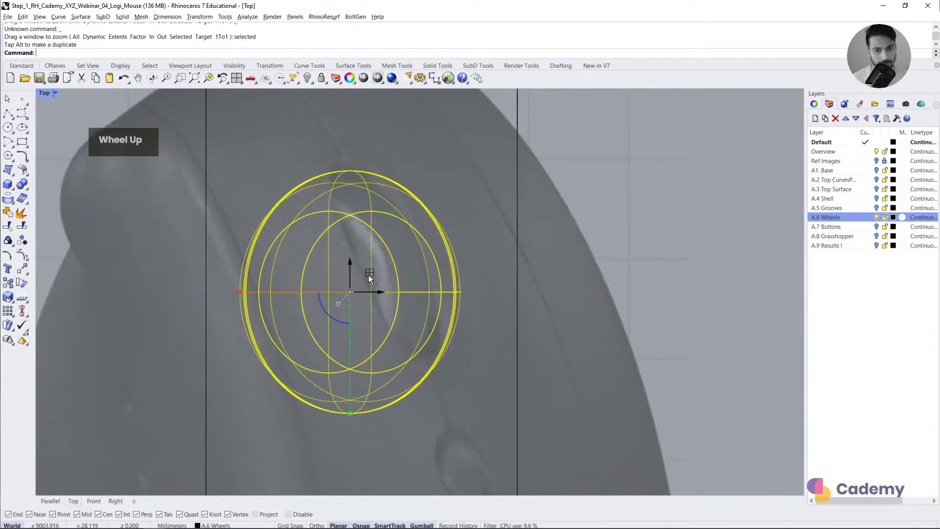
drag(368, 274, 346, 274)
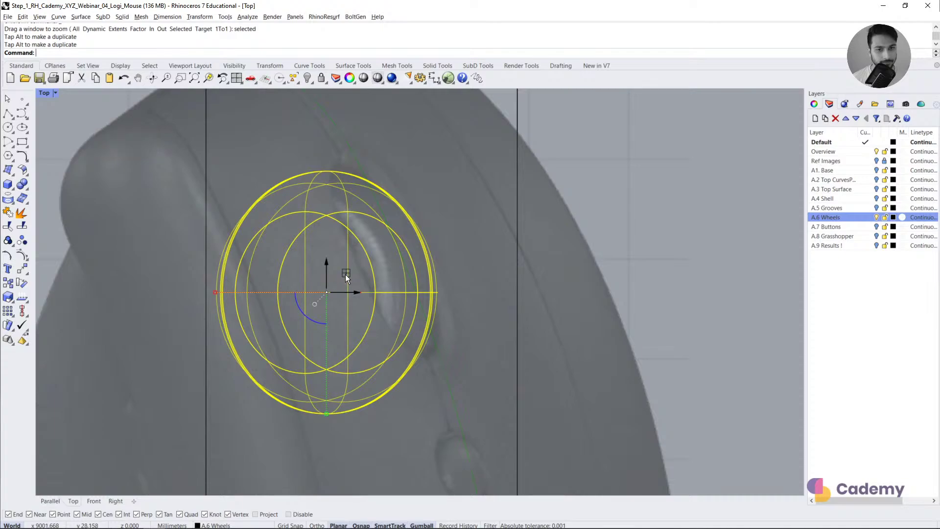
drag(345, 274, 342, 268)
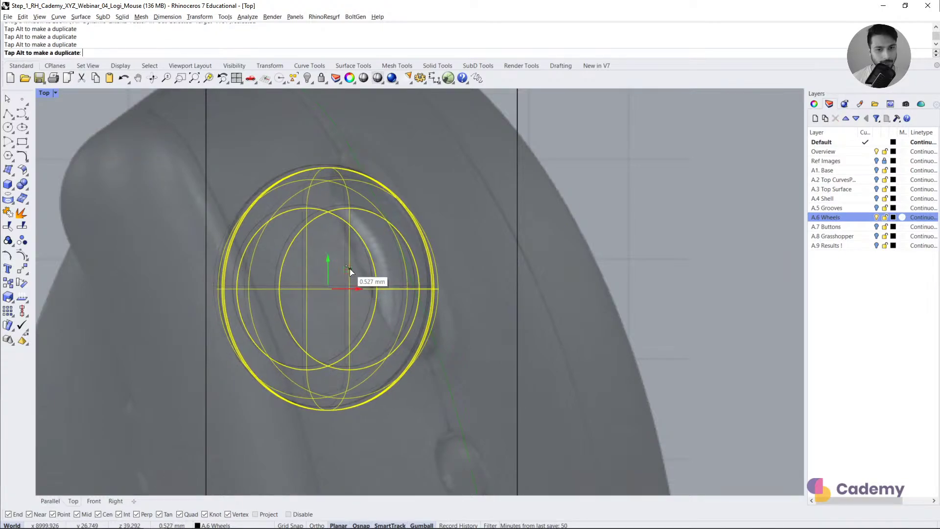
click(50, 501)
click(481, 329)
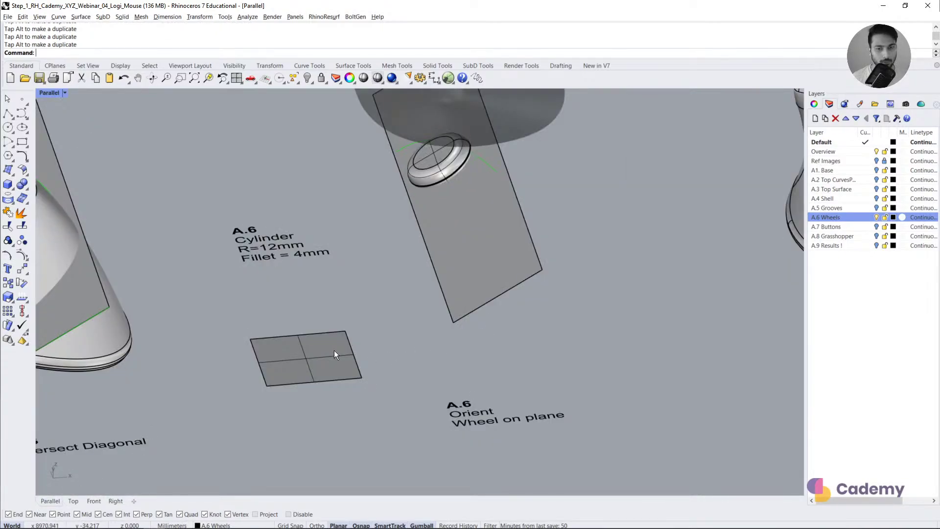
Step: Examine the positioned wheel against the diagonal surface, the reference image and the neighbouring shell
right_drag(334, 350, 408, 293)
scroll(409, 292, down, 4)
click(463, 253)
right_drag(464, 253, 415, 323)
right_drag(415, 324, 415, 354)
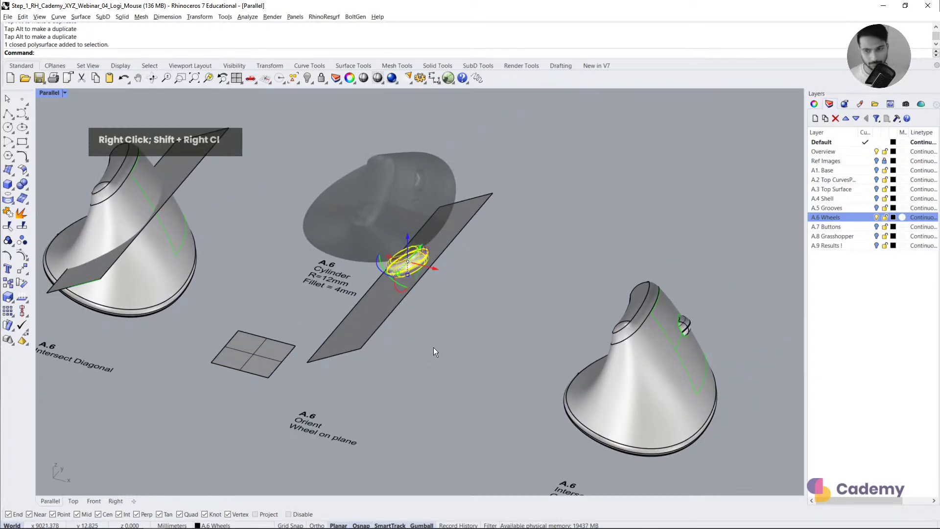
click(165, 268)
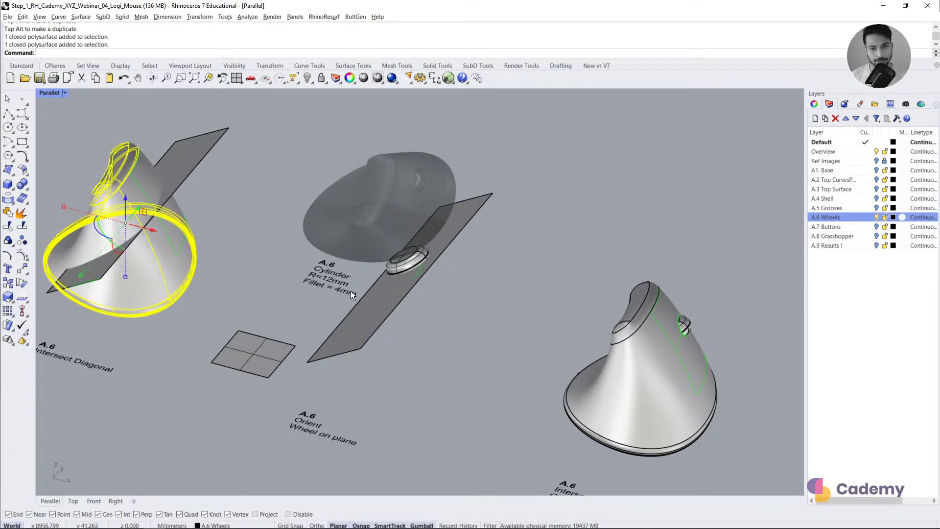
click(352, 294)
click(251, 319)
click(412, 253)
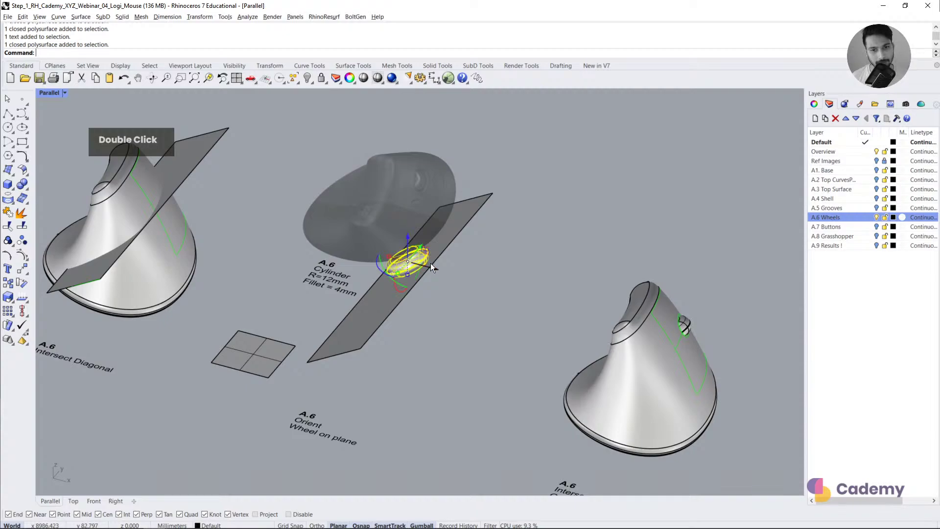
Step: Try the wheel in the next shell by moving it along the X axis, and move it back by -150 mm
click(430, 266)
key(Return)
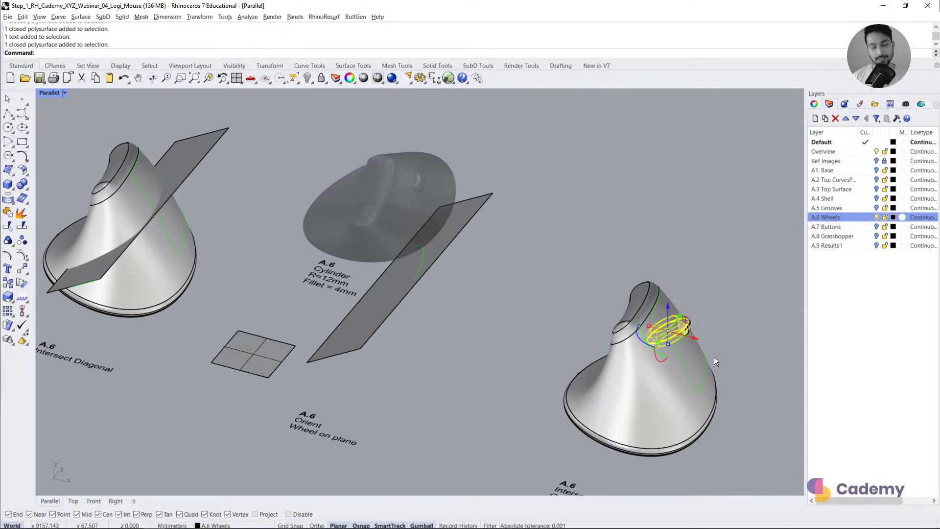
click(685, 340)
text(-150)
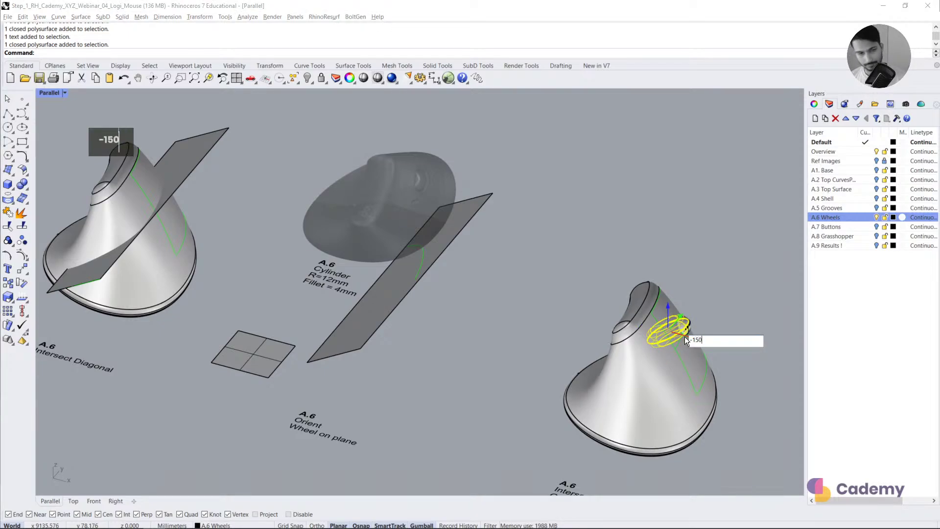
key(Return)
Step: Delete the closed curves outlining the wheel on the third-stage shell
shift+right_drag(615, 375, 494, 381)
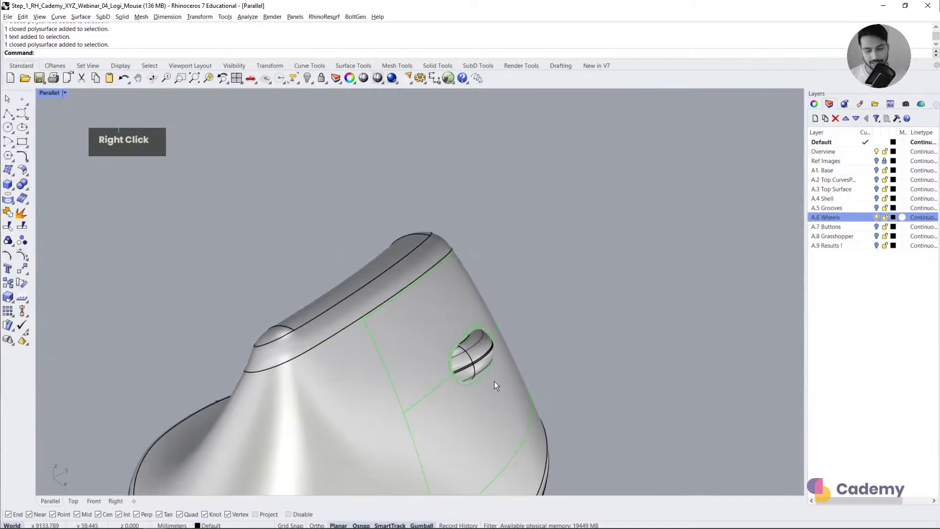
scroll(447, 328, up, 5)
click(447, 327)
click(636, 310)
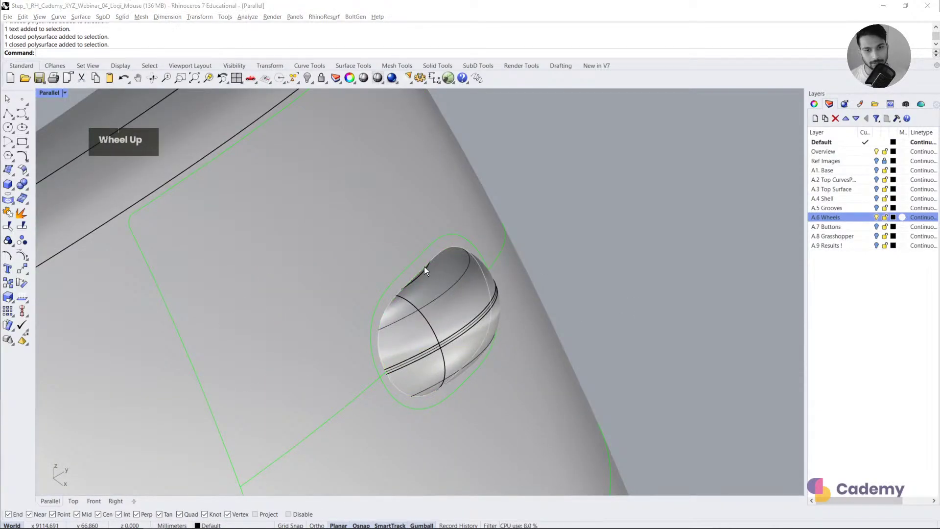
click(424, 266)
key(Delete)
Step: Intersect the wheel with the shell to create their intersection curves
double_click(392, 270)
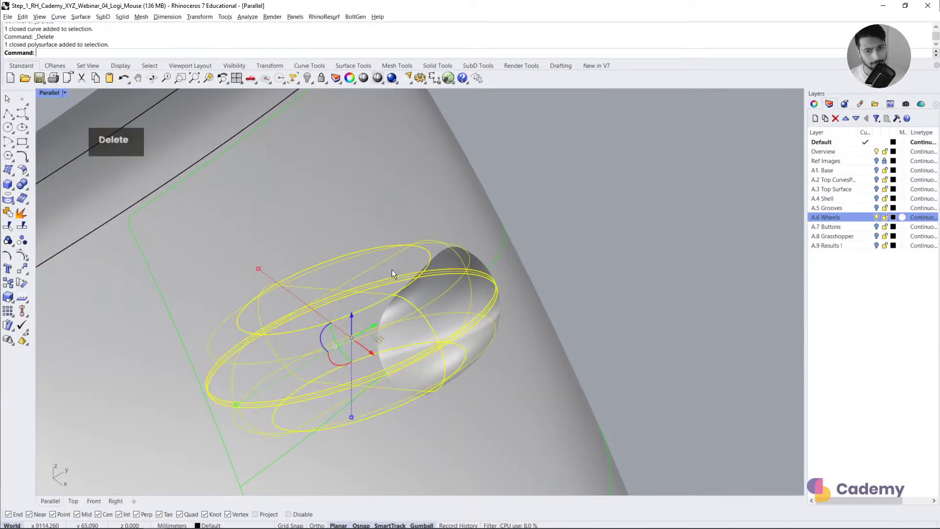
click(656, 280)
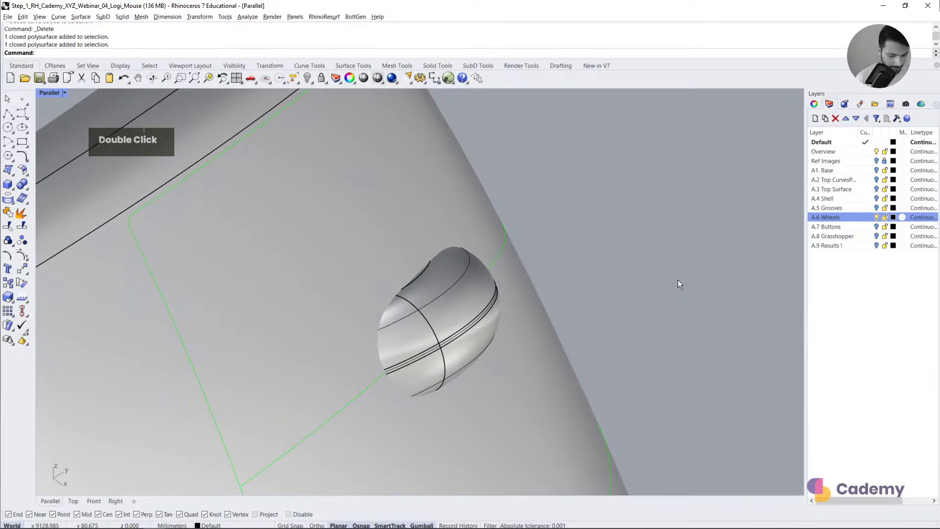
text(in)
key(Return)
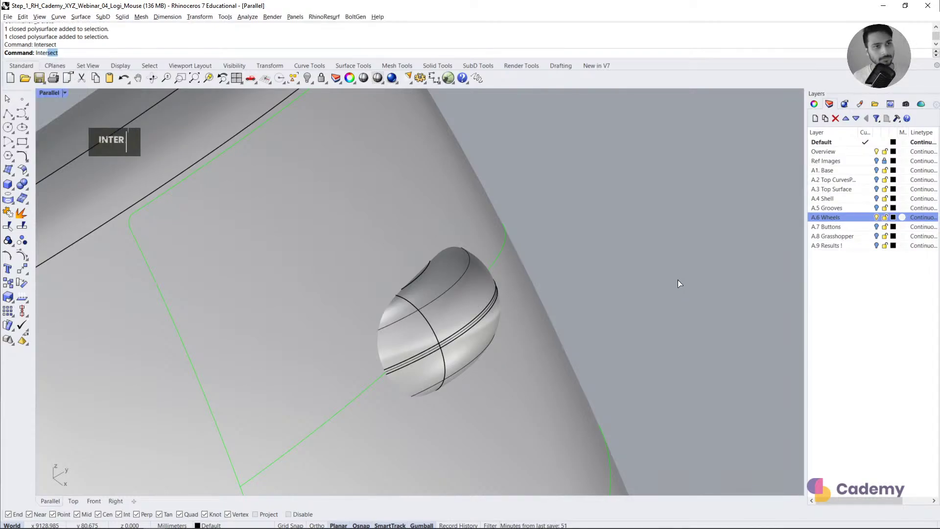
double_click(359, 255)
right_click(662, 307)
scroll(451, 274, up, 3)
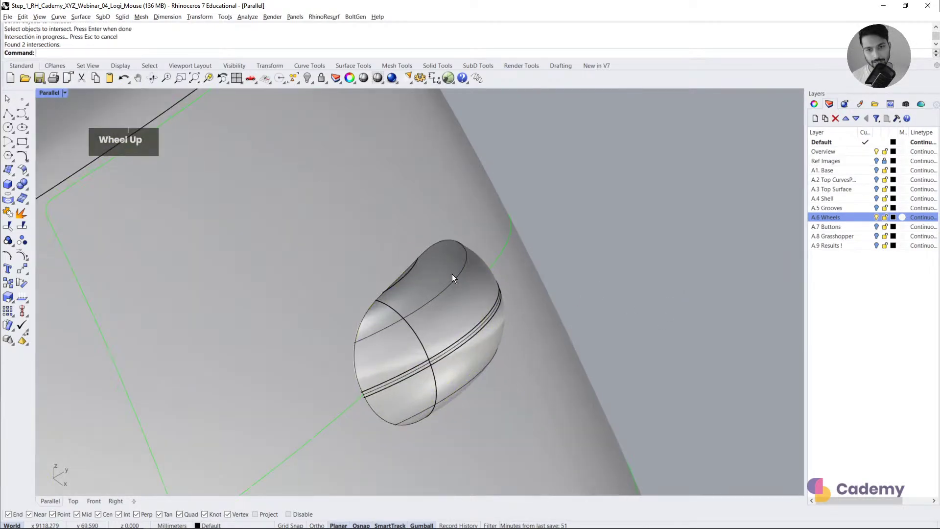
Step: Set the display color of the closed intersection curve around the wheel to Red
click(402, 271)
click(434, 294)
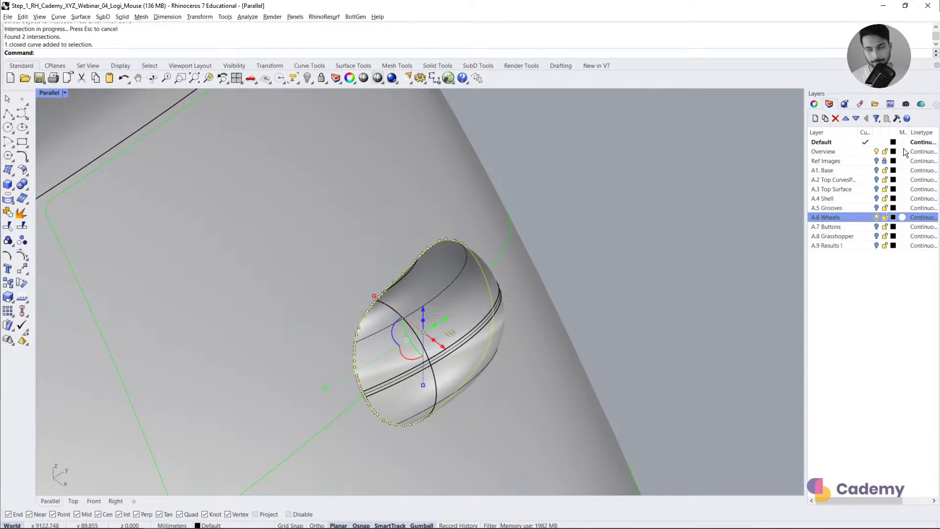
click(812, 105)
click(903, 179)
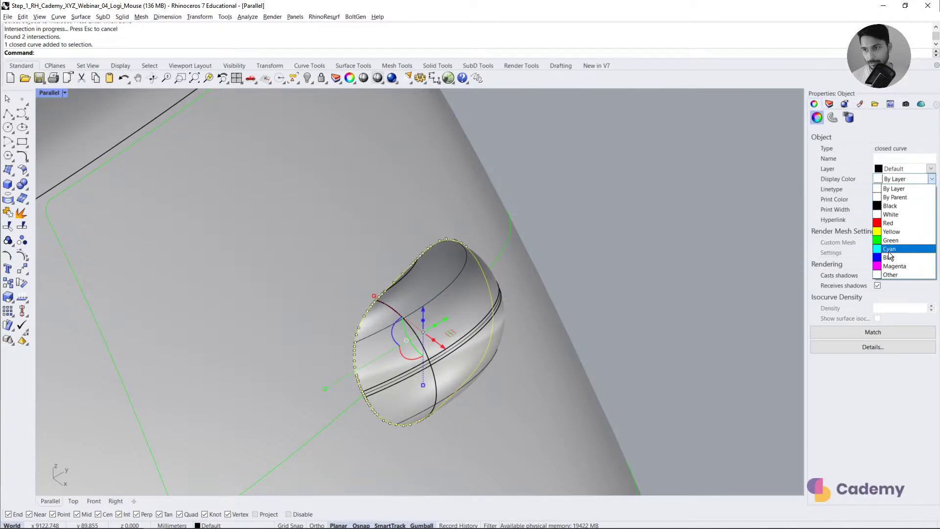
click(891, 225)
click(642, 255)
Step: Try to offset the red intersection curve normal to the shell surface by 2 mm, and undo the offset
click(398, 278)
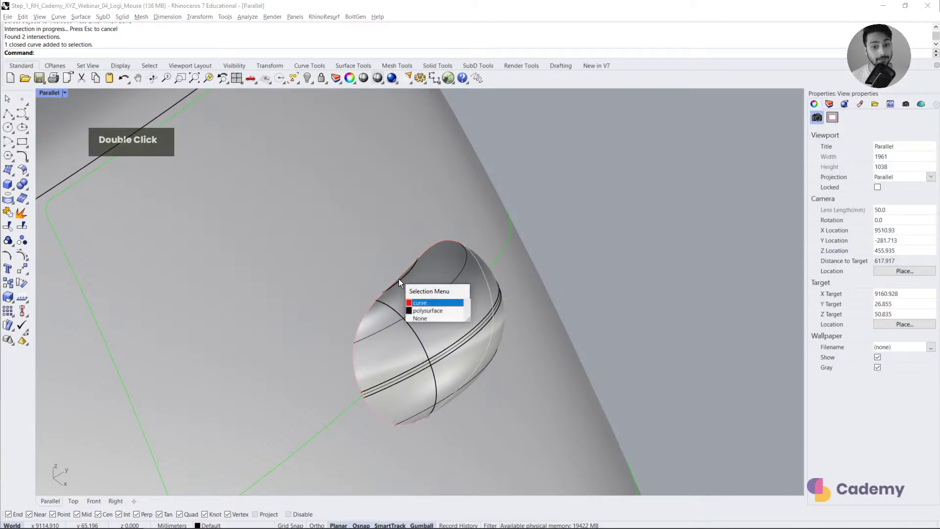
click(420, 303)
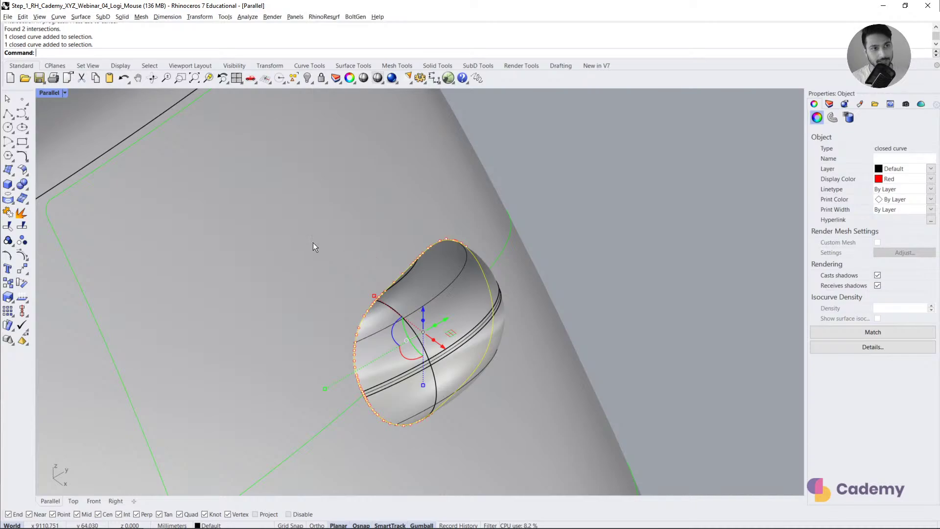
click(58, 16)
mouse_move(84, 234)
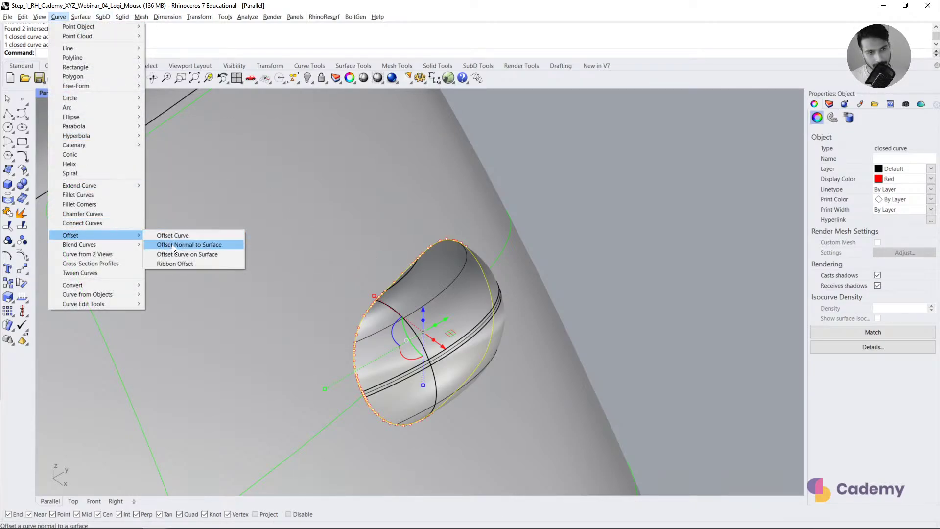
click(188, 245)
click(270, 222)
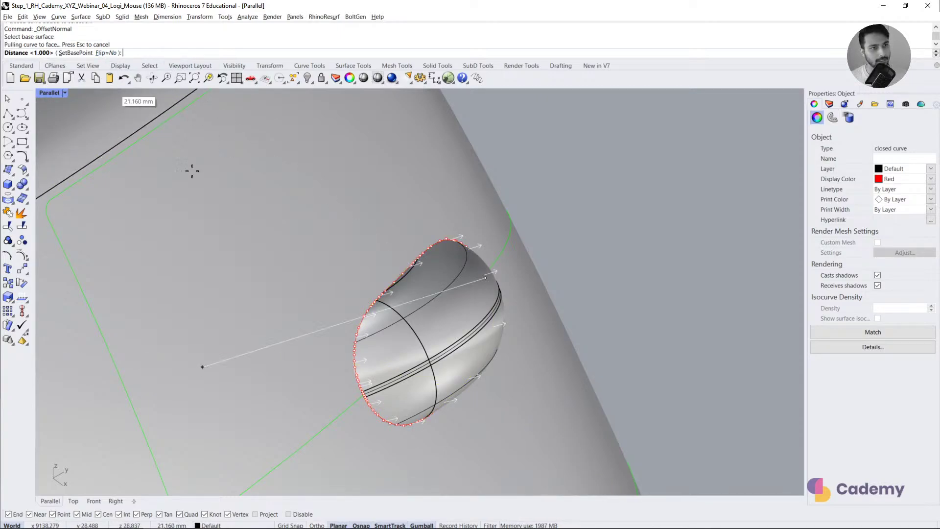
text(2)
key(Return)
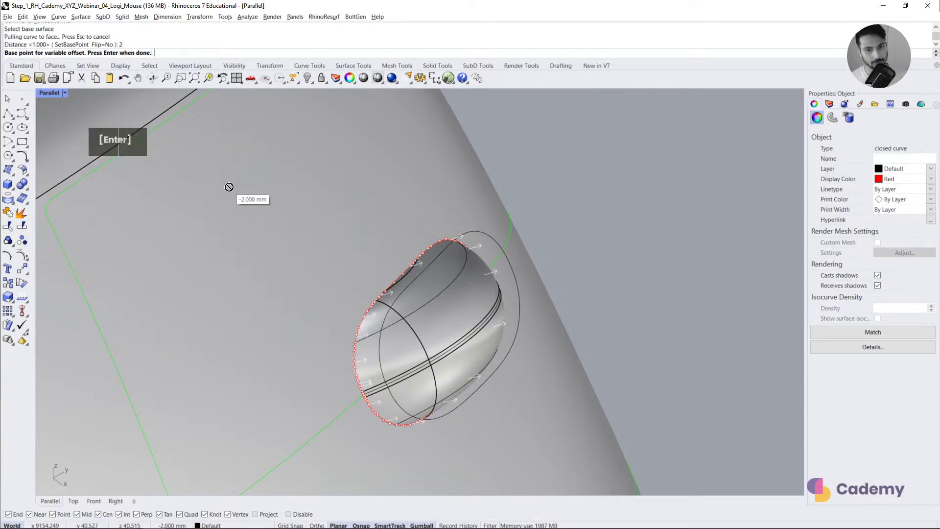
key(Return)
key(ctrl+z)
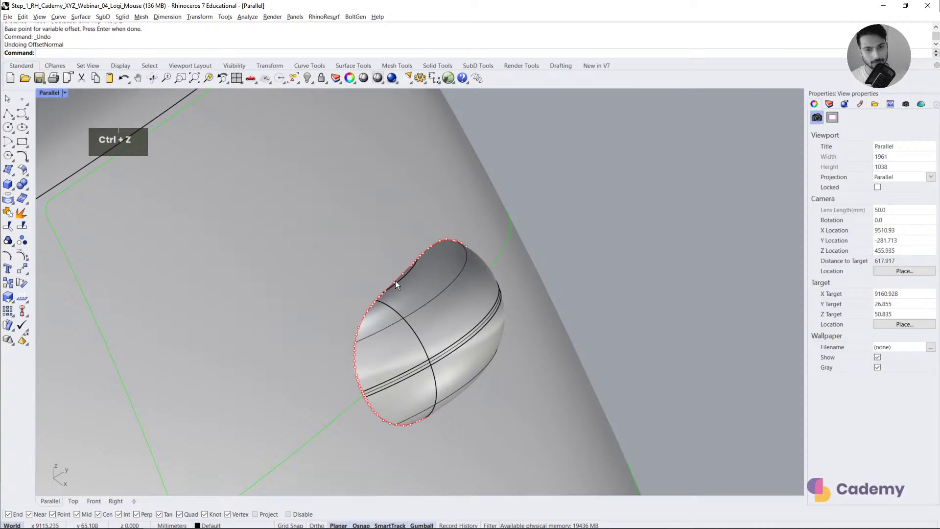
key(Escape)
Step: Offset the red intersection curve outward on the shell surface by 2 mm
click(382, 278)
click(57, 17)
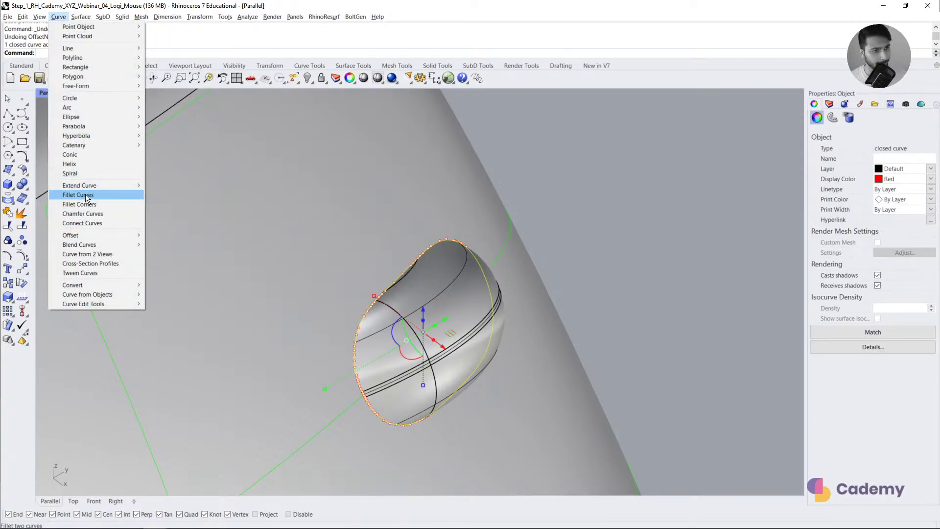
mouse_move(107, 235)
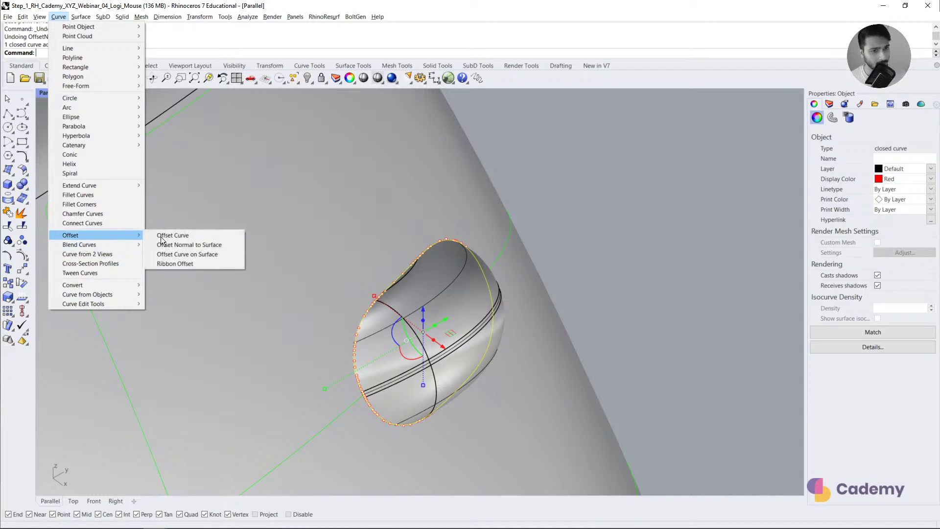
click(182, 255)
click(295, 238)
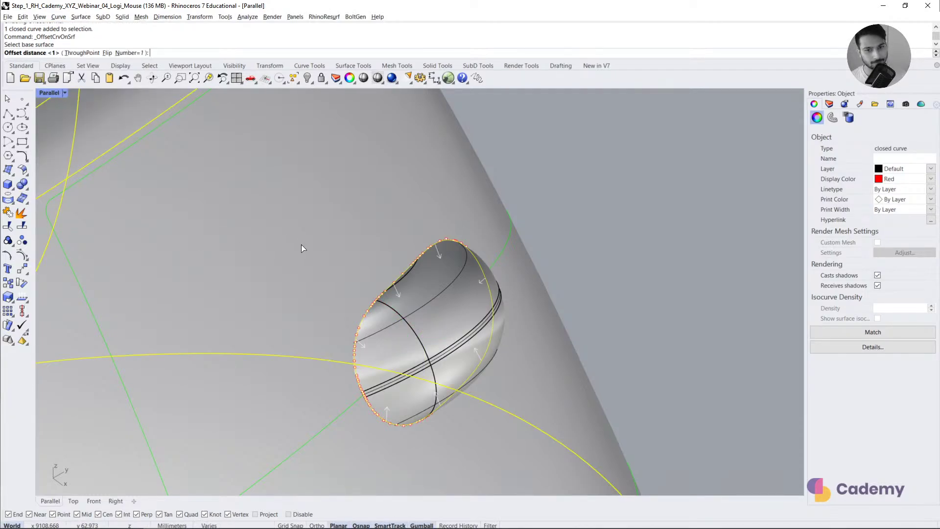
click(107, 53)
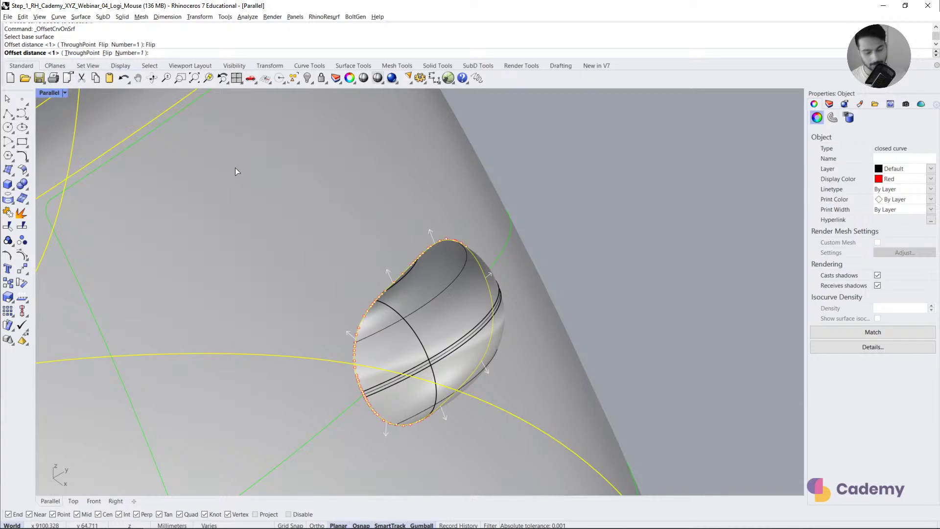
text(2)
key(Return)
scroll(507, 279, down, 2)
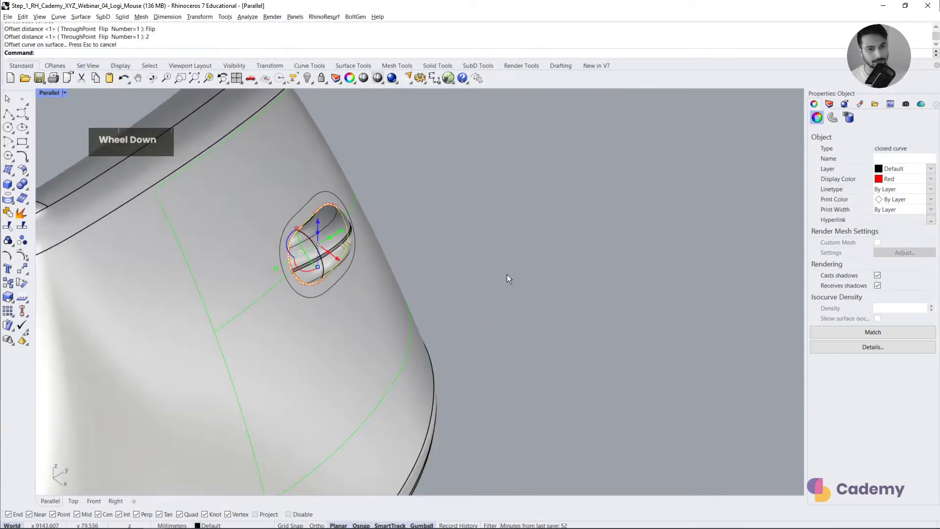
click(507, 275)
Step: Split the next-stage shell polysurface with the outer closed curve of the wheel opening
mouse_move(507, 275)
right_down()
mouse_move(356, 258)
mouse_move(378, 242)
mouse_move(493, 268)
right_up()
scroll(380, 244, down, 5)
scroll(492, 269, down, 4)
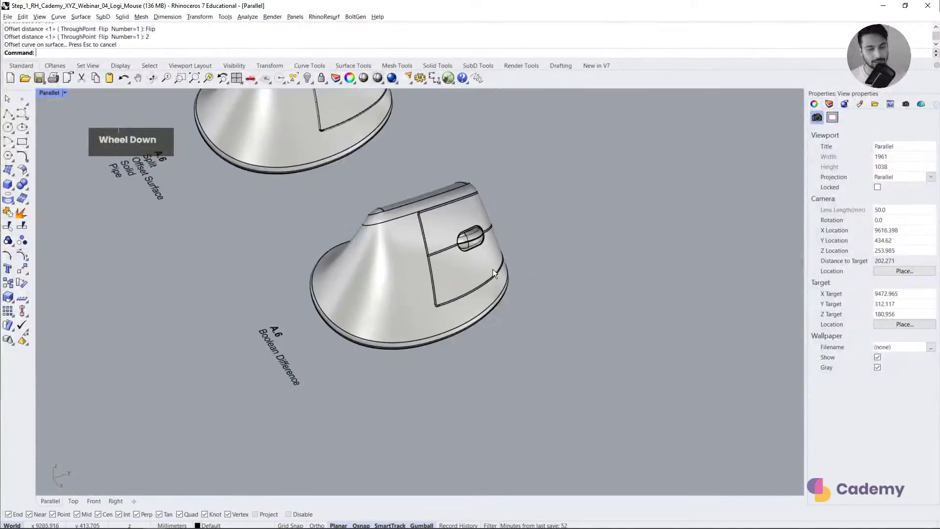
scroll(492, 269, down, 4)
right_drag(363, 224, 469, 216)
scroll(297, 376, up, 3)
shift+right_drag(297, 376, 281, 259)
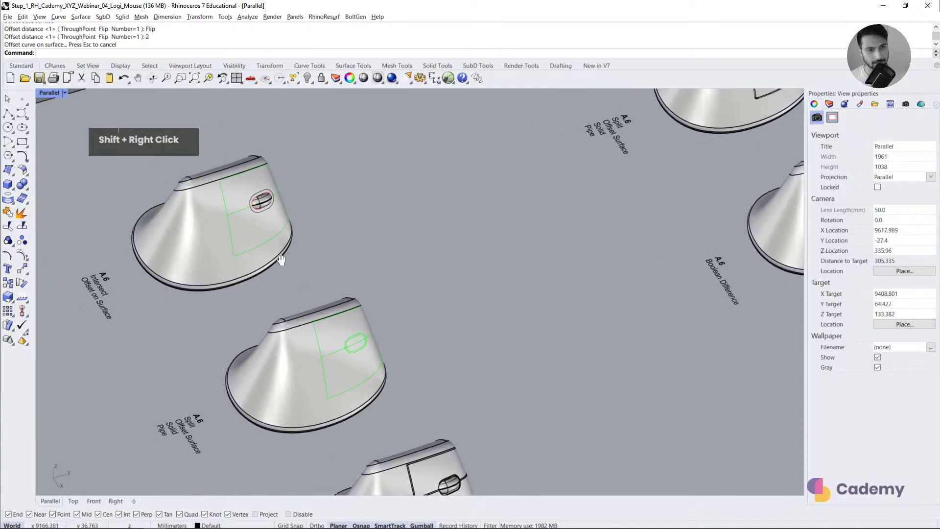
scroll(339, 340, up, 5)
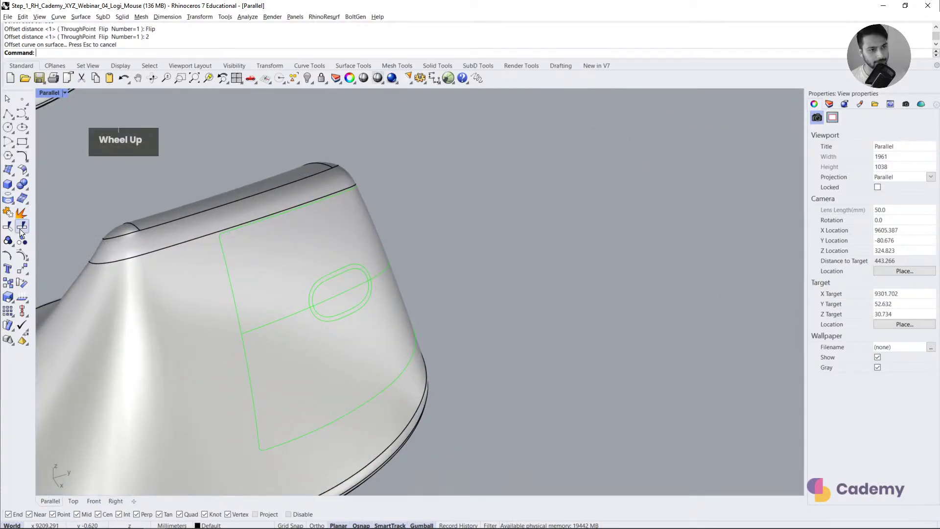
click(20, 229)
click(280, 289)
right_click(327, 294)
click(326, 276)
right_click(326, 275)
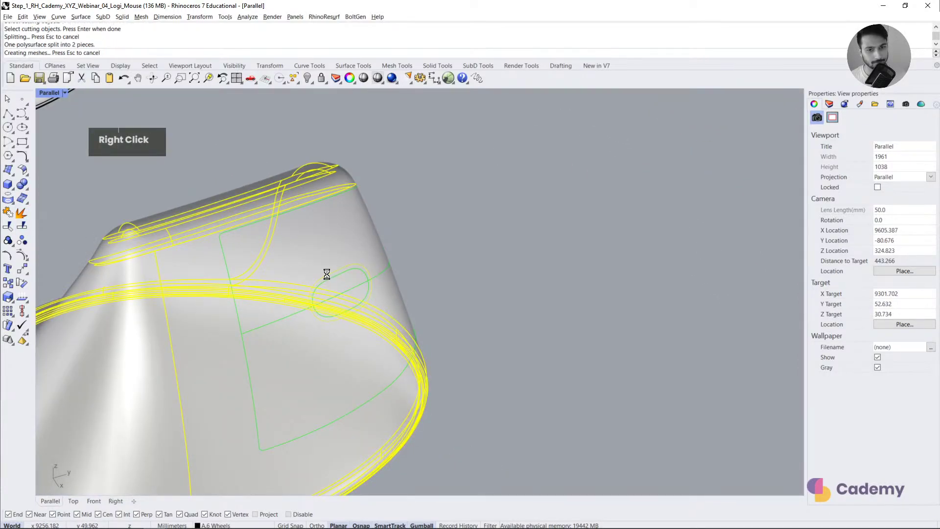
Step: Offset the split-off wheel opening surface into a solid on both sides, with distance 2 and tolerance 2
click(340, 289)
scroll(343, 281, up, 3)
right_drag(343, 281, 282, 195)
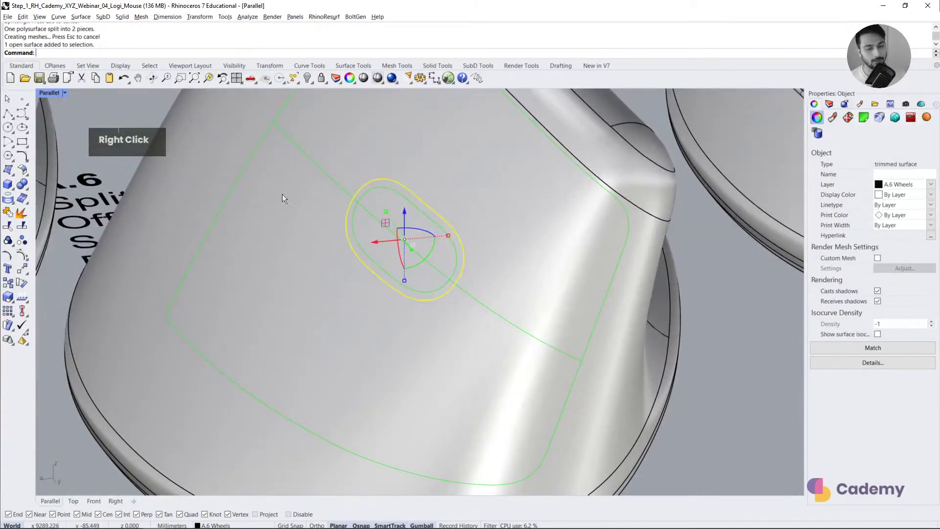
click(122, 17)
mouse_move(81, 16)
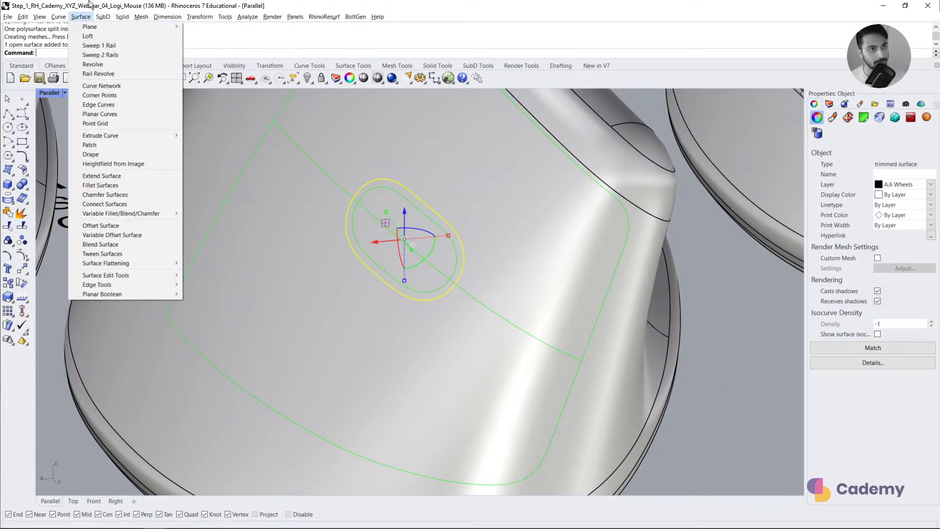
click(115, 235)
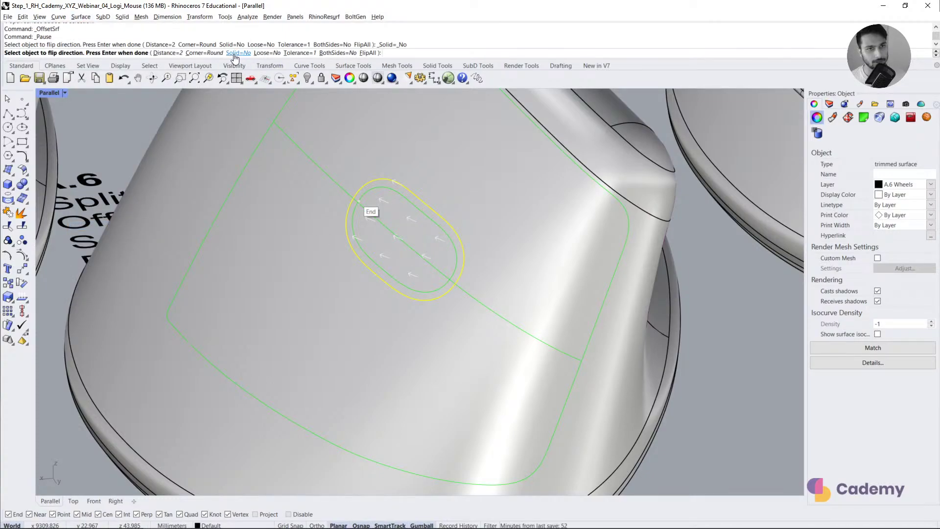
click(234, 54)
click(300, 53)
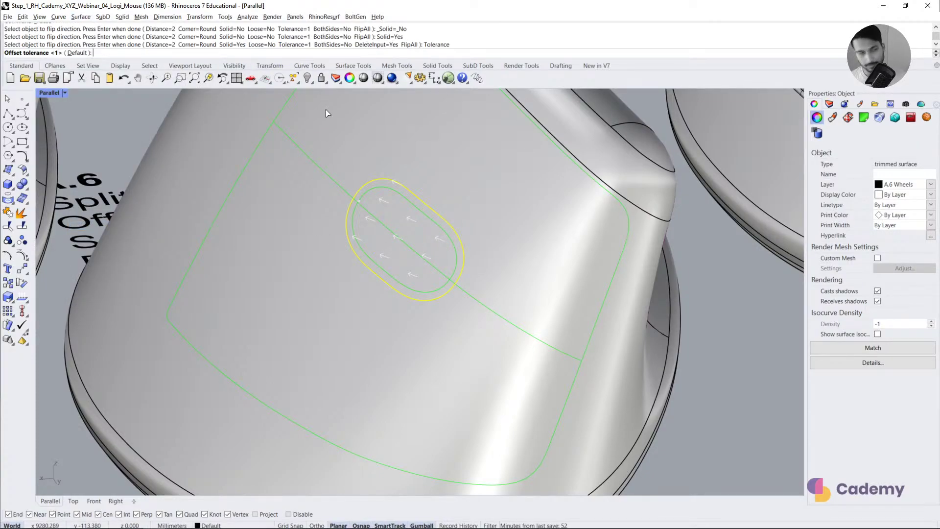
text(2)
key(Return)
click(332, 53)
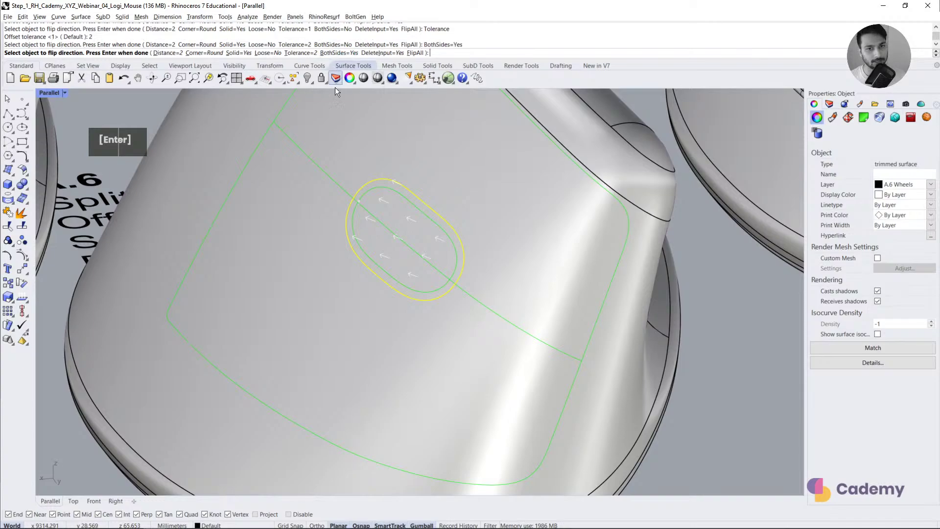
right_click(327, 198)
key(Escape)
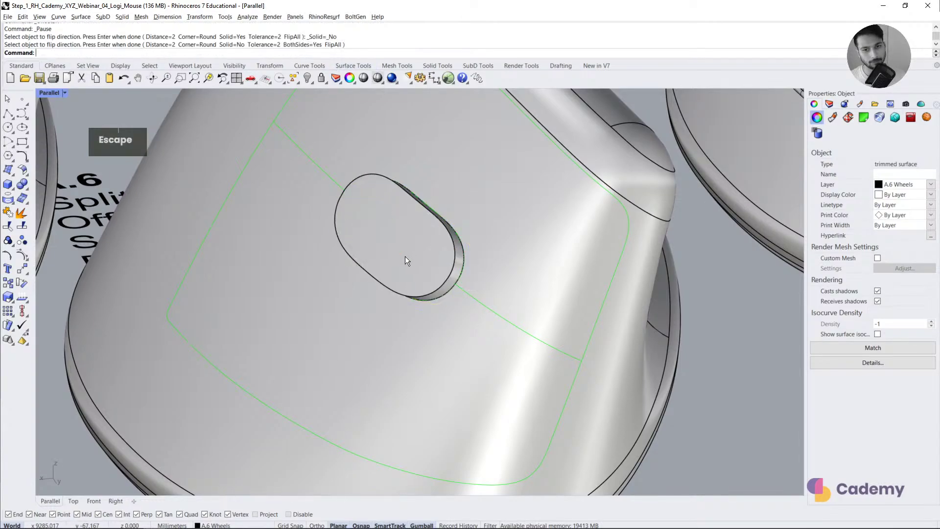
Step: Examine the wheel opening and grooves on the Boolean Difference shell against the new offset solid
click(407, 249)
scroll(407, 249, down, 5)
right_drag(351, 256, 384, 227)
scroll(383, 227, down, 5)
scroll(578, 333, up, 6)
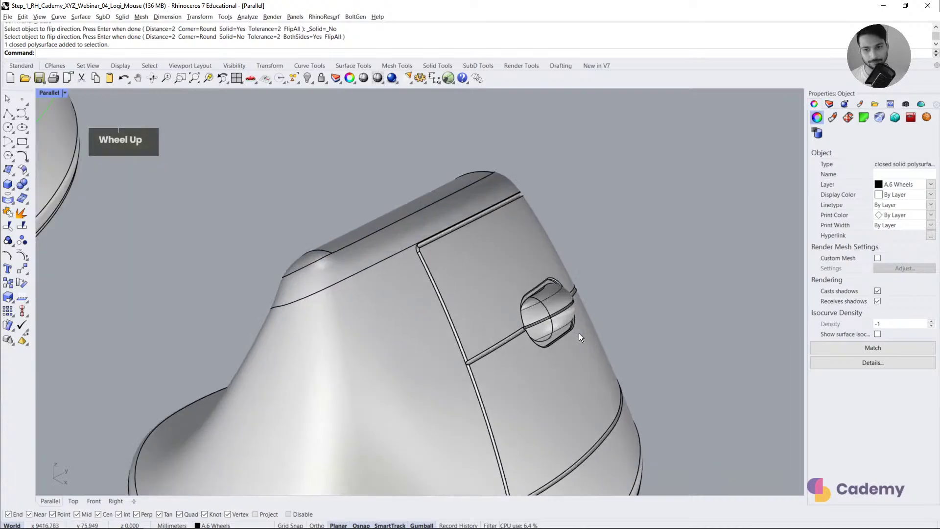
click(471, 304)
right_drag(471, 304, 401, 310)
click(287, 212)
scroll(287, 212, down, 6)
right_drag(509, 338, 427, 305)
scroll(427, 305, up, 3)
click(412, 293)
scroll(389, 299, down, 4)
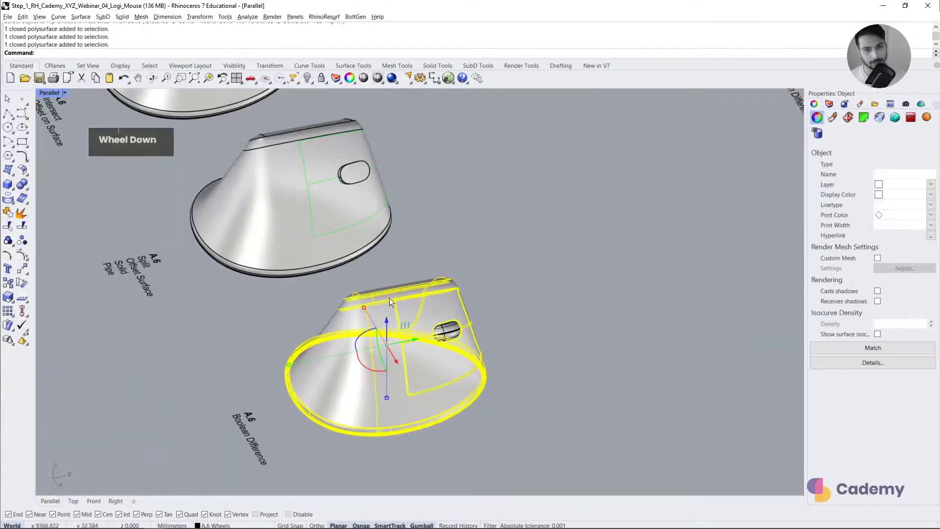
scroll(293, 140, up, 5)
Step: Try piping the closed button outline and the middle dividing curve with a 0.2 mm radius, and undo the pipes
double_click(271, 138)
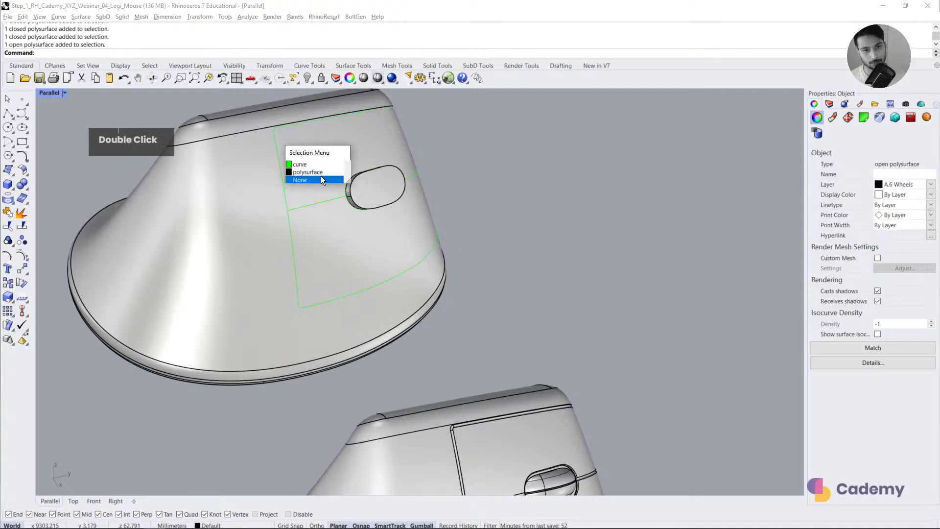
click(311, 165)
shift+click(311, 203)
right_click(333, 216)
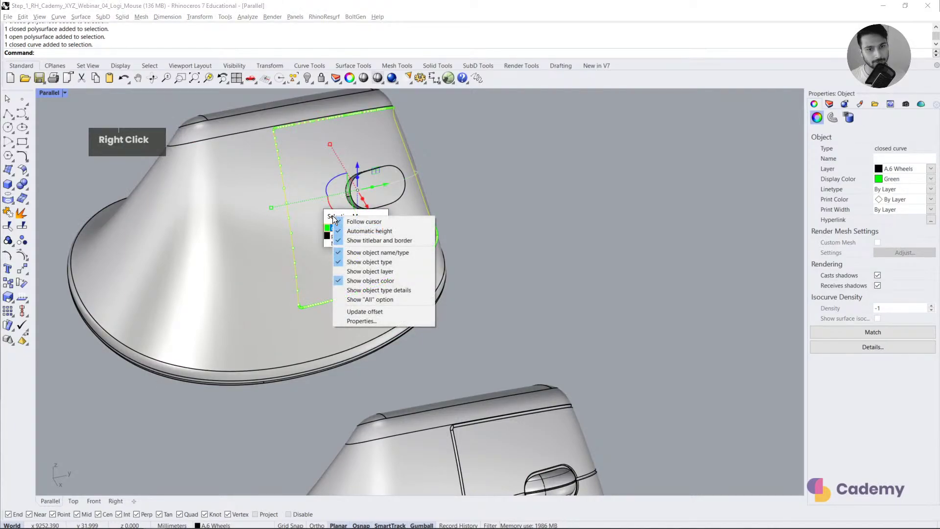
right_click(309, 205)
text(Pipe)
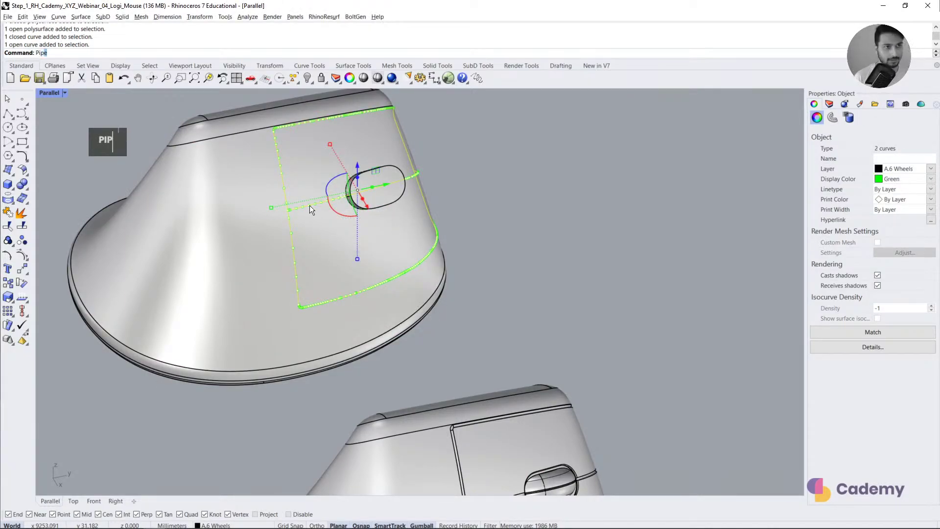
key(Return)
text(2)
key(Return)
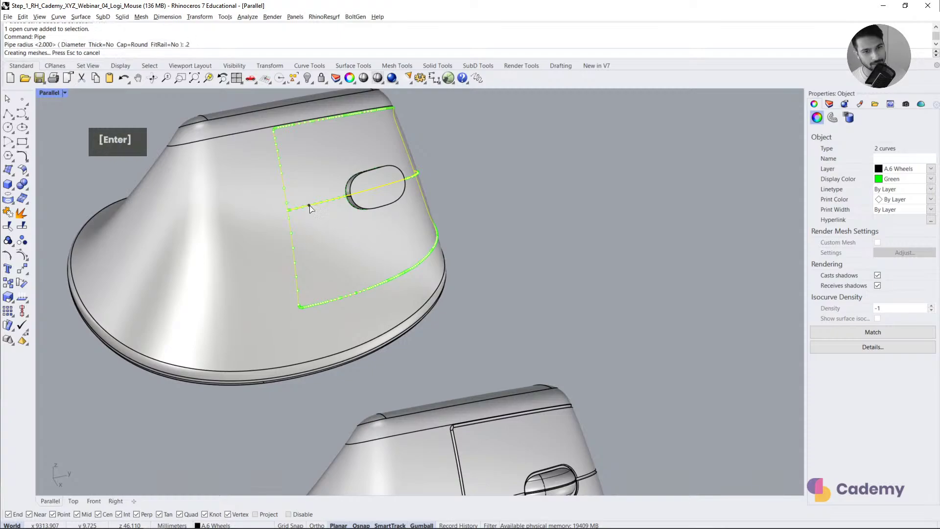
key(Escape)
scroll(313, 202, up, 5)
scroll(254, 286, down, 3)
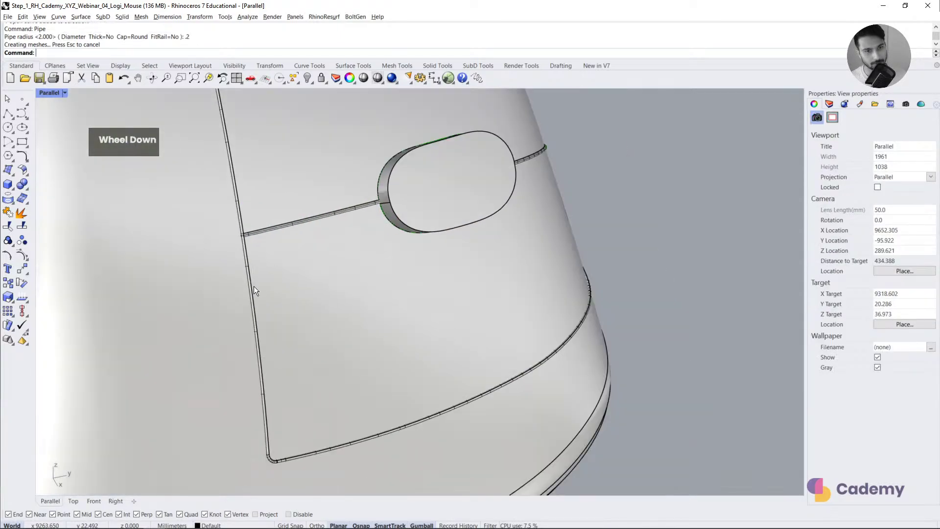
key(ctrl+z)
key(Escape)
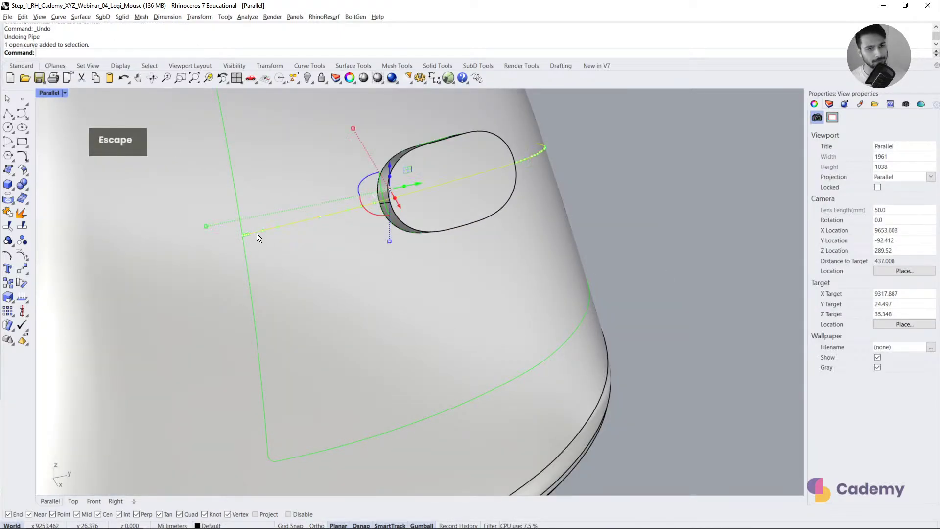
Step: Pipe the closed button outline and the middle dividing curve with a 0.4 mm radius
shift+click(244, 256)
click(294, 281)
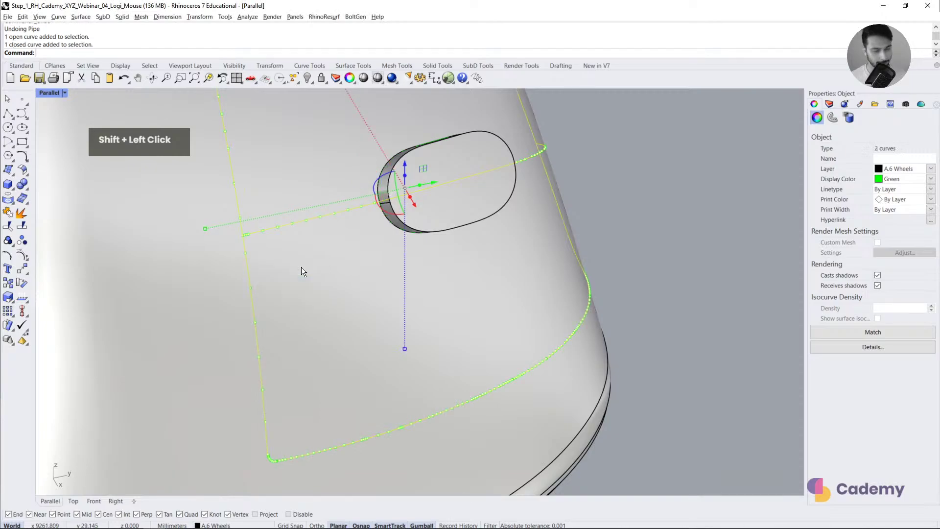
text(pip)
key(Return)
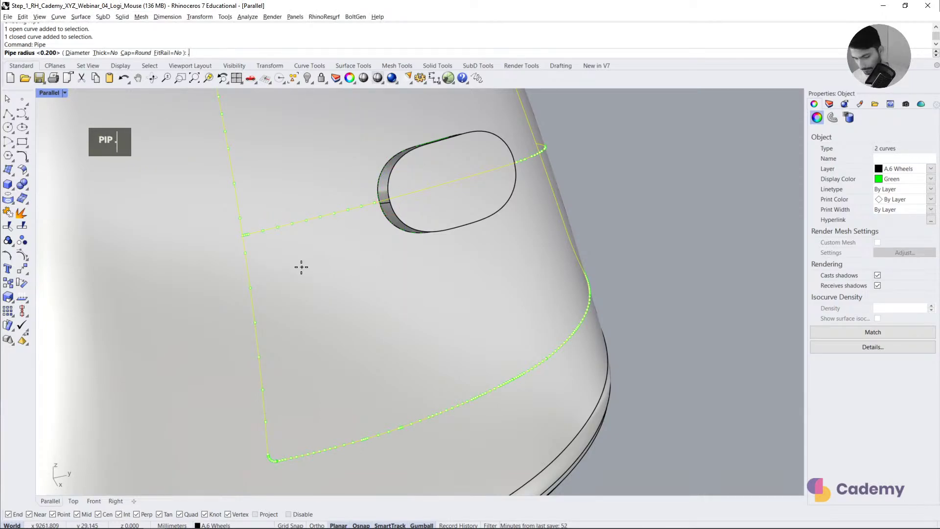
key(Return)
key(Return)
key(Escape)
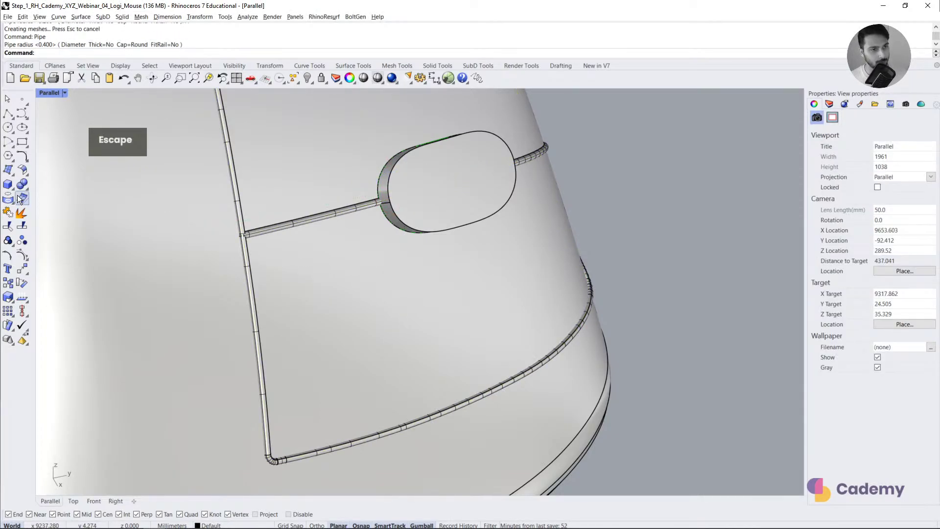
Step: Subtract the closed button outline pipe from the mouse shell with Boolean Difference
click(26, 190)
click(50, 186)
click(323, 281)
right_click(321, 281)
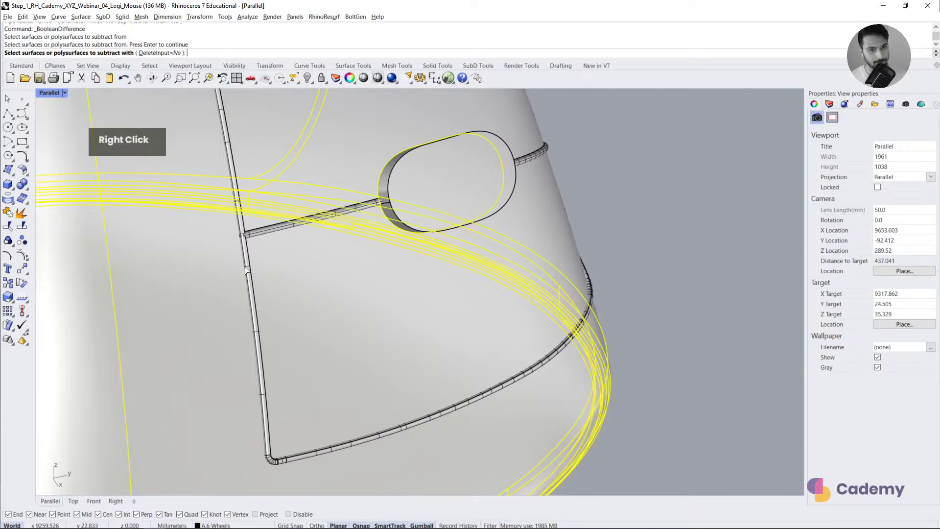
click(244, 267)
right_click(245, 267)
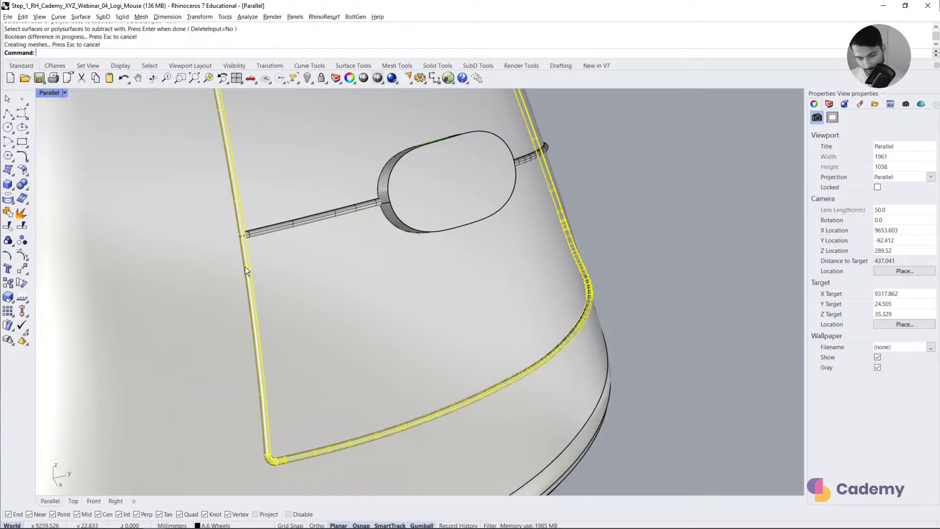
Step: Try to subtract the middle dividing pipe from the grooved shell with Boolean Difference
click(263, 229)
click(285, 234)
right_click(285, 234)
click(283, 228)
right_click(283, 229)
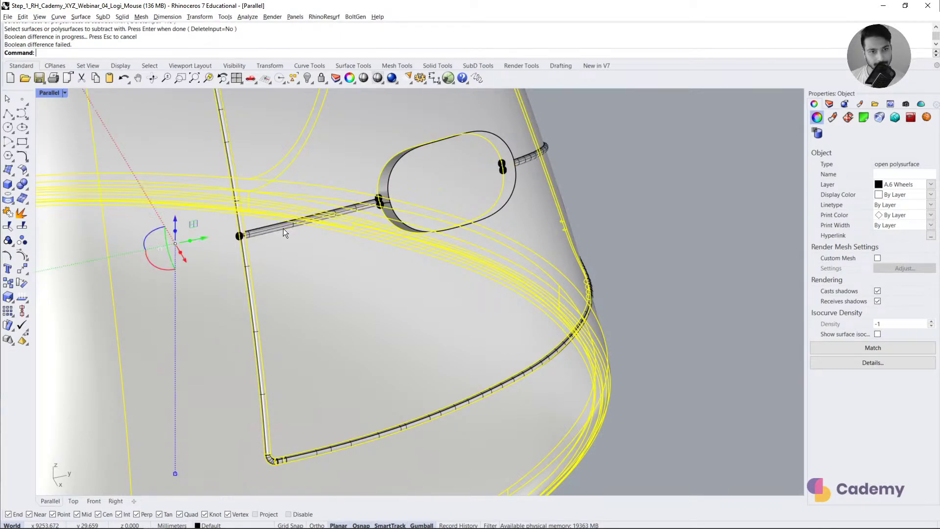
Step: Delete the button outline pipe left over from the cut, and undo a deletion of the middle dividing pipe
click(248, 282)
key(Delete)
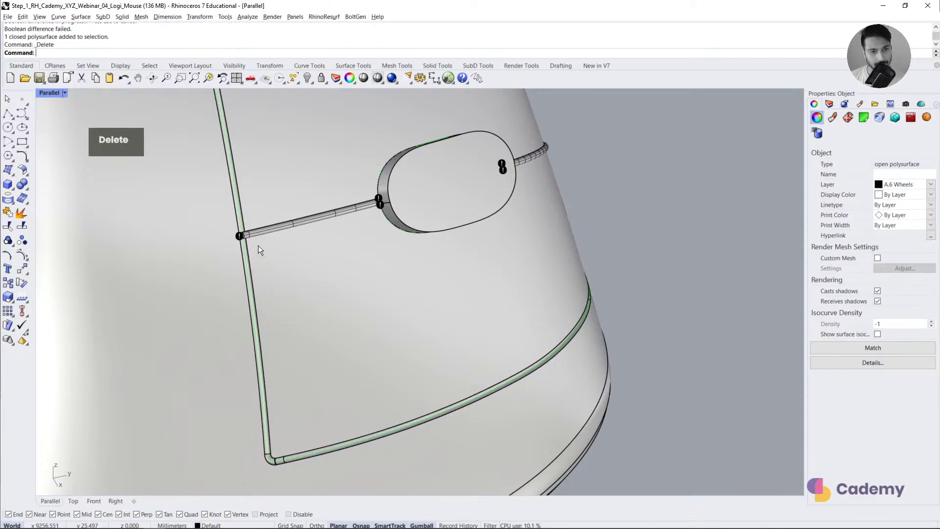
click(260, 231)
key(Delete)
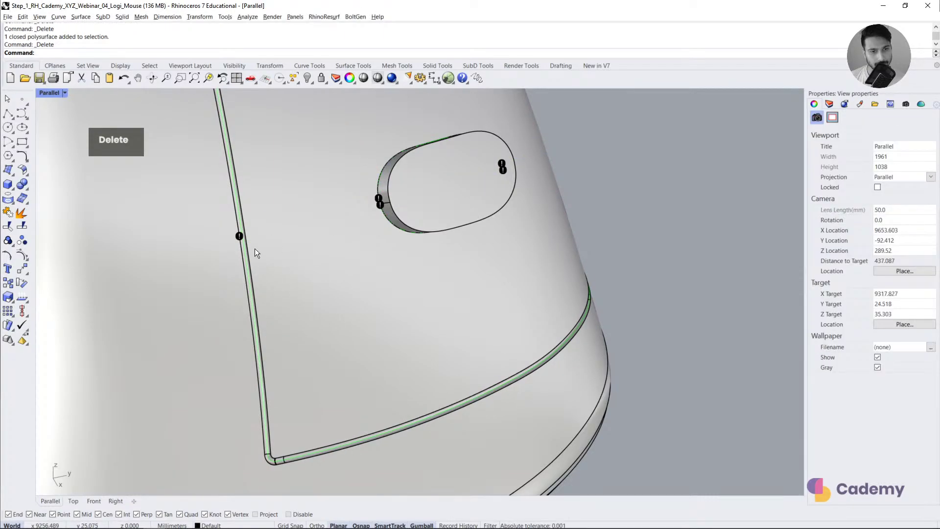
key(ctrl+z)
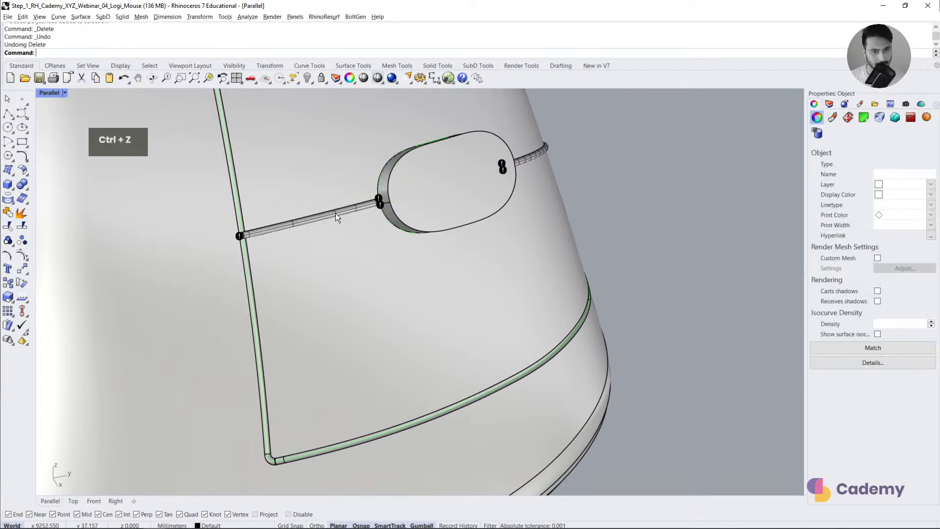
Step: Check the rounded end of the dividing pipe where it meets the outline groove, and delete that pipe
click(260, 234)
click(345, 244)
scroll(254, 244, up, 5)
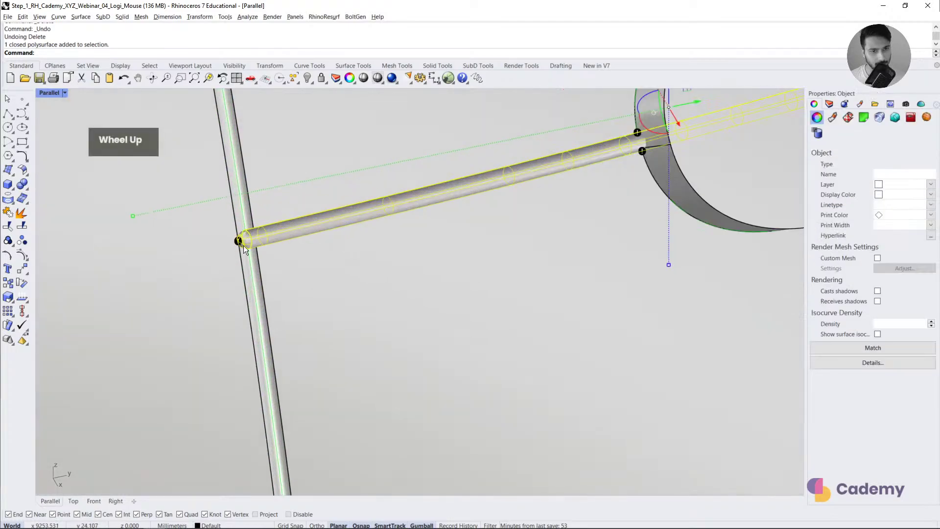
key(Escape)
click(249, 241)
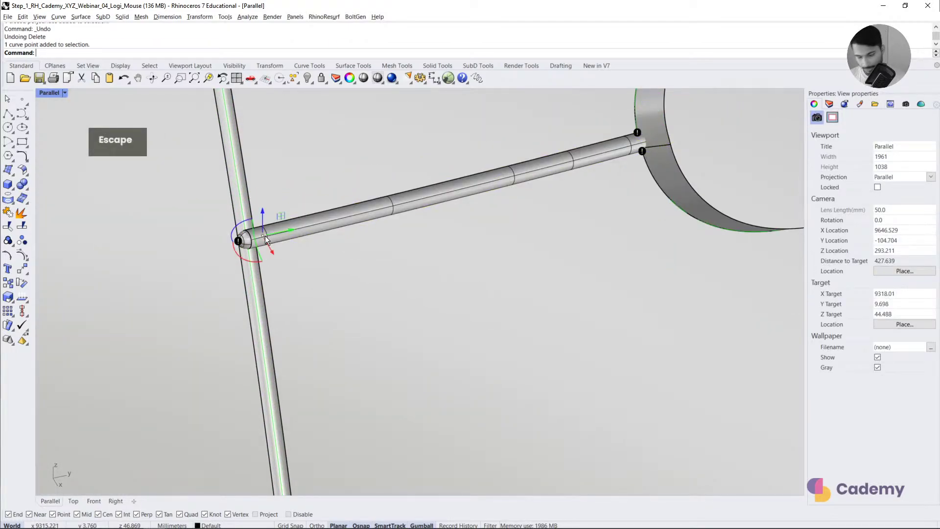
click(321, 215)
key(Delete)
Step: Pipe the middle dividing curve again with flat caps and a 0.4 mm radius
click(315, 222)
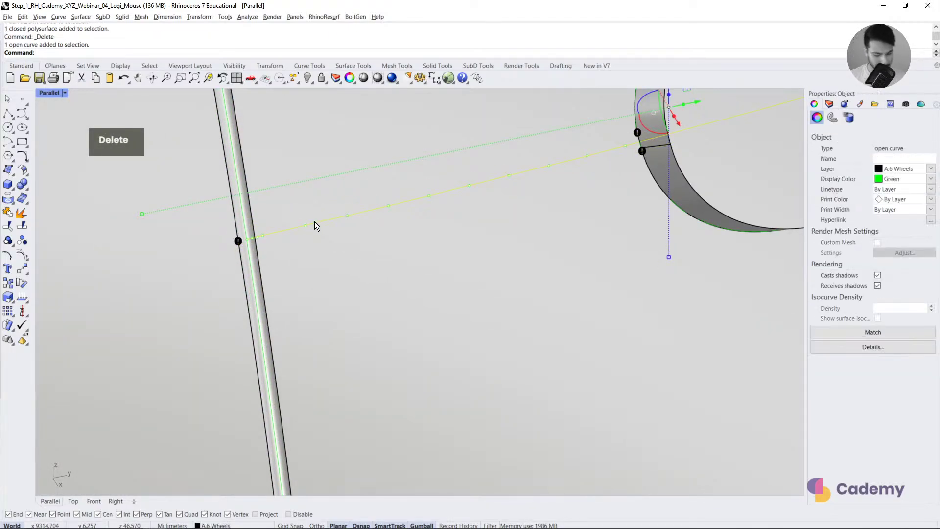
text(pip)
key(Return)
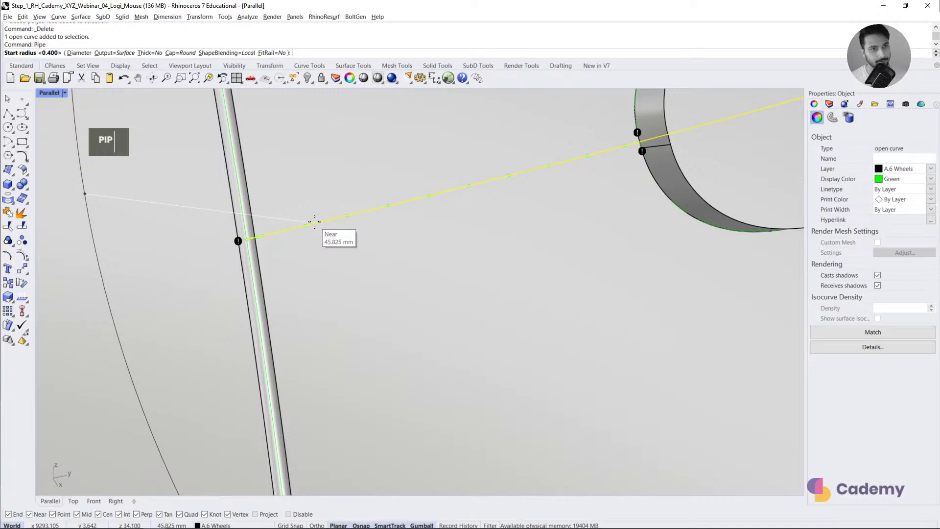
click(180, 53)
click(68, 52)
right_click(254, 195)
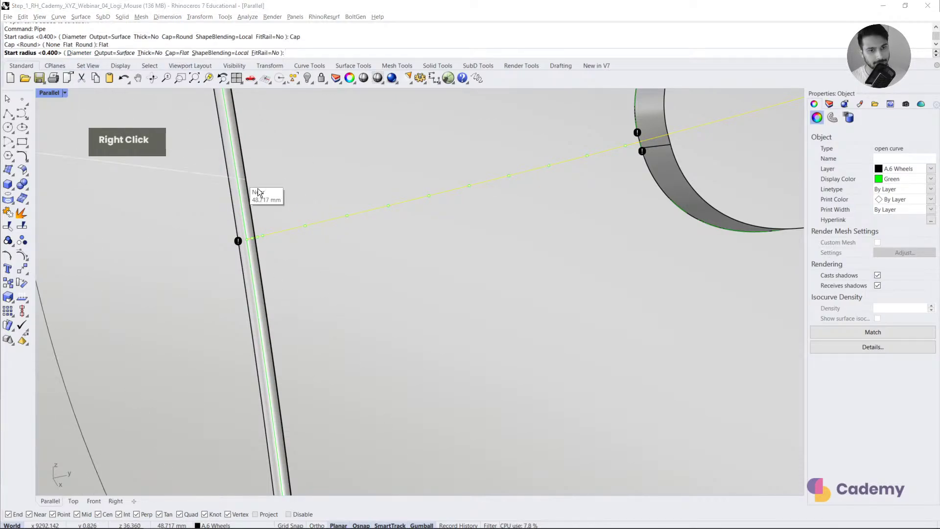
right_click(258, 188)
right_click(258, 189)
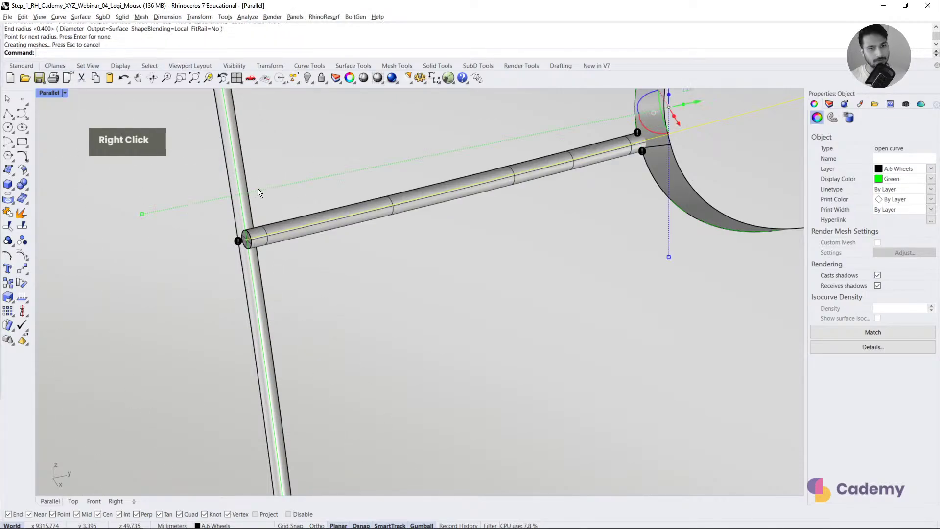
key(Escape)
Step: Try to subtract the flat-capped dividing pipe from the grooved shell with Boolean Difference
click(28, 188)
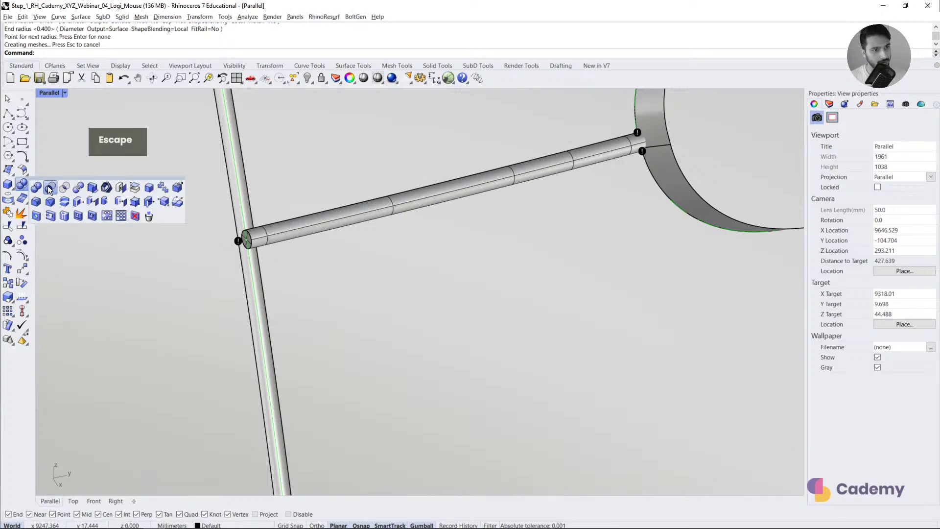
click(48, 186)
click(305, 188)
right_click(304, 189)
click(298, 229)
right_click(297, 229)
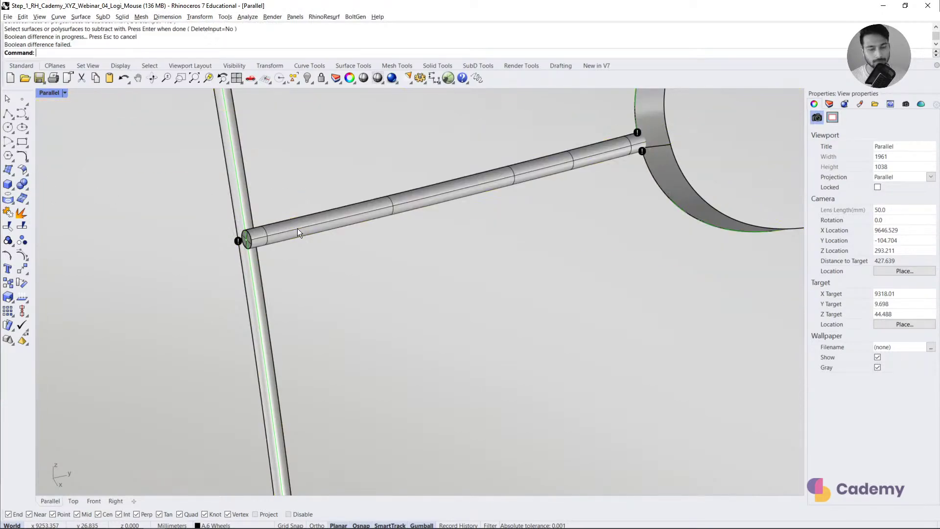
Step: Try deleting the flat-capped pipe and moving the wheel opening solid aside, and undo both changes
click(298, 228)
key(Delete)
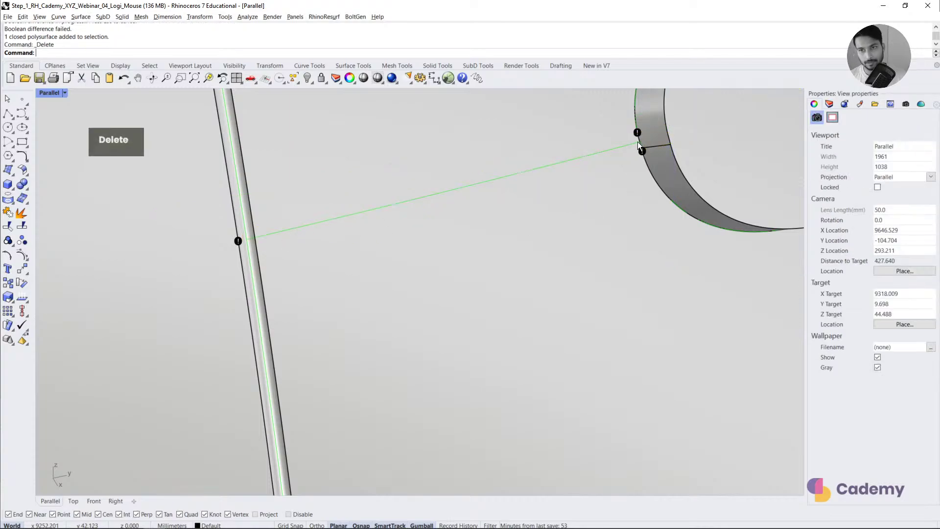
scroll(671, 154, down, 2)
shift+right_drag(671, 155, 553, 234)
drag(553, 234, 683, 231)
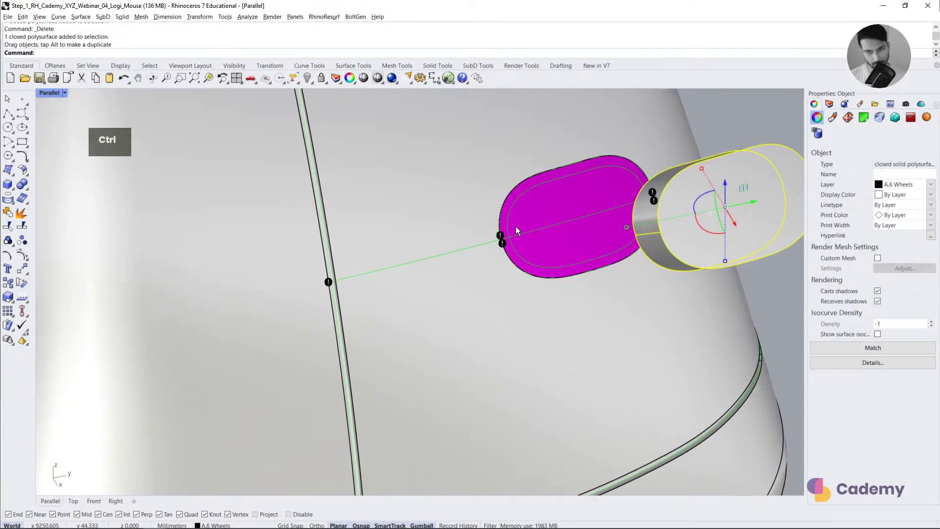
key(ctrl+z)
key(ctrl+z)
Step: Pipe the middle dividing curve on the earlier A.6 offset-on-surface shell with flat caps and a 0.4 mm radius
scroll(516, 226, down, 5)
key(Escape)
shift+right_drag(417, 246, 471, 368)
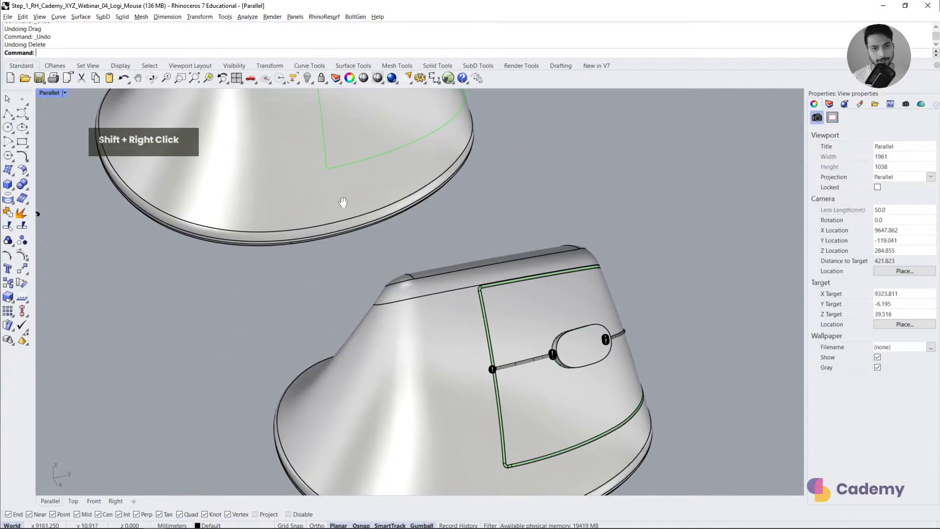
shift+right_drag(342, 204, 377, 300)
click(404, 148)
click(389, 158)
click(395, 196)
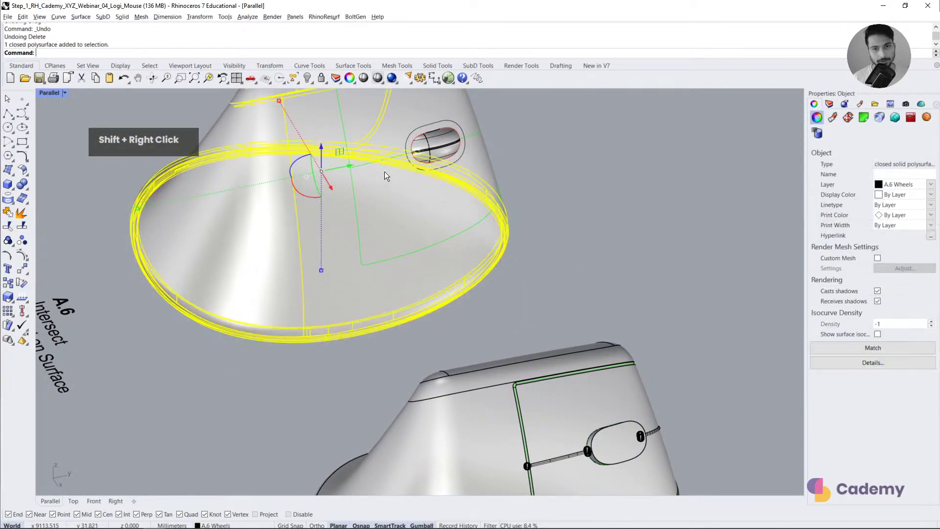
click(362, 165)
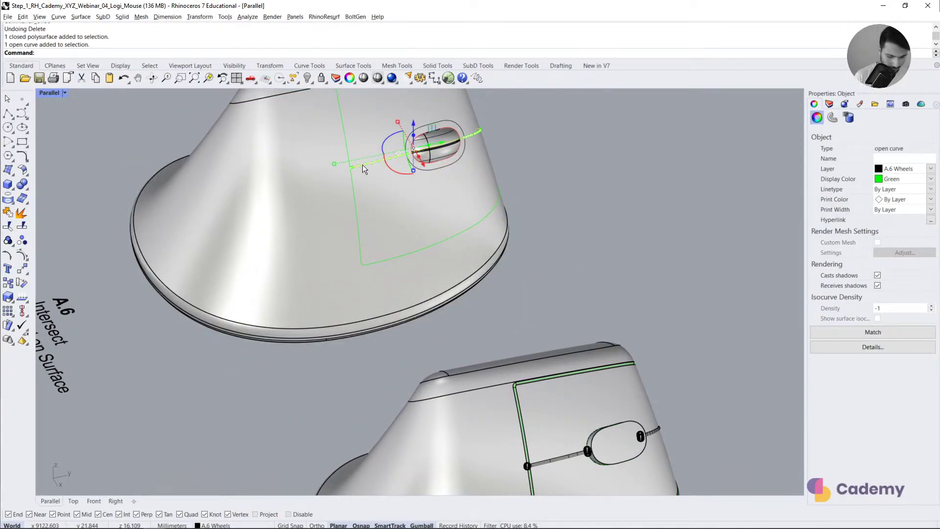
text(pipe)
key(Return)
key(Return)
key(Return)
key(Return)
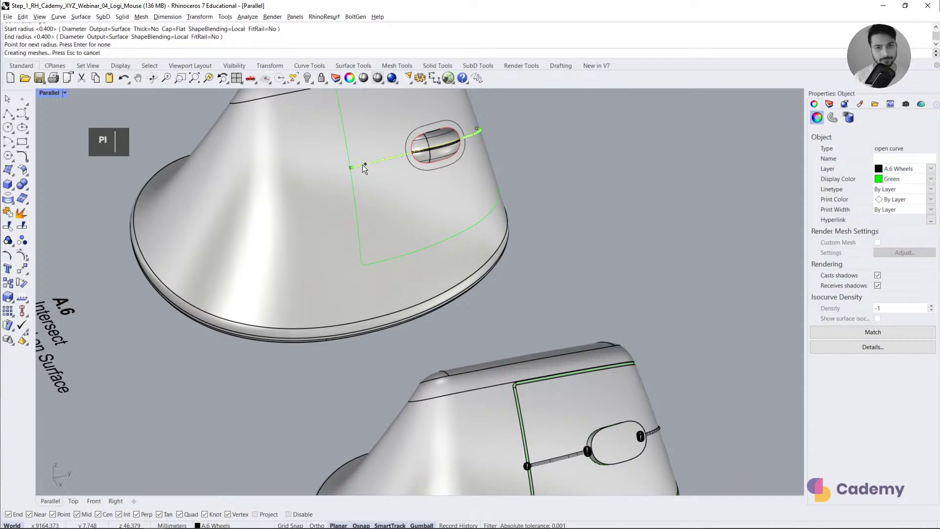
key(Escape)
Step: Subtract the new dividing pipe from the earlier A.6 shell with Boolean Difference
scroll(362, 165, up, 1)
click(26, 194)
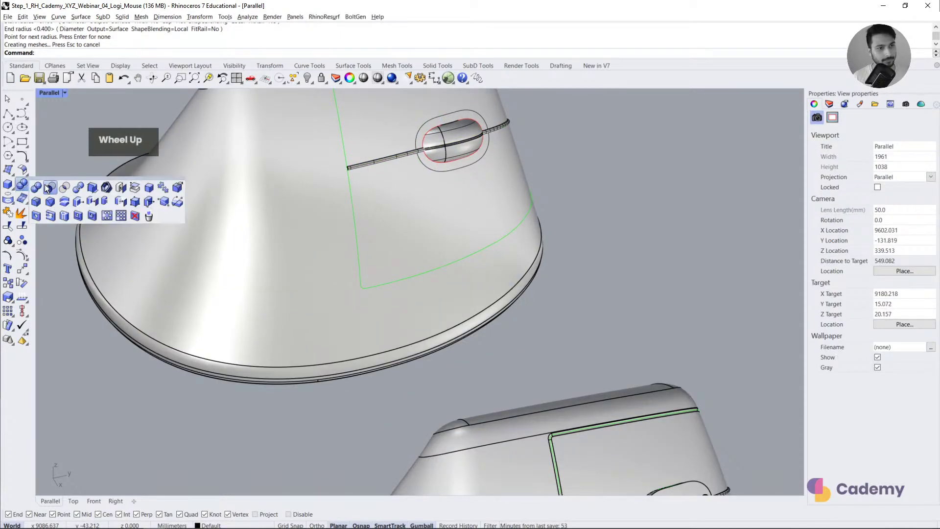
click(46, 184)
click(279, 193)
key(space)
click(368, 168)
key(space)
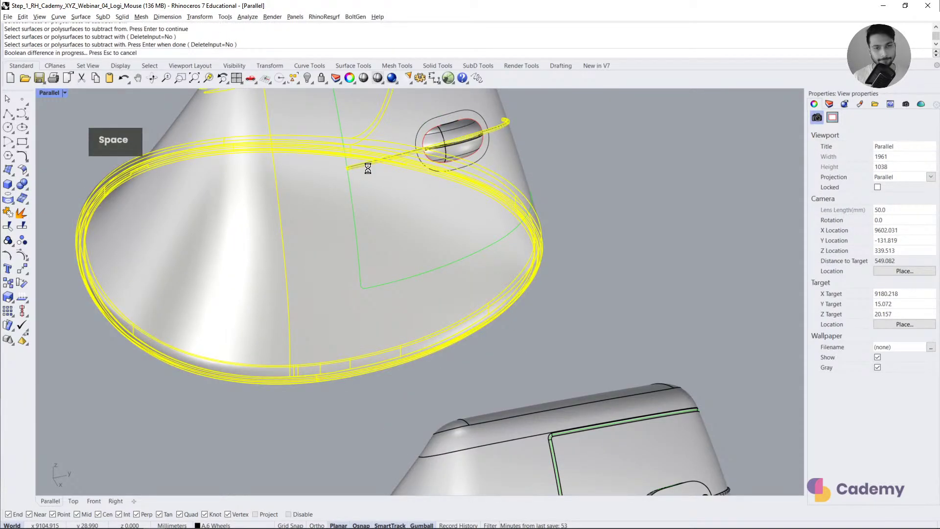
scroll(367, 168, up, 1)
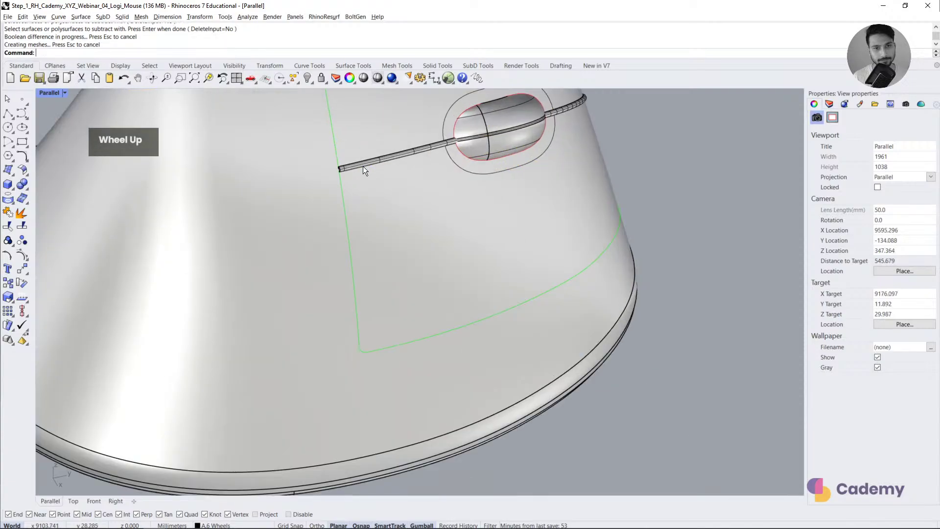
Step: Delete the dividing curve and the leftover pipe on the earlier A.6 shell
click(363, 166)
key(Delete)
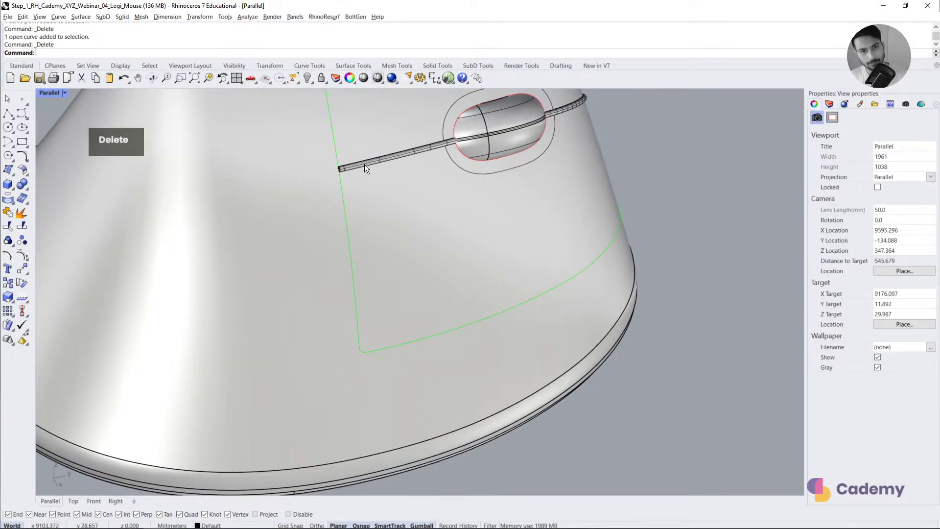
click(364, 163)
key(Delete)
Step: Locate and examine the A.6 filleted cylinder wheel on the upright plane and its square construction plane
scroll(431, 275, down, 17)
shift+right_drag(326, 251, 452, 390)
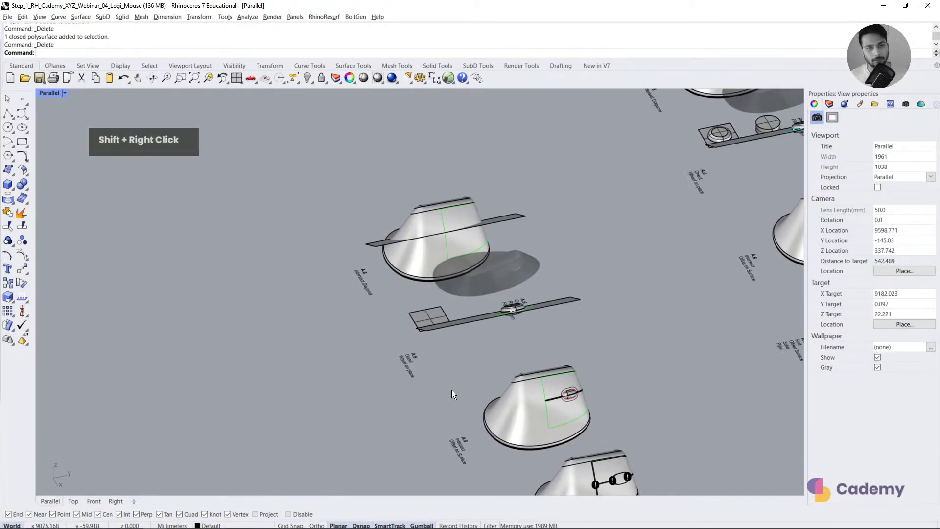
right_drag(293, 277, 442, 318)
scroll(425, 233, up, 8)
click(425, 233)
key(Escape)
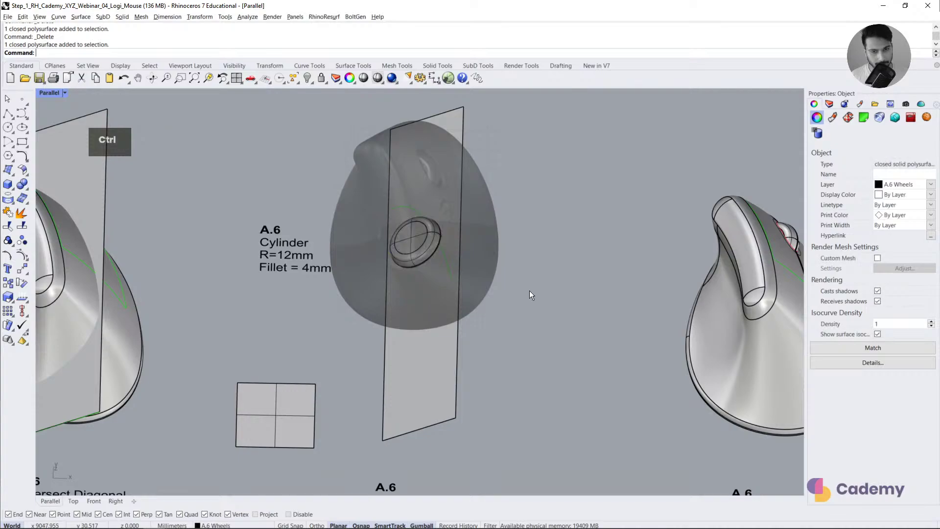
shift+click(411, 245)
shift+right_drag(439, 407, 454, 322)
key(Escape)
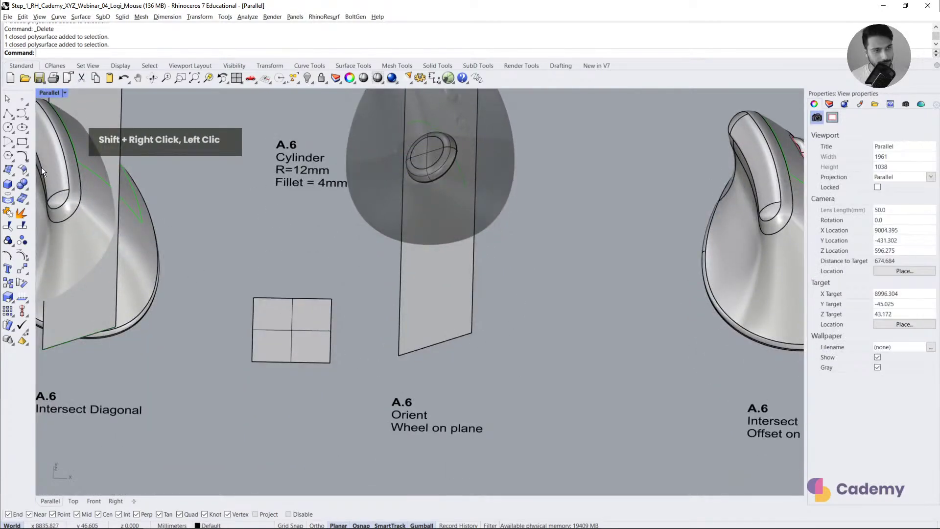
Step: Draw a torus centred on the square construction plane beside the A.6 wheel setup
click(8, 185)
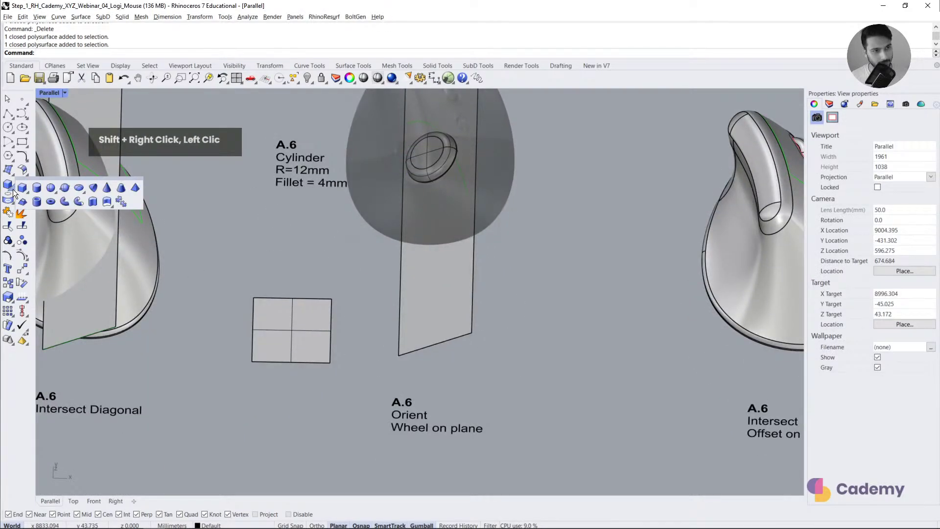
click(37, 201)
click(309, 299)
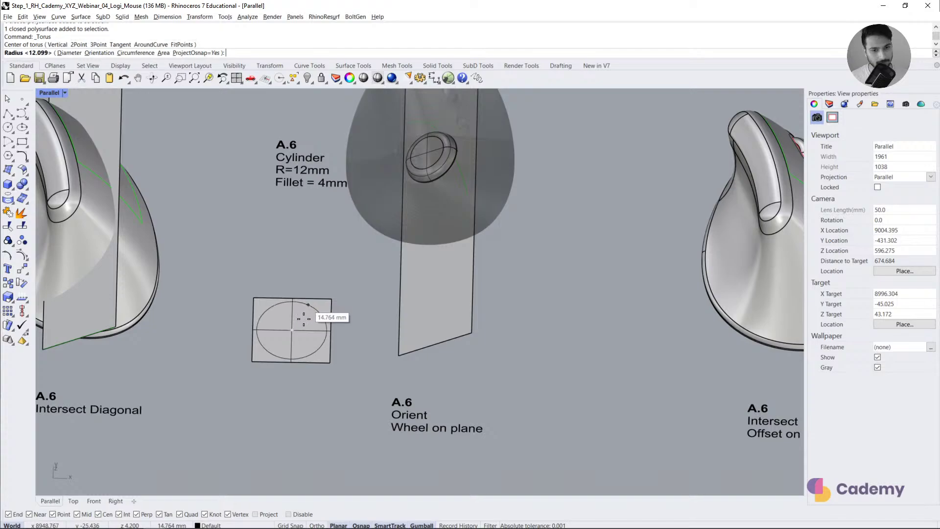
click(304, 333)
shift+click(302, 342)
scroll(303, 342, up, 3)
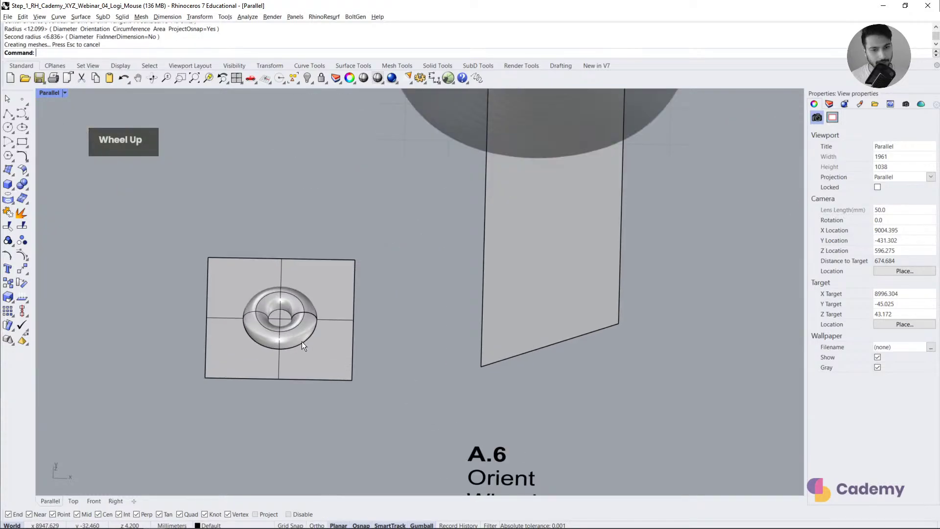
Step: Orient the torus from the square construction plane onto the upright A.6 plane, matching the two corners of each plane's lower edge
click(503, 274)
click(415, 361)
right_drag(407, 364, 413, 335)
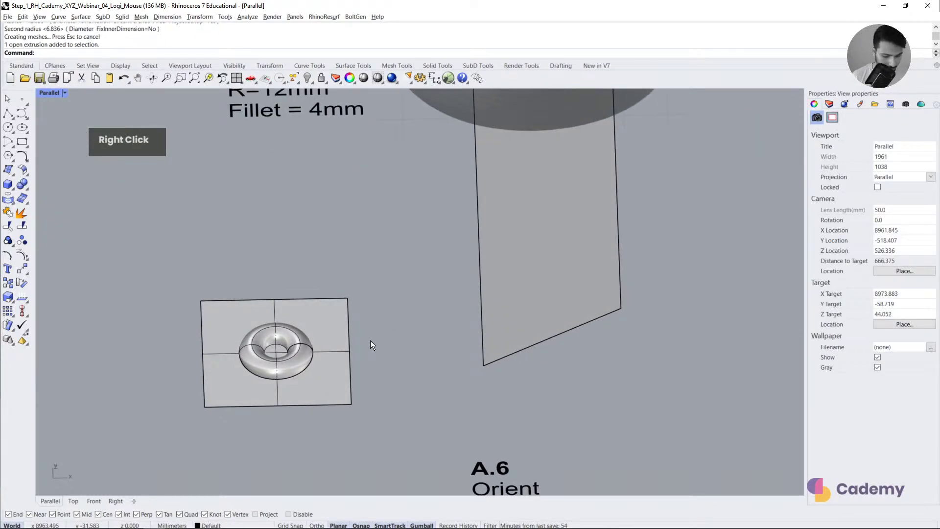
text(orie)
key(Return)
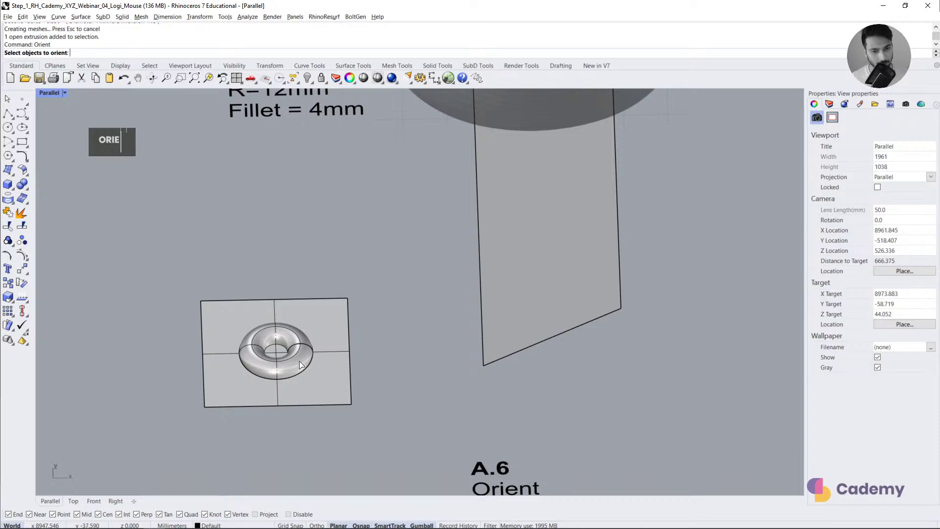
click(307, 349)
right_click(305, 346)
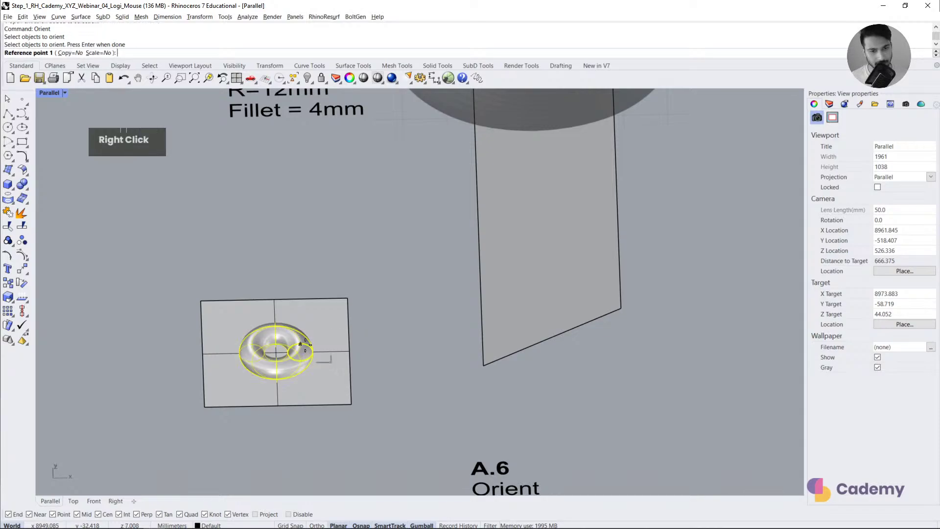
click(205, 413)
click(360, 416)
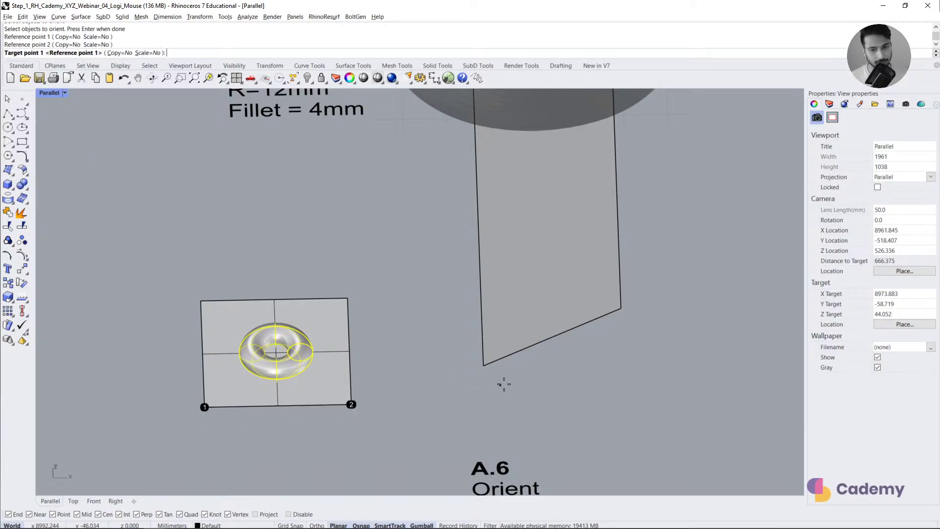
click(483, 367)
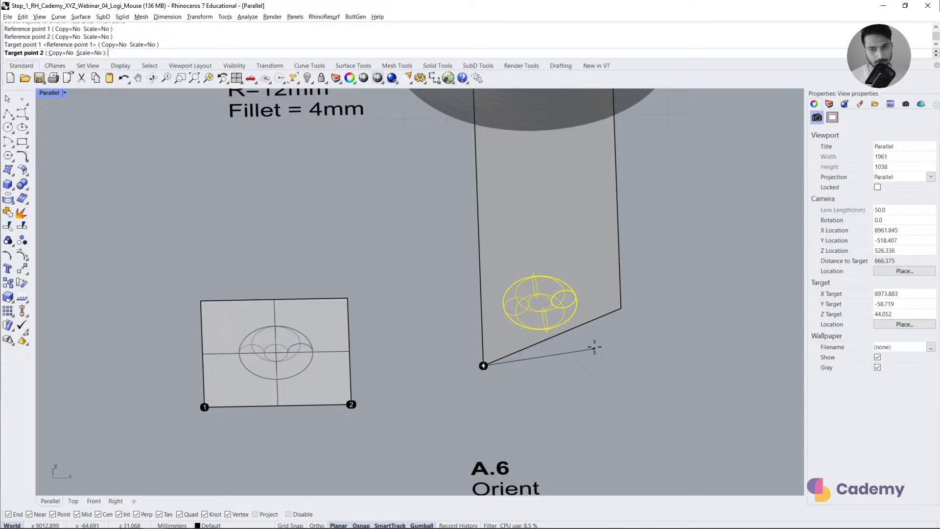
click(618, 315)
right_drag(525, 359, 551, 289)
scroll(457, 304, down, 5)
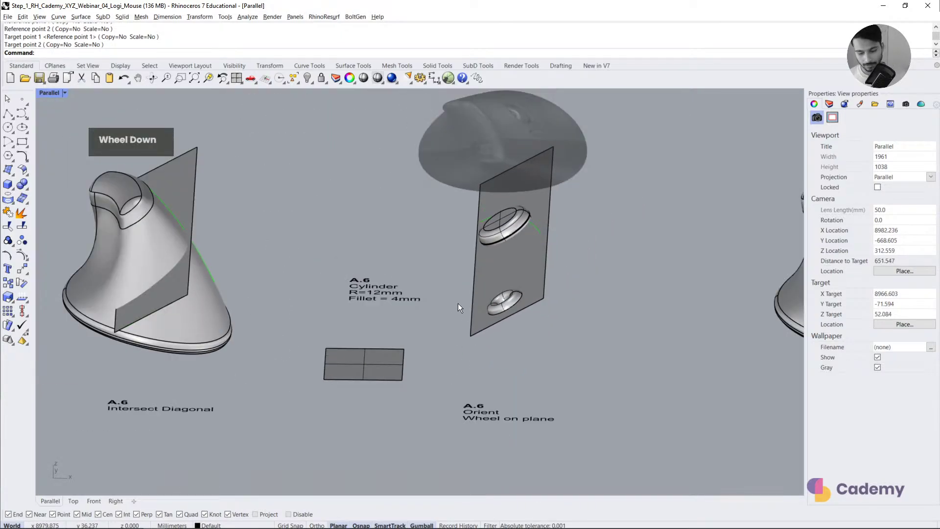
Step: Show the A.7 Buttons layer
scroll(458, 303, down, 3)
mouse_move(410, 313)
shift+right_down()
mouse_move(289, 315)
mouse_move(492, 361)
mouse_move(495, 377)
mouse_move(399, 311)
shift+right_up()
scroll(258, 184, up, 3)
scroll(309, 307, down, 2)
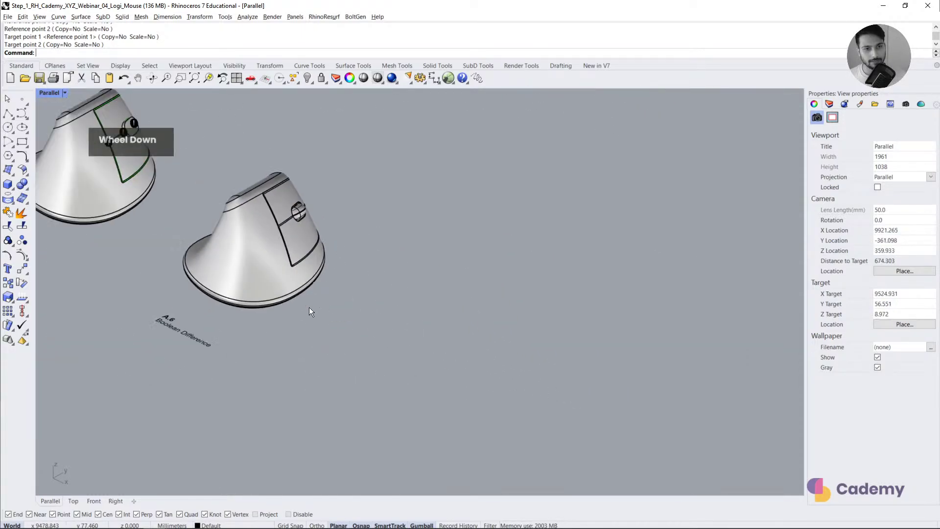
right_drag(310, 307, 304, 300)
click(829, 104)
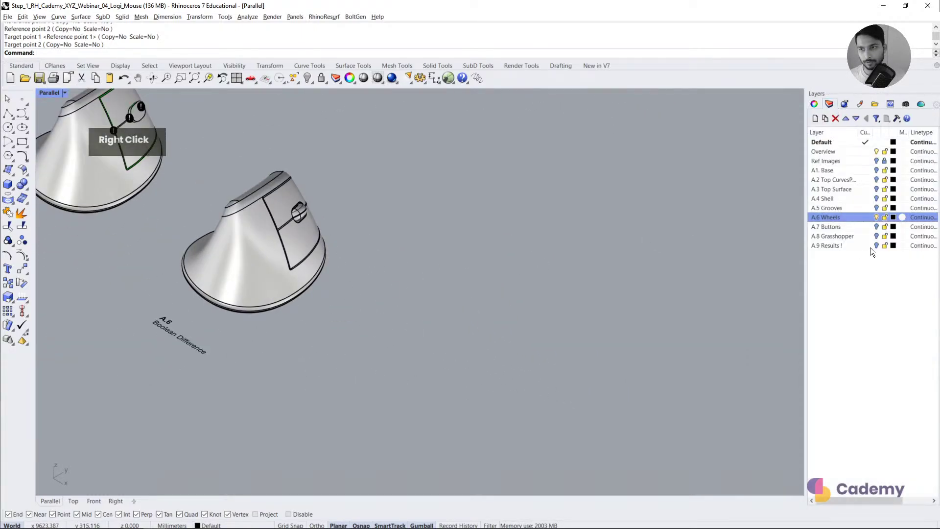
click(876, 227)
Step: Locate and examine the side-button stages, including the shell labelled "Curve Project Pipe 4.75mm" with its reference image
scroll(370, 287, down, 2)
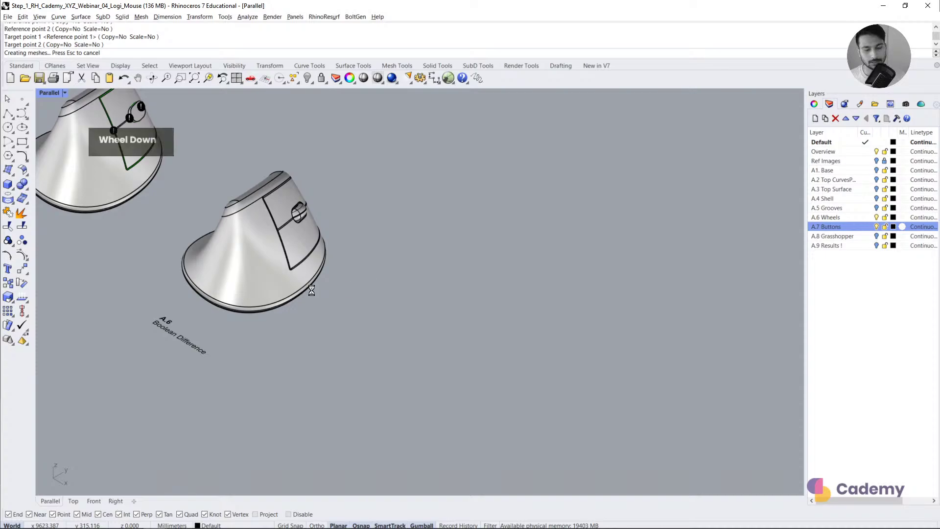
right_drag(331, 319, 387, 315)
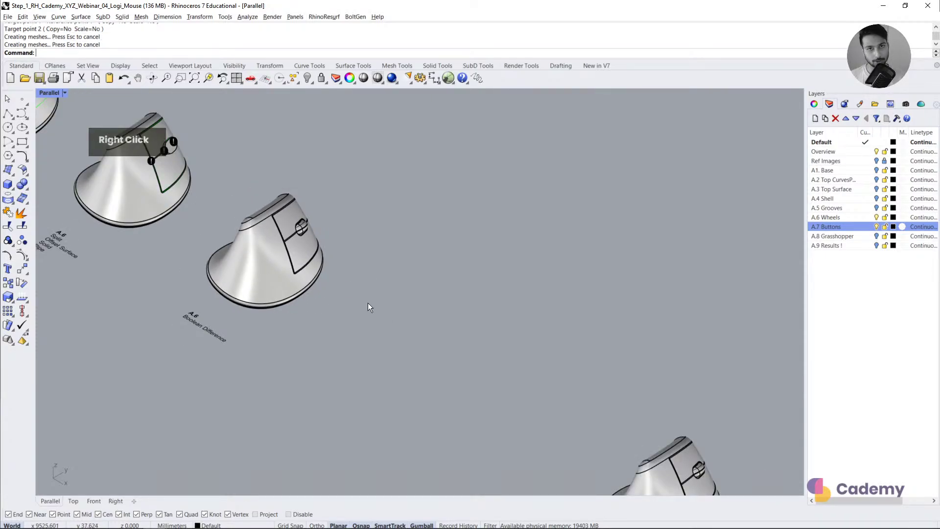
scroll(370, 307, down, 2)
key(Caps_Lock)
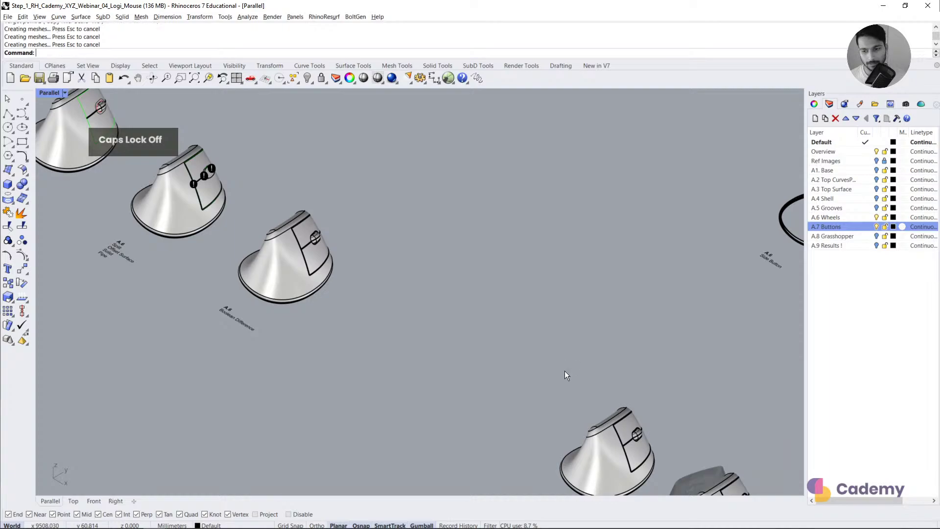
right_drag(667, 445, 565, 339)
key(Caps_Lock)
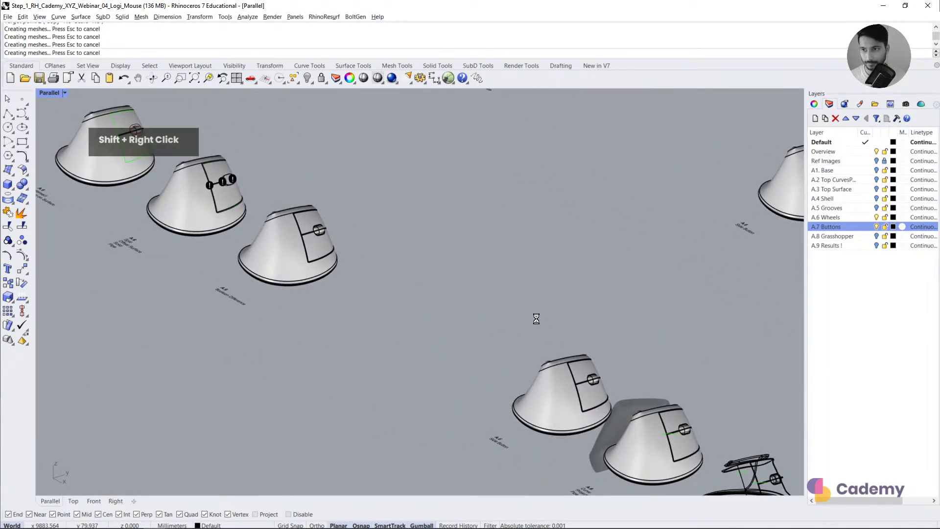
scroll(503, 310, down, 1)
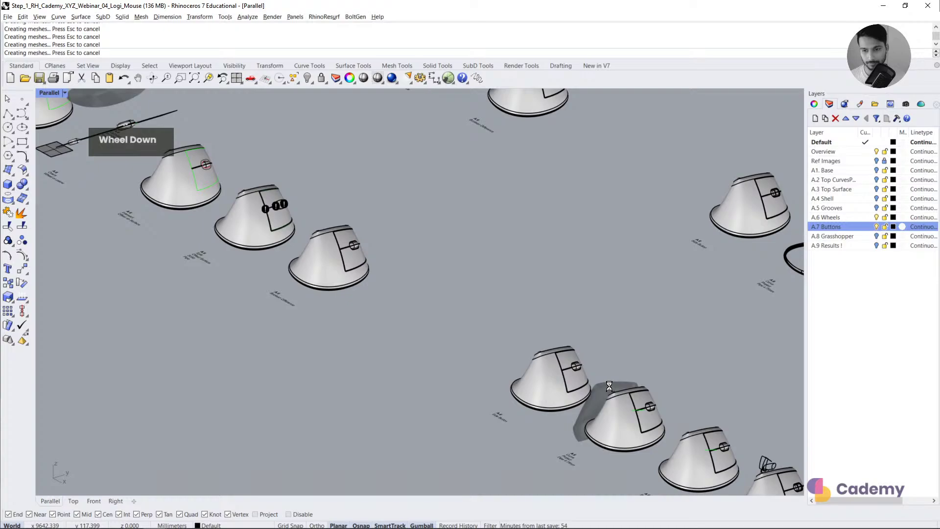
scroll(609, 386, down, 1)
shift+right_drag(609, 385, 543, 358)
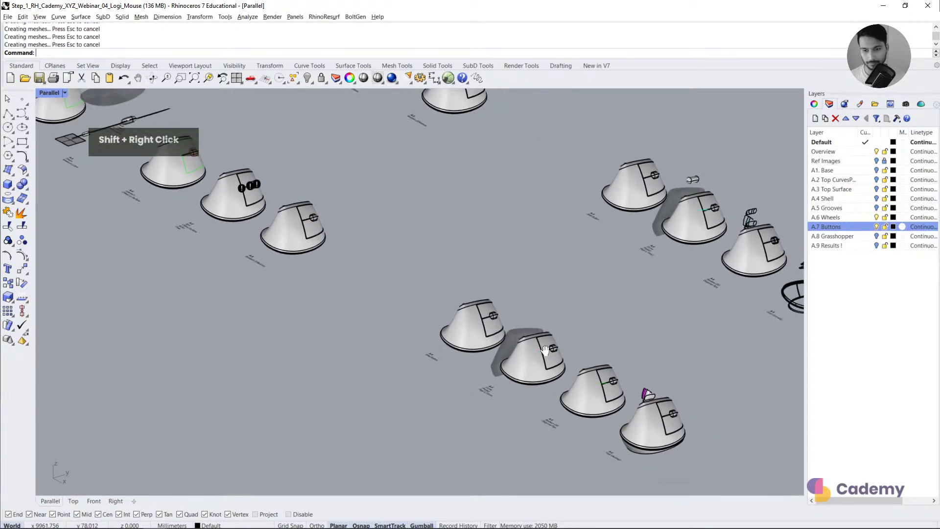
scroll(543, 357, up, 1)
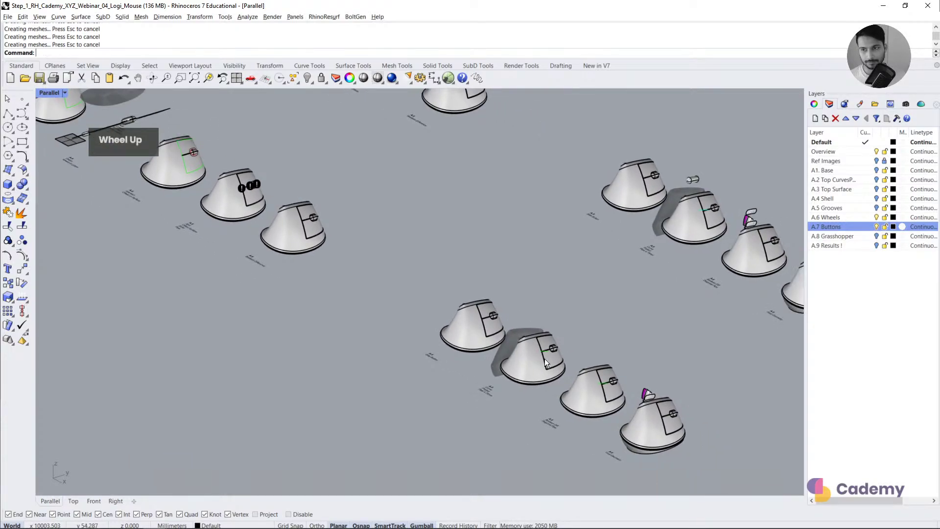
scroll(549, 368, up, 2)
right_drag(528, 326, 439, 310)
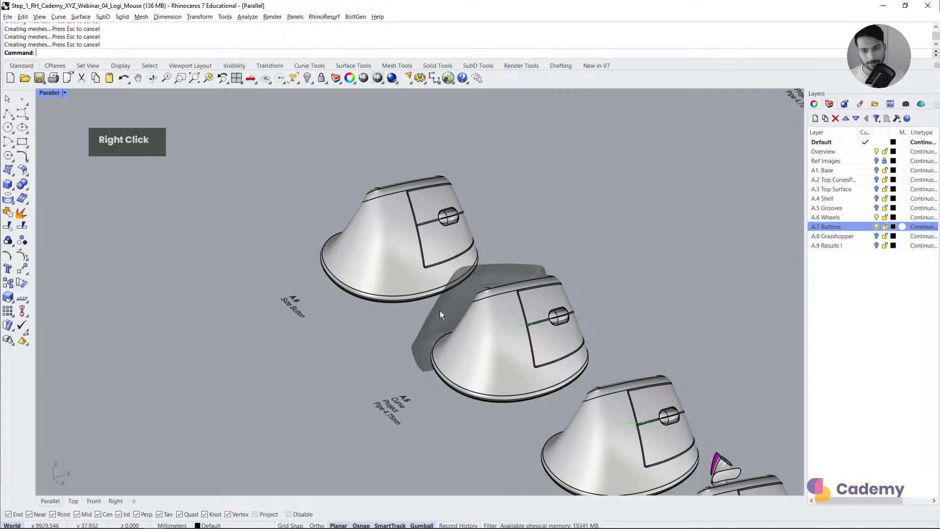
Step: Unlock the locked objects at the side-button stages and hide the A.6 Wheels layer
click(522, 325)
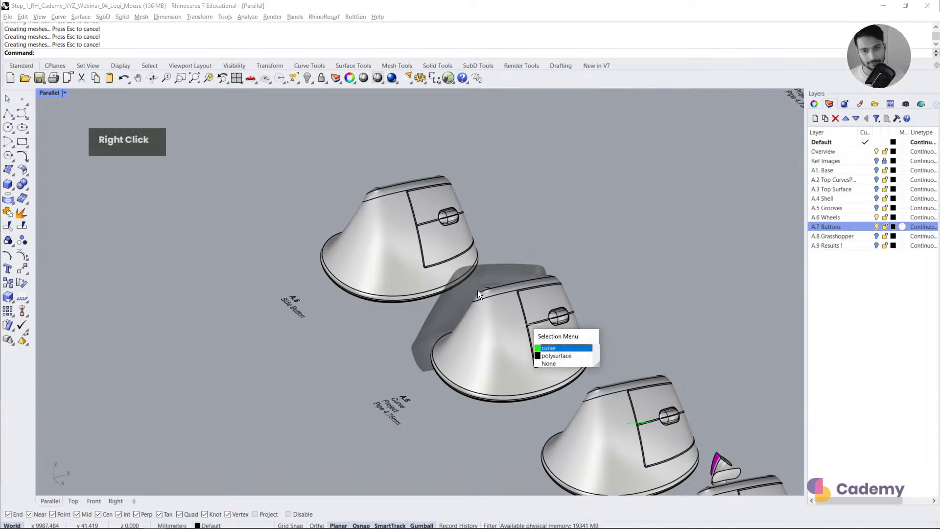
shift+click(503, 319)
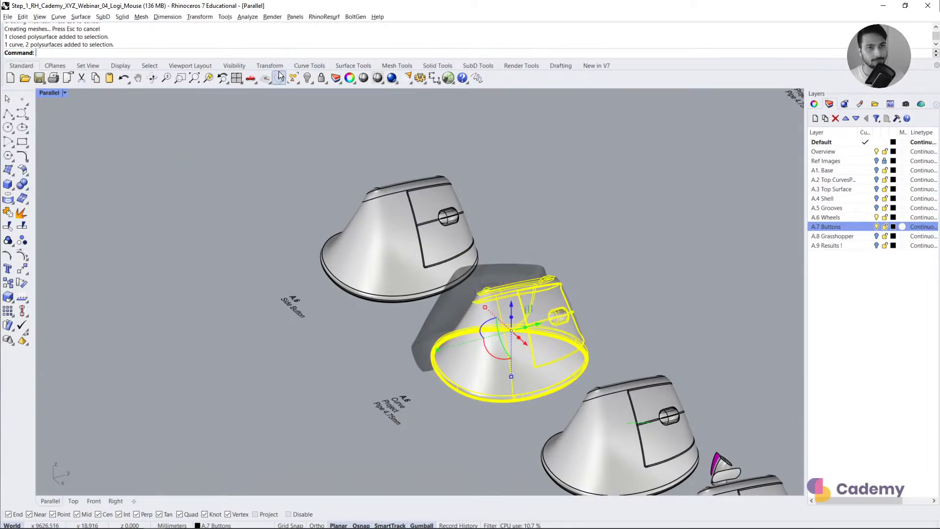
right_click(320, 78)
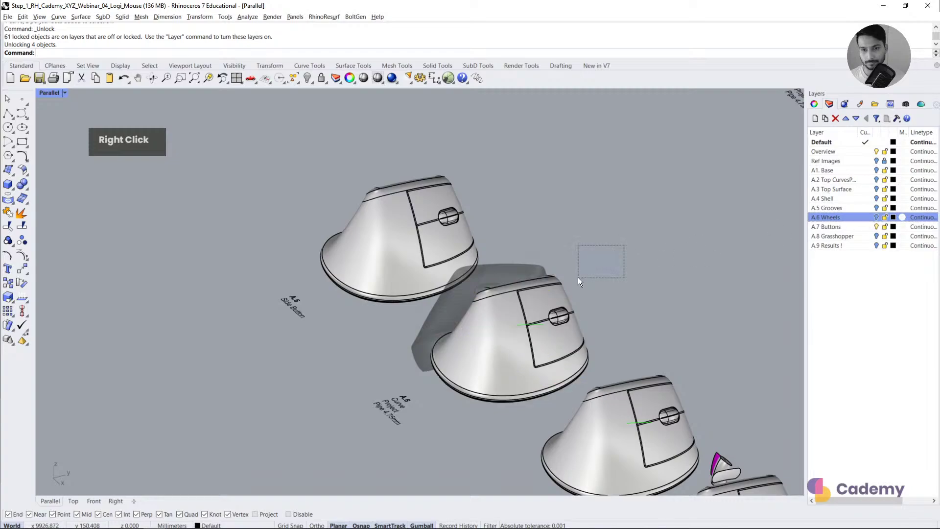
Step: Move the curve-projection shell, its curve and the reference image up by 300 mm
click(509, 304)
text(300)
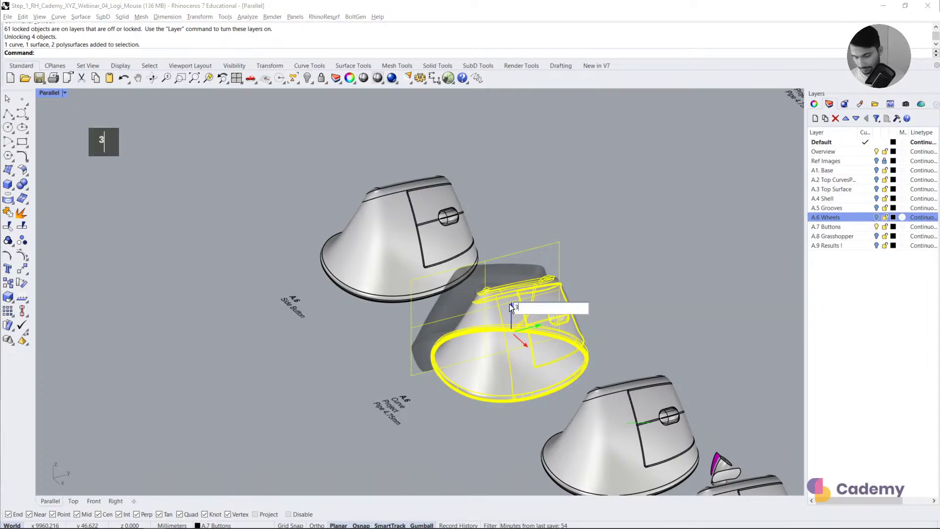
key(Return)
Step: Examine the side-button curve against the reference image in the Right view
click(93, 501)
click(116, 501)
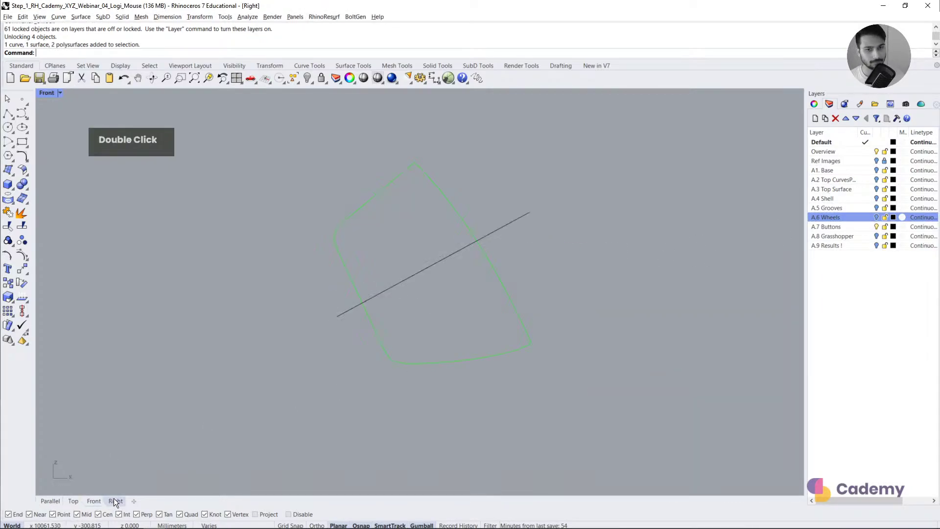
middle_click(301, 386)
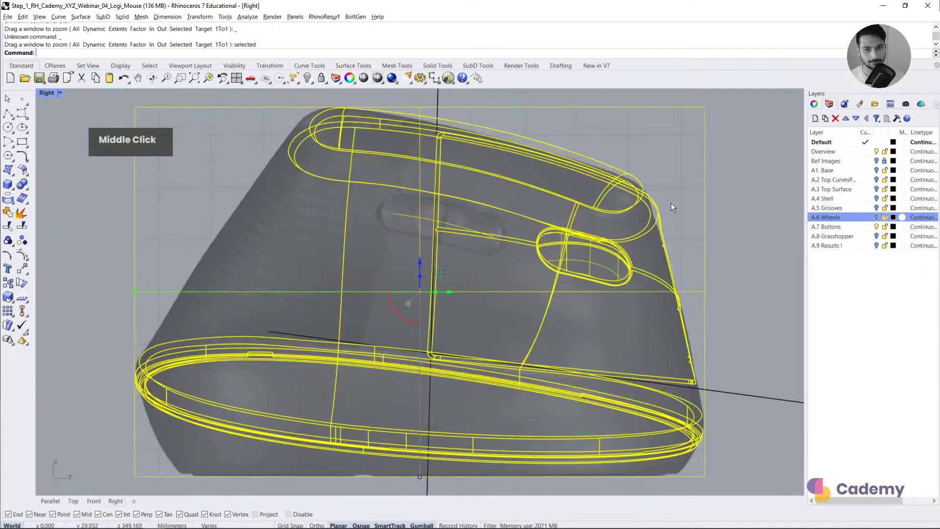
click(416, 218)
double_click(51, 500)
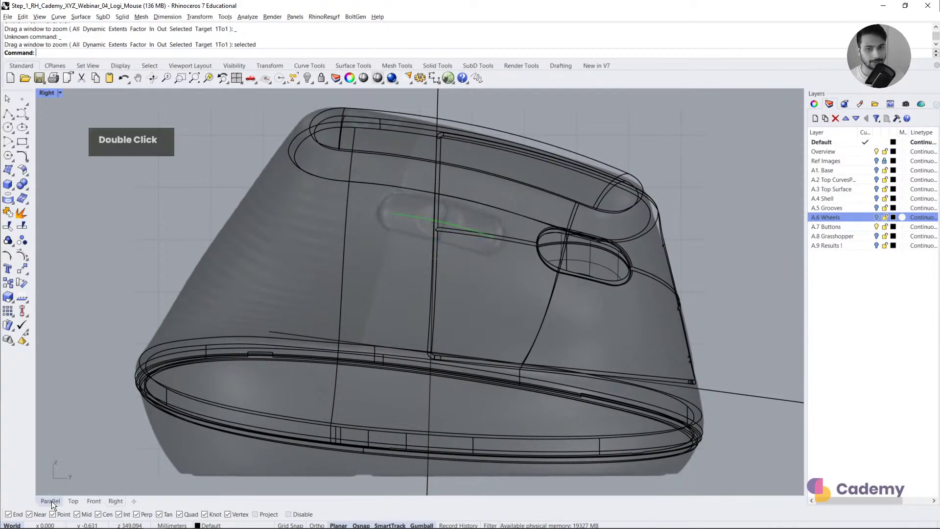
Step: Undo the 300 mm move of the shell group and frame it in the Parallel view
scroll(374, 313, down, 10)
shift+right_drag(445, 142, 447, 221)
scroll(447, 225, up, 2)
key(ctrl+z)
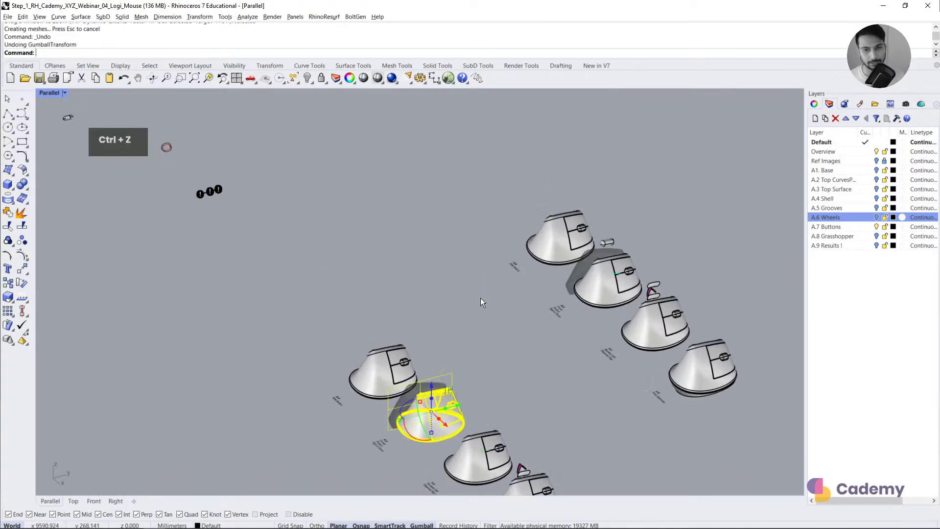
middle_click(464, 422)
click(663, 225)
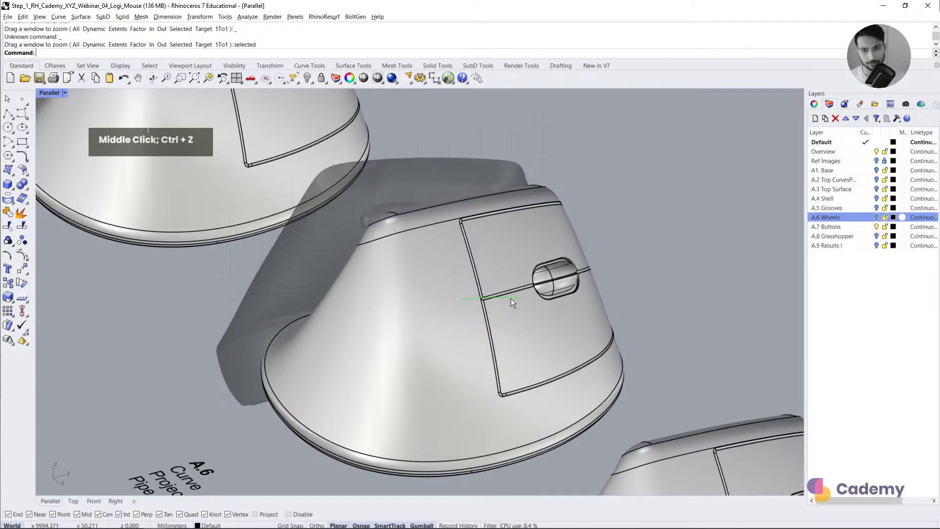
Step: Extrude the green side-button curve horizontally into a surface that passes through the whole shell towards the reference image
click(510, 298)
click(529, 319)
right_drag(502, 313, 538, 335)
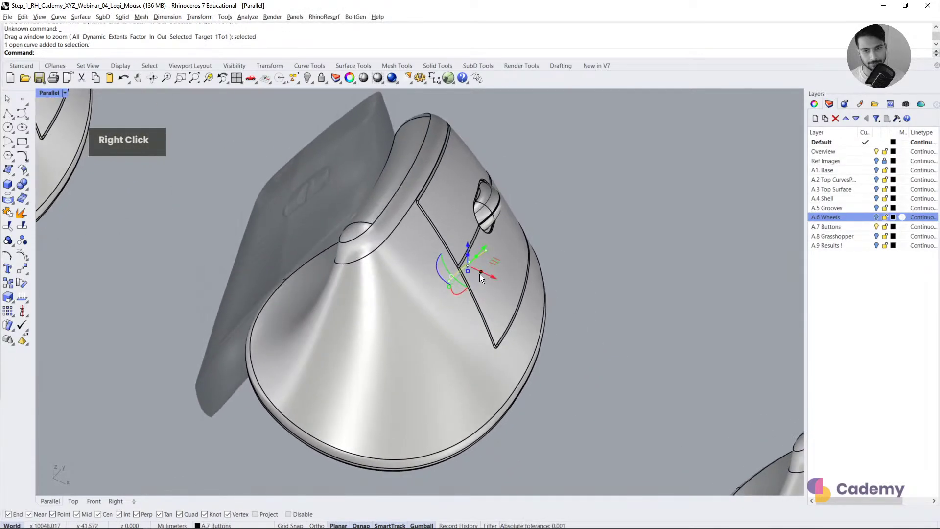
drag(480, 273, 318, 250)
click(554, 298)
right_drag(555, 297, 576, 304)
Step: Intersect the mouse shell with the extruded side-button surface to create curves on the shell
text(inter)
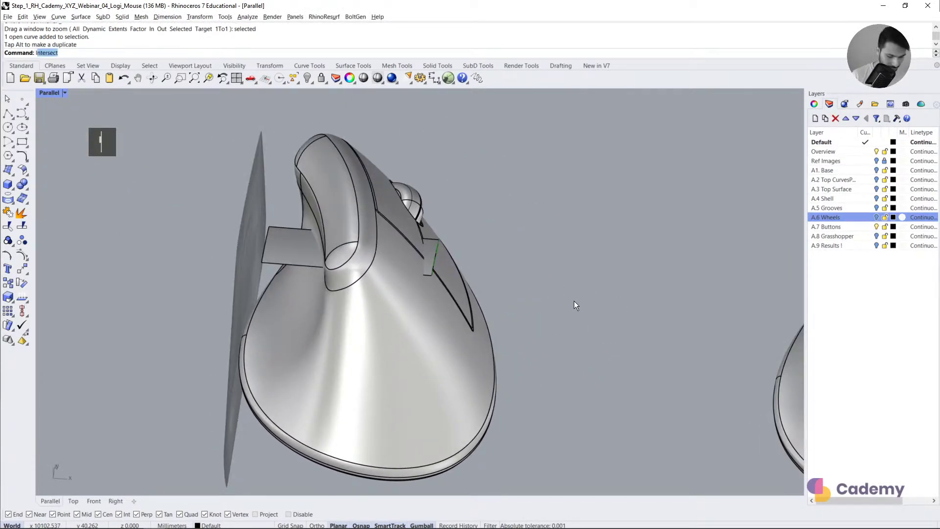
key(Return)
click(405, 316)
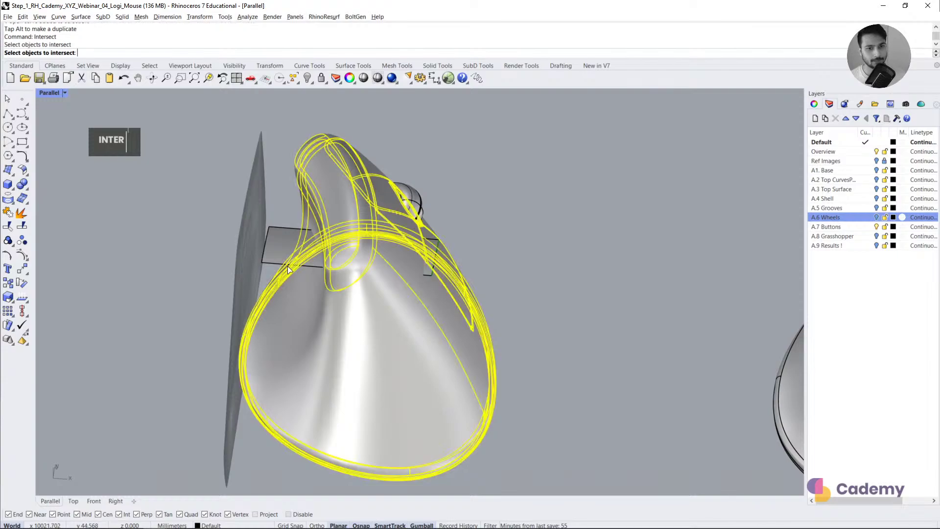
right_click(292, 245)
right_click(301, 286)
click(302, 291)
click(295, 253)
right_click(295, 254)
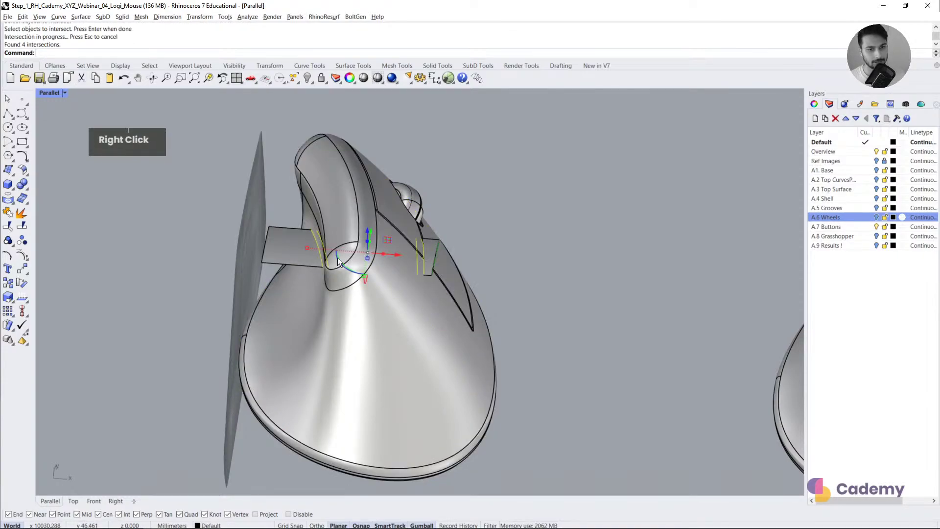
Step: Delete the extruded surface and select the intersection curve on the thumb side of the shell
right_drag(337, 258, 294, 294)
scroll(280, 304, up, 3)
key(Delete)
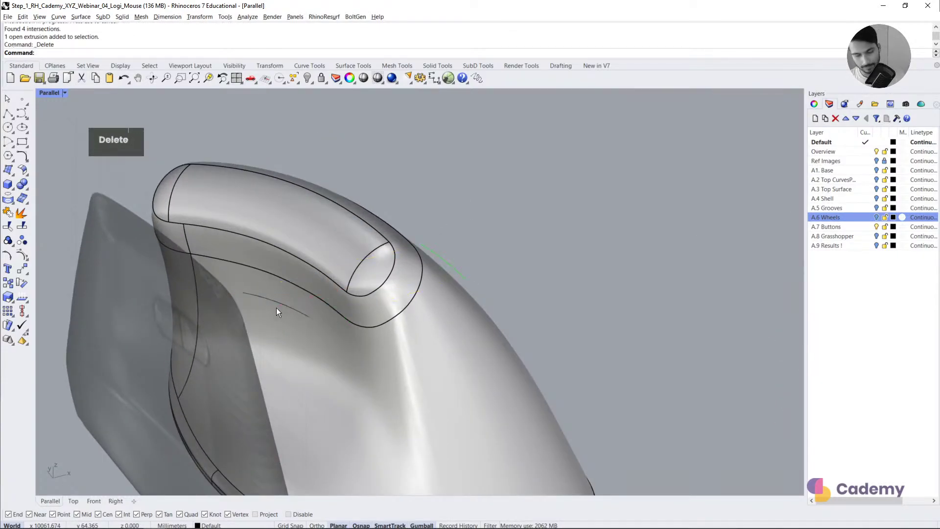
click(280, 304)
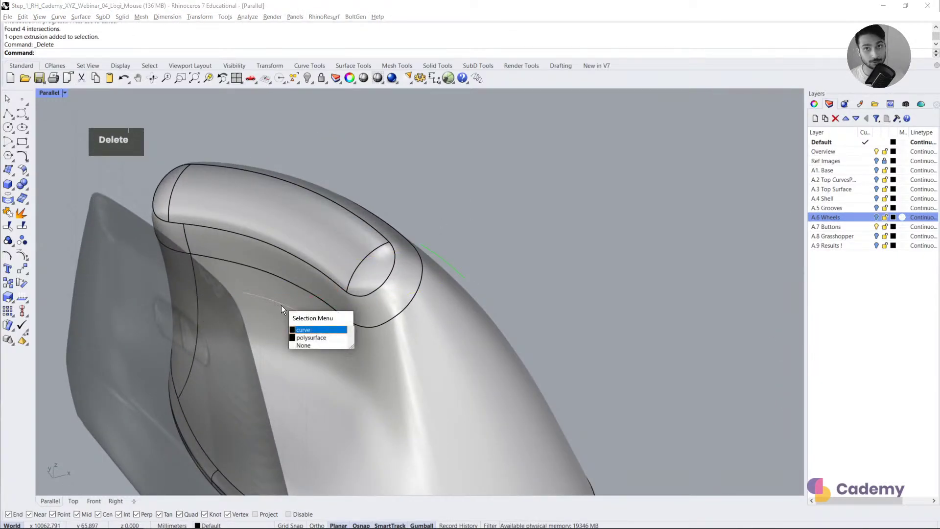
click(302, 329)
Step: Examine the side button, its groove and the separate cylinder at the A.6 Final Geometry shell
scroll(255, 298, down, 5)
shift+right_drag(232, 281, 338, 298)
shift+right_drag(553, 279, 501, 300)
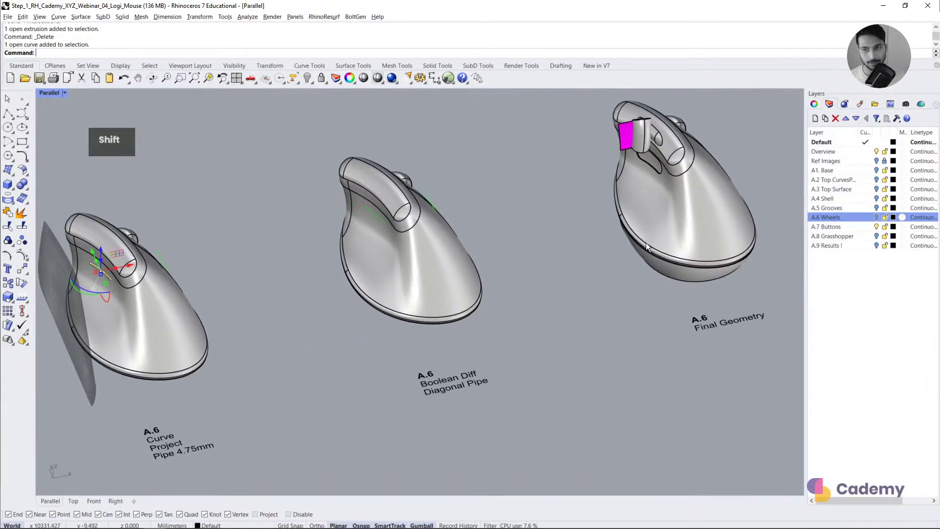
shift+right_drag(645, 242, 499, 325)
scroll(502, 215, up, 8)
right_drag(501, 215, 460, 252)
click(649, 296)
right_drag(649, 296, 652, 236)
scroll(434, 228, up, 5)
right_drag(433, 228, 599, 238)
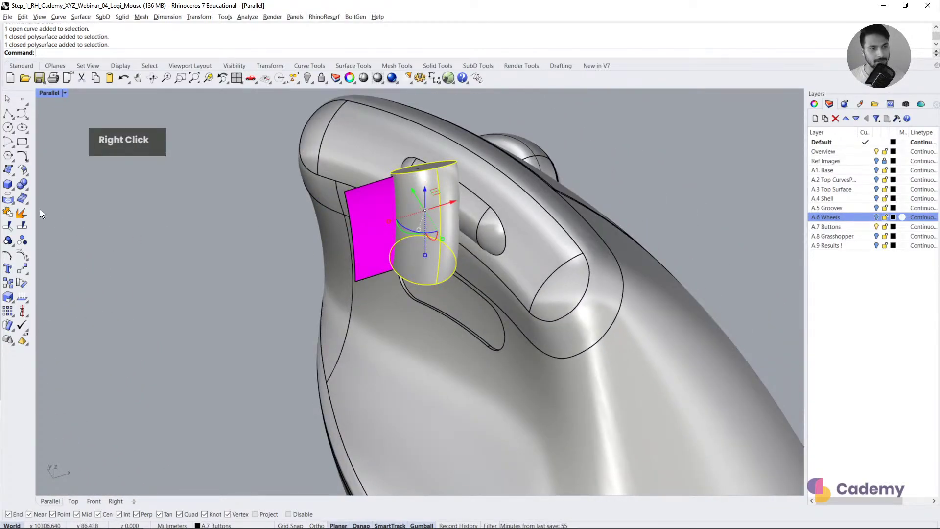
Step: Subtract the upright cylinder from the side-button solid with Boolean Difference at the A.6 Final Geometry shell
click(59, 199)
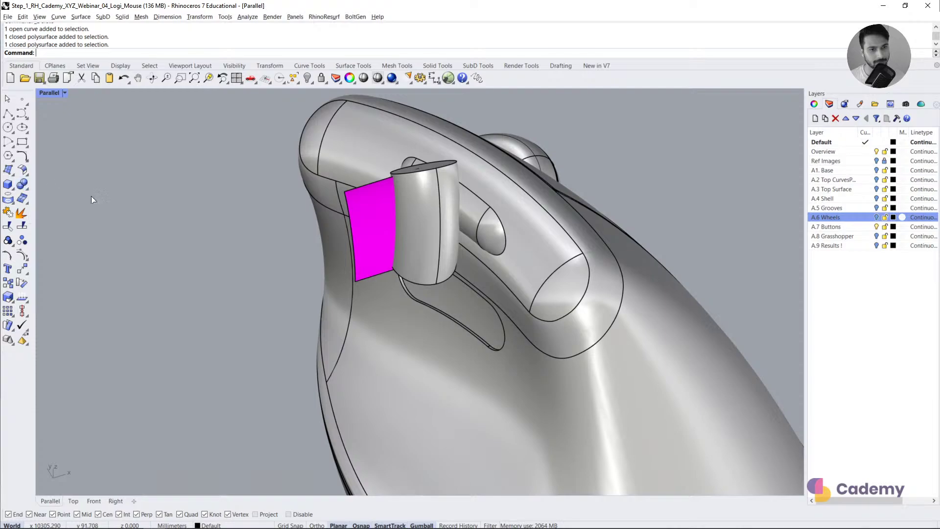
click(490, 233)
right_click(428, 242)
click(427, 241)
right_click(427, 242)
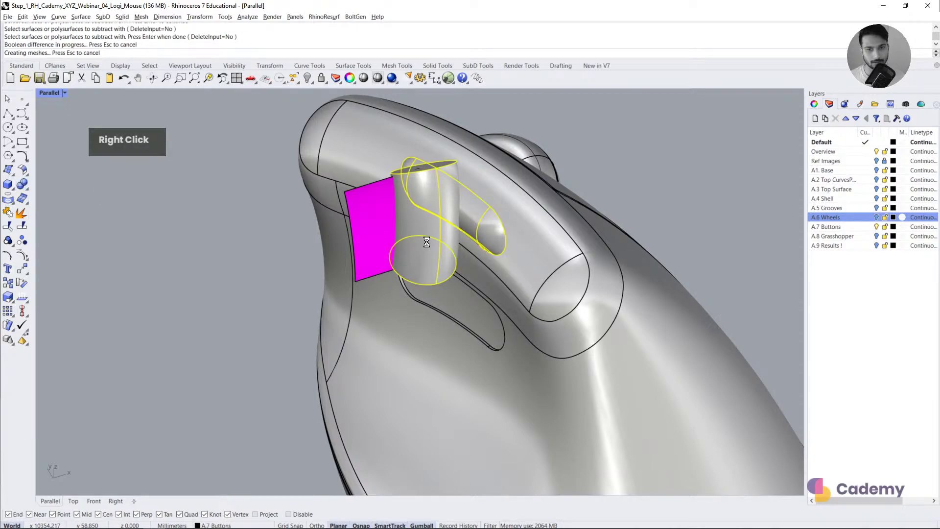
Step: Delete the leftover upright cylinder and the open surface beside it at the A.6 Final Geometry shell
click(433, 213)
key(Delete)
click(391, 228)
key(Delete)
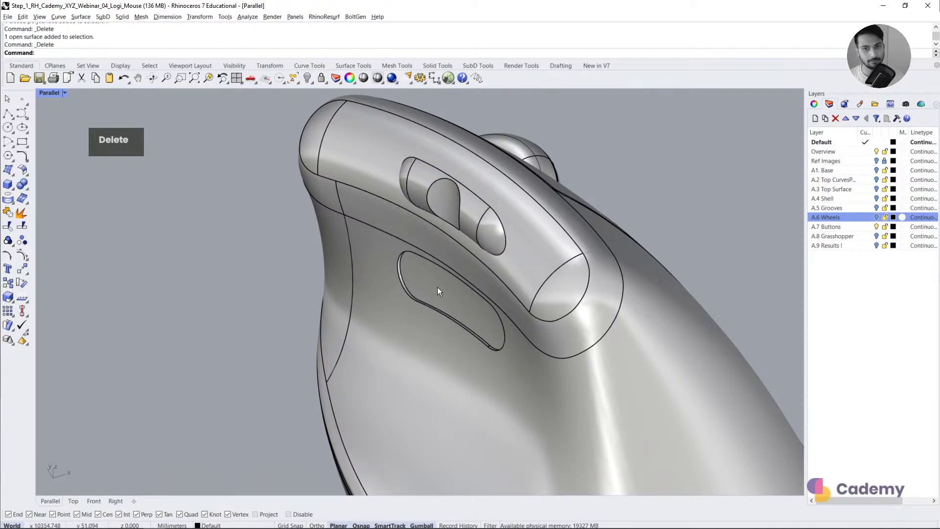
Step: Try a flat-capped pipe of 8 mm radius along the thumb-side curve at A.6 Boolean Diff Diagonal Pipe, and undo it
scroll(436, 287, down, 5)
scroll(429, 328, up, 4)
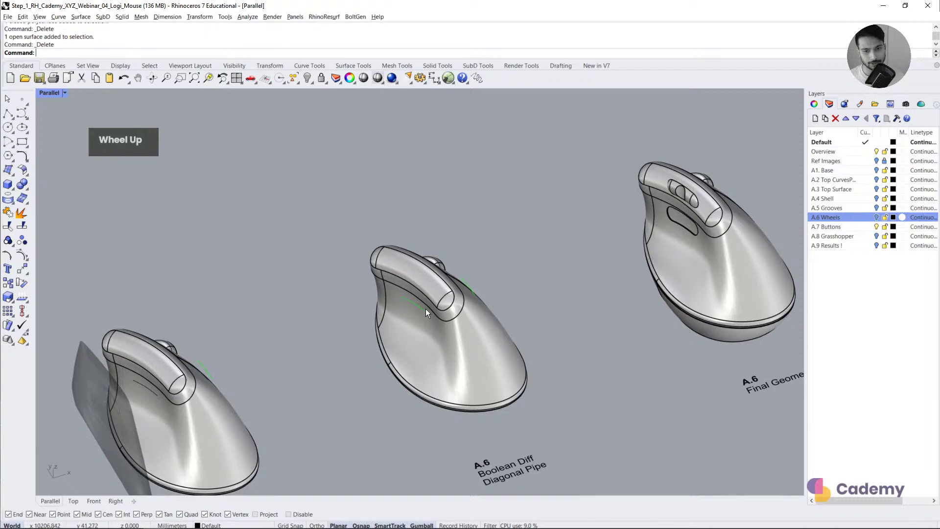
click(425, 308)
click(418, 305)
text(pip)
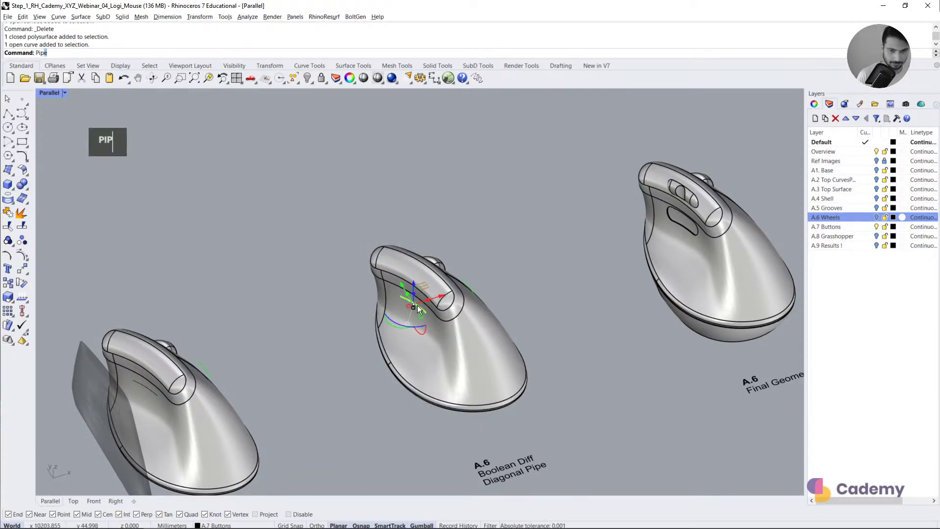
key(Return)
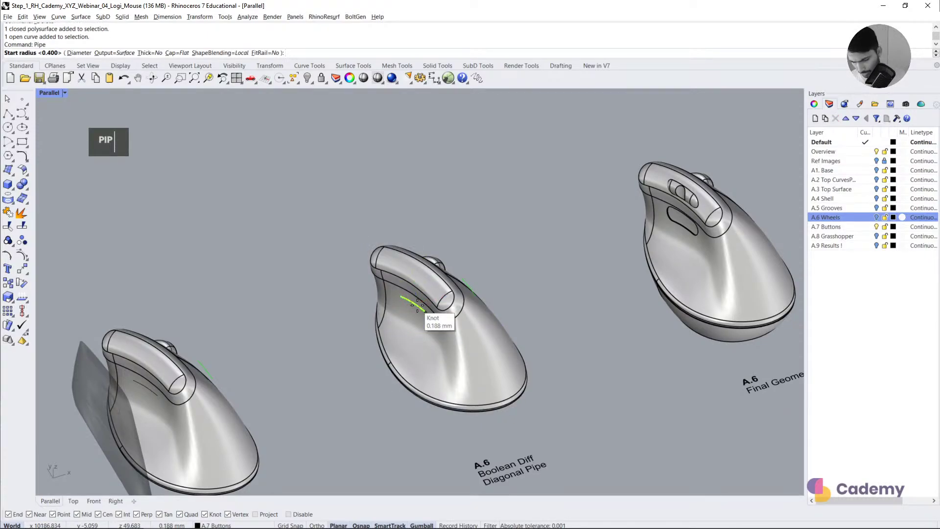
text(8)
key(Return)
key(Return)
key(Escape)
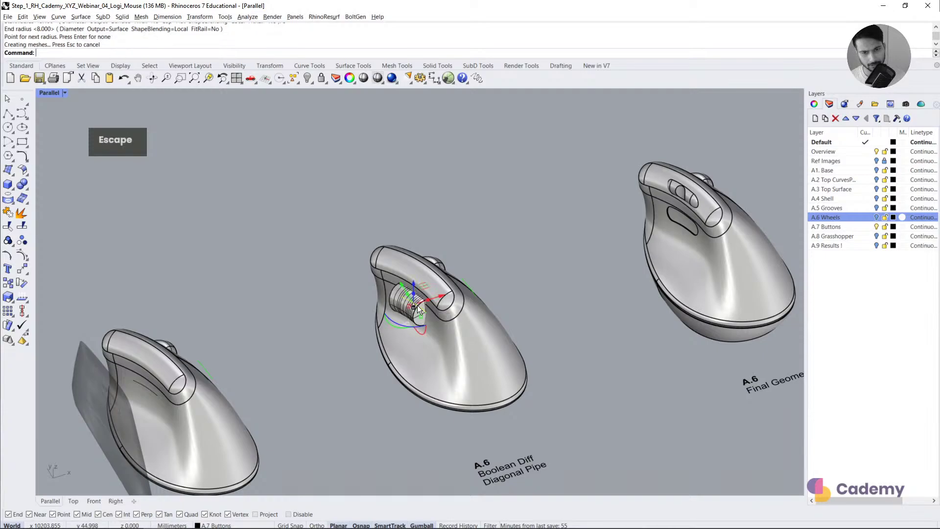
scroll(417, 304, up, 3)
key(ctrl+z)
Step: Try a flat-capped pipe of 4 mm radius along the same thumb-side curve, and undo it
right_click(417, 304)
text(4)
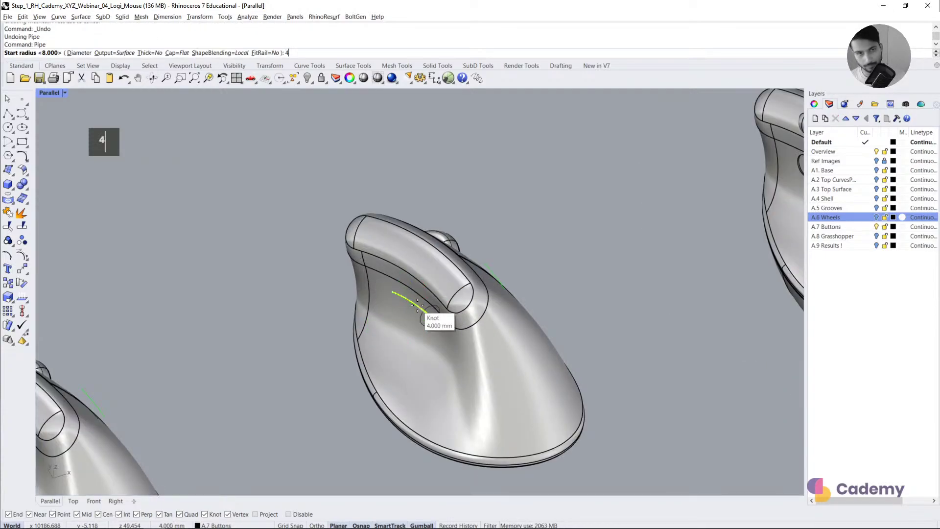
key(Return)
right_click(260, 180)
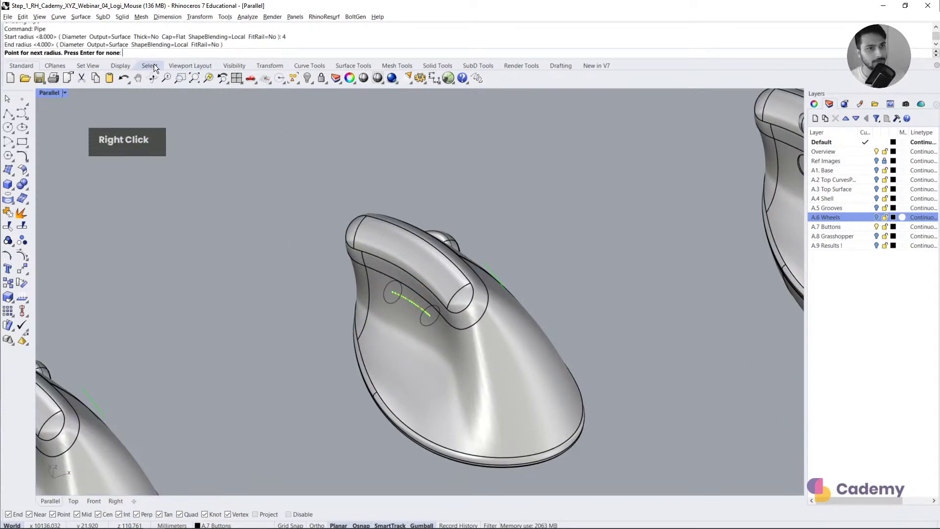
key(ctrl+z)
Step: Create a pipe with round caps and a 4 mm start and end radius along the thumb-side curve
right_click(261, 210)
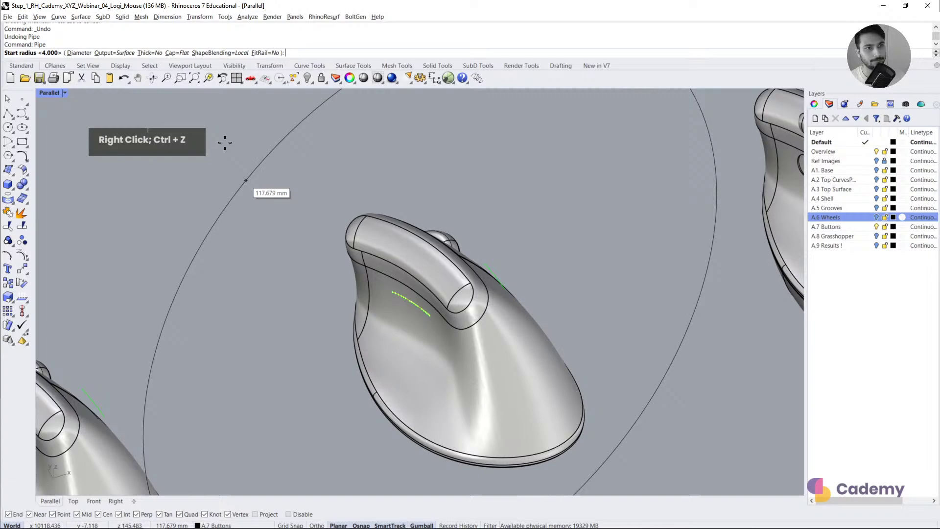
click(165, 52)
click(83, 53)
right_click(288, 225)
right_click(288, 225)
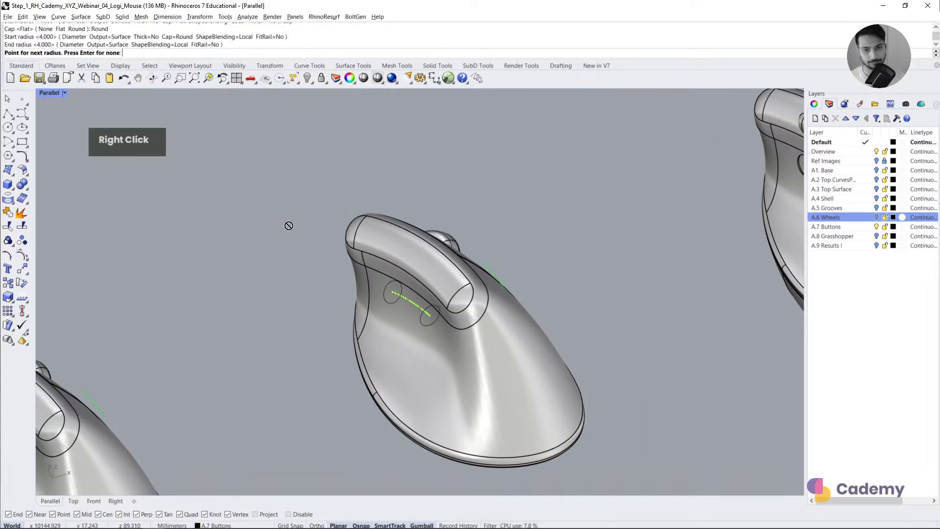
right_click(289, 225)
Step: Shift the round-capped pipe slightly along the X axis into the mouse shell
scroll(289, 229, up, 5)
click(365, 269)
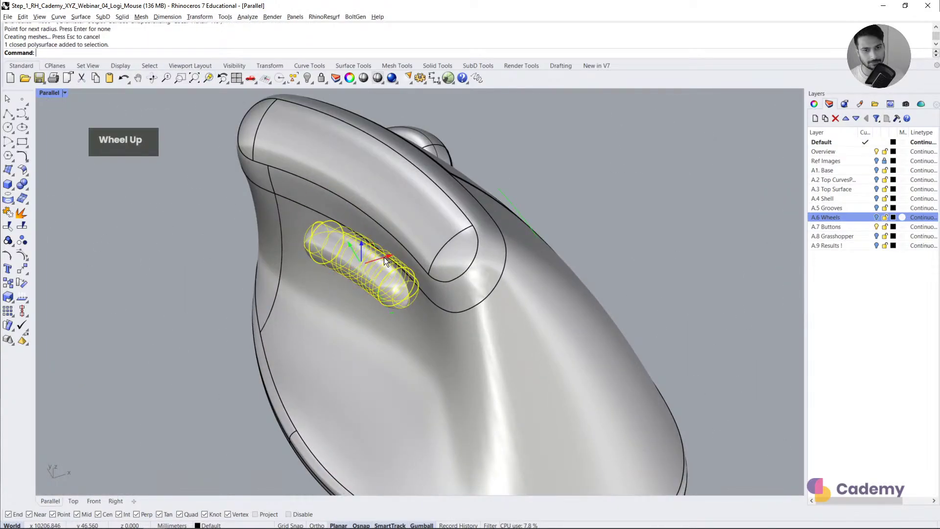
drag(384, 257, 395, 257)
click(615, 231)
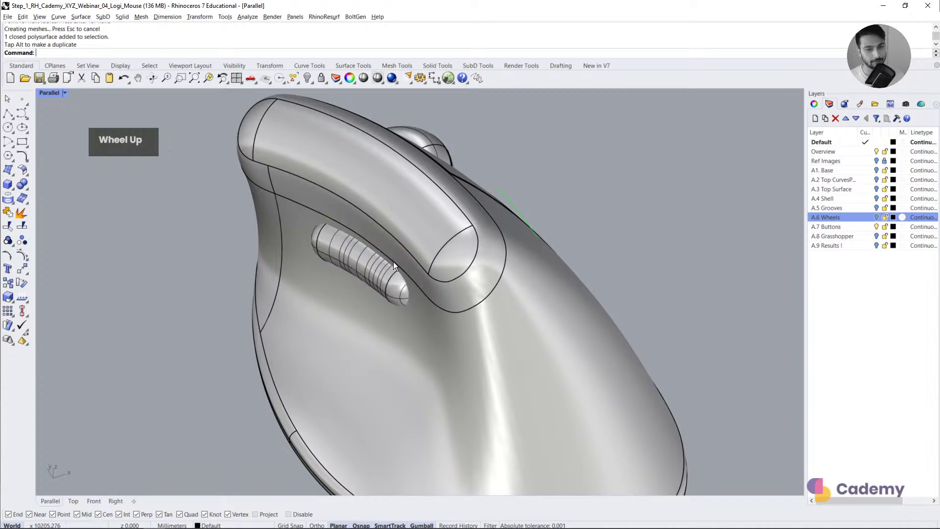
Step: Compare the new pipe with the finished side-button groove on the A.6 Final Geometry shell
scroll(386, 263, down, 5)
shift+right_drag(377, 265, 469, 275)
scroll(452, 276, up, 4)
scroll(469, 275, up, 3)
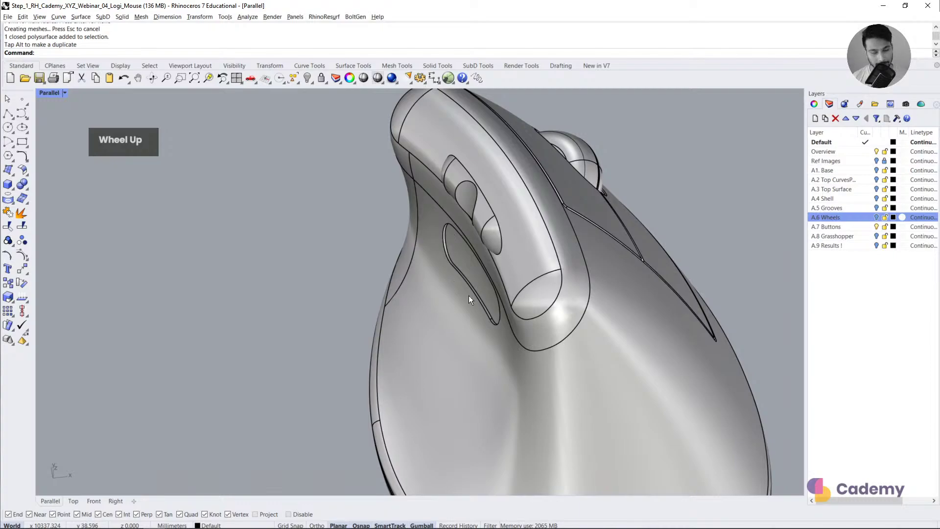
scroll(491, 221, down, 5)
Step: Intersect the mouse shell with the round-capped pipe to create the groove outline curves
scroll(275, 319, up, 5)
right_drag(194, 319, 279, 311)
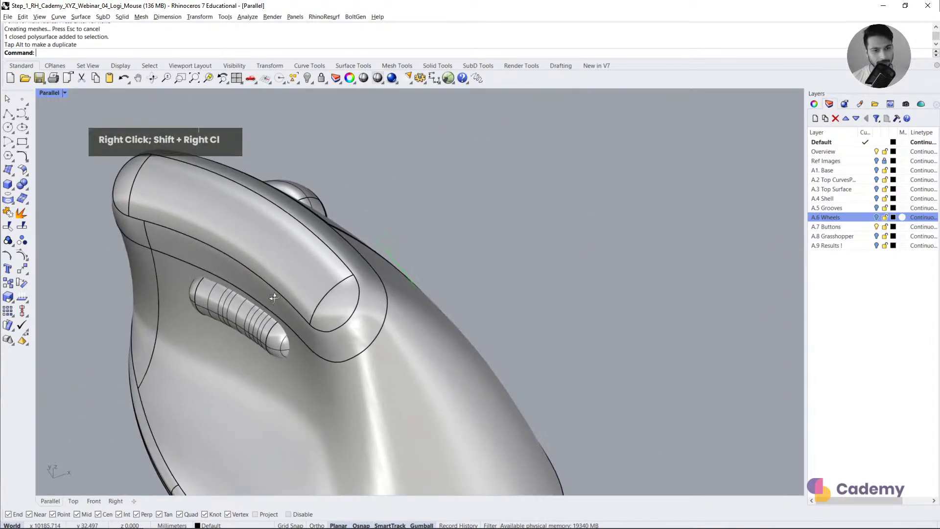
click(279, 310)
click(302, 308)
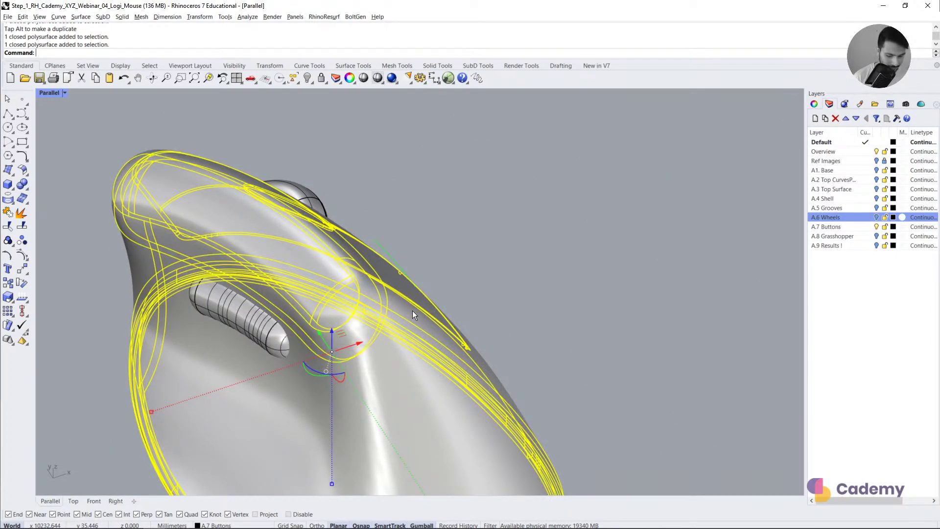
text(inter)
key(Return)
click(247, 344)
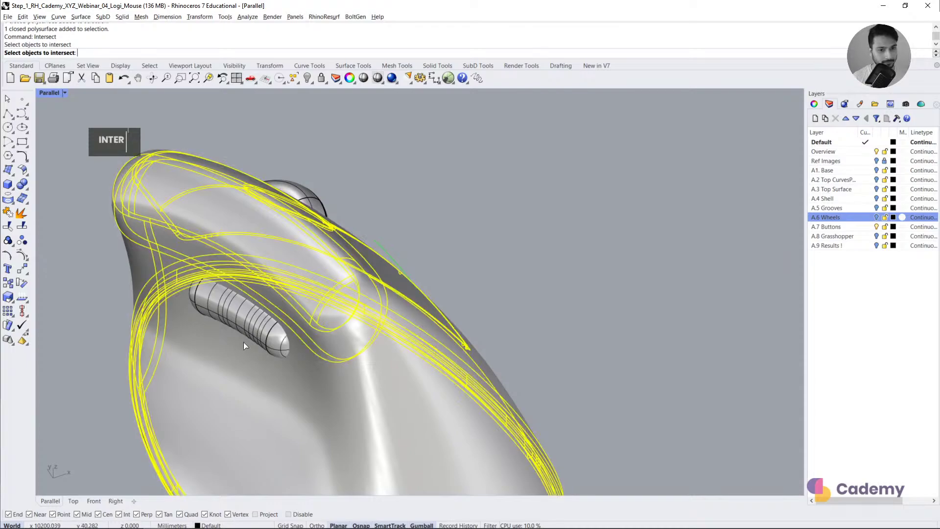
click(271, 331)
right_click(269, 329)
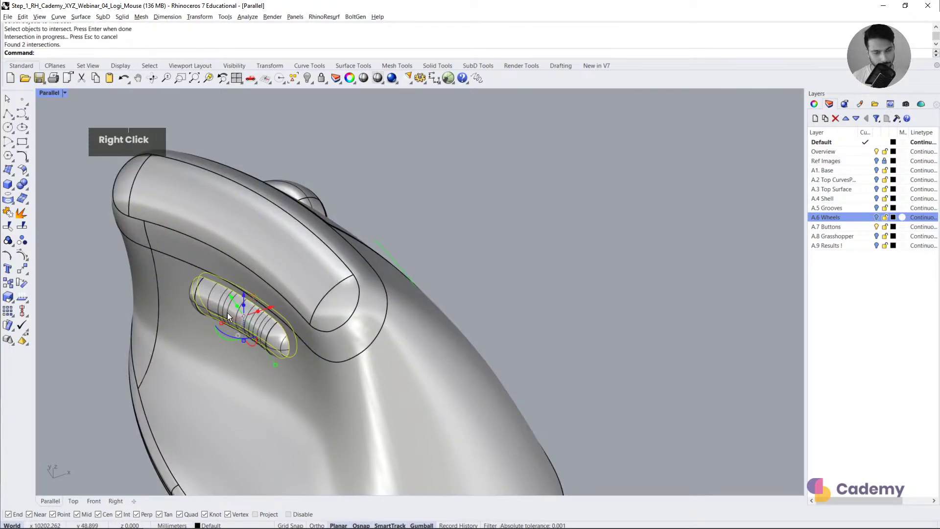
key(Escape)
Step: Check the groove outline curve around the pipe and the finished A.6 Final Geometry shell
click(220, 283)
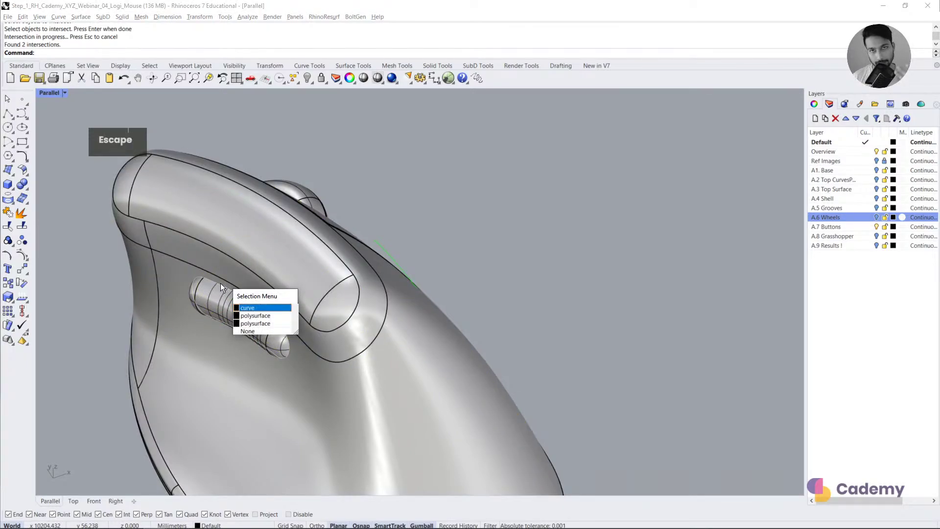
click(475, 200)
scroll(272, 313, down, 4)
scroll(340, 334, down, 3)
right_drag(340, 334, 477, 237)
click(460, 225)
scroll(396, 339, down, 5)
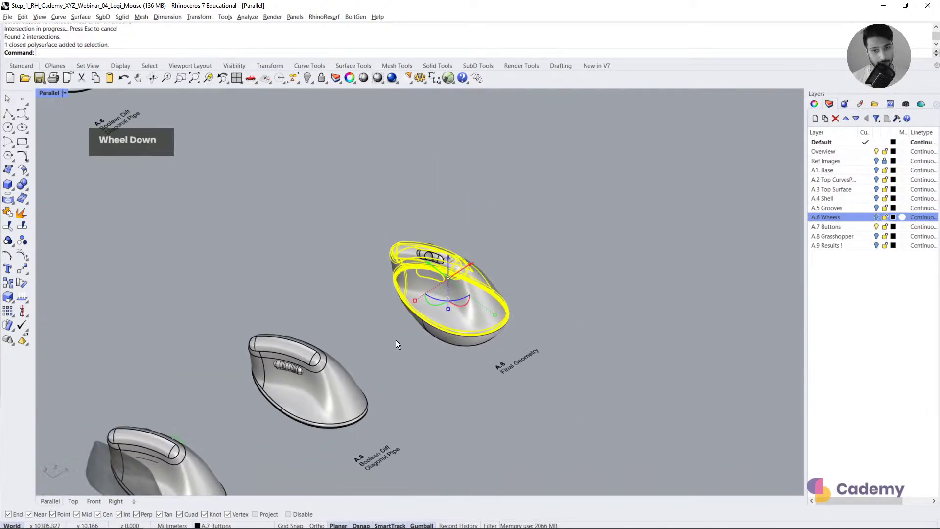
Step: Turn off the A.7 Buttons layer and turn on the A.8 Grasshopper layer
shift+right_drag(396, 340, 201, 401)
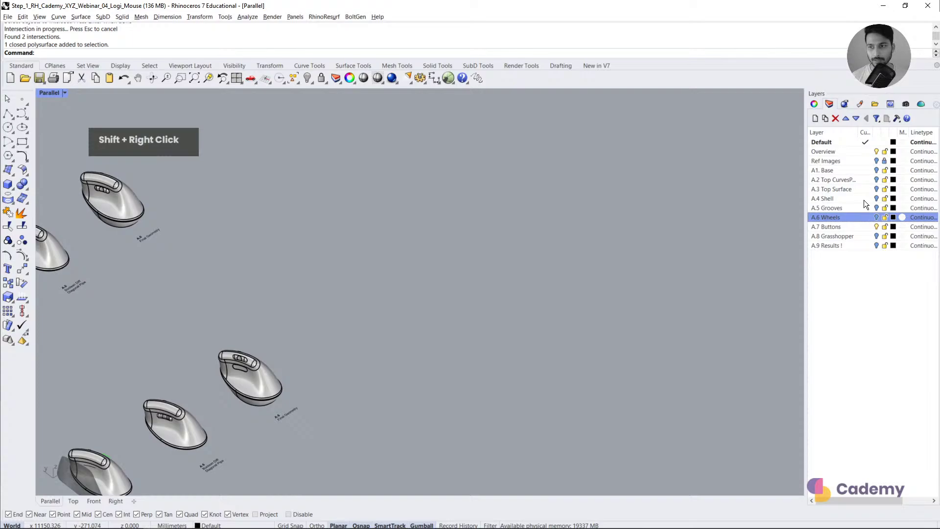
click(876, 227)
click(877, 236)
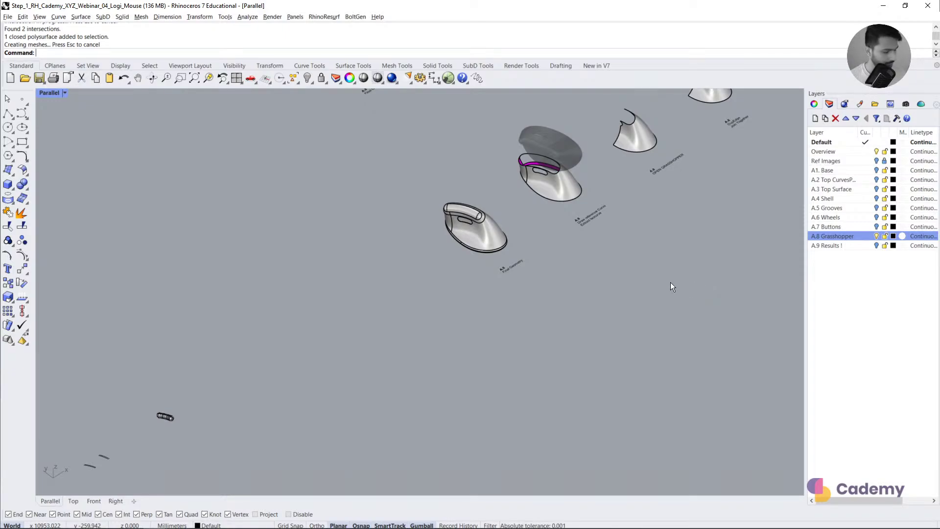
Step: Examine the mouse shell at A.8 Final Geometry up close
shift+right_drag(530, 304, 475, 318)
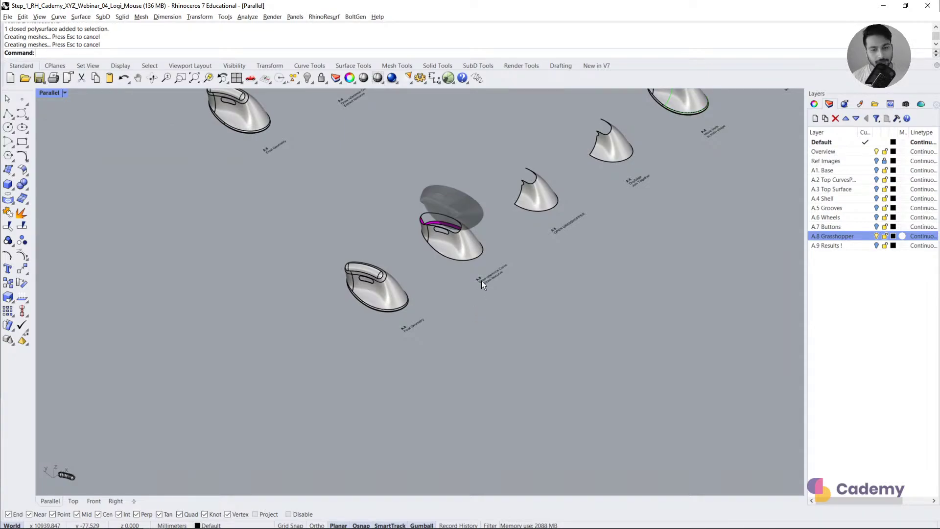
shift+right_drag(469, 266, 324, 376)
scroll(325, 376, up, 1)
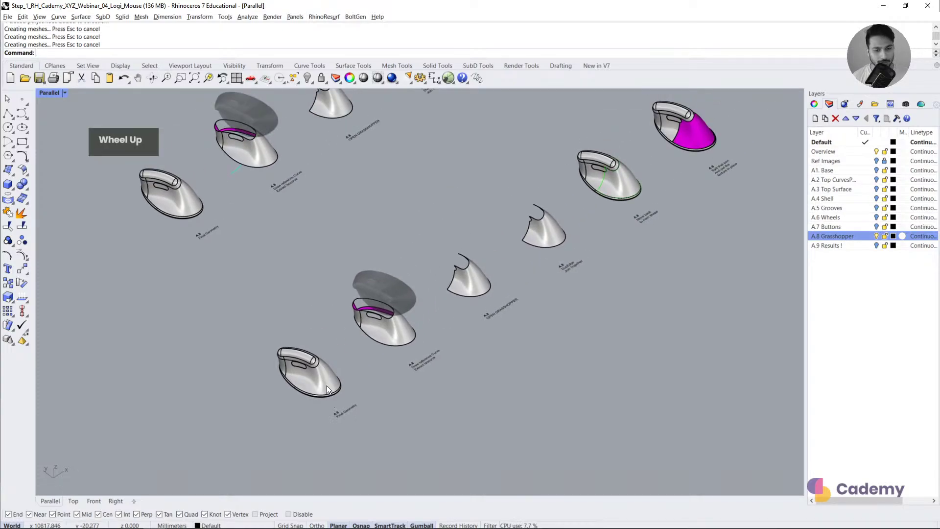
click(325, 377)
middle_click(328, 383)
shift+right_drag(541, 324, 318, 364)
scroll(319, 365, down, 5)
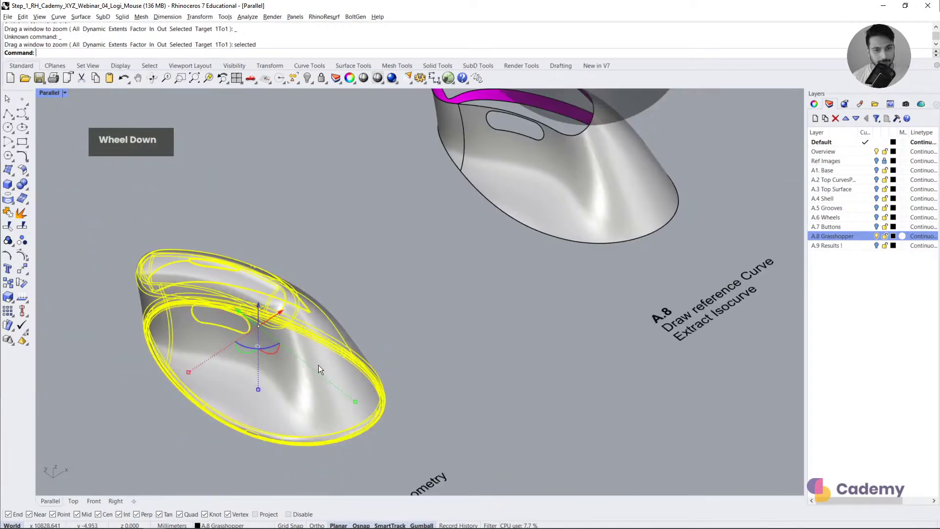
click(416, 354)
mouse_move(416, 353)
right_down()
mouse_move(401, 361)
mouse_move(411, 357)
right_up()
shift+right_drag(449, 334, 382, 362)
right_drag(309, 392, 377, 331)
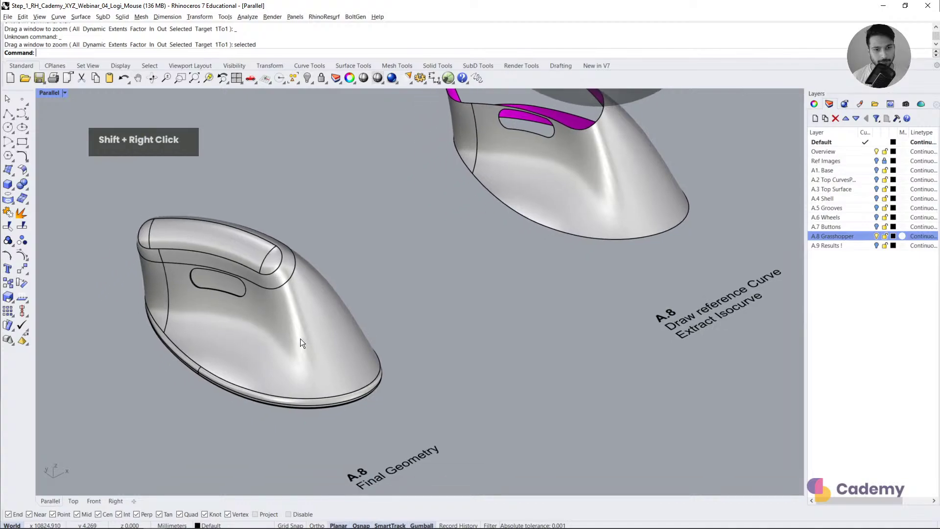
Step: Explode the A.8 Final Geometry shell and move its main outer surface aside
click(300, 338)
click(20, 212)
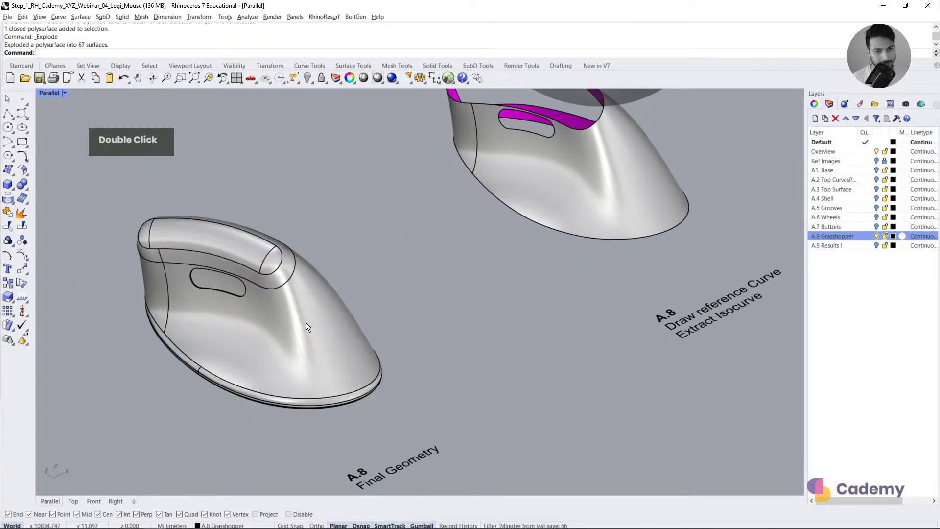
drag(301, 326, 519, 283)
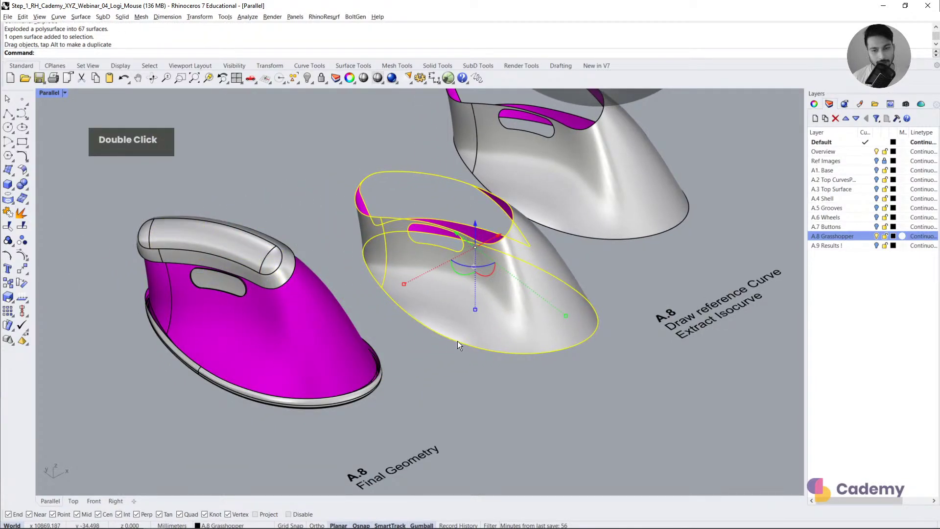
key(ctrl)
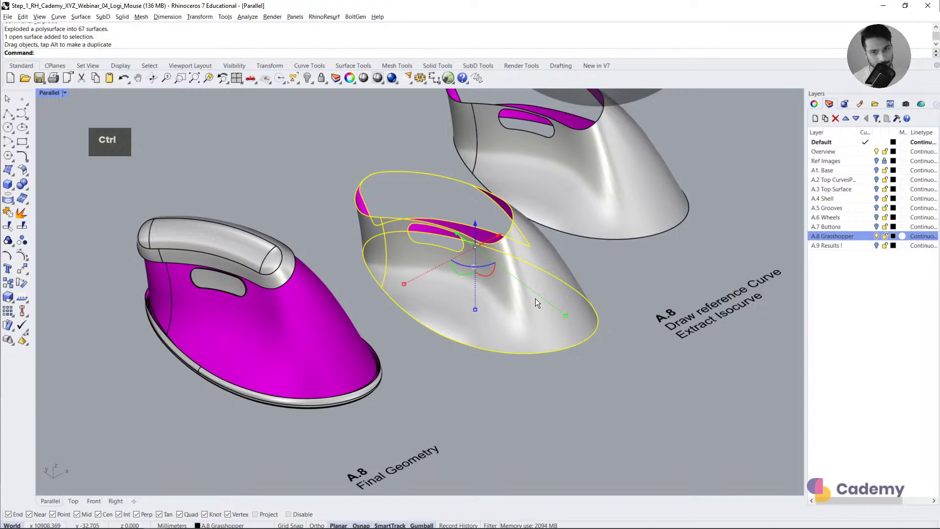
click(490, 355)
Step: Delete all remaining exploded surfaces of the shell and move the outer surface back to the A.8 Final Geometry label
drag(246, 166, 142, 411)
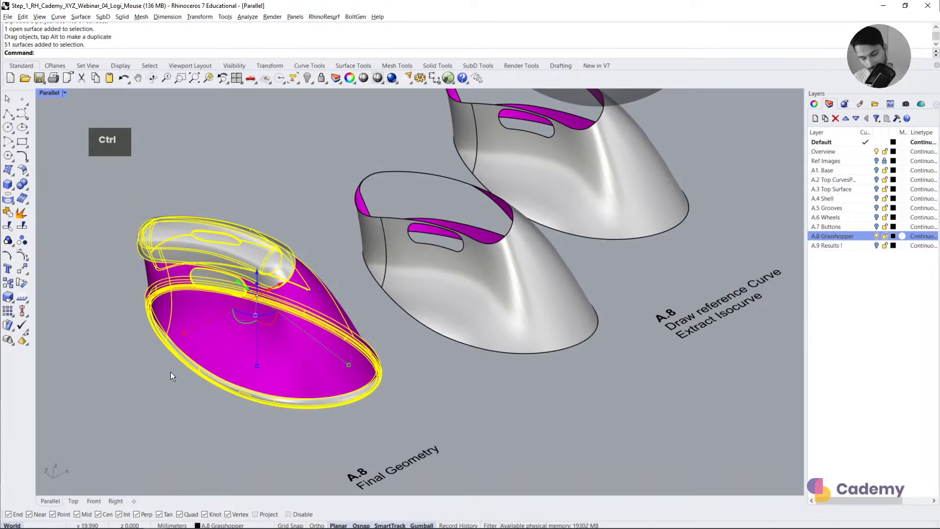
key(Delete)
mouse_move(178, 186)
mouse_down()
mouse_move(428, 463)
mouse_move(421, 458)
mouse_up()
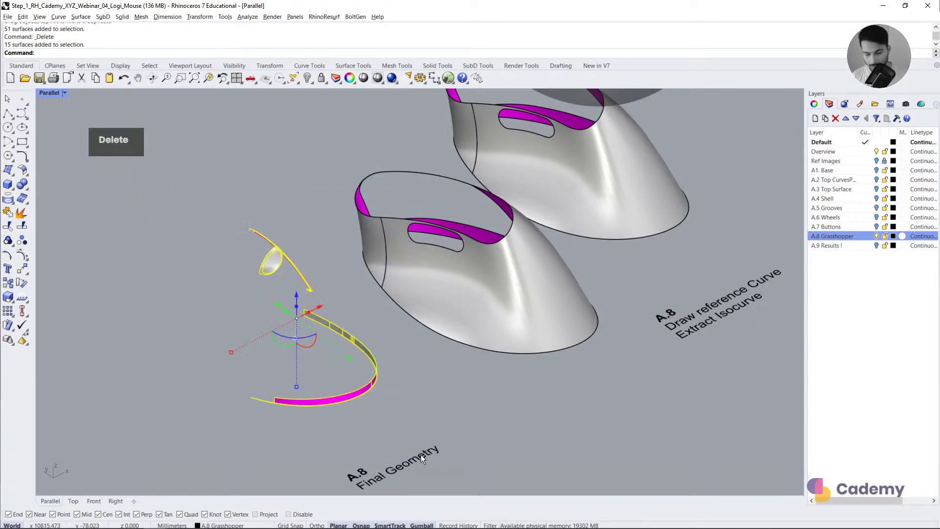
key(Delete)
drag(457, 339, 290, 368)
key(ctrl)
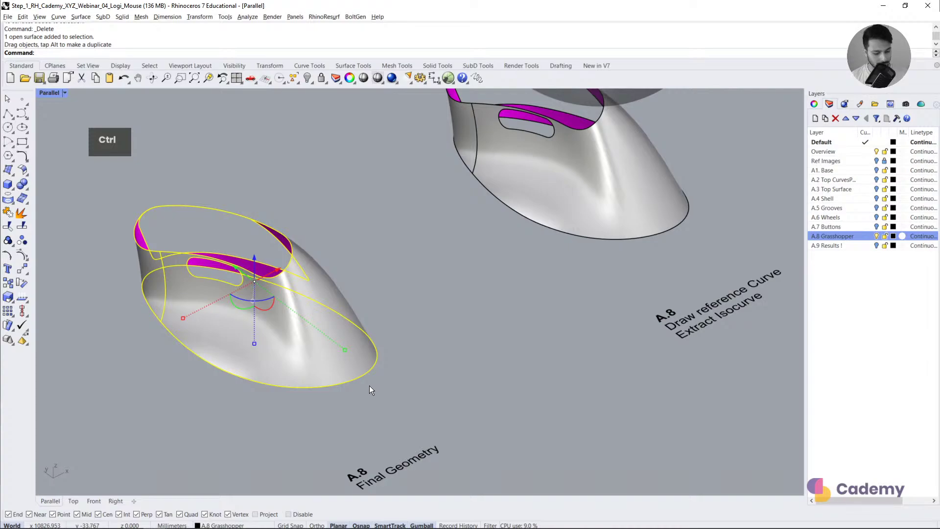
Step: Undo the surface moves, the deletions and the explode of the A.8 Final Geometry shell
key(ctrl+z)
key(ctrl+z)
key(ctrl+z)
key(ctrl+z)
Step: Examine the isolated outer surface at A.8 Draw reference Curve Extract Isocurve from several sides
shift+right_drag(380, 378, 419, 328)
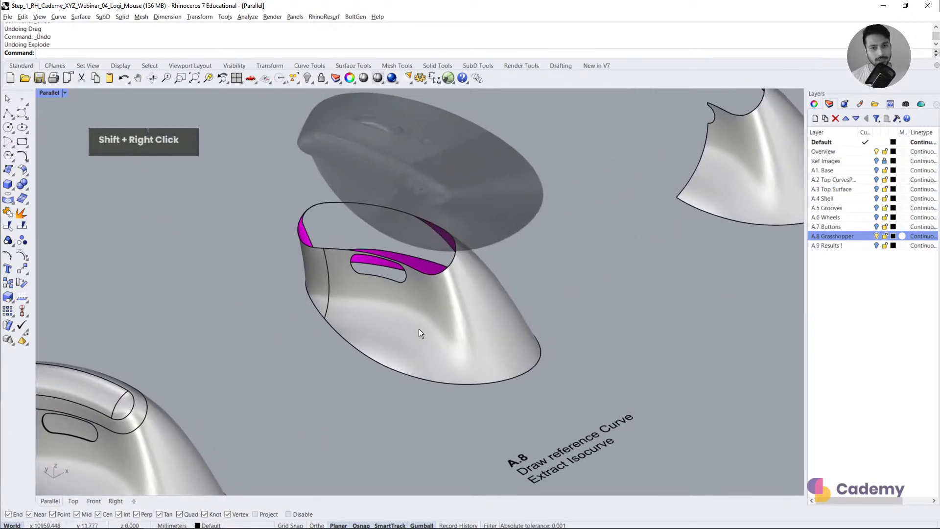
click(421, 329)
click(588, 354)
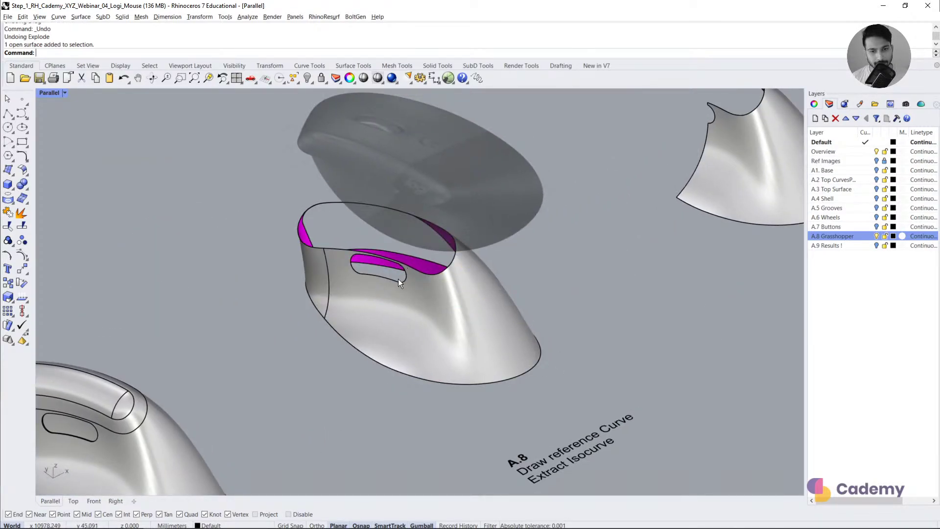
right_drag(485, 140, 512, 409)
click(400, 386)
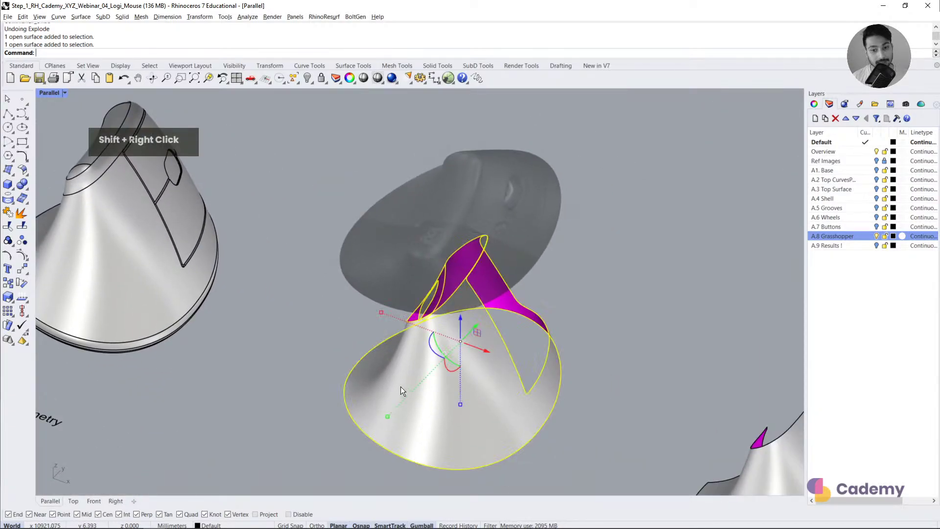
right_drag(400, 387, 314, 342)
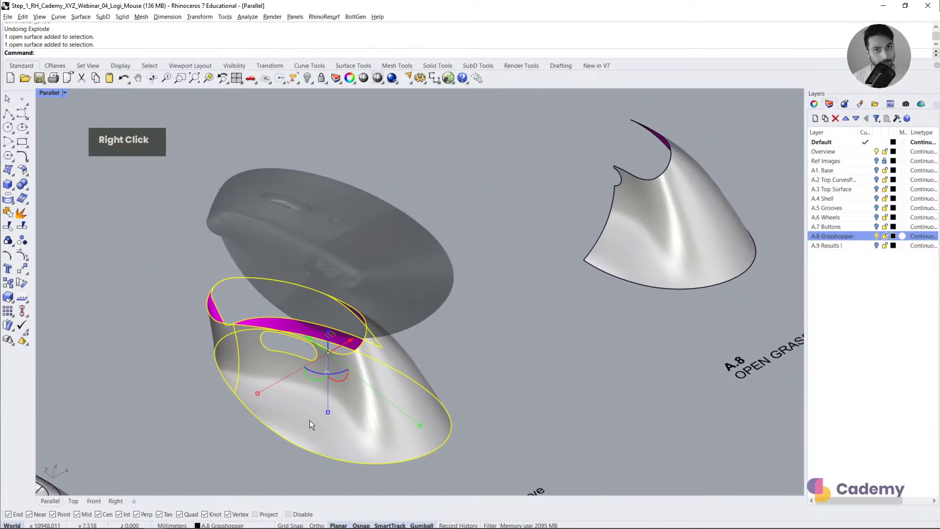
click(492, 253)
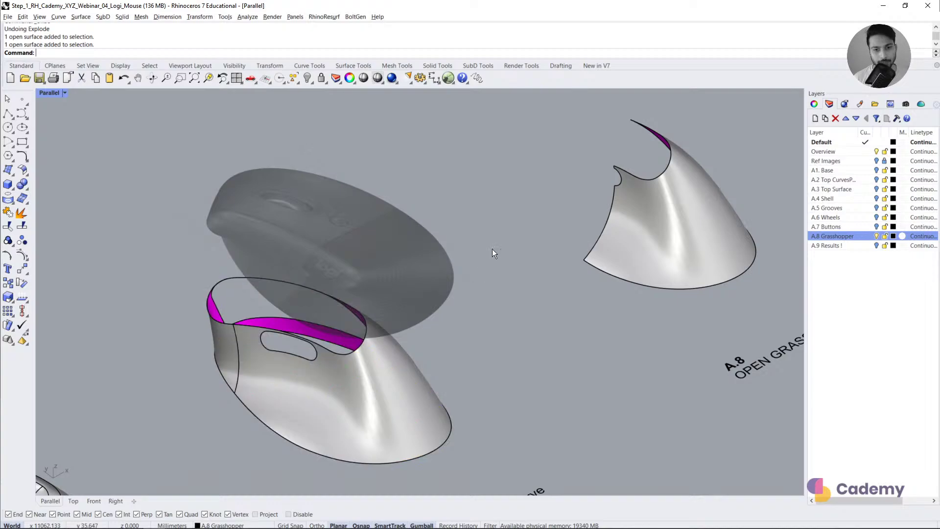
Step: Examine the outer surface at A.8 Draw reference Curve Extract Isocurve from above, against the mouse reference's rear panel edge
double_click(424, 279)
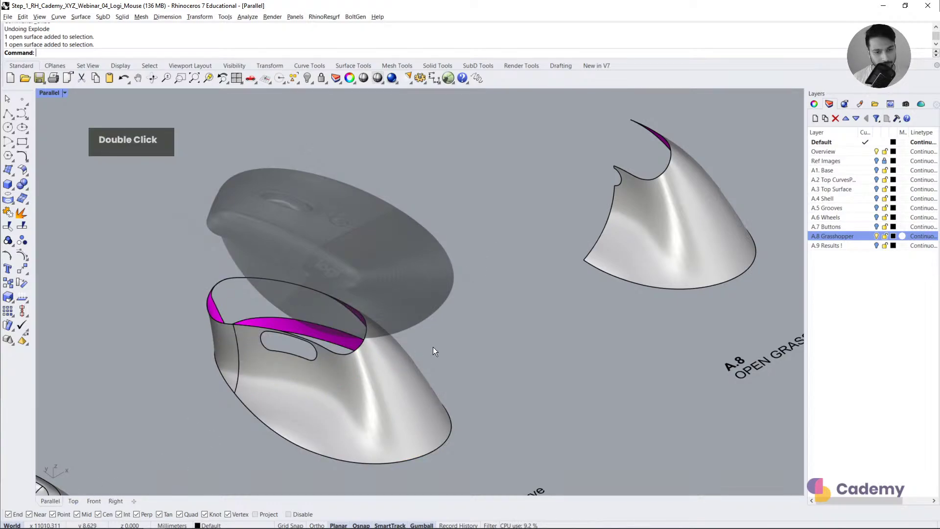
click(402, 376)
click(74, 496)
middle_click(306, 348)
click(595, 313)
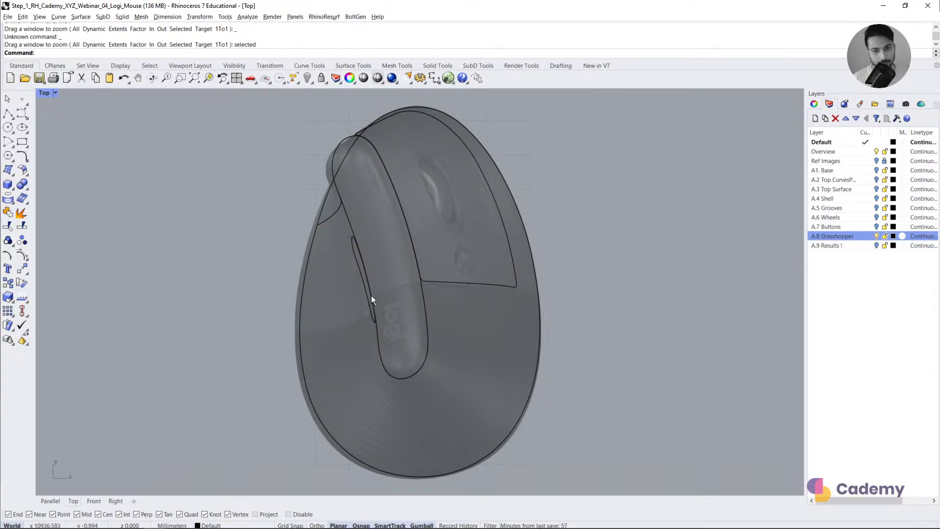
click(542, 314)
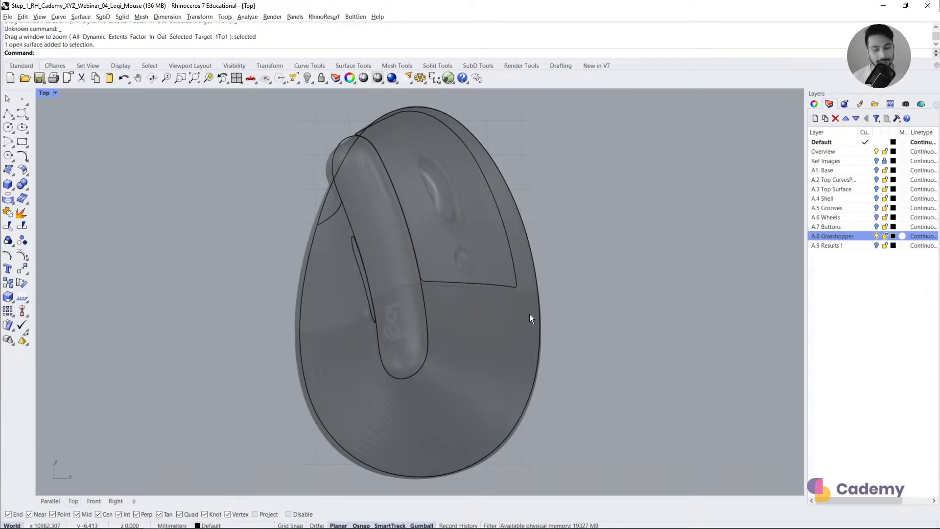
click(469, 282)
click(597, 326)
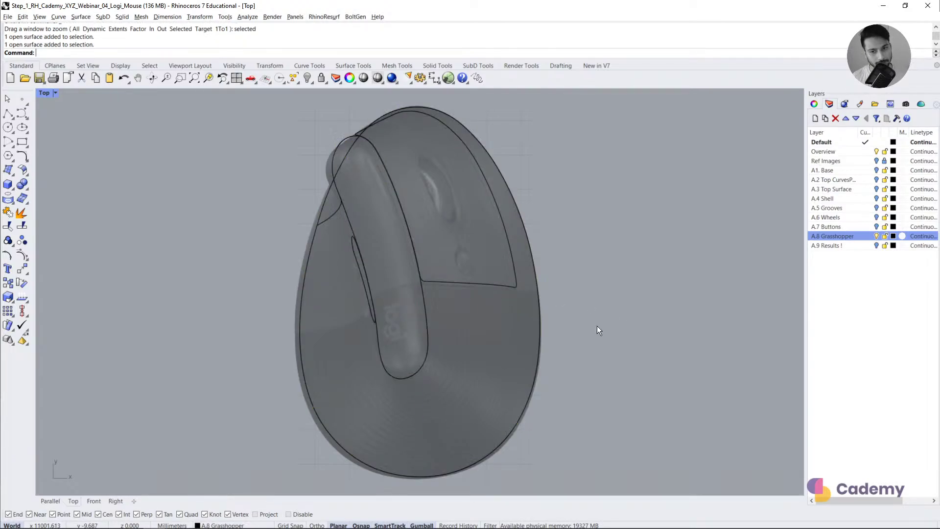
Step: Extract two V-direction isocurves from the outer surface: one along the main button's rear edge, one across the opposite side at the slot's rear end
text(ExtractIsocurve)
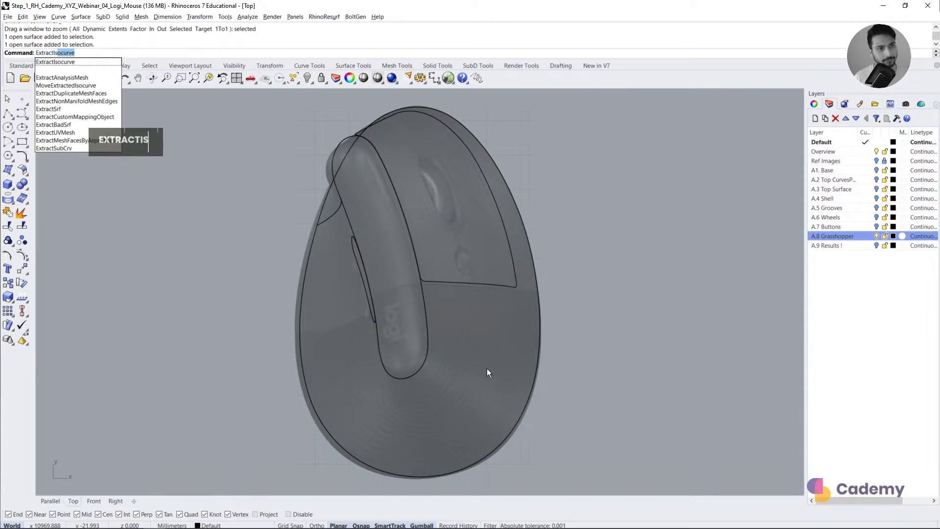
key(Return)
click(468, 283)
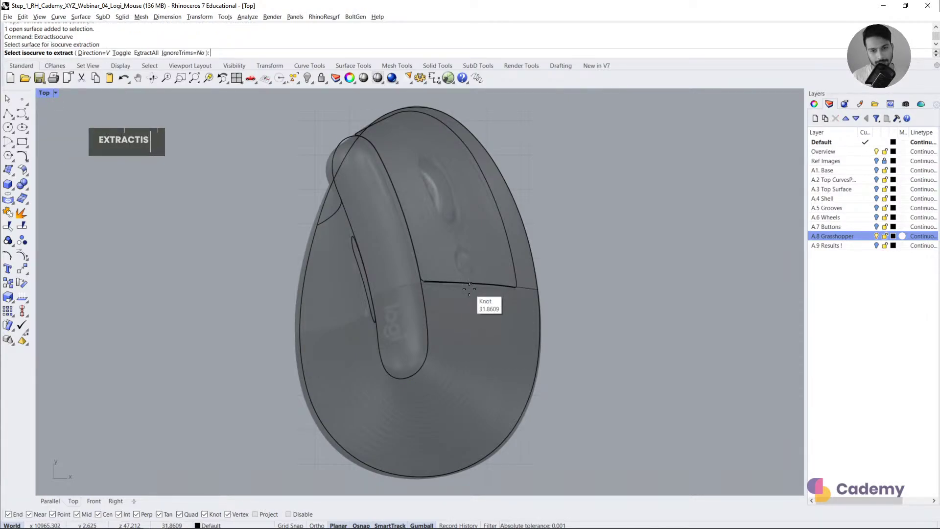
scroll(533, 298, up, 5)
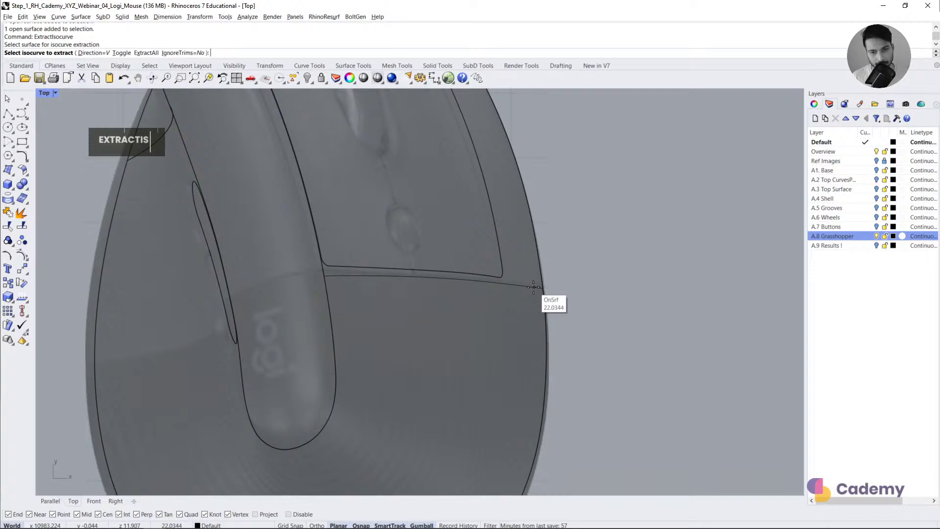
click(533, 287)
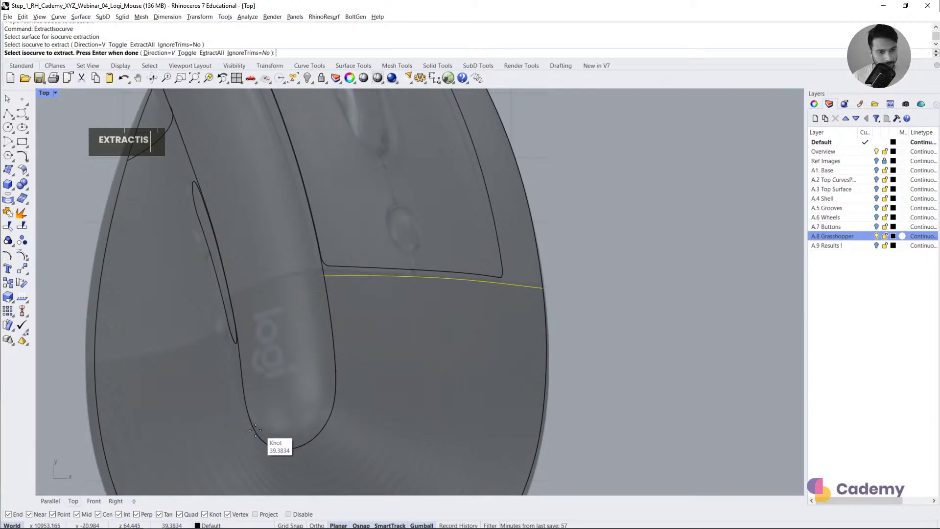
click(181, 345)
scroll(181, 345, down, 3)
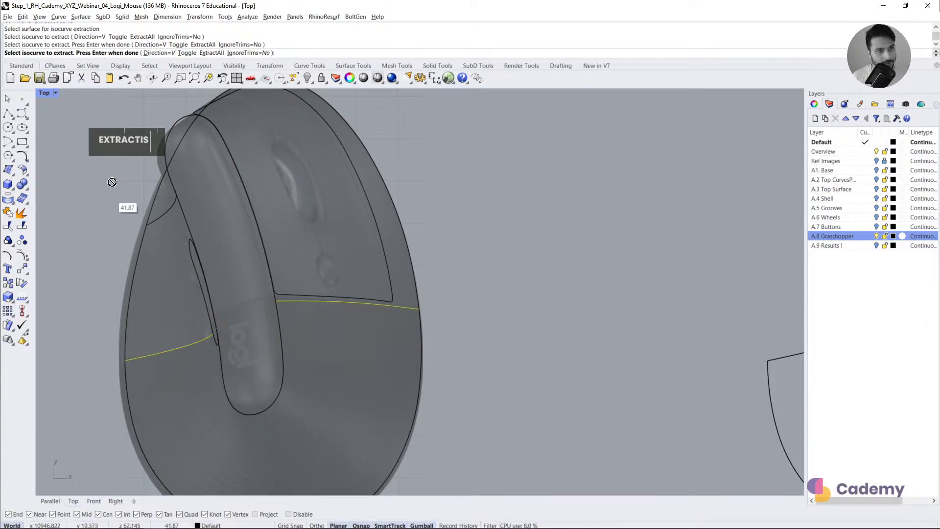
Step: Check the U direction, return to V, and extract a fan of additional isocurves around the rear of the surface
click(185, 53)
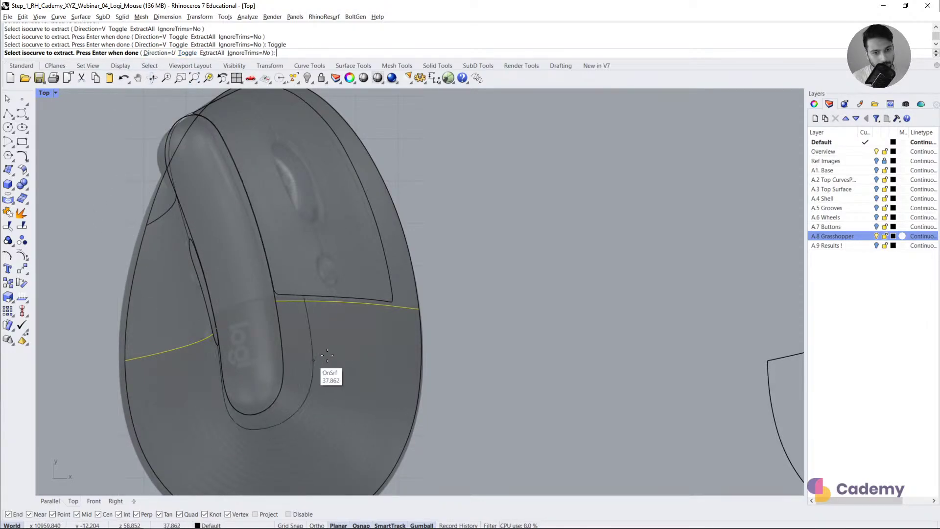
click(187, 53)
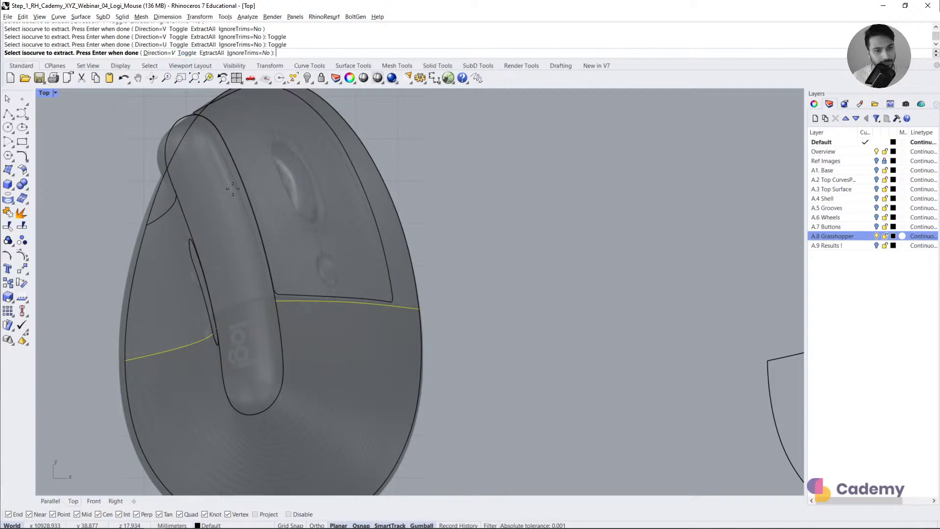
click(357, 378)
click(326, 432)
click(286, 456)
click(251, 459)
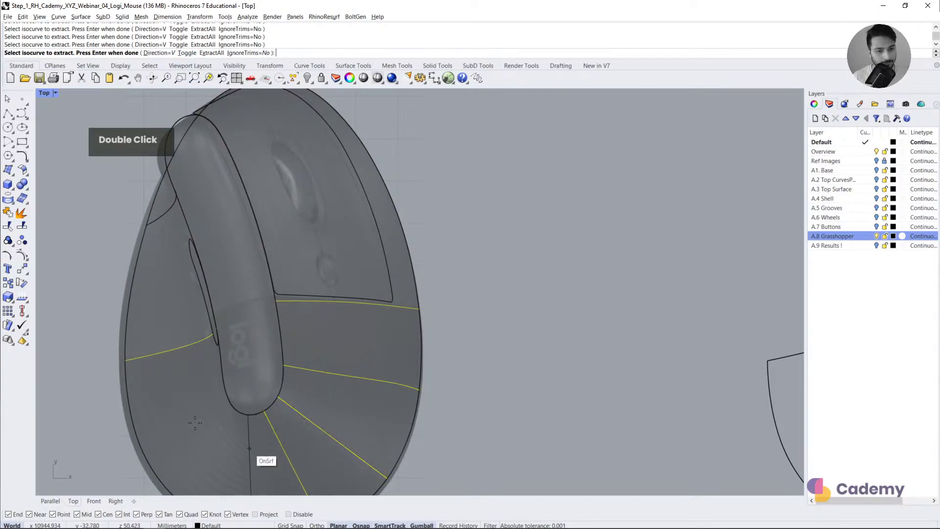
click(228, 451)
click(196, 431)
click(192, 409)
right_click(189, 402)
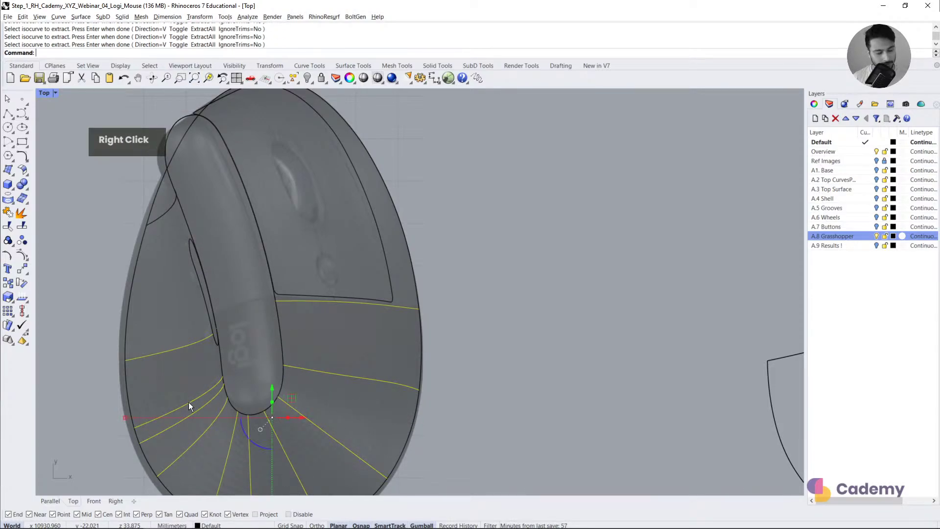
Step: Delete the additional rear isocurves, keeping only the two that mark the rear panel's boundaries
click(494, 341)
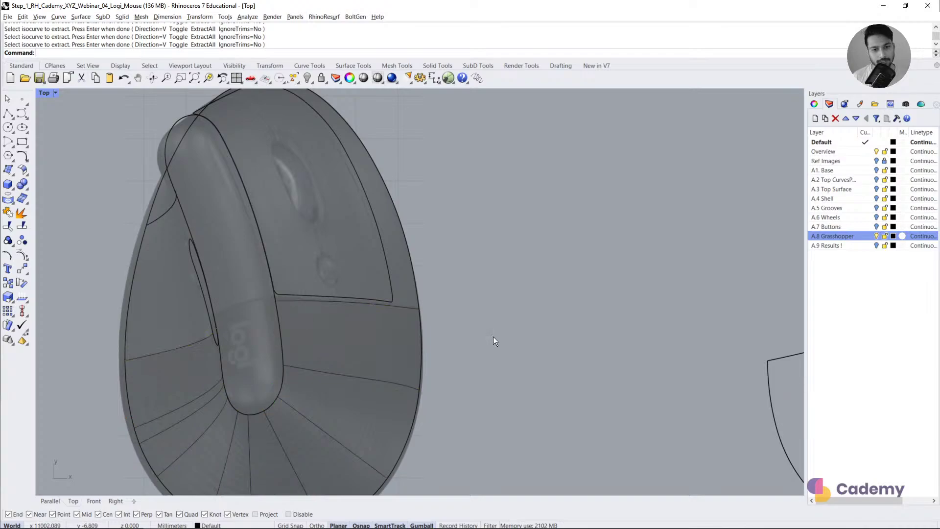
click(368, 304)
shift+click(196, 344)
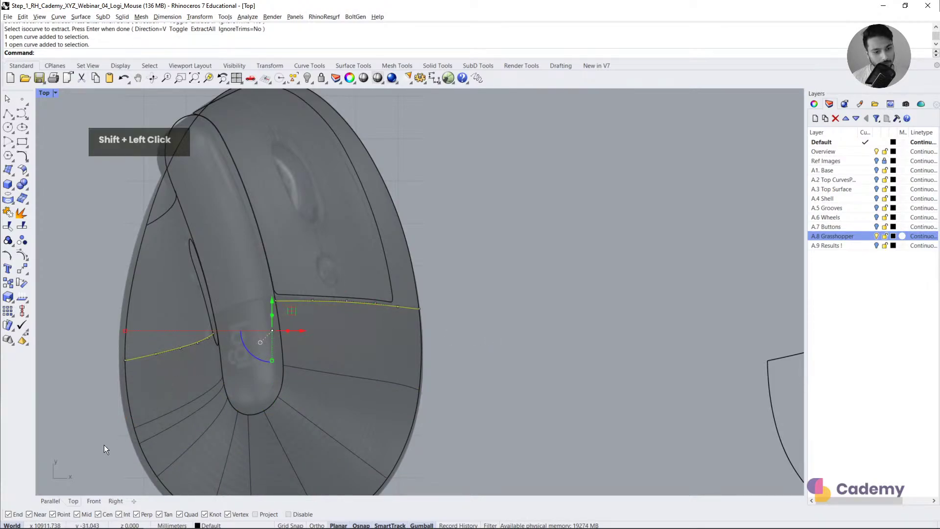
click(50, 501)
scroll(343, 411, up, 3)
scroll(338, 395, down, 3)
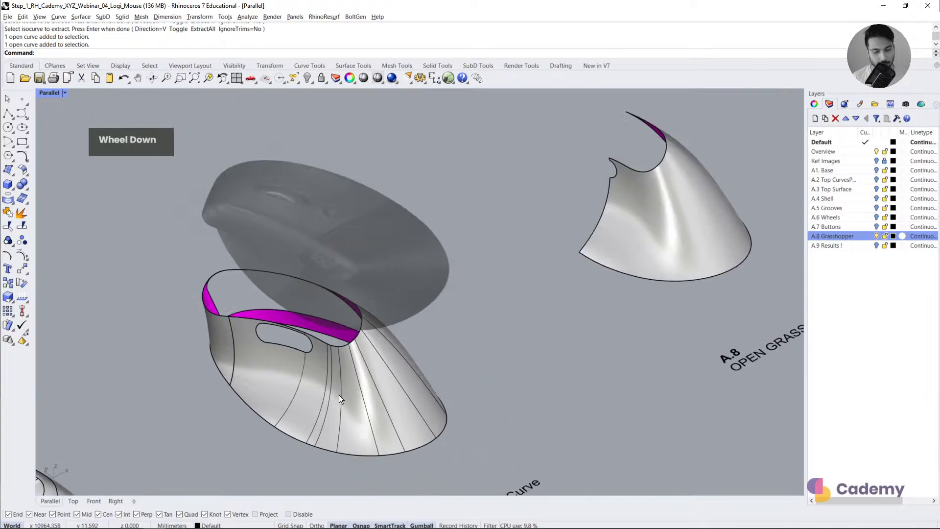
right_drag(341, 410, 328, 406)
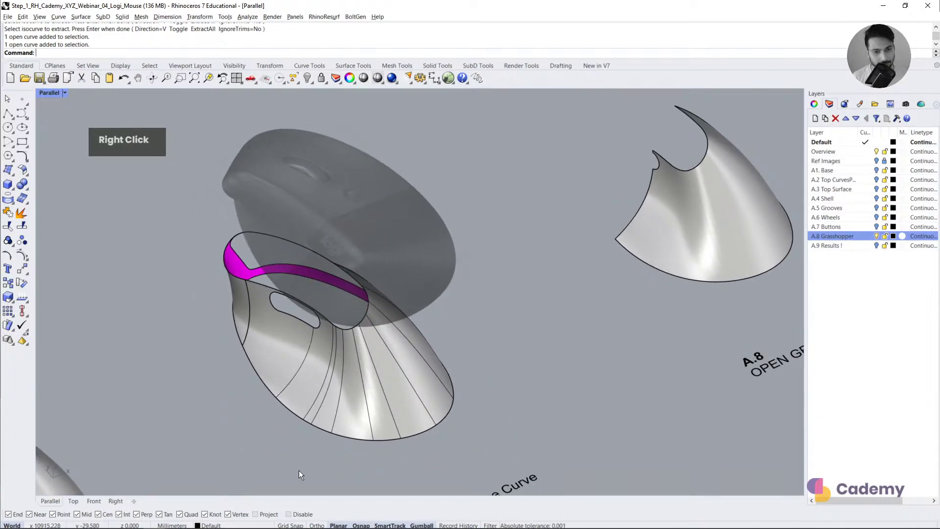
drag(299, 470, 403, 319)
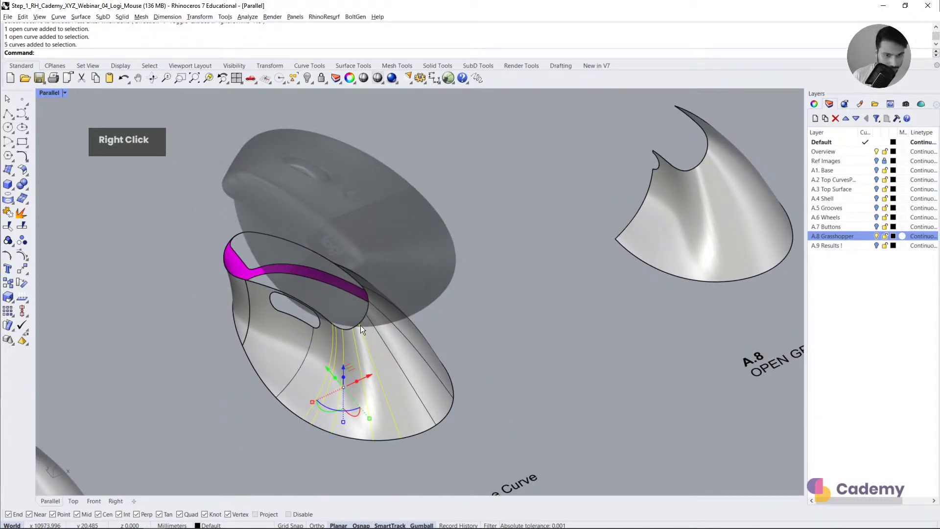
key(Delete)
right_drag(429, 413, 457, 377)
right_drag(477, 340, 299, 324)
Step: Split the outer surface using the remaining extracted isocurves as cutting objects
scroll(307, 334, up, 3)
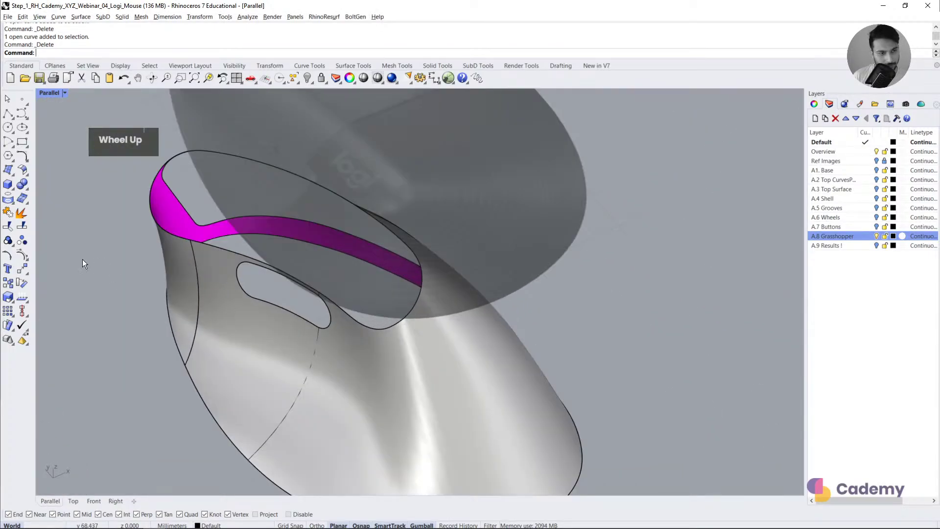
click(20, 225)
click(186, 348)
right_click(186, 347)
right_drag(186, 348, 310, 371)
click(569, 367)
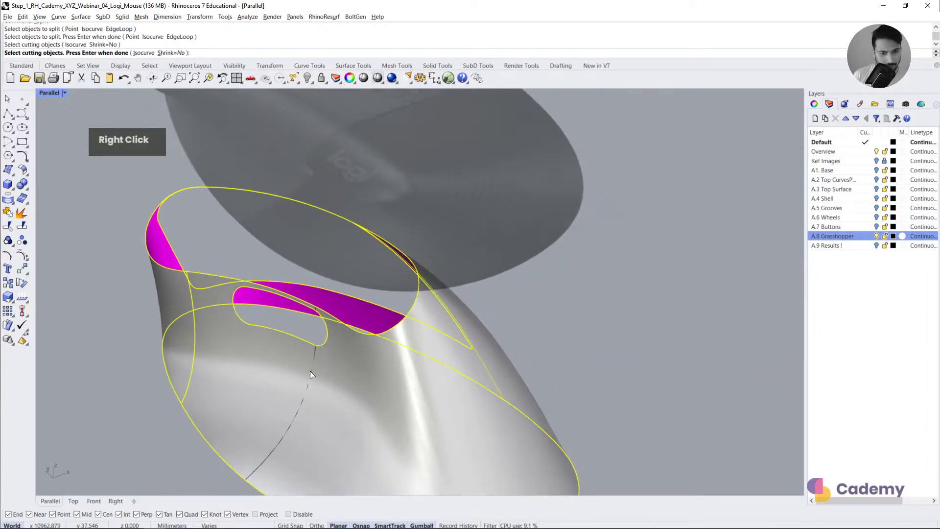
scroll(313, 343, up, 5)
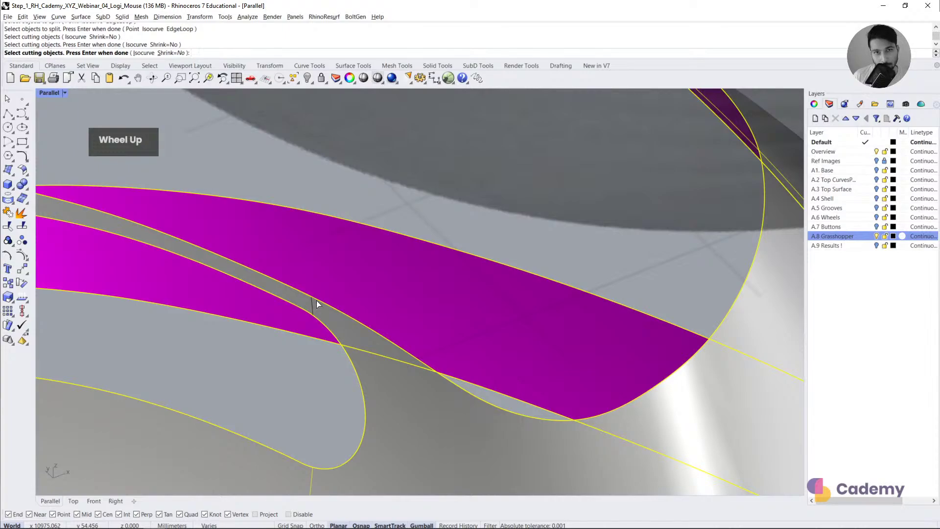
right_click(295, 357)
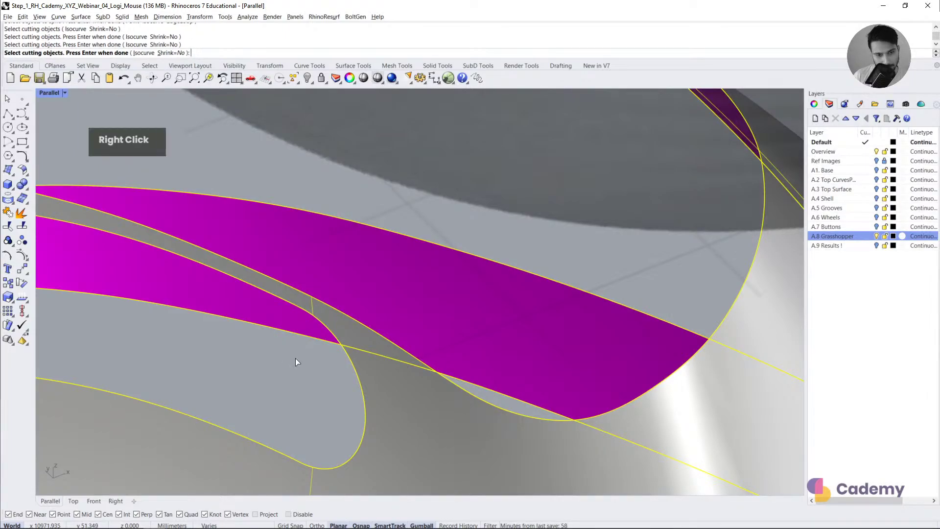
Step: Delete the front pieces of the split surface, leaving only the rear panel and its pointed upper end
scroll(312, 343, down, 5)
click(263, 396)
key(Delete)
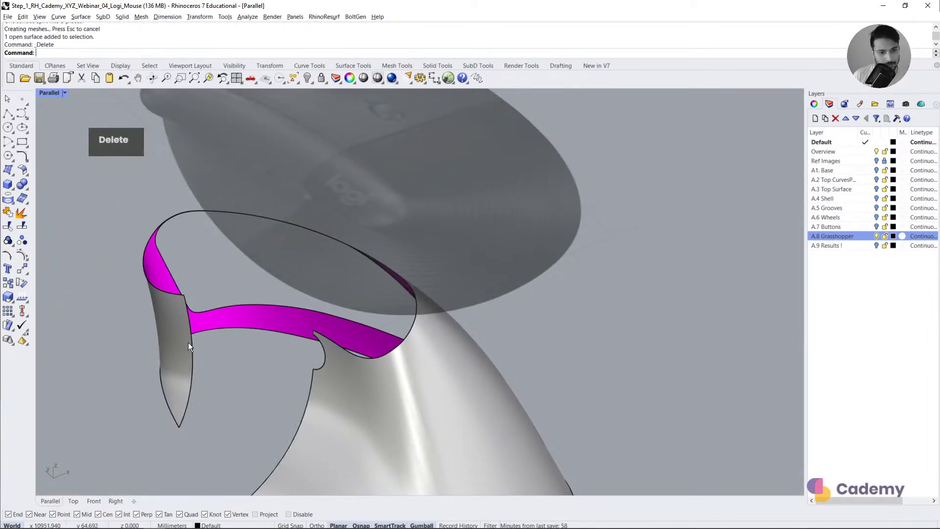
scroll(188, 342, down, 3)
right_drag(189, 341, 357, 400)
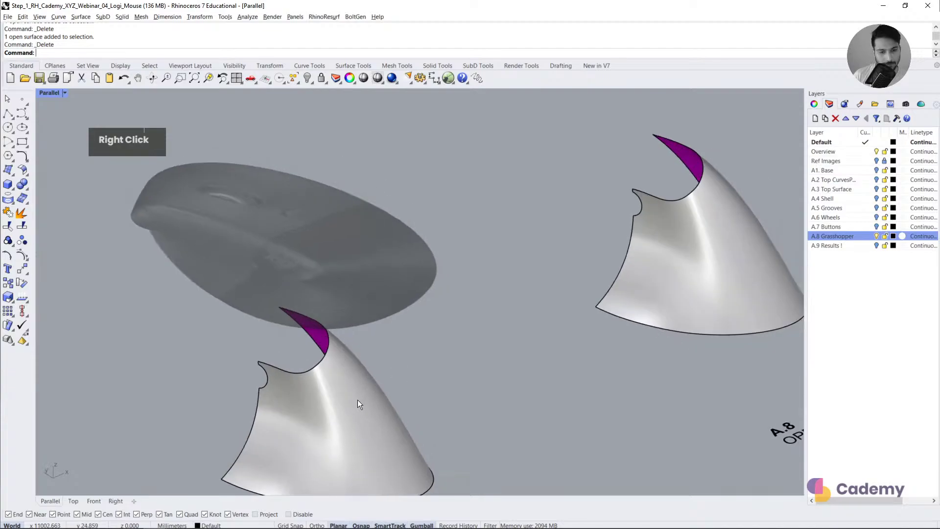
Step: Review the trimmed rear panel and compare it with the surface at the A.8 OPEN GRASSHOPPER stage
click(350, 344)
scroll(326, 358, down, 2)
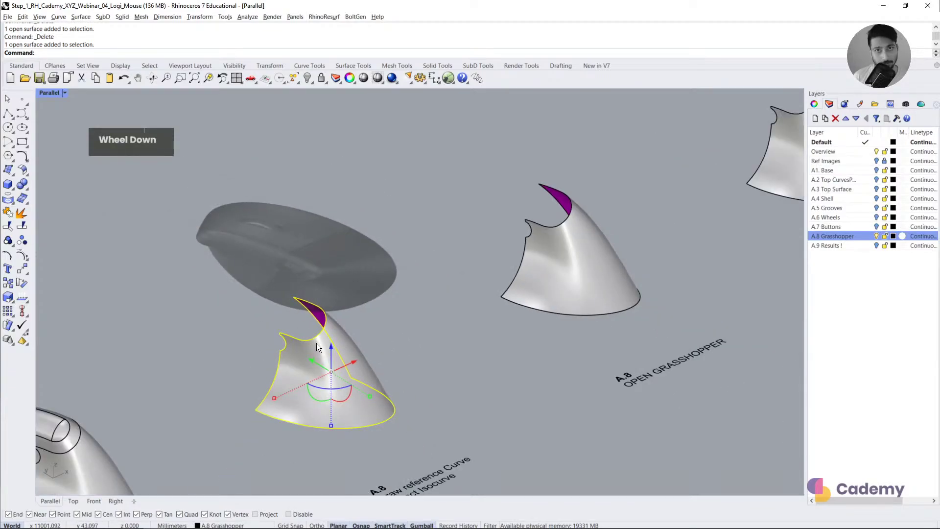
click(372, 333)
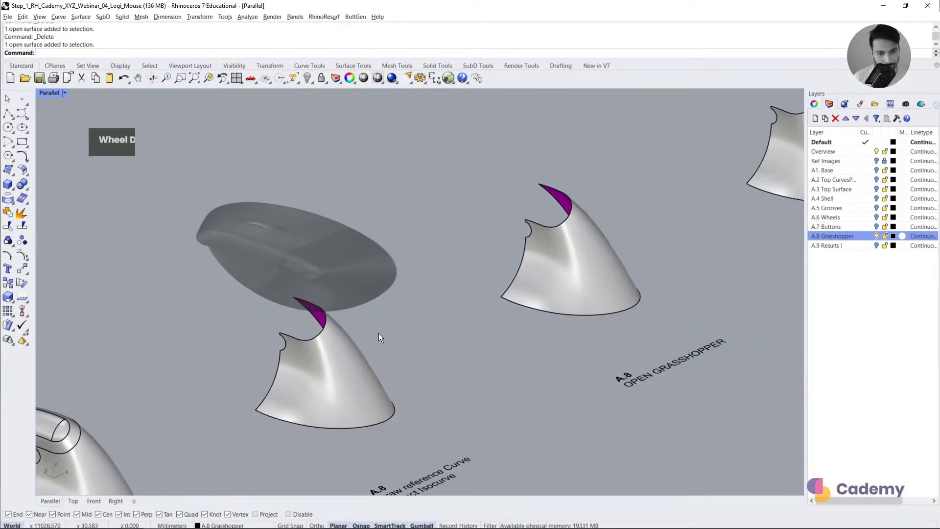
shift+right_drag(378, 333, 419, 340)
scroll(421, 335, down, 4)
shift+right_drag(521, 326, 455, 327)
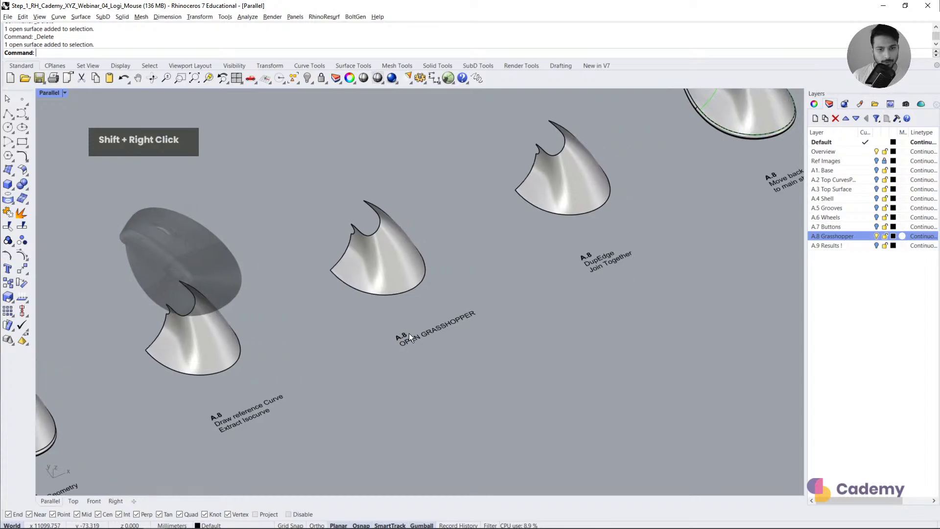
scroll(402, 334, up, 6)
shift+right_drag(401, 341, 404, 370)
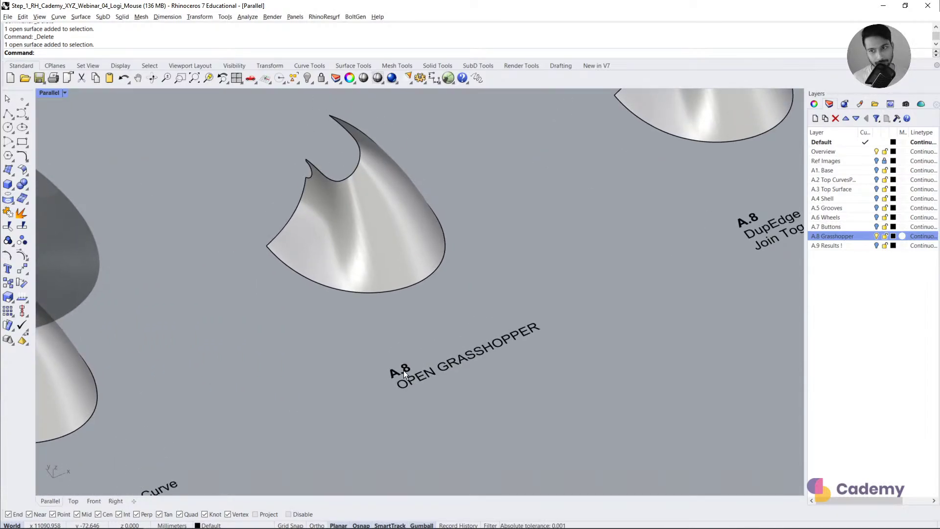
scroll(554, 271, down, 6)
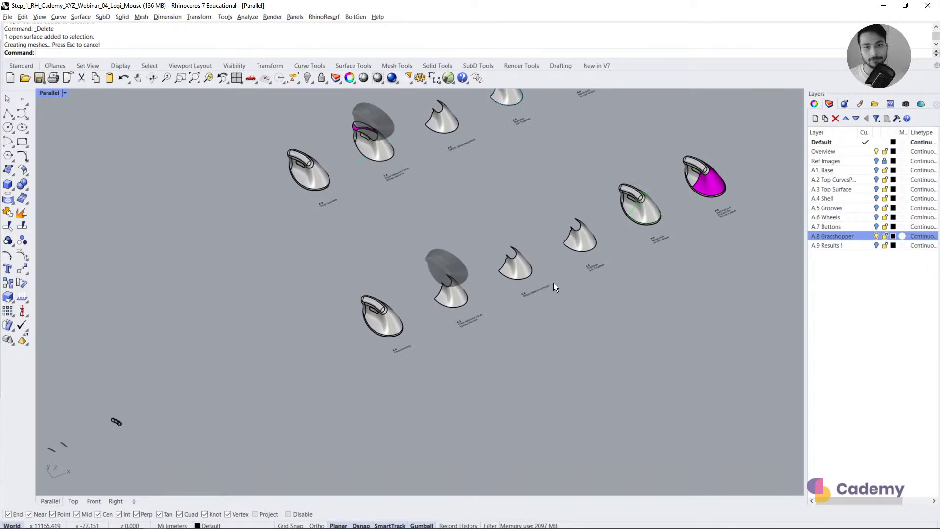
Step: Select the trimmed surface at the A.8 OPEN GRASSHOPPER label and frame it in the Parallel view
click(509, 263)
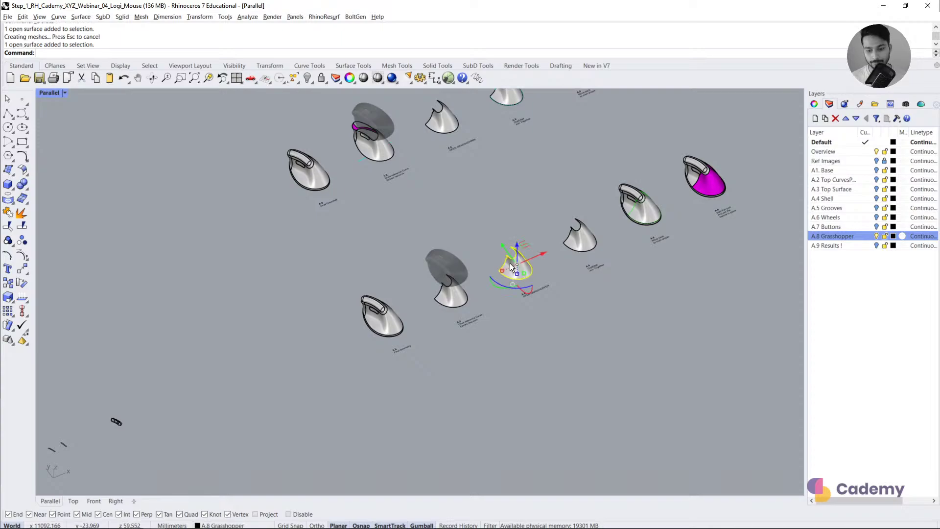
middle_click(510, 265)
scroll(431, 251, down, 3)
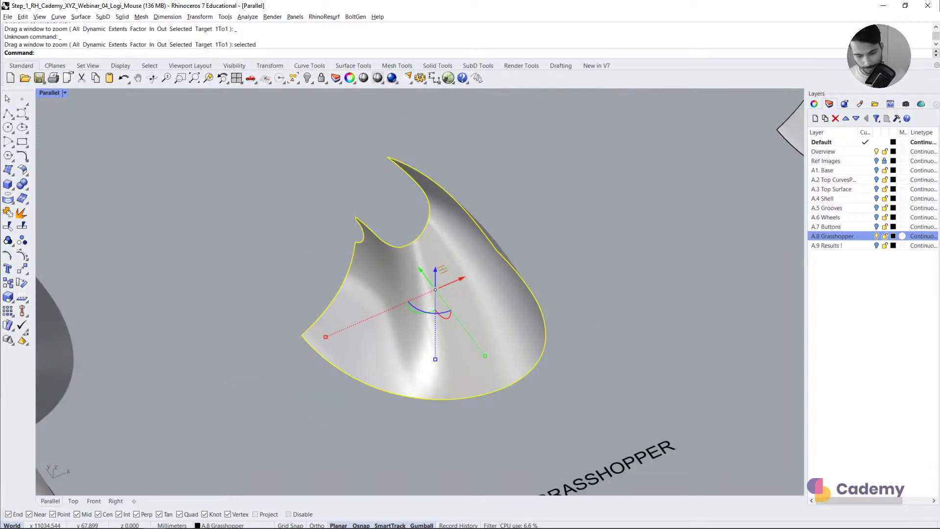
scroll(430, 252, down, 1)
scroll(430, 252, right, 1)
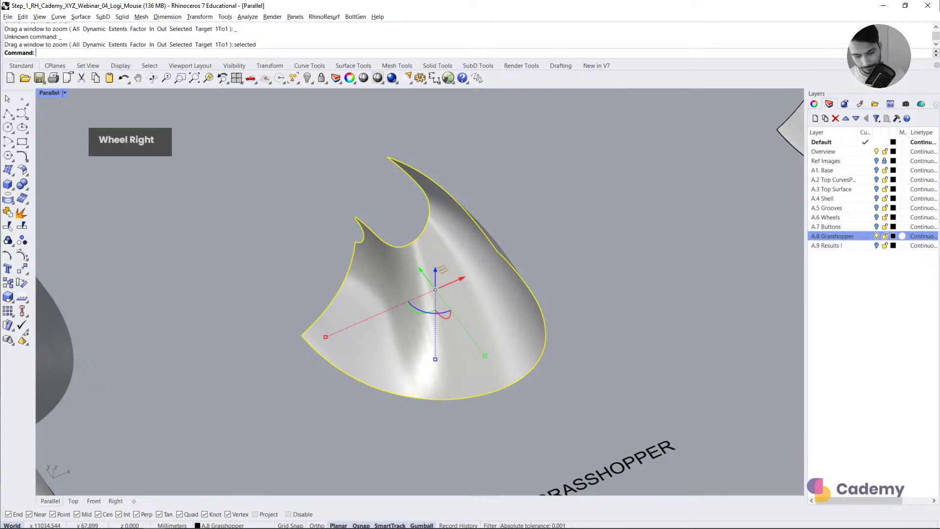
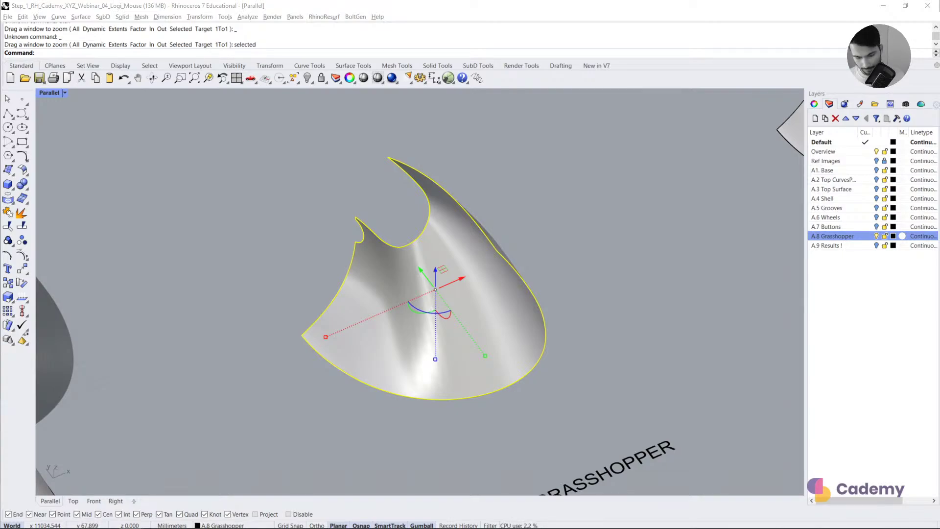
scroll(420, 292, down, 1)
scroll(420, 292, up, 1)
scroll(420, 292, down, 1)
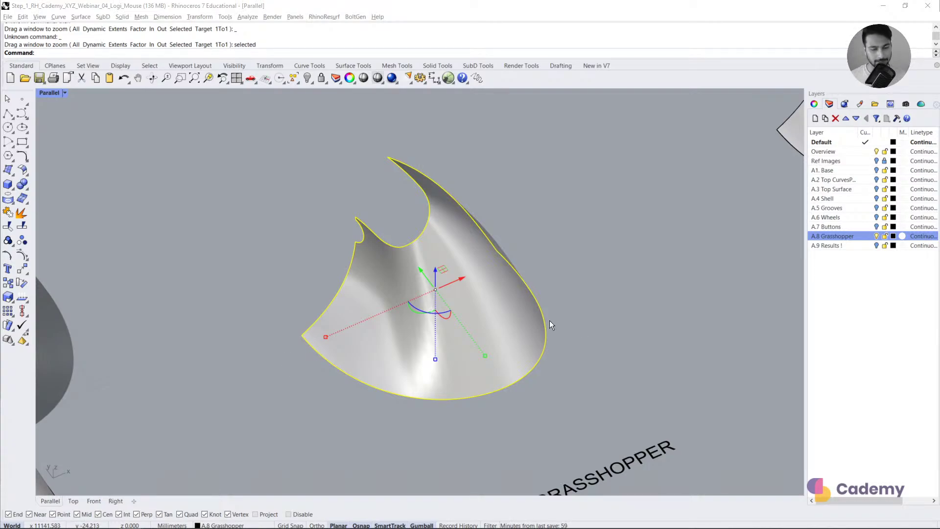
click(562, 231)
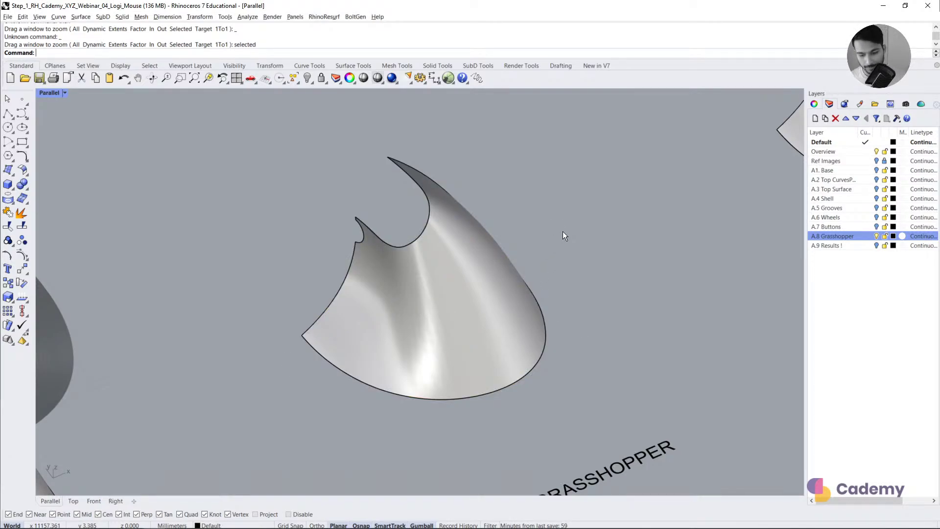
Step: Launch Grasshopper and place its window beside the trimmed rear panel so both the canvas and the surface can be used
click(447, 77)
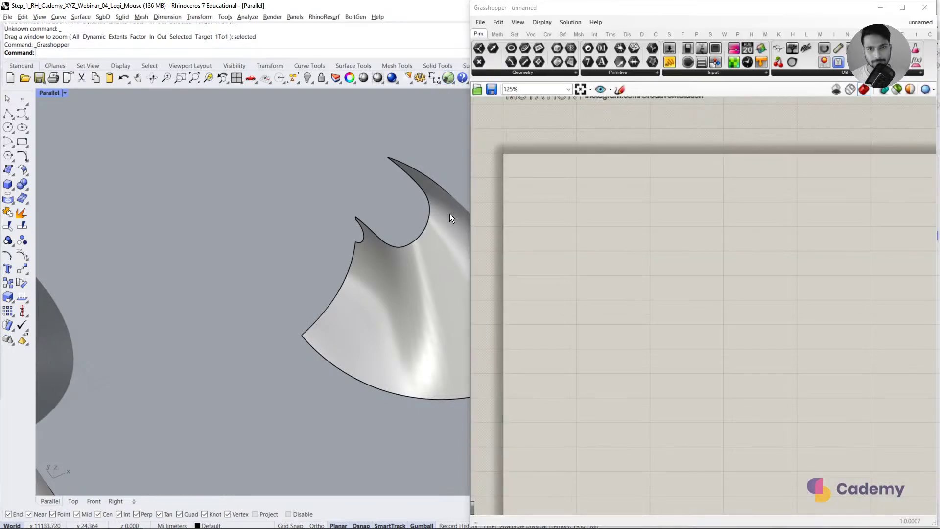
right_drag(606, 304, 596, 272)
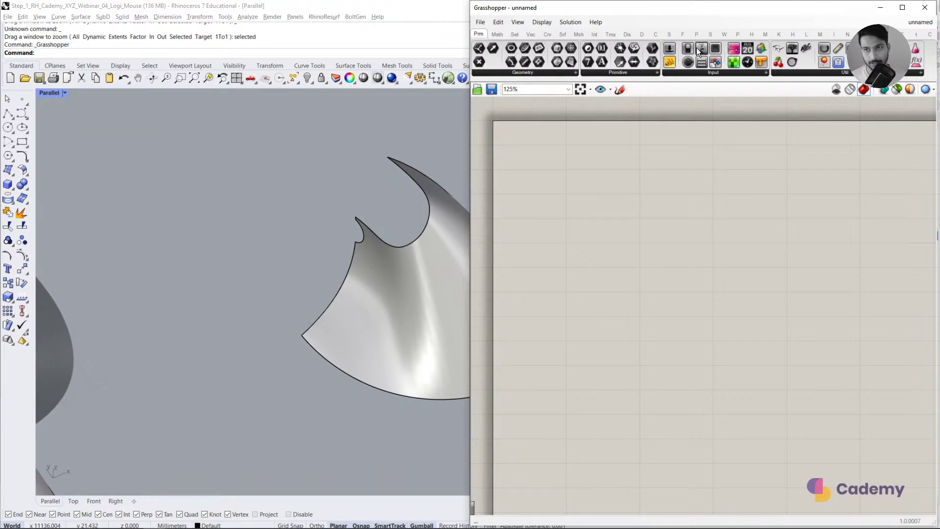
drag(684, 7, 392, 39)
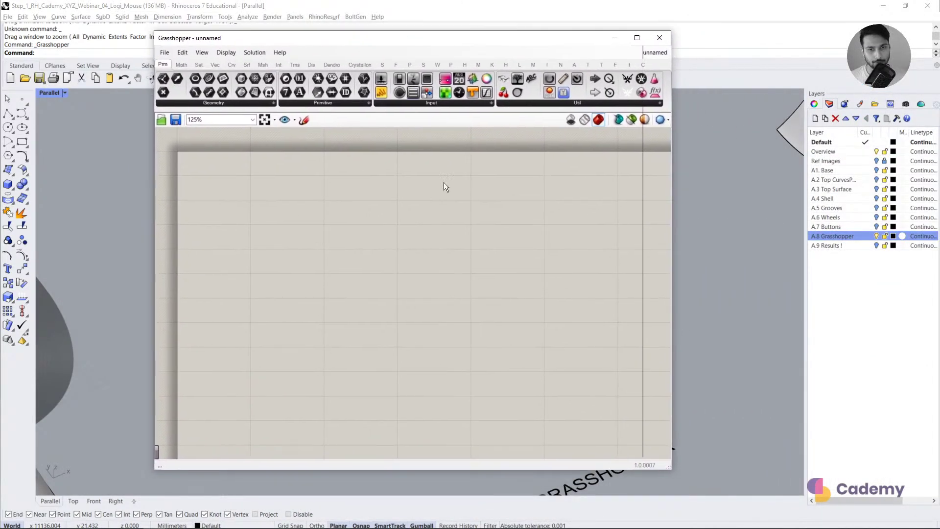
scroll(445, 235, down, 4)
right_drag(445, 240, 261, 181)
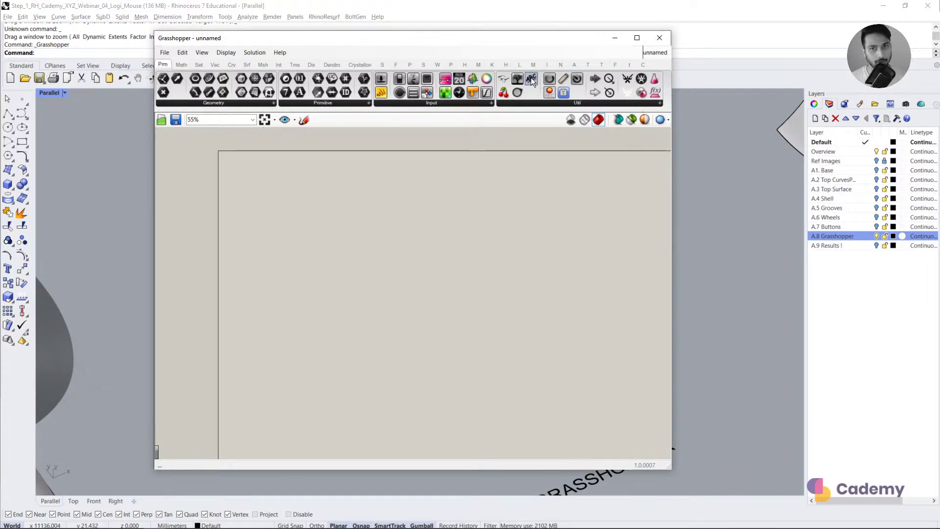
drag(496, 38, 534, 33)
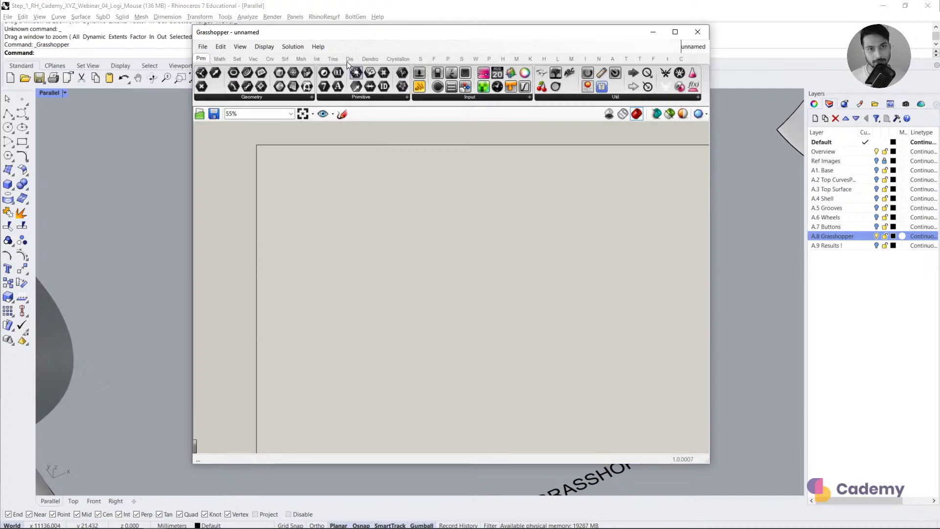
drag(360, 38, 601, 93)
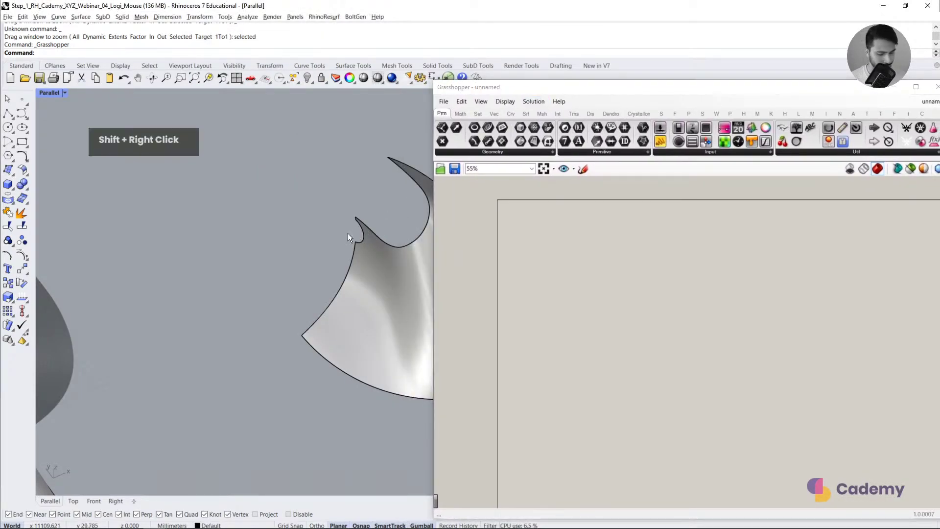
mouse_move(348, 233)
right_down()
mouse_move(318, 234)
mouse_move(343, 239)
right_up()
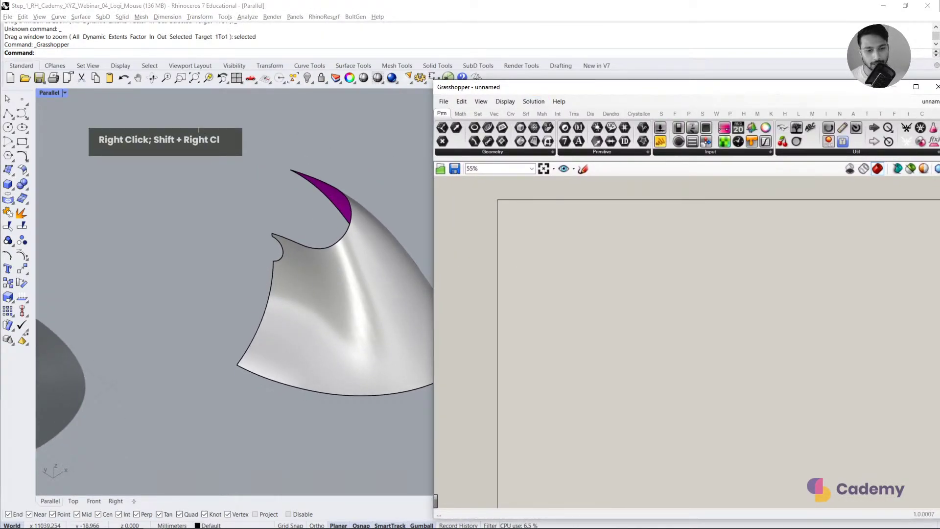
Step: Open the definition Step_2_Gh_Cademy_XYZ_Webinar_04_Logi_Mouse from the Cademy_Webinar_04_Files folder in Grasshopper
mouse_move(107, 519)
click(114, 485)
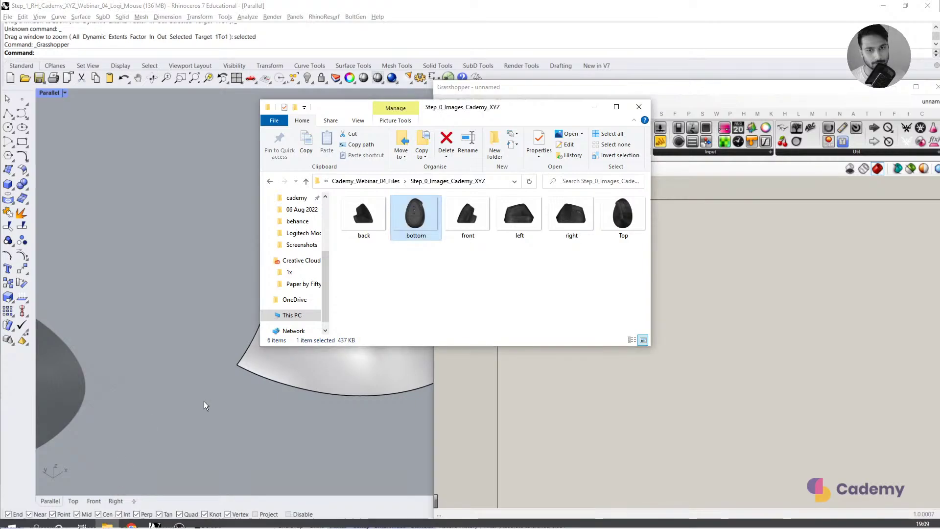
click(382, 182)
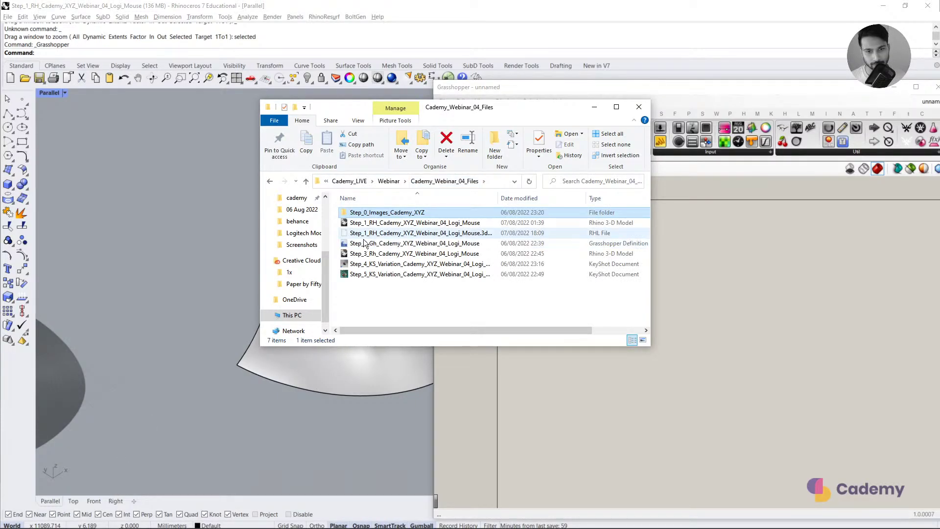
click(350, 245)
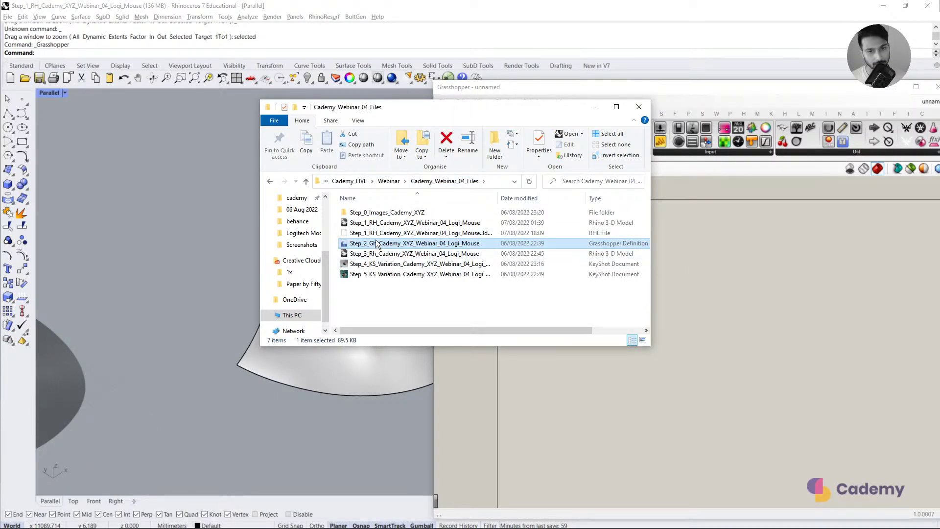
drag(372, 247, 659, 435)
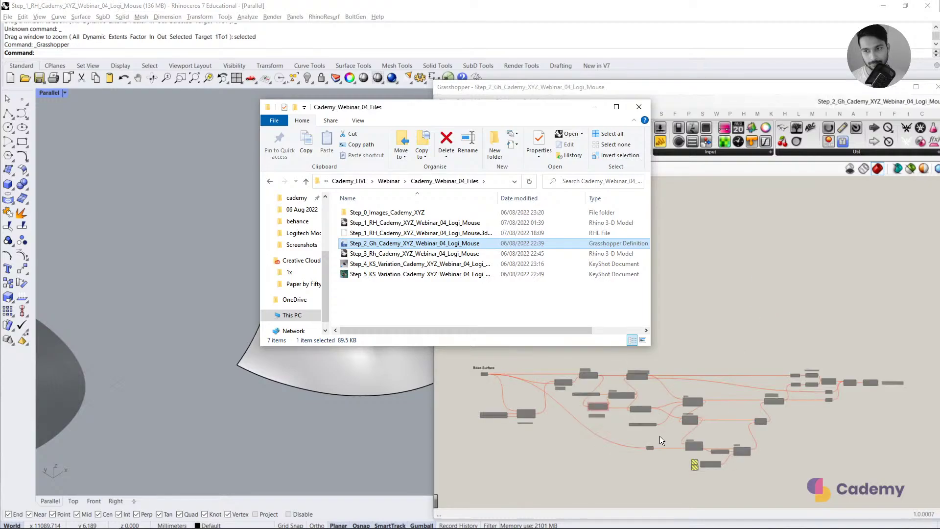
click(617, 433)
scroll(577, 401, down, 3)
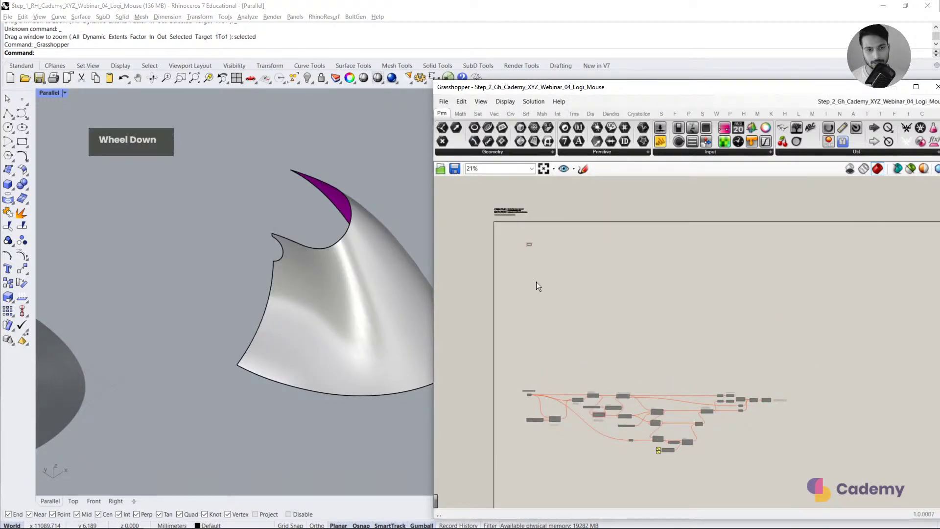
Step: Delete the stray component sitting alone above the definition's network on the Grasshopper canvas
shift+right_drag(378, 321, 310, 296)
scroll(528, 244, up, 5)
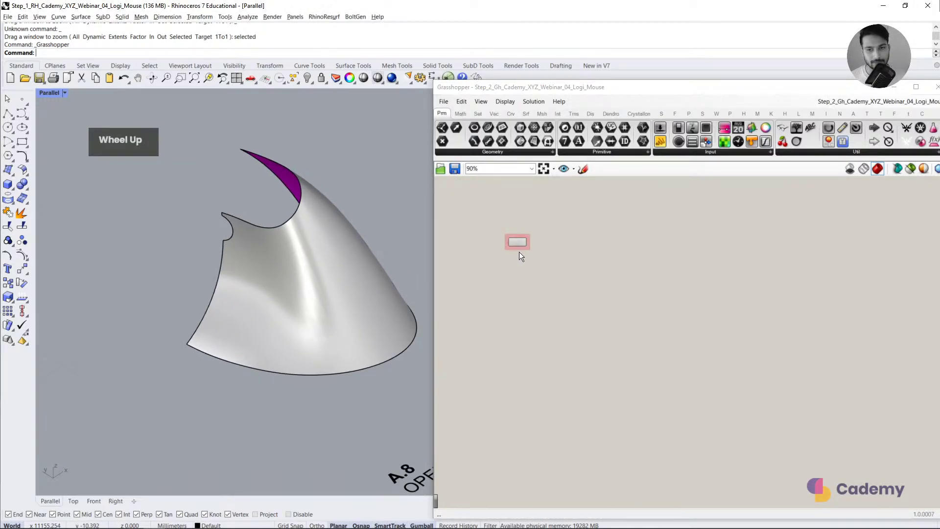
click(518, 240)
key(Delete)
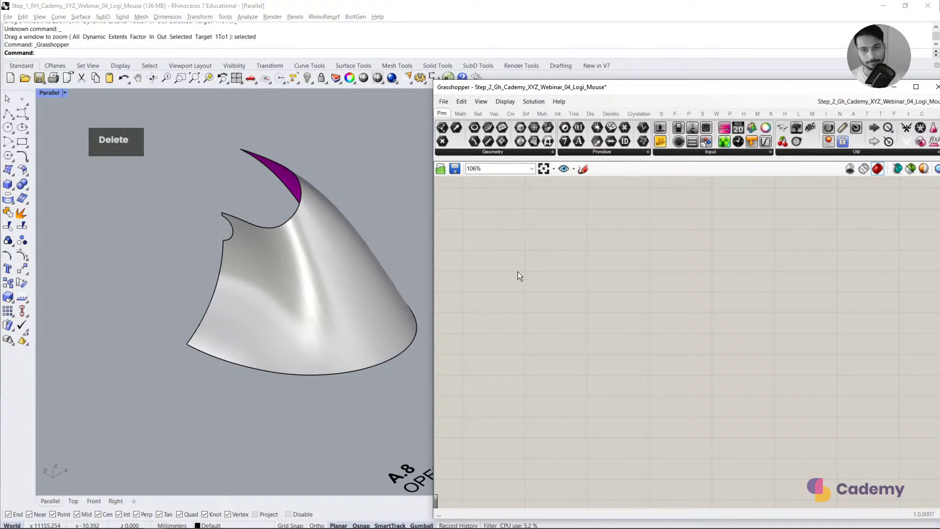
Step: Align the Grasshopper window with the upper screen edge and frame the empty canvas area beside the deselected surface
click(342, 265)
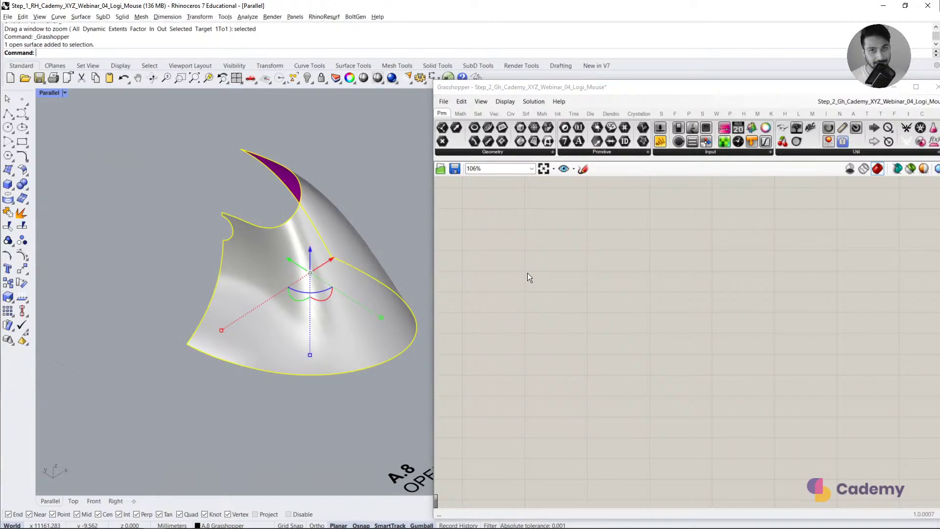
double_click(527, 272)
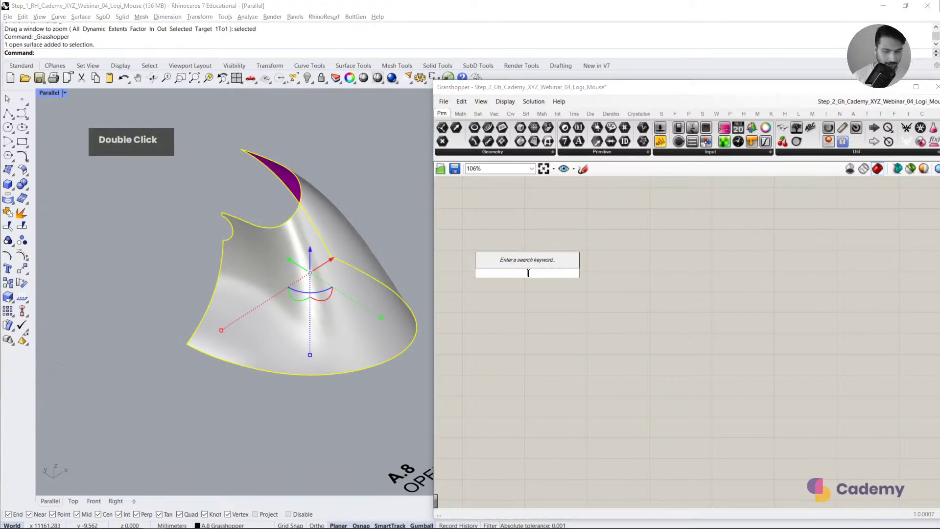
drag(542, 82, 554, 1)
right_drag(575, 245, 636, 312)
scroll(601, 308, down, 3)
scroll(594, 270, up, 2)
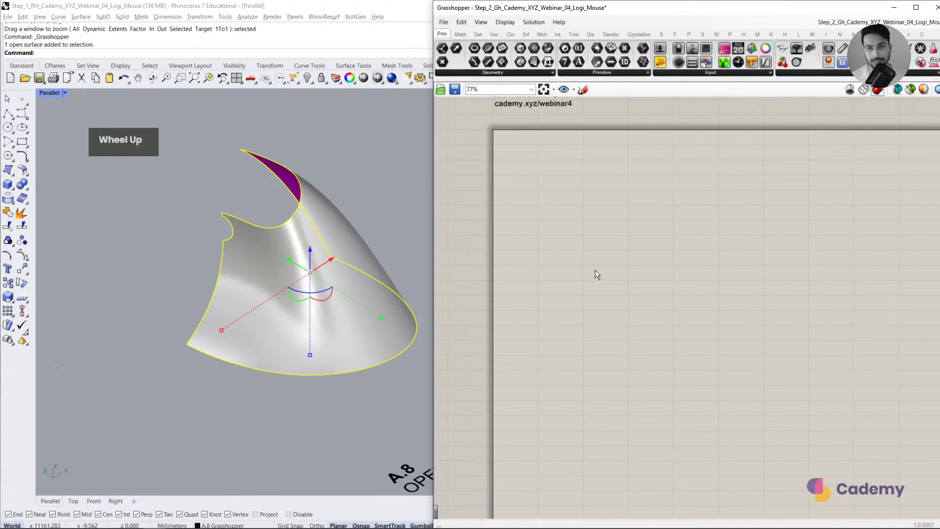
click(393, 232)
shift+right_drag(394, 232, 350, 240)
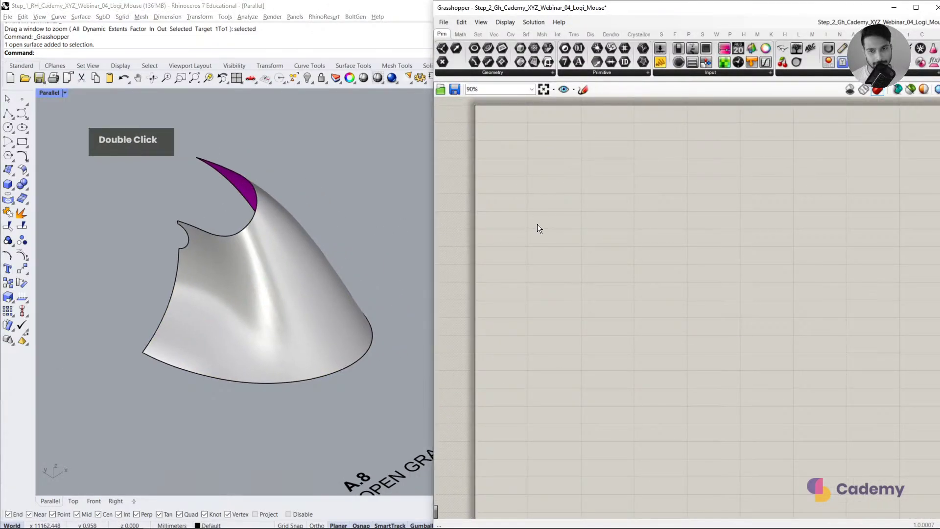
Step: Add a Surface parameter to the empty area of the Grasshopper canvas
double_click(599, 222)
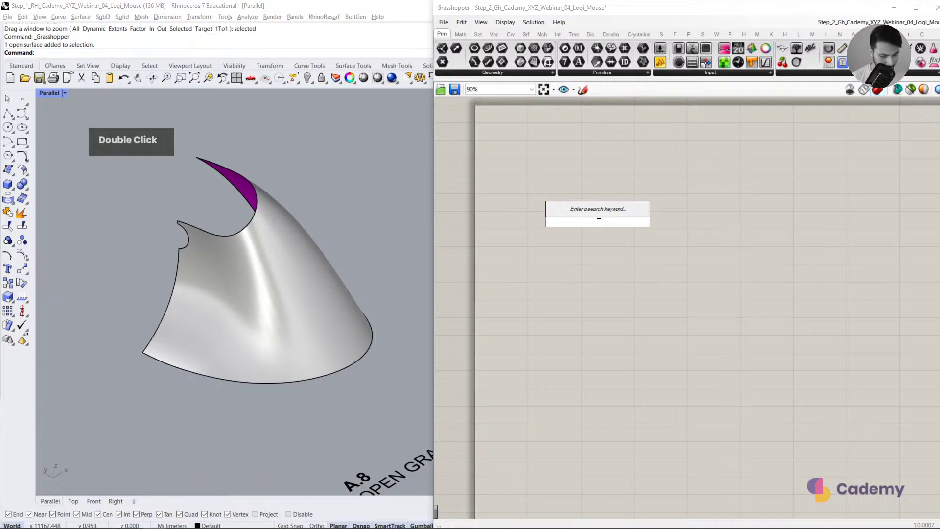
text(SURFACE)
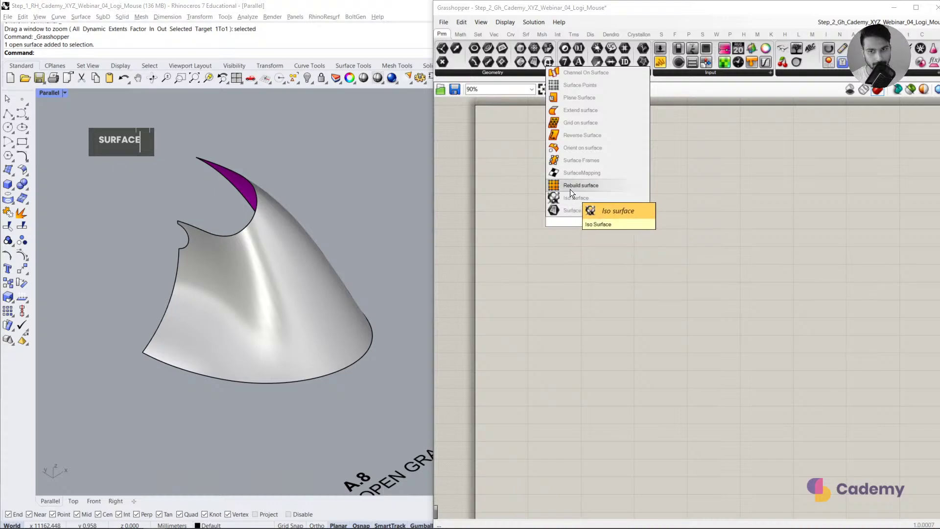
click(557, 210)
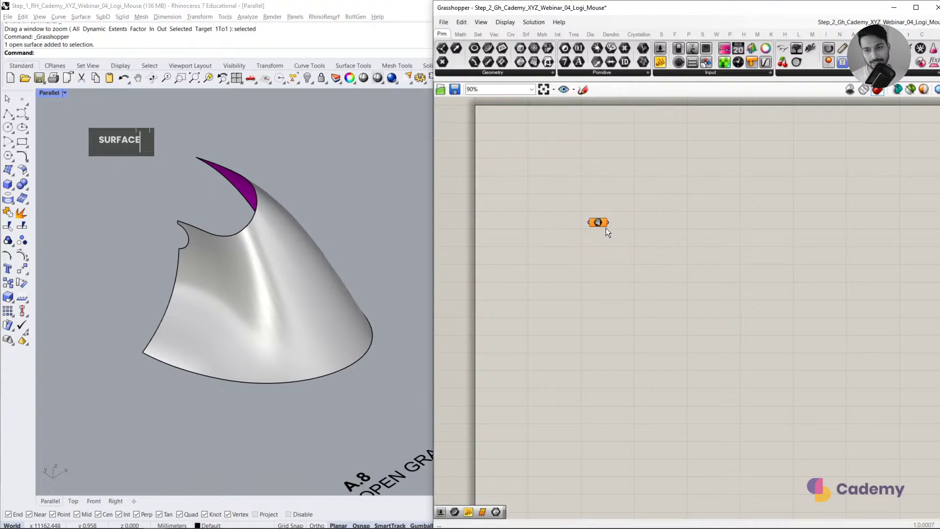
drag(607, 228, 580, 222)
scroll(577, 220, up, 4)
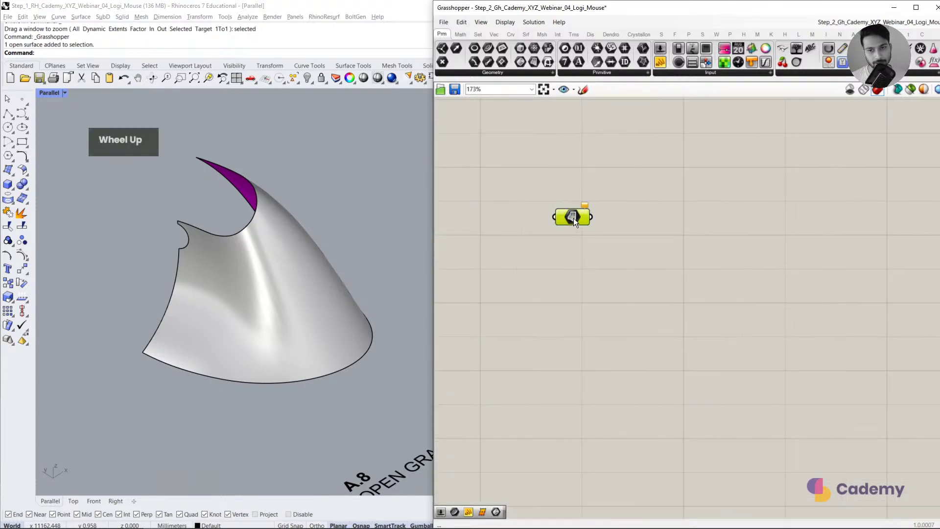
Step: Add the Bifocals component to the canvas so that components show name labels
double_click(573, 275)
text(Bif)
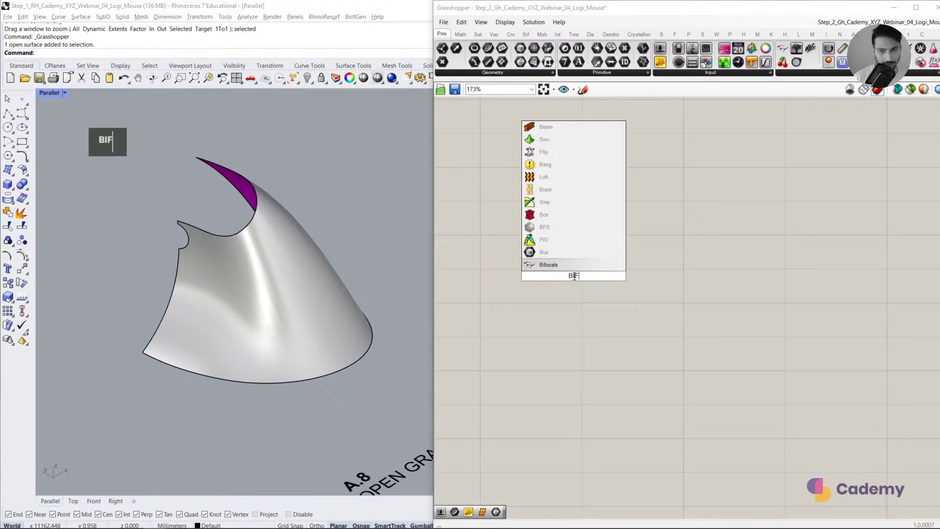
key(Return)
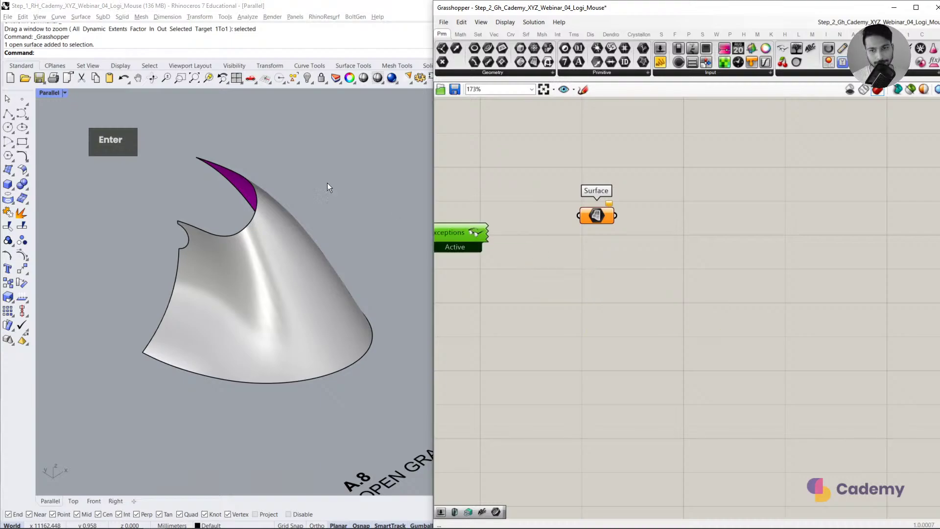
Step: Reference the trimmed rear panel in the Surface parameter as one surface
double_click(589, 223)
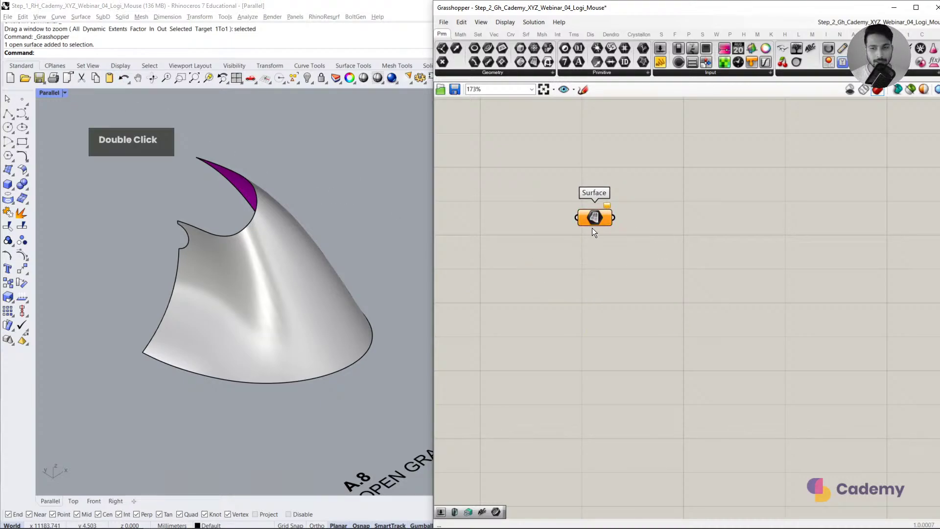
click(267, 283)
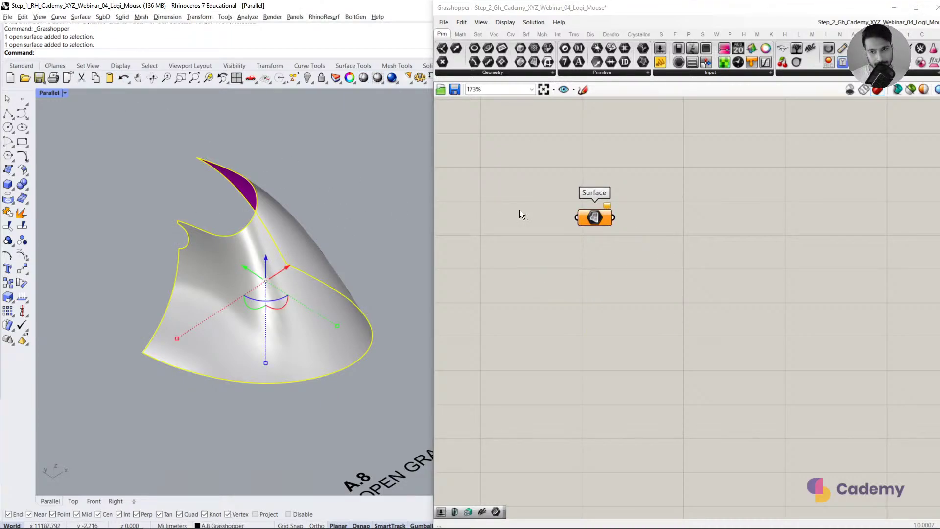
double_click(596, 218)
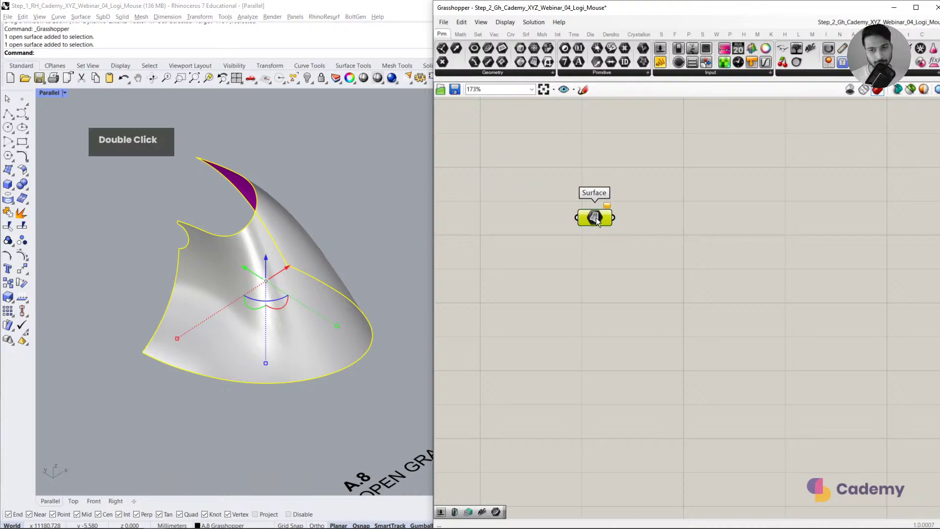
right_click(596, 217)
click(546, 223)
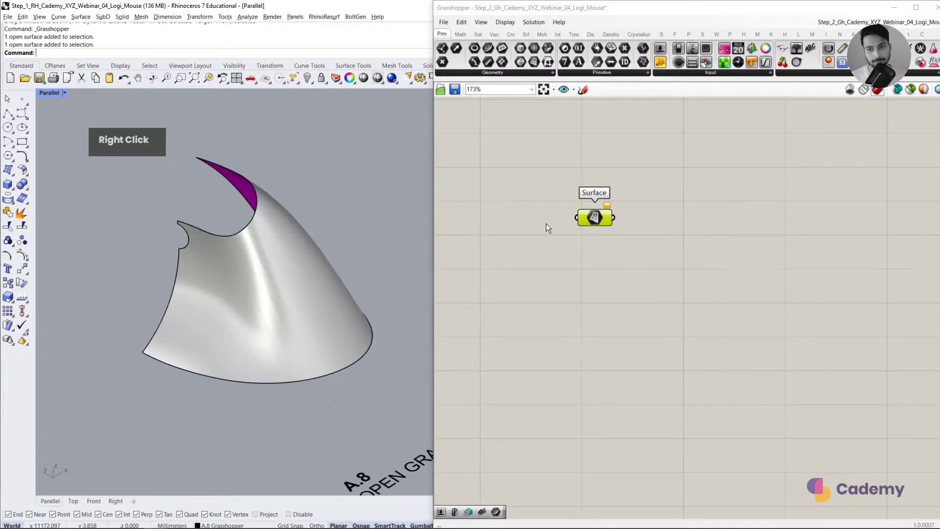
right_click(589, 219)
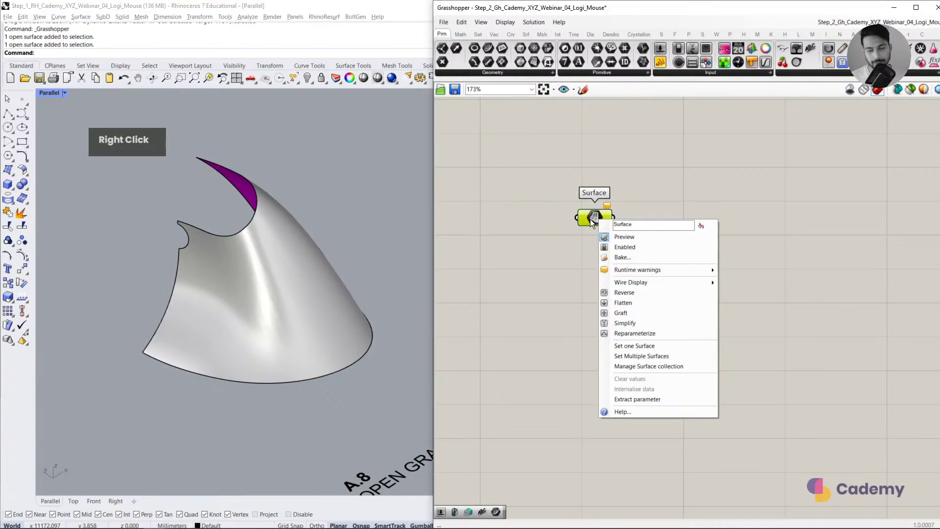
click(625, 346)
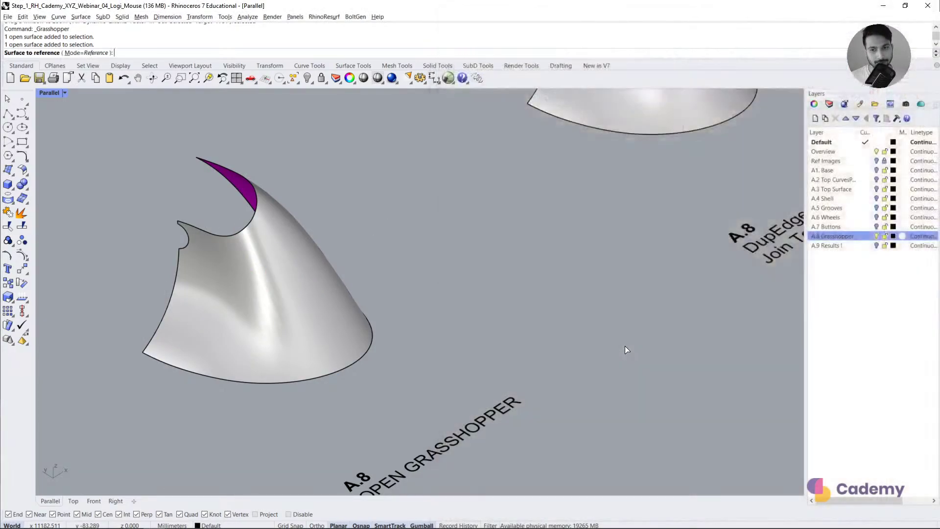
click(305, 285)
click(595, 253)
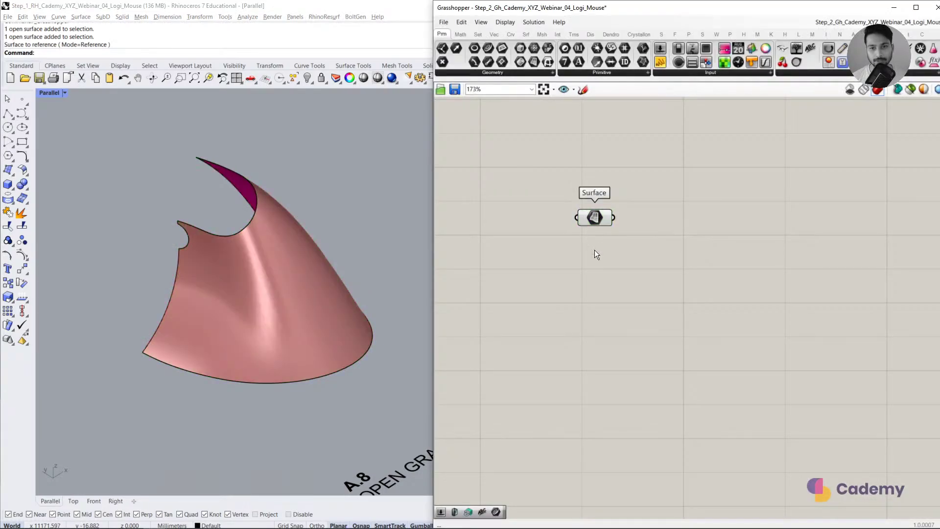
Step: Move the Surface parameter aside on the canvas to leave room for the components that follow it
right_drag(266, 285, 257, 311)
drag(597, 218, 552, 257)
click(628, 328)
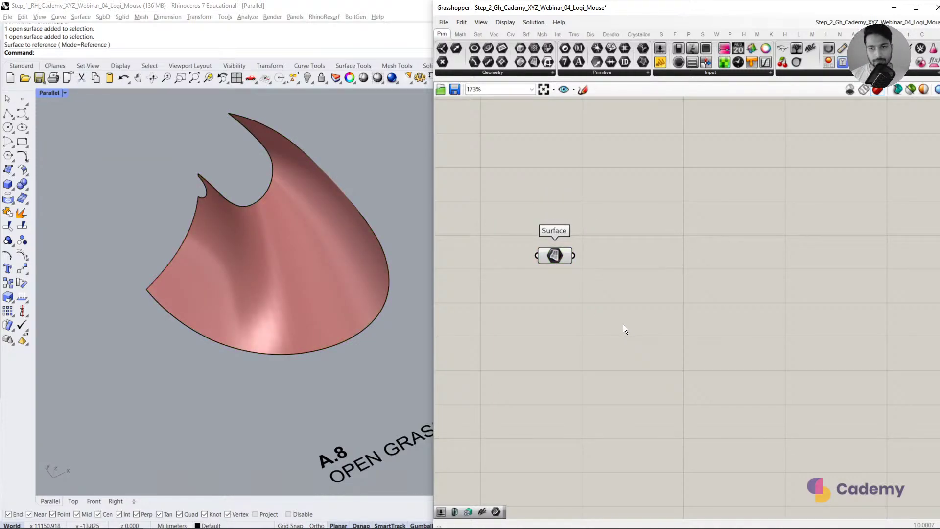
Step: Place a LunchBox Triangle Panels B component on the canvas beside the Surface parameter
click(798, 36)
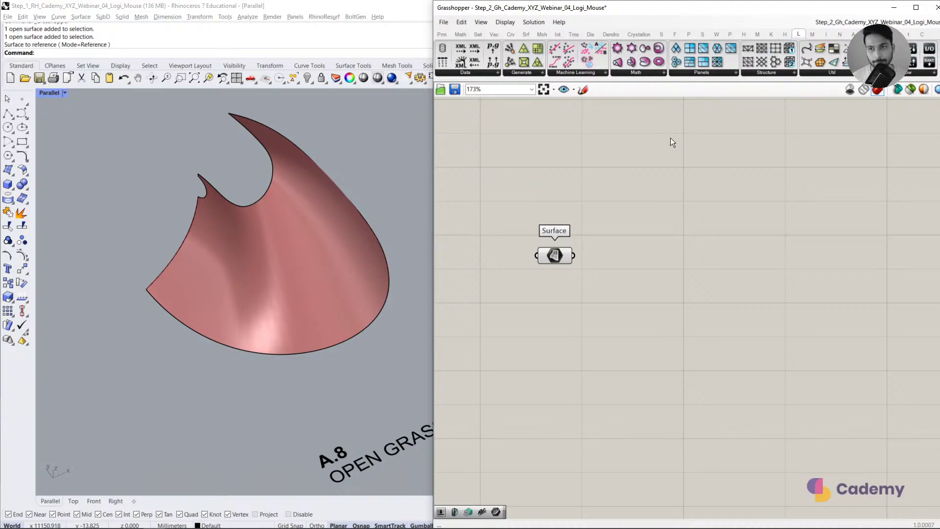
click(709, 73)
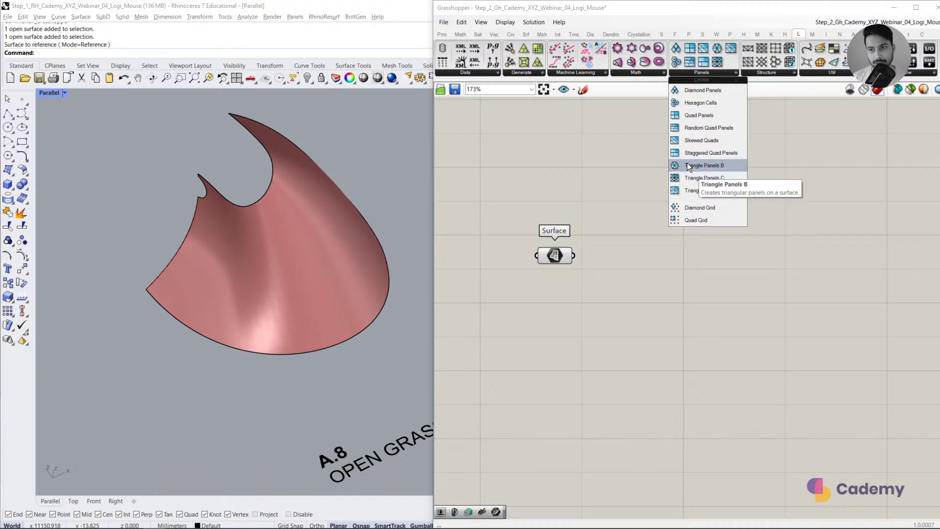
click(713, 165)
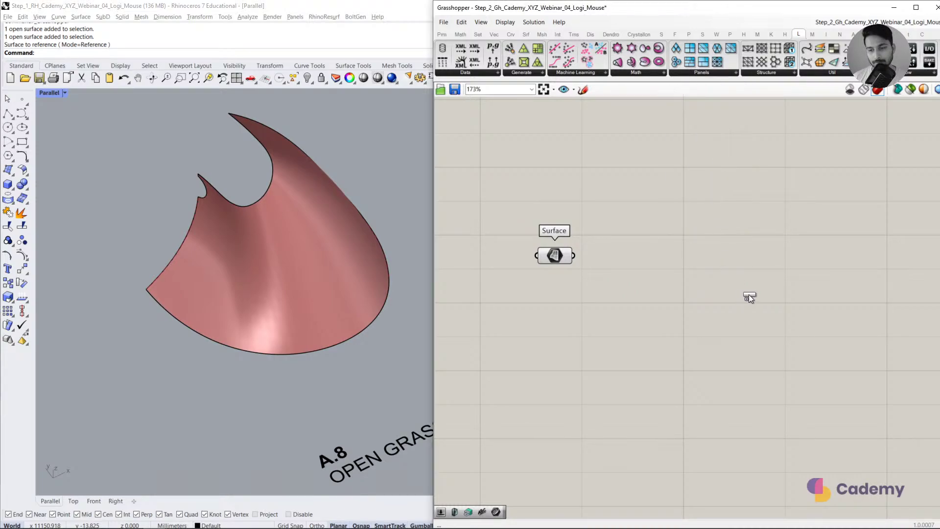
click(733, 268)
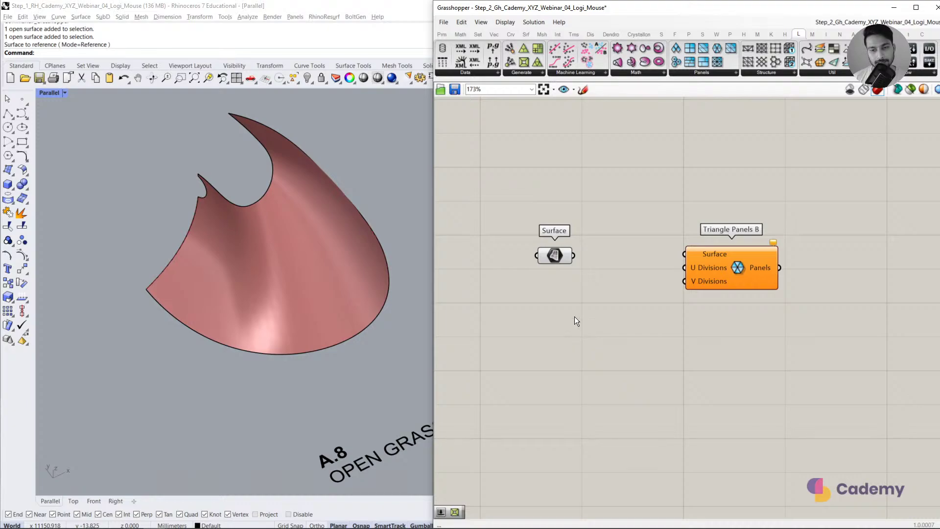
Step: Connect the Surface parameter to the Surface input of Triangle Panels B and space the two components apart
click(586, 293)
drag(556, 257, 713, 267)
click(578, 285)
click(646, 284)
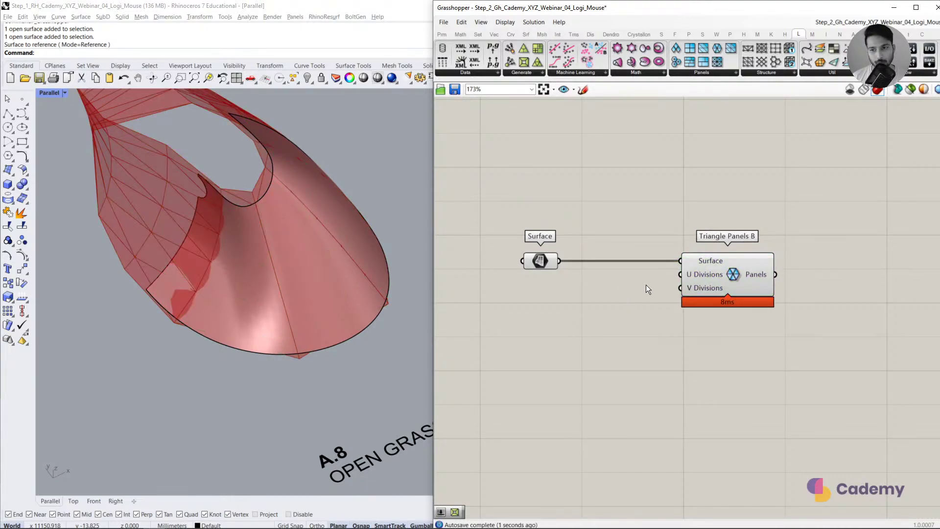
Step: Disconnect the Surface parameter from the Surface input of Triangle Panels B and wire it back in
right_click(697, 260)
mouse_move(729, 296)
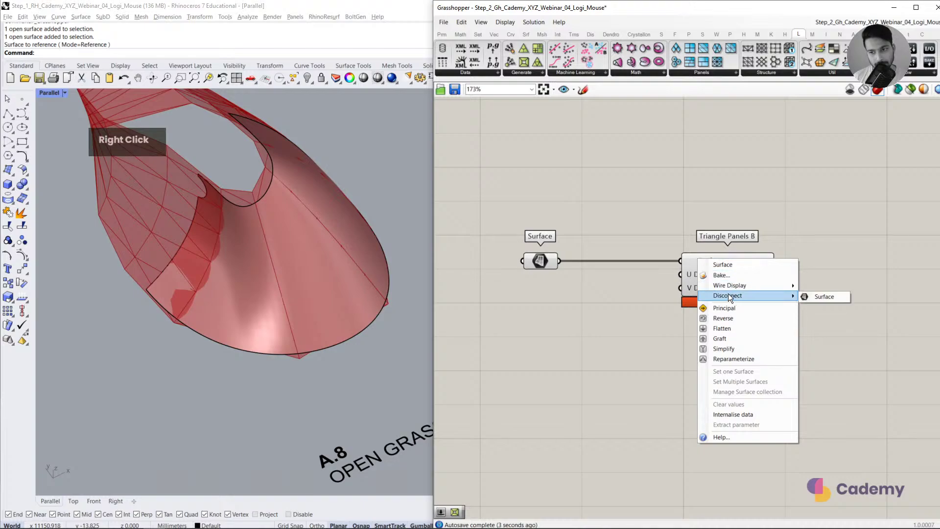
click(825, 298)
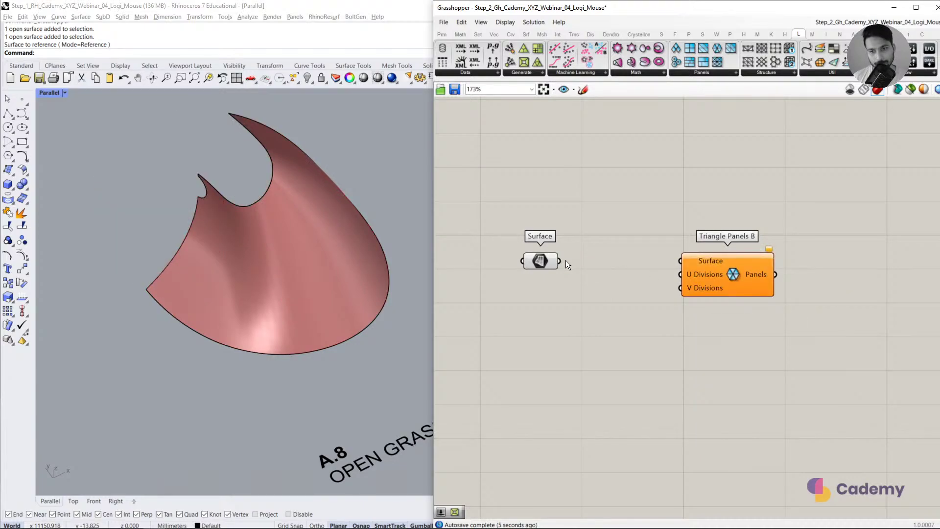
drag(559, 260, 681, 261)
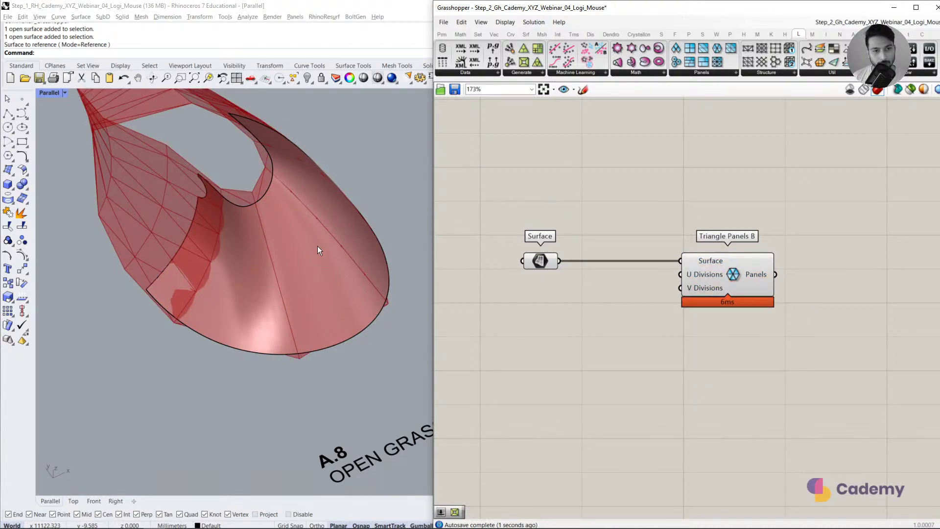
Step: Turn off the preview of the Surface parameter
click(542, 260)
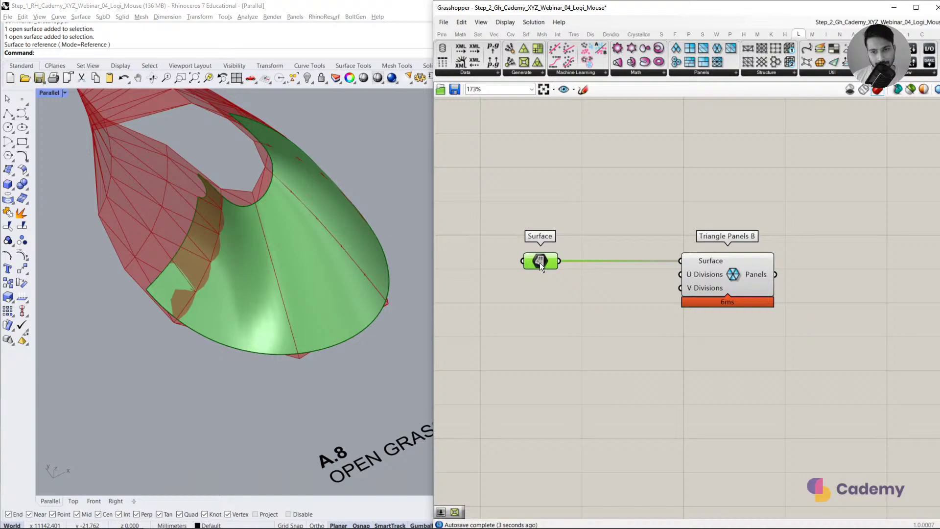
middle_click(539, 262)
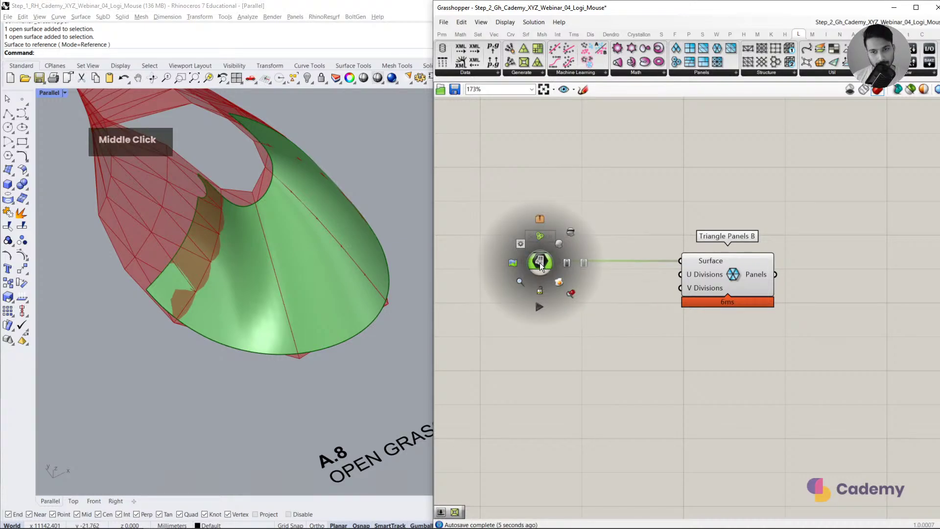
click(571, 232)
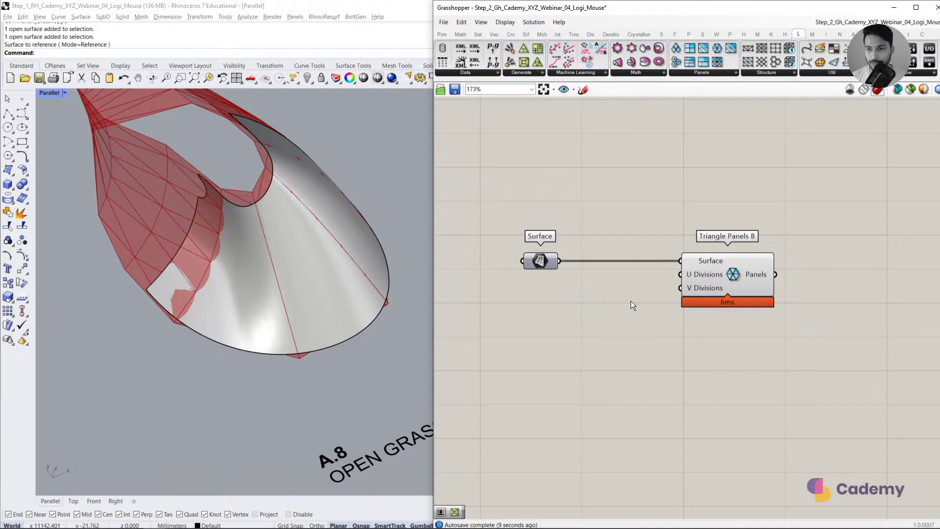
click(710, 282)
double_click(578, 310)
Step: Switch to Rhino, hide the rear panel surface and undo the hiding
right_drag(286, 238, 280, 248)
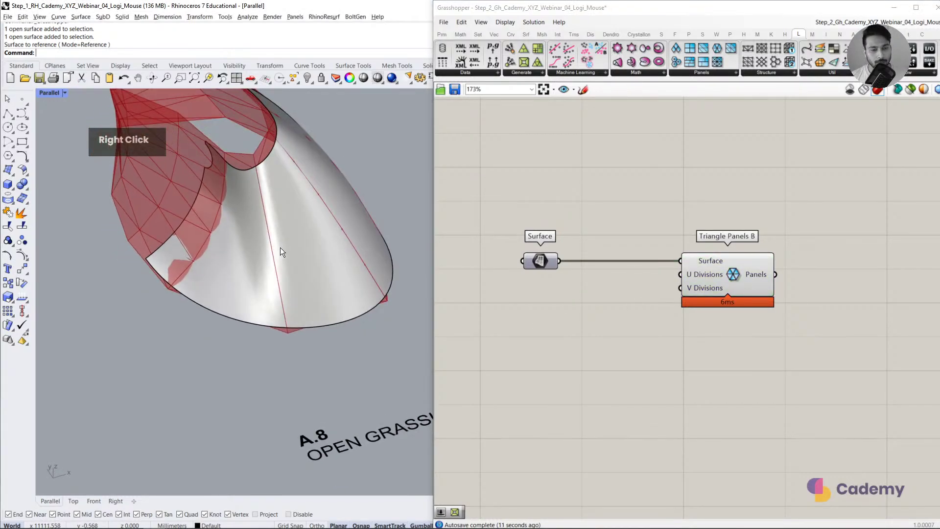
click(280, 248)
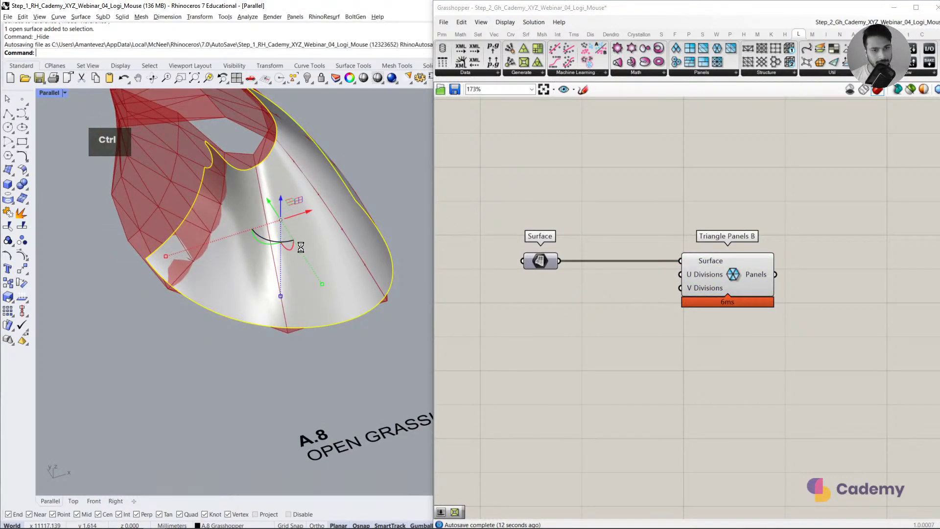
shift+right_drag(326, 254, 312, 279)
key(ctrl+z)
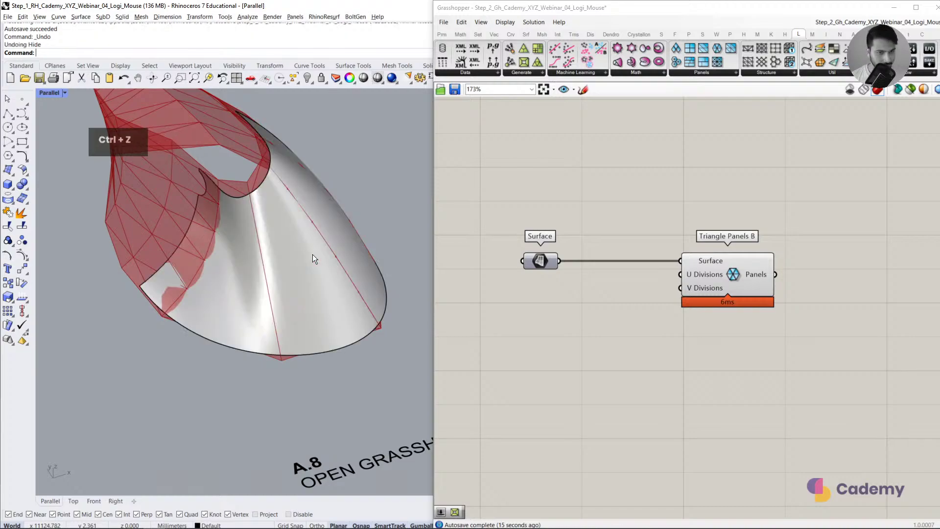
Step: Set the Parallel viewport to Wireframe display and inspect the triangular panels from several angles
click(312, 254)
click(55, 93)
double_click(72, 124)
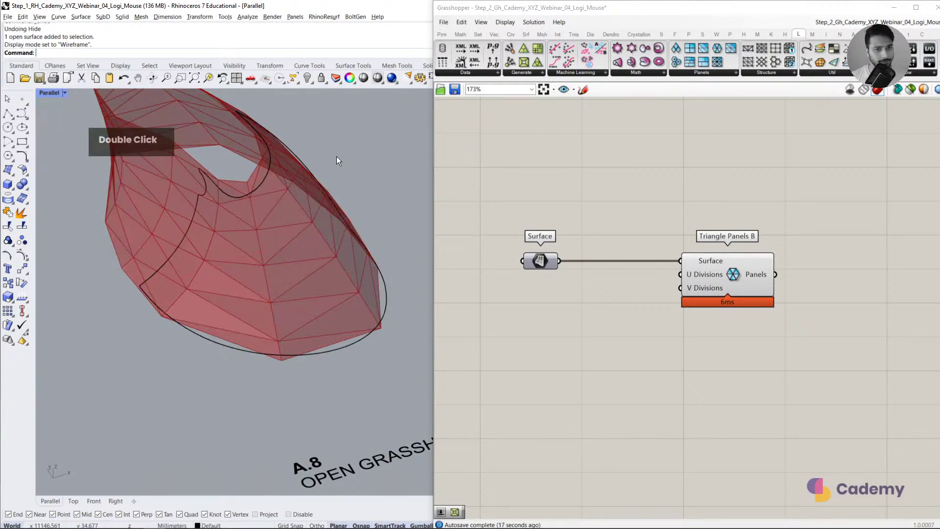
right_drag(336, 157, 303, 277)
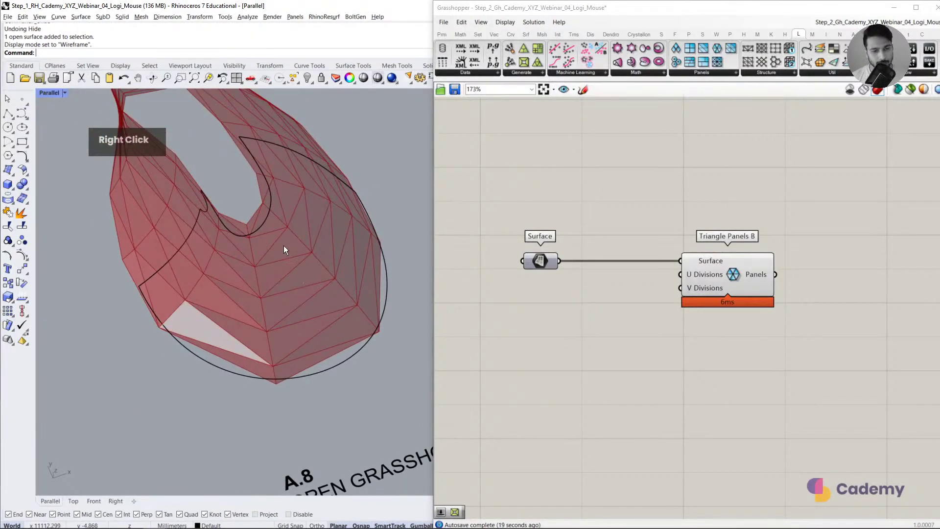
right_drag(284, 243, 294, 279)
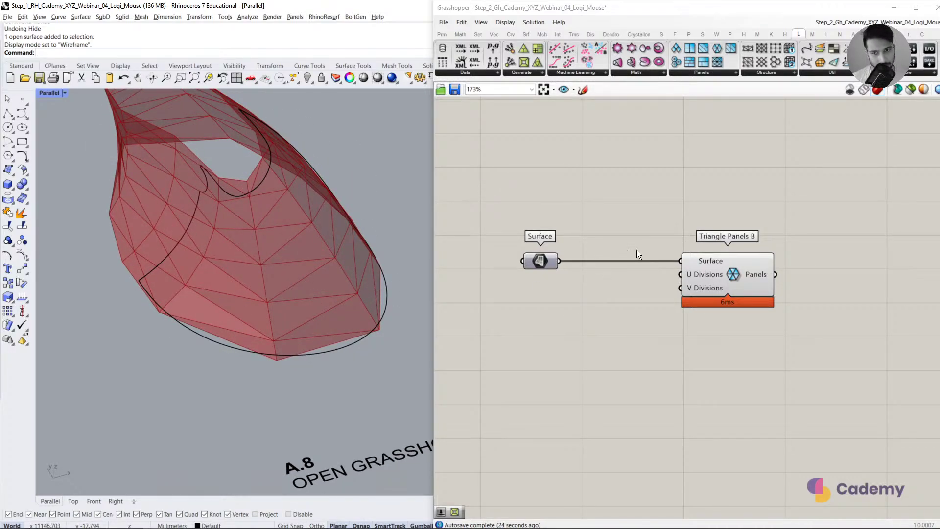
Step: In Grasshopper, add a number slider of 60 below the Surface parameter and connect it to U Divisions
scroll(636, 249, down, 3)
right_drag(636, 248, 595, 391)
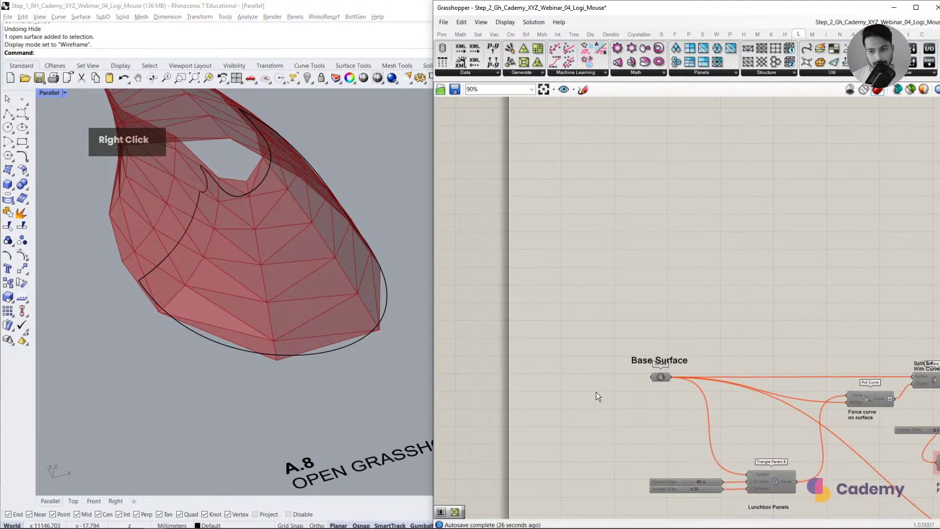
scroll(618, 392, up, 3)
scroll(597, 382, down, 3)
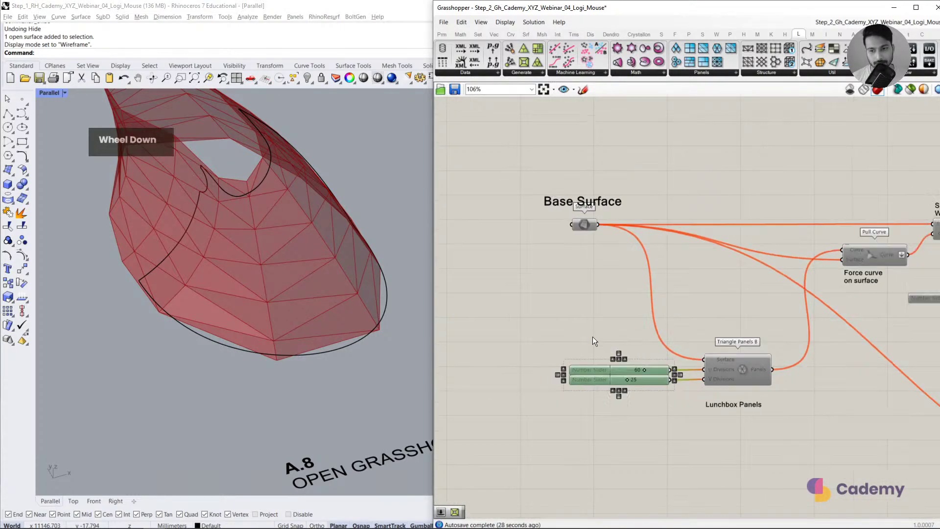
right_drag(592, 337, 561, 210)
scroll(563, 262, up, 3)
double_click(562, 265)
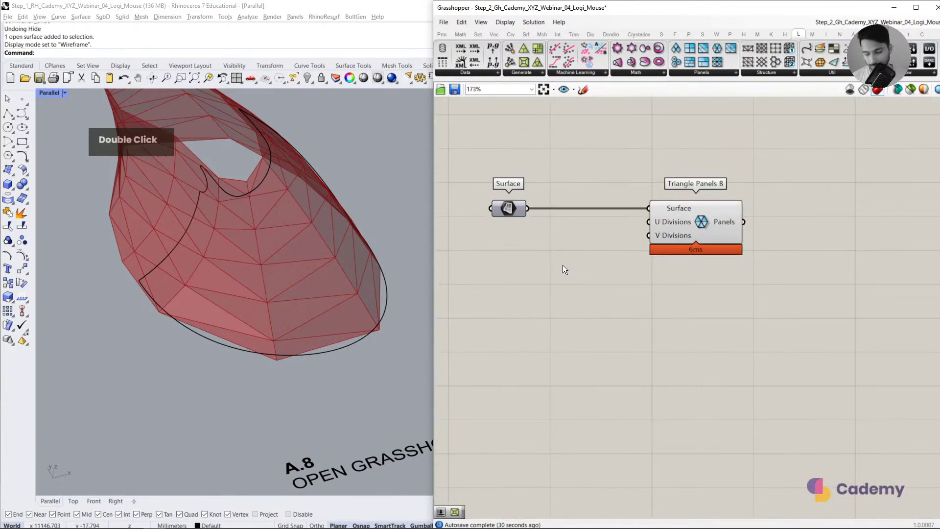
text(60)
key(Return)
drag(601, 265, 584, 251)
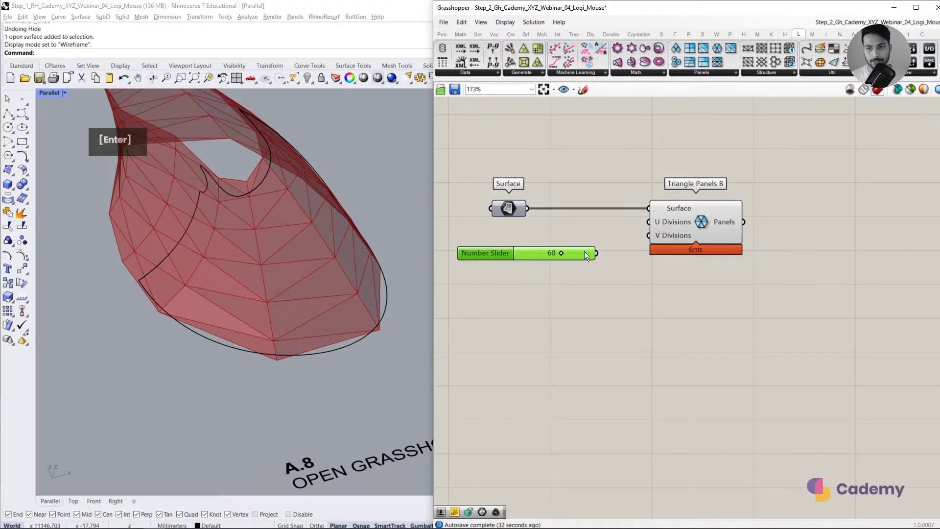
drag(644, 224, 603, 248)
Step: Add a number slider of 25 connected to V Divisions, undoing any accidental change to the U Divisions slider
double_click(549, 294)
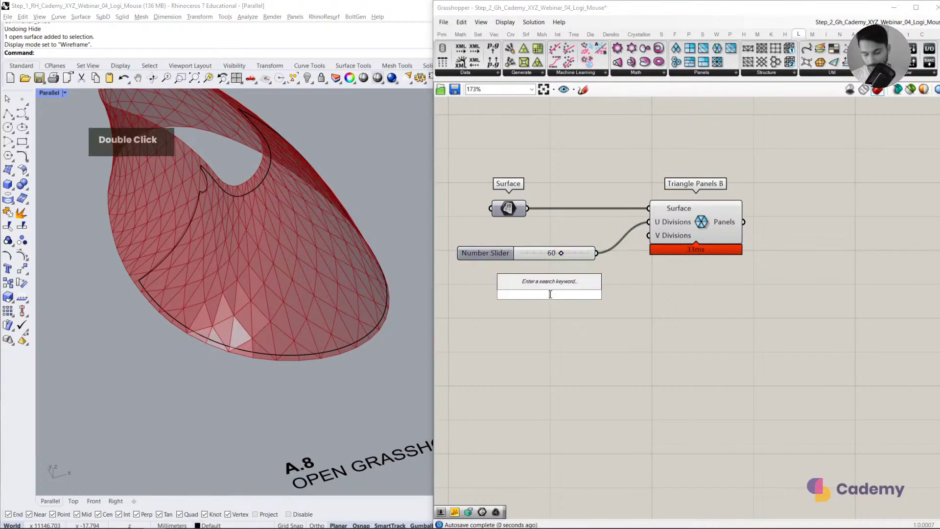
text(25)
key(Return)
drag(649, 236, 557, 254)
click(540, 304)
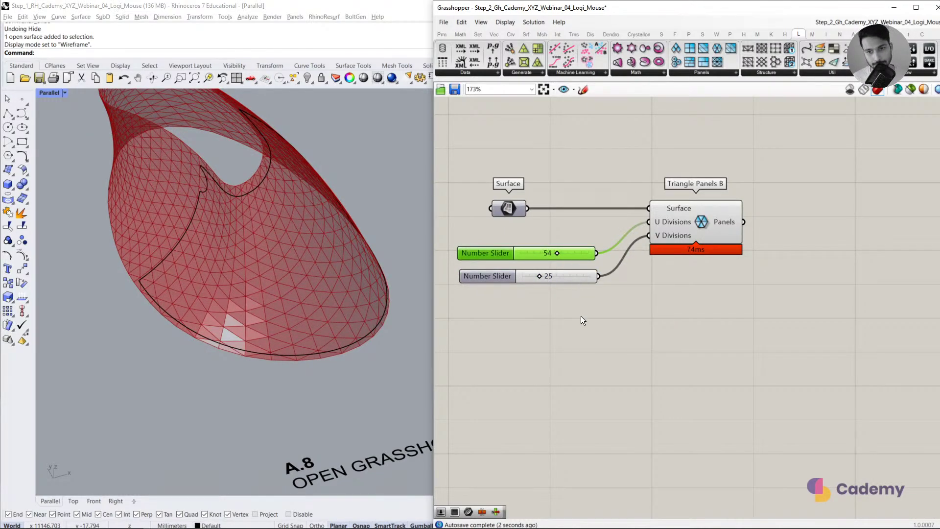
key(ctrl+z)
Step: Align the two division sliders one below the other beside Triangle Panels B
scroll(342, 362, down, 3)
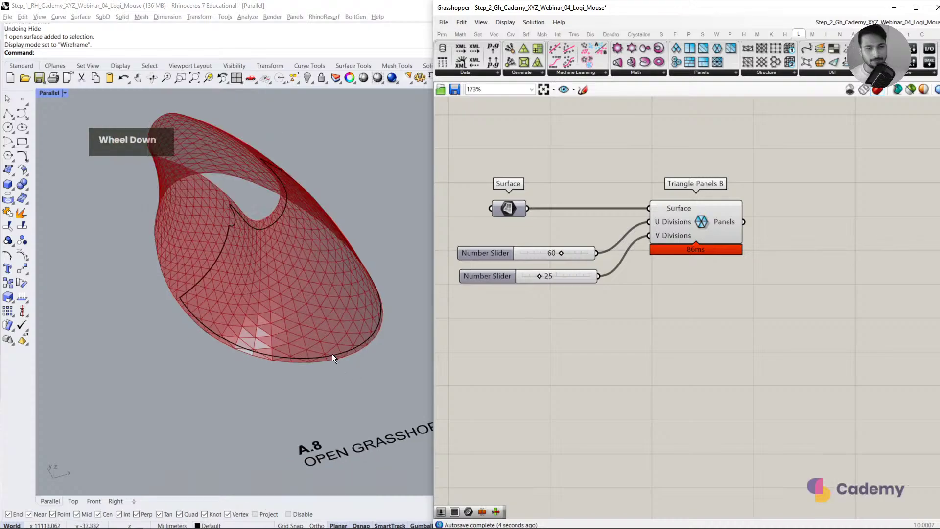
right_drag(332, 353, 323, 347)
click(627, 333)
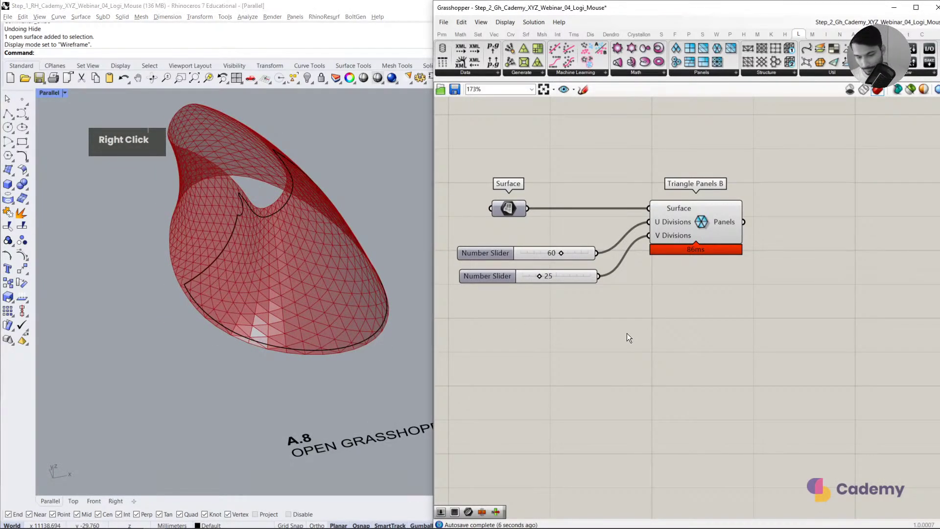
mouse_move(565, 255)
mouse_down()
mouse_move(563, 282)
mouse_move(551, 249)
mouse_up()
click(586, 233)
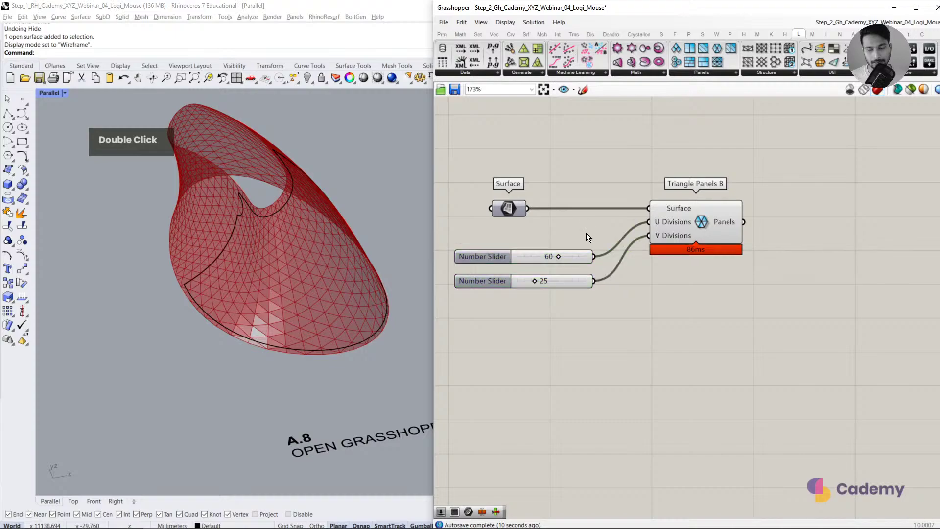
click(712, 228)
click(640, 339)
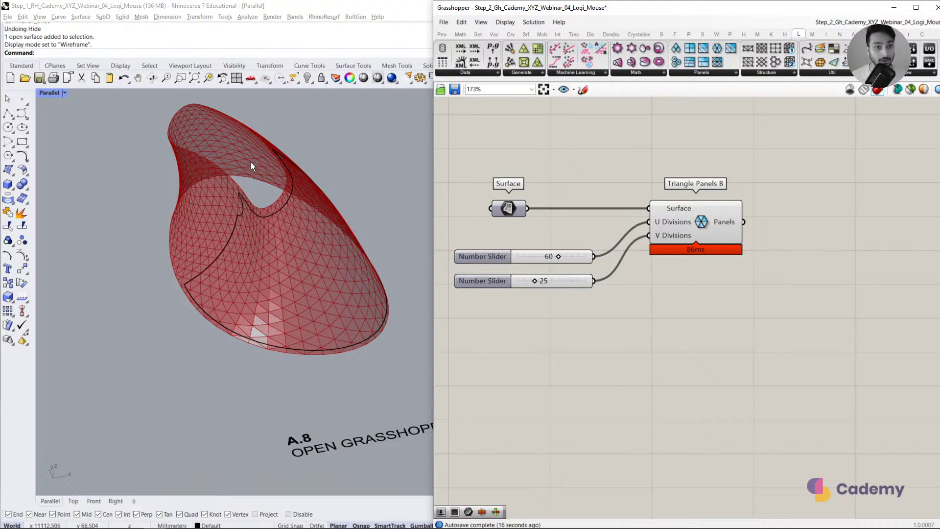
Step: In Rhino, display the control points of the trimmed rear panel to examine its underlying surface, and turn them off
click(268, 214)
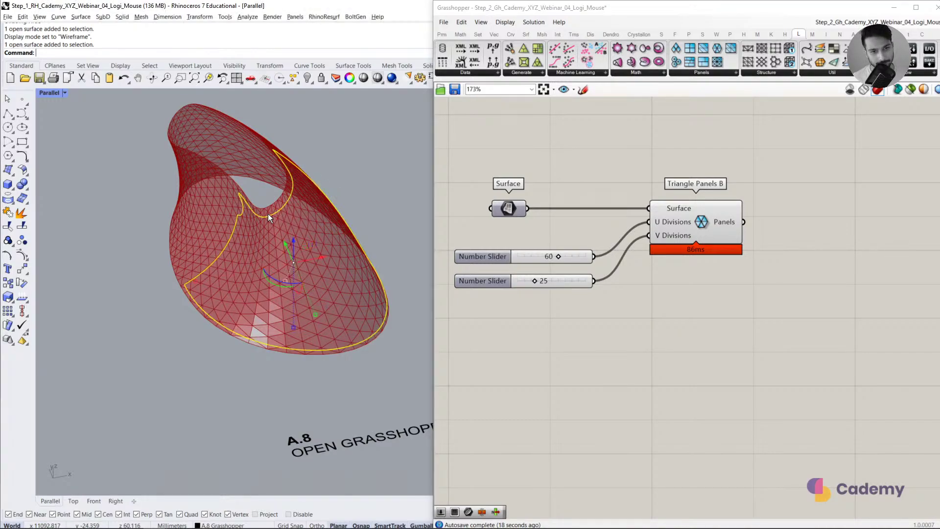
click(261, 216)
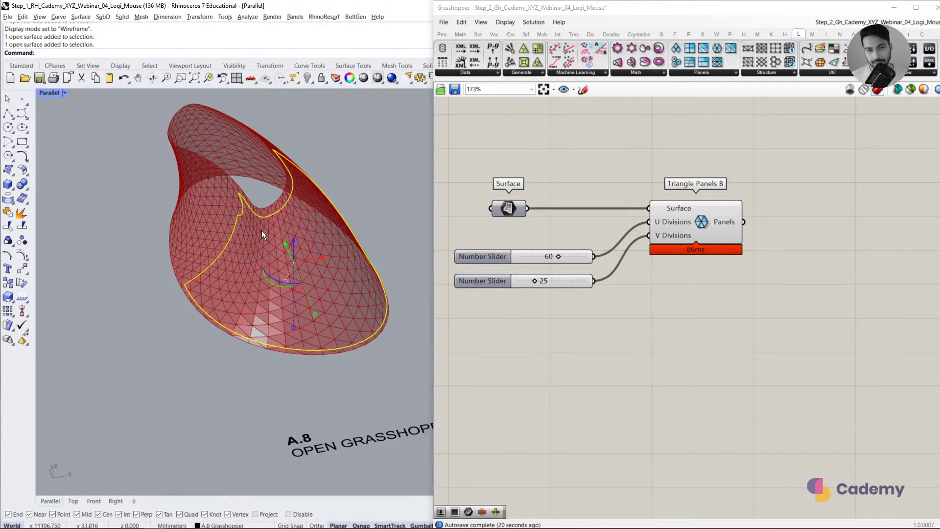
click(22, 255)
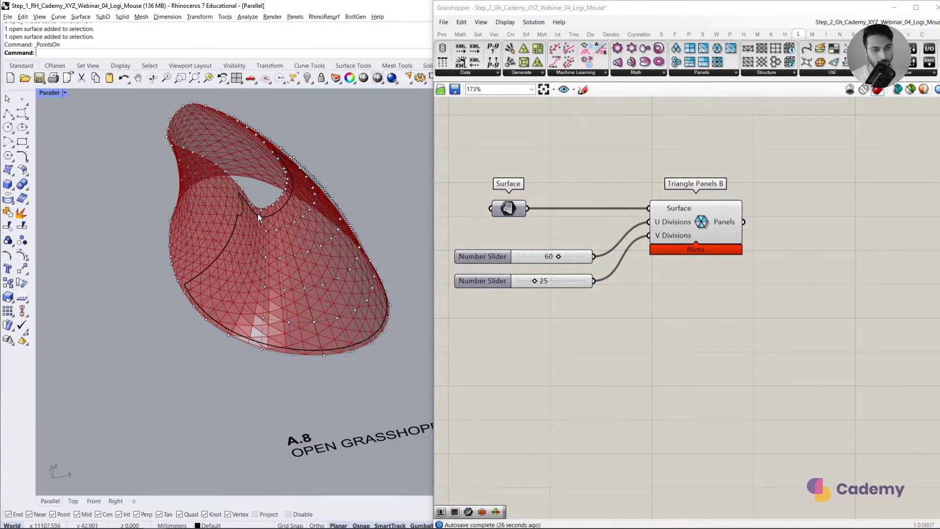
key(Escape)
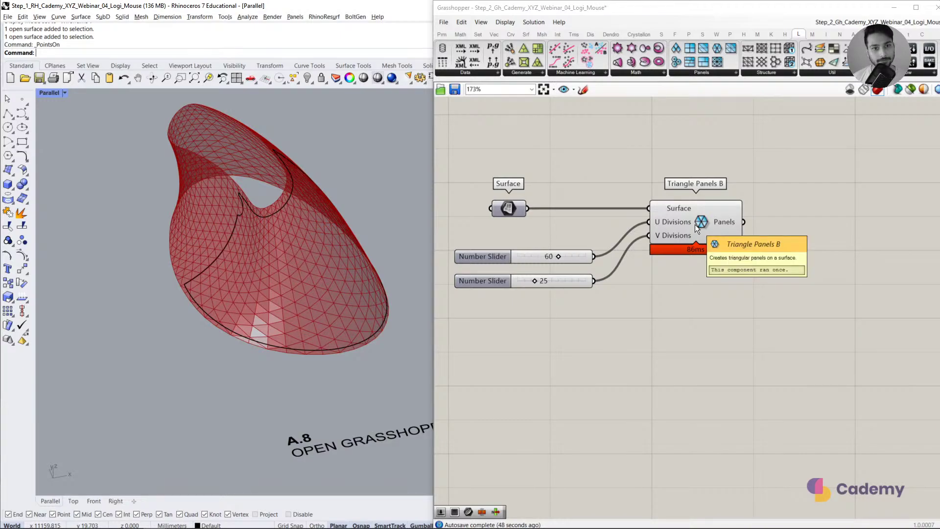
Step: Rearrange the Triangle Panels B component, Surface parameter and 25-value slider into a more compact layout on the canvas
drag(686, 219, 651, 251)
click(645, 209)
drag(506, 210, 529, 209)
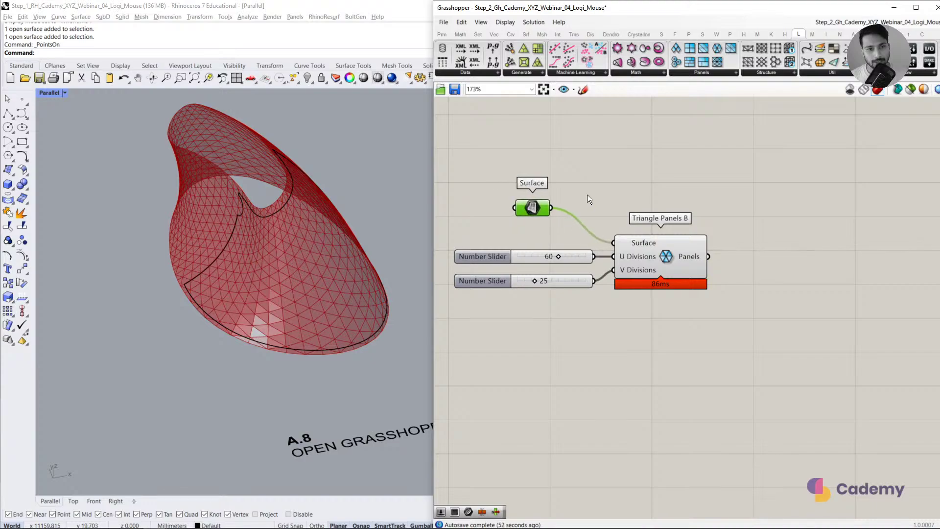
click(586, 195)
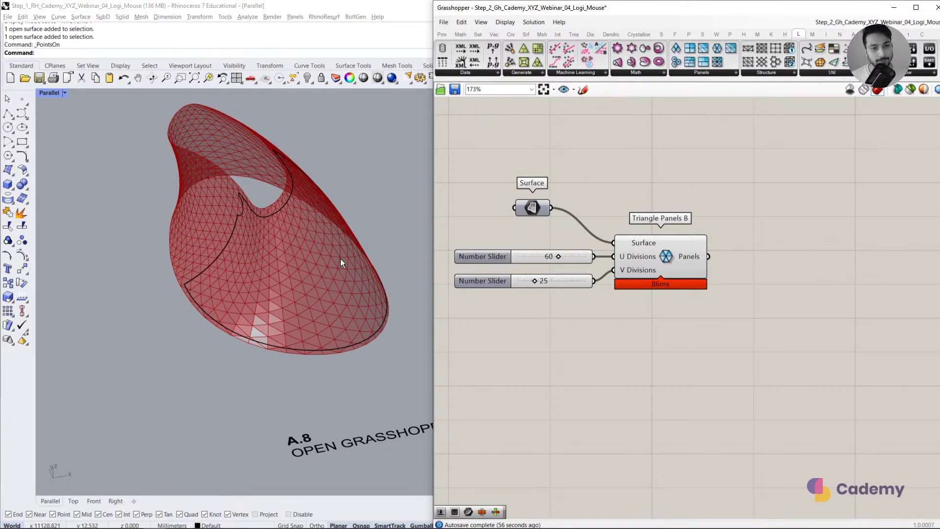
click(536, 209)
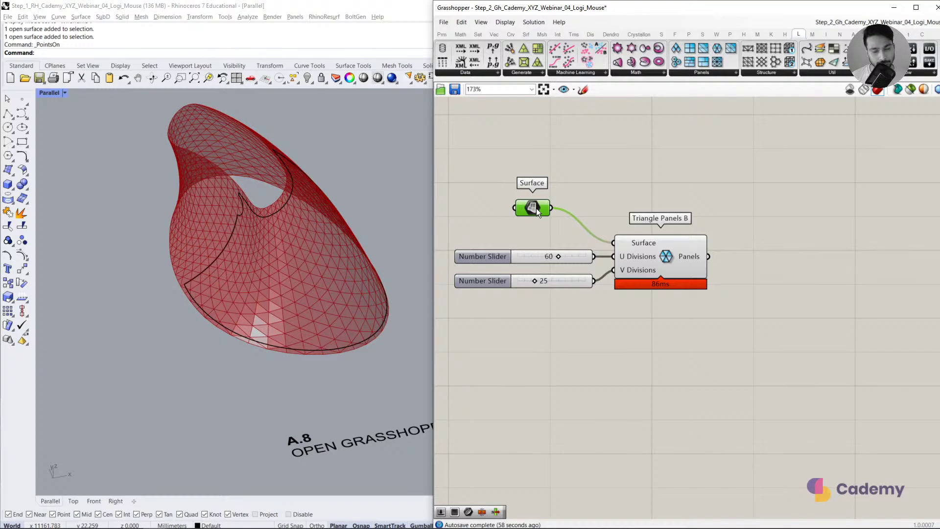
click(675, 180)
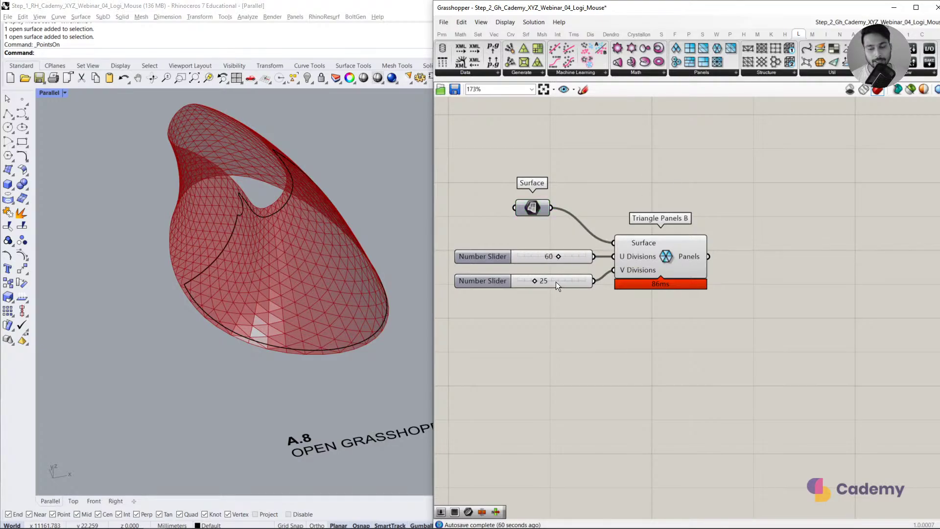
drag(557, 281, 561, 271)
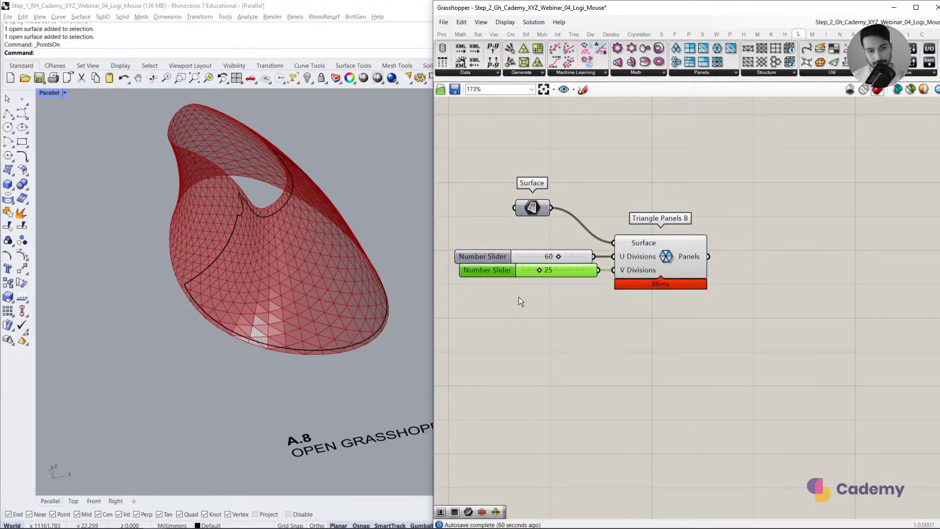
Step: Add a Pull Curve component to the canvas, beyond the Triangle Panels B component
scroll(257, 341, up, 5)
right_drag(249, 343, 230, 308)
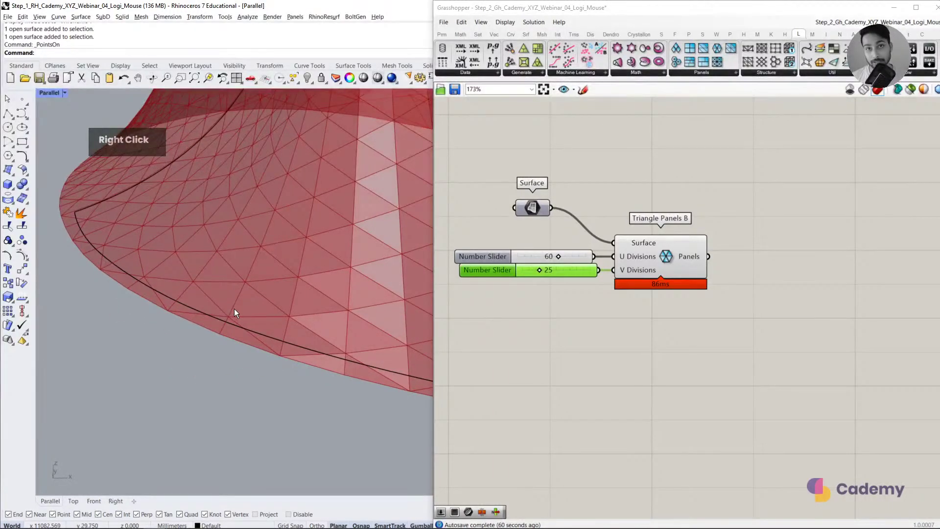
scroll(239, 295, down, 3)
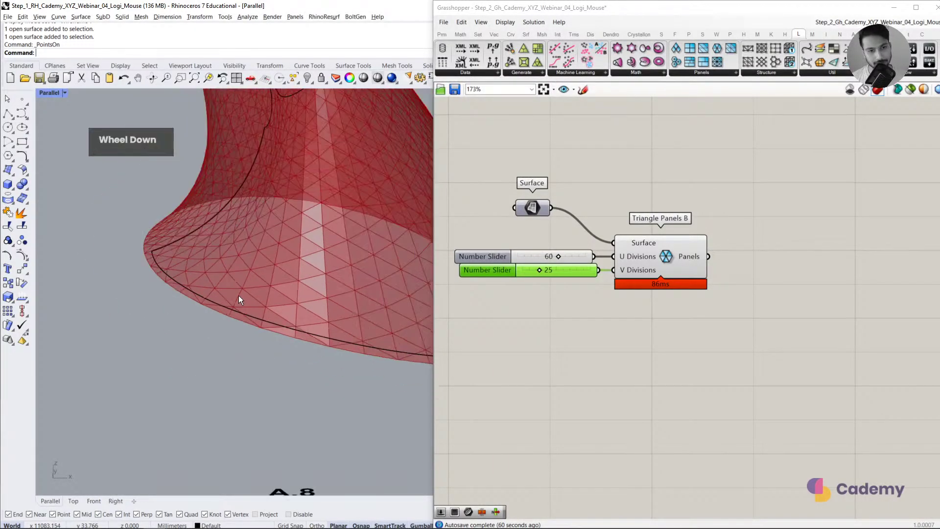
right_drag(239, 295, 252, 313)
scroll(256, 314, down, 2)
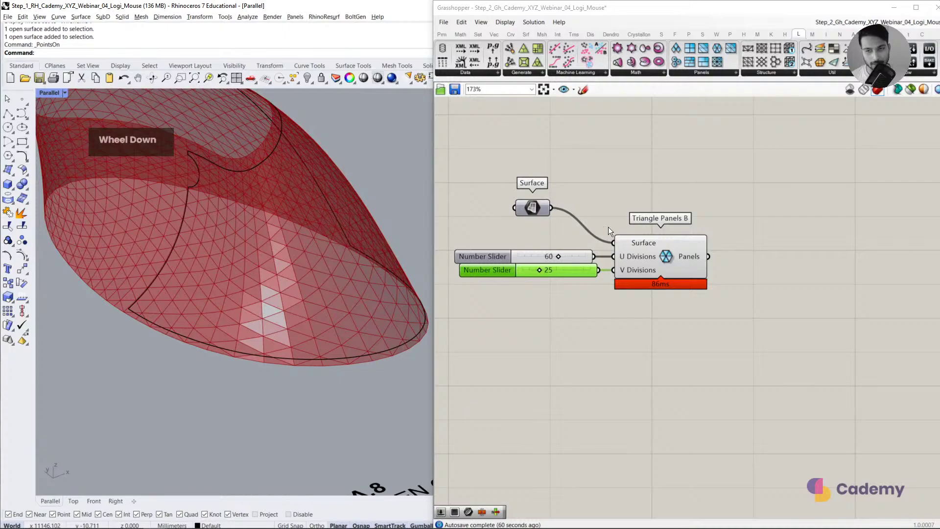
double_click(715, 177)
text(PULL CURVE)
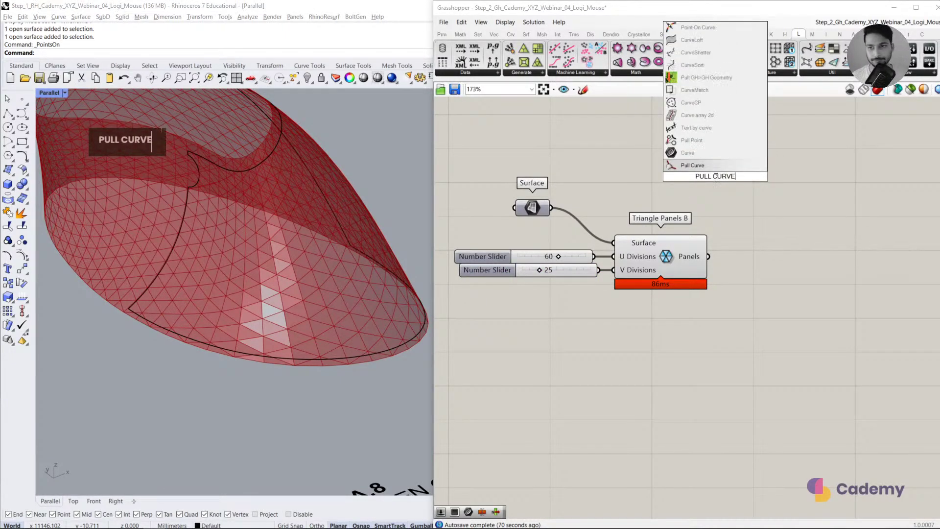
key(Return)
drag(715, 176, 823, 196)
click(739, 205)
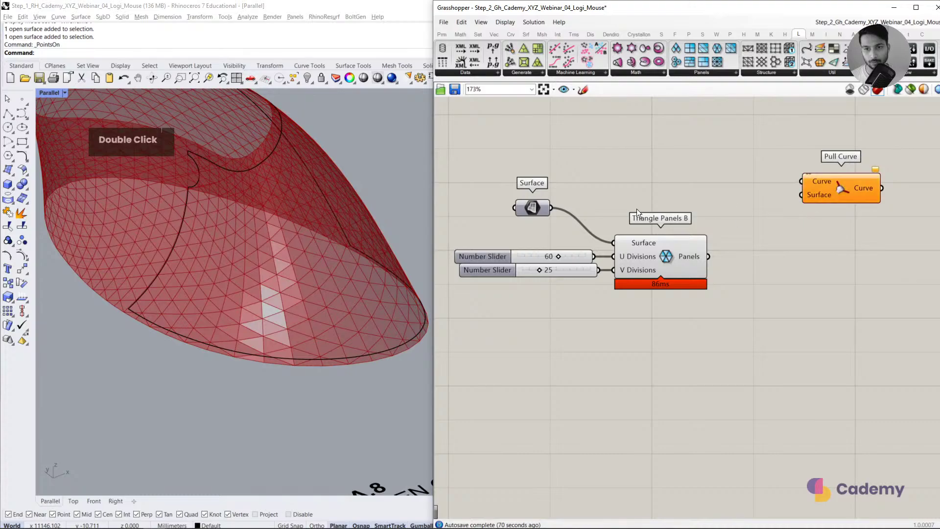
Step: Connect the Surface parameter to Pull Curve's Surface input and the Triangle Panels B Panels output to its Curve input
drag(554, 207, 808, 205)
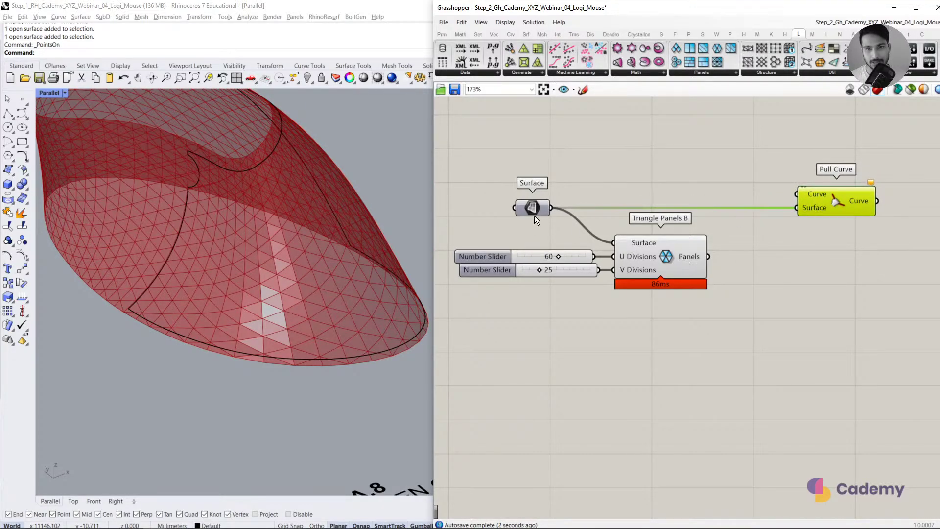
drag(795, 194, 710, 256)
click(733, 312)
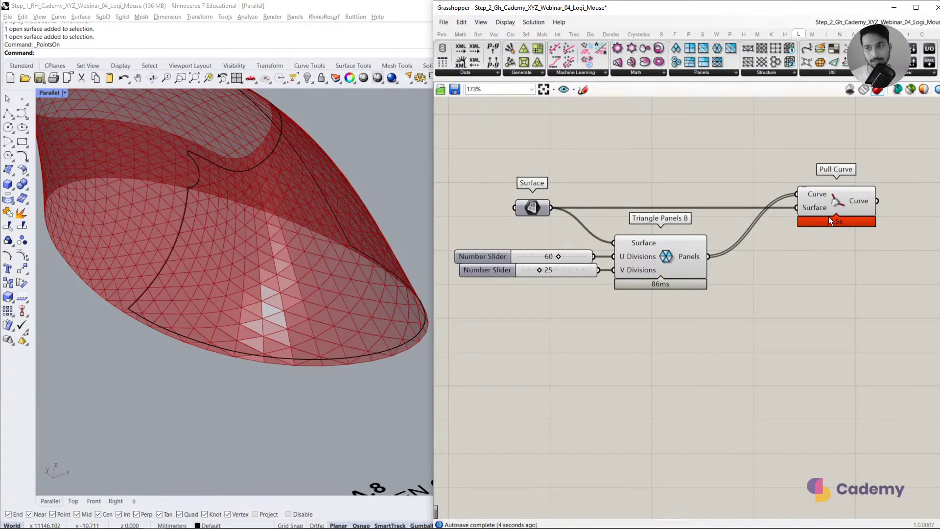
right_drag(828, 219, 790, 207)
click(788, 206)
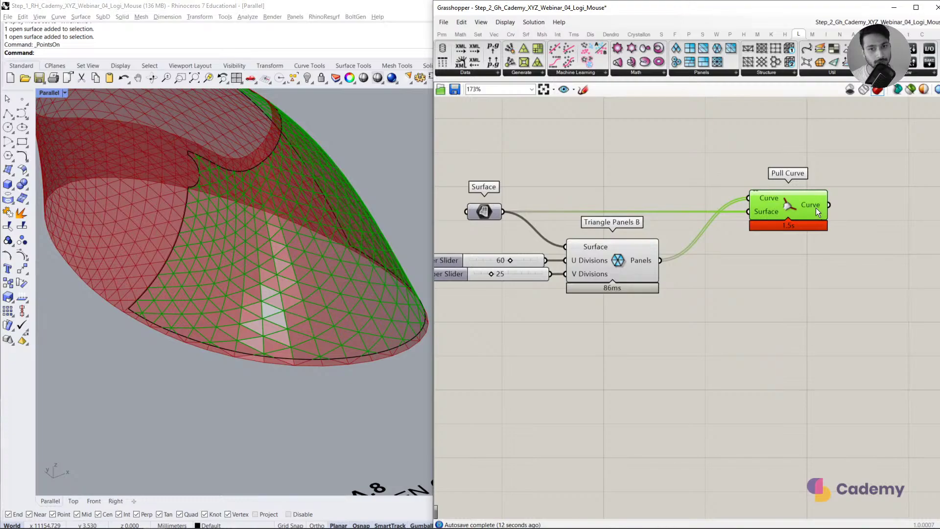
Step: Disable the preview of the Triangle Panels B component
click(614, 266)
middle_click(565, 336)
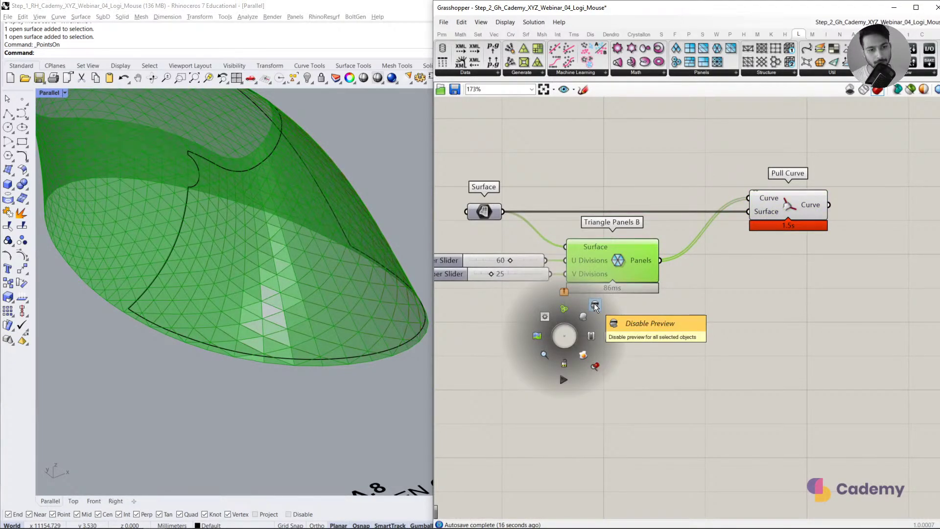
click(594, 304)
click(651, 341)
mouse_move(240, 297)
right_down()
mouse_move(220, 342)
mouse_move(260, 300)
mouse_move(245, 299)
right_up()
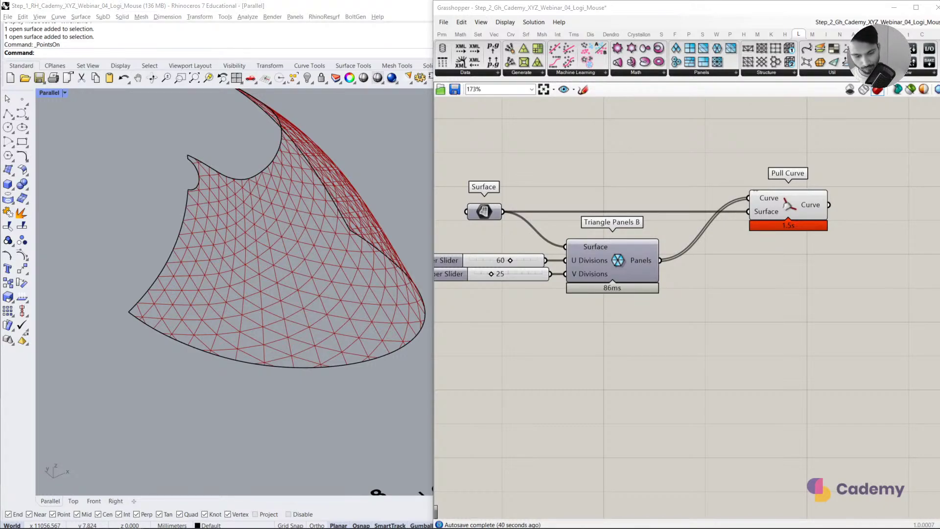
Step: Bake the Pull Curve output into Rhino as a group and move the baked curves straight up by the preset distance
scroll(685, 308, left, 1)
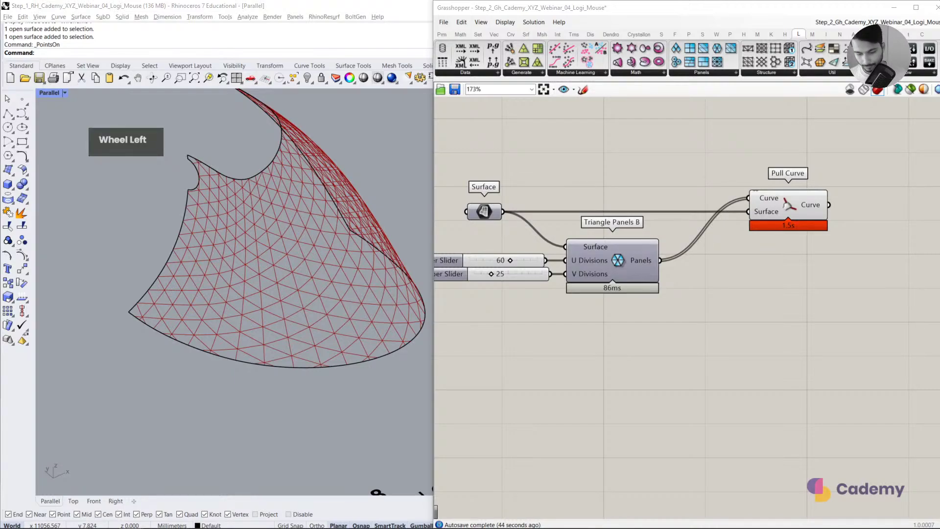
right_click(683, 336)
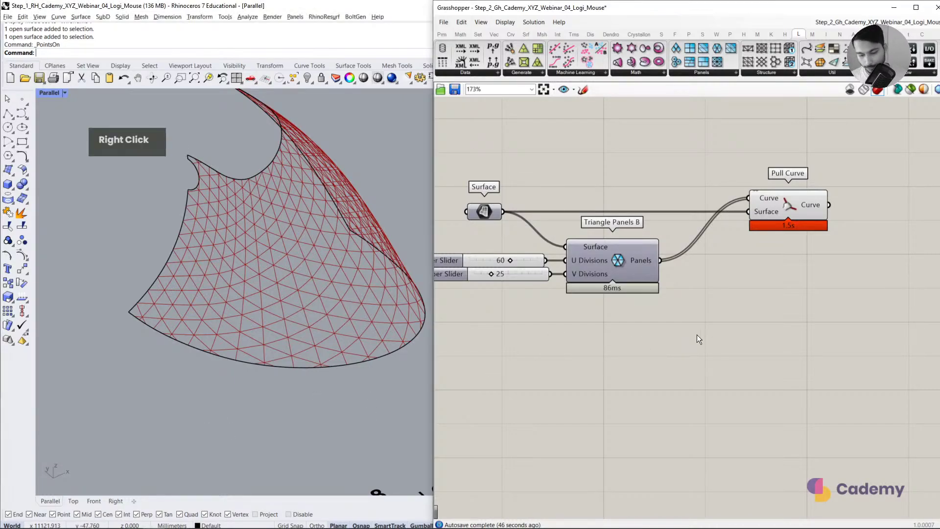
right_drag(757, 282, 678, 297)
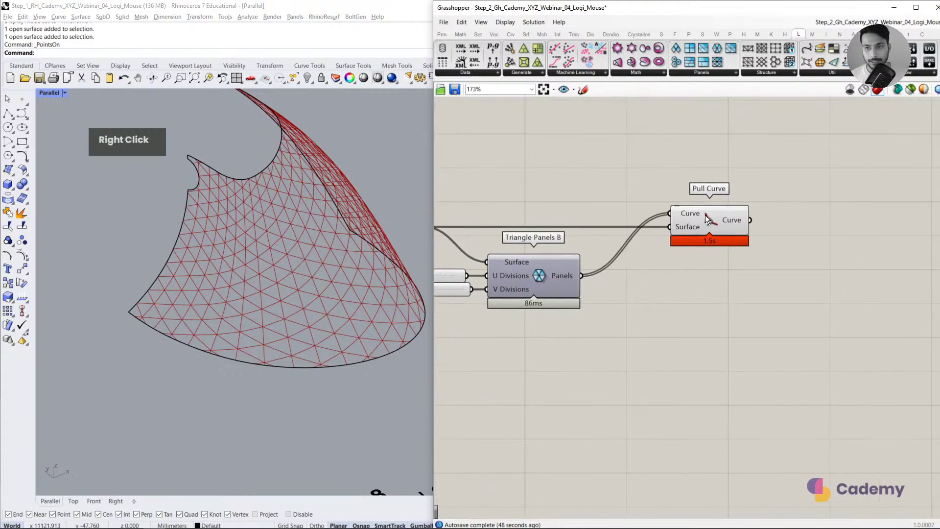
double_click(690, 275)
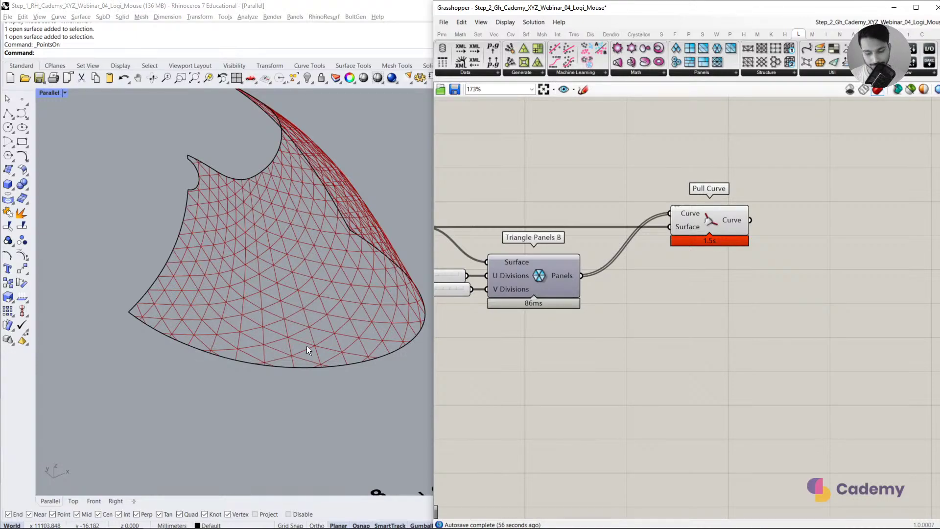
right_drag(682, 281, 744, 296)
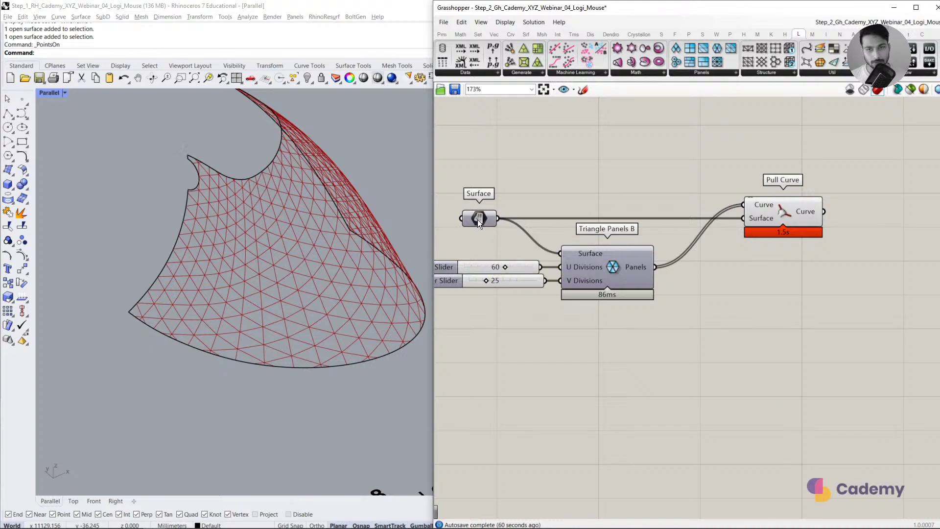
right_click(808, 209)
click(818, 225)
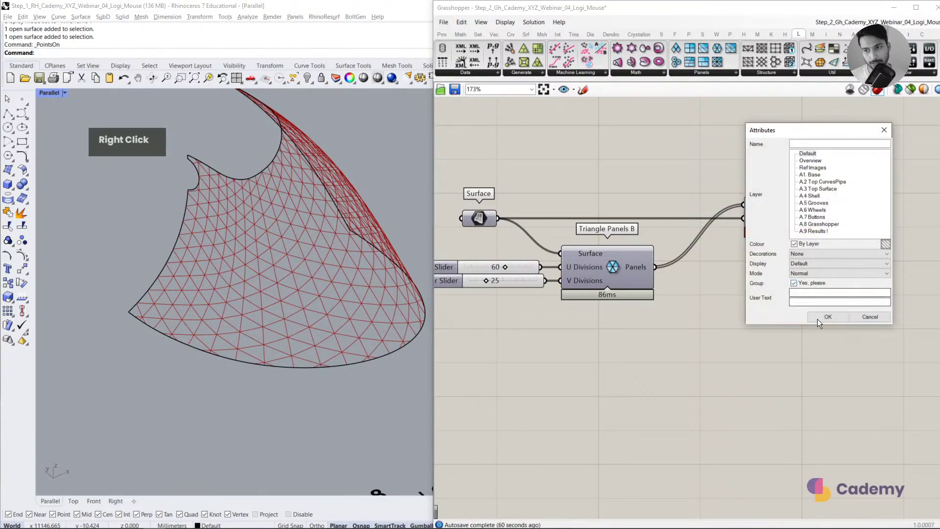
click(823, 316)
scroll(230, 354, down, 3)
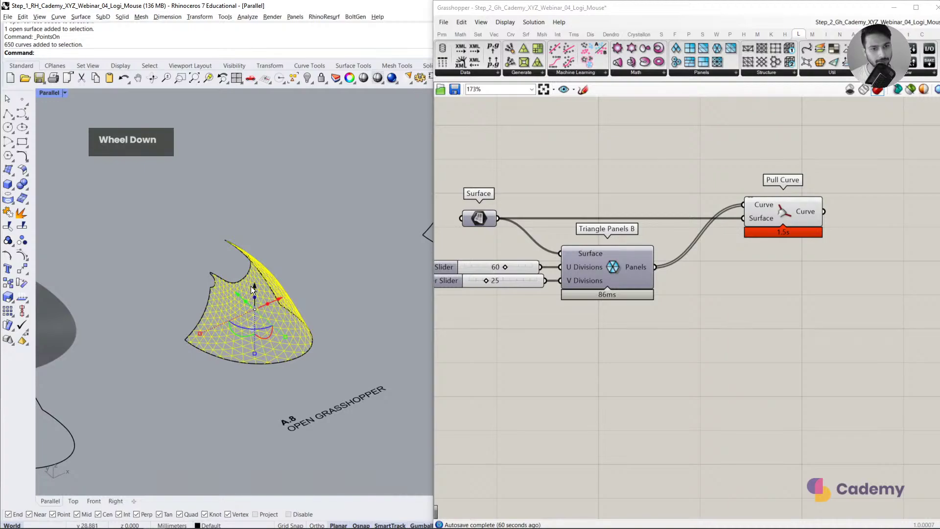
key(Return)
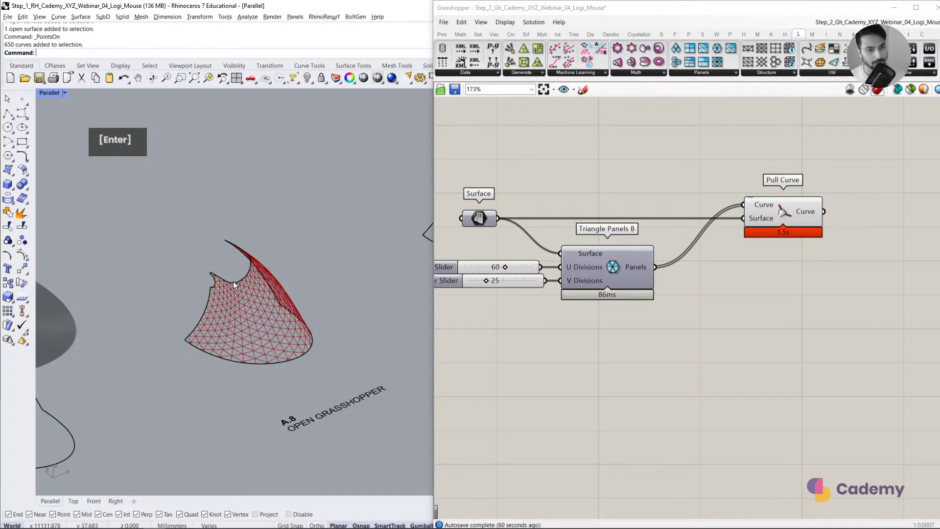
Step: Copy and paste the shell surface in place and raise the copy by the same distance as the baked curves
click(233, 281)
key(ctrl+c)
key(ctrl+v)
click(254, 287)
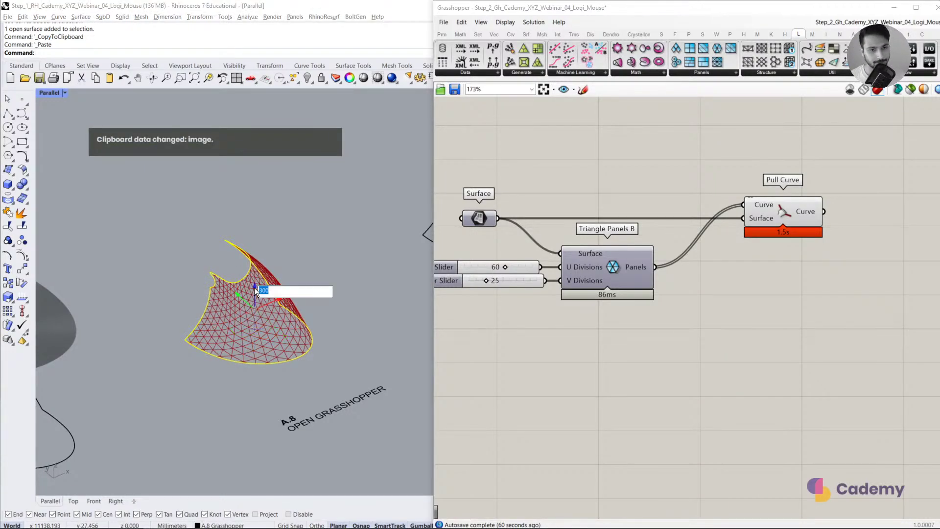
key(Return)
middle_click(236, 293)
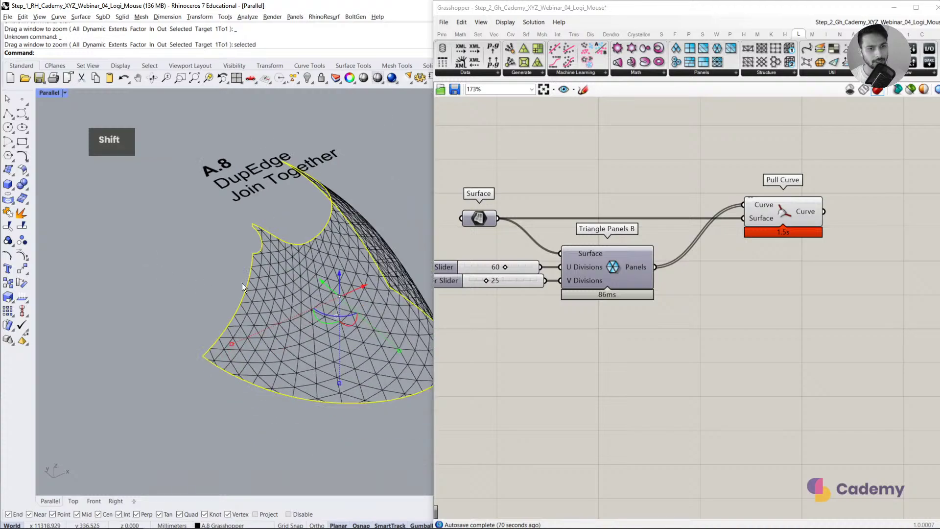
Step: Split the raised surface copy using the group of baked triangular panel curves as cutting objects
shift+right_drag(242, 283, 214, 283)
right_drag(214, 283, 201, 269)
click(93, 195)
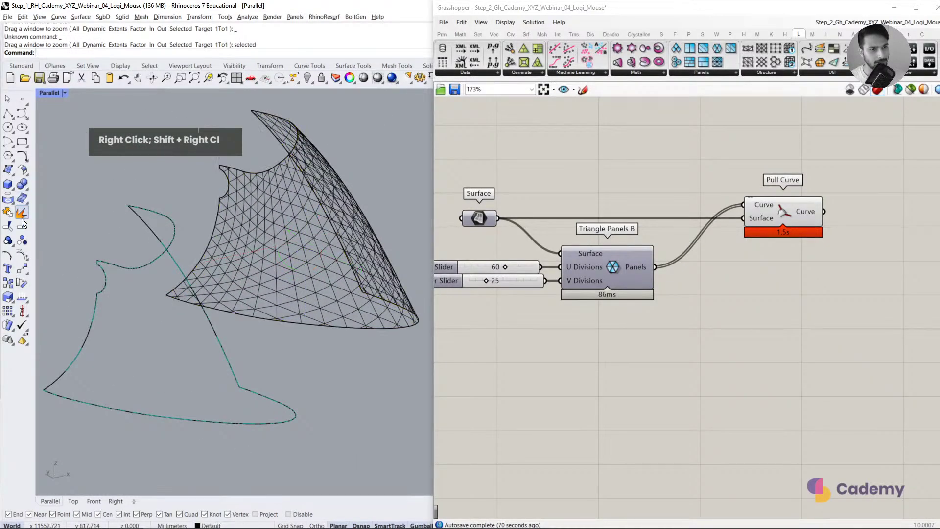
click(219, 174)
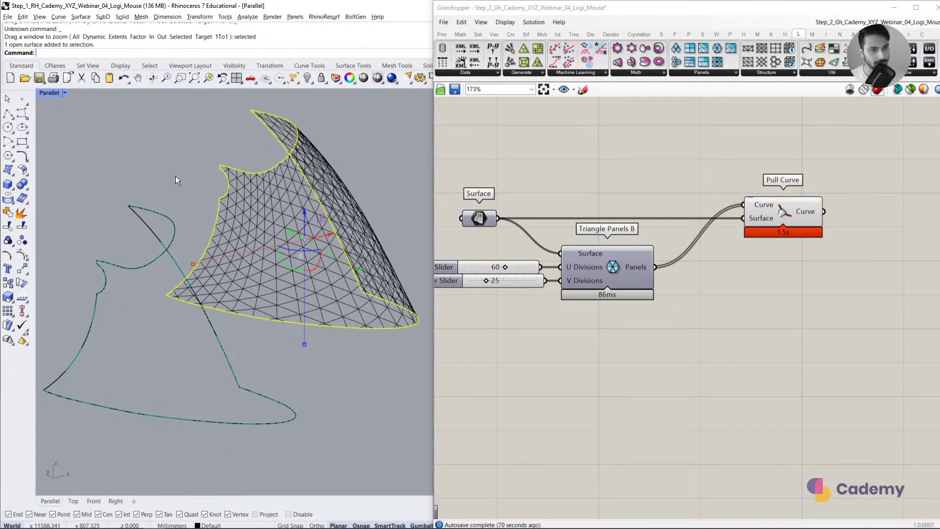
click(19, 228)
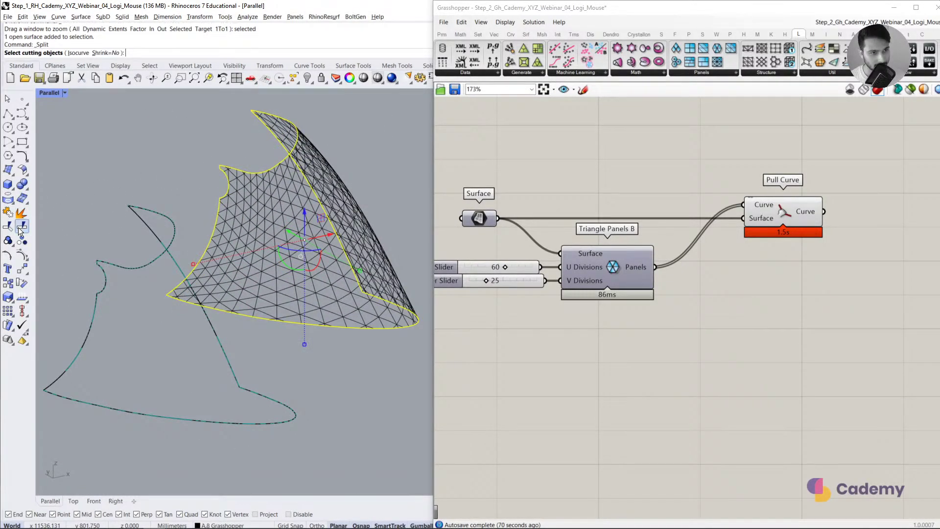
click(246, 189)
right_click(246, 189)
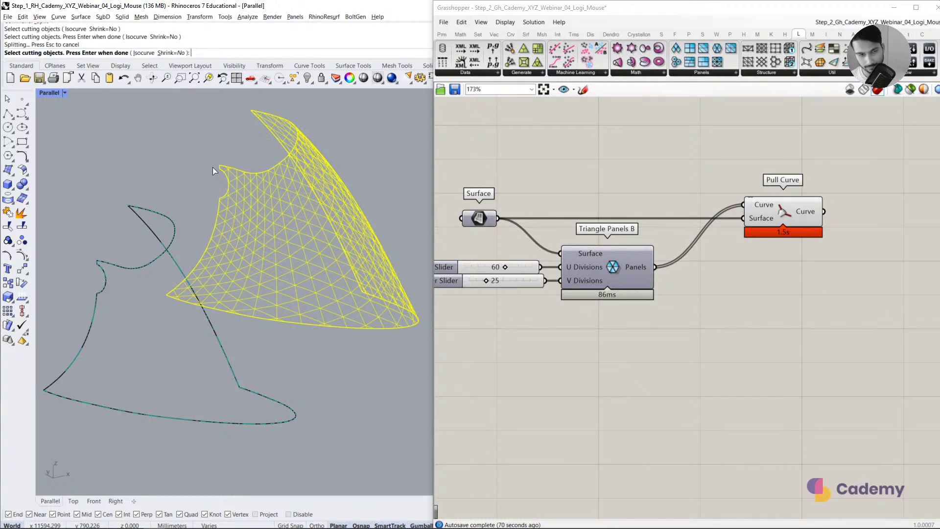
Step: Move the small split piece at the surface's upper notch corner away from the rest to check the split
scroll(219, 159, up, 2)
scroll(224, 176, up, 6)
click(227, 173)
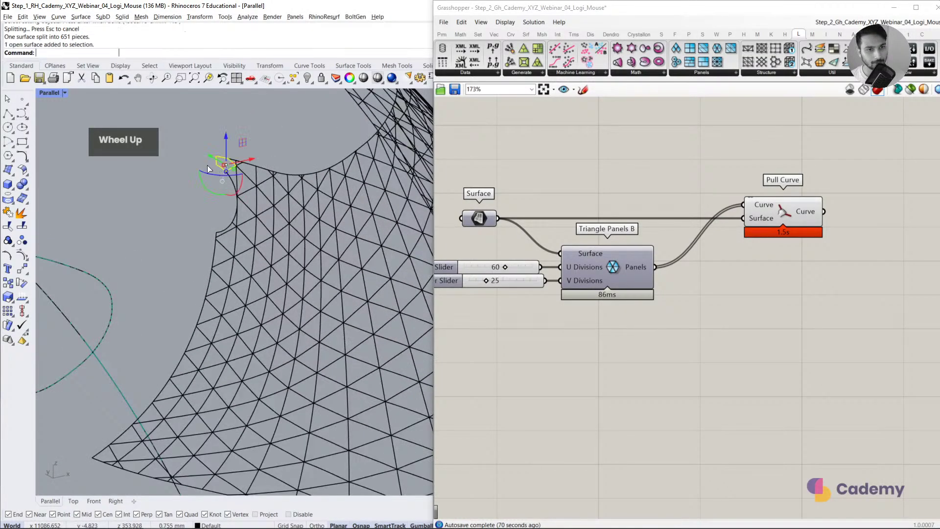
drag(226, 173, 206, 171)
click(212, 202)
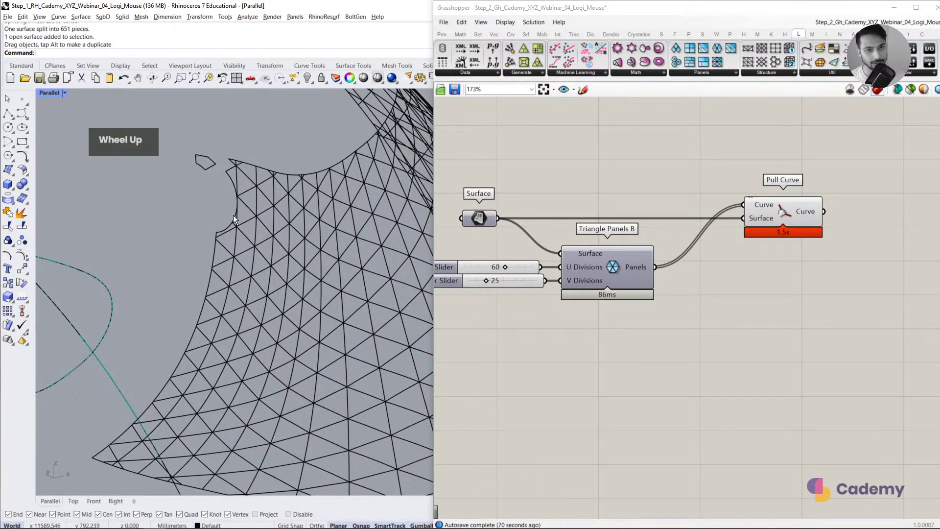
Step: Switch the Parallel viewport to Shaded display and move another split panel near the notch out of place
click(49, 93)
click(64, 132)
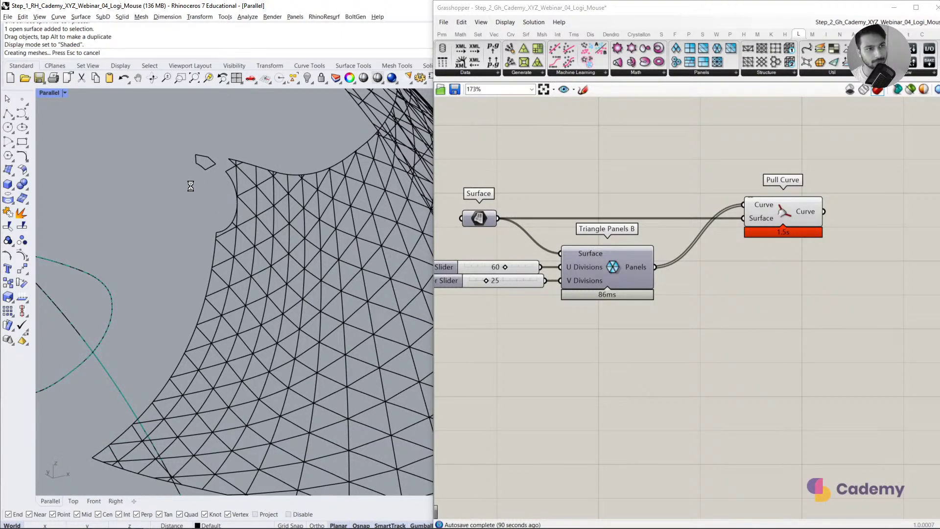
scroll(191, 186, down, 1)
drag(266, 227, 245, 228)
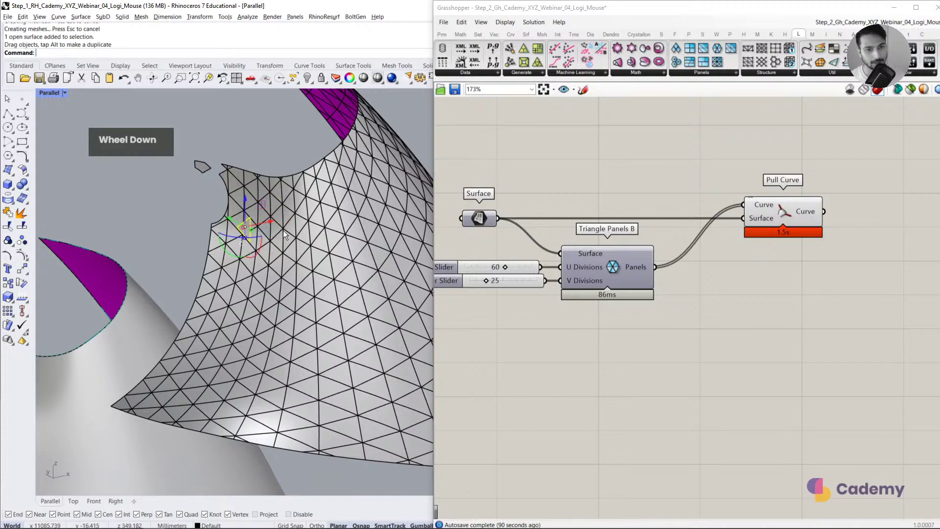
click(236, 155)
double_click(281, 230)
scroll(237, 155, down, 2)
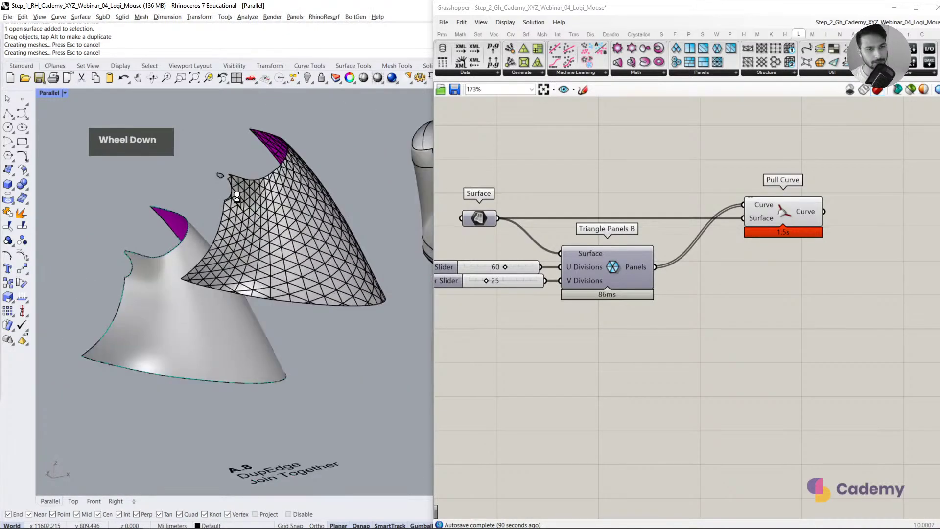
key(Escape)
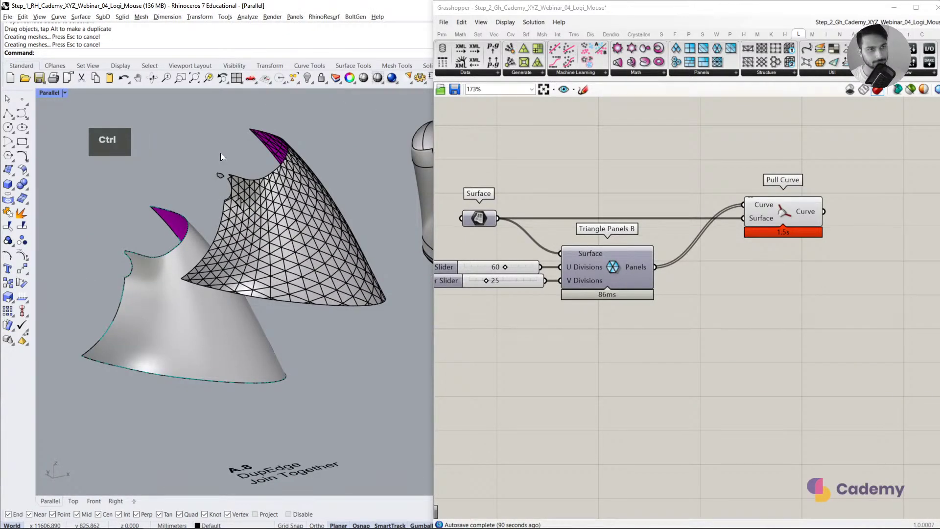
Step: Undo the panel moves, the split and the raising of the surface copy, and delete the baked triangular panel curves
key(ctrl+z)
key(ctrl+z)
scroll(220, 156, down, 2)
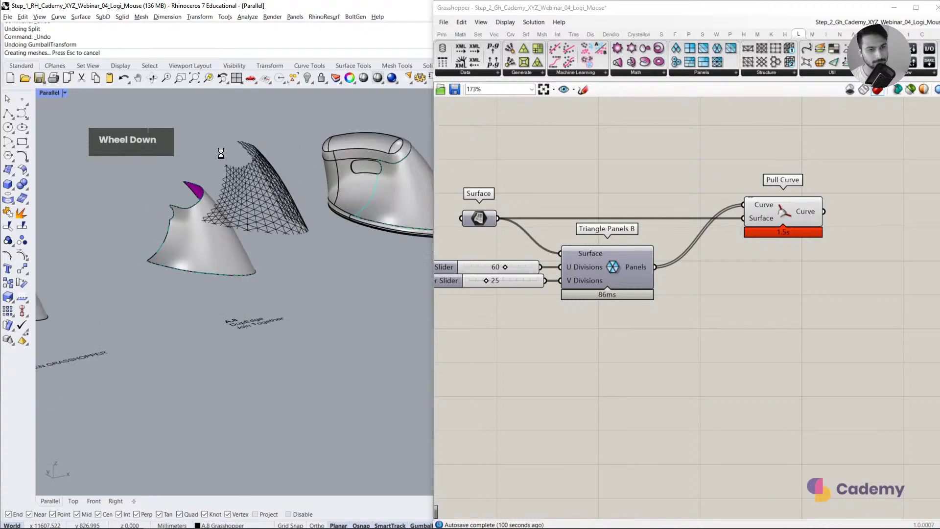
click(244, 174)
key(Delete)
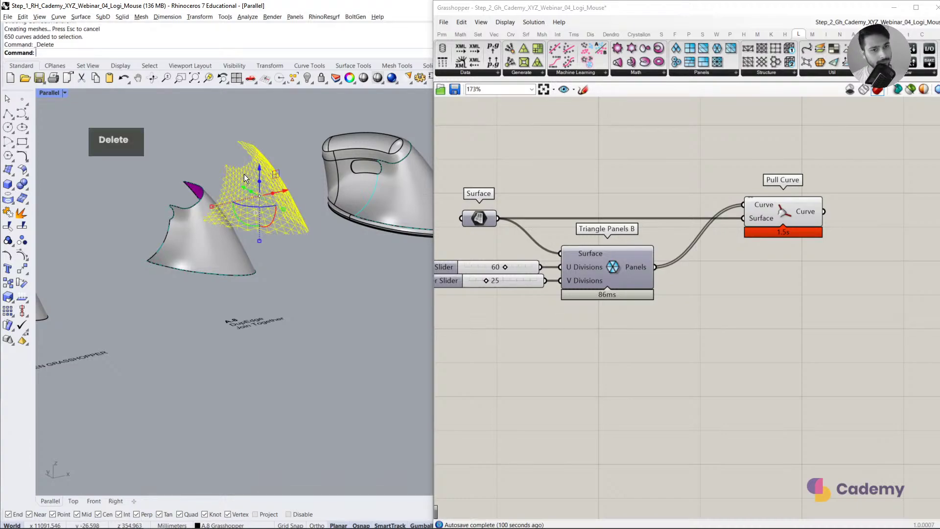
Step: Undo the last deletion and the in-place paste of the duplicate surface at the OPEN GRASSHOPPER shell
scroll(245, 174, down, 2)
scroll(245, 174, down, 1)
right_drag(245, 175, 259, 260)
click(266, 410)
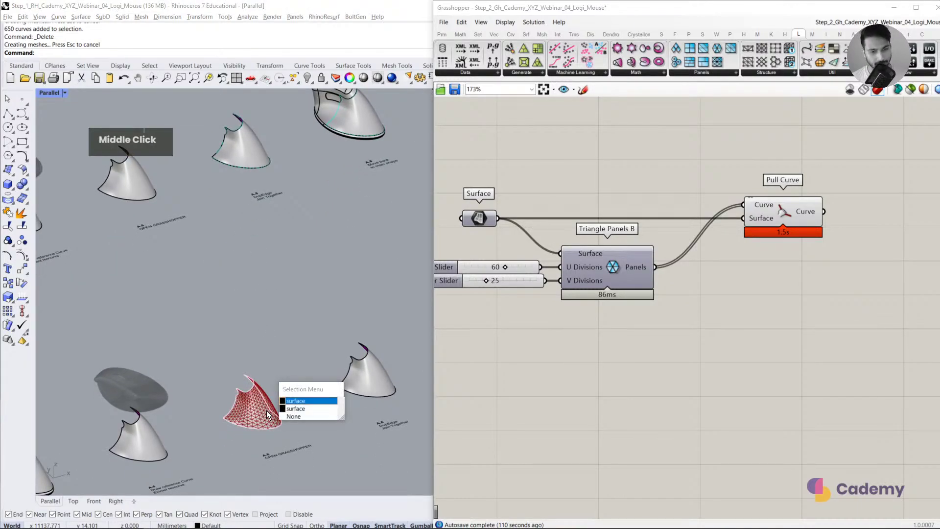
click(293, 399)
key(ctrl+z)
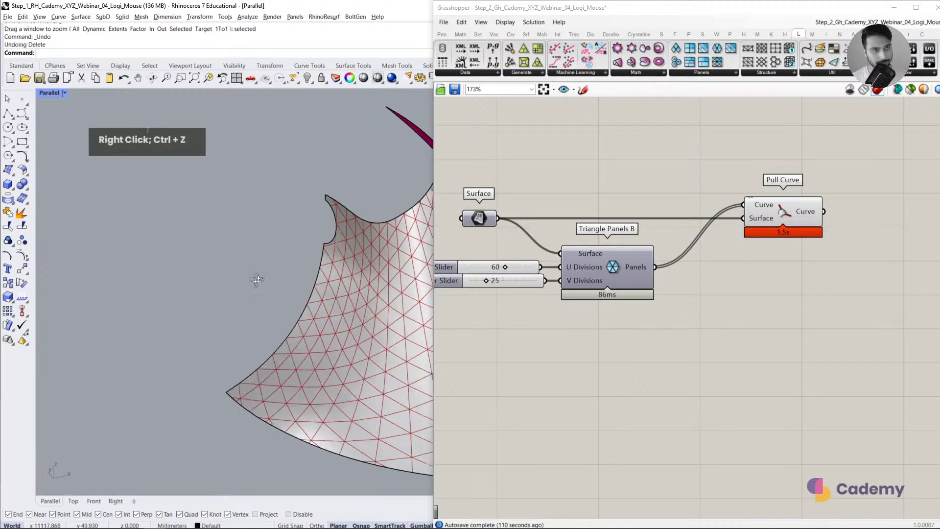
right_drag(256, 277, 326, 288)
middle_click(325, 288)
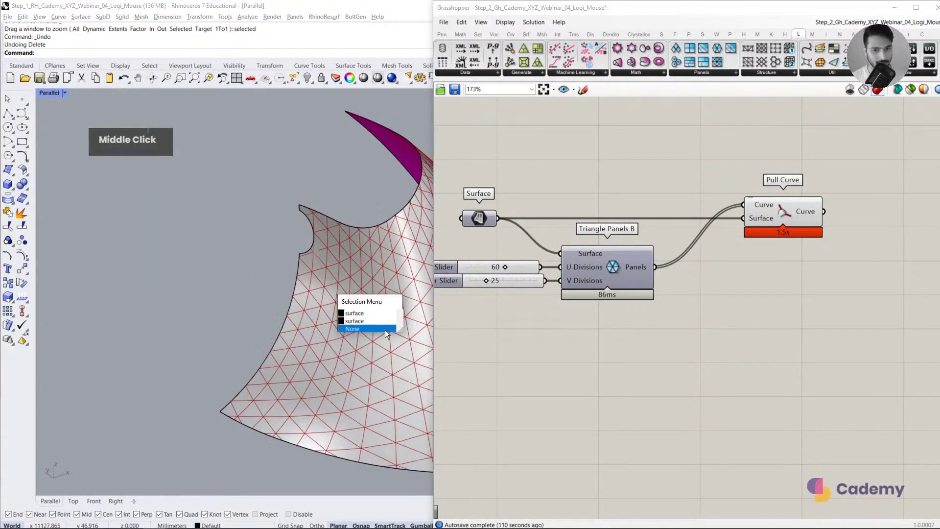
key(ctrl+z)
click(340, 269)
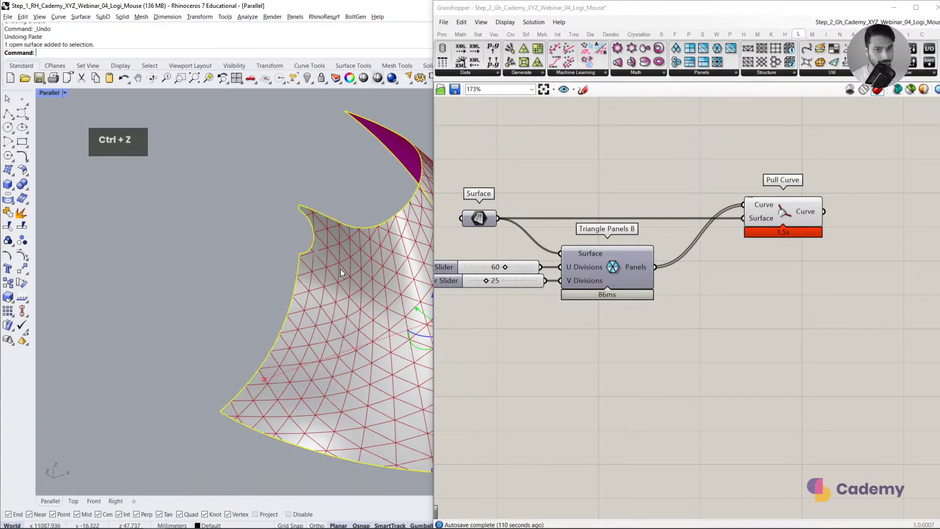
middle_click(339, 269)
click(289, 260)
Step: Add a Surface Split component to the Grasshopper canvas near Pull Curve
shift+right_drag(290, 260, 191, 228)
double_click(641, 3)
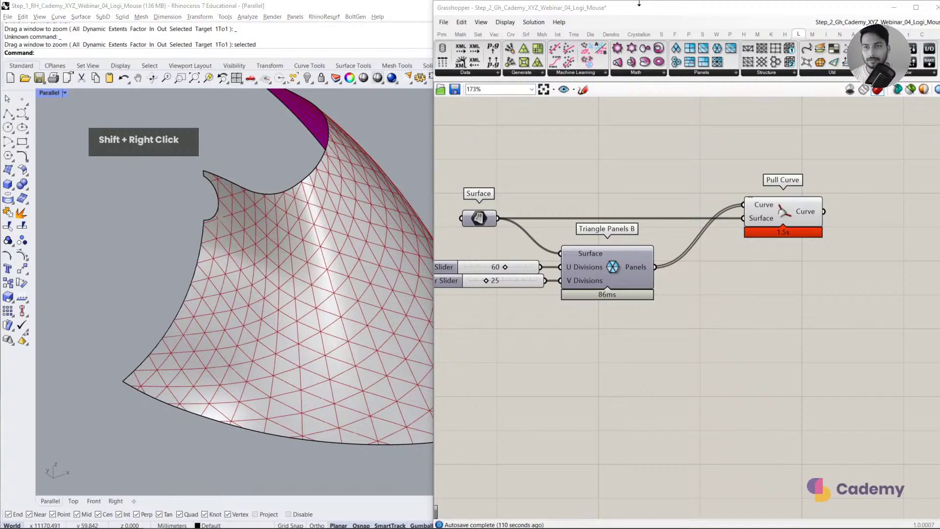
drag(805, 149, 486, 149)
double_click(587, 194)
scroll(278, 301, down, 3)
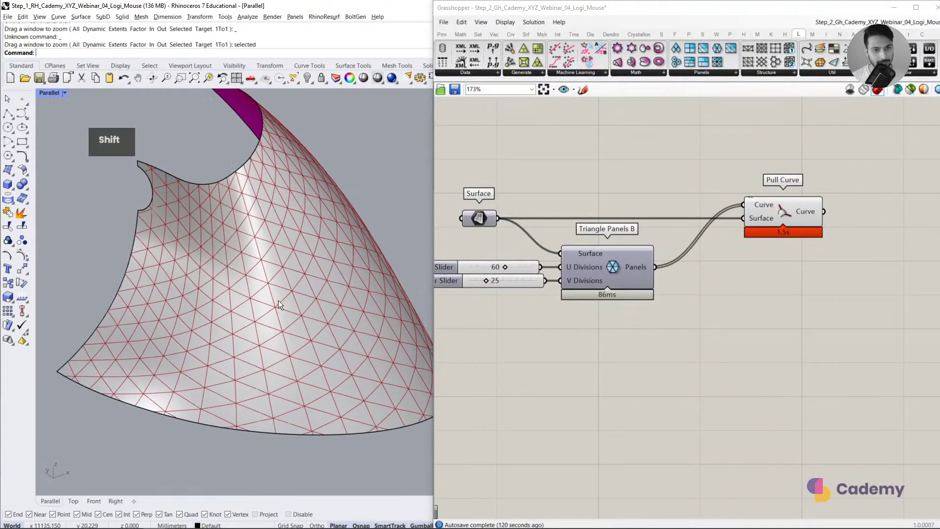
right_drag(283, 321, 313, 325)
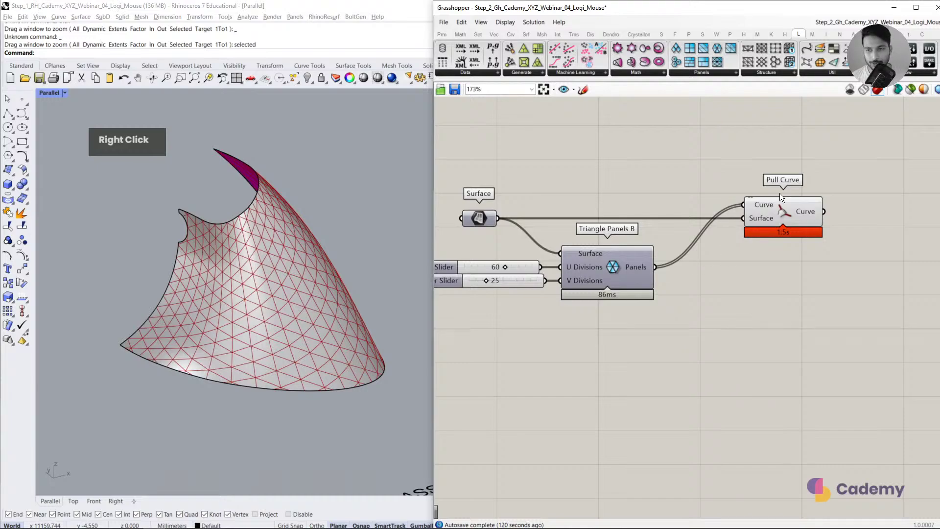
double_click(801, 168)
text(SPL)
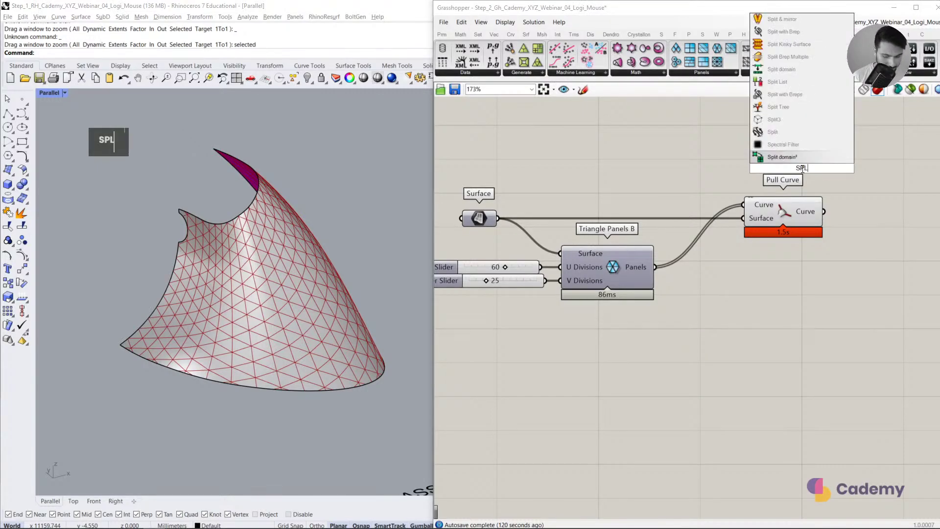
text(IT SURFA)
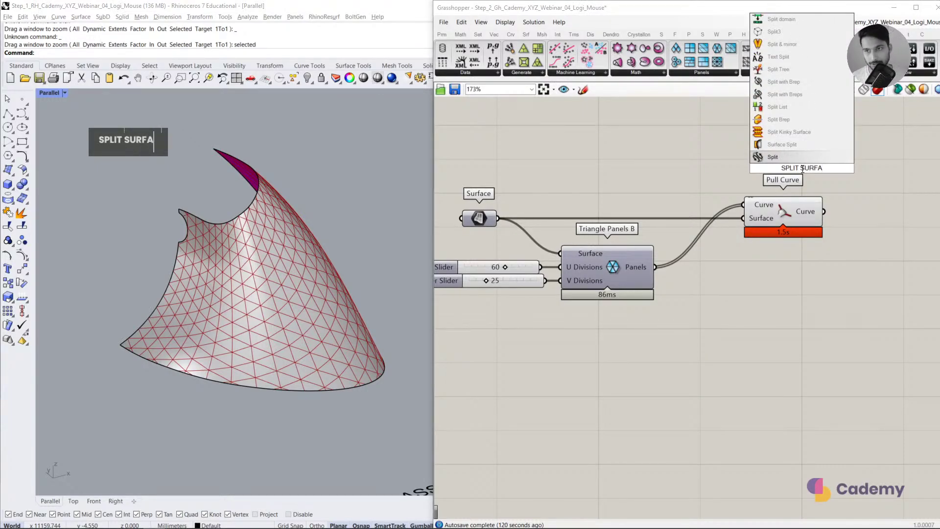
click(787, 144)
right_drag(803, 278, 726, 316)
scroll(766, 209, down, 2)
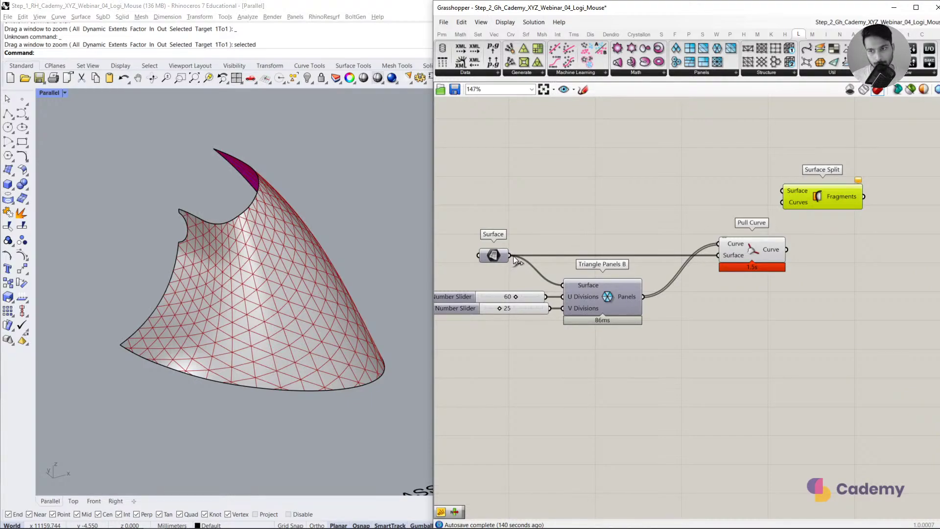
Step: Feed the Surface parameter into Surface Split's Surface input and the Pull Curve output into its Curves input
click(492, 255)
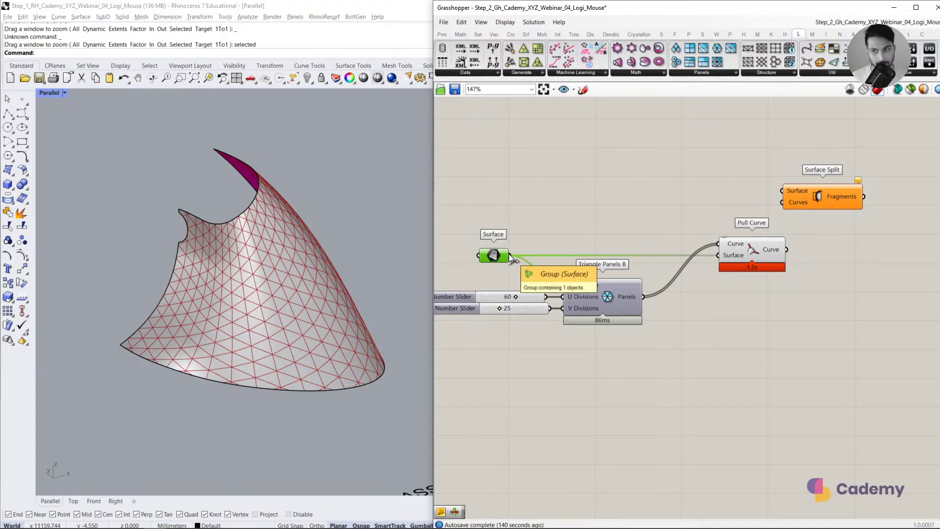
drag(509, 254, 786, 186)
click(795, 216)
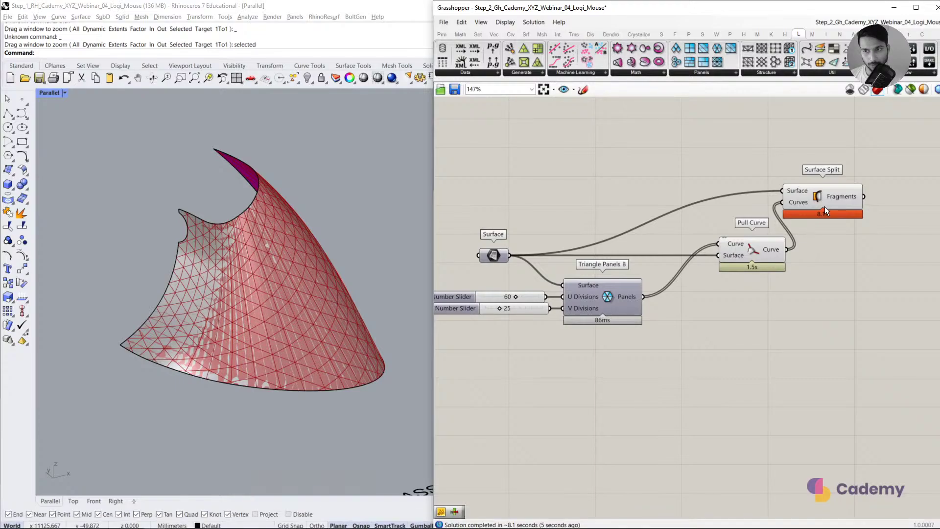
drag(830, 209, 836, 208)
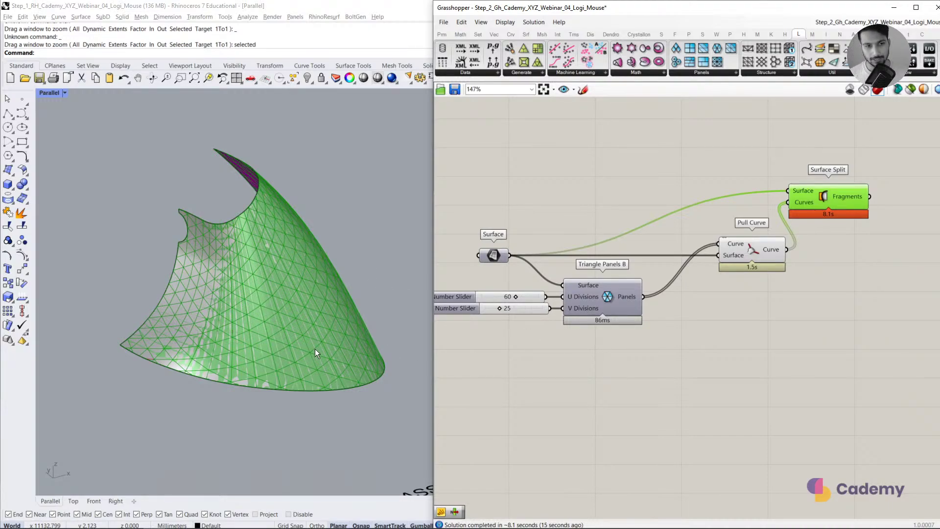
Step: Turn on the control points of the shell surface to examine its untrimmed extent
click(174, 269)
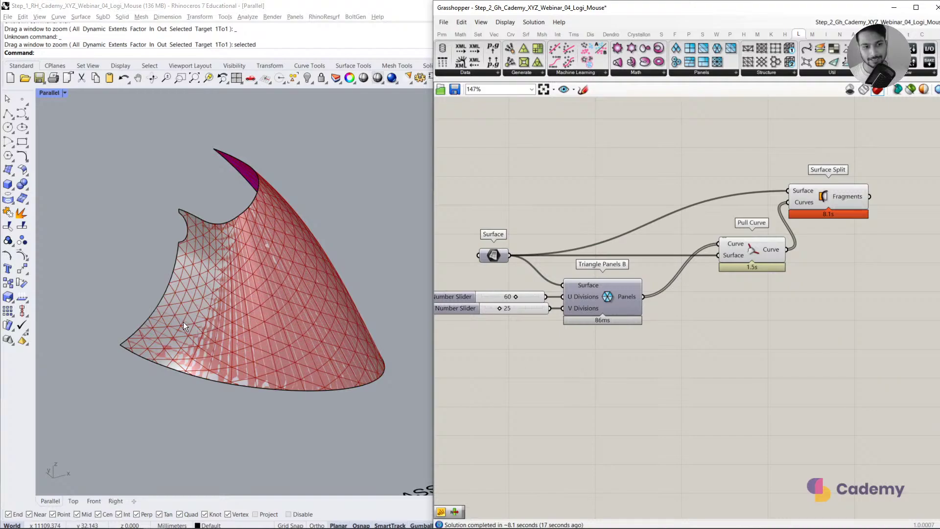
click(158, 416)
click(201, 336)
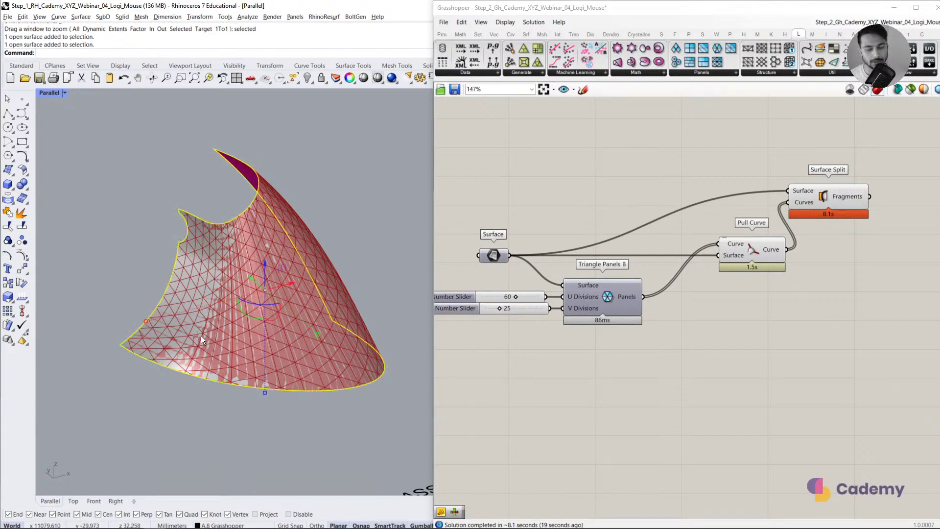
click(187, 413)
click(204, 327)
click(21, 255)
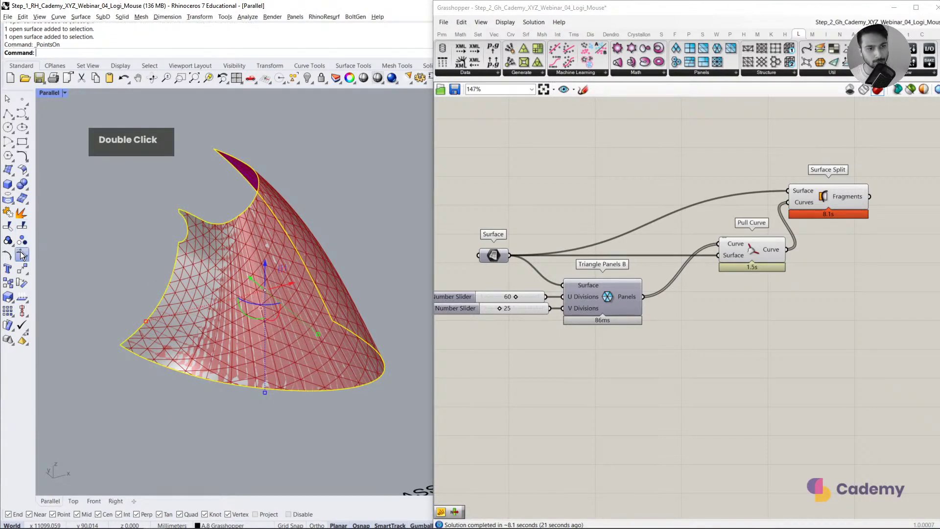
shift+right_drag(150, 244, 173, 251)
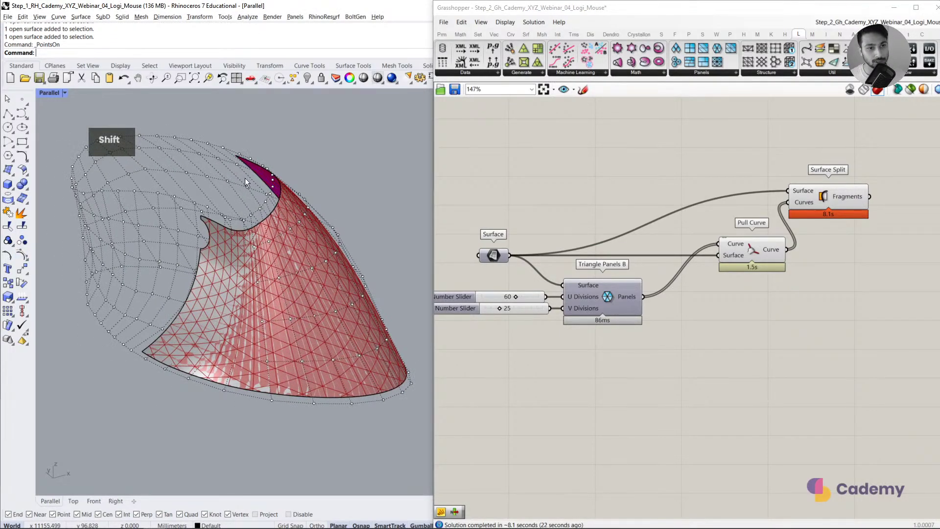
click(233, 301)
scroll(214, 362, down, 2)
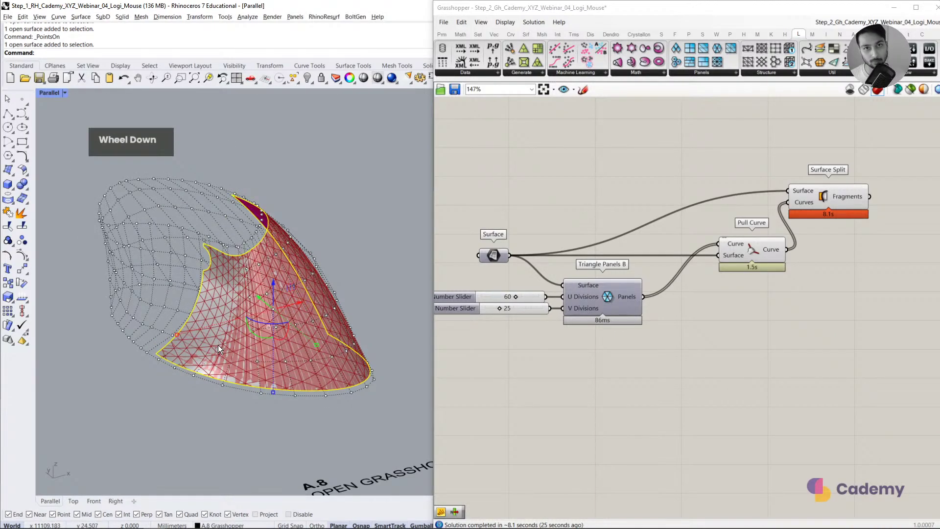
Step: Copy and paste the shell surface in place and raise the copy vertically above the original
key(ctrl+c)
key(ctrl+v)
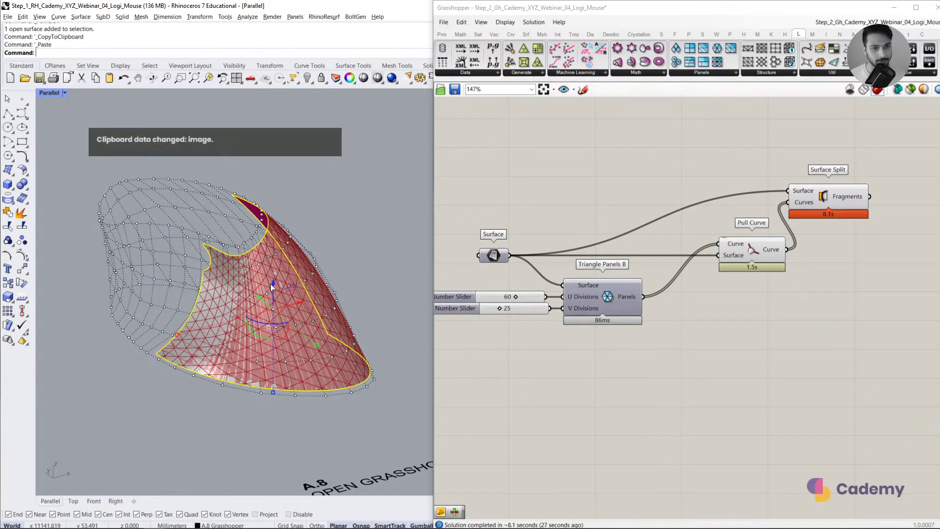
drag(272, 270, 272, 86)
shift+right_drag(364, 109, 347, 258)
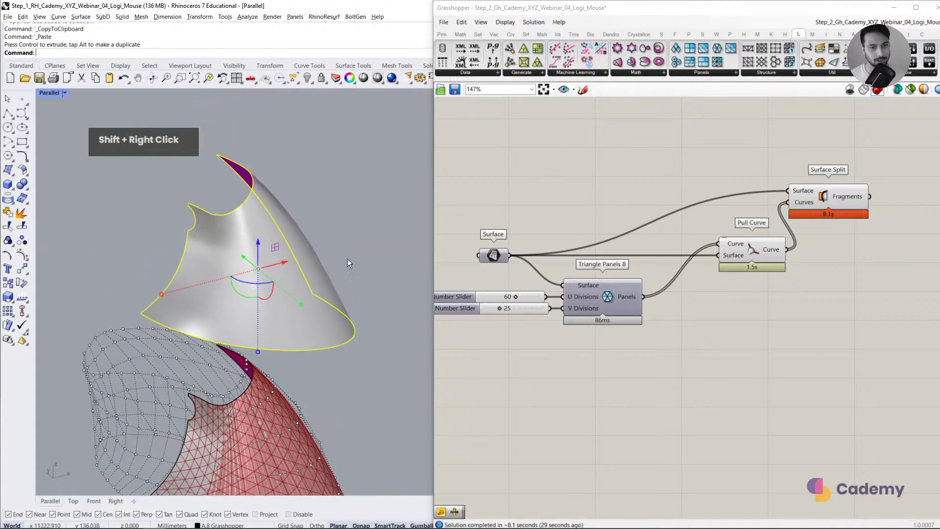
Step: Untrim the notched edge of the raised surface copy
double_click(248, 266)
text(unt)
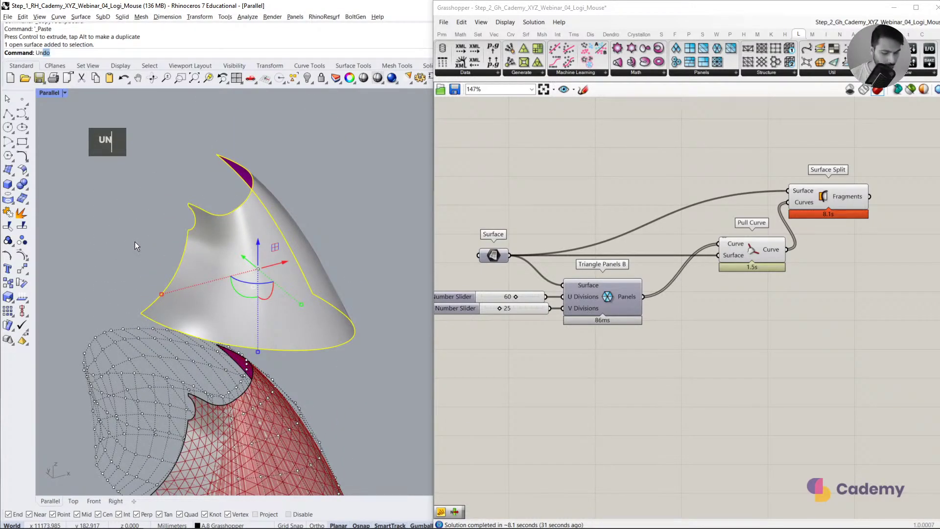
key(Return)
click(179, 258)
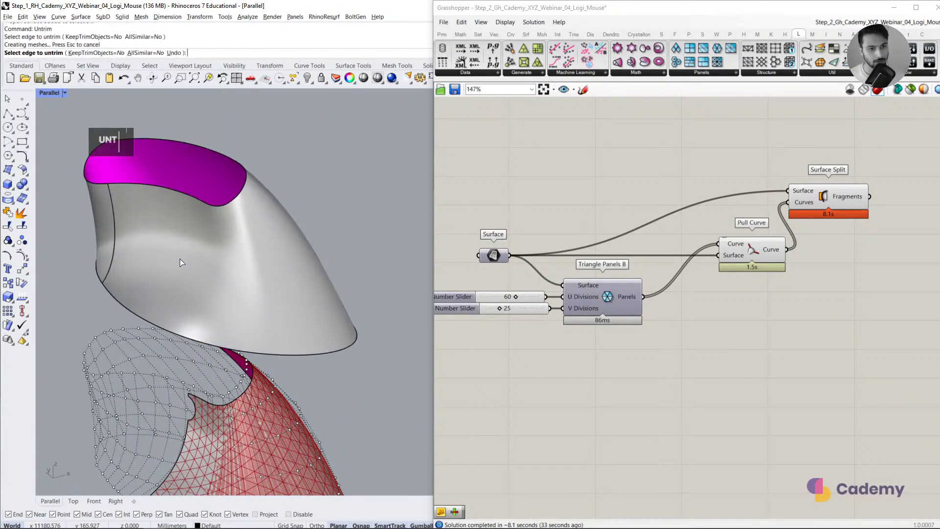
key(Escape)
Step: Move the untrimmed copy's seam to a knot farther along its upper edge with SrfSeam
ctrl+shift+click(110, 205)
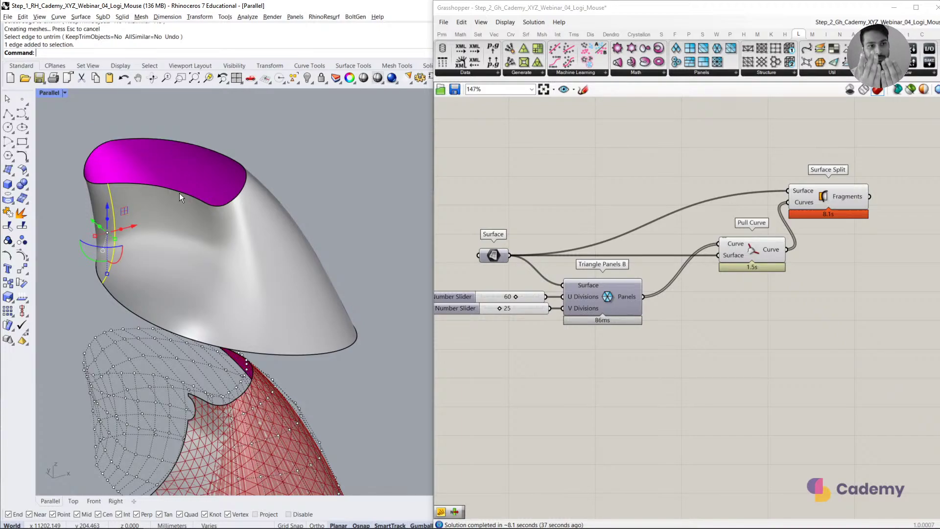
click(272, 146)
click(173, 212)
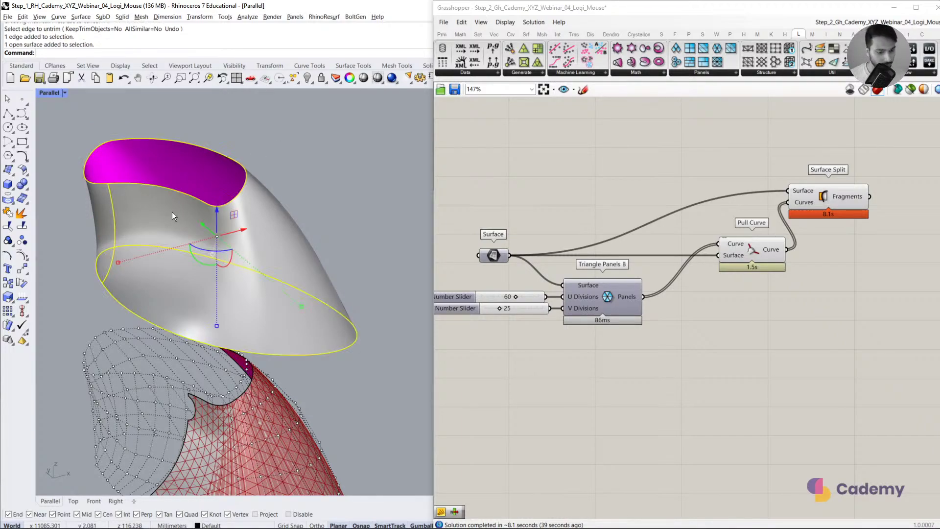
text(srfse)
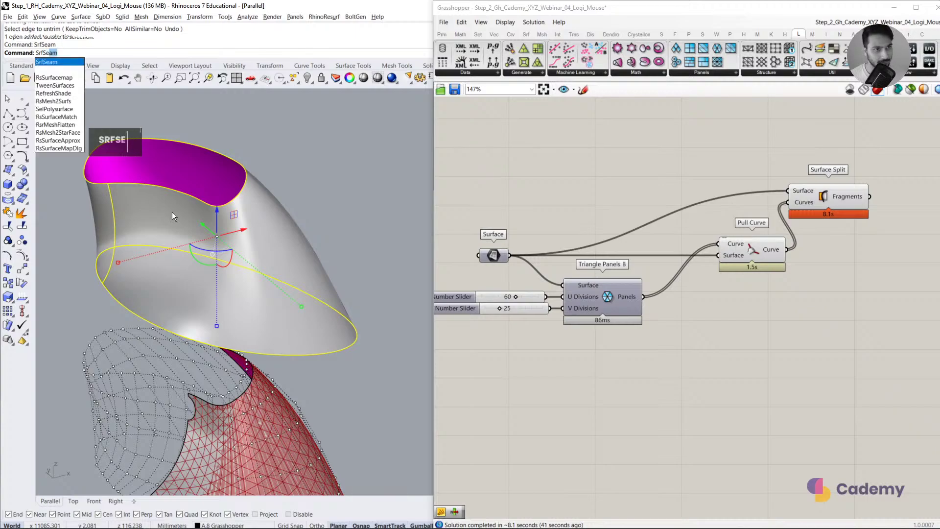
key(Return)
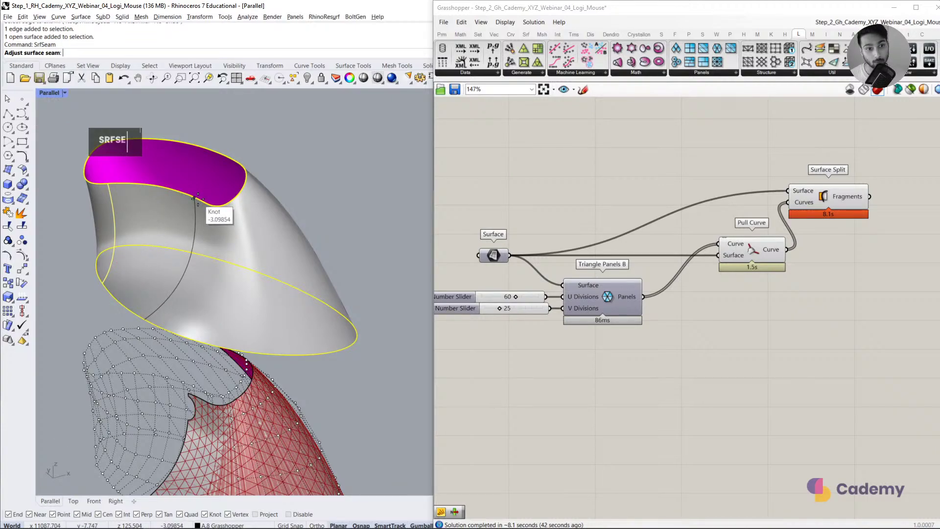
click(198, 198)
key(Escape)
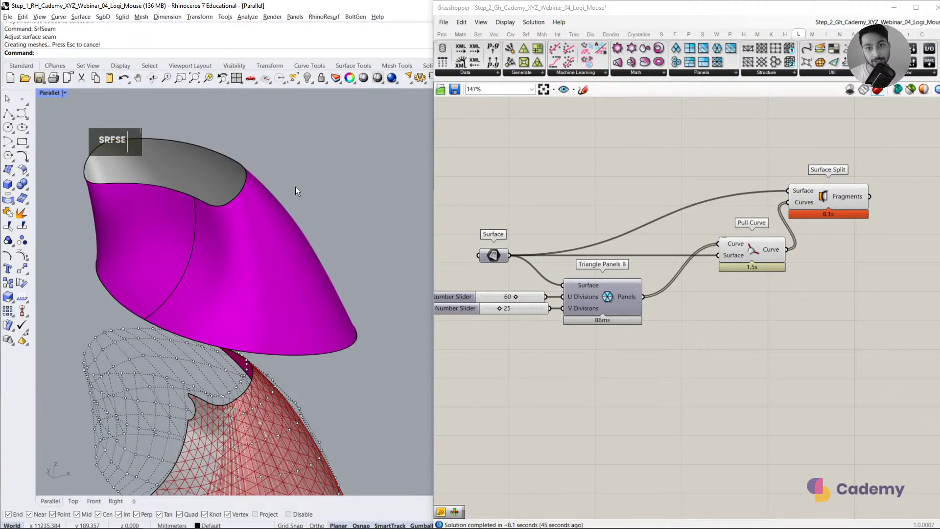
Step: Delete the raised untrimmed surface copy
double_click(266, 227)
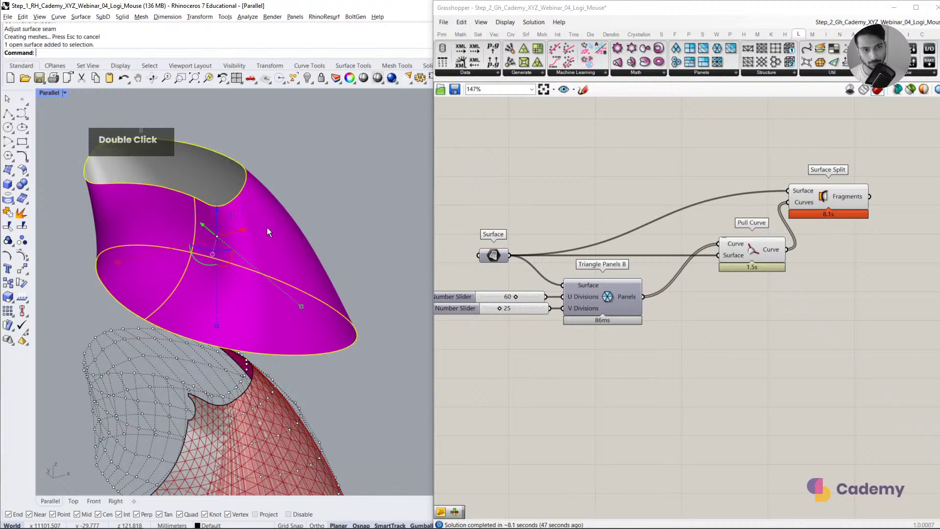
right_drag(307, 190, 312, 218)
double_click(309, 219)
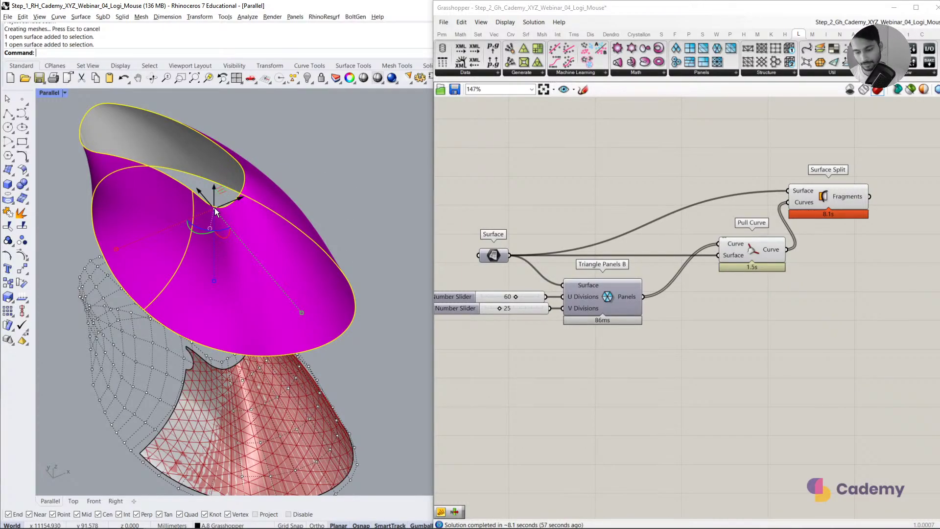
key(Delete)
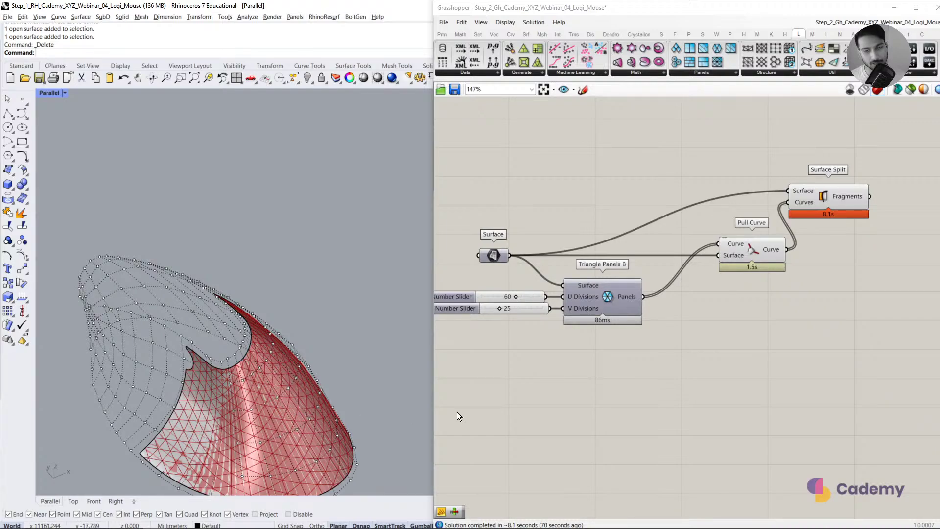
Step: Draw a square plane surface in the empty space beside the mouse shell
click(185, 395)
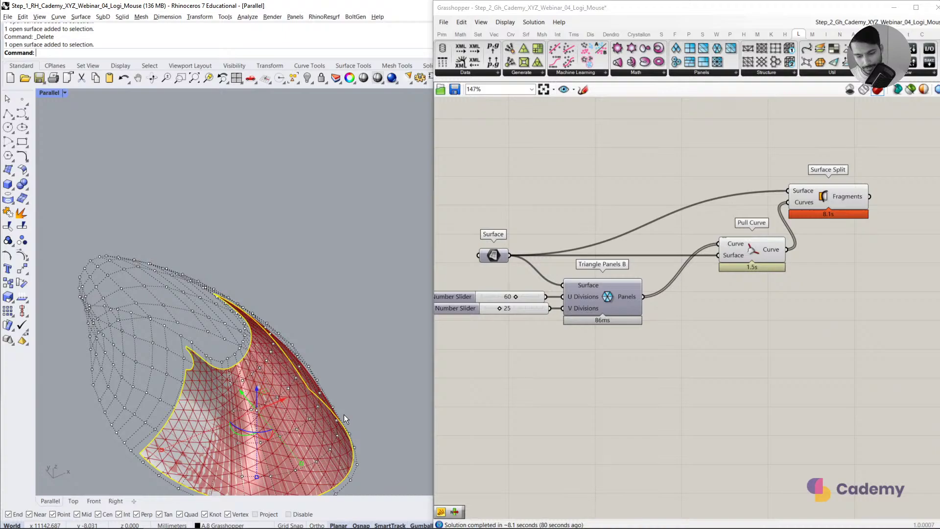
click(13, 173)
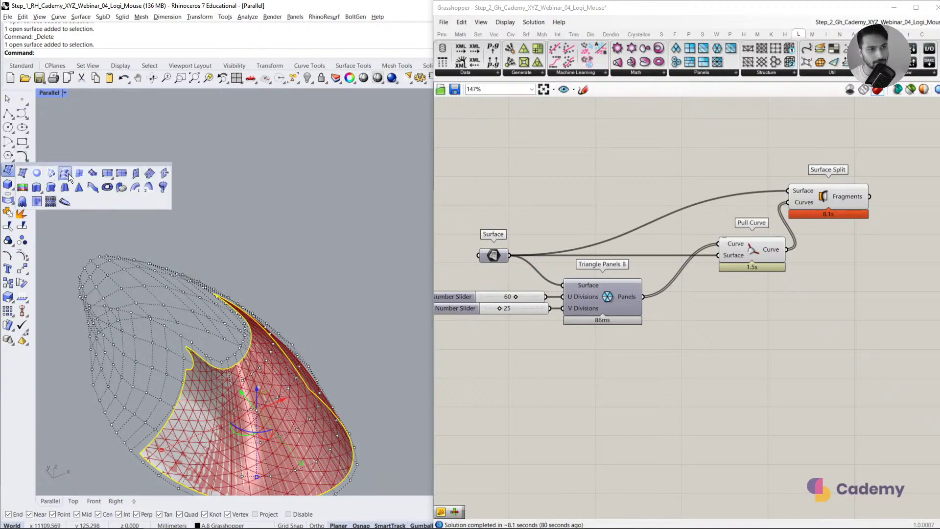
click(246, 214)
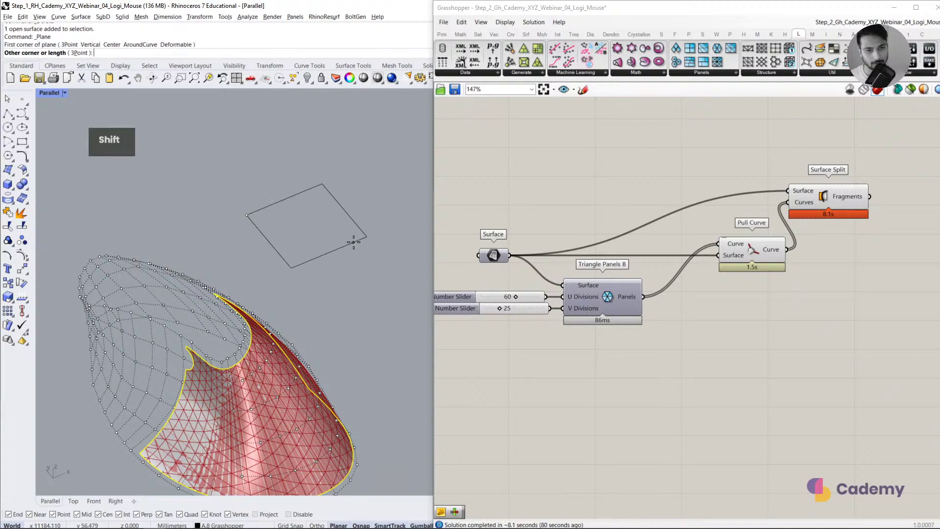
shift+click(353, 241)
click(337, 239)
middle_click(337, 240)
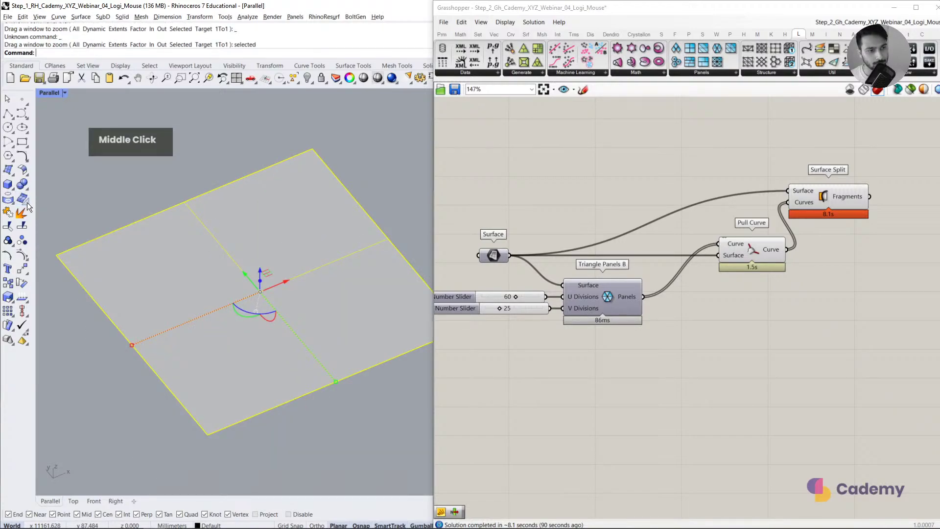
Step: Rebuild the plane with five control points in each direction, using degree 4 in U
text(rebu)
key(Return)
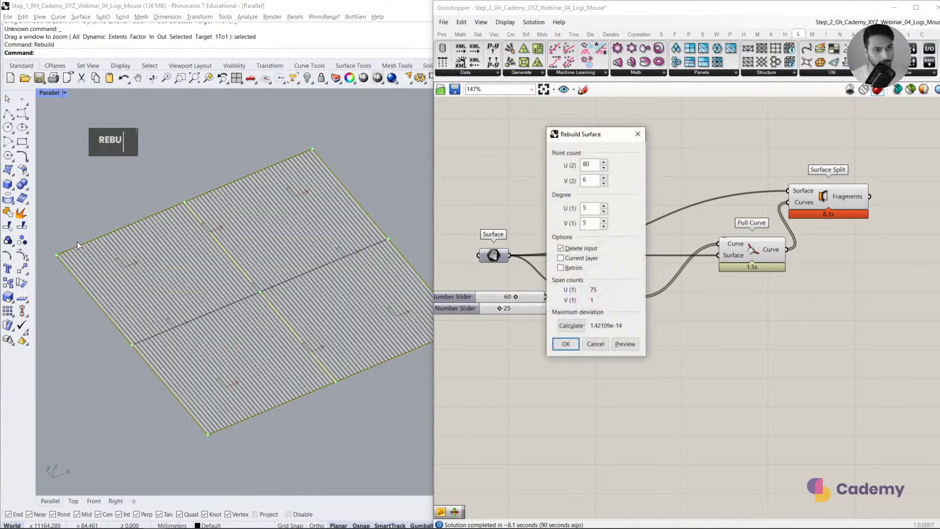
key(Tab)
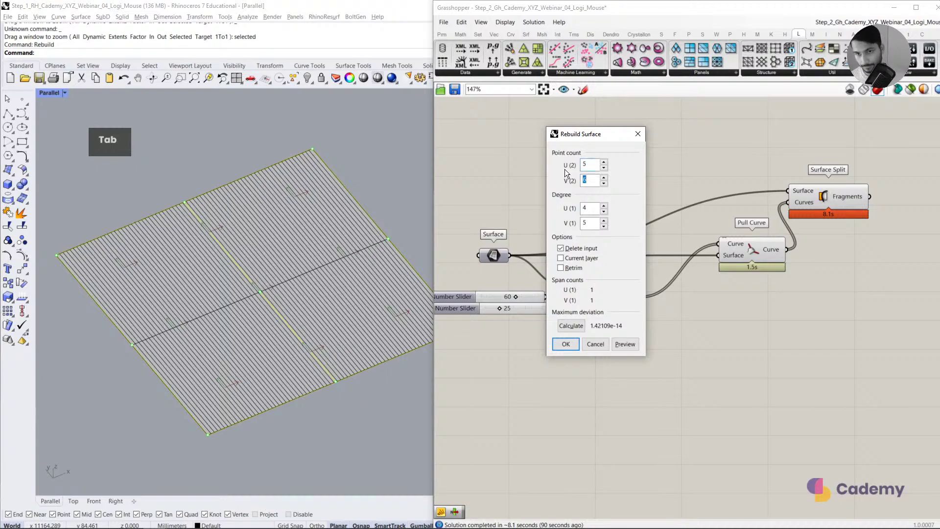
key(Return)
Step: Show the plane's control points and raise the four points at one corner vertically to curve the surface
click(8, 255)
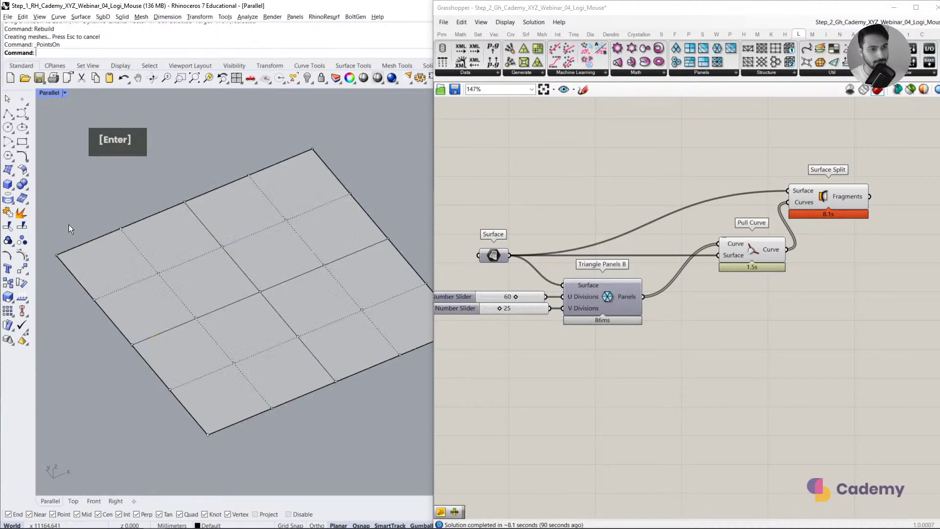
drag(68, 224, 176, 329)
drag(106, 249, 106, 168)
key(Escape)
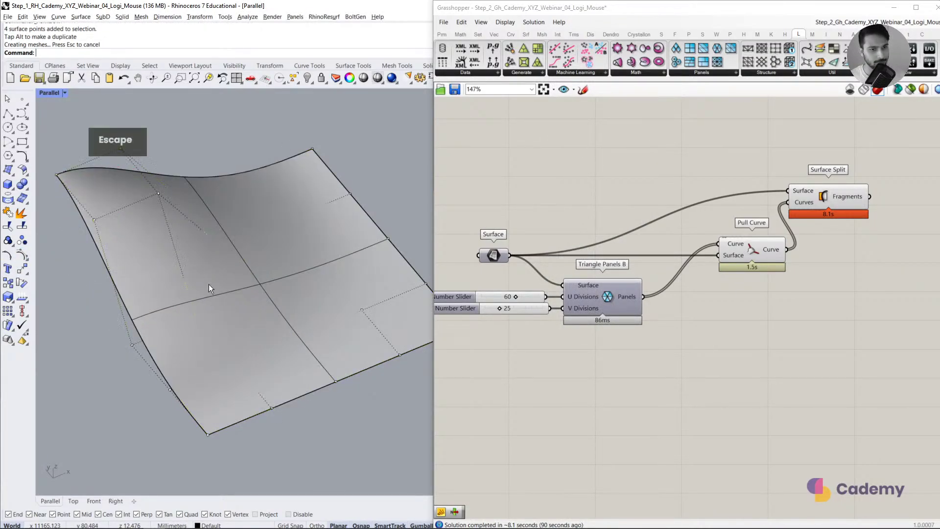
click(337, 381)
key(Escape)
Step: Draw a circle of about 4 mm radius near the raised corner and move it over the curved surface
click(8, 126)
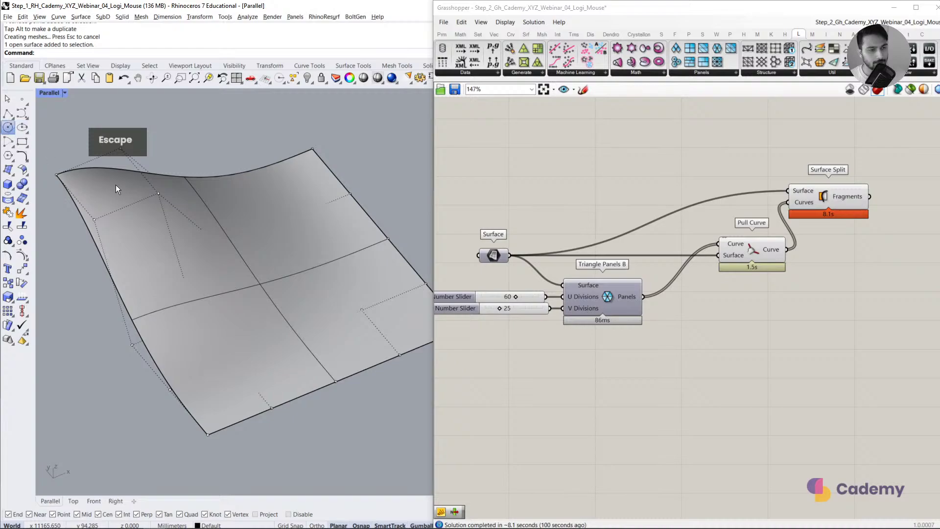
click(98, 177)
click(101, 195)
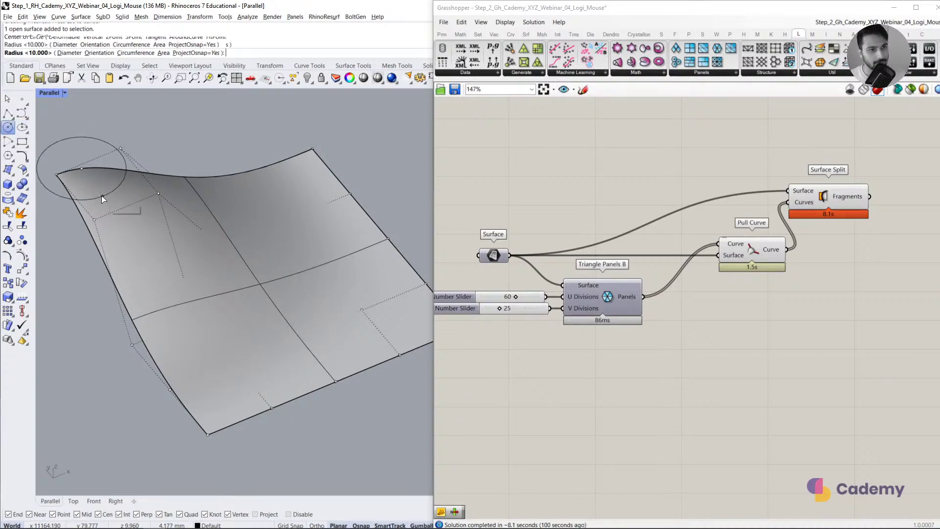
drag(101, 195, 193, 220)
key(Escape)
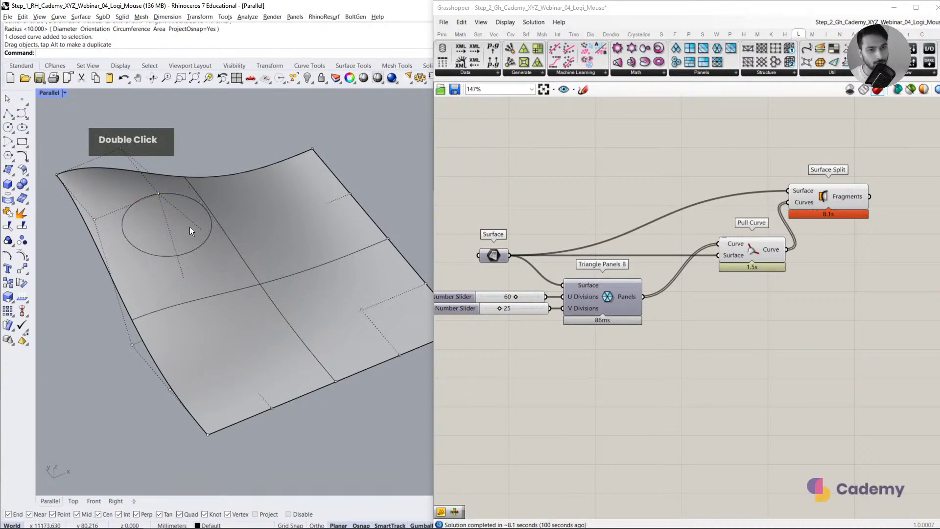
Step: Pull the circle onto the curved surface with the Pull command
right_drag(201, 209, 192, 256)
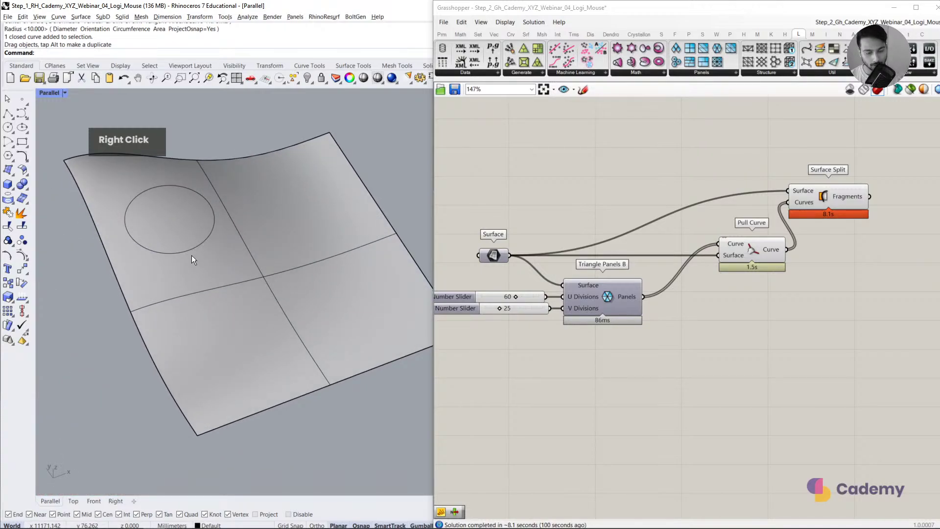
text(PULL)
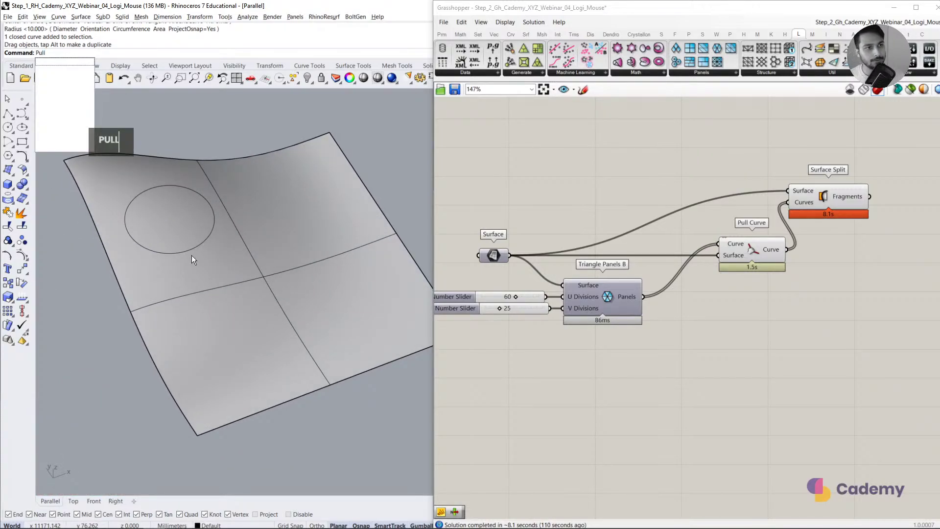
key(Return)
click(188, 252)
right_click(180, 270)
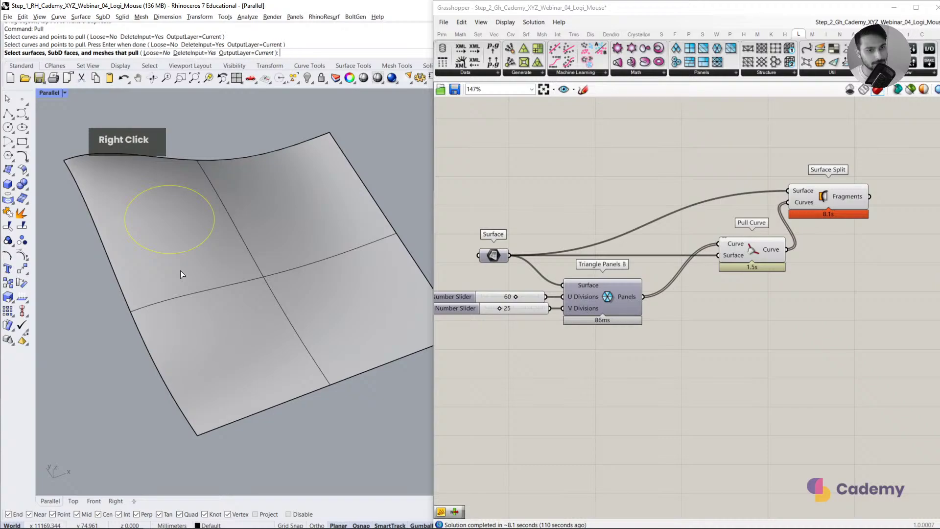
click(180, 270)
right_click(180, 271)
right_drag(141, 238, 110, 292)
scroll(190, 228, down, 3)
scroll(238, 186, down, 3)
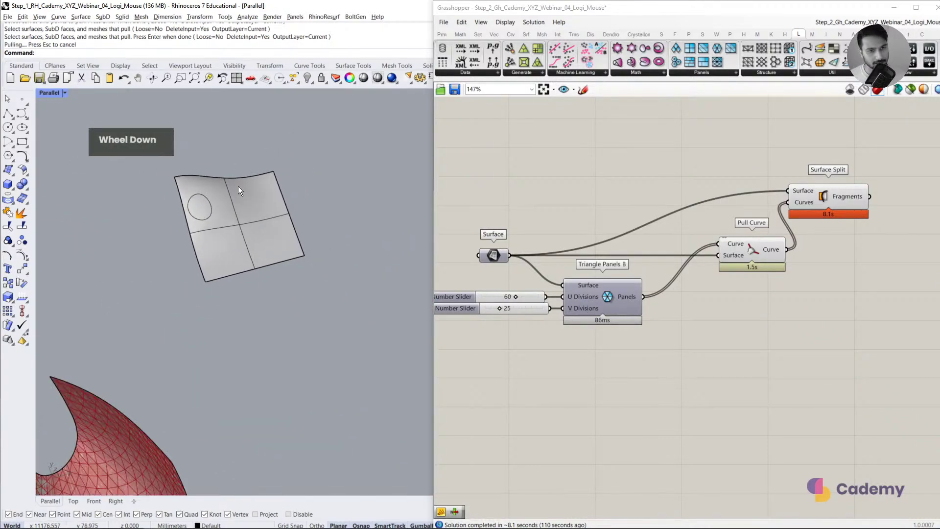
Step: Examine the split triangular panels on the mouse shell together with the shell surface and the Surface Split component
shift+right_drag(238, 186, 178, 310)
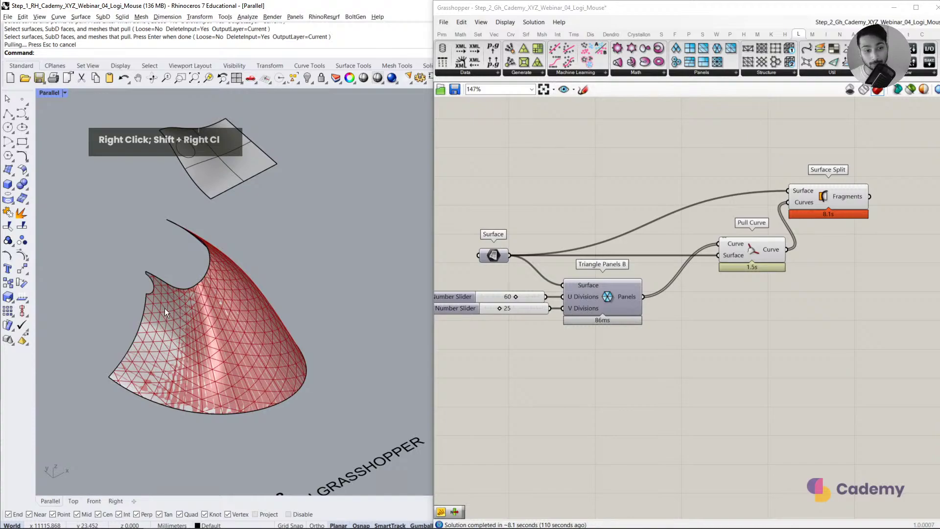
scroll(154, 321, up, 3)
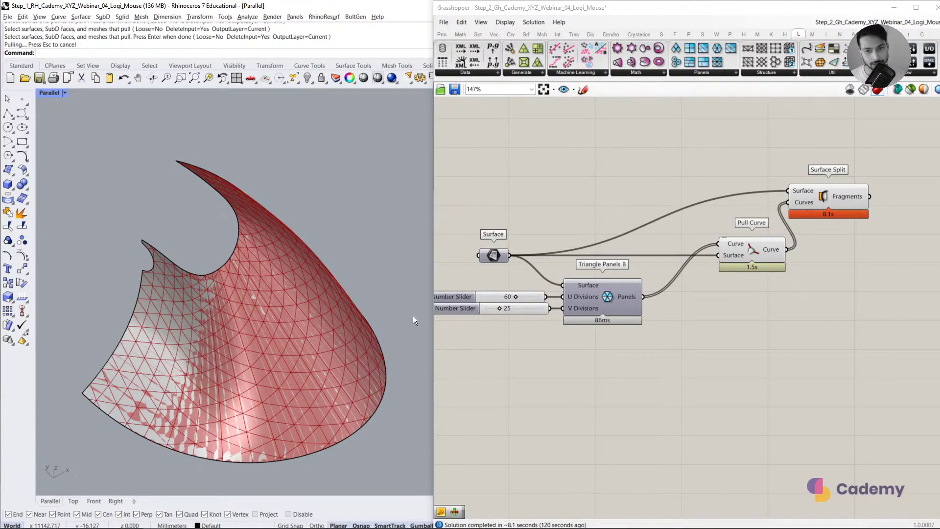
click(536, 389)
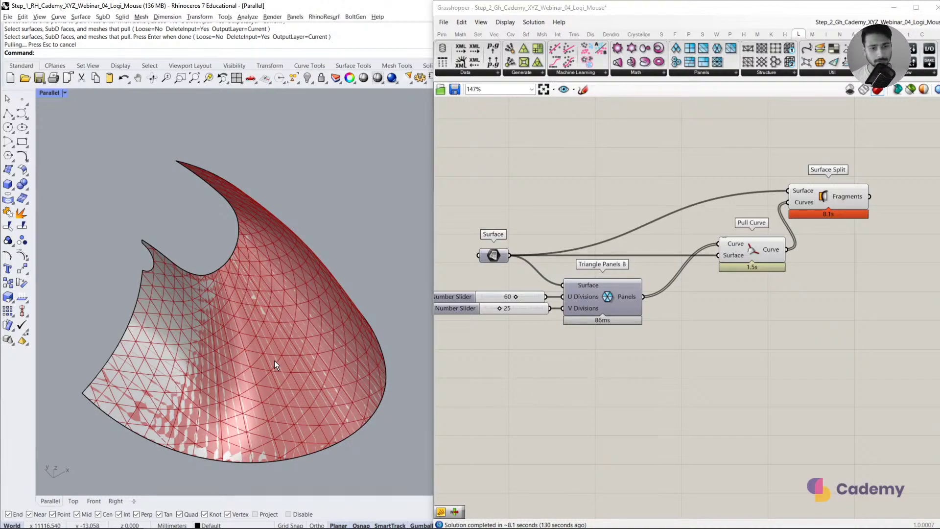
click(331, 336)
click(654, 212)
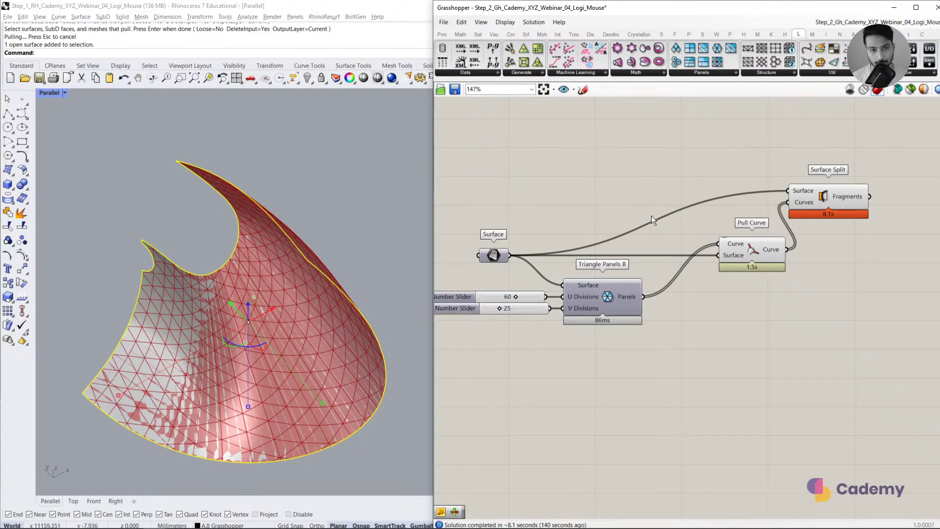
click(825, 189)
click(813, 282)
right_drag(812, 285, 685, 268)
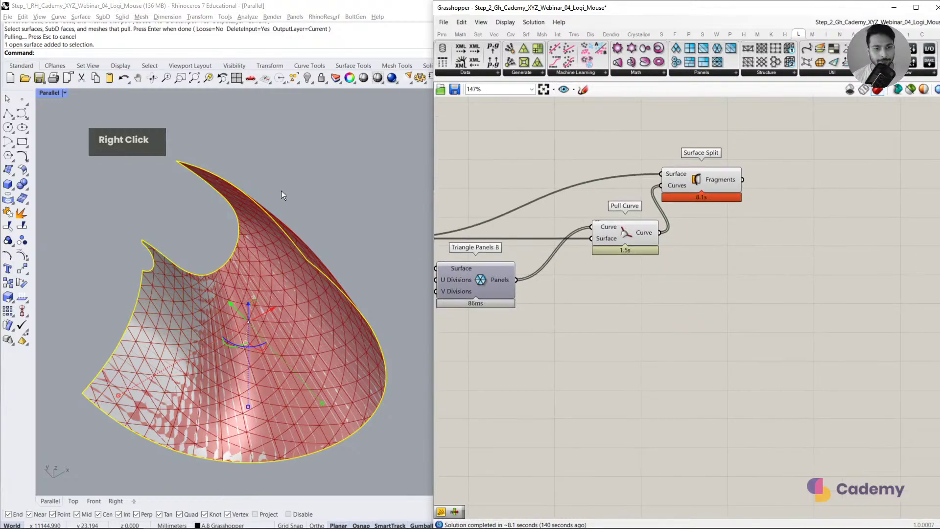
Step: Turn off the preview of the Pull Curve component
double_click(282, 190)
click(636, 238)
middle_click(574, 280)
click(604, 251)
click(674, 266)
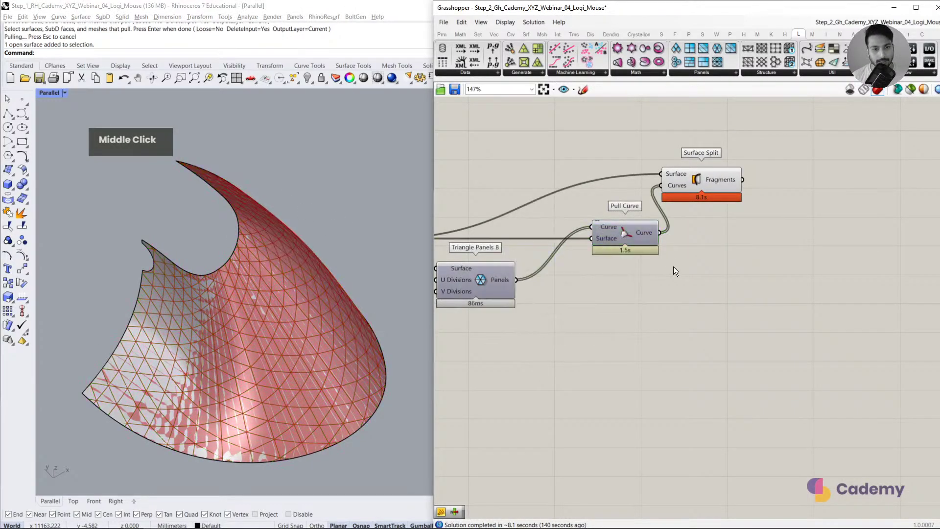
Step: Move the Surface Split component slightly farther away from Pull Curve on the canvas
click(712, 188)
mouse_move(712, 188)
mouse_down()
mouse_move(749, 179)
mouse_move(740, 319)
mouse_move(705, 175)
mouse_up()
click(740, 299)
click(710, 248)
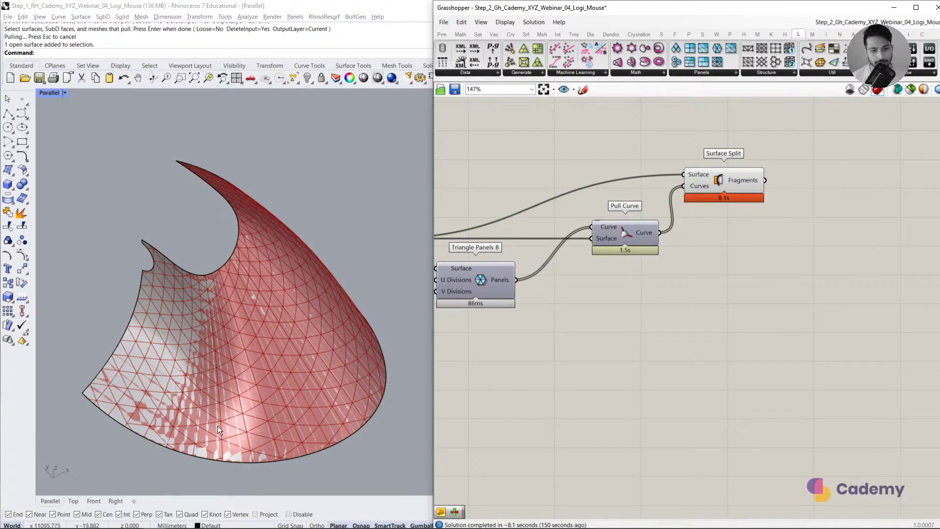
Step: Hide the original shell surface in Rhino so only the Grasshopper fragments are displayed
scroll(152, 263, up, 4)
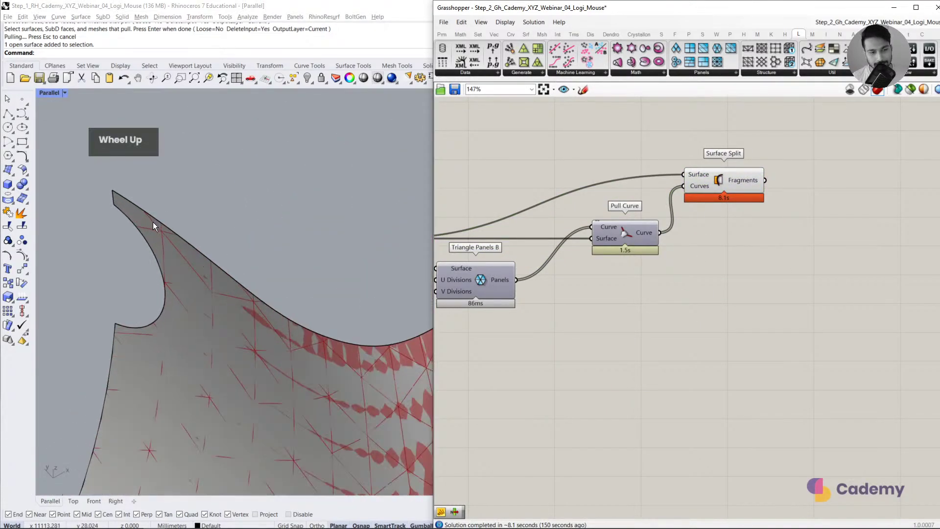
scroll(184, 291, down, 4)
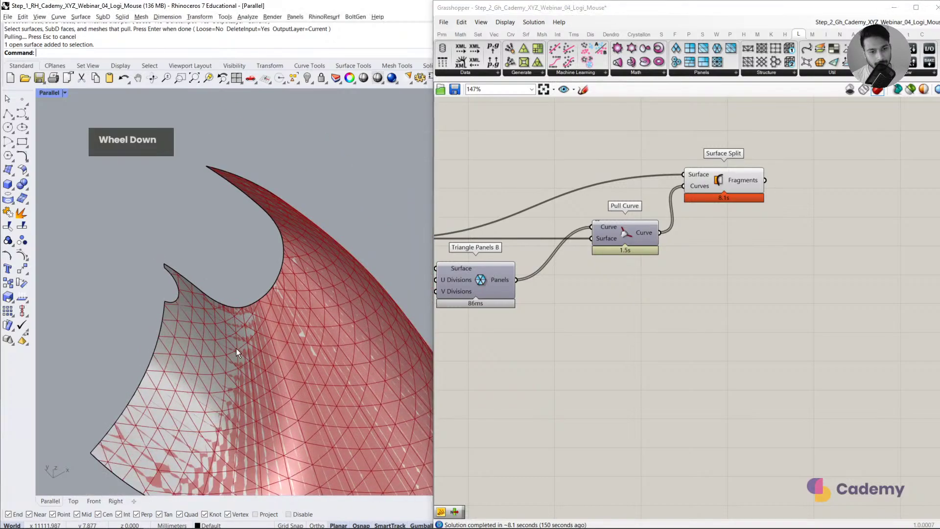
click(236, 348)
key(ctrl+h)
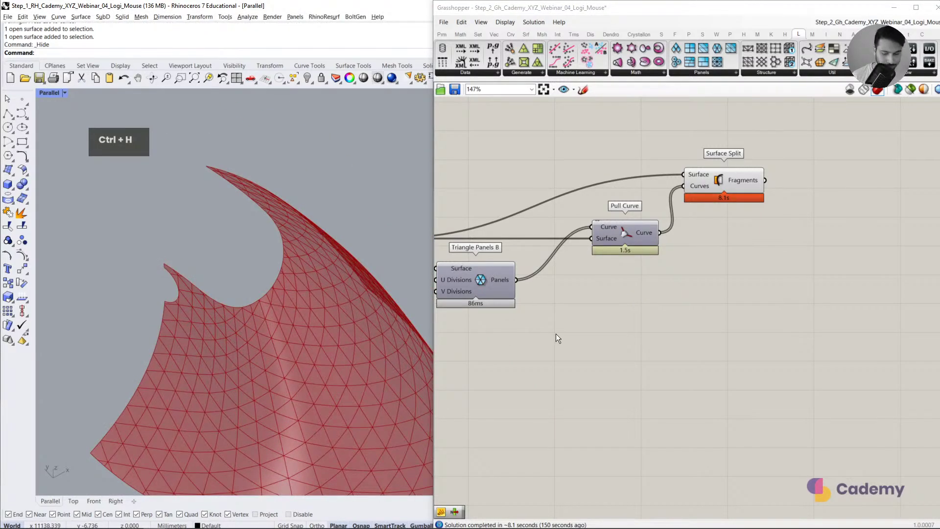
Step: Add an Area component below Surface Split, connect Fragments to its Geometry input, and inspect the panel centroids
mouse_move(749, 179)
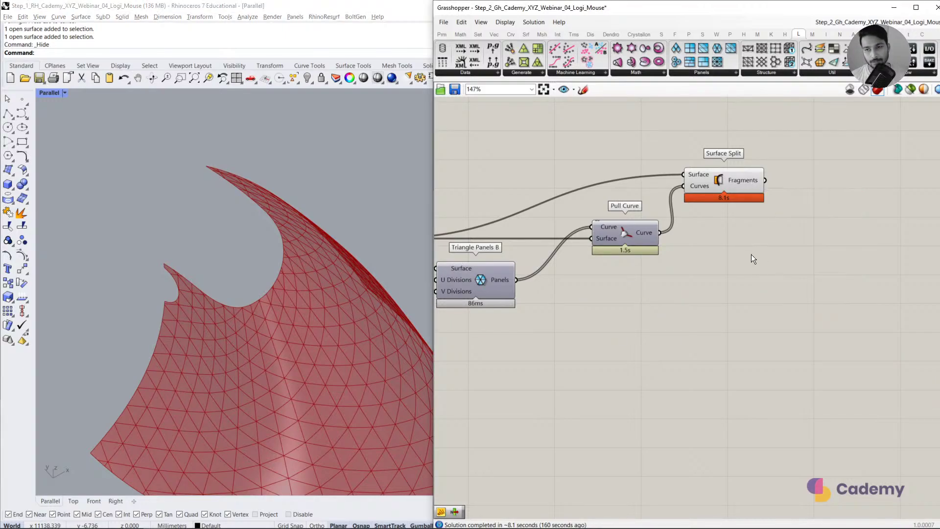
right_drag(751, 254, 748, 237)
double_click(749, 236)
text(AREA)
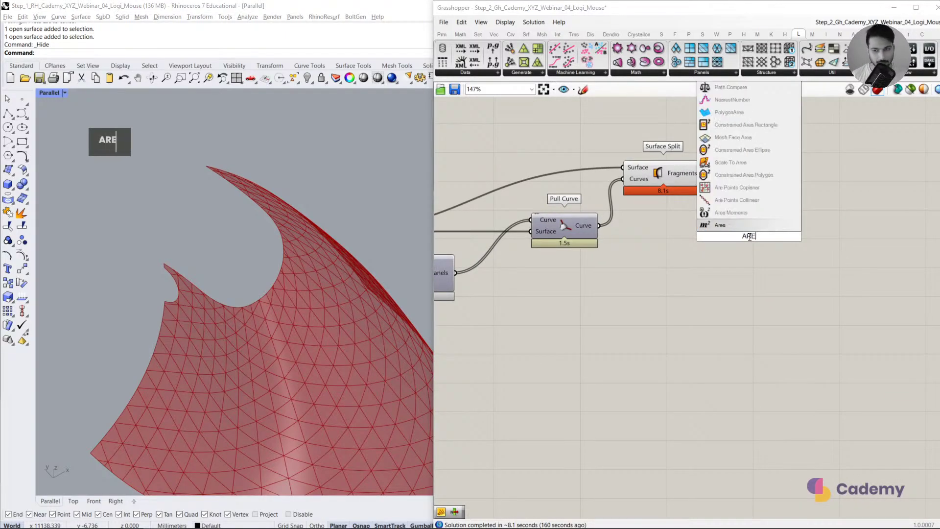
click(738, 228)
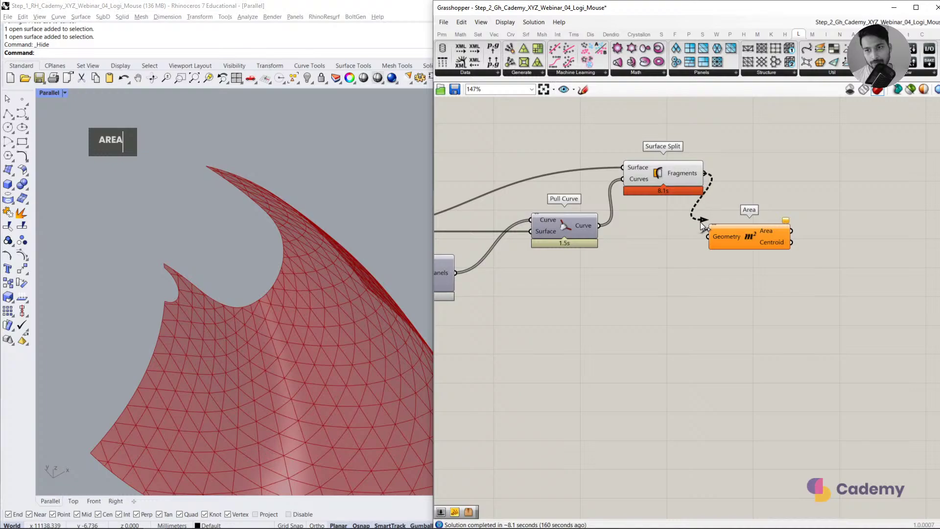
drag(734, 237, 738, 273)
click(663, 330)
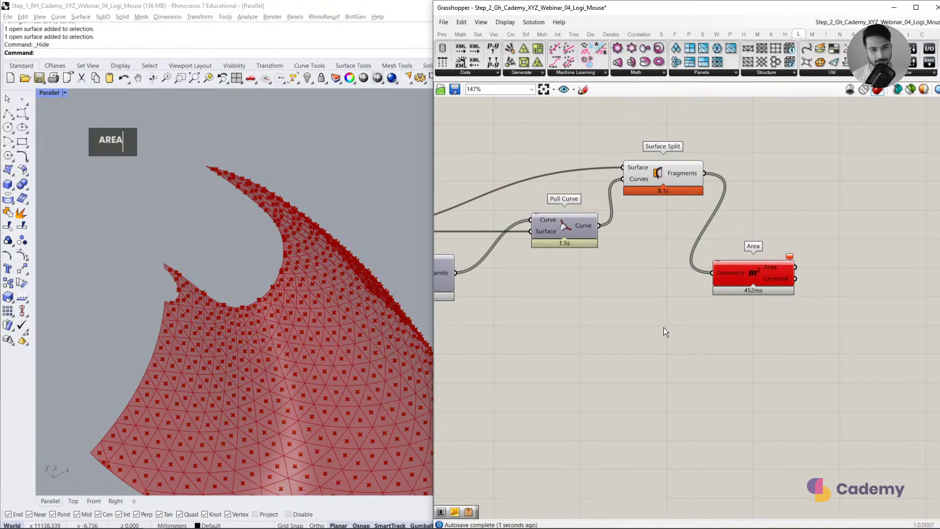
drag(764, 272, 755, 288)
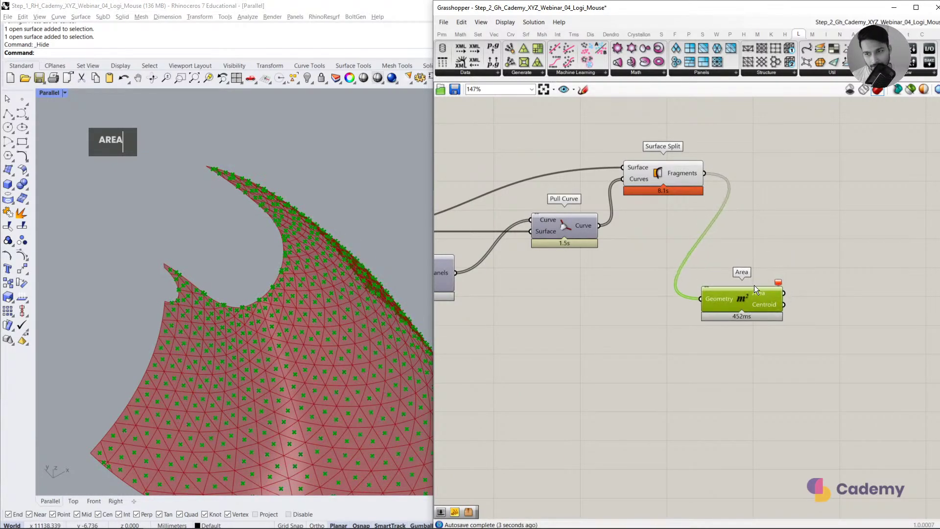
scroll(294, 150, down, 3)
right_drag(294, 150, 171, 365)
right_drag(277, 418, 252, 400)
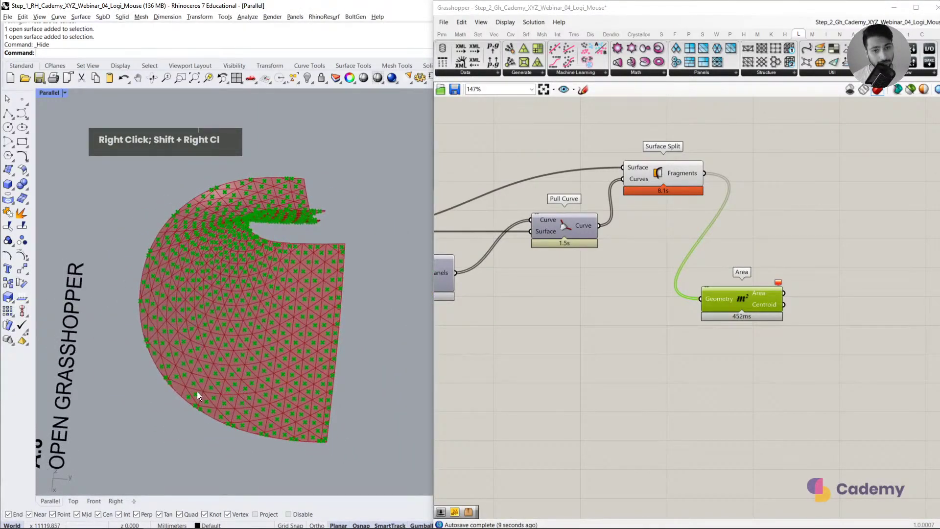
right_drag(196, 394, 279, 375)
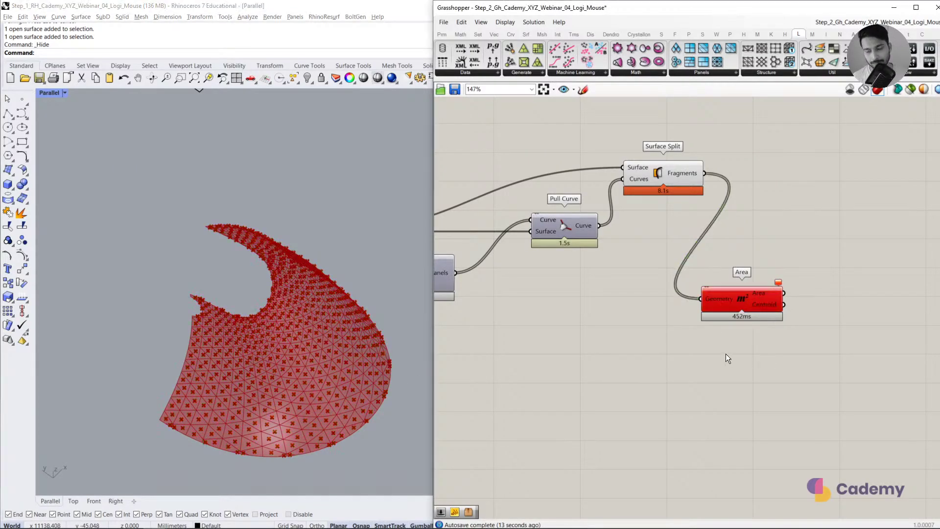
Step: Add a Smaller Than component beside the Area component and connect the Area output to its First Number input
right_drag(753, 303, 710, 304)
right_drag(699, 375, 669, 374)
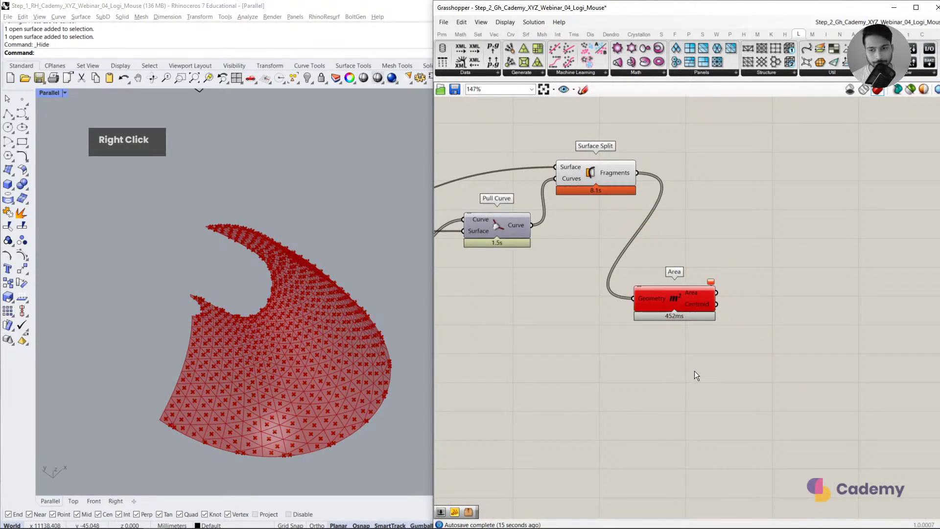
drag(691, 297, 690, 307)
click(769, 239)
double_click(744, 259)
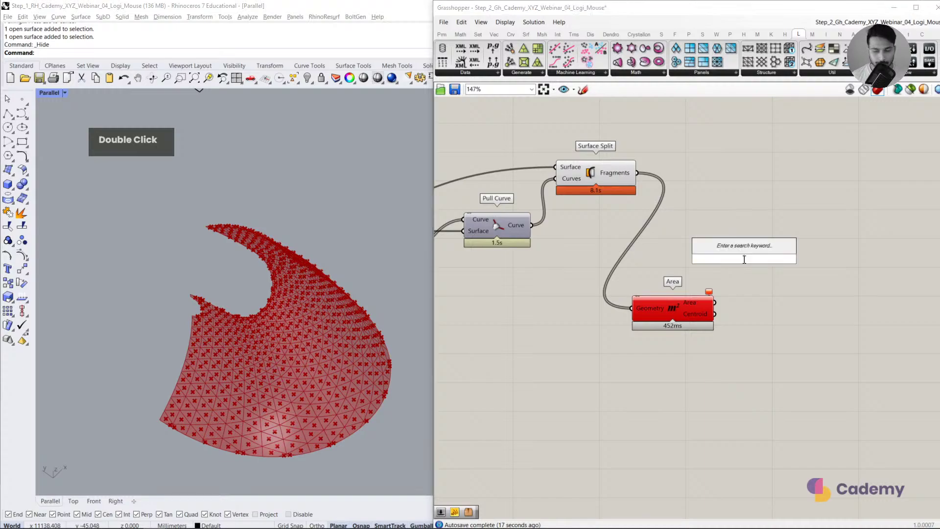
double_click(744, 283)
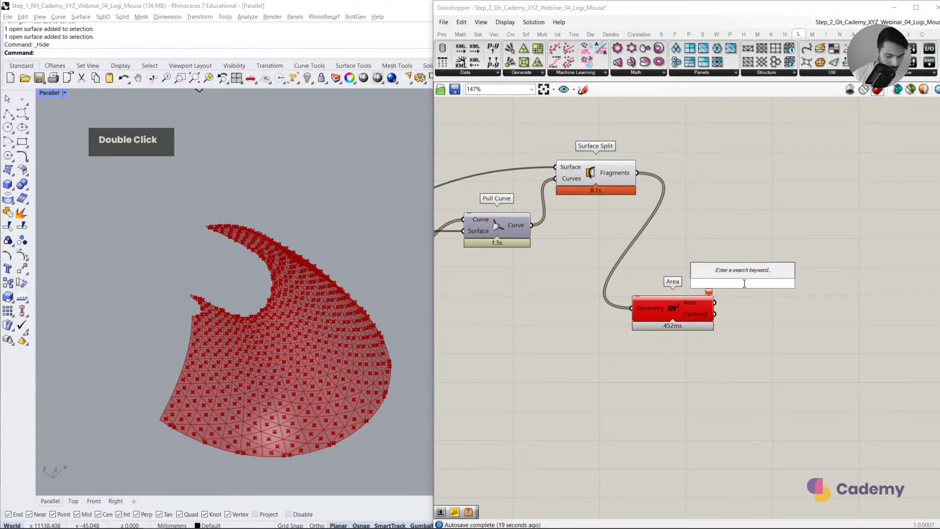
text(<)
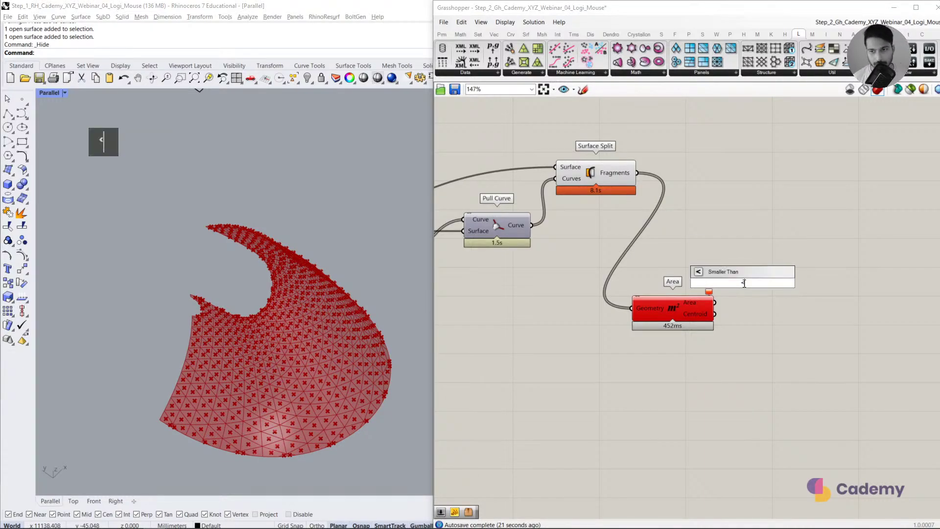
key(Return)
drag(743, 283, 779, 251)
double_click(765, 300)
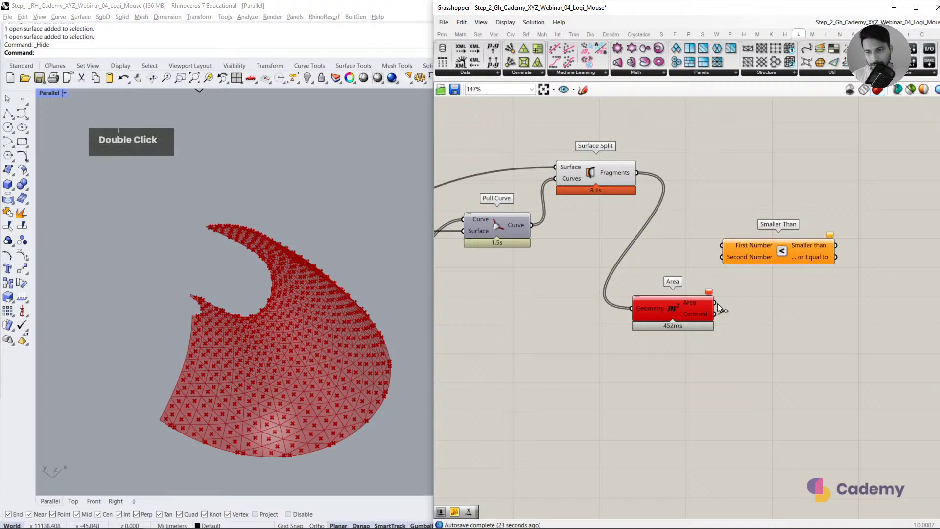
drag(707, 268, 722, 245)
drag(753, 251, 762, 253)
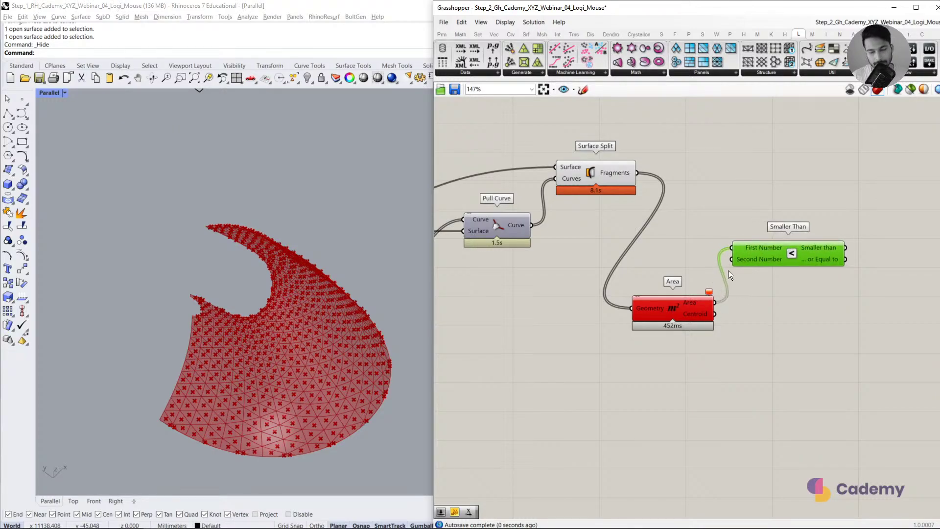
Step: Add a number slider with value 20, connect it to Smaller Than's Second Number input, and align the component with it
double_click(667, 267)
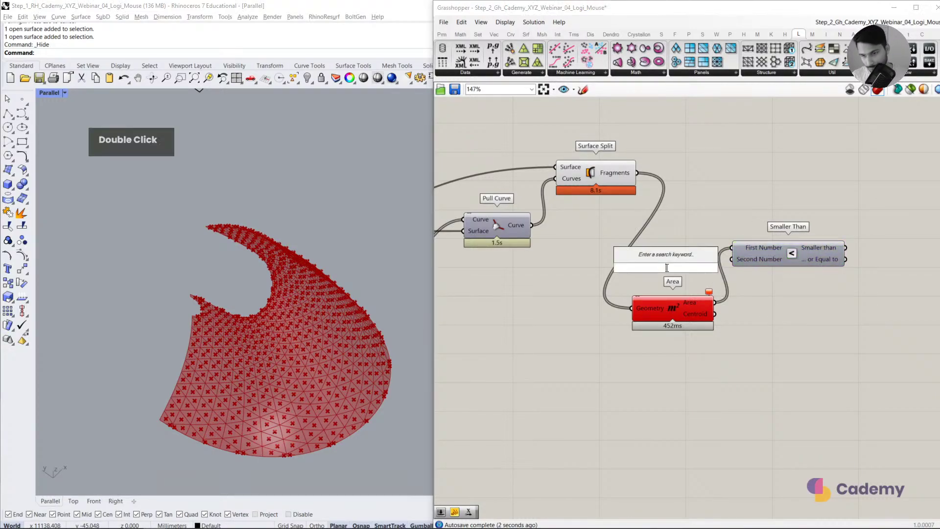
text(20)
key(Return)
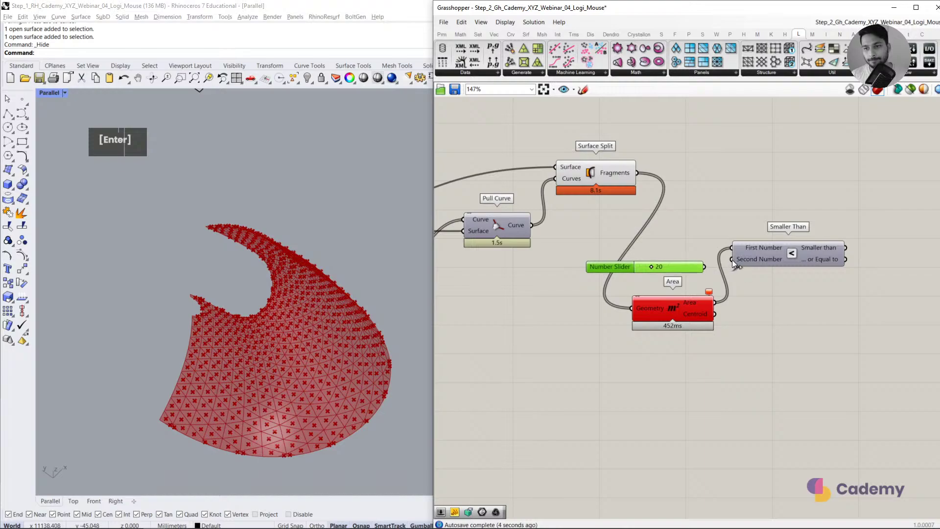
drag(761, 256, 758, 262)
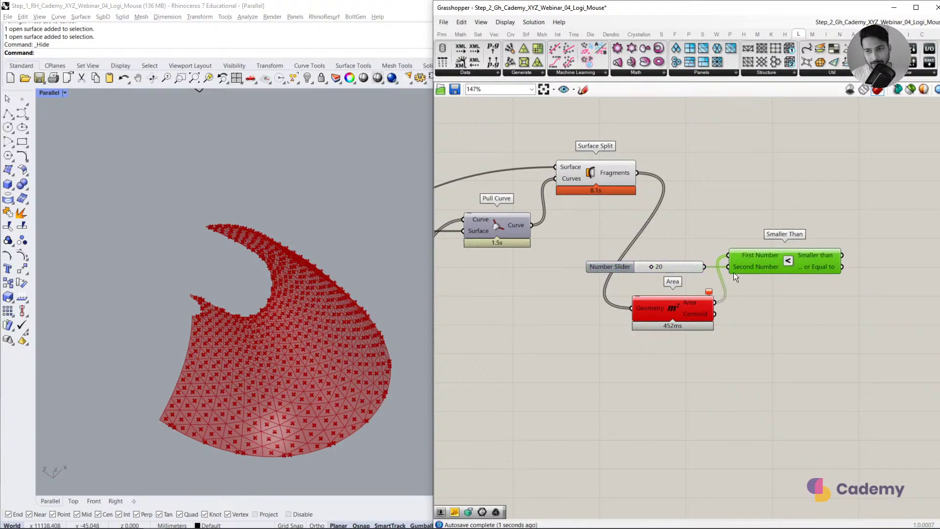
Step: Add a Dispatch component above Smaller Than and connect Surface Split's Fragments output to its List input
double_click(700, 226)
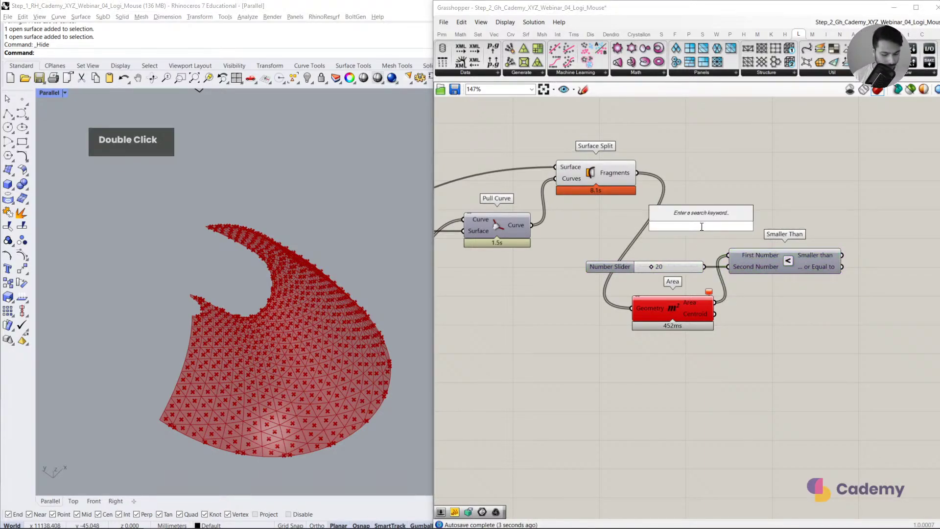
text(DISP)
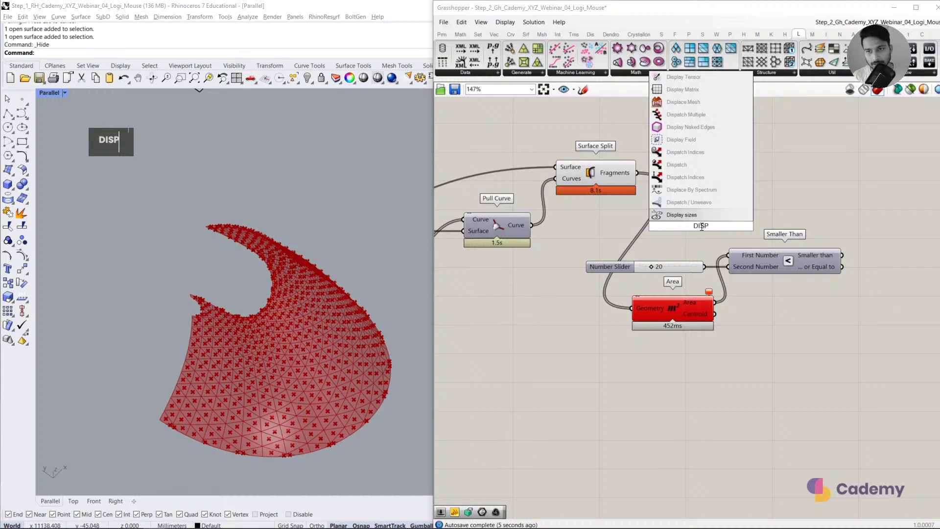
click(701, 166)
drag(637, 173, 819, 180)
click(815, 234)
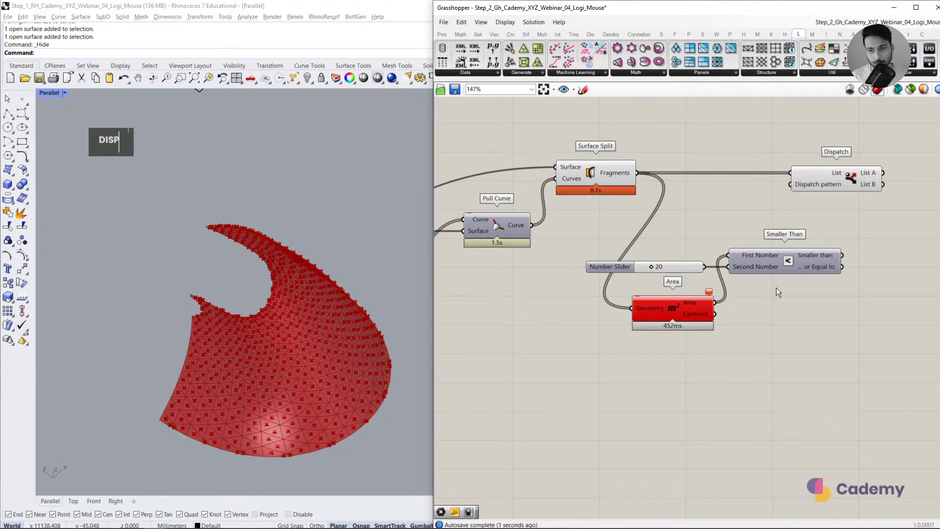
Step: Shift the slider and Smaller Than slightly away from Dispatch, and connect the Smaller than output to the Dispatch pattern input
drag(773, 285, 694, 250)
shift+drag(758, 255, 748, 255)
click(866, 234)
drag(833, 255, 795, 191)
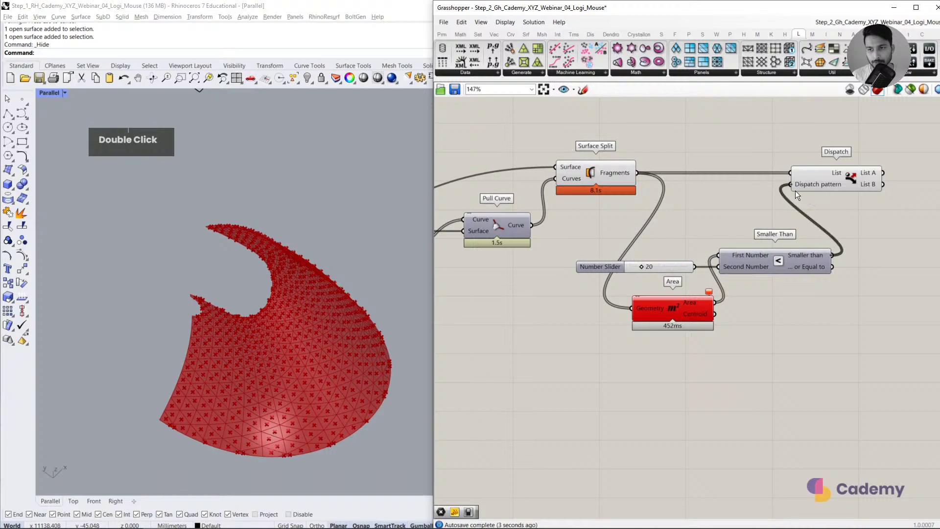
Step: Turn off the preview of the Surface Split and Area components
middle_click(598, 179)
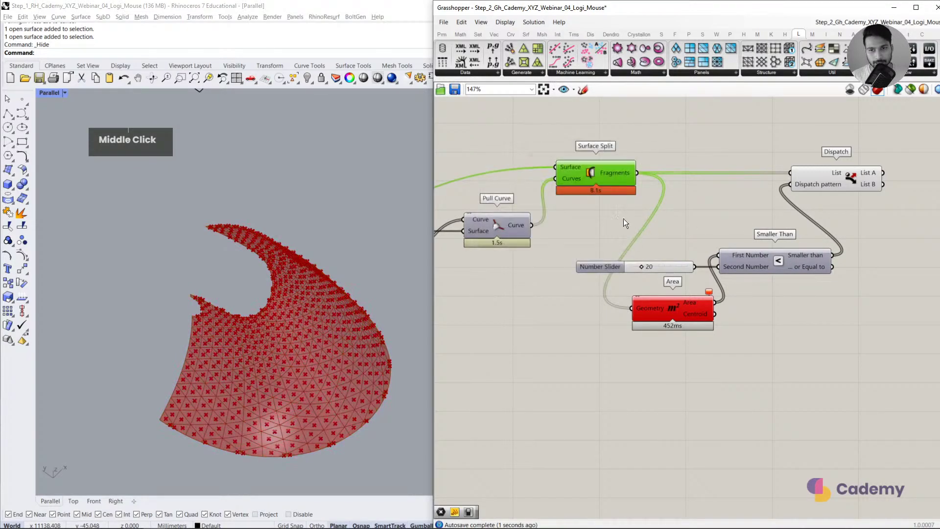
middle_click(641, 293)
click(675, 260)
click(759, 343)
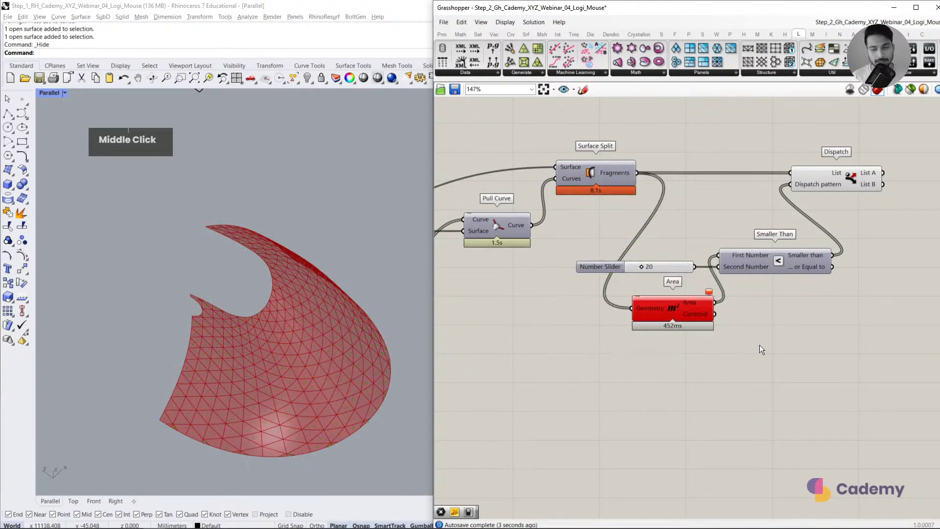
Step: Add a Surface parameter after Dispatch and connect the List A output to it
right_drag(866, 227, 820, 234)
double_click(878, 177)
text(SURFACE)
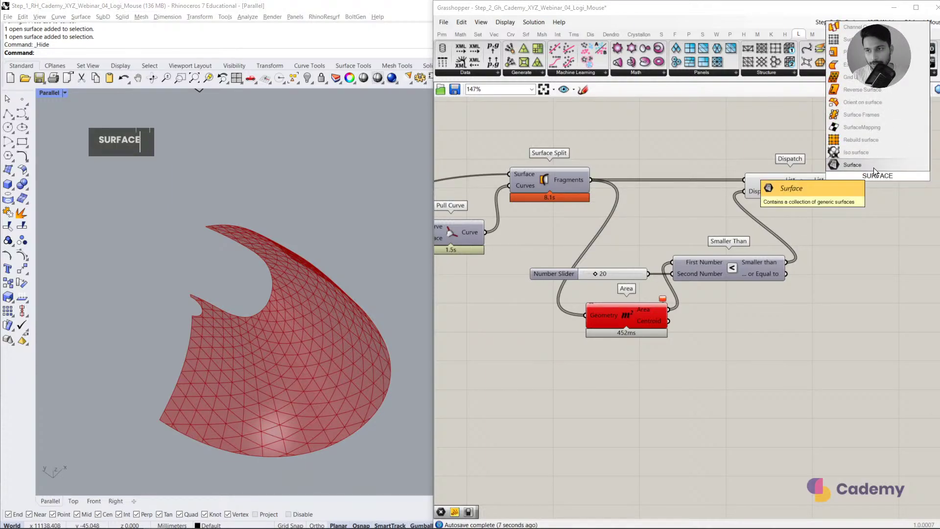
click(873, 166)
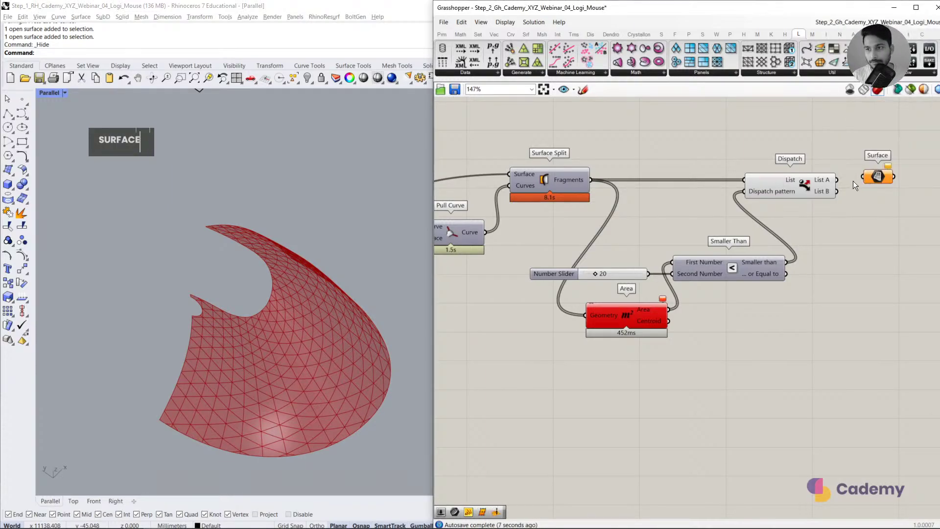
drag(856, 174, 863, 177)
Step: Turn off the Dispatch preview and switch the Surface parameter's source to List B
middle_click(779, 186)
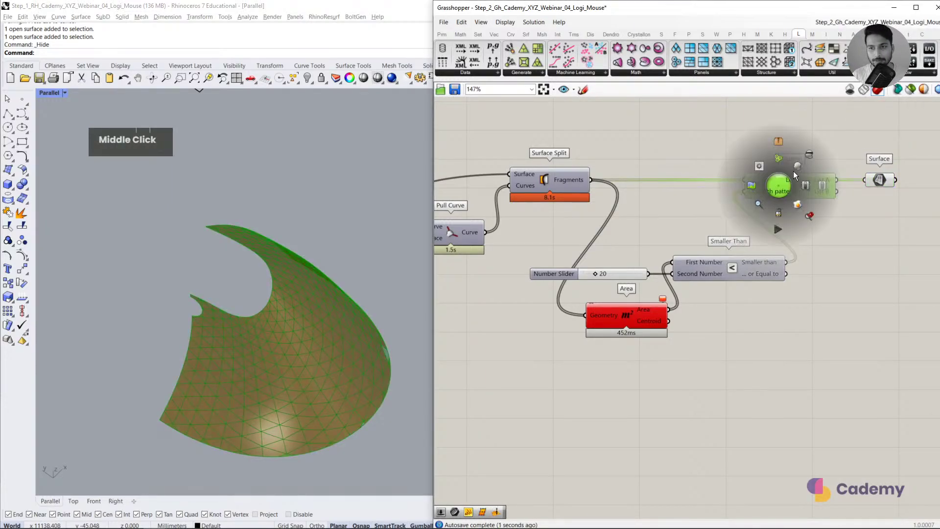
click(808, 155)
drag(837, 192, 871, 192)
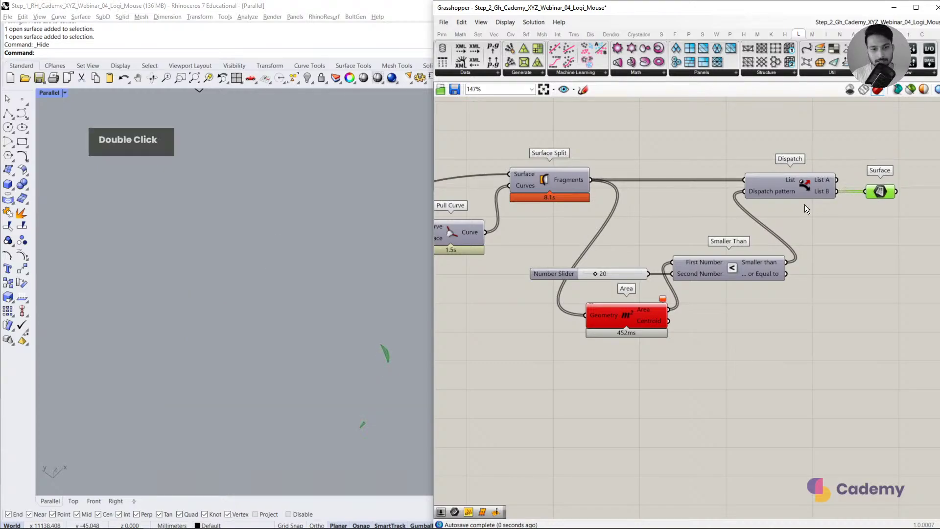
Step: Set the number slider to 86 and inspect the panel areas feeding Smaller Than's First Number input
click(441, 360)
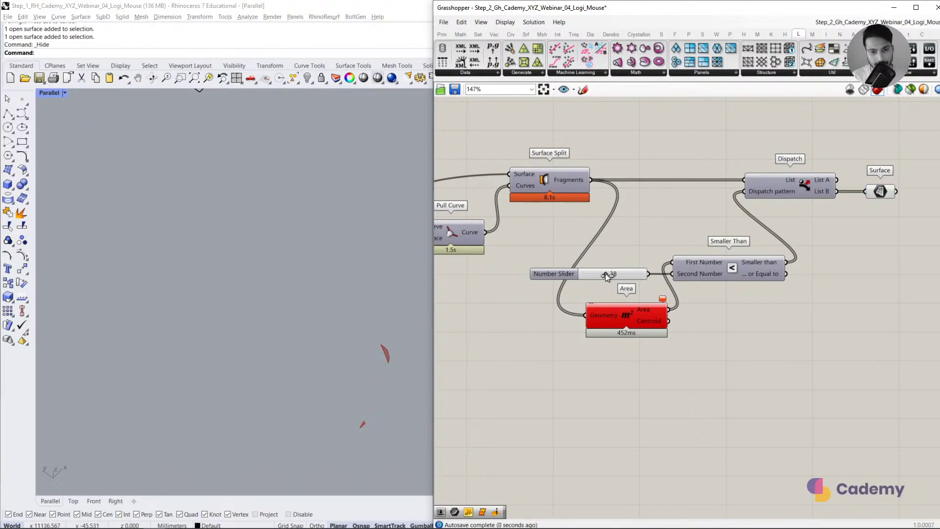
drag(616, 276, 627, 275)
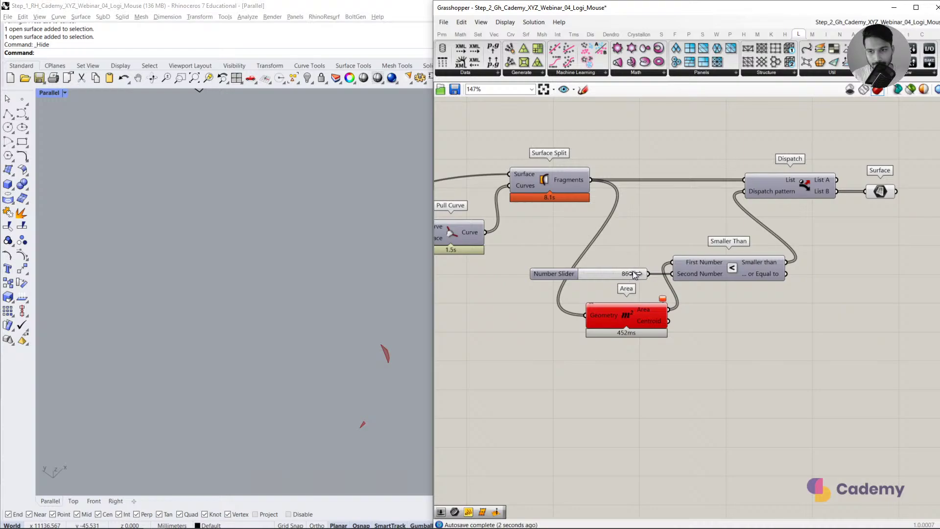
scroll(294, 324, down, 3)
scroll(311, 346, up, 2)
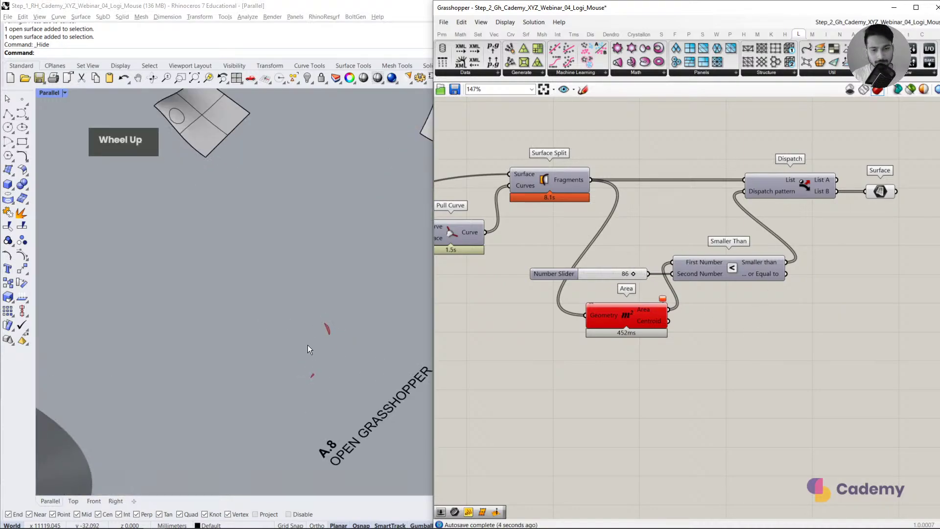
click(703, 273)
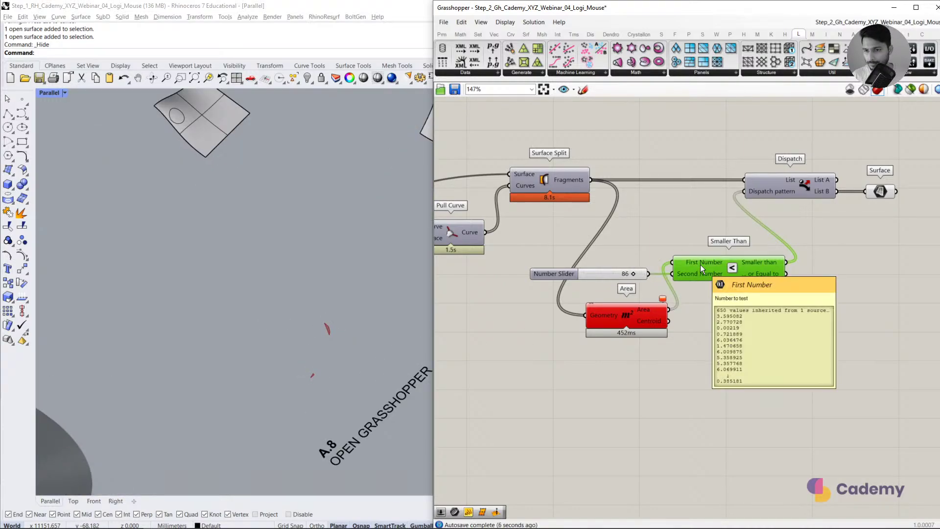
Step: Delete the number slider connected to Smaller Than's Second Number input
click(606, 277)
key(Delete)
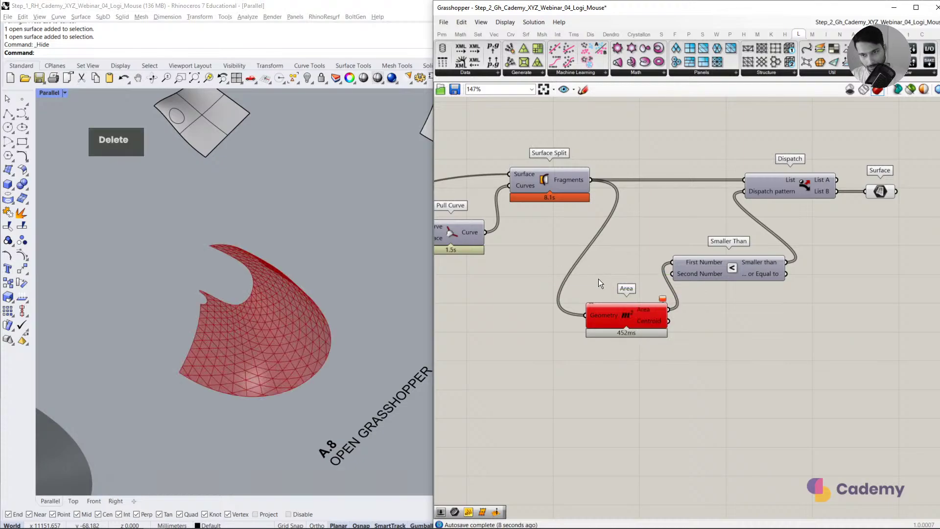
double_click(598, 278)
text(0.55)
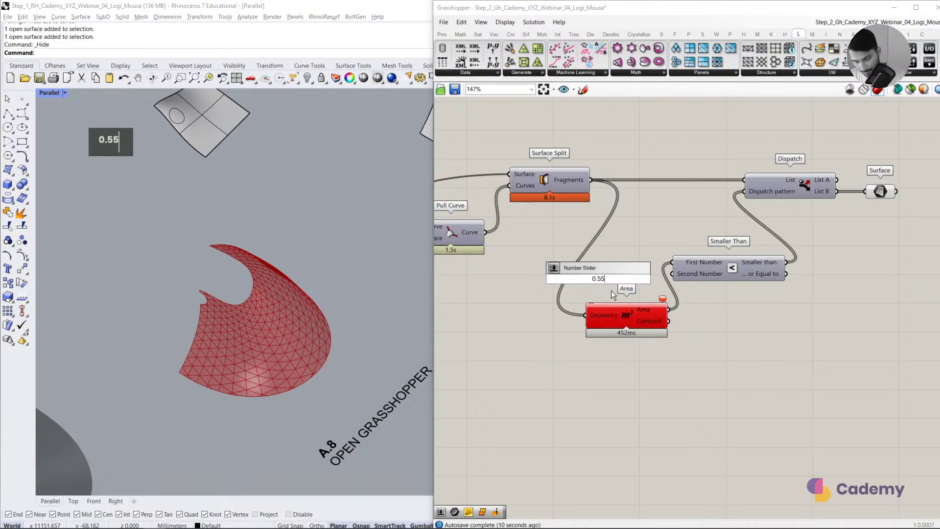
key(Escape)
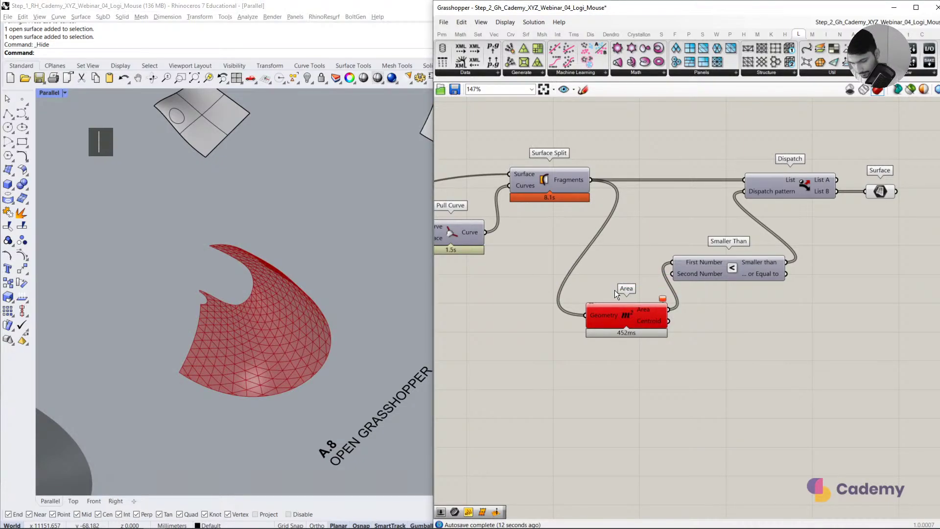
text(1.25)
key(Return)
Step: Add a number slider from the value 1.25, connect it to Smaller Than's Second Number input, and set it to 2.81
double_click(607, 283)
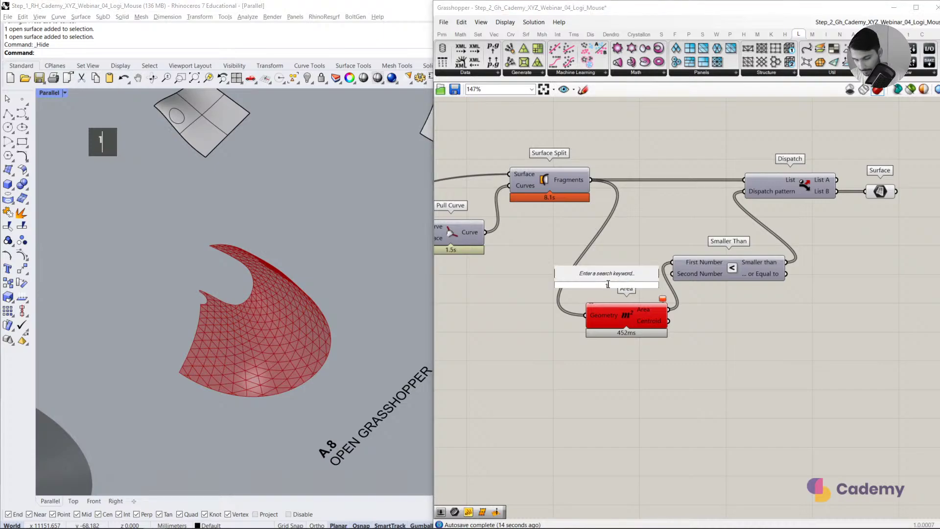
text(1.25)
key(Return)
drag(645, 286, 623, 275)
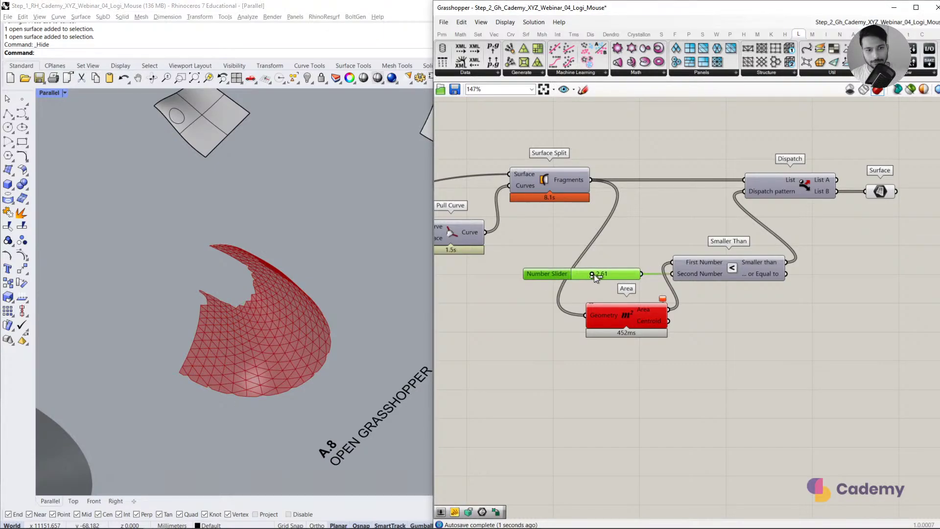
Step: Switch the Surface parameter's source to Dispatch's List A and set the area threshold slider to 2.60
drag(837, 180, 873, 180)
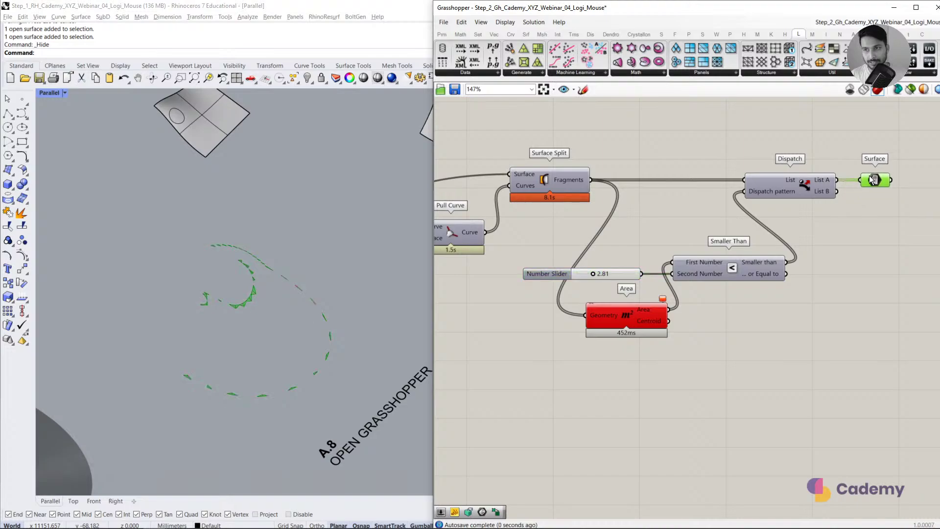
right_drag(261, 312, 284, 294)
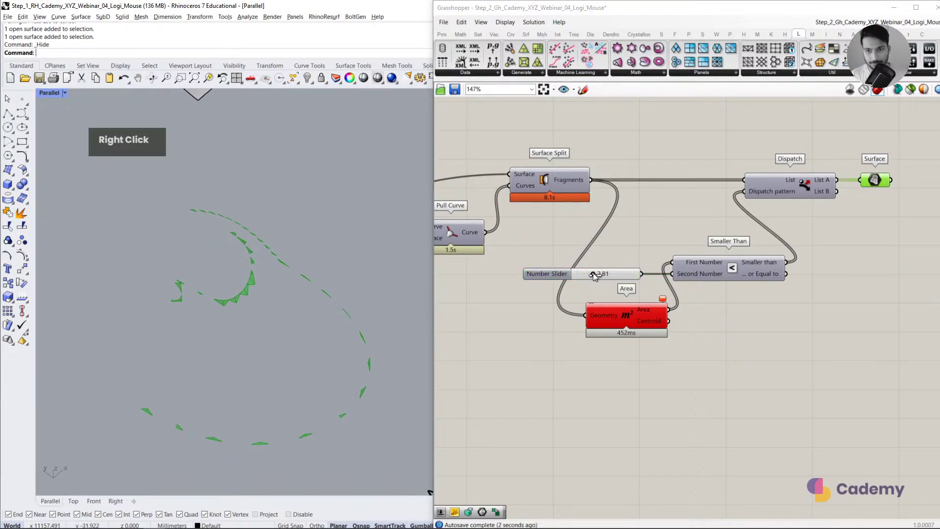
mouse_move(594, 276)
mouse_down()
mouse_move(614, 274)
mouse_move(566, 285)
mouse_move(598, 285)
mouse_up()
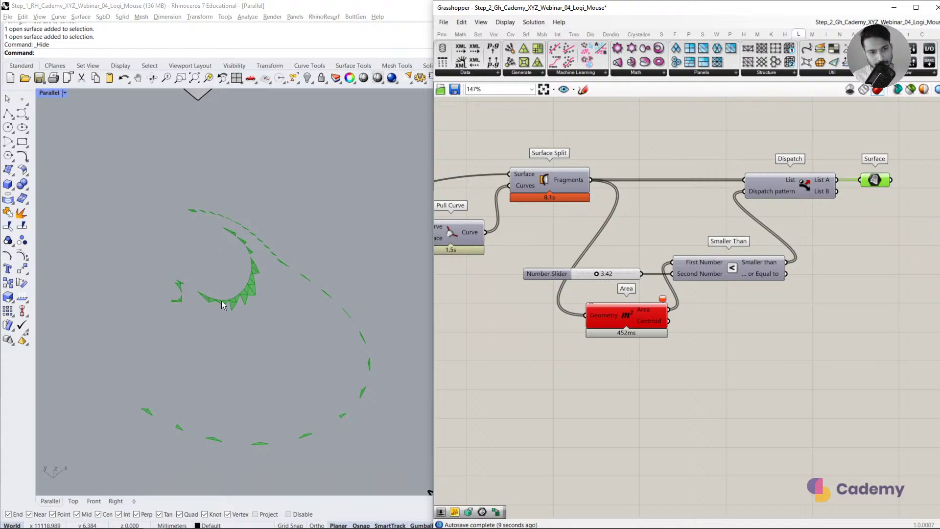
drag(595, 277, 593, 278)
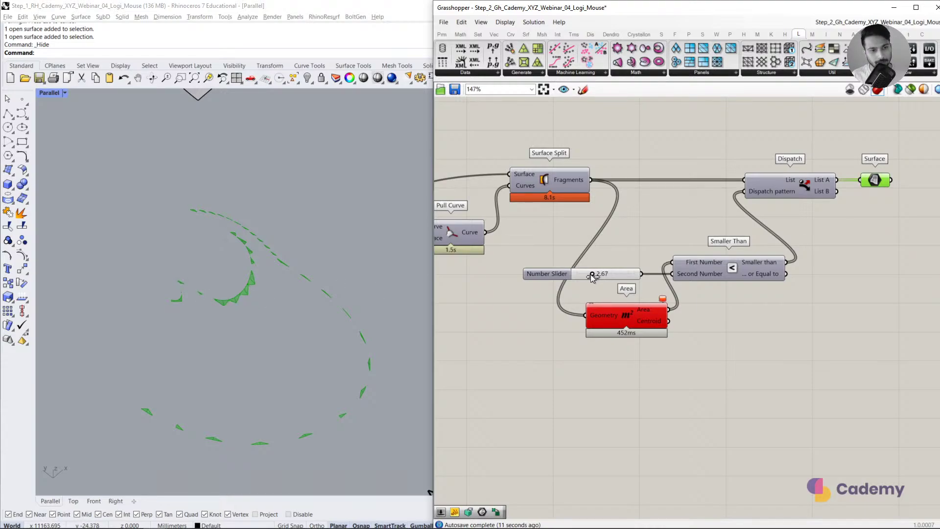
click(578, 288)
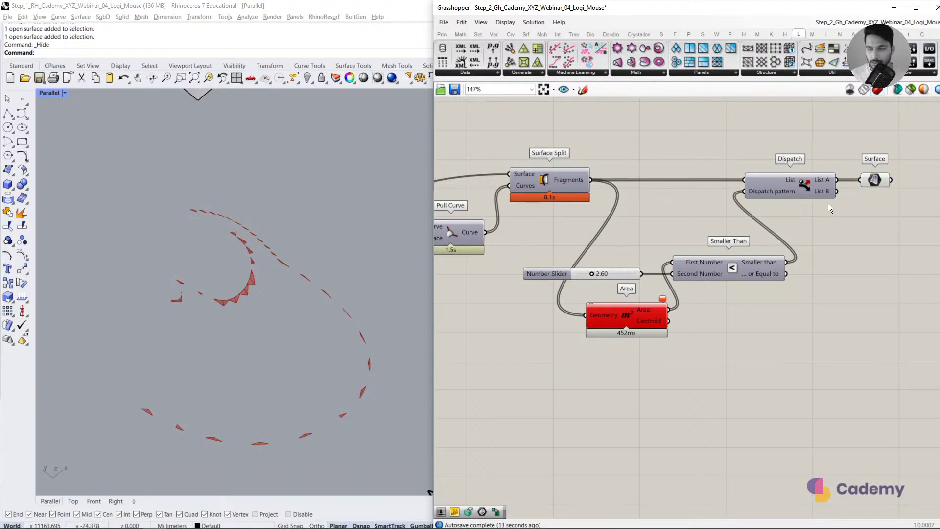
Step: Move the Surface parameter horizontally farther away from Dispatch to free up canvas space between them
right_drag(871, 180, 612, 171)
scroll(632, 245, down, 2)
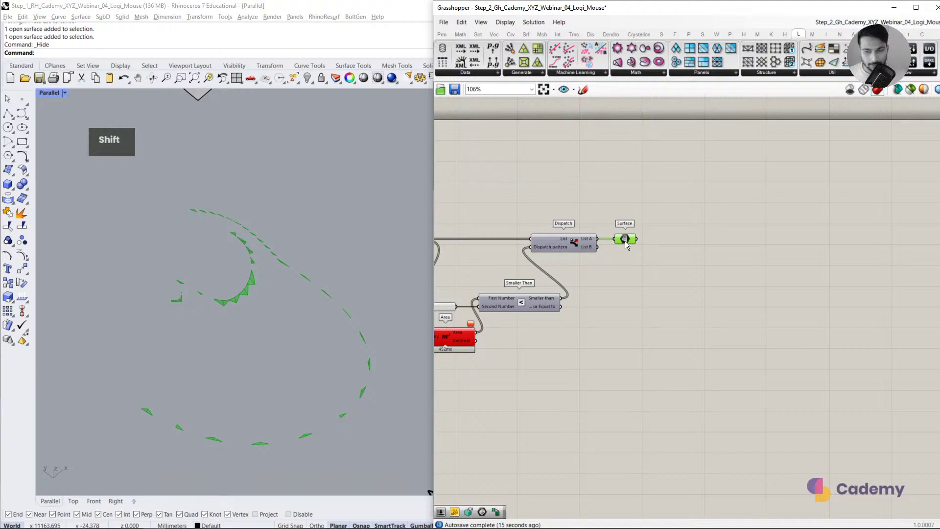
shift+drag(627, 245, 821, 225)
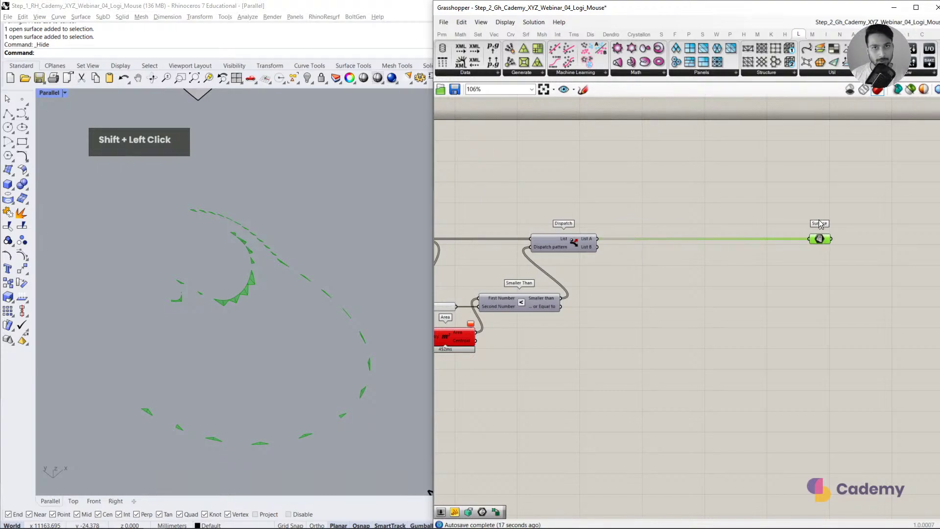
Step: Duplicate the Surface parameter, feed the copy from Dispatch's List B, and hide the preview of the List A Surface
click(783, 289)
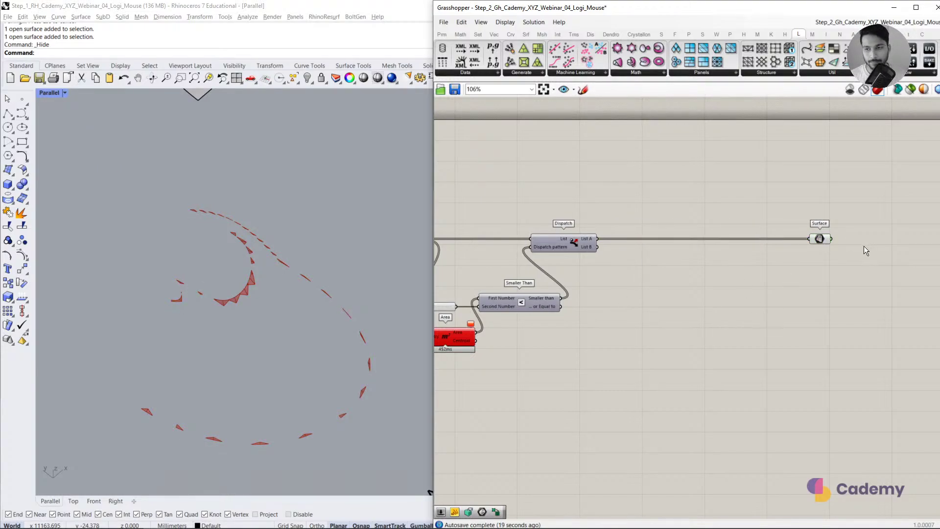
alt+drag(817, 241, 646, 271)
click(824, 238)
middle_click(824, 230)
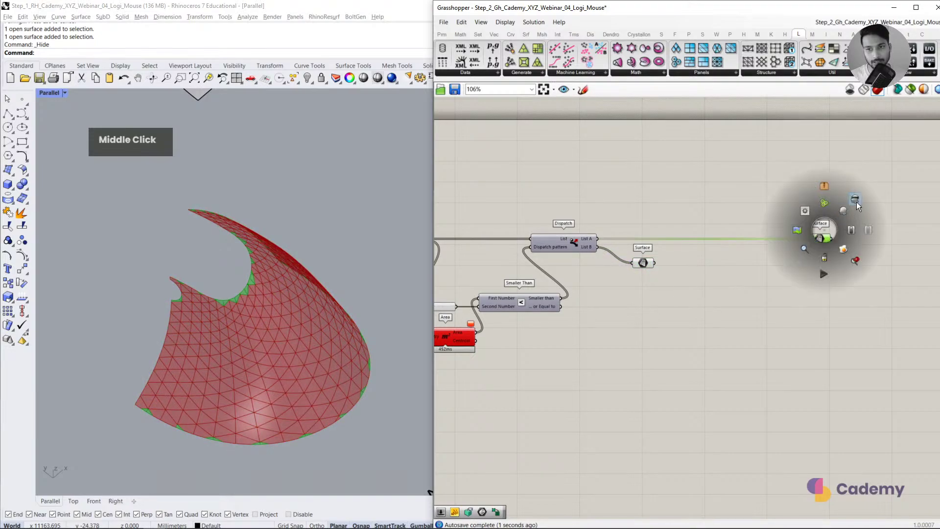
click(856, 202)
click(856, 202)
Step: Reposition the List B Surface parameter closer to Dispatch's outputs and highlight its panels in the viewport
right_drag(613, 293, 698, 264)
scroll(697, 263, up, 2)
drag(741, 227, 731, 245)
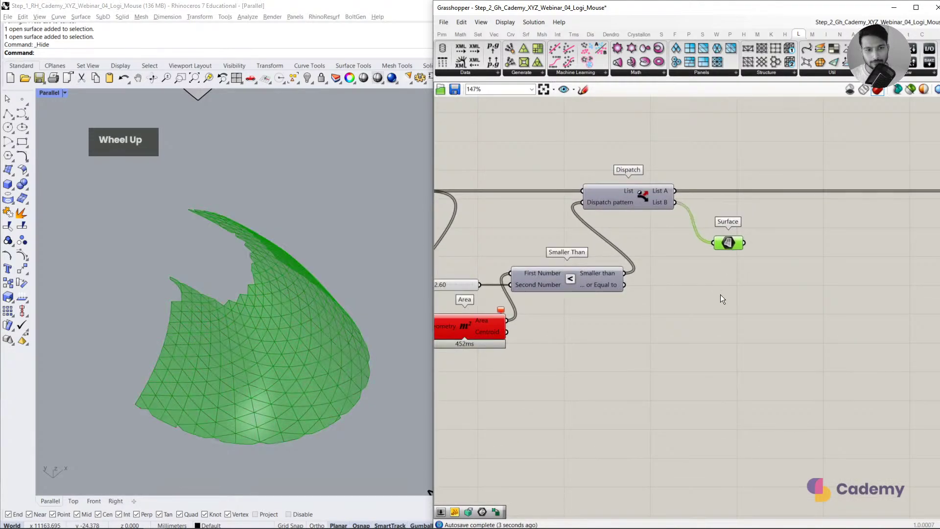
click(716, 298)
click(729, 242)
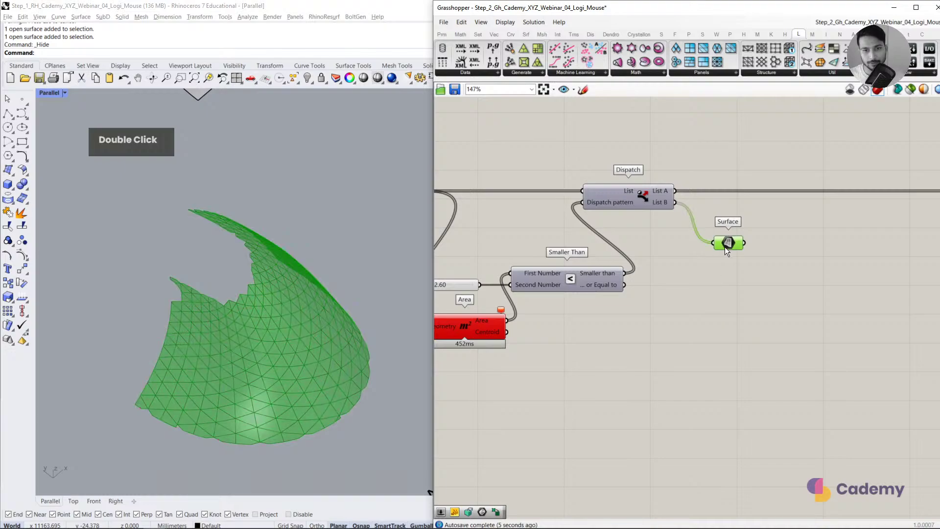
Step: Add a Scale component and connect the List B Surface parameter to its Geometry input
click(780, 312)
right_drag(780, 312, 691, 297)
double_click(691, 297)
text(SCALE)
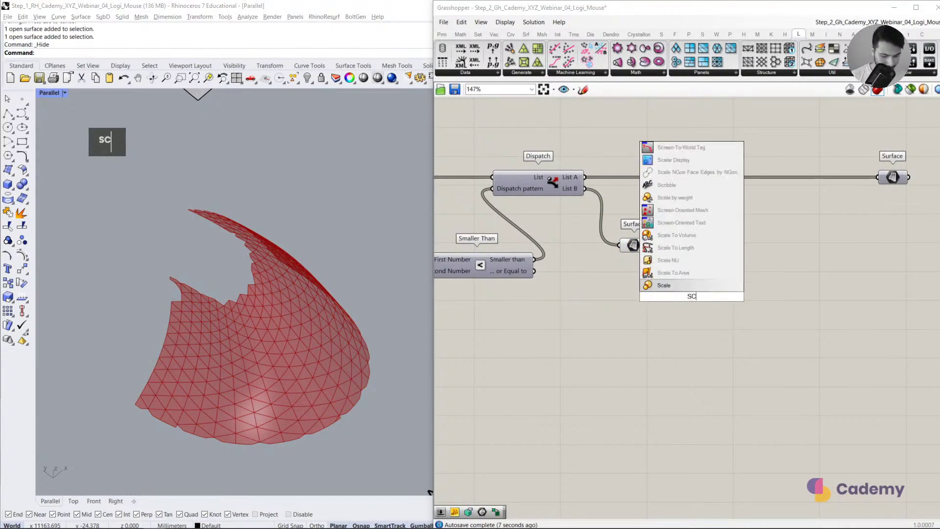
click(688, 287)
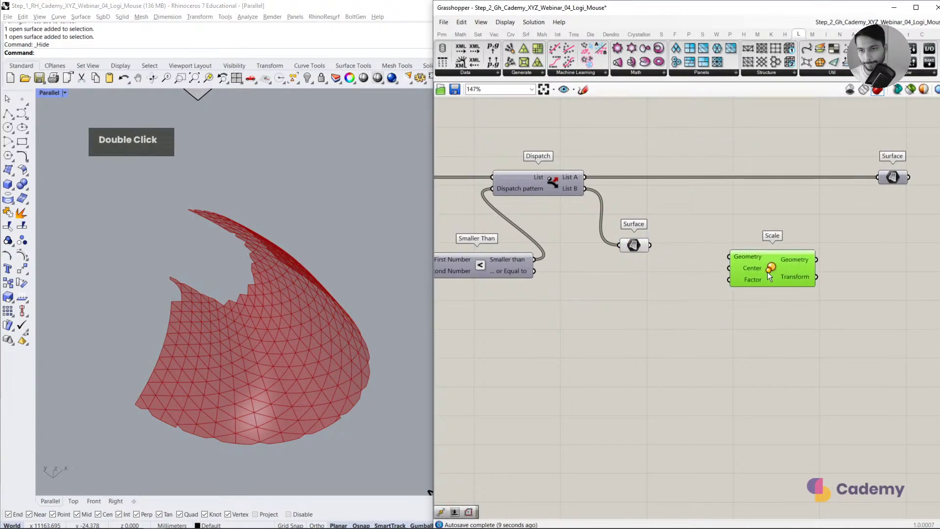
drag(650, 246, 797, 246)
click(693, 296)
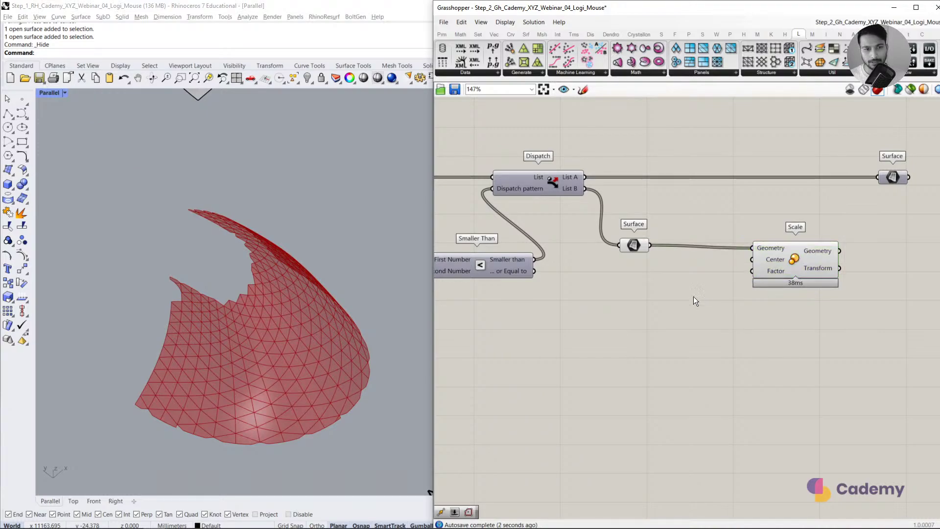
Step: Add an Area component fed by the List B Surface and connect its Centroid output to Scale's Center input
scroll(688, 272, up, 1)
click(625, 246)
click(626, 268)
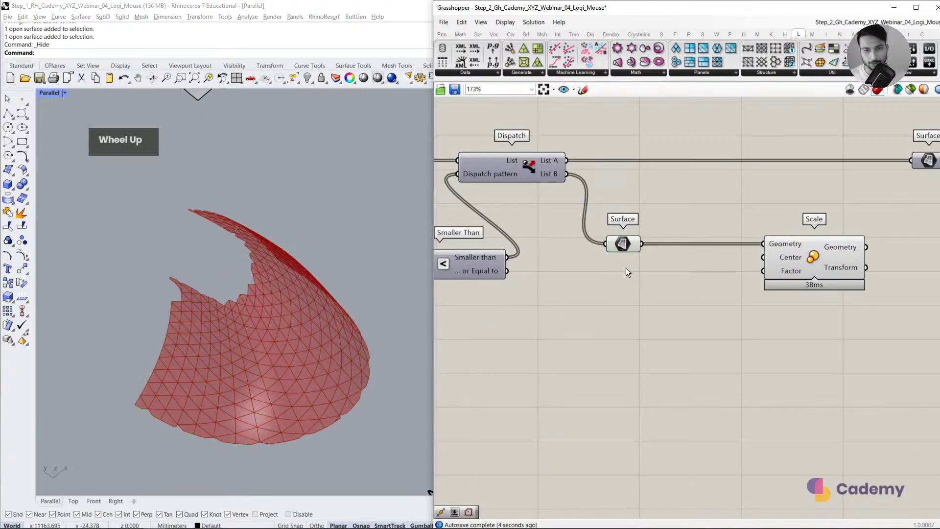
scroll(212, 364, up, 1)
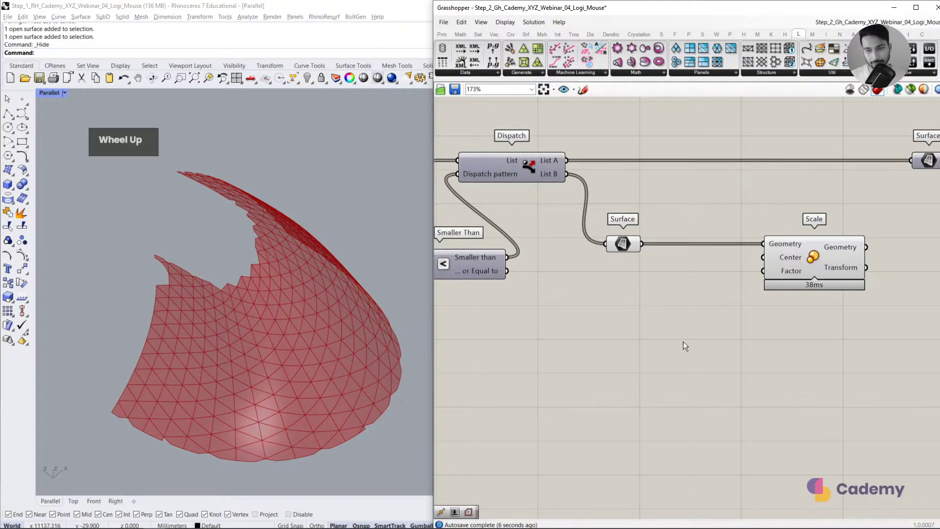
double_click(656, 336)
text(AREA)
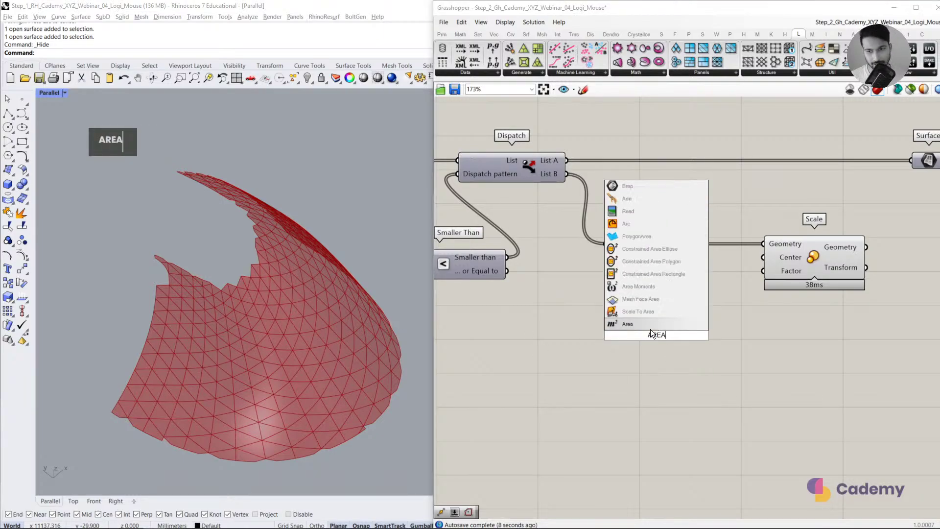
key(Return)
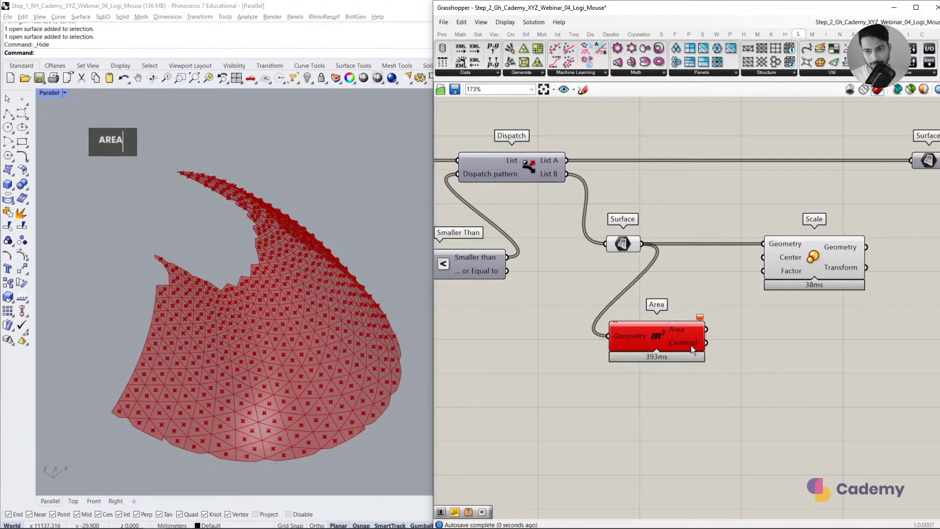
drag(707, 341, 763, 257)
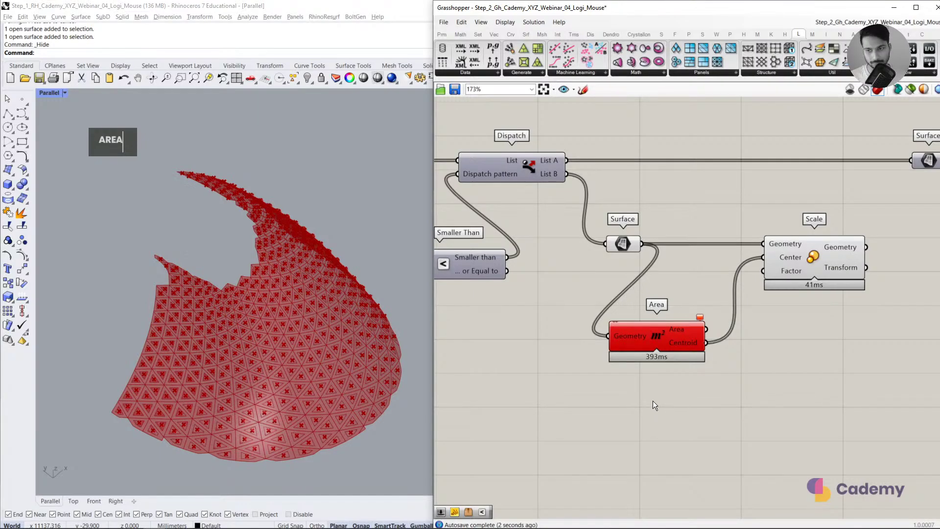
Step: Hide the preview of the Area component that supplies the scaling centroids
click(630, 338)
middle_click(625, 318)
click(658, 289)
click(661, 289)
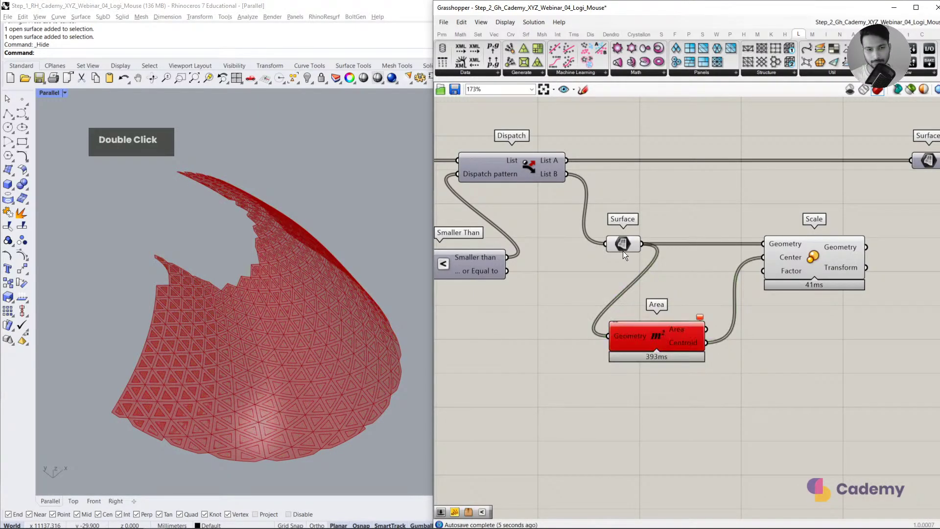
Step: Add a number slider with the value 0.25 and connect it to Scale's Factor input
double_click(729, 419)
text(0.25)
key(Return)
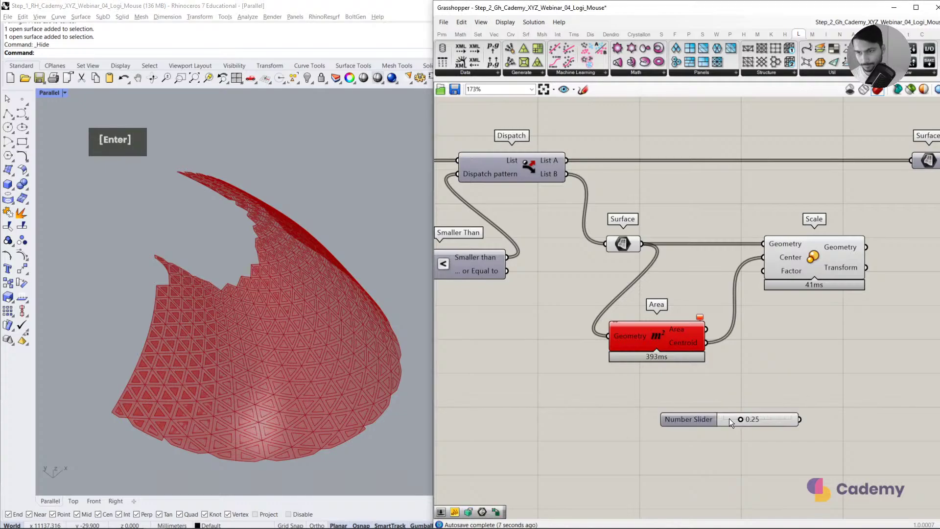
shift+drag(763, 273, 799, 419)
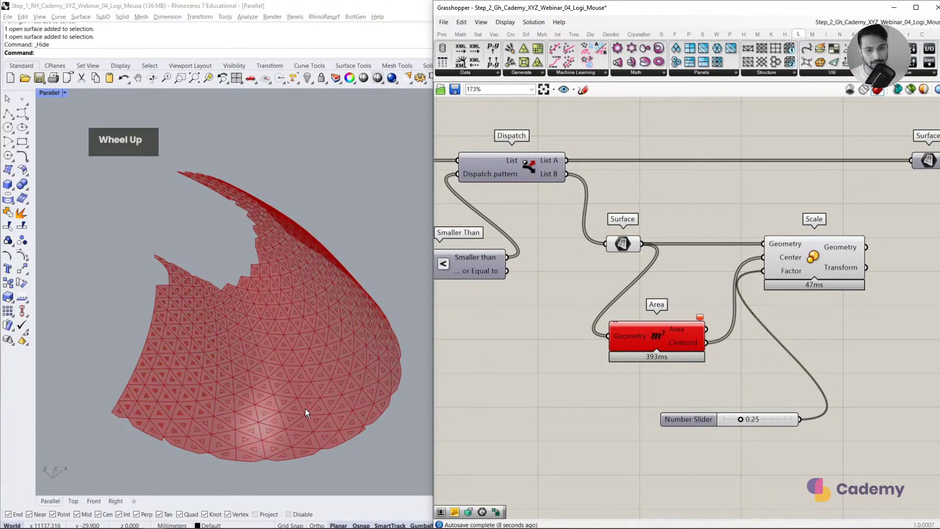
Step: Set the Scale factor slider to 0.64
scroll(305, 408, up, 3)
click(752, 424)
drag(744, 419, 766, 419)
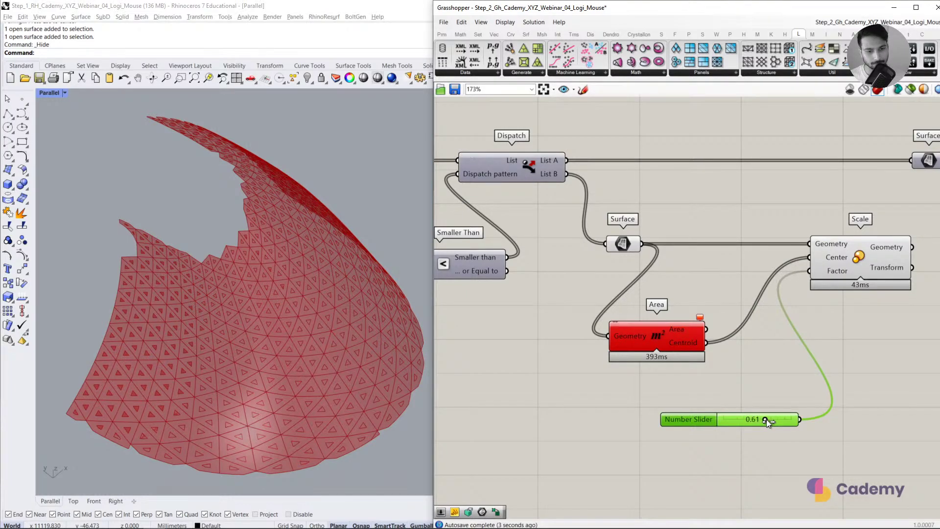
drag(766, 419, 768, 419)
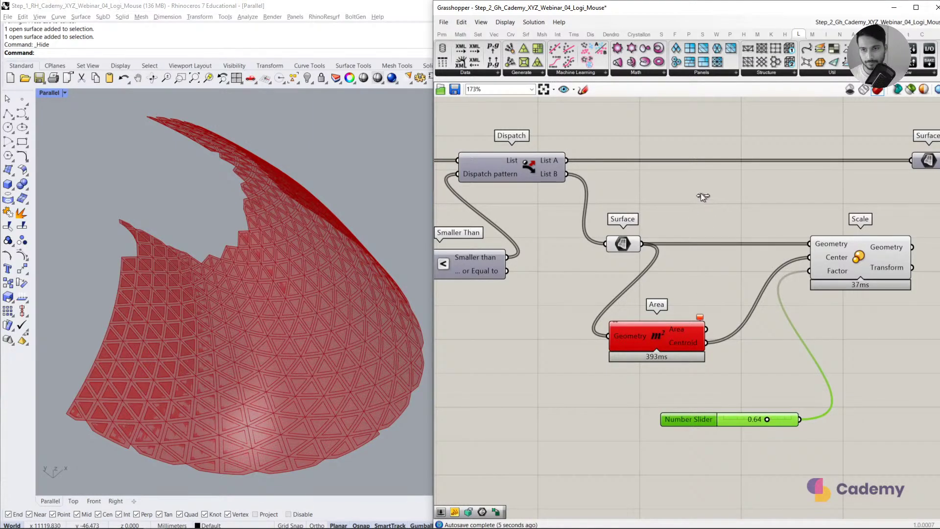
Step: Hide the preview of the List B Surface parameter to isolate the scaled triangles in the viewport
drag(701, 191, 629, 310)
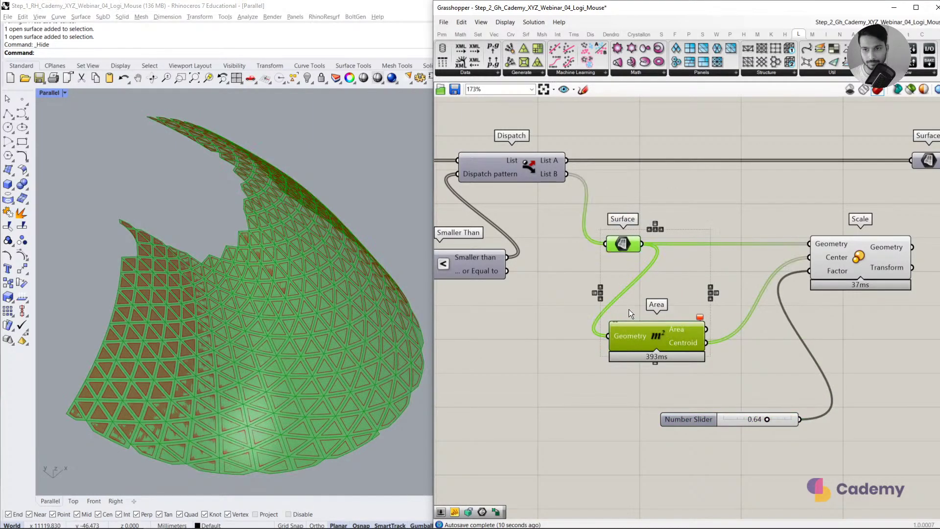
middle_click(637, 301)
click(666, 277)
click(653, 242)
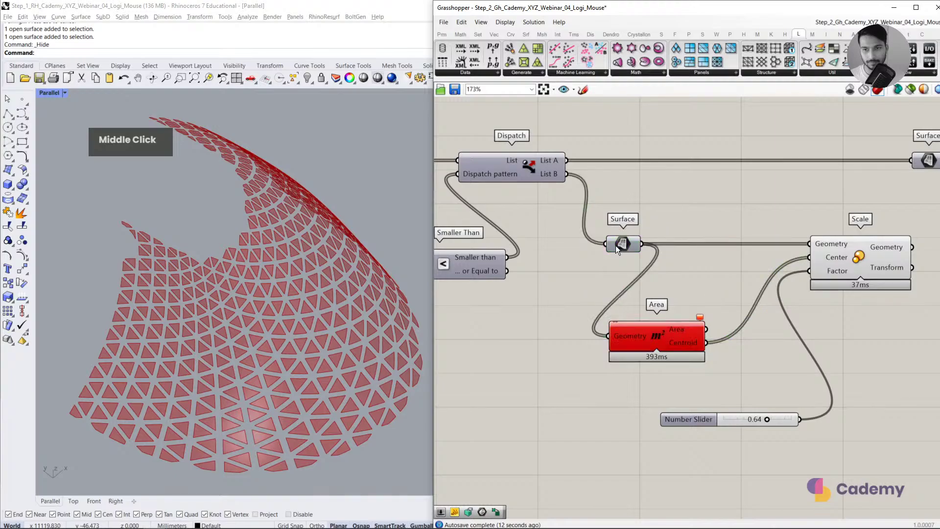
Step: Move the Scale component down beside Area so its Center input lines up with the Centroid output
drag(874, 259, 841, 351)
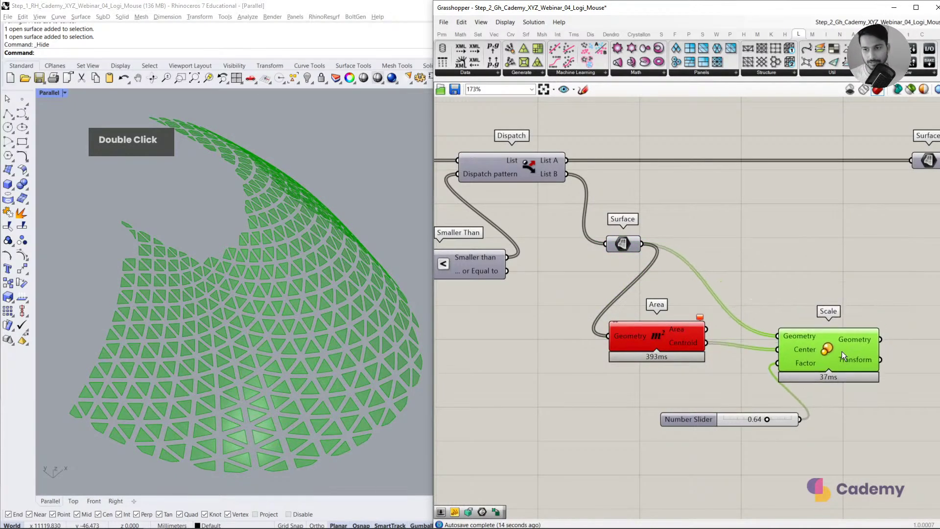
click(651, 257)
click(622, 245)
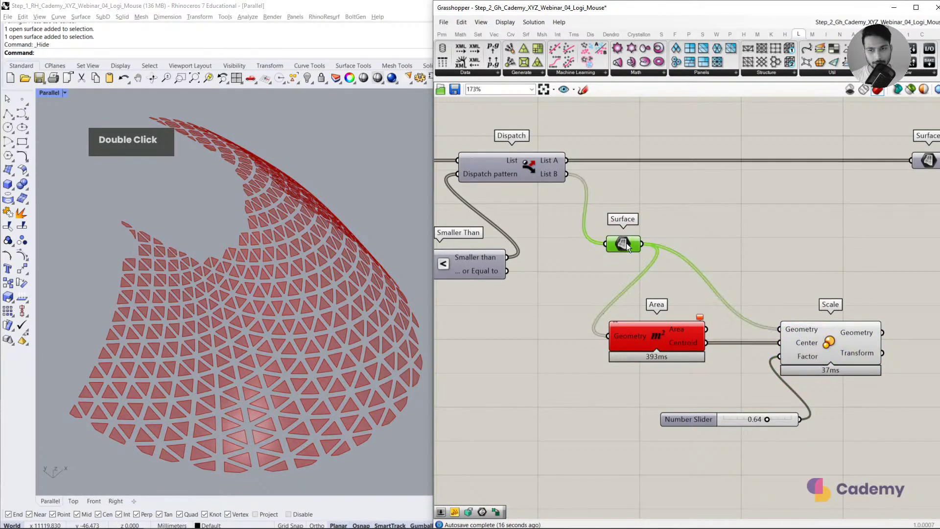
click(910, 90)
click(844, 350)
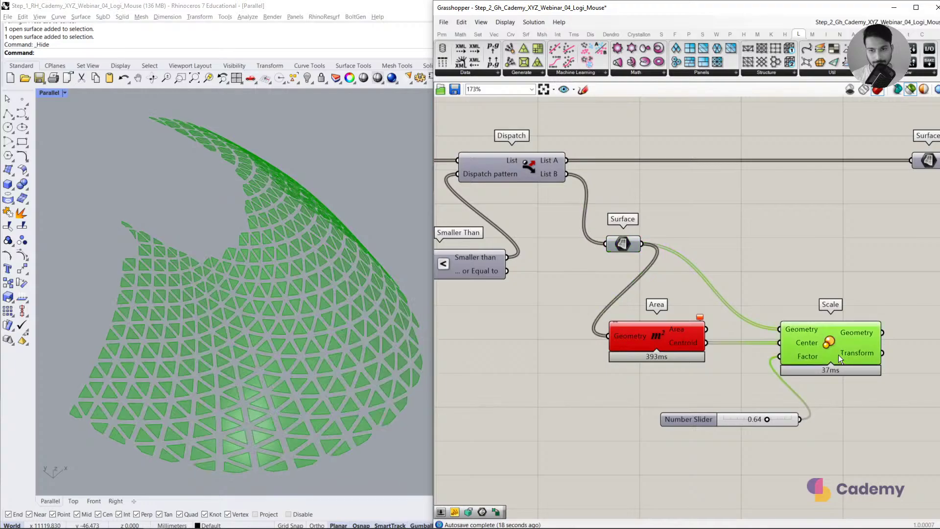
click(815, 214)
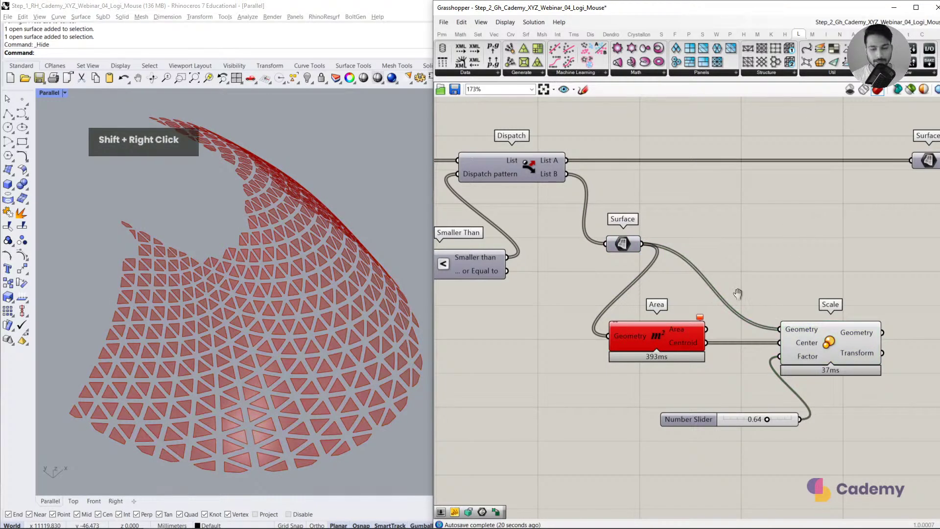
Step: Turn the List B Surface preview back on and compare the scaled triangles with the full panels up close
shift+right_drag(739, 292, 681, 276)
click(575, 223)
middle_click(575, 222)
click(594, 201)
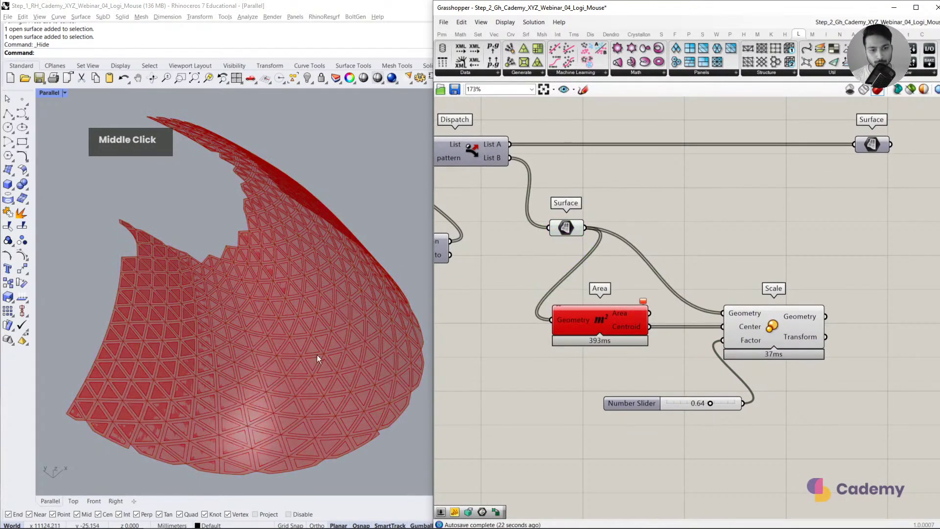
scroll(264, 431, up, 5)
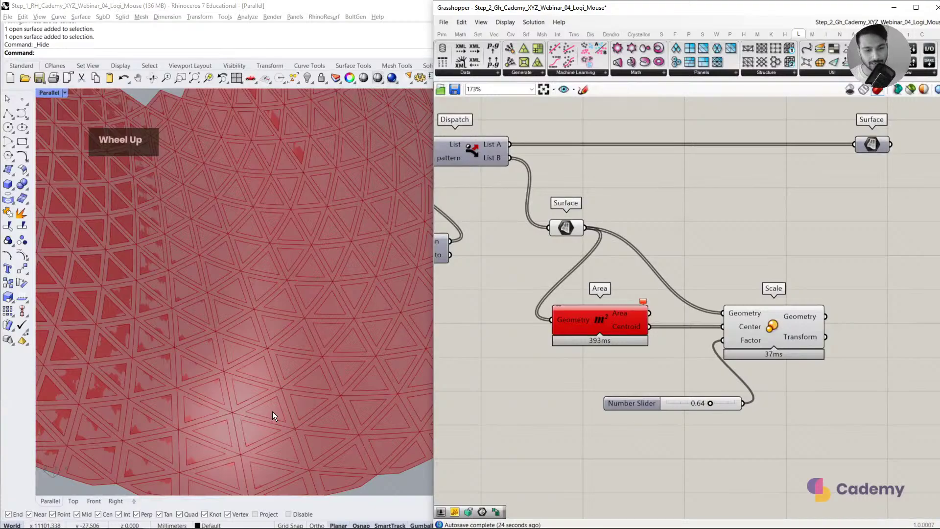
click(795, 321)
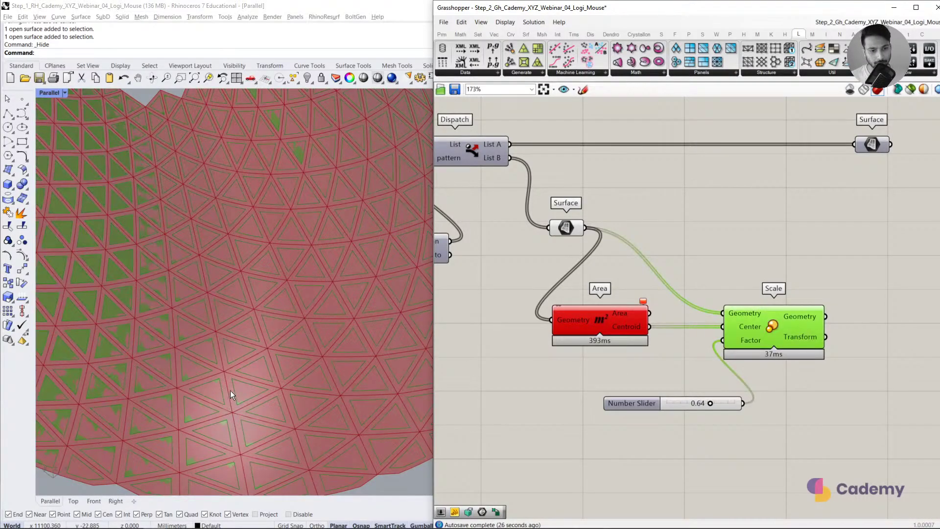
scroll(738, 379, down, 1)
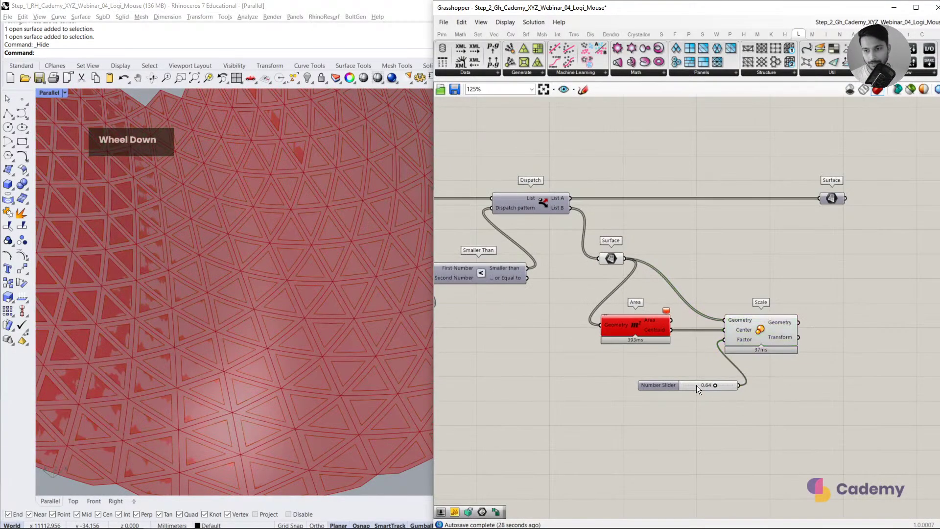
Step: Add a Move component beside Scale and connect Scale's Geometry output to its Geometry input
double_click(800, 409)
text(Move)
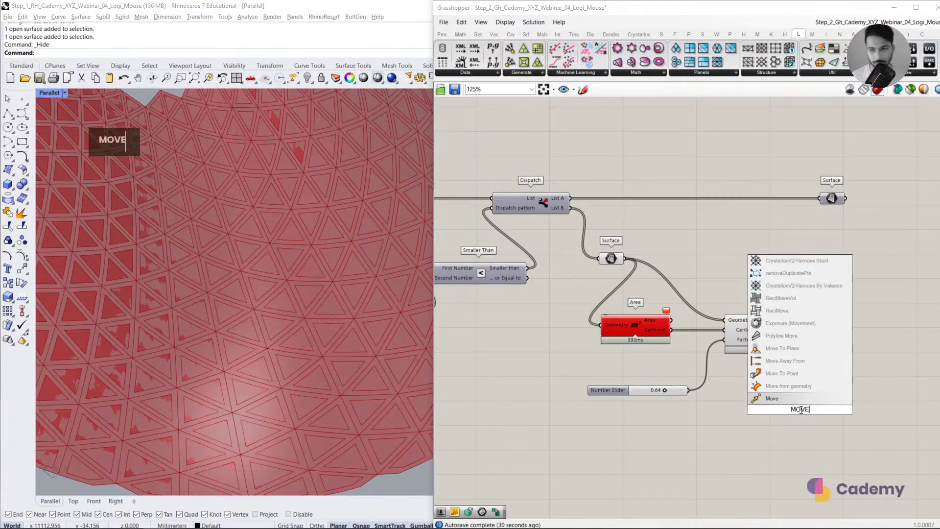
click(795, 417)
drag(795, 419, 856, 319)
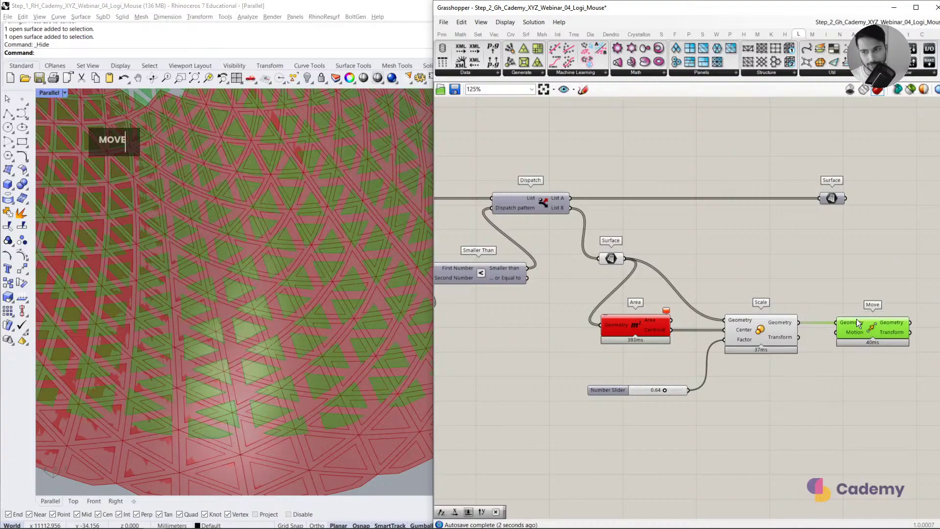
click(842, 351)
Step: Inspect the moved scaled triangles against the original panels from several angles and highlight the List B Surface
scroll(313, 383, down, 3)
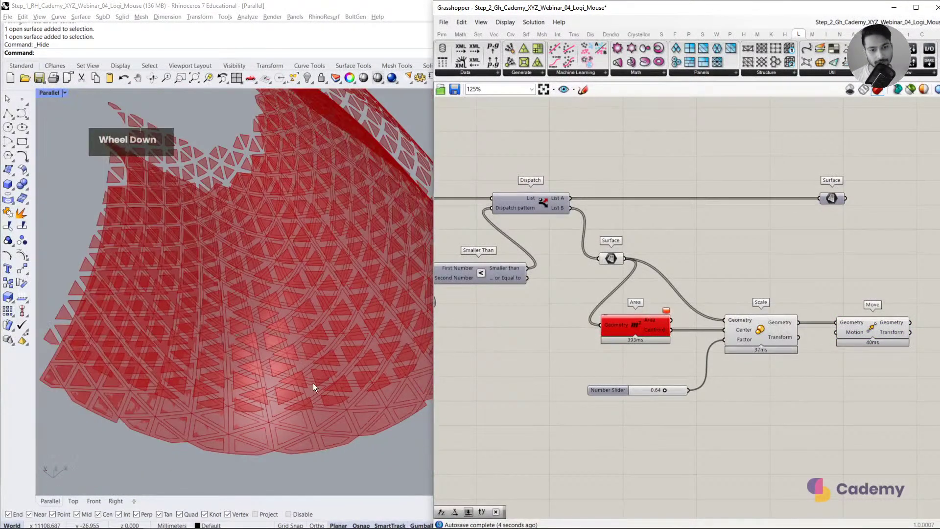
right_drag(313, 383, 380, 416)
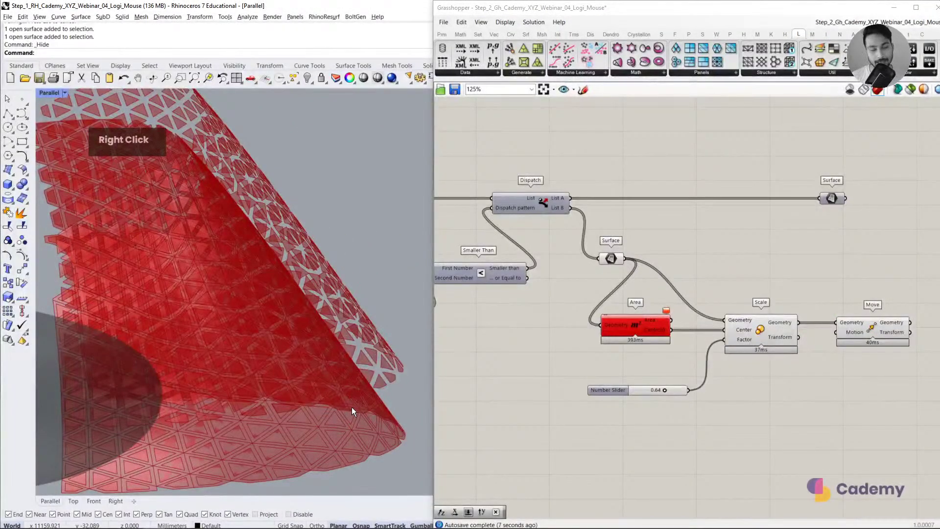
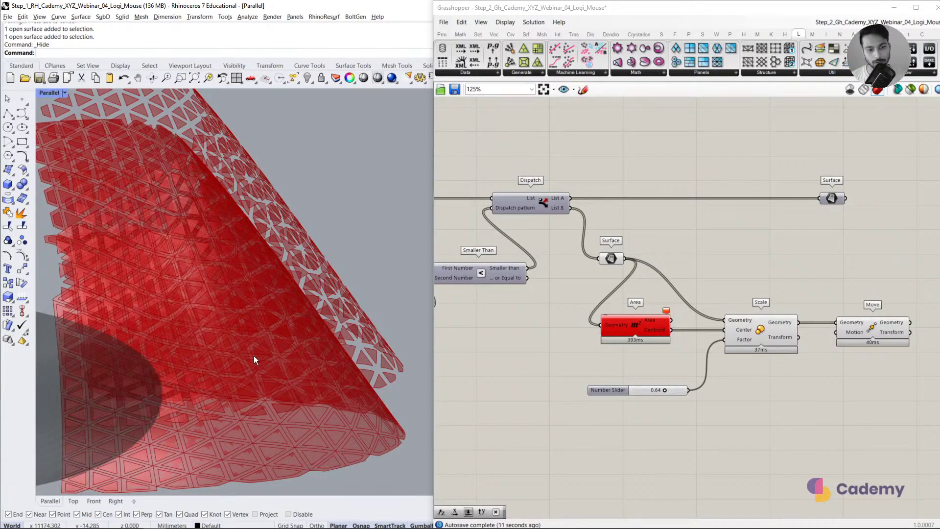
scroll(254, 355, up, 5)
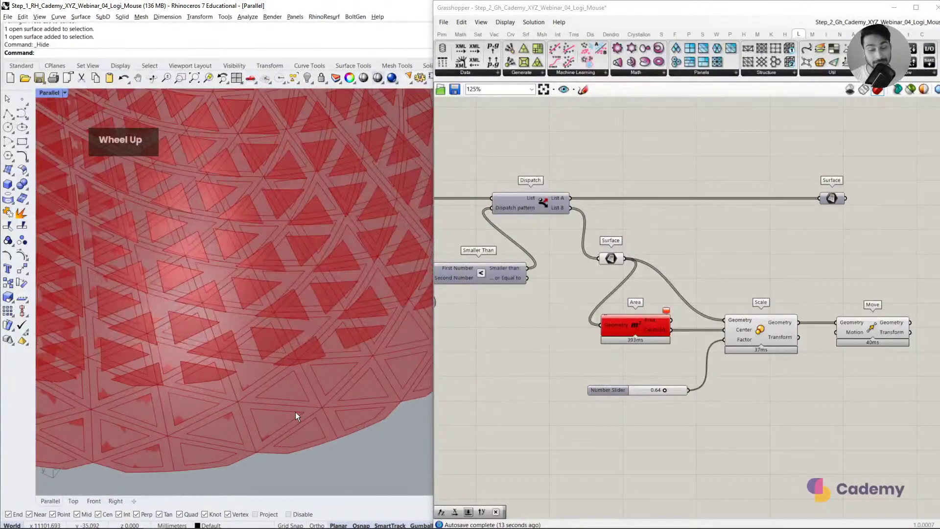
right_drag(763, 427, 706, 430)
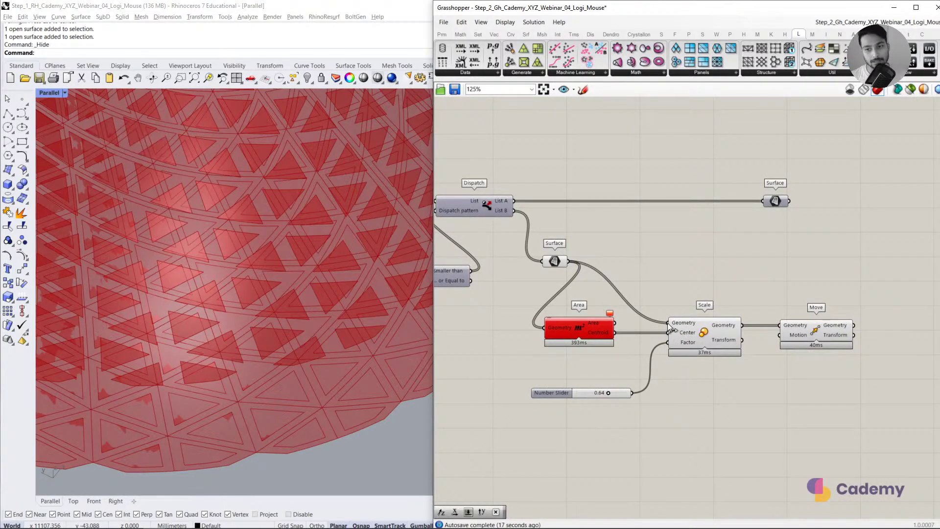
click(554, 261)
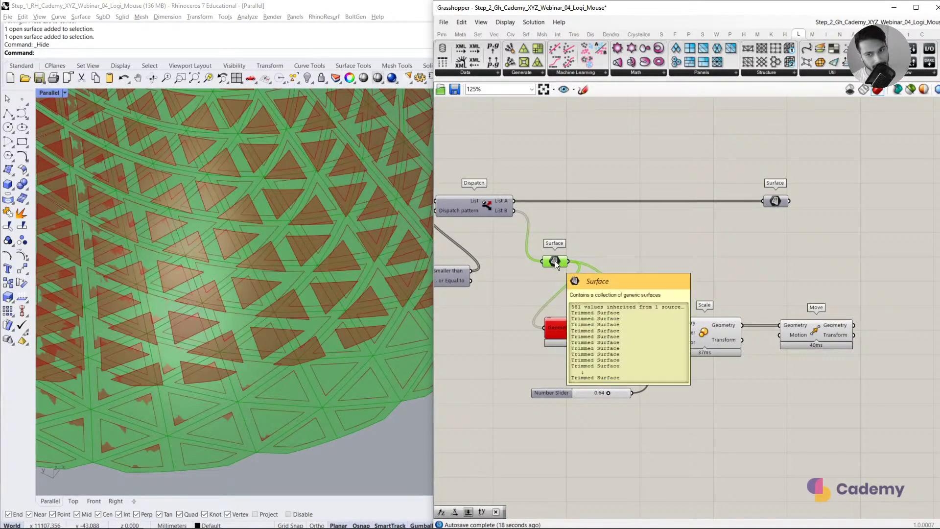
Step: Add a Brep Closest Point component above Scale, beside the List B Surface
click(671, 248)
scroll(672, 248, up, 1)
double_click(673, 258)
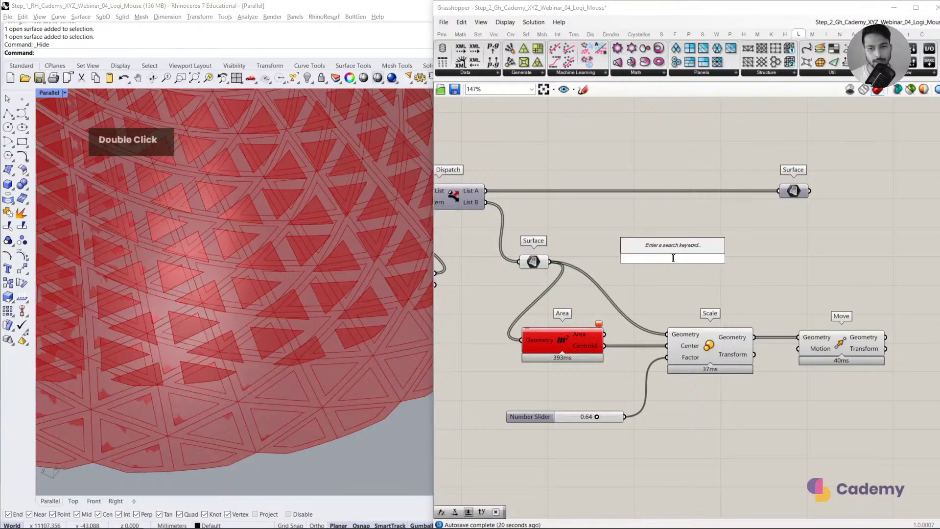
text(BR)
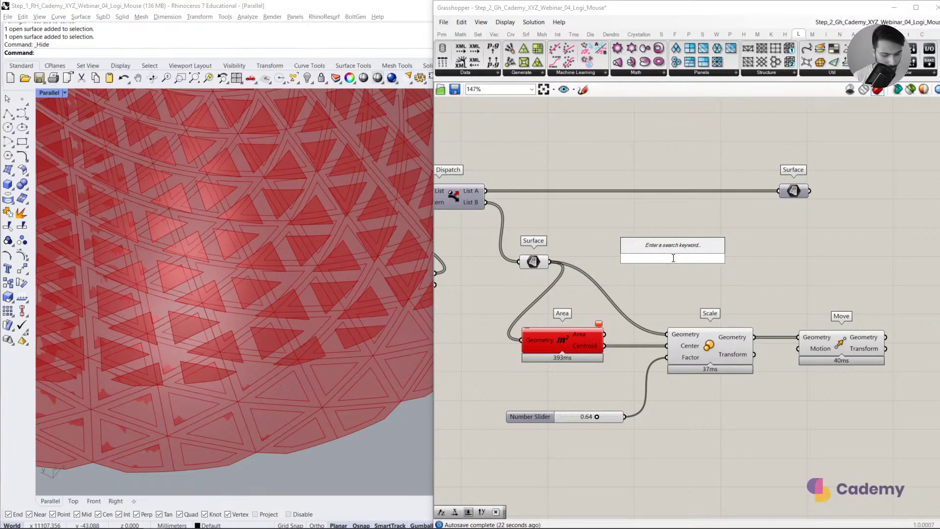
text(EP)
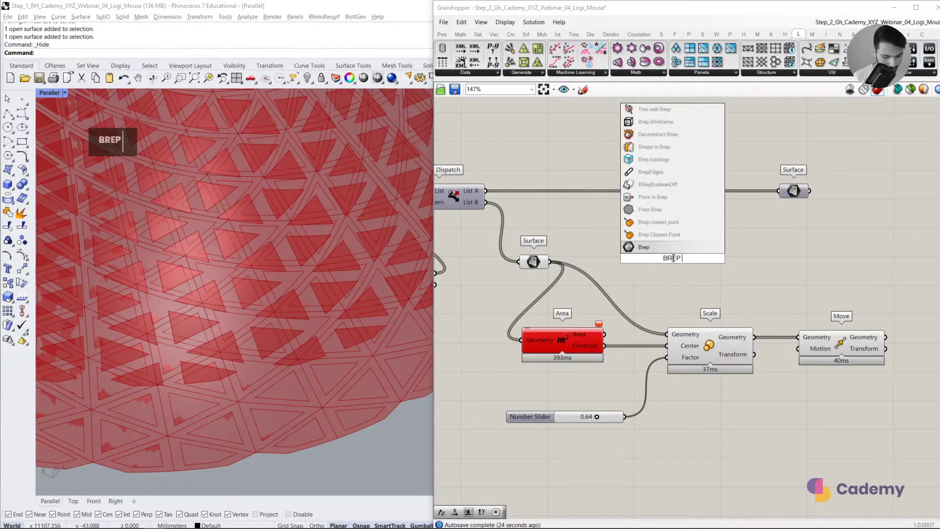
text( CLOSEST P)
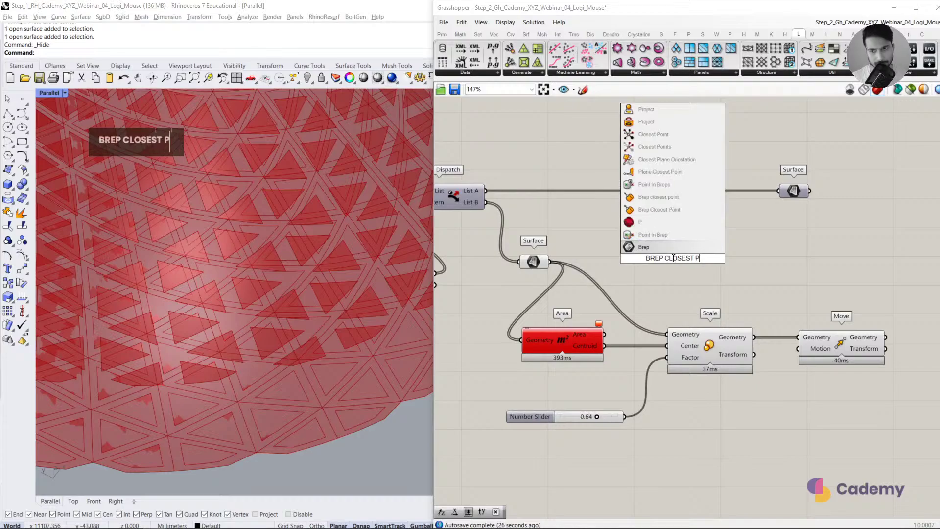
double_click(649, 210)
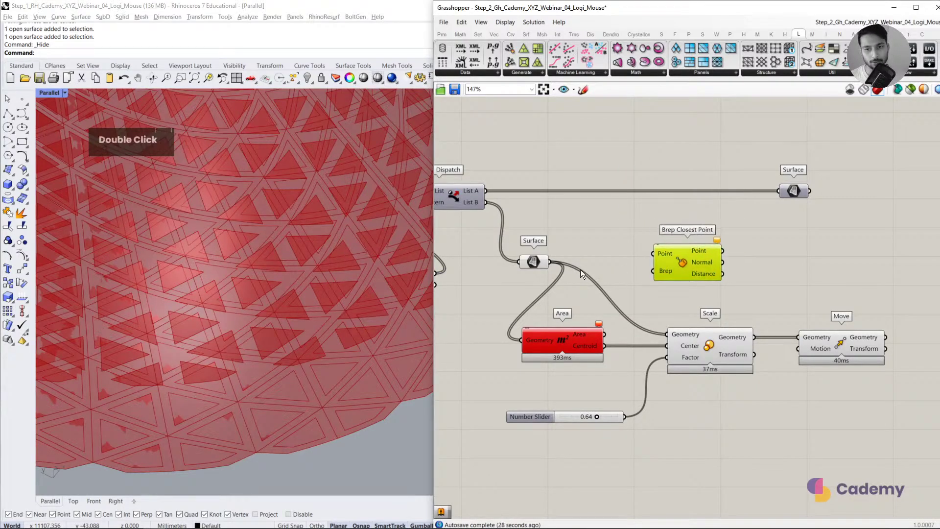
Step: Connect the Area Centroid and the List B Surface to Brep Closest Point's Point and Brep inputs, and its Normal output to Move's Motion
click(534, 261)
click(910, 89)
scroll(231, 357, down, 4)
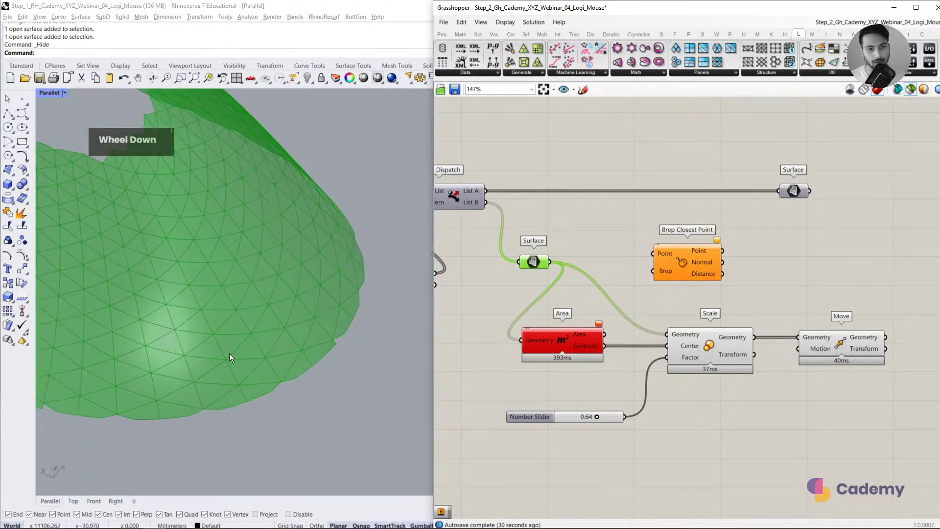
drag(604, 345, 653, 253)
drag(588, 265, 682, 263)
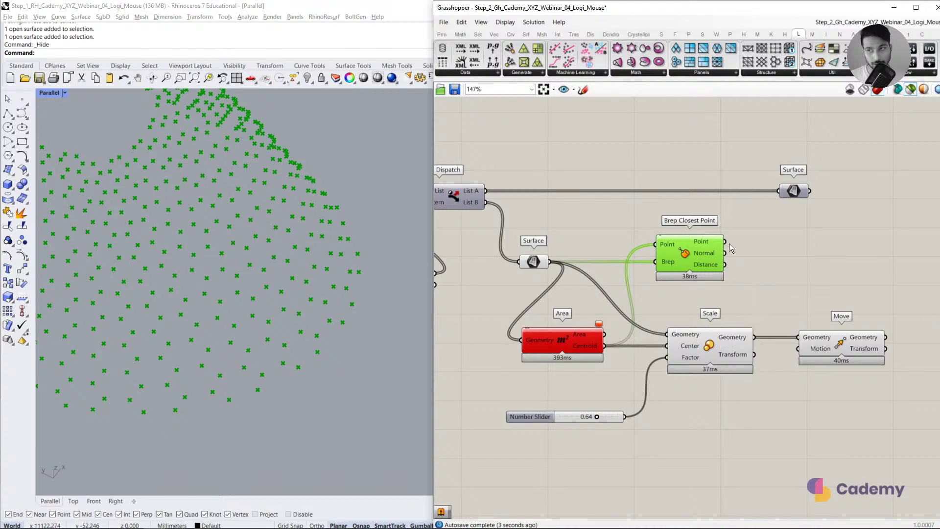
double_click(748, 240)
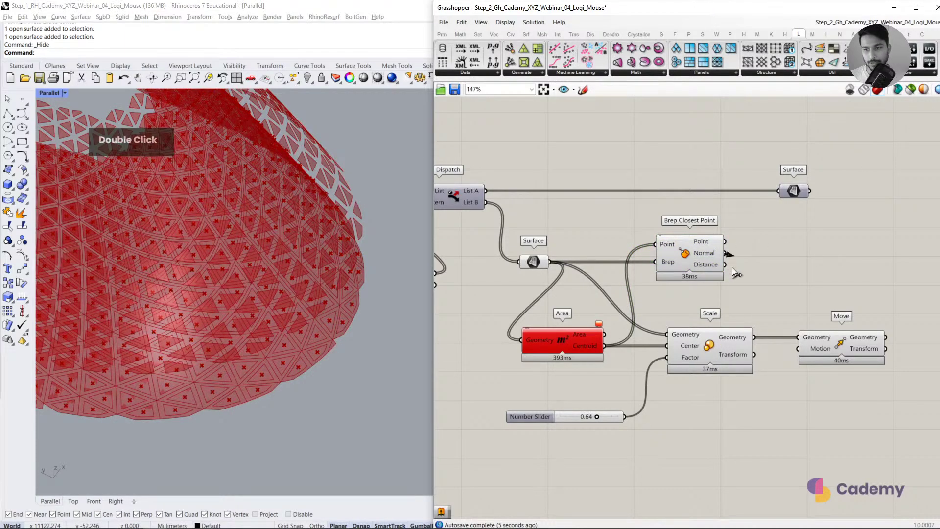
drag(734, 272, 798, 348)
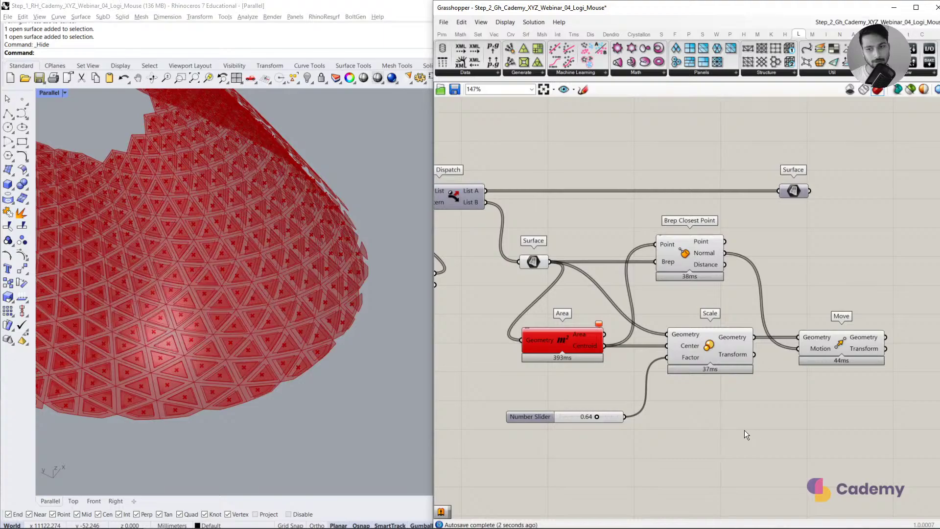
Step: Turn off the previews of Area, Scale and Brep Closest Point, and shift the Move component farther away from Scale
drag(744, 431, 604, 260)
middle_click(622, 272)
click(654, 257)
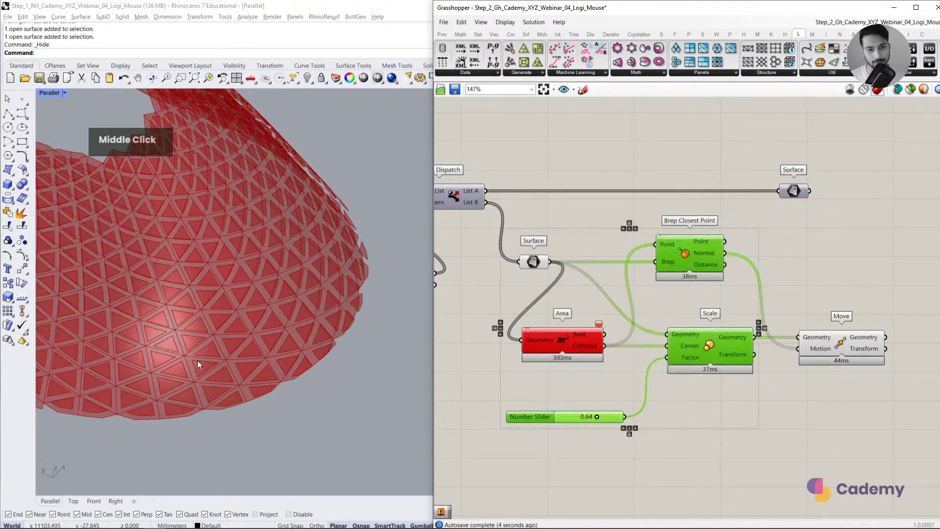
right_drag(198, 364, 265, 390)
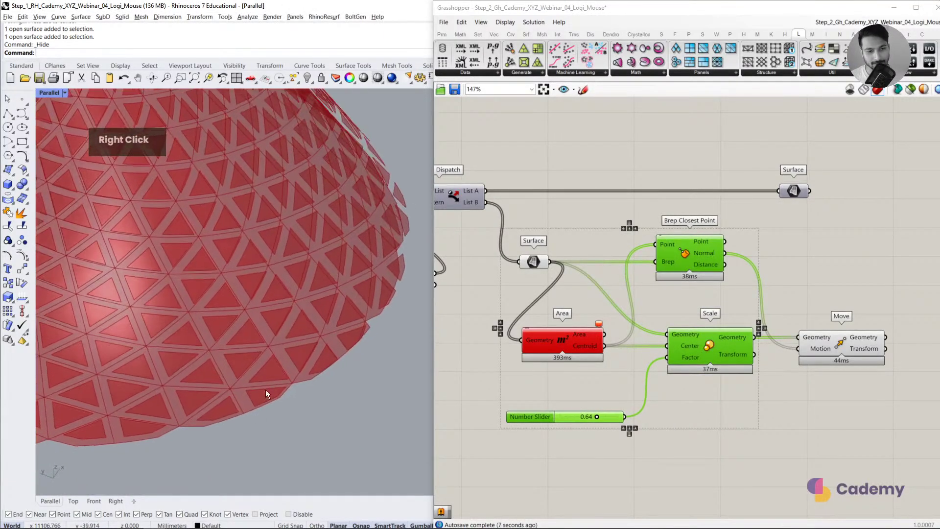
right_drag(235, 348, 231, 367)
click(794, 403)
shift+drag(844, 353, 886, 353)
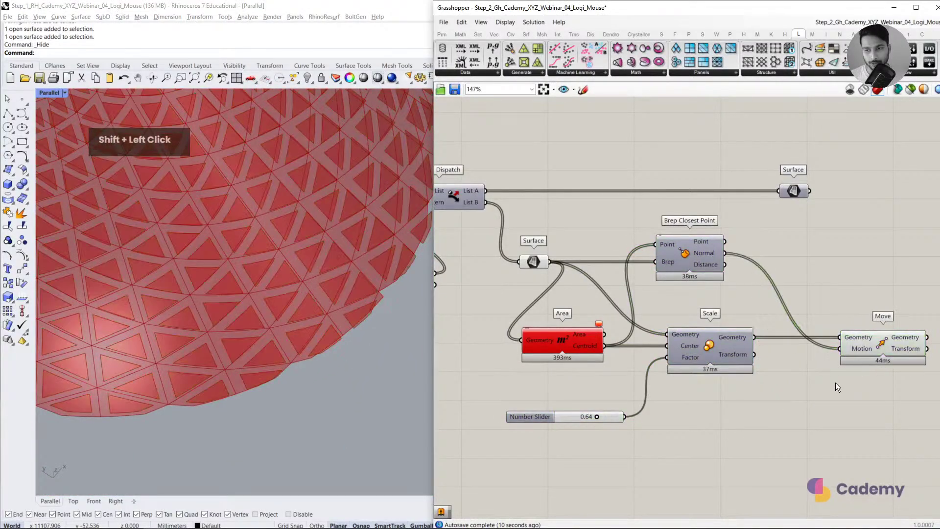
Step: Add a Multiplication component below Move and connect Brep Closest Point's Normal output to its A input
double_click(804, 423)
text(*)
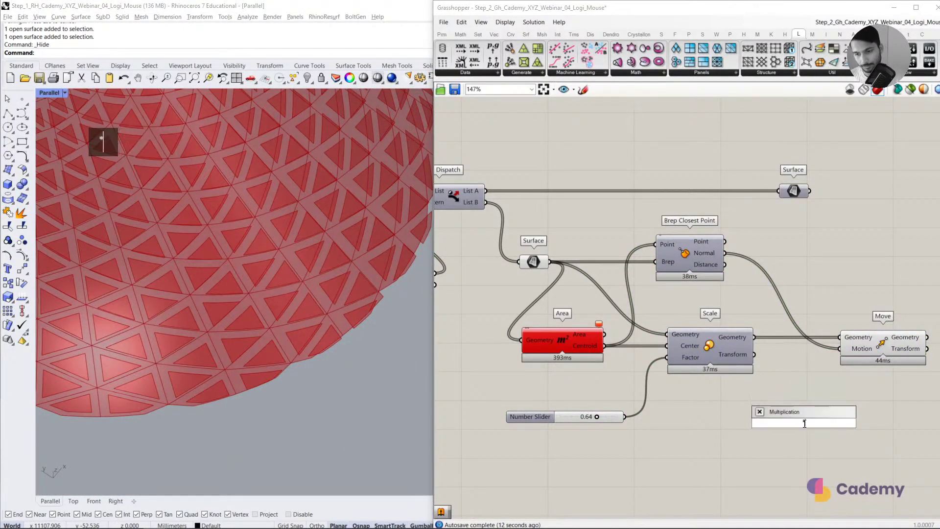
key(Return)
drag(724, 253, 778, 417)
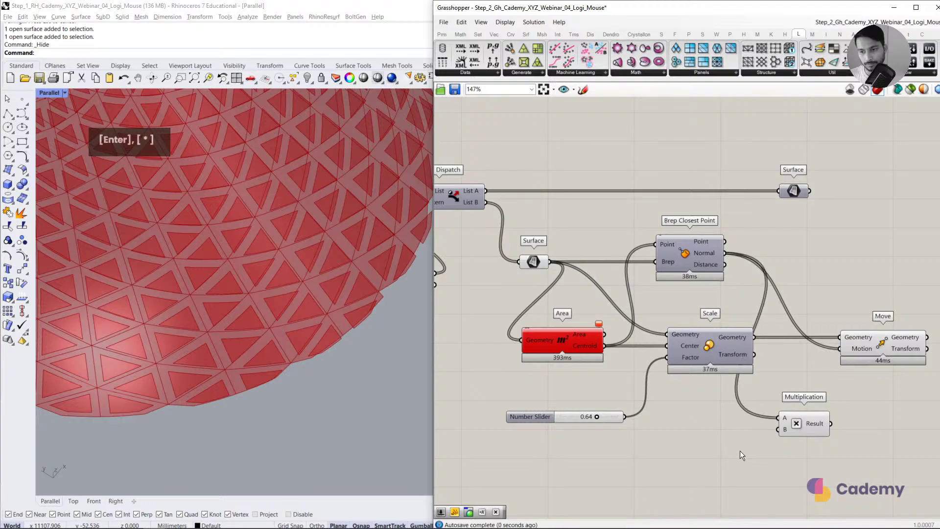
Step: Add a number slider of 2.00 for Multiplication's B input and connect the Result output to Move's Motion
double_click(739, 450)
text(2.00)
key(Return)
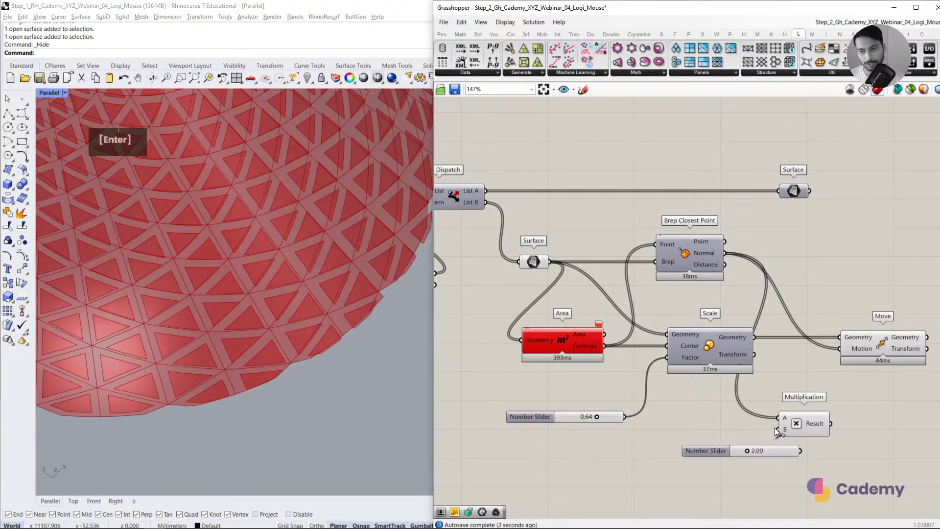
drag(744, 448, 688, 440)
click(832, 404)
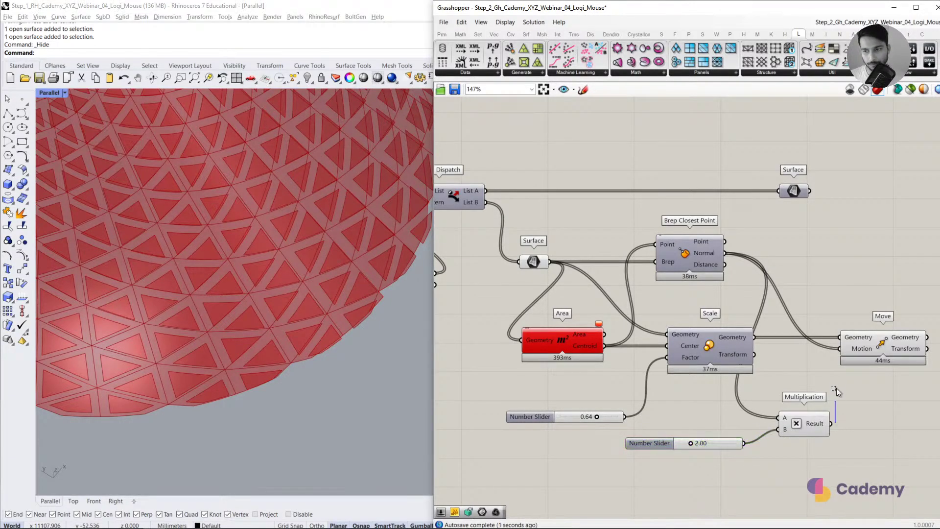
drag(830, 423, 831, 423)
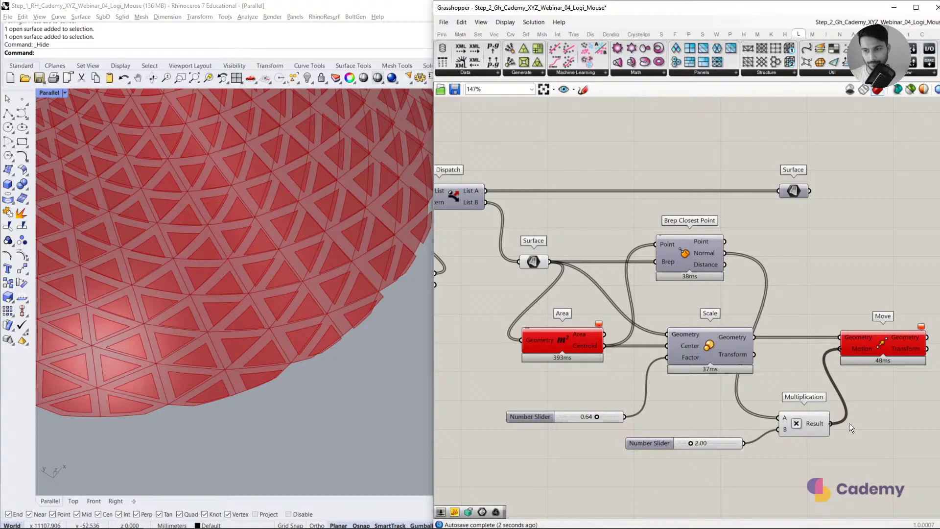
Step: Add a Vector parameter and insert it between Brep Closest Point's Normal output and Multiplication's A input
right_drag(843, 423, 791, 407)
double_click(739, 382)
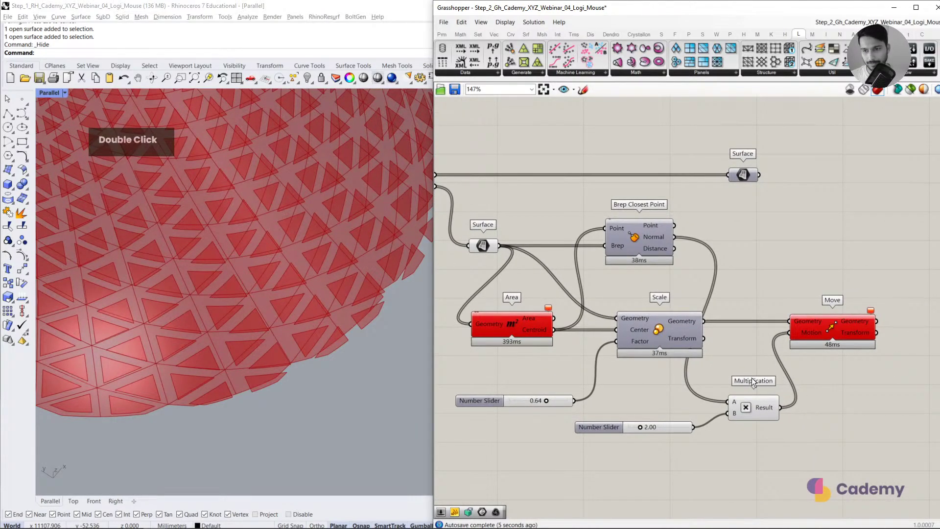
double_click(752, 367)
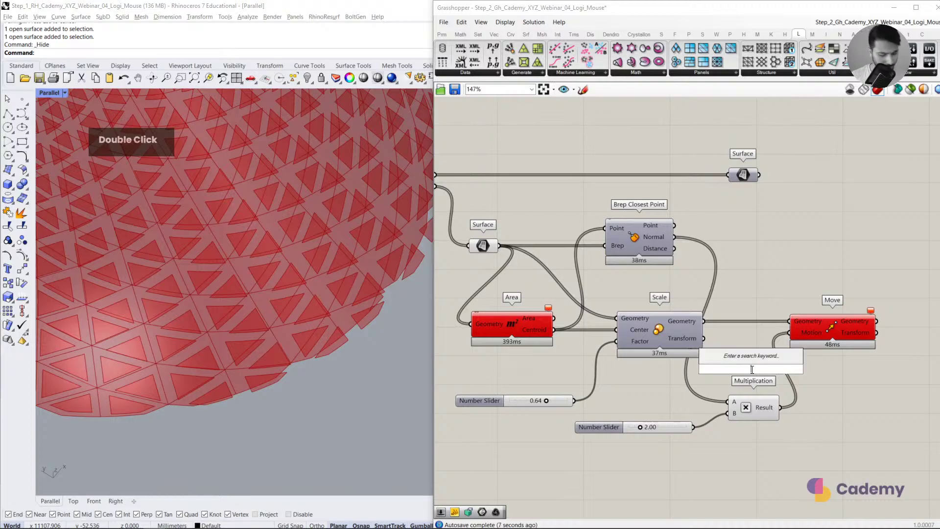
text(VE)
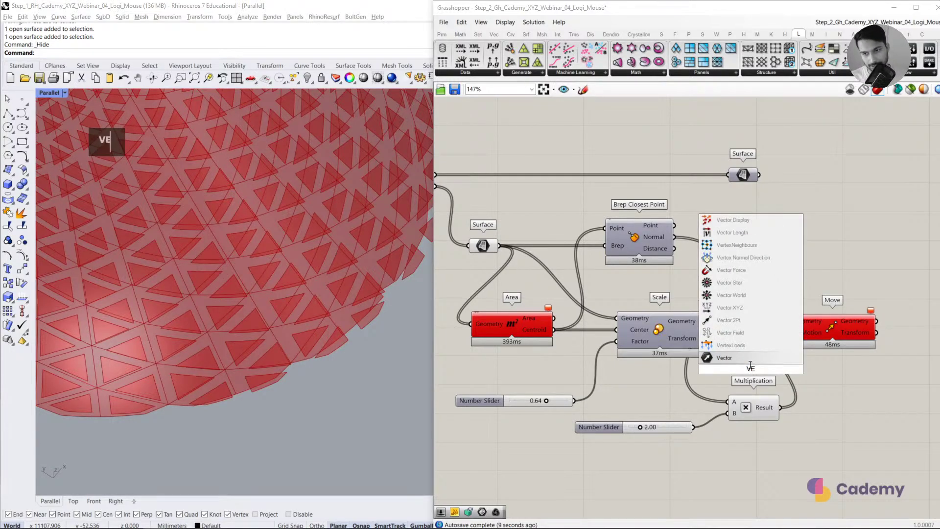
double_click(734, 358)
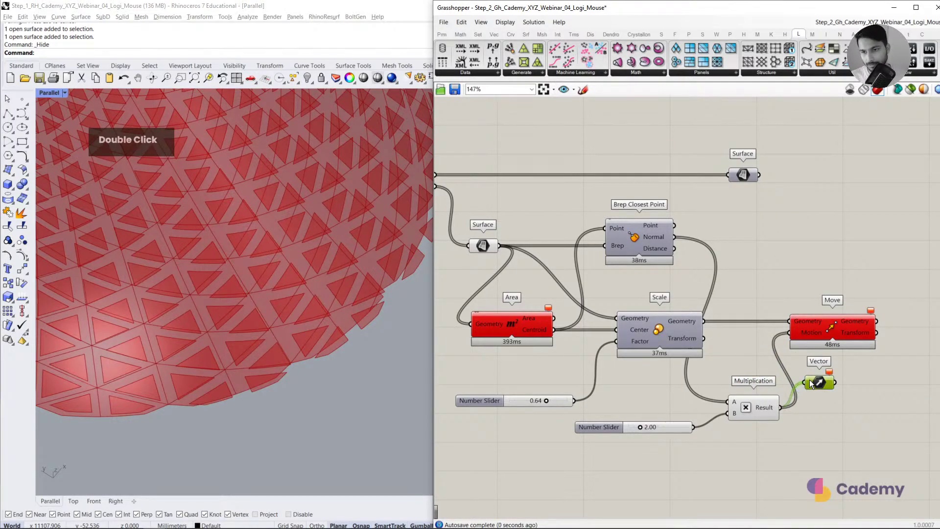
drag(674, 237, 747, 407)
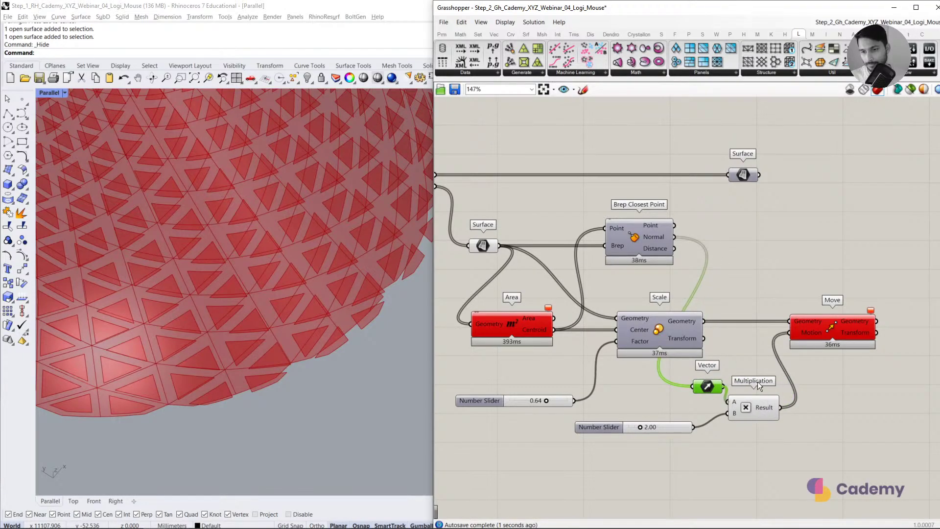
Step: Delete the Multiplication component and add an Amplitude component in its place
double_click(753, 407)
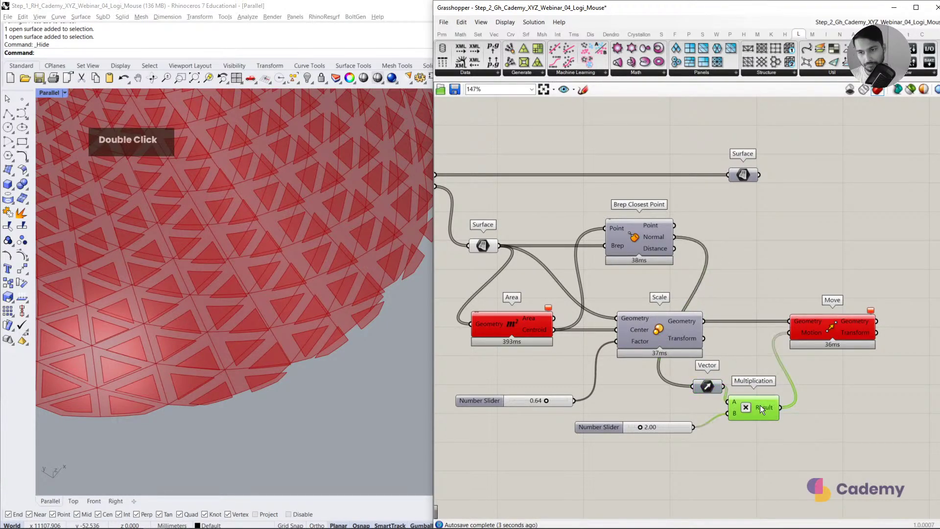
key(Delete)
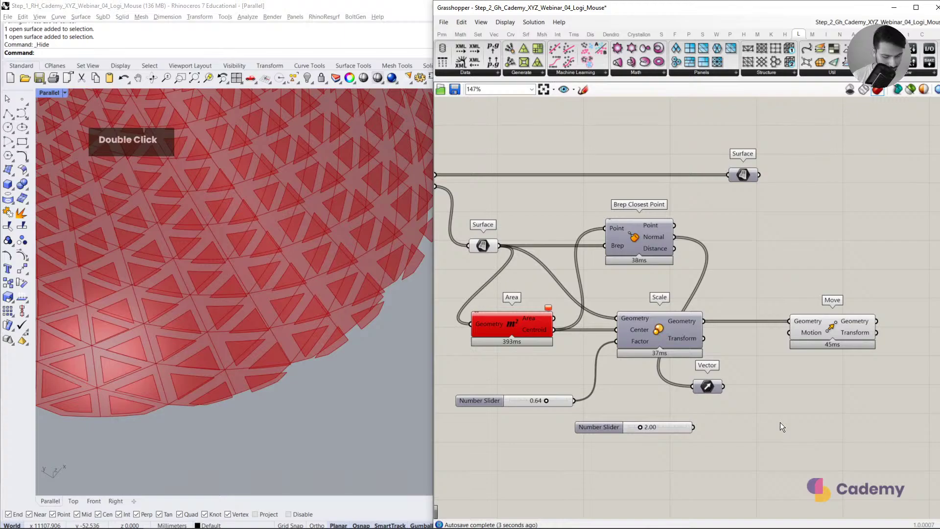
double_click(780, 422)
text(AMPLI)
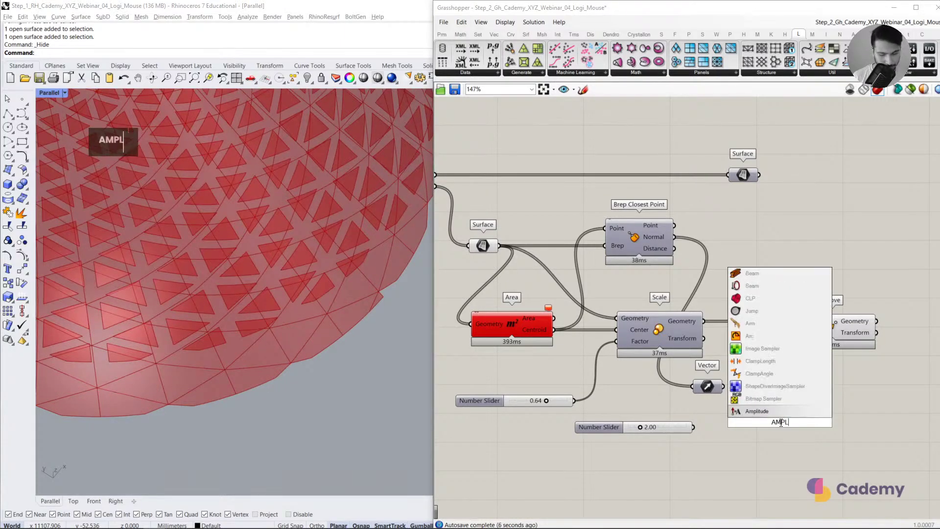
click(764, 411)
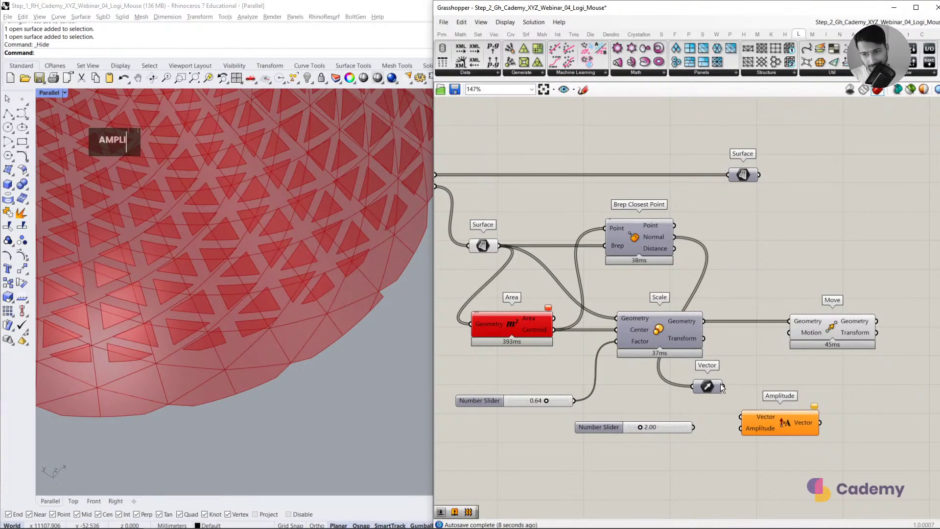
Step: Connect the Vector parameter and 2.00 slider to Amplitude, feed its output into Move's Motion, and tidy the components' positions
drag(721, 387, 741, 418)
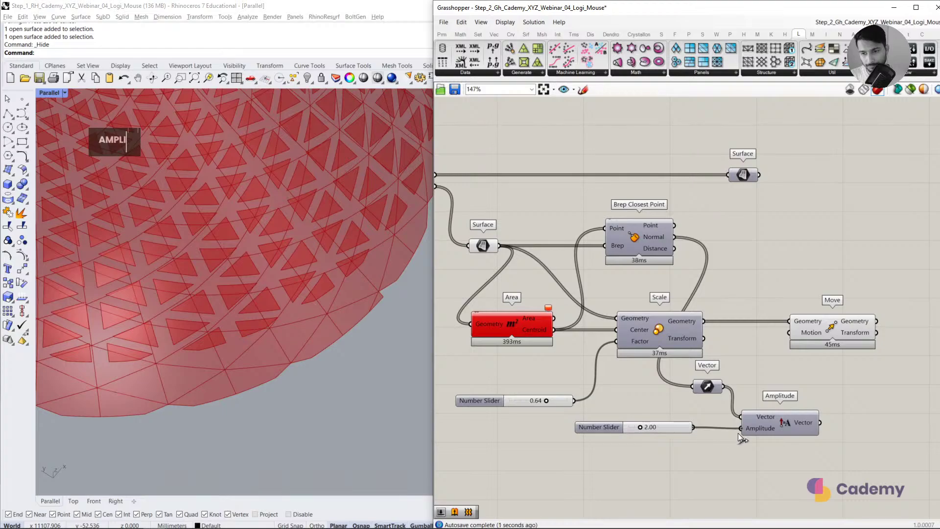
drag(683, 428, 693, 433)
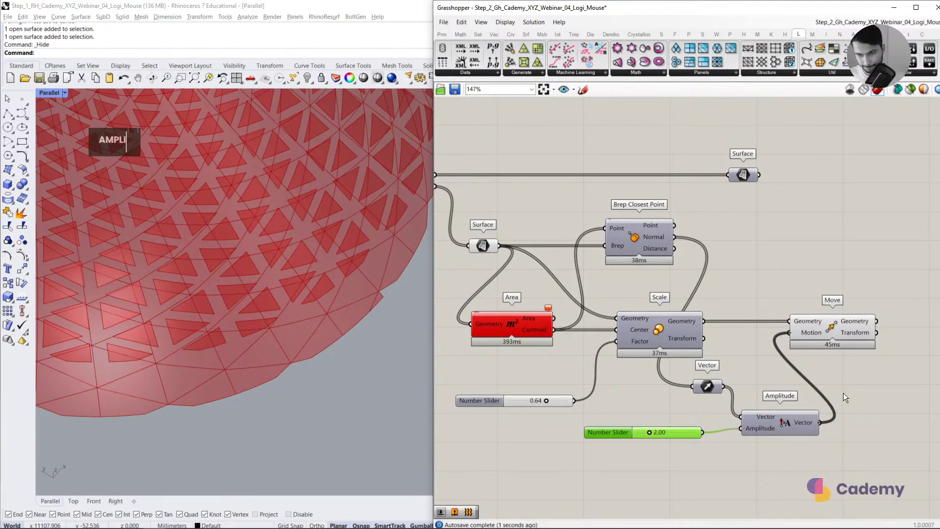
click(843, 393)
drag(707, 387, 708, 394)
drag(757, 422, 757, 426)
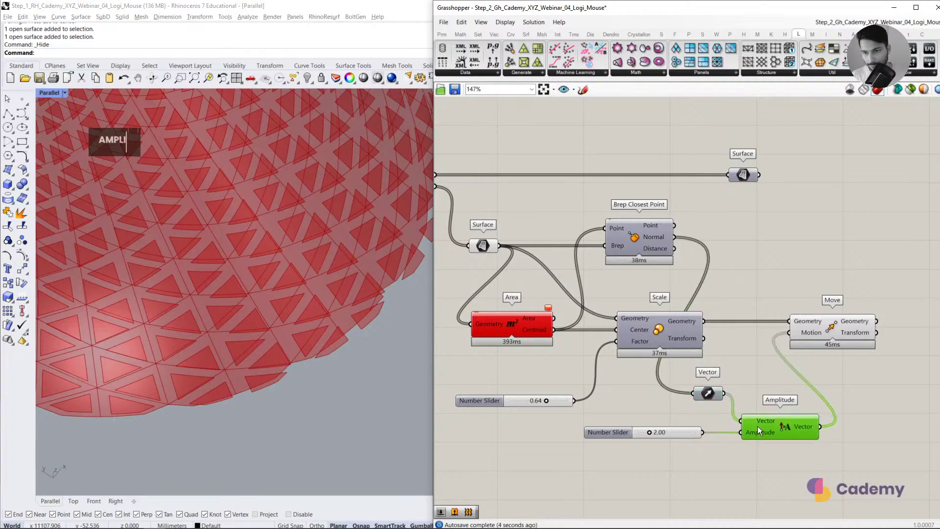
click(773, 392)
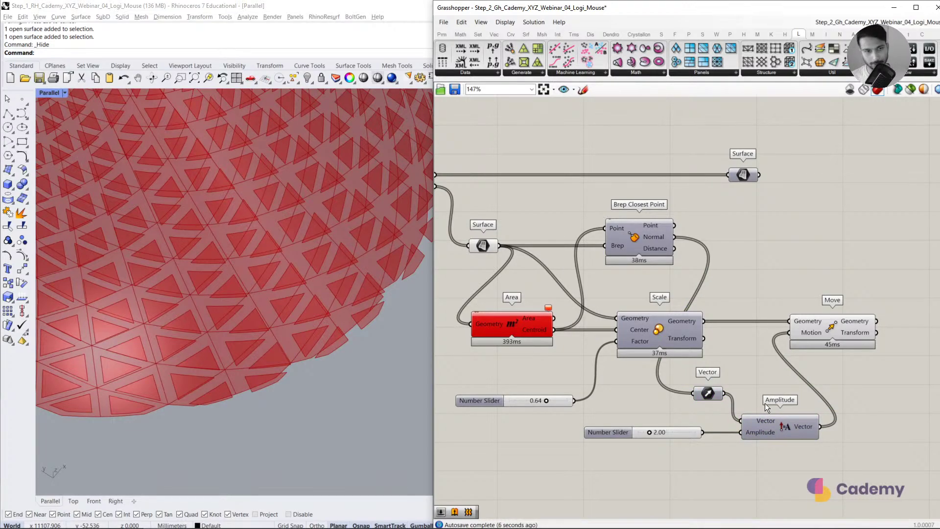
Step: Move the List A Surface component farther along its wire, beyond the Move component
scroll(231, 426, down, 3)
right_drag(231, 426, 253, 387)
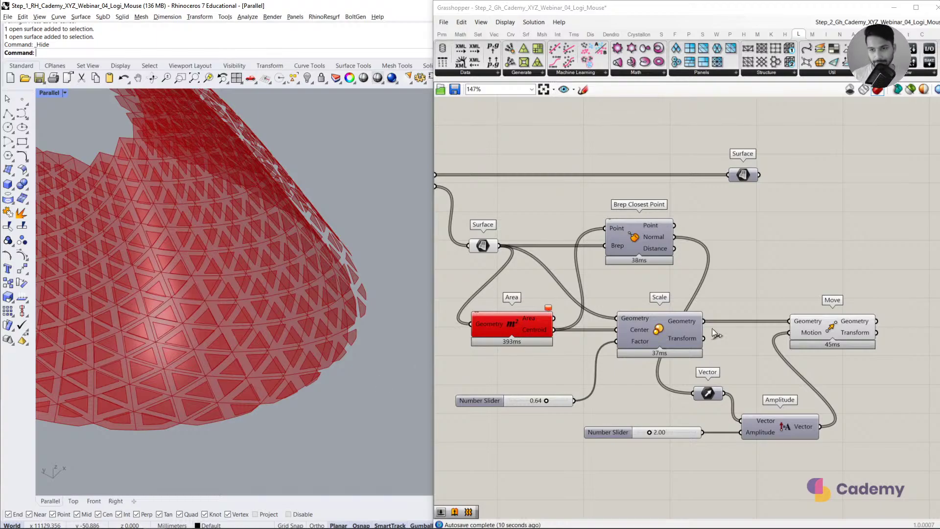
click(718, 360)
scroll(262, 354, down, 4)
right_drag(262, 354, 245, 385)
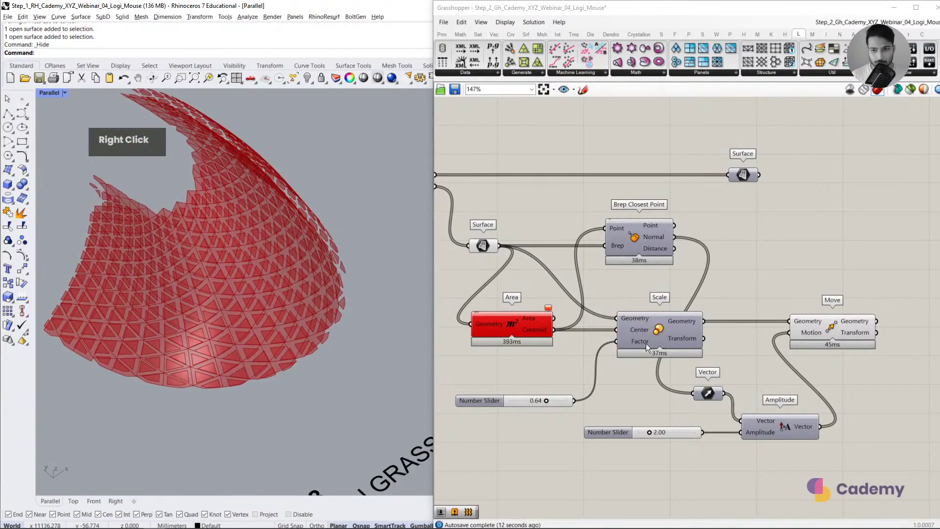
right_drag(704, 250, 640, 273)
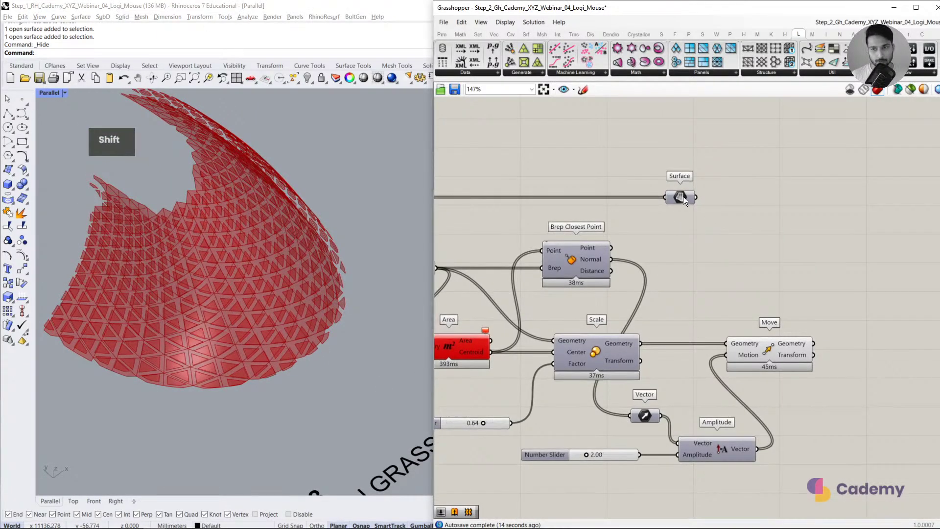
shift+drag(683, 199, 862, 199)
click(825, 237)
Step: Highlight the List B Surface to compare the full panels with the moved triangles
right_drag(658, 307, 760, 309)
click(520, 270)
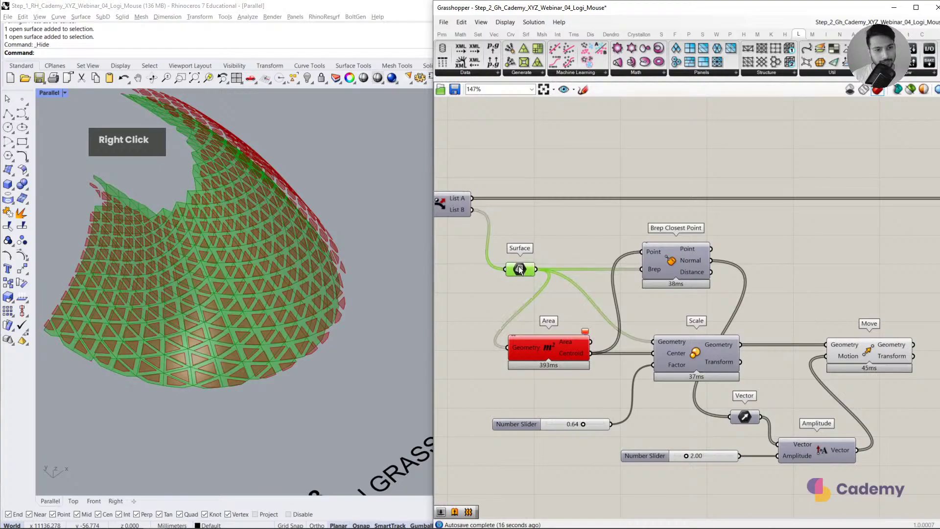
right_drag(810, 336, 771, 329)
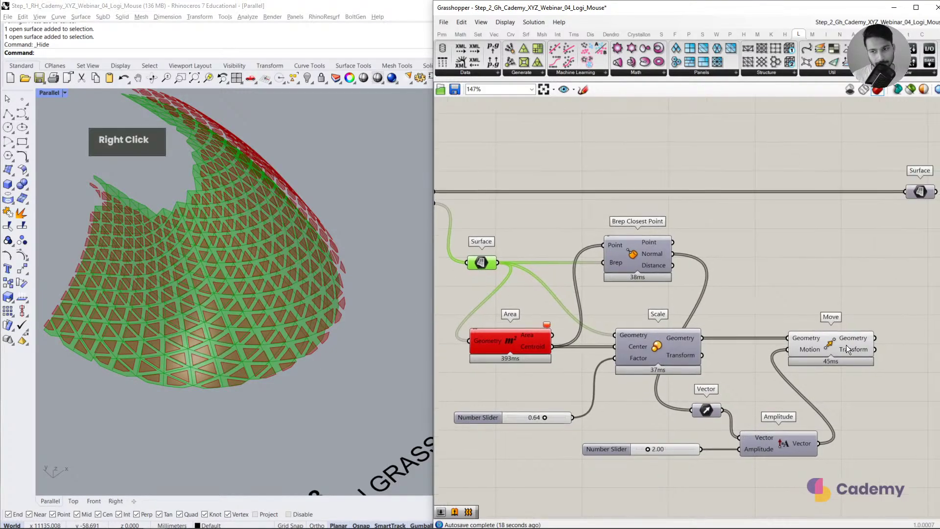
Step: Lower the Brep Closest Point component, add a Curve parameter and feed it from the List B Surface
click(846, 344)
click(801, 311)
double_click(780, 251)
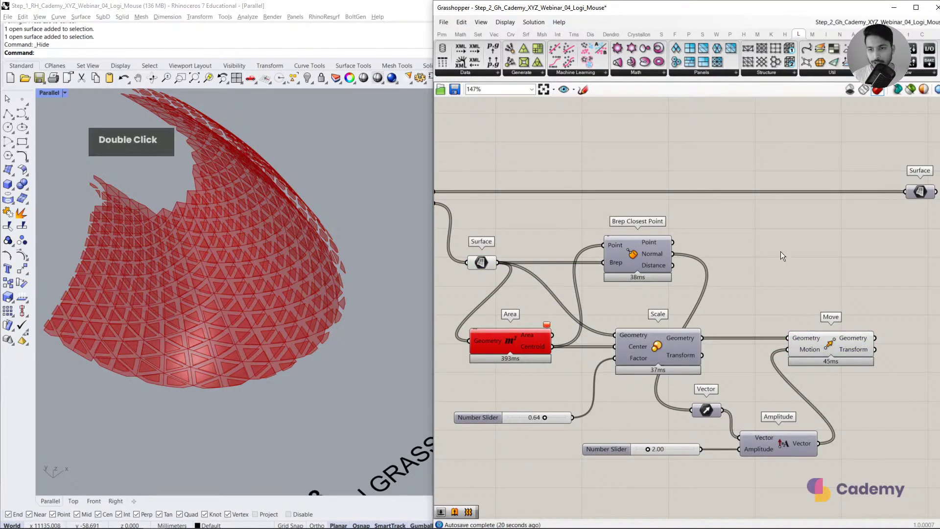
drag(651, 257, 650, 297)
double_click(740, 256)
text(CURVE)
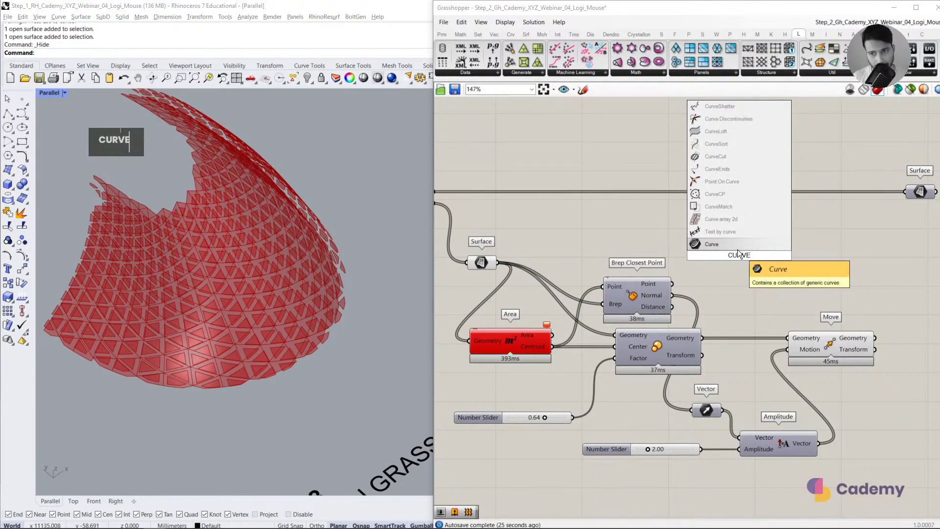
key(Return)
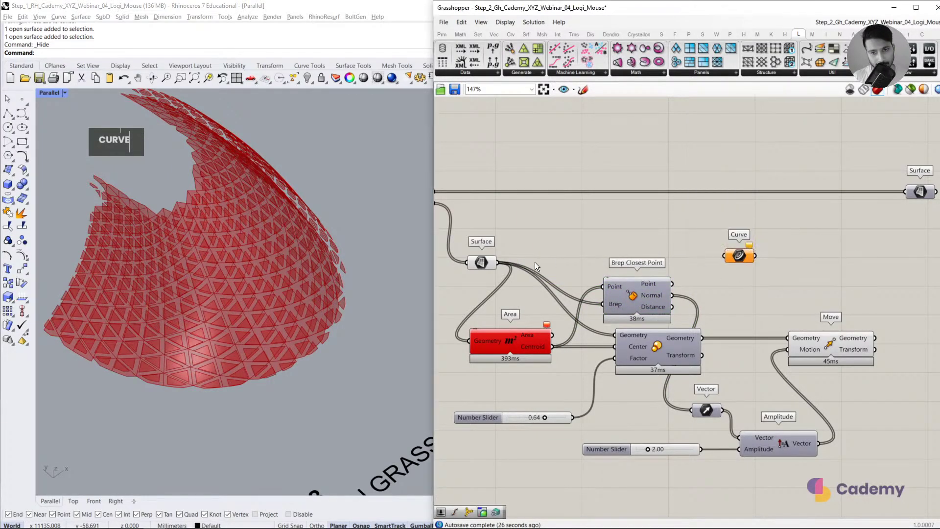
drag(498, 263, 815, 248)
Step: Turn off the preview of the List B Surface parameter so only its outline curves display
click(485, 260)
middle_click(500, 245)
click(529, 219)
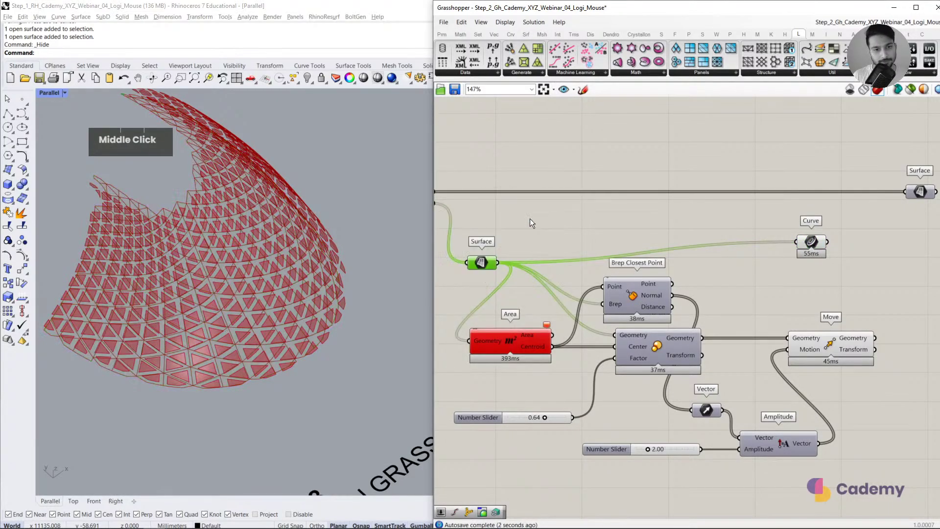
click(531, 218)
Step: Duplicate the Curve parameter, feed the copy from Move's Geometry output, and align both Curves vertically with the List A Surface
alt+drag(812, 242, 907, 316)
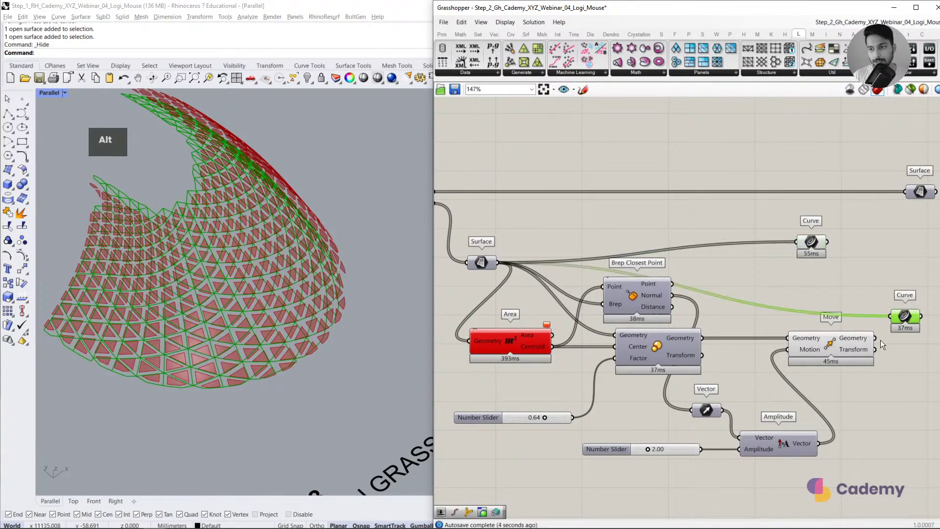
right_drag(889, 321, 729, 338)
drag(657, 260, 770, 263)
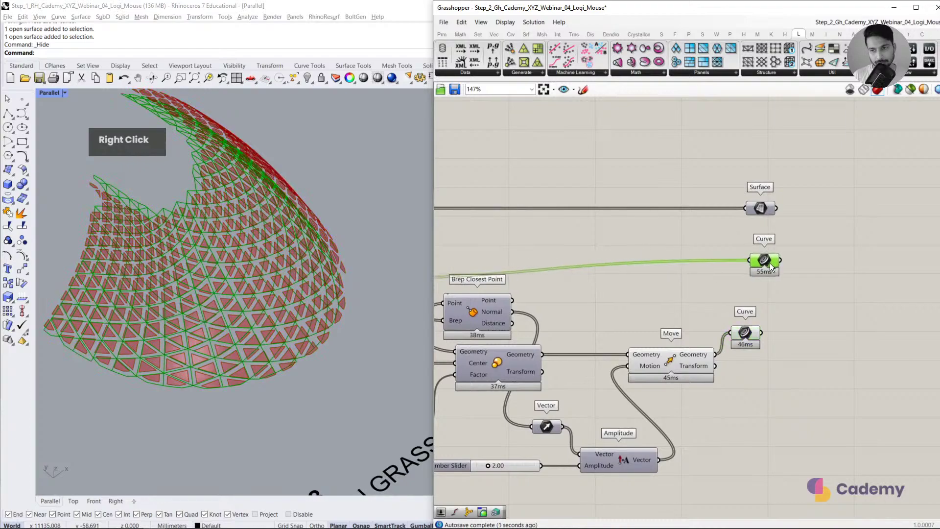
drag(757, 329, 779, 300)
drag(787, 339, 755, 190)
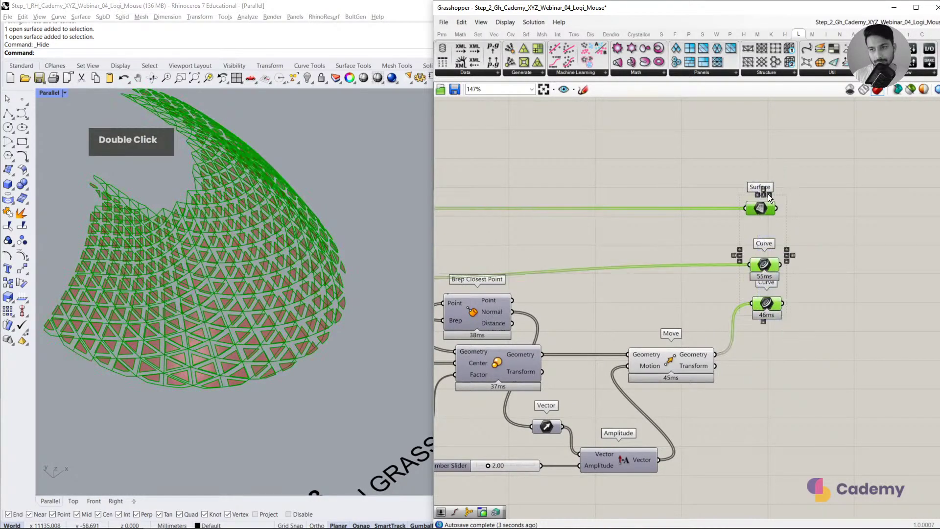
click(769, 195)
click(800, 196)
Step: Turn off the preview of the Move component
right_drag(798, 296, 701, 293)
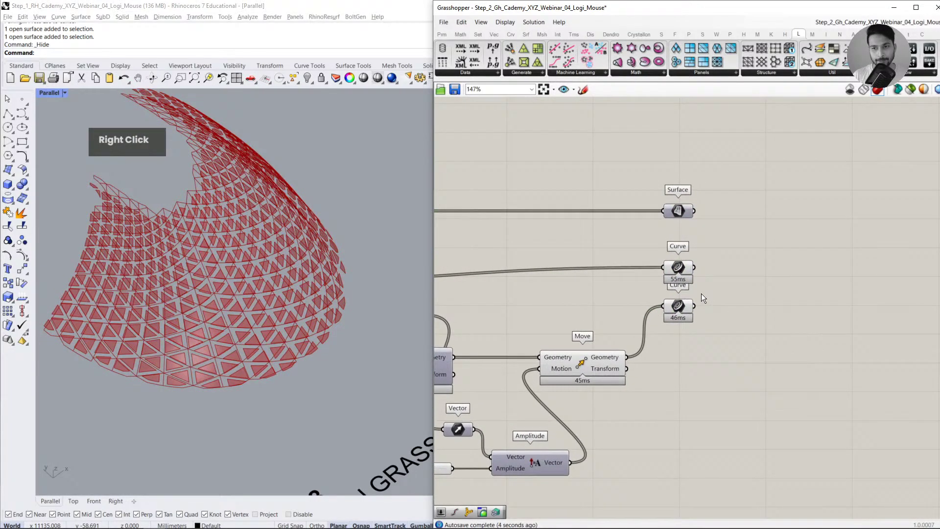
shift+click(677, 267)
click(665, 345)
click(591, 361)
middle_click(588, 361)
click(624, 333)
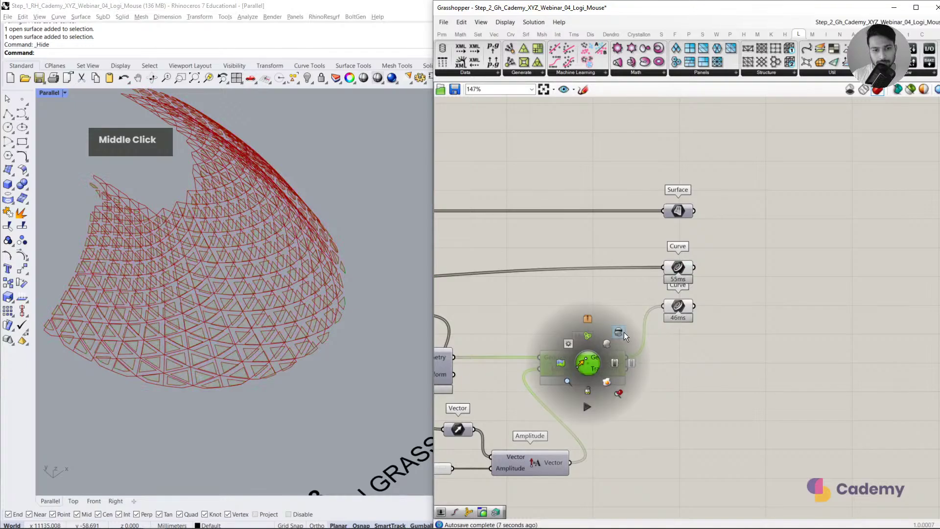
scroll(624, 333, down, 1)
click(642, 366)
Step: Highlight both Curve parameters to compare the full panel outlines with the moved inner triangle outlines
scroll(230, 383, up, 3)
right_drag(231, 383, 272, 367)
scroll(286, 372, up, 2)
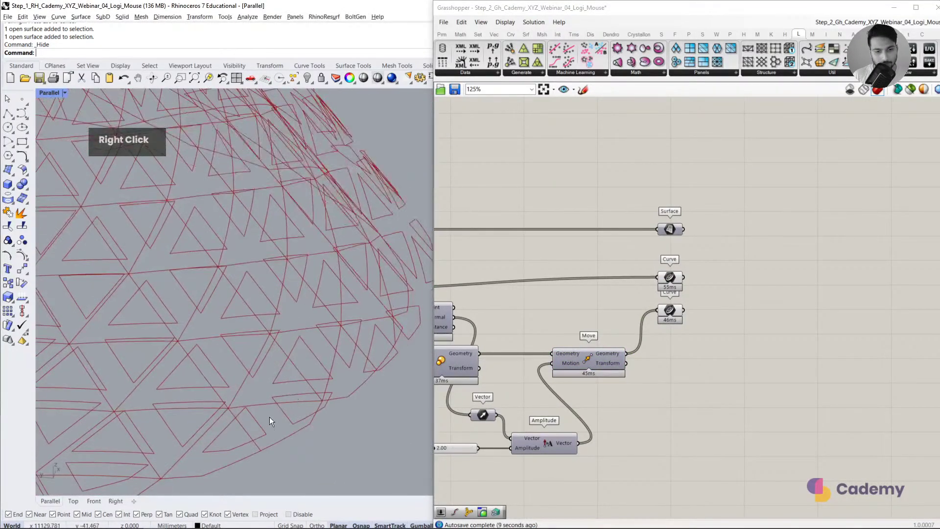
click(671, 281)
shift+click(674, 312)
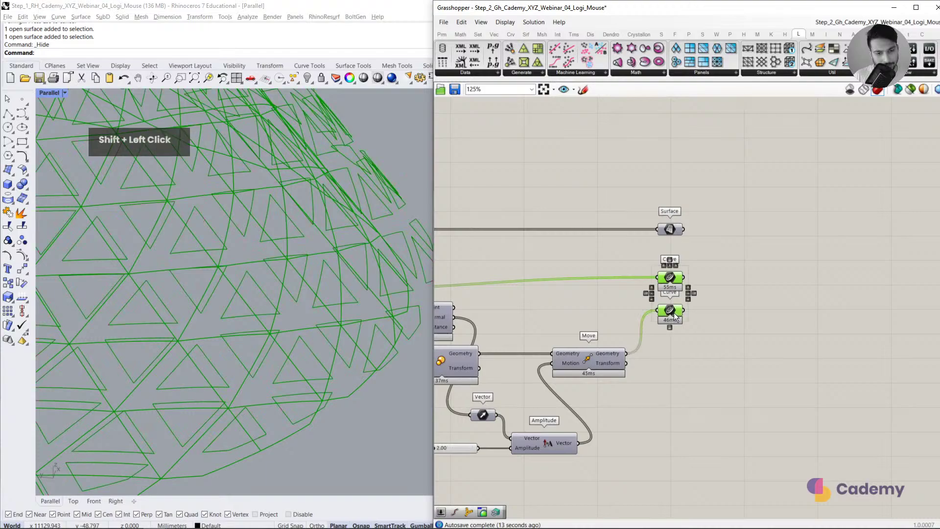
click(751, 366)
Step: Add a Flatten Tree component fed by the panel outline Curve, and duplicate it for the moved triangle Curve
double_click(747, 295)
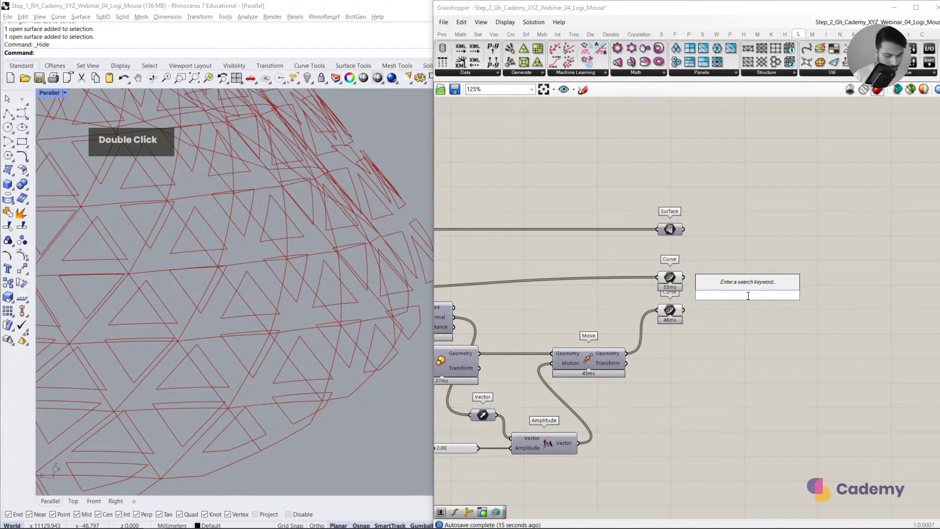
text(FLATTE)
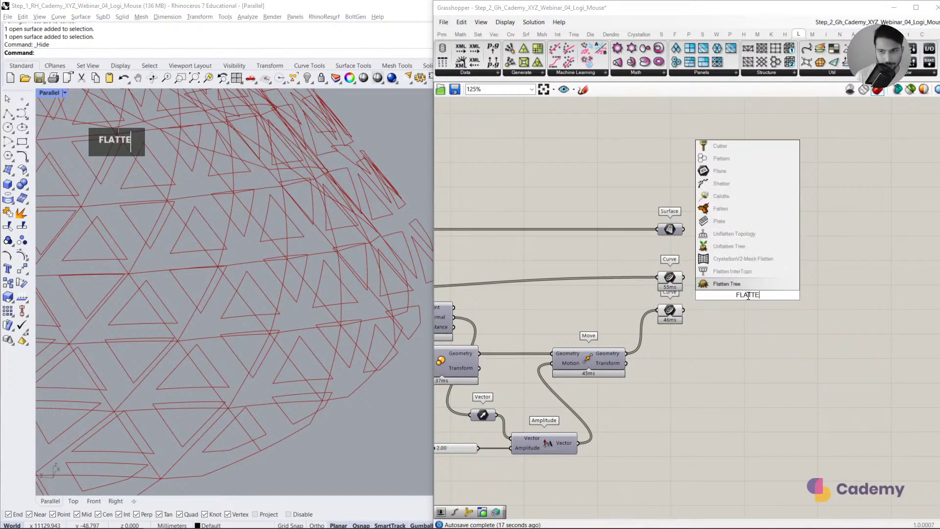
double_click(742, 286)
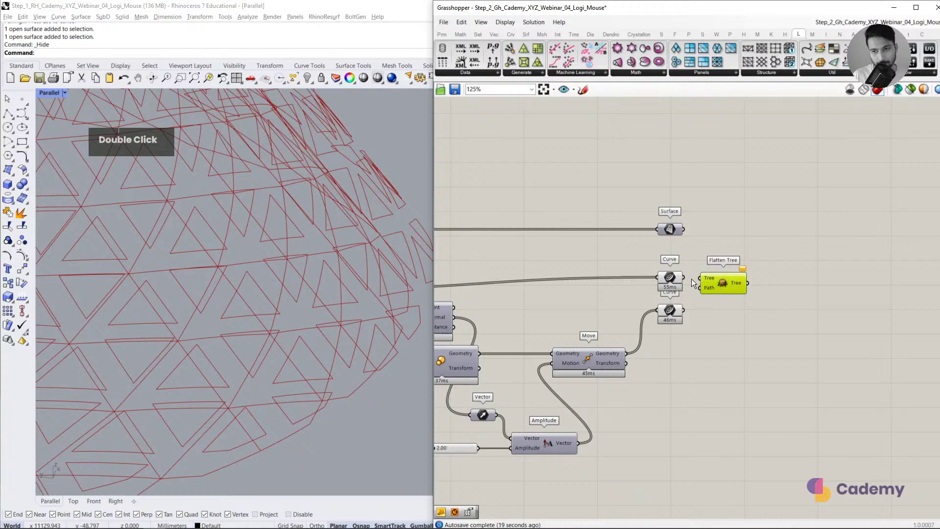
alt+drag(701, 283, 677, 319)
Step: Align the two Flatten Tree components with each other, and likewise the two Curve parameters feeding them
drag(669, 277, 666, 278)
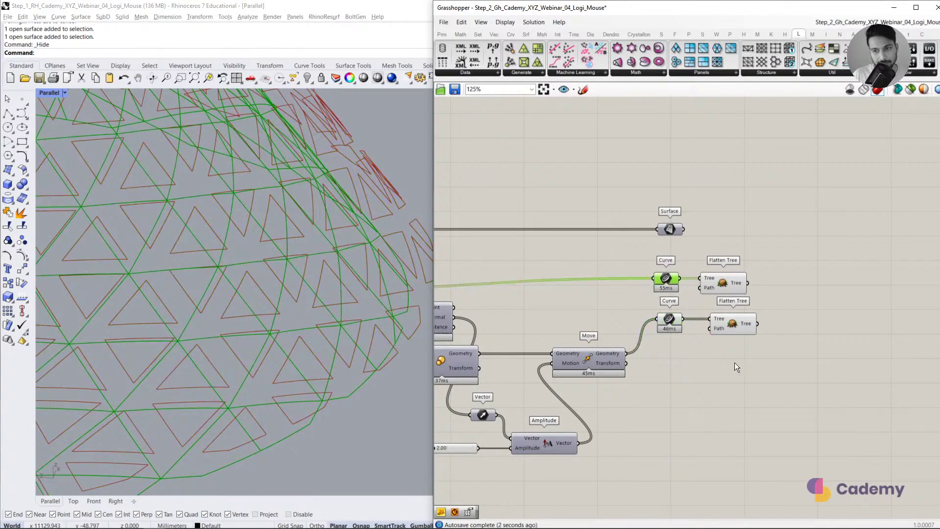
drag(736, 363, 719, 278)
click(729, 266)
drag(681, 342, 670, 277)
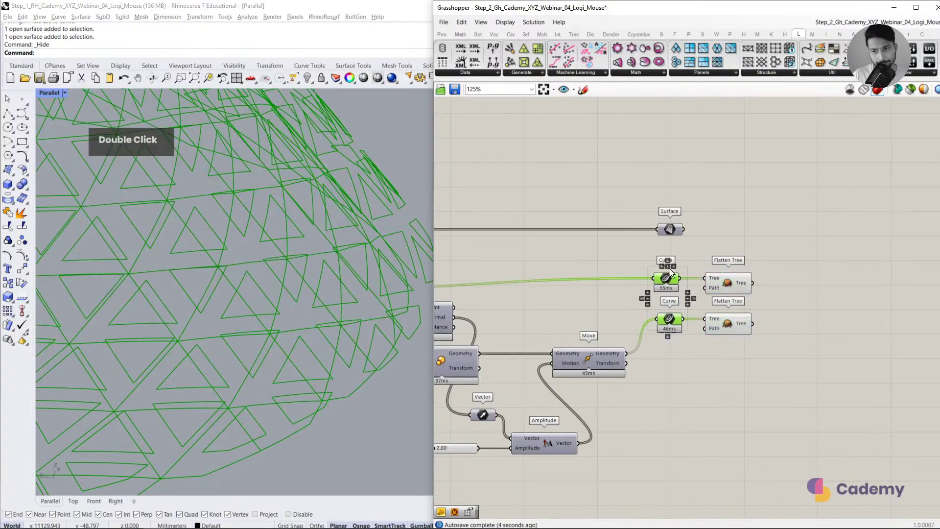
click(667, 266)
click(784, 272)
Step: Add a Panel showing the first Flatten Tree's output, and duplicate it to show the second one's output
double_click(821, 266)
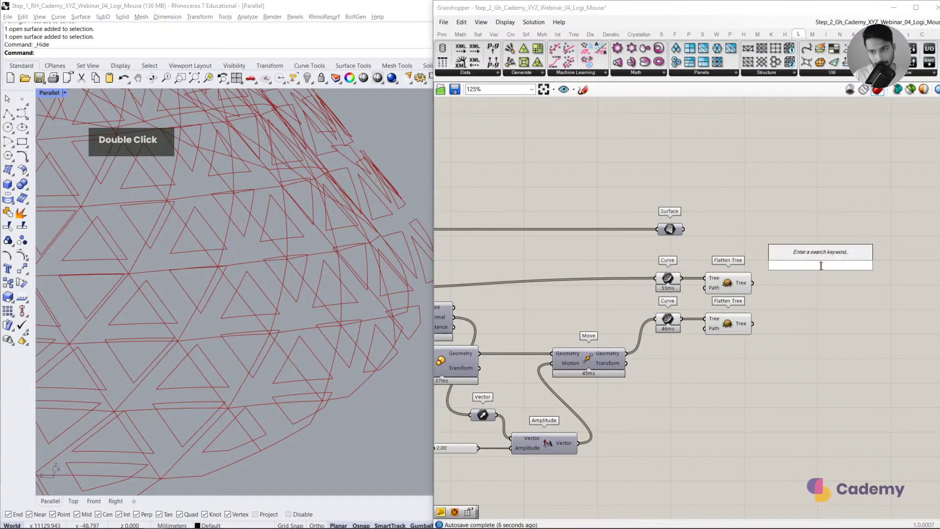
text(panel)
key(Return)
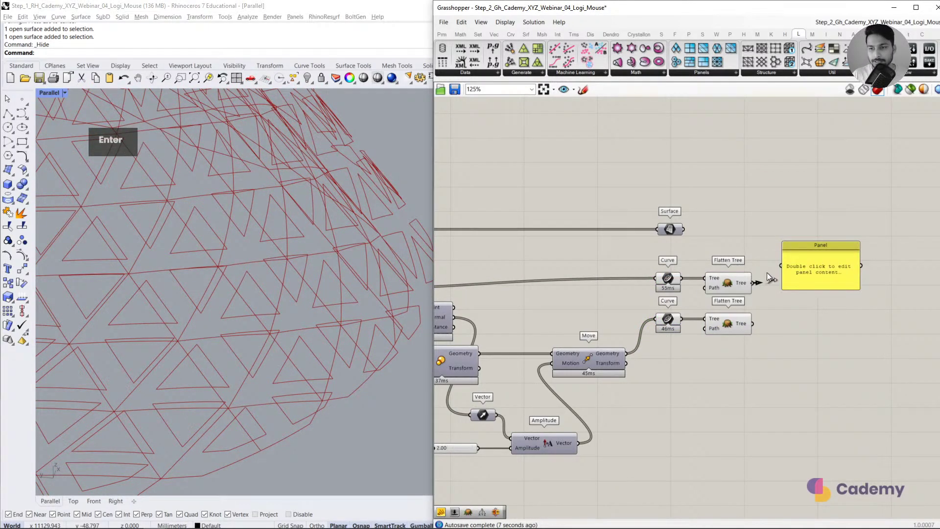
drag(767, 272, 781, 265)
drag(824, 246, 798, 352)
click(846, 393)
Step: Add a Graft Tree after the first Flatten Tree, send its output to the first Panel, and place it in line
scroll(811, 308, up, 3)
double_click(806, 307)
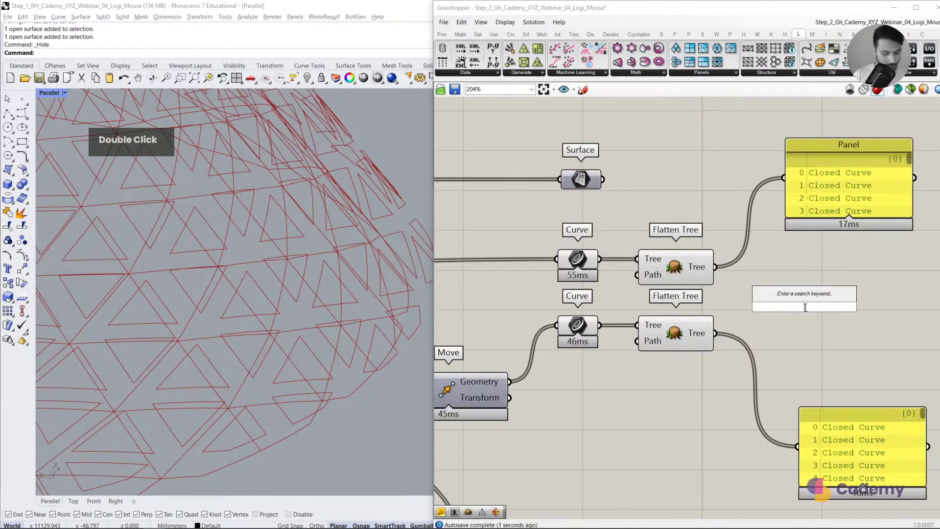
text(GRAFT)
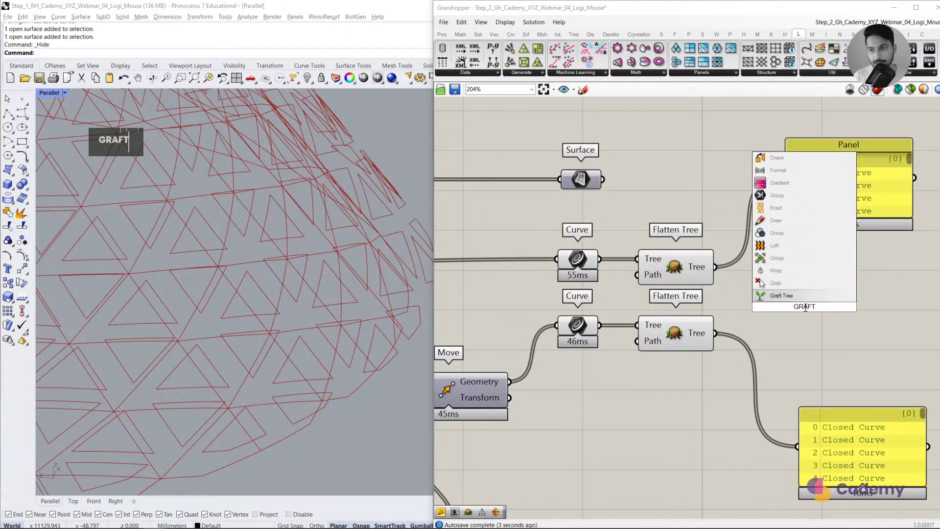
click(781, 295)
drag(715, 267, 766, 307)
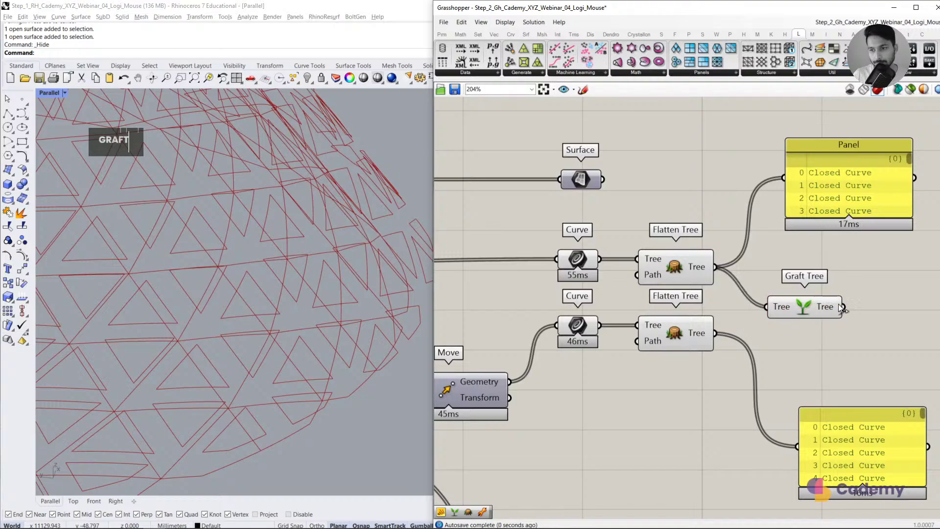
drag(840, 307, 921, 186)
drag(806, 309, 790, 266)
right_drag(876, 234, 768, 250)
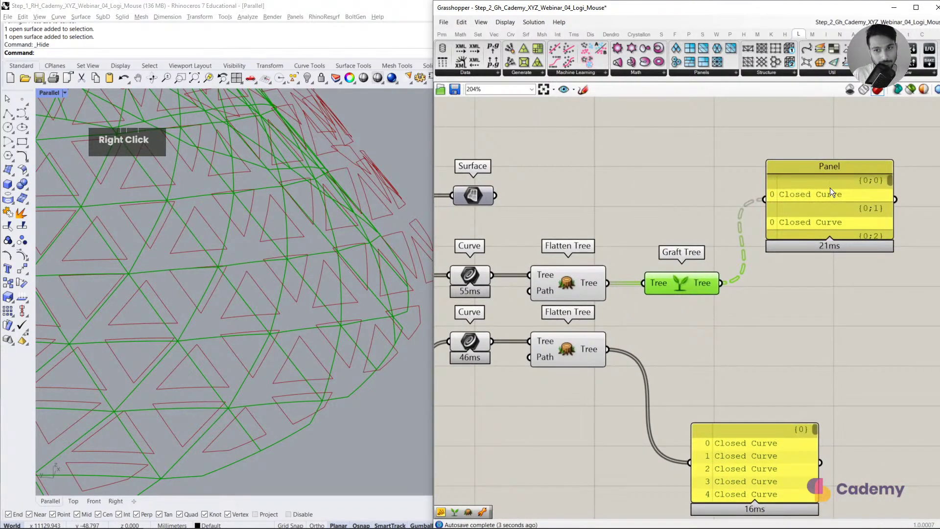
Step: Duplicate the Graft Tree after the second Flatten Tree, feed it into the second Panel, and tidy the Panels' positions
alt+drag(706, 291, 854, 363)
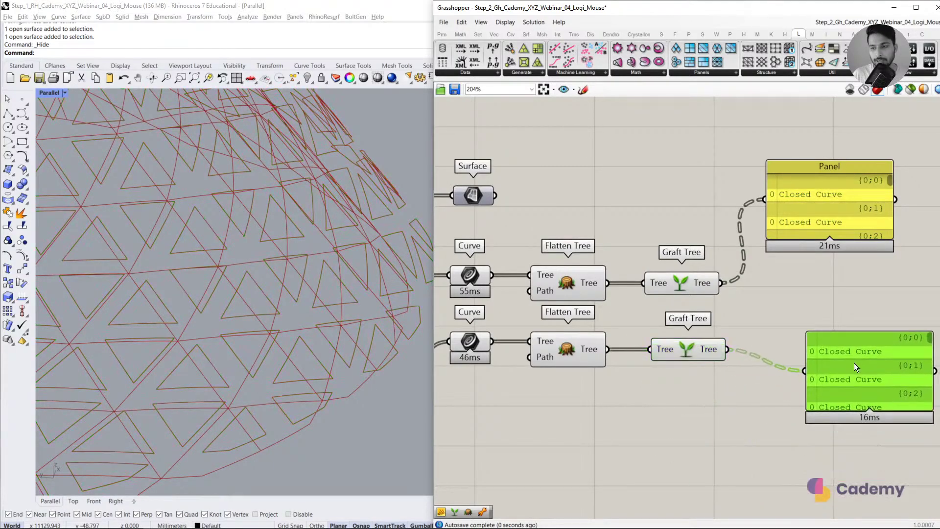
right_drag(854, 362, 787, 370)
drag(763, 226, 796, 234)
double_click(766, 216)
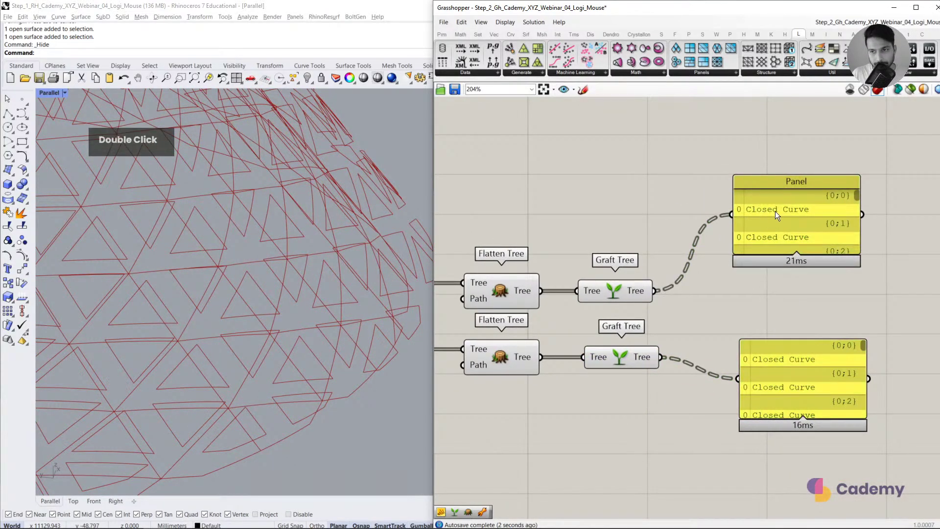
Step: Highlight each Flatten Tree in turn to compare the panel outlines with the inner triangles
click(499, 291)
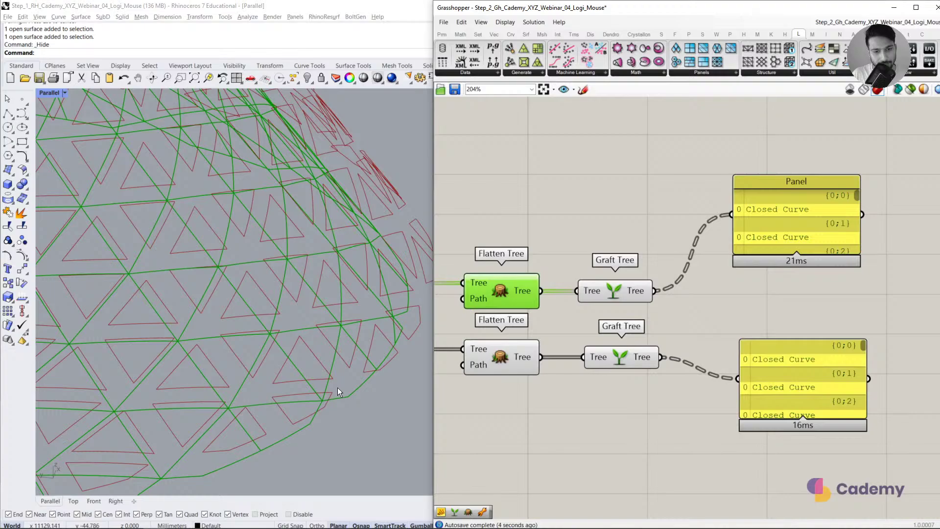
click(451, 389)
double_click(513, 357)
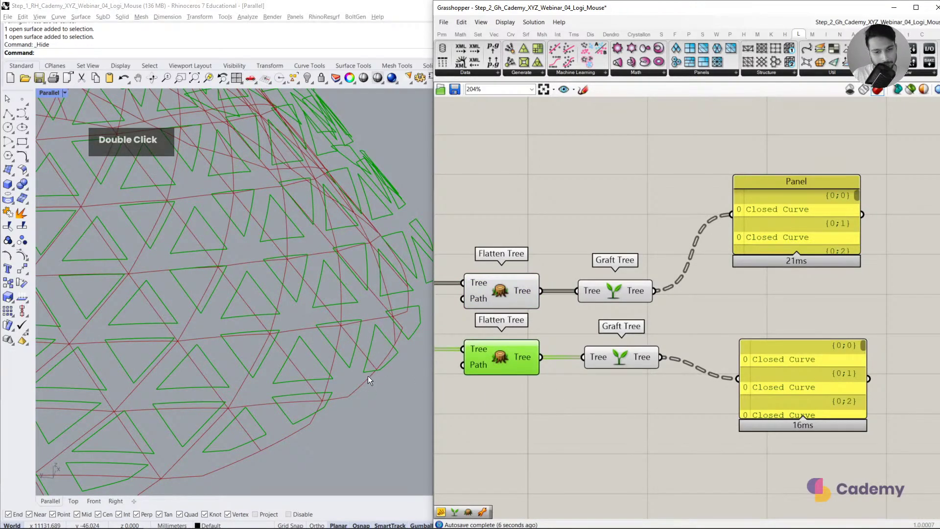
click(699, 419)
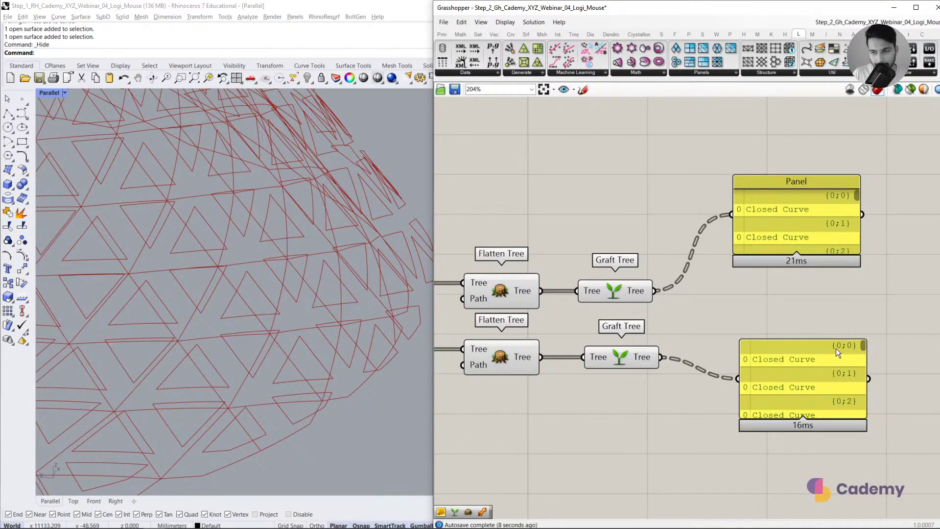
Step: Feed the first Graft Tree into the second Panel as well to check the curve pairing, and delete both Panels
shift+drag(654, 291, 737, 378)
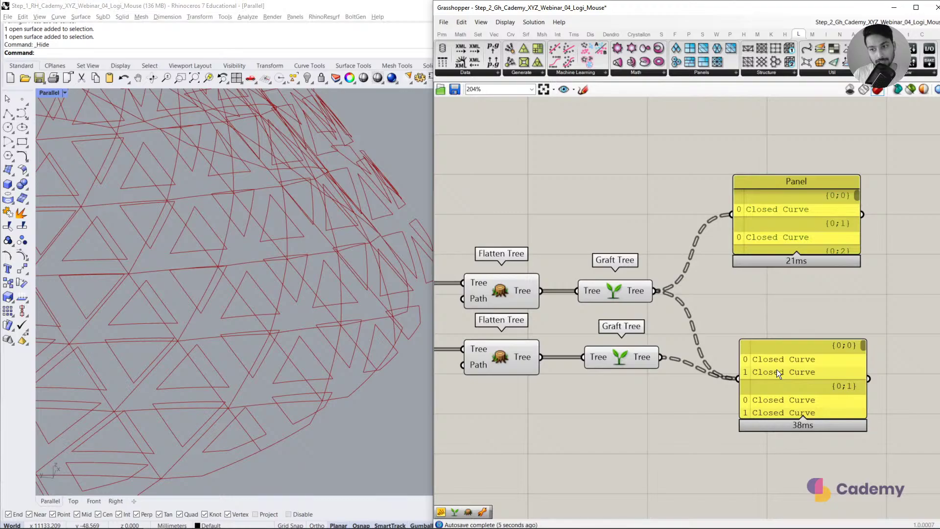
click(780, 356)
key(Delete)
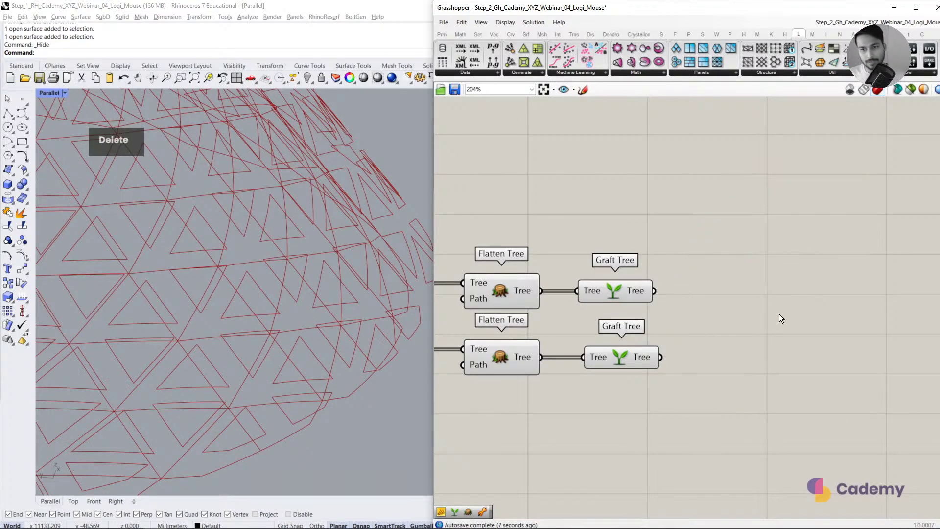
Step: Add a Loft component and connect both Graft Tree outputs to its Curves input
double_click(779, 314)
text(LOFT)
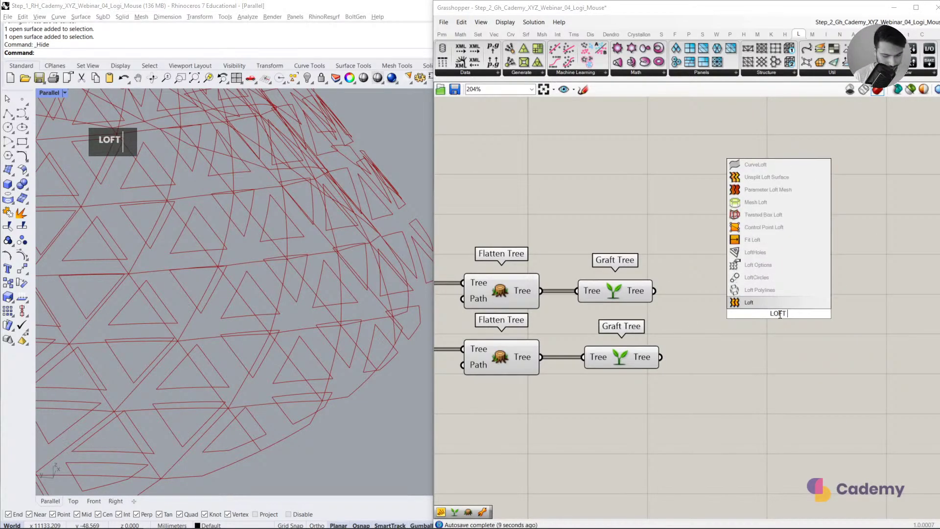
click(754, 303)
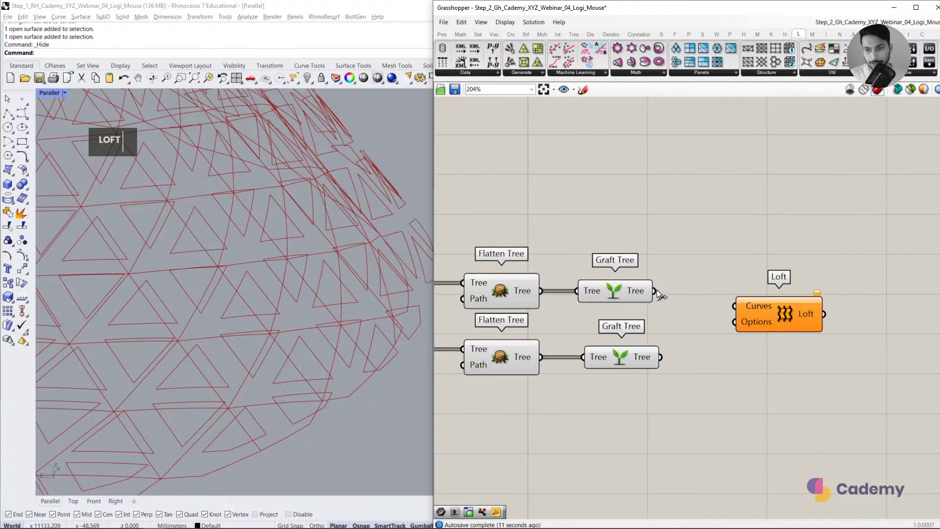
shift+drag(733, 304, 662, 356)
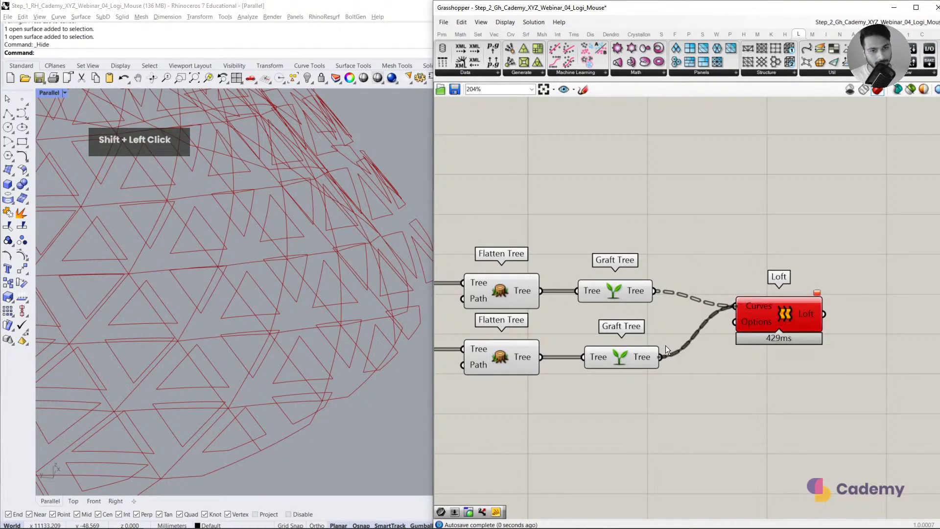
Step: Examine the lofted panels on the shell and set the slider driving Amplitude to 1.00
scroll(280, 299, down, 3)
right_drag(281, 298, 263, 336)
scroll(263, 340, down, 3)
right_drag(263, 292, 287, 342)
scroll(716, 358, down, 1)
right_drag(717, 358, 861, 238)
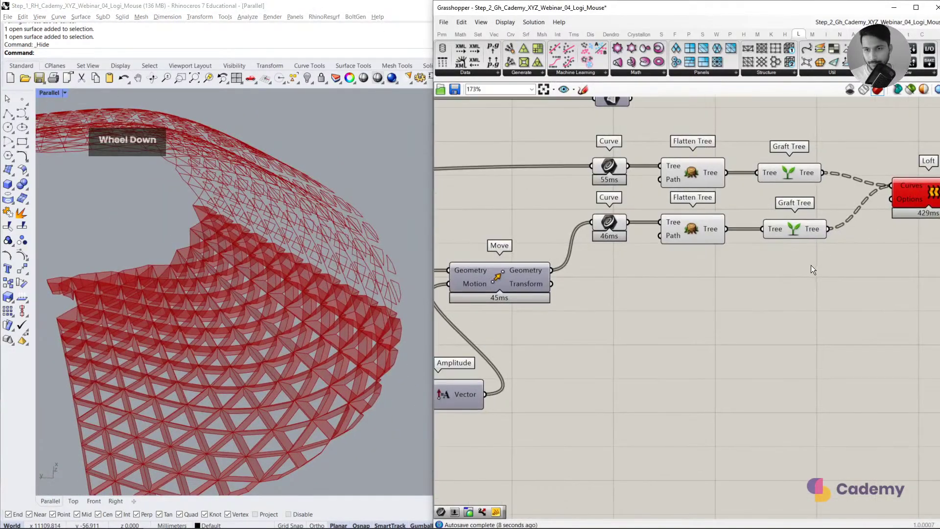
scroll(810, 266, down, 2)
right_drag(736, 280, 826, 271)
double_click(536, 357)
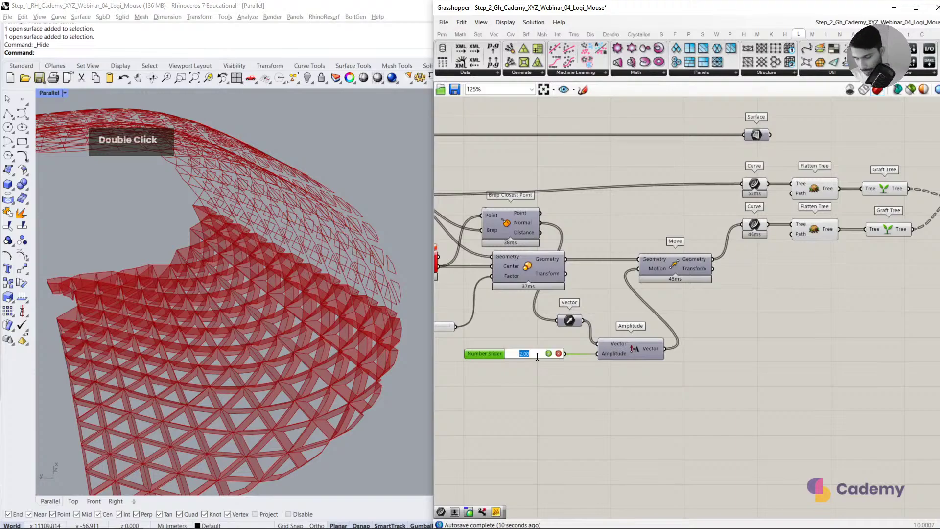
text(1)
key(Return)
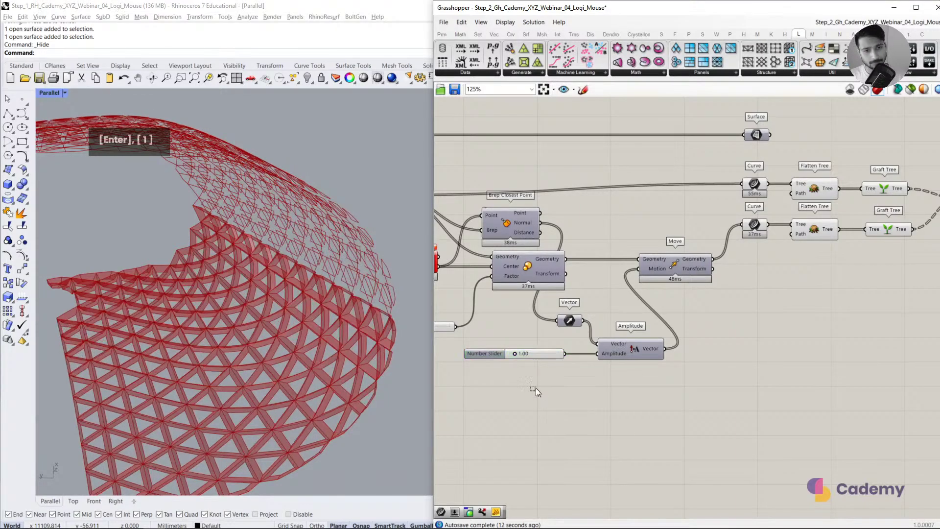
Step: Add a Curve parameter fed by the List B Surface and connect it to the scaling component's Geometry input
right_drag(813, 207, 685, 275)
right_drag(510, 299, 713, 287)
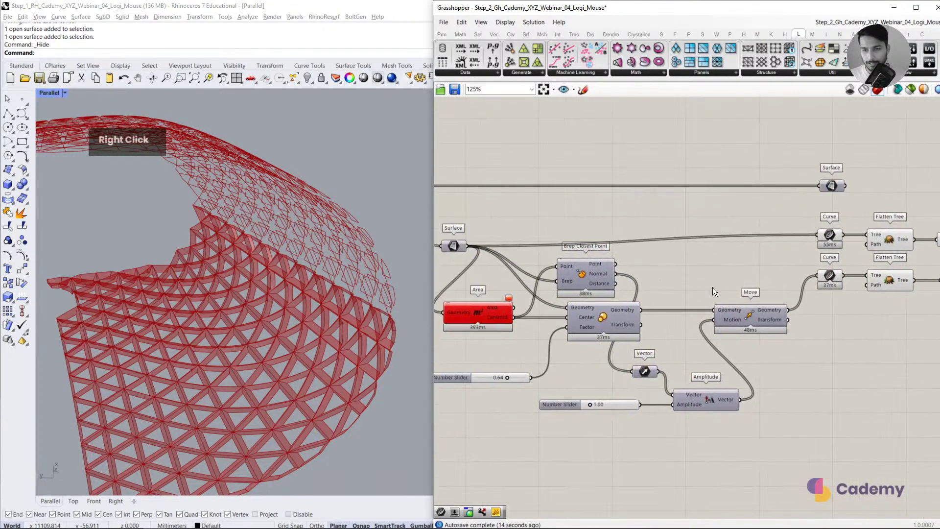
right_drag(473, 250, 556, 244)
click(547, 227)
drag(551, 225, 558, 228)
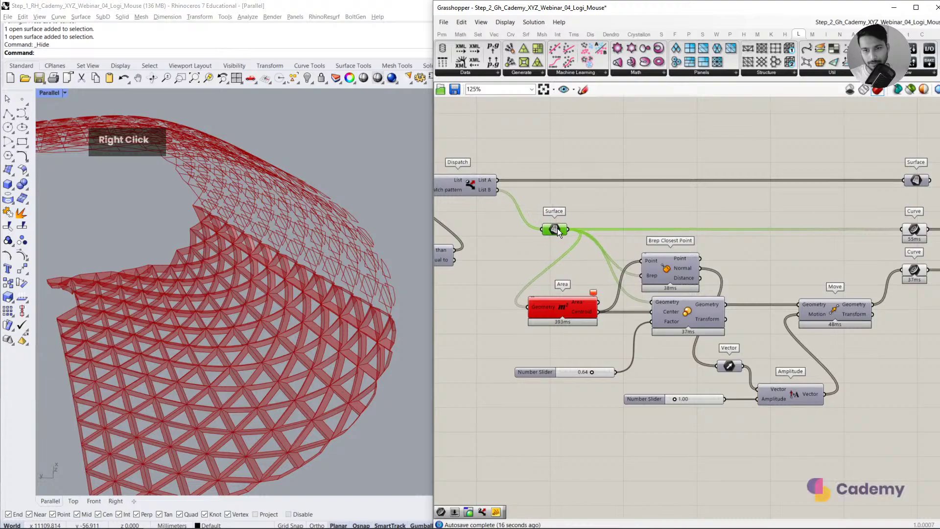
click(548, 239)
right_drag(515, 251, 605, 266)
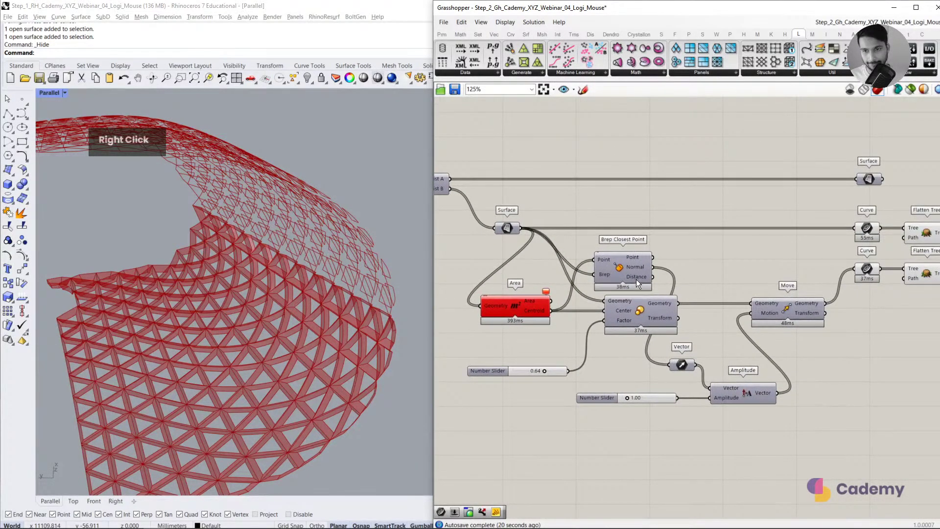
double_click(701, 245)
right_drag(523, 251, 529, 267)
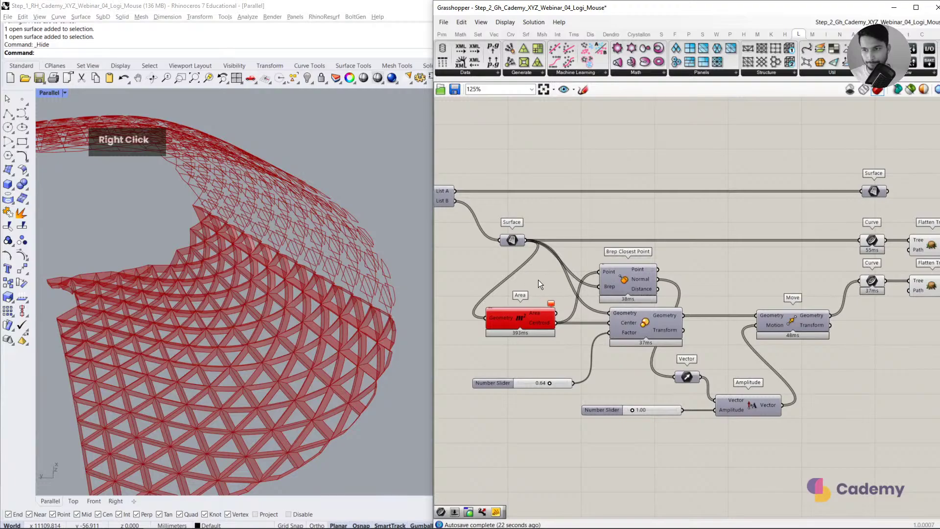
double_click(537, 280)
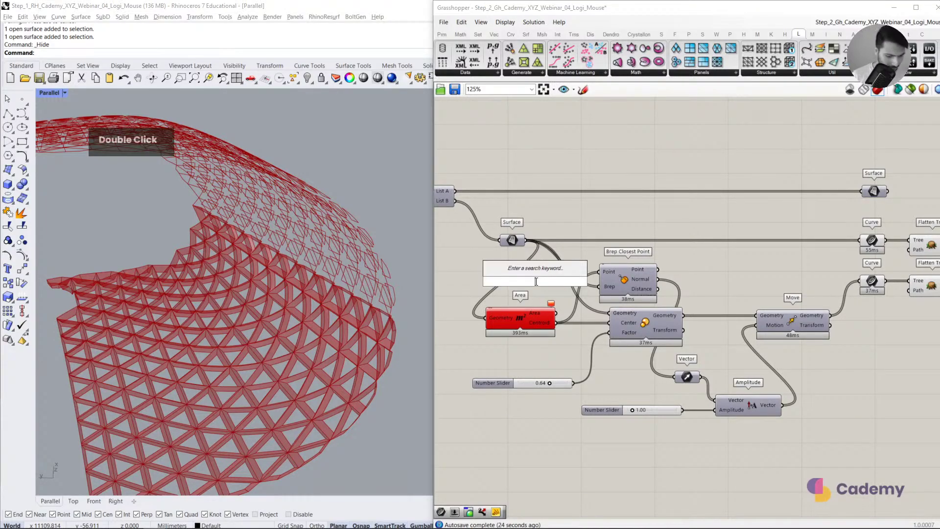
text(CURVE)
key(Return)
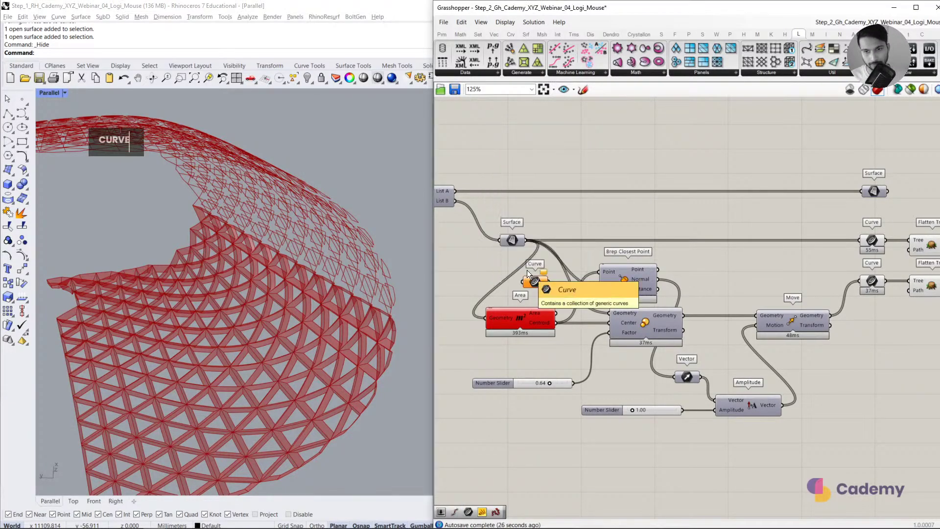
drag(548, 281, 607, 313)
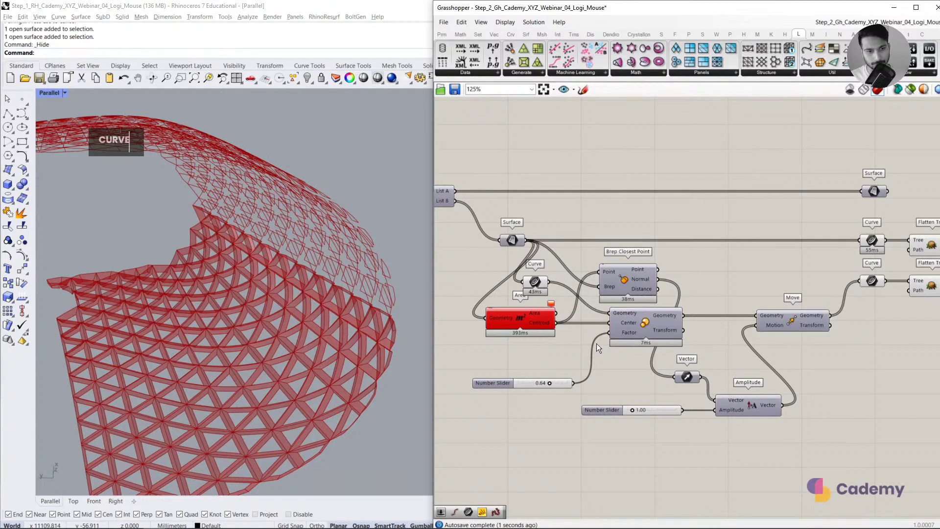
Step: Examine the panels on the shell and follow the connections between the scaling component and the downstream Curve and Flatten Tree
right_drag(263, 269, 270, 331)
scroll(228, 292, down, 3)
double_click(542, 284)
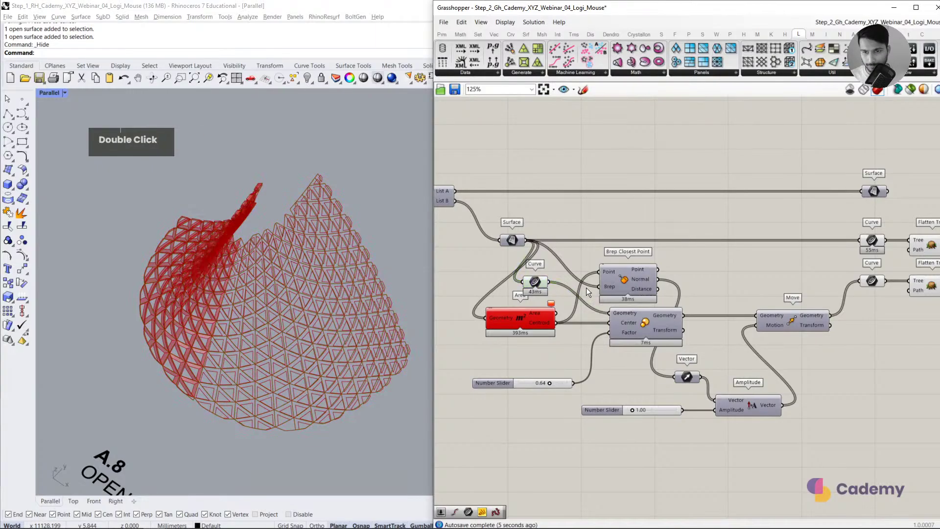
right_drag(524, 251, 486, 251)
double_click(827, 243)
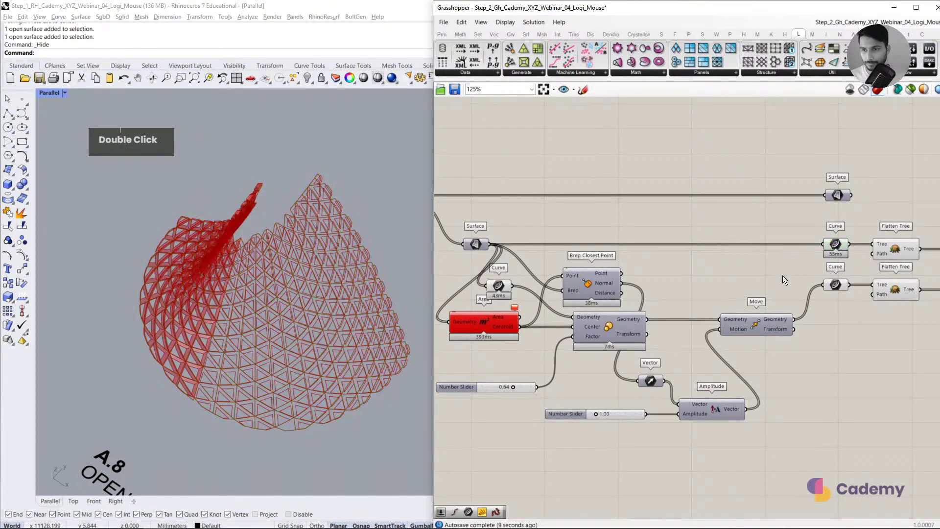
right_drag(842, 325, 726, 320)
double_click(710, 248)
right_drag(594, 276, 746, 274)
click(602, 308)
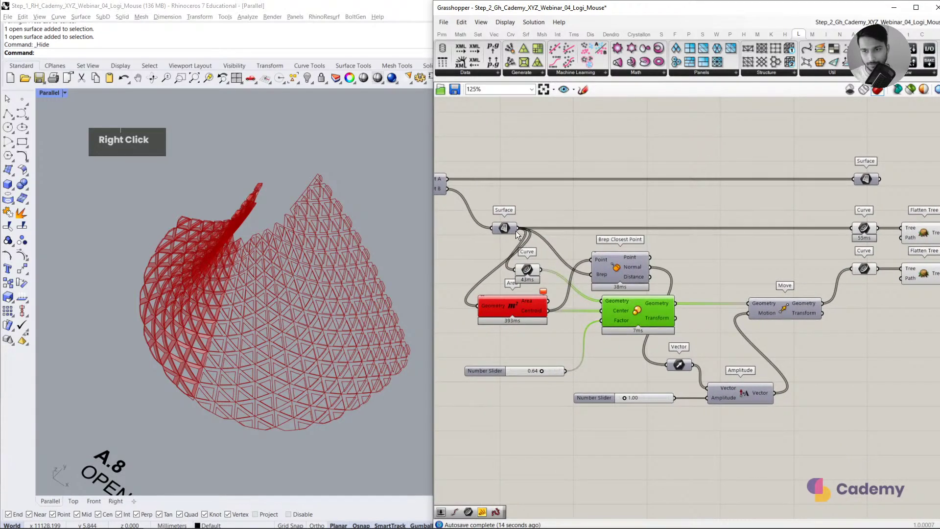
Step: Duplicate the Curve parameter between scaling and Move, wiring the scaled Geometry through it, with the List B Surface feeding the scaling directly
click(526, 269)
alt+drag(527, 269, 702, 284)
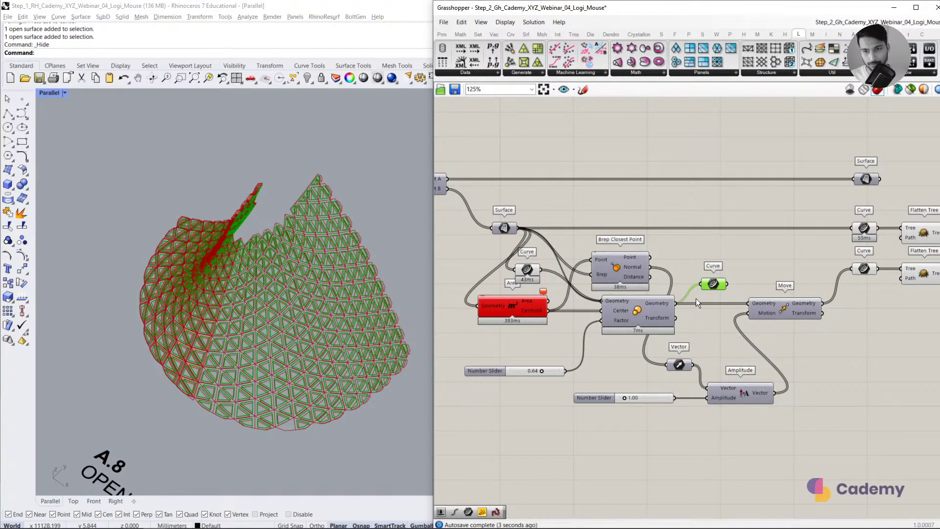
drag(746, 301, 748, 303)
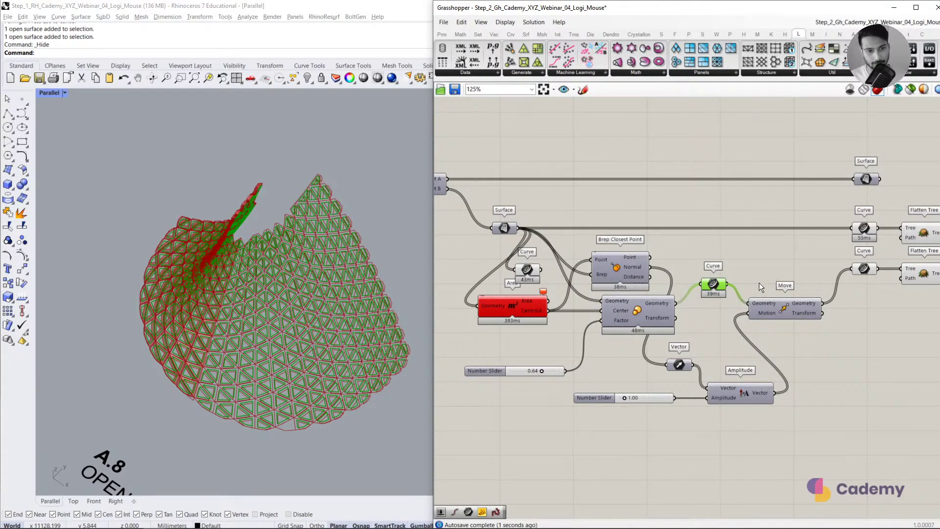
click(760, 280)
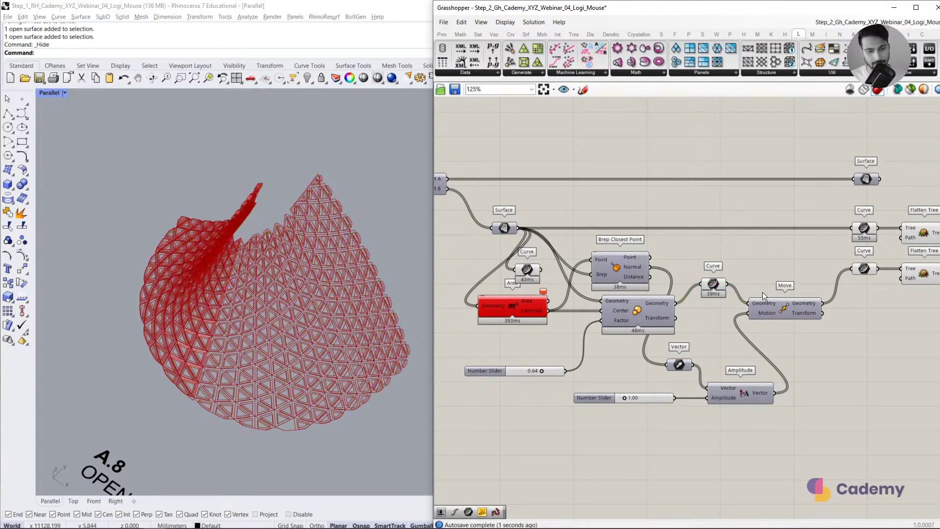
Step: Highlight the scaled curves, read the Loft component's messages, and examine the small edge pieces missing from the lofted shell
click(713, 285)
right_drag(881, 382, 785, 254)
click(759, 254)
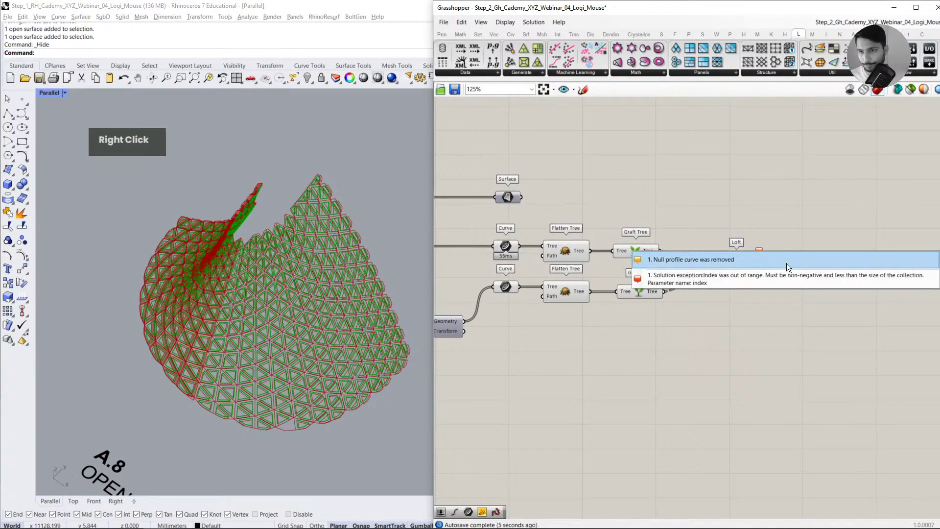
double_click(718, 281)
right_drag(574, 331, 689, 243)
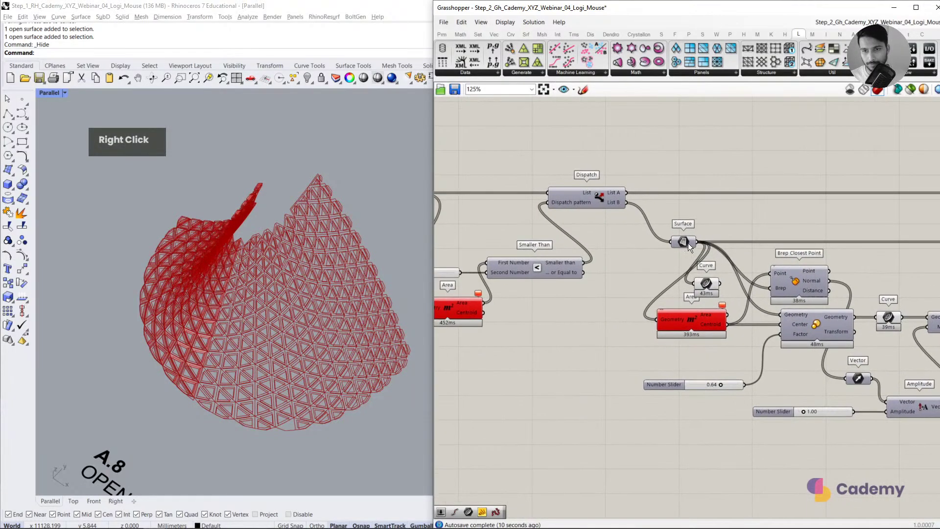
scroll(627, 239, up, 3)
right_drag(255, 362, 338, 421)
right_drag(579, 341, 645, 346)
scroll(715, 331, down, 3)
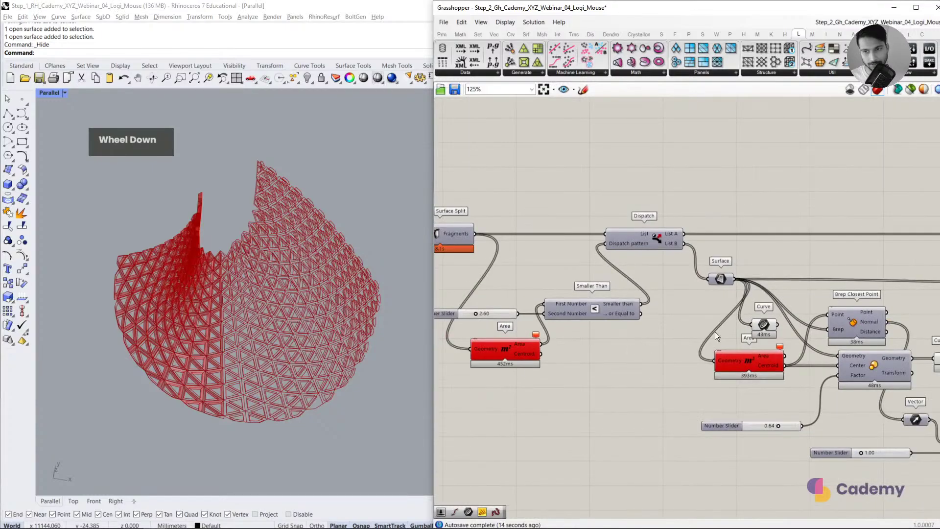
Step: Try values of 5 and 0.25 in turn for the slider driving Smaller Than's Second Number
right_drag(715, 331, 694, 326)
double_click(627, 313)
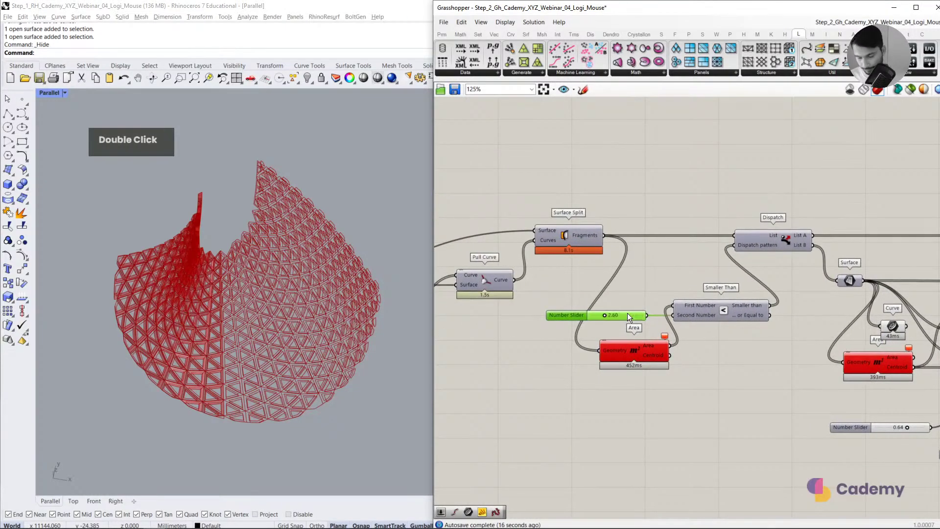
text(5)
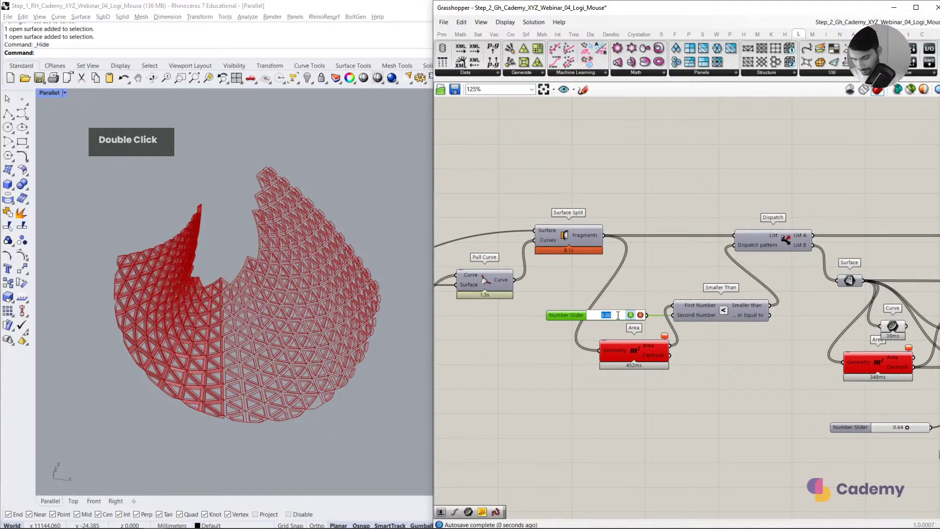
key(BackSpace)
text(.25)
key(Return)
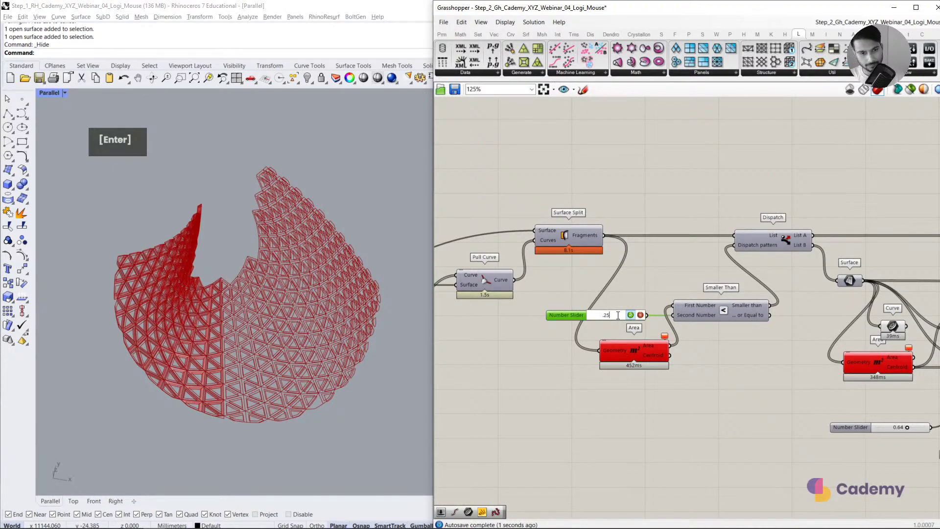
Step: Set the slider driving Smaller Than's Second Number to 0.5
double_click(617, 315)
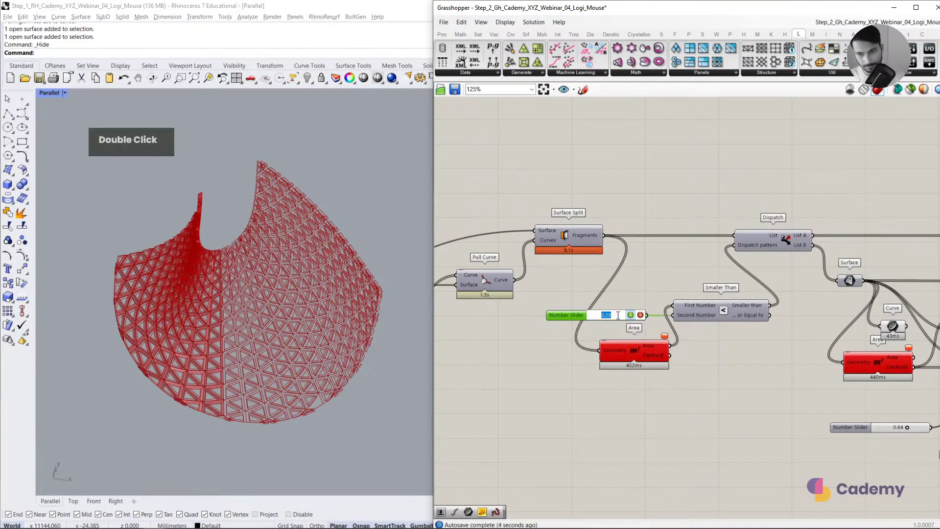
text(.5)
key(Return)
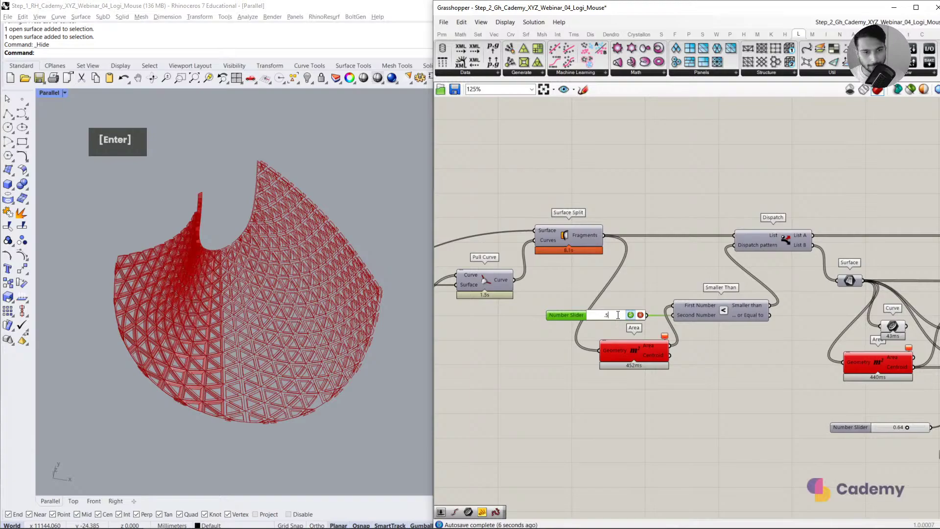
Step: Highlight the Surface parameter fed by List A and inspect the small fragments along the shell's edges
scroll(619, 319, down, 2)
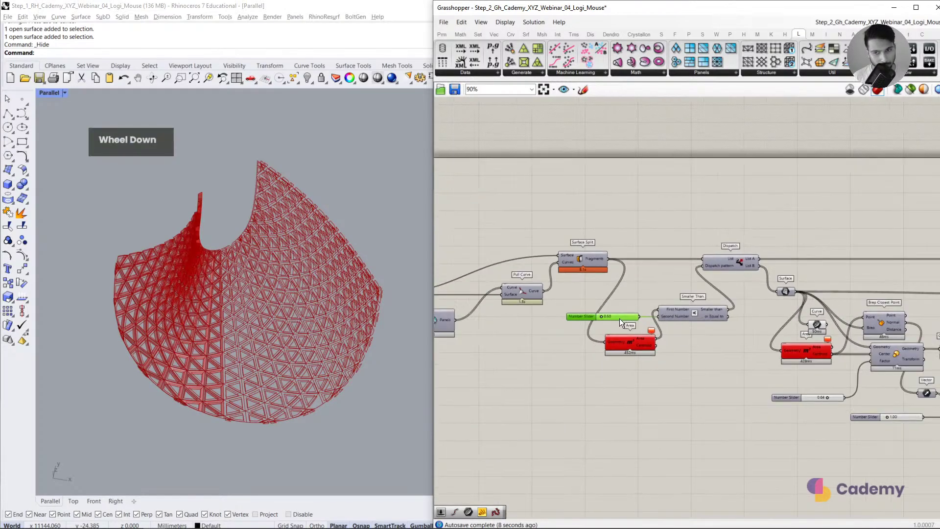
right_drag(807, 330, 633, 297)
scroll(676, 318, up, 2)
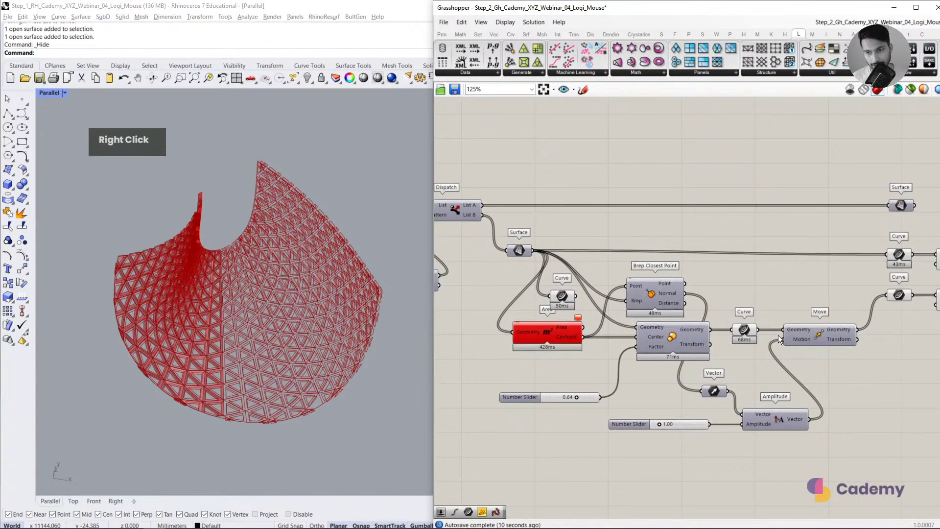
right_drag(930, 304, 765, 281)
scroll(695, 258, up, 1)
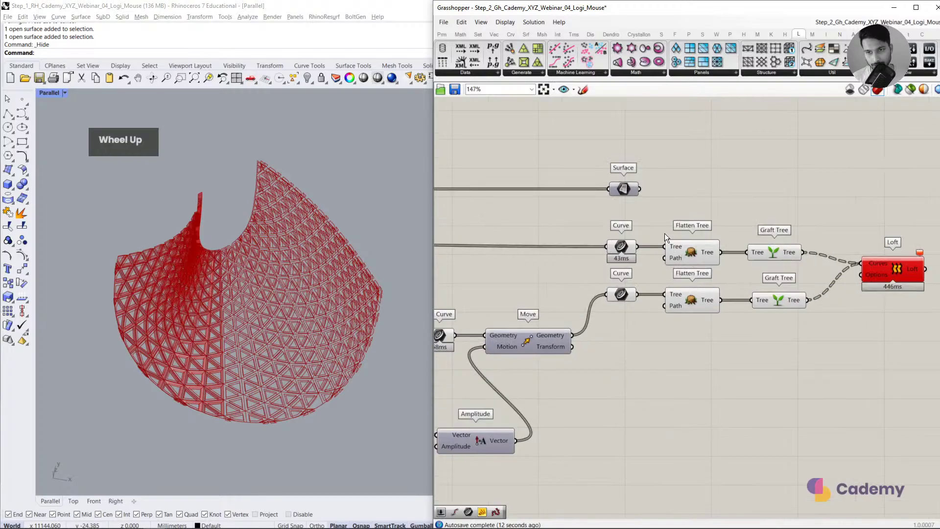
click(621, 189)
mouse_move(215, 366)
right_down()
mouse_move(254, 359)
mouse_move(235, 343)
mouse_move(257, 372)
mouse_move(205, 294)
mouse_move(288, 277)
mouse_move(218, 358)
right_up()
scroll(251, 360, up, 3)
shift+right_drag(218, 357, 281, 233)
scroll(310, 196, up, 2)
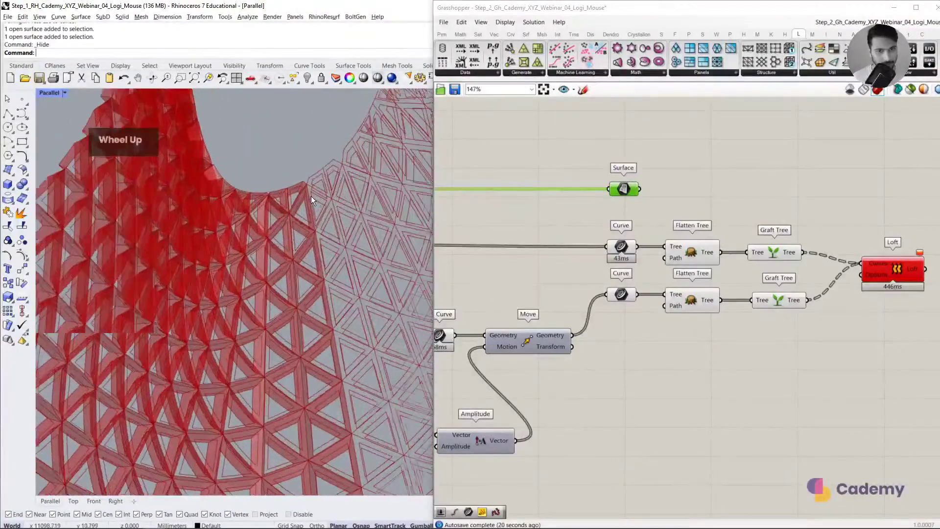
scroll(272, 166, down, 5)
shift+right_drag(319, 286, 251, 332)
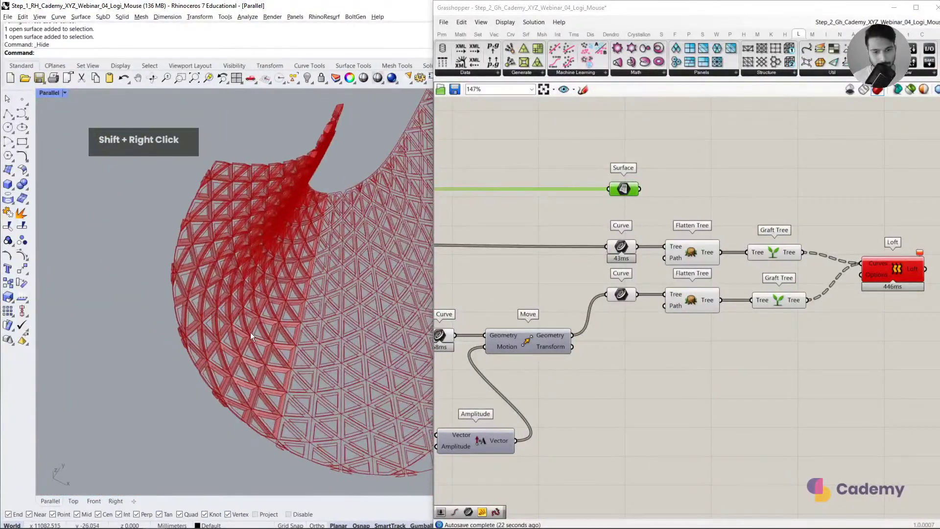
scroll(326, 322, down, 2)
Step: Select all components of the newly built panel definition and disable them
right_drag(670, 337, 687, 330)
scroll(892, 227, down, 4)
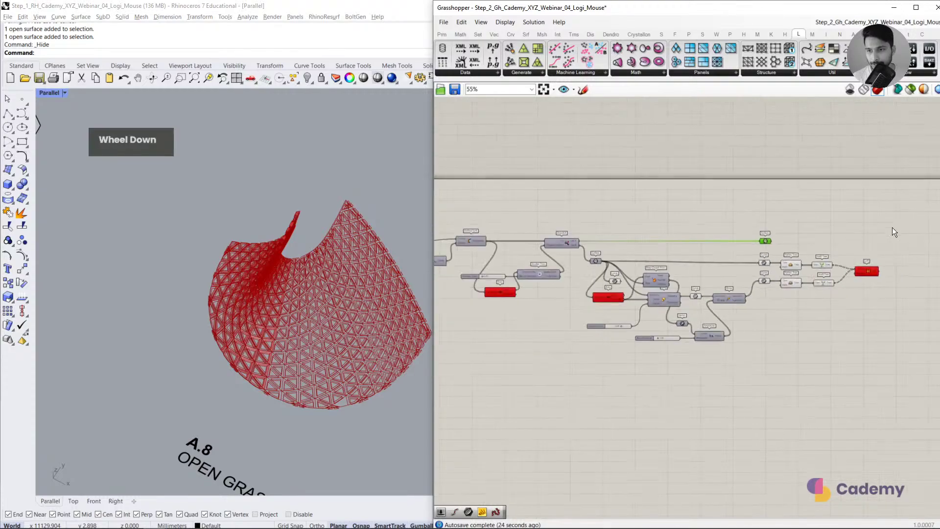
drag(893, 227, 440, 357)
scroll(717, 307, down, 3)
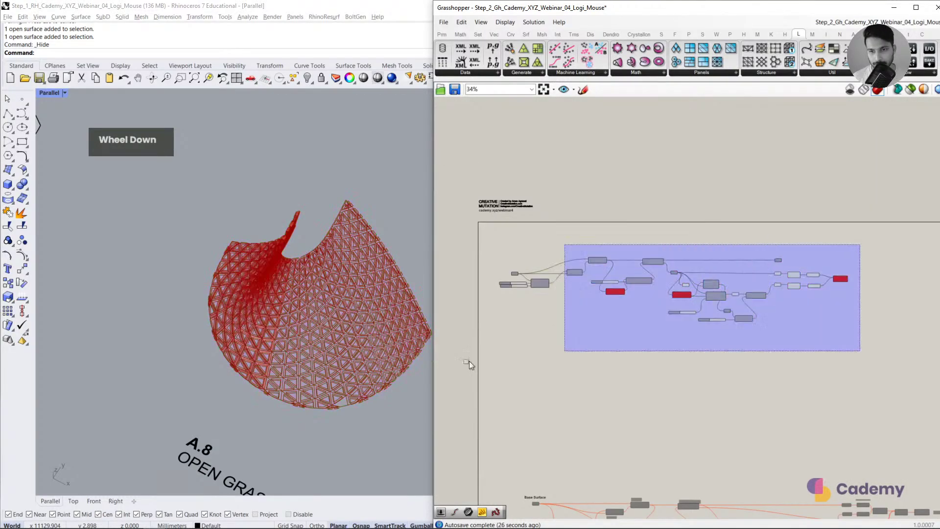
middle_click(560, 345)
click(601, 343)
Step: Select the prepared Base Surface definition below and enable all of its components
right_drag(608, 426, 548, 258)
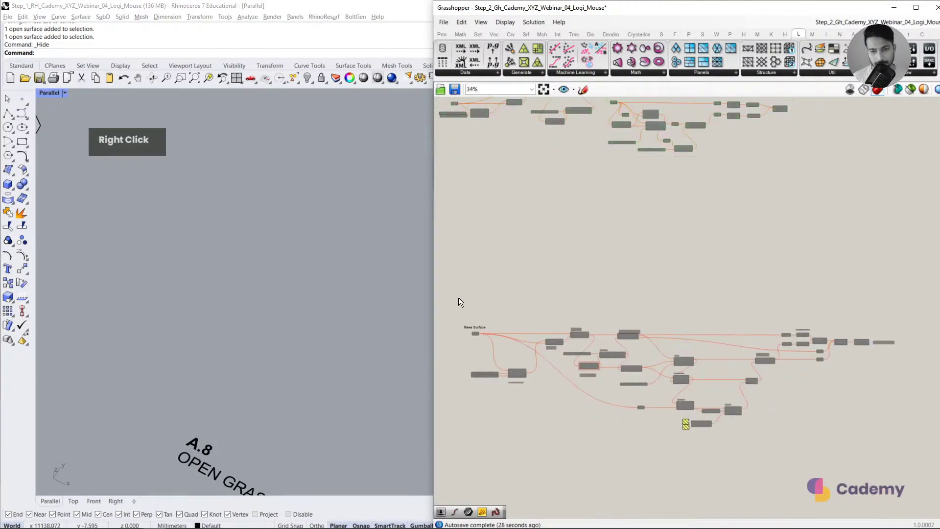
drag(456, 298, 928, 456)
middle_click(722, 396)
click(748, 398)
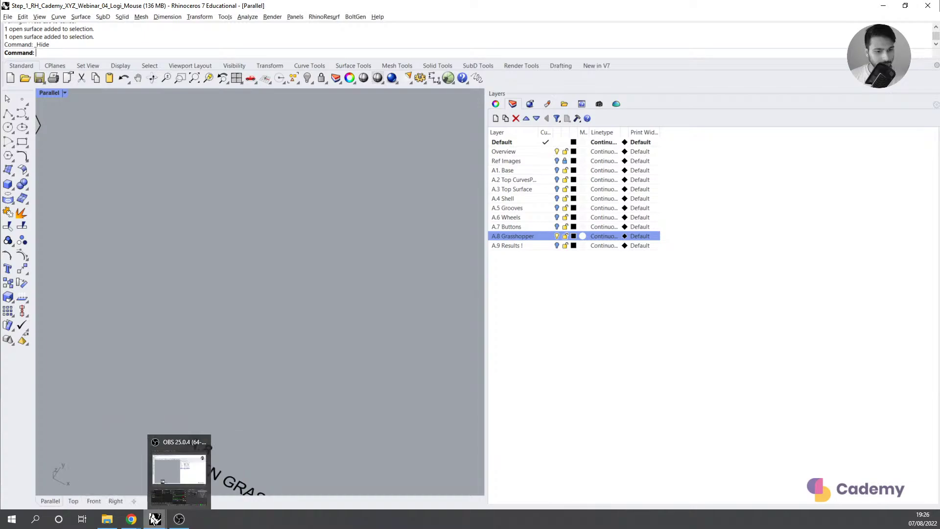
mouse_move(155, 520)
click(190, 473)
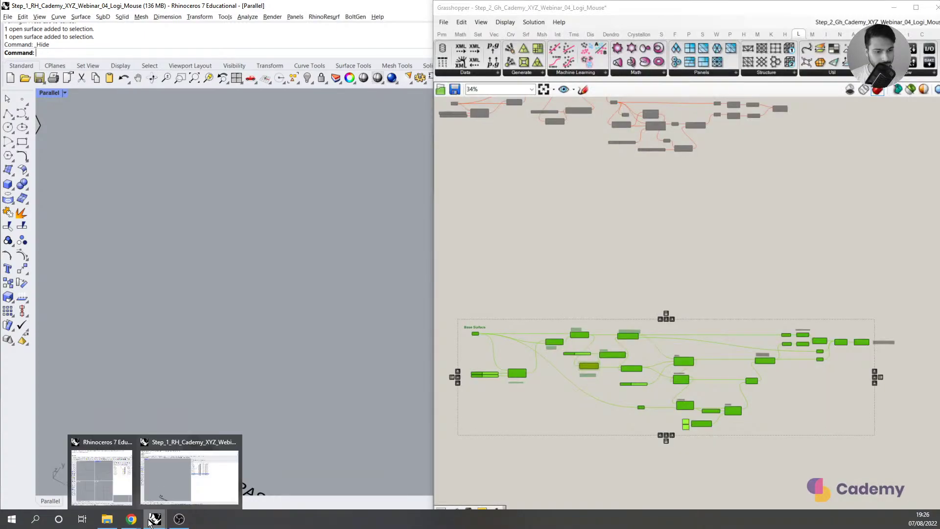
Step: Enable the preview of the Surface parameter labelled Base Surface
click(573, 301)
scroll(480, 360, up, 1)
scroll(480, 359, up, 5)
drag(511, 253, 456, 319)
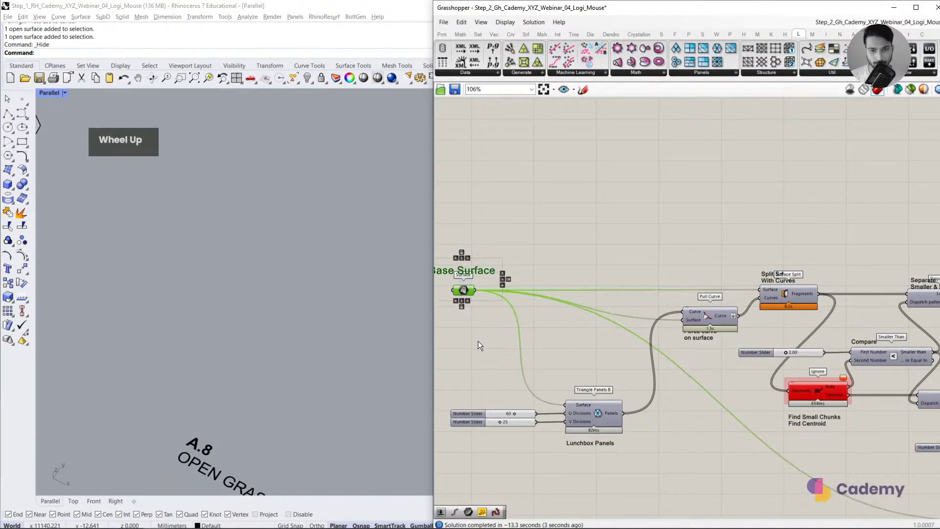
click(478, 341)
click(469, 288)
middle_click(470, 290)
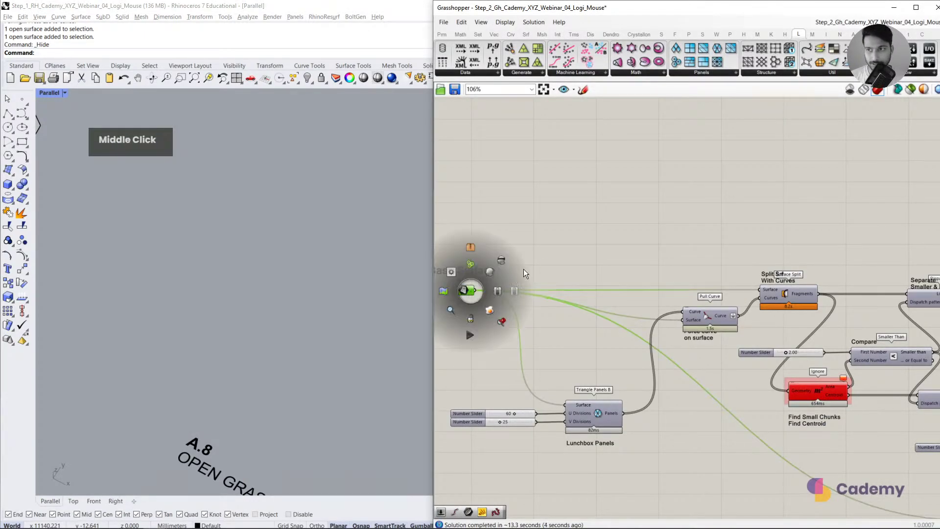
click(487, 272)
click(665, 242)
Step: Zoom the Rhino viewport to the Base Surface geometry and view it among the surrounding models
click(466, 293)
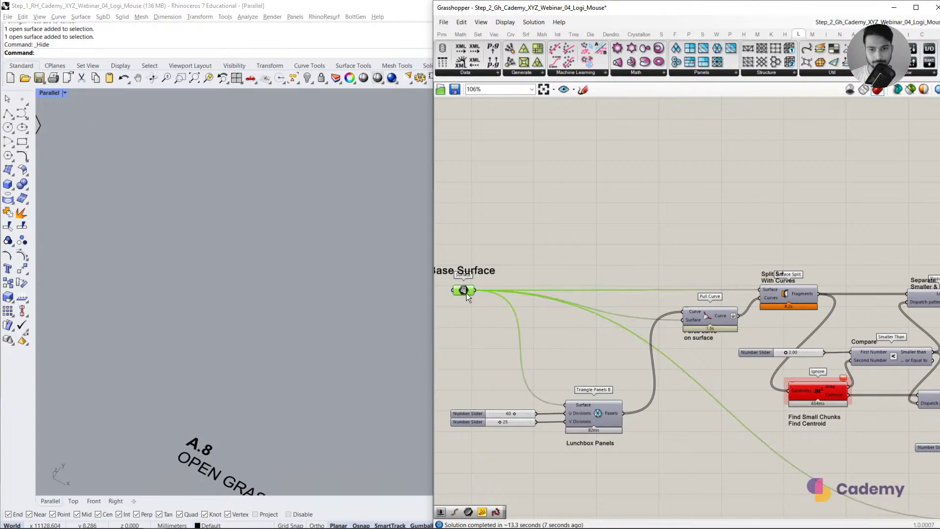
middle_click(505, 321)
click(533, 347)
scroll(260, 314, down, 5)
right_drag(259, 314, 300, 315)
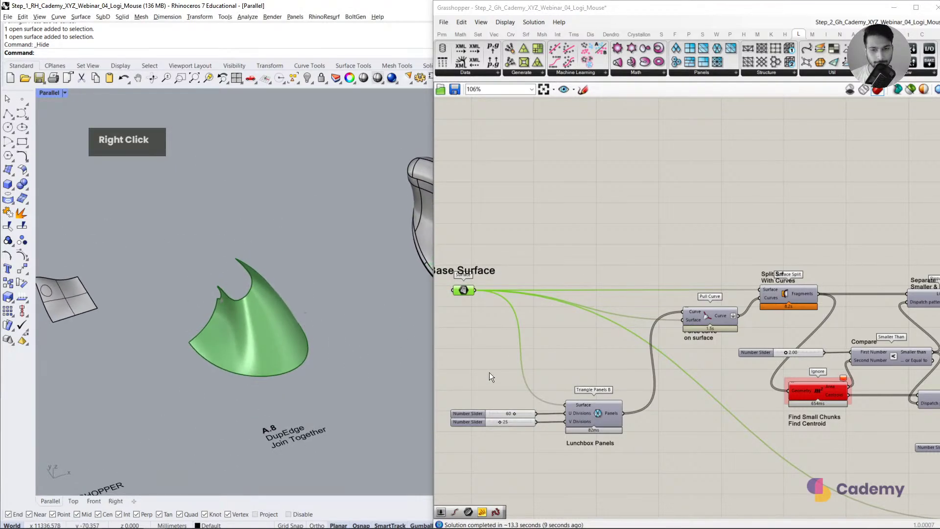
Step: Limit the Grasshopper preview to selected components and check the results of Pull Curve and Surface Split on the shell
click(490, 372)
right_drag(722, 327, 601, 310)
click(587, 297)
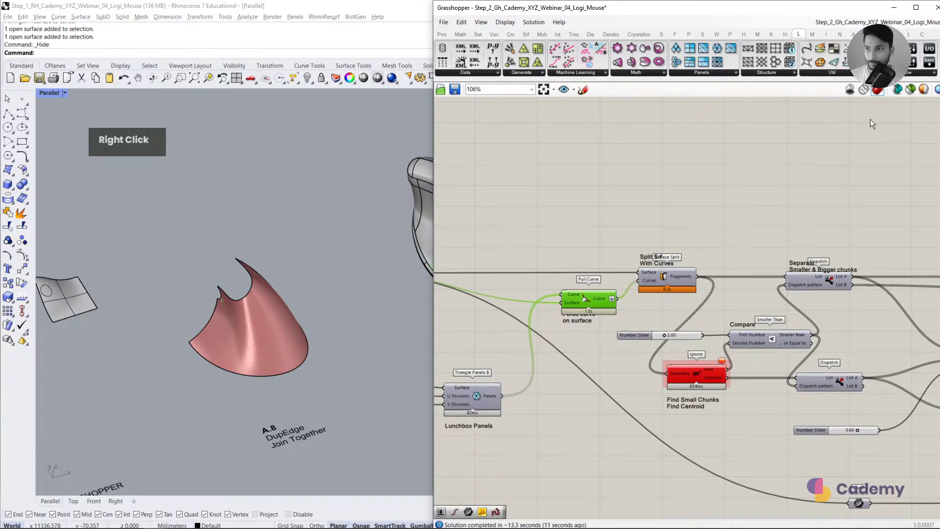
click(909, 92)
scroll(322, 296, up, 3)
click(665, 281)
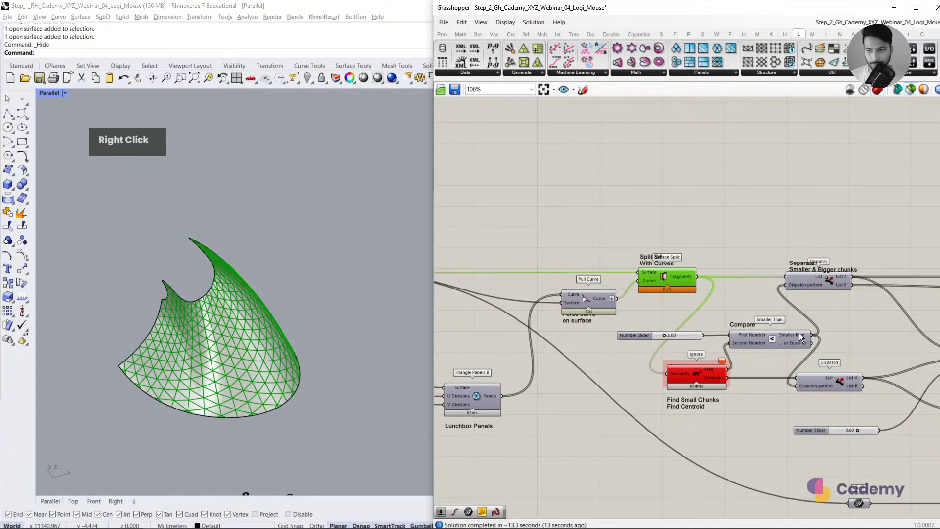
Step: Examine the outputs of the Dispatch components that separate smaller and bigger chunks, and their centroids
right_drag(799, 335, 659, 286)
click(698, 335)
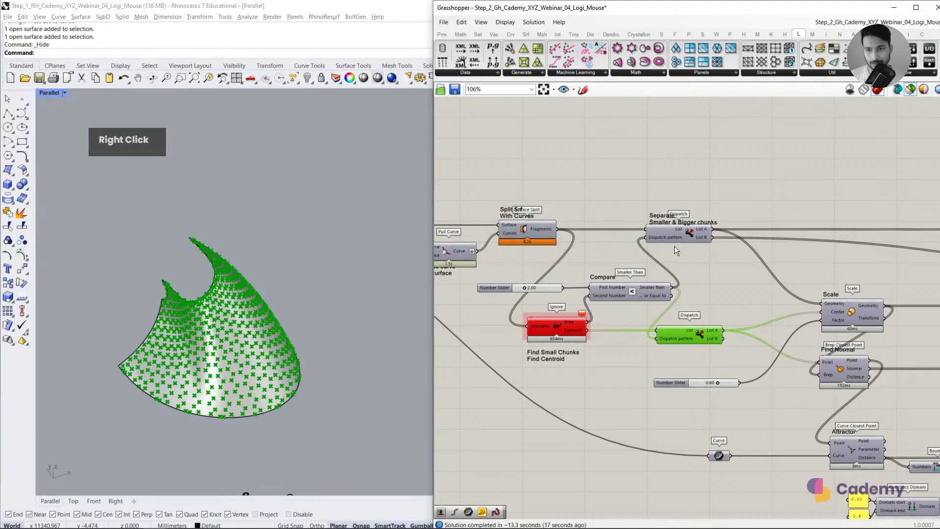
click(676, 239)
click(692, 283)
Step: Compare the Scale component's scaled triangles with the dispatched surface fragments on the shell
scroll(691, 334, down, 5)
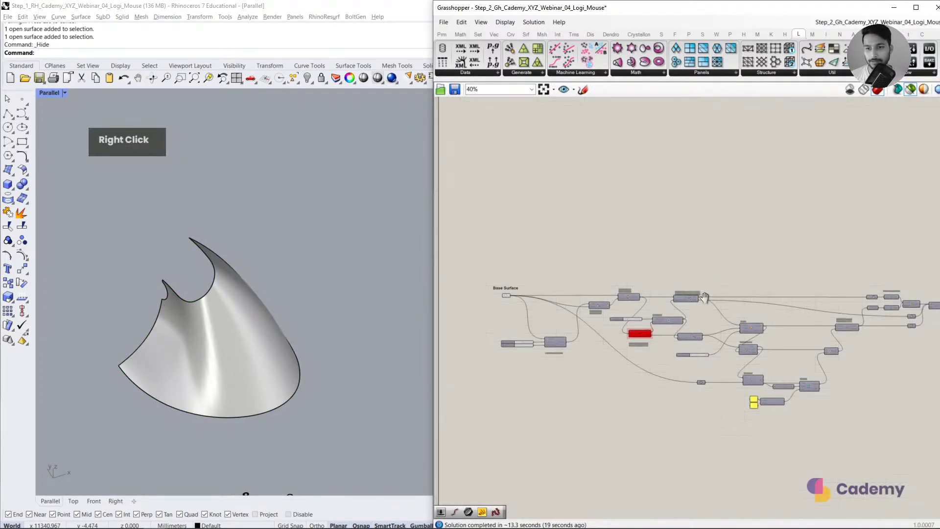
scroll(704, 297, up, 5)
right_drag(661, 219, 611, 253)
scroll(686, 349, down, 2)
right_drag(723, 458, 651, 210)
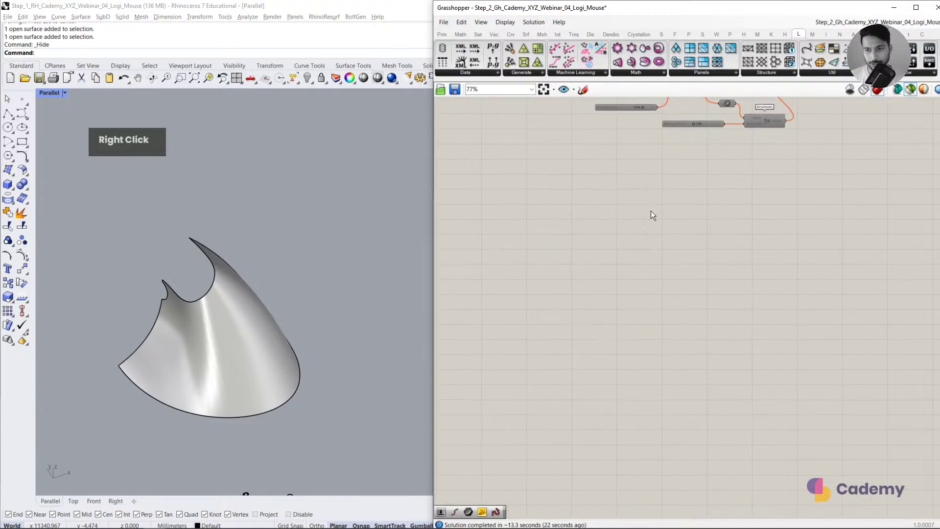
right_drag(717, 509, 716, 299)
scroll(724, 293, up, 2)
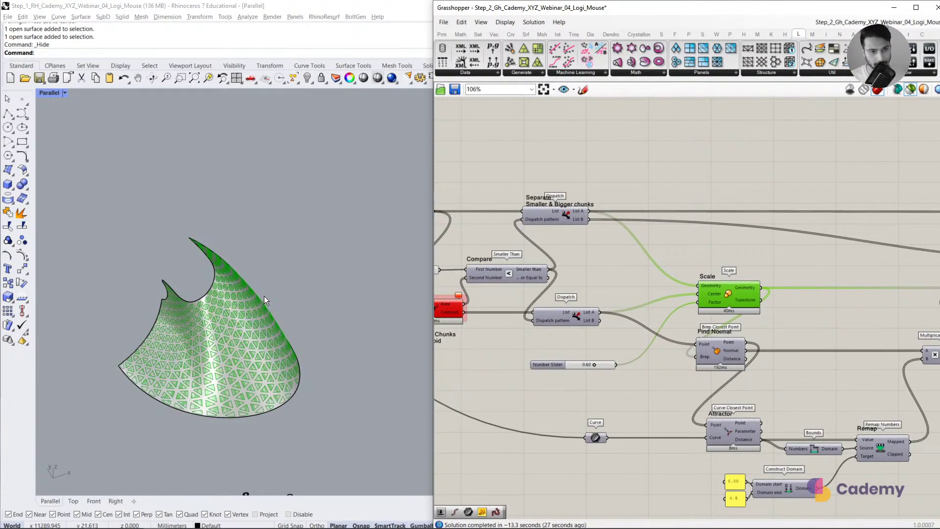
scroll(180, 372, up, 2)
click(566, 221)
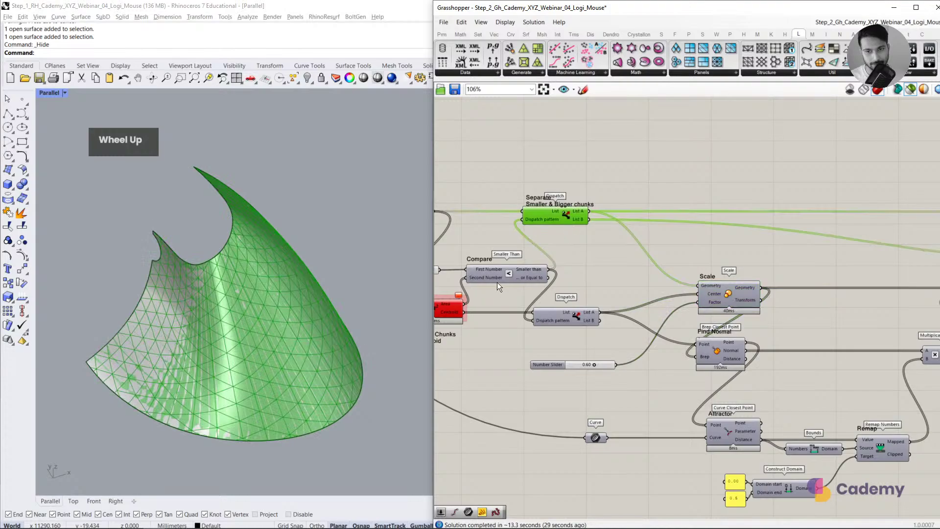
shift+click(564, 318)
shift+click(735, 292)
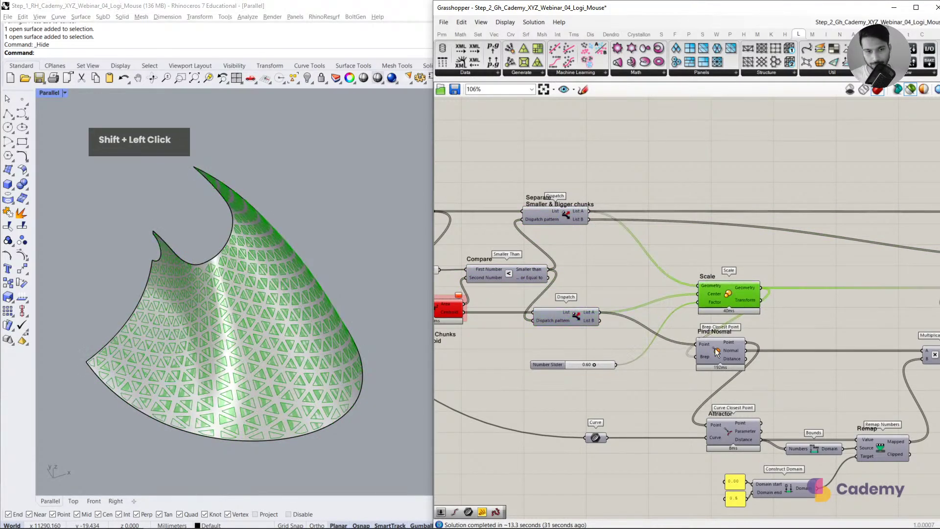
Step: Examine the Find Normal, Attractor and Move in normal Direction components and what each produces on the shell
shift+click(717, 350)
right_drag(819, 370, 671, 362)
click(586, 430)
right_drag(797, 365, 733, 370)
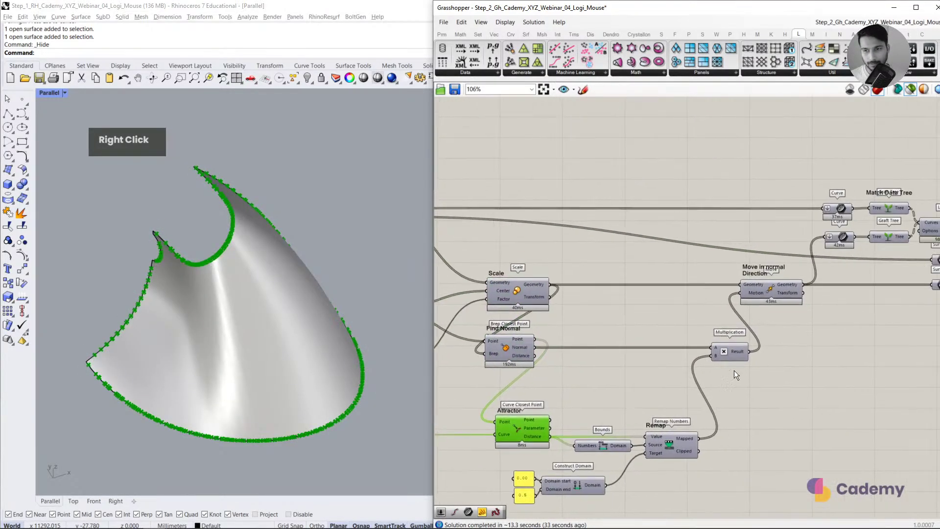
click(757, 297)
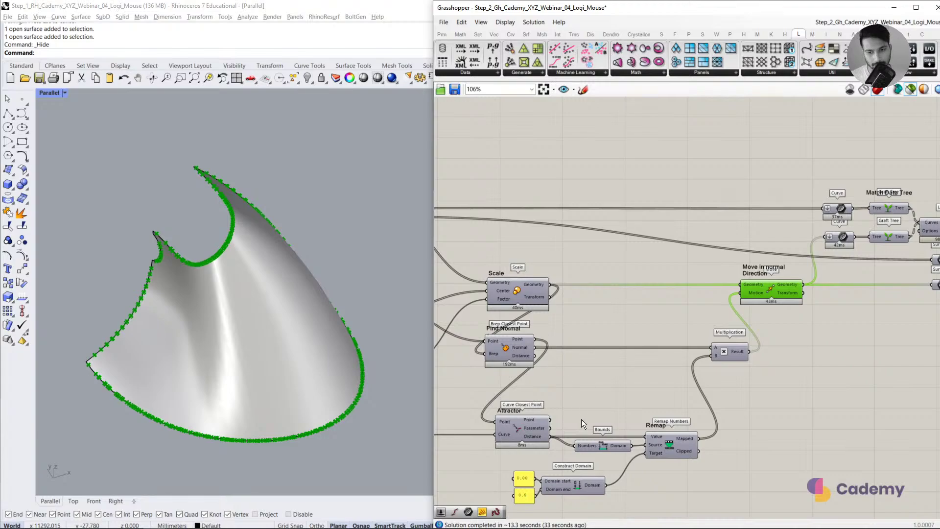
right_drag(483, 443, 553, 414)
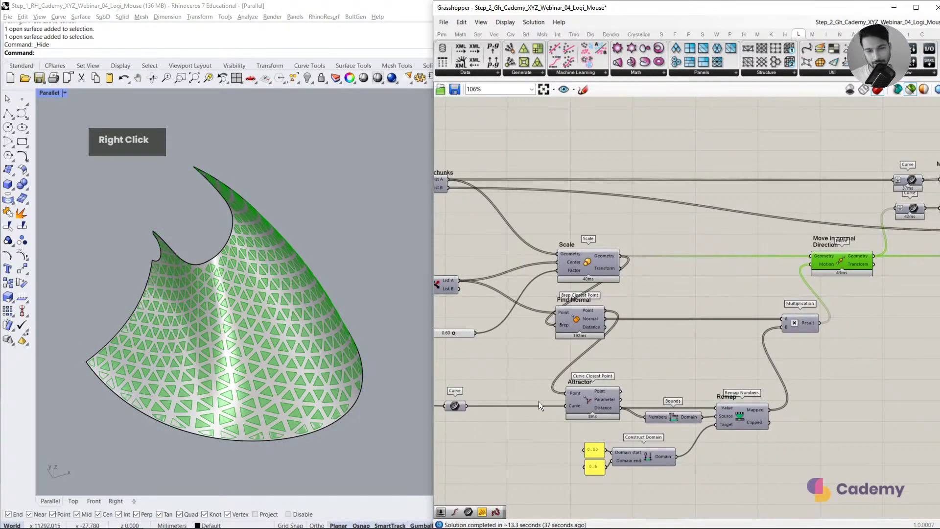
Step: Examine the two Curve parameters and the tree matching that feed the Loft, and view the lofted frames up close
right_drag(889, 190, 698, 233)
click(718, 222)
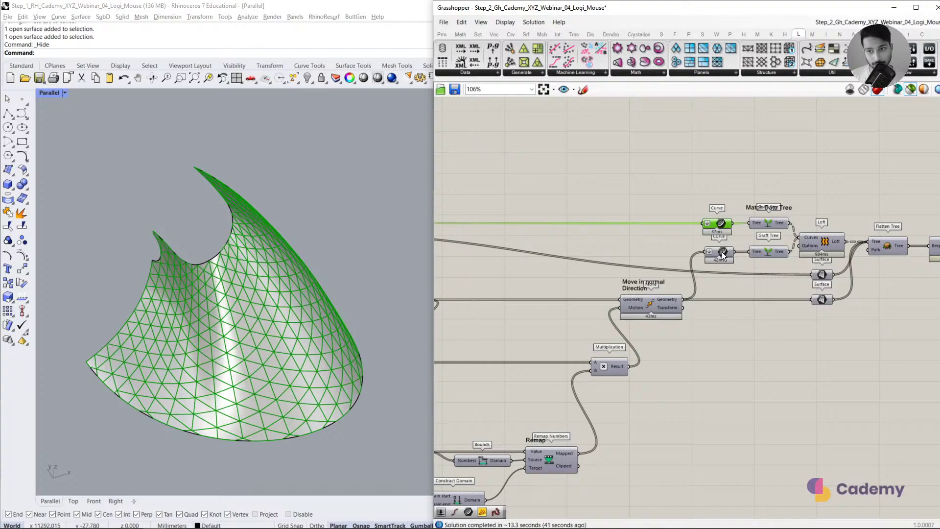
click(721, 252)
double_click(779, 223)
click(821, 243)
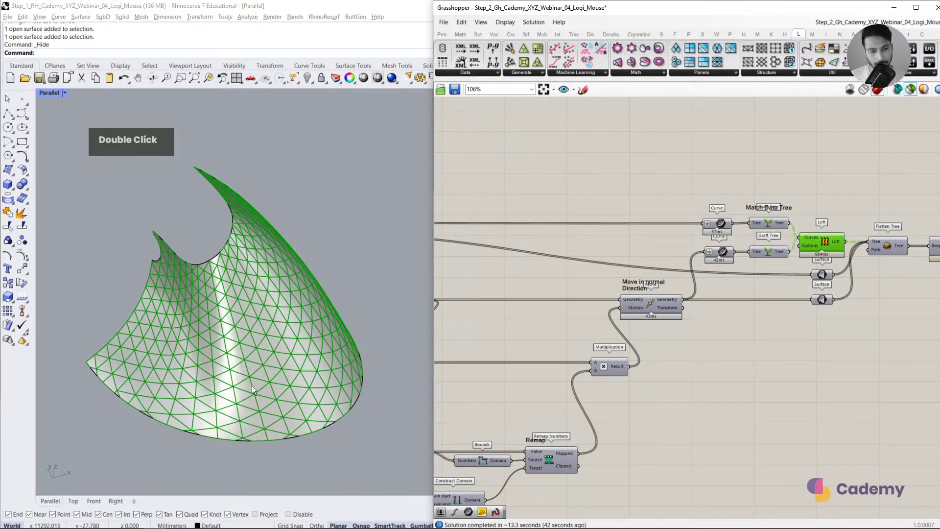
scroll(262, 386, up, 5)
right_drag(262, 386, 321, 387)
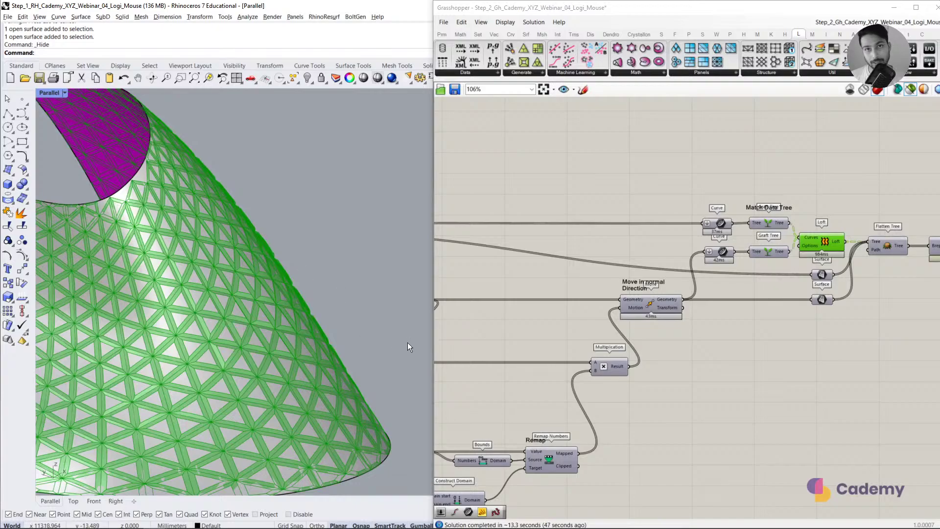
Step: Examine the Flatten Tree and Brep Join components and view the joined panels on the whole shell
right_drag(692, 265, 662, 304)
click(759, 245)
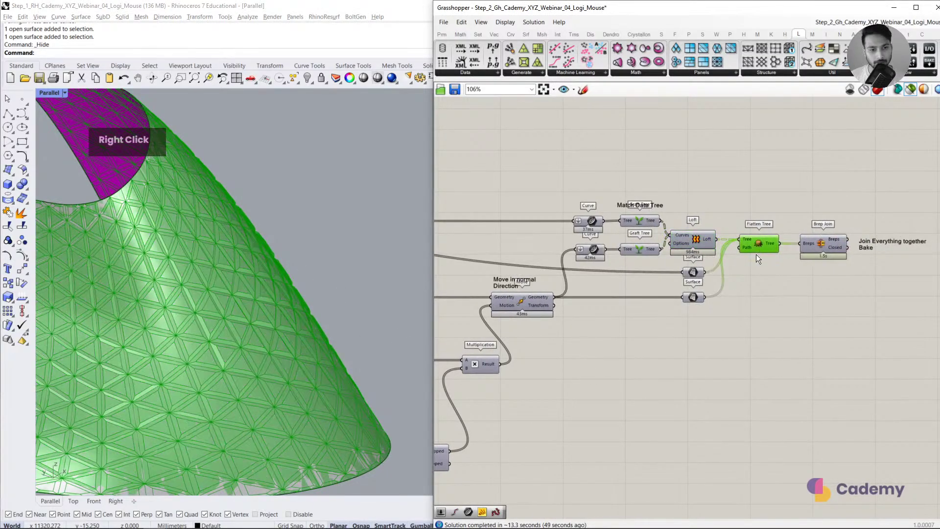
click(823, 257)
scroll(333, 308, down, 1)
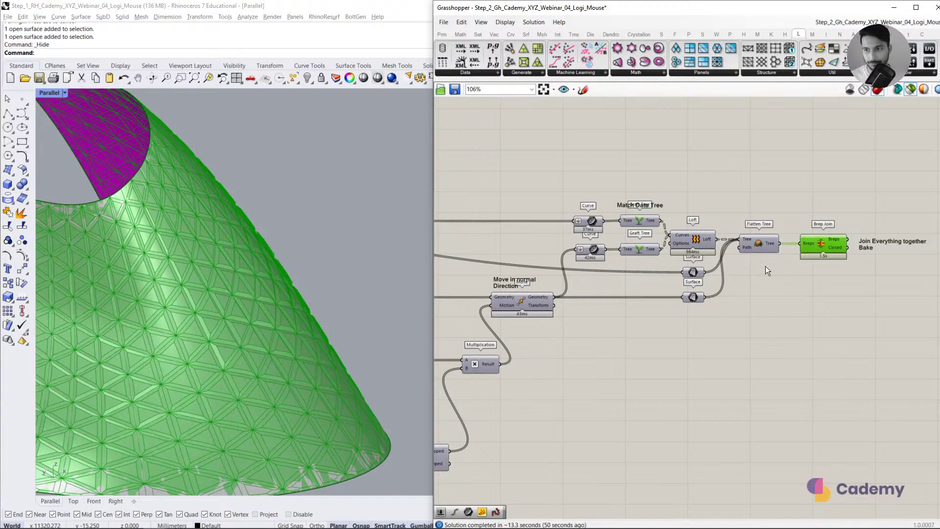
right_drag(790, 289, 721, 277)
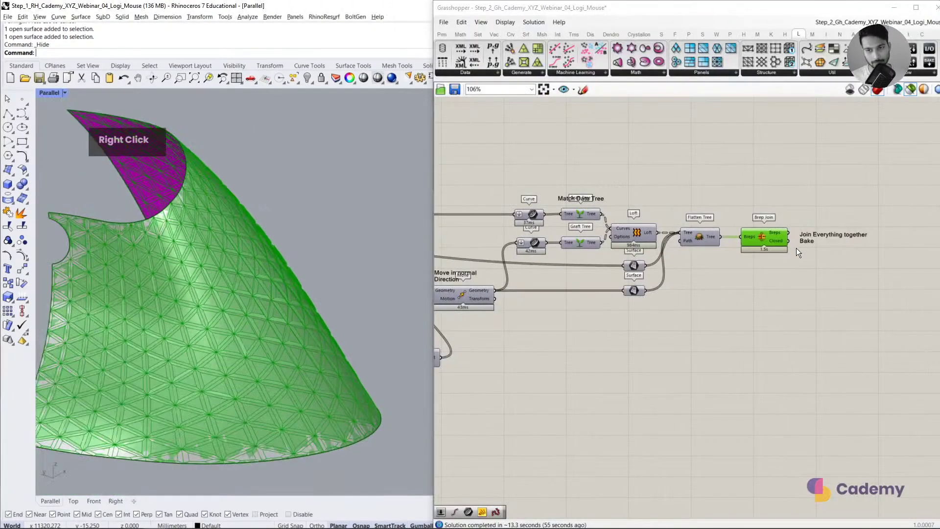
right_drag(343, 318, 355, 339)
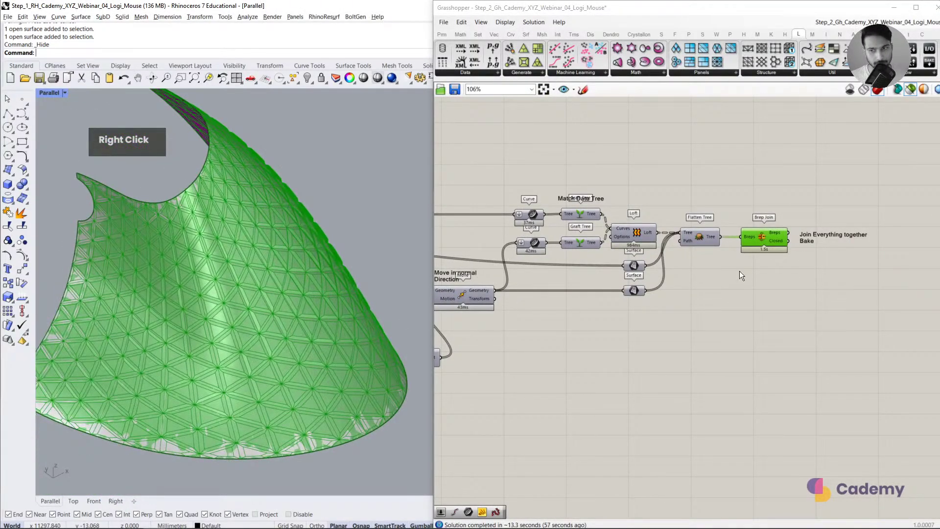
Step: Bake the Brep Join result into the Rhino model, accepting the offered attributes
right_click(784, 240)
click(796, 270)
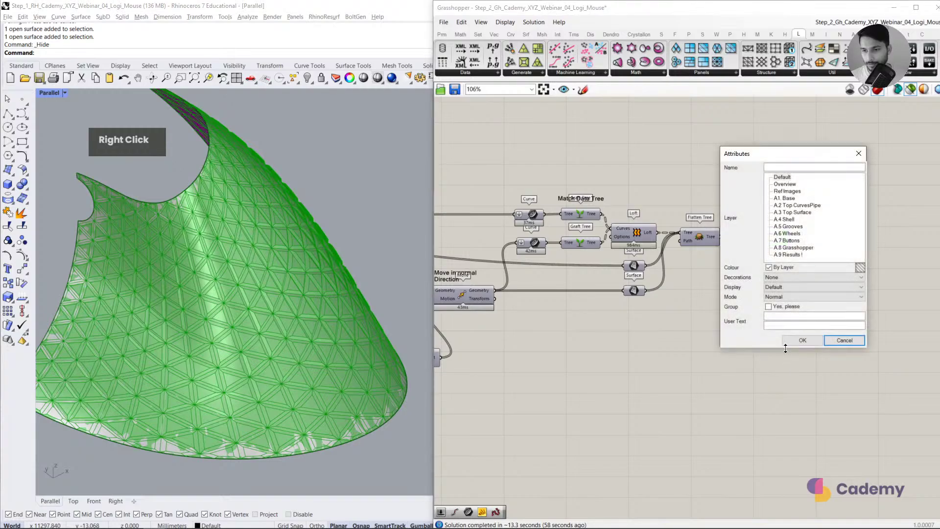
click(817, 337)
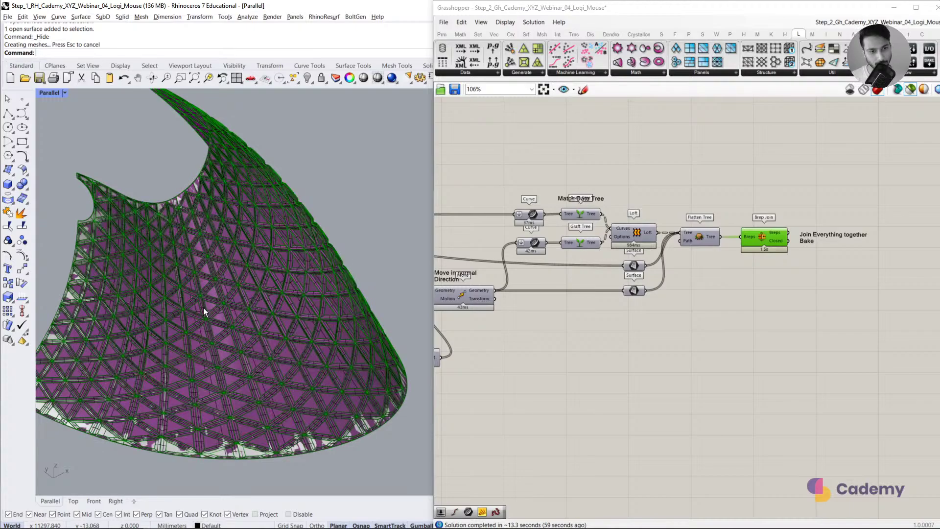
Step: Move the baked panel polysurface along the X axis onto the main mouse body labelled Move back to main shape
click(204, 307)
scroll(215, 304, down, 3)
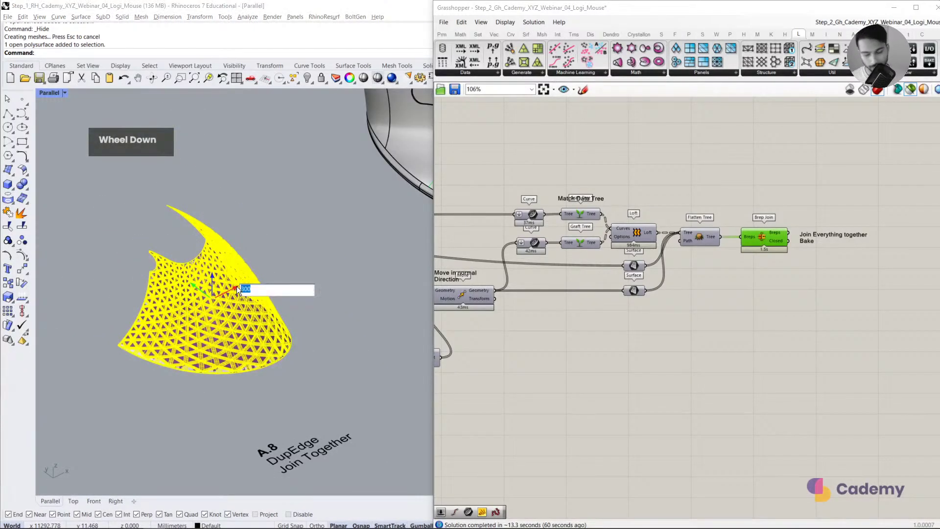
key(Return)
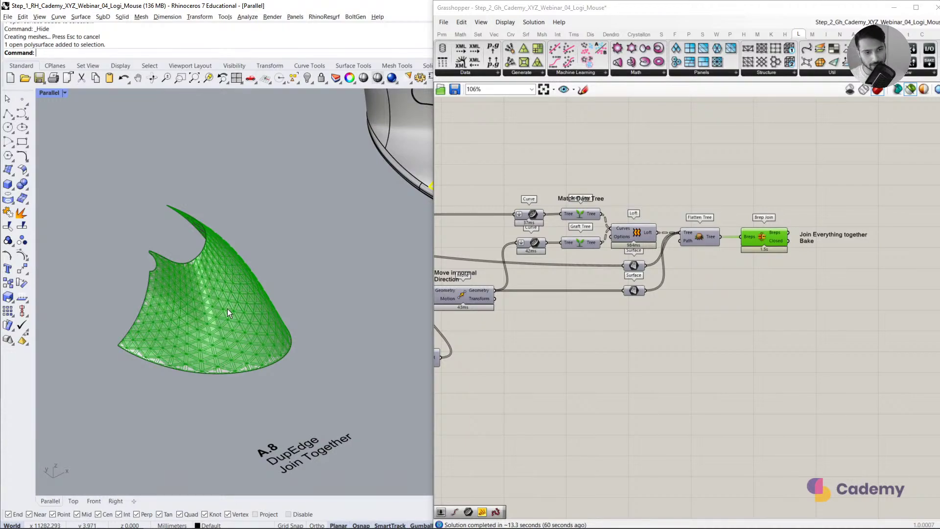
right_drag(236, 324, 198, 331)
scroll(200, 330, down, 2)
shift+right_drag(339, 304, 265, 337)
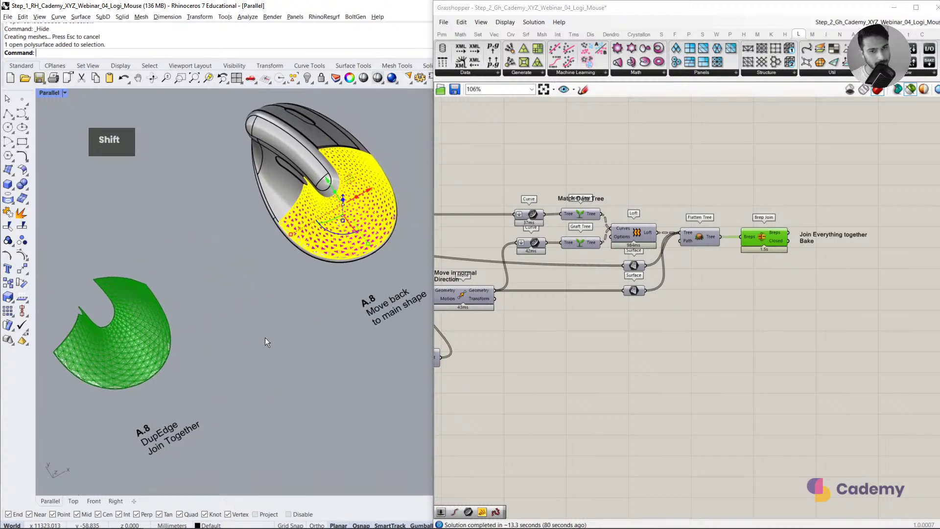
click(293, 315)
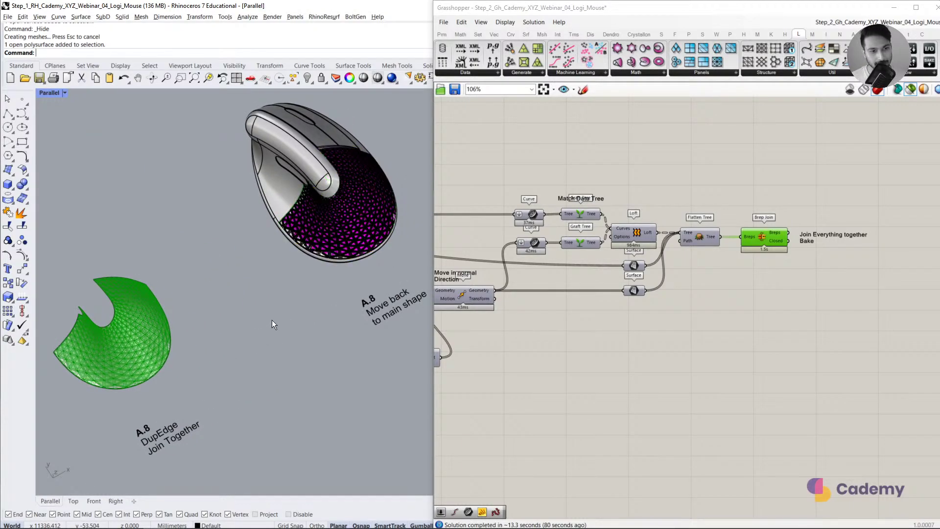
Step: Move the baked panel polysurface back along the X axis, clear of the mouse body, between it and the base shell
double_click(117, 347)
click(389, 219)
scroll(347, 221, down, 2)
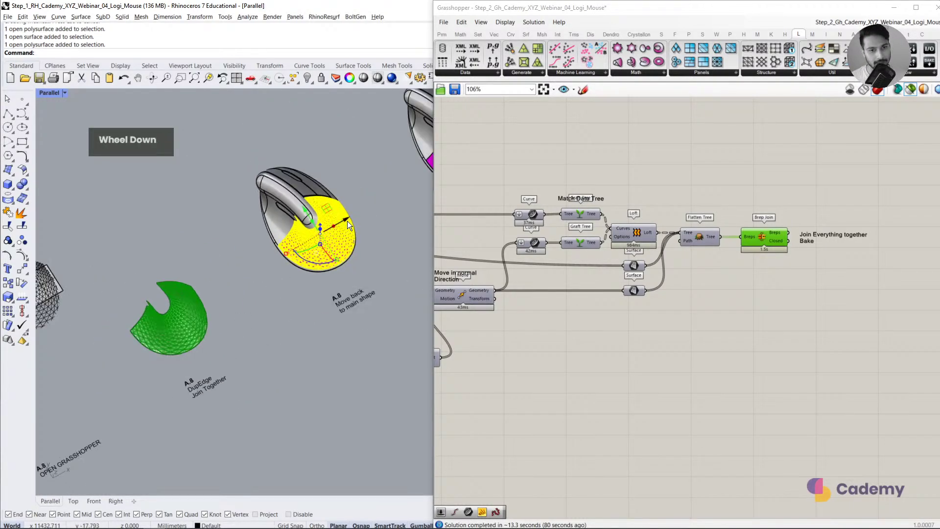
drag(348, 220, 277, 272)
key(Escape)
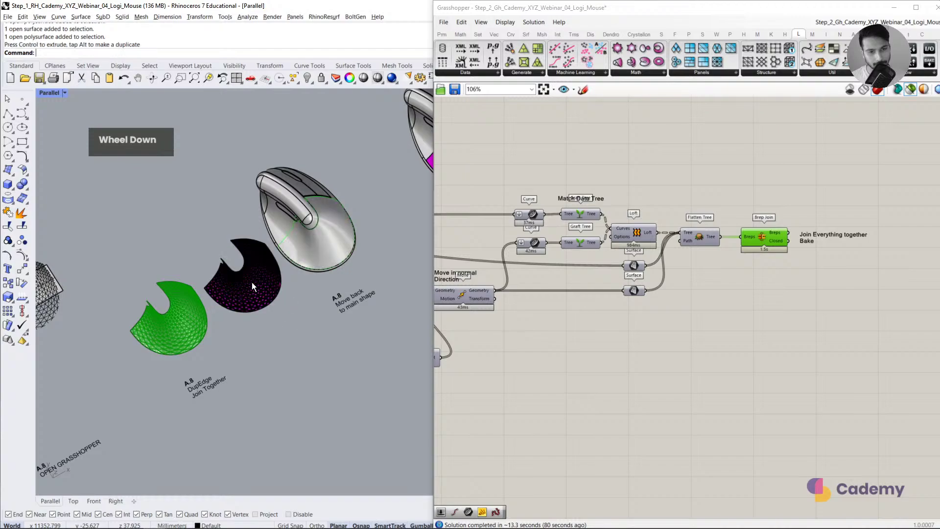
Step: Flip the normal direction of the baked panel polysurface
scroll(253, 283, up, 3)
click(258, 306)
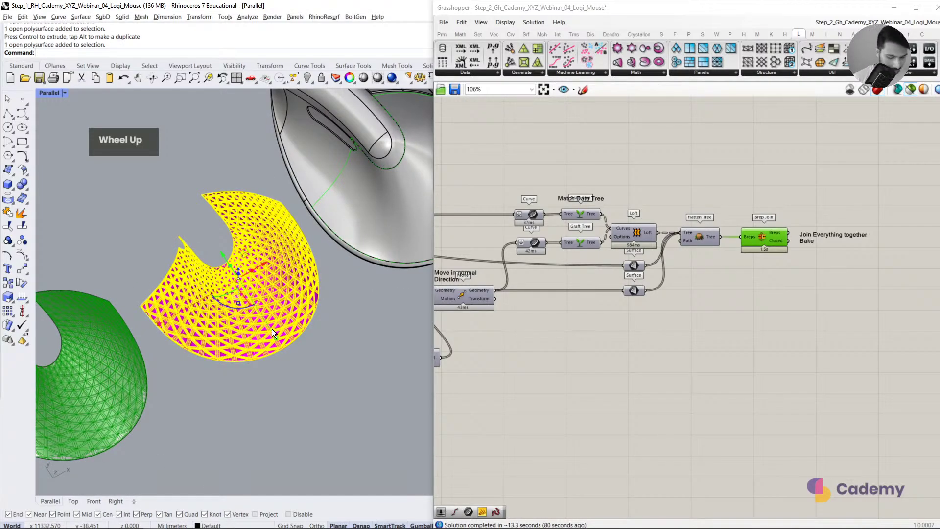
text(flip)
key(Return)
click(317, 379)
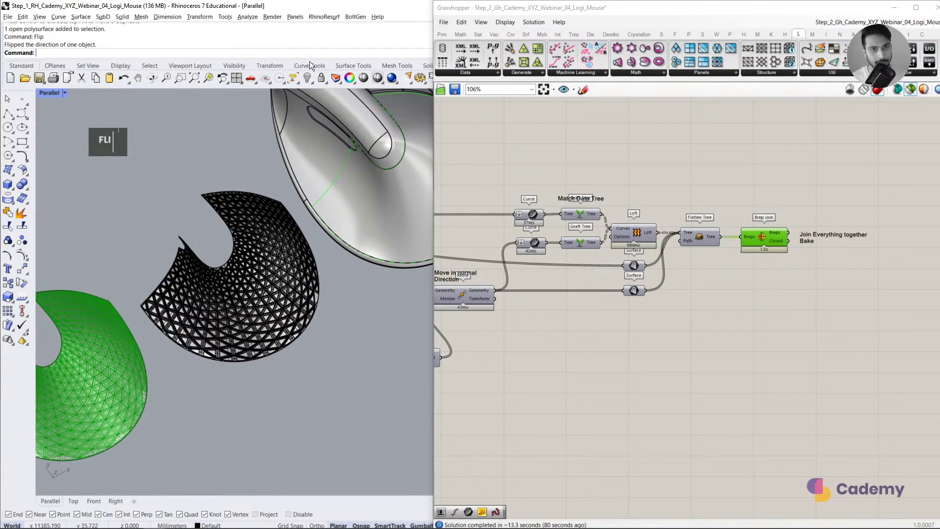
Step: Start a Draft Angle Analysis on the panel polysurface, cancel its mesh creation, and set the draft direction by Two points
click(248, 233)
click(247, 16)
mouse_move(266, 45)
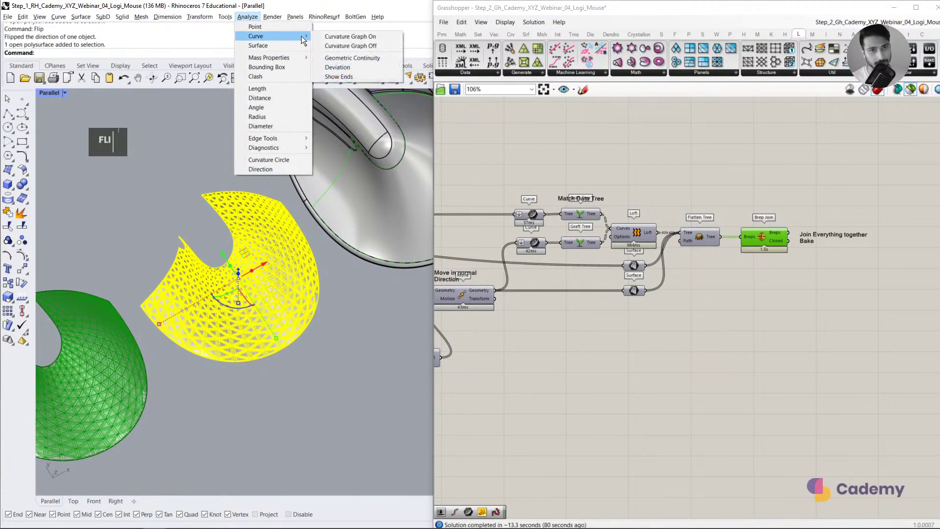
mouse_move(284, 45)
click(349, 55)
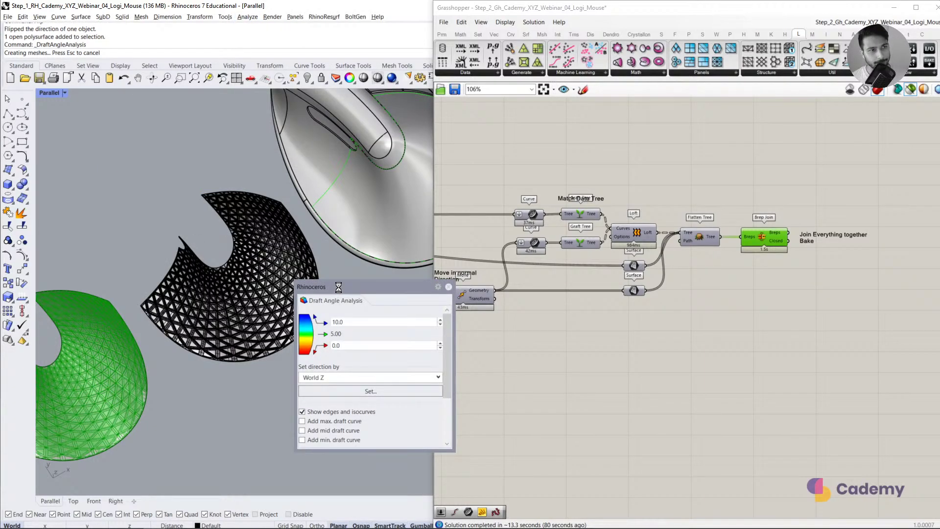
key(Escape)
drag(339, 287, 399, 269)
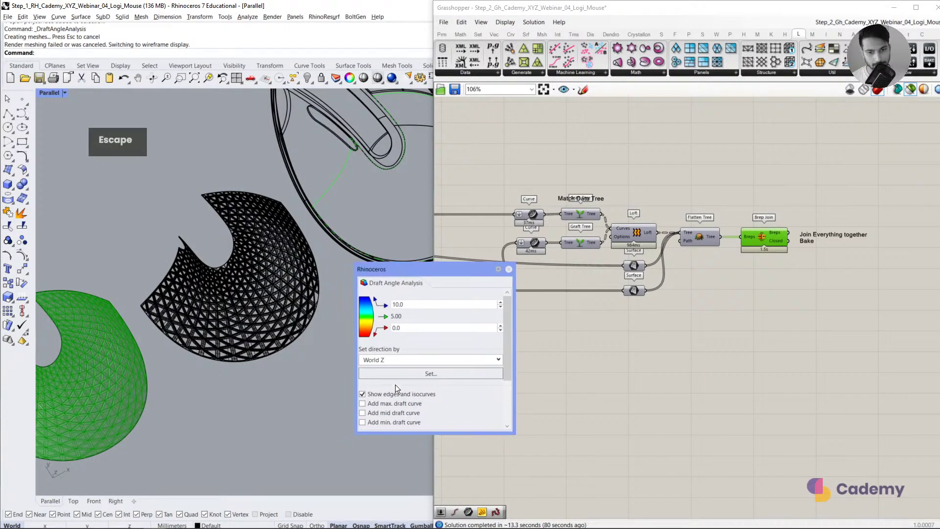
click(402, 359)
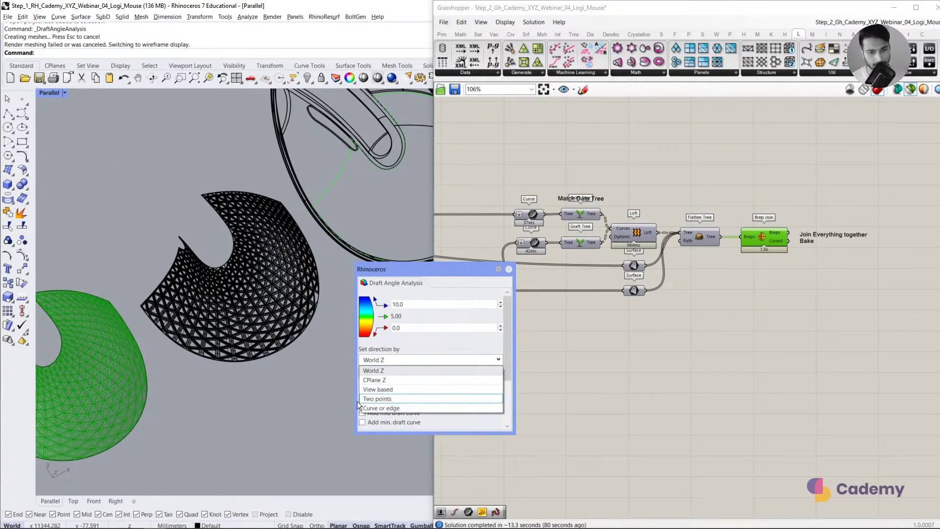
click(377, 399)
Step: Draw a short straight polyline in front of the baked panel as a reference for the draft direction
click(8, 113)
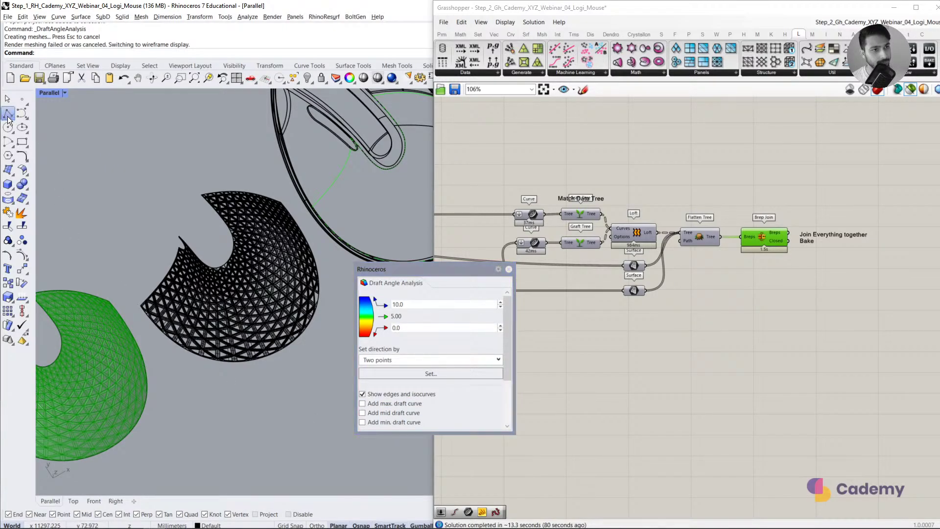
click(303, 445)
shift+click(258, 422)
right_click(258, 422)
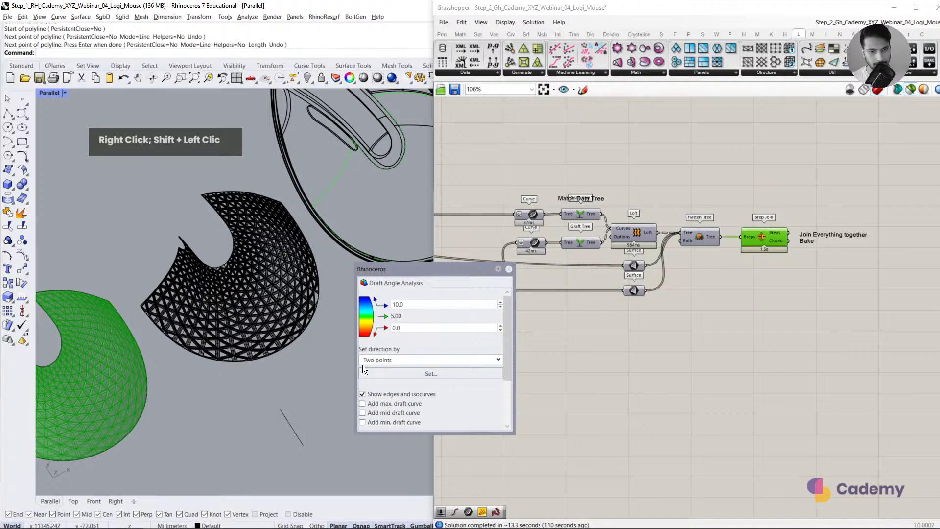
right_drag(314, 387, 264, 387)
Step: Set the draft analysis direction by Curve or edge, using the short straight line in front of the panel
click(402, 360)
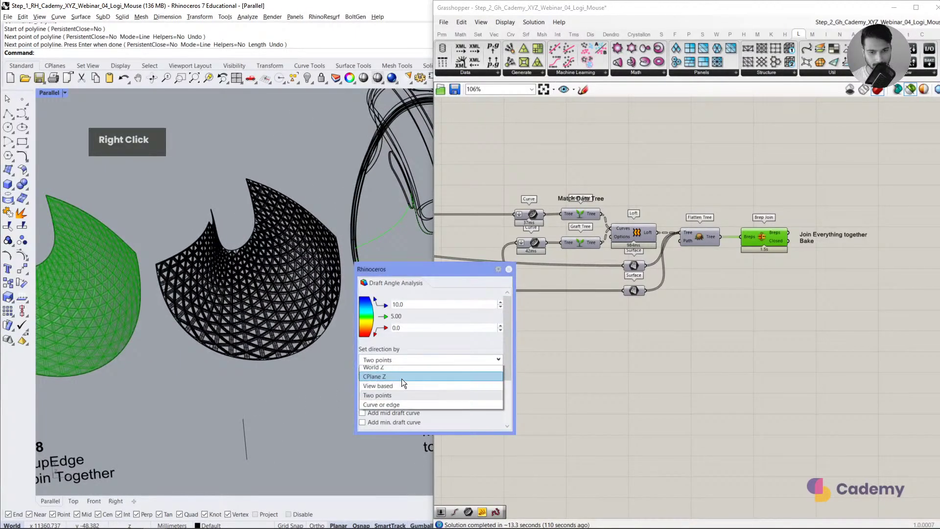
click(383, 406)
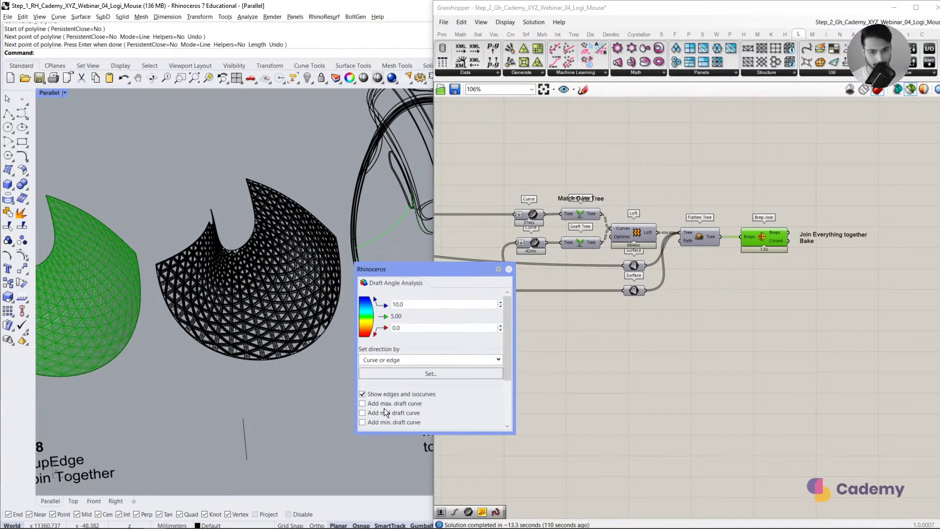
click(239, 423)
click(389, 375)
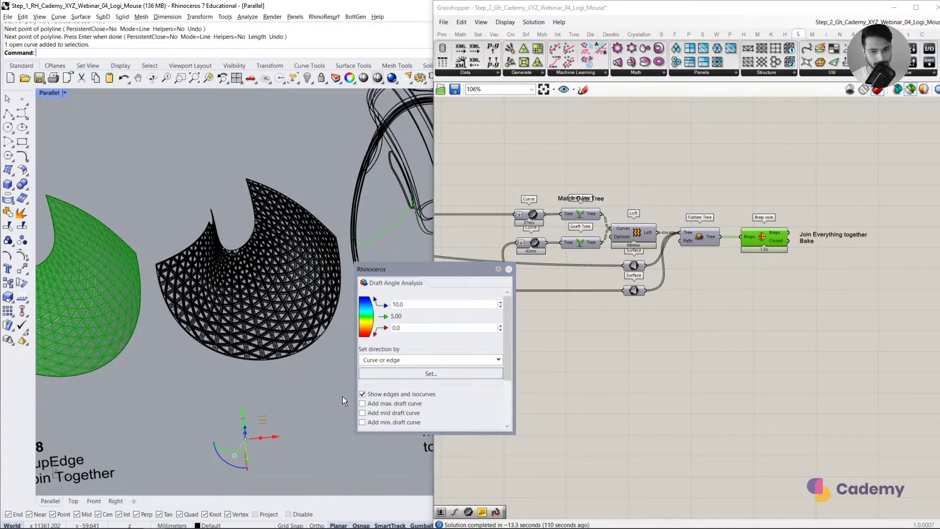
click(304, 405)
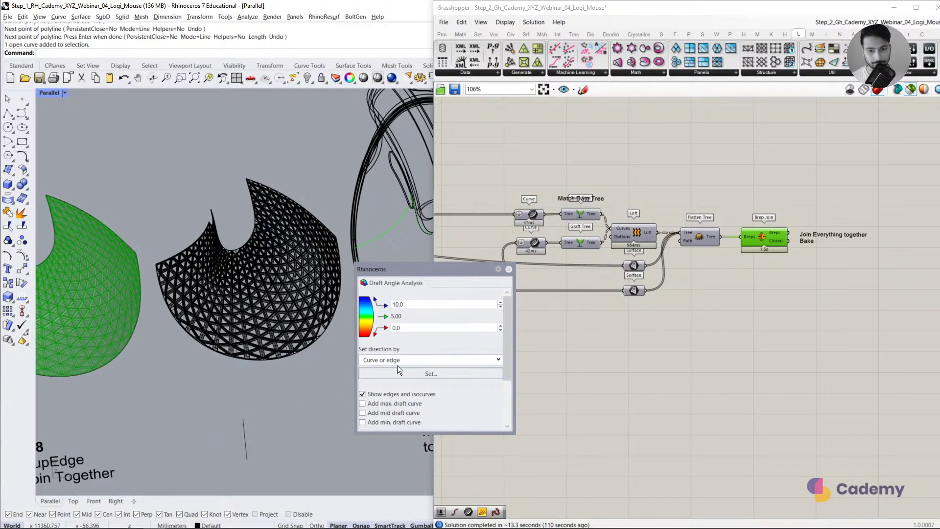
click(386, 373)
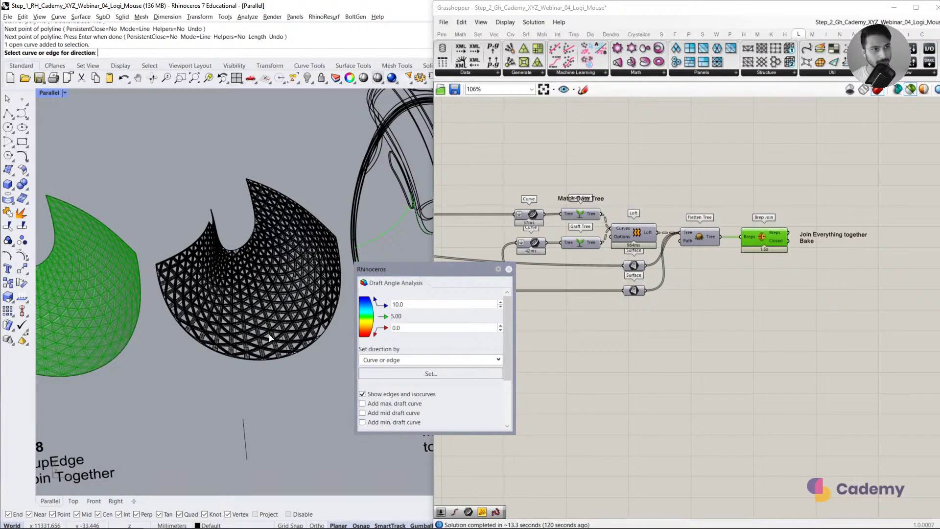
click(270, 337)
click(243, 425)
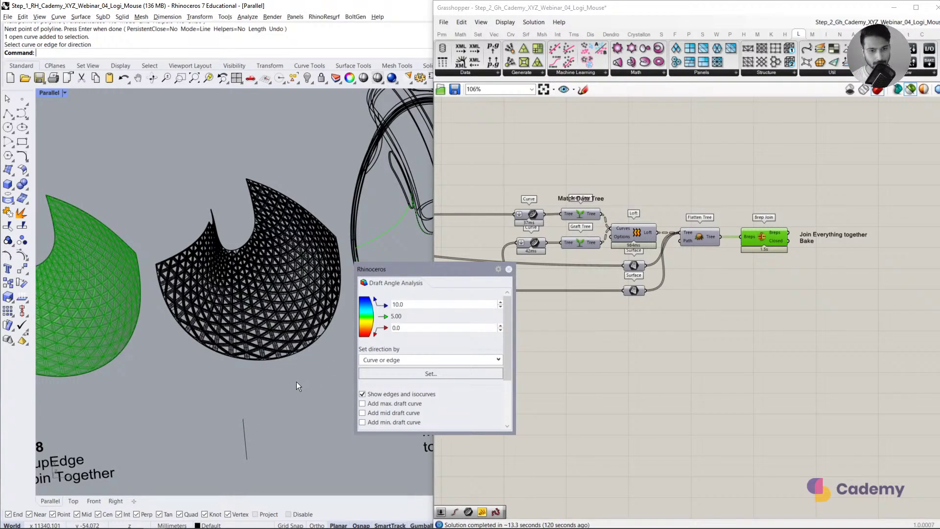
Step: Add the baked panel polysurface to the Draft Angle Analysis
scroll(441, 387, down, 3)
click(423, 401)
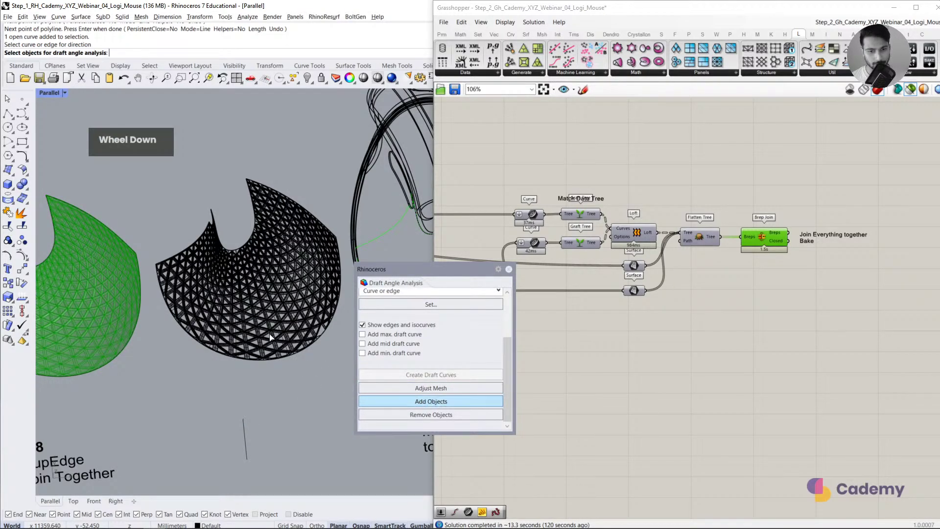
click(259, 364)
right_click(268, 382)
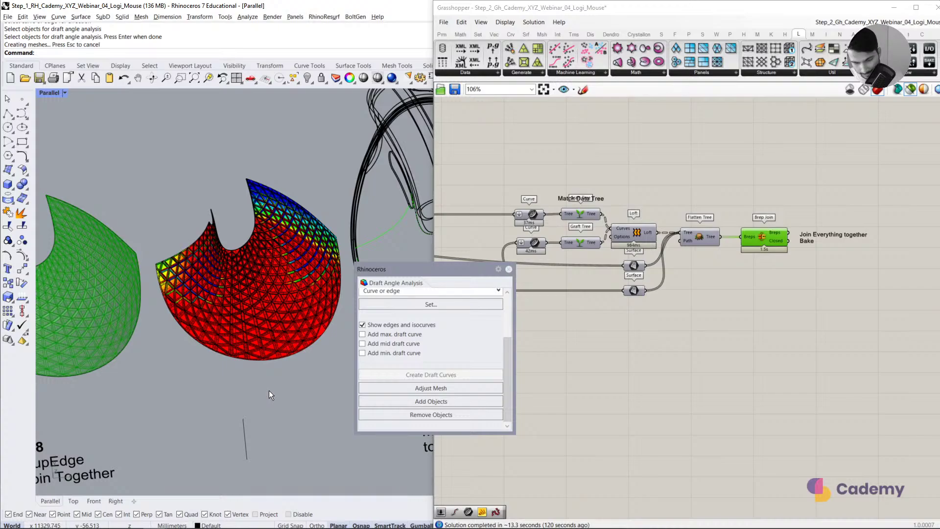
Step: Examine the draft angle colours across the baked panel from several viewpoints, and close the analysis
right_drag(234, 395, 246, 378)
scroll(275, 311, up, 3)
right_drag(275, 311, 219, 308)
right_drag(295, 272, 319, 267)
scroll(481, 339, up, 3)
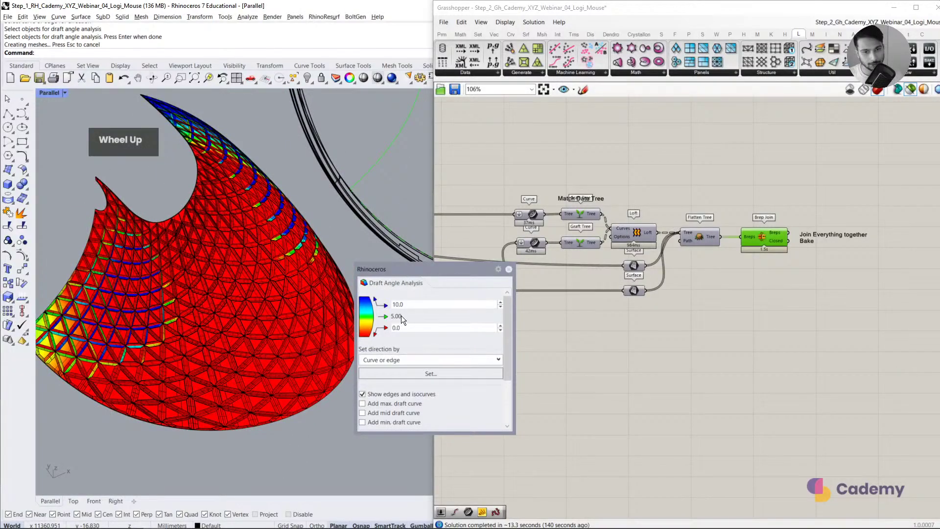
right_drag(172, 296, 233, 335)
scroll(228, 297, down, 2)
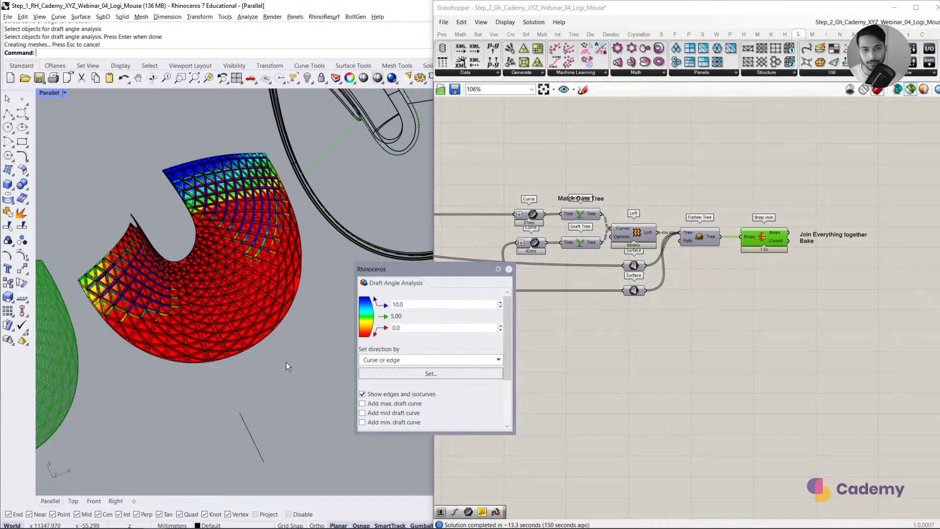
click(509, 268)
Step: Preview the Attractor's Curve Closest Point and the Find Normal Brep Closest Point results in Grasshopper
scroll(267, 337, down, 3)
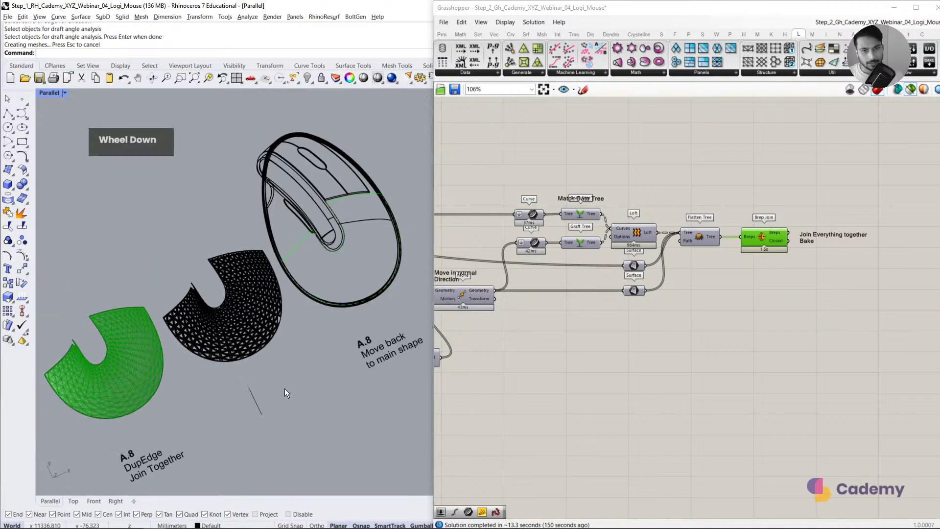
right_drag(284, 388, 290, 364)
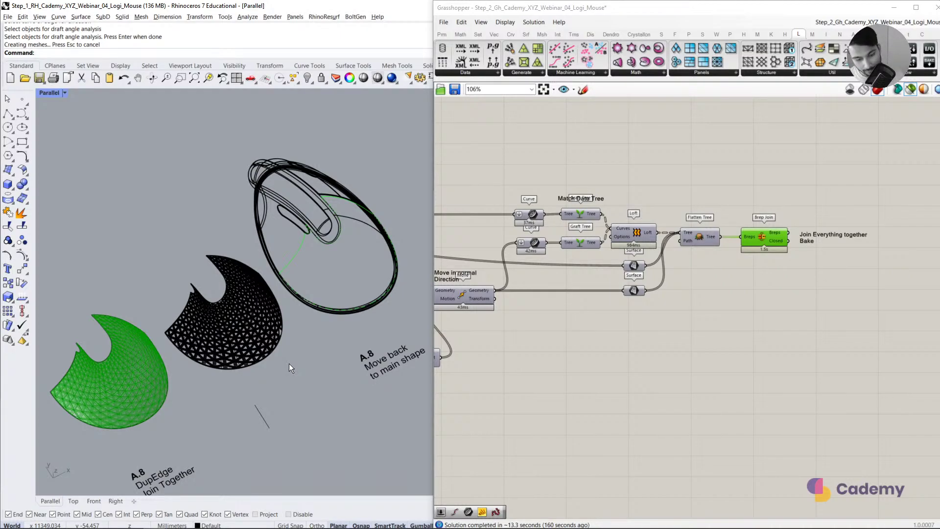
scroll(289, 363, down, 3)
right_drag(257, 407, 277, 305)
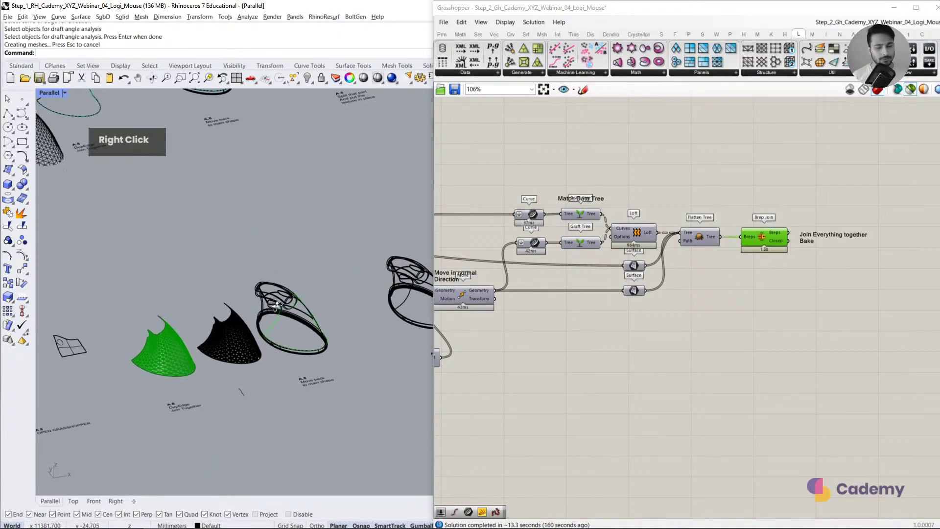
right_drag(537, 267, 683, 311)
scroll(683, 312, up, 2)
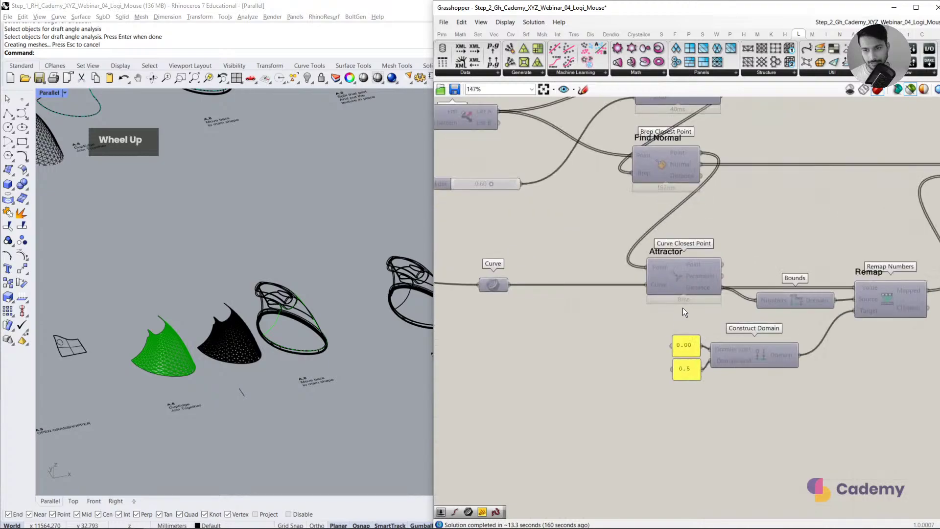
click(674, 292)
right_drag(684, 166, 633, 220)
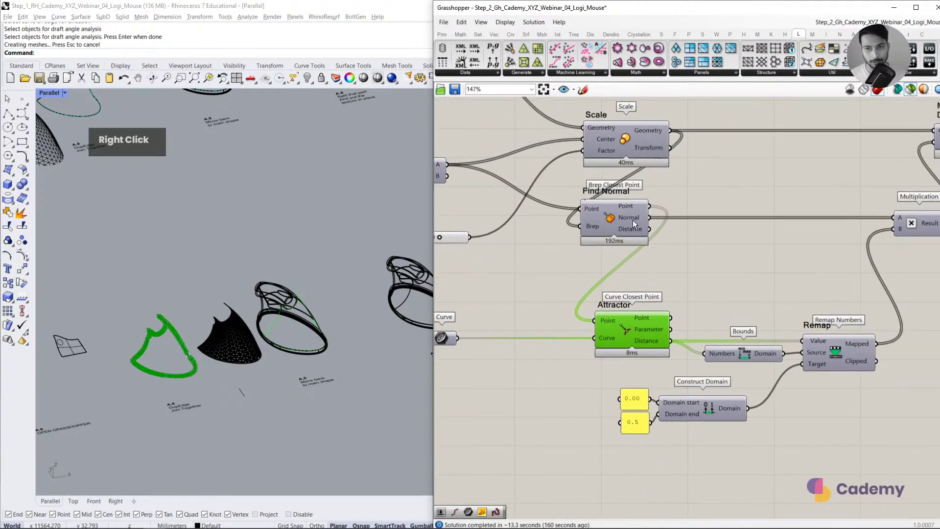
click(633, 219)
scroll(198, 351, up, 4)
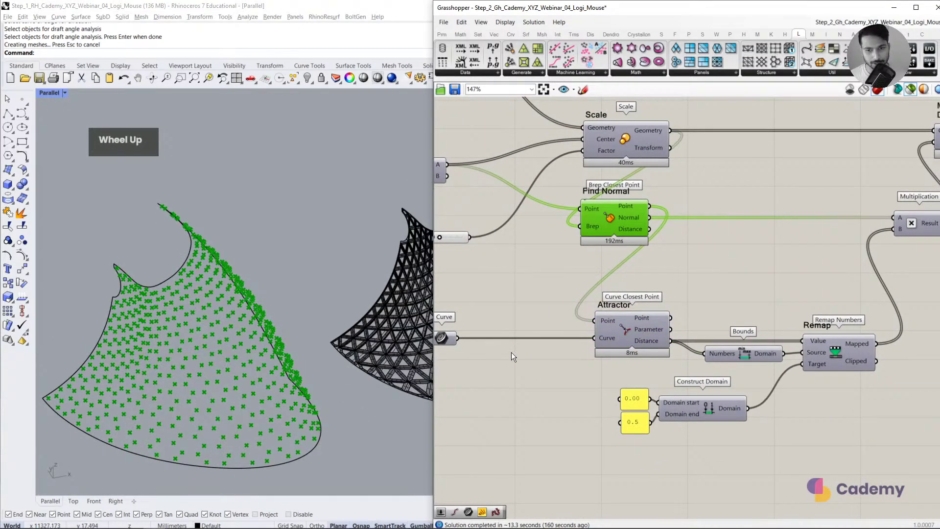
Step: Trace the Curve Closest Point distance through Bounds to the Remap Numbers component
click(633, 340)
right_drag(740, 377, 617, 361)
click(639, 340)
click(721, 339)
right_drag(793, 225, 732, 311)
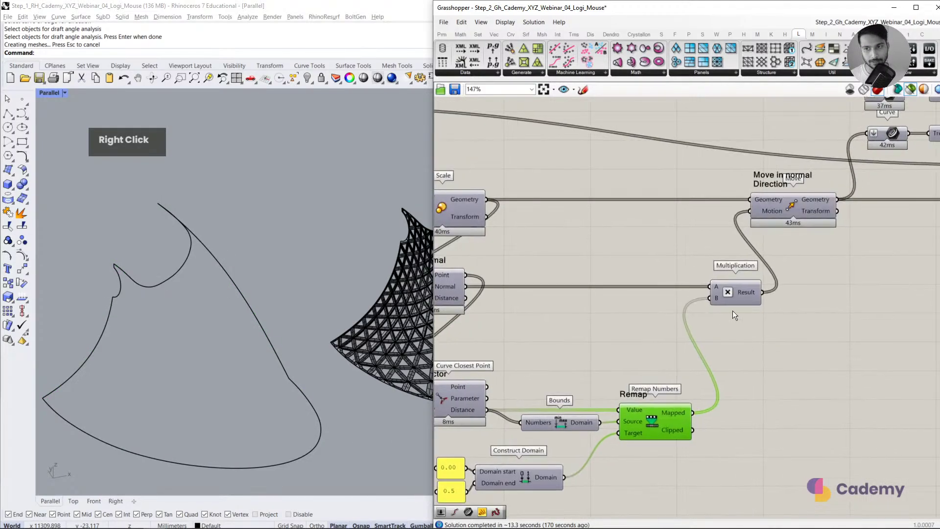
Step: Check the Multiplication component and examine the triangles offset by Move in normal Direction on the panel
click(735, 294)
click(792, 211)
scroll(269, 398, up, 5)
right_drag(269, 398, 320, 403)
shift+right_drag(321, 404, 342, 339)
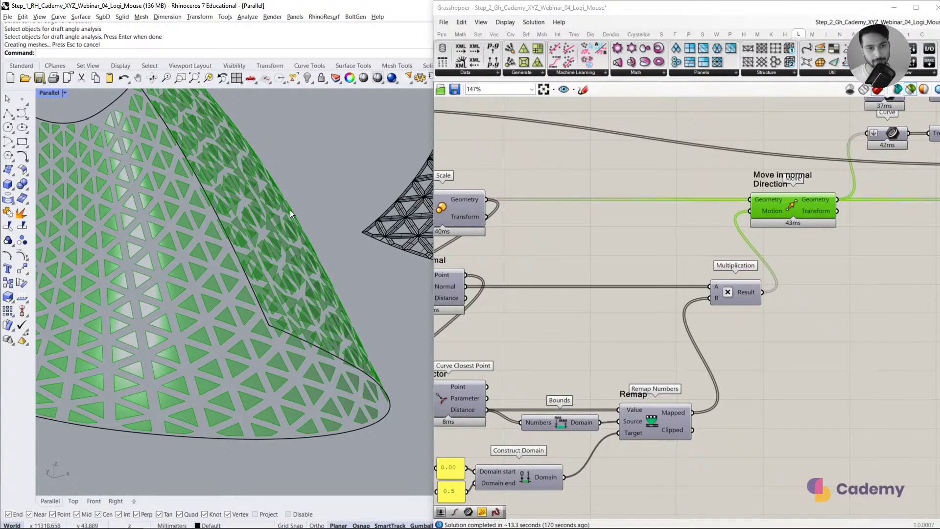
Step: Preview the joined triangular frames produced by the Brep Join component, and compare them with the baked panel
right_drag(746, 213, 741, 218)
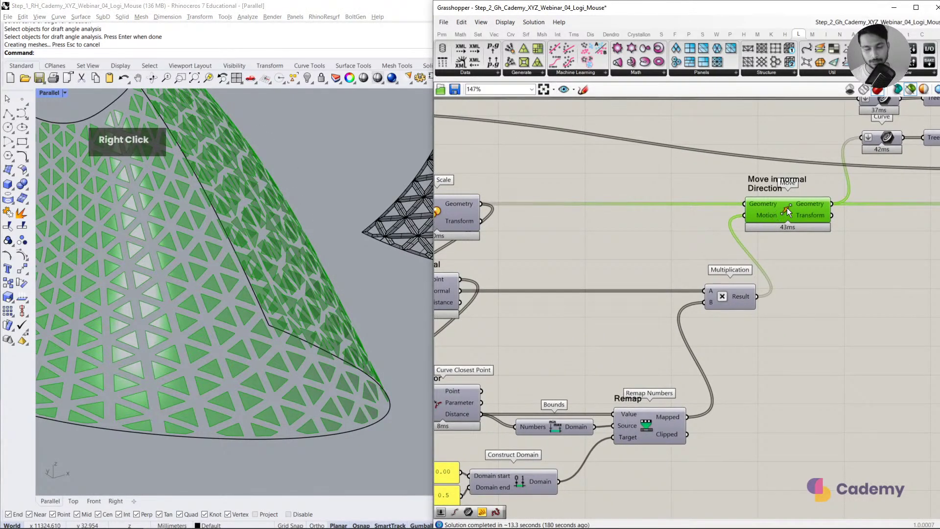
scroll(667, 275, down, 1)
right_drag(887, 219, 654, 299)
click(887, 227)
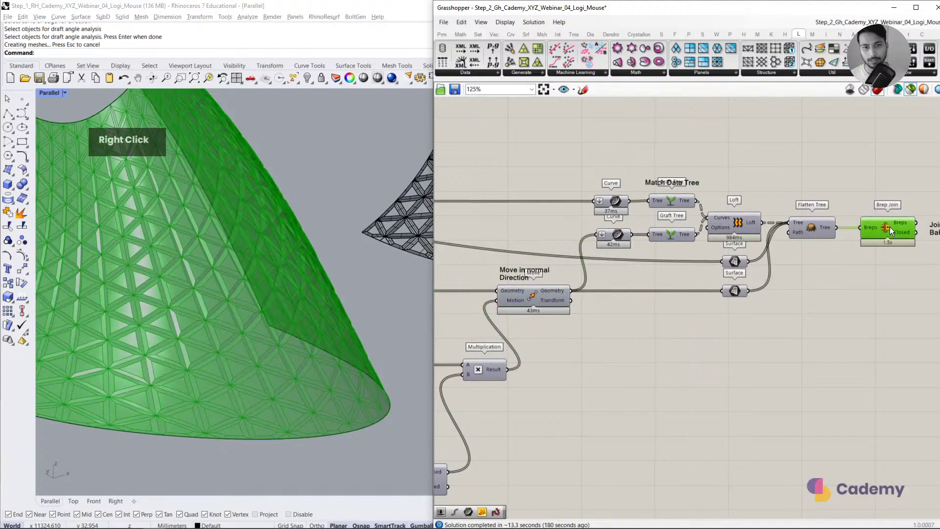
scroll(322, 322, down, 1)
right_drag(322, 322, 248, 382)
scroll(232, 368, down, 2)
Step: Undo the direction line, the normal flip and the last move of the baked panel
click(216, 338)
click(248, 382)
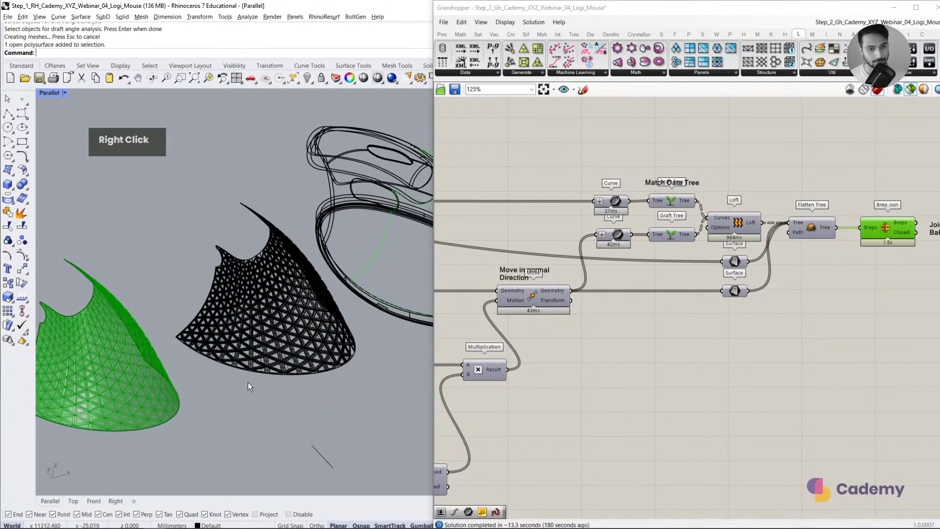
key(ctrl+z)
key(ctrl+z)
key(ctrl+z)
scroll(253, 398, down, 2)
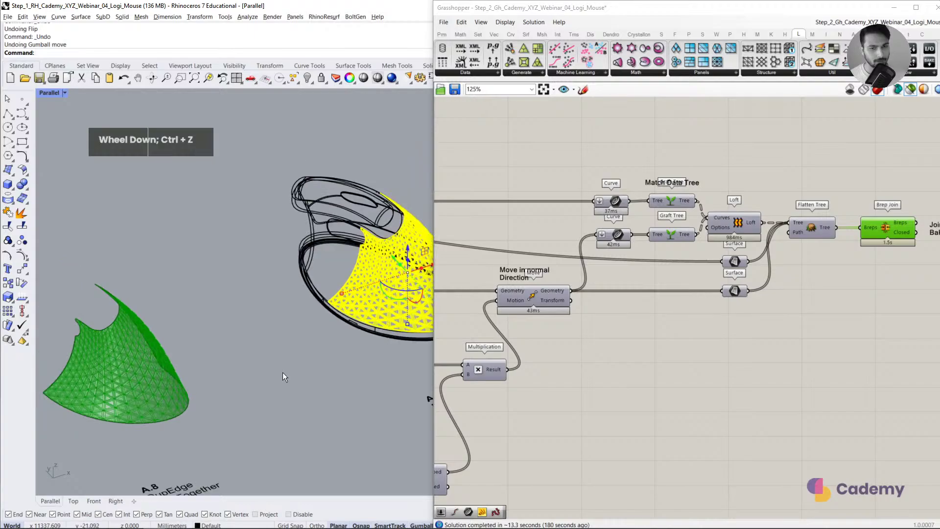
Step: Set the Parallel viewport's display mode to Shaded and inspect the baked panel on the mouse body
text(zs)
key(Return)
click(48, 93)
click(59, 134)
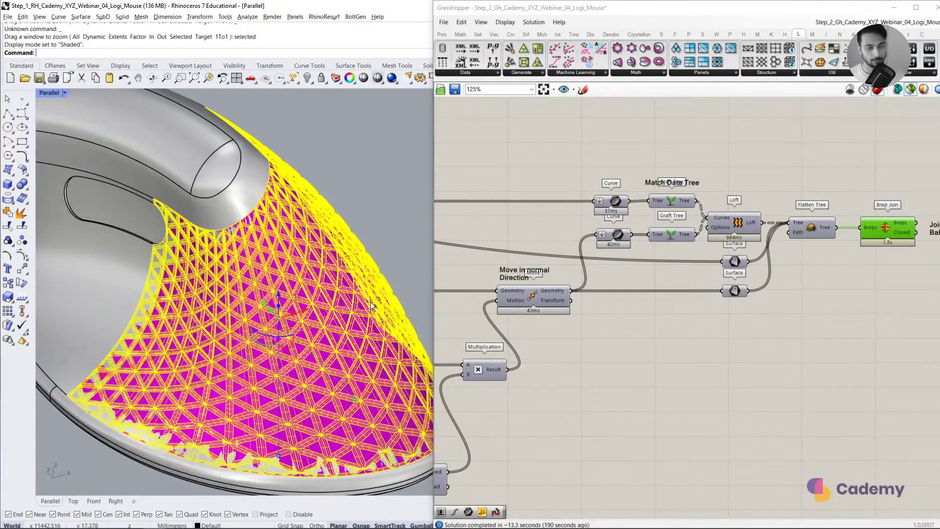
scroll(370, 302, down, 2)
scroll(265, 274, up, 1)
click(242, 291)
scroll(244, 269, down, 4)
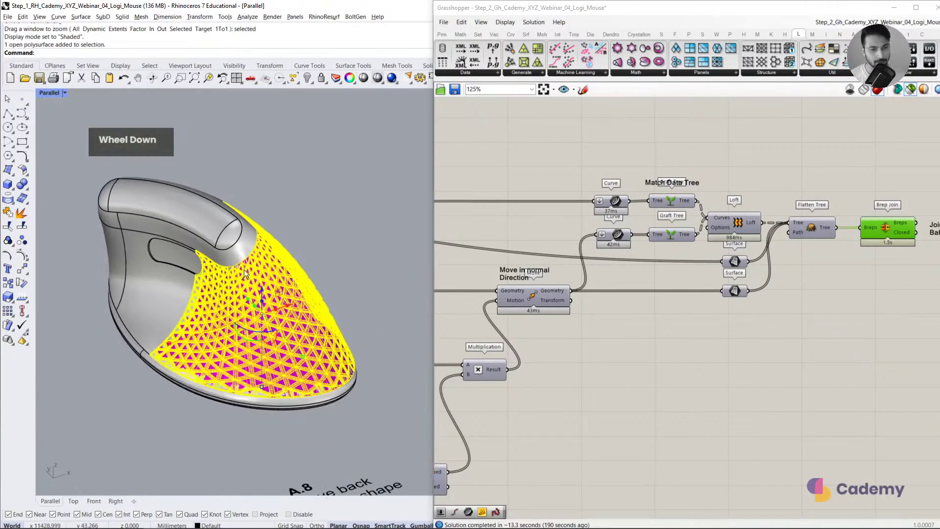
shift+right_drag(293, 269, 152, 303)
click(198, 296)
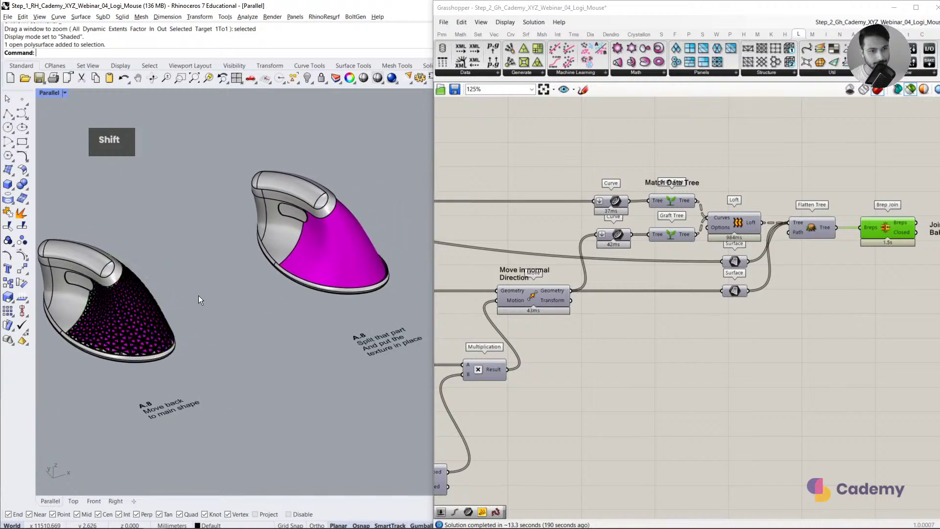
Step: Undo the baked panel's transfer onto the mouse body, and move it along the Y axis clear of the green preview
click(146, 307)
scroll(287, 274, down, 2)
scroll(210, 283, up, 5)
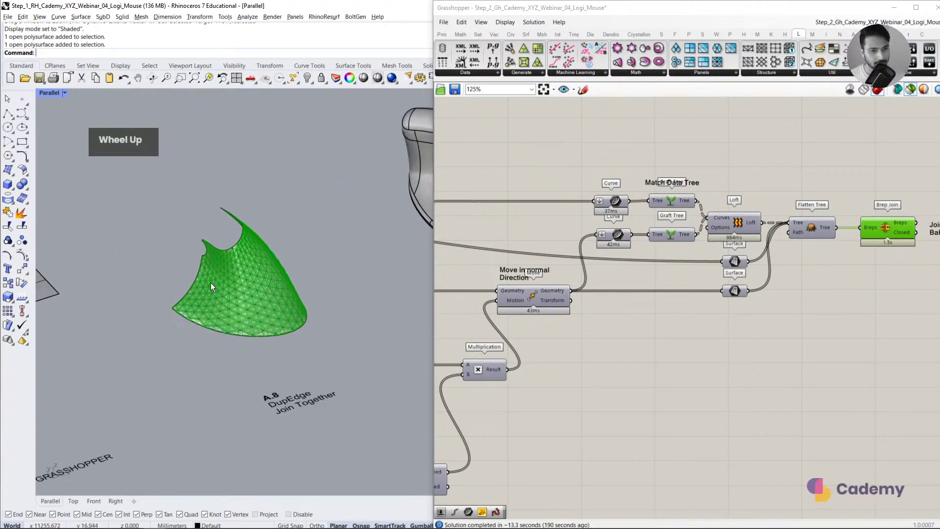
click(217, 248)
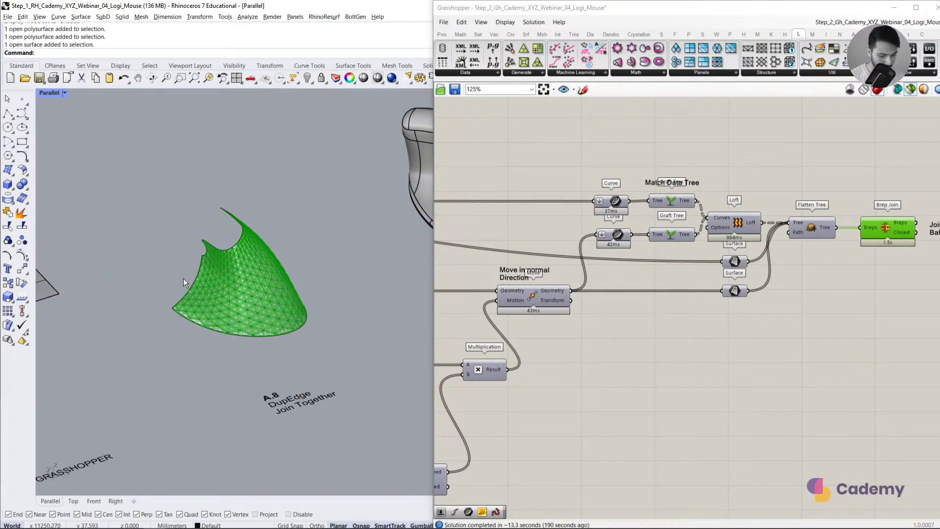
scroll(183, 278, down, 4)
key(ctrl+z)
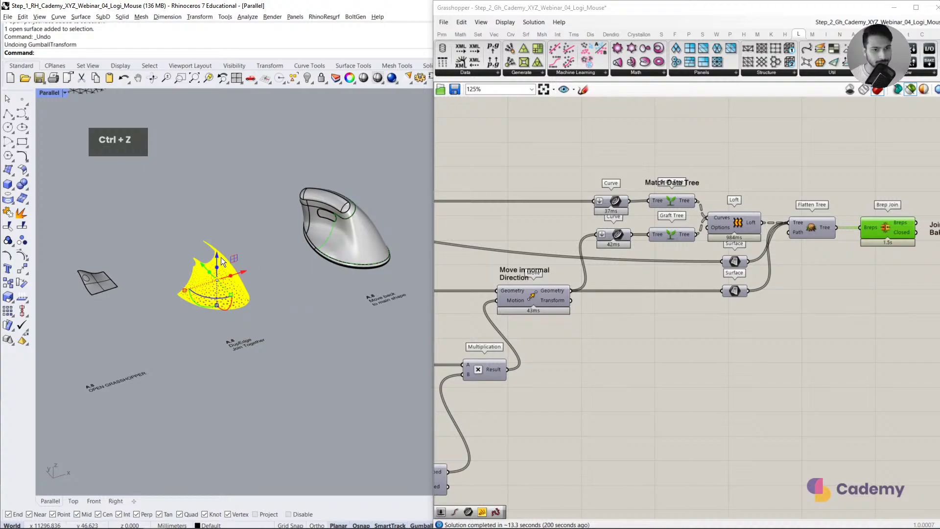
key(Return)
scroll(210, 267, down, 2)
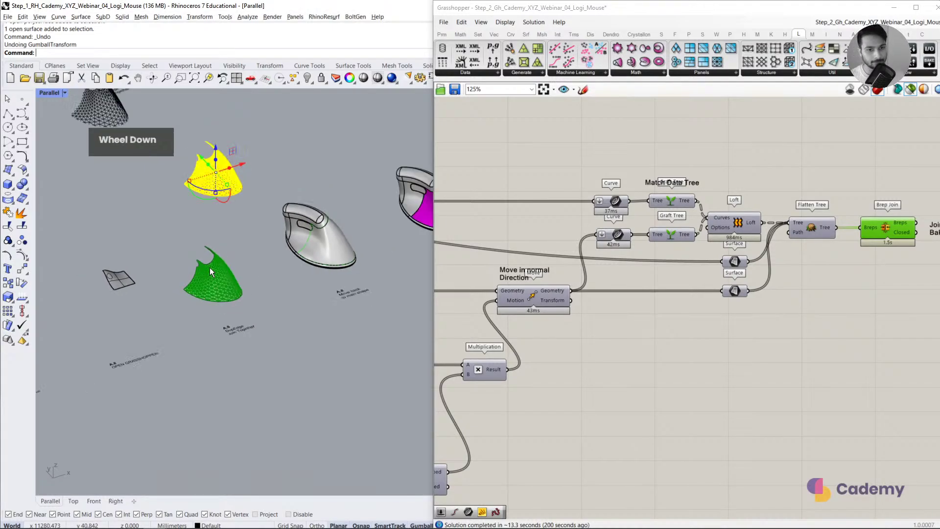
Step: Duplicate the boundary edges of the trimmed surface under the green mesh with DupEdge and join them into one closed curve
scroll(211, 268, down, 6)
scroll(243, 262, up, 10)
click(196, 274)
shift+click(114, 297)
right_drag(114, 297, 225, 298)
text(Du)
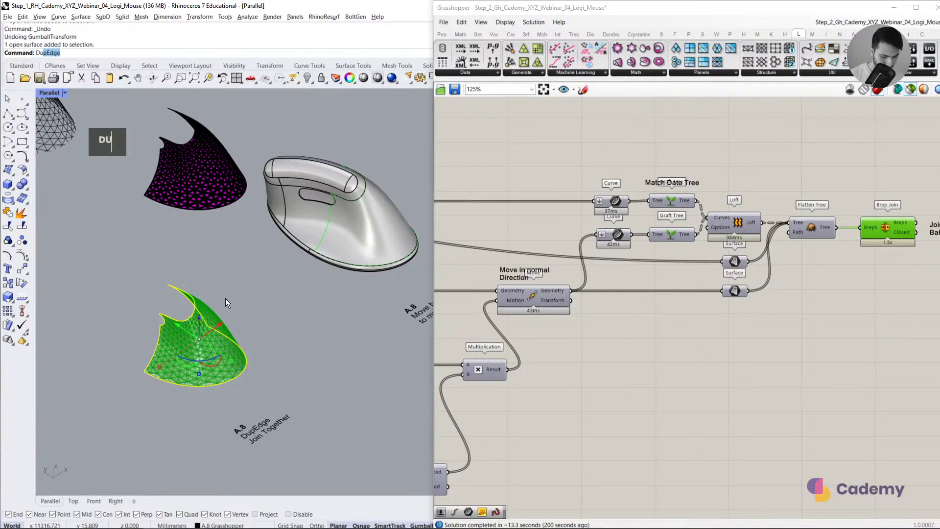
text(pEdge)
key(Return)
drag(116, 261, 257, 397)
right_click(280, 391)
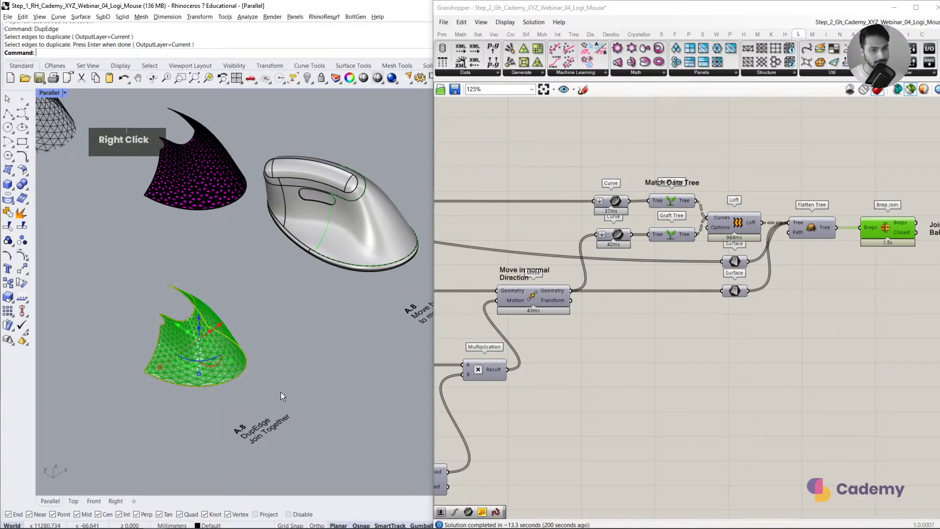
key(ctrl+j)
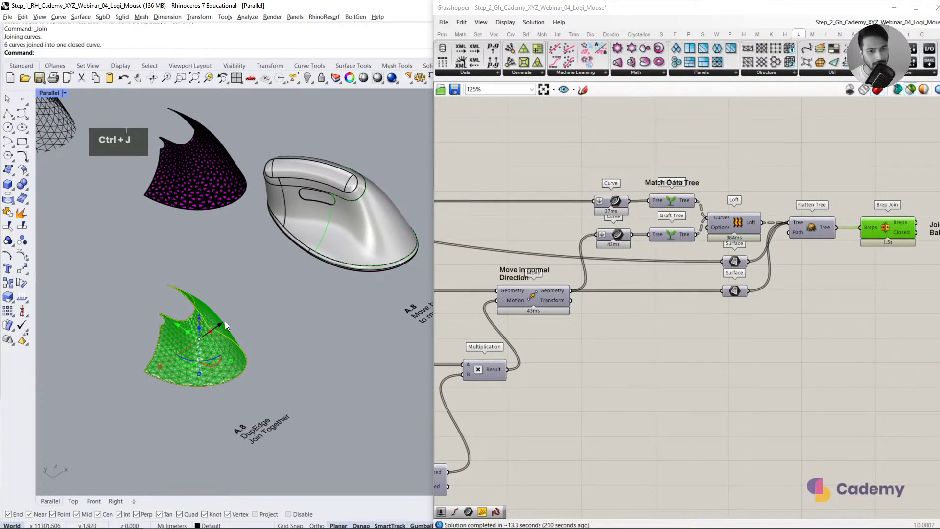
Step: Try to move the joined boundary curve across onto the mouse body
click(224, 321)
key(Return)
middle_click(224, 322)
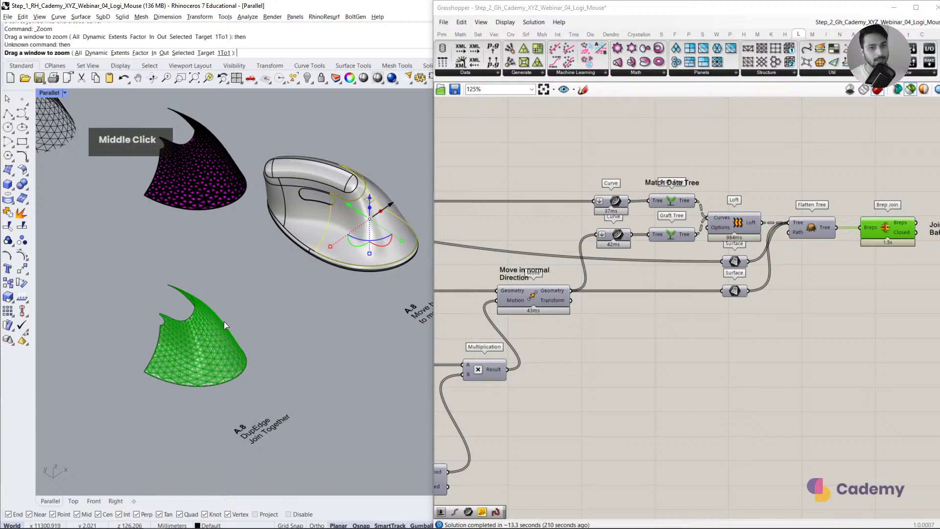
key(ctrl+z)
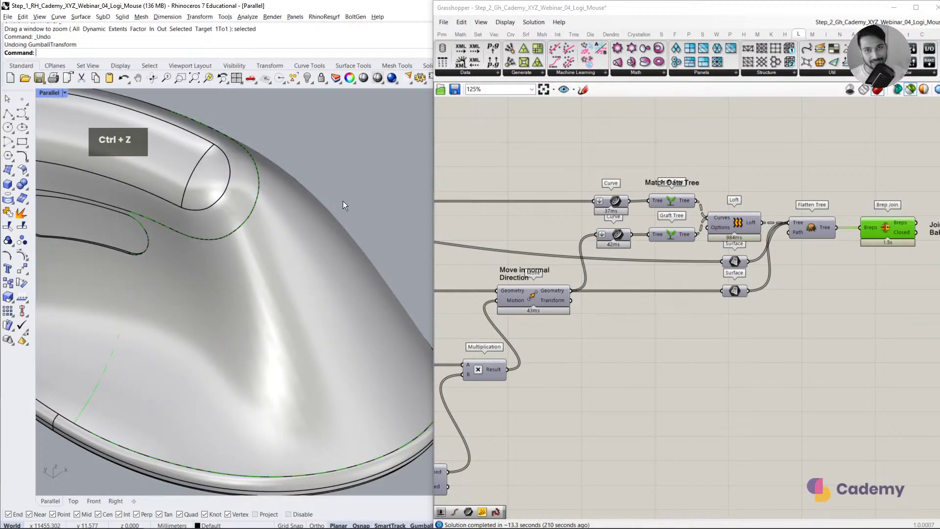
Step: Split the mouse polysurface with the closed boundary curve lying on it and delete the cut-out surface patch
click(286, 242)
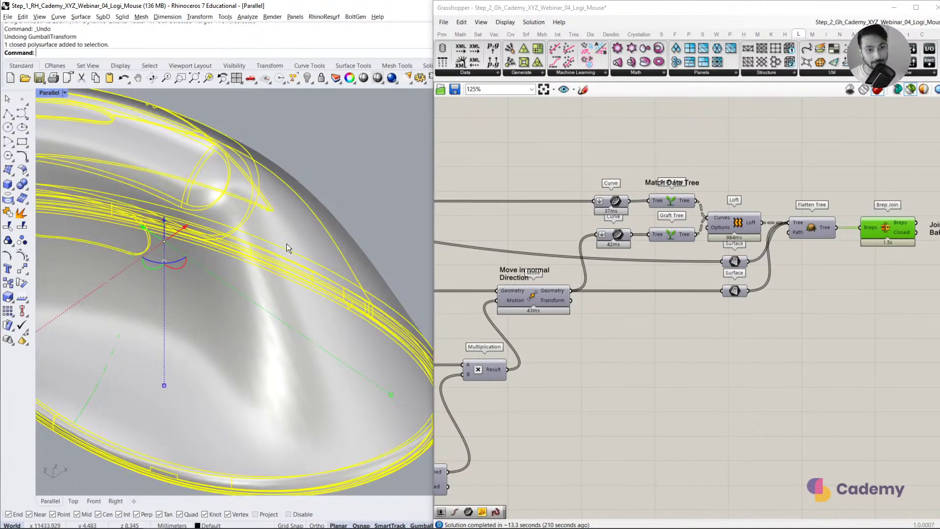
click(354, 175)
scroll(241, 249, down, 3)
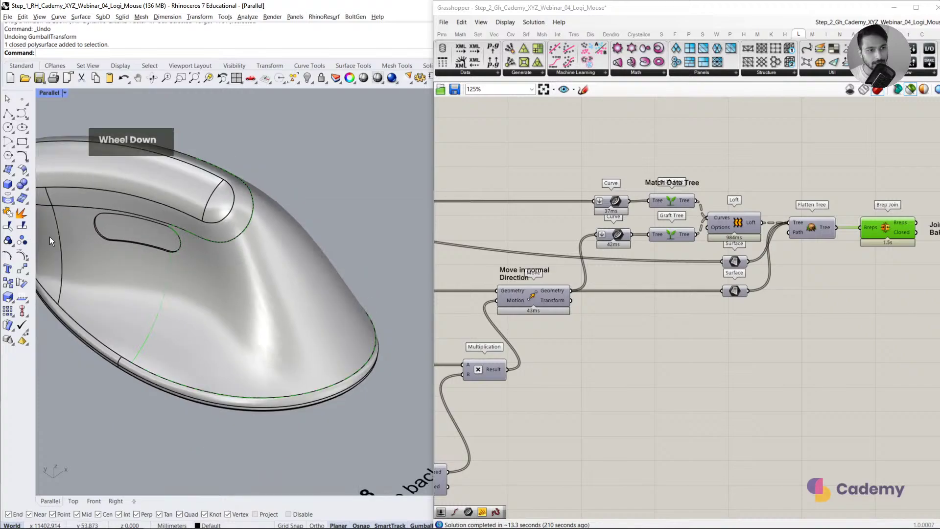
click(22, 225)
double_click(264, 300)
right_click(194, 286)
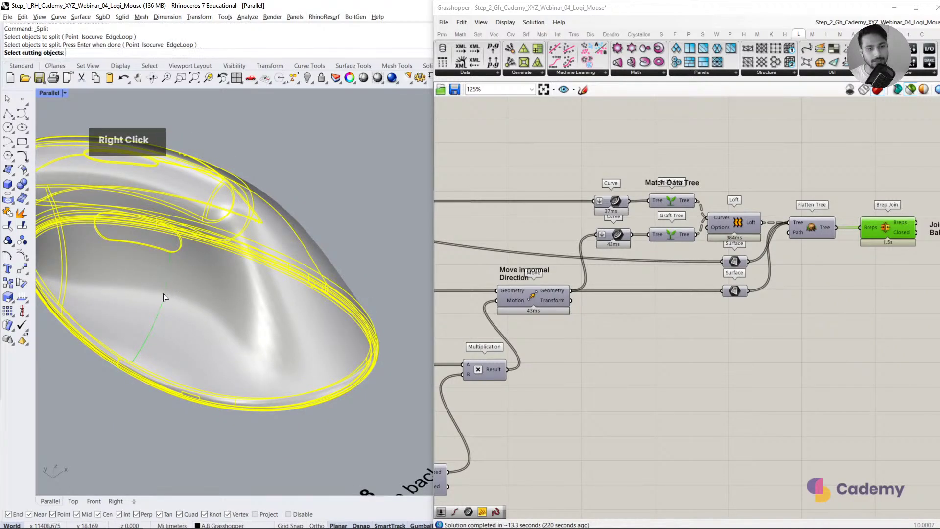
click(165, 297)
right_click(195, 296)
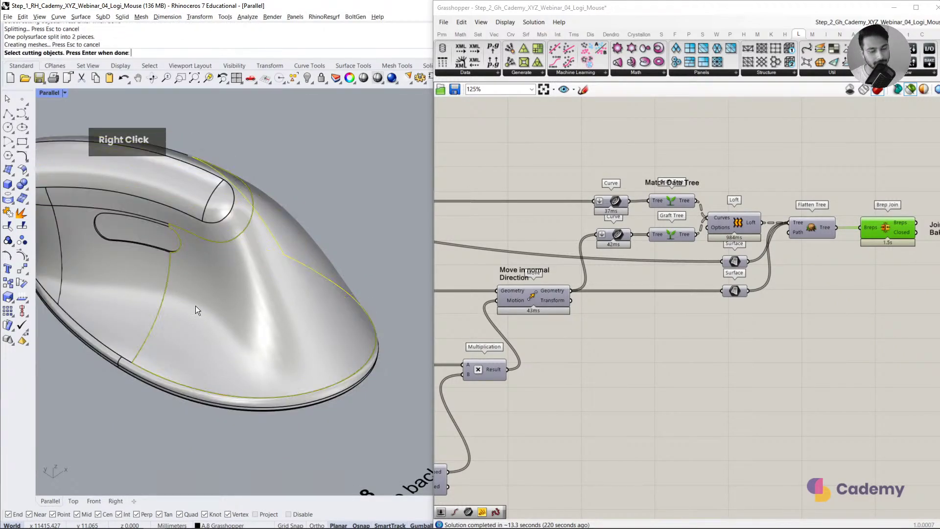
drag(216, 298, 299, 269)
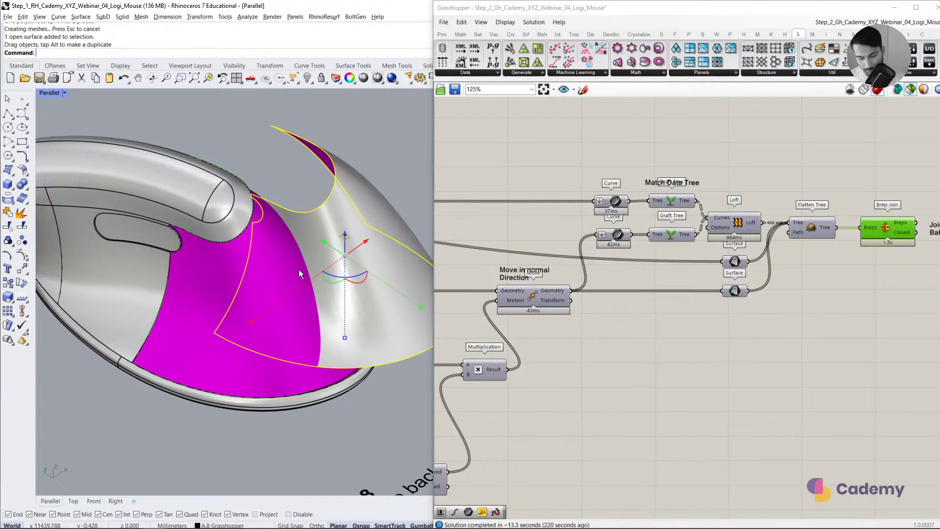
key(Delete)
Step: Move the baked textured polysurface -150 mm vertically and 150 mm along the red axis into the mouse body's opening
scroll(304, 275, down, 5)
click(160, 223)
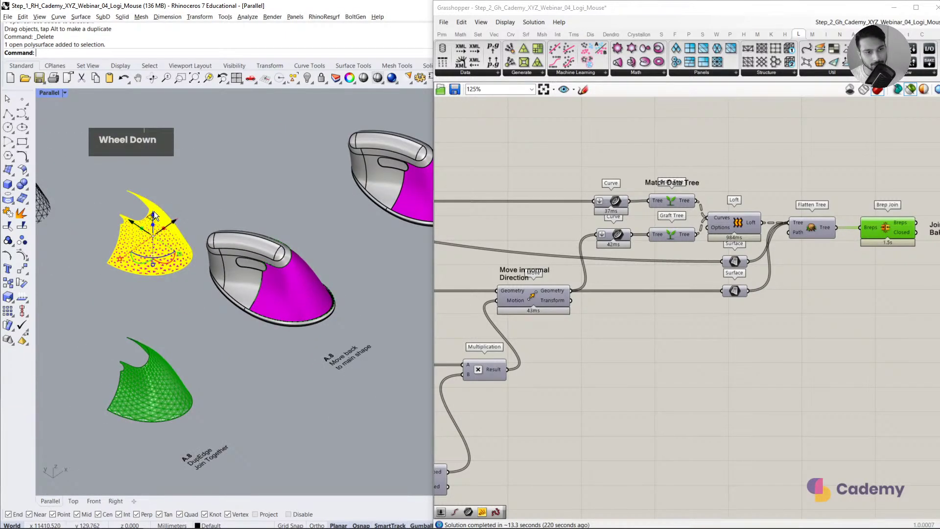
right_drag(153, 211, 156, 184)
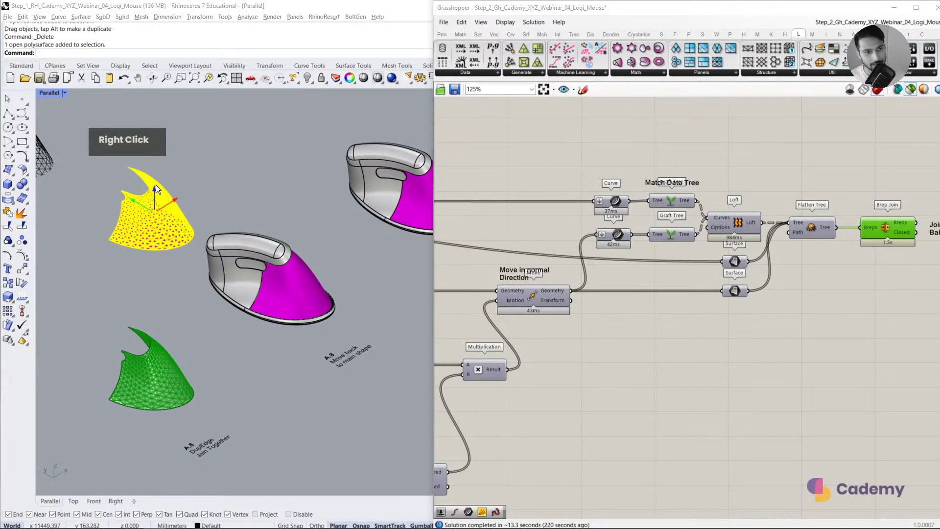
click(156, 184)
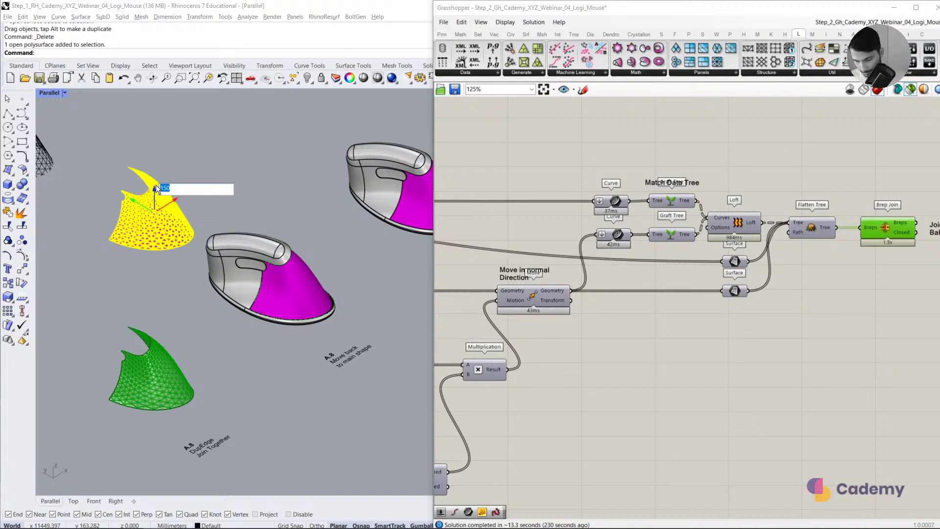
text(-150)
key(Return)
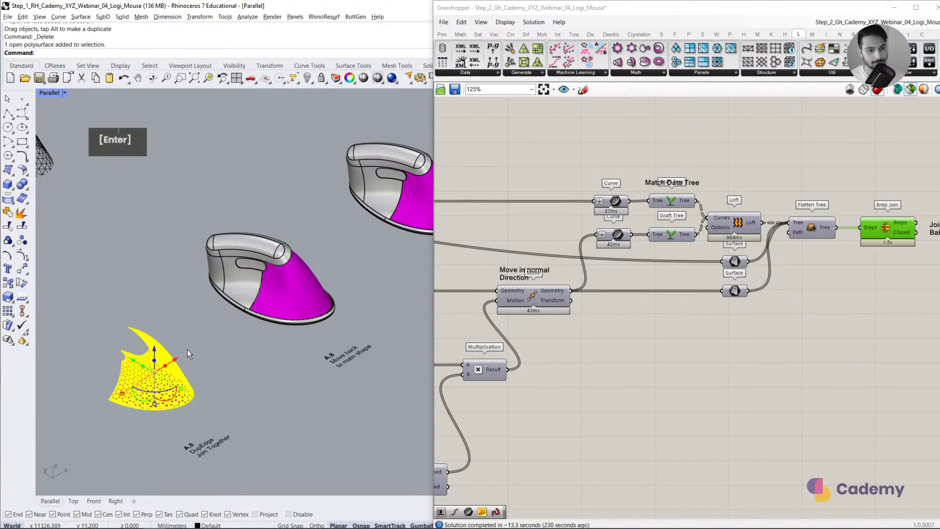
click(175, 359)
text(150)
key(Return)
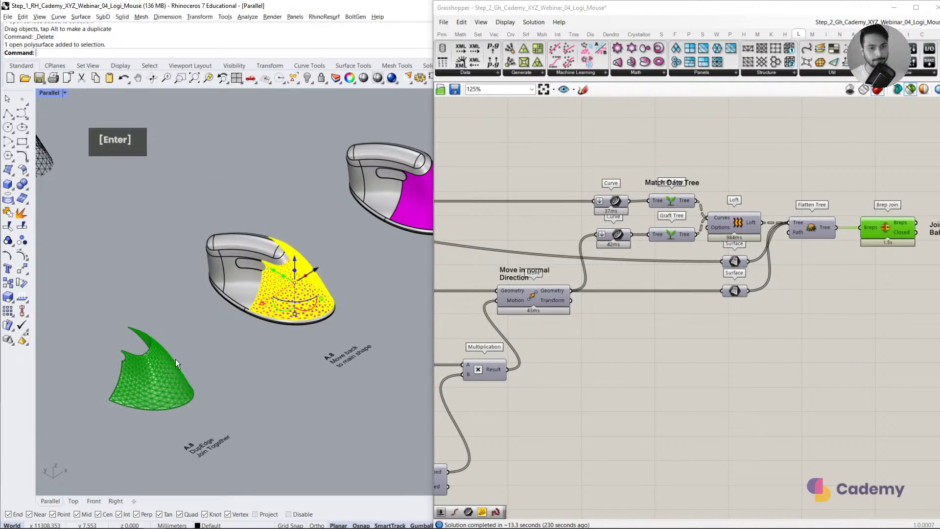
Step: Join the textured polysurface and the mouse body into one polysurface
scroll(285, 334, up, 6)
drag(280, 353, 181, 172)
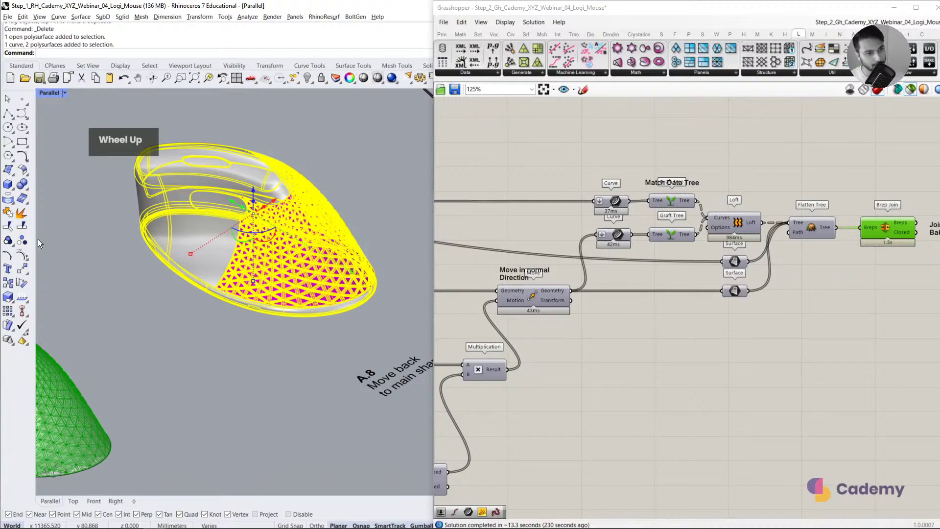
click(8, 211)
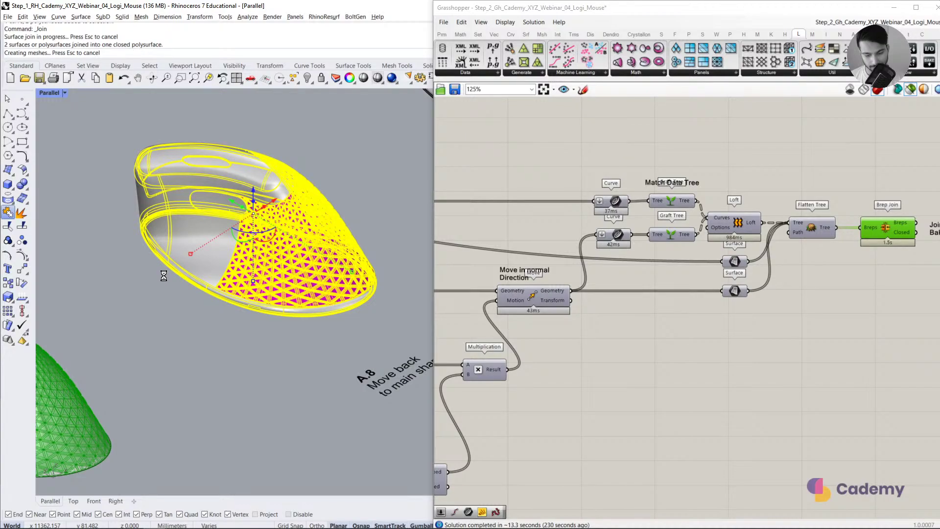
middle_click(163, 275)
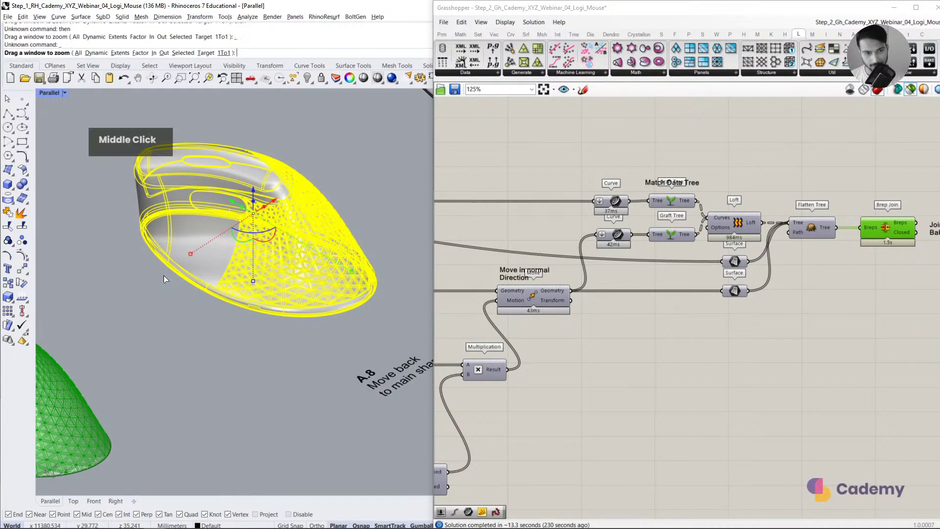
key(Escape)
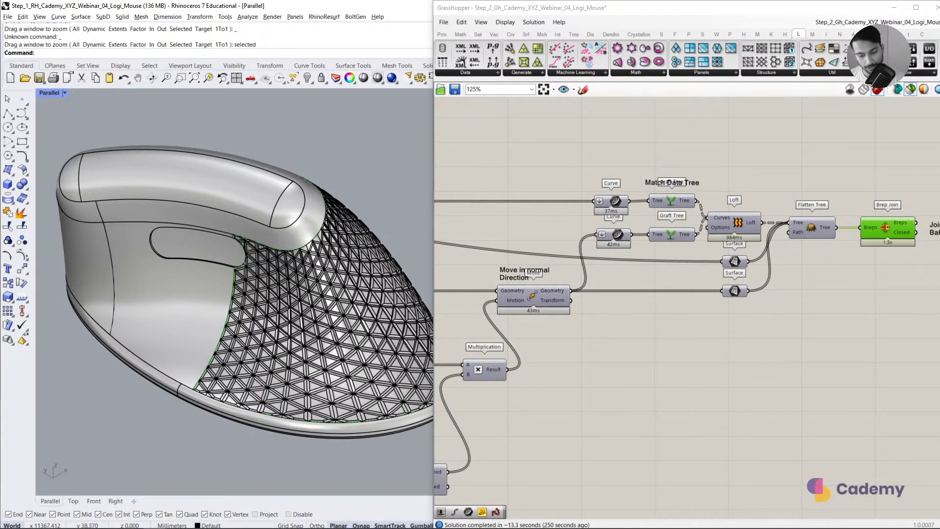
Step: Examine the texture on the joined mouse from several angles in Rendered display mode, and return the viewport to Shaded
right_drag(348, 318, 308, 316)
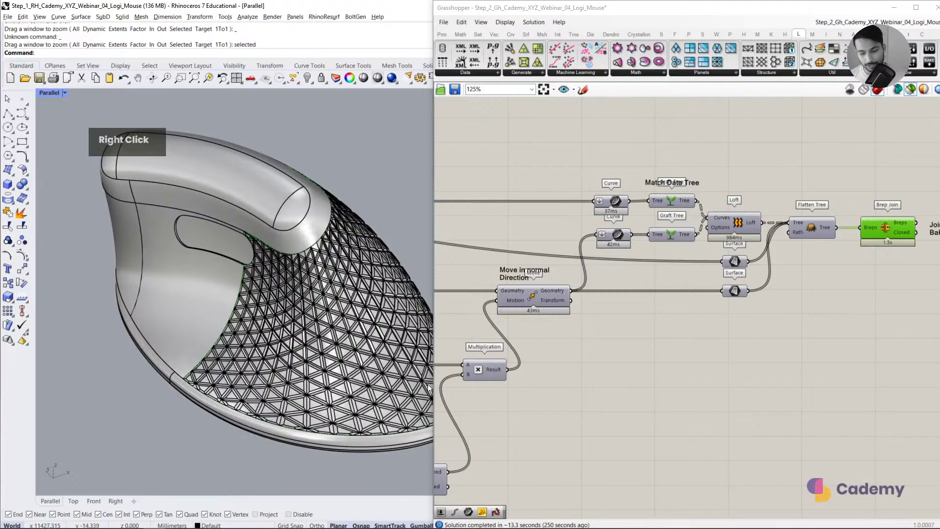
right_drag(674, 348, 756, 275)
right_drag(565, 348, 595, 327)
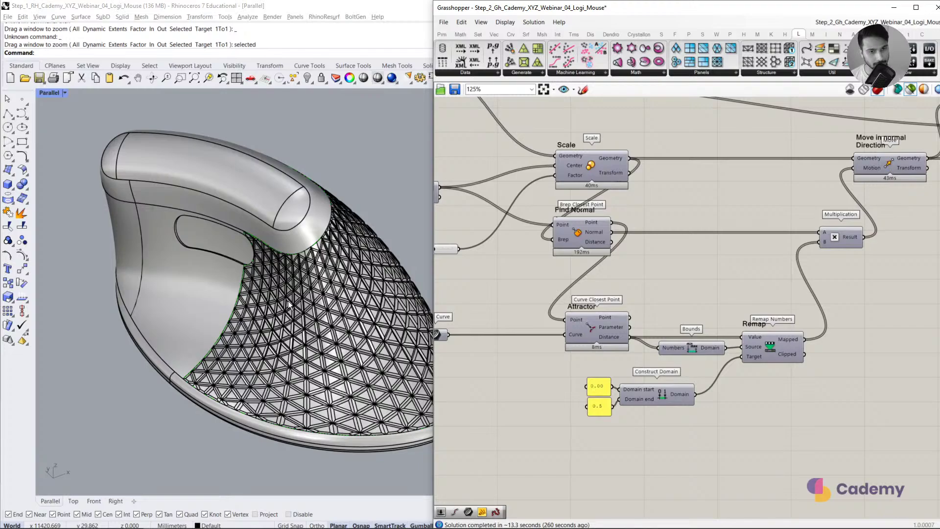
right_click(52, 95)
click(74, 143)
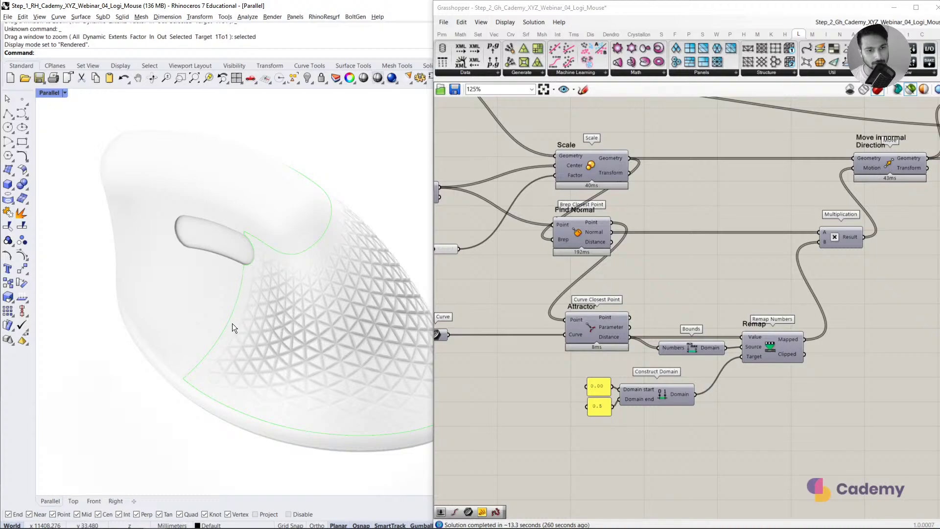
right_drag(402, 428, 260, 416)
scroll(325, 404, down, 3)
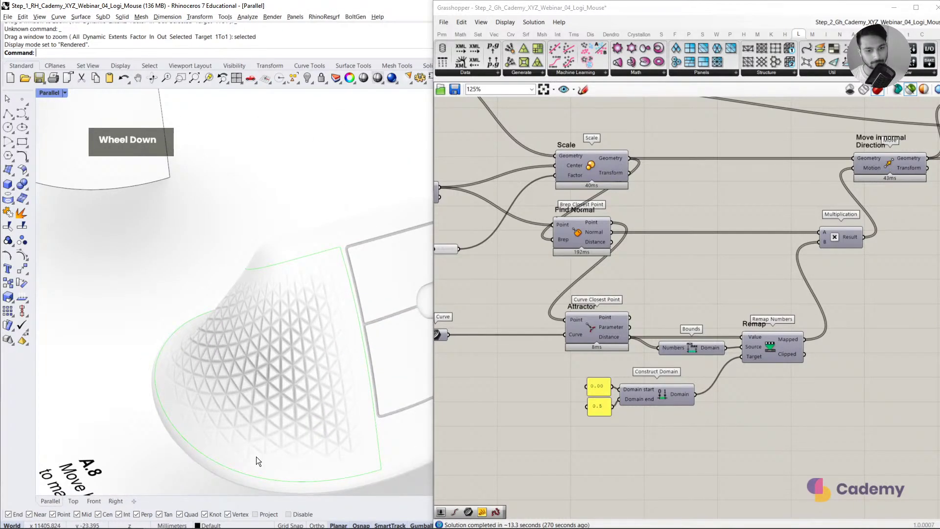
right_drag(185, 426, 325, 352)
scroll(327, 281, down, 5)
shift+right_drag(327, 281, 230, 310)
right_click(64, 94)
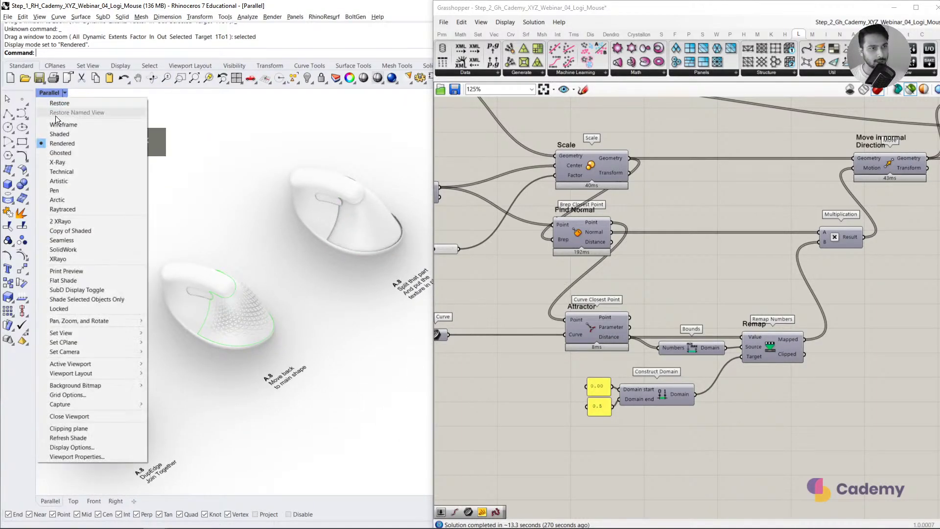
click(55, 128)
Step: Delete the closed boundary curve on the joined mouse and check the mouse's object type in its properties
click(236, 290)
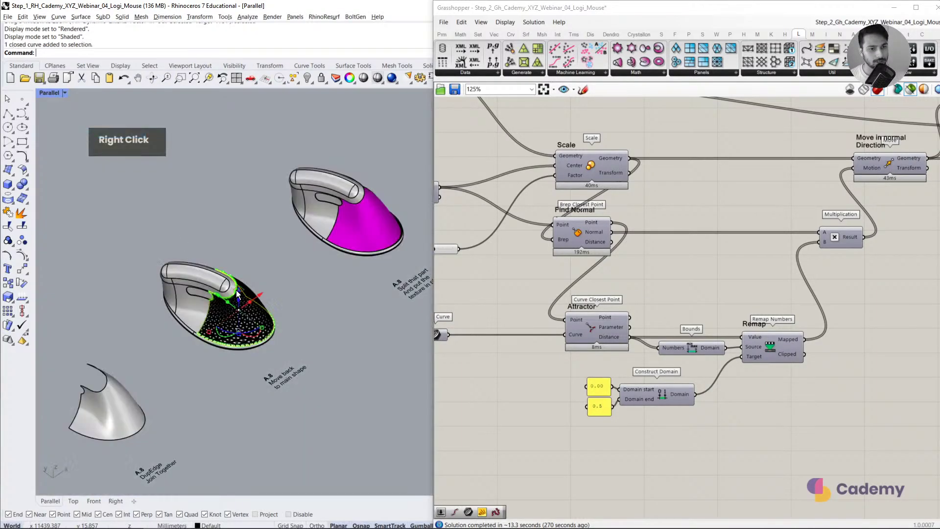
key(Delete)
click(190, 283)
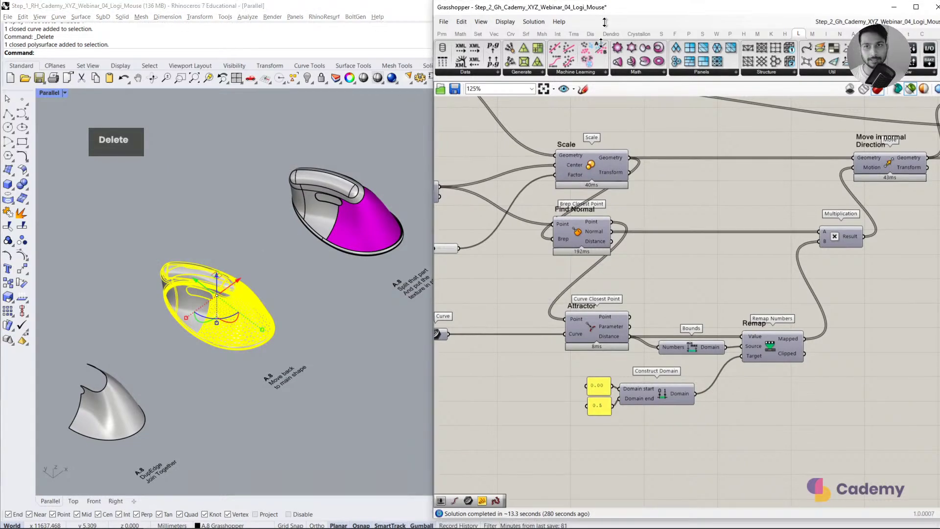
drag(610, 9, 609, 301)
click(496, 104)
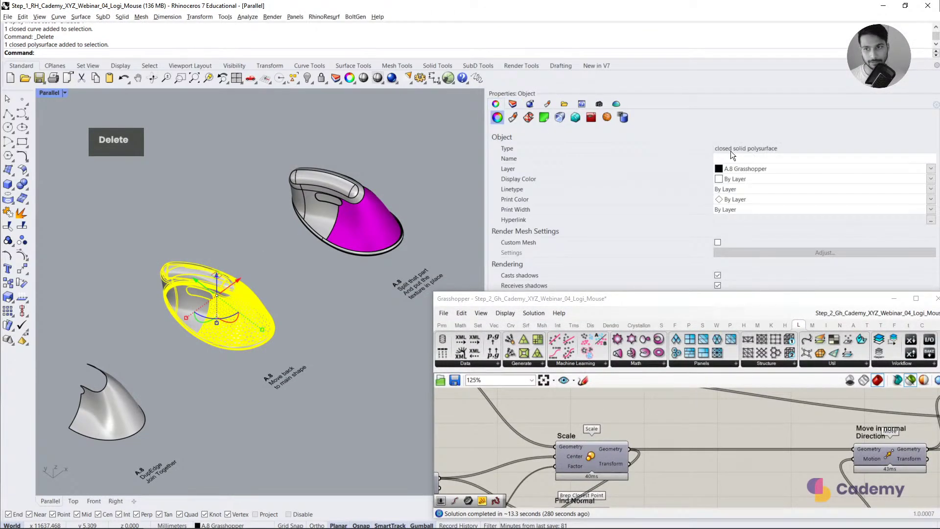
click(346, 298)
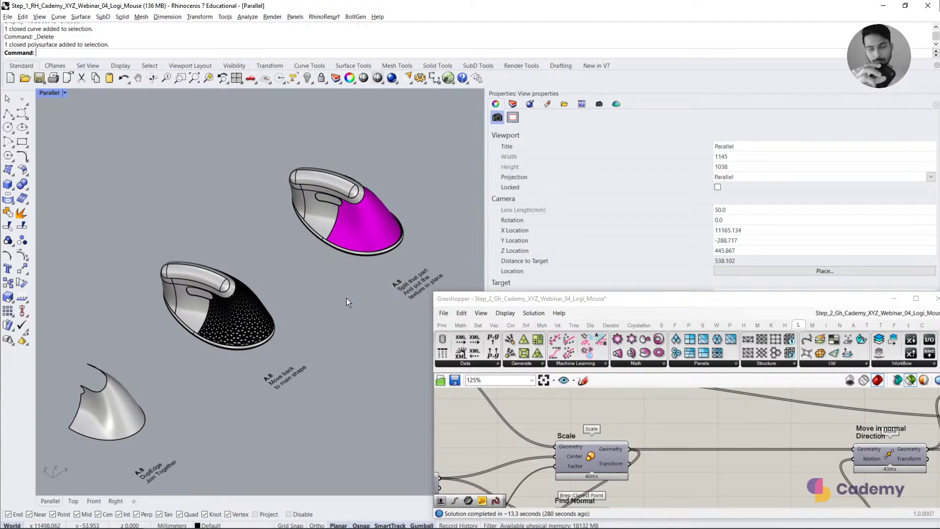
click(116, 435)
click(146, 393)
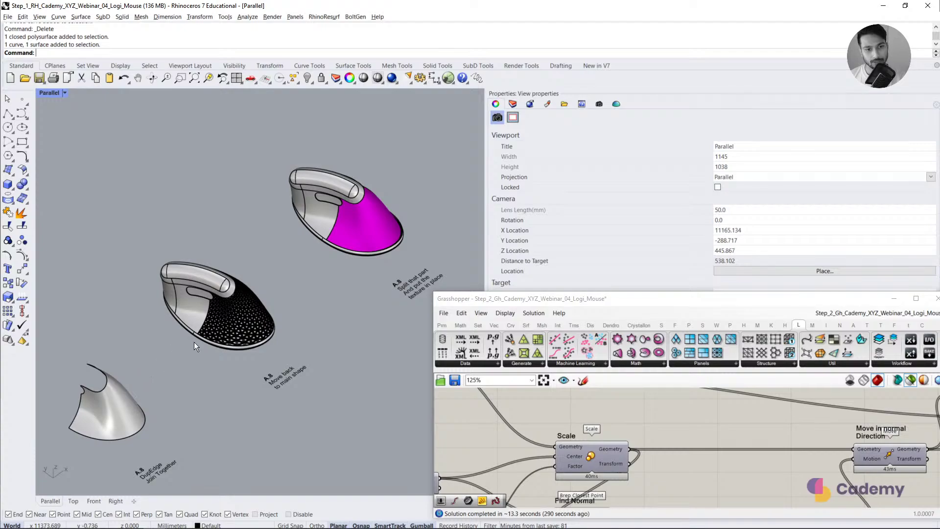
click(236, 331)
middle_click(221, 350)
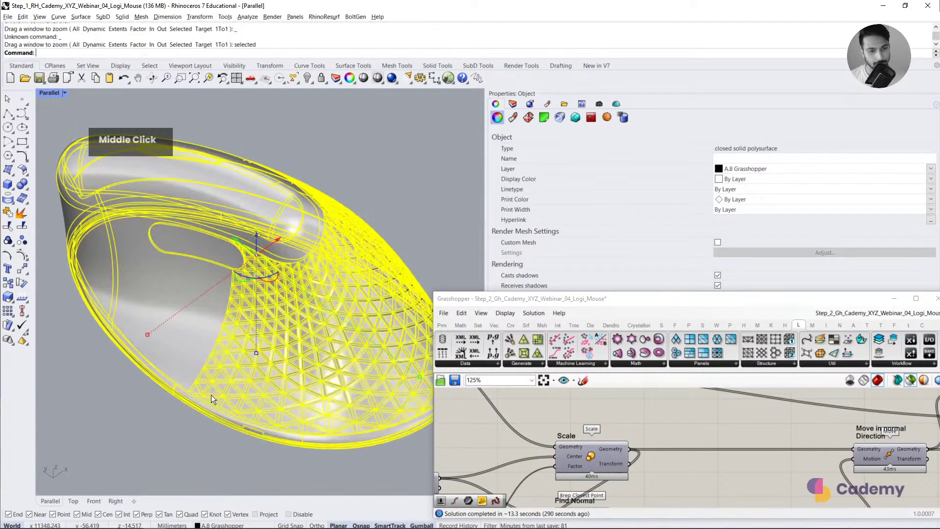
scroll(192, 393, down, 6)
key(Escape)
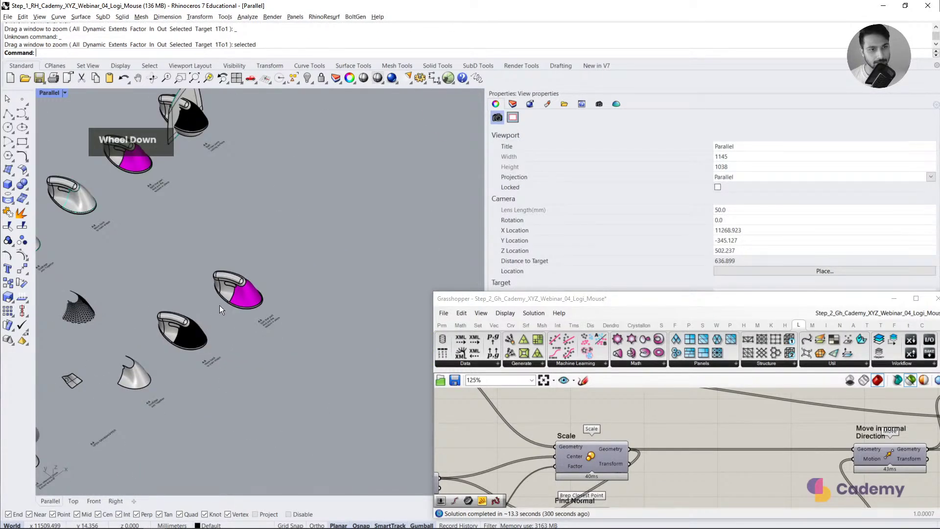
Step: Examine the prepared textured mouse with the cutting surface running through it, at the "Split In two parts" stage
shift+right_drag(221, 201, 260, 227)
click(200, 272)
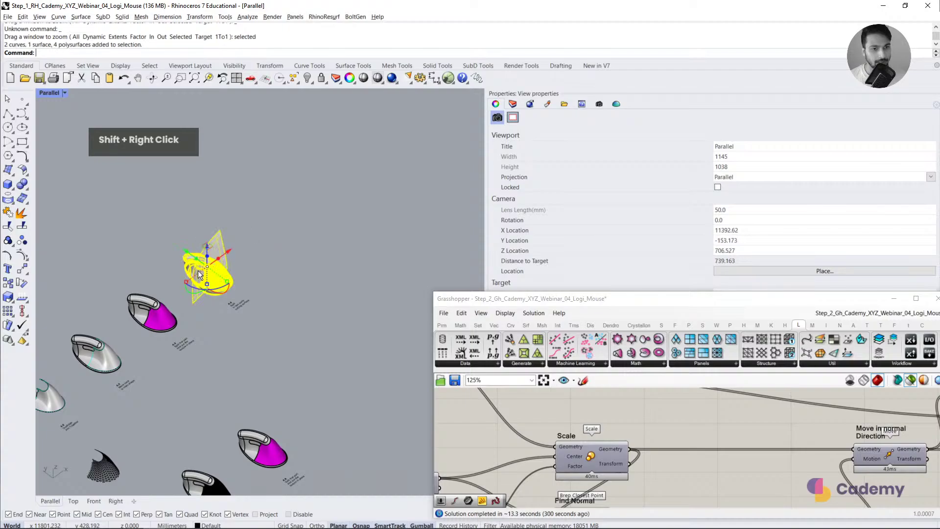
middle_click(180, 295)
key(Escape)
right_drag(291, 352, 266, 356)
click(269, 260)
click(184, 302)
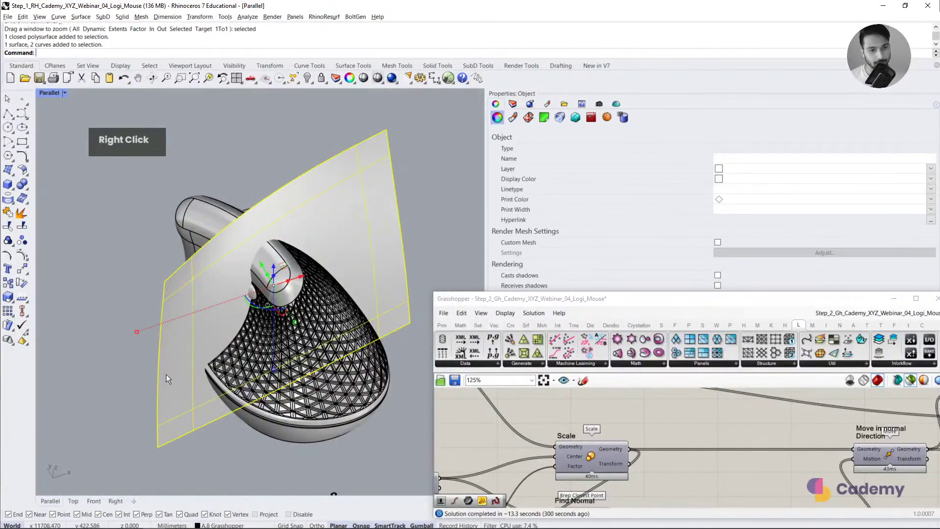
key(Escape)
right_drag(179, 373, 202, 381)
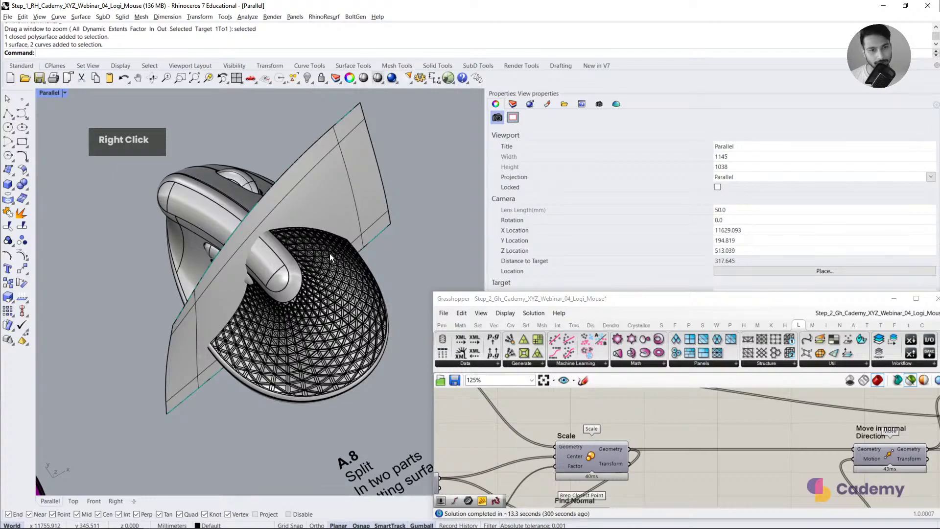
right_drag(330, 253, 298, 271)
double_click(267, 240)
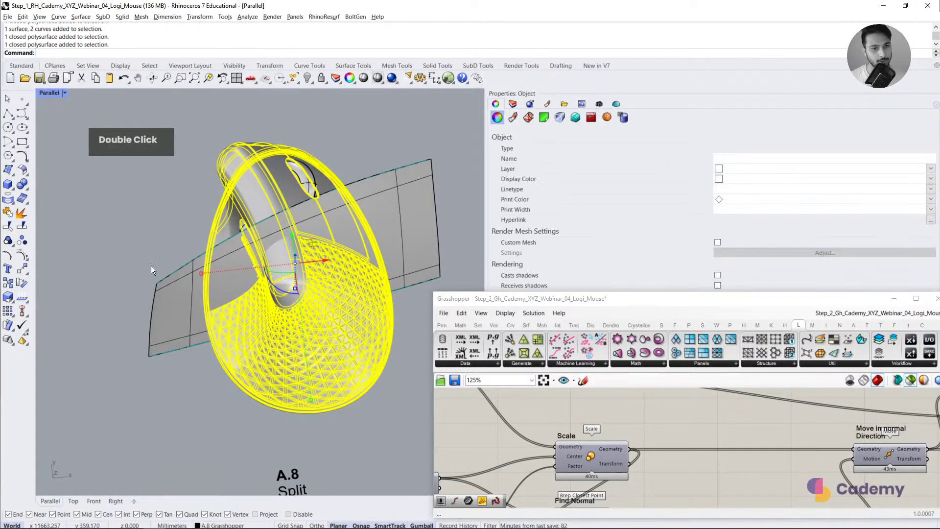
Step: Boolean-split the joined textured mouse with the large cutting surface that runs through it
click(104, 258)
click(25, 187)
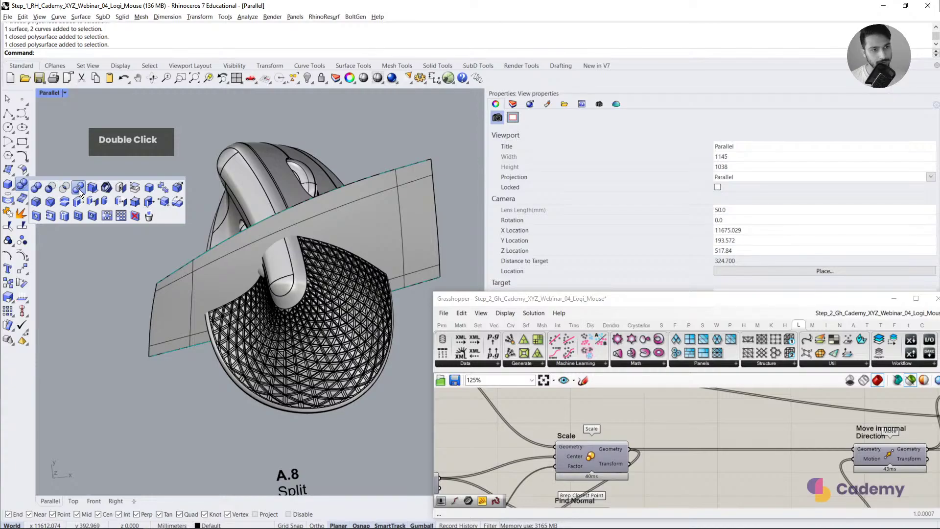
click(72, 192)
click(280, 196)
right_click(406, 202)
click(409, 202)
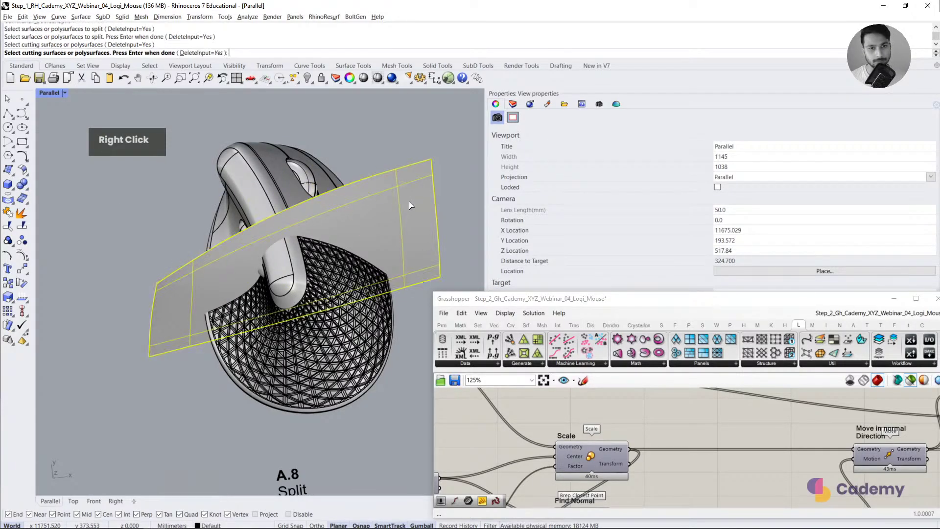
right_click(409, 201)
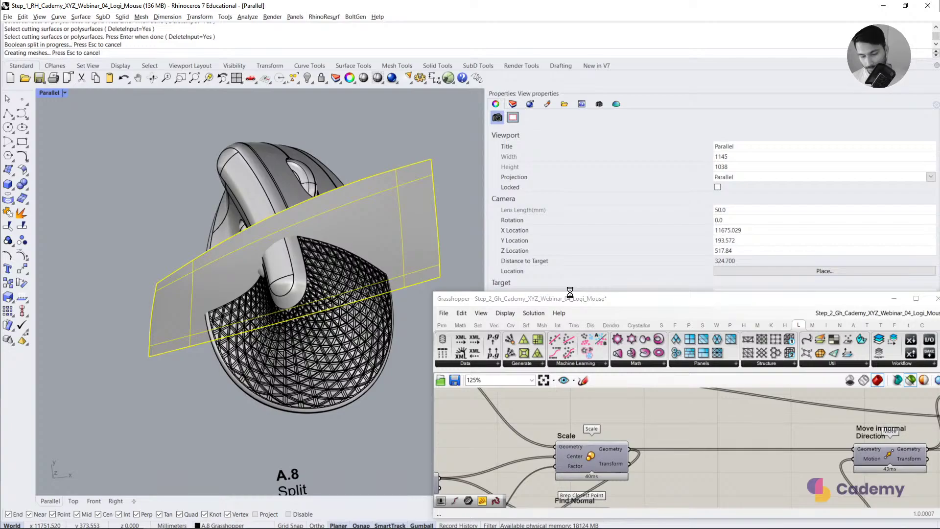
Step: Enlarge the Grasshopper window and examine the Surface Split, Area and Dispatch components beside the split-off textured mouse part
drag(570, 292, 583, 1)
scroll(666, 318, down, 5)
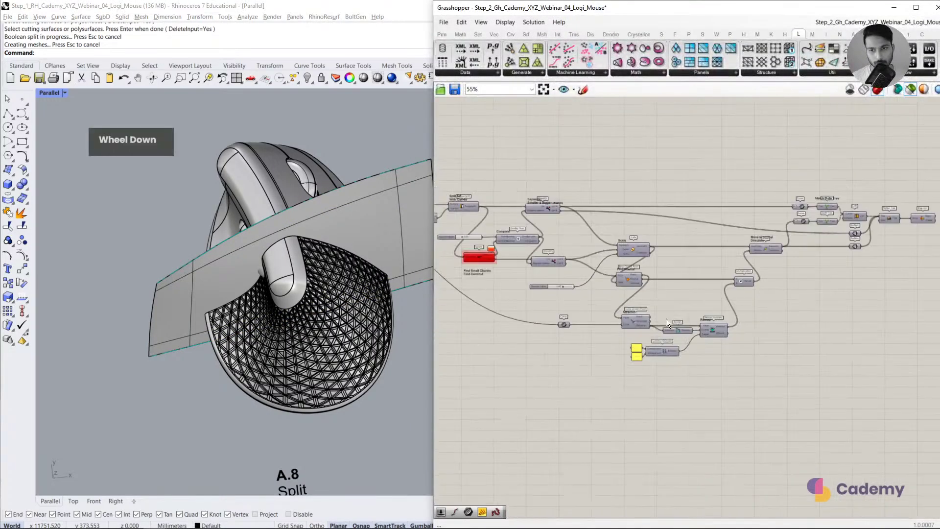
right_drag(666, 318, 686, 392)
scroll(568, 264, up, 5)
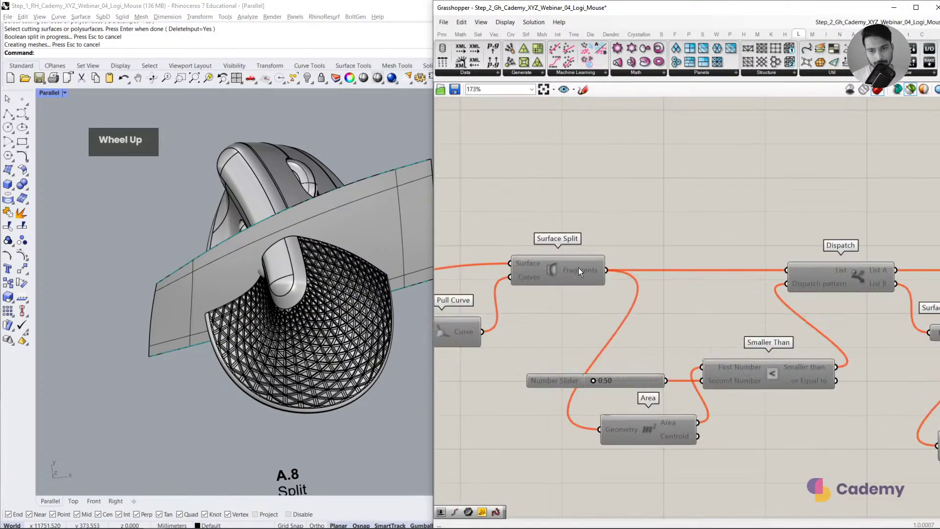
right_drag(578, 268, 592, 362)
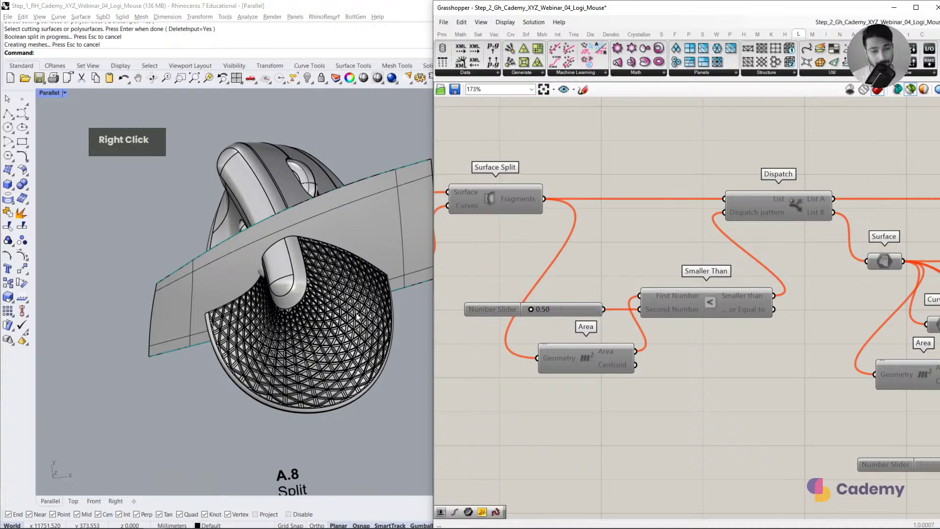
click(284, 251)
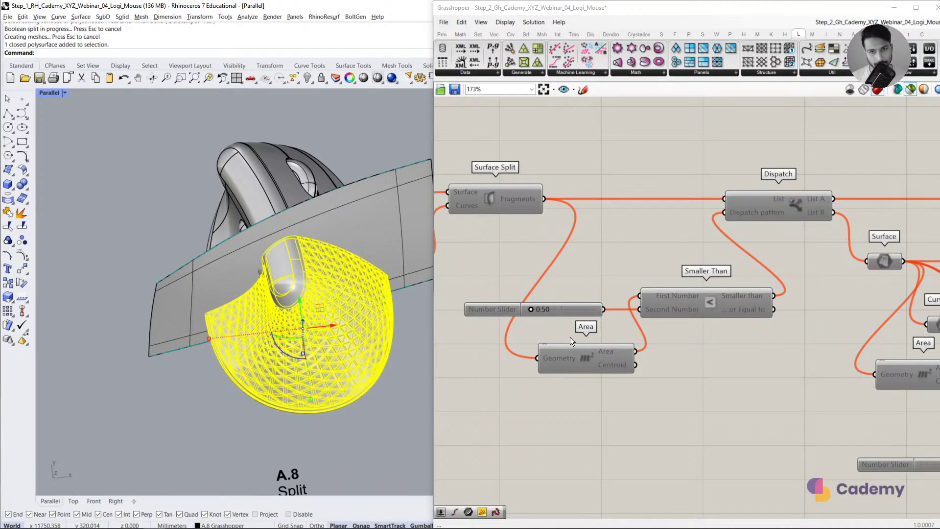
click(561, 365)
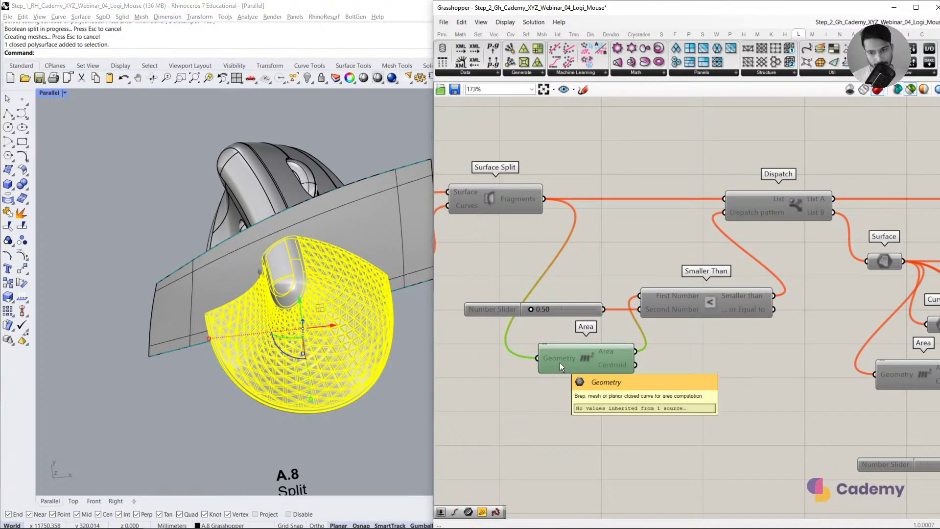
click(409, 383)
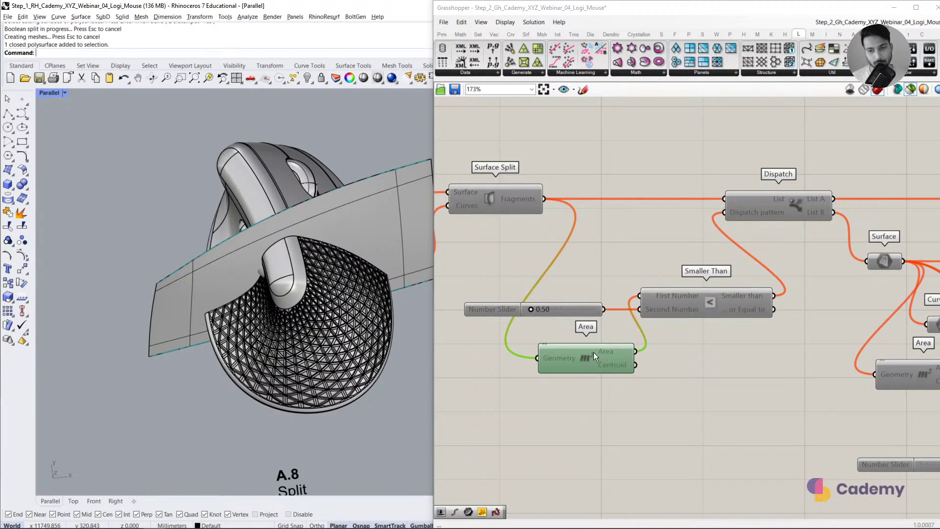
Step: Examine the definition from the Base Surface and Lunchbox panels through the surface split, area comparison and dispatching of smaller and bigger chunks
scroll(593, 352, down, 6)
right_drag(622, 196, 615, 345)
scroll(615, 386, up, 4)
right_drag(773, 310, 536, 340)
right_drag(743, 351, 597, 309)
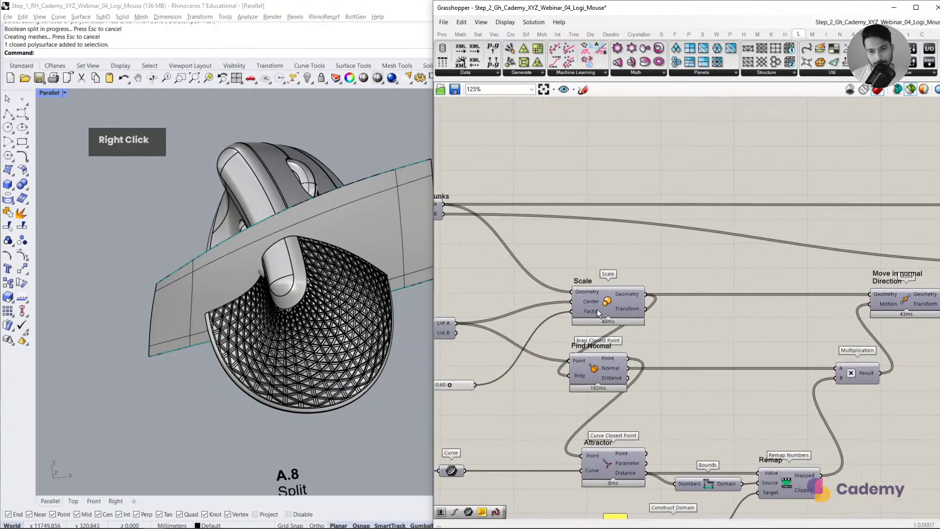
scroll(664, 323, down, 3)
right_drag(649, 339, 526, 210)
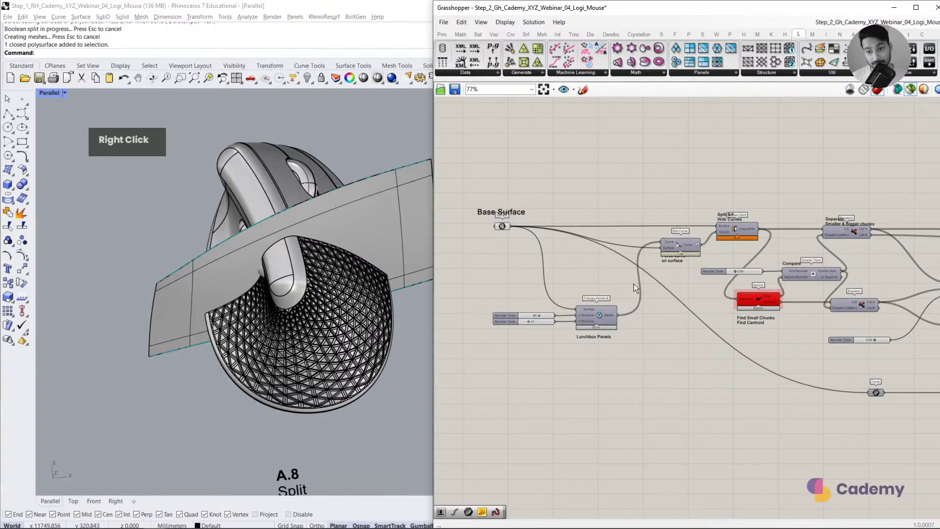
scroll(570, 318, up, 3)
right_drag(715, 314, 422, 340)
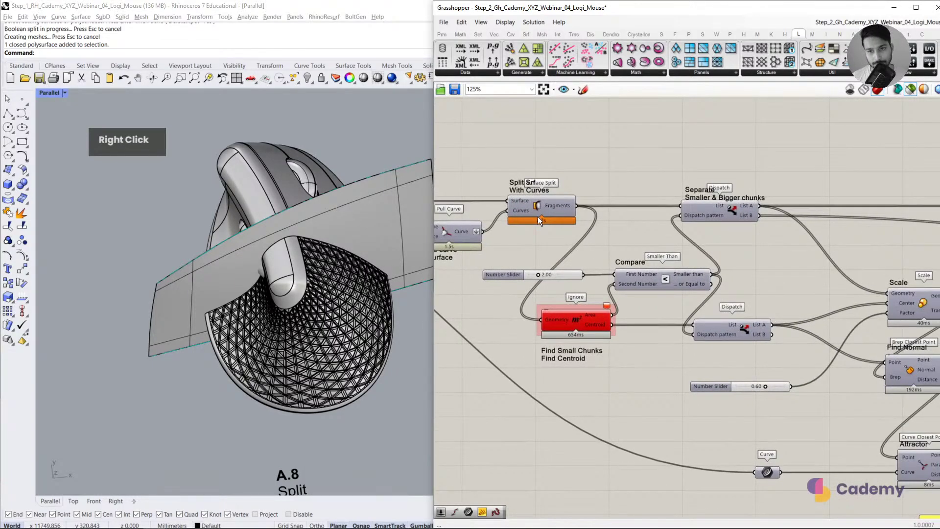
right_drag(755, 301, 650, 300)
right_drag(715, 339, 700, 328)
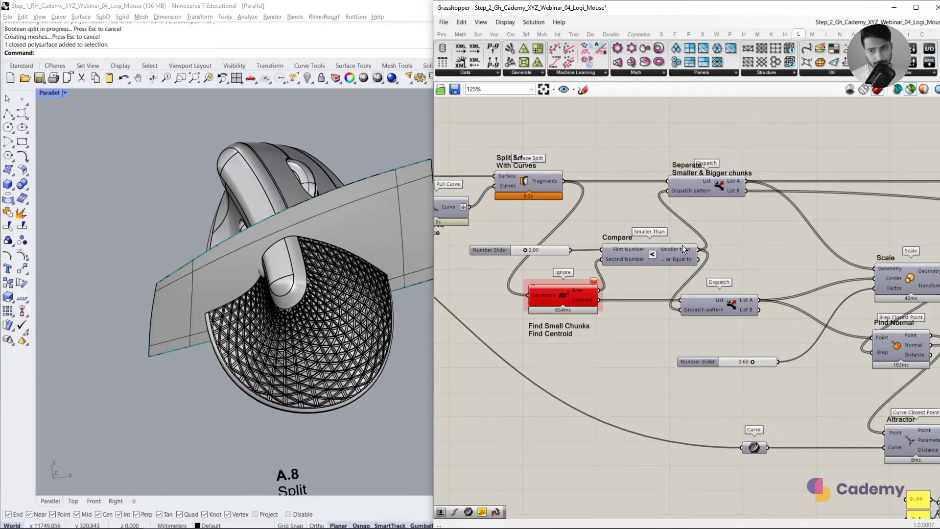
Step: Follow the definition through the normal-direction move, data tree matching and Loft up to the final Brep Join component
right_drag(772, 182, 619, 206)
right_drag(911, 214, 430, 223)
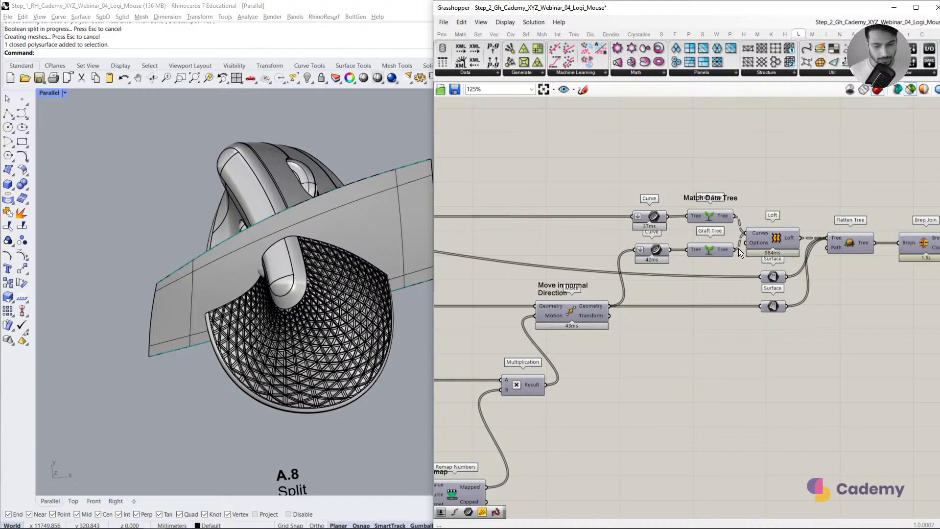
scroll(688, 289, down, 3)
right_drag(735, 274, 697, 275)
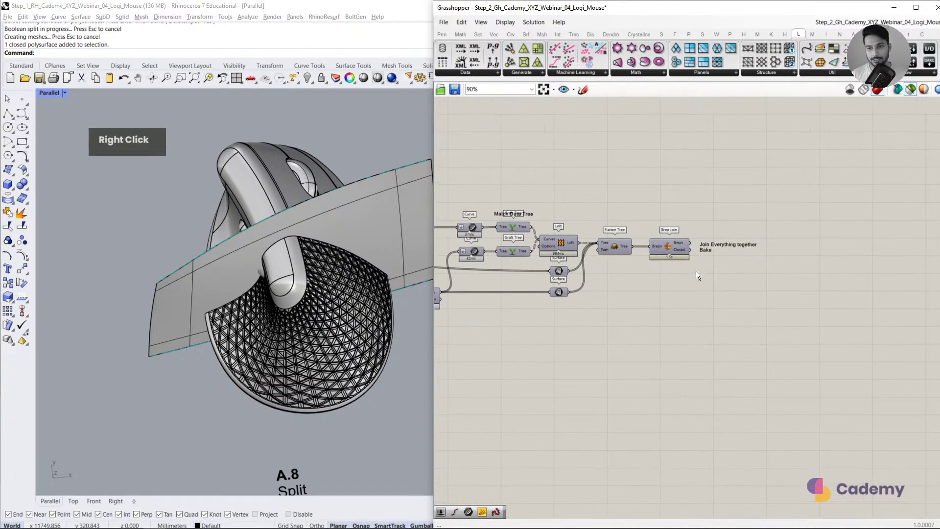
scroll(666, 252, up, 3)
click(680, 249)
Step: Check the two split halves of the mouse, review the rows of modelling stages, and frame the textured part up close
right_drag(245, 328, 295, 310)
scroll(295, 310, down, 5)
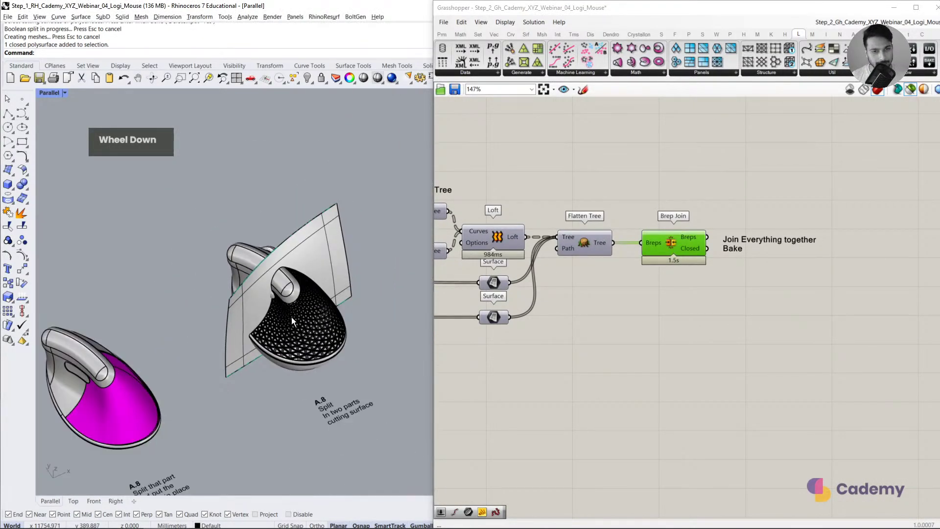
click(294, 310)
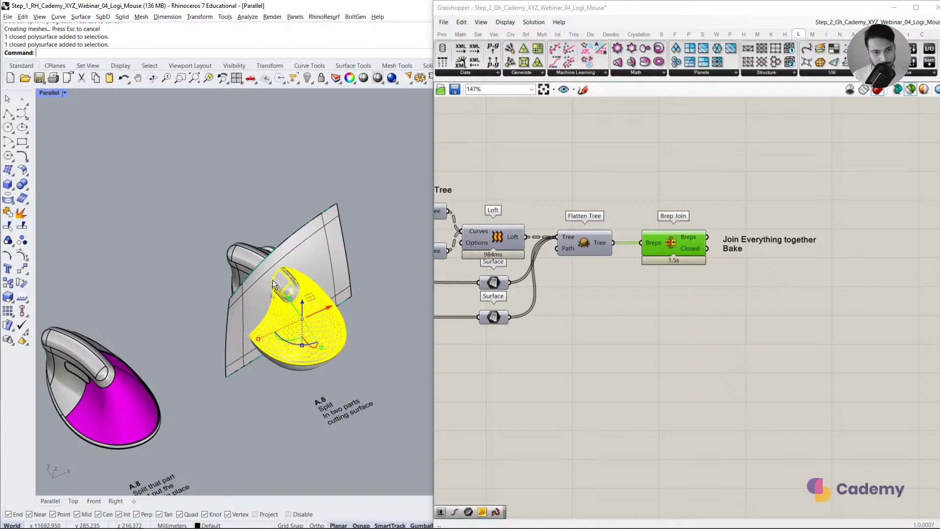
click(245, 255)
scroll(245, 254, down, 3)
click(346, 320)
scroll(262, 223, down, 6)
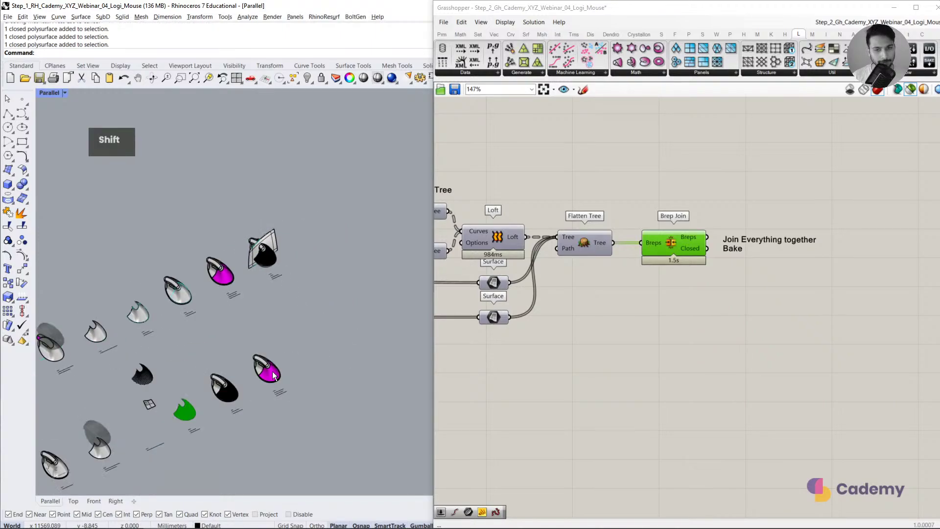
shift+right_drag(262, 223, 299, 176)
right_drag(579, 337, 718, 316)
click(321, 281)
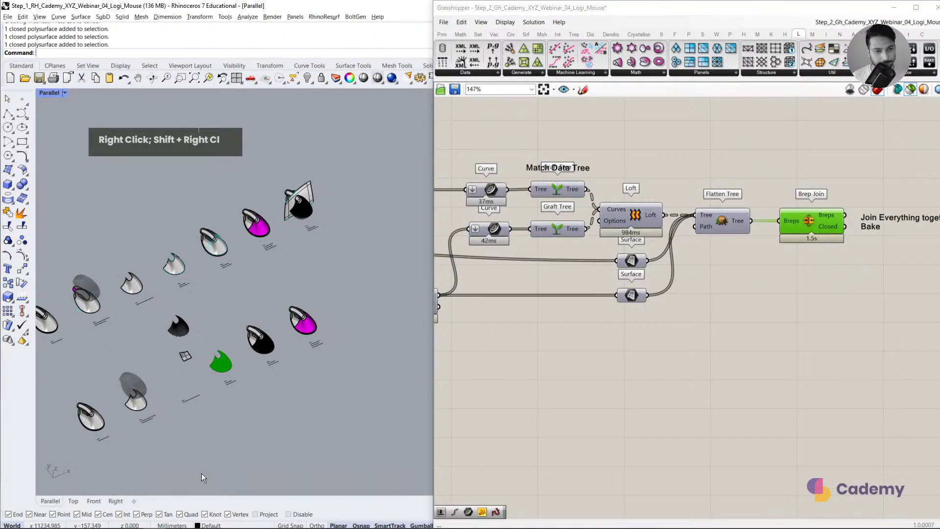
click(298, 204)
middle_click(298, 204)
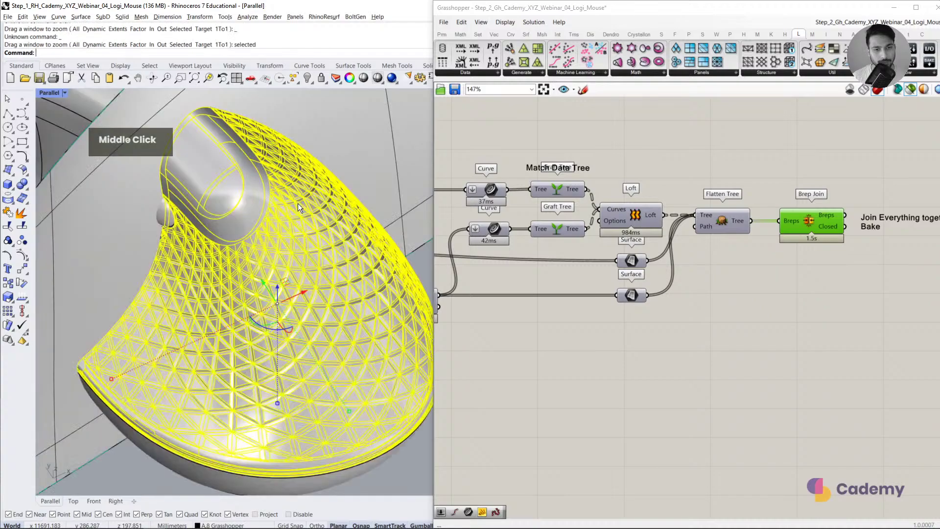
Step: Check the separate mouse pieces at the A.8 Split stage by selecting the textured part, base and remaining body parts together
double_click(304, 360)
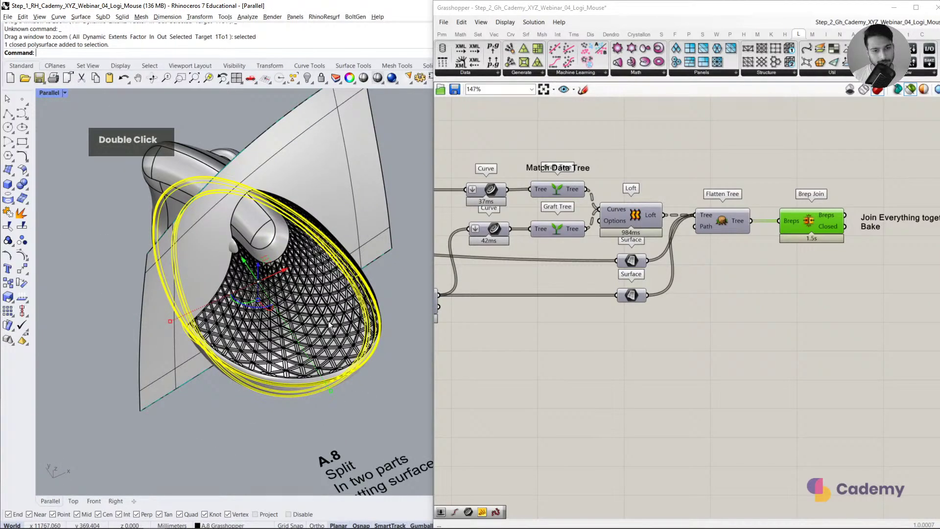
click(306, 358)
click(180, 172)
key(Escape)
double_click(316, 340)
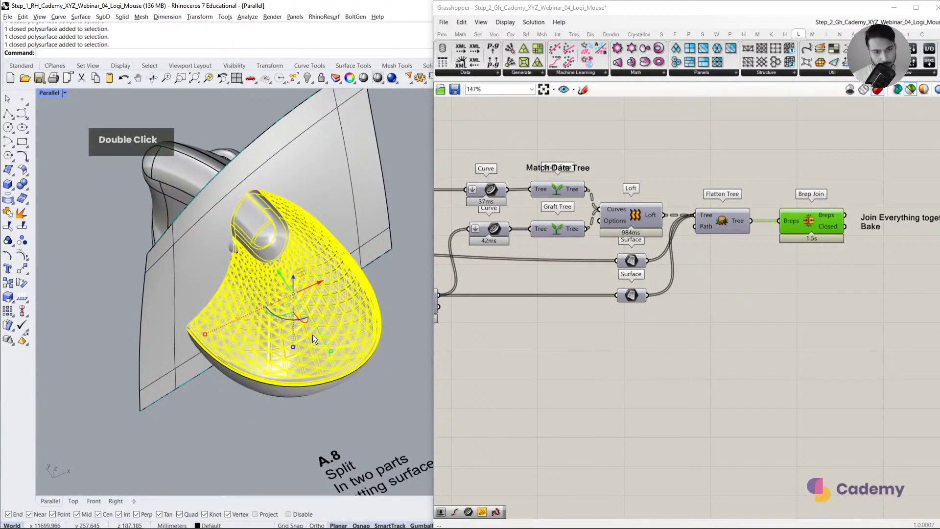
shift+click(321, 260)
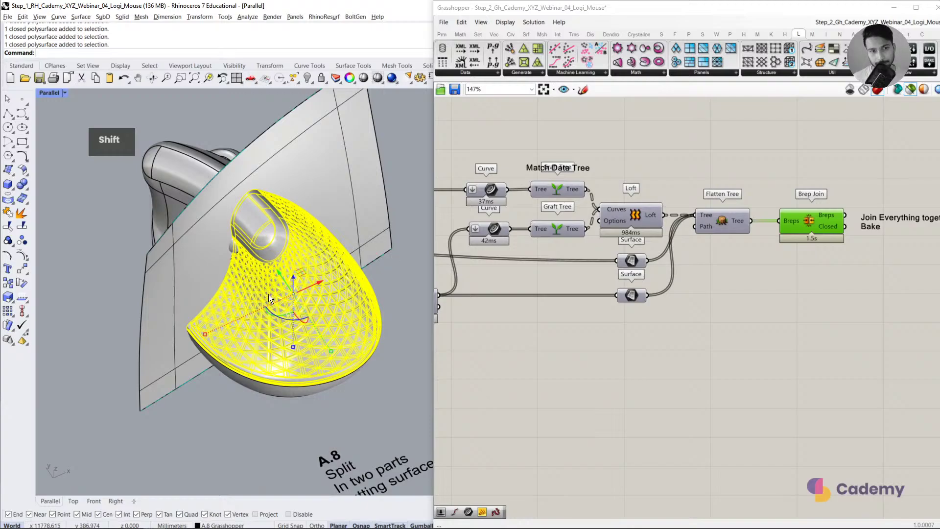
shift+click(258, 384)
shift+click(156, 180)
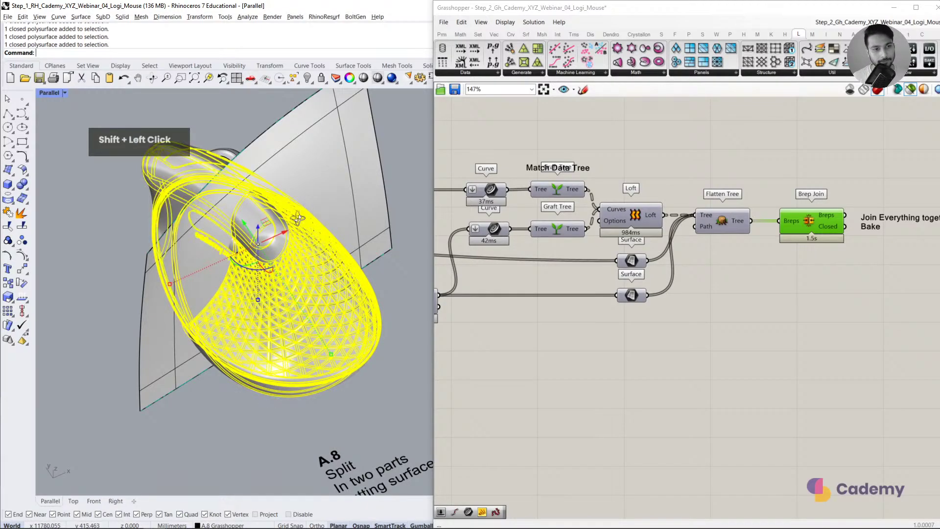
right_drag(162, 186, 250, 142)
shift+click(206, 125)
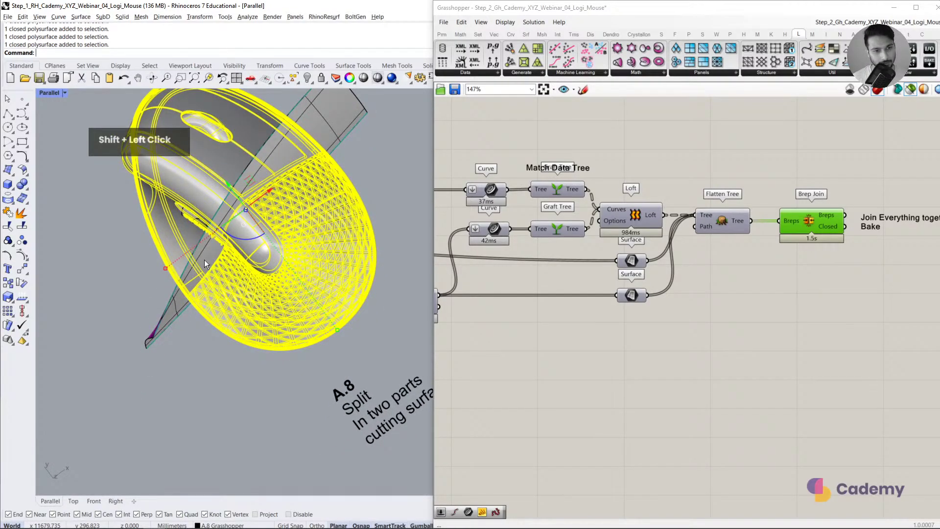
click(213, 354)
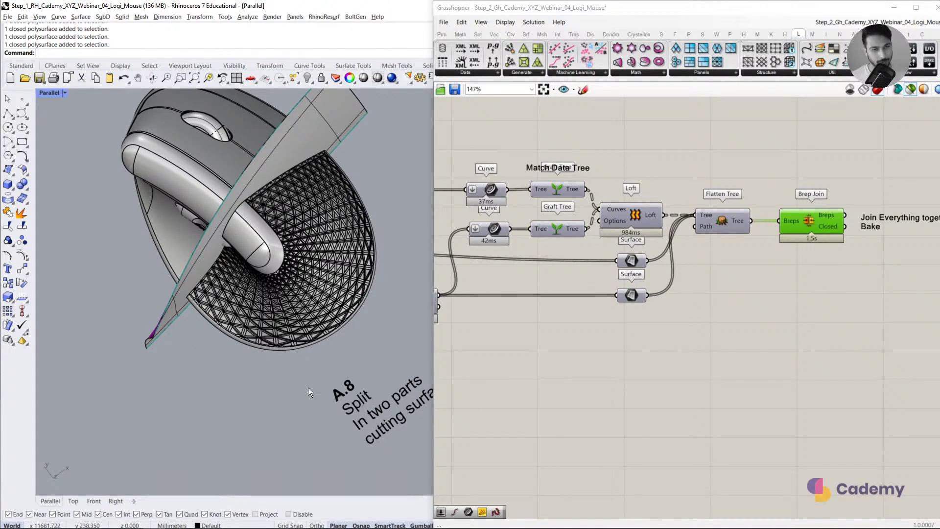
Step: Open the Rhino model Step_3_Rh_Cademy_XYZ_Webinar_04_Logi_Mouse from the Cademy_Webinar_04_Files folder in place of the current file
right_drag(308, 386, 311, 348)
scroll(308, 279, down, 3)
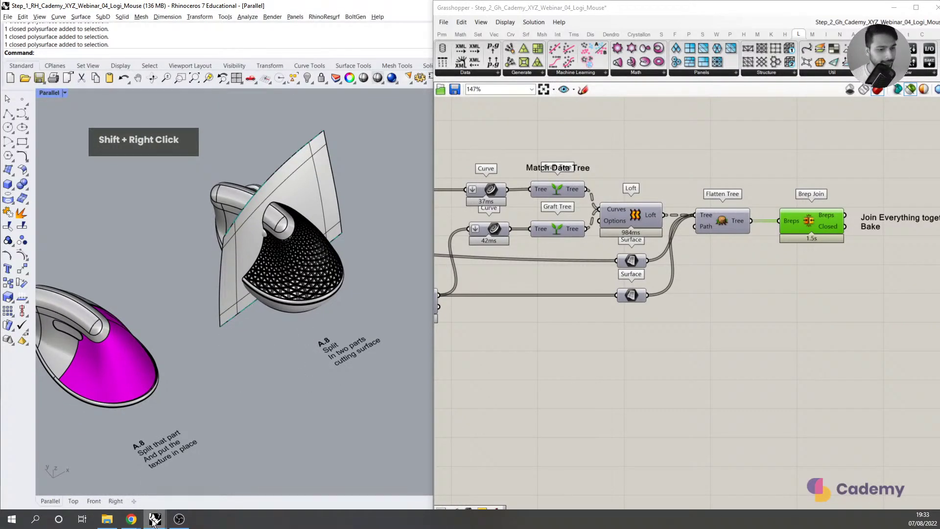
mouse_move(154, 519)
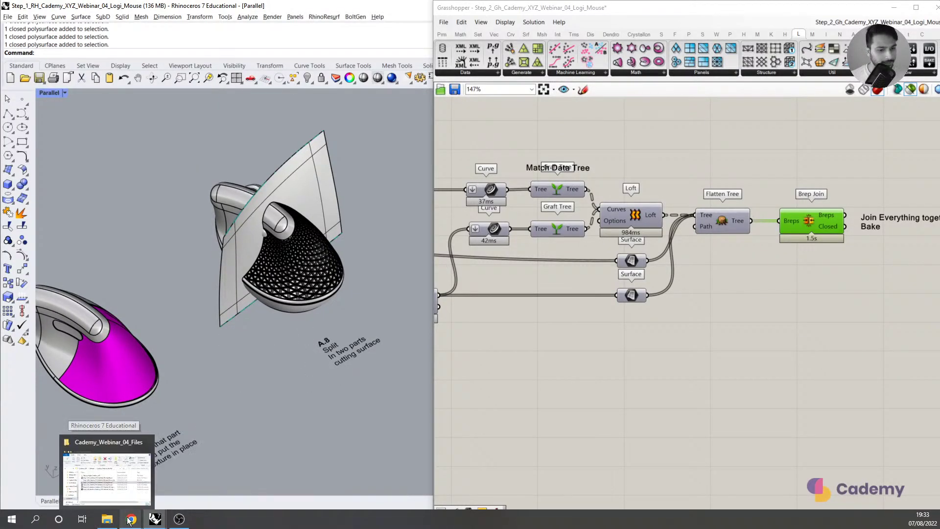
mouse_move(113, 523)
click(113, 496)
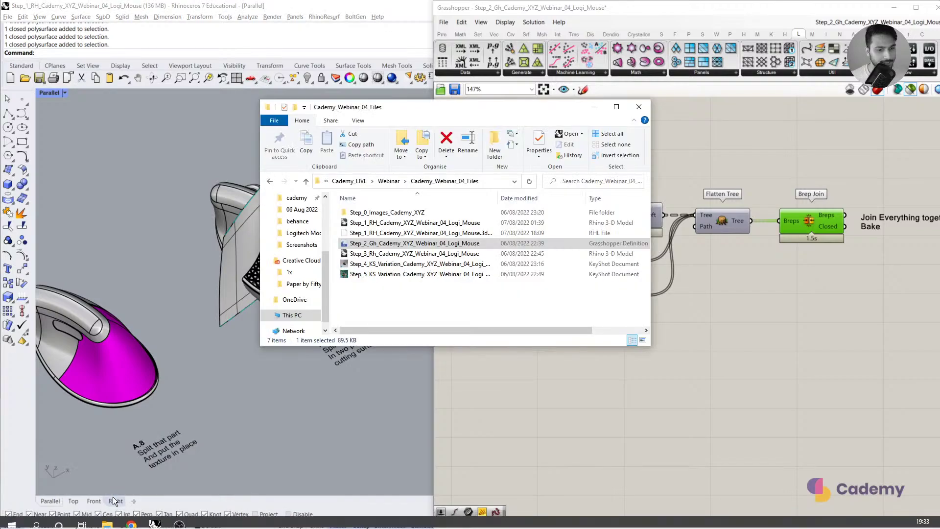
click(368, 254)
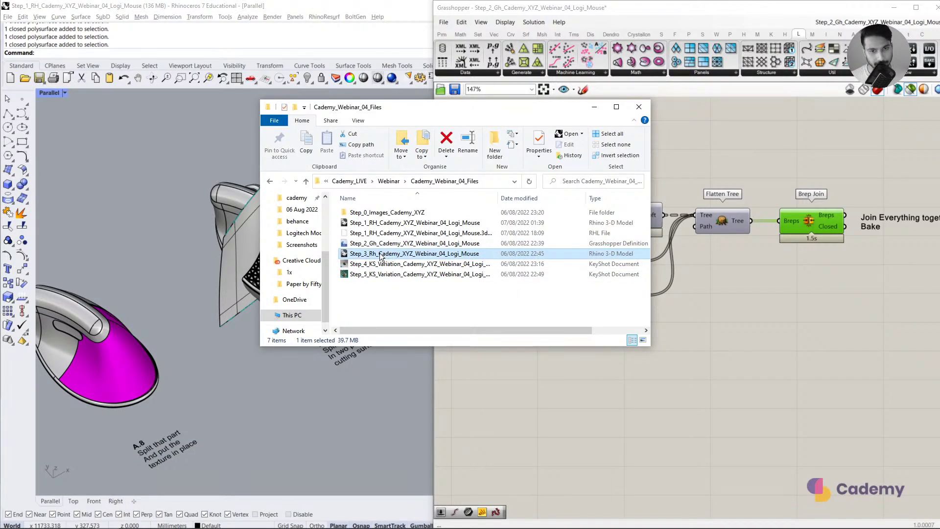
drag(381, 255, 164, 225)
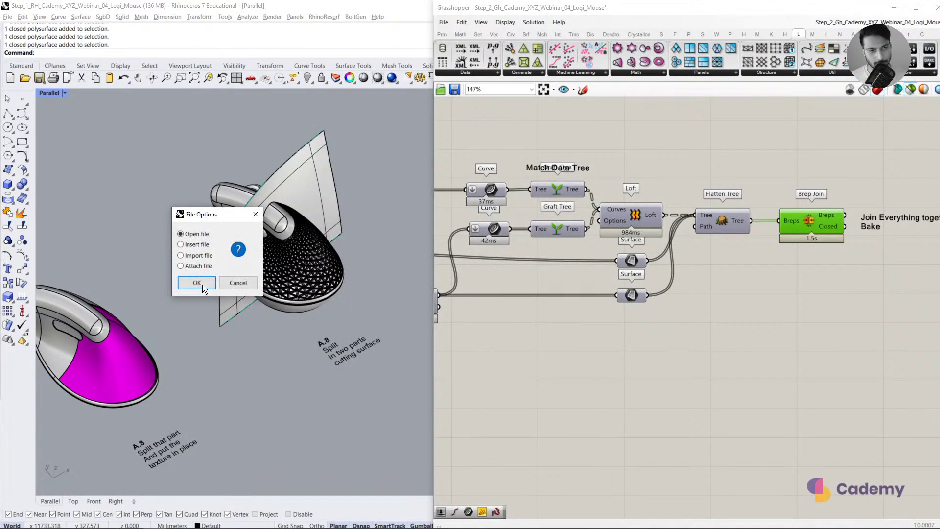
click(197, 283)
click(490, 291)
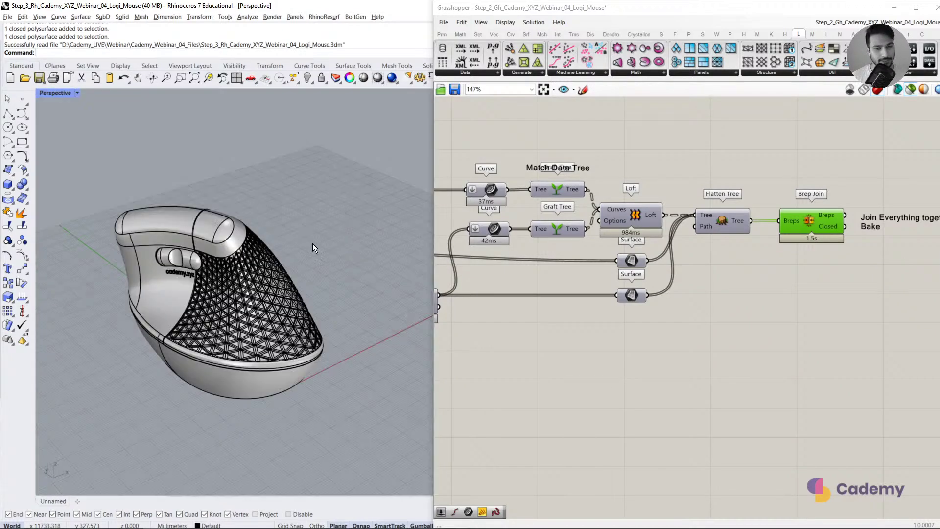
Step: Uncover Rhino's properties from behind Grasshopper and check the object type and layer of the front and textured parts of the Step 3 mouse
click(251, 291)
drag(657, 3, 636, 330)
click(307, 202)
click(171, 293)
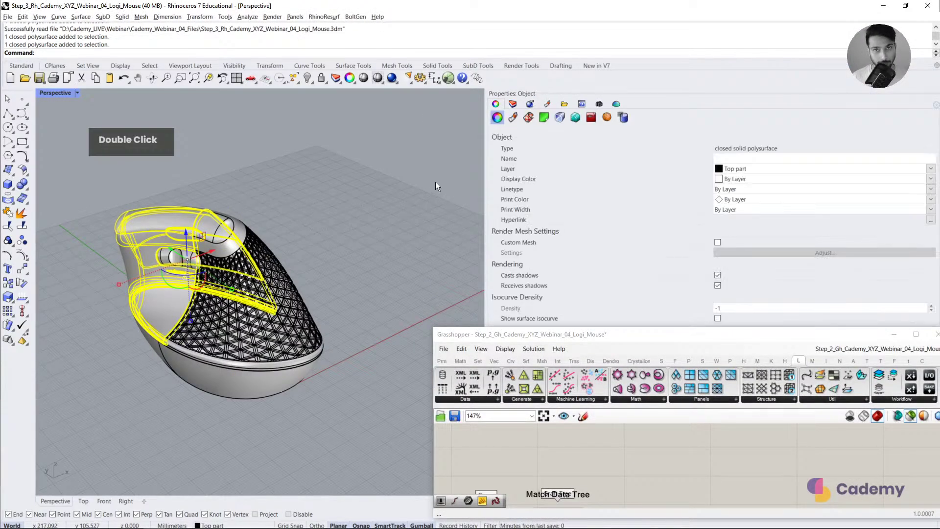
shift+right_drag(292, 250, 369, 168)
drag(368, 164, 196, 346)
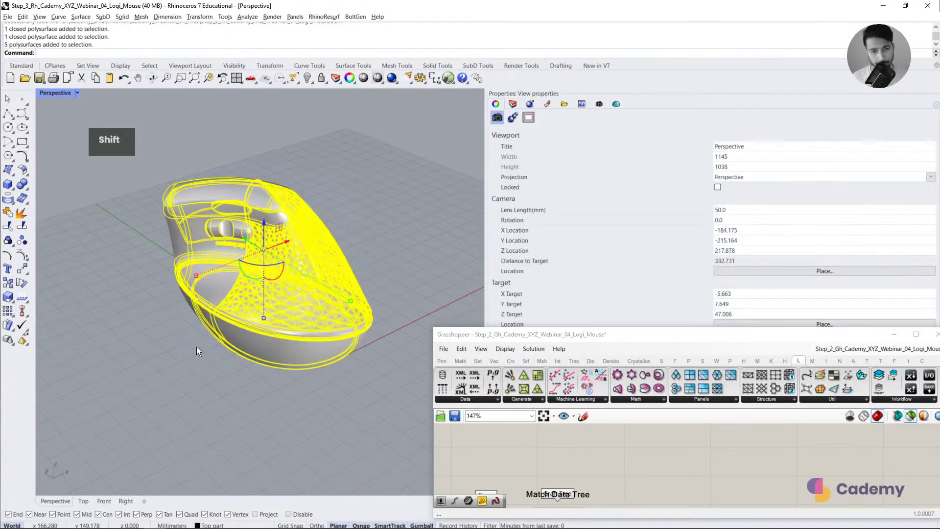
click(196, 347)
click(236, 193)
click(299, 206)
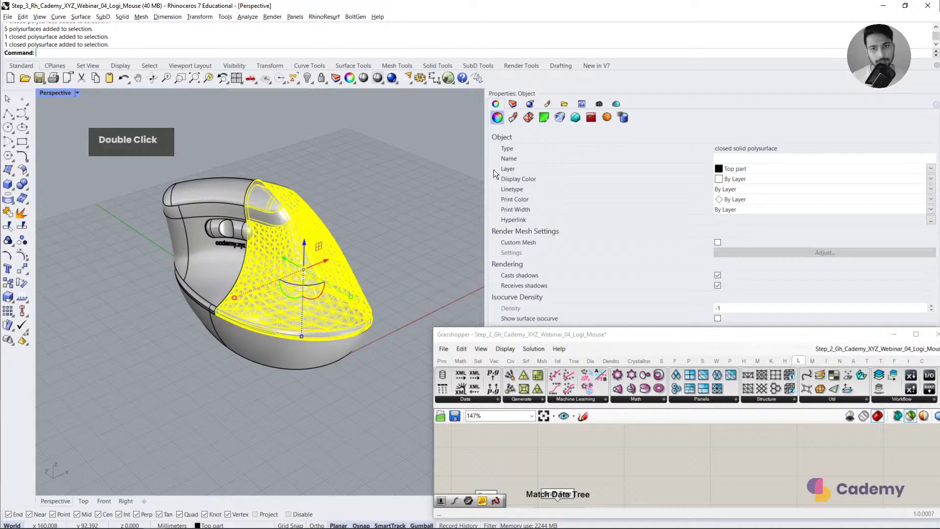
Step: Check what the base, Texture, Top part and Button Wheel layers hold by hiding and reshowing them, and select the whole mouse briefly
click(512, 104)
click(557, 160)
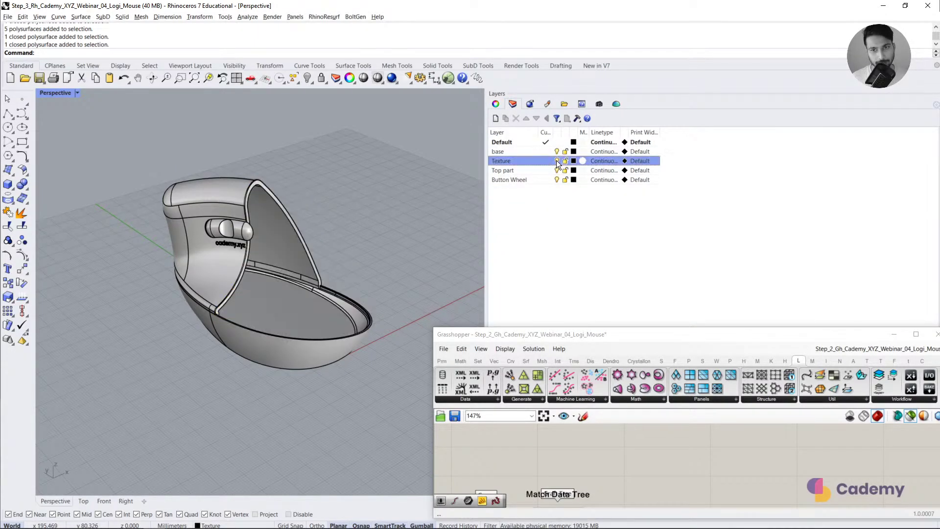
click(556, 151)
click(557, 170)
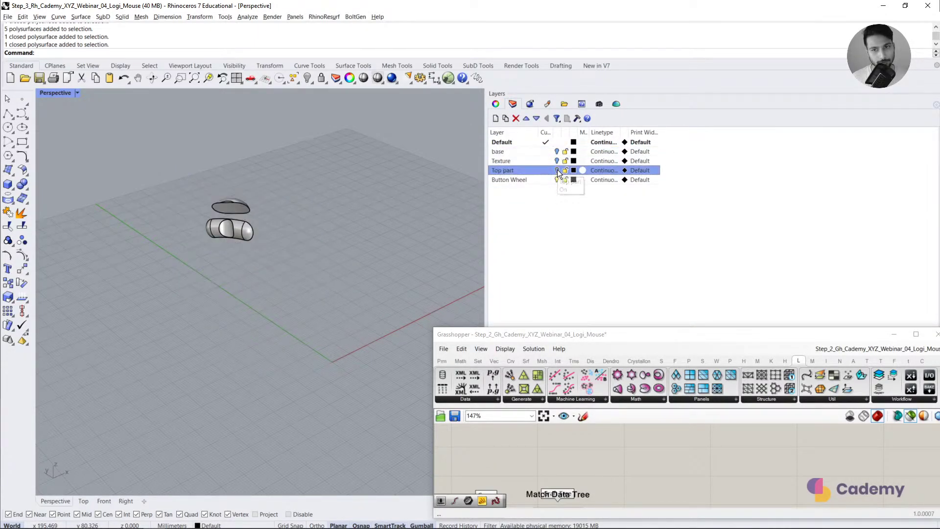
click(556, 179)
click(556, 179)
click(556, 170)
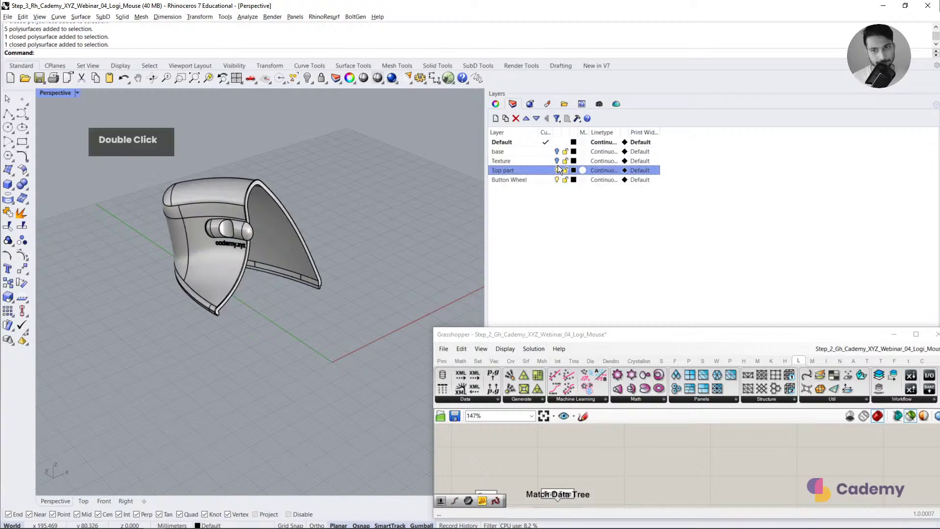
click(557, 161)
click(556, 152)
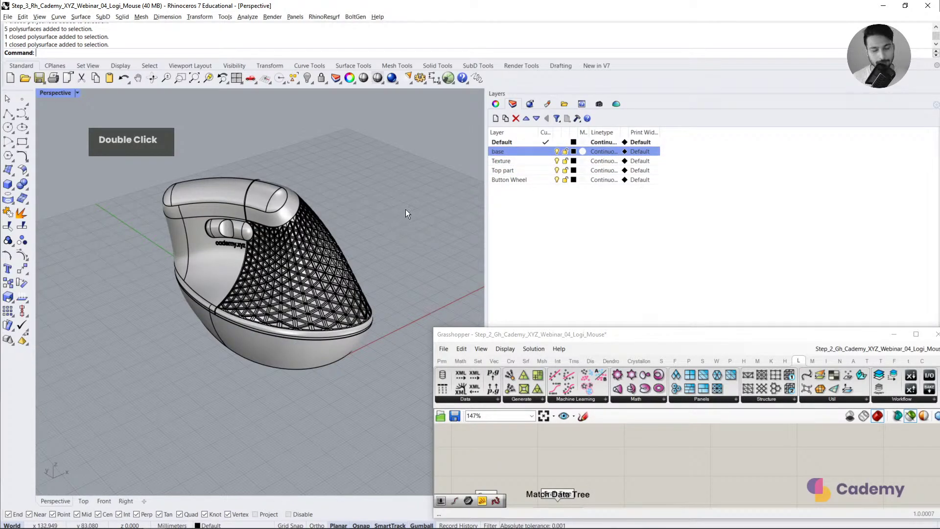
drag(405, 209, 222, 367)
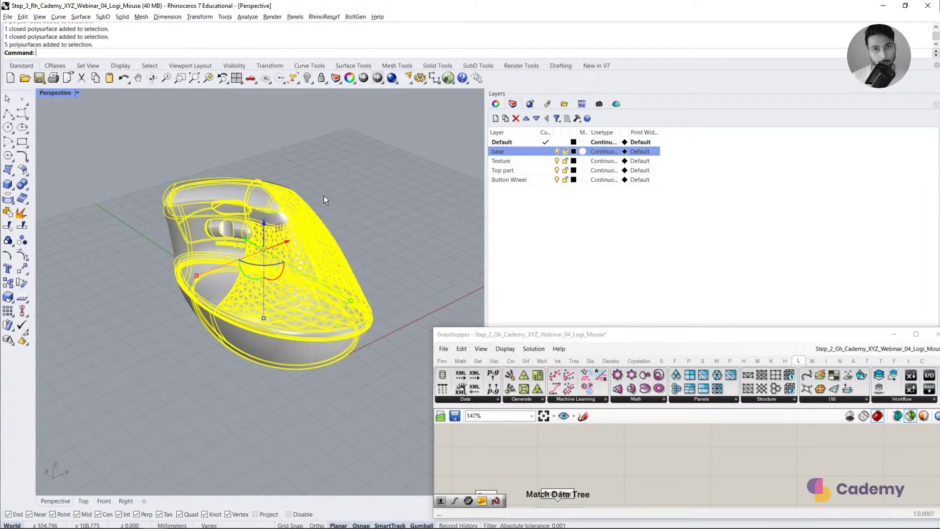
click(148, 409)
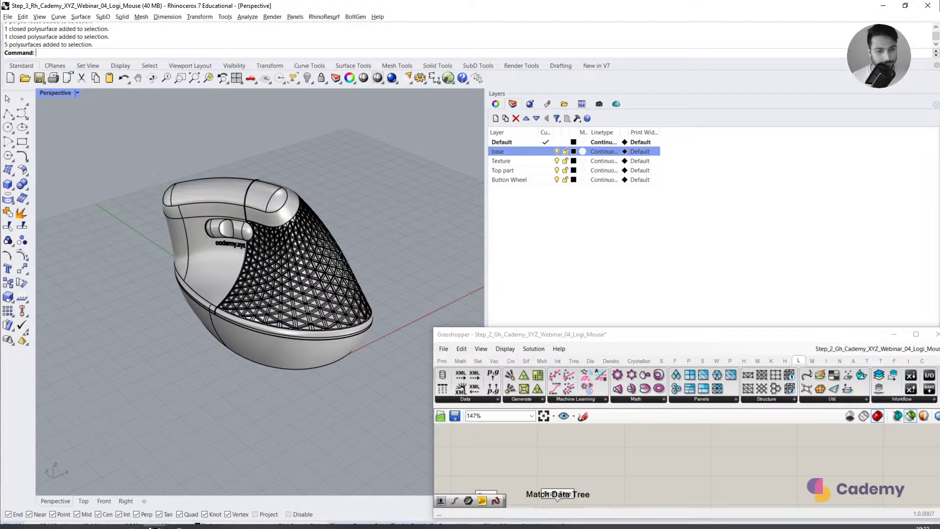
Step: Switch to KeyShot by launching it and dismiss its welcome window
text(key)
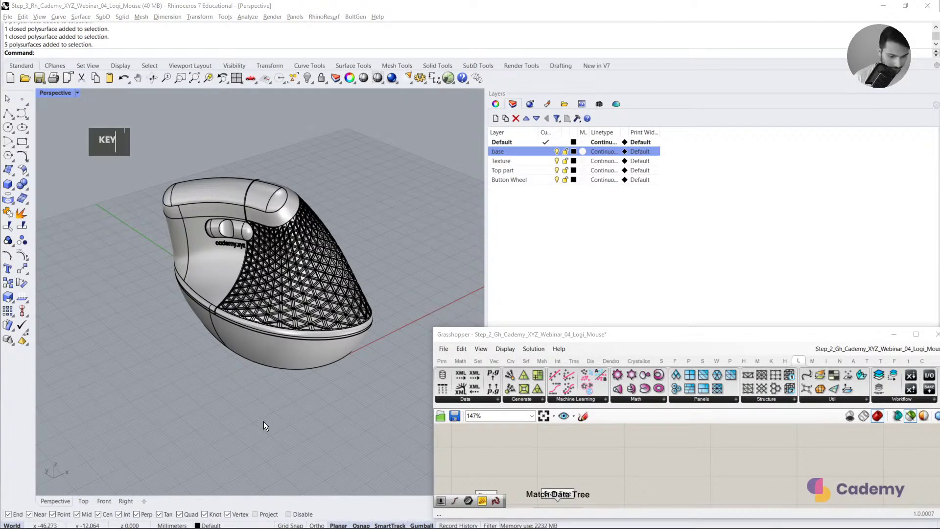
key(Return)
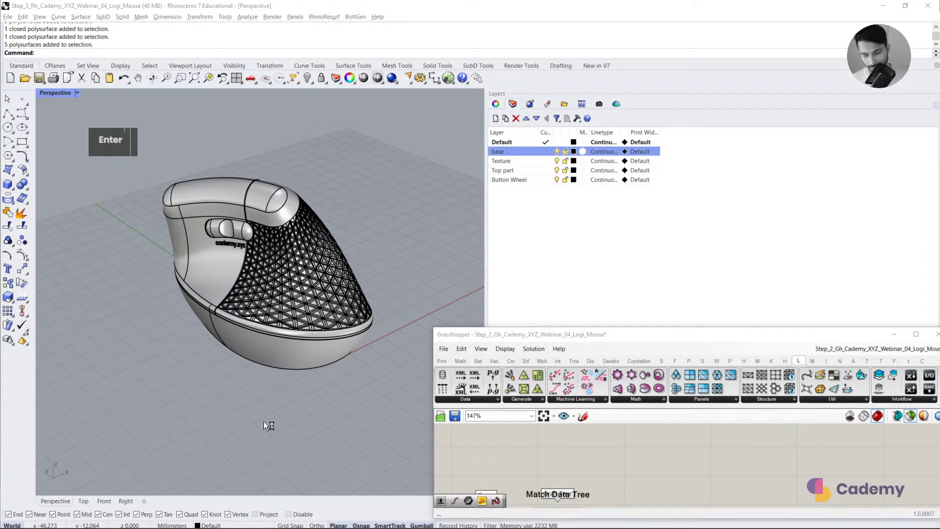
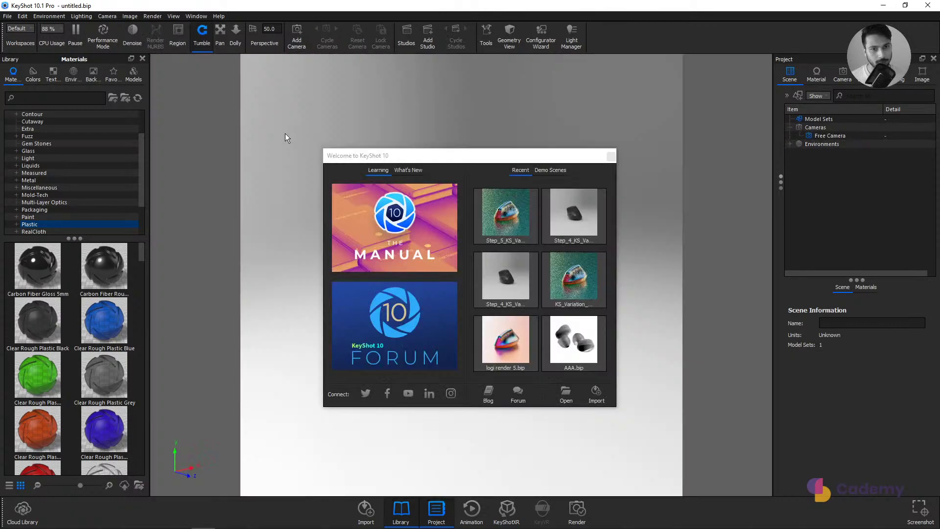
click(610, 156)
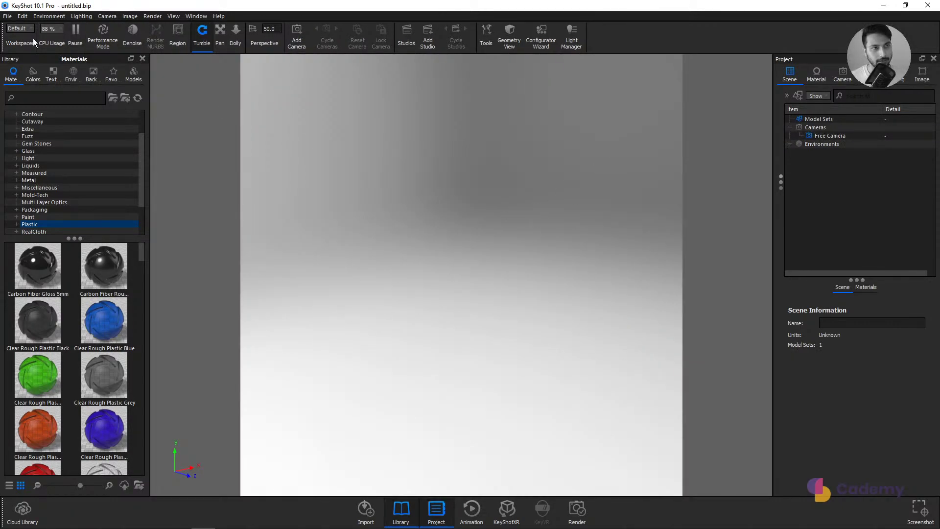
Step: Import Step_3_Rh_Cademy_XYZ_Webinar_04_Logi_Mouse from the Cademy_Webinar_04_Files folder with its NURBS data and resume real-time rendering
click(7, 16)
key(Escape)
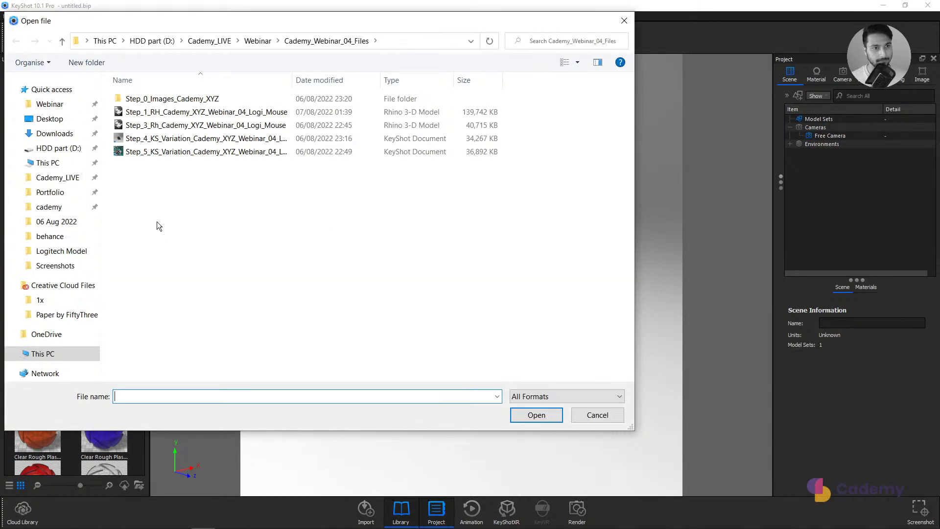
click(139, 129)
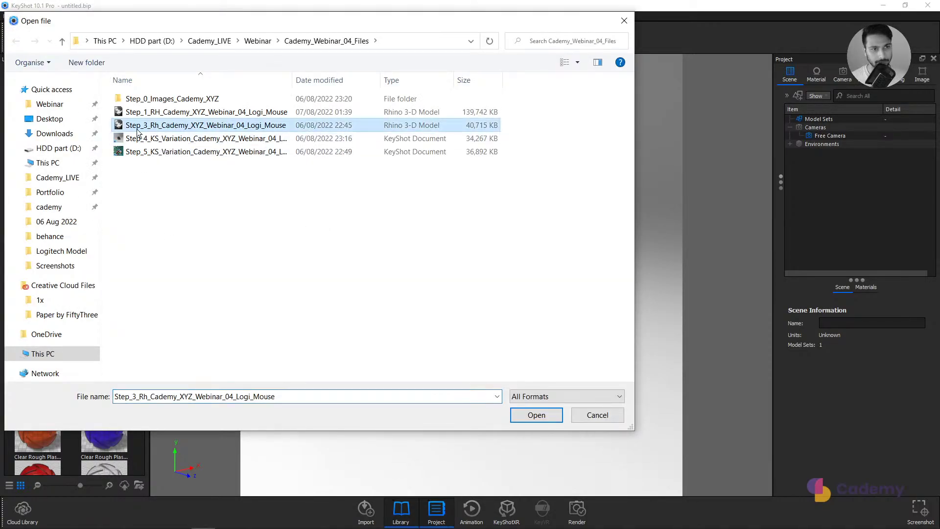
click(551, 413)
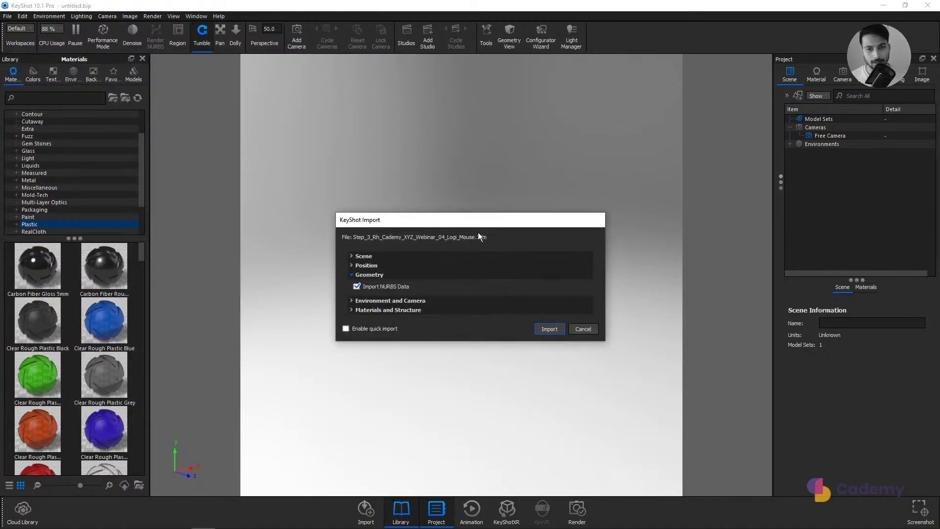
click(367, 274)
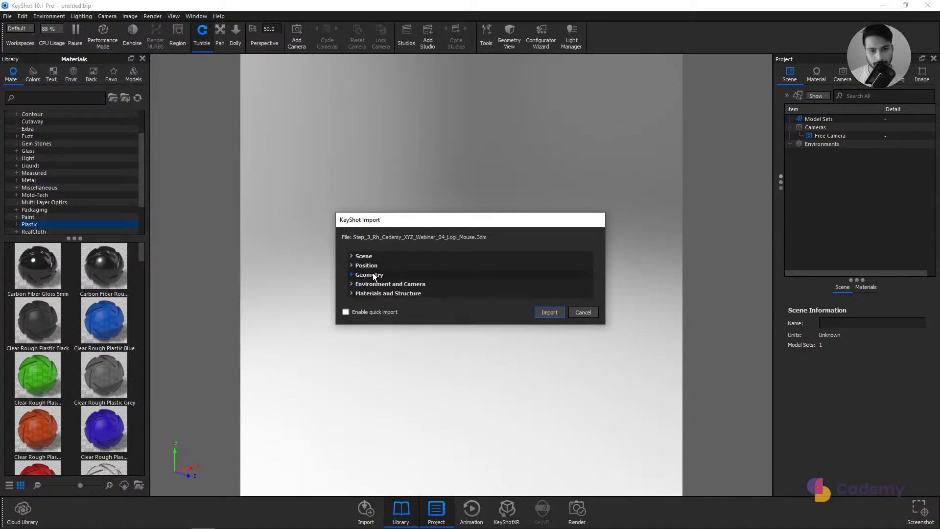
click(374, 276)
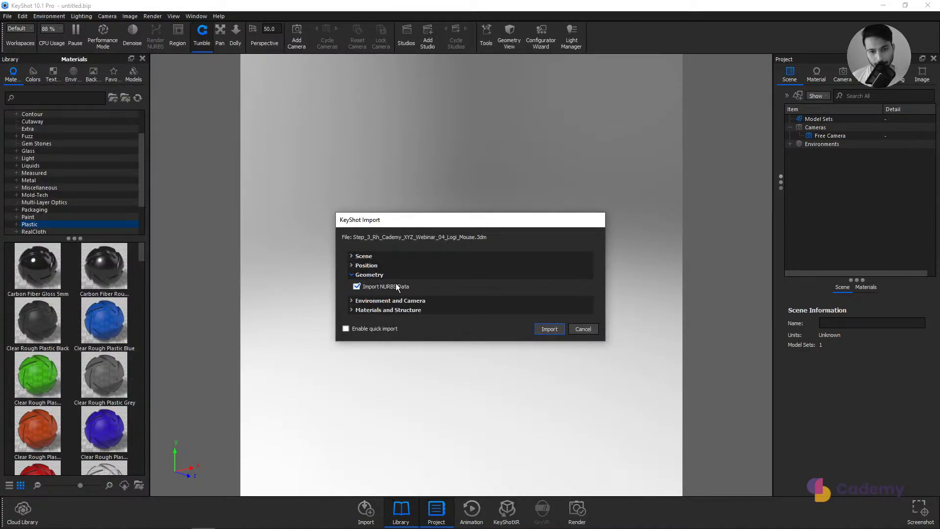
click(549, 329)
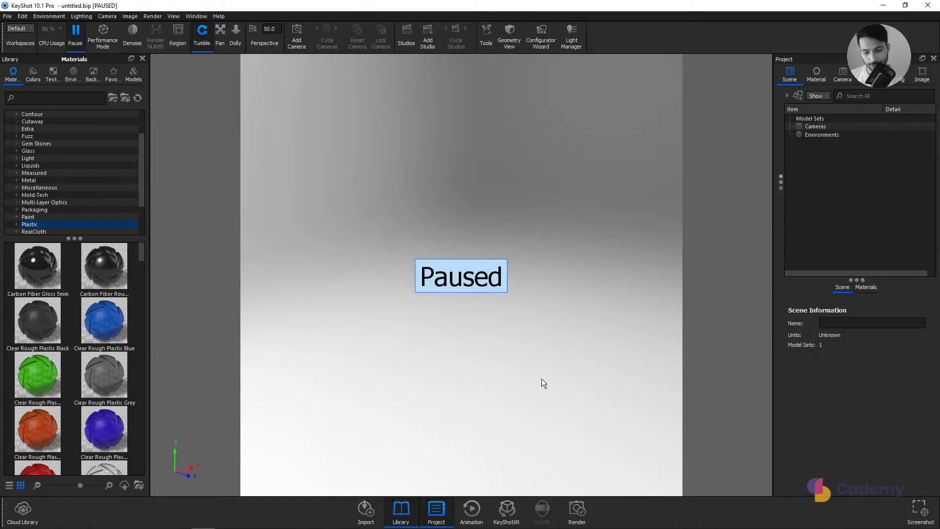
key(p)
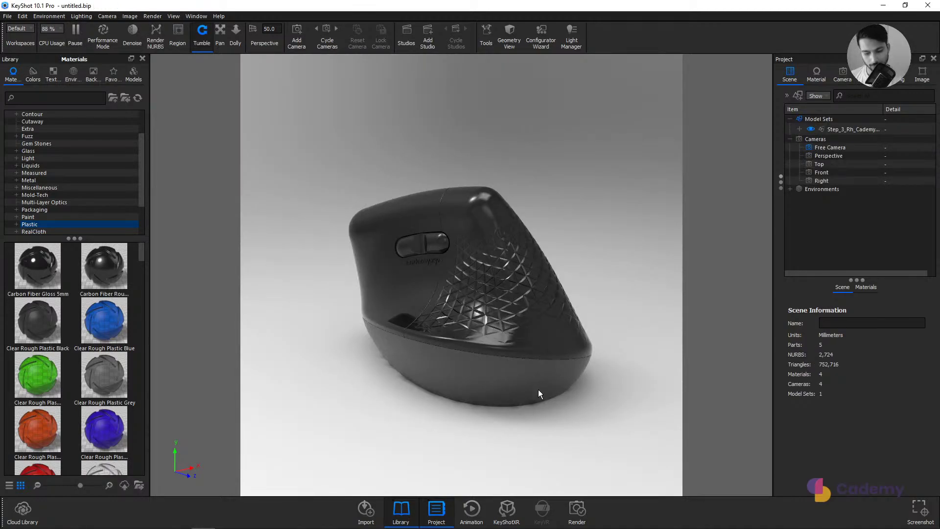
Step: Inspect the imported mouse from several angles and expand its model set to show the individual parts
drag(602, 364, 553, 416)
scroll(457, 369, up, 4)
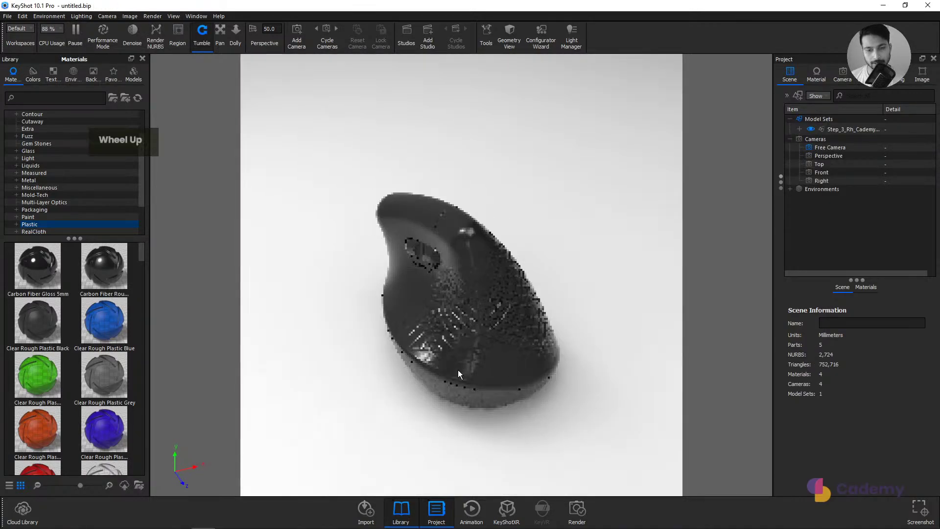
drag(515, 375, 469, 254)
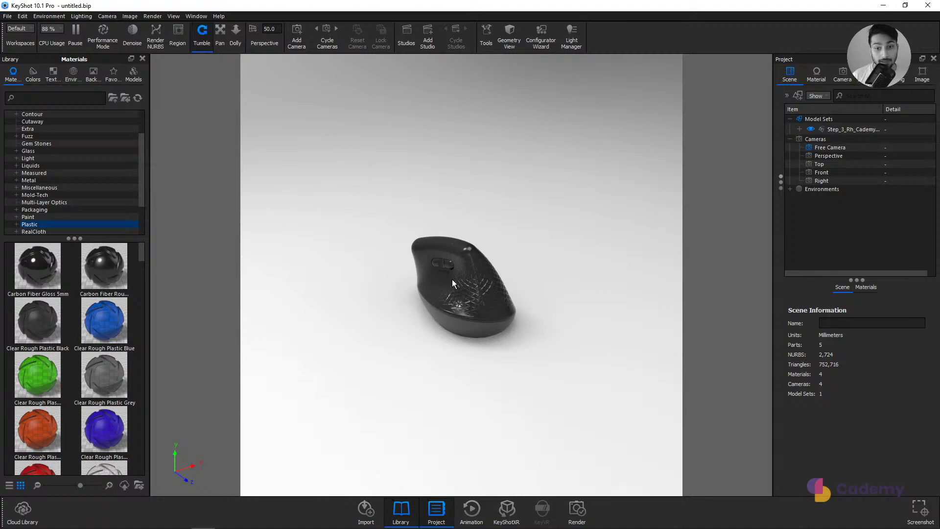
drag(452, 279, 548, 345)
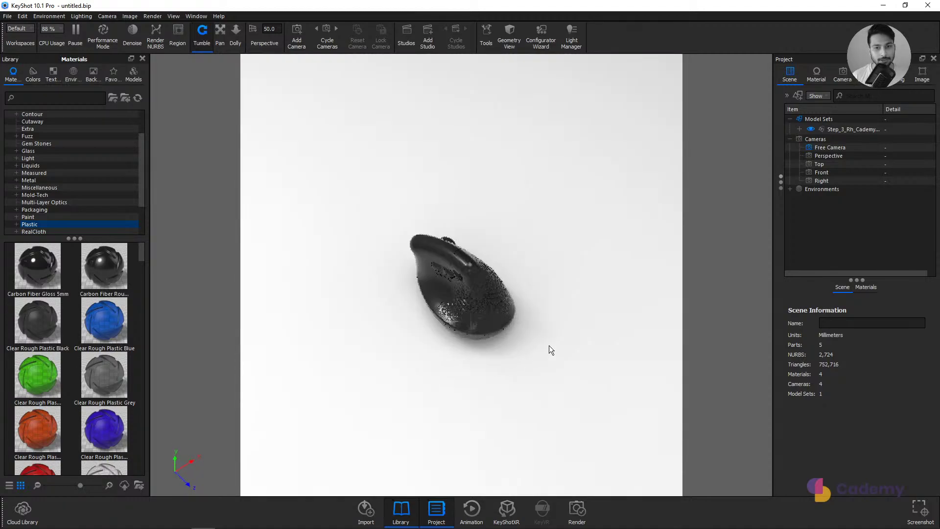
click(798, 139)
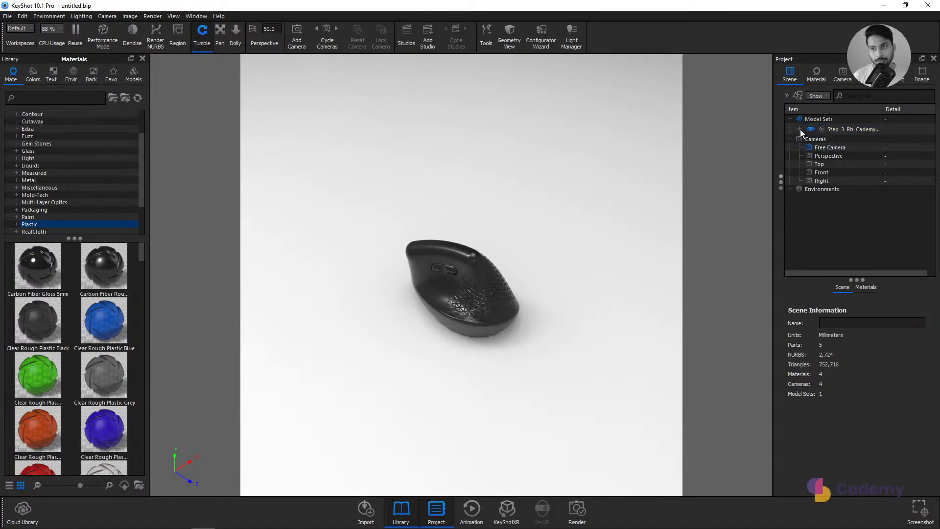
click(799, 129)
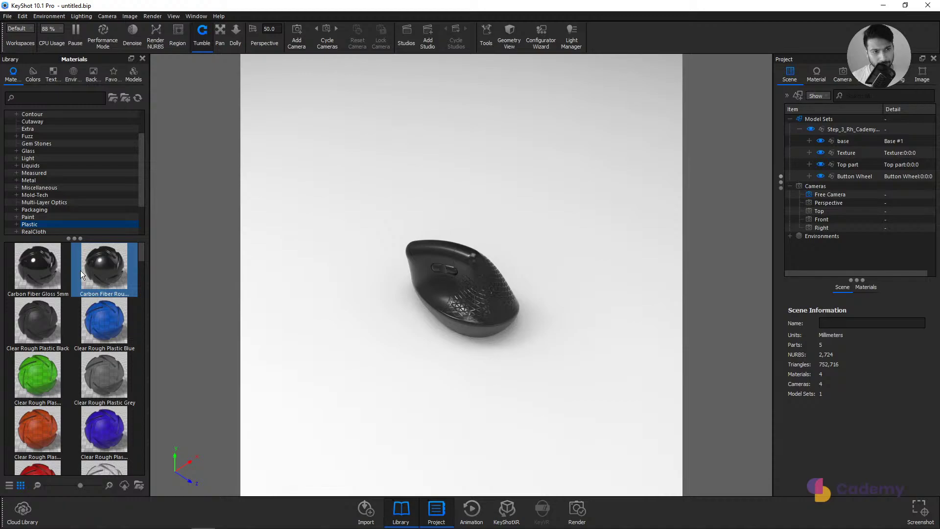
Step: Review the materials used in the scene and open the properties of the Top part material
double_click(53, 224)
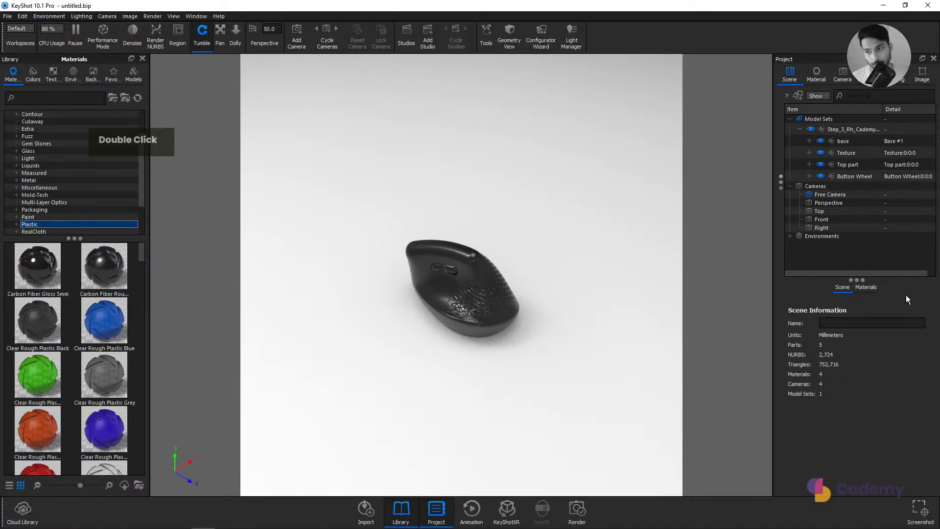
click(866, 287)
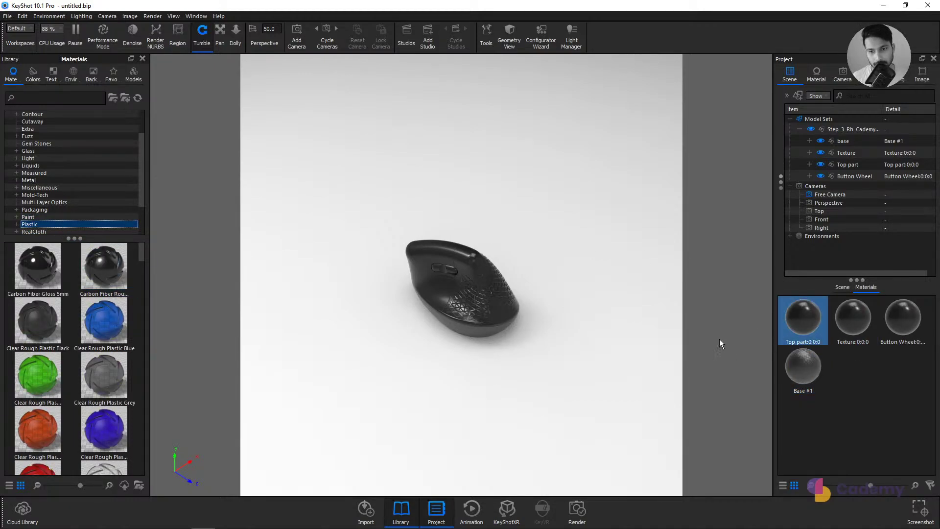
double_click(816, 324)
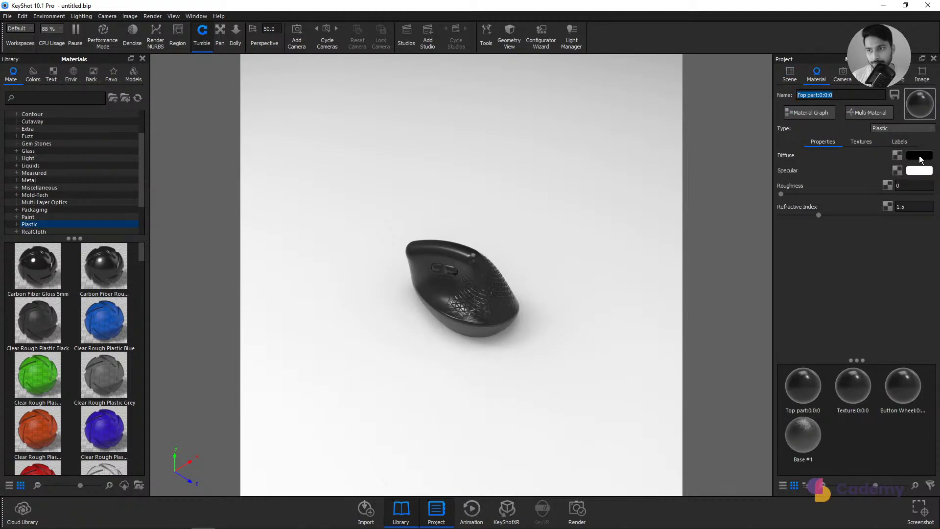
Step: Apply the Hard Rough Plastic White library material to the base, Texture, Top part and Button Wheel parts
double_click(40, 221)
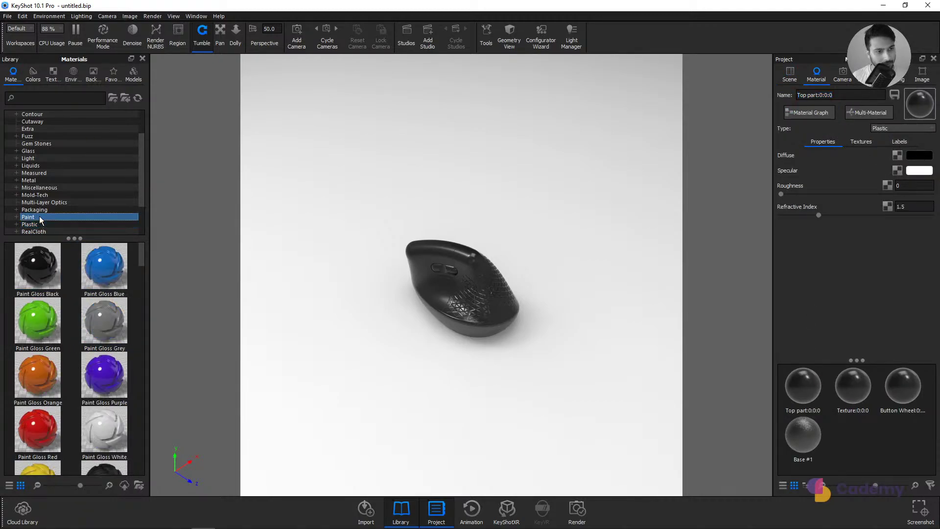
scroll(44, 264, down, 6)
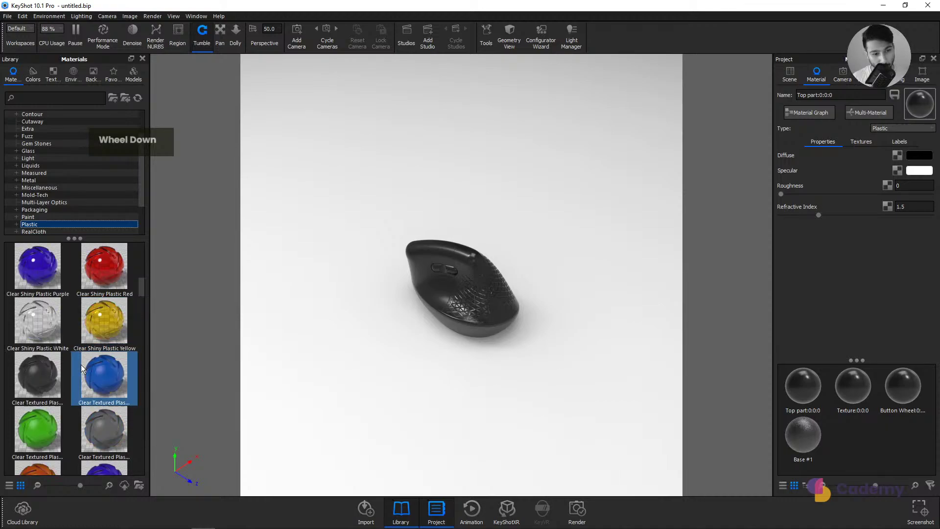
scroll(81, 363, down, 4)
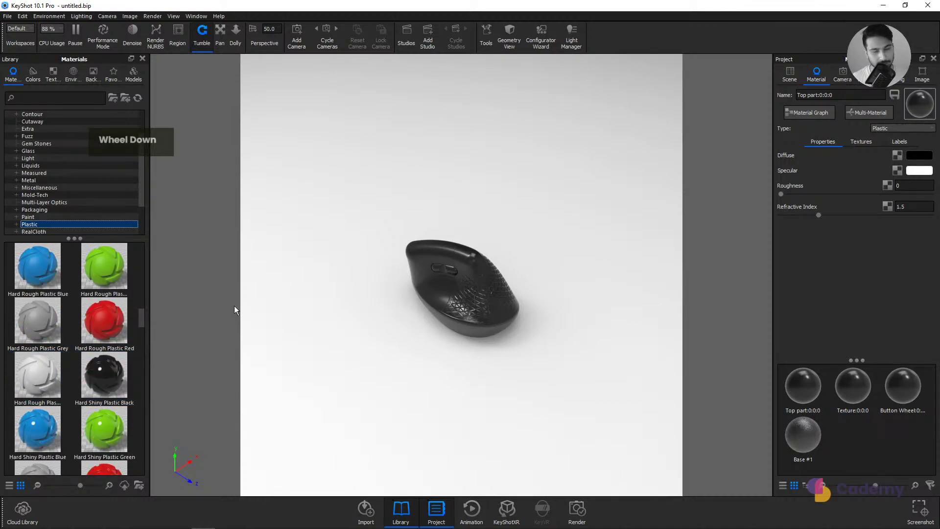
click(789, 75)
drag(38, 375, 859, 152)
drag(37, 374, 857, 177)
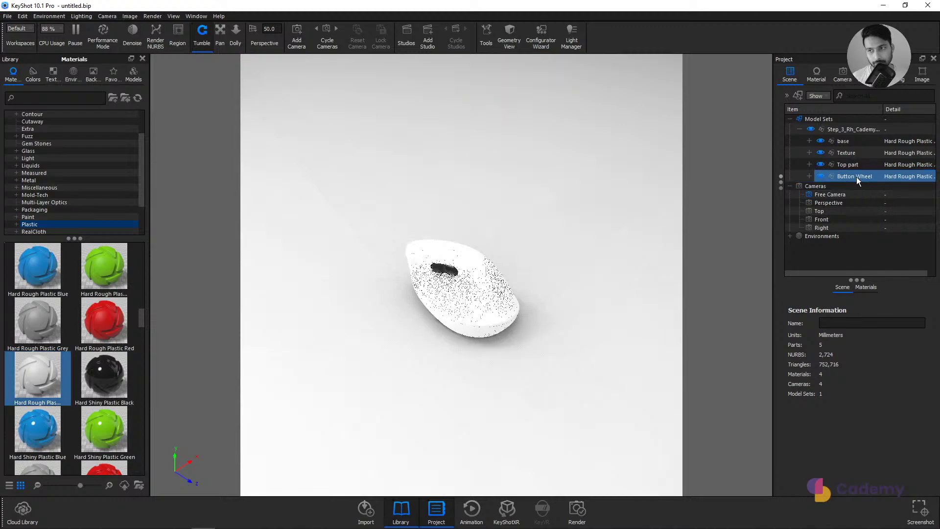
Step: Rename the textured part's material as TEXTURE and the top part's material as TOP
click(863, 286)
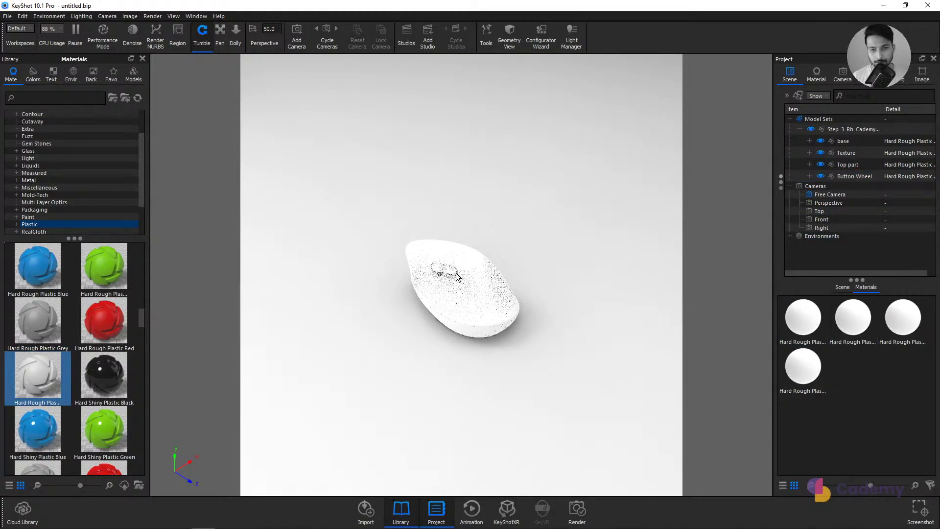
scroll(484, 285, up, 2)
scroll(506, 286, down, 5)
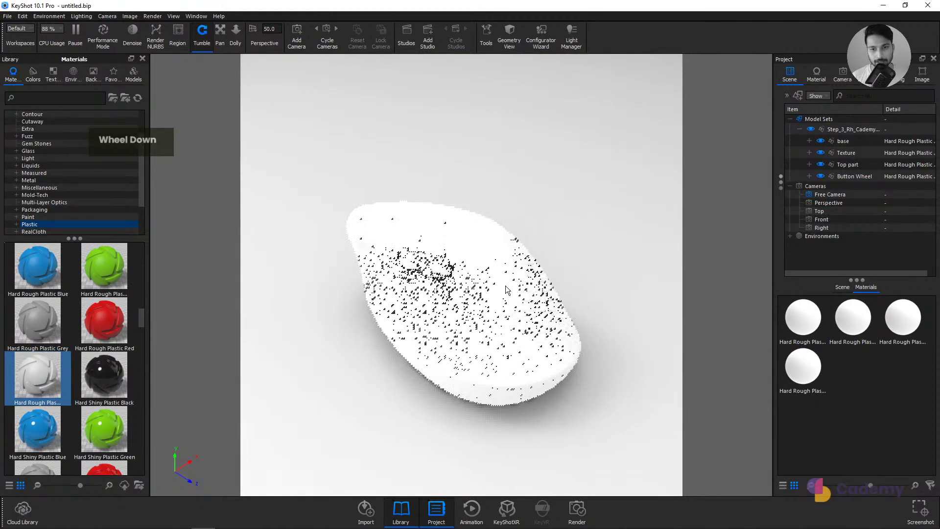
double_click(505, 286)
drag(867, 95, 765, 93)
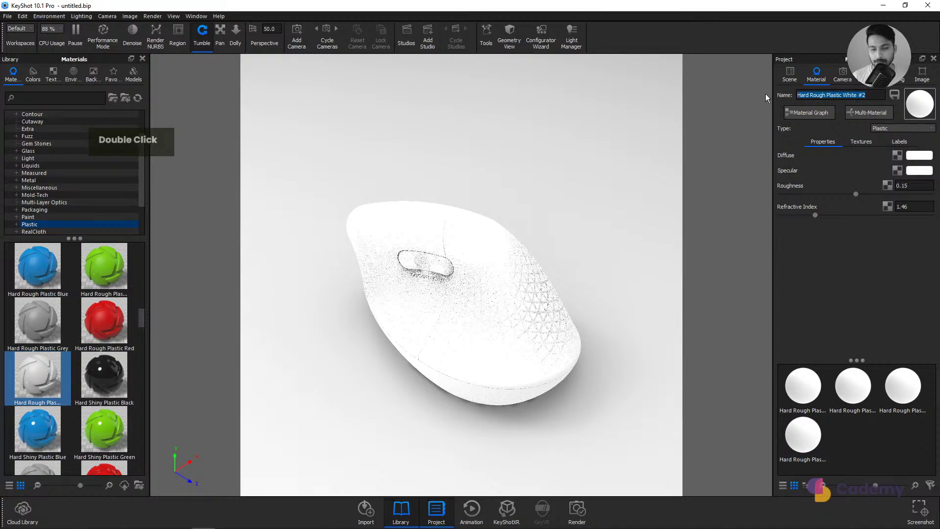
text(TEXTURE)
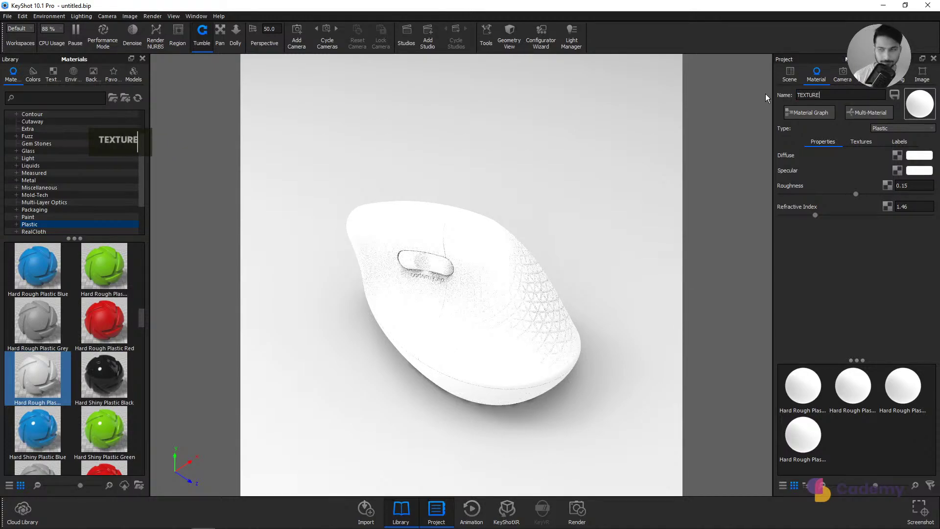
double_click(385, 233)
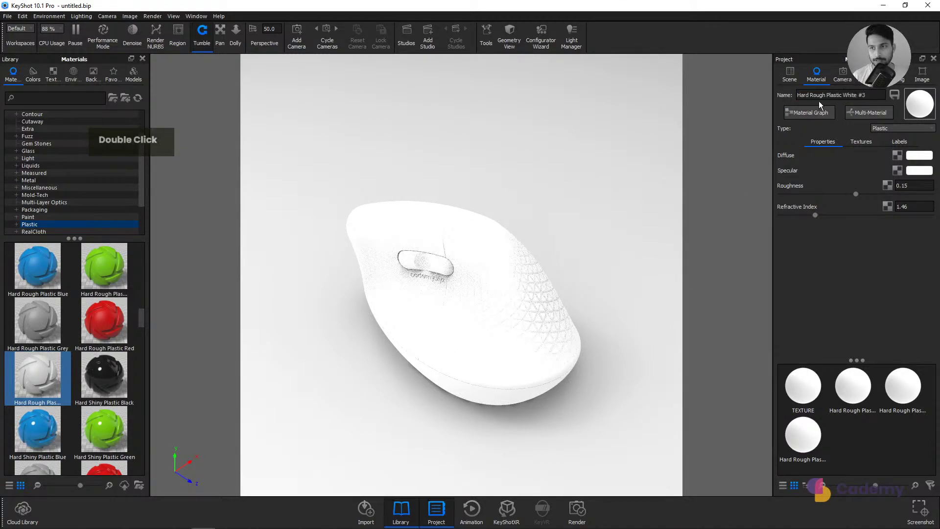
text(TOP)
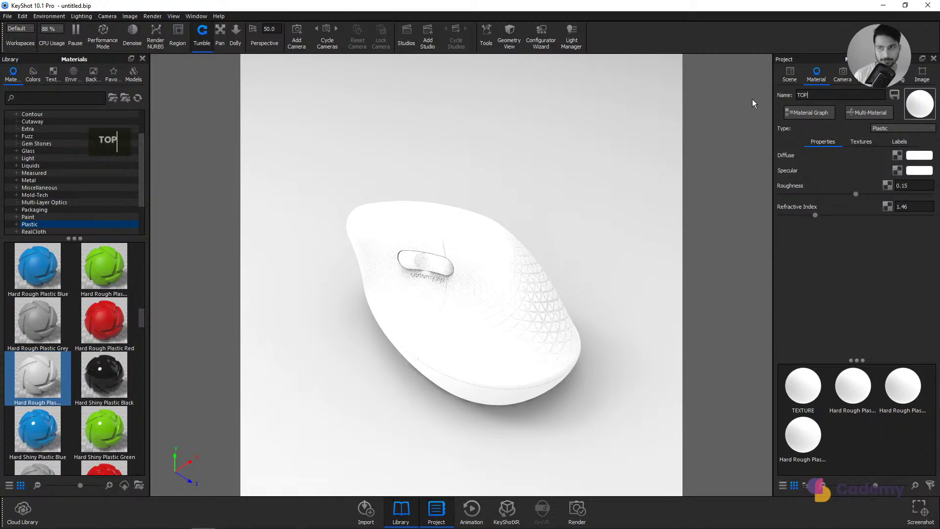
Step: Rename the button wheel's material as BUTTON and the mouse base's material as BASE
double_click(423, 267)
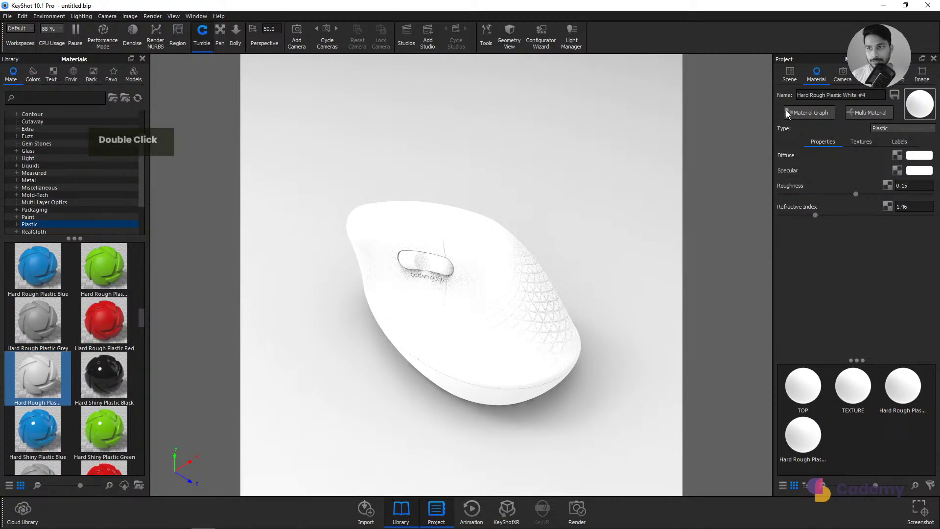
double_click(883, 95)
text(BUTTO)
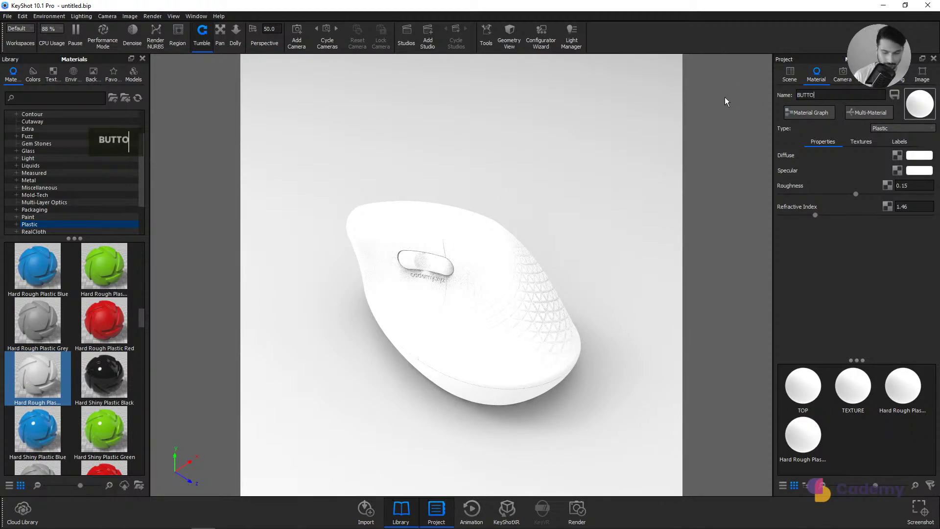
text(N)
key(Return)
double_click(496, 404)
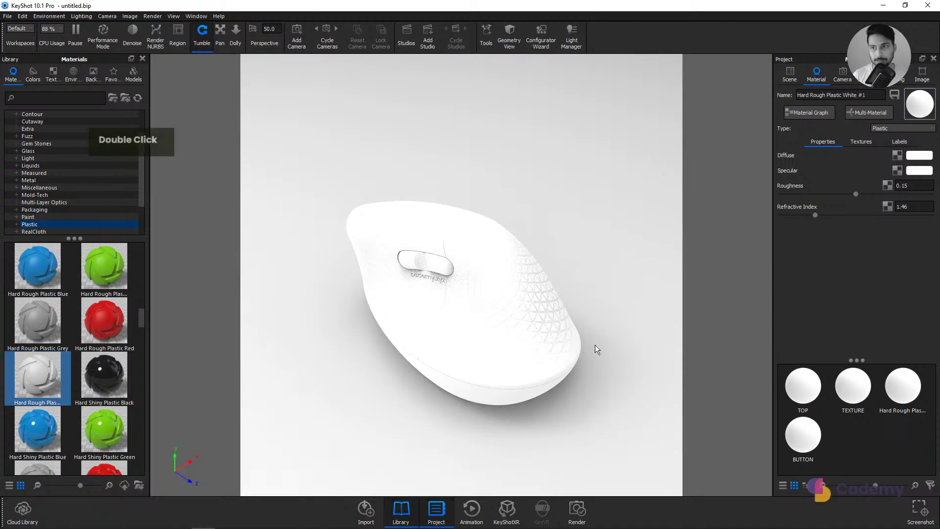
double_click(772, 95)
text(BASE)
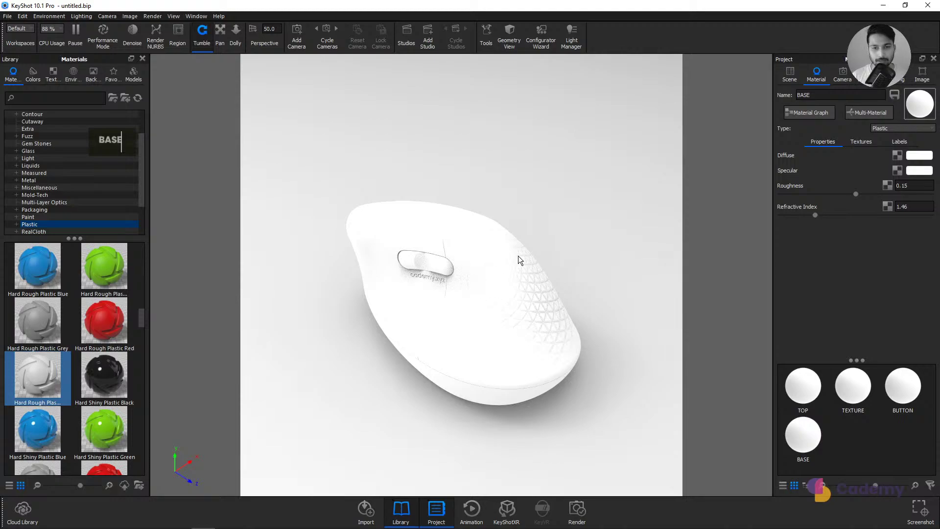
Step: Add a Plane from the model library to the scene beside the mouse
mouse_move(445, 312)
mouse_down()
mouse_move(425, 360)
mouse_move(462, 315)
mouse_up()
scroll(463, 315, up, 4)
drag(474, 386, 536, 265)
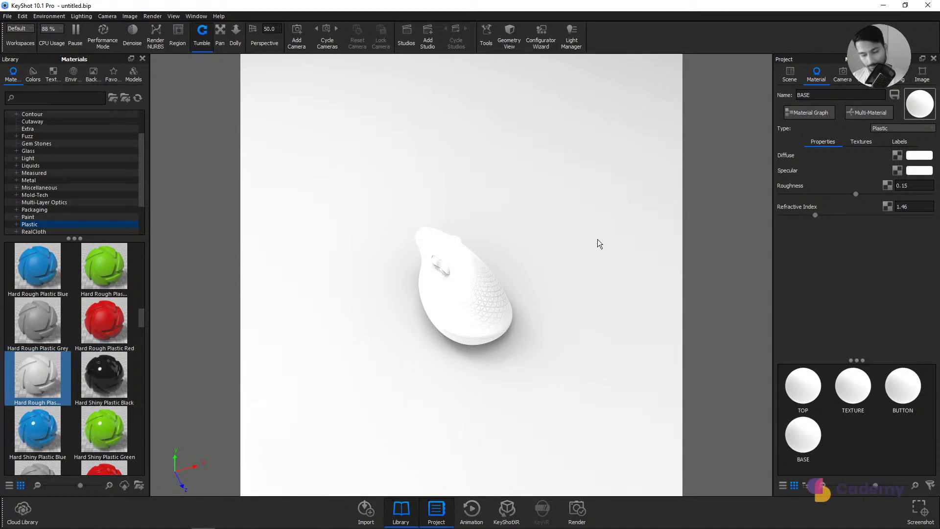
drag(489, 294, 463, 279)
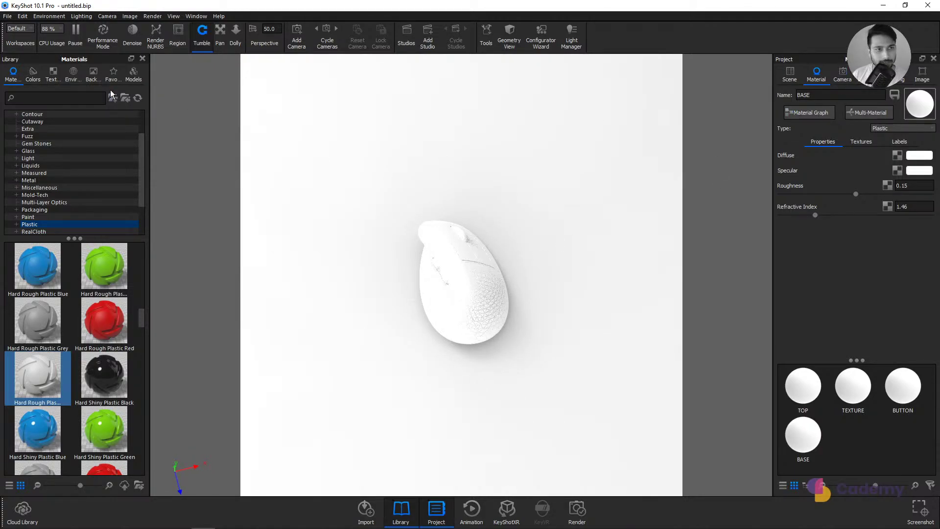
click(122, 77)
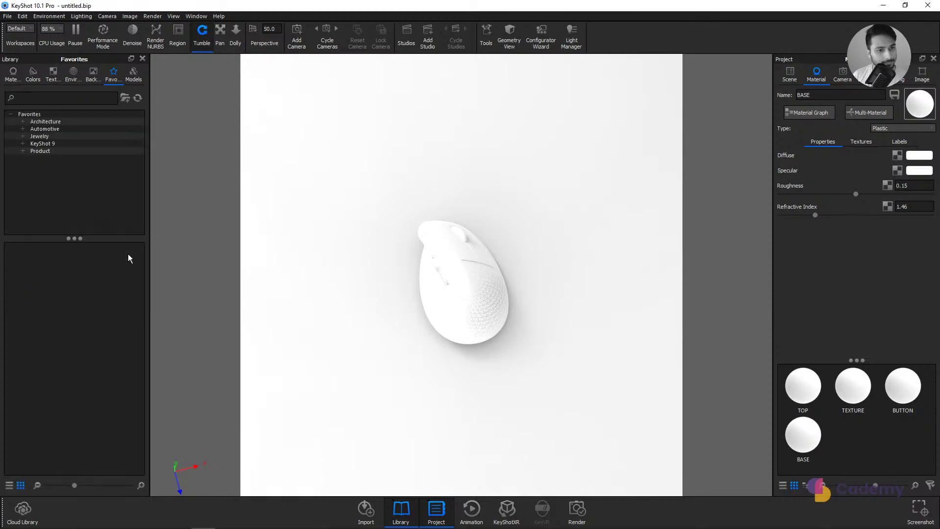
click(133, 74)
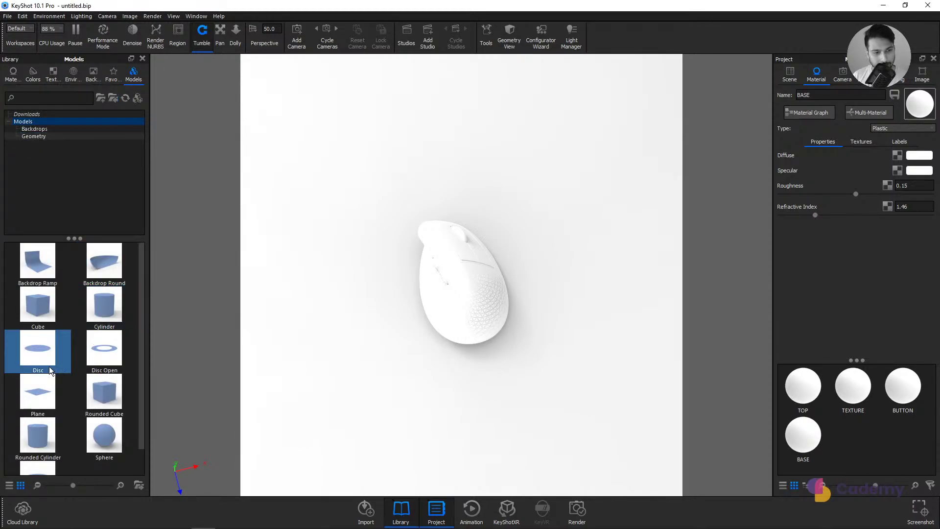
drag(34, 400, 416, 325)
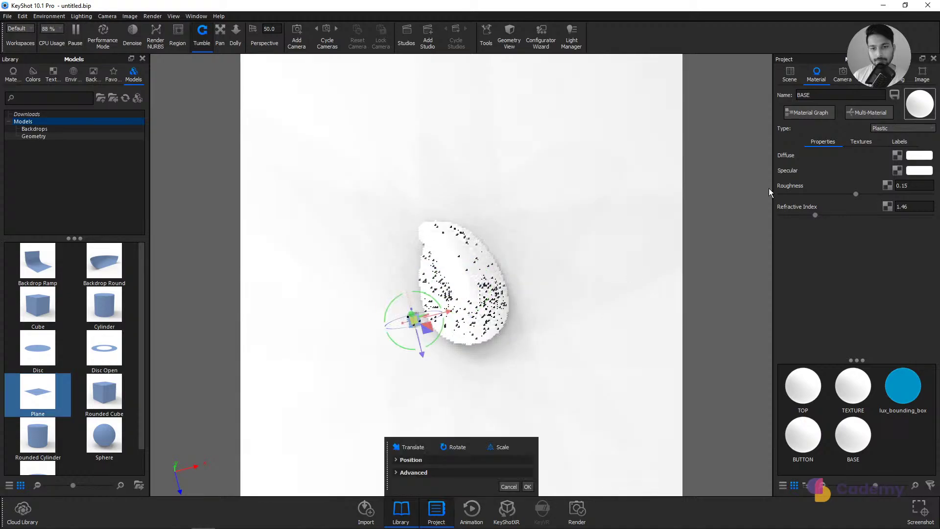
Step: Set the plane's scale to 100 and center it on the ground beneath the mouse
click(797, 78)
drag(498, 375, 516, 328)
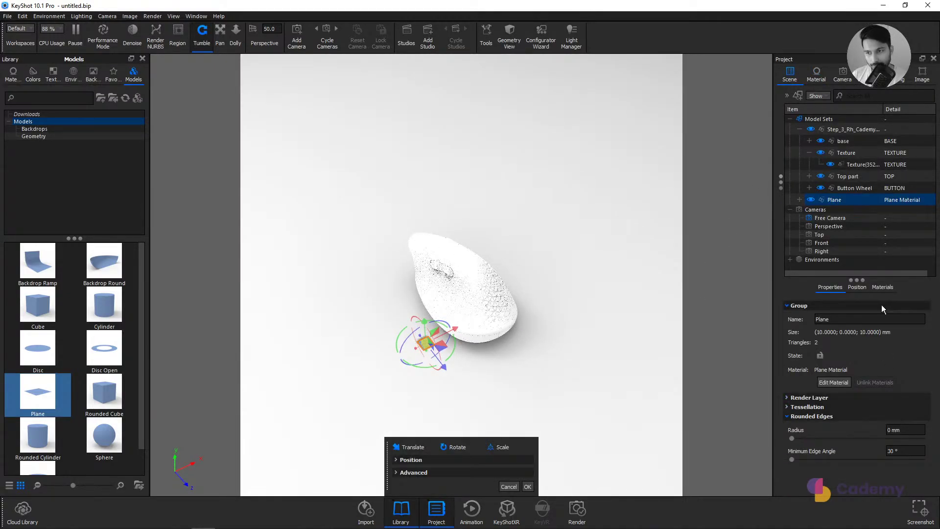
click(799, 305)
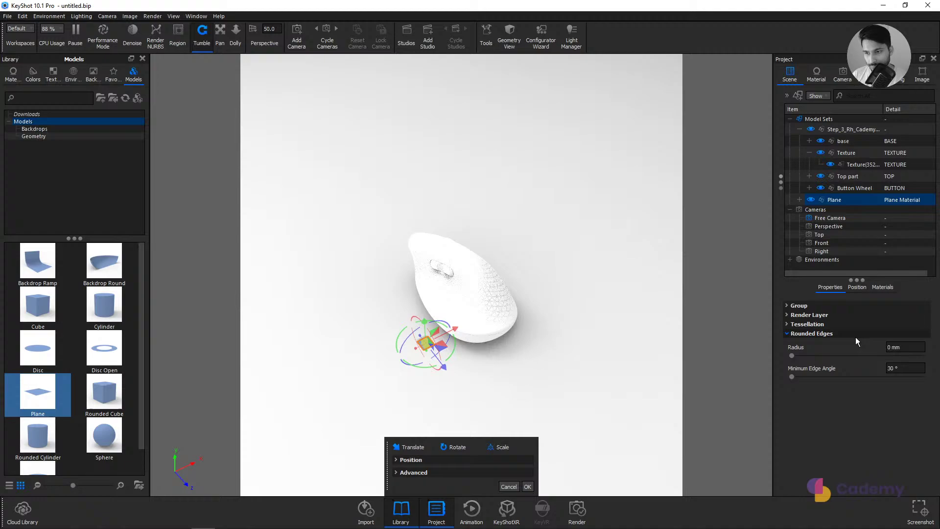
click(858, 288)
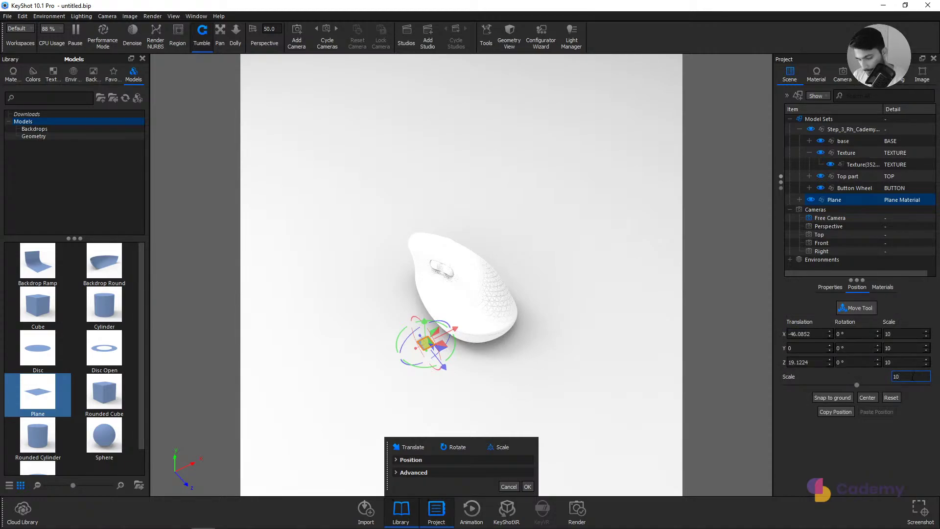
text(0)
key(Return)
click(866, 399)
click(847, 399)
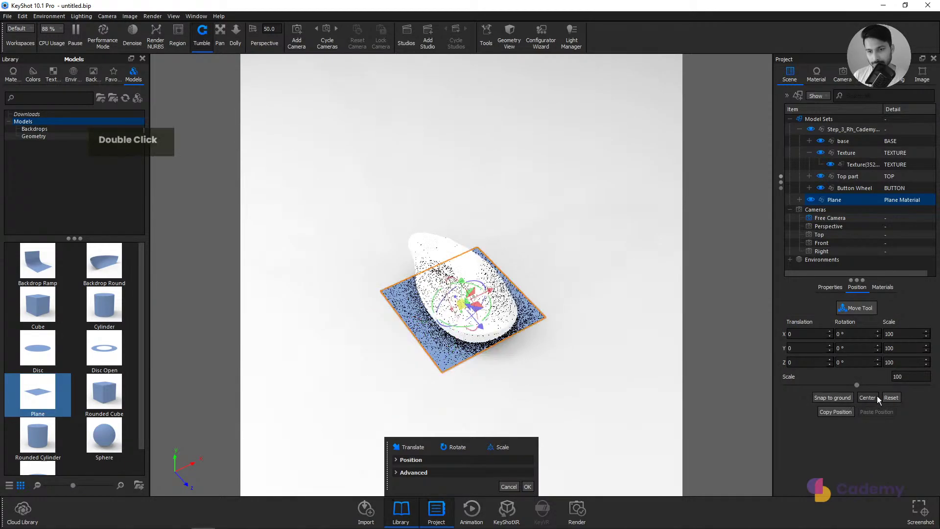
Step: Enlarge the plane to a scale of 1000 and accept its placement as the ground surface
double_click(913, 376)
text(0)
key(Return)
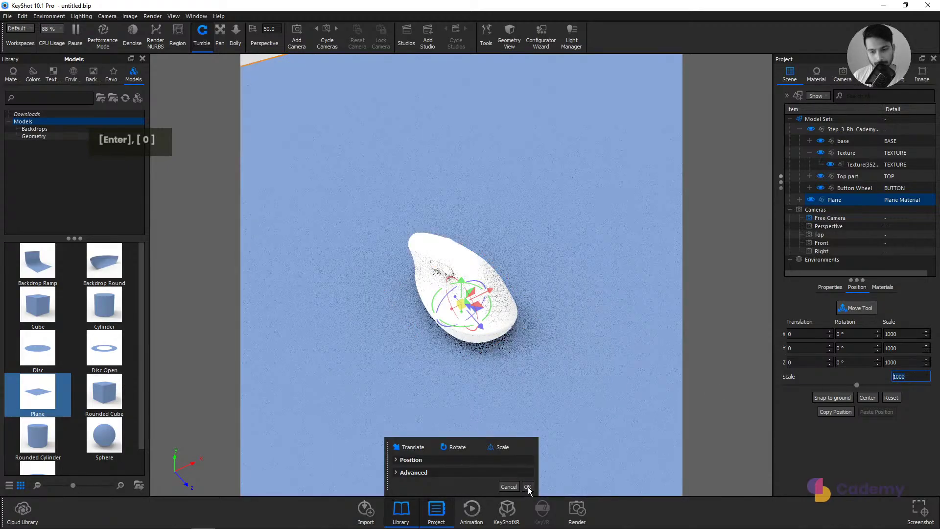
click(527, 486)
scroll(452, 386, up, 5)
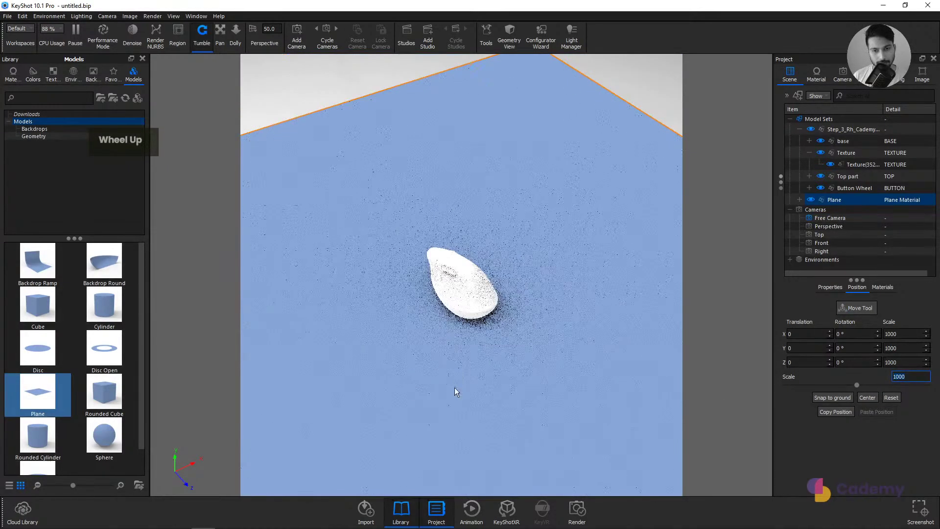
drag(457, 398, 485, 383)
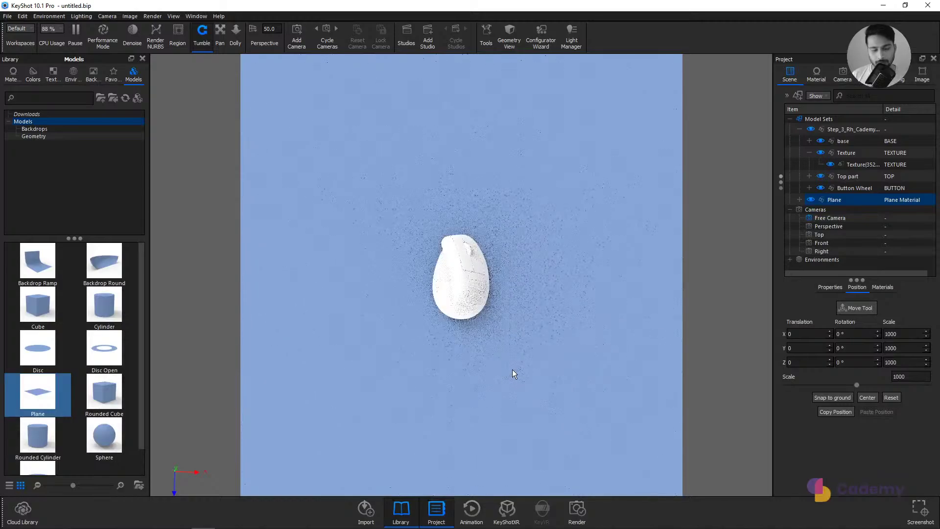
scroll(512, 370, down, 2)
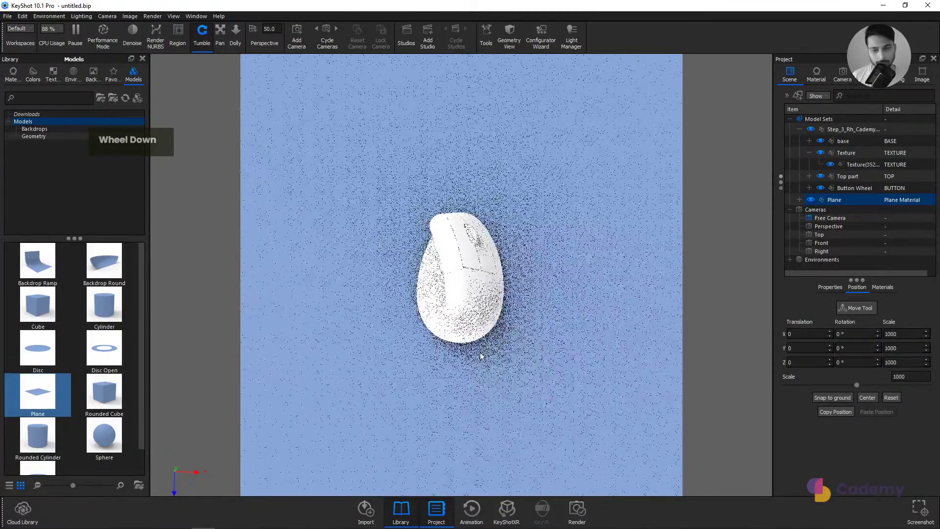
drag(469, 382, 473, 337)
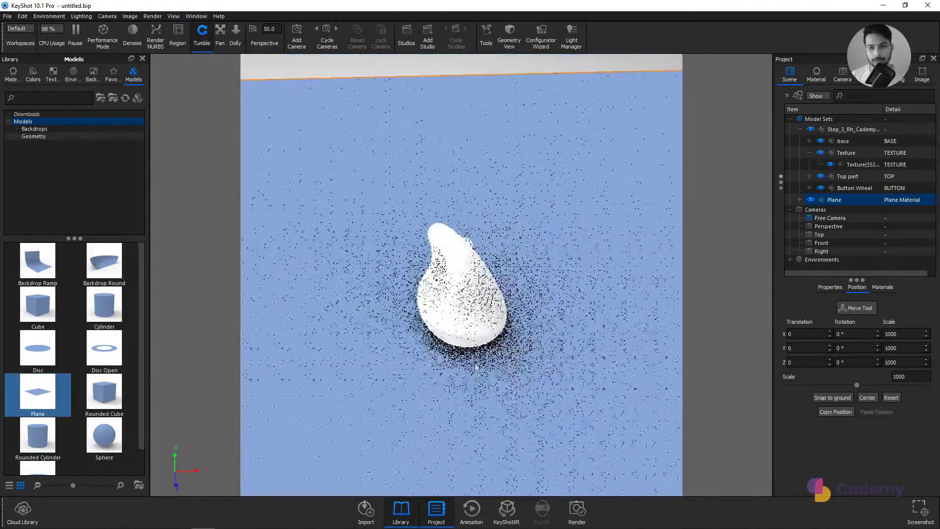
Step: Switch the free camera to the standard Top view and frame the mouse more closely
click(843, 74)
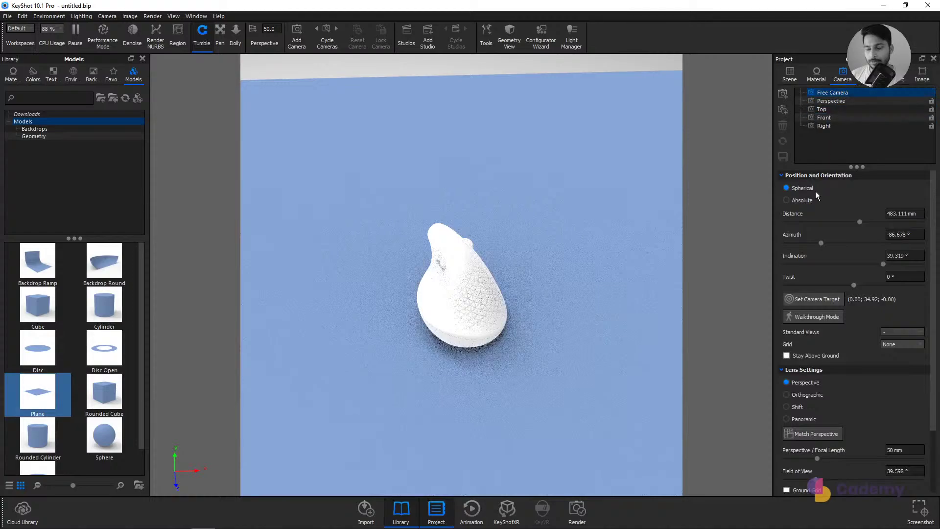
drag(636, 245, 654, 218)
click(909, 235)
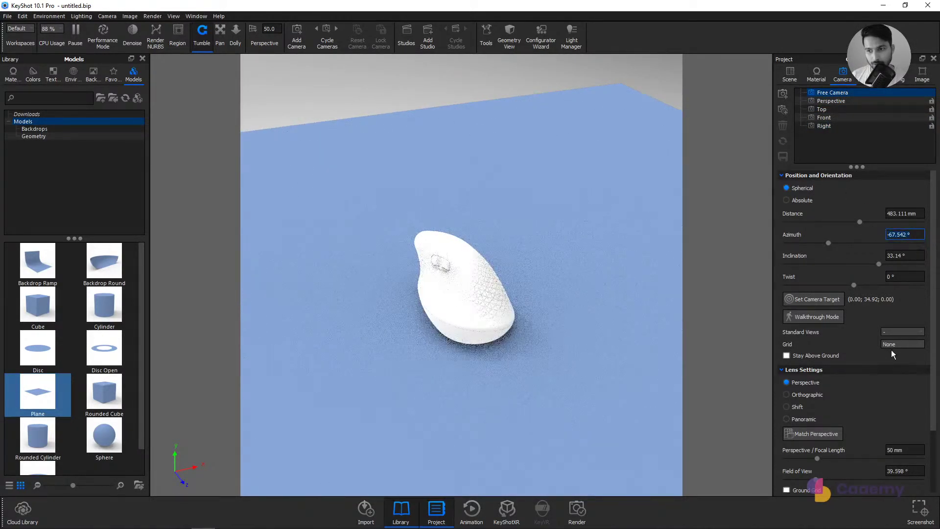
click(894, 332)
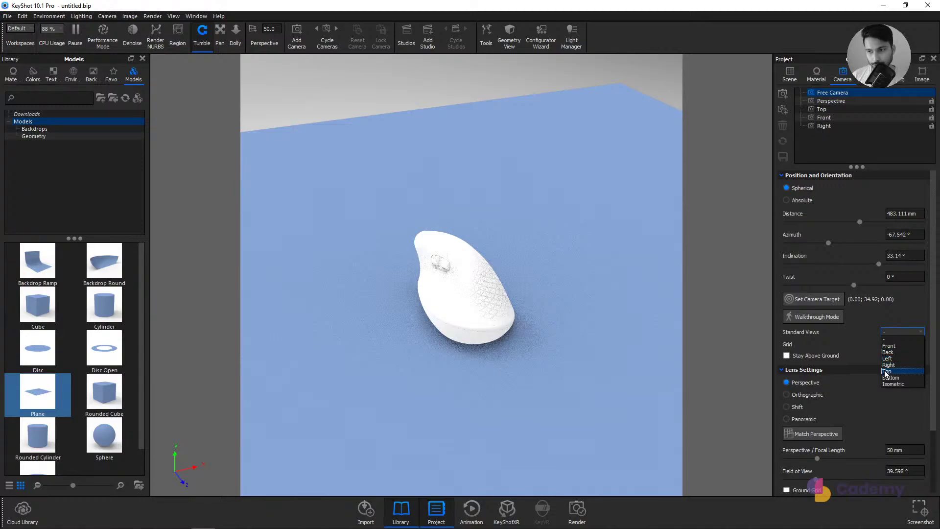
click(887, 372)
scroll(469, 287, down, 5)
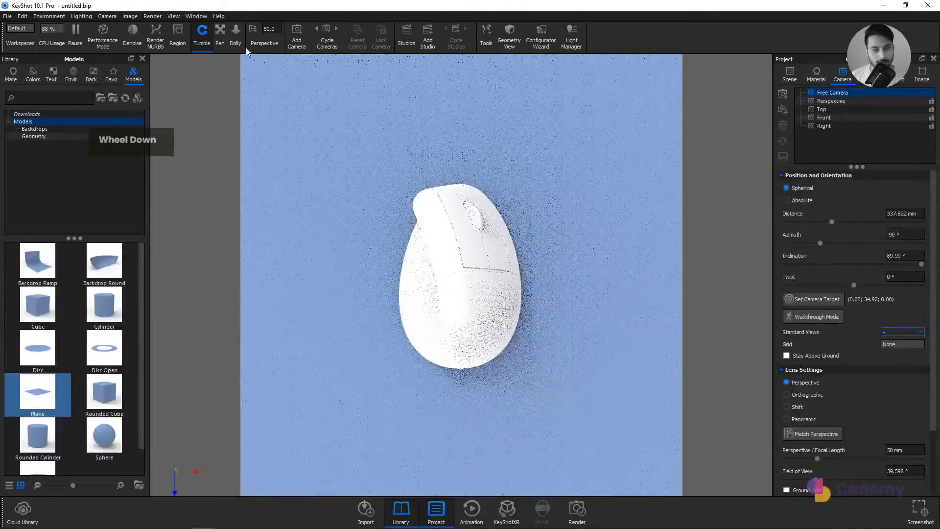
Step: Set the camera's perspective to 200 and save the top view as a new camera, then test recalling it
click(270, 29)
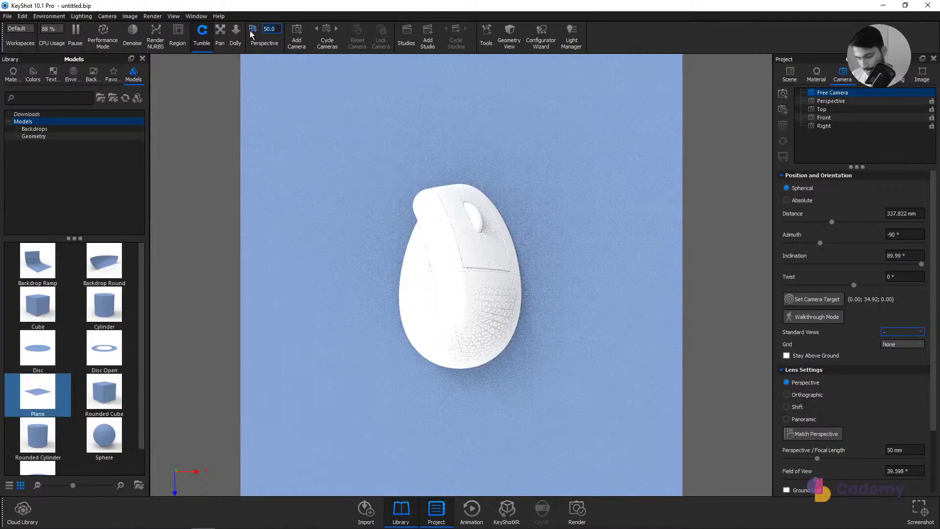
text(200)
key(Return)
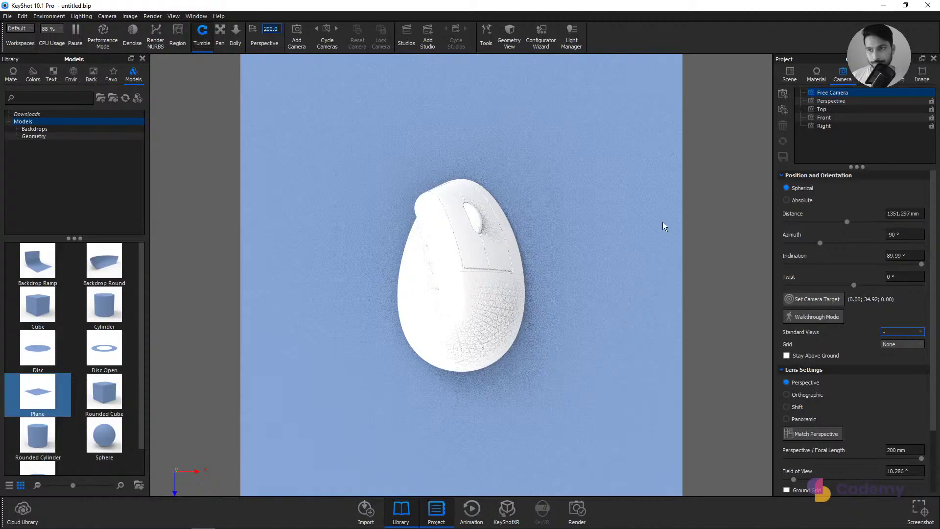
click(782, 94)
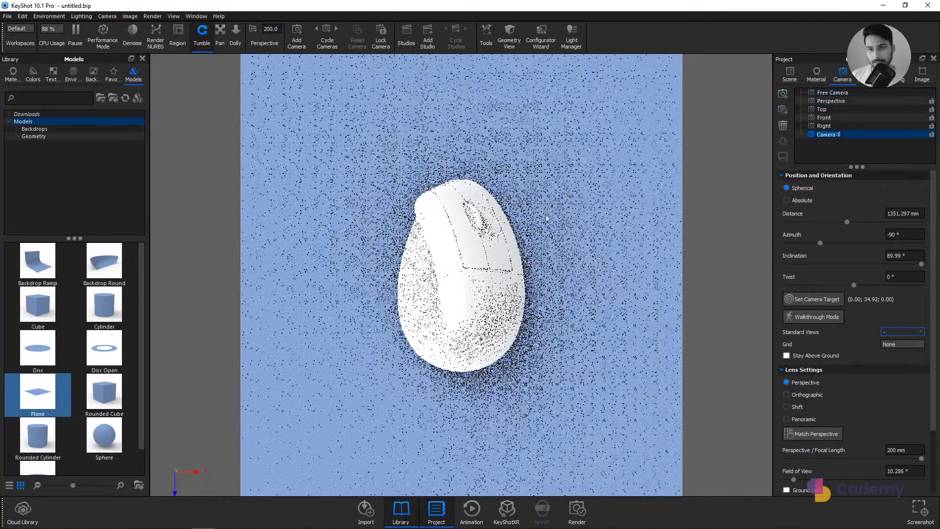
drag(564, 324, 533, 294)
scroll(534, 294, up, 3)
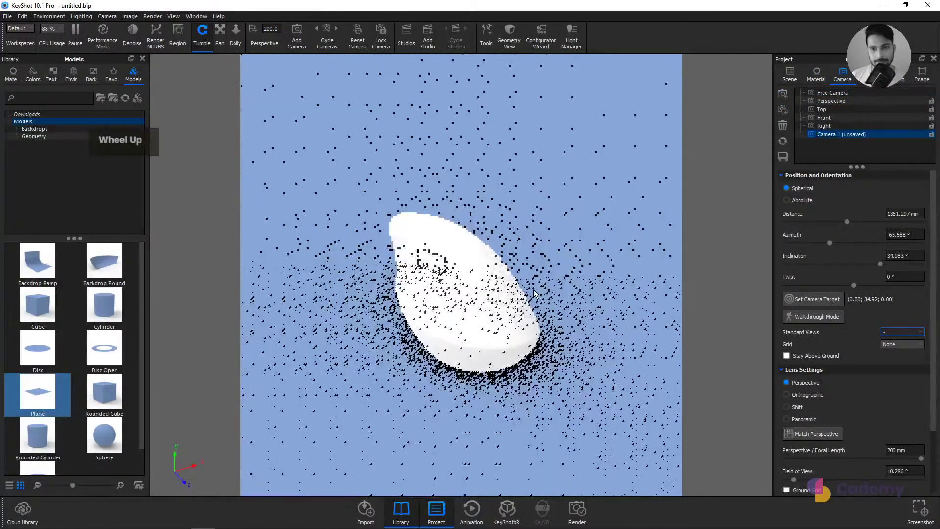
double_click(826, 135)
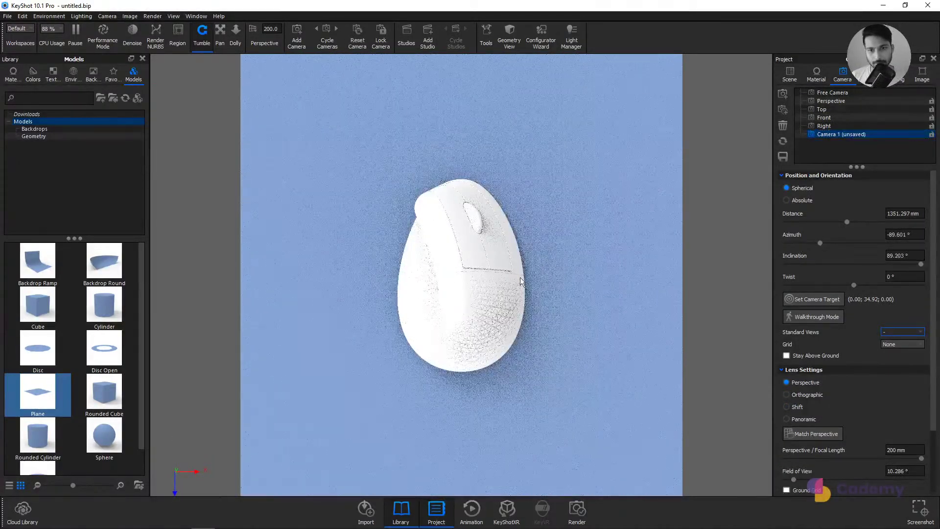
Step: Change the ground plane material's color to white (#FFFFFF)
drag(496, 364, 498, 305)
scroll(498, 304, up, 3)
double_click(559, 222)
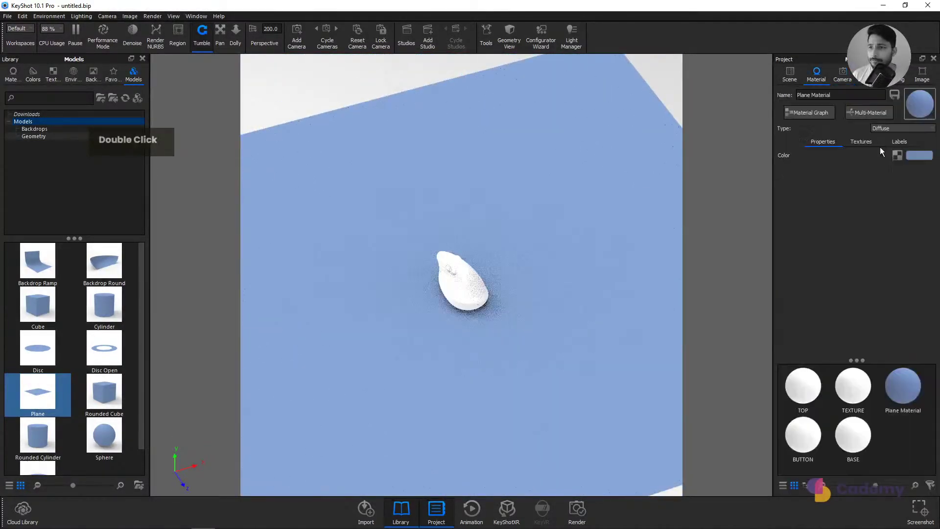
click(916, 159)
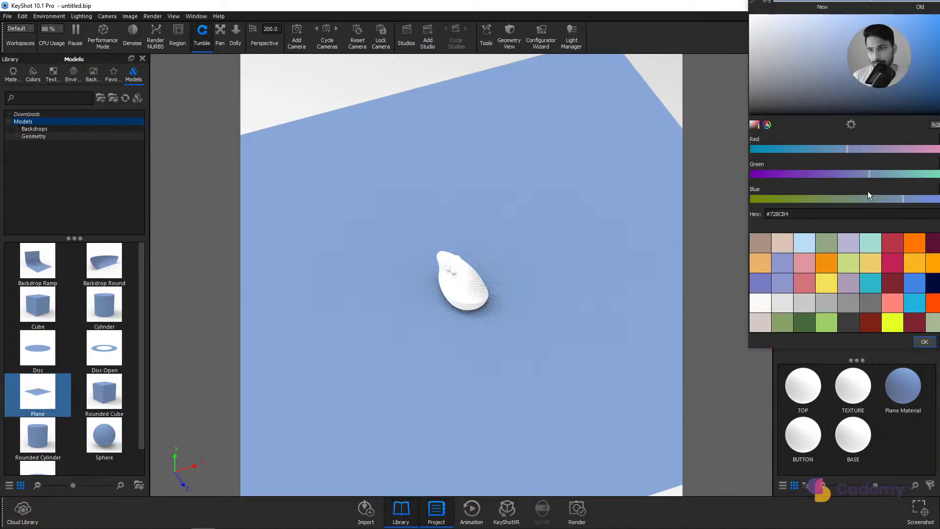
drag(783, 79, 749, 15)
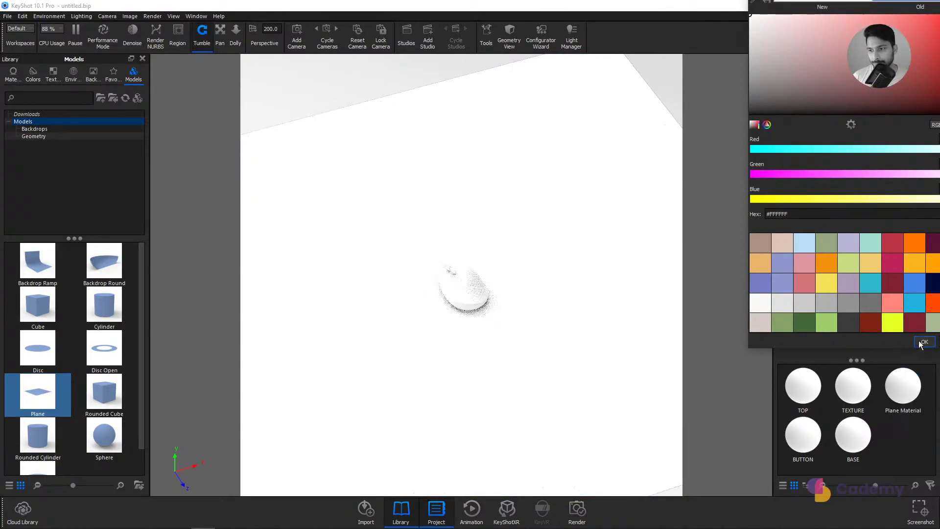
click(925, 341)
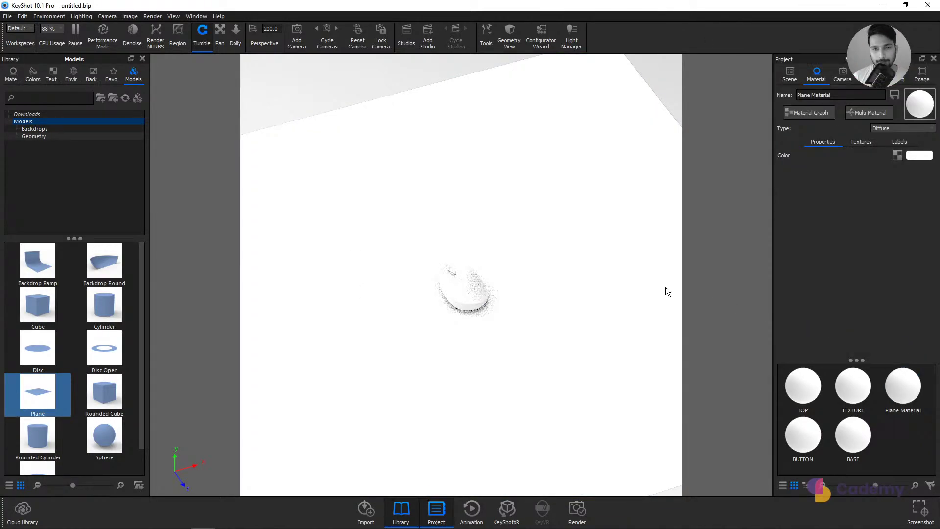
Step: Add a second plane at scale 100 beside the mouse, raised about 37.5 mm, and collapse the mouse's model set in the scene list
click(864, 76)
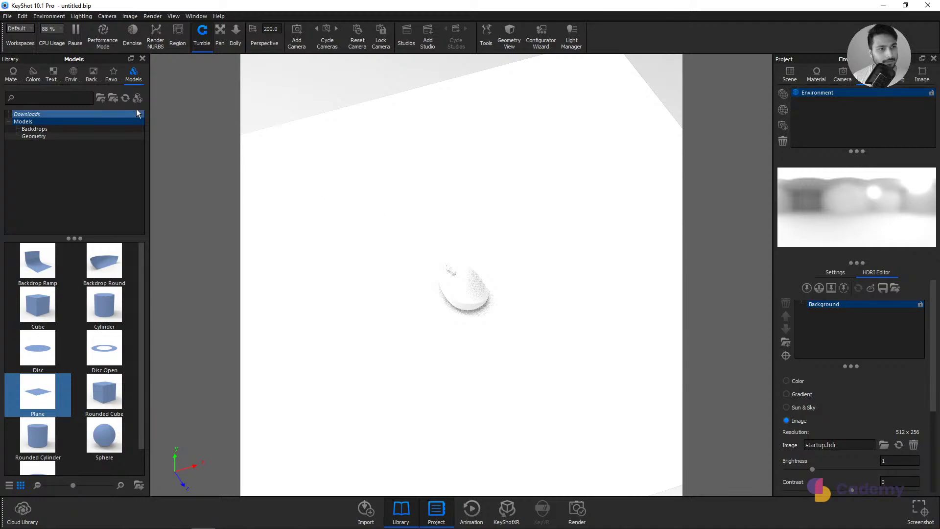
drag(36, 404, 413, 292)
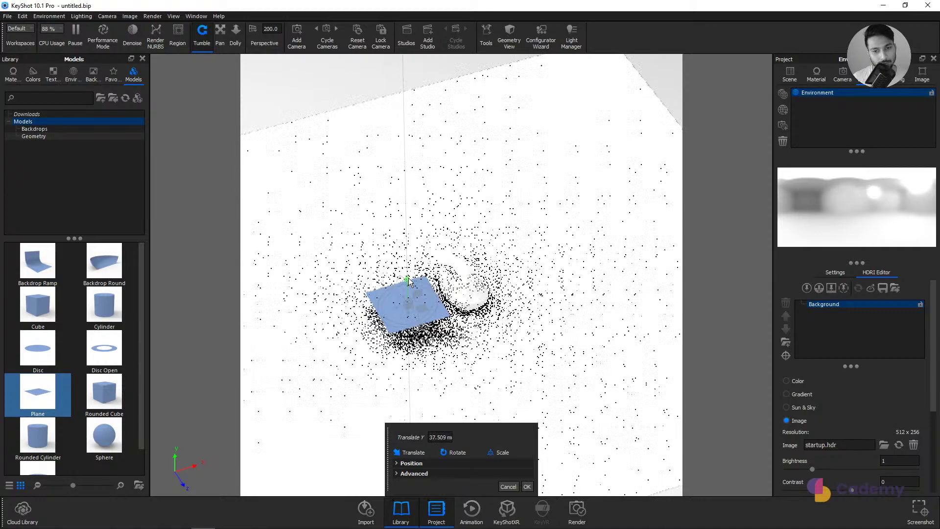
click(528, 487)
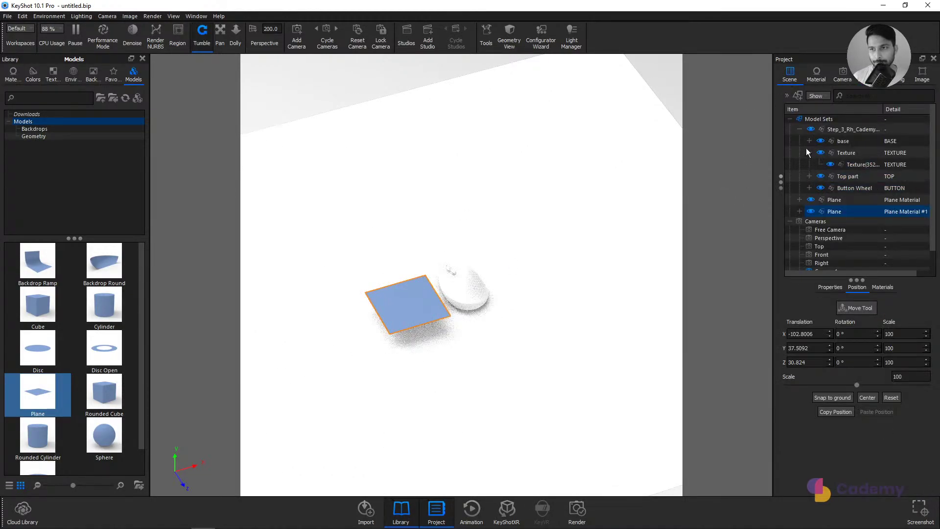
click(809, 153)
click(800, 129)
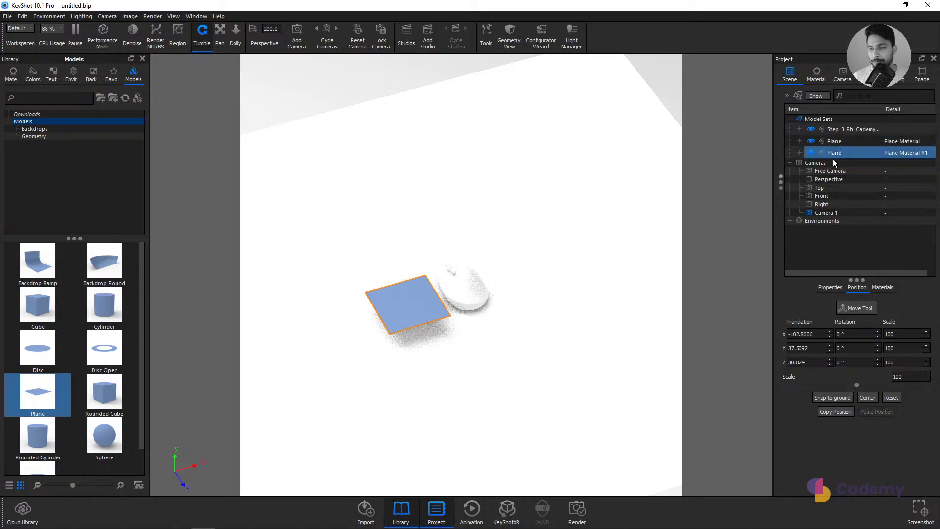
Step: Reduce the environment's brightness to 0 in its settings so that it no longer lights the scene
click(867, 74)
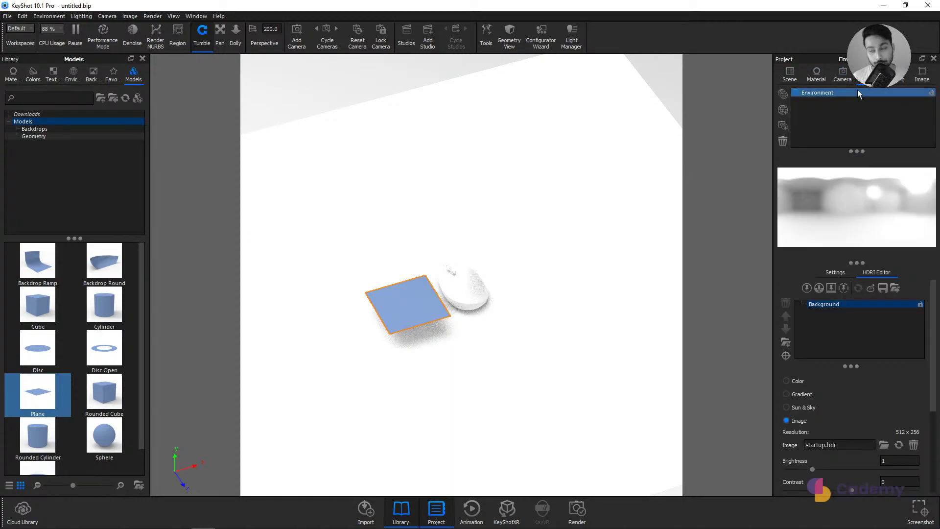
scroll(490, 304, up, 10)
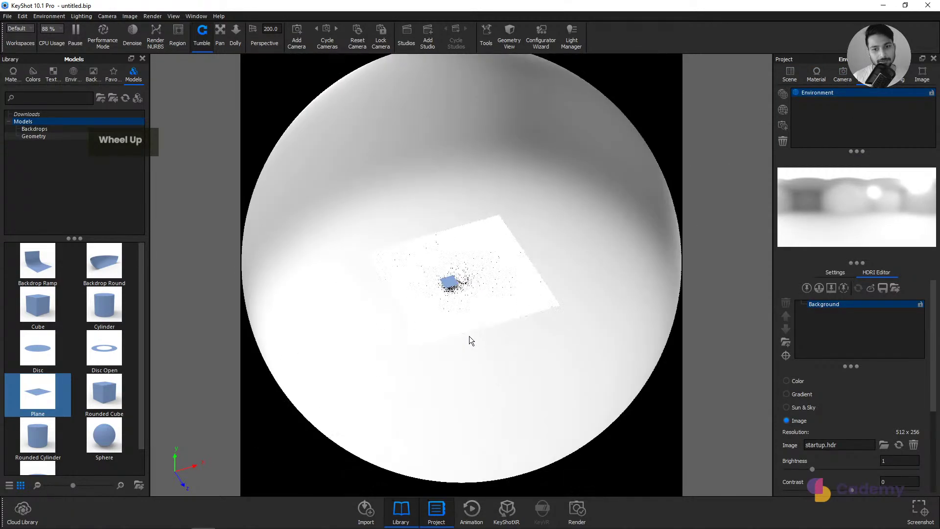
scroll(456, 302, down, 6)
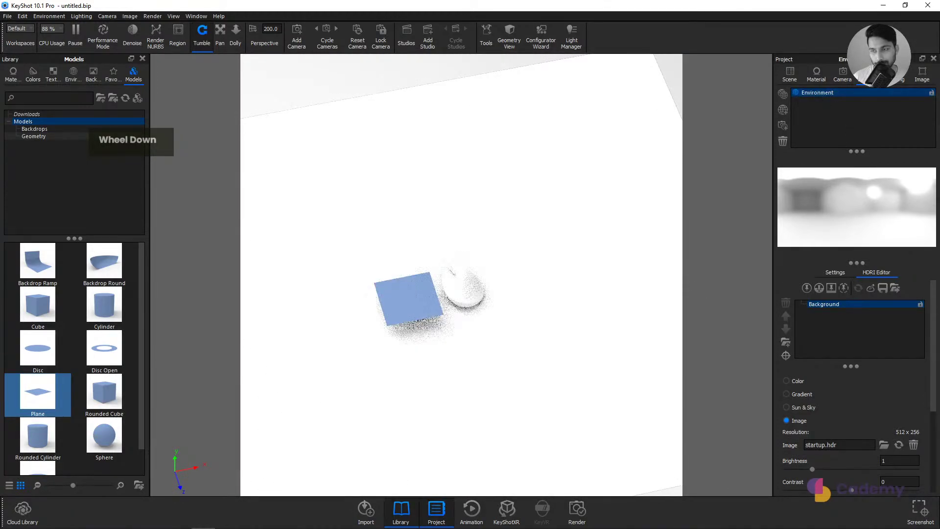
click(823, 93)
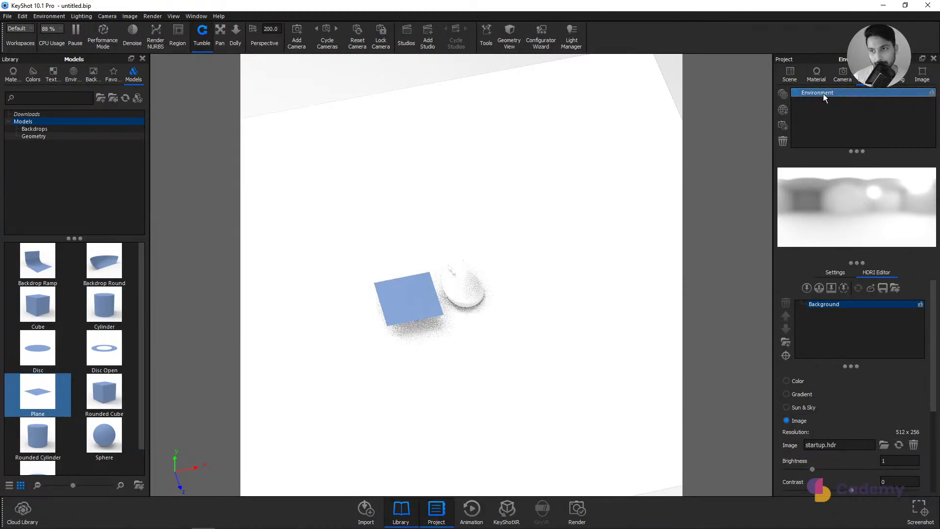
click(837, 274)
drag(853, 323, 783, 326)
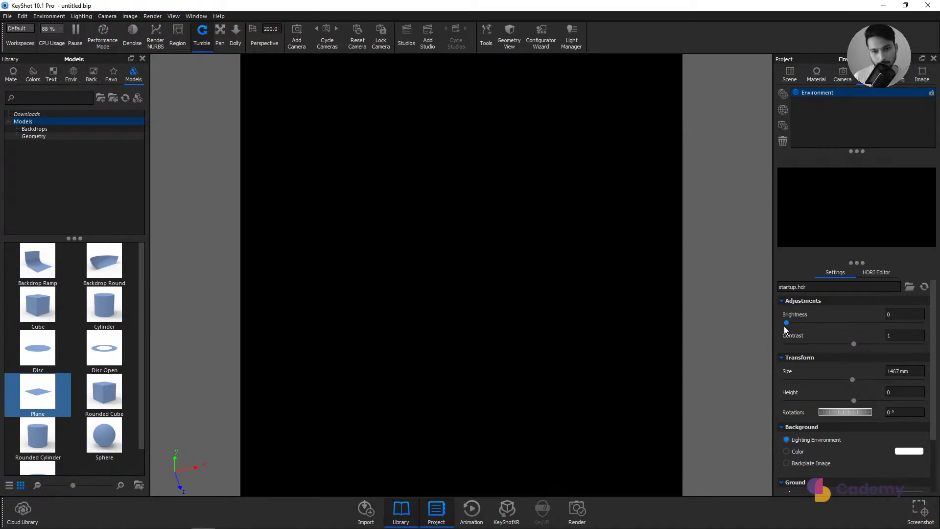
Step: Change the material type of the small plane beside the mouse to Area Light
click(789, 74)
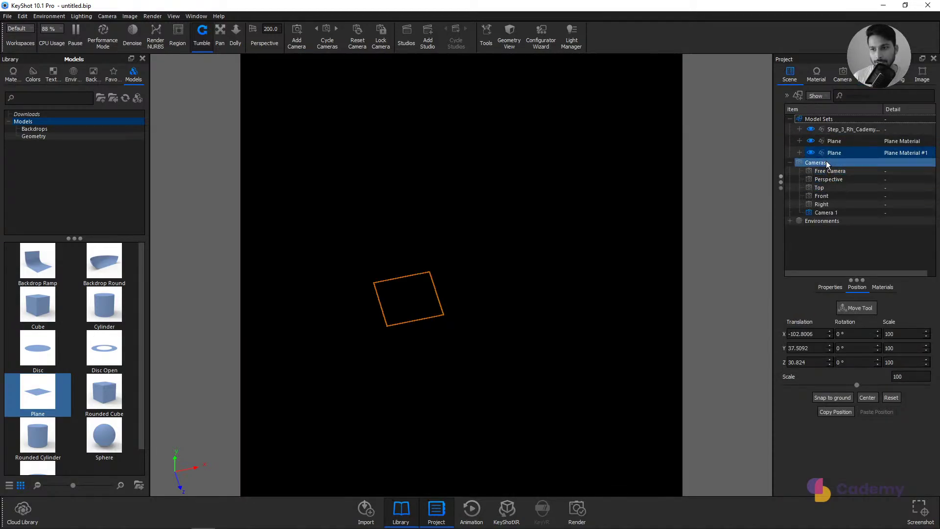
double_click(410, 300)
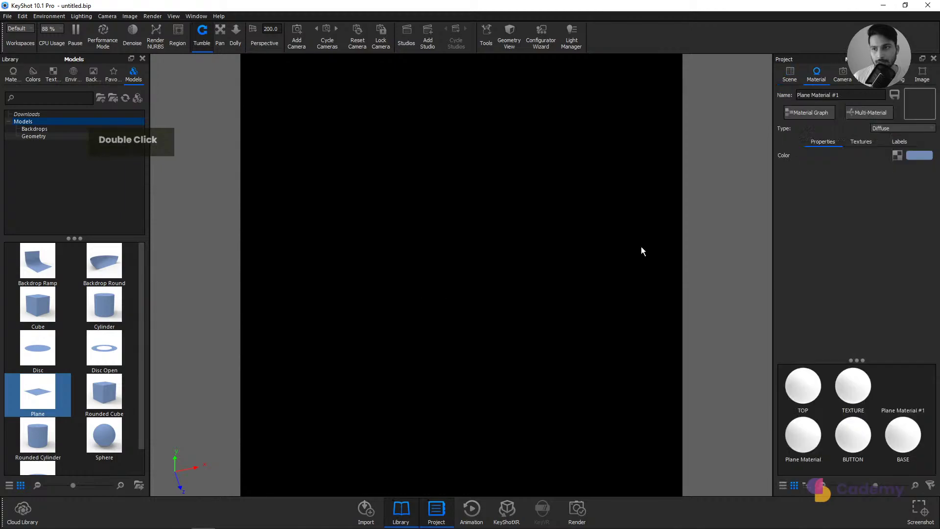
click(888, 128)
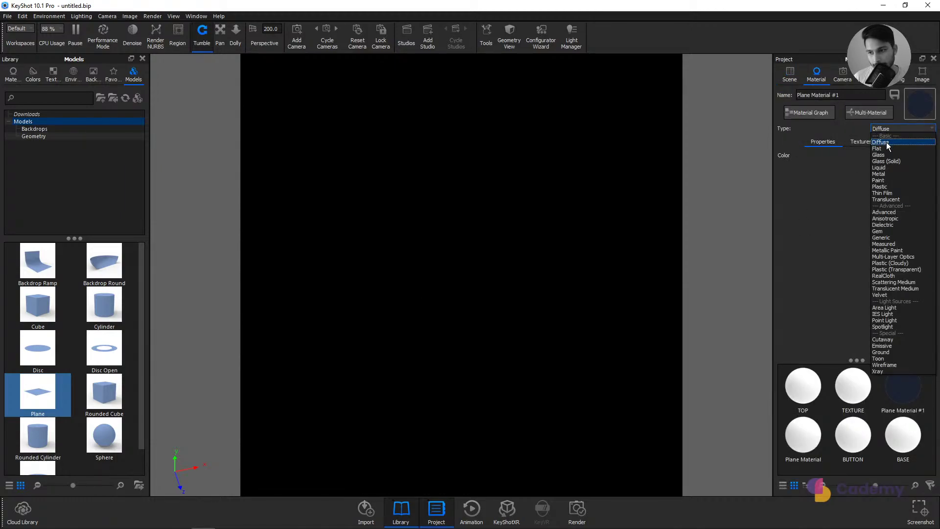
click(886, 308)
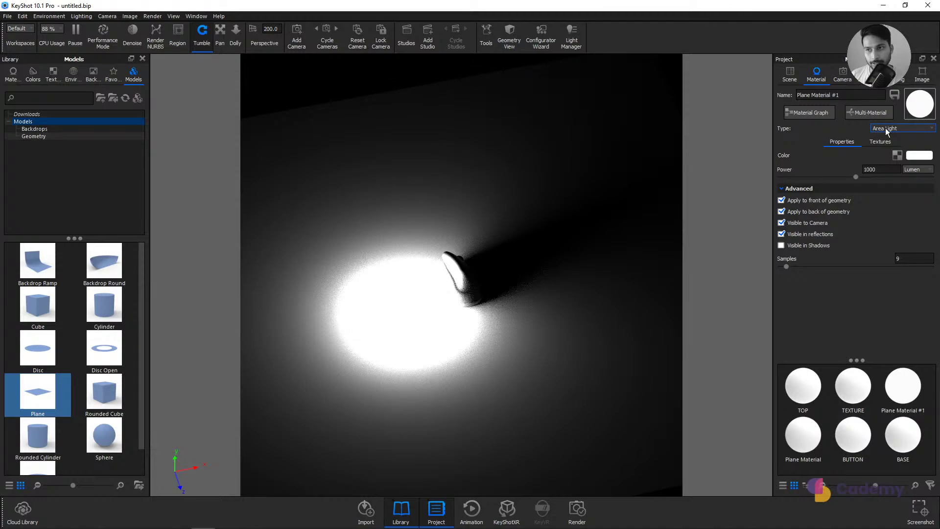
Step: Rotate the light plane 90° about Z and move it away from the mouse to about X -2.23, Y 1.21
click(789, 75)
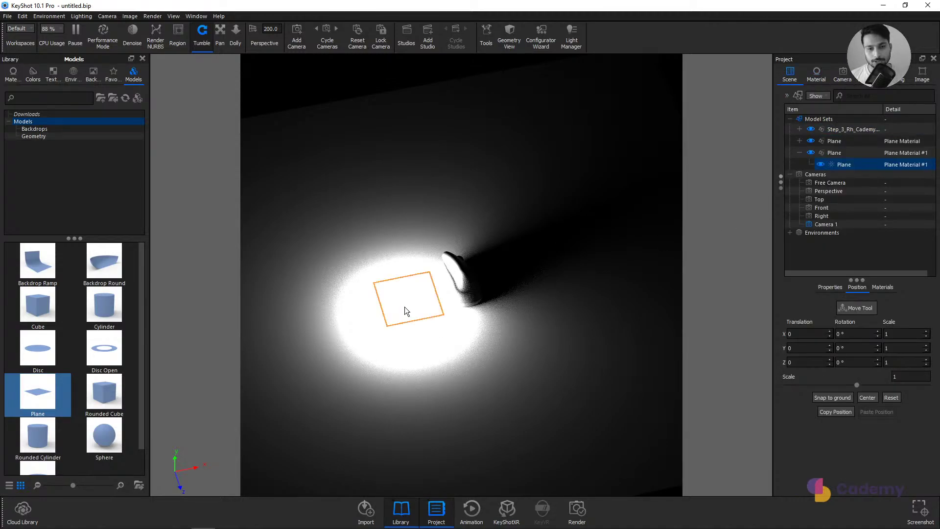
scroll(448, 321, up, 2)
scroll(452, 319, down, 2)
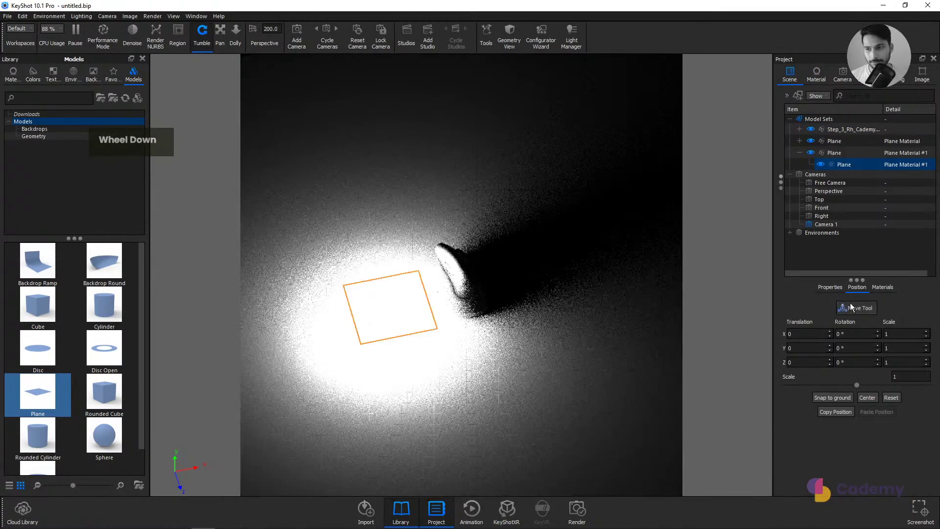
click(852, 308)
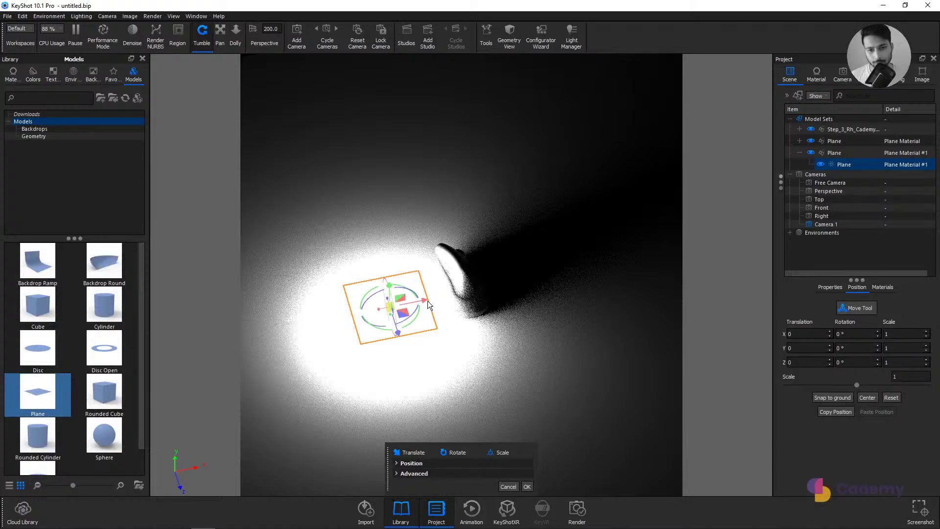
drag(428, 301, 321, 331)
middle_drag(403, 333, 264, 269)
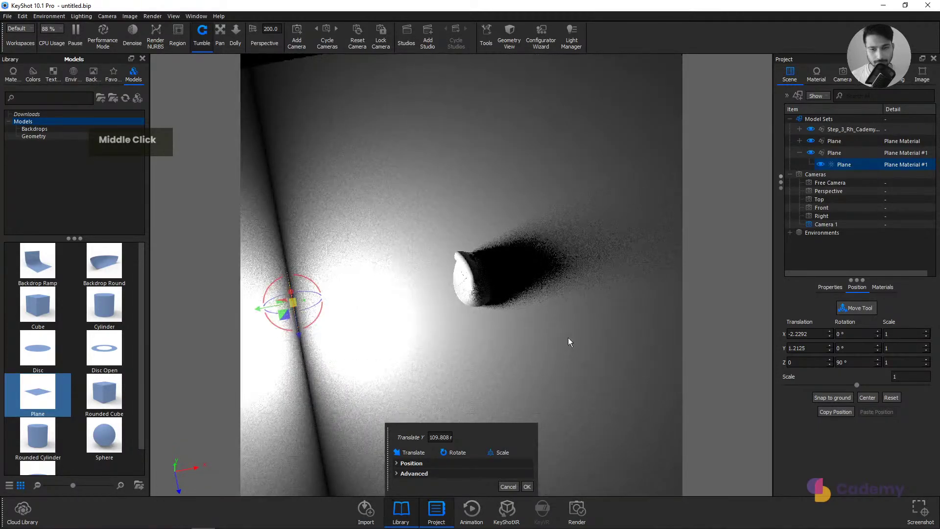
drag(568, 337, 354, 344)
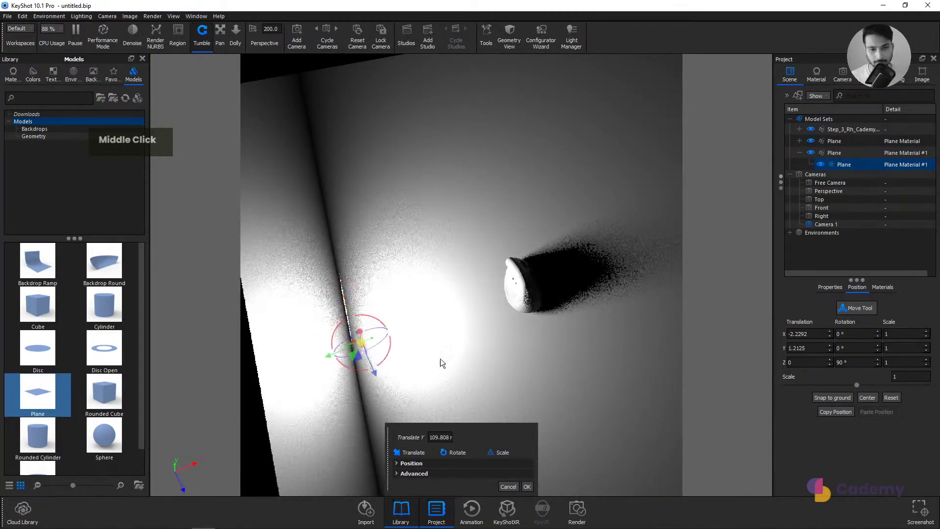
Step: Slide the light plane about -204 mm along Z, and return it about 212 mm to stand beside the mouse
drag(440, 359, 320, 291)
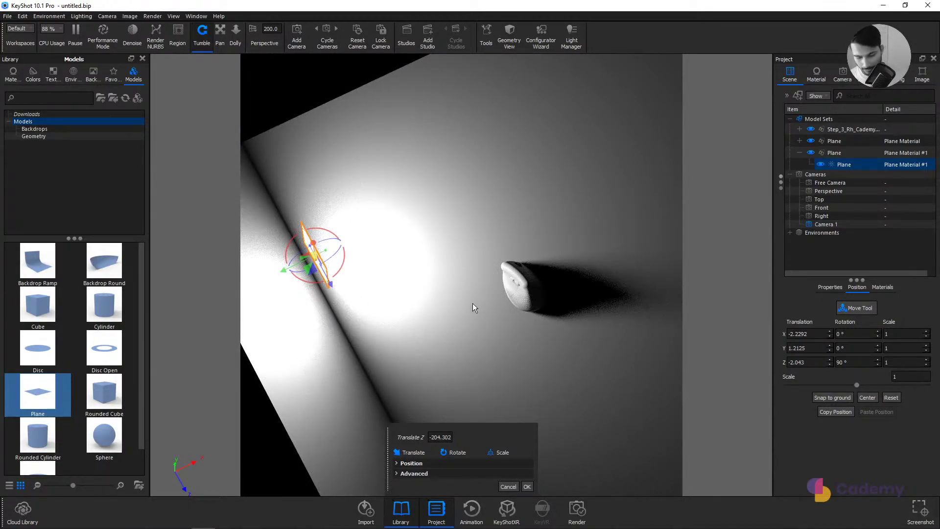
drag(546, 309, 410, 170)
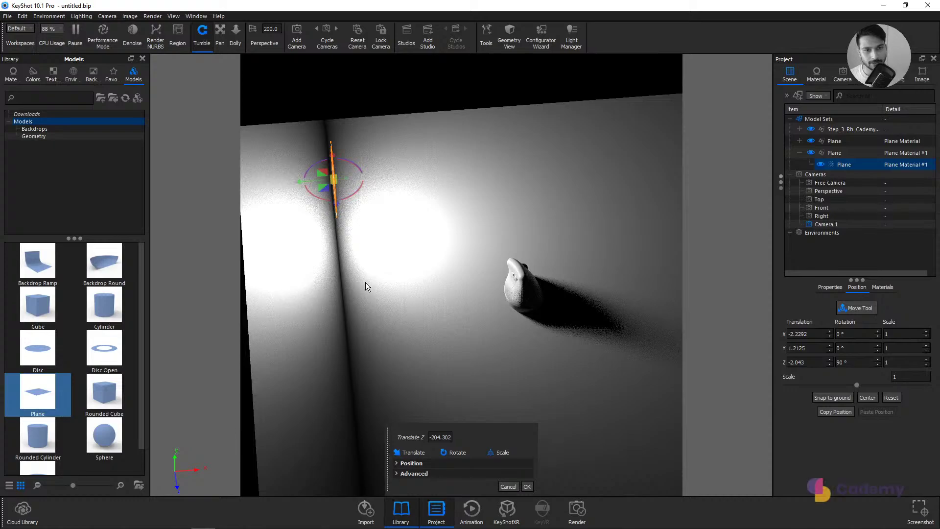
drag(365, 282, 334, 335)
drag(402, 289, 352, 196)
Step: Set the power of the light plane's material to 1600 lumen
double_click(388, 146)
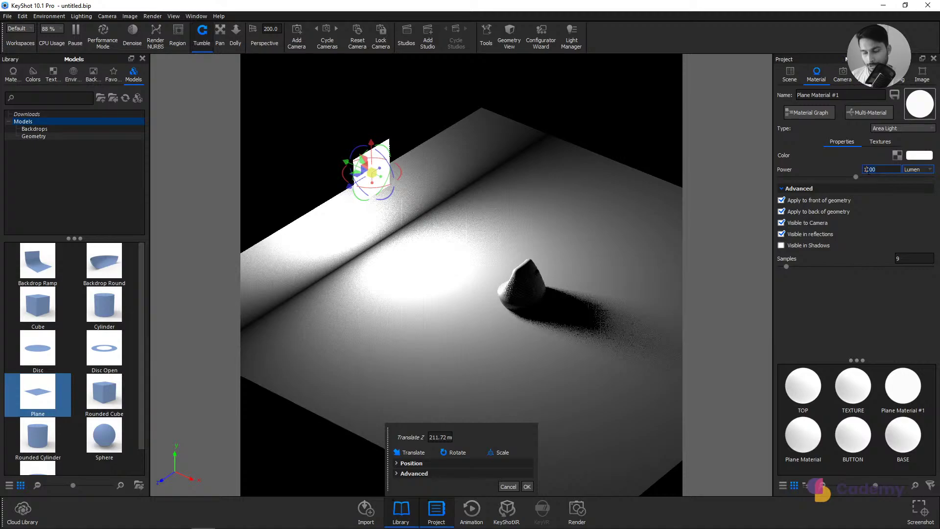
text(600)
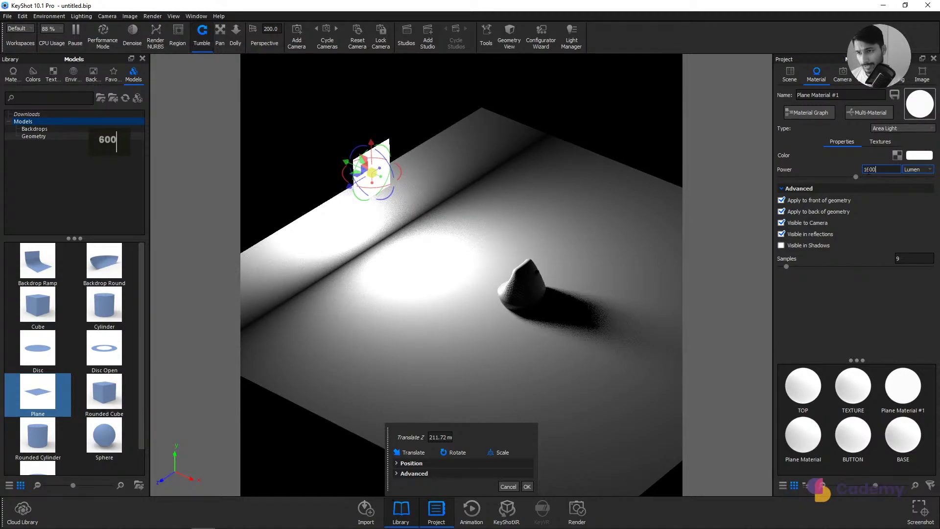
key(Return)
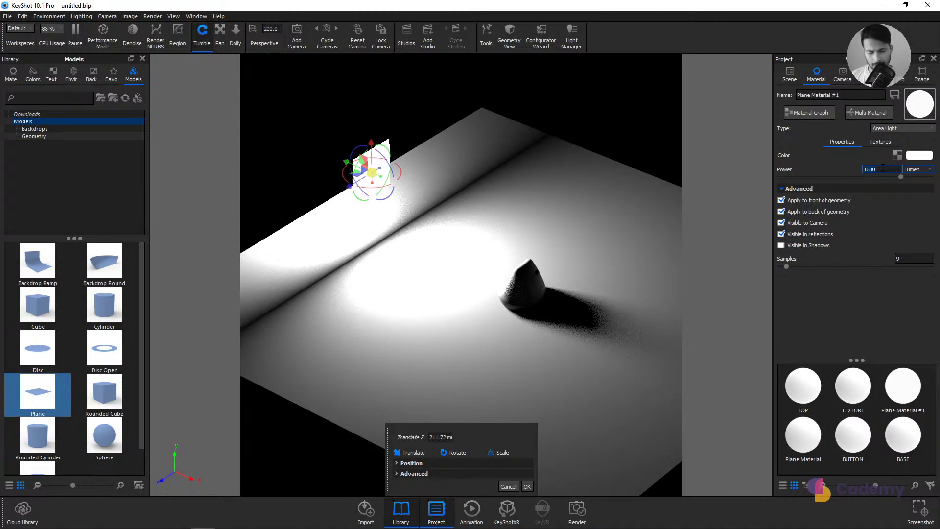
Step: Scale the light plane by about 1.35 while trying lux as its power unit, and switch the unit back to lumen
click(882, 168)
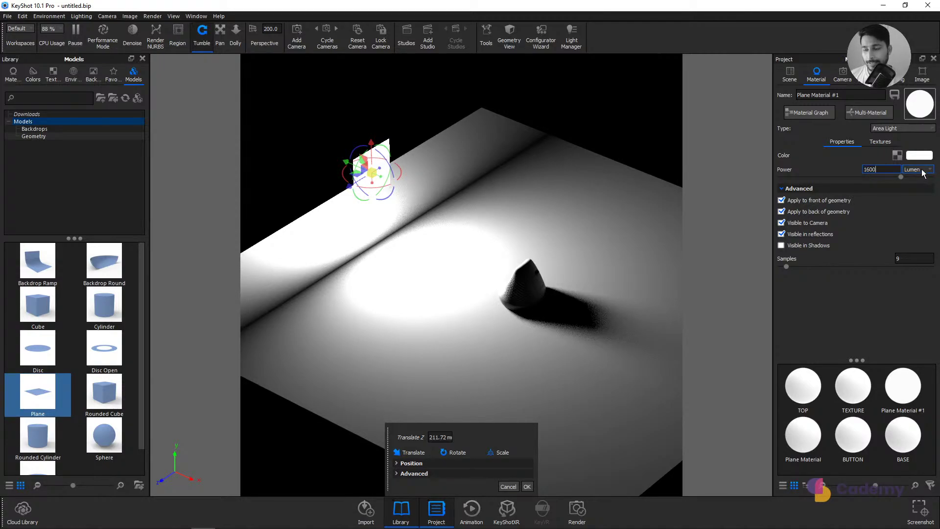
click(923, 169)
click(915, 192)
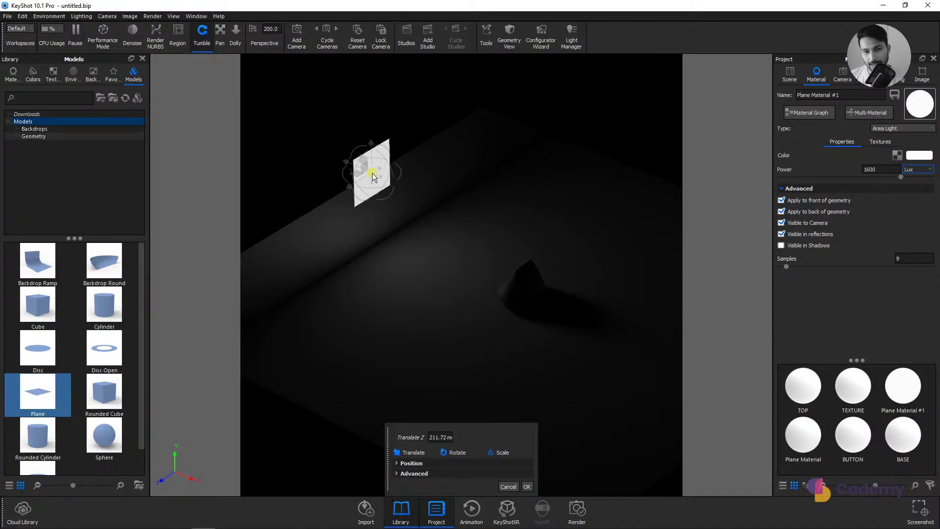
drag(371, 174, 453, 174)
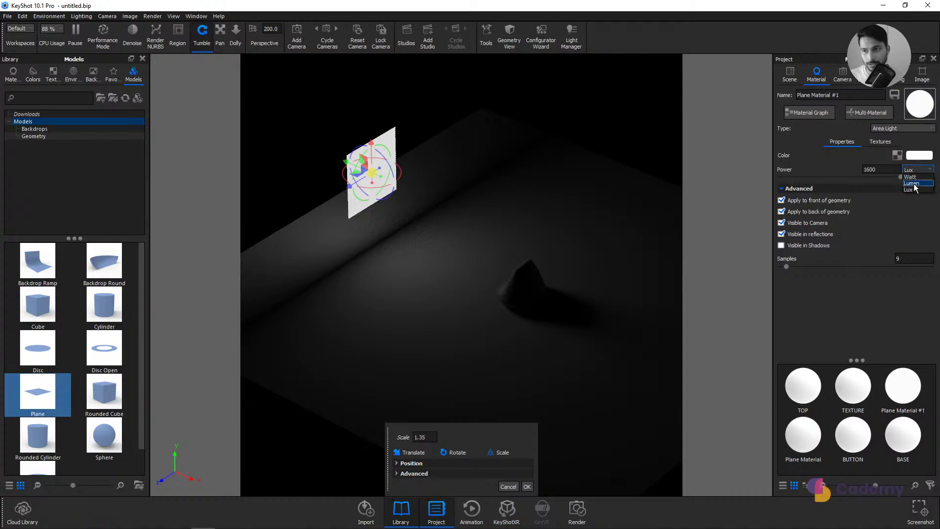
click(912, 183)
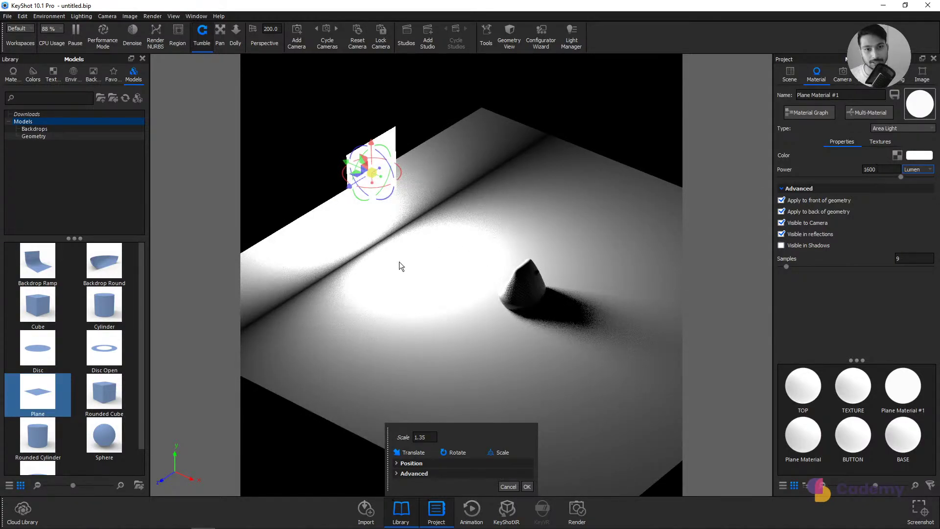
Step: Try smaller sizes for the light plane, settle on enlarging it by a factor of about 1.77, and accept the transform
drag(381, 251, 541, 272)
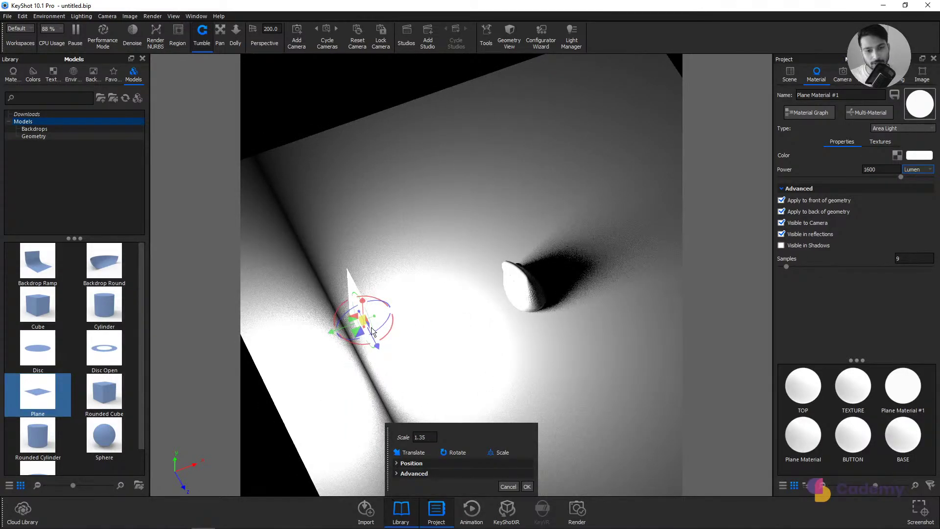
drag(362, 319, 321, 307)
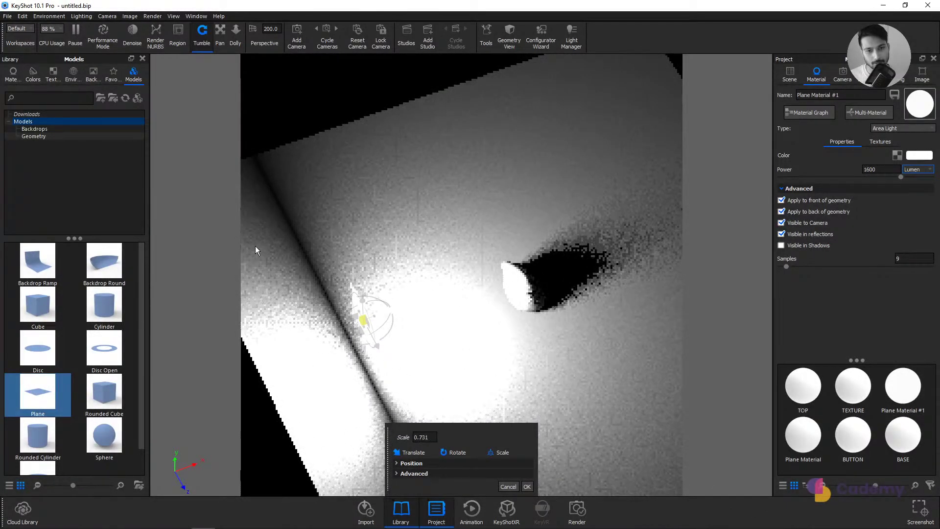
drag(255, 246, 123, 375)
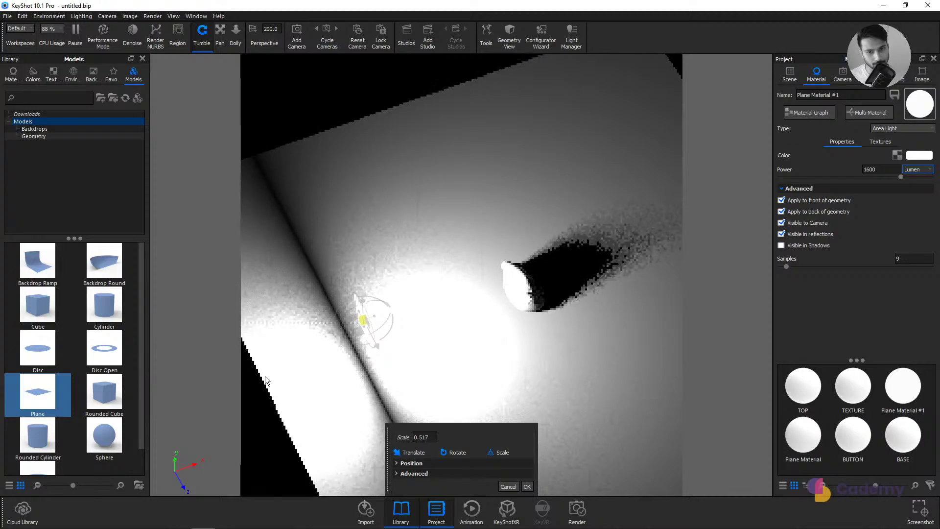
drag(266, 381, 530, 410)
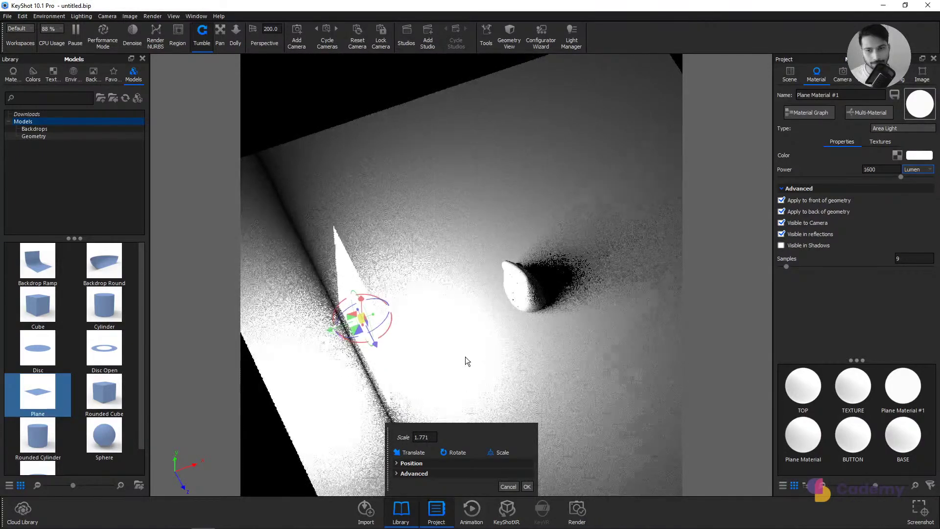
drag(465, 356, 464, 357)
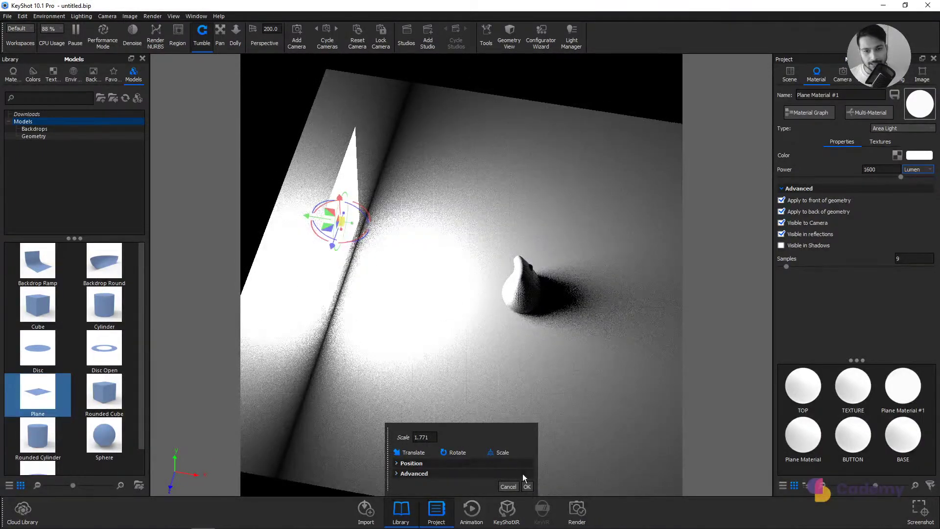
double_click(527, 487)
Step: Move the enlarged light plane about 99 mm farther from the mouse along its local Y axis
drag(470, 342, 345, 235)
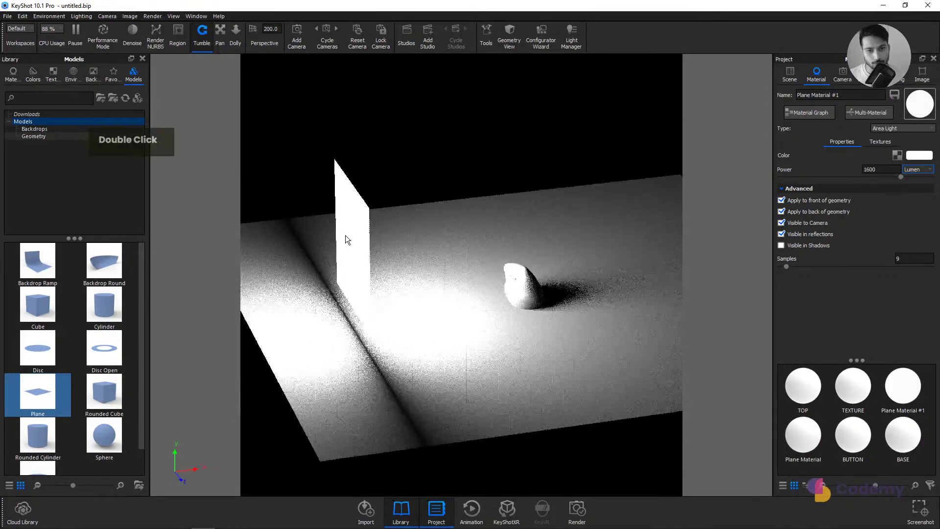
click(796, 73)
click(856, 307)
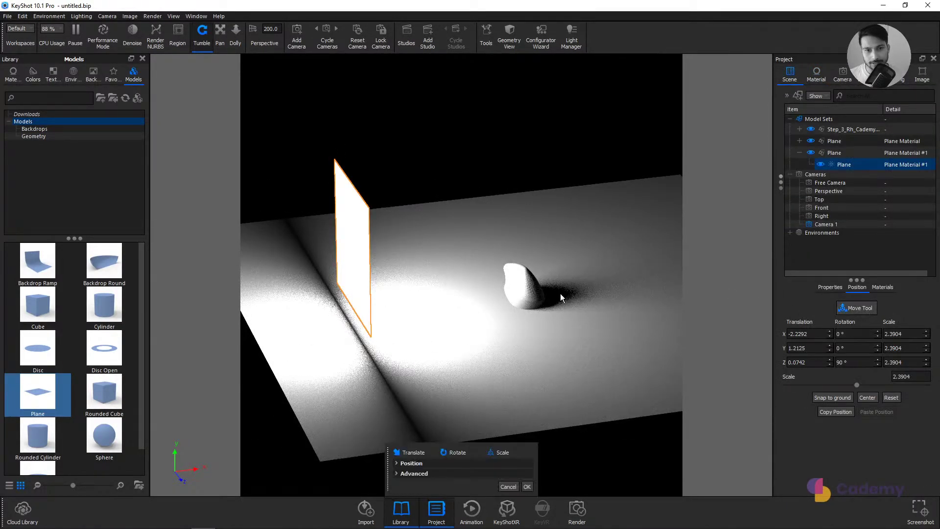
drag(316, 252, 262, 257)
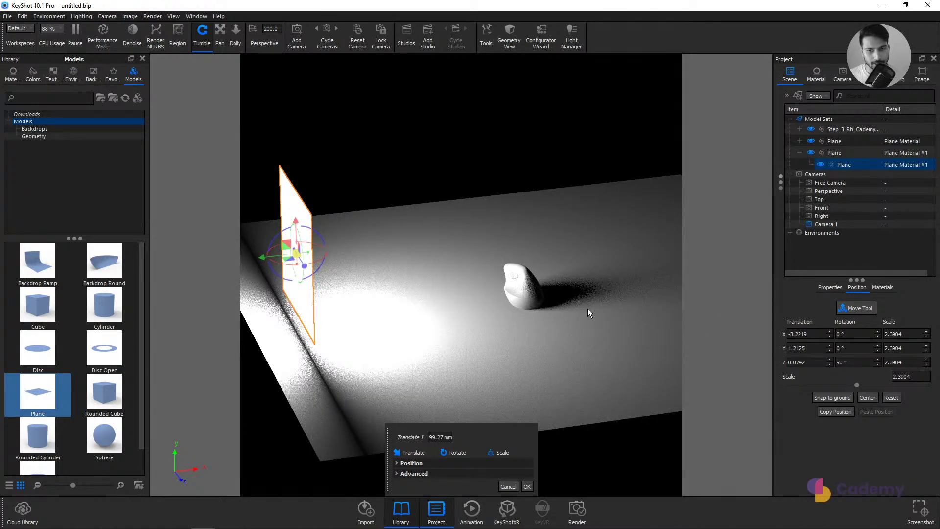
drag(587, 309, 536, 290)
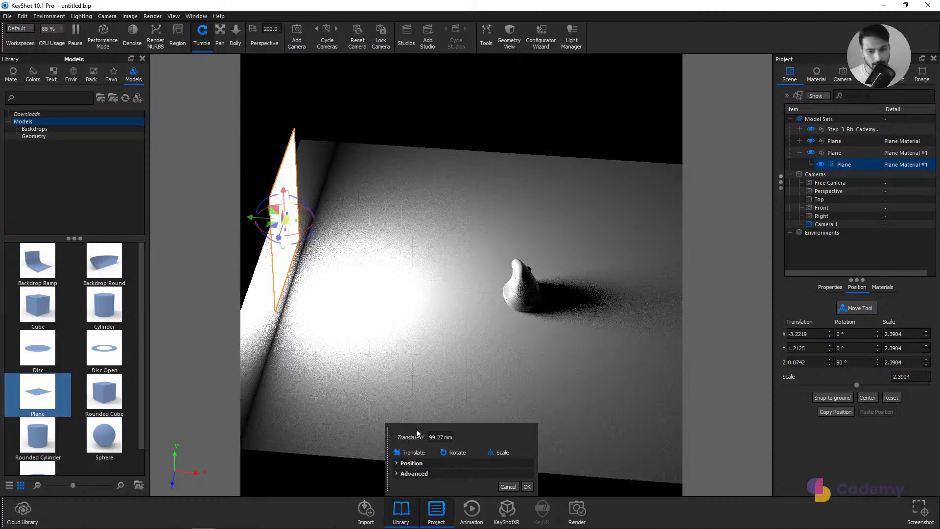
Step: Set the light plane's pivot object to the mouse's Texture part in the Move Tool's advanced options
drag(416, 429, 395, 275)
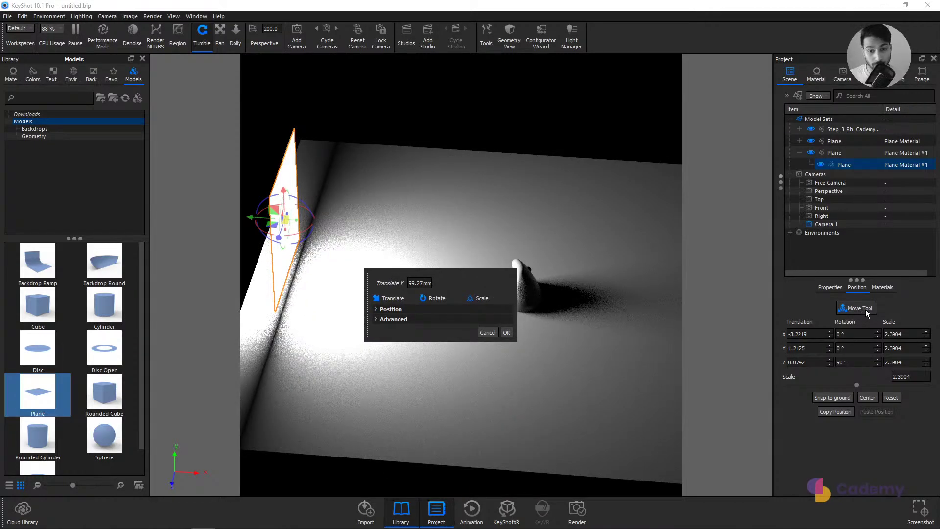
click(387, 311)
click(386, 310)
click(386, 320)
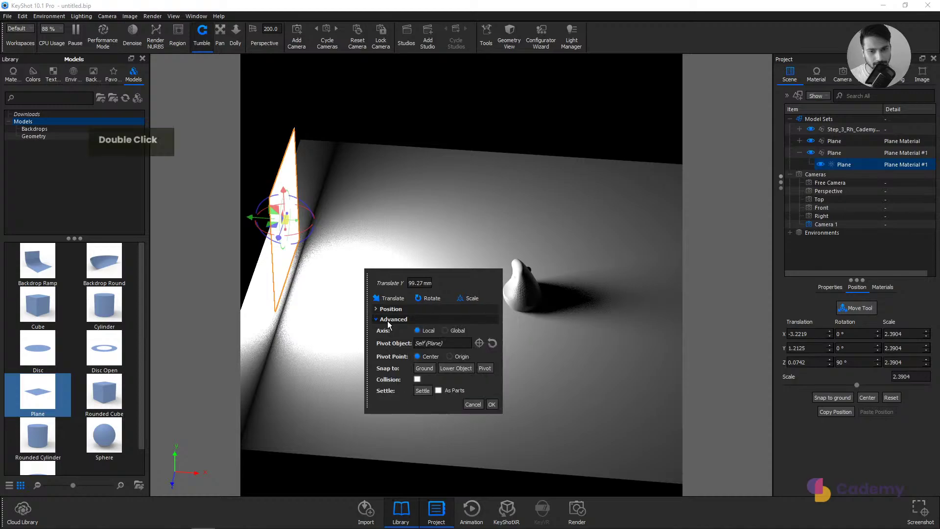
click(478, 343)
click(524, 271)
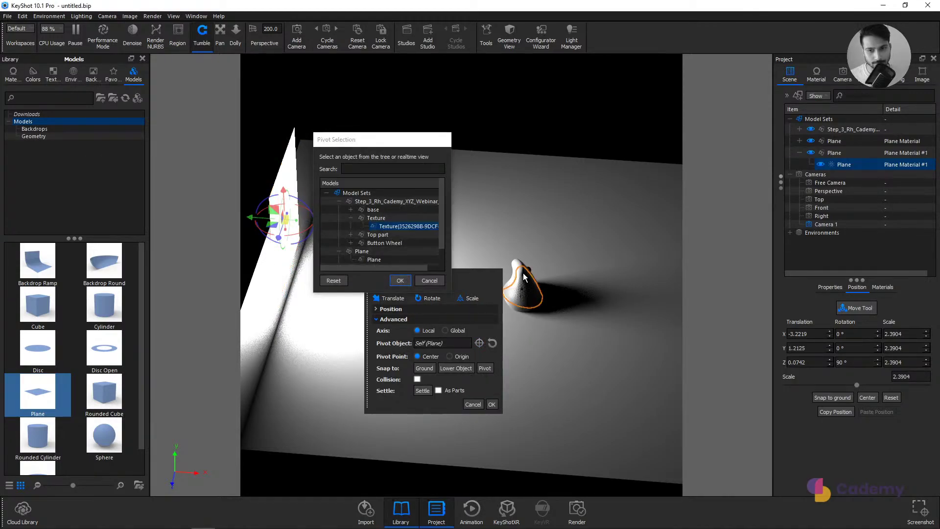
click(396, 280)
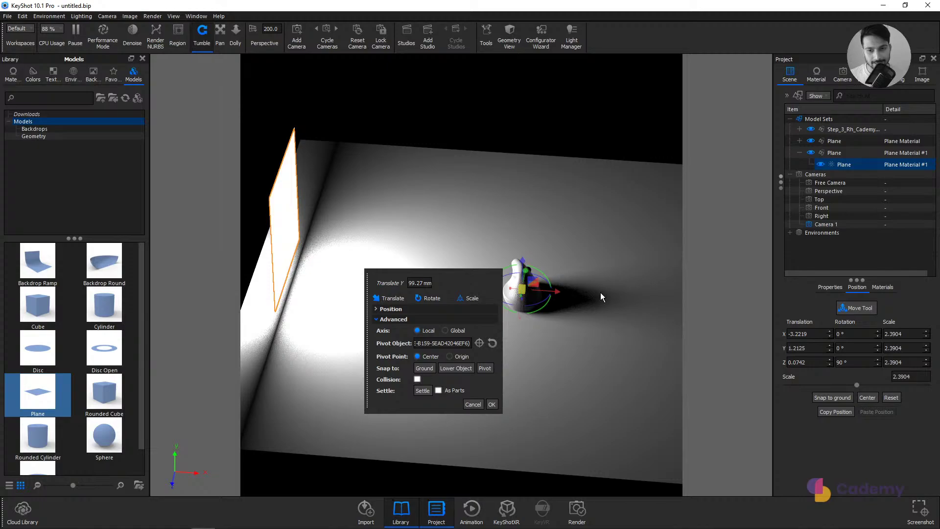
Step: Rotate the light plane about -45.5° around the mouse on its Z axis, fine-tune it through Camera 1, and accept the transform
click(591, 329)
drag(607, 309, 575, 327)
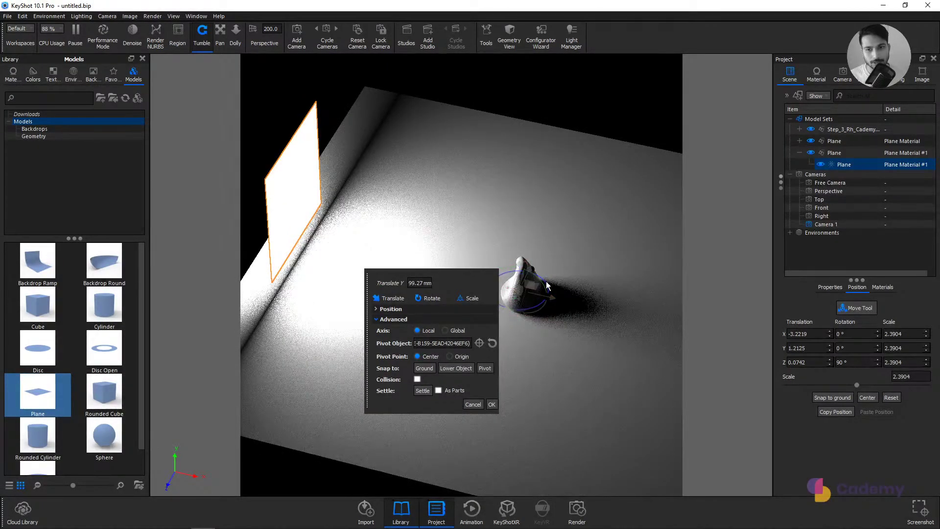
mouse_move(547, 284)
mouse_down()
mouse_move(533, 307)
mouse_move(518, 305)
mouse_move(514, 276)
mouse_move(534, 284)
mouse_move(533, 294)
mouse_move(515, 292)
mouse_move(544, 283)
mouse_move(540, 301)
mouse_up()
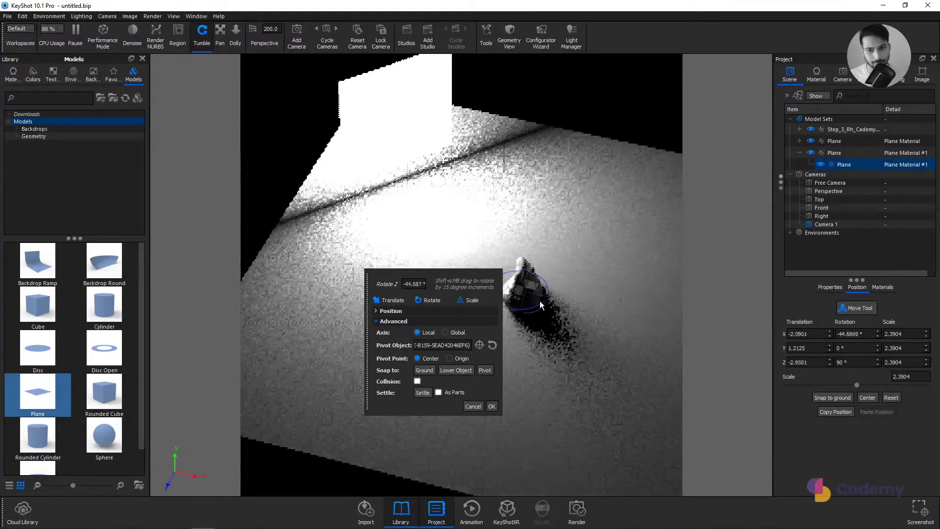
click(841, 73)
double_click(833, 135)
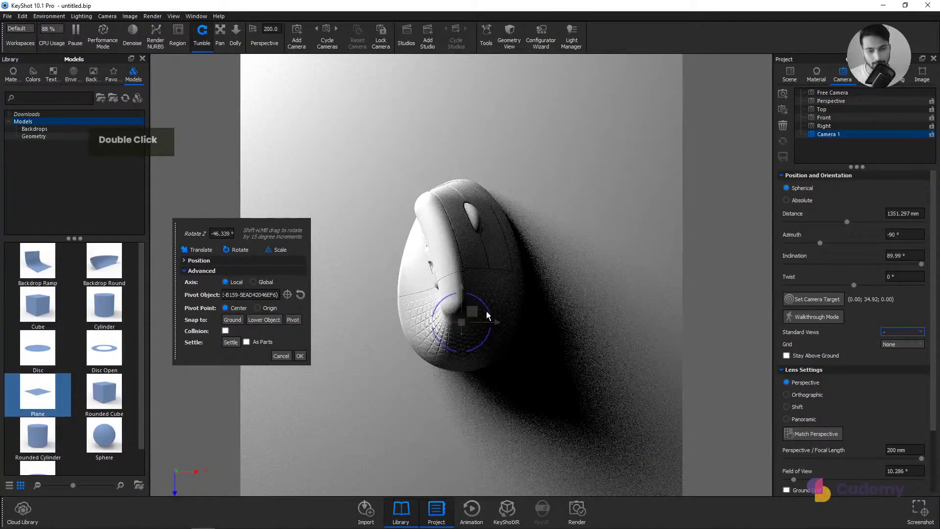
mouse_move(487, 310)
mouse_down()
mouse_move(477, 328)
mouse_move(496, 300)
mouse_up()
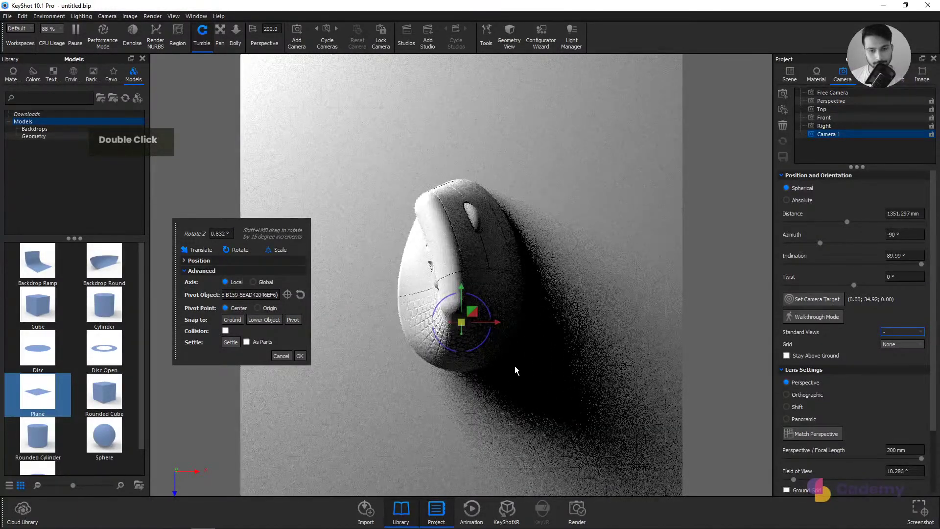
click(300, 355)
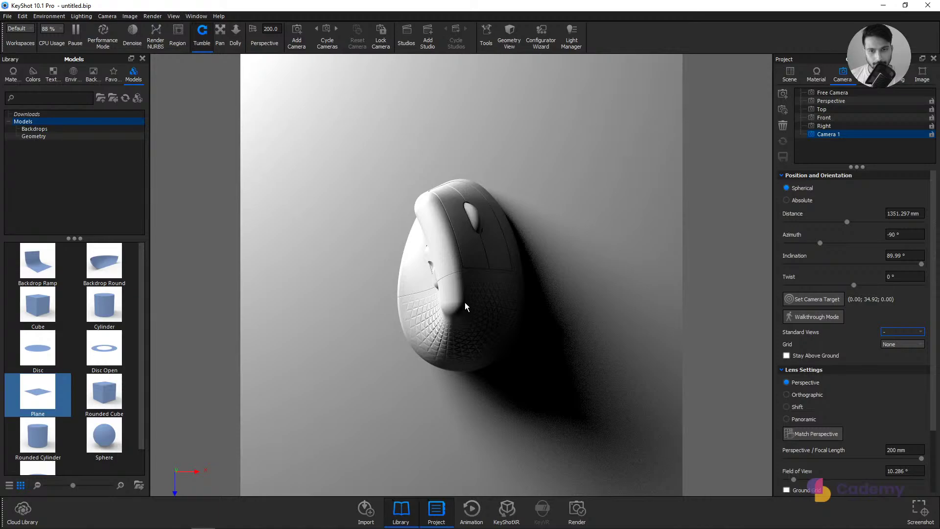
Step: Duplicate the light plane part to create a second area light
click(789, 73)
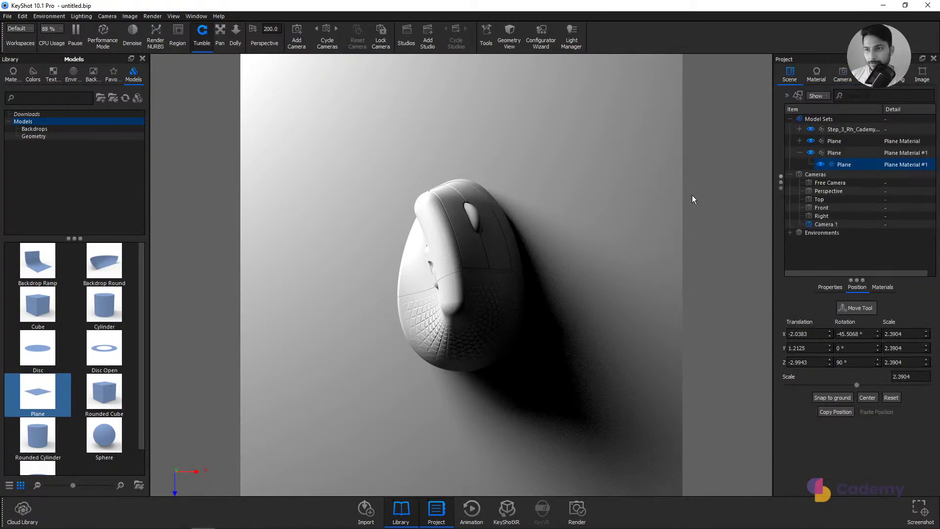
scroll(500, 265, up, 5)
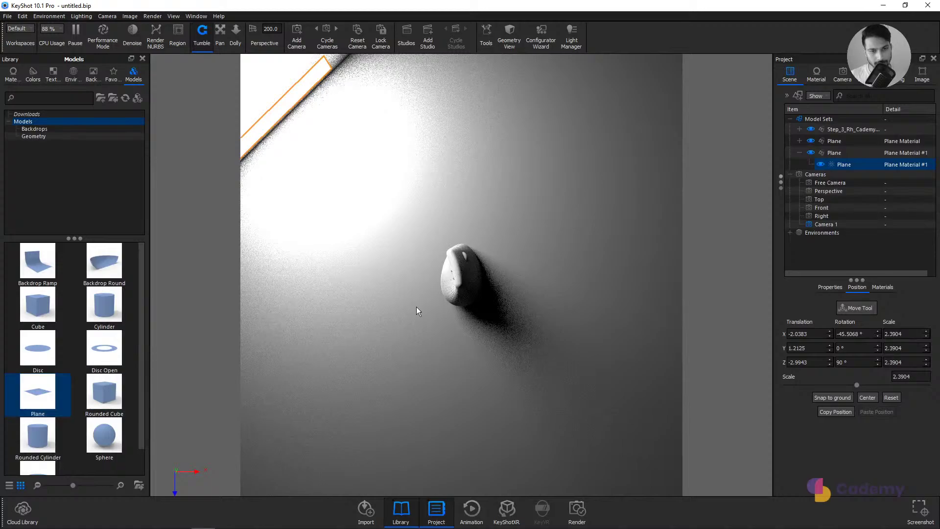
right_click(281, 109)
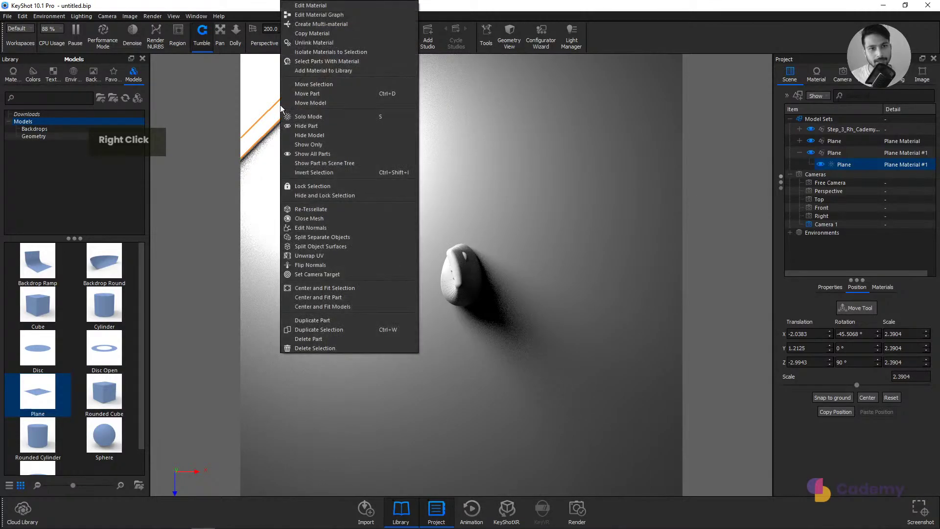
click(319, 320)
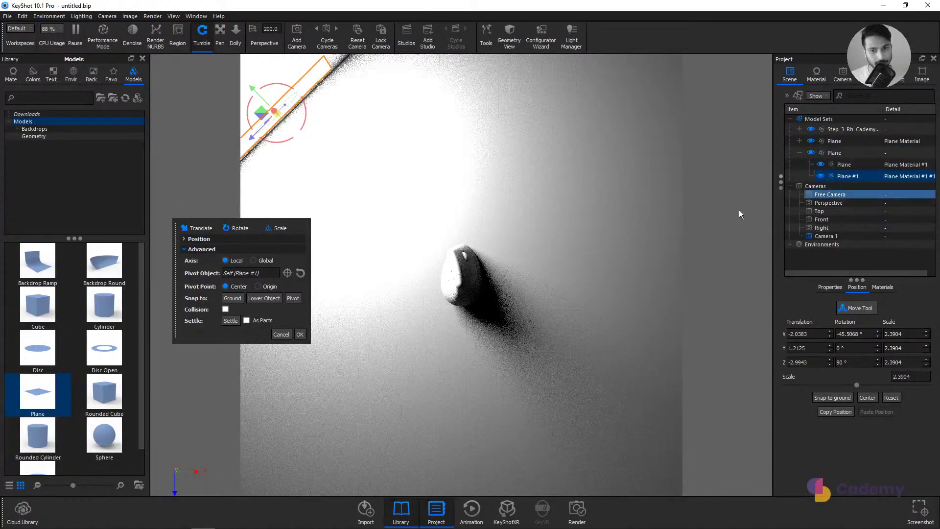
Step: Pivot the duplicated light plane on the mouse's top part, rotate it to the opposite side of the mouse, and accept the transform
click(287, 273)
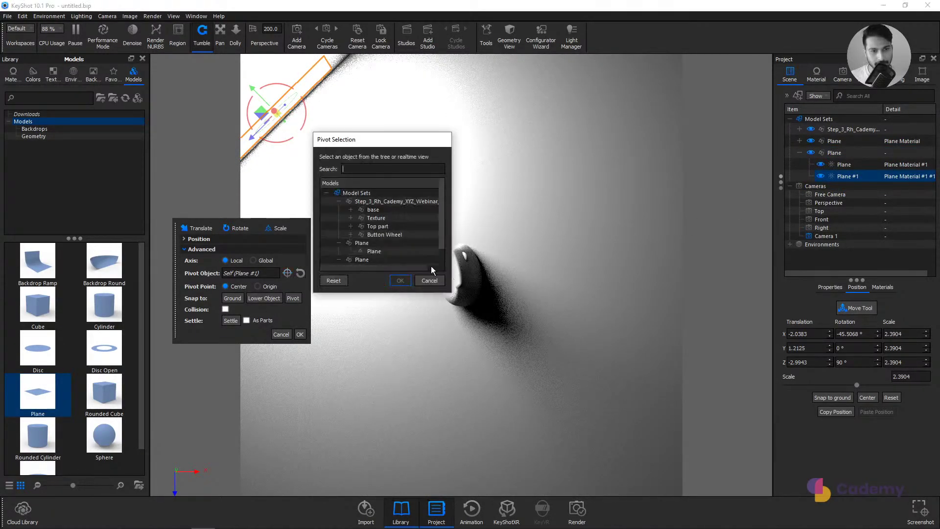
click(460, 262)
click(401, 281)
drag(487, 247, 446, 301)
click(297, 356)
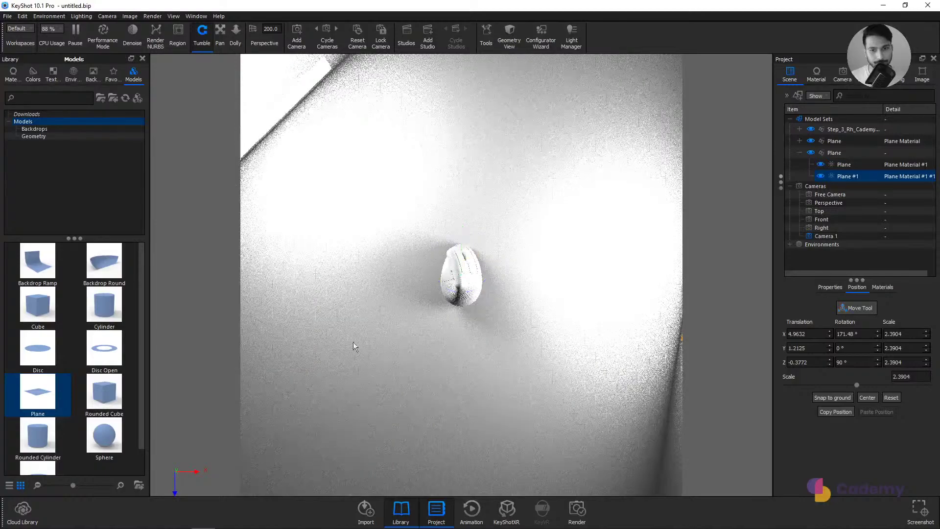
Step: Return to Camera 1 and set the power of the duplicated light plane's material to 400 lumen
click(842, 73)
click(834, 134)
double_click(834, 133)
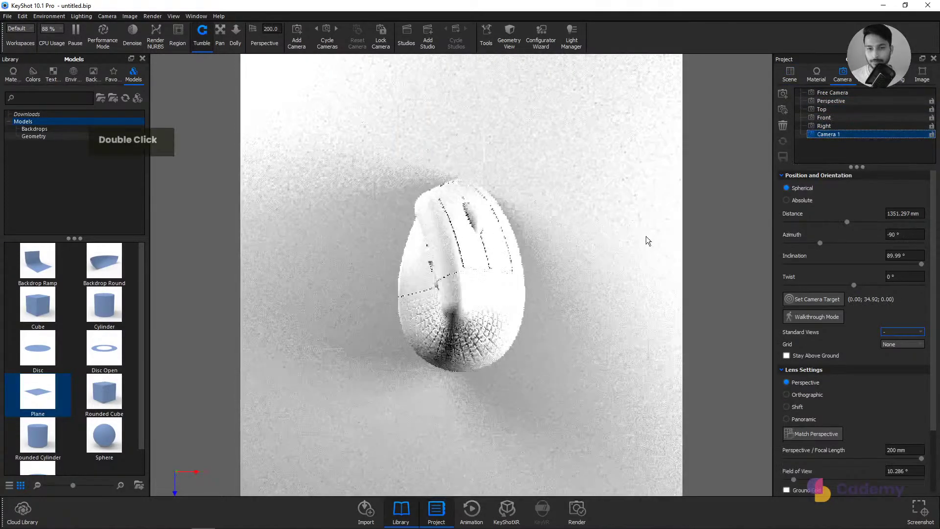
click(789, 77)
double_click(862, 175)
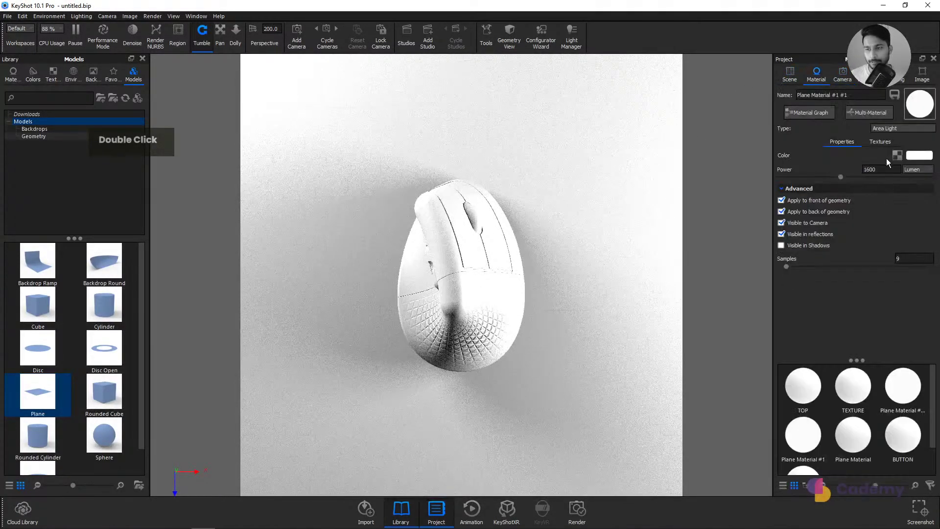
text(300)
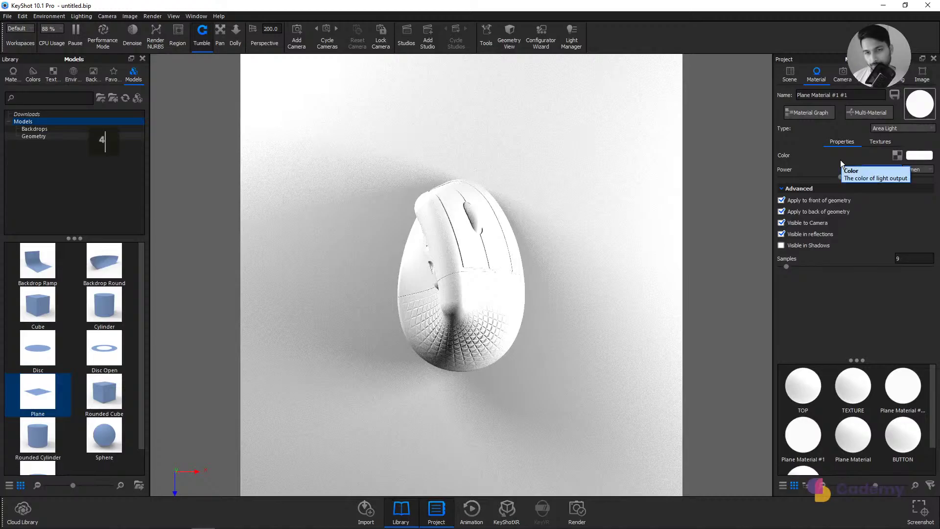
key(Return)
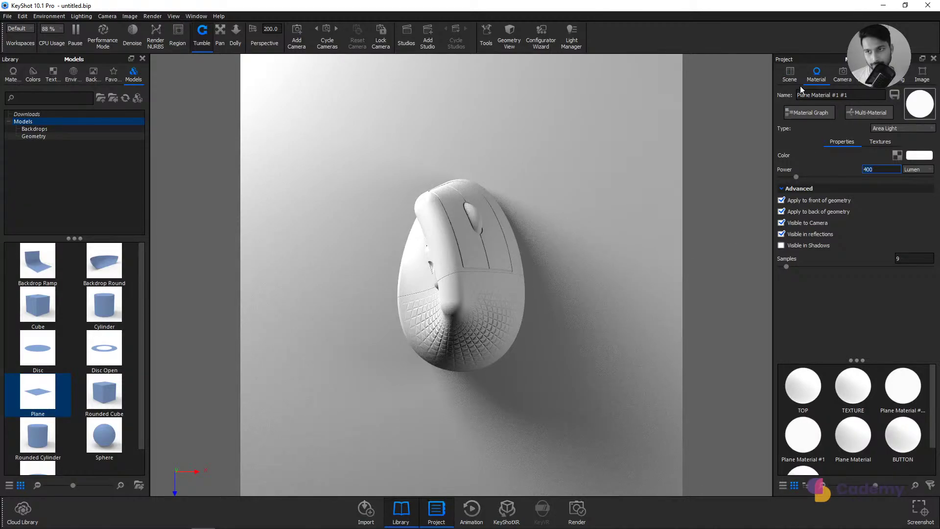
Step: Rotate the duplicated light plane about -64° around the mouse on its Z axis and accept the transform
click(790, 75)
click(853, 308)
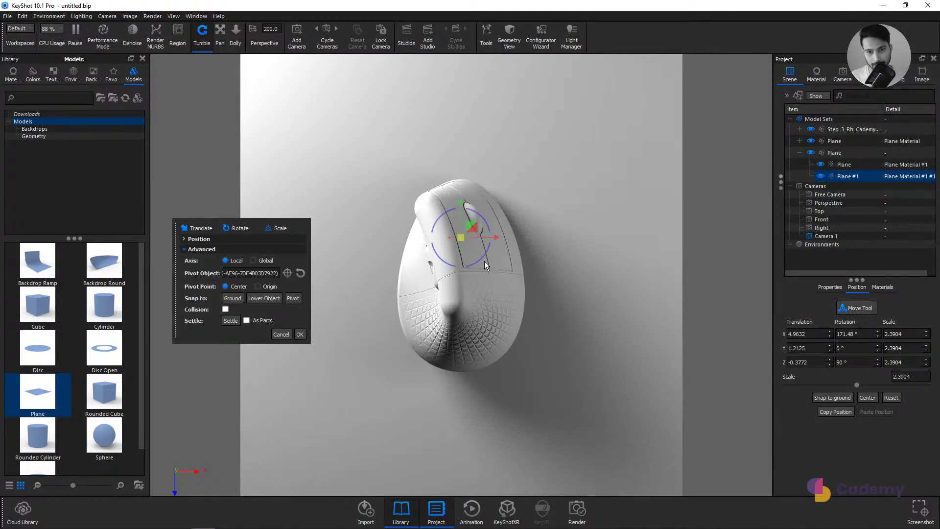
drag(484, 256, 451, 273)
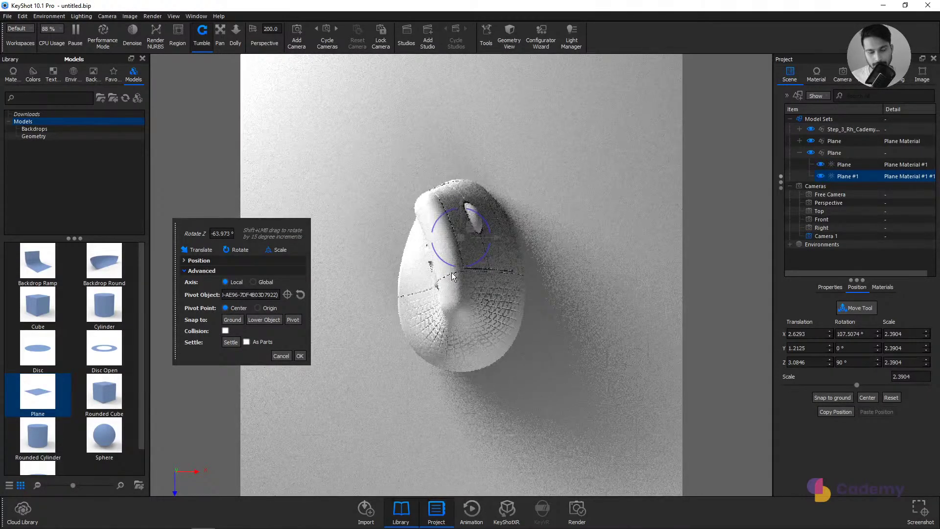
click(299, 355)
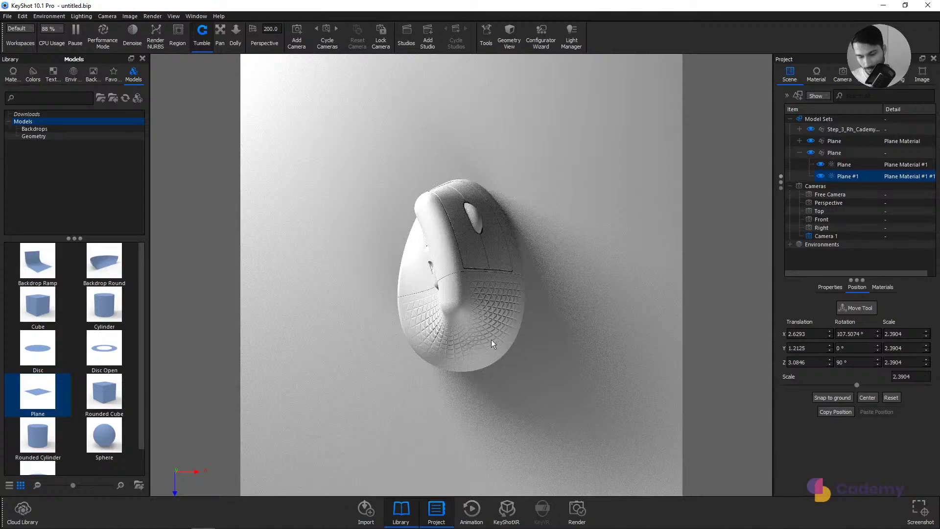
Step: Try rotating the duplicated light plane about 40° around the mouse's top part, undo the rotation, and return to Camera 1
scroll(503, 307, up, 5)
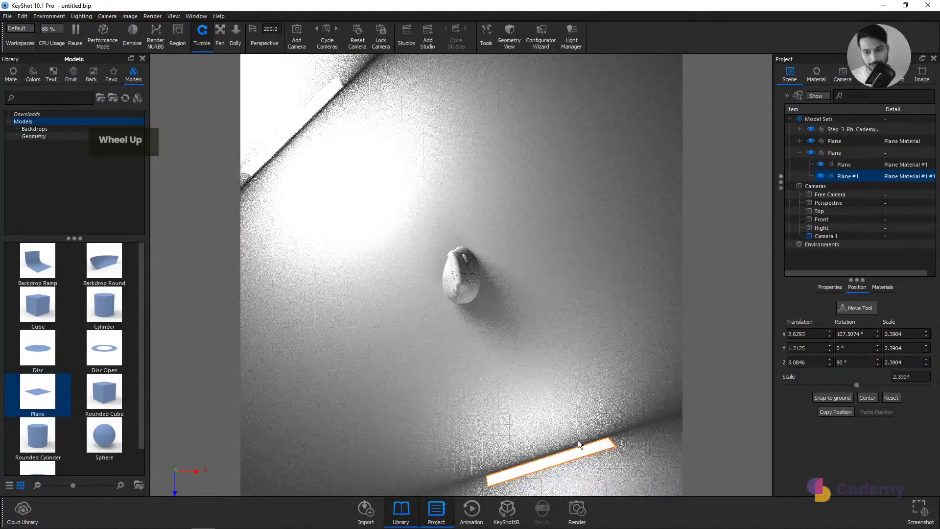
click(855, 307)
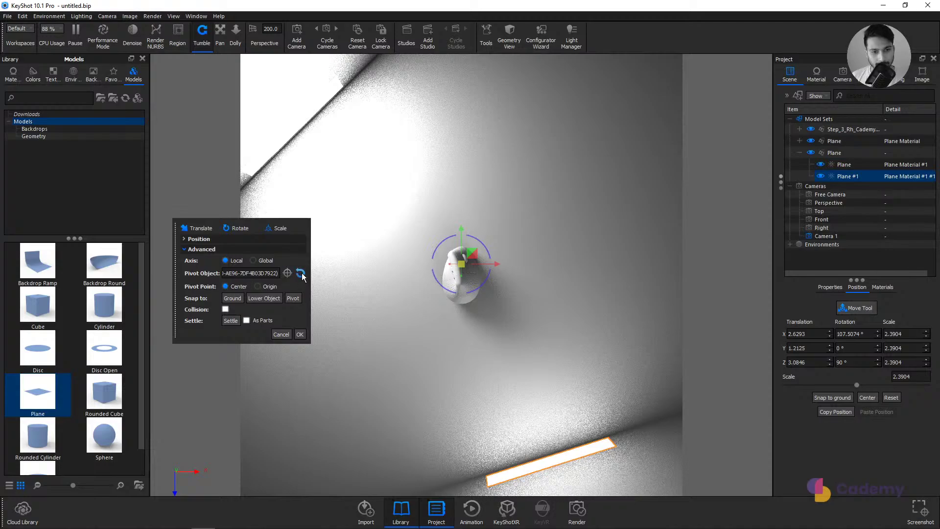
click(203, 251)
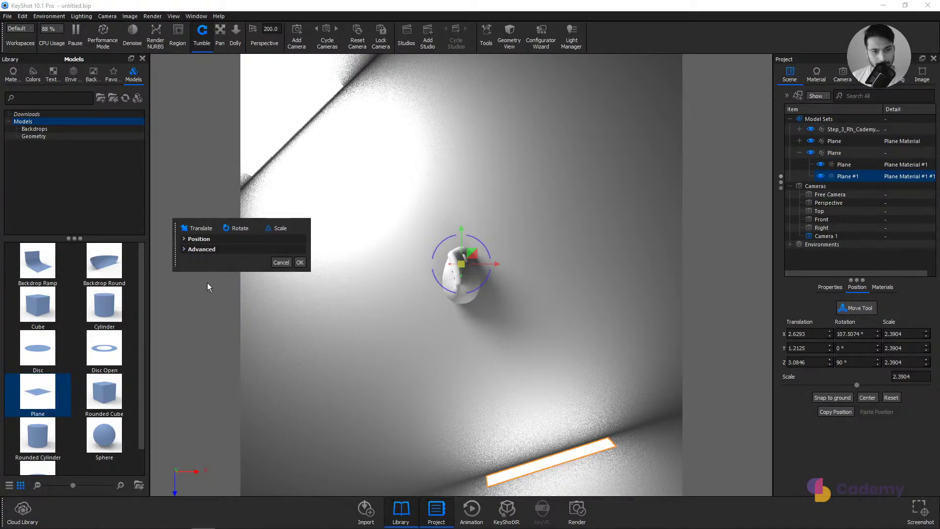
click(196, 251)
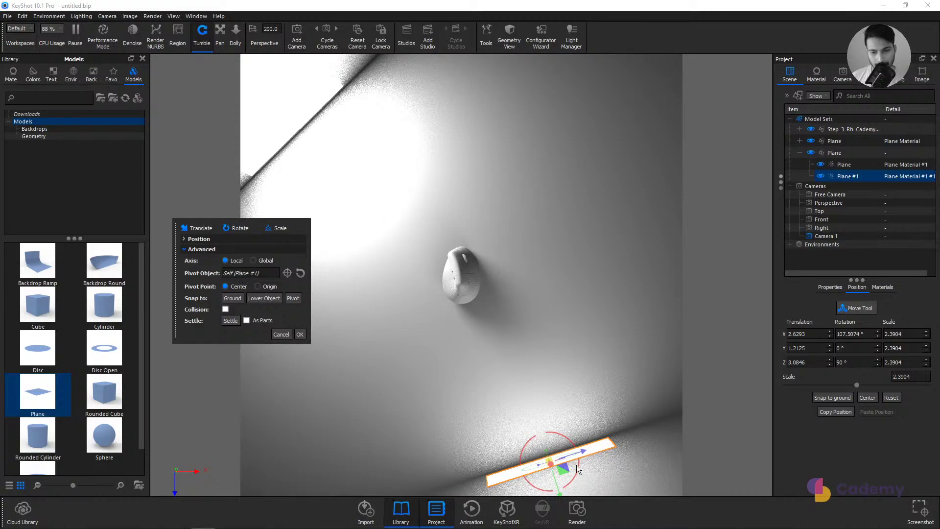
click(287, 274)
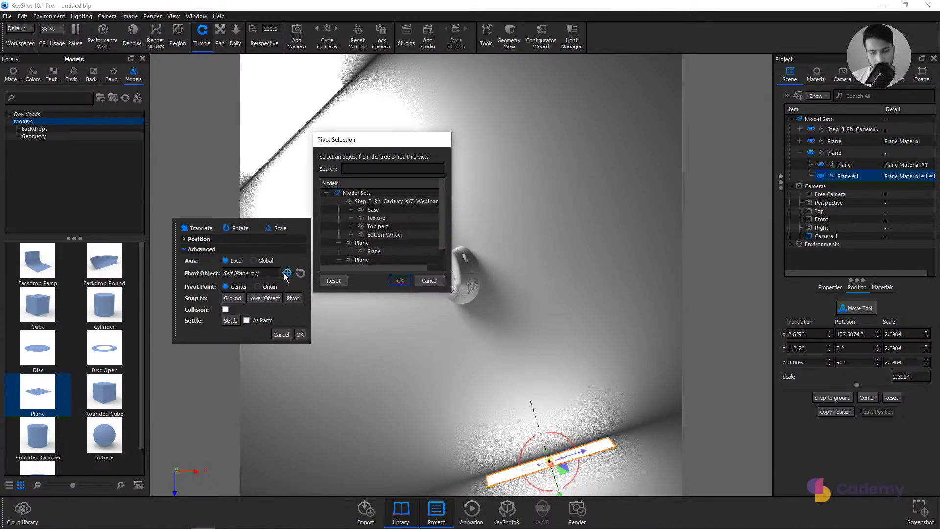
click(457, 266)
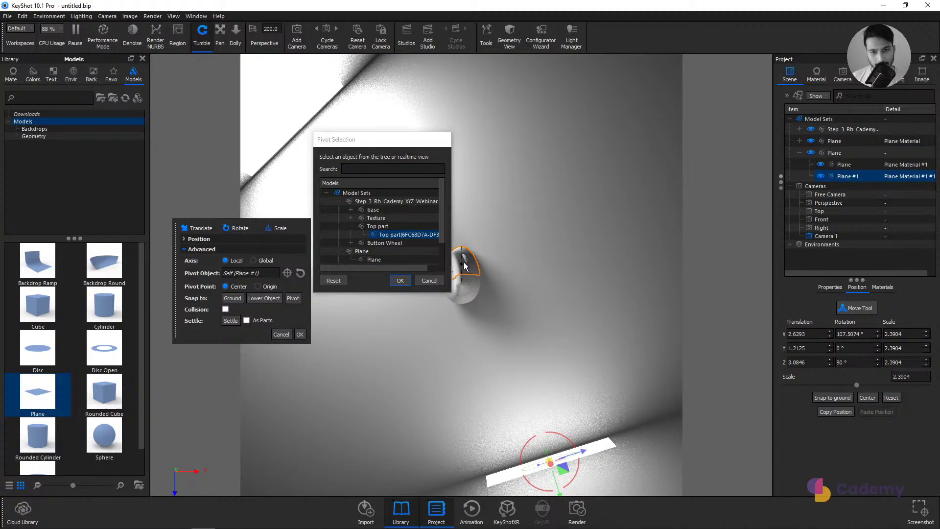
click(400, 281)
mouse_move(484, 280)
mouse_down()
mouse_move(495, 266)
mouse_move(481, 242)
mouse_move(437, 247)
mouse_move(442, 295)
mouse_move(493, 282)
mouse_move(479, 263)
mouse_move(473, 278)
mouse_move(458, 269)
mouse_move(469, 280)
mouse_move(481, 262)
mouse_up()
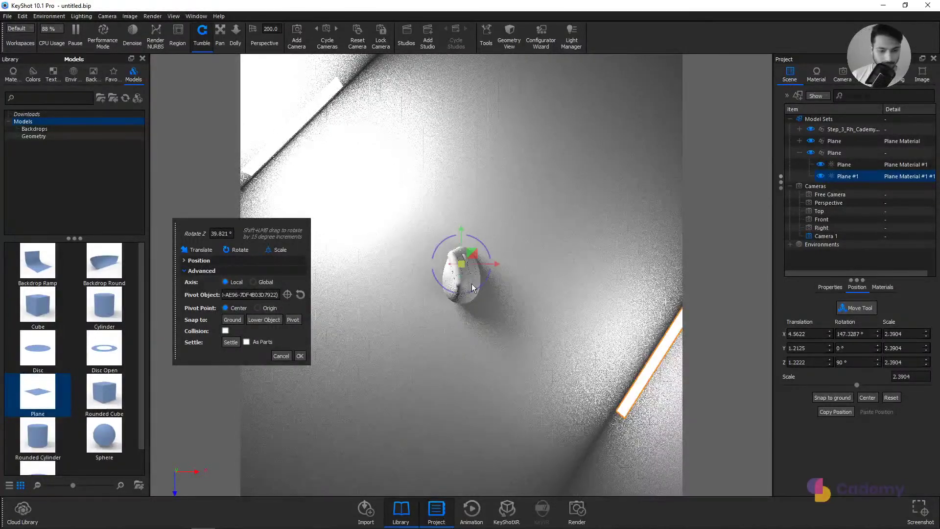
click(300, 356)
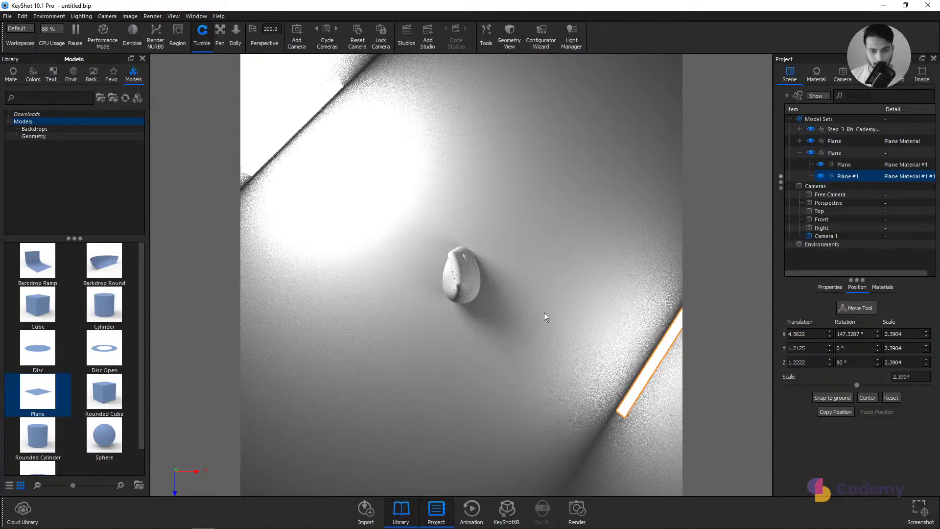
key(ctrl+z)
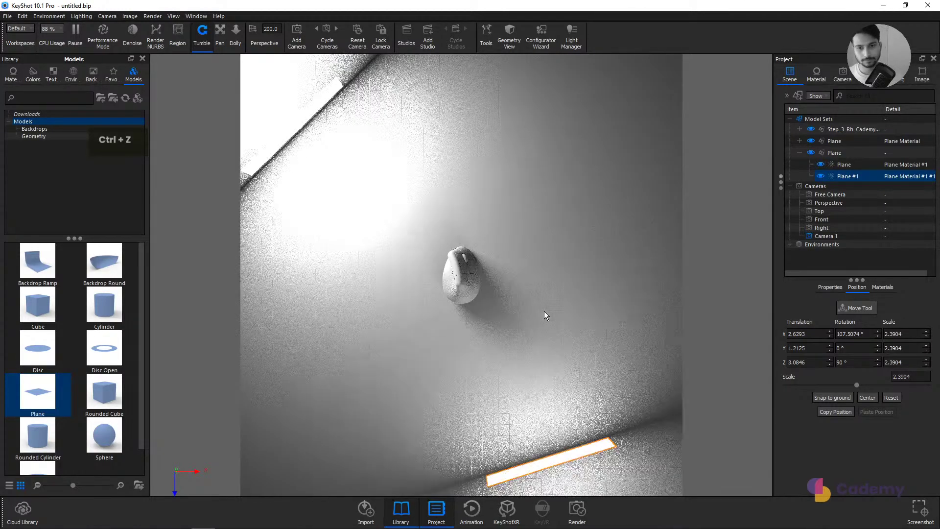
click(842, 73)
double_click(824, 134)
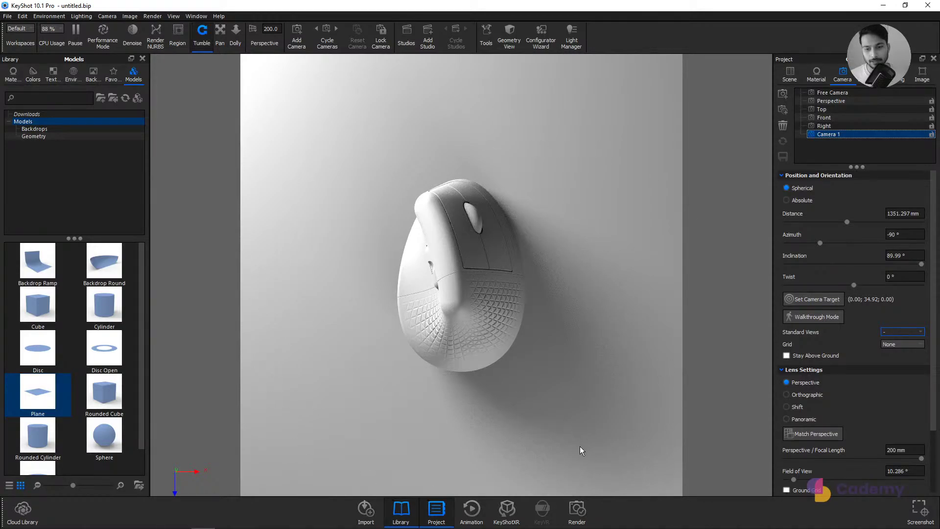
Step: Set the diffuse colour of the TOP material on the mouse's top part to dark grey #51515D
click(789, 73)
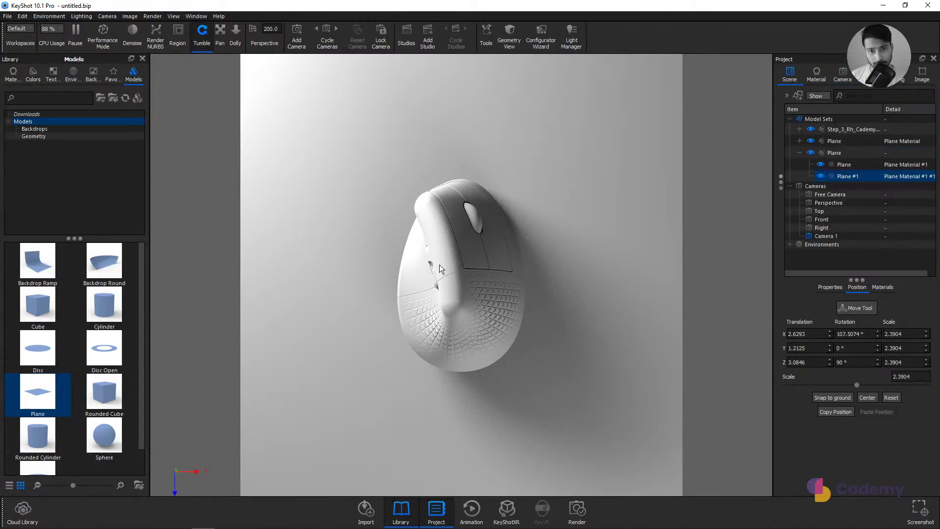
double_click(498, 246)
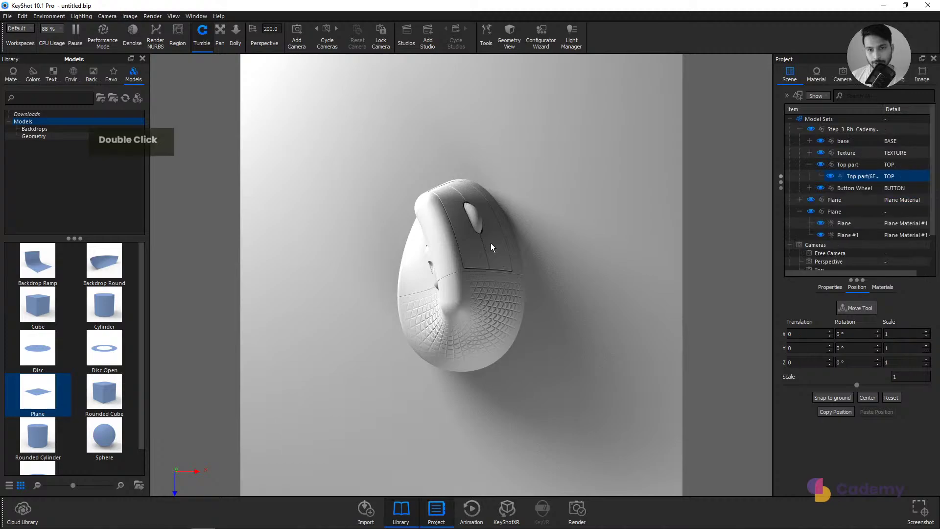
click(915, 147)
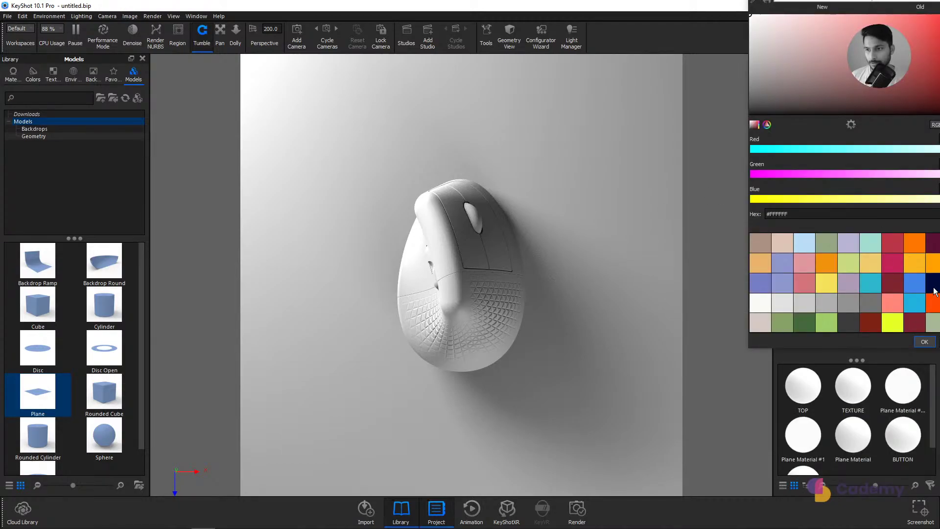
drag(828, 105, 797, 104)
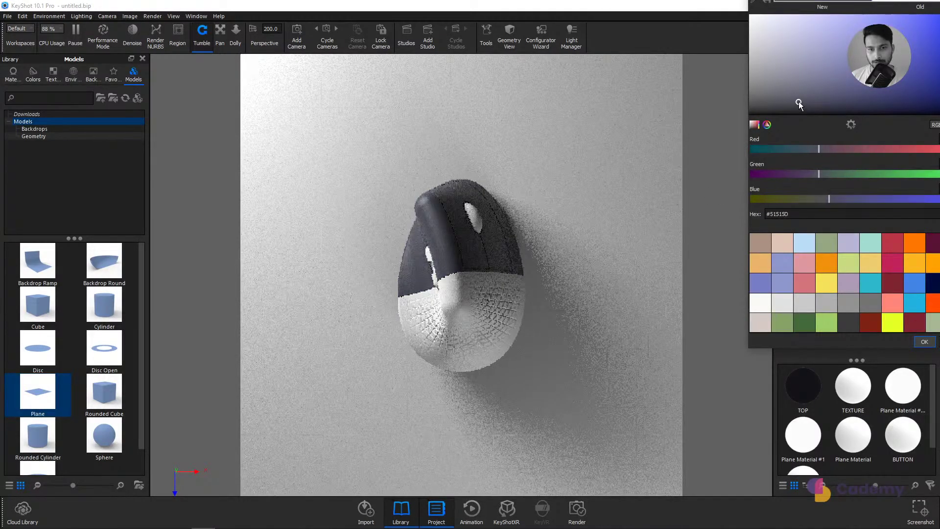
click(920, 342)
Step: Set the diffuse colour of the TEXTURE material on the mouse's patterned part to pale blue #B6D3D9
double_click(490, 322)
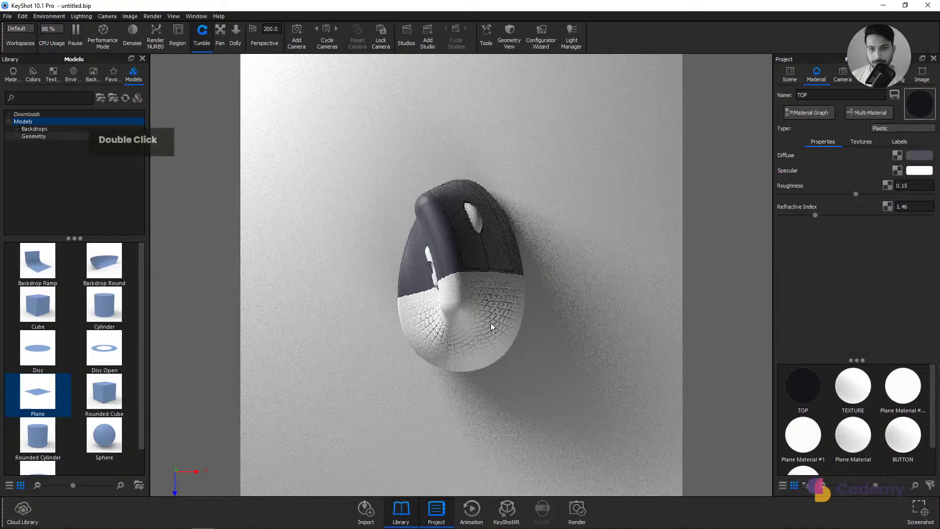
click(919, 155)
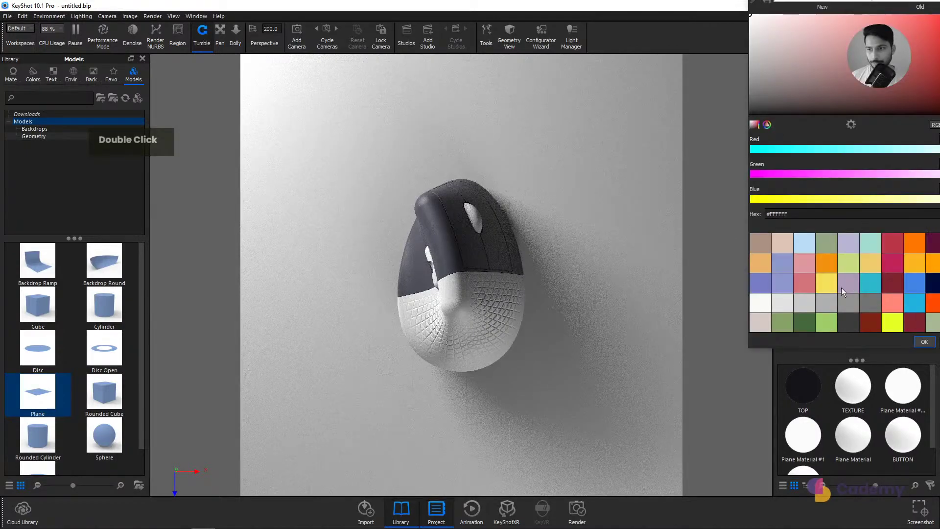
click(870, 283)
drag(836, 110, 809, 42)
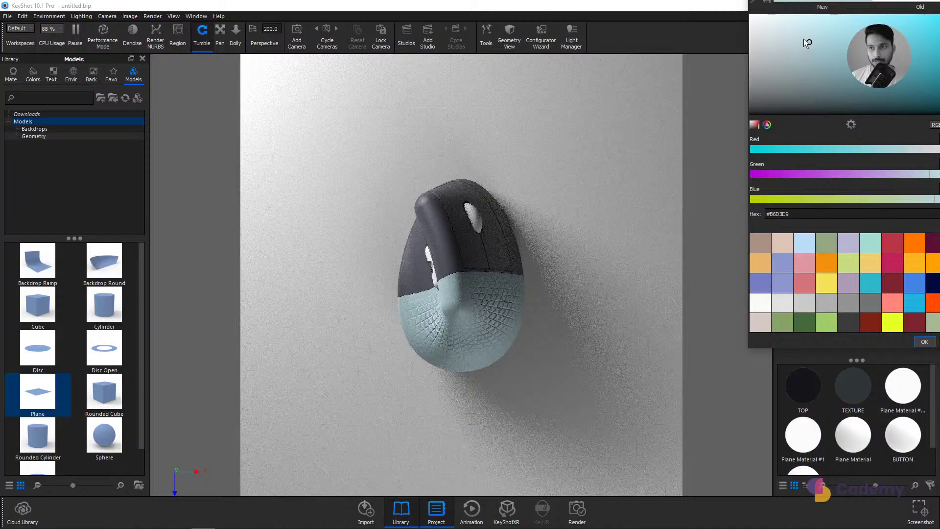
click(924, 341)
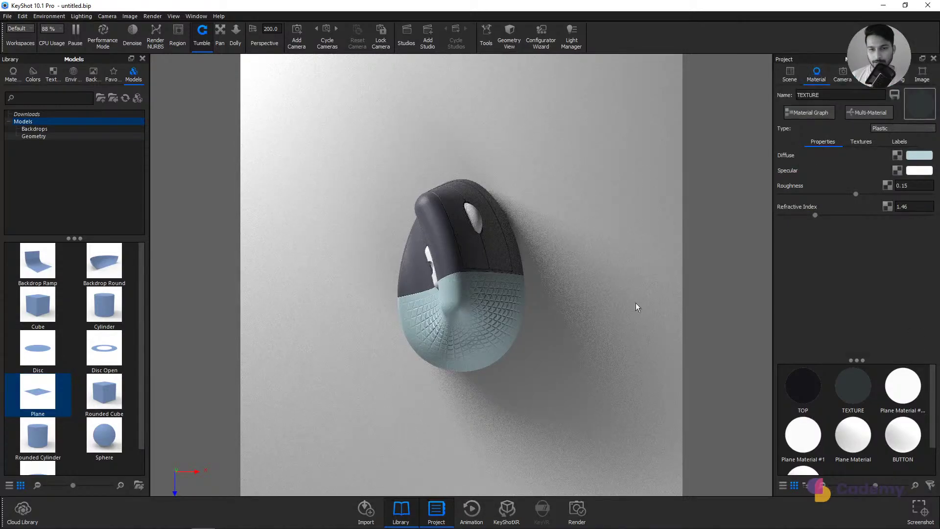
Step: Change the material type of the scroll wheel's BUTTON material to Metal
double_click(479, 217)
click(909, 126)
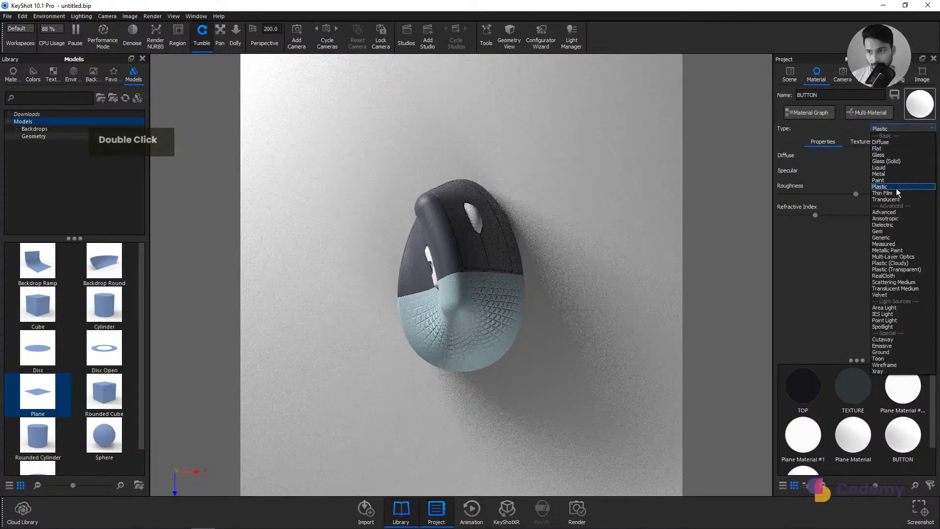
click(888, 173)
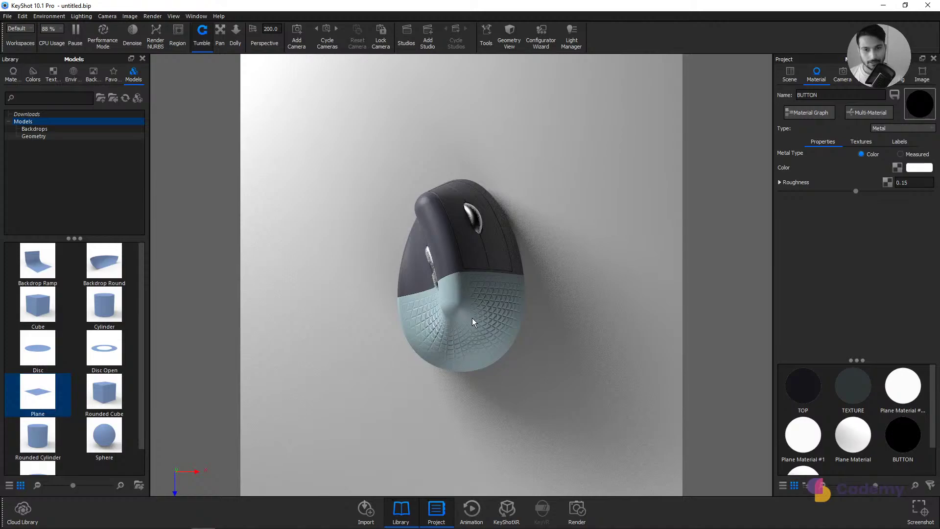
Step: Save a closer top view of the mouse, about 1077 mm away, as a new camera and apply the Product lighting preset
scroll(473, 321, down, 1)
scroll(472, 316, down, 3)
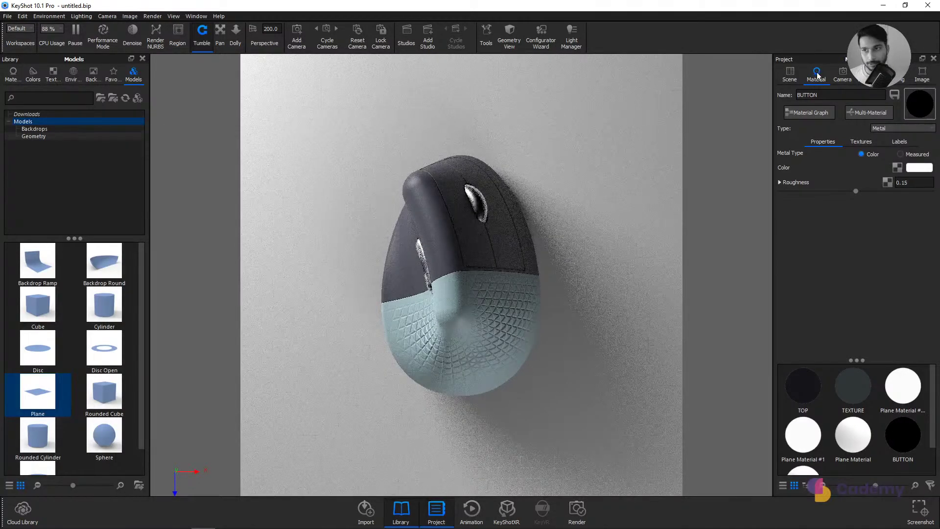
click(842, 75)
click(785, 94)
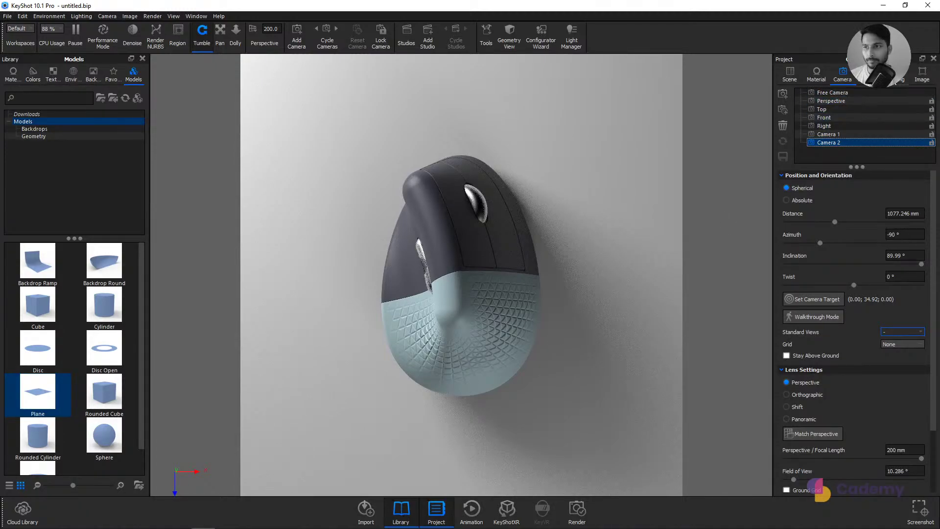
click(896, 73)
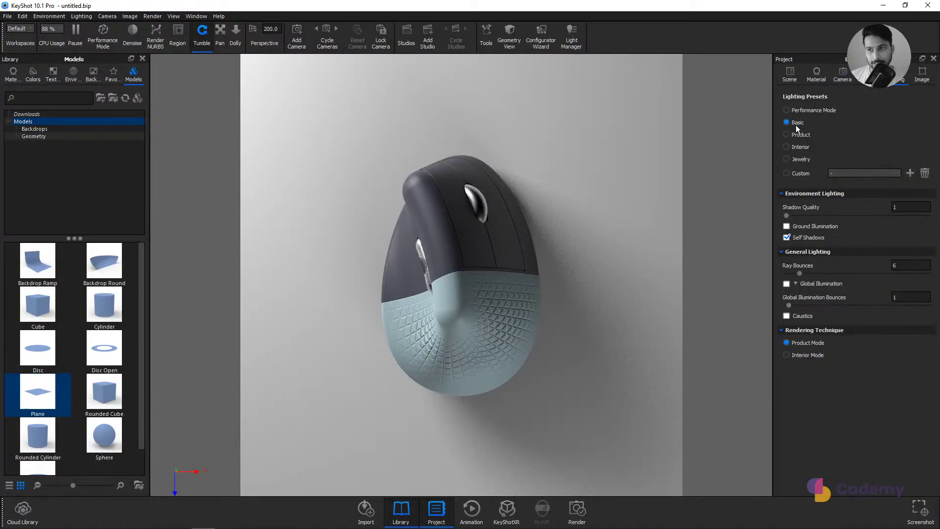
click(795, 136)
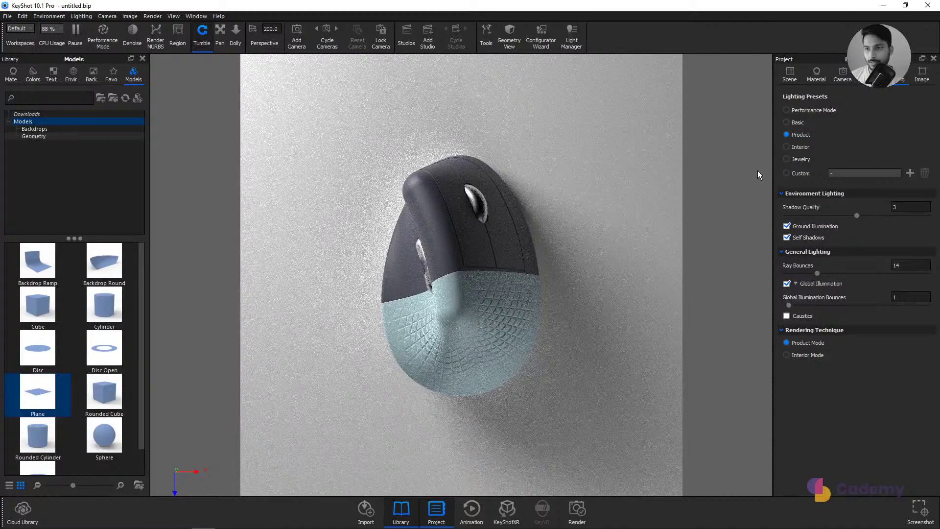
Step: Set the render quality to 116 maximum samples in the render options and close the render settings
click(581, 520)
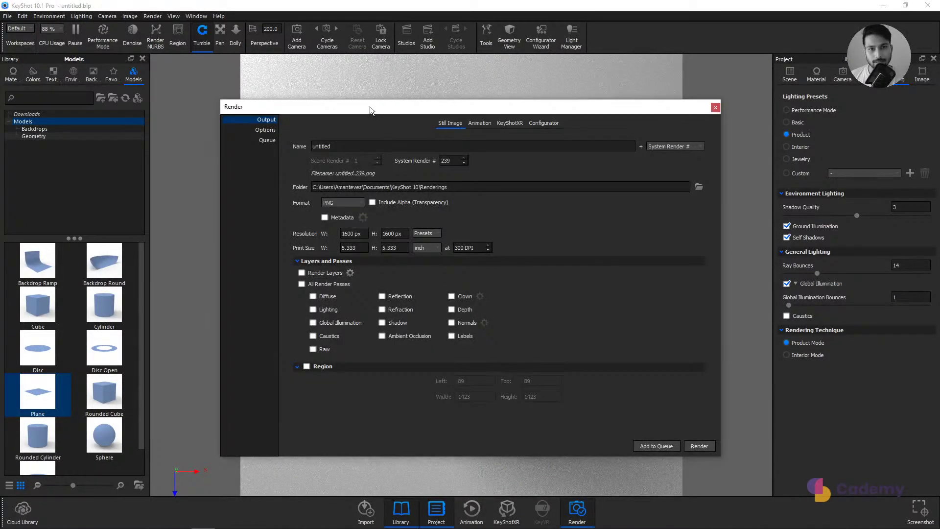
drag(368, 101, 659, 69)
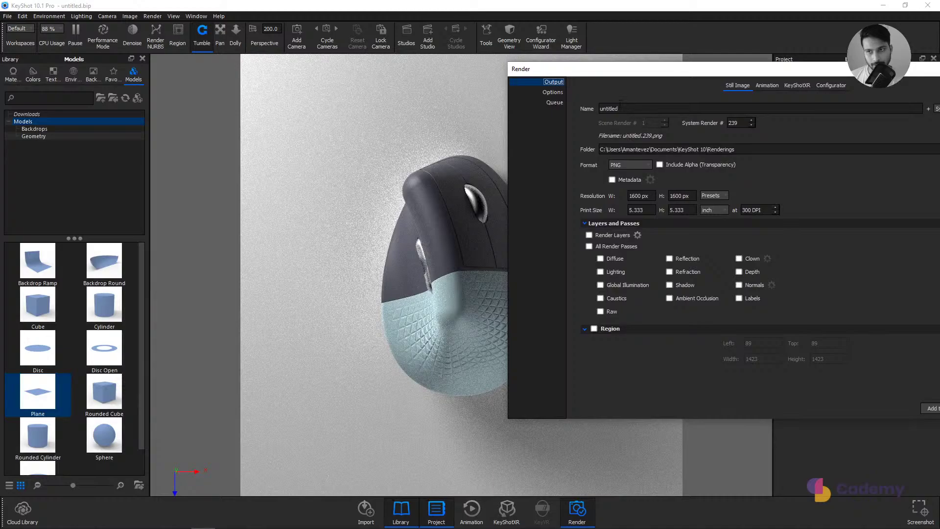
double_click(609, 109)
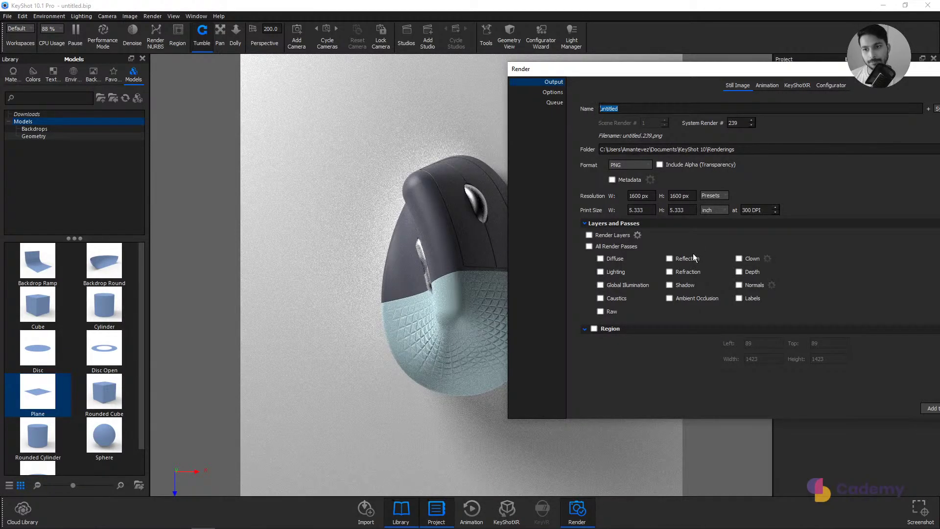
click(606, 226)
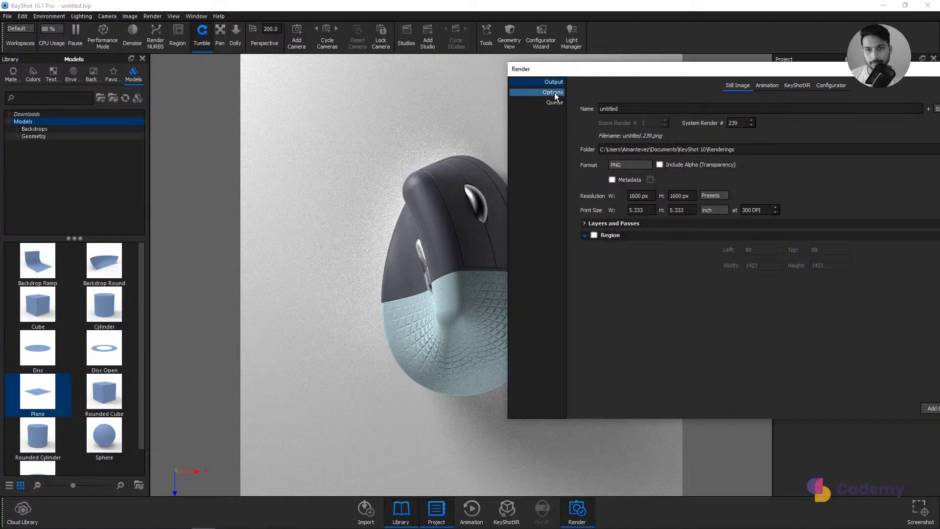
click(552, 93)
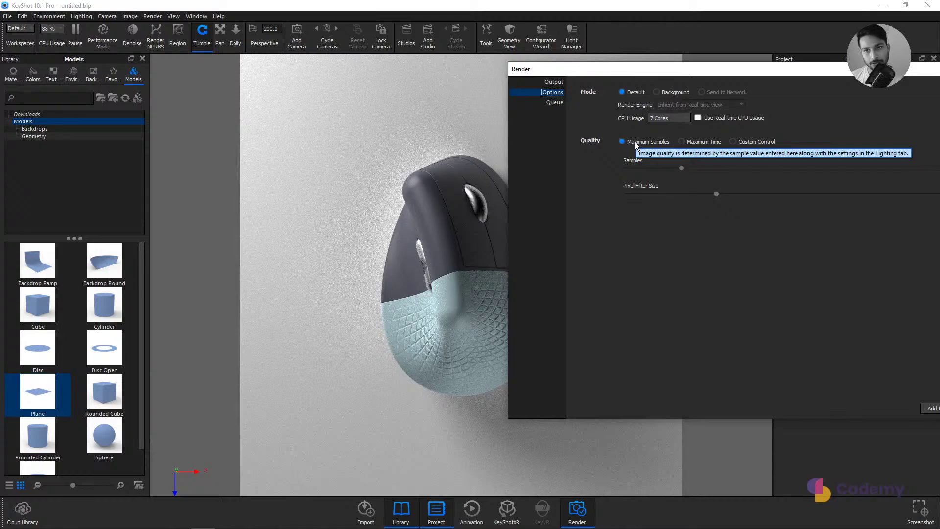
drag(701, 69, 424, 95)
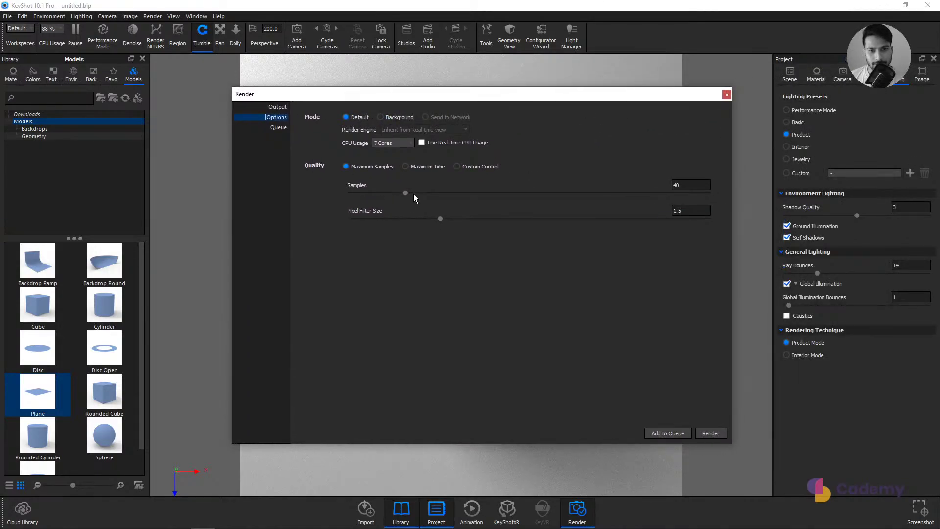
drag(405, 197, 686, 205)
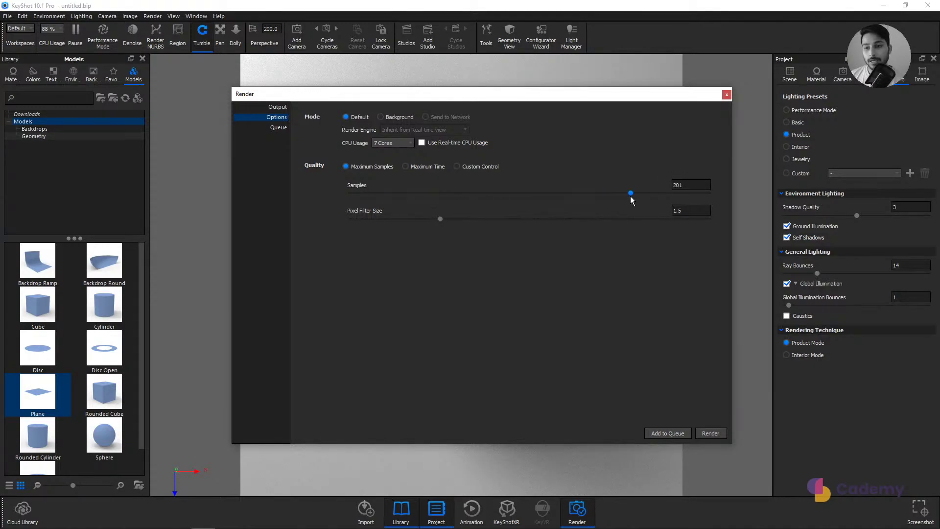
drag(628, 197, 512, 215)
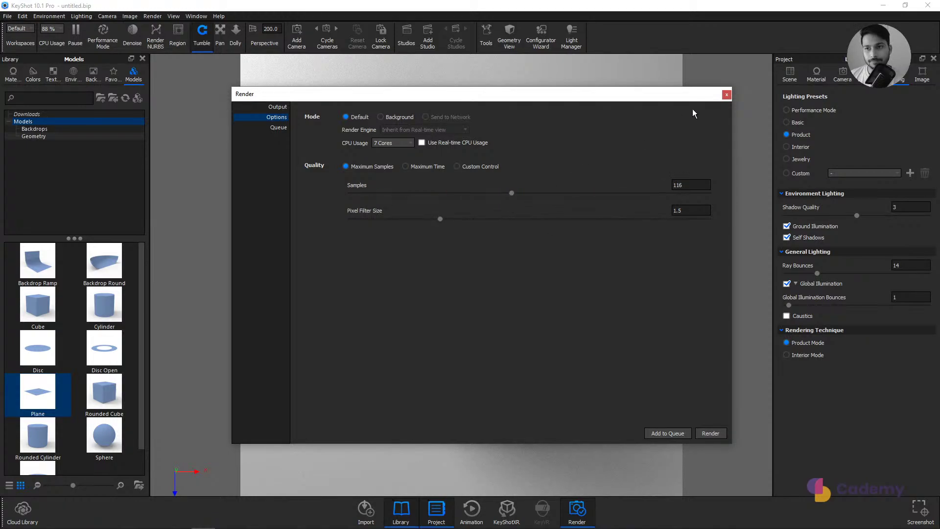
click(726, 95)
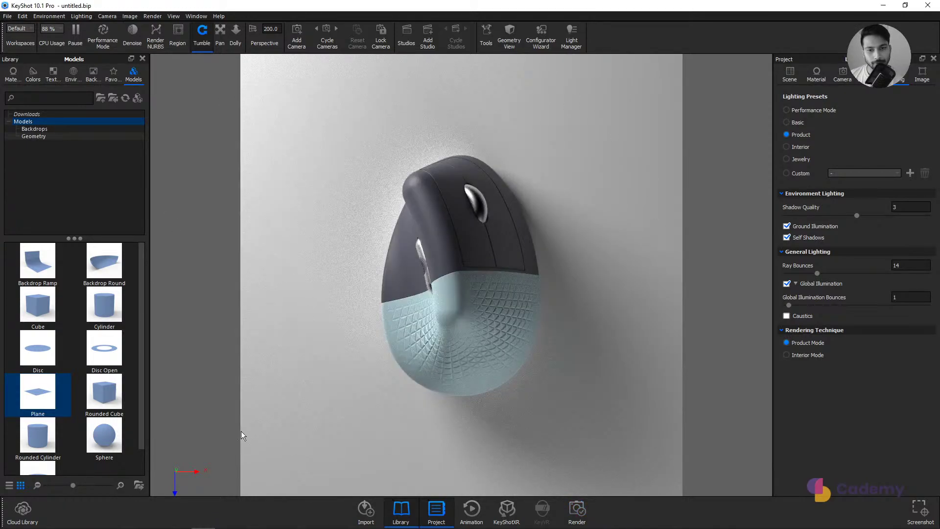
Step: Turn on the heads-up display in the real-time view
click(169, 17)
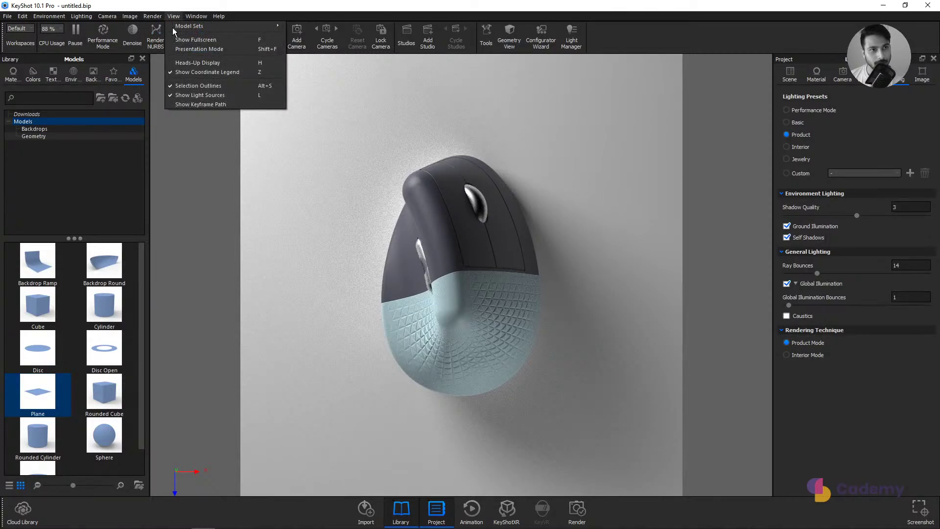
click(211, 63)
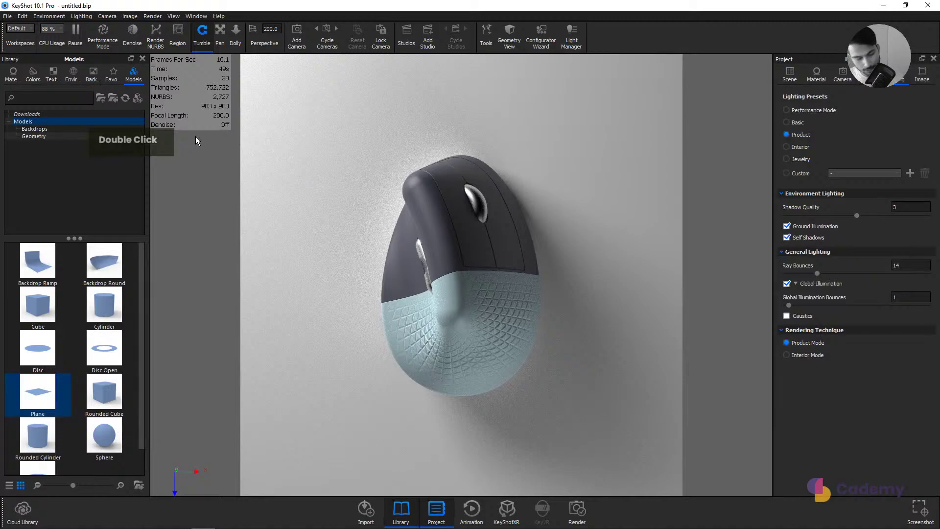
key(h)
key(h)
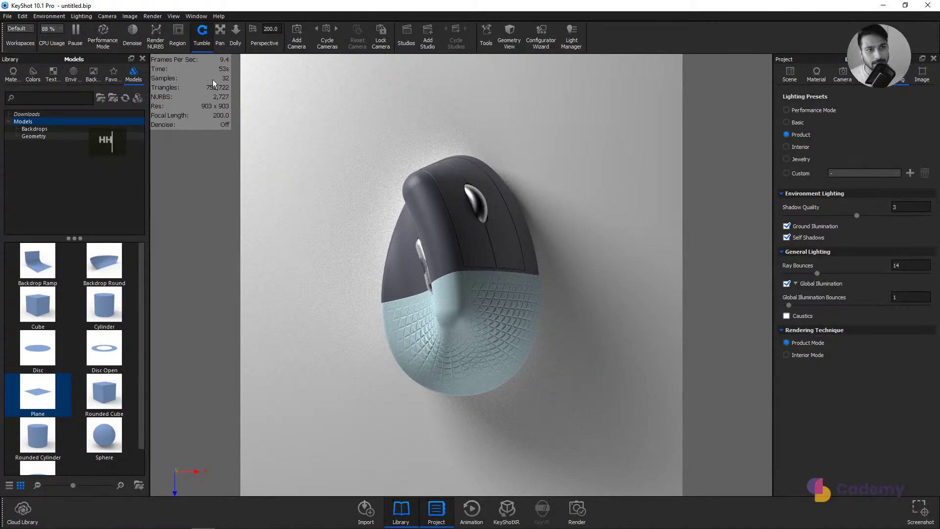
Step: Orbit the view around the mouse and return to Camera 2
drag(707, 141, 615, 170)
click(841, 78)
double_click(836, 142)
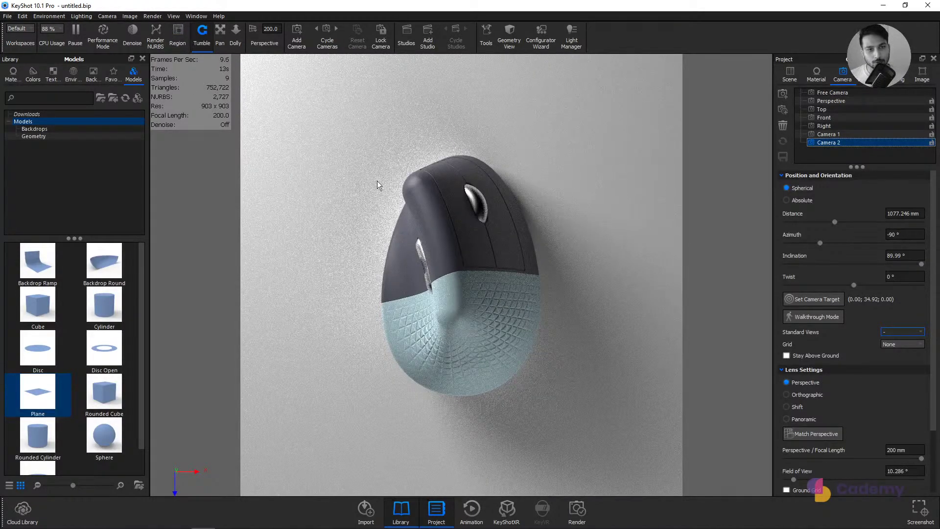
Step: Preview a 273 × 412 px render region over the mouse's textured part to examine its sample quality, and turn the region off
click(179, 38)
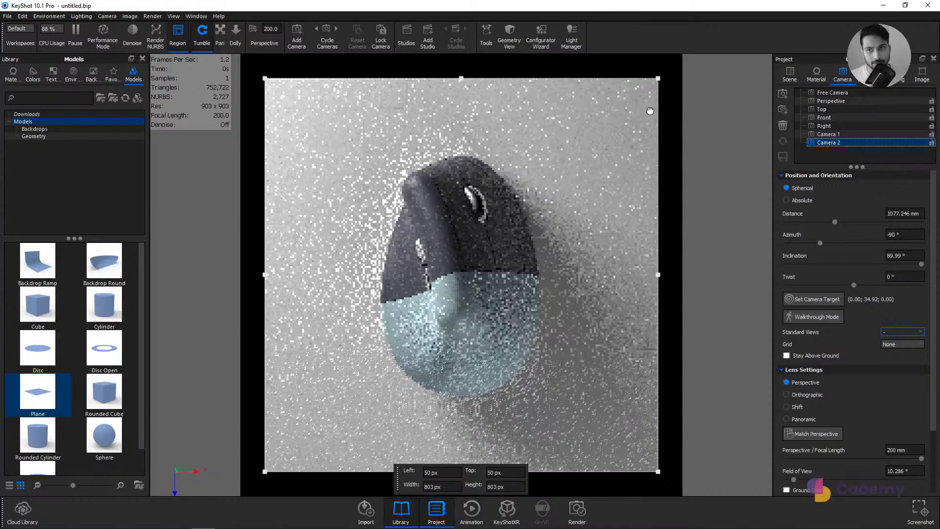
drag(658, 79, 399, 269)
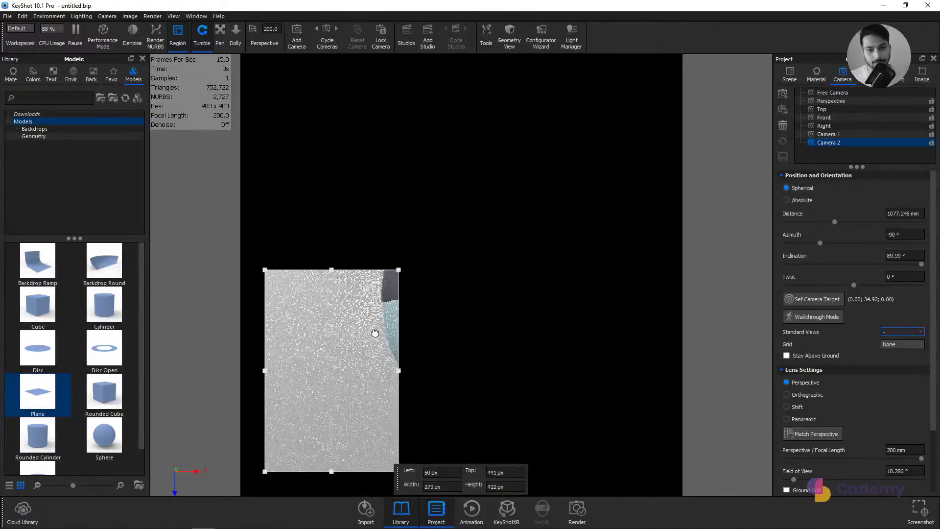
drag(365, 332, 549, 291)
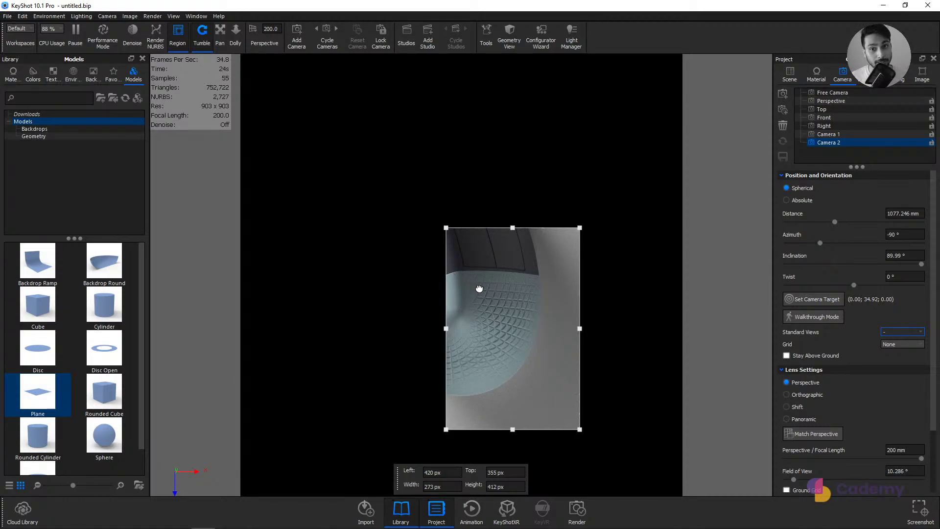
click(177, 33)
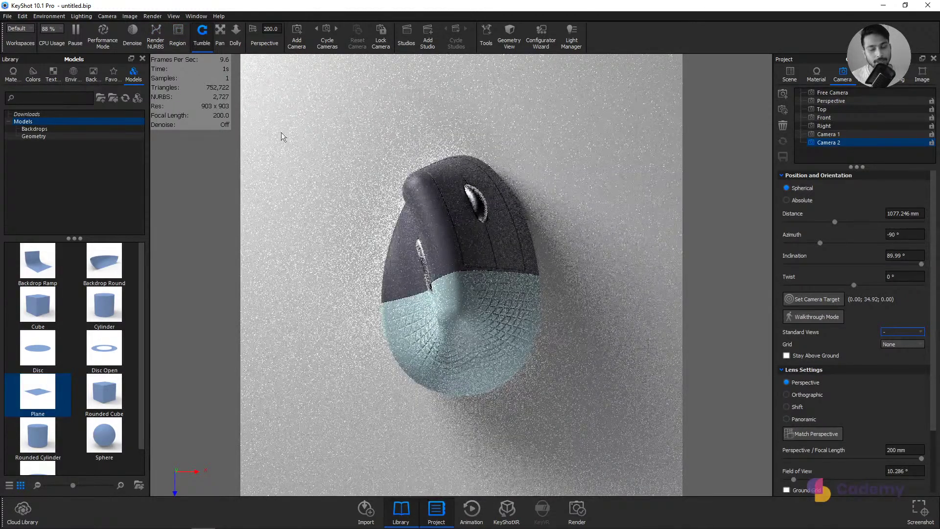
Step: Set the render quality to 70 maximum samples in the render options
click(575, 515)
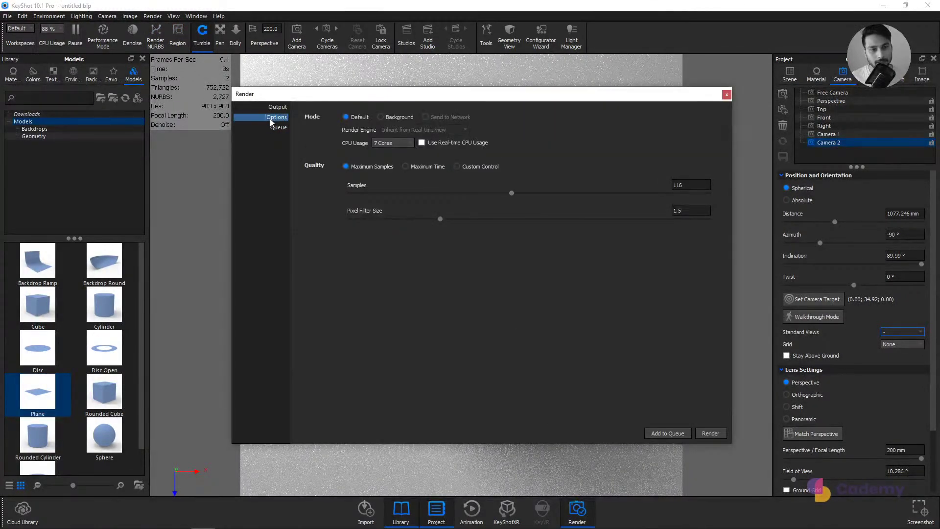
click(693, 185)
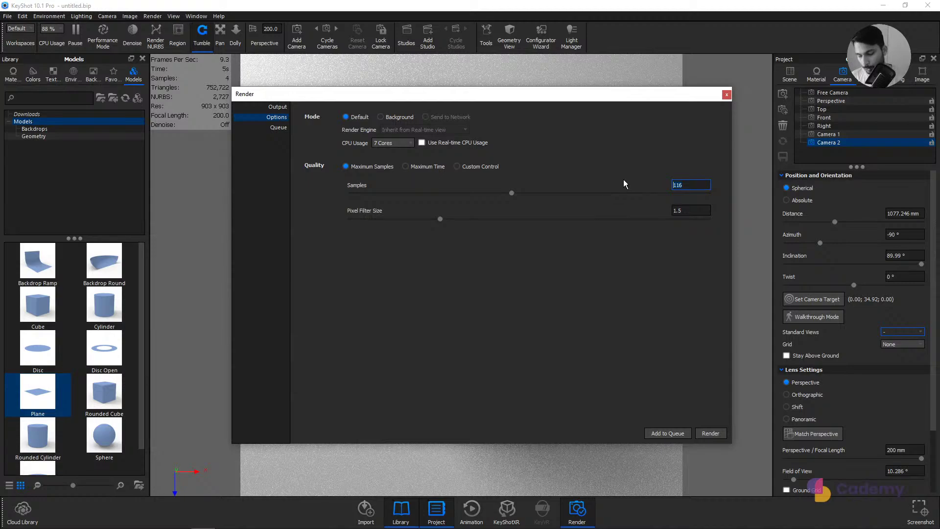
text(60)
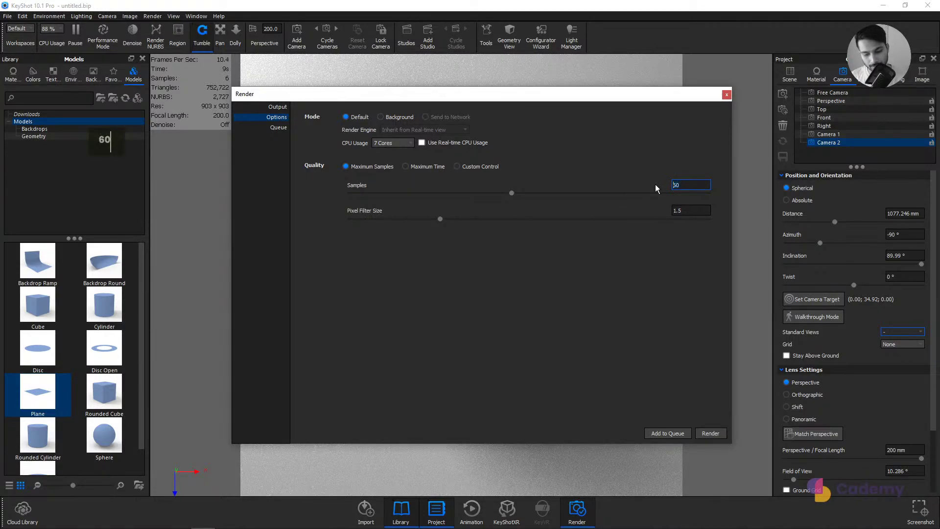
text(70)
click(691, 209)
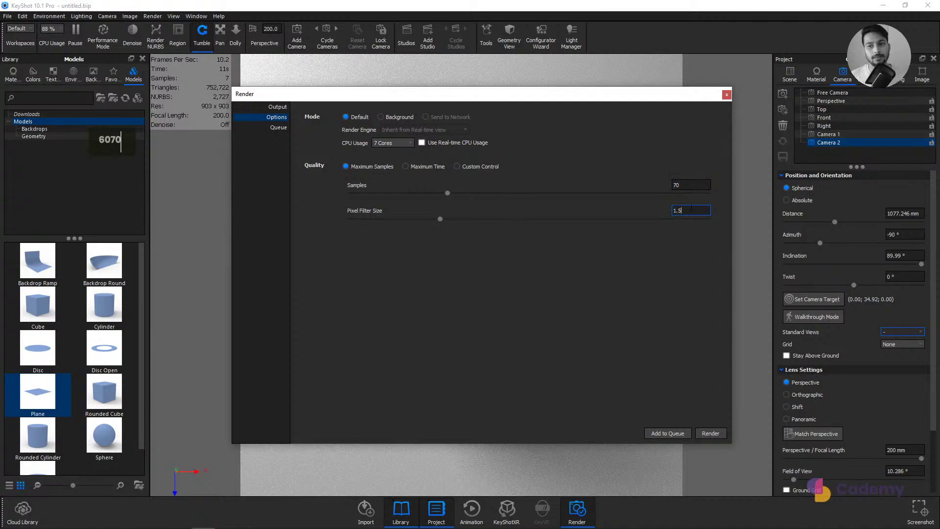
Step: Close the render settings and briefly pause the real-time rendering before resuming it
click(277, 106)
click(726, 94)
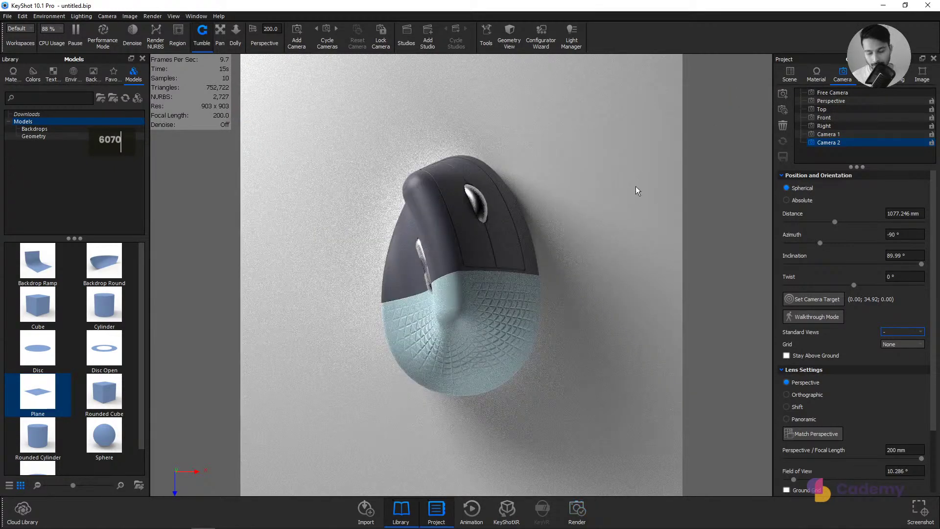
click(75, 43)
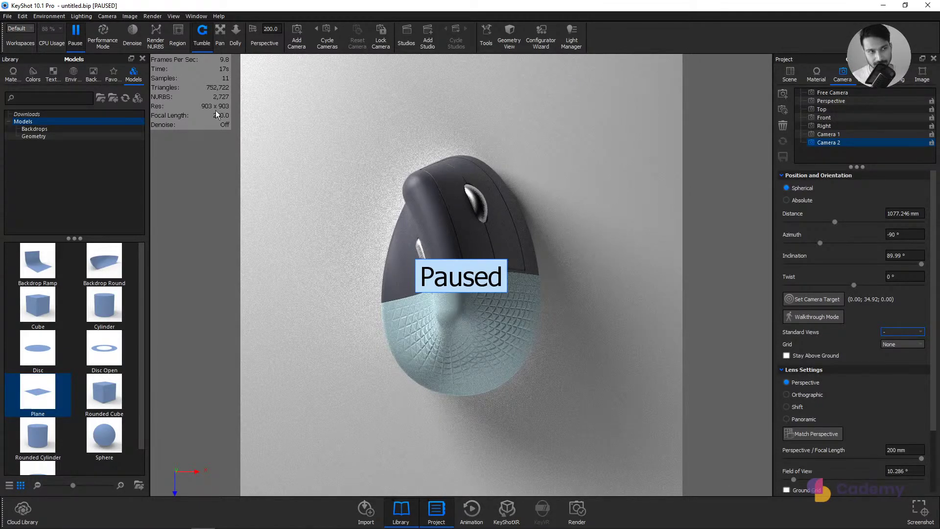
click(73, 44)
Step: Open the TOP material of the mouse's dark upper shell in the Material Graph and dock the graph beside the real-time view
double_click(459, 238)
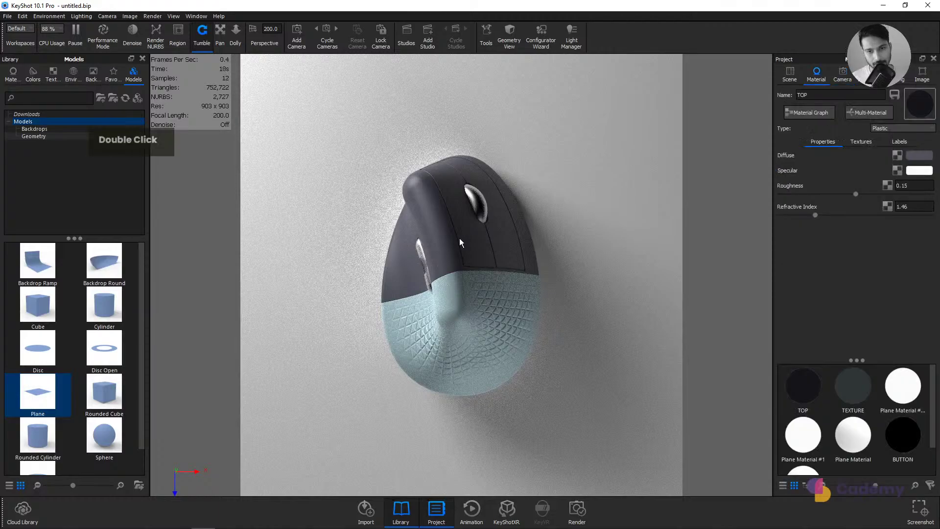
click(789, 75)
double_click(462, 231)
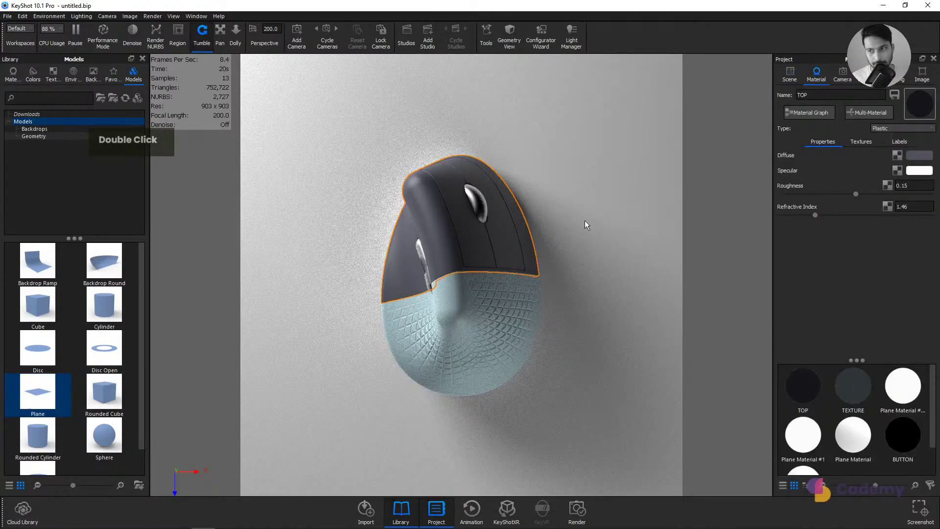
click(809, 114)
key(super+Right)
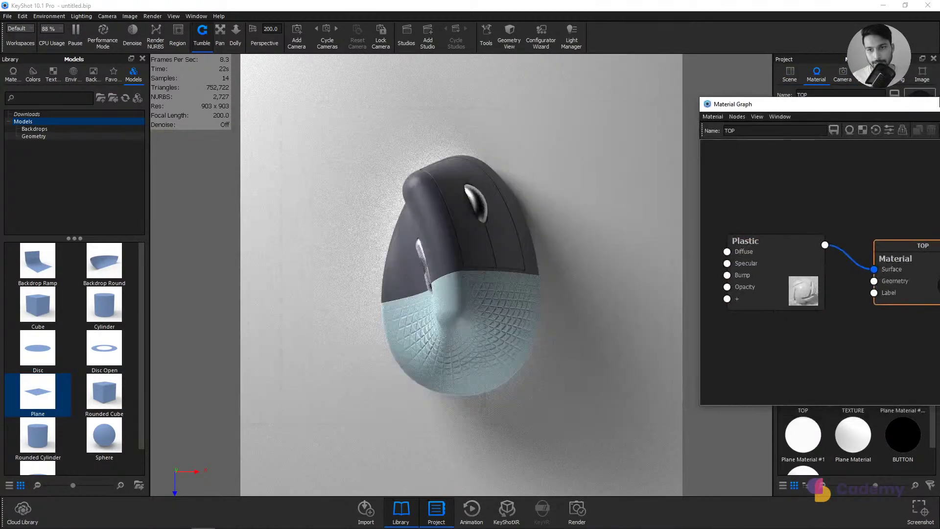
click(190, 174)
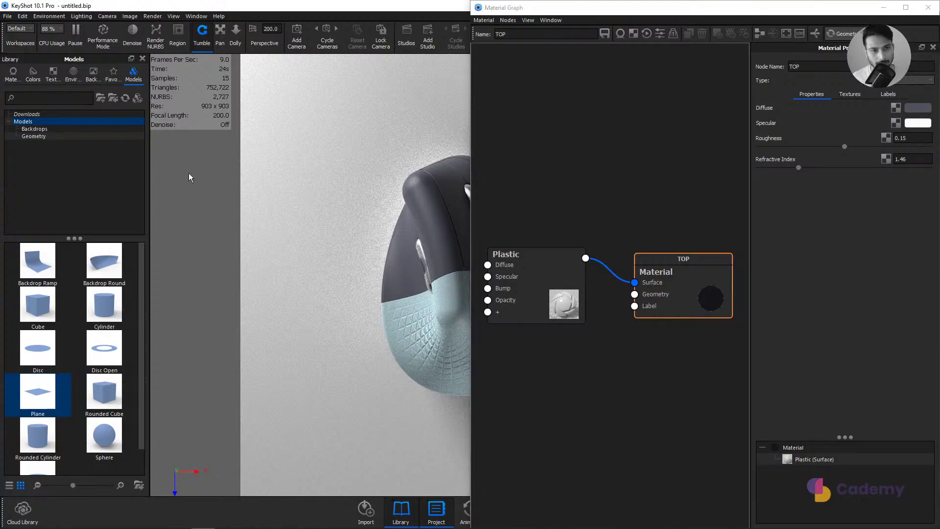
Step: Hide the library and widen the project panel and Material Graph window, keeping the whole mouse in view
key(m)
key(m)
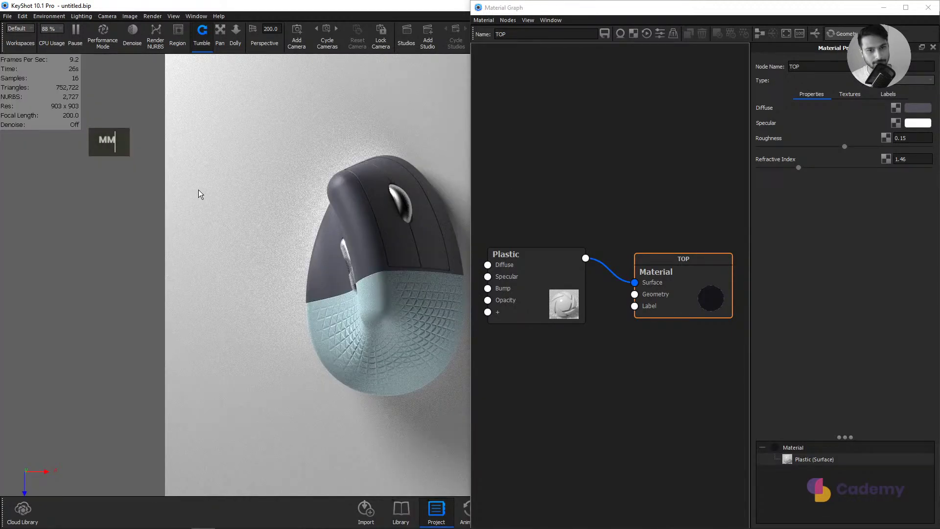
drag(511, 7, 511, 160)
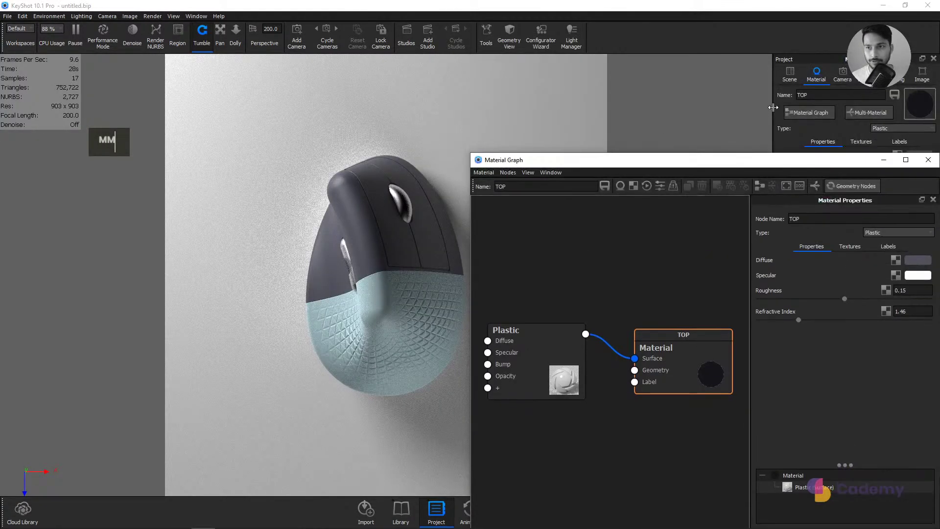
drag(512, 124, 451, 128)
drag(521, 153, 525, 1)
drag(470, 208, 350, 209)
Step: Spread the Plastic and TOP Material nodes apart in the graph and show the Plastic node's properties
drag(483, 295, 507, 270)
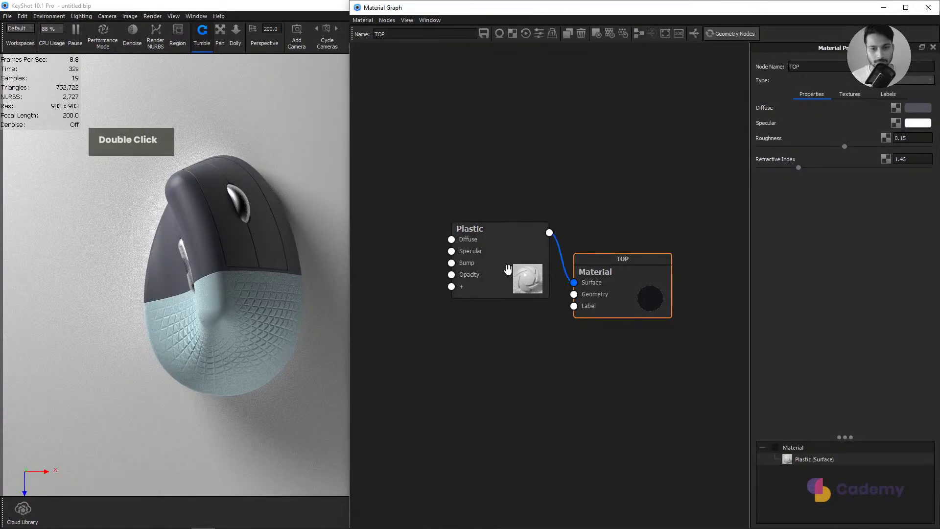
double_click(504, 269)
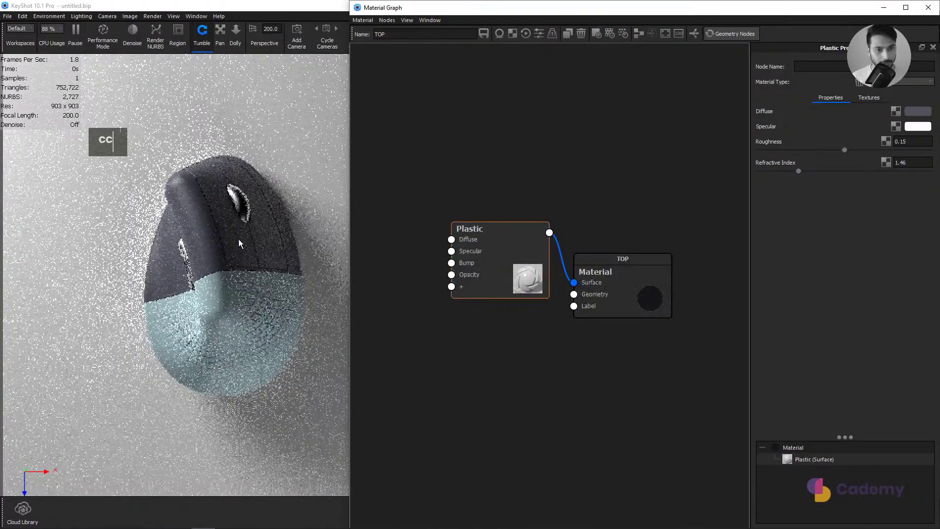
drag(606, 287, 632, 208)
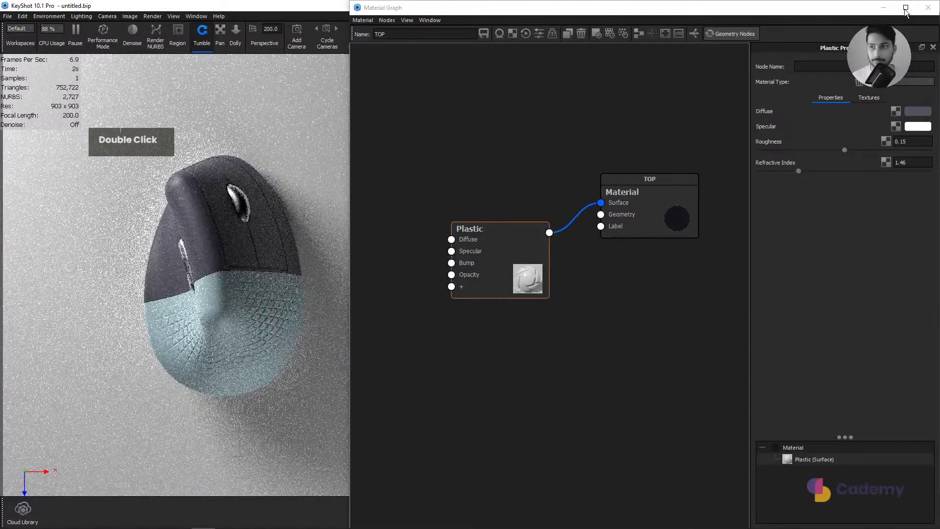
Step: Add a Noise (Texture) node to the TOP material graph and set its scale to 4.2 mm
right_click(481, 338)
mouse_move(507, 362)
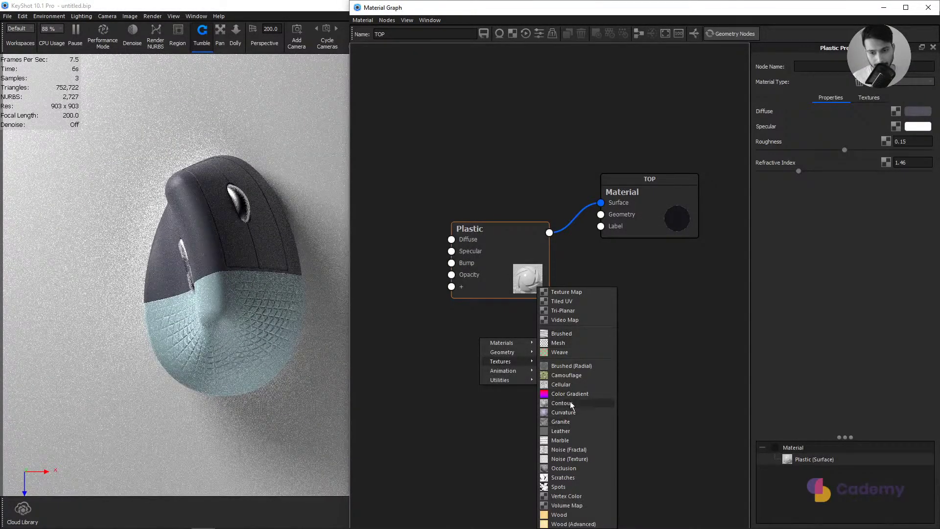
click(561, 459)
double_click(436, 360)
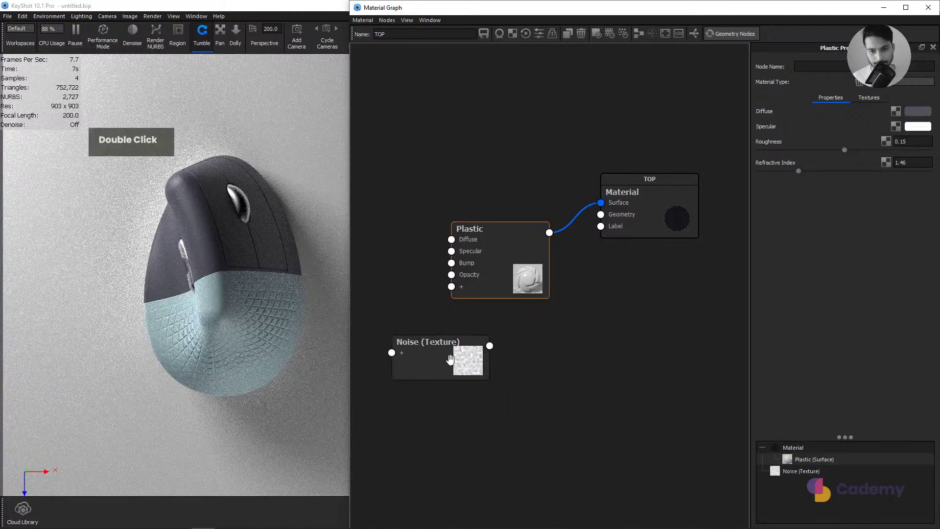
drag(850, 149, 795, 149)
Step: Connect the noise texture to the Plastic node's bump input and set its bump height to 0.5
drag(441, 365, 380, 370)
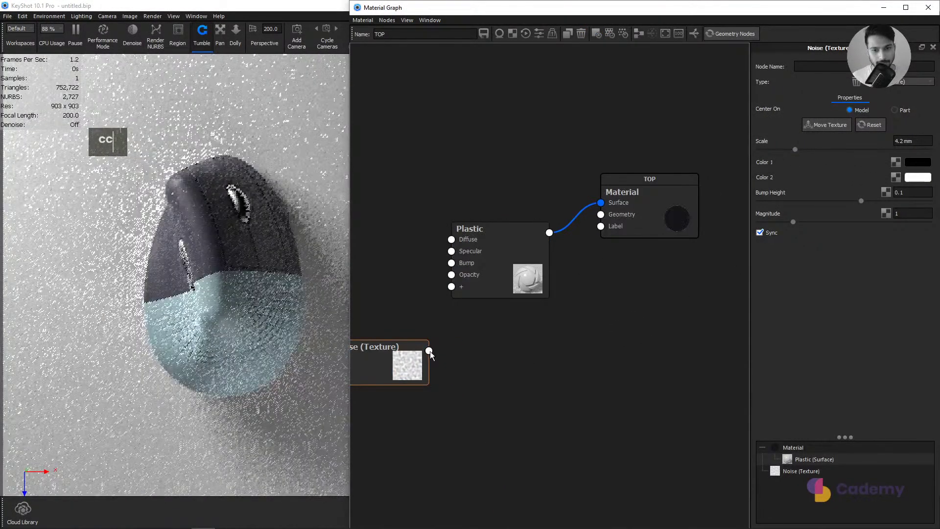
drag(428, 350, 451, 269)
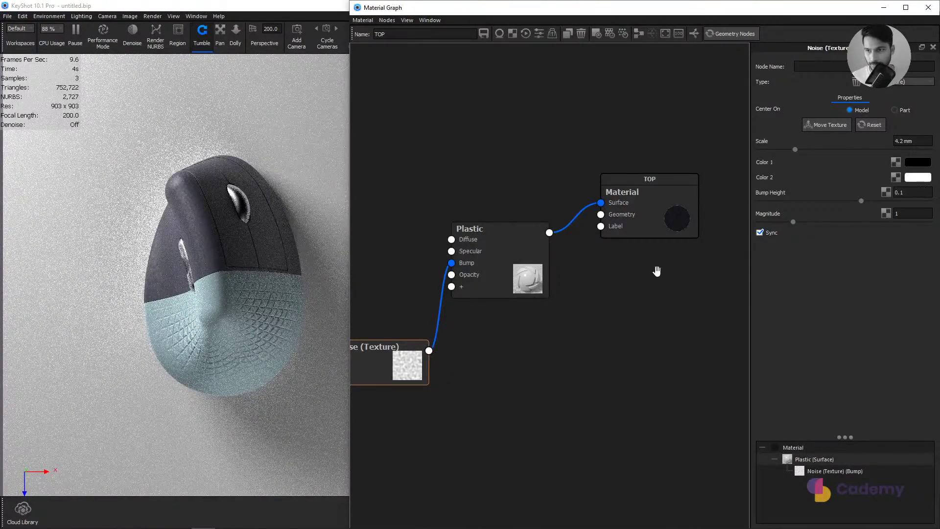
double_click(906, 193)
text(0.5)
key(Return)
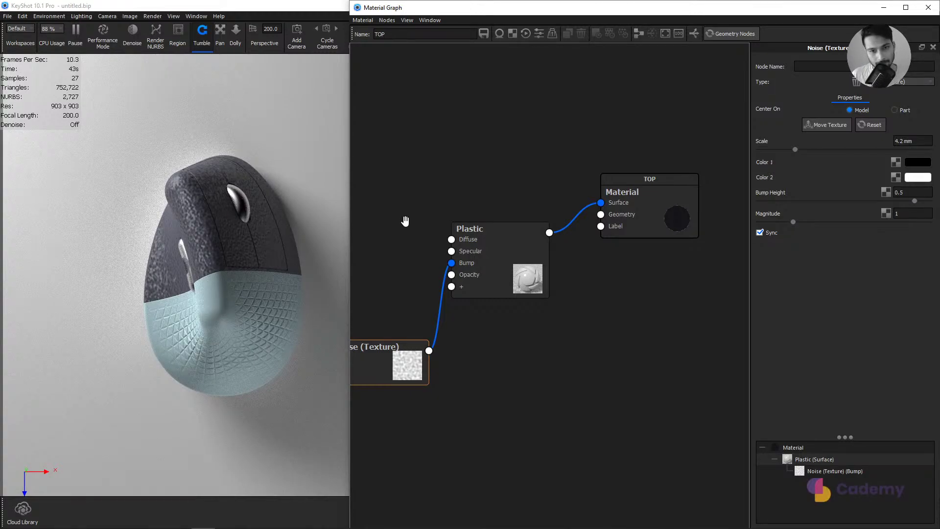
Step: Disconnect the noise texture from the Plastic node's bump input and close the Material Graph
drag(479, 276, 435, 287)
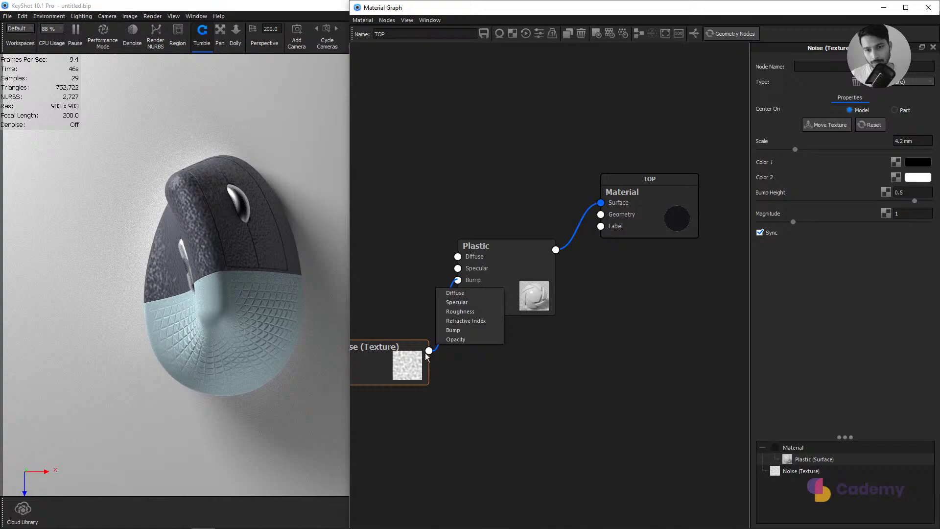
click(499, 420)
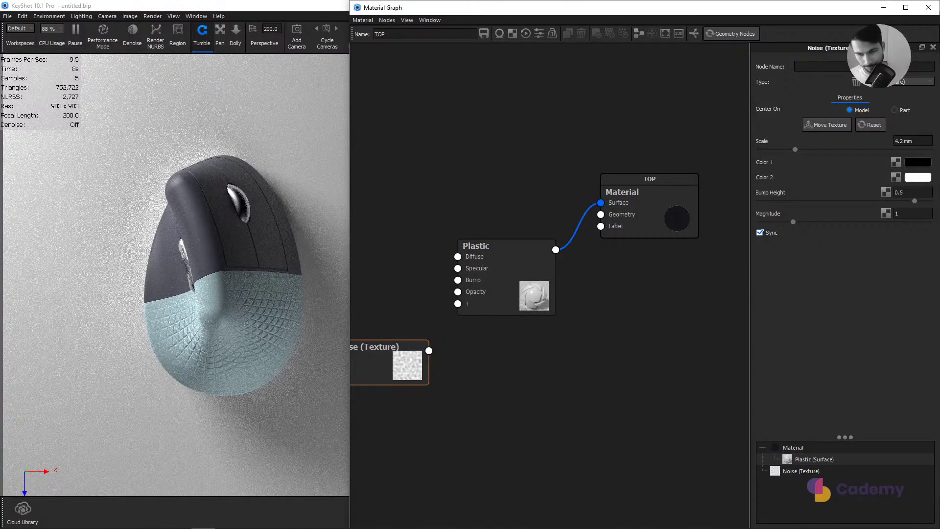
click(928, 7)
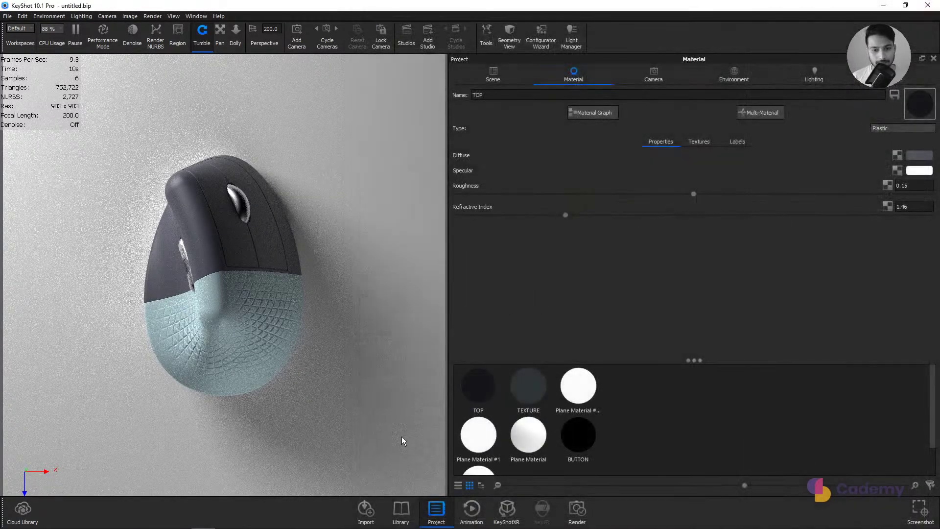
Step: In the render options, try pixel filter sizes of 1.478 and 1.528, and set the value back to 1.5
click(576, 511)
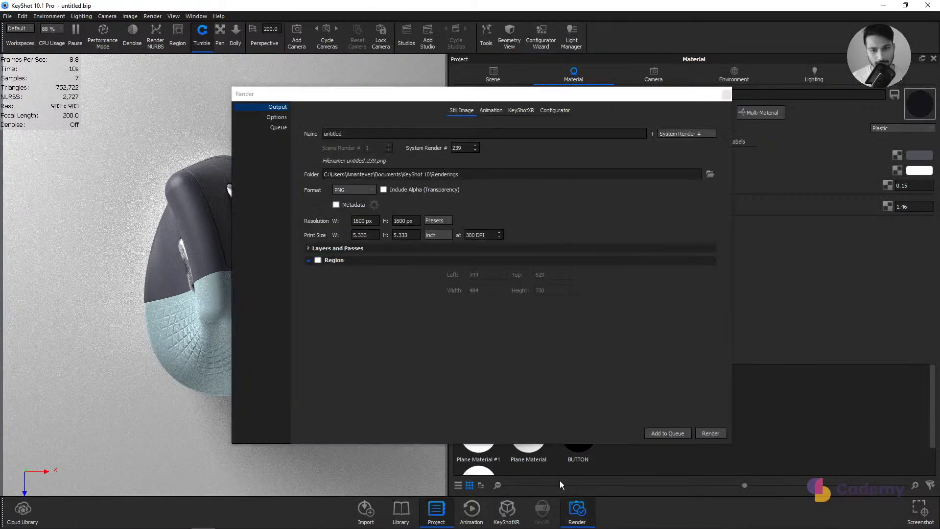
click(277, 117)
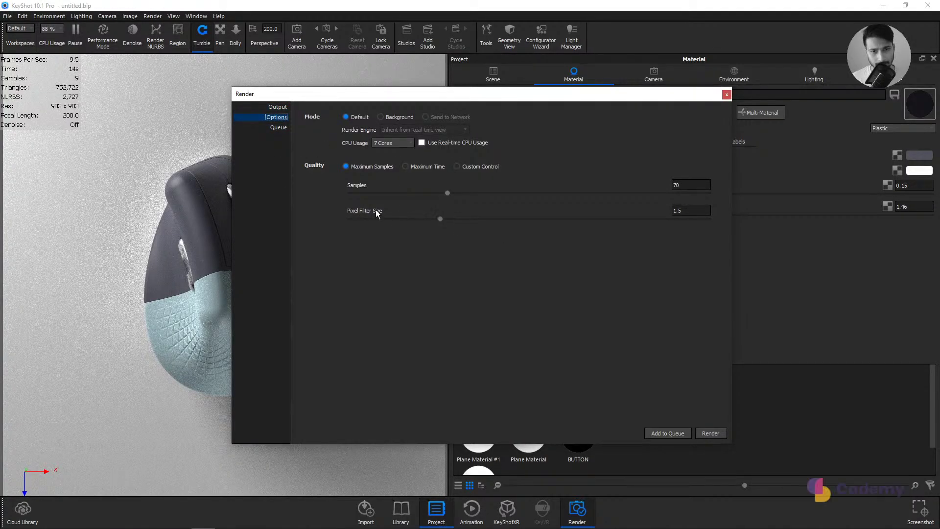
mouse_move(379, 211)
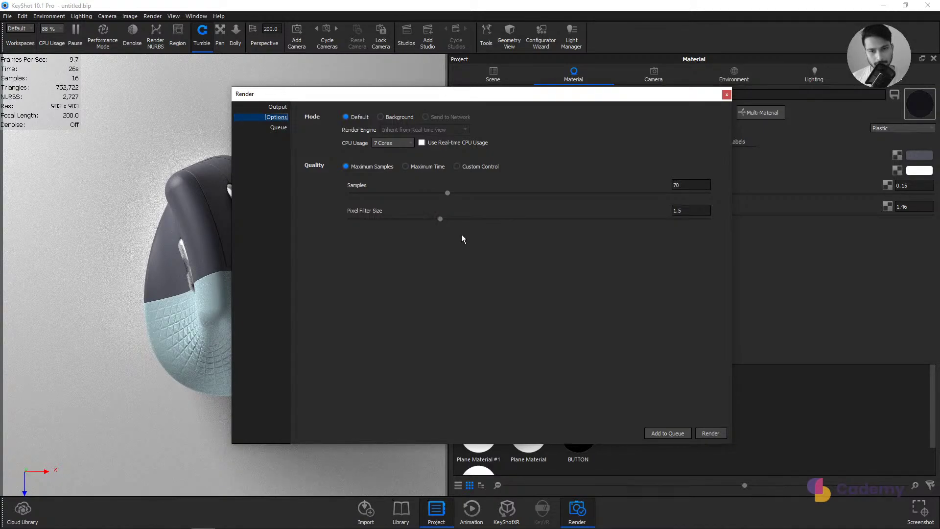
drag(439, 219, 438, 219)
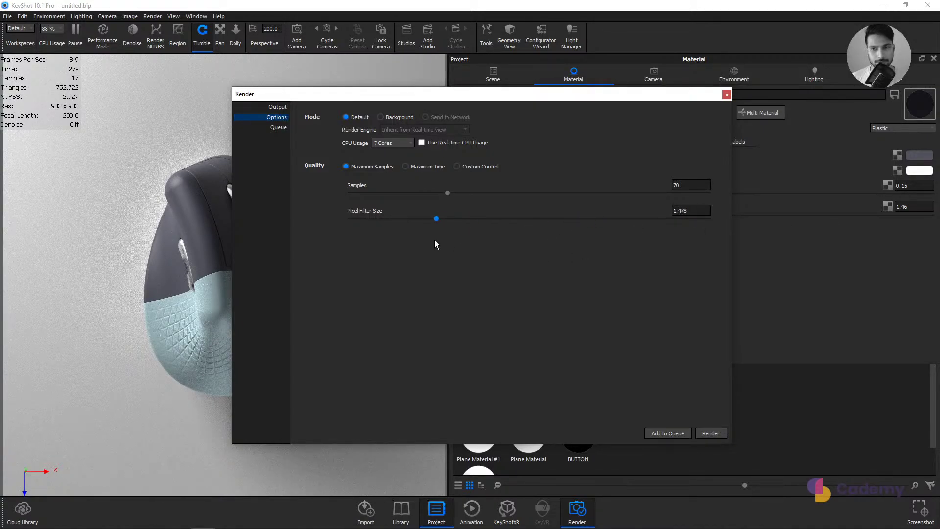
drag(437, 220, 445, 219)
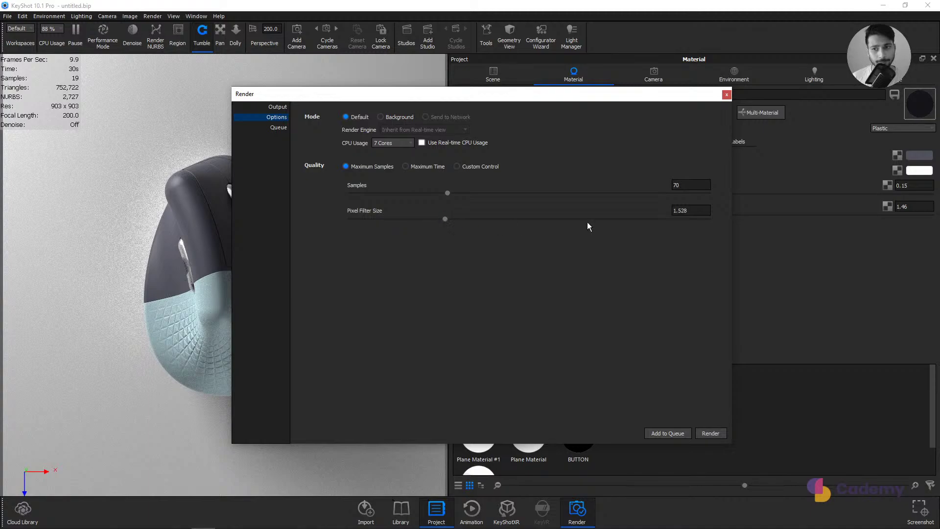
text(1.5)
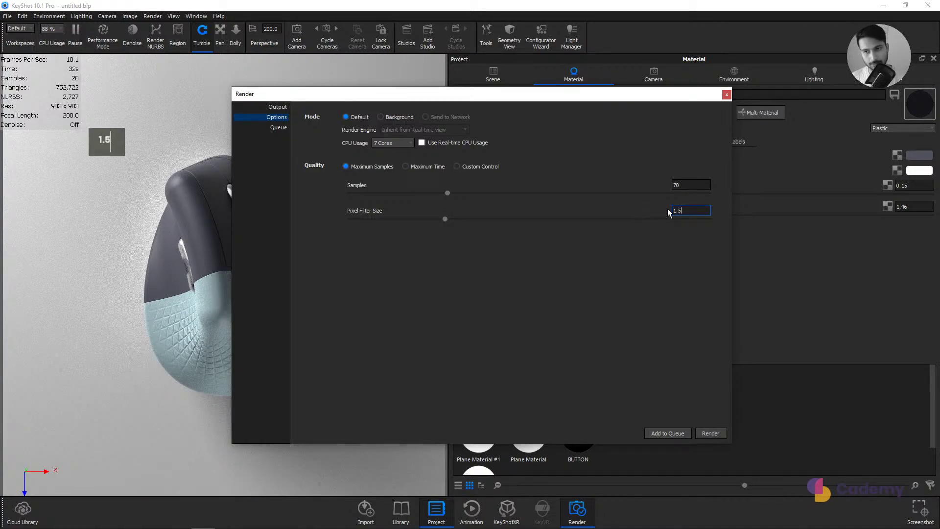
key(Tab)
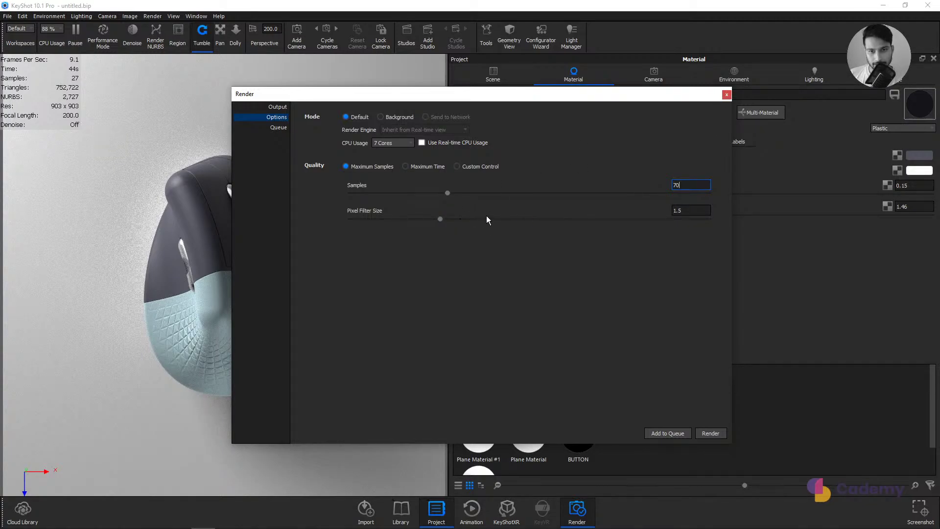
Step: Look at the Custom Control quality settings, return to Maximum Samples and close the render settings
click(458, 166)
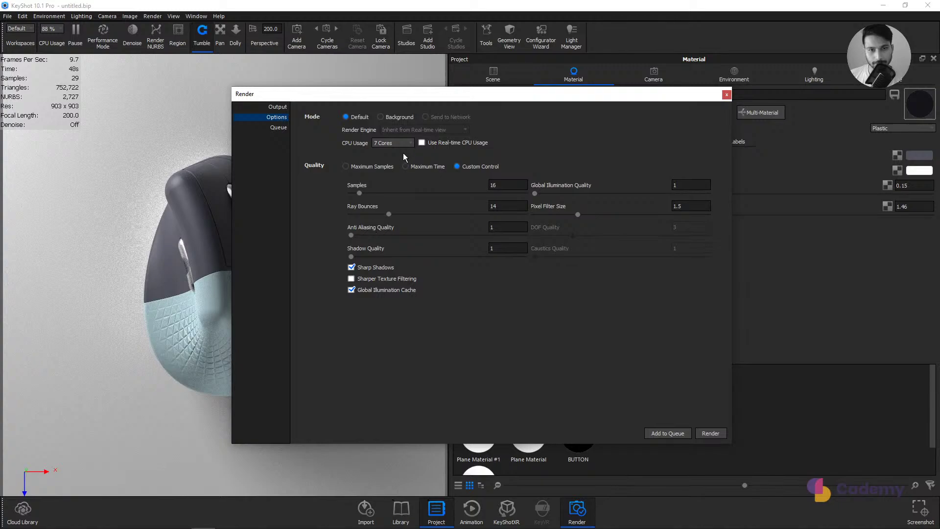
click(377, 166)
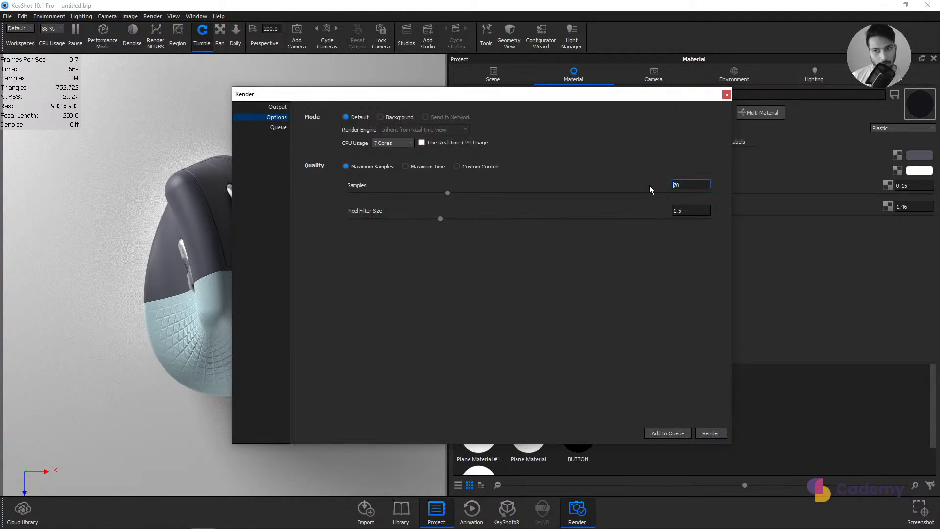
click(726, 94)
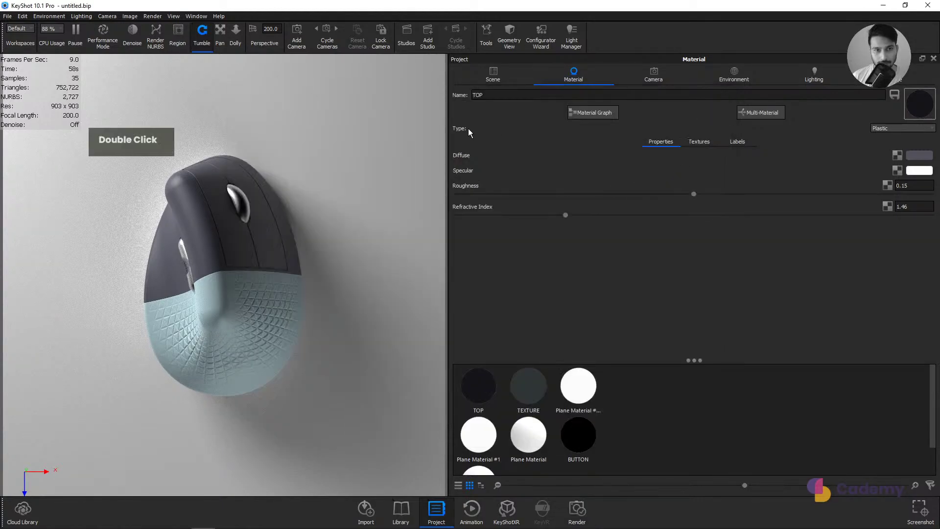
Step: Open the scene file Step_5_KS_Variation_Cademy_XYZ_Webinar_04_Logi_Mouse from the Cademy_Webinar_04_Files folder
click(9, 16)
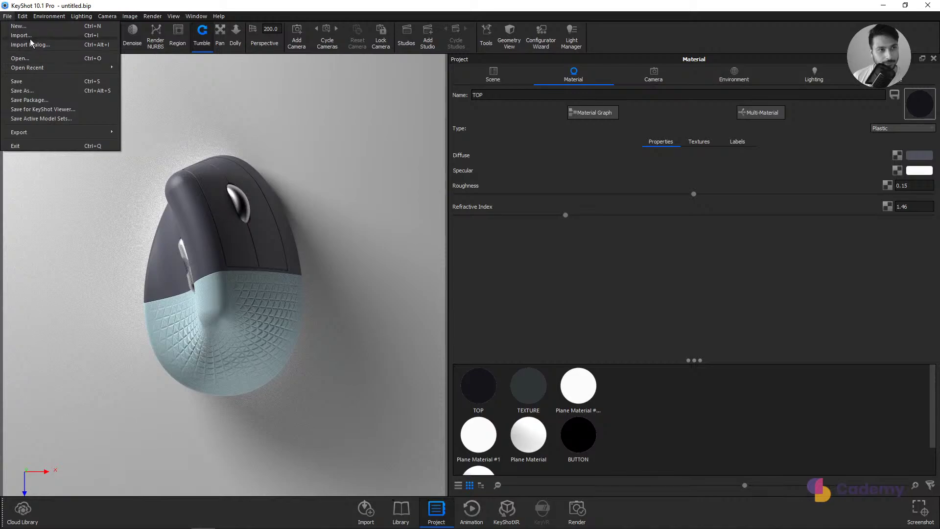
click(142, 112)
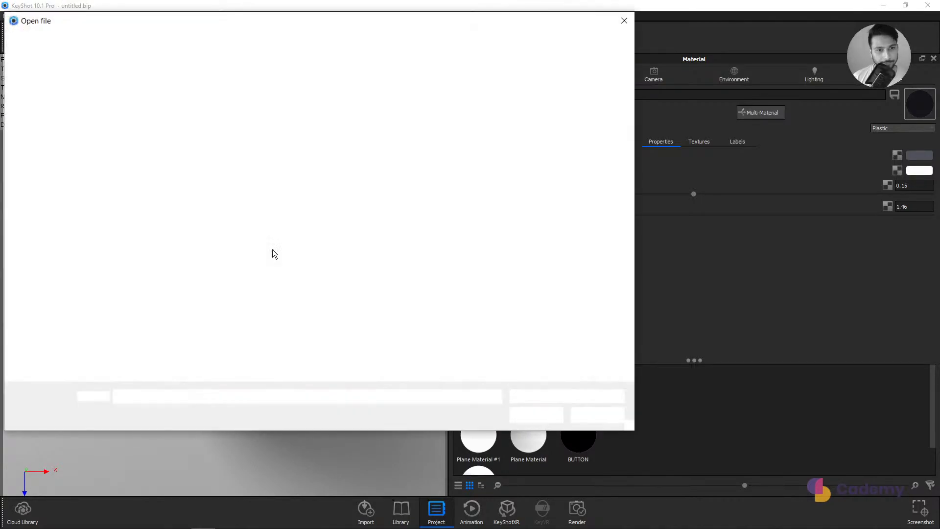
click(178, 153)
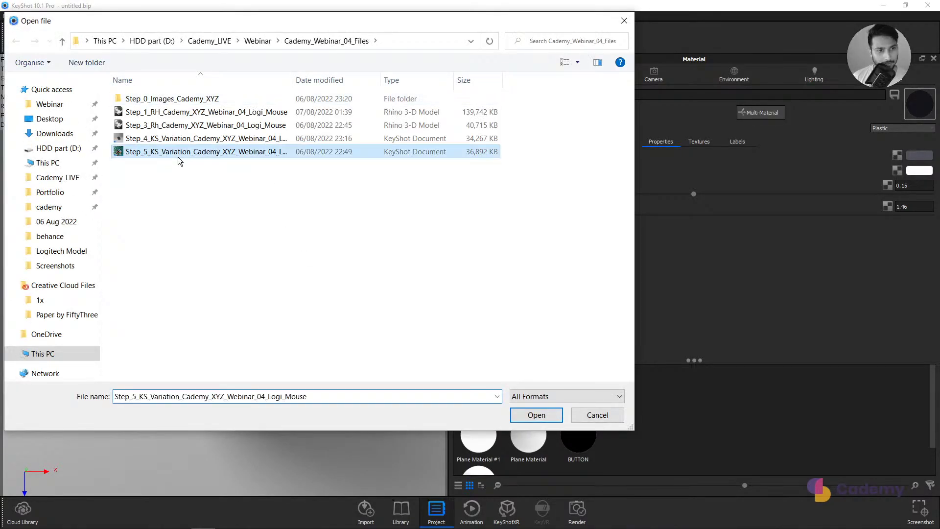
click(536, 416)
click(492, 279)
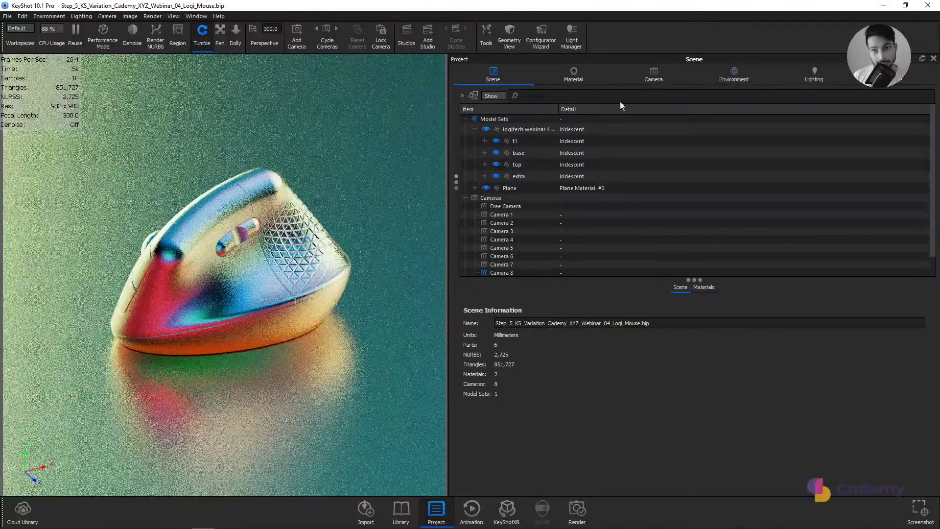
Step: Preview the scene under the Lines and hex environments, then return to the tri environment
click(744, 73)
click(500, 102)
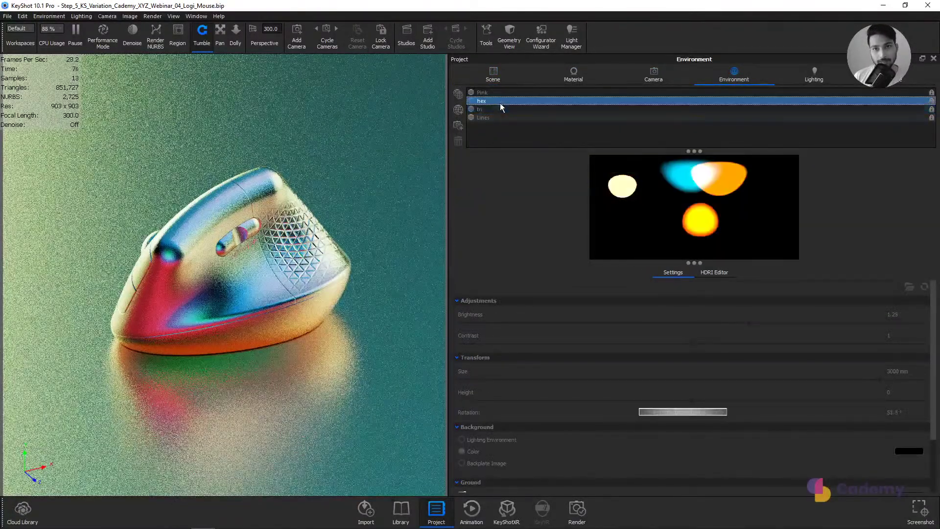
click(500, 110)
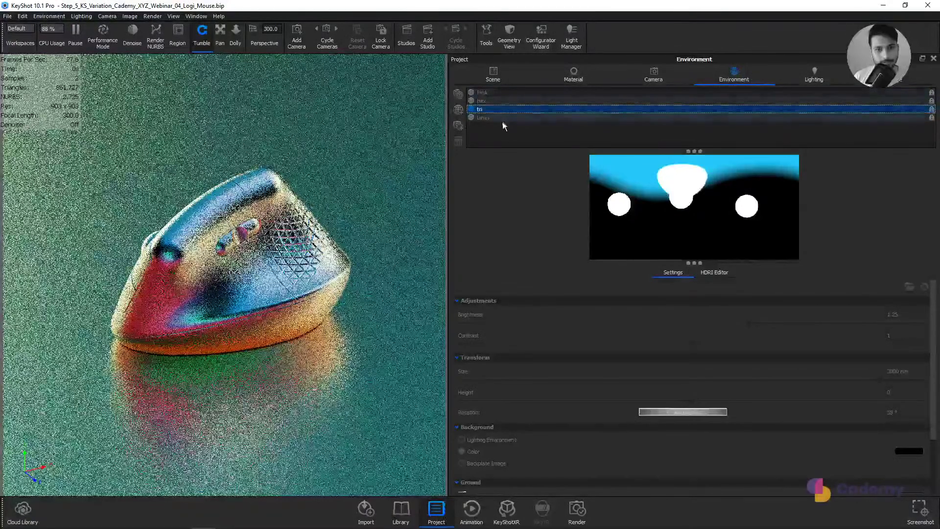
double_click(504, 116)
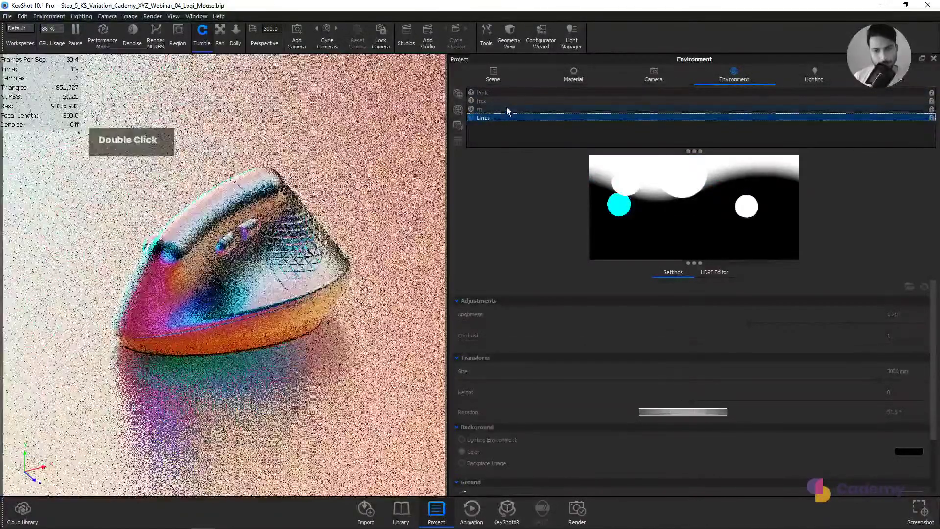
double_click(506, 101)
double_click(507, 108)
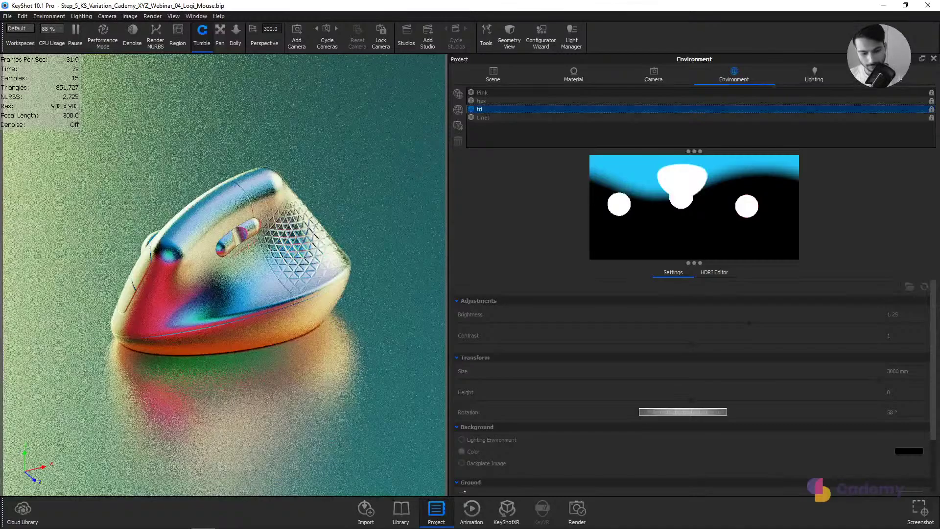
key(alt+Tab)
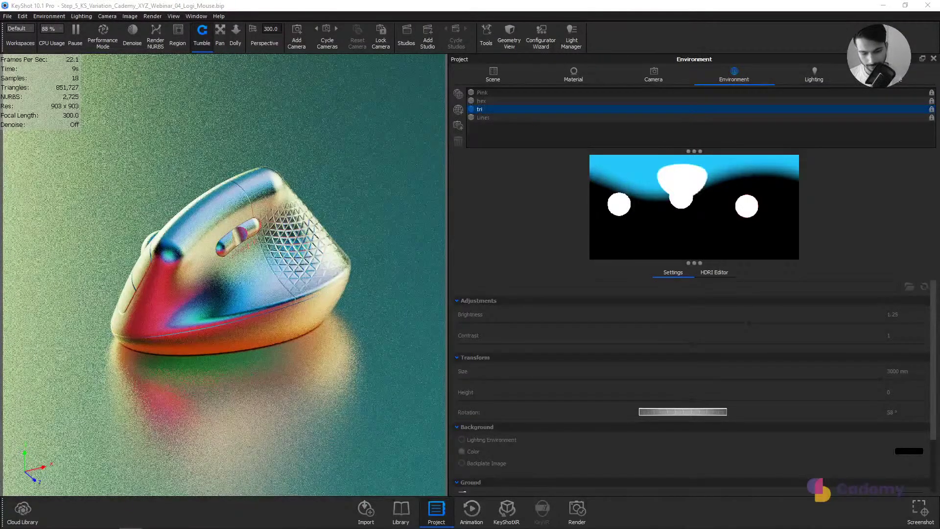
scroll(225, 274, down, 1)
scroll(225, 274, up, 1)
scroll(225, 274, down, 1)
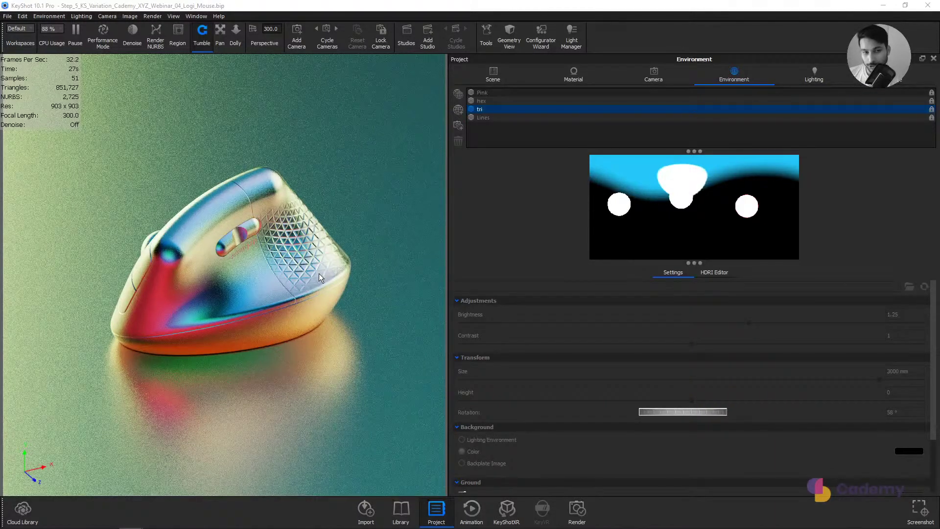
Step: Inspect the textured t1 part's materials, part, render layer, tessellation and rounded edges properties, opening the edge radius value for editing
click(486, 69)
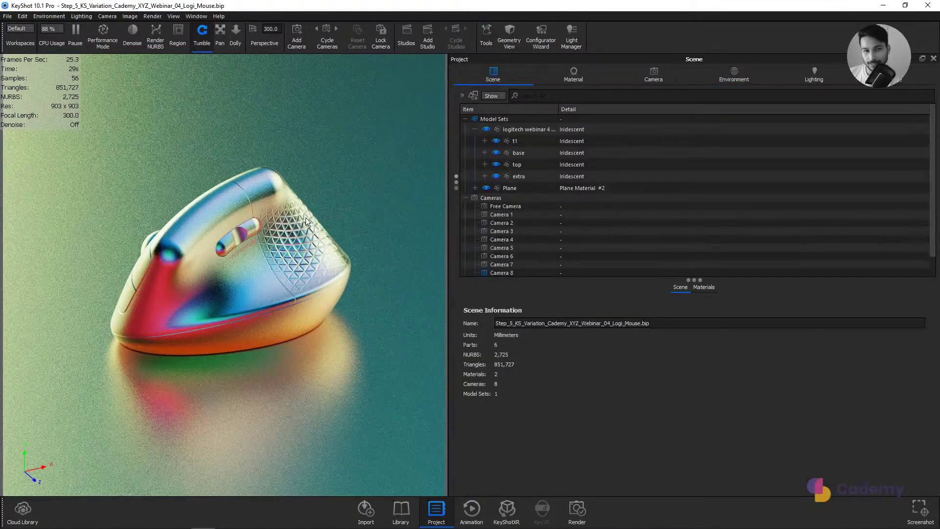
click(296, 227)
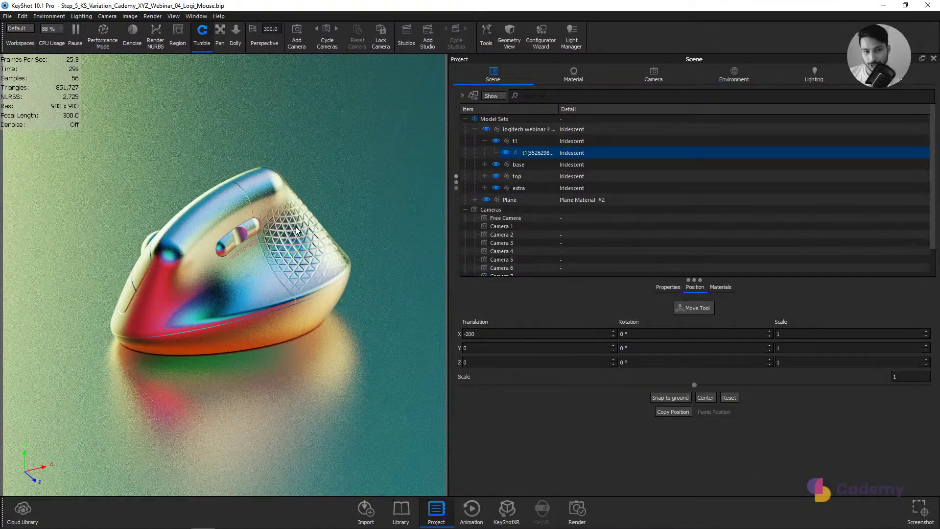
click(719, 289)
click(664, 288)
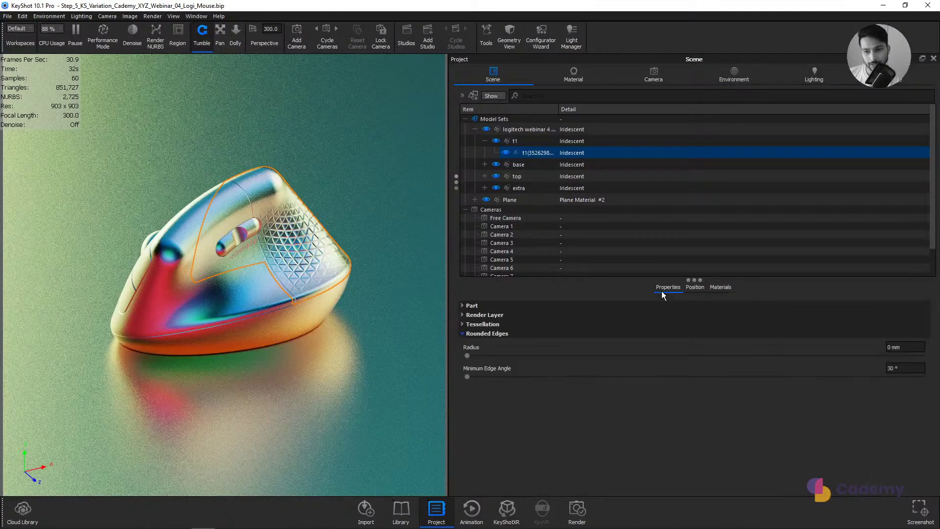
click(471, 316)
click(474, 315)
click(478, 325)
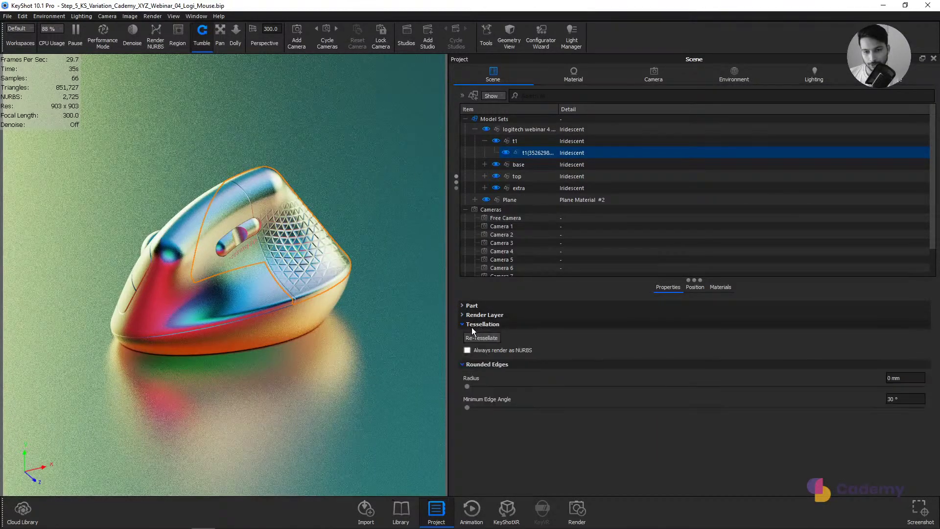
click(484, 325)
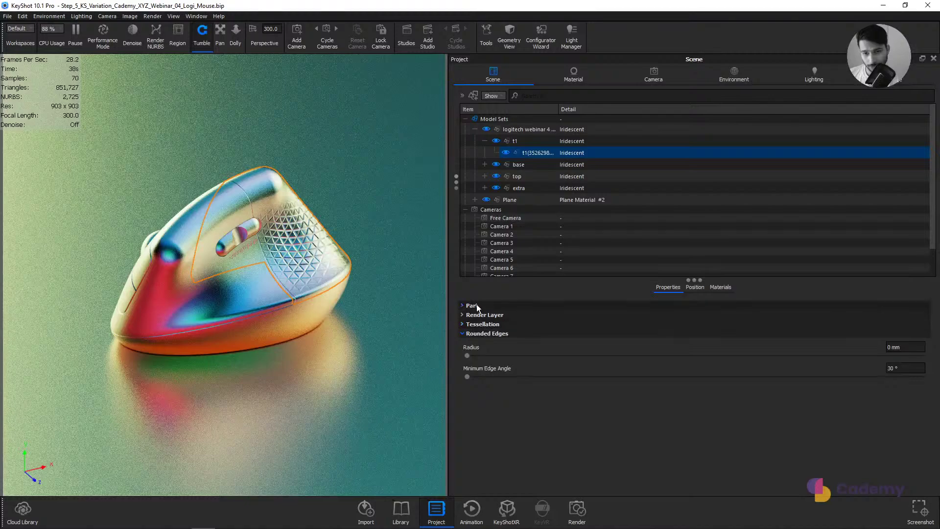
click(474, 306)
click(474, 307)
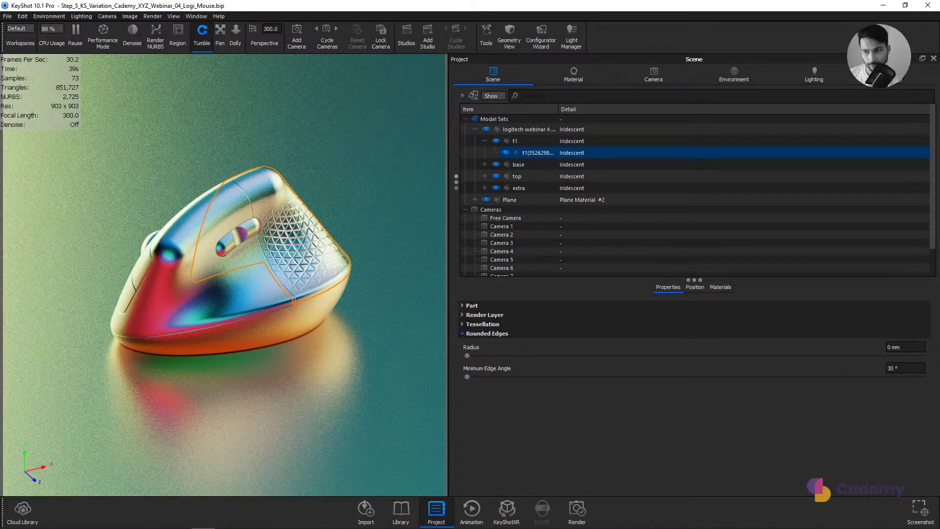
click(905, 347)
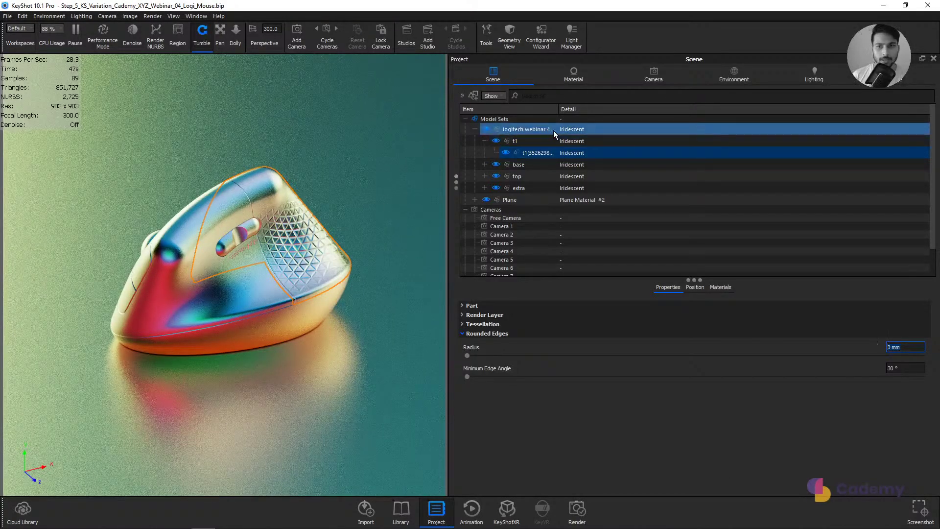
Step: Make hex the active environment for the iridescent mouse scene
click(764, 74)
click(678, 77)
click(725, 79)
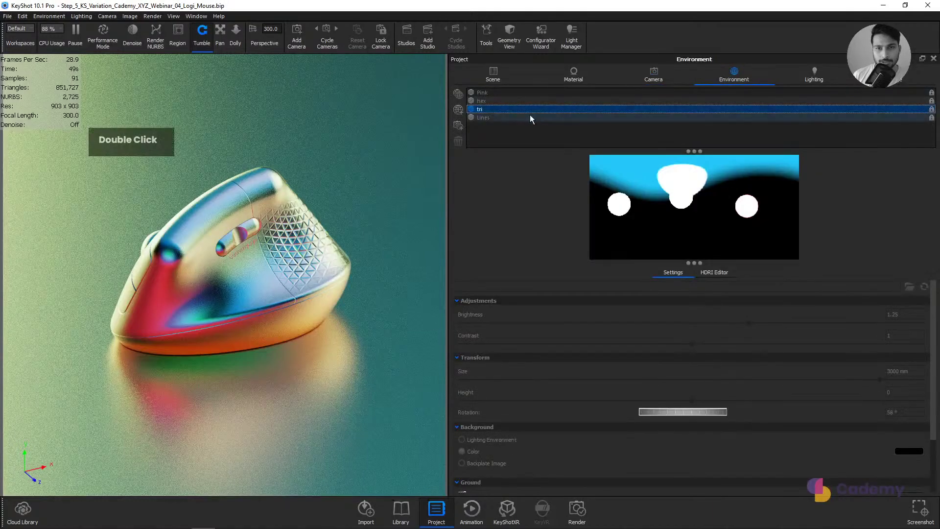
double_click(493, 102)
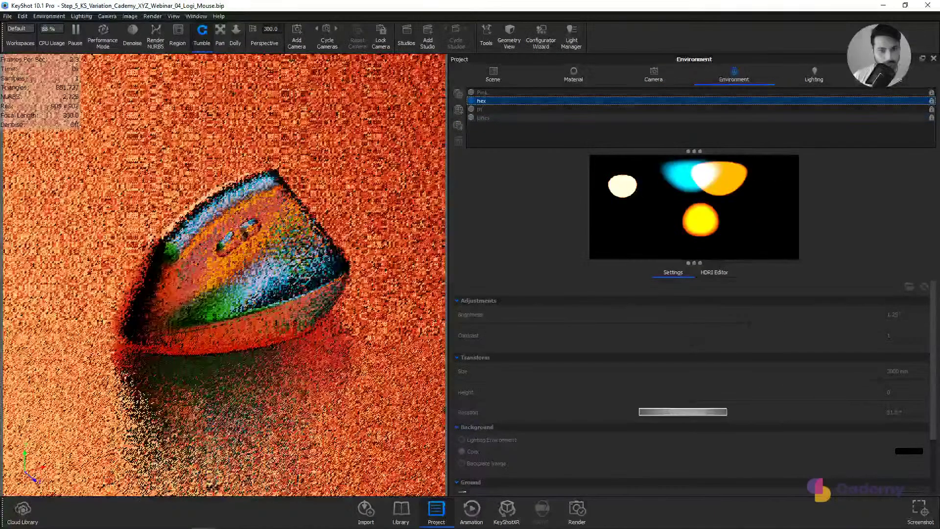
Step: Switch to the Cademy Webinar 4.0 presentation in Google Slides and present from slide 10 through the two SLA 3D prints slides
mouse_move(131, 517)
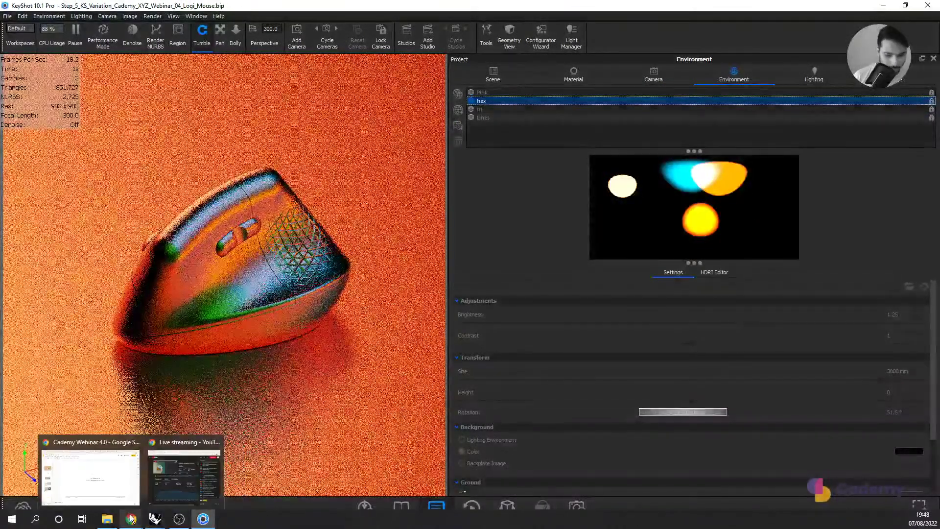
click(131, 489)
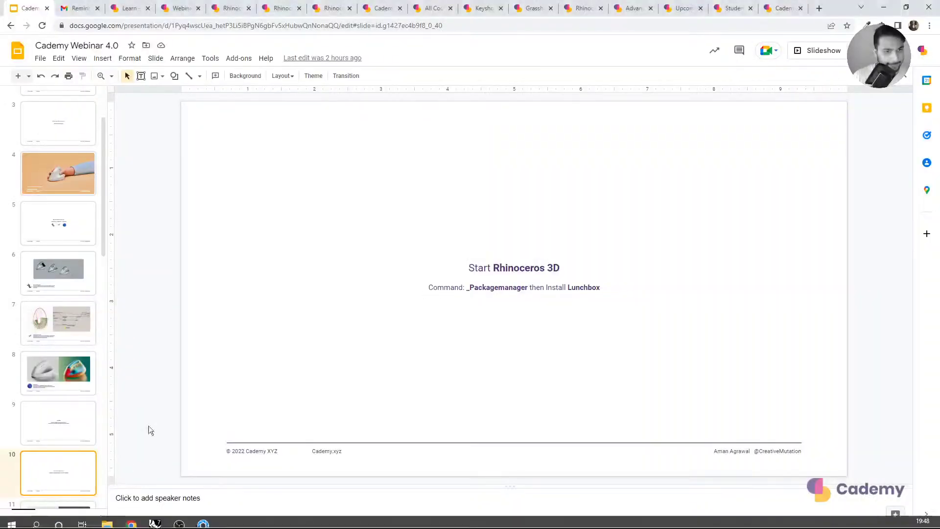
scroll(62, 388, down, 2)
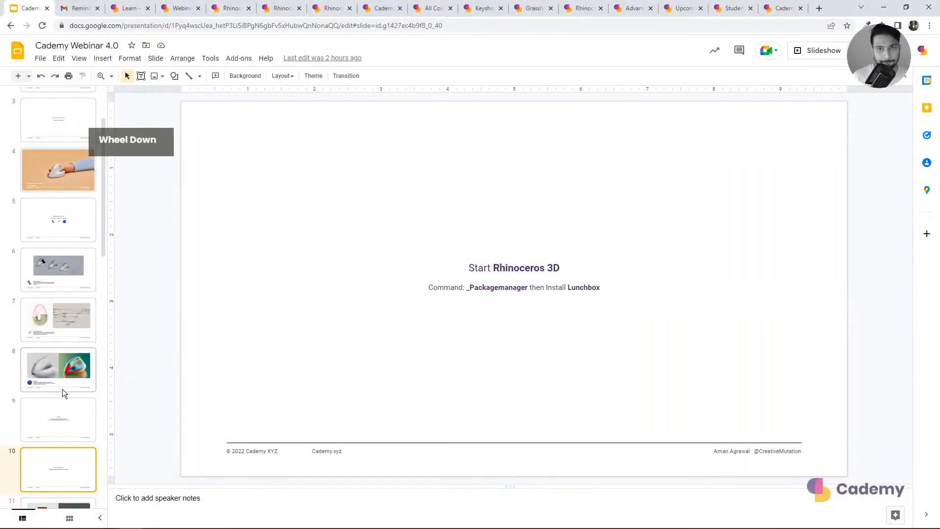
click(806, 59)
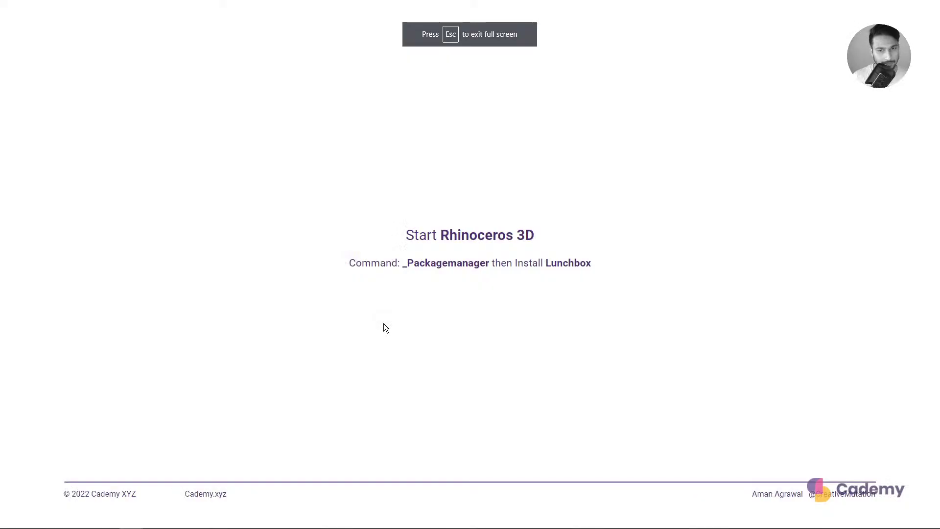
key(Right)
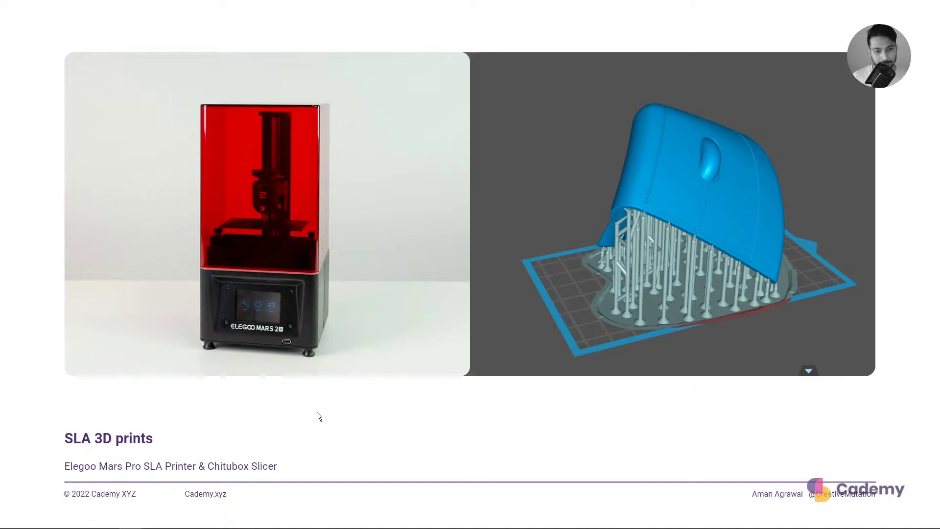
click(412, 347)
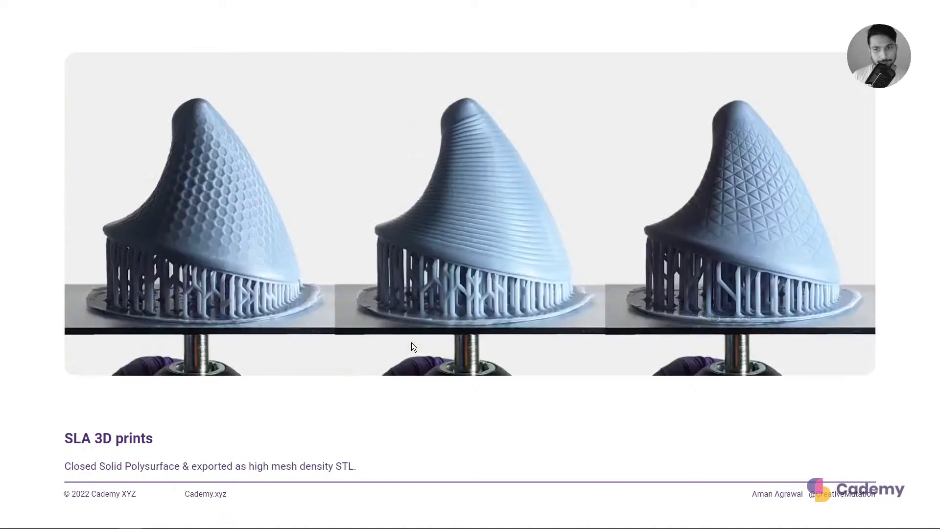
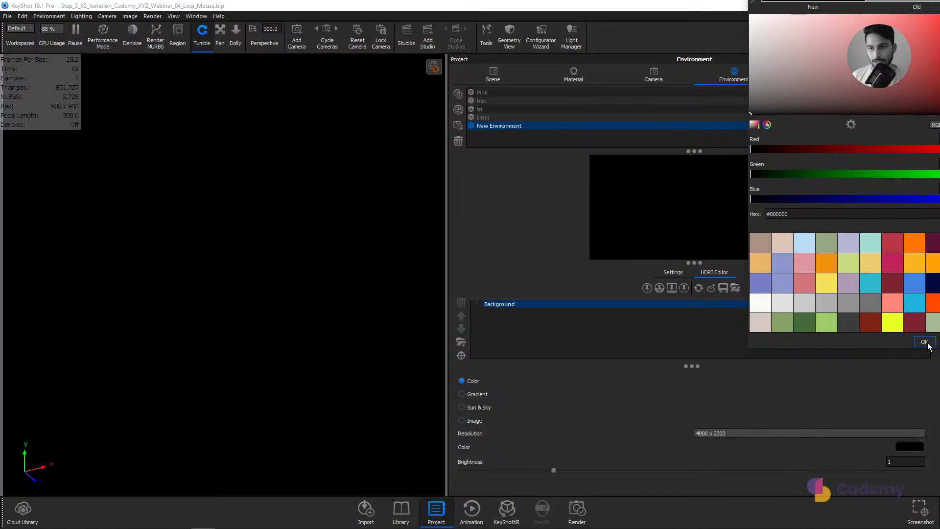
Step: Confirm black (#000000) as the new environment's background colour and add a circular light pin
click(925, 341)
click(646, 287)
scroll(223, 290, down, 1)
Step: Reposition the light pin by setting its highlight on the mouse's upper textured edge, and finish the highlight placement
drag(222, 289, 261, 217)
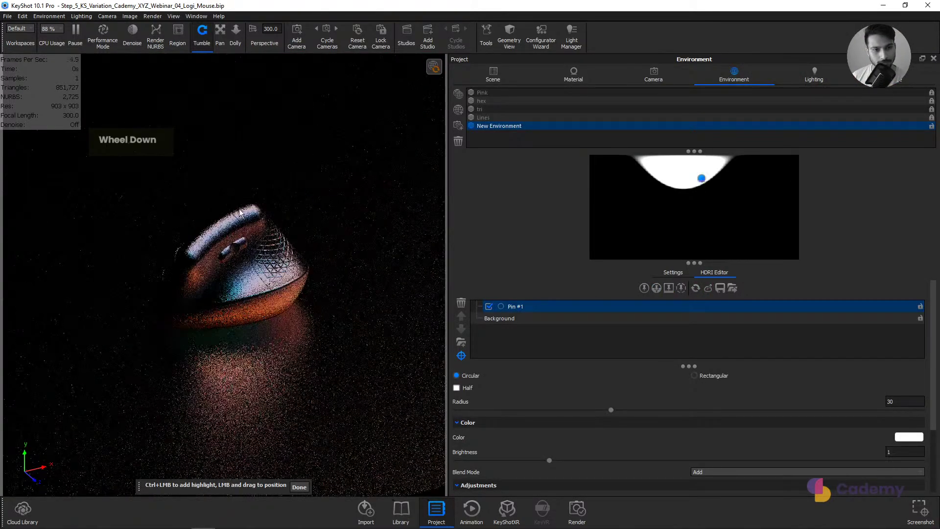
double_click(237, 216)
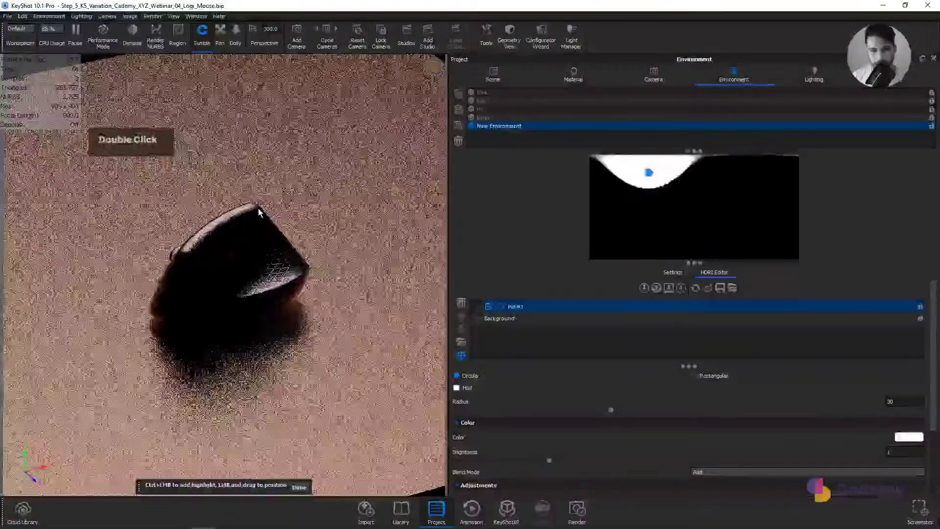
double_click(257, 207)
double_click(264, 220)
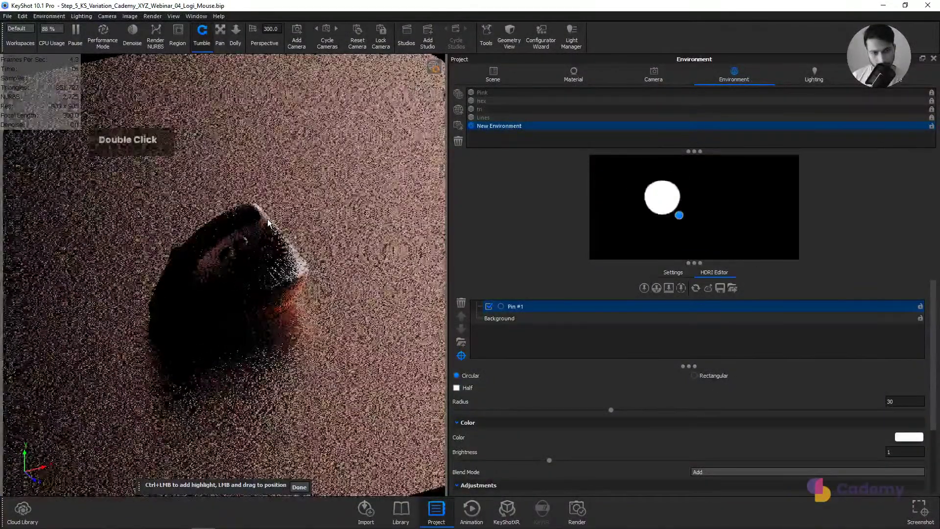
click(261, 212)
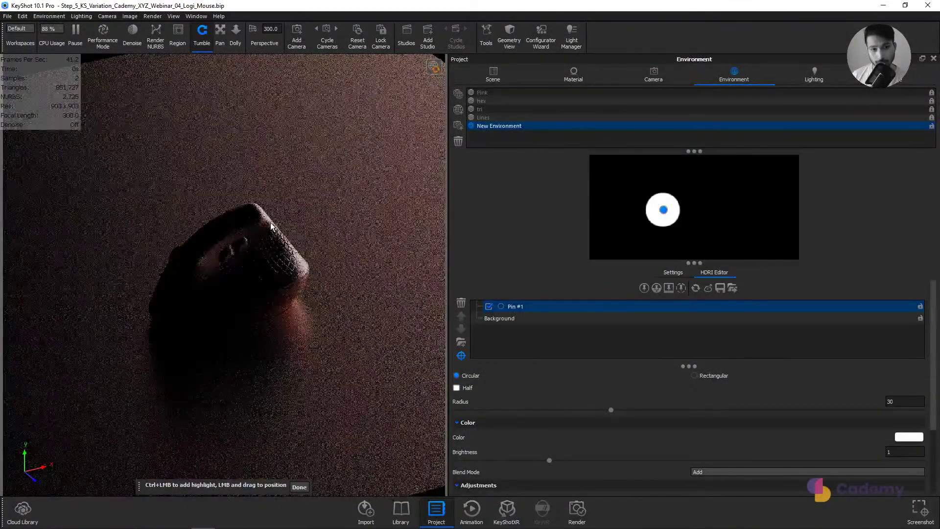
click(299, 487)
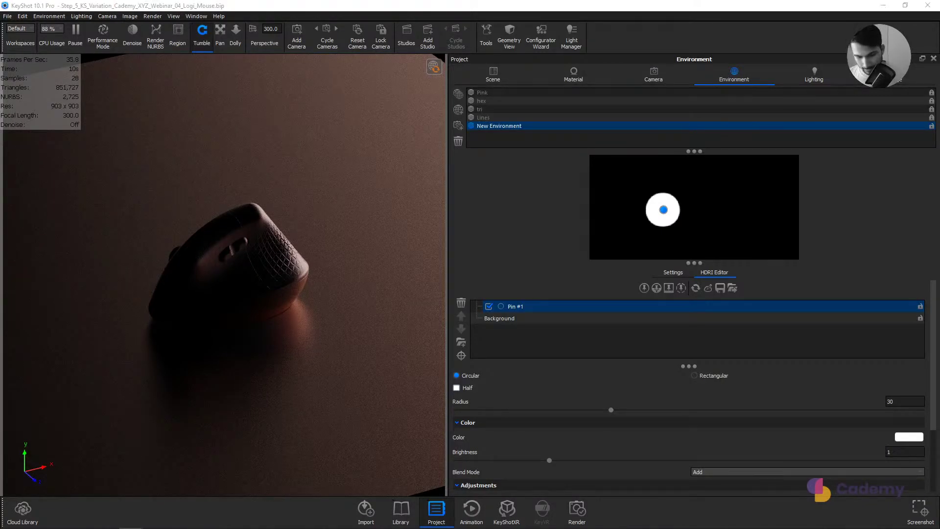
scroll(224, 274, down, 1)
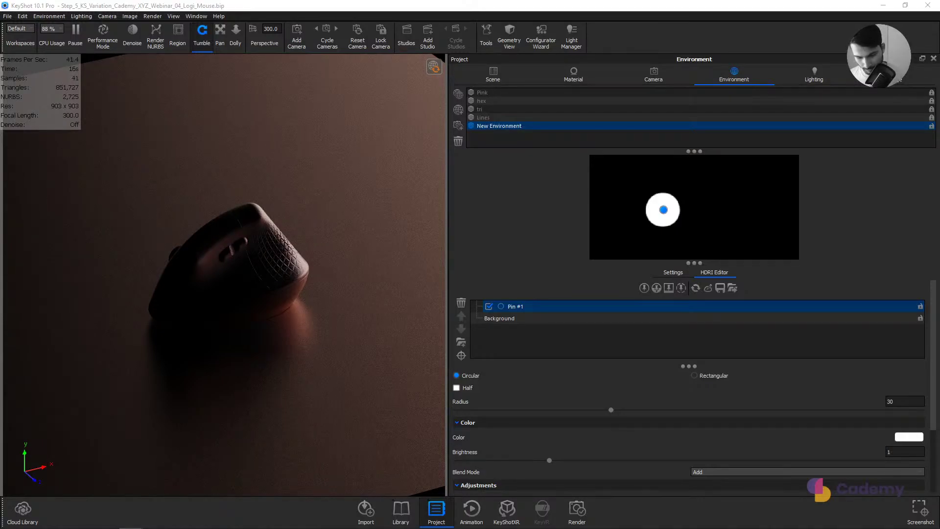
scroll(224, 275, down, 1)
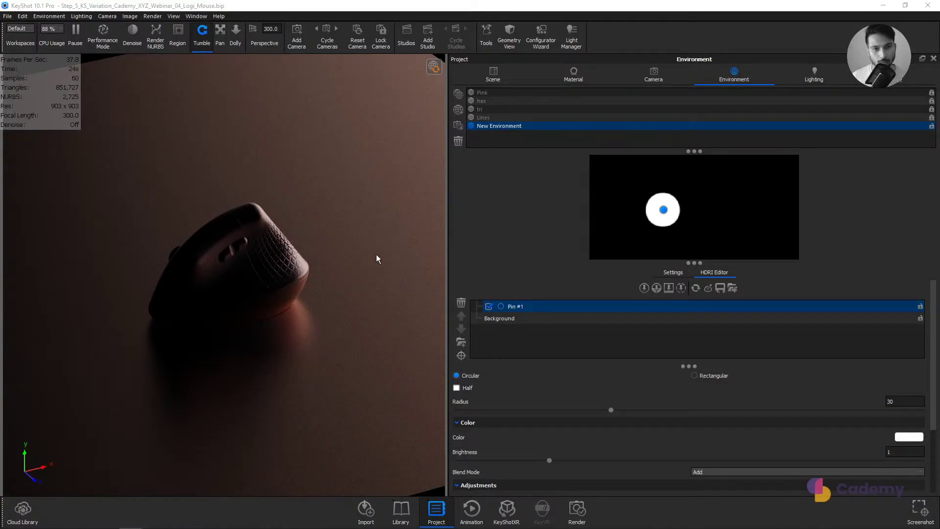
Step: Switch to the Cademy Webinar 4.0 presentation in Google Slides and browse its slide thumbnails back towards the first slides
mouse_move(131, 524)
click(98, 470)
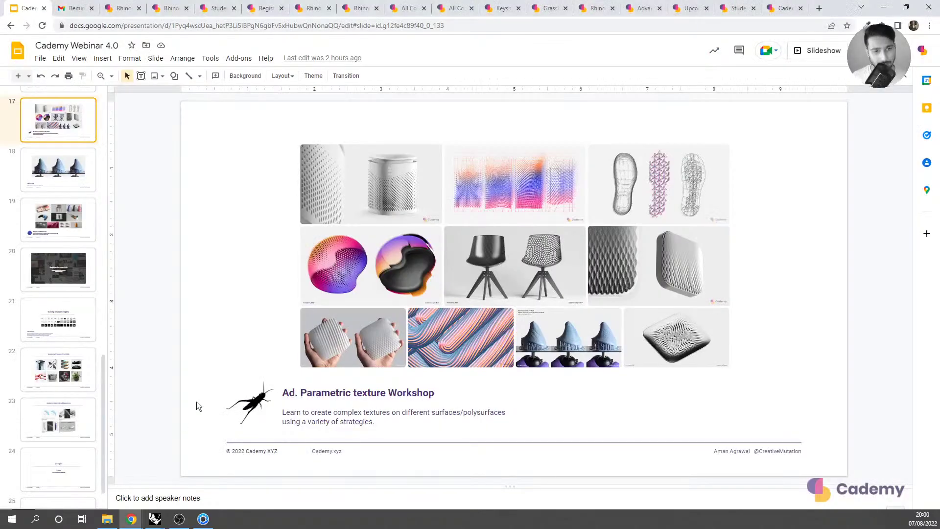
scroll(68, 244, up, 2)
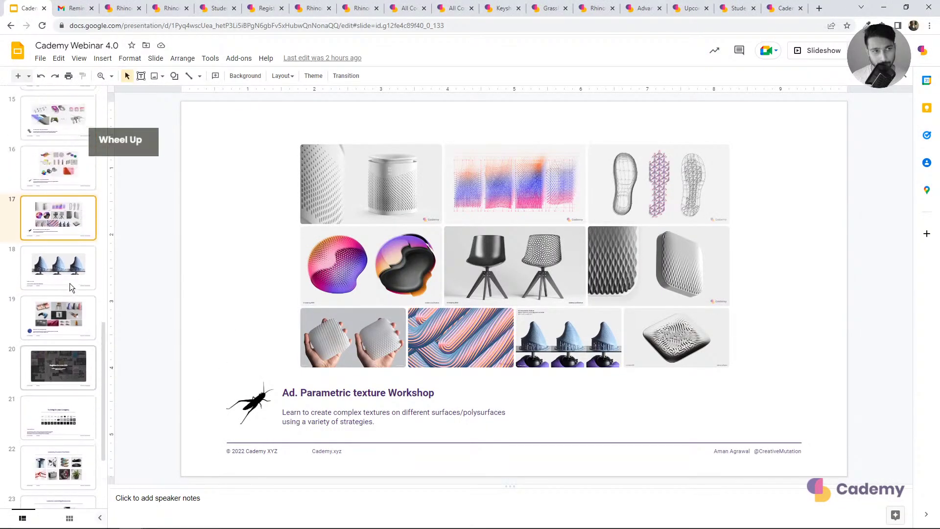
scroll(58, 387, down, 1)
scroll(65, 403, up, 3)
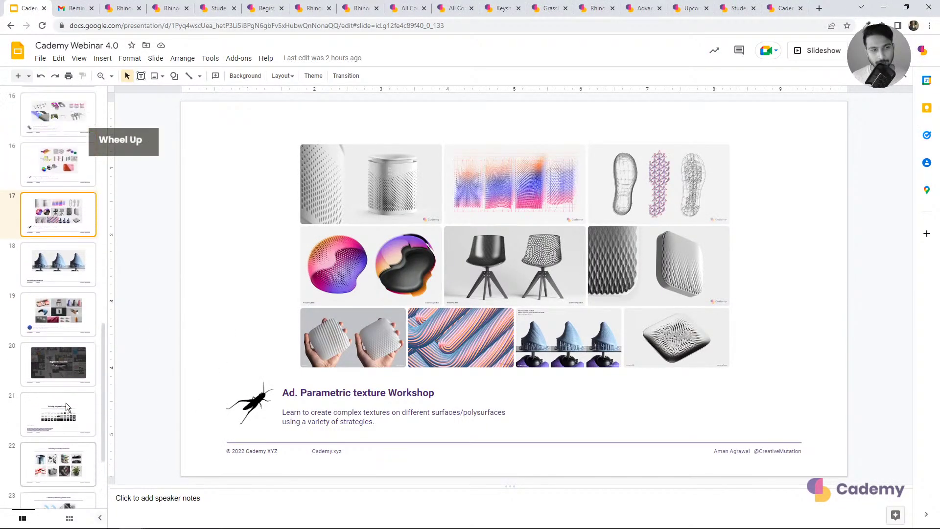
scroll(68, 314, up, 3)
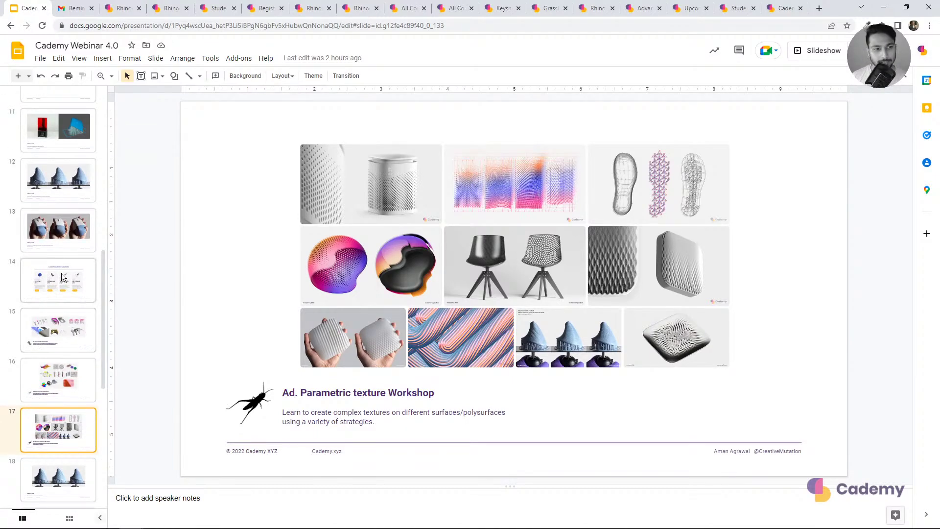
scroll(64, 274, up, 6)
scroll(65, 277, up, 1)
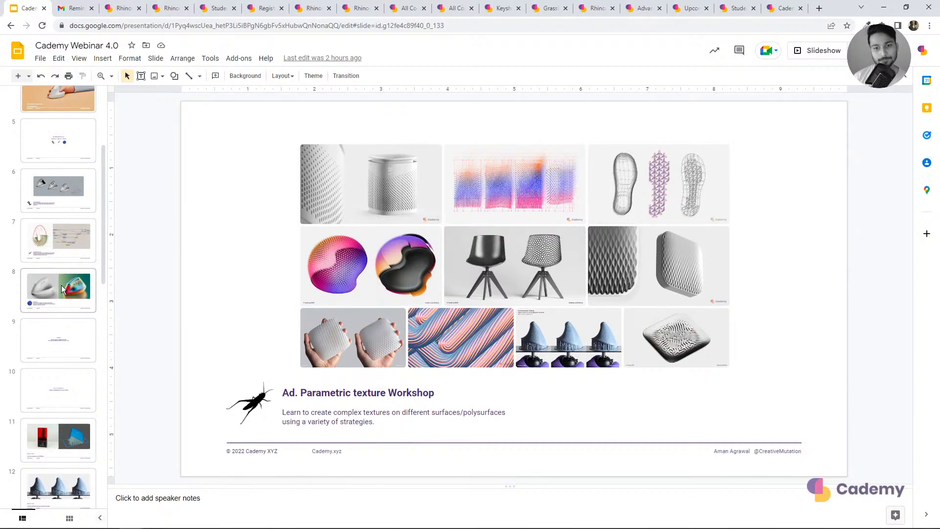
scroll(62, 286, up, 4)
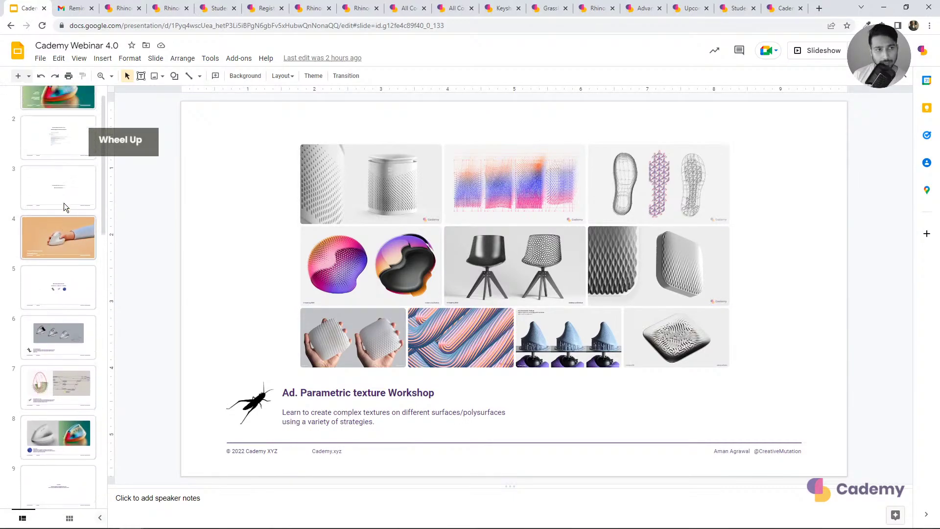
Step: Browse forward through the slide thumbnails and open slide 15, the Rhinoceros LIVE Masterclass
scroll(66, 255, down, 1)
scroll(65, 279, down, 10)
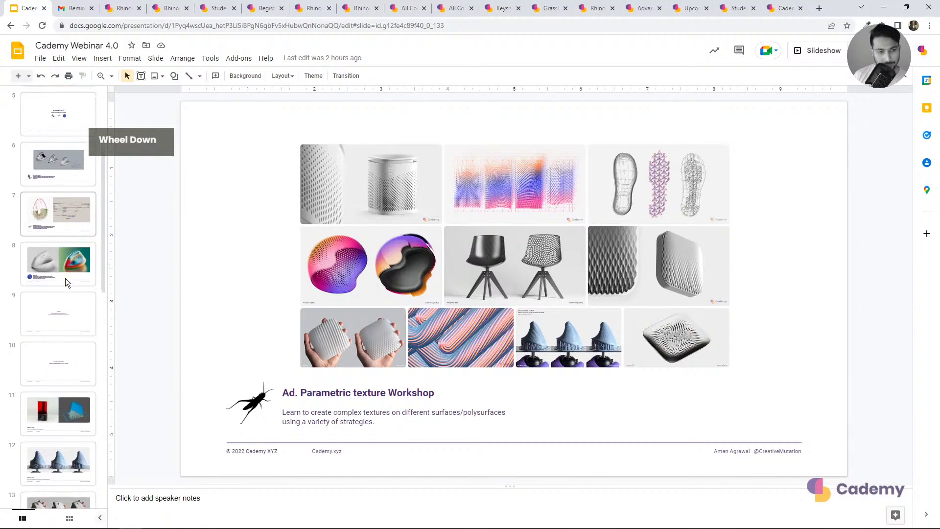
click(62, 304)
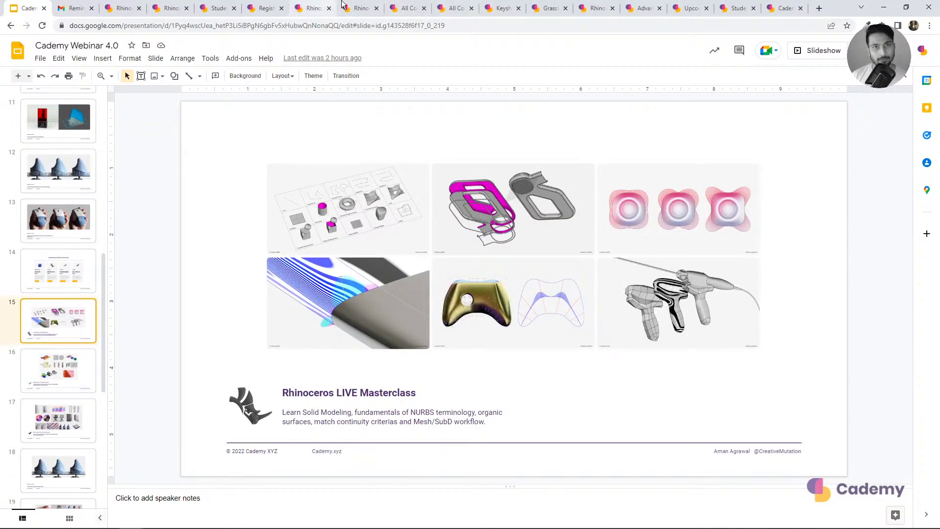
Step: Switch to the Cademy courses page in the browser and open the Rhinoceros LIVE course page
click(361, 8)
click(454, 9)
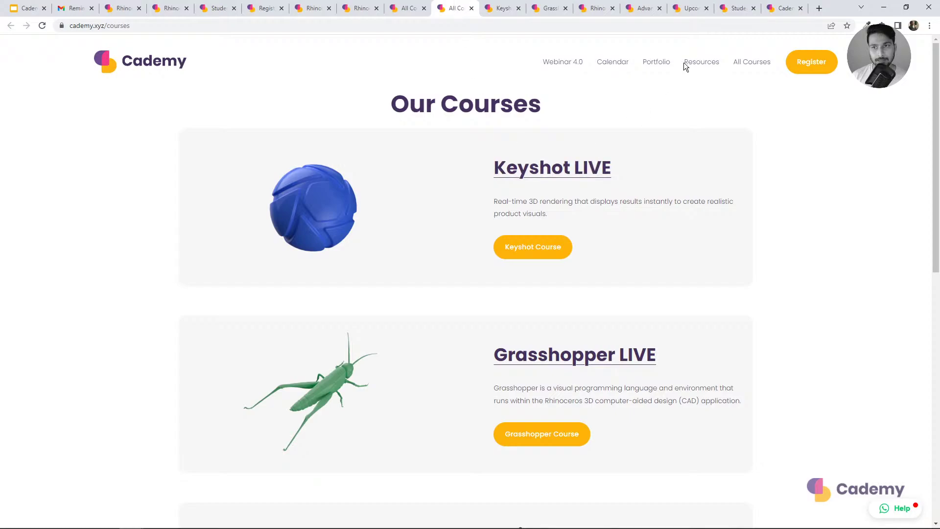
scroll(523, 288, down, 8)
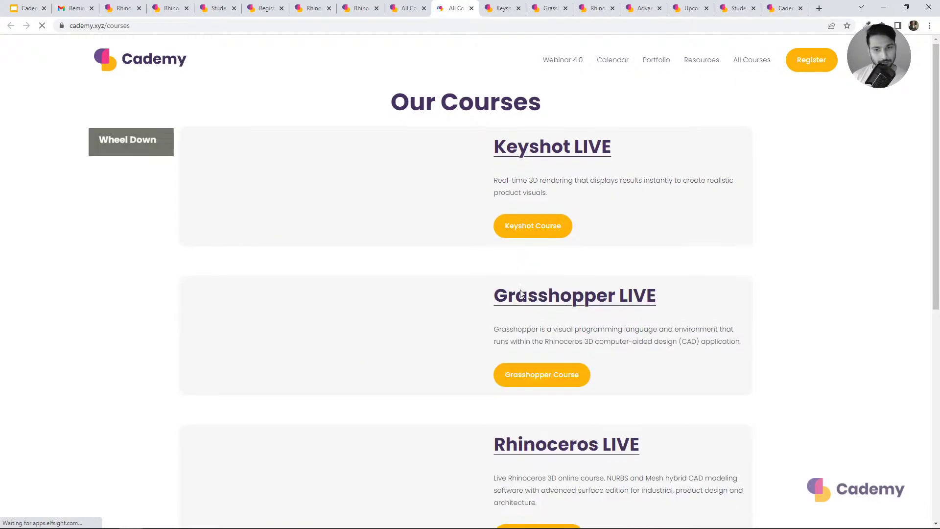
click(562, 144)
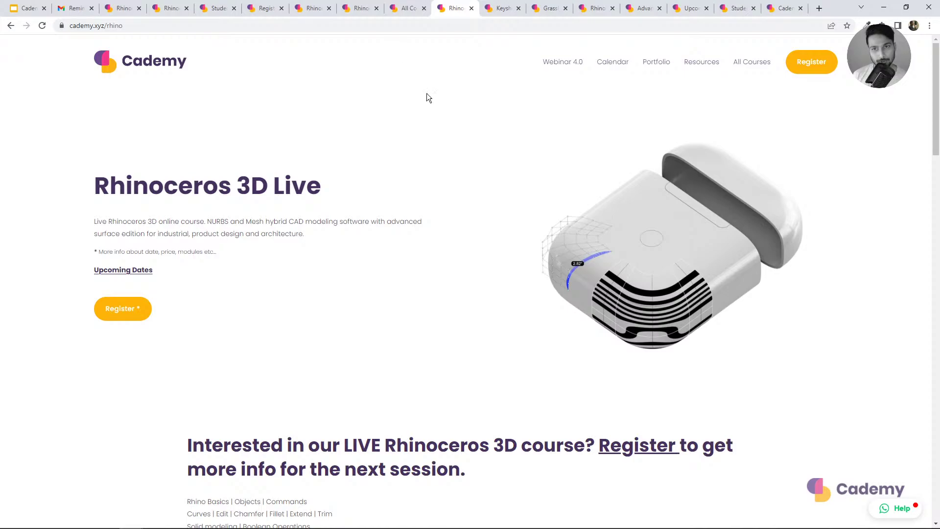
click(14, 26)
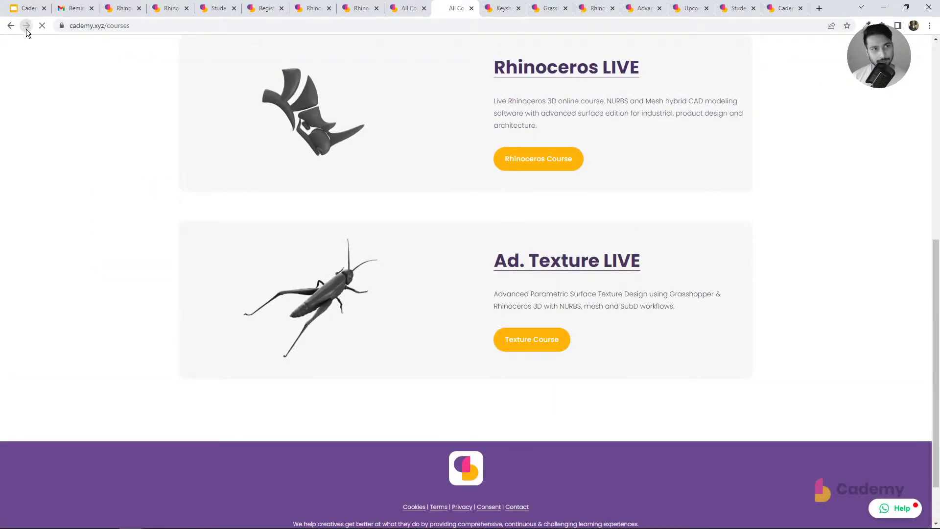
click(26, 26)
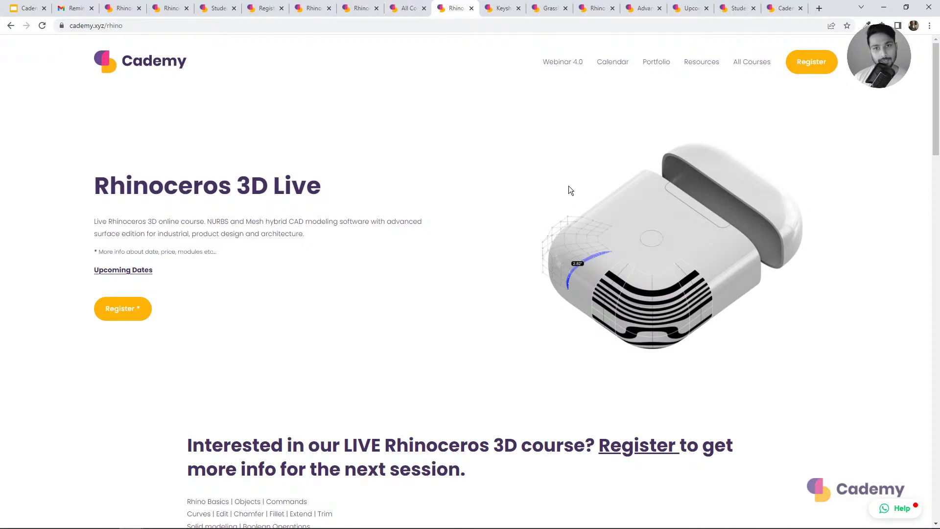
Step: Look through the Rhinoceros course page's format details and its gallery of modeling examples
scroll(568, 189, down, 5)
scroll(562, 208, down, 10)
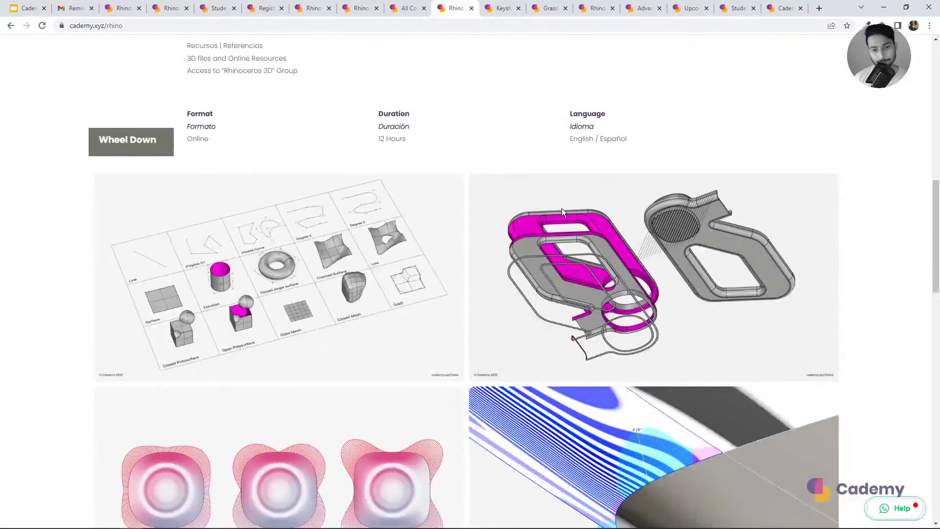
scroll(562, 210, up, 1)
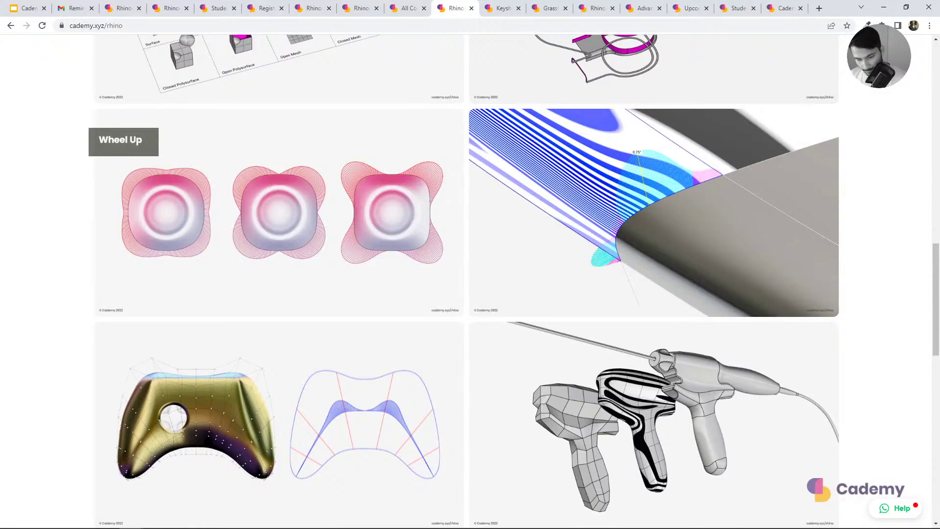
scroll(562, 210, down, 1)
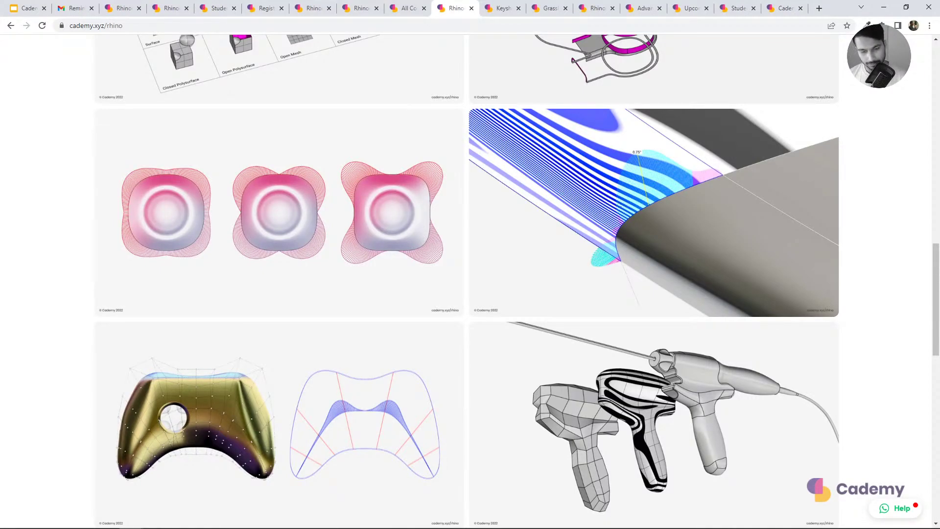
Step: Switch to KeyShot and show the available actions for the Iridescent material among the project materials
mouse_move(147, 524)
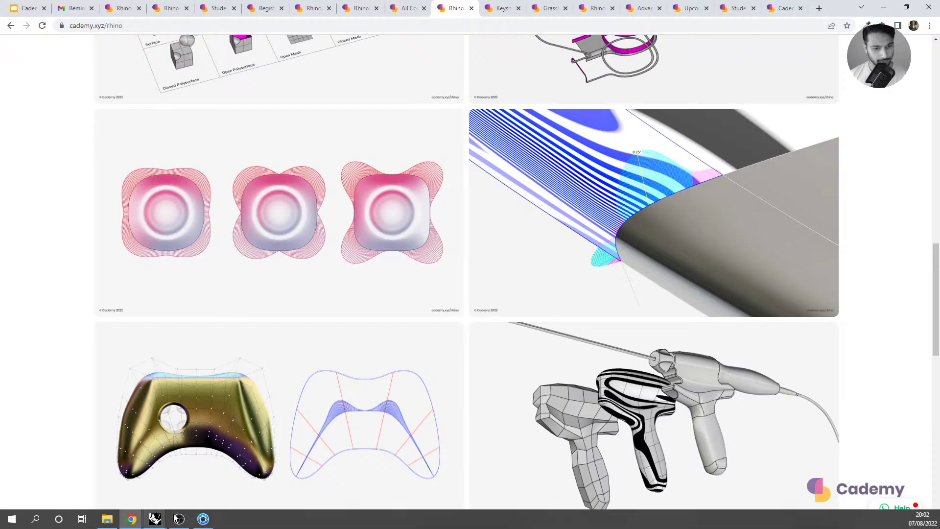
click(202, 521)
click(590, 78)
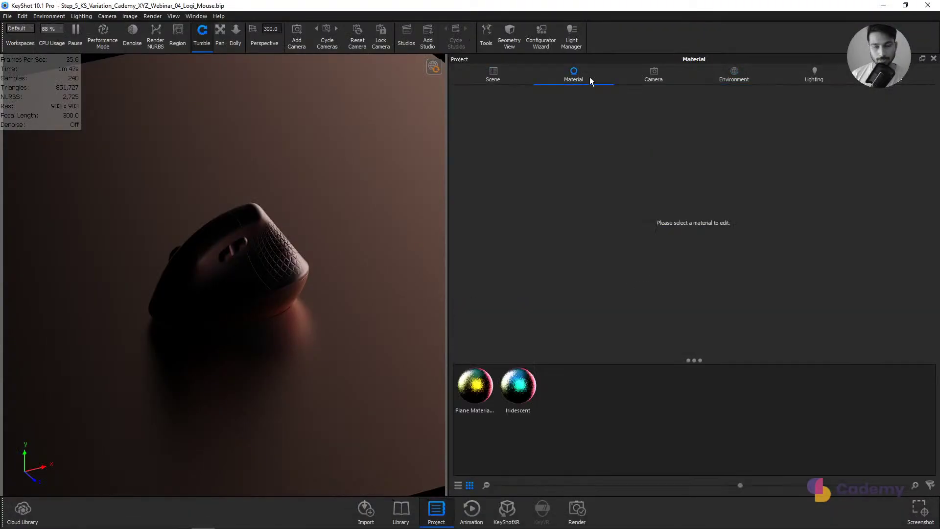
right_click(528, 387)
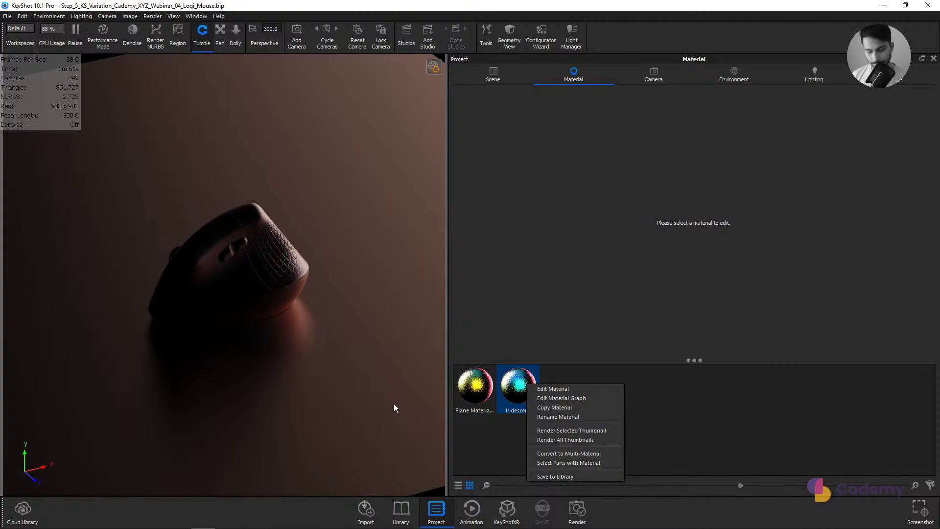
click(480, 448)
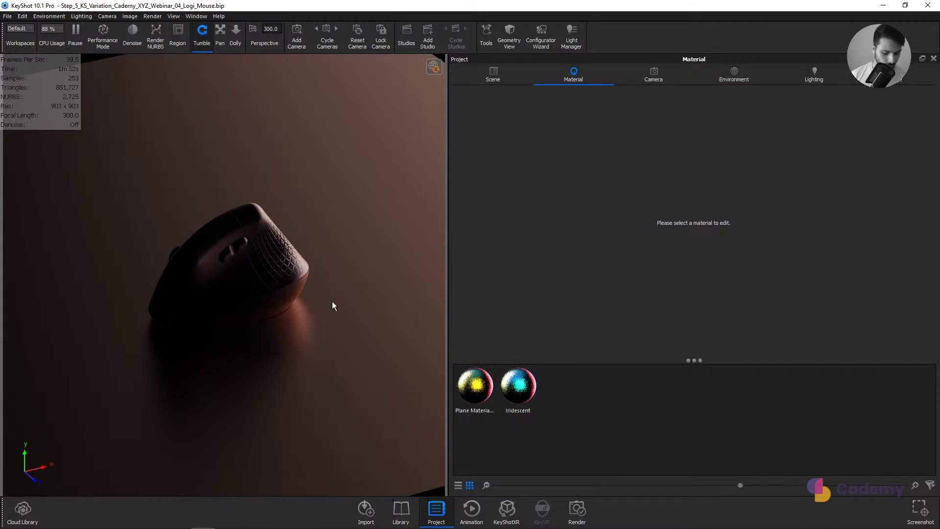
Step: Show the material library and start exporting the green hard rough plastic from the Plastic category
key(m)
key(m)
key(m)
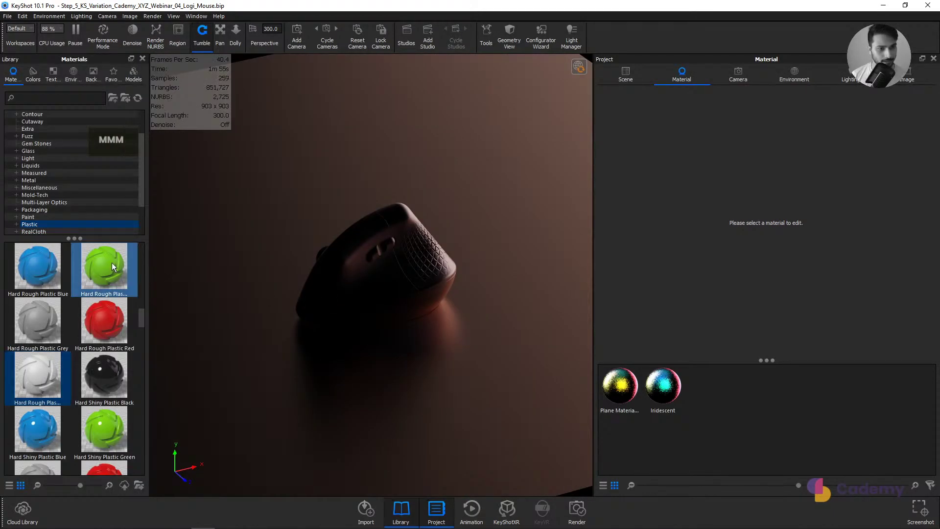
right_click(111, 262)
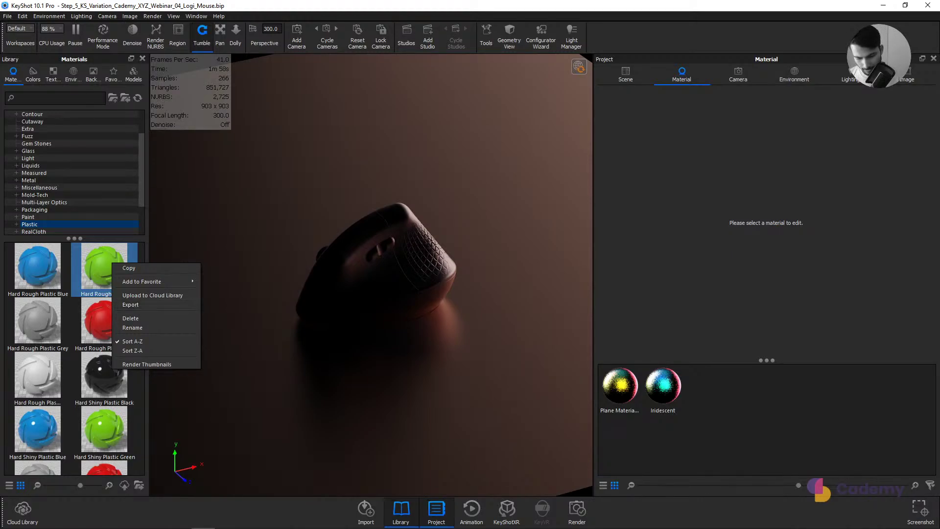
click(133, 304)
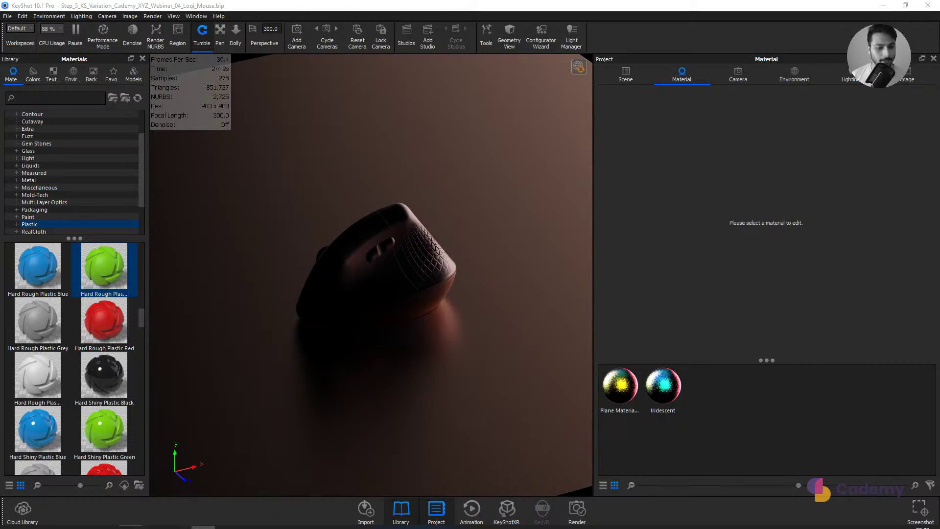
Step: Switch to the Cademy Webinar 4.0 presentation in Google Slides and open slide 18, SLA 3D prints
mouse_move(131, 519)
click(111, 485)
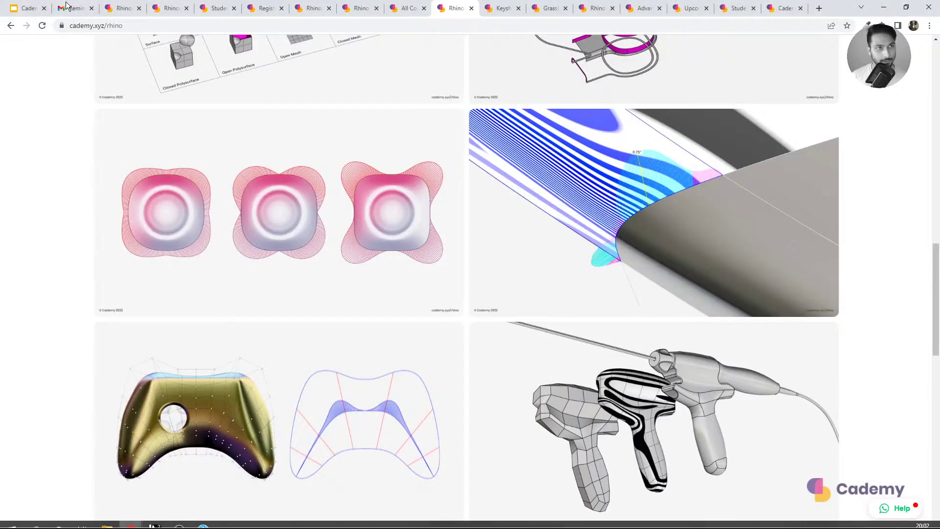
click(38, 10)
scroll(82, 375, down, 2)
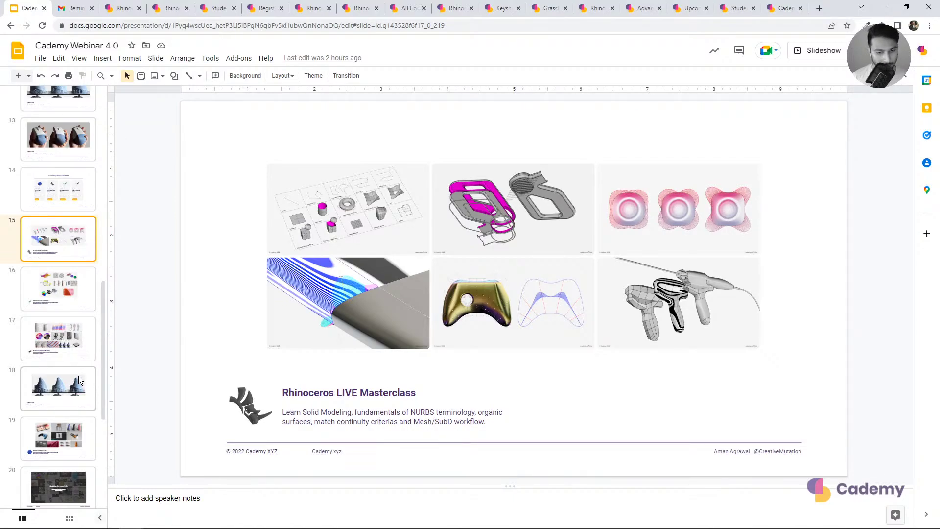
click(78, 375)
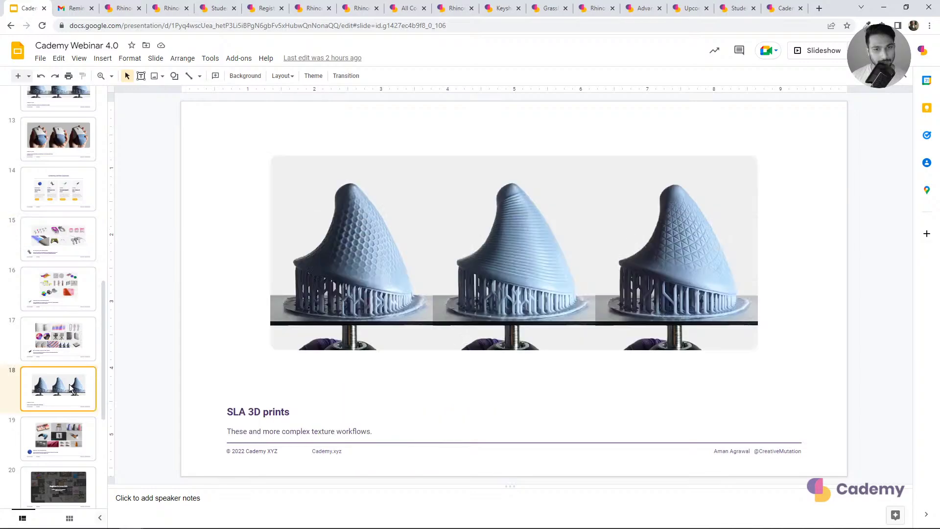
Step: Open the closing slide 25, present it full screen, and exit the slideshow
scroll(66, 392, down, 2)
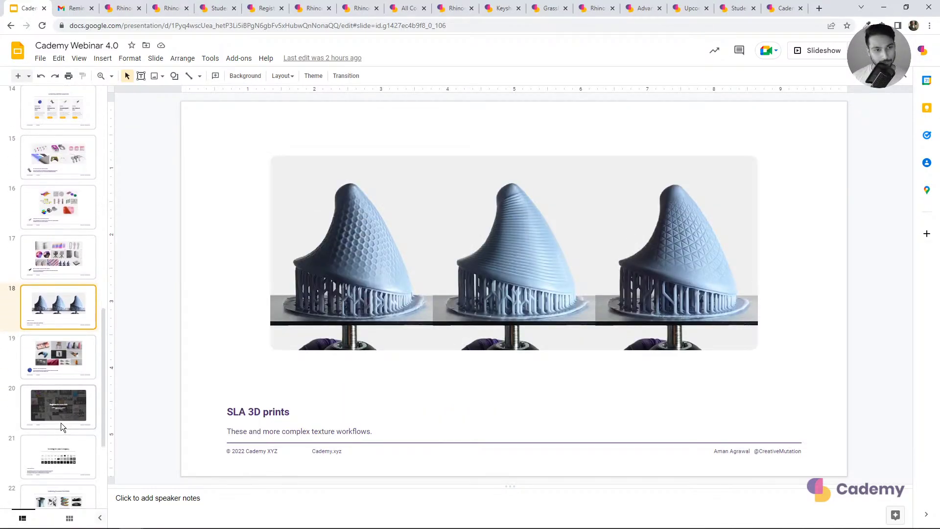
scroll(51, 435, down, 4)
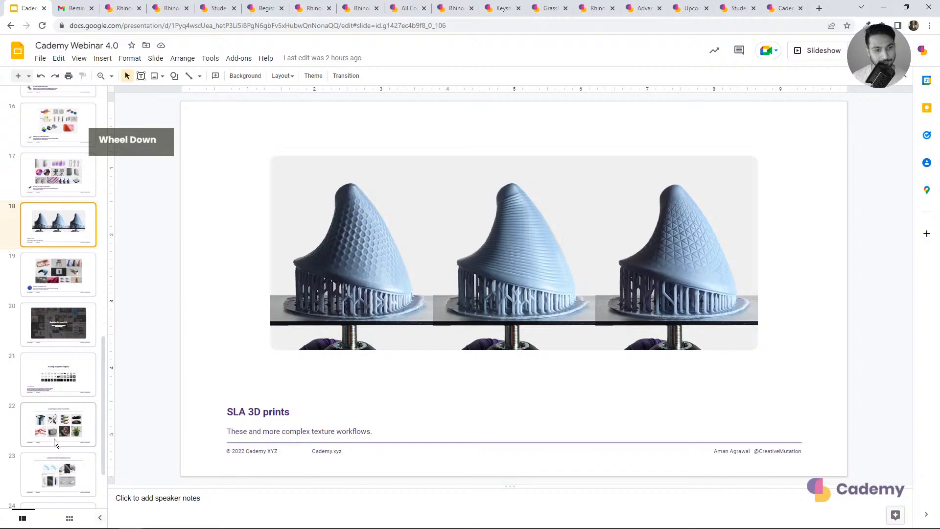
click(54, 439)
click(45, 495)
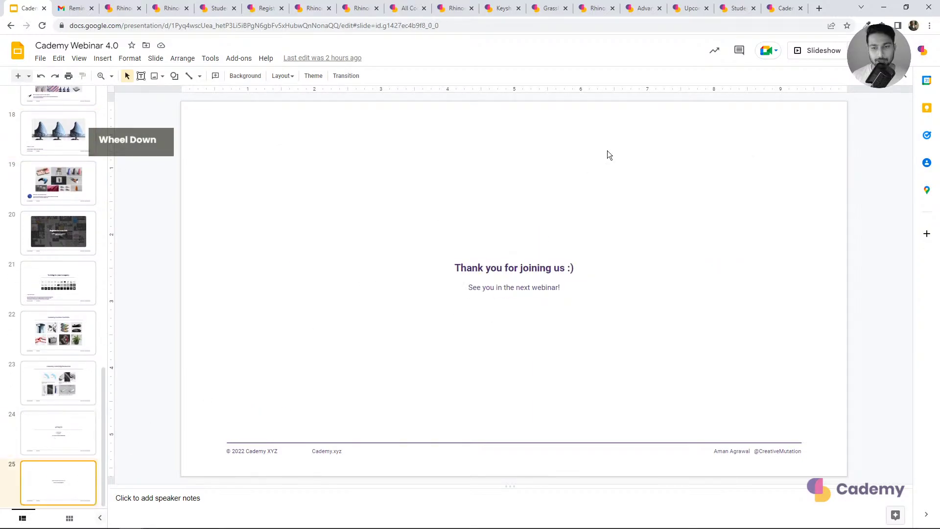
click(811, 51)
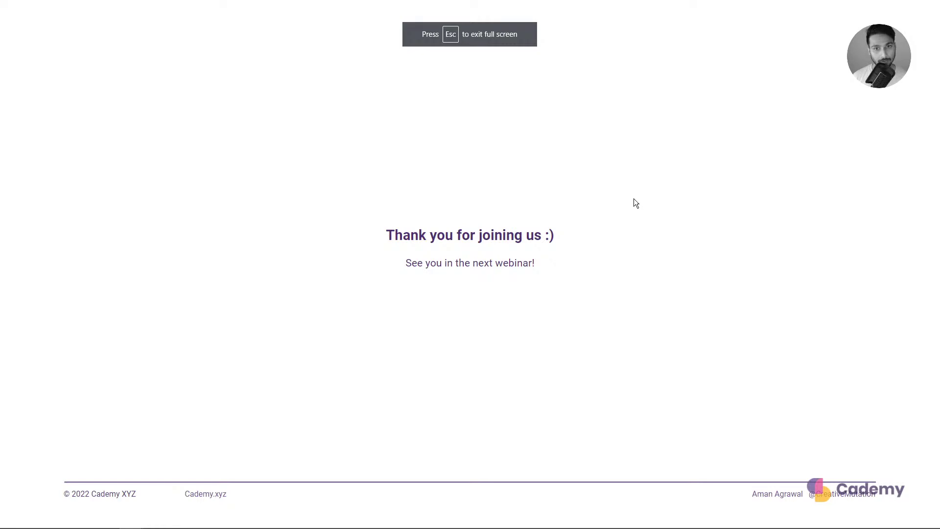
key(Escape)
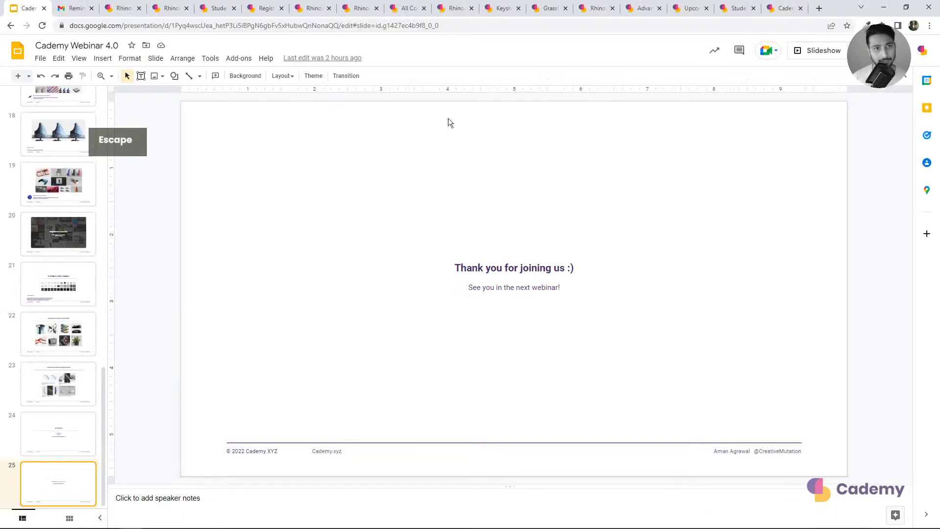
Step: View the Cademy class enrolment form, and present the Cademy Webinar 4.0 slides from cover slide 1
click(252, 6)
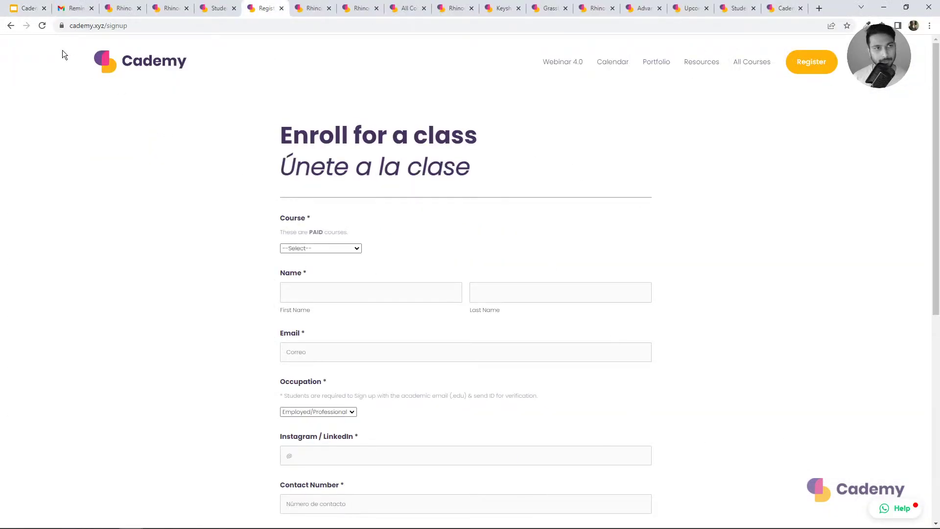
click(25, 7)
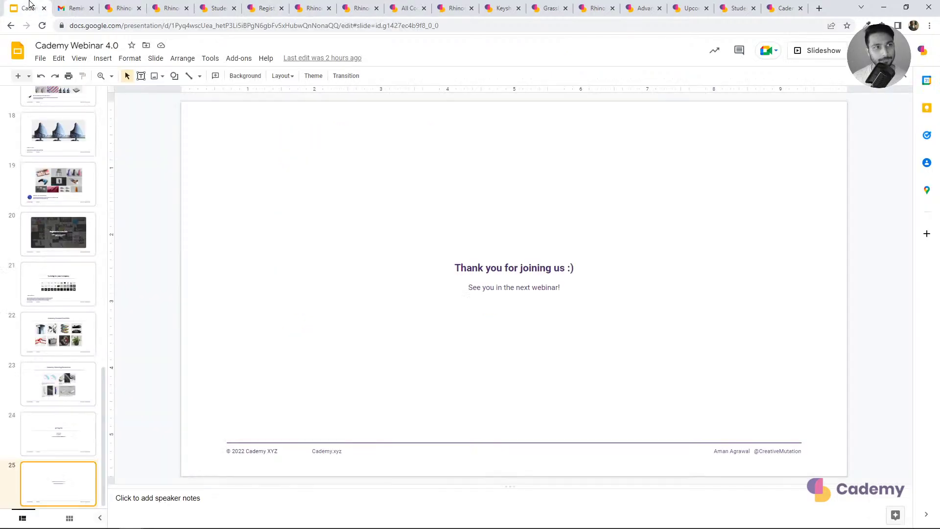
scroll(83, 298, up, 15)
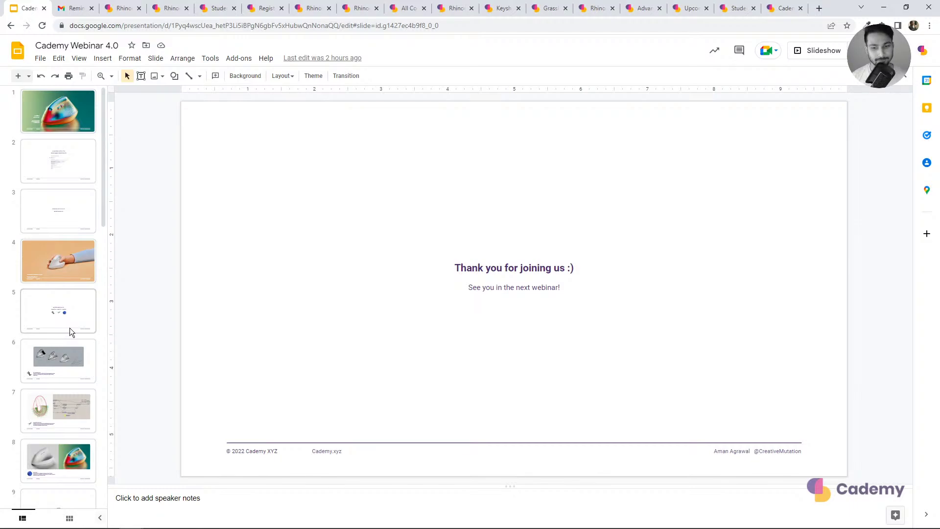
click(81, 122)
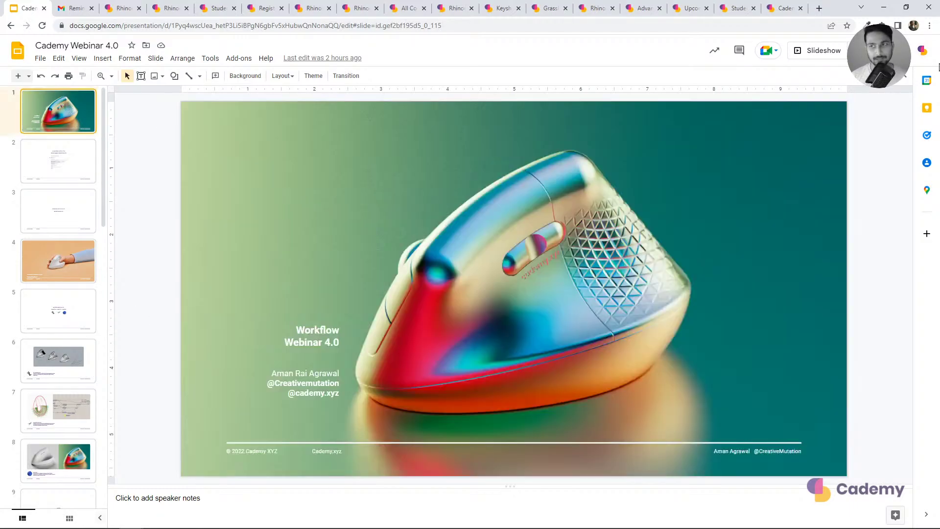
click(813, 51)
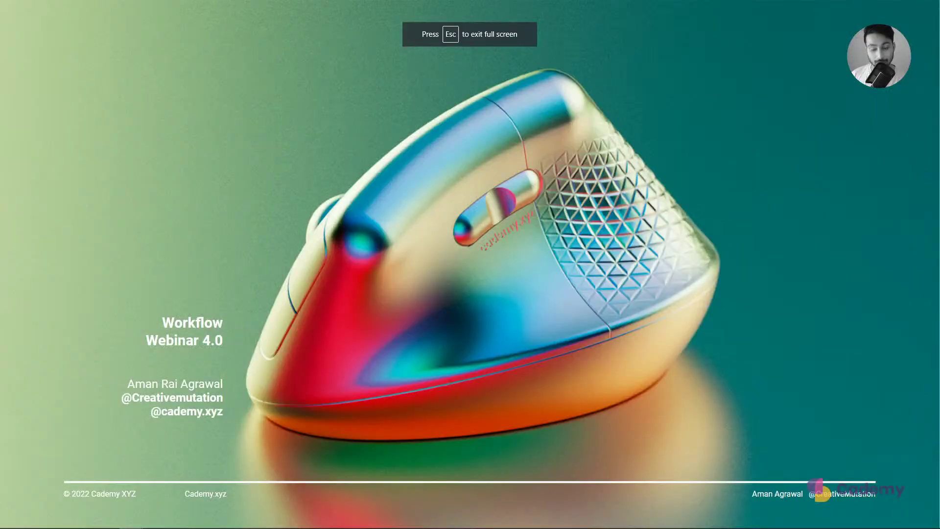